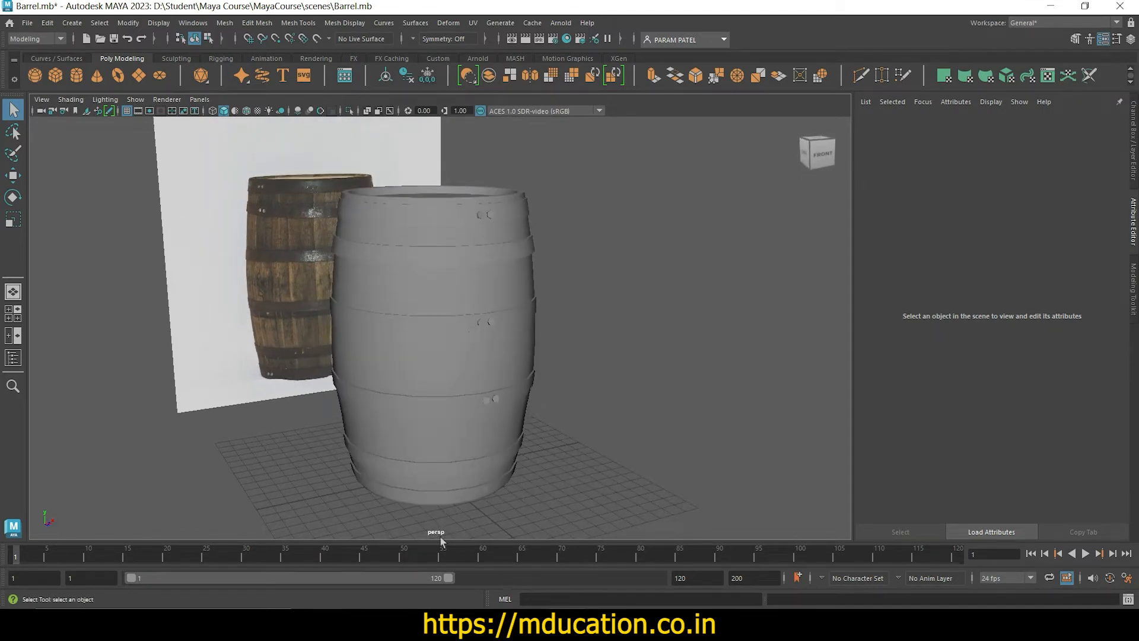
Step: Switch to the sourceimages folder in File Explorer and examine the Door reference image up close
left_click(415, 629)
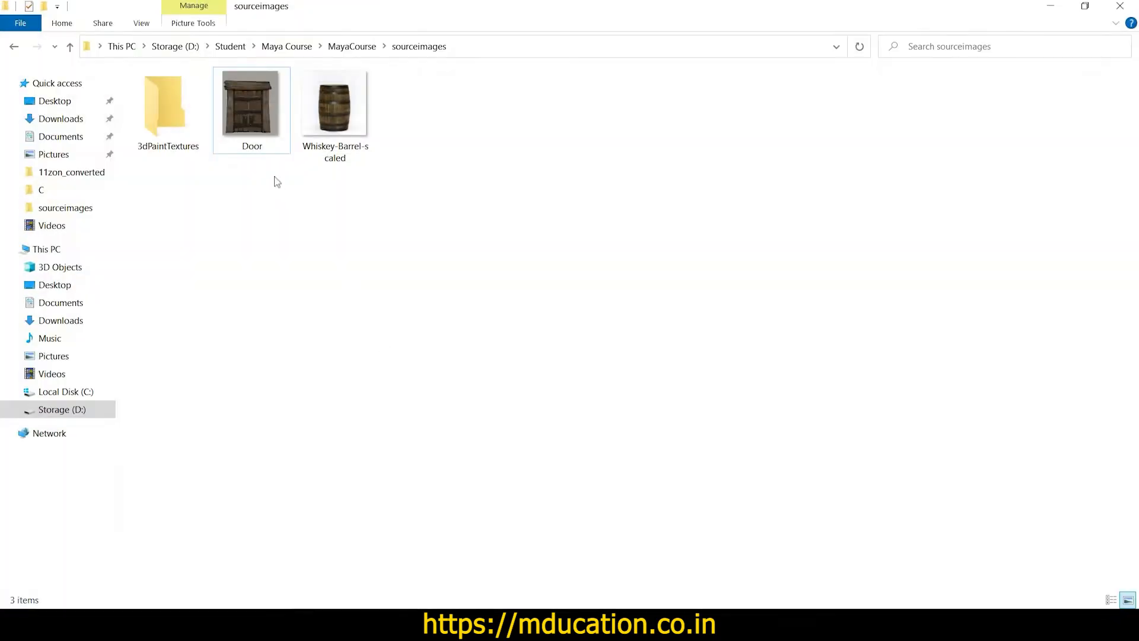
double_click(251, 112)
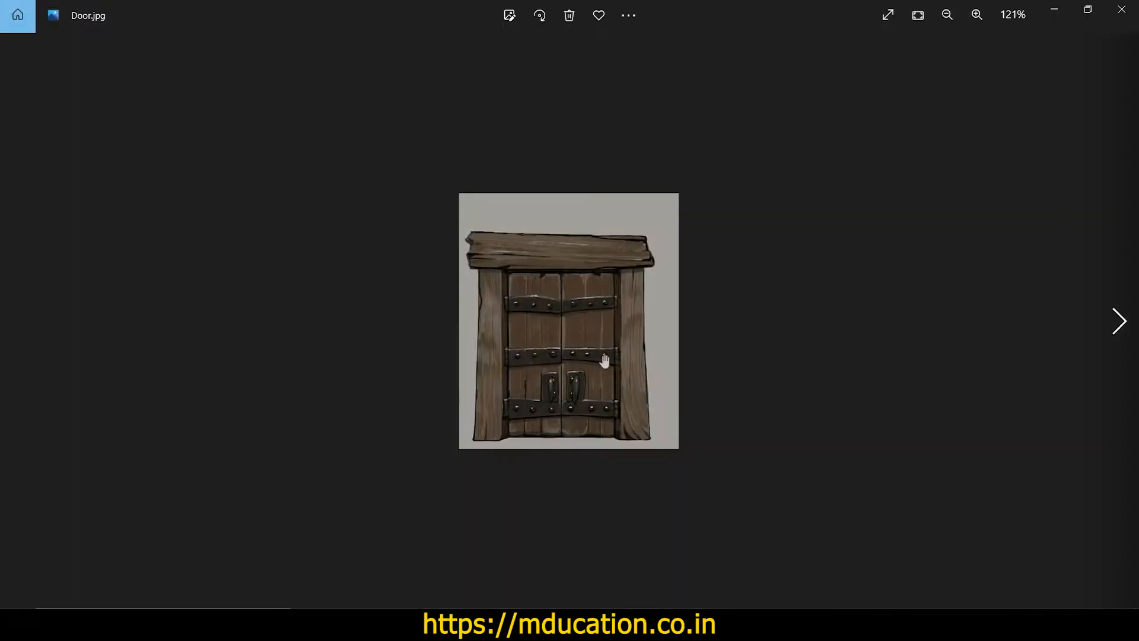
scroll(602, 370, "up", 5)
scroll(517, 242, "down", 2)
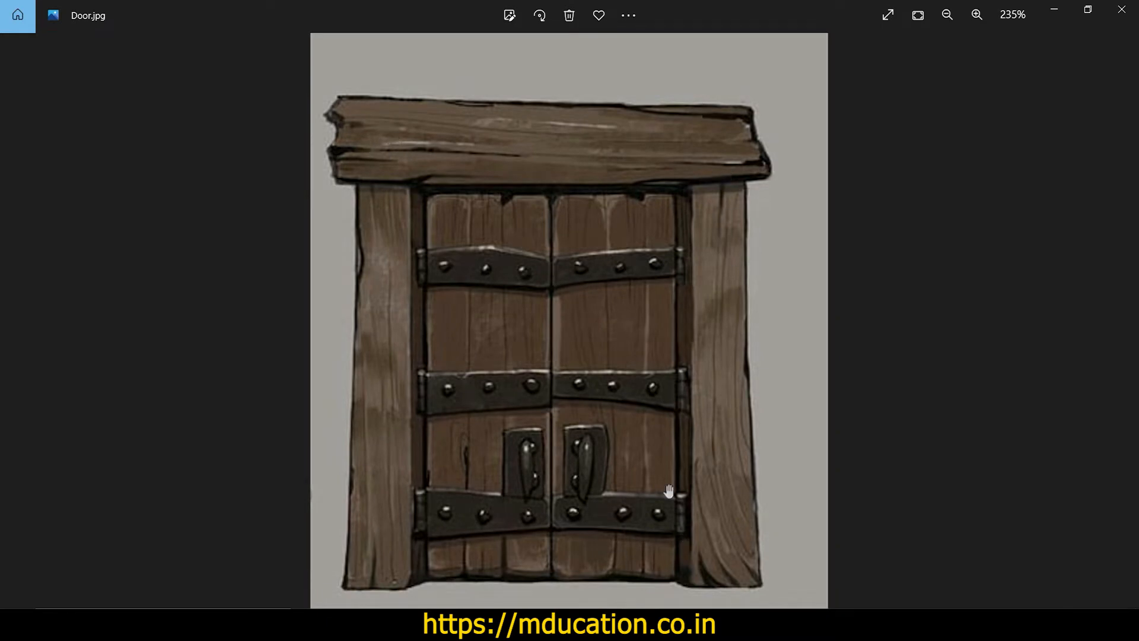
left_click(1122, 9)
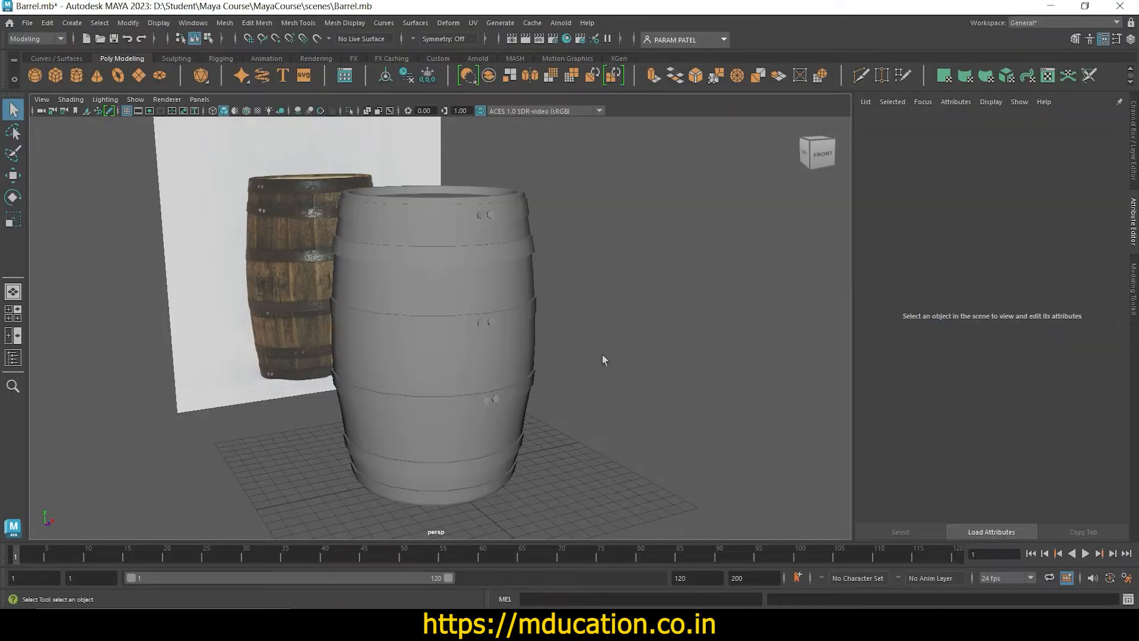
Step: Create a new scene, saving the changes to Barrel.mb
left_click(26, 23)
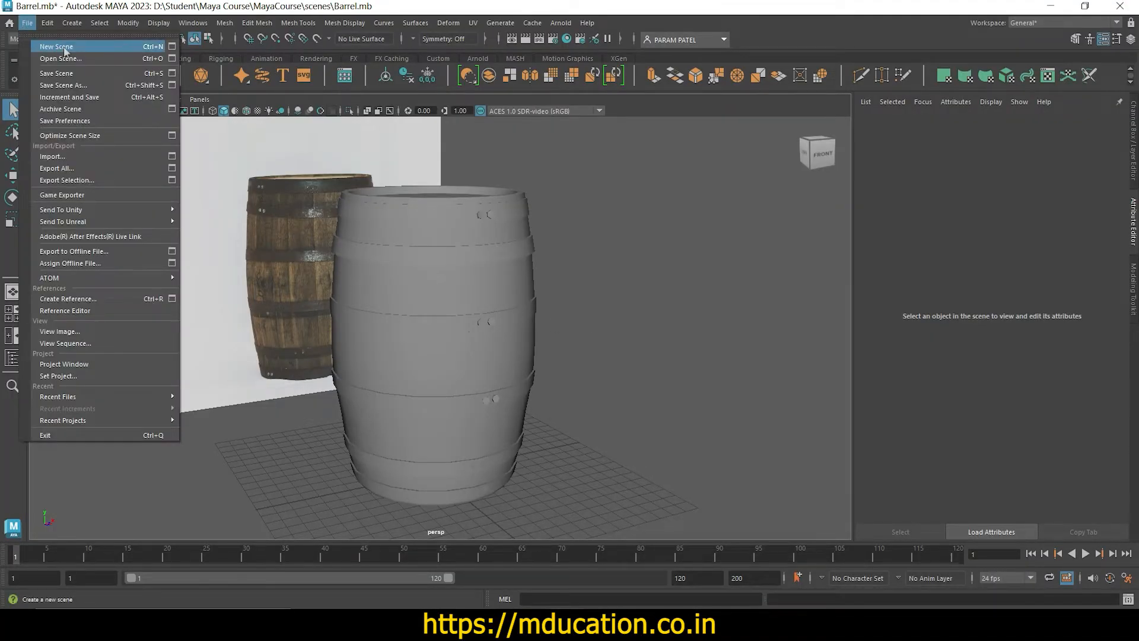
left_click(64, 48)
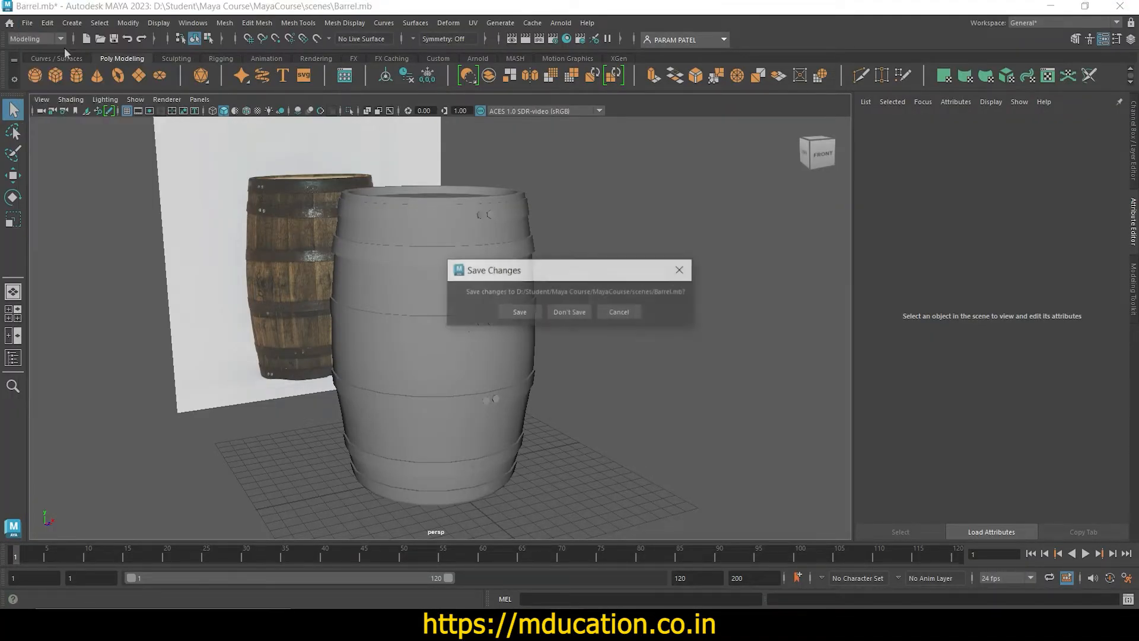
left_click(519, 312)
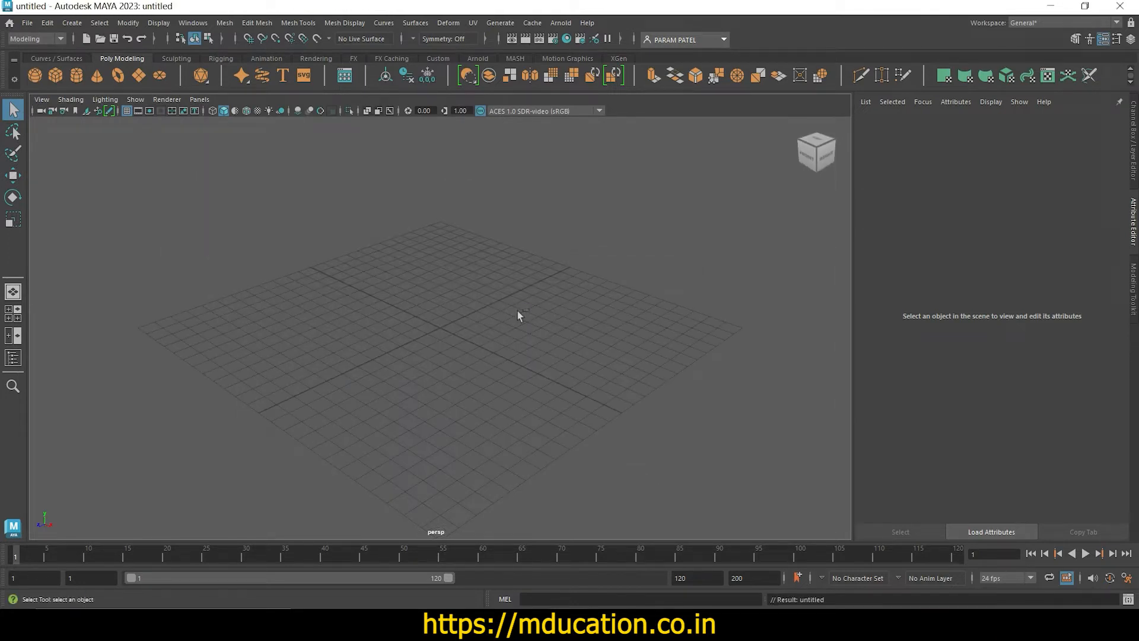
Step: Save the new scene as Door in D:\Student\Maya Course\MayaCourse\scenes
key("ctrl+s")
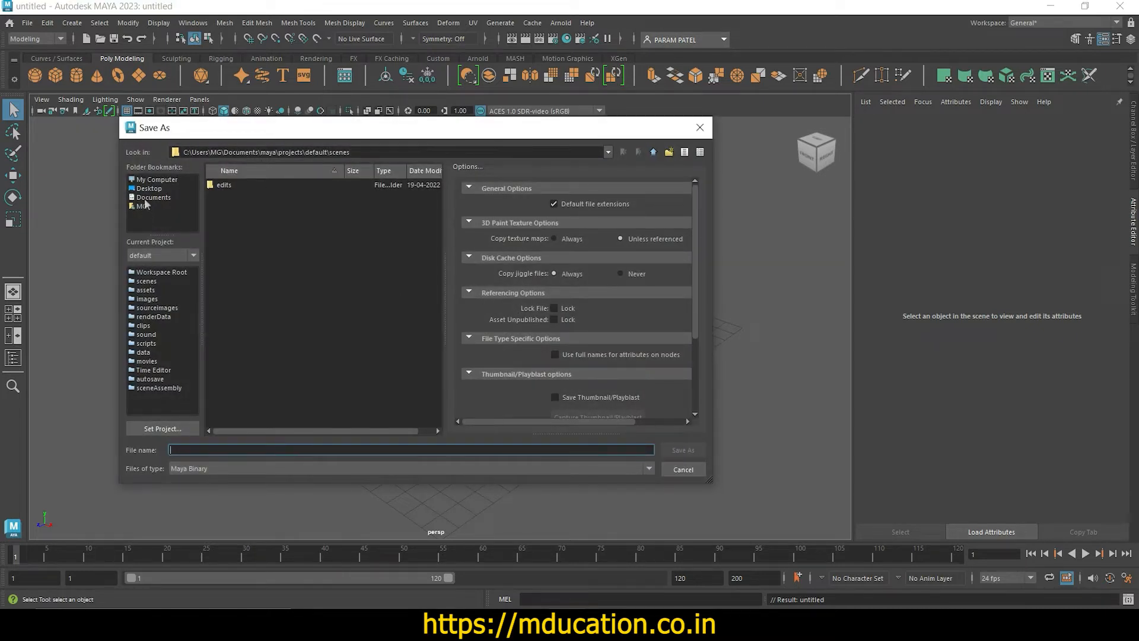
left_click(150, 180)
double_click(240, 198)
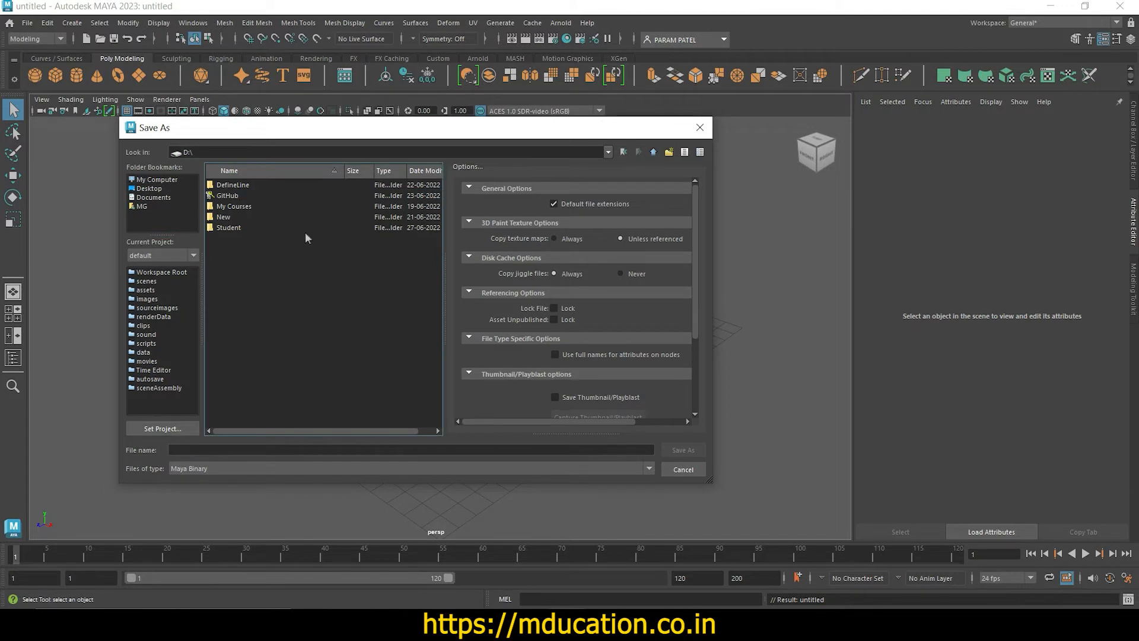
double_click(218, 229)
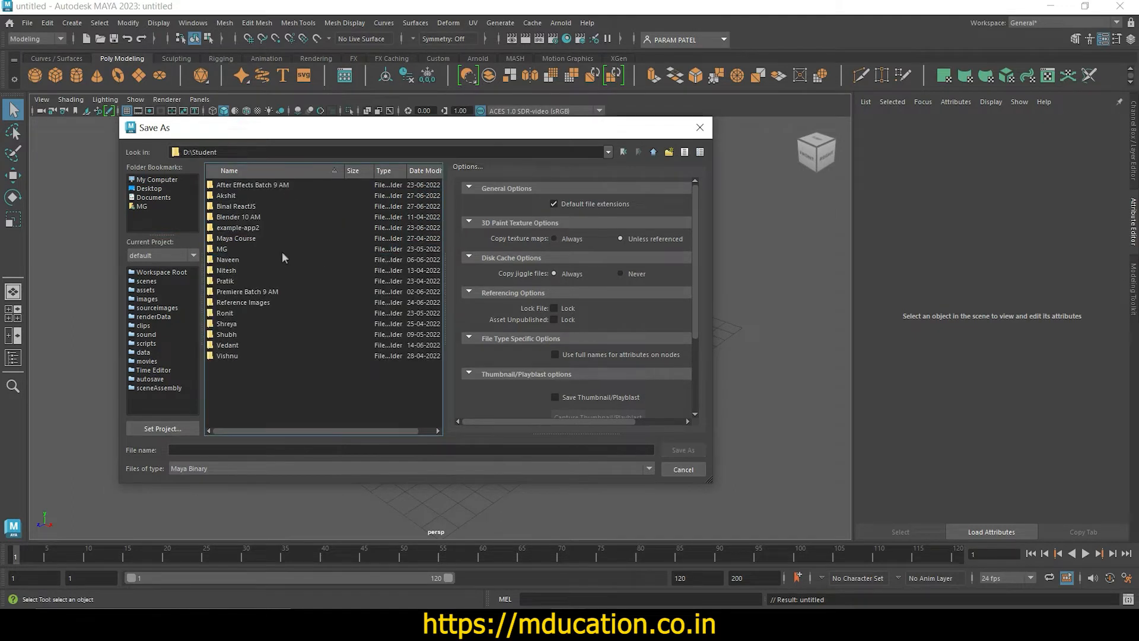
double_click(240, 239)
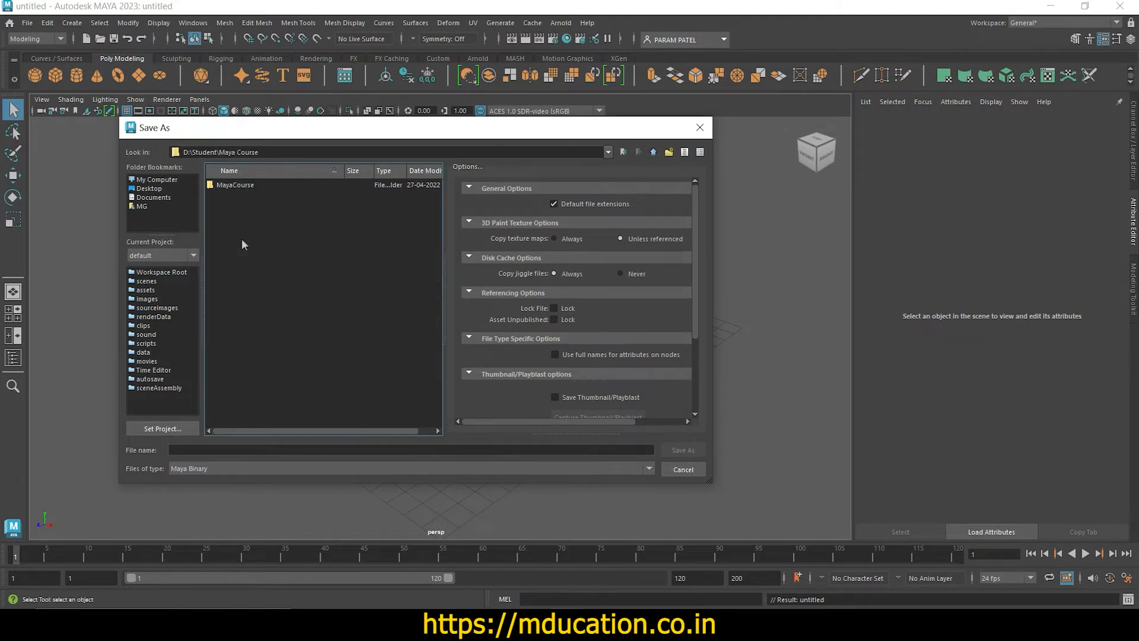
double_click(243, 187)
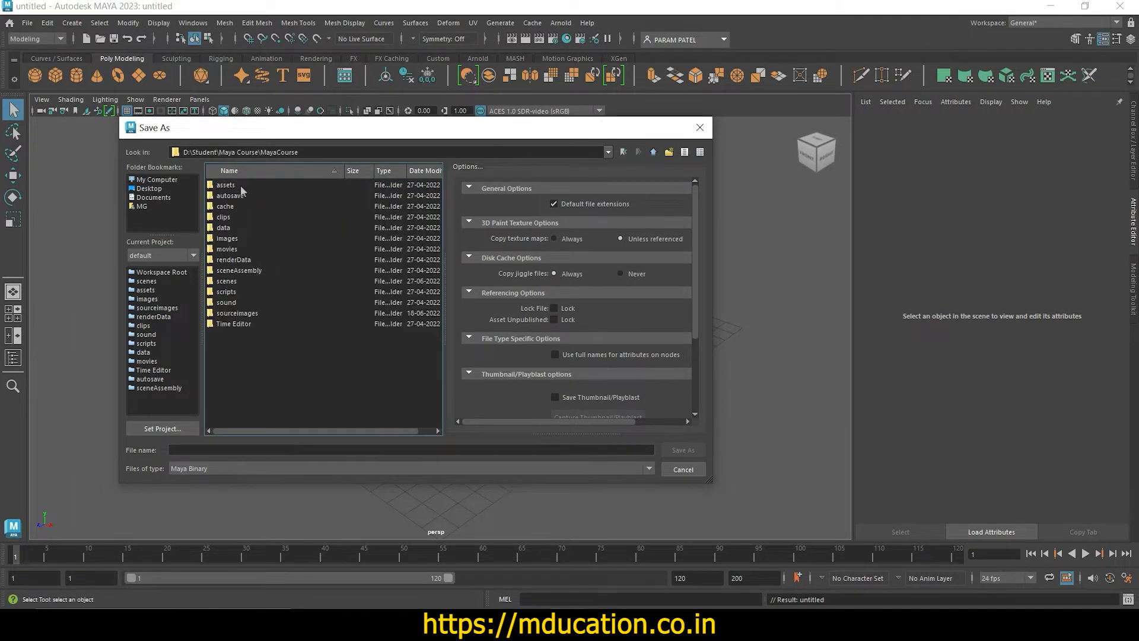
double_click(229, 282)
left_click(257, 449)
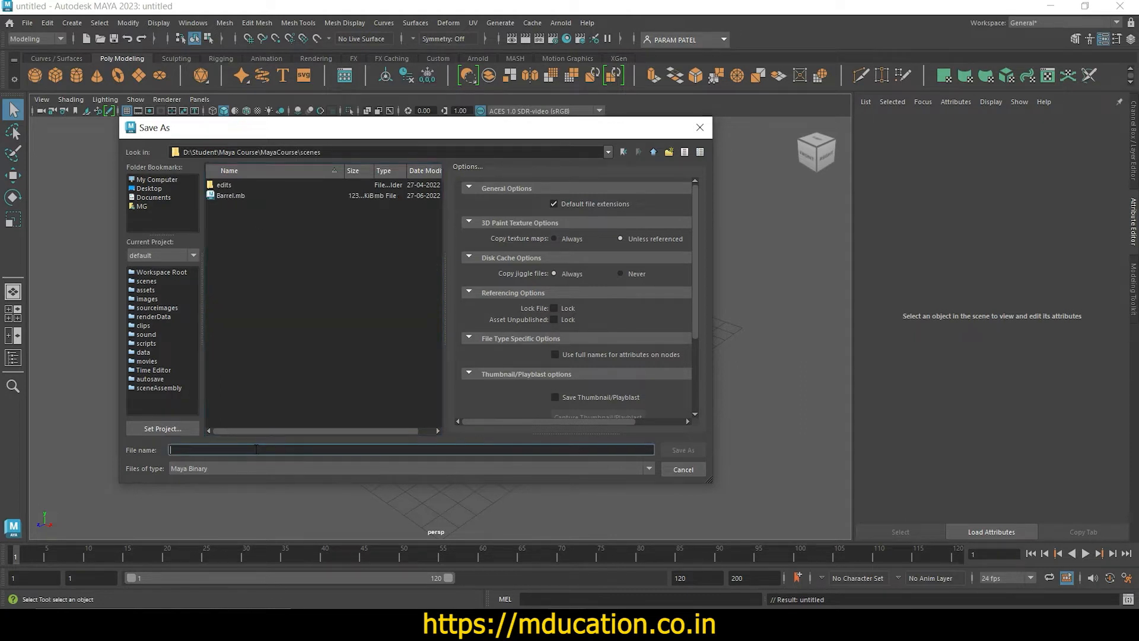
type("Door")
left_click(681, 451)
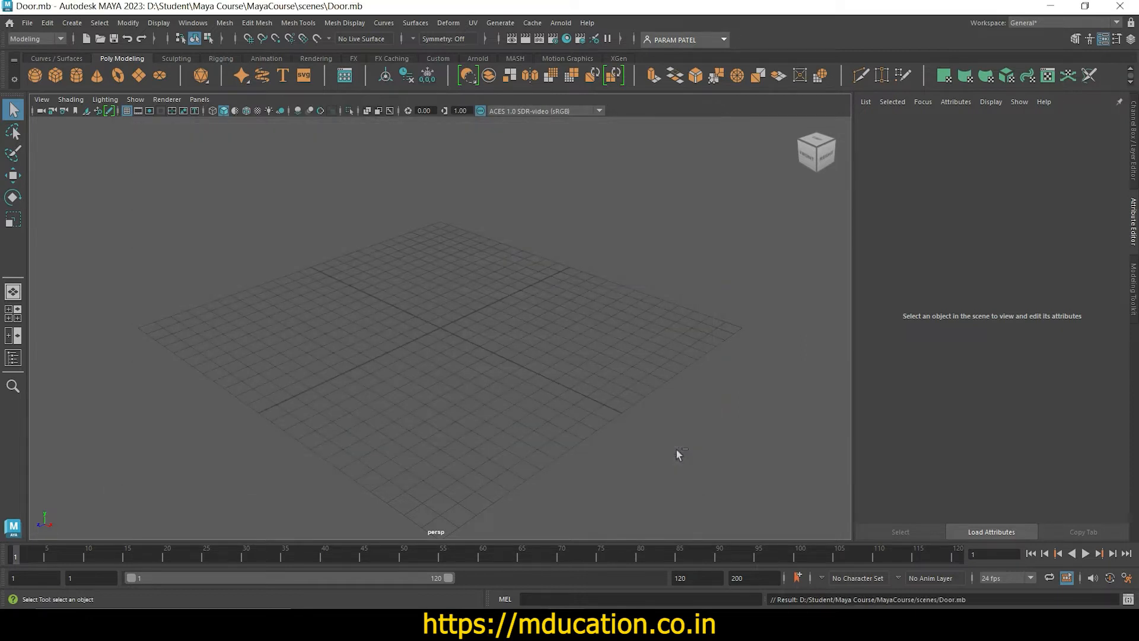
key("ctrl+s")
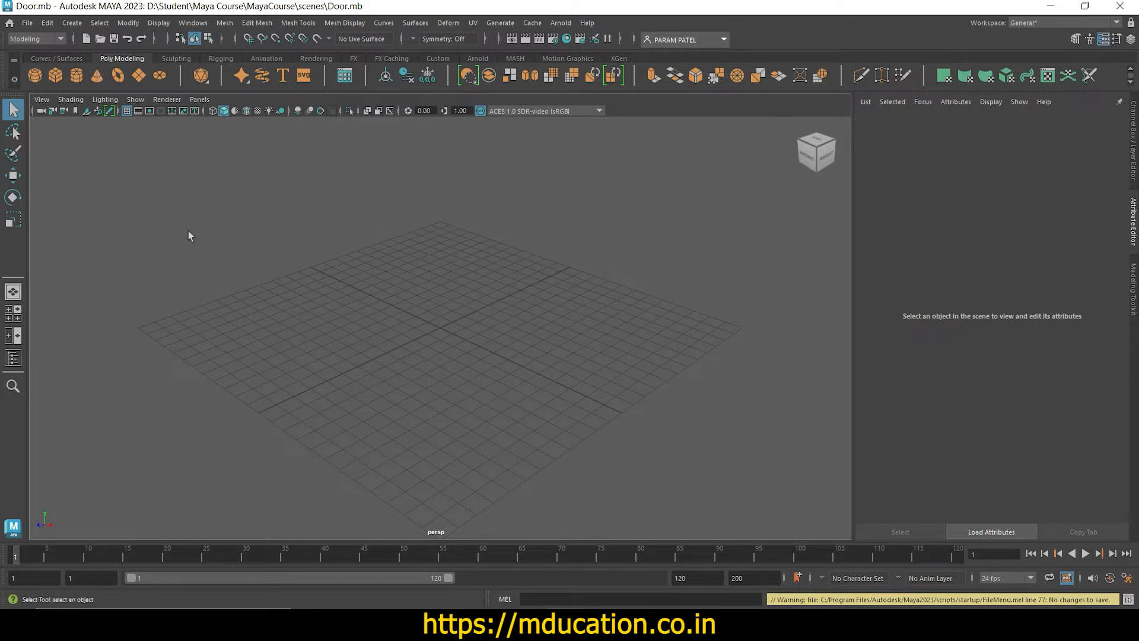
key("space")
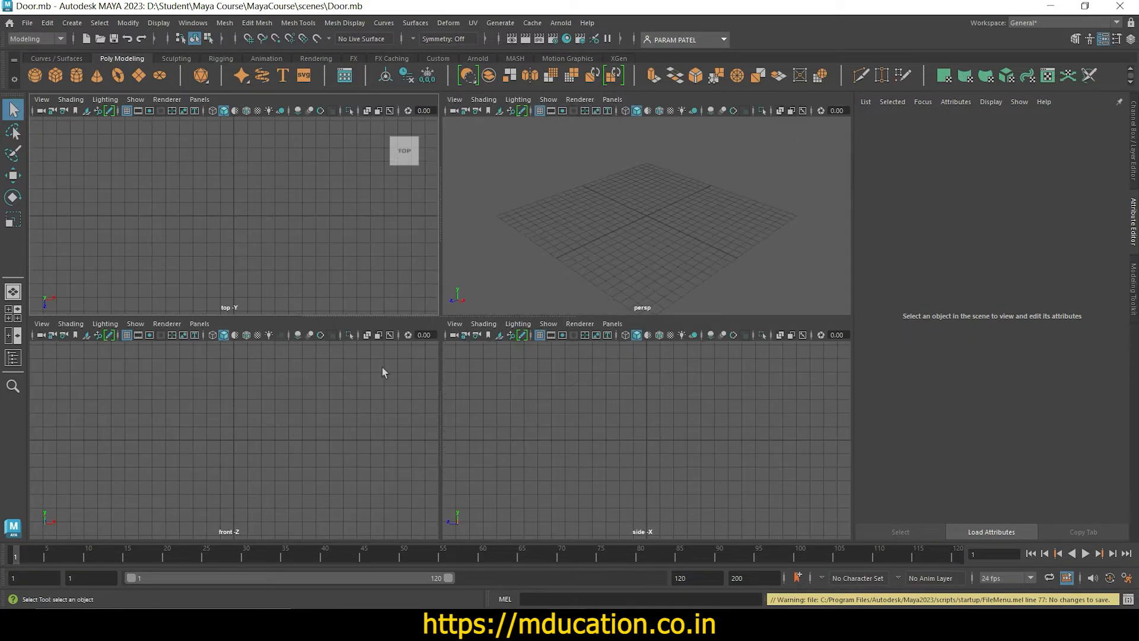
left_click(240, 430)
key("space")
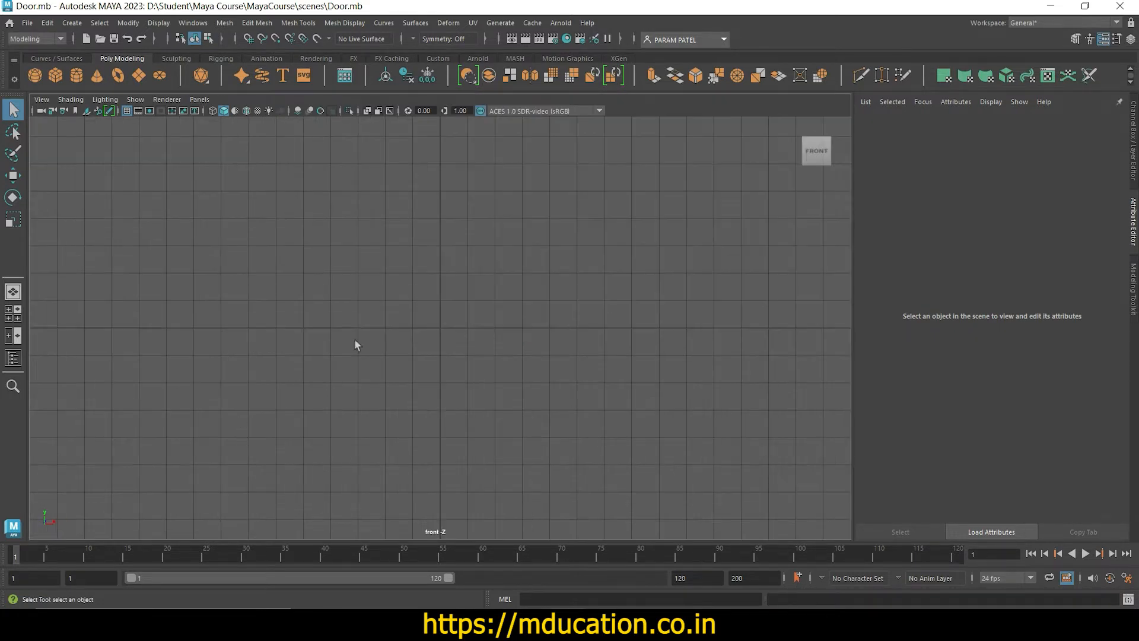
left_click(42, 99)
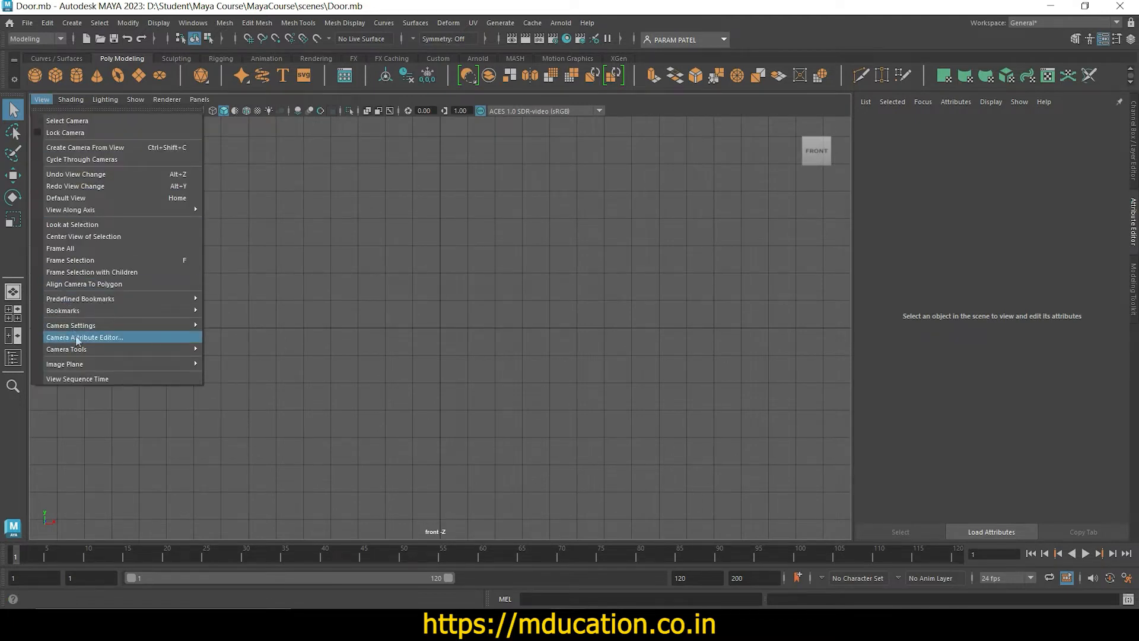
mouse_move(87, 365)
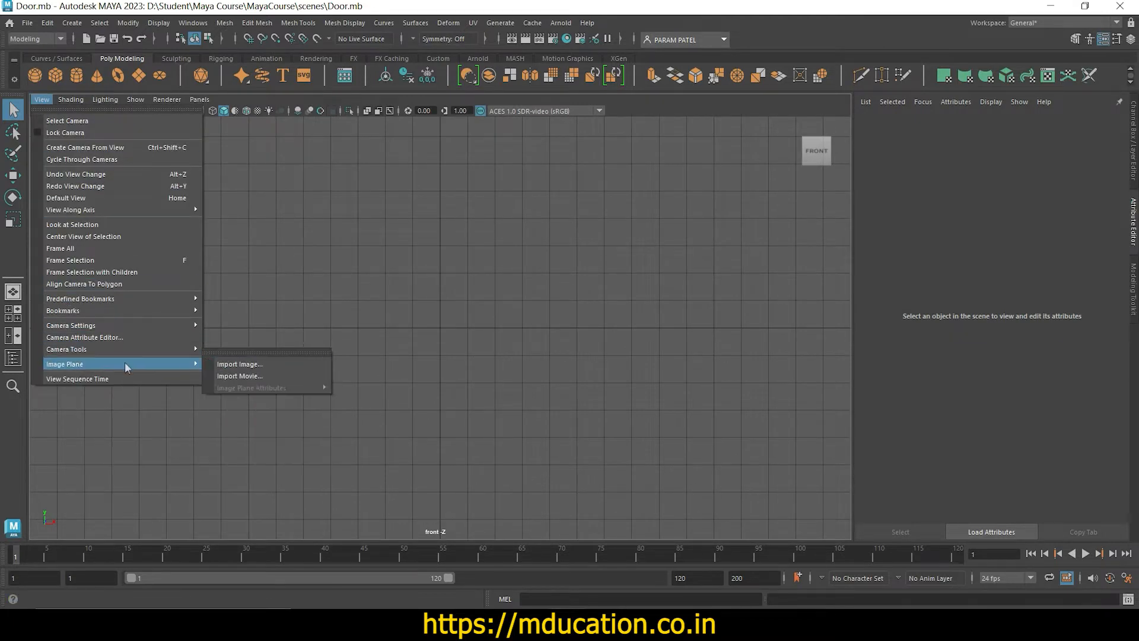
left_click(233, 368)
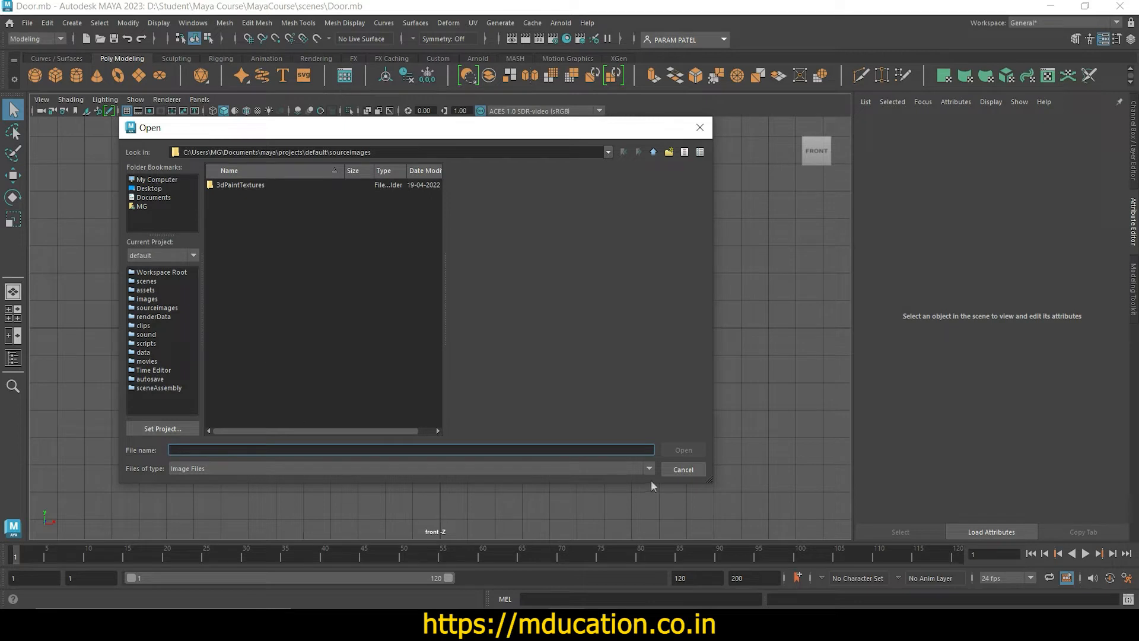
left_click(677, 469)
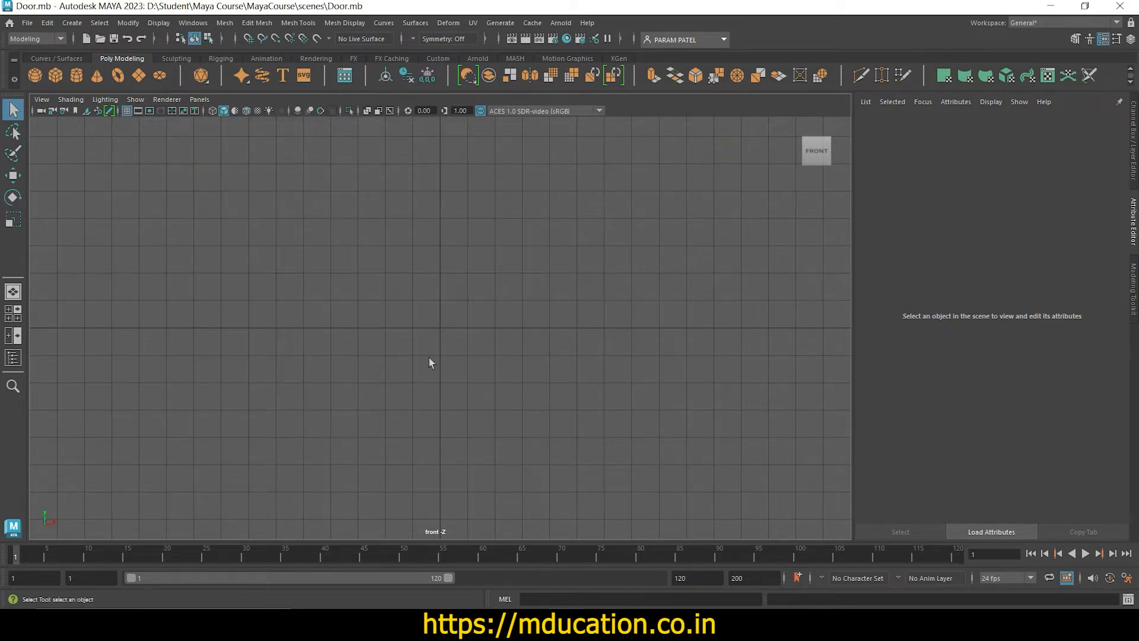
key("space")
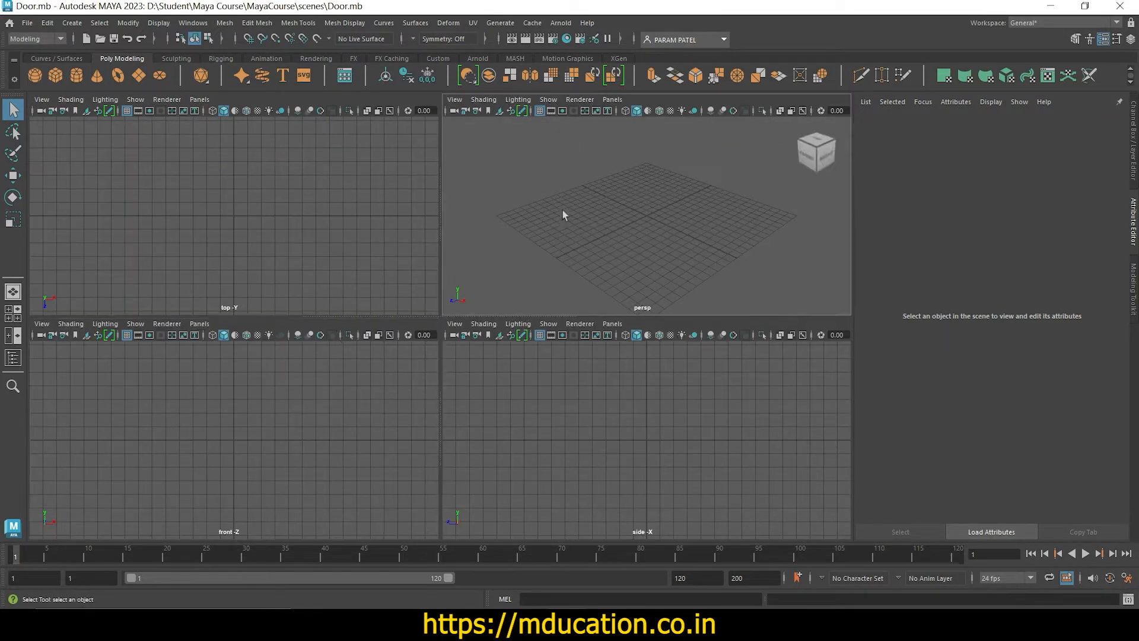
key("space")
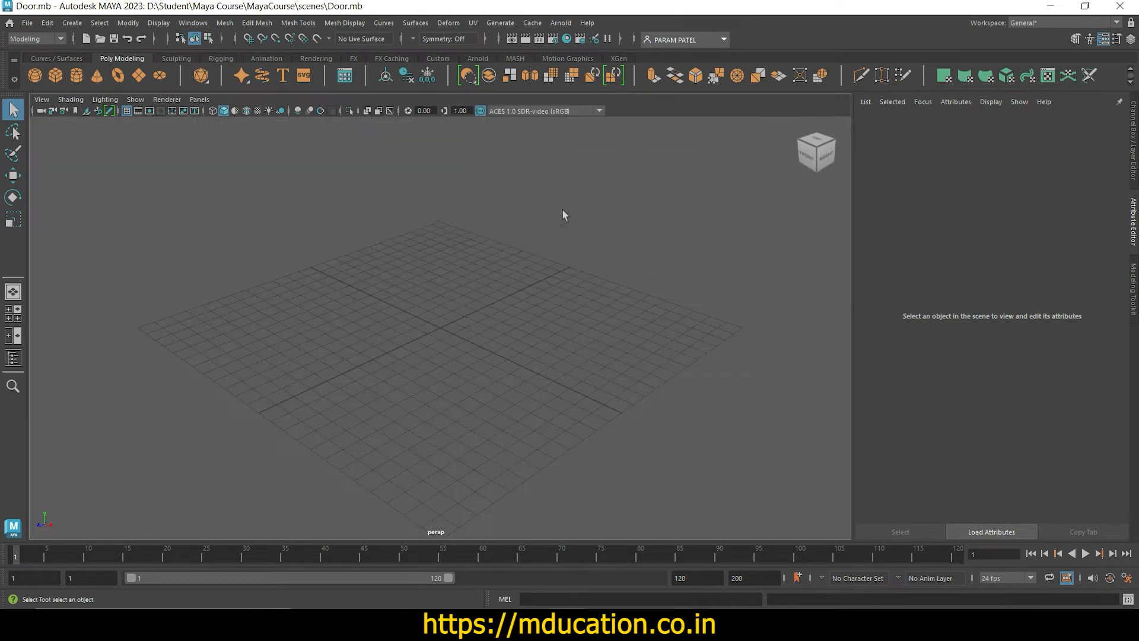
Step: Set the project to the D:\Student\Maya Course\MayaCourse folder and save the scene
left_click(26, 23)
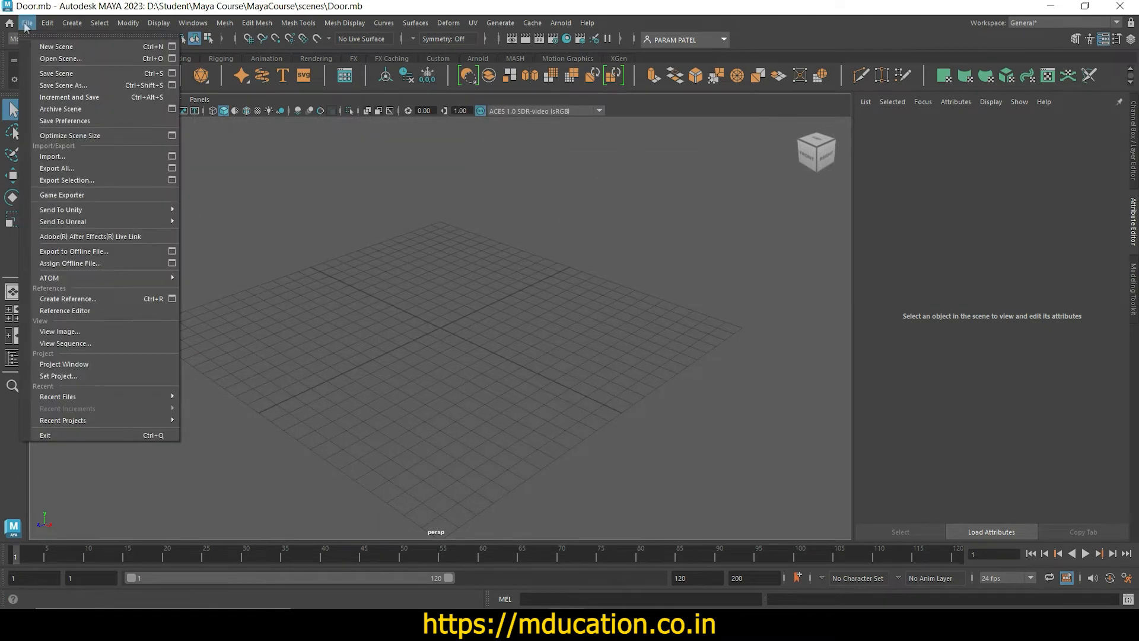
left_click(73, 377)
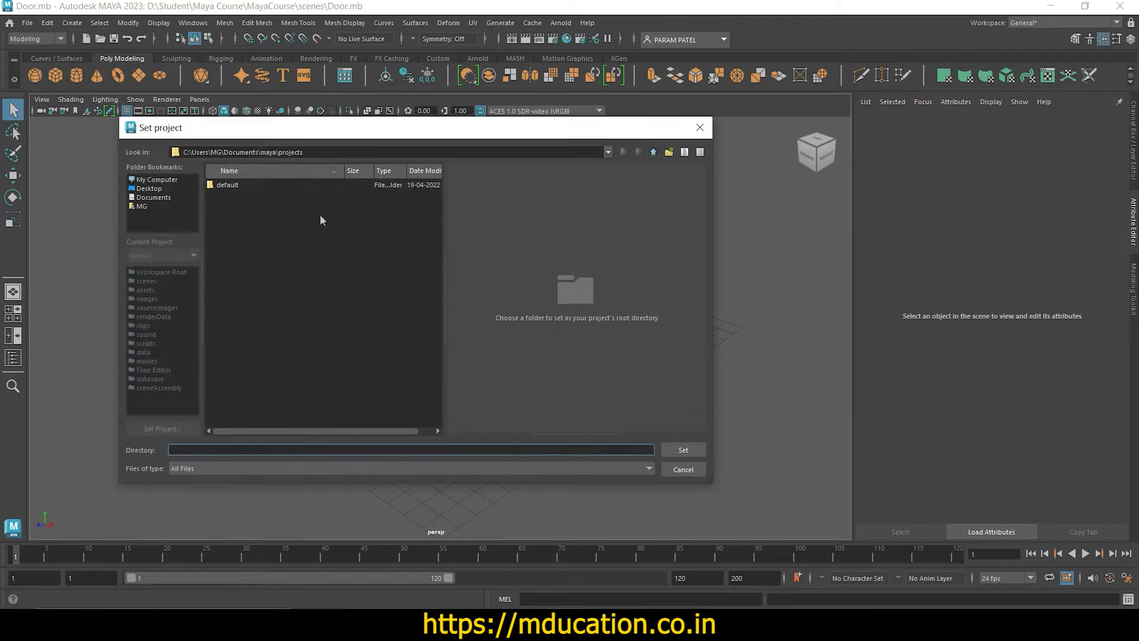
left_click(149, 180)
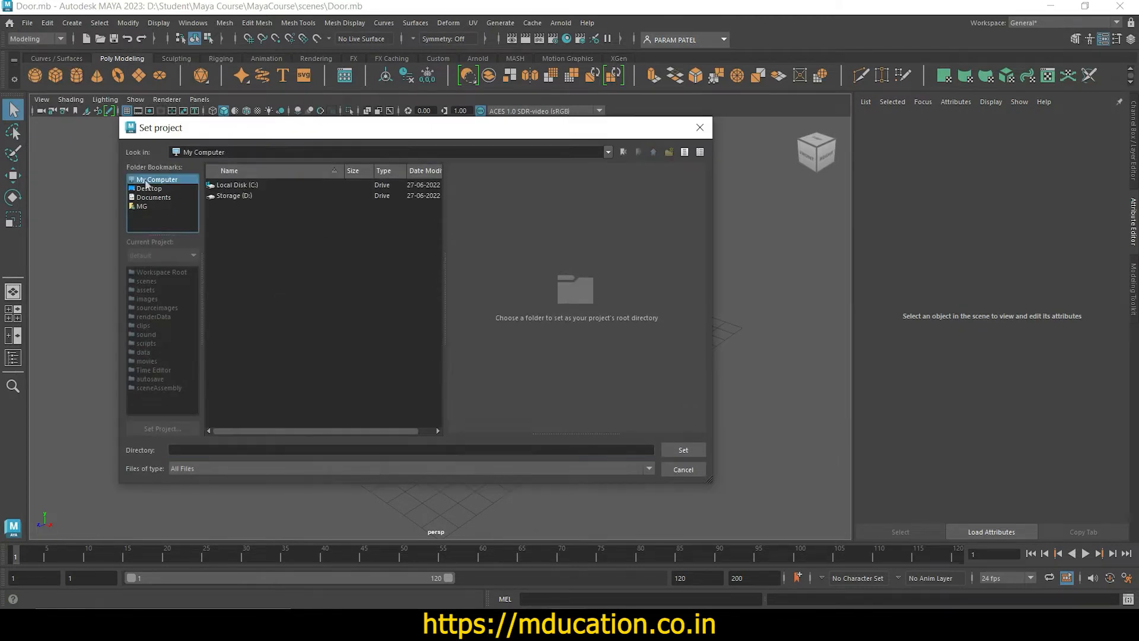
double_click(241, 195)
double_click(228, 228)
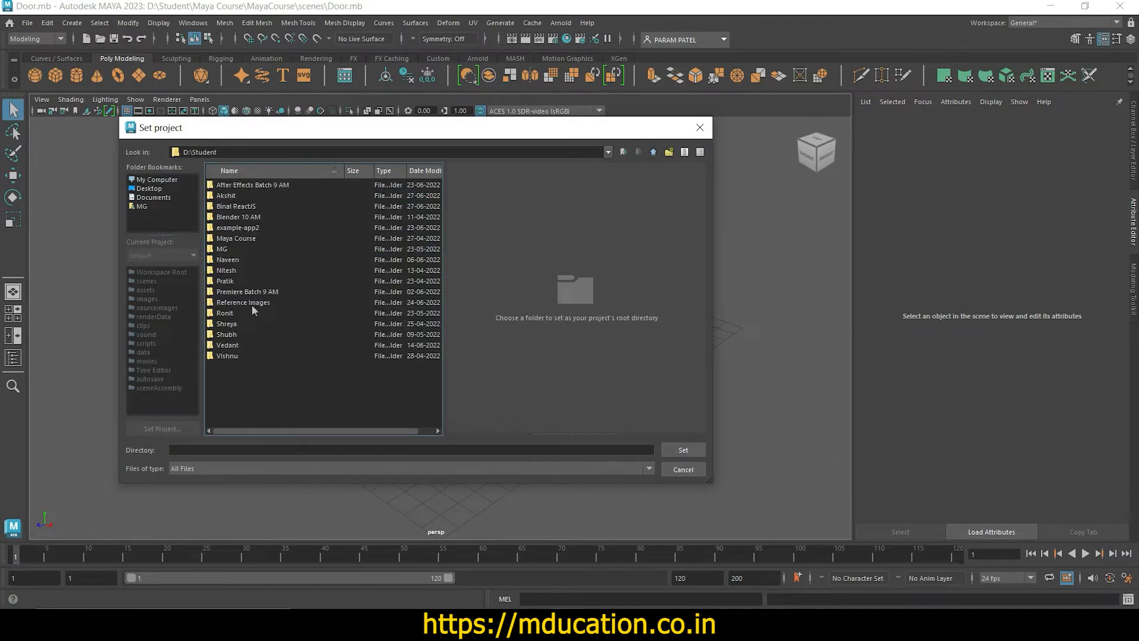
double_click(232, 238)
double_click(225, 187)
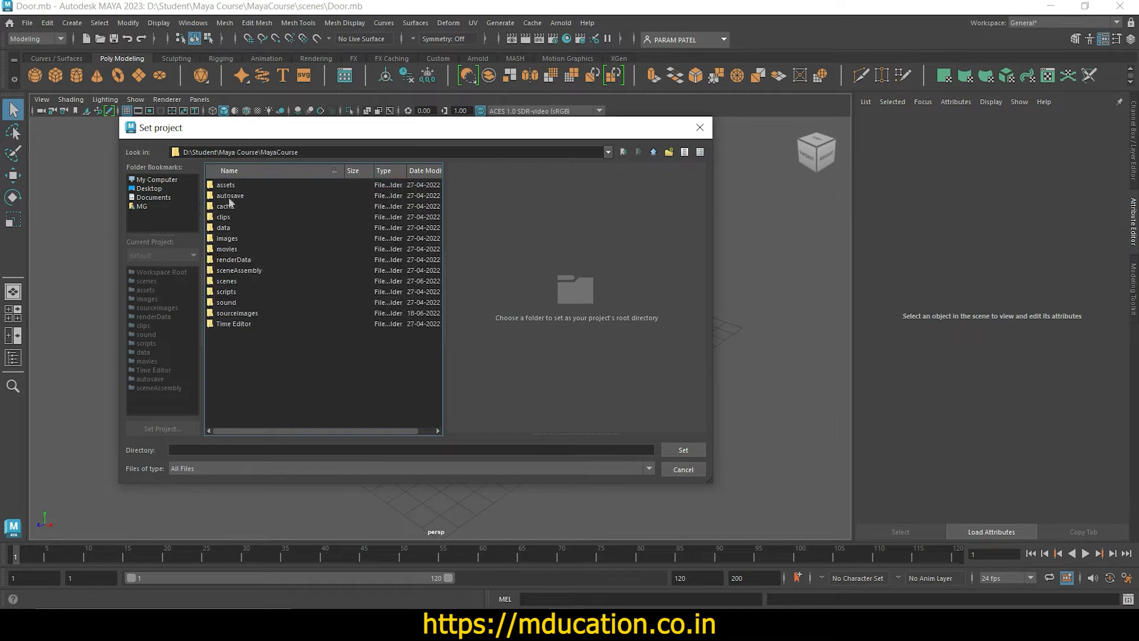
left_click(683, 450)
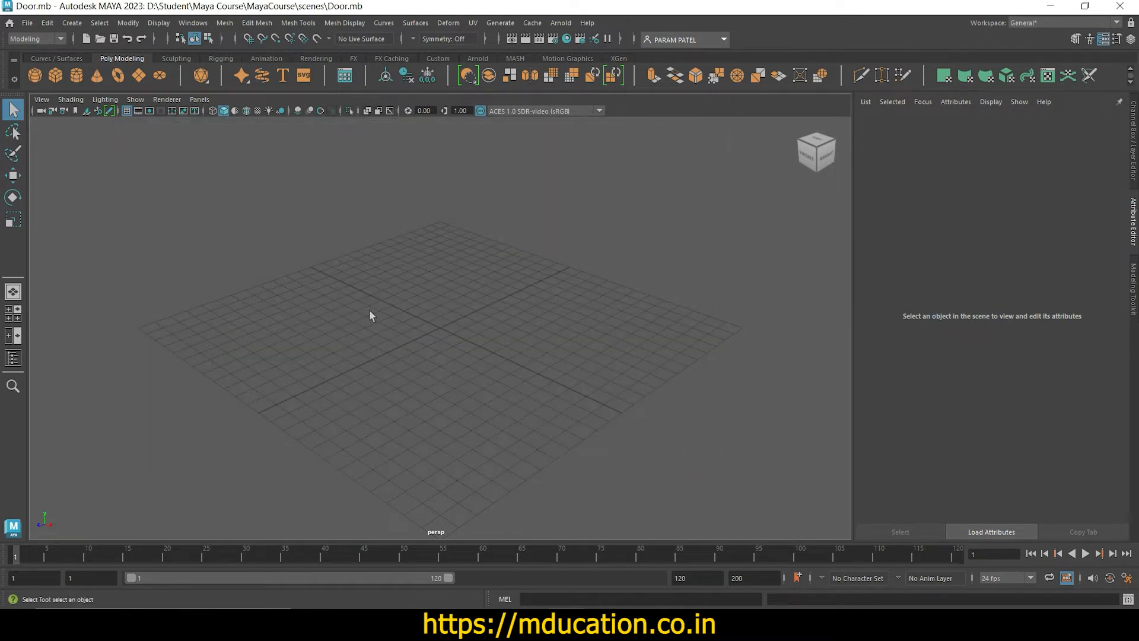
key("ctrl+s")
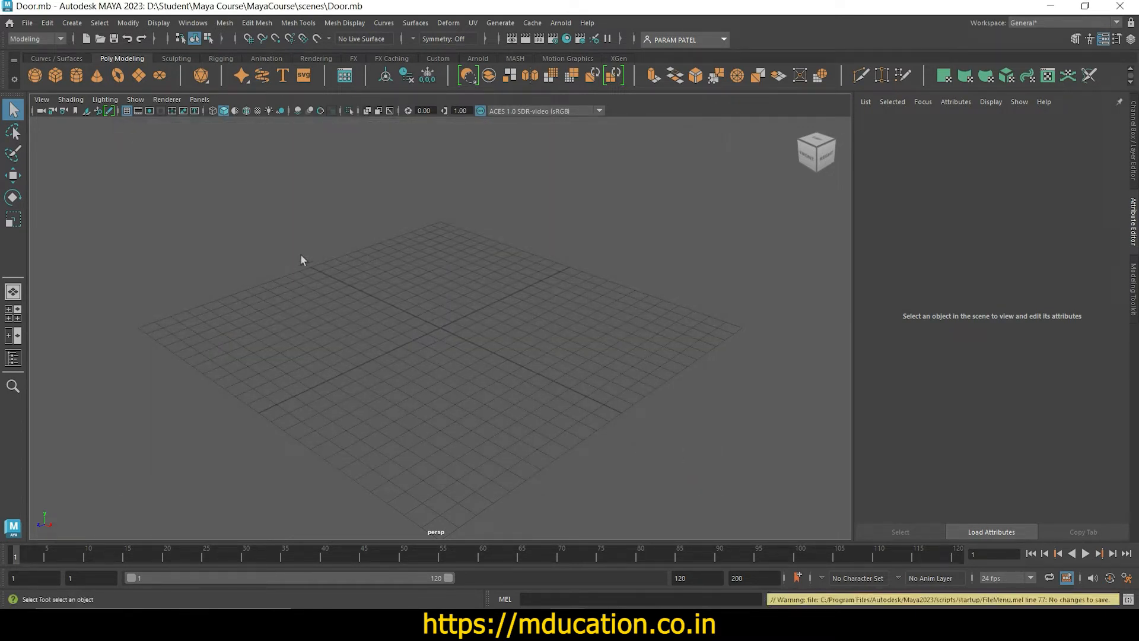
Step: Import Door.jpg from the project's sourceimages folder as an image plane in the front view
key("space")
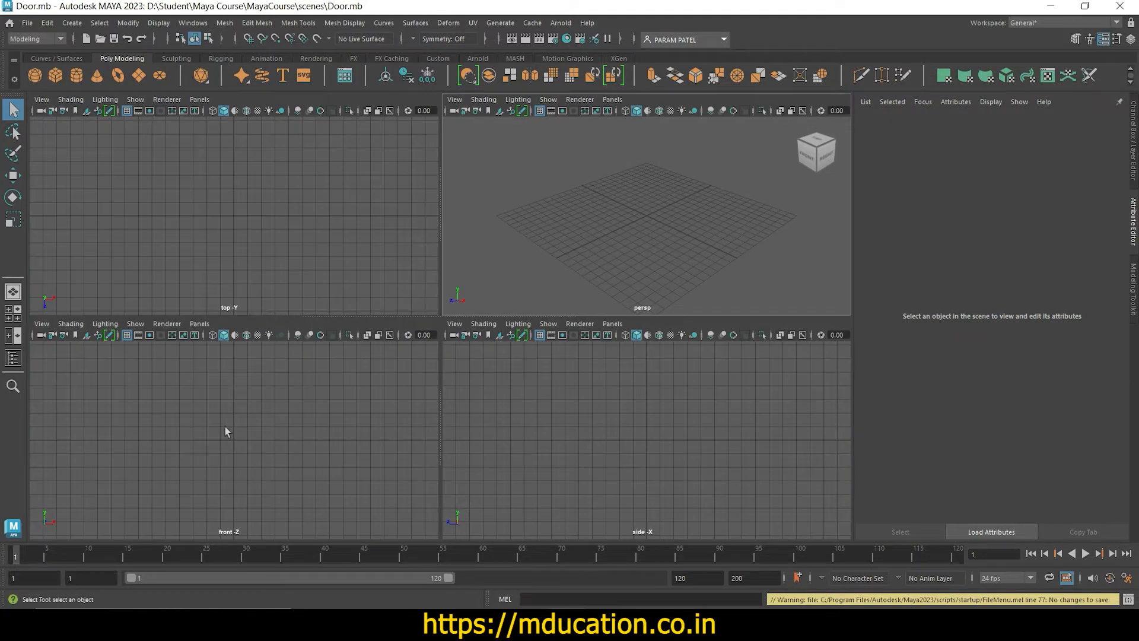
key("space")
left_click(42, 99)
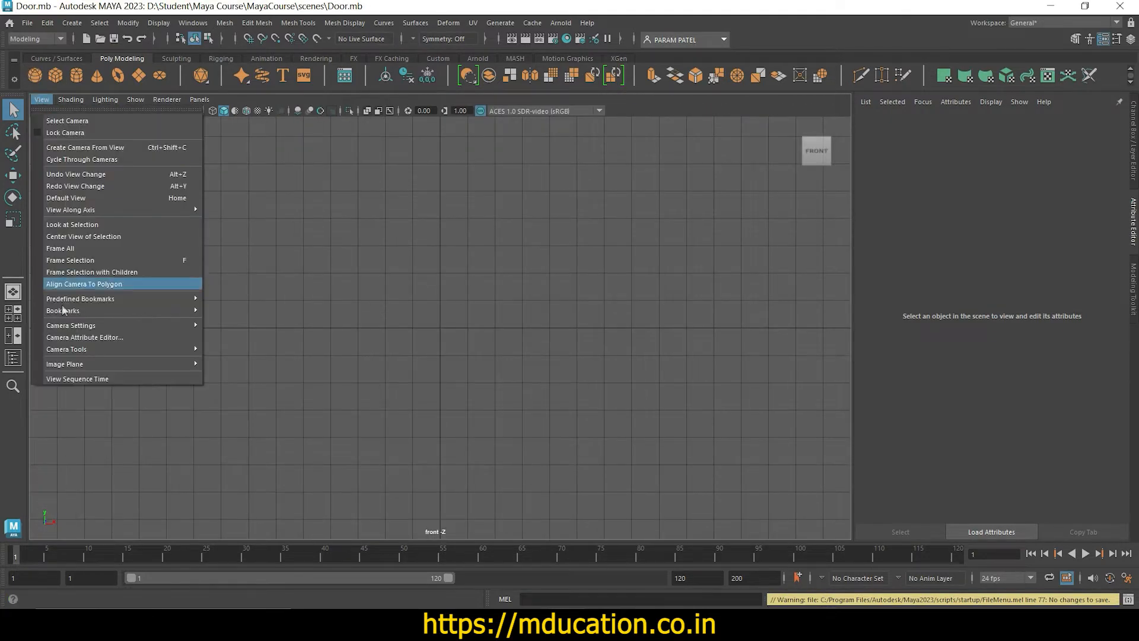
mouse_move(83, 364)
left_click(254, 363)
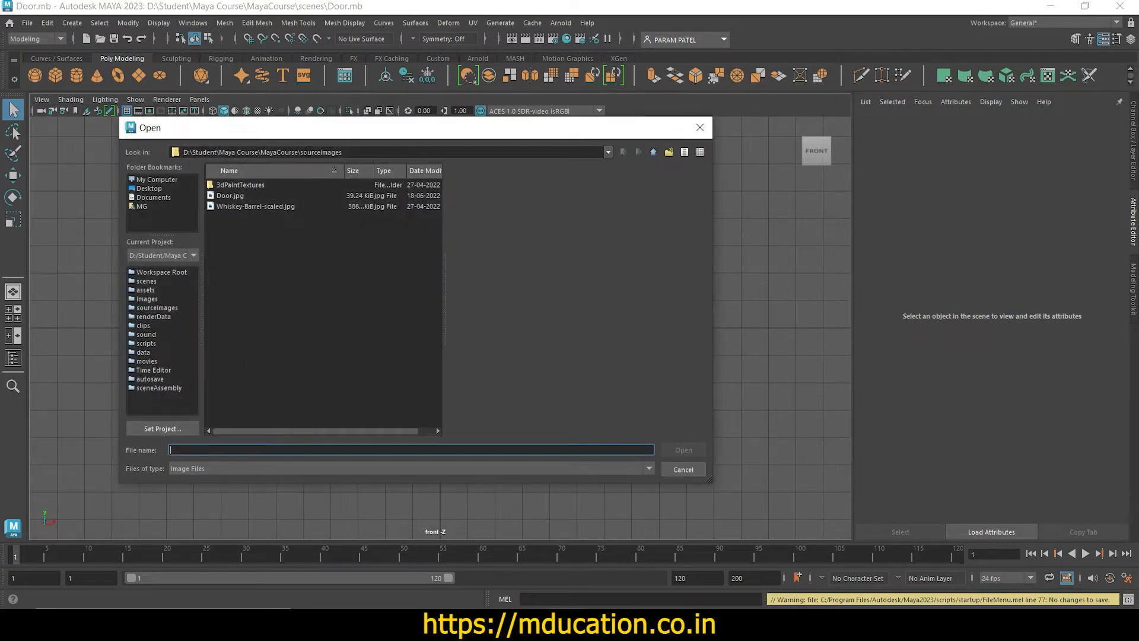
left_click_drag(302, 152, 368, 149)
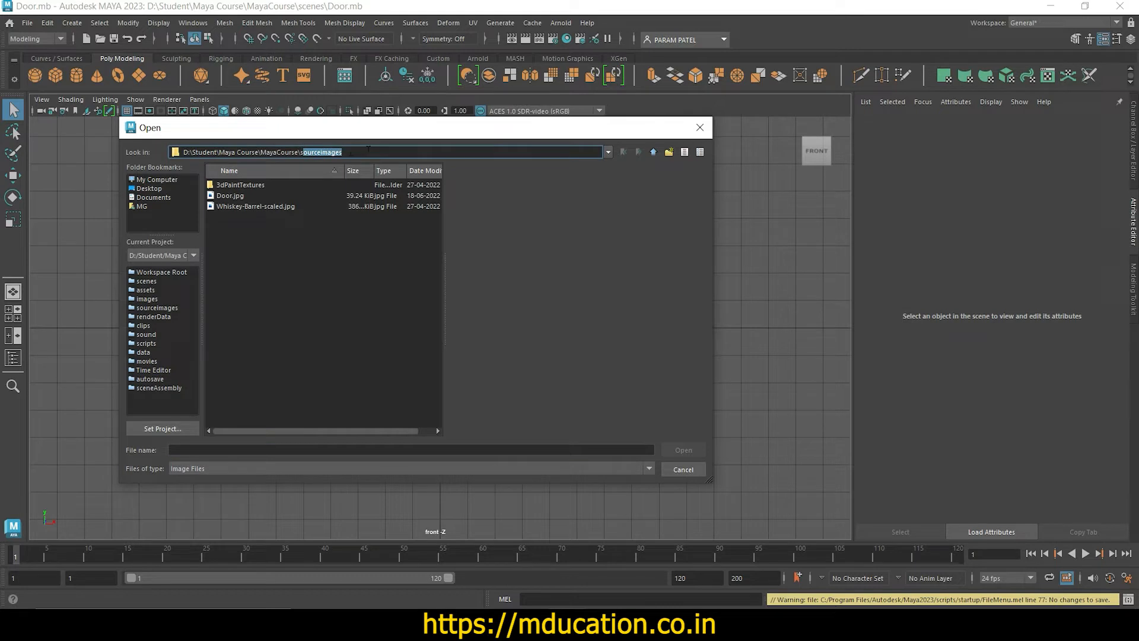
left_click(255, 321)
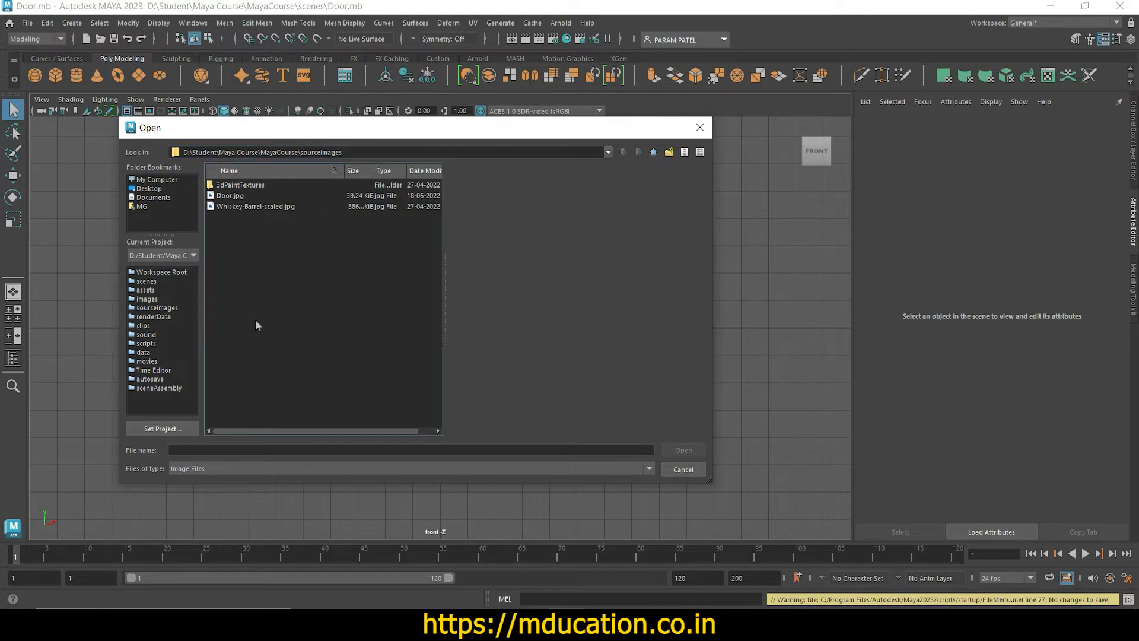
left_click(231, 197)
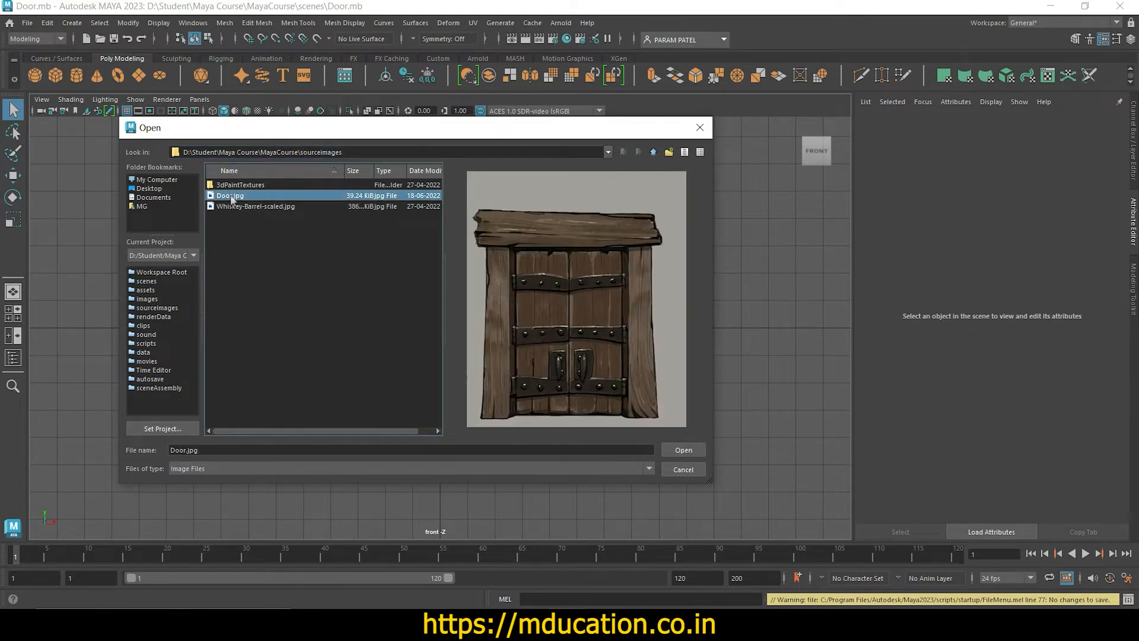
left_click(683, 450)
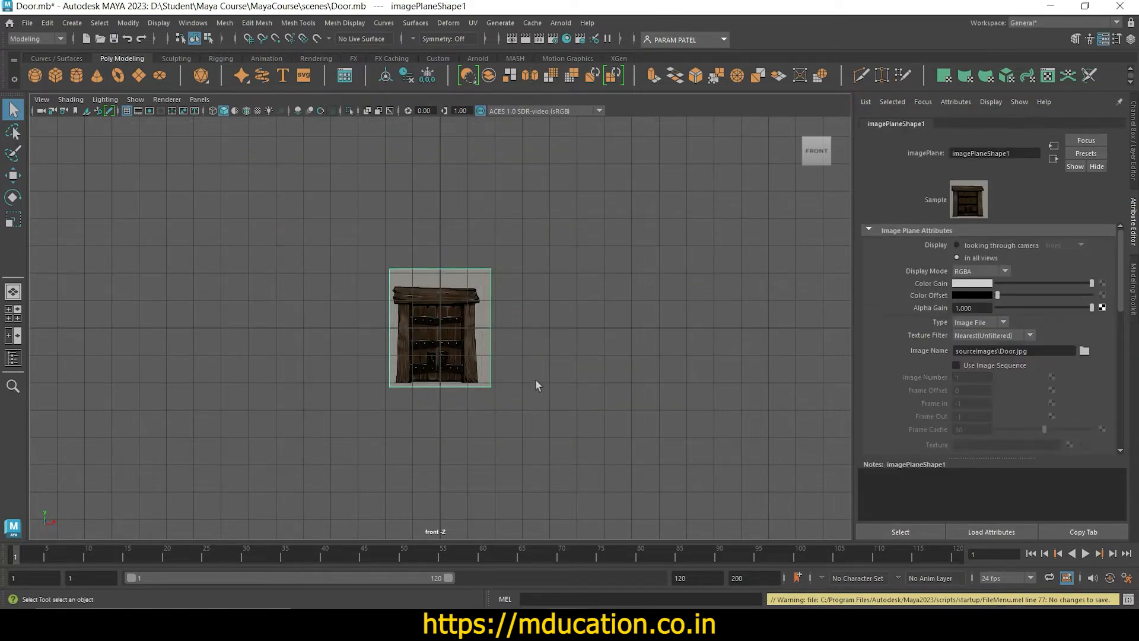
Step: Move the door image plane up about 2.02 units in Y so the door's base rests on the grid's horizontal axis, undoing any extra moves
key("f")
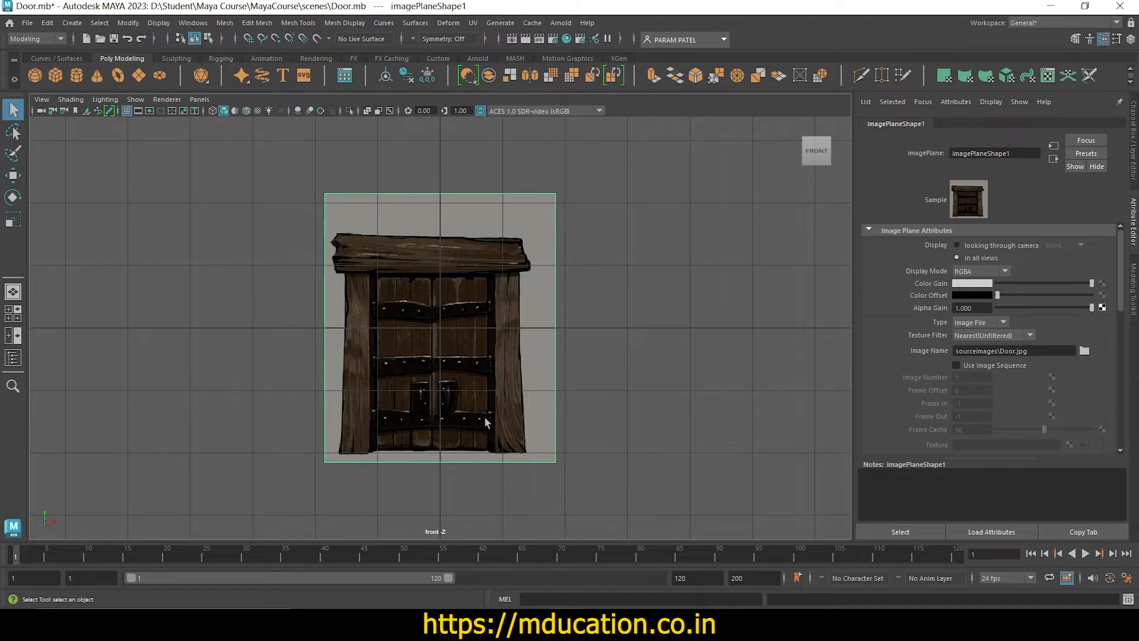
key("w")
left_click_drag(440, 270, 440, 147)
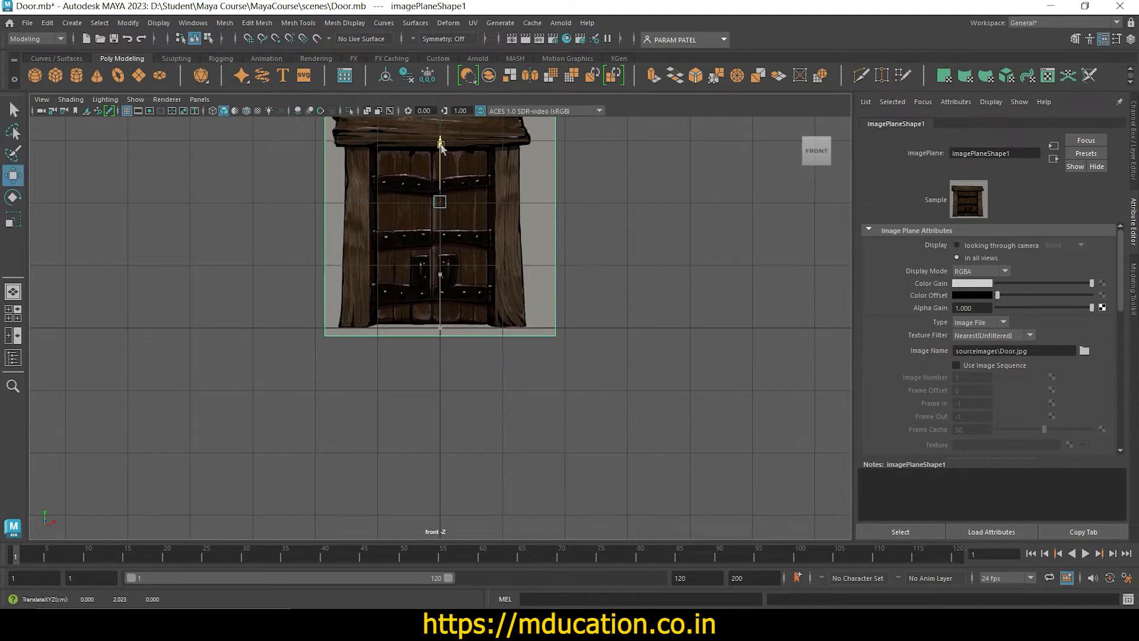
scroll(592, 466, "down", 4)
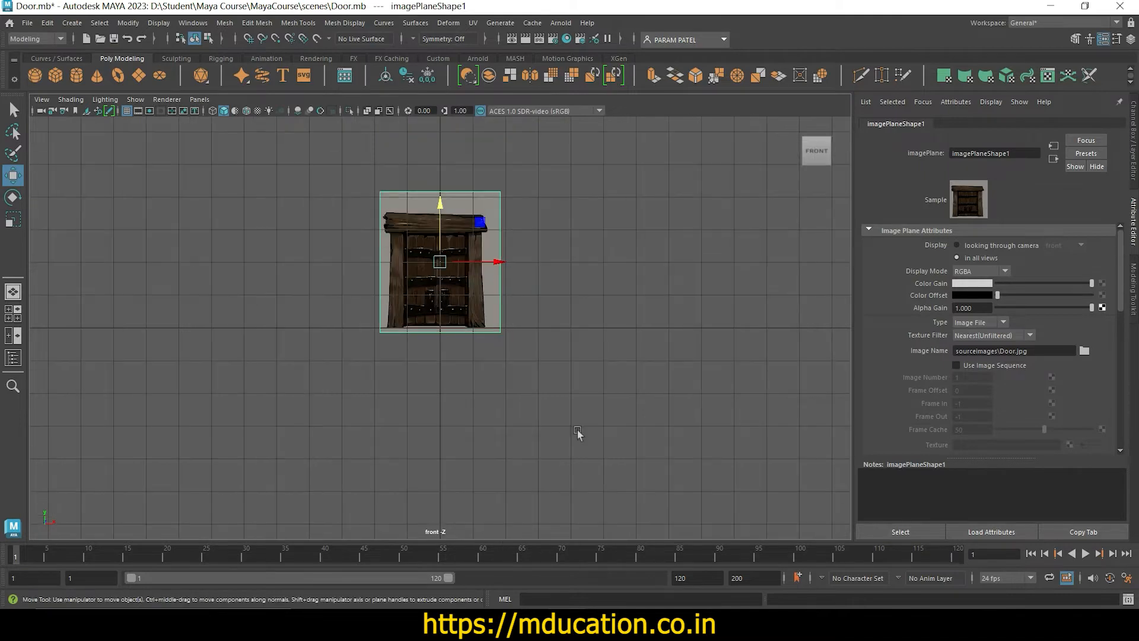
key("ctrl+z")
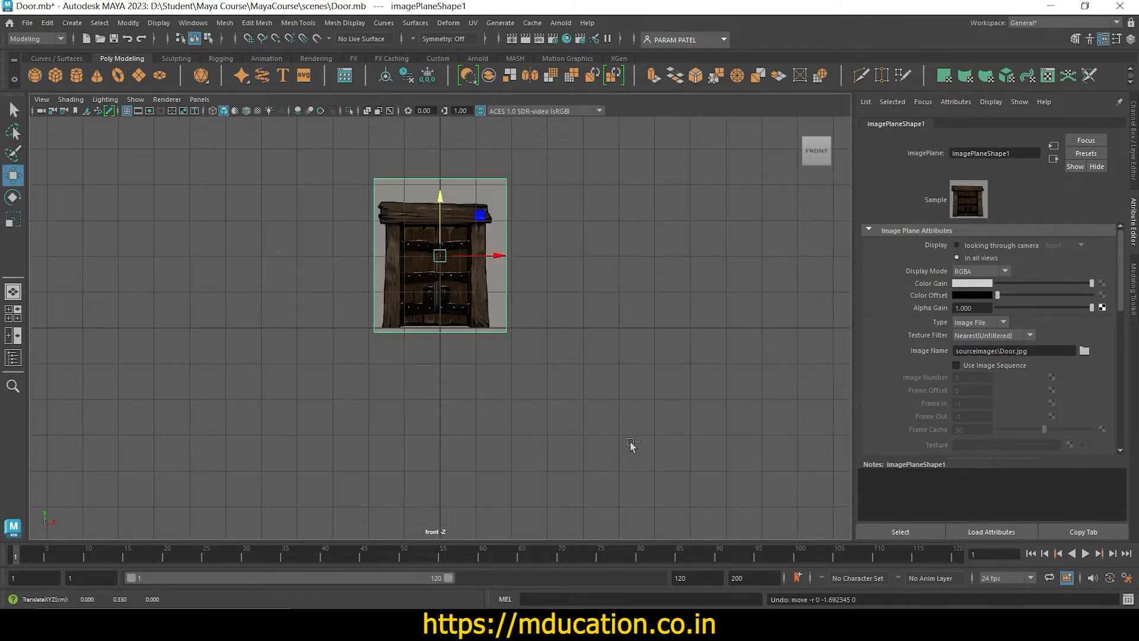
scroll(577, 406, "up", 5)
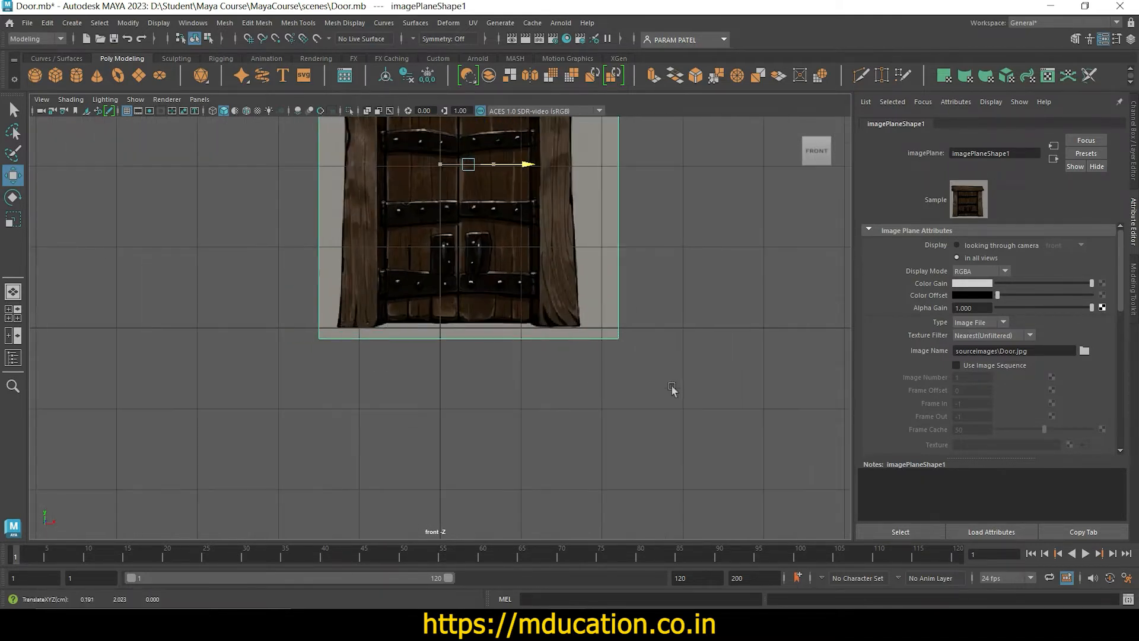
middle_click_drag(674, 390, 697, 468)
key("ctrl+z")
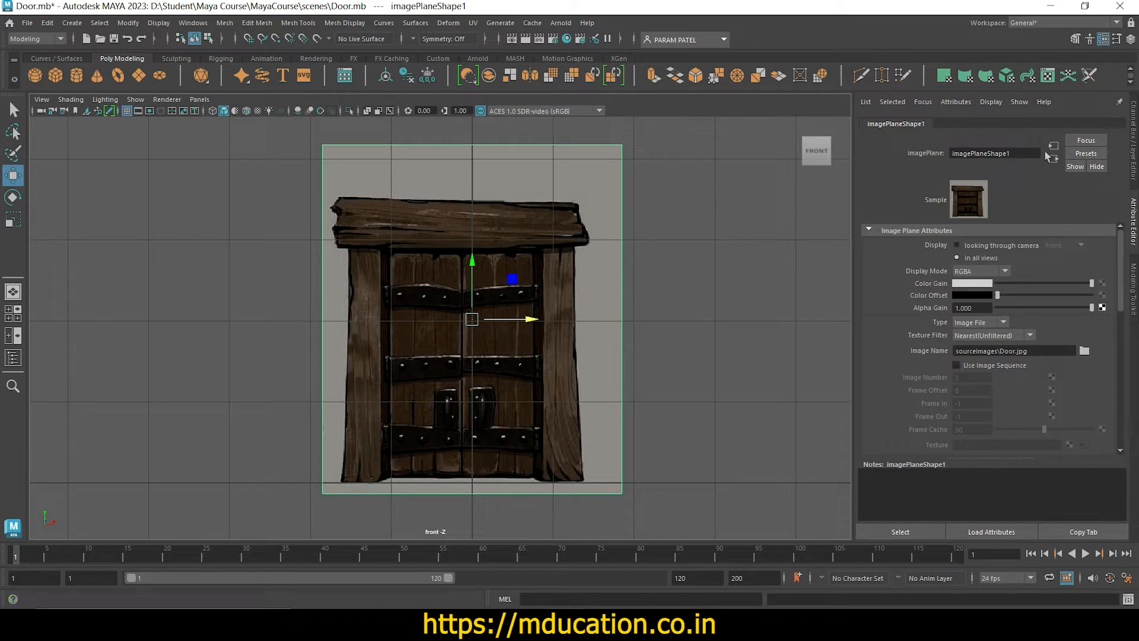
Step: Create a display layer and rename it DoorImageReference
left_click(1133, 169)
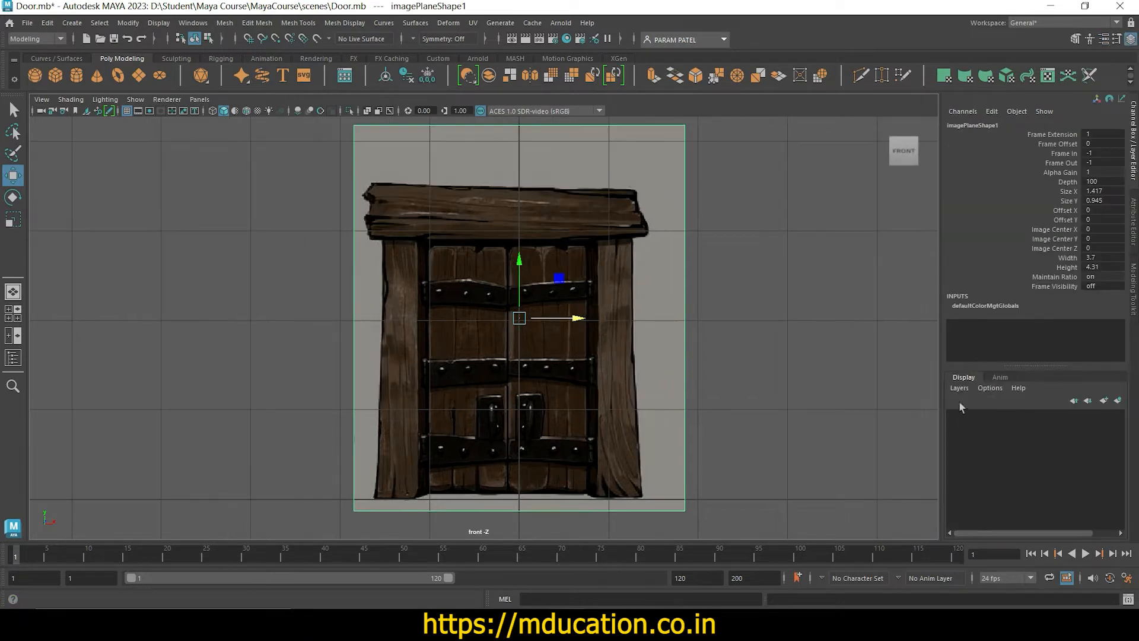
left_click(1105, 401)
double_click(1009, 419)
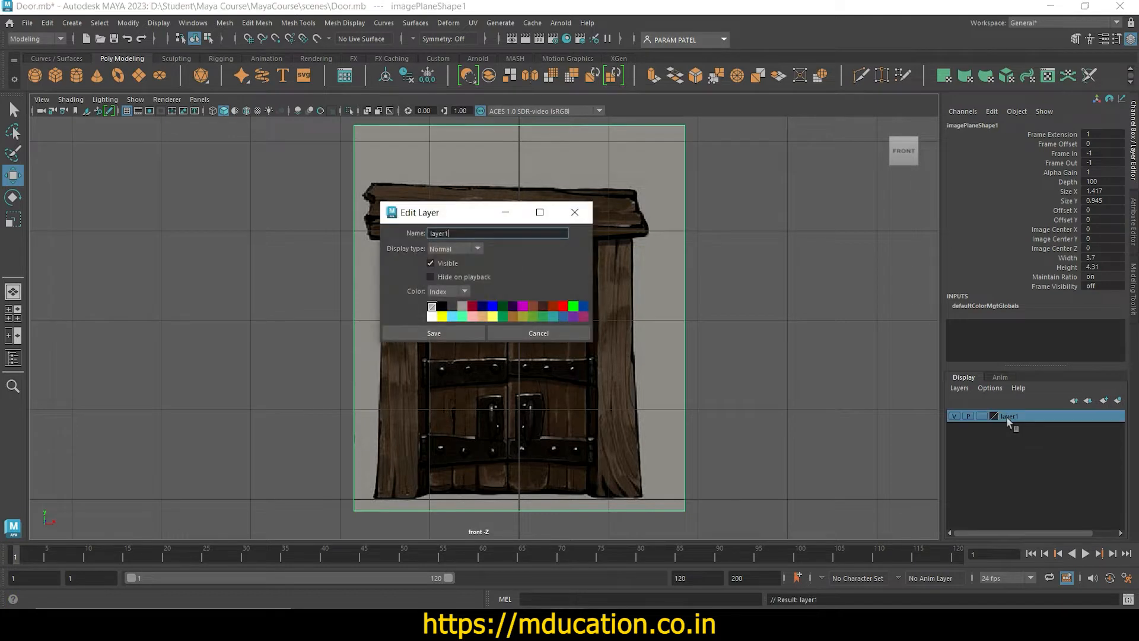
key("BackSpace")
key("BackSpace")
key("BackSpace")
key("BackSpace")
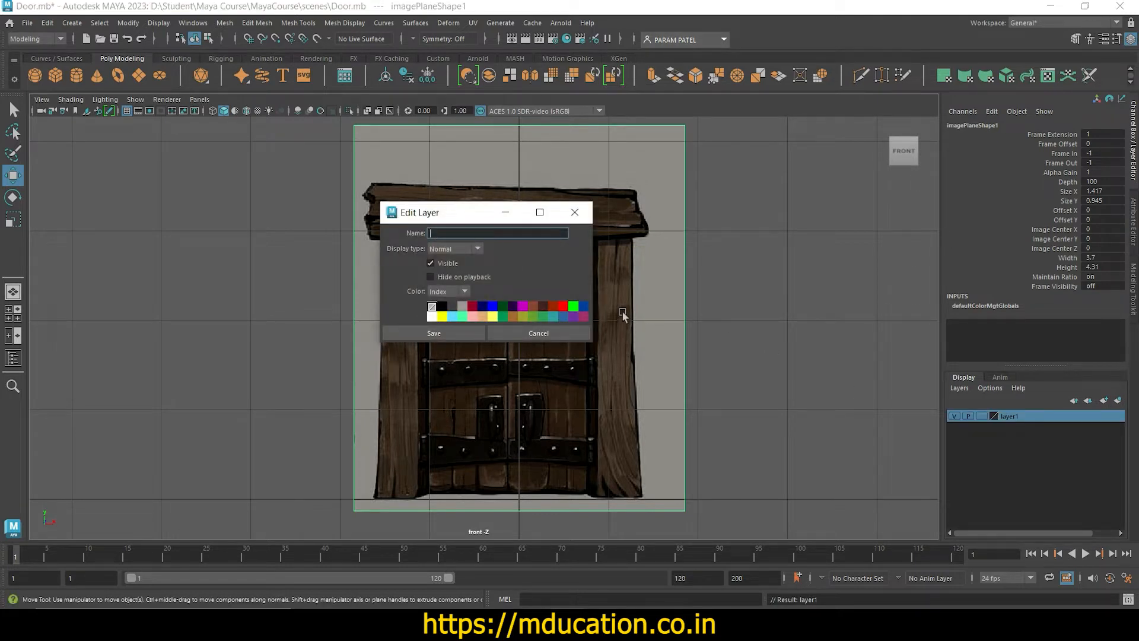
type("im")
key("BackSpace")
key("BackSpace")
type("DoorImageReference")
left_click(431, 333)
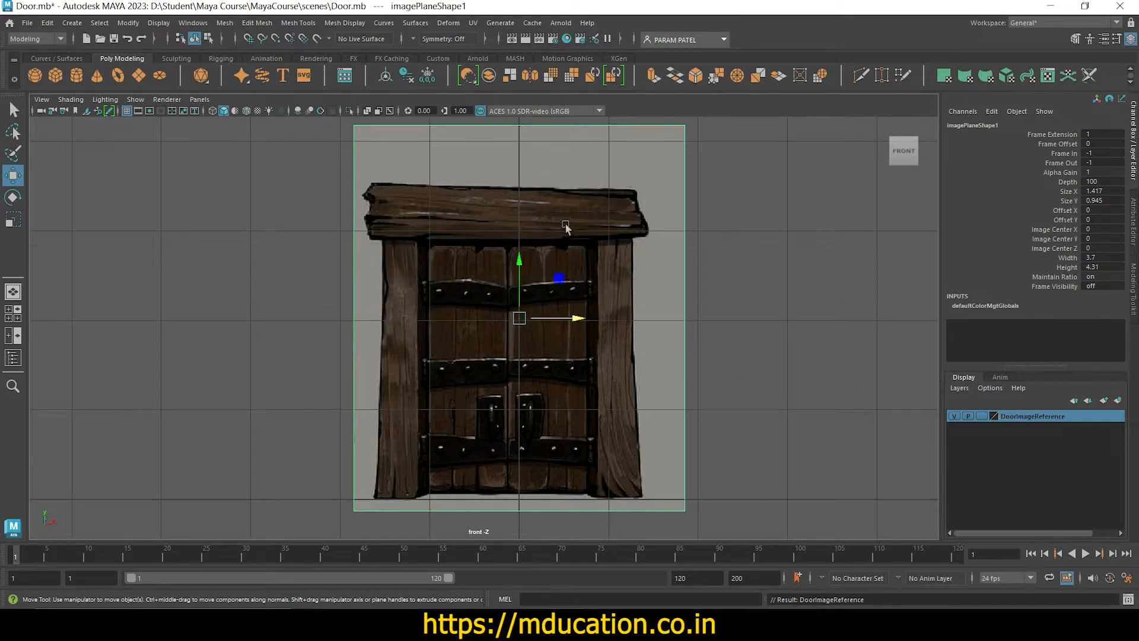
Step: Add the selected door image plane to the DoorImageReference layer, and reselect the image plane in the view
right_click(1032, 417)
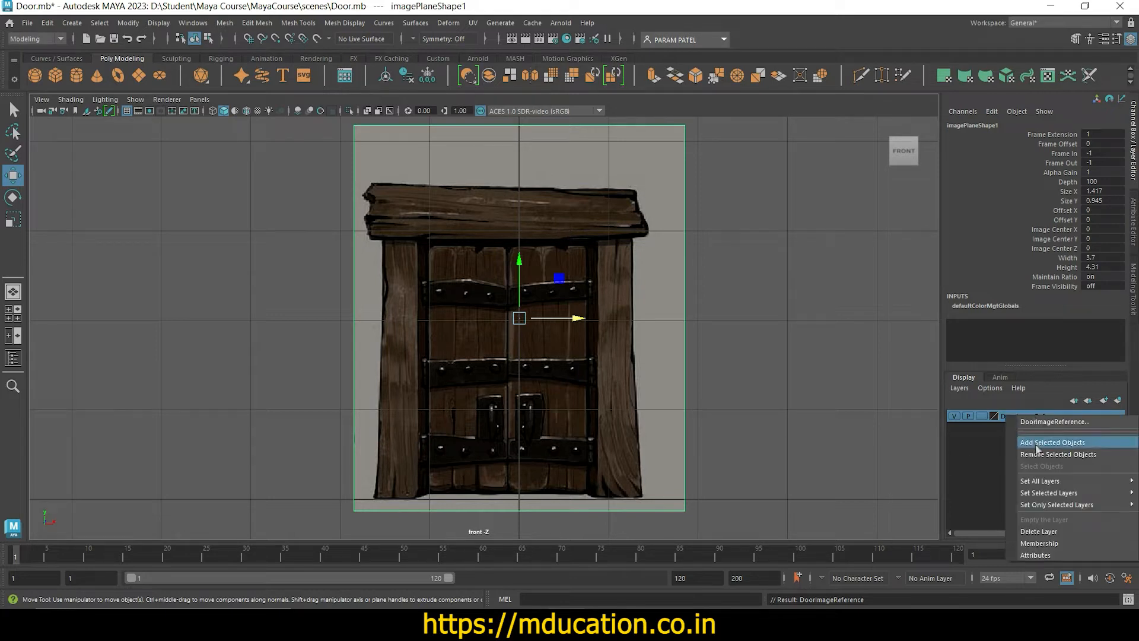
left_click(1036, 443)
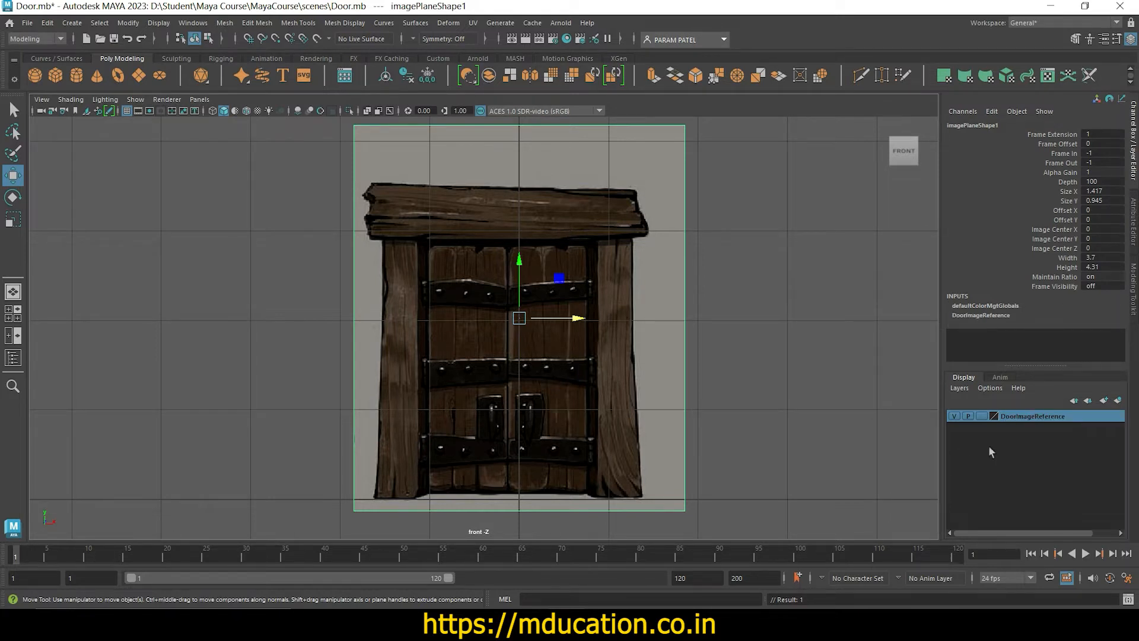
left_click(717, 400)
left_click(643, 405)
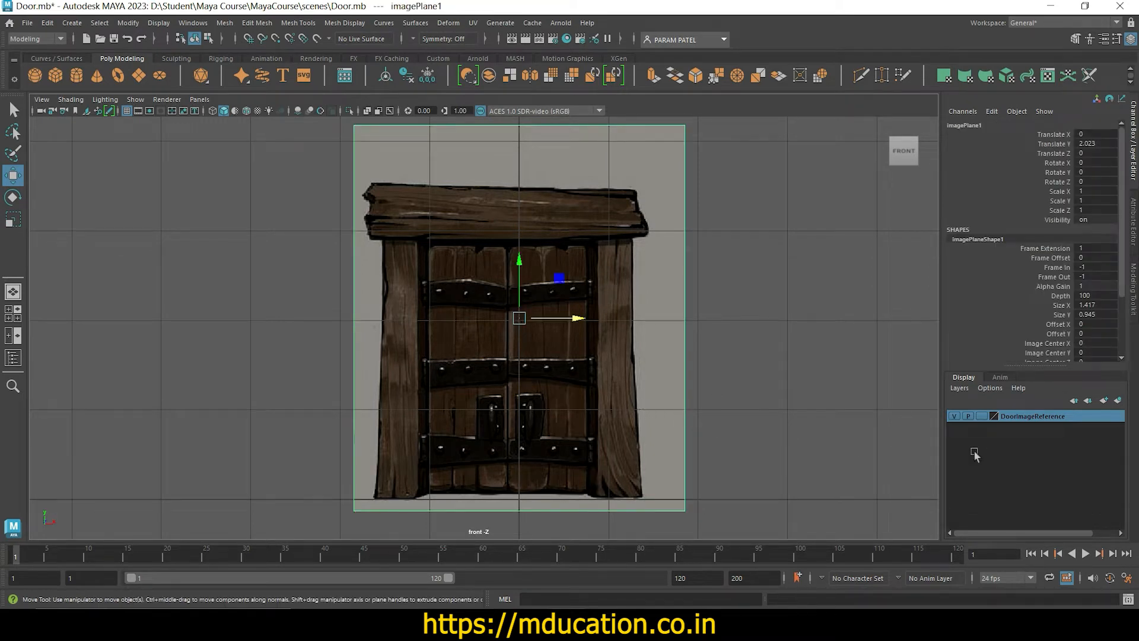
Step: Toggle the DoorImageReference layer's visibility, set its display type to Reference, and try selecting the door image in the view
left_click(954, 416)
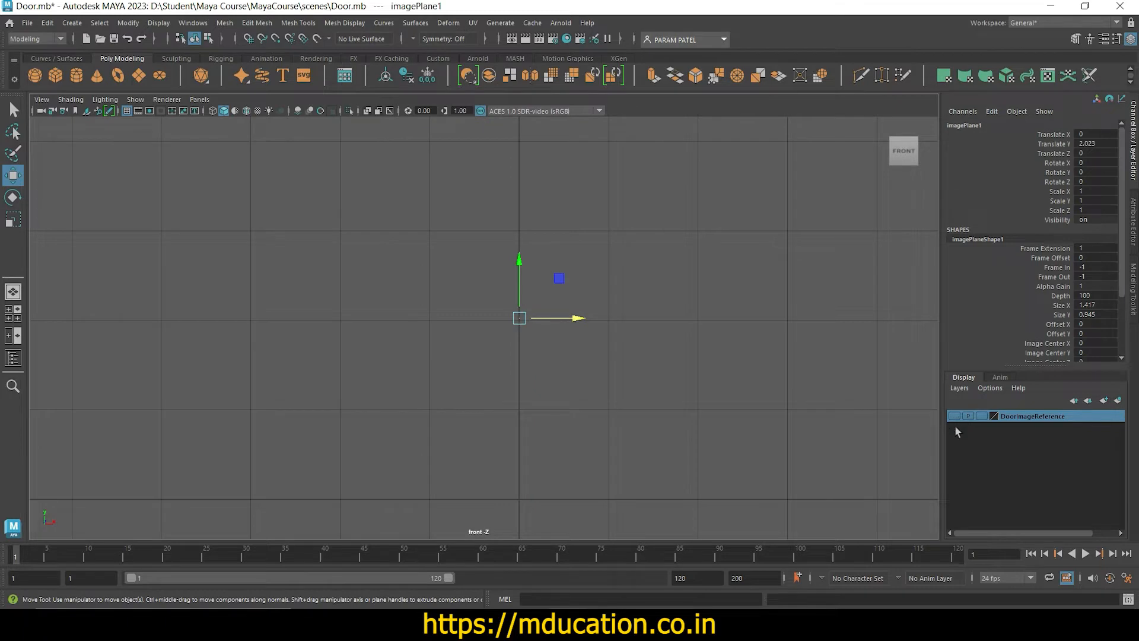
left_click(955, 417)
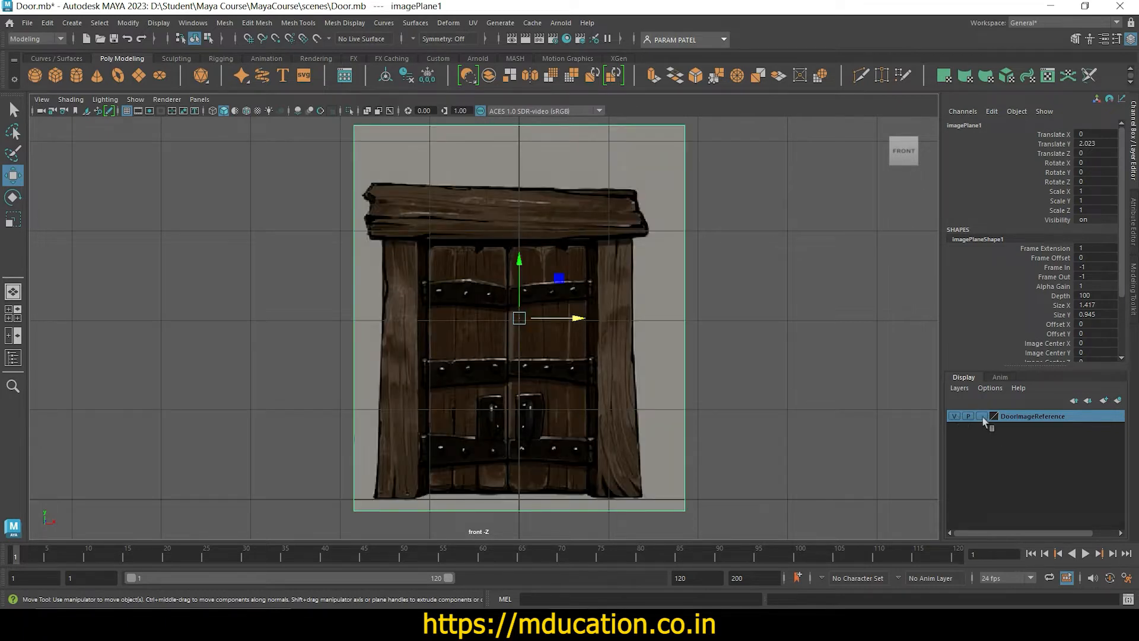
left_click(982, 416)
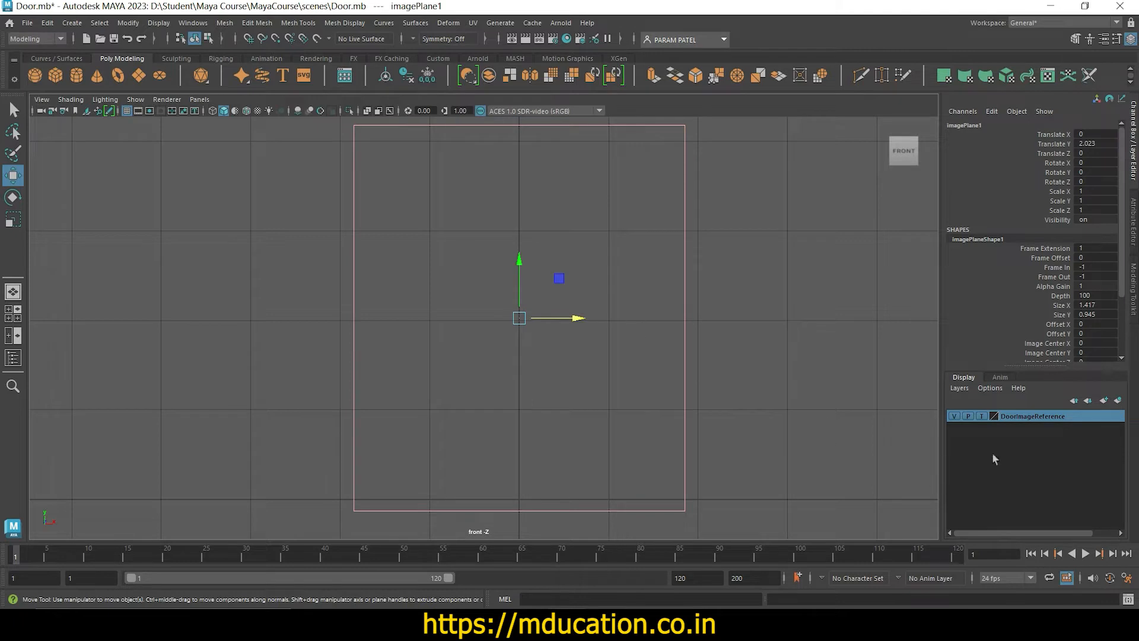
left_click(983, 416)
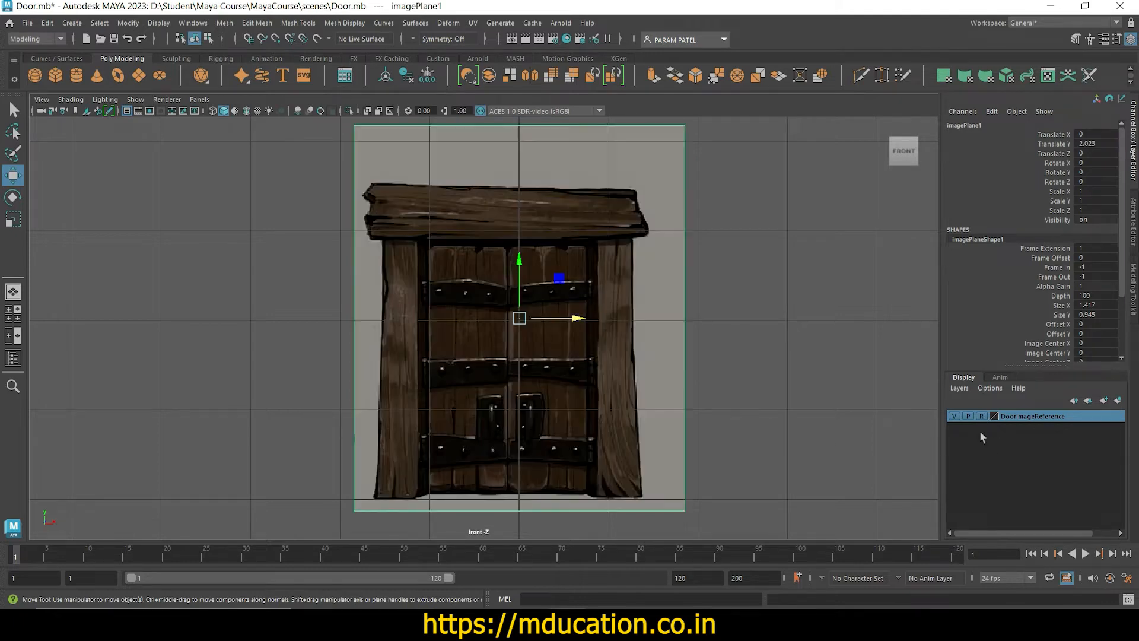
left_click(565, 381)
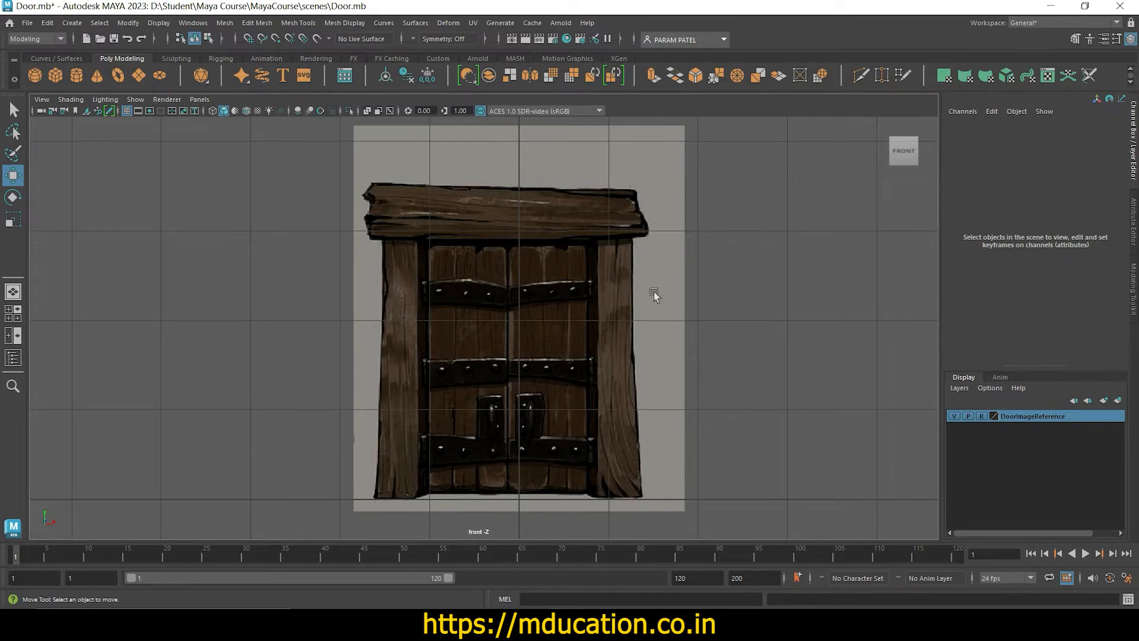
left_click_drag(719, 263, 332, 433)
Step: Set the door image plane's Alpha Gain to 0.5 to make it semi-transparent
left_click(674, 409)
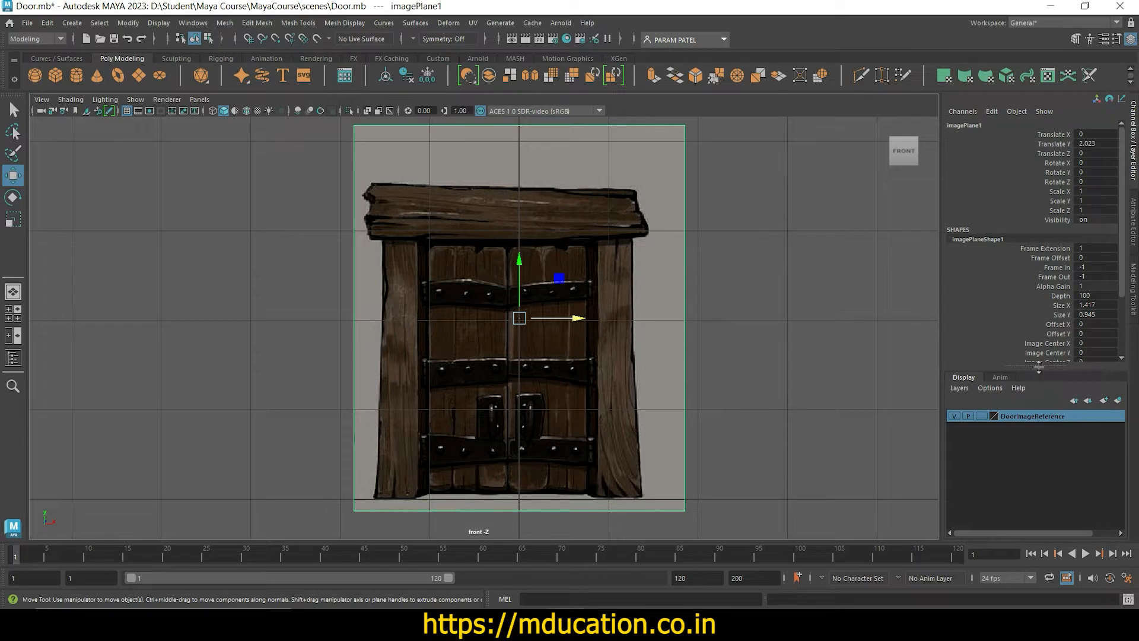
left_click_drag(1039, 372, 1041, 448)
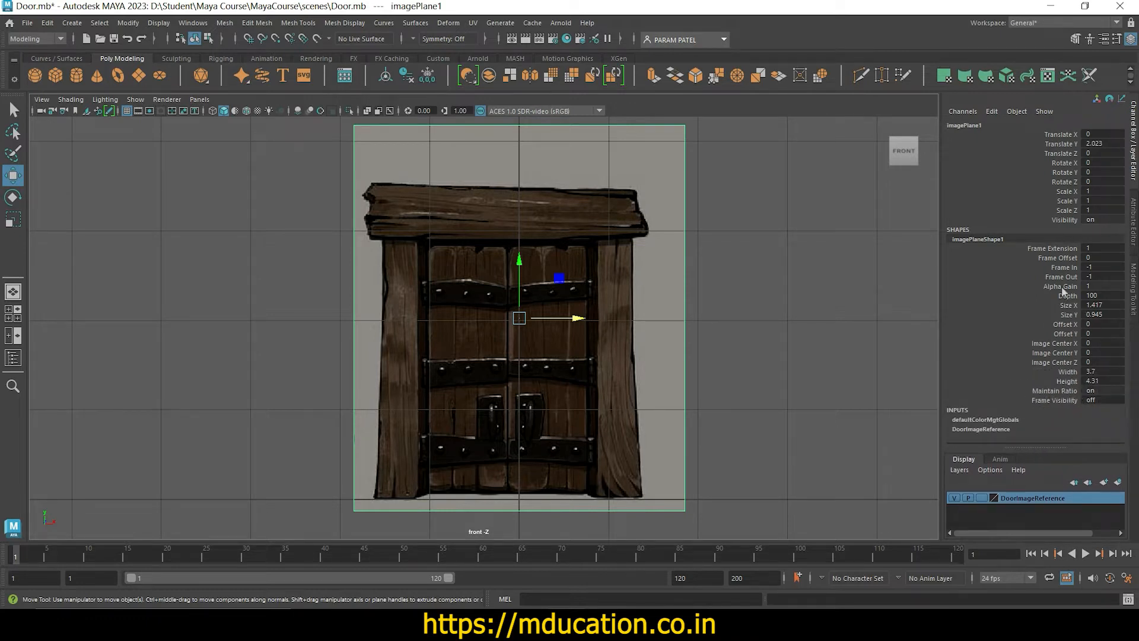
double_click(1094, 286)
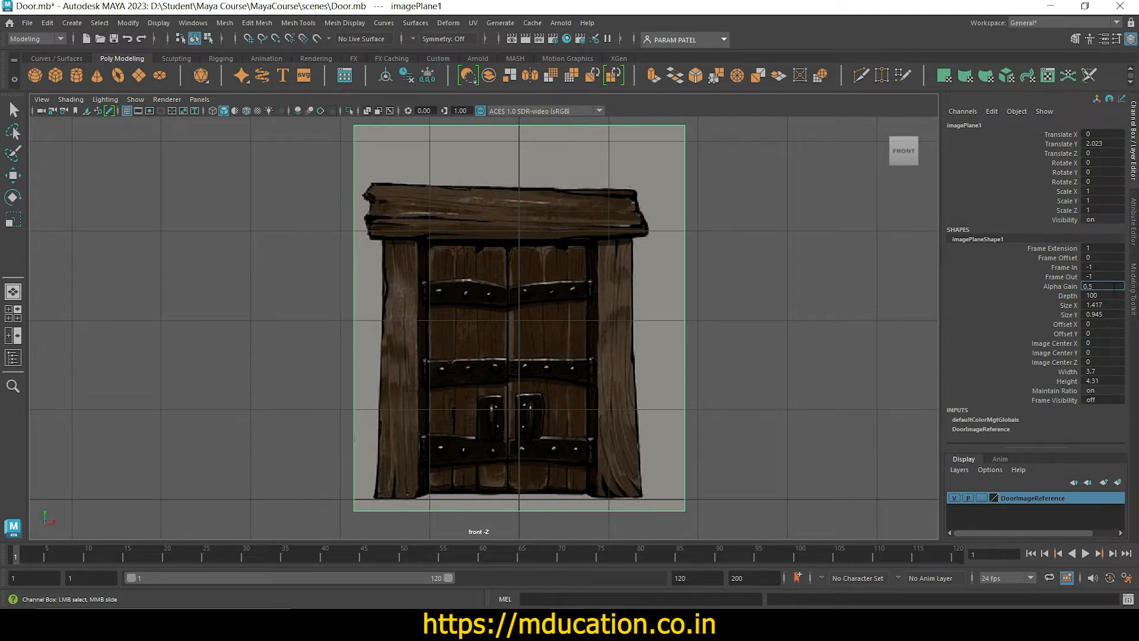
key("Return")
left_click(825, 350)
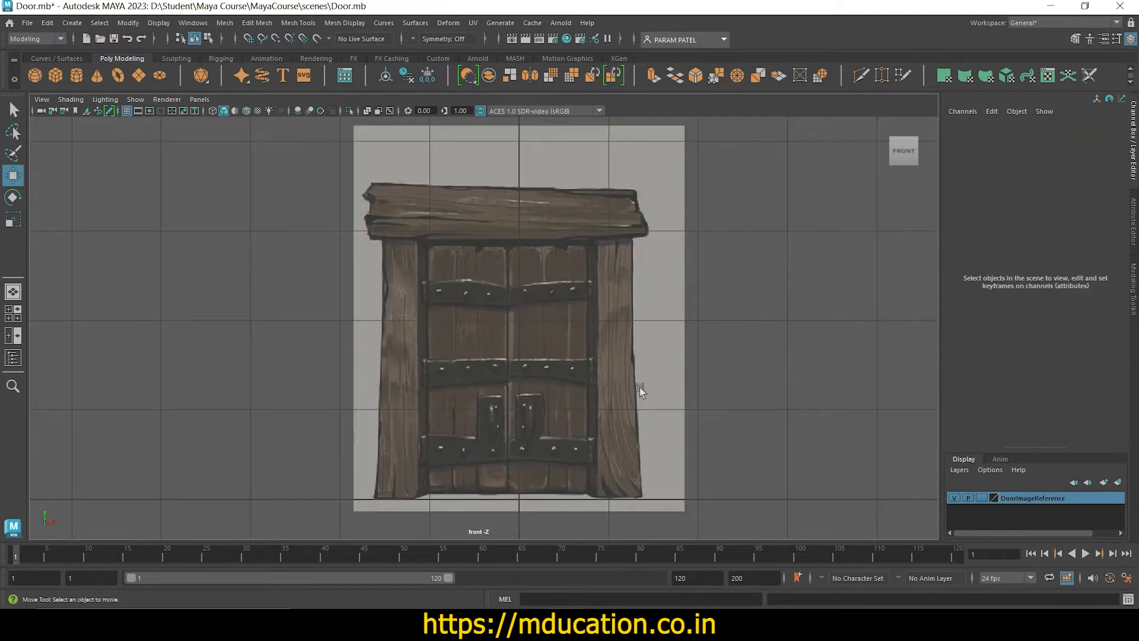
Step: Set the DoorImageReference layer's display type to Reference to lock the image against selection, and save the scene
key("w")
left_click(545, 364)
left_click(982, 498)
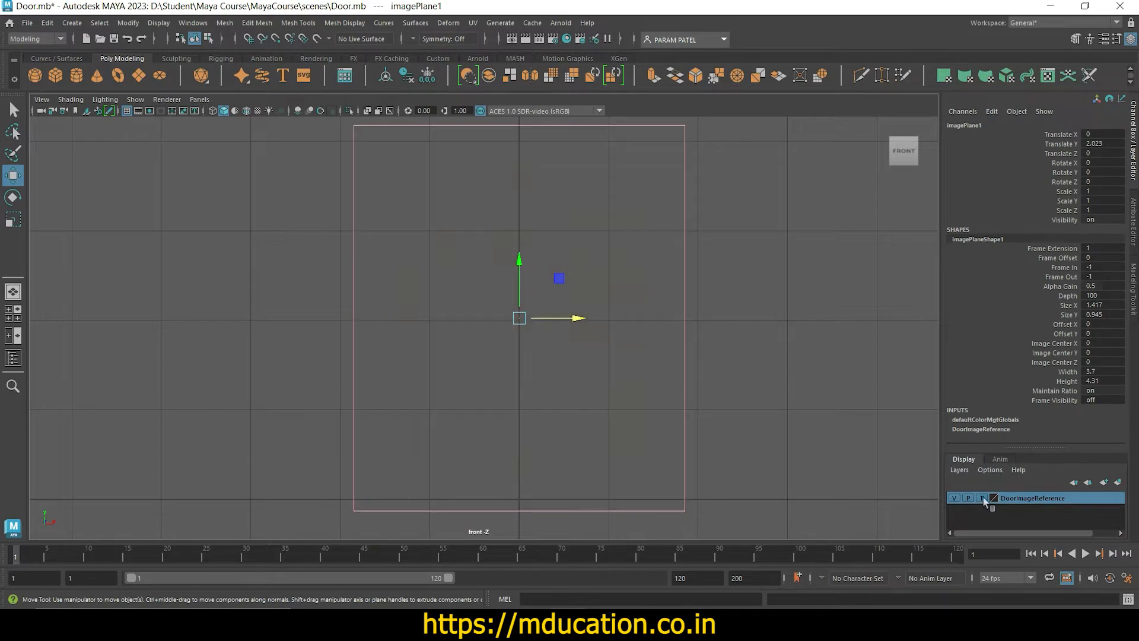
left_click(982, 499)
left_click(527, 385)
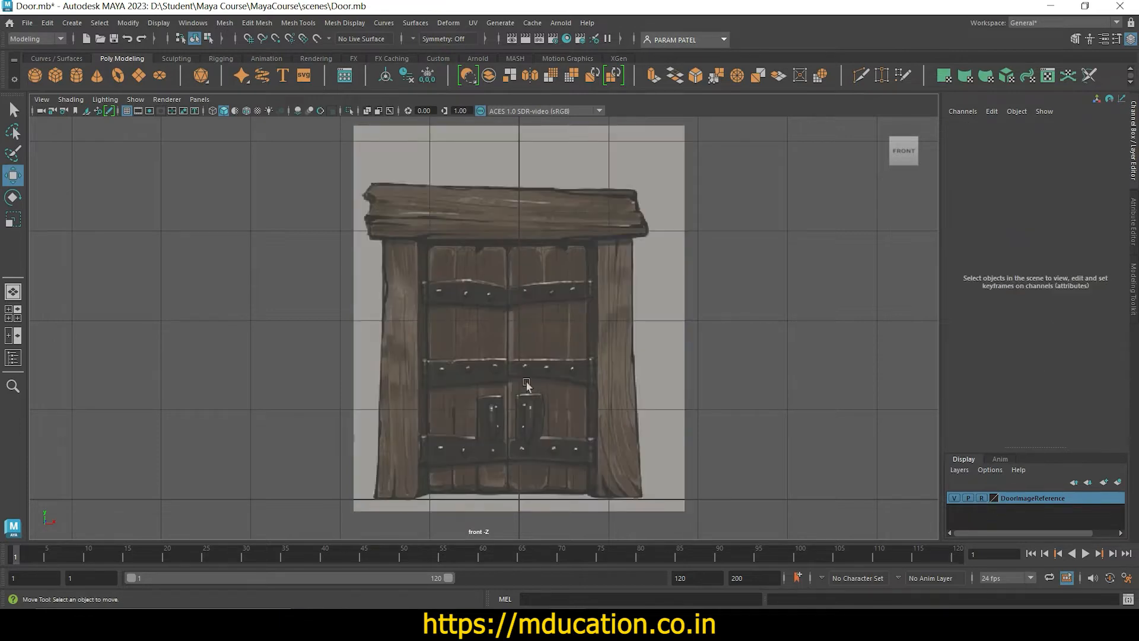
key("ctrl+s")
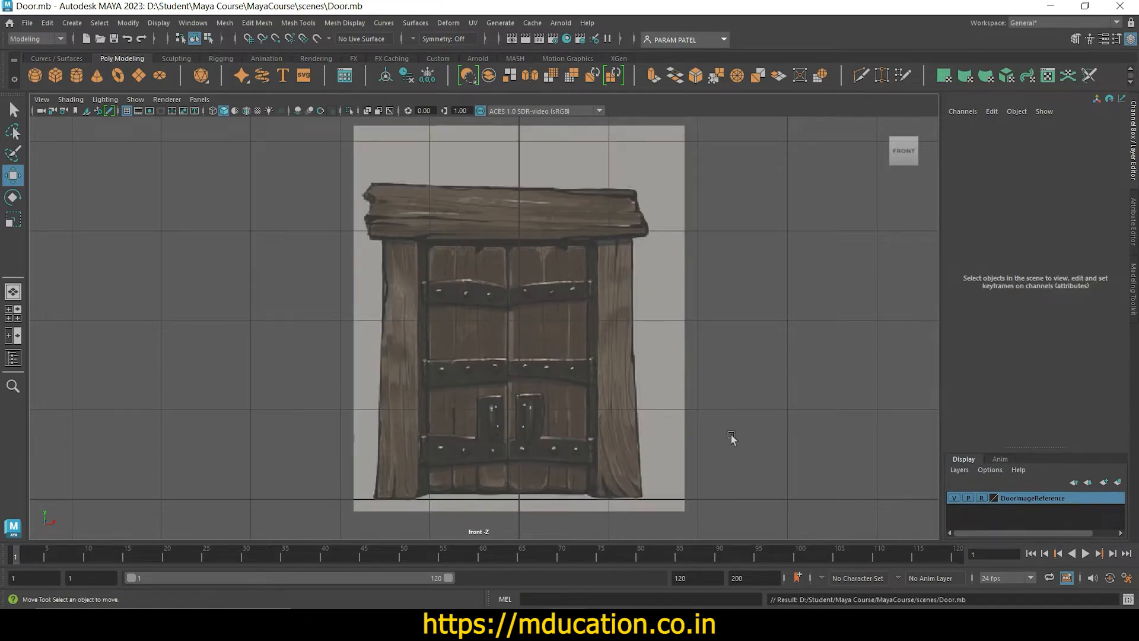
Step: In the perspective view, return the reference layer to normal display and move the image plane back to about -3.84 in Z
key("space")
key("space")
left_click_drag(544, 411, 521, 386, "alt")
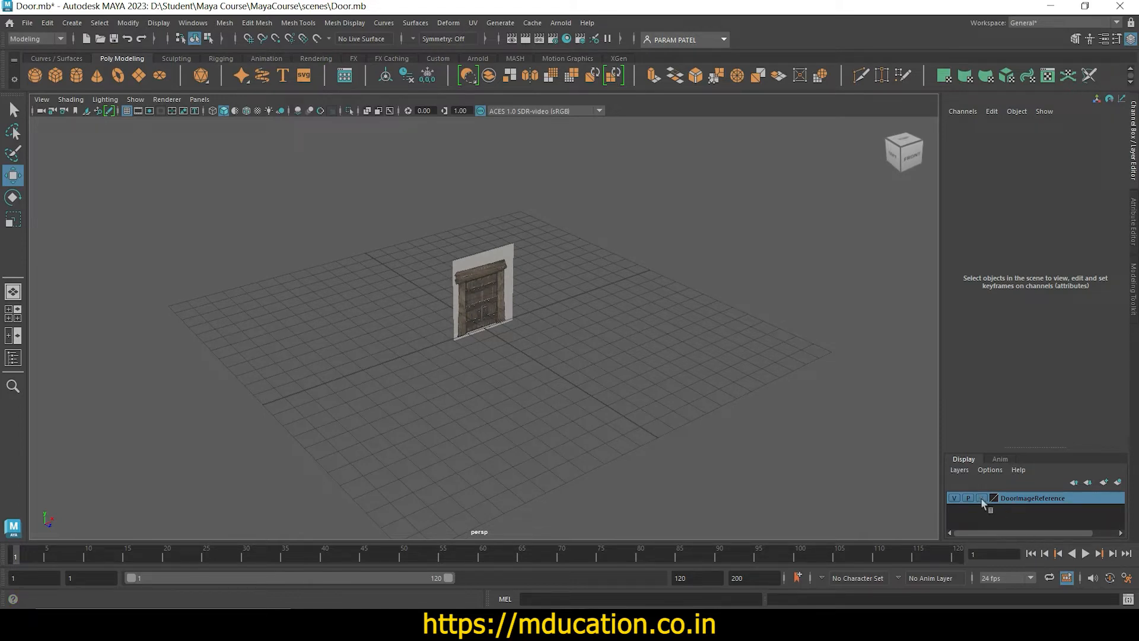
left_click(482, 295)
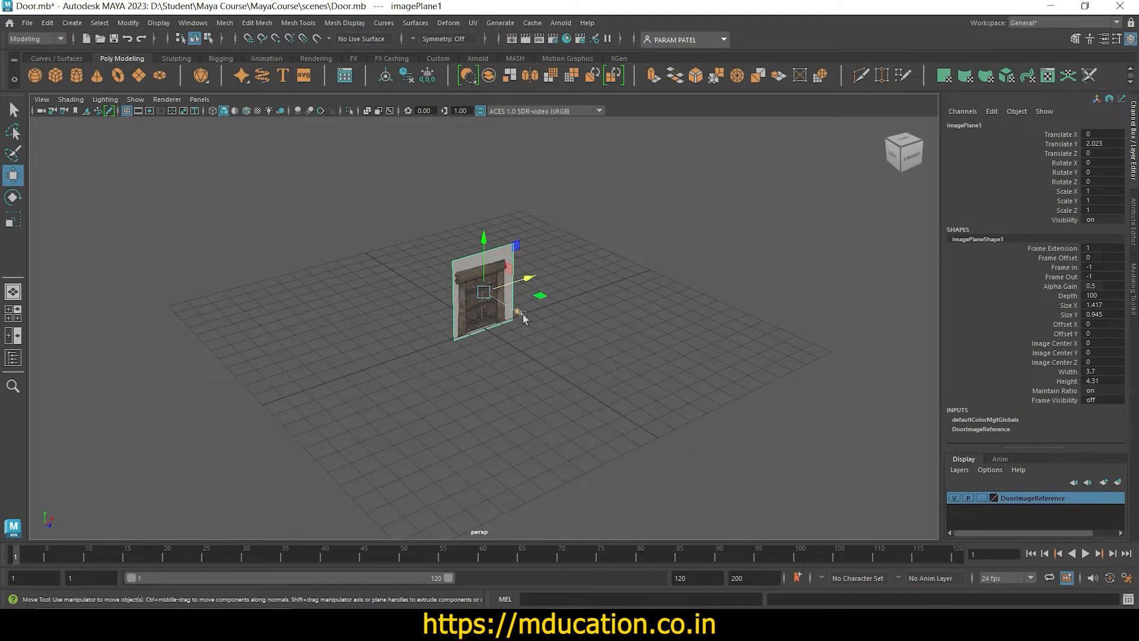
left_click_drag(516, 313, 474, 285)
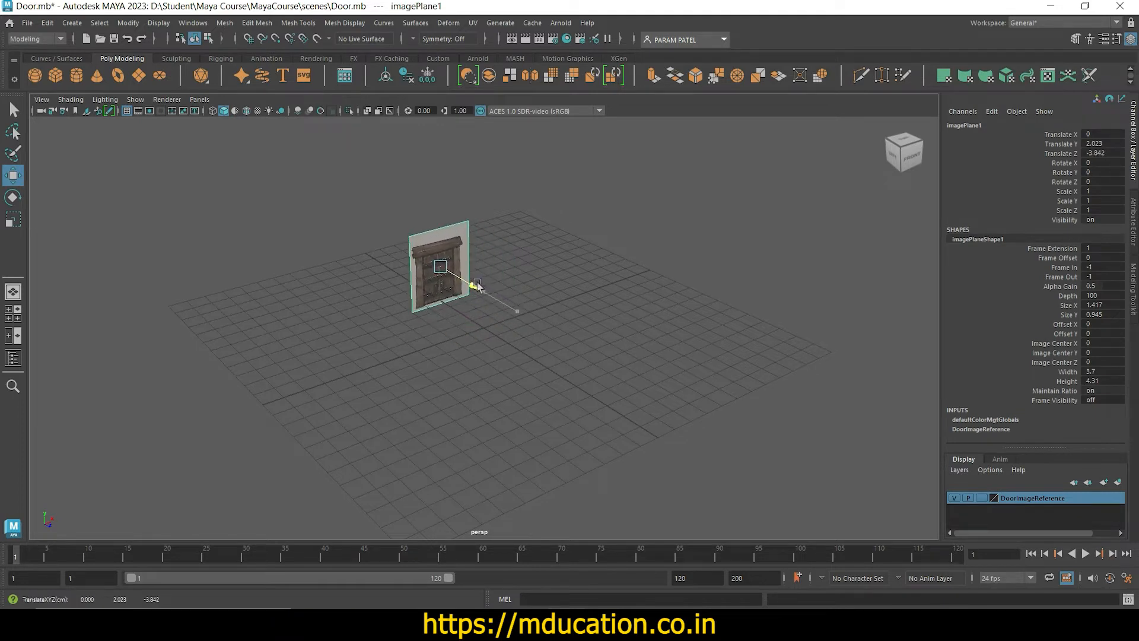
Step: Set the DoorImageReference layer's display type back to Reference, clear the selection, and save the scene
left_click(983, 499)
left_click(982, 498)
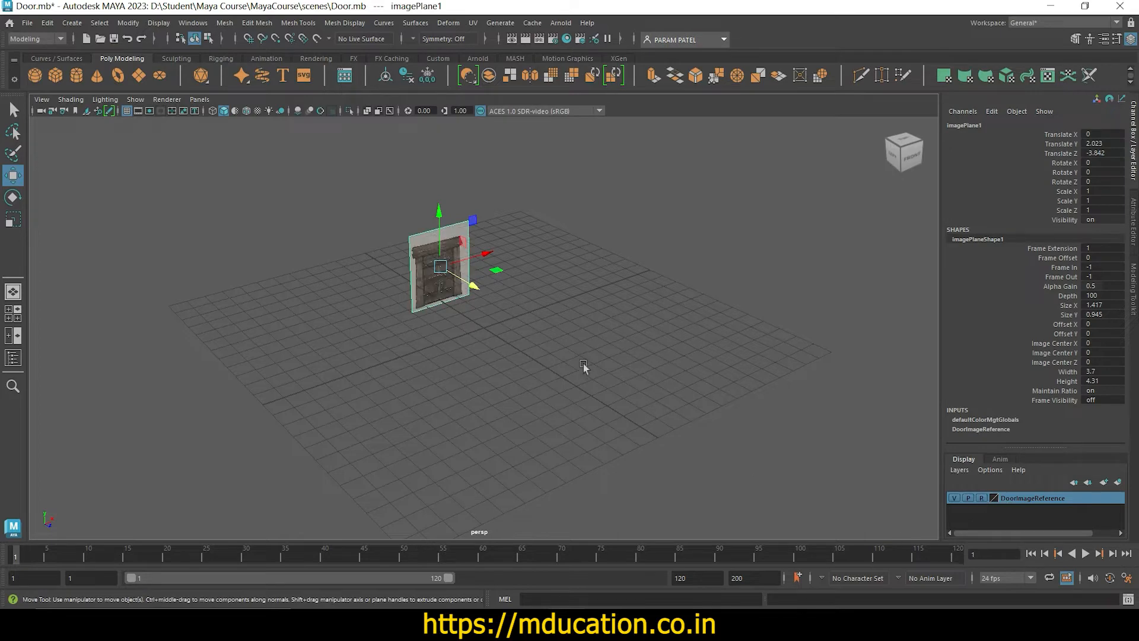
left_click(553, 329)
key("ctrl+s")
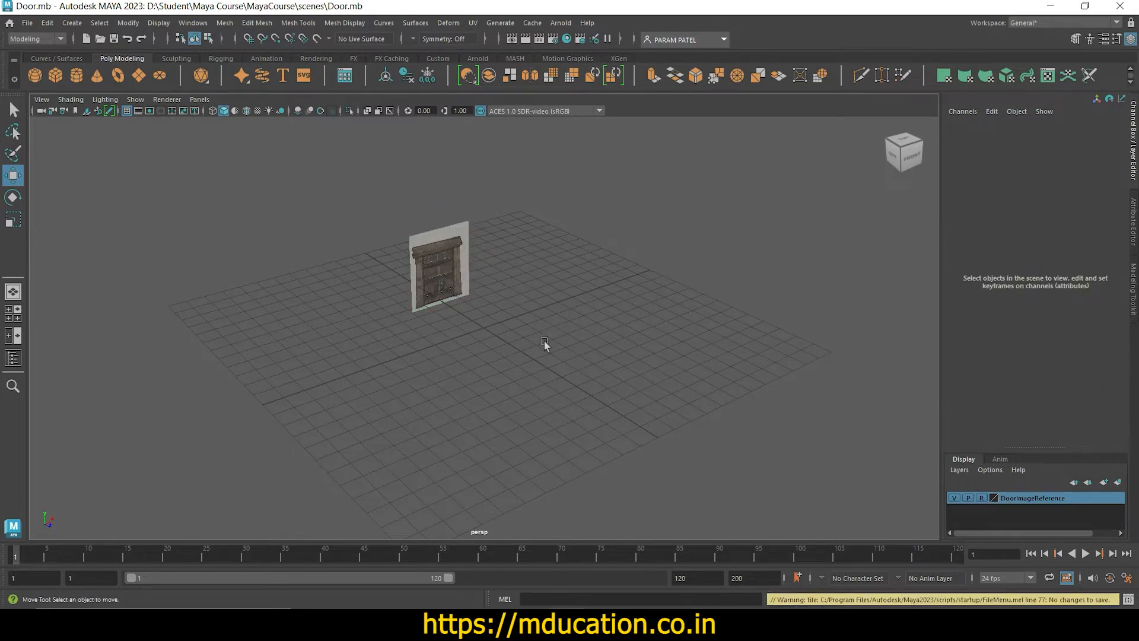
Step: Switch to a full front view framed on the door reference and show the Outliner beside it
key("space")
key("space")
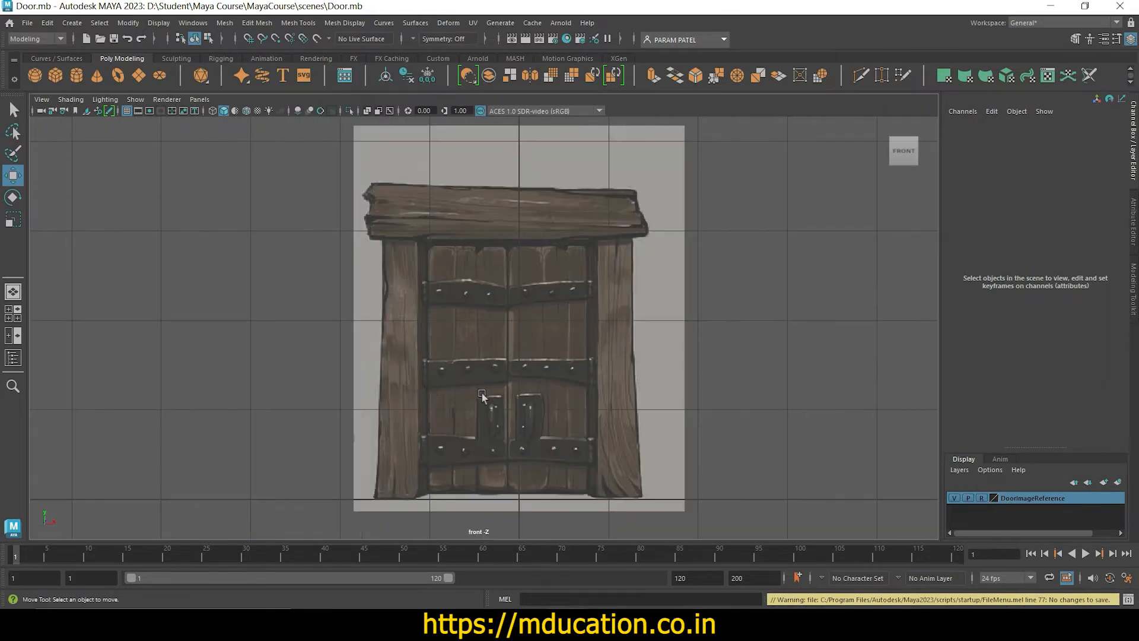
scroll(547, 369, "down", 1)
scroll(569, 374, "up", 2)
scroll(592, 376, "down", 4)
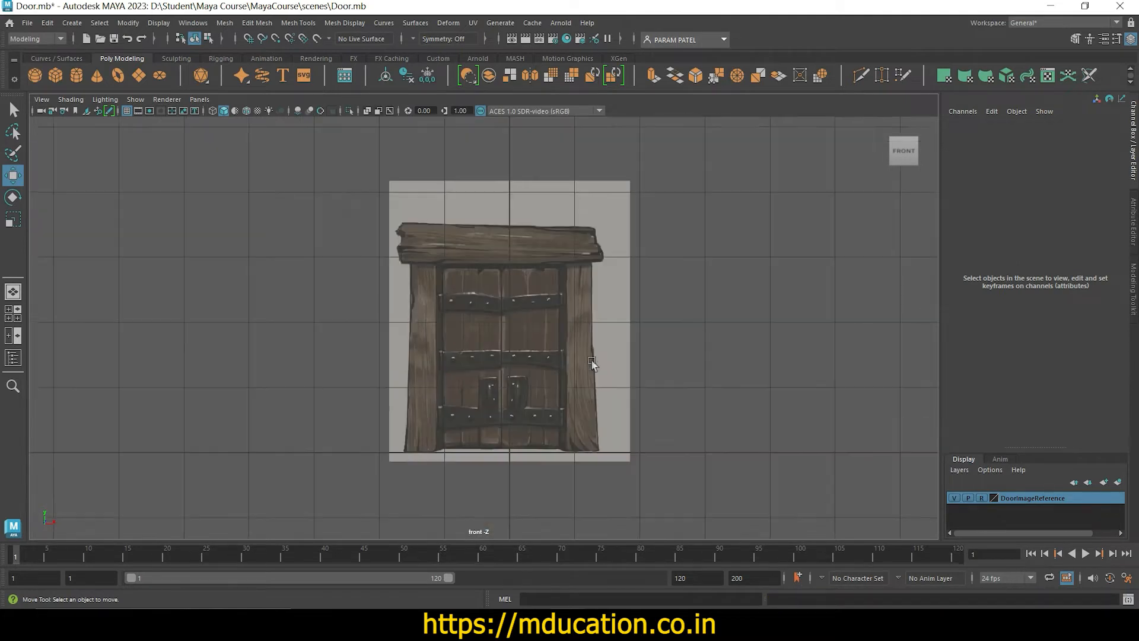
scroll(604, 408, "up", 1)
scroll(505, 363, "up", 1)
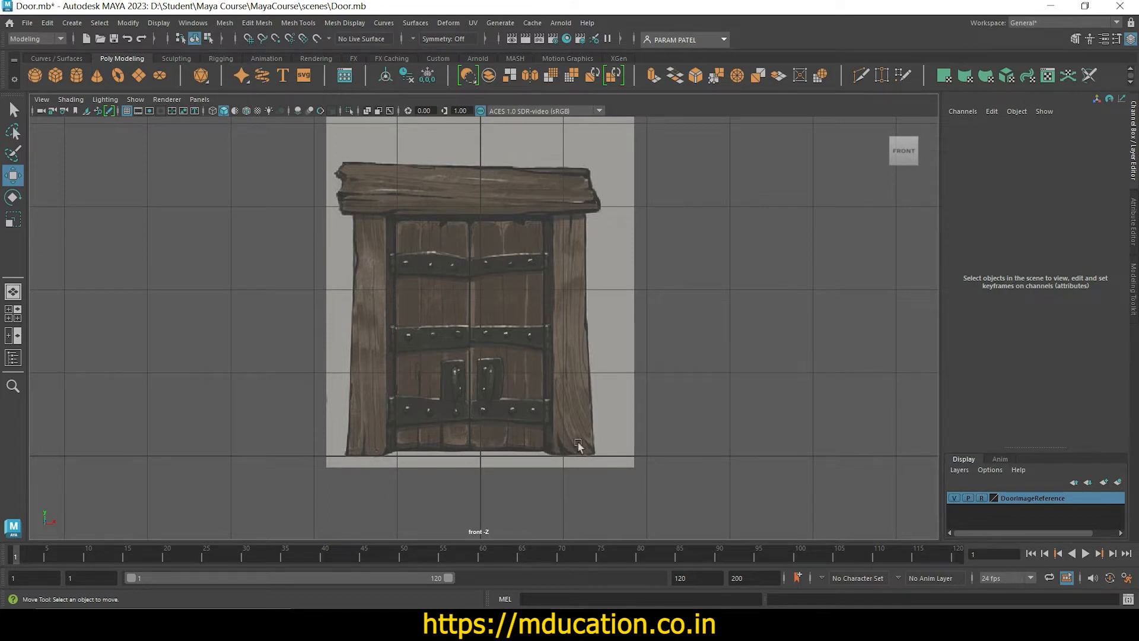
left_click(14, 366)
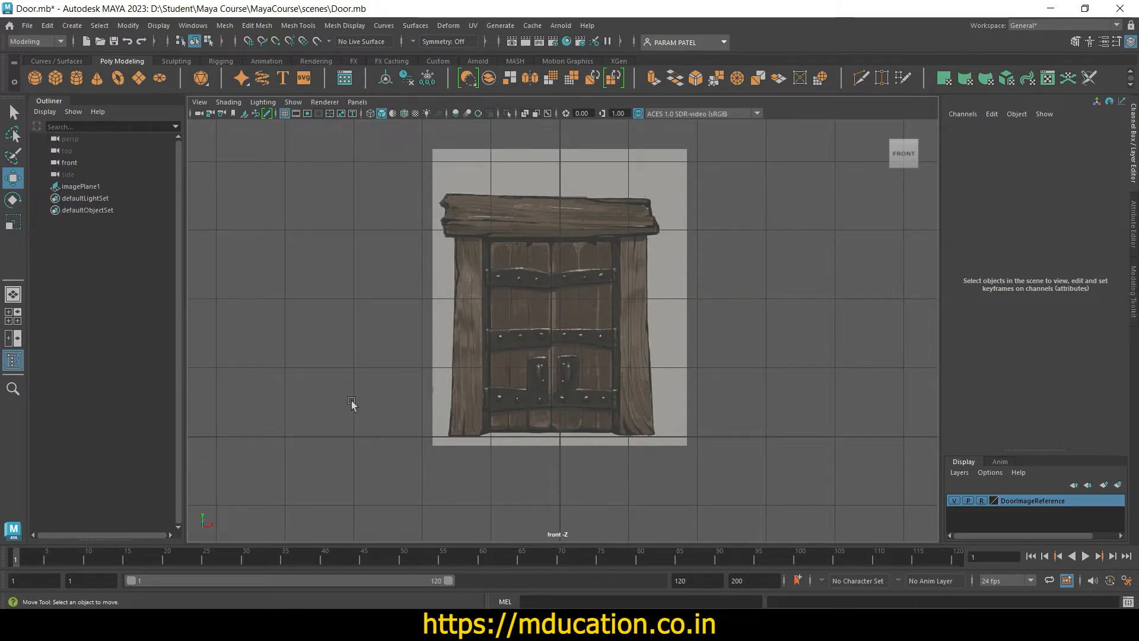
Step: Create a polygon cube and move it over the door's right post, to about 1.095 in X and 0.991 in Y
scroll(646, 352, "up", 4)
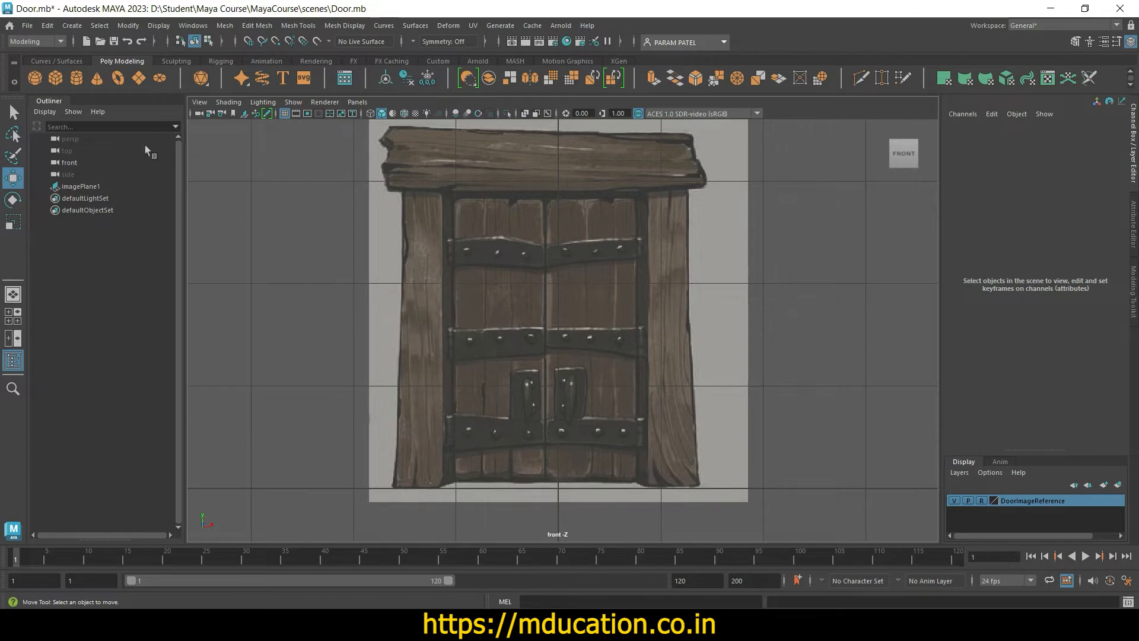
left_click(55, 78)
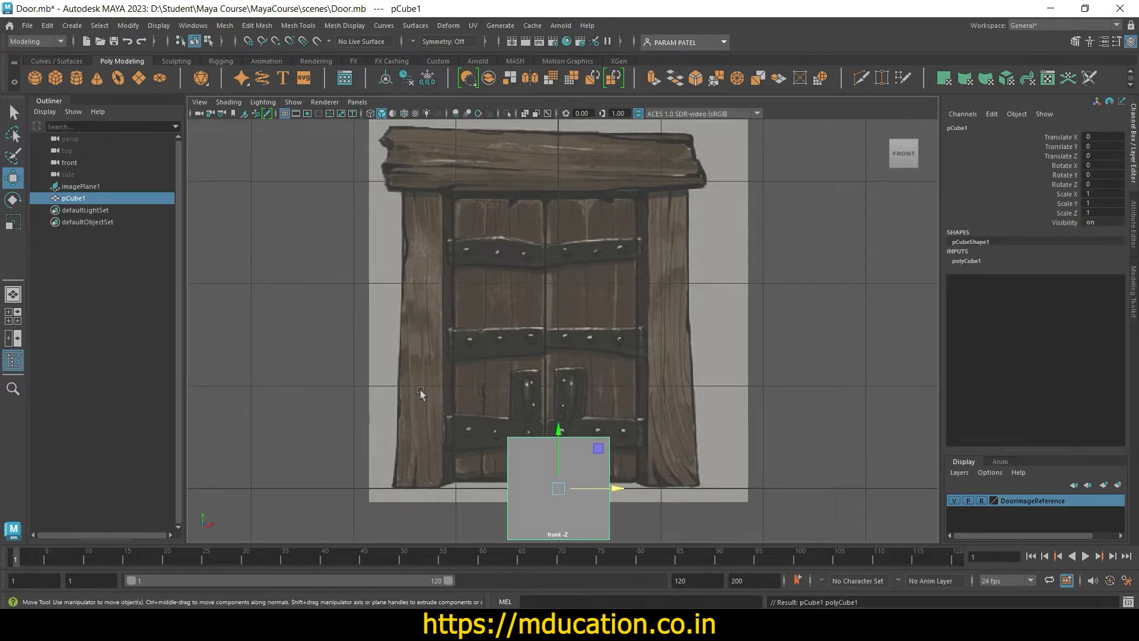
left_click_drag(559, 454, 558, 353)
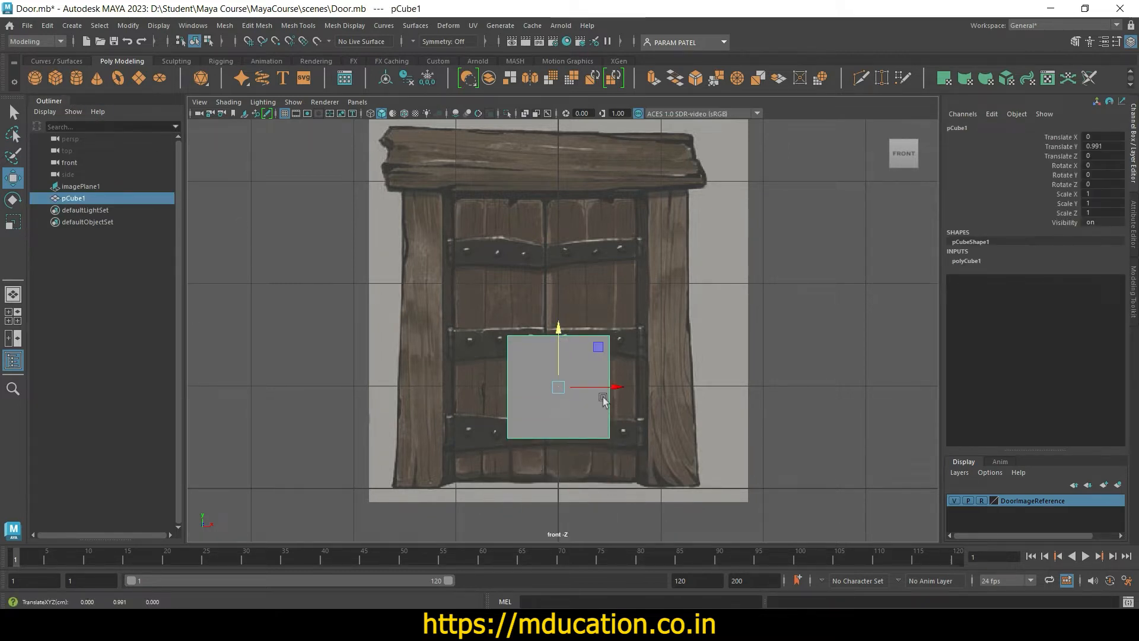
left_click_drag(603, 399, 720, 392)
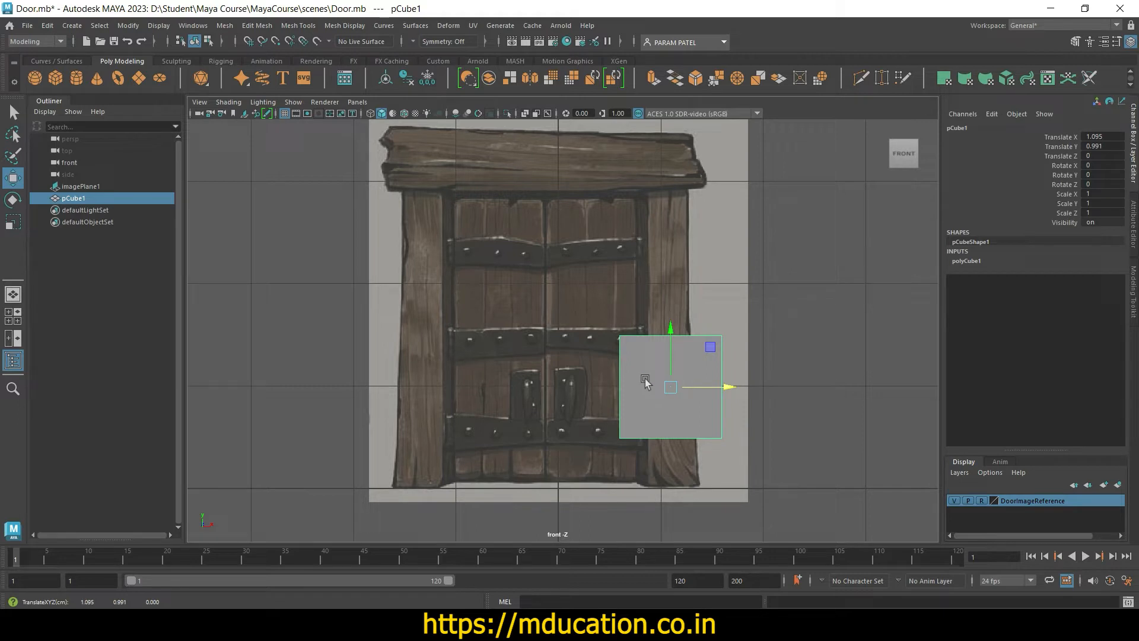
Step: Turn on X-Ray shading in the front view and reselect the cube
left_click(524, 113)
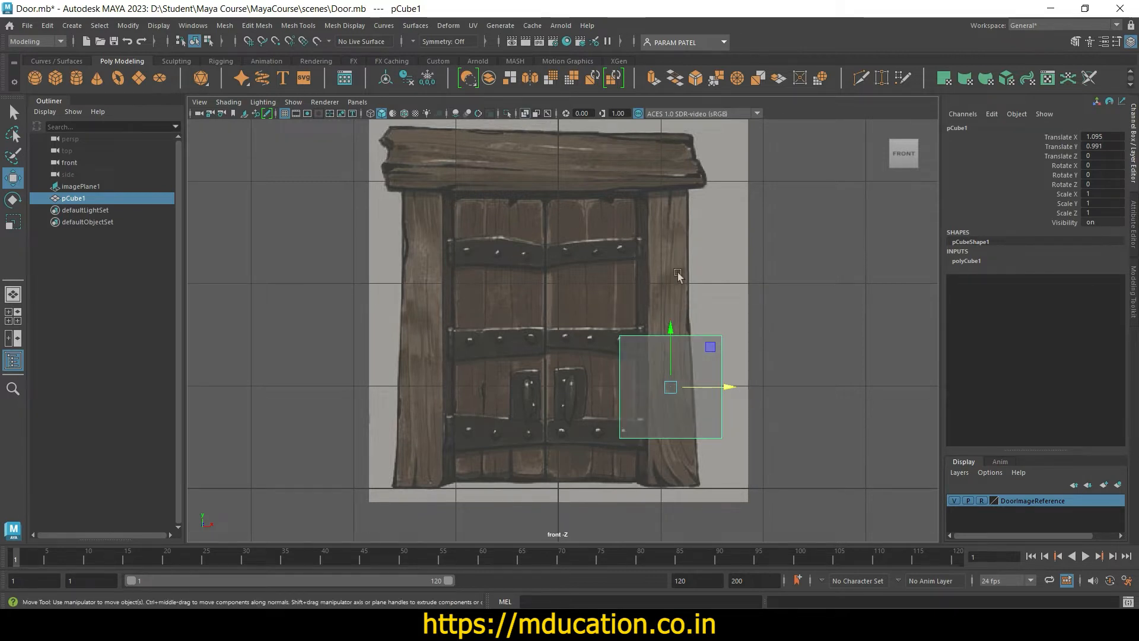
left_click(773, 415)
left_click(700, 408)
Step: Scale the cube uniformly to about 0.525 to fit the right post's width and shift it to about 1.077 in X
key("r")
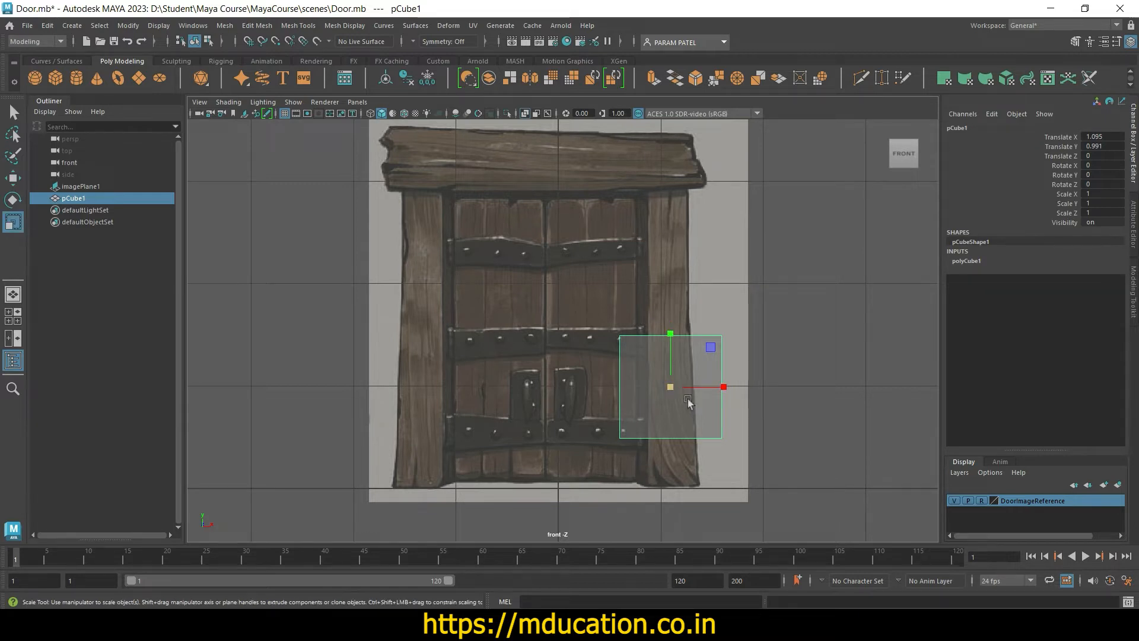
left_click_drag(670, 388, 625, 396)
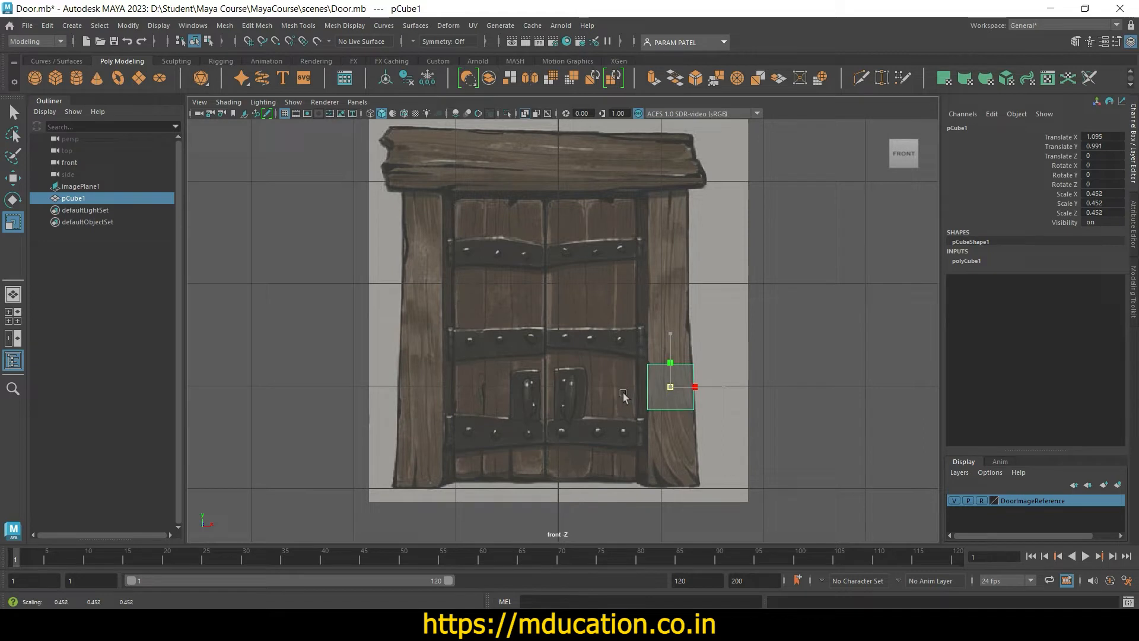
left_click(698, 458)
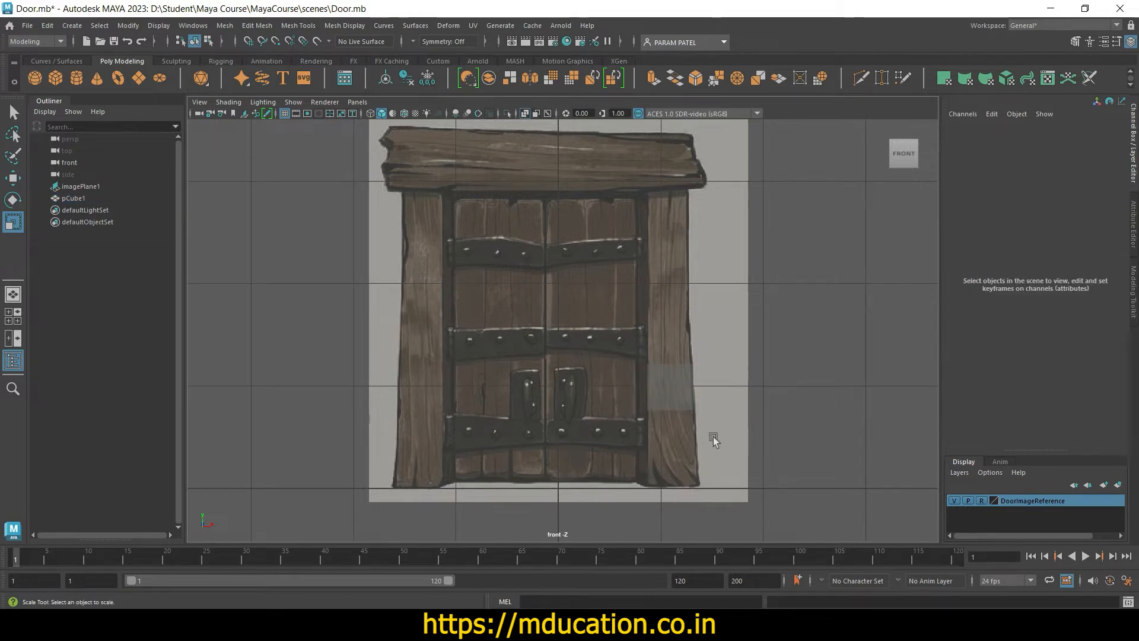
left_click(681, 385)
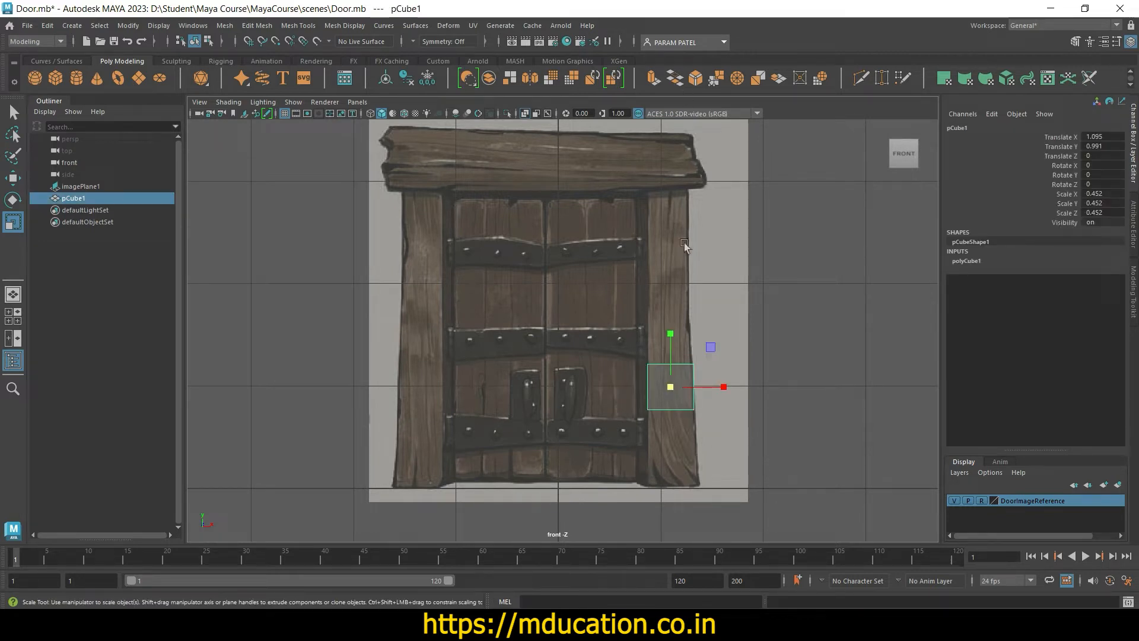
left_click_drag(670, 387, 676, 396)
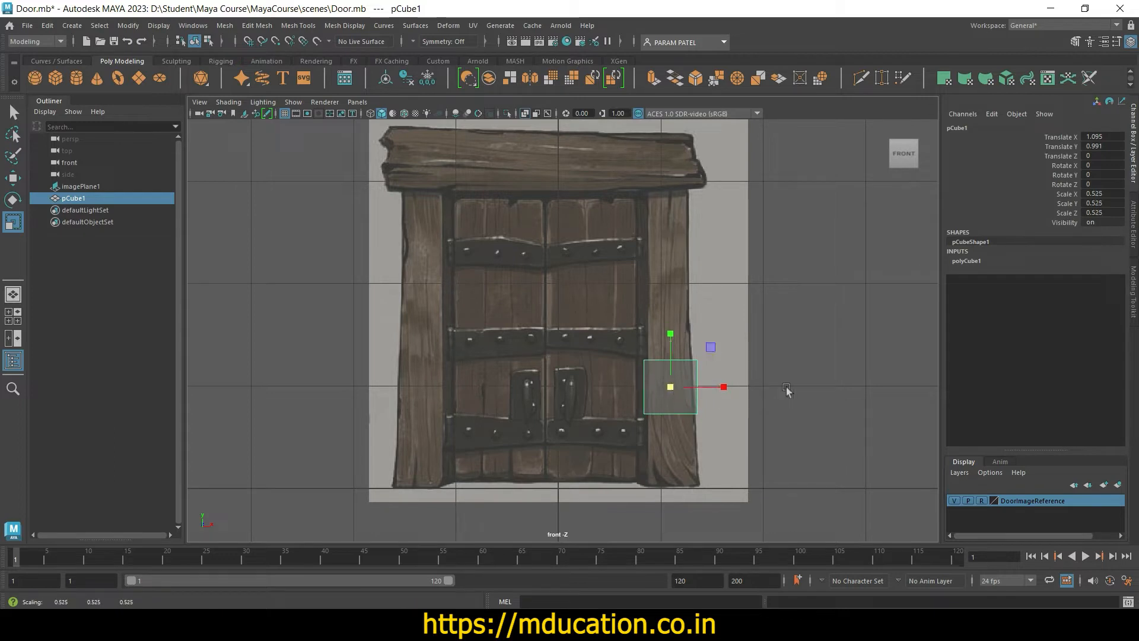
key("w")
left_click_drag(726, 388, 724, 387)
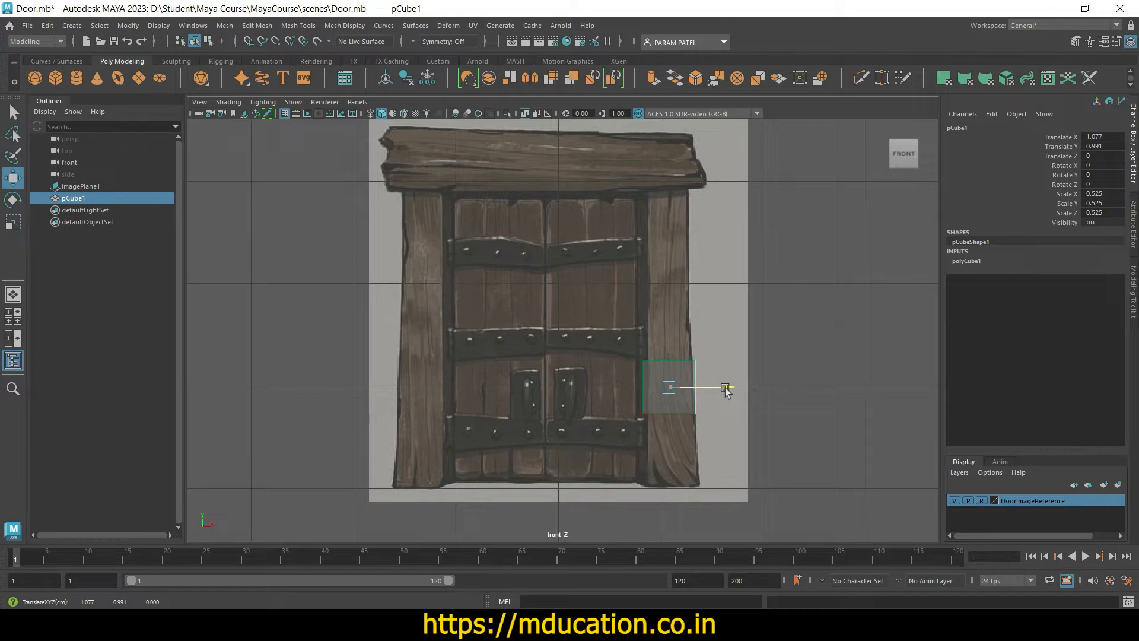
Step: Reselect the cube and switch it to vertex component mode, with the right post framed closely
left_click(719, 428)
left_click(674, 399)
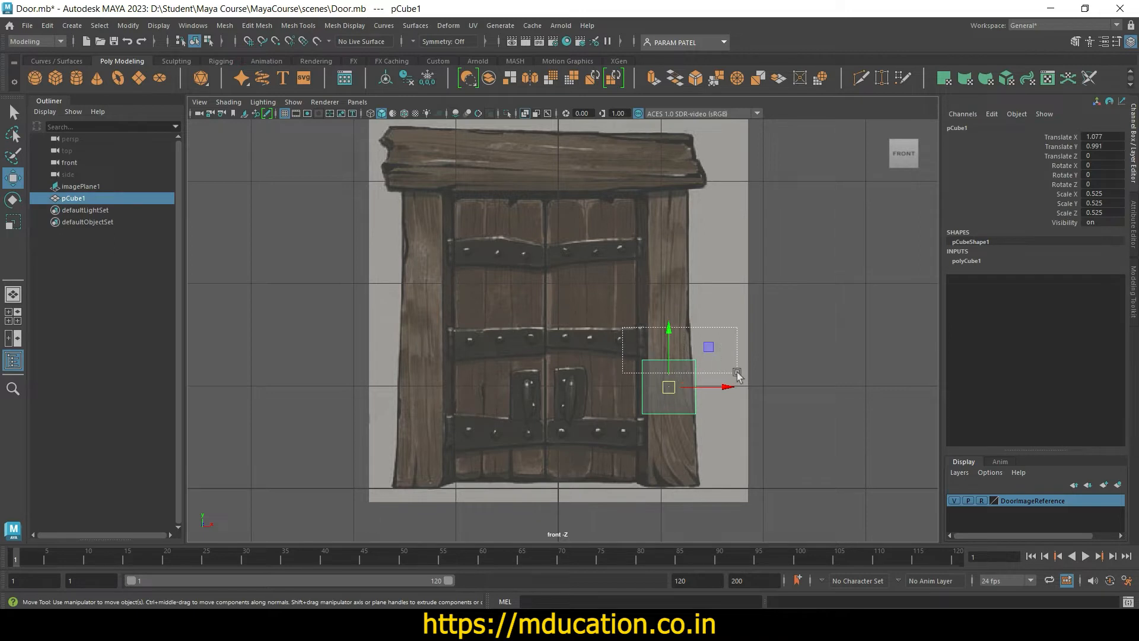
left_click(747, 449)
left_click(685, 396)
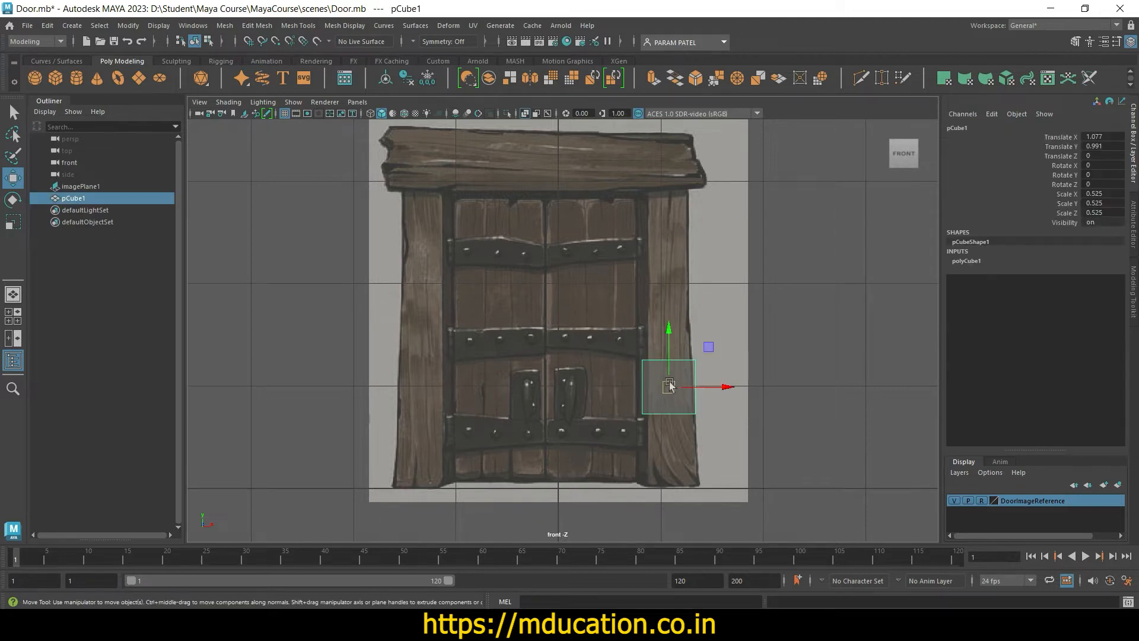
right_click(658, 375)
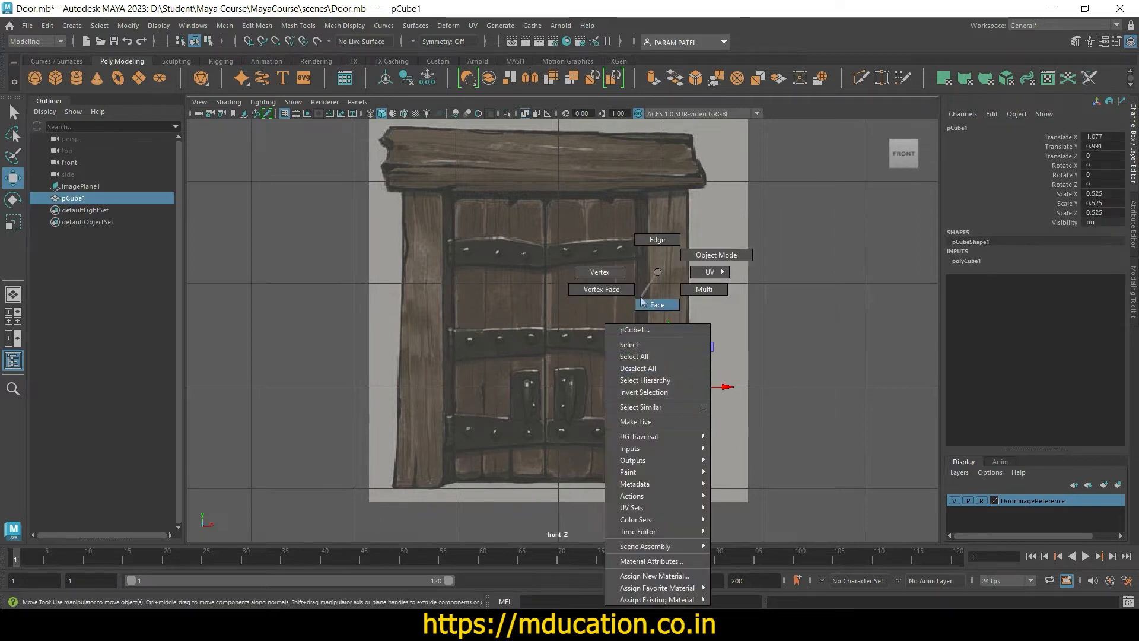
left_click(617, 274)
scroll(748, 411, "up", 5)
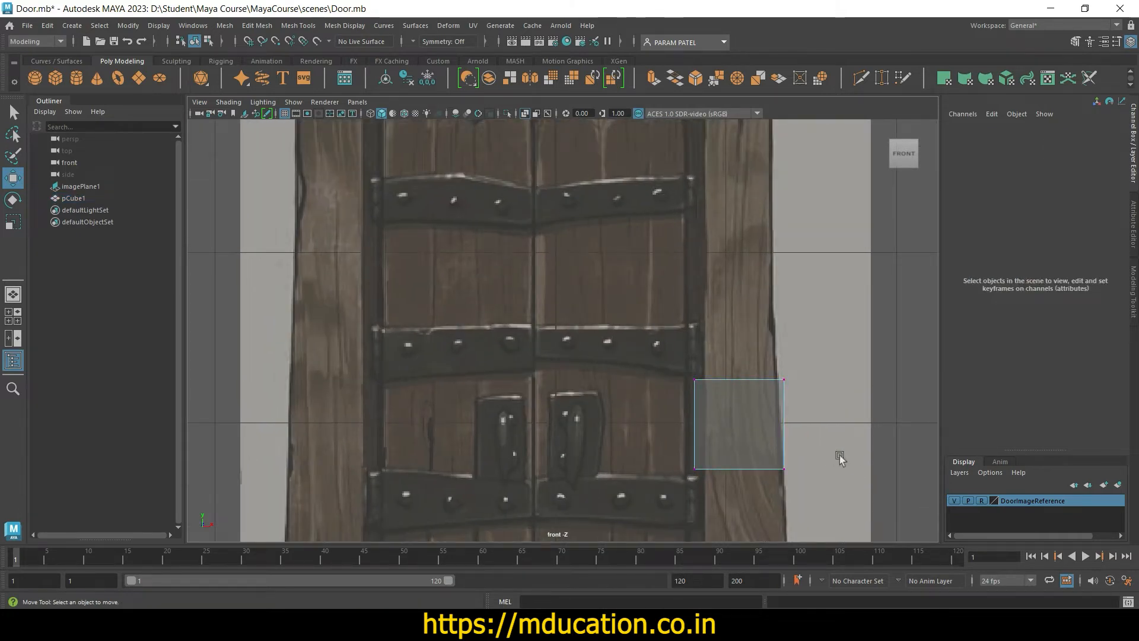
middle_click_drag(846, 450, 661, 363, "alt")
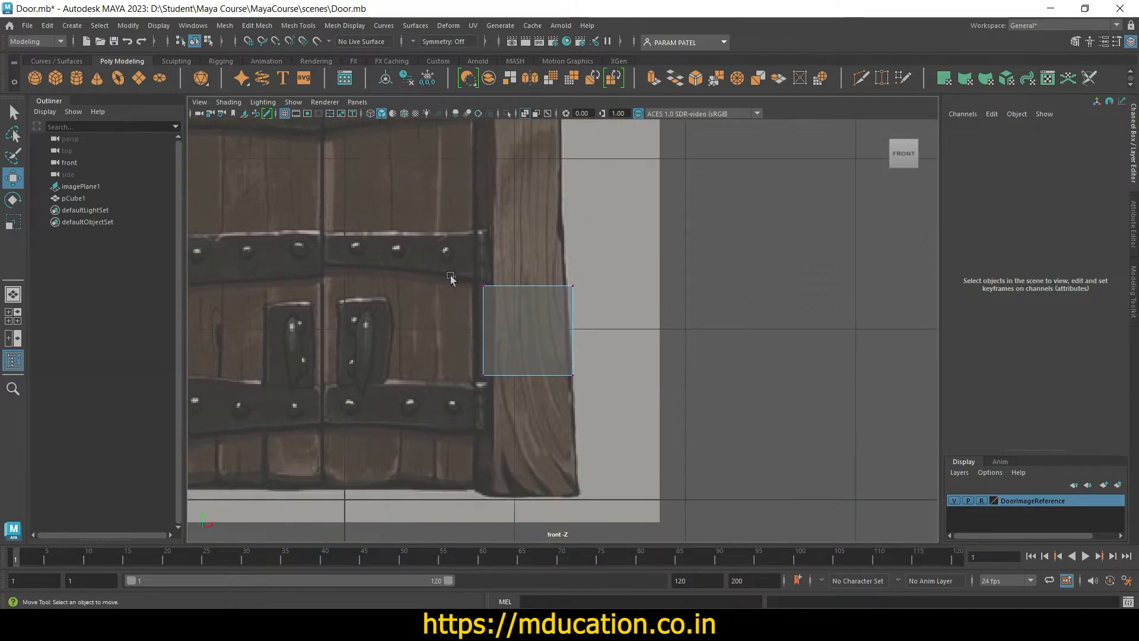
Step: Pick the cube's two upper corner vertices individually in the front view, and clear the selection again
left_click_drag(451, 279, 491, 310)
left_click(678, 287)
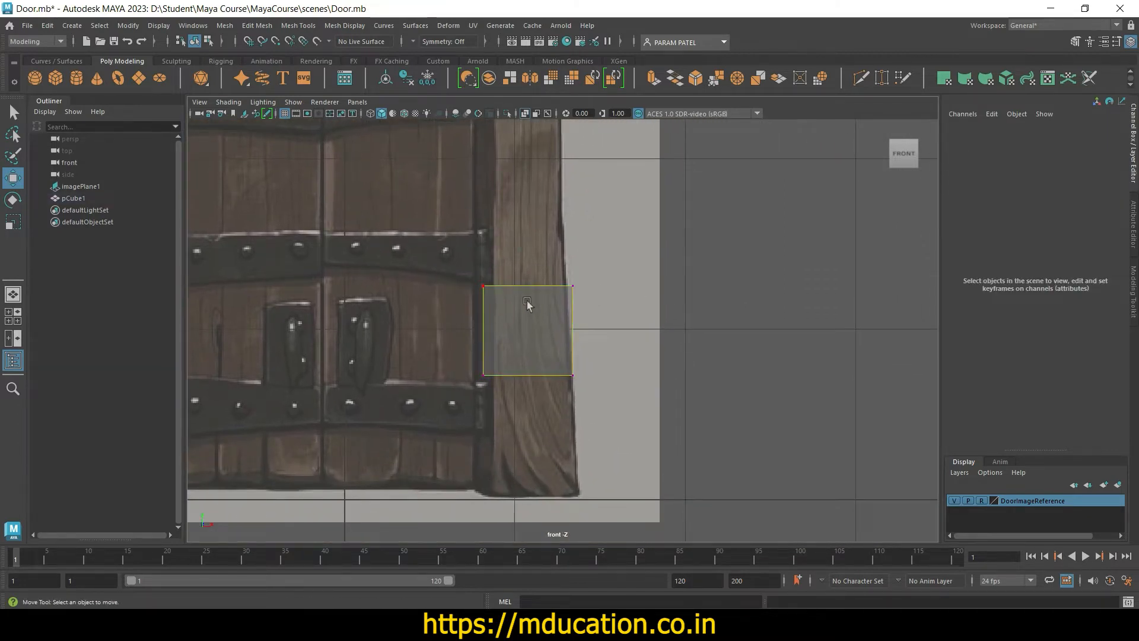
left_click(483, 286)
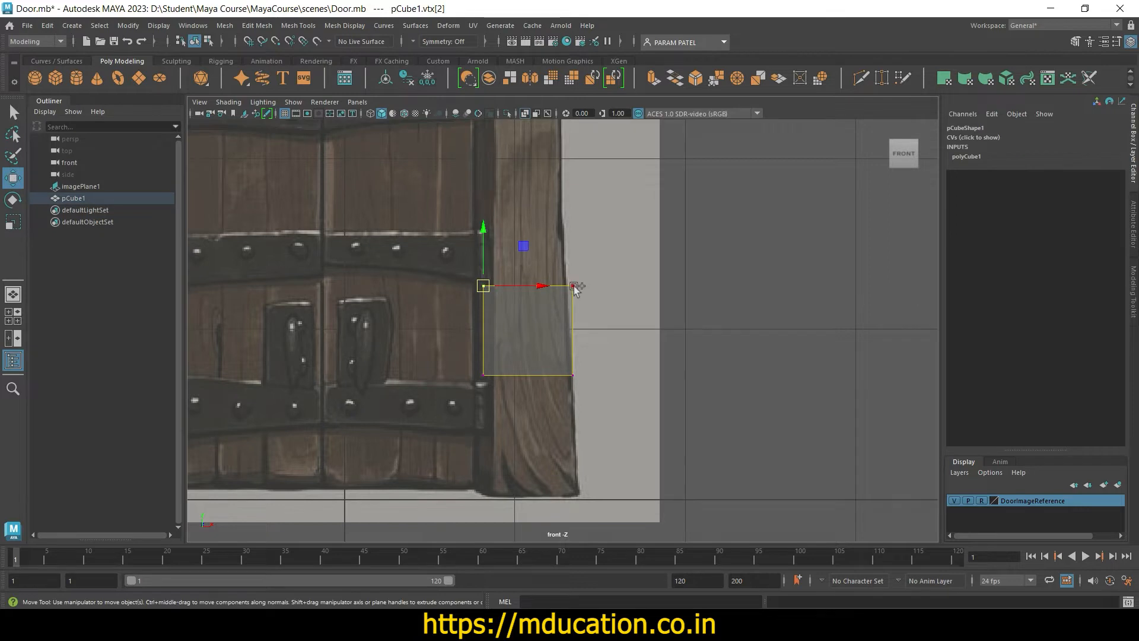
left_click(573, 286, "shift")
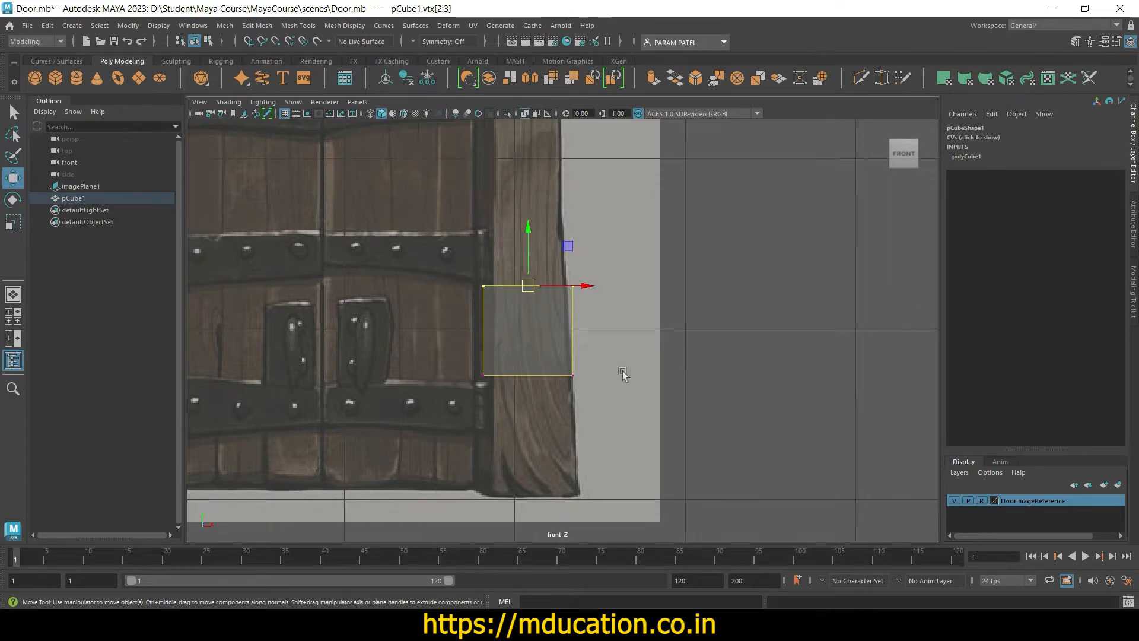
scroll(620, 367, "up", 4)
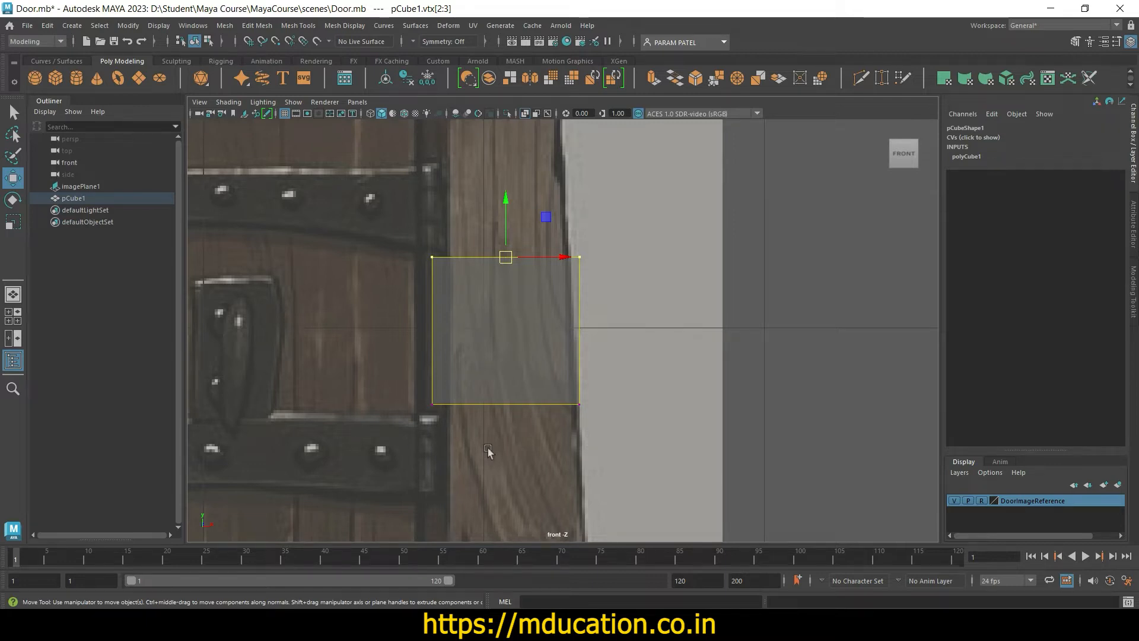
scroll(488, 447, "down", 5)
scroll(656, 397, "up", 3)
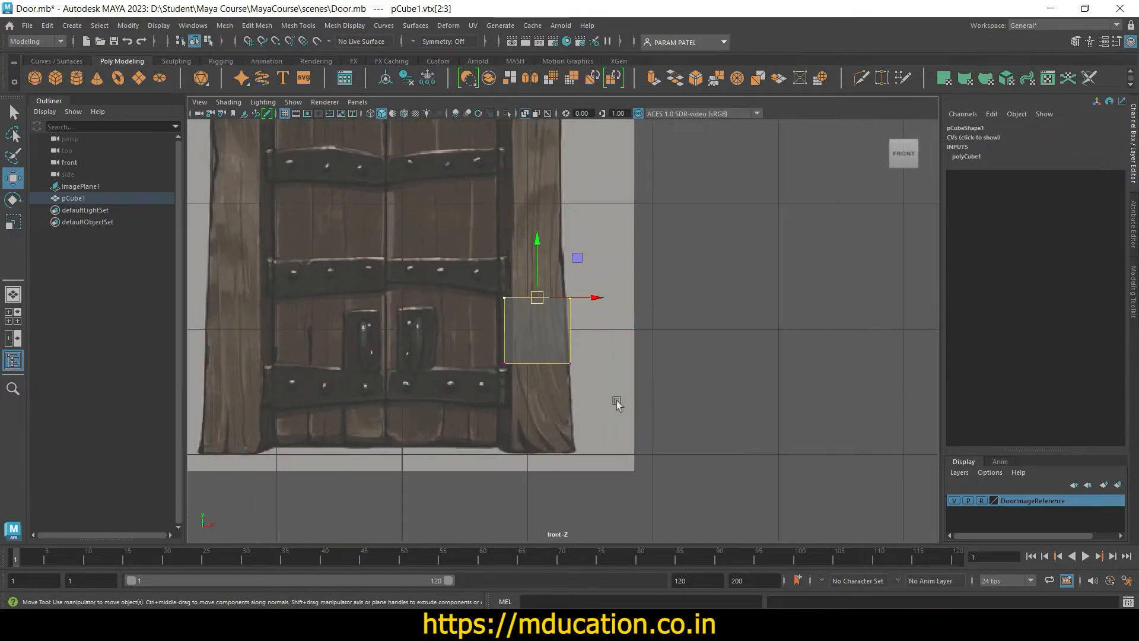
scroll(617, 401, "up", 1)
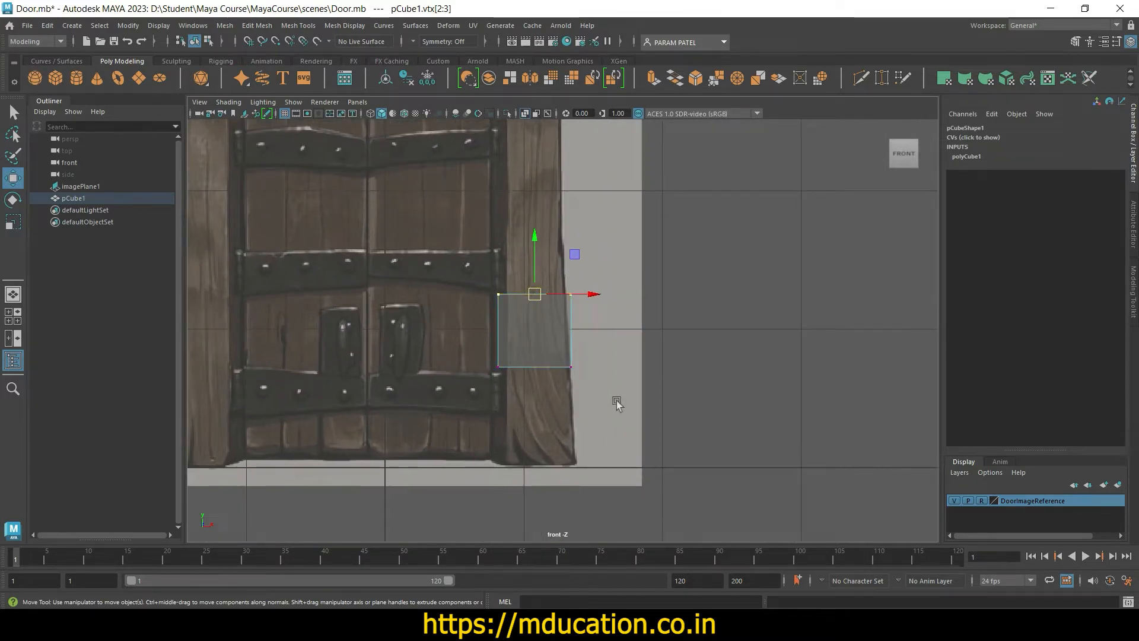
scroll(601, 363, "up", 1)
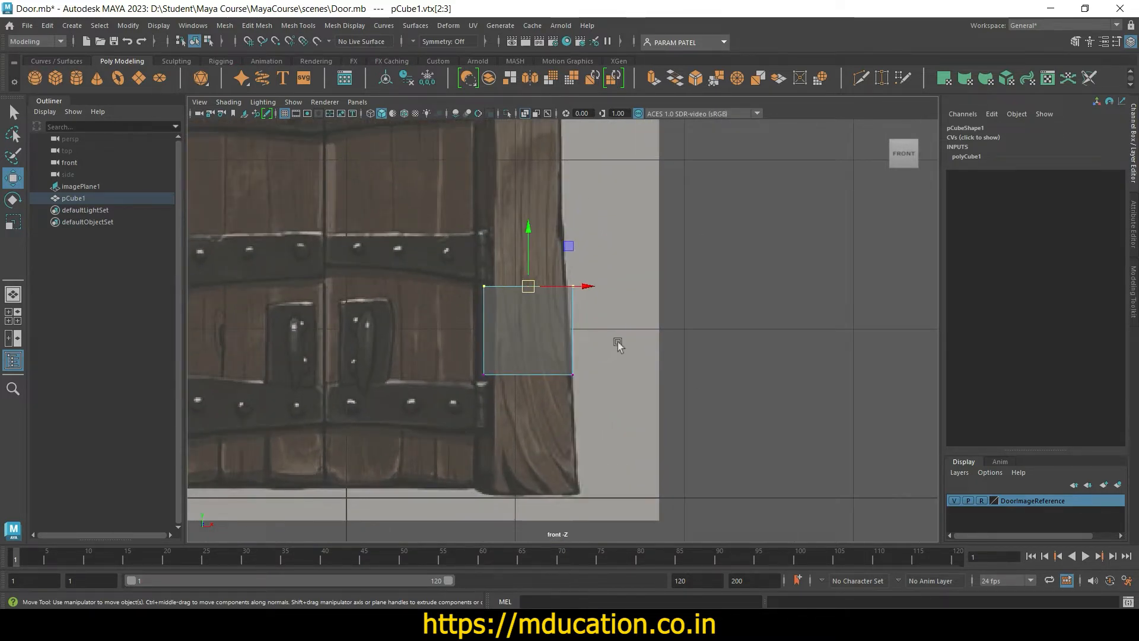
middle_click_drag(652, 330, 606, 350, "alt")
left_click(606, 350)
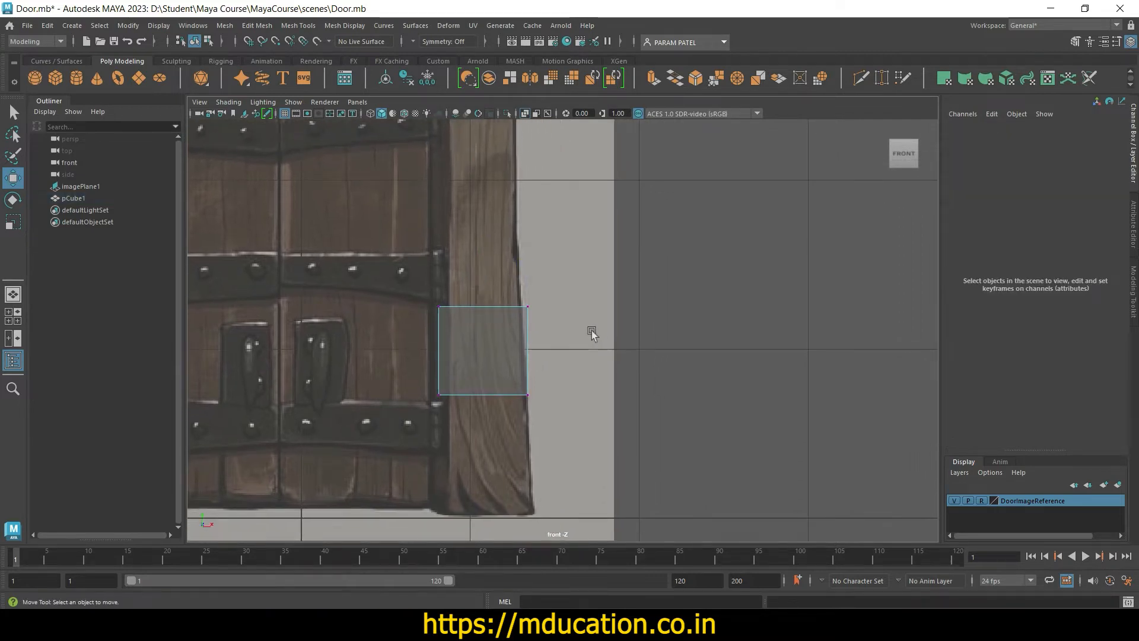
Step: Box-select all the cube's top vertices in the front view and inspect the selection in the perspective view
left_click_drag(386, 269, 580, 325)
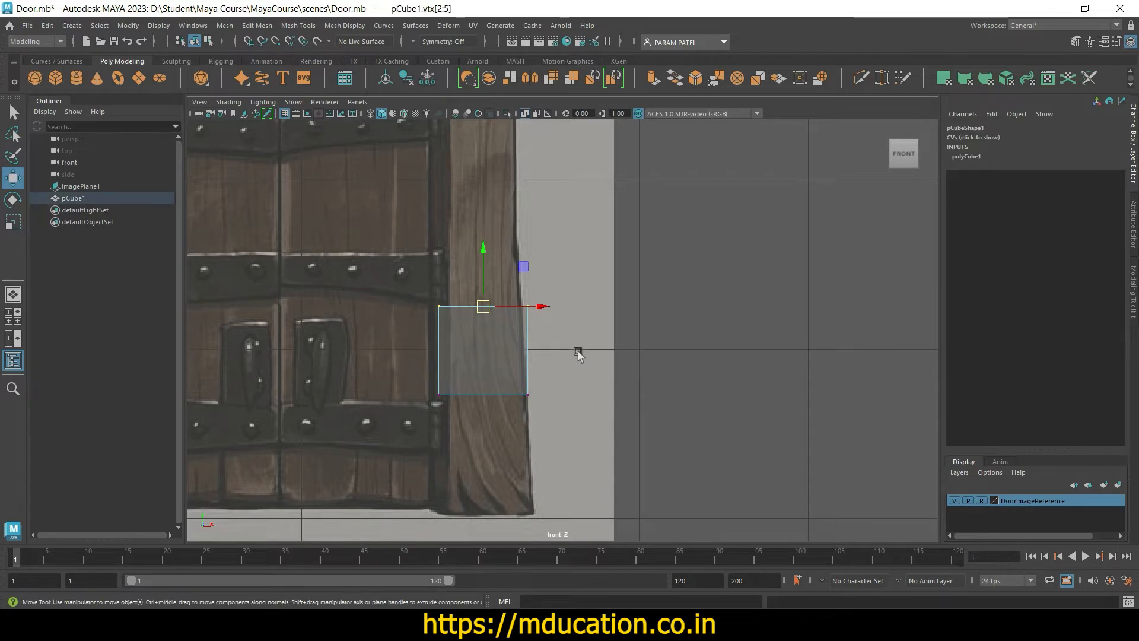
left_click(579, 354)
left_click_drag(393, 260, 556, 337)
key("space")
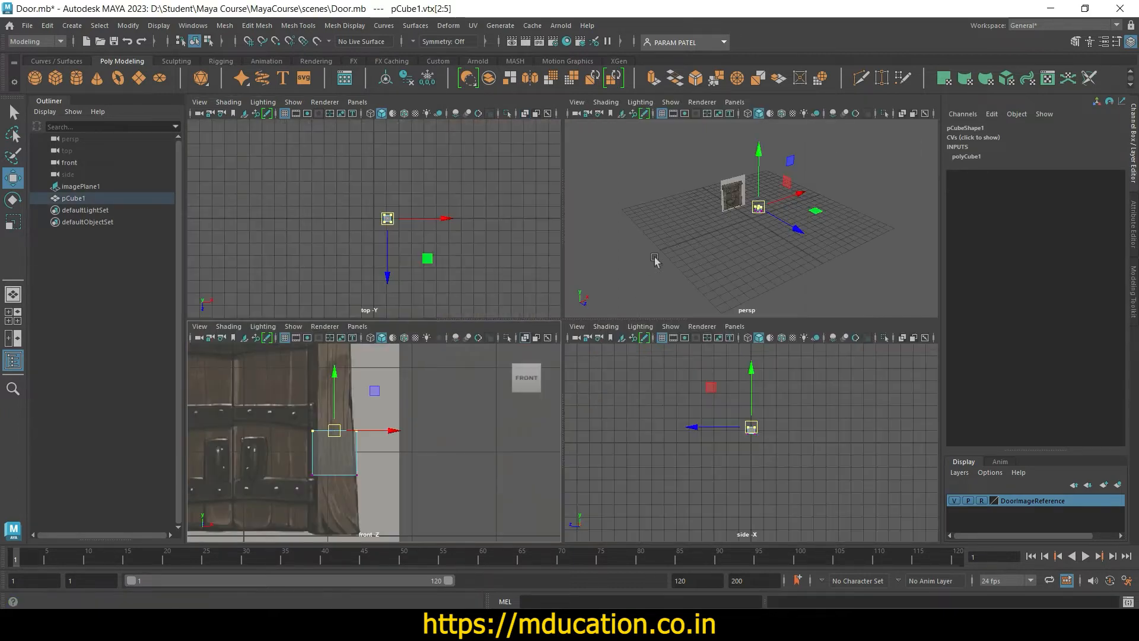
key("space")
left_click_drag(657, 375, 567, 367, "alt")
scroll(575, 367, "up", 10)
mouse_move(635, 396)
left_mouse_down("alt")
mouse_move(669, 420)
mouse_move(585, 390)
mouse_move(564, 400)
mouse_move(665, 378)
mouse_move(623, 358)
mouse_move(622, 380)
left_mouse_up("alt")
key("space")
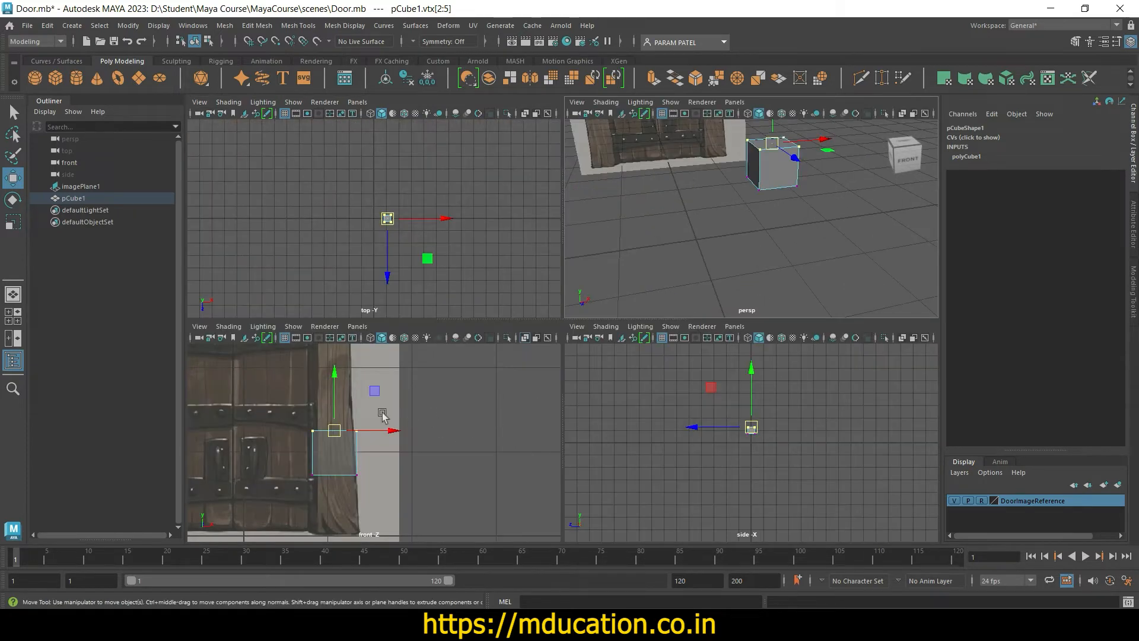
Step: Return to the front view, clear the selection, and select only the cube's two front upper vertices one by one
key("space")
left_click(598, 317)
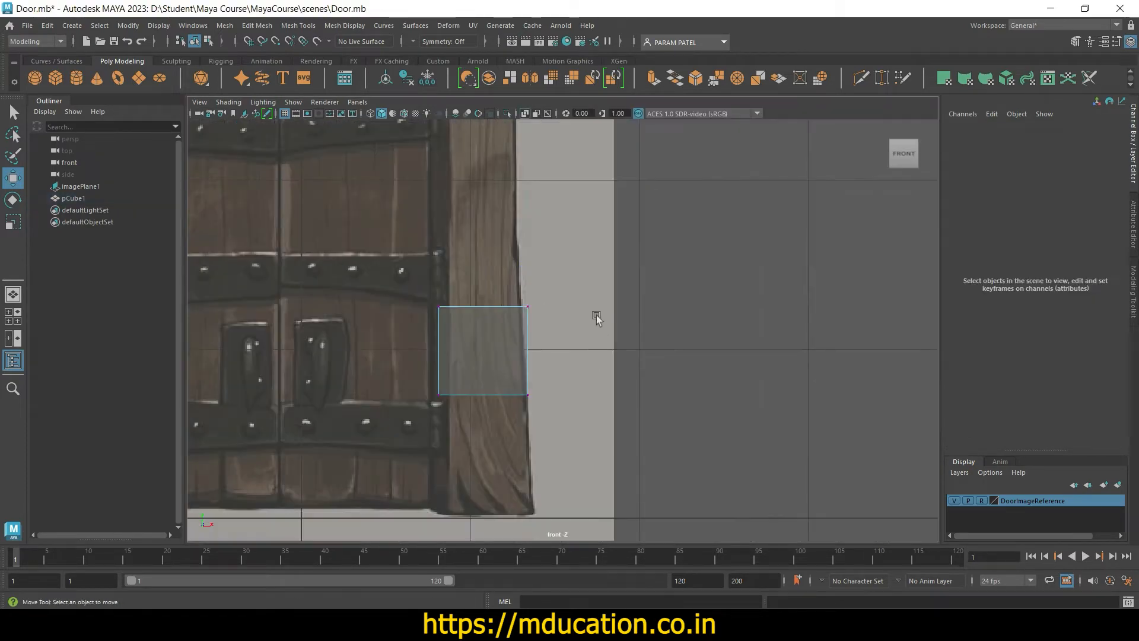
left_click(441, 308)
left_click(527, 307, "shift")
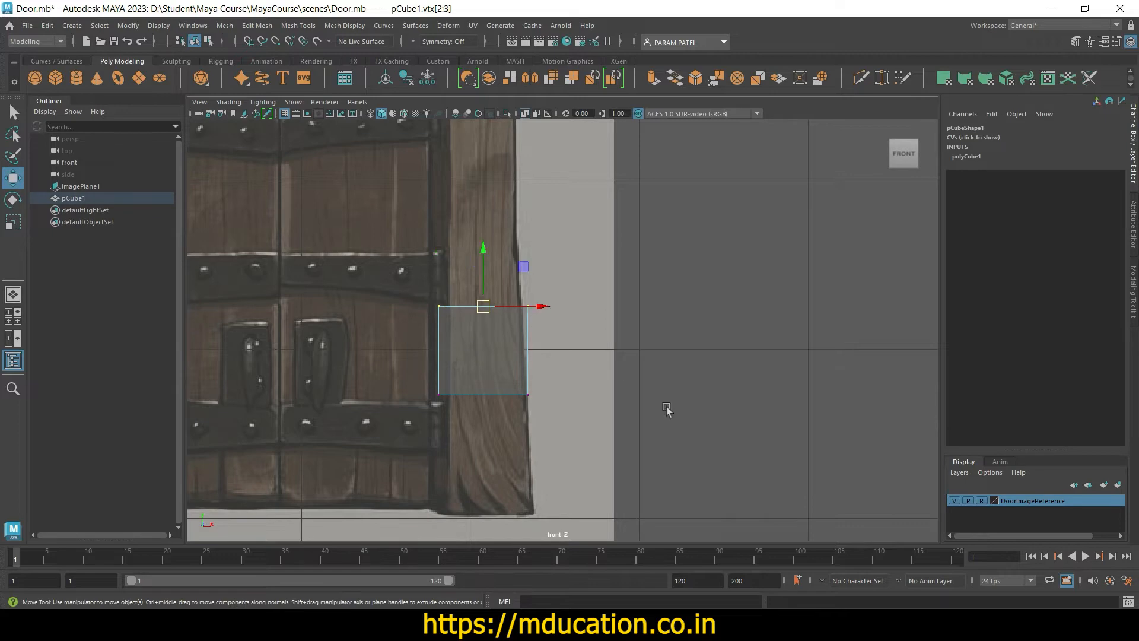
Step: Inspect the cube's two selected front upper vertices from several angles in the perspective view, and return to the front view
key("space")
key("space")
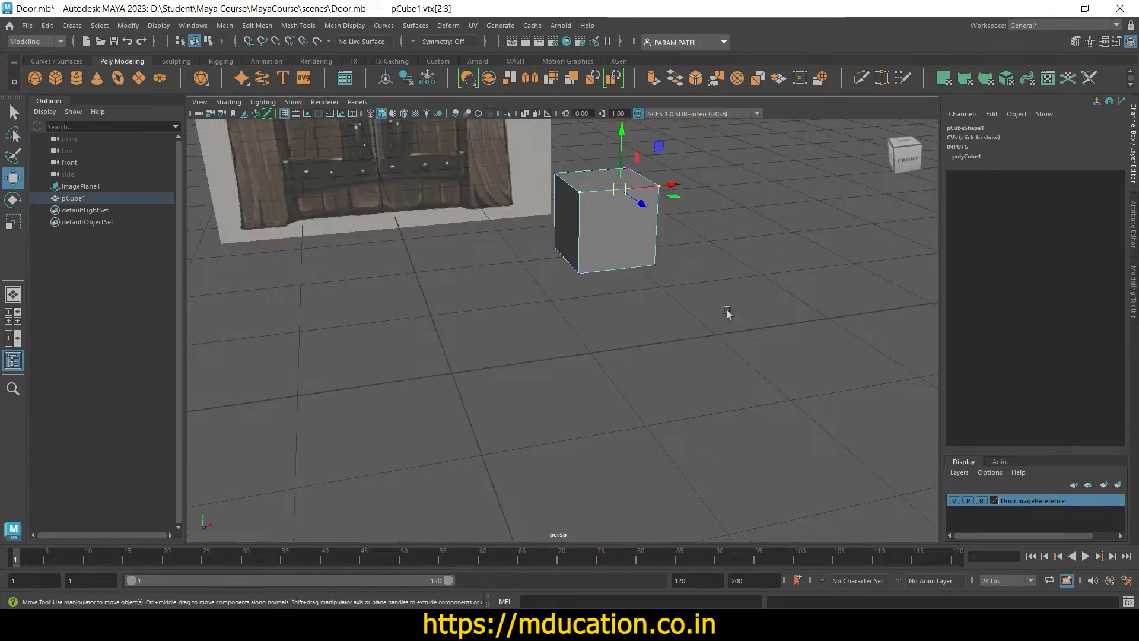
left_click_drag(730, 315, 656, 457, "alt")
scroll(653, 329, "up", 3)
scroll(716, 331, "down", 4)
key("space")
key("space")
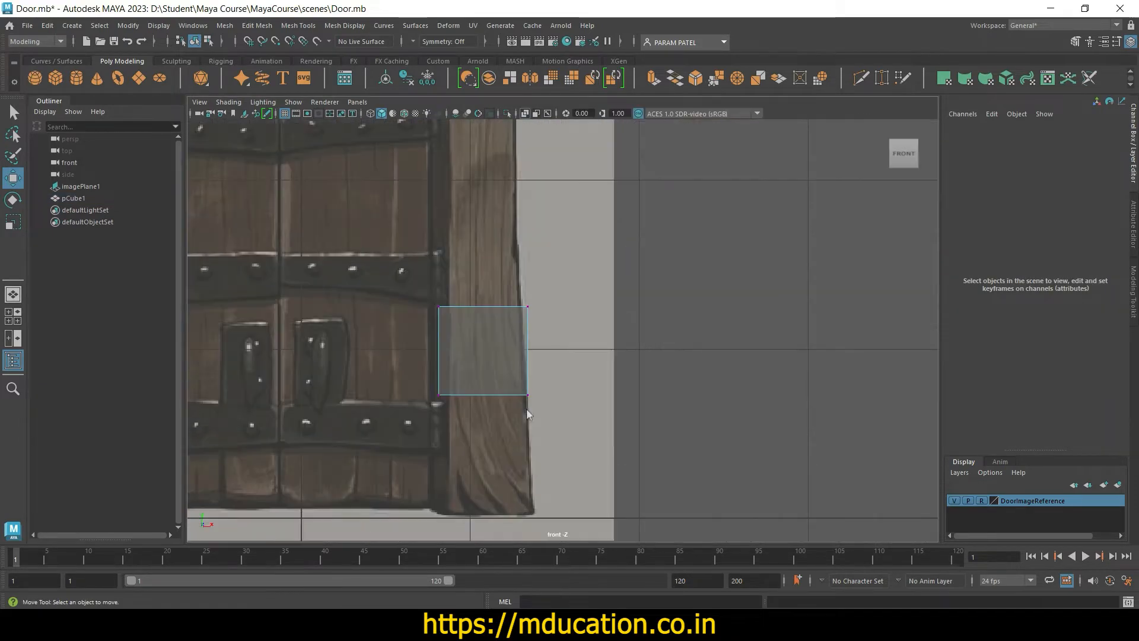
Step: Stretch the cube to the right post's full height, moving all its top vertices up to the lintel and all bottom vertices to the ground
left_click_drag(385, 260, 585, 341)
scroll(628, 347, "down", 5)
scroll(631, 346, "up", 5)
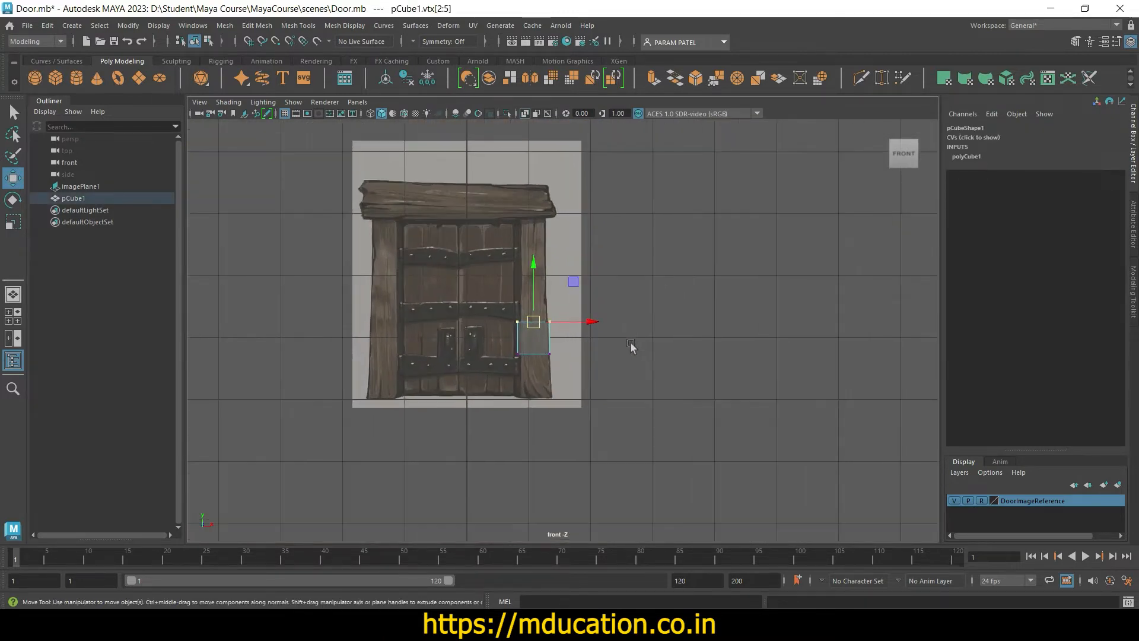
middle_click_drag(695, 284, 669, 297)
scroll(689, 211, "up", 2)
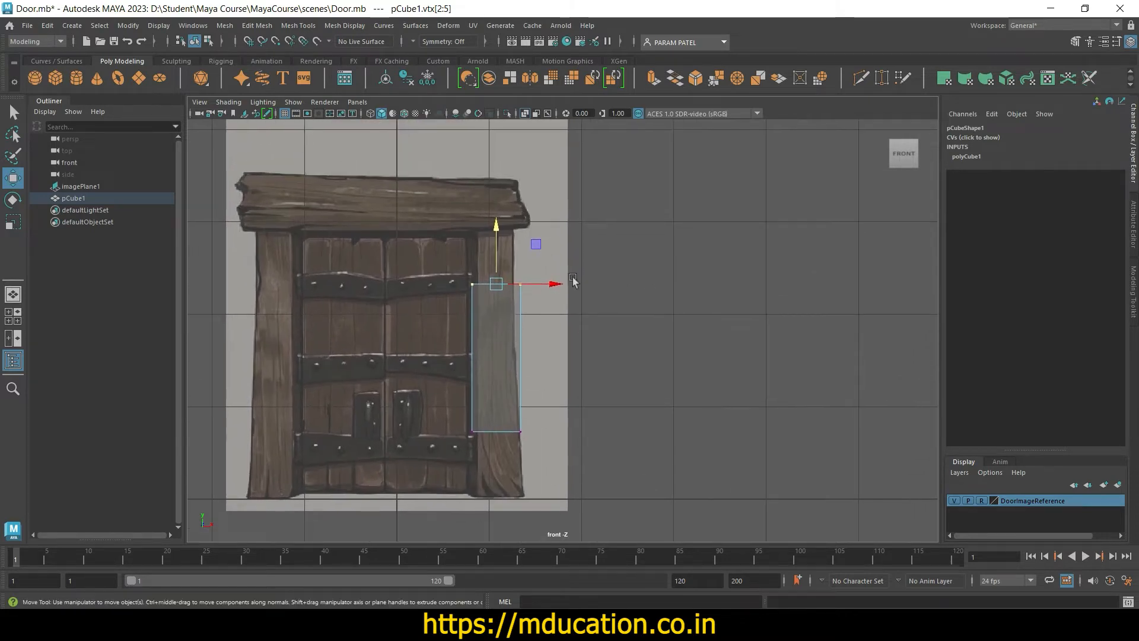
left_click_drag(492, 236, 492, 184)
left_click_drag(430, 413, 579, 484)
left_click_drag(490, 374, 500, 438)
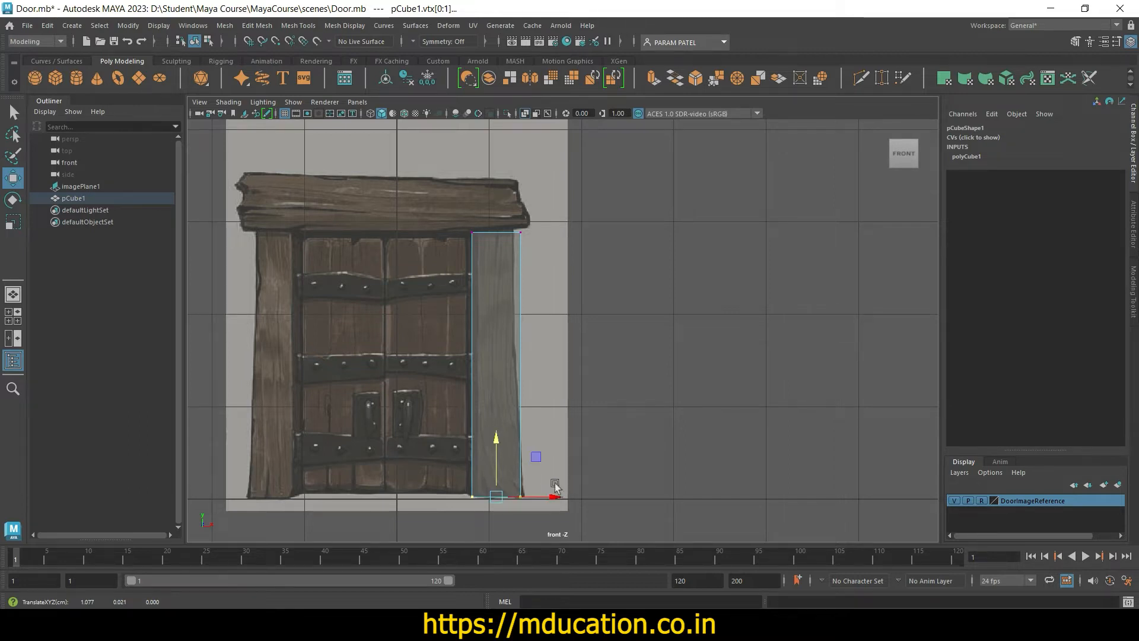
Step: Move the cube's bottom-right and bottom-left corner vertices outward to match the base of the post in the reference
scroll(556, 459, "up", 1)
middle_click_drag(565, 452, 563, 327, "alt")
left_click(517, 394)
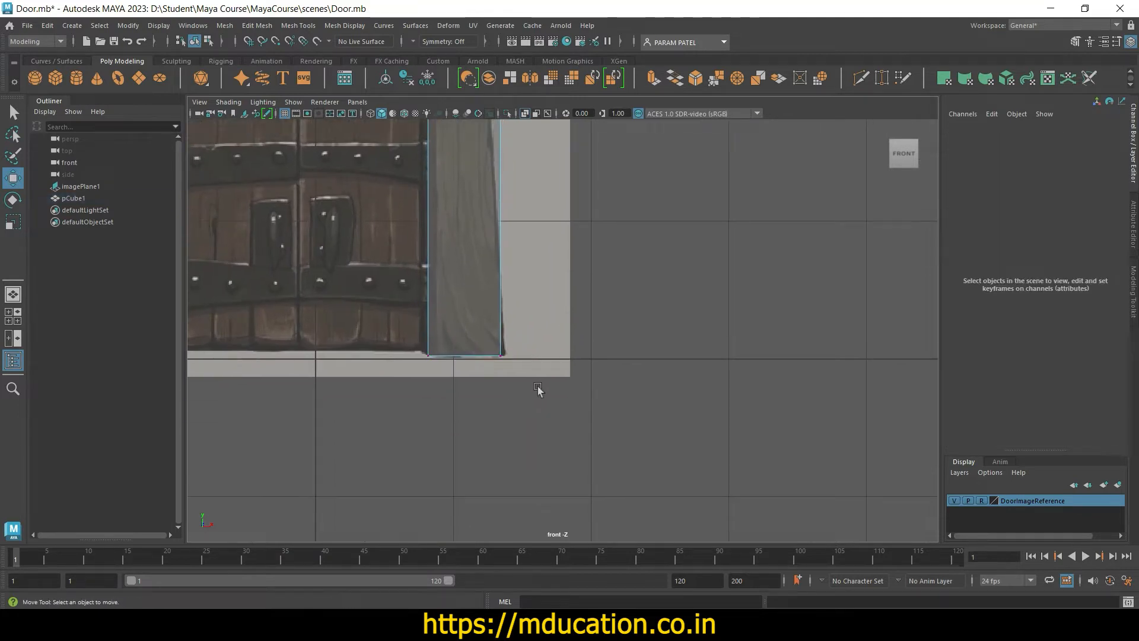
left_click_drag(533, 387, 545, 356)
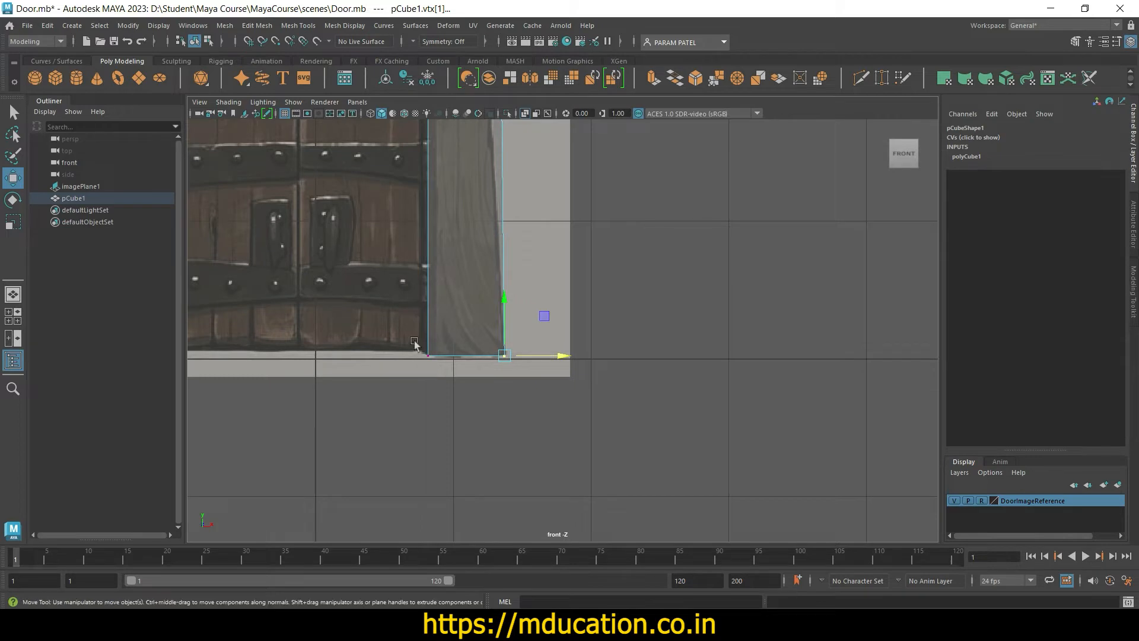
left_click_drag(415, 340, 461, 355)
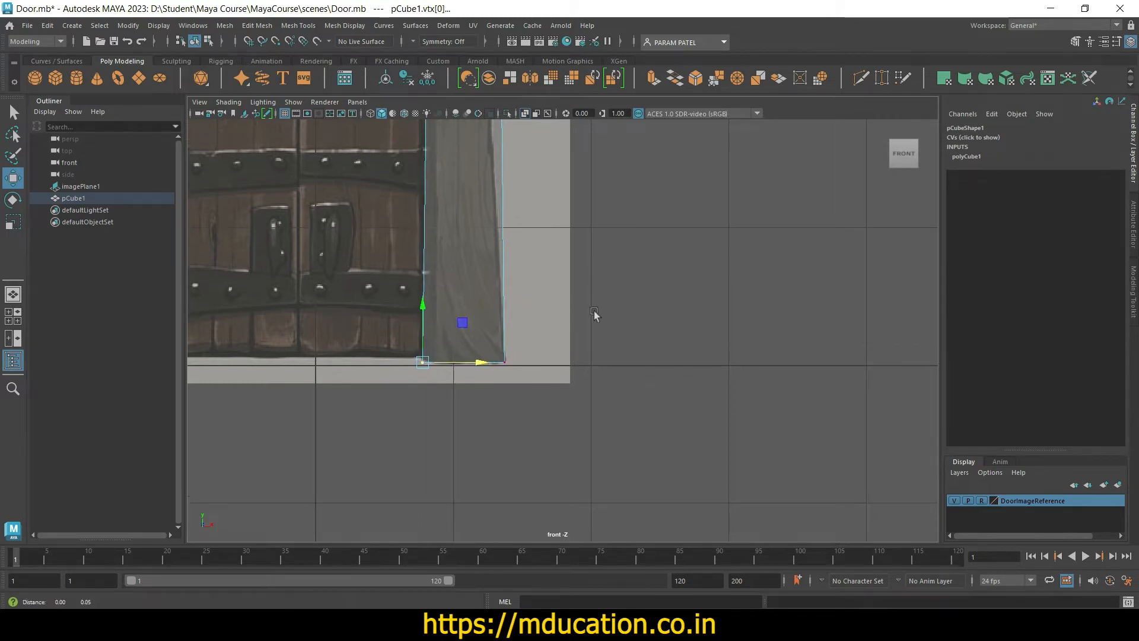
Step: Align the cube's upper right and upper left corner vertices with the post's top edge beneath the lintel
mouse_move(595, 317)
middle_mouse_down("alt")
mouse_move(616, 236)
mouse_move(596, 334)
middle_mouse_up("alt")
left_click_drag(562, 305, 491, 370)
mouse_move(560, 343)
left_mouse_down()
mouse_move(537, 336)
mouse_move(549, 336)
left_mouse_up()
left_click_drag(414, 319, 452, 363)
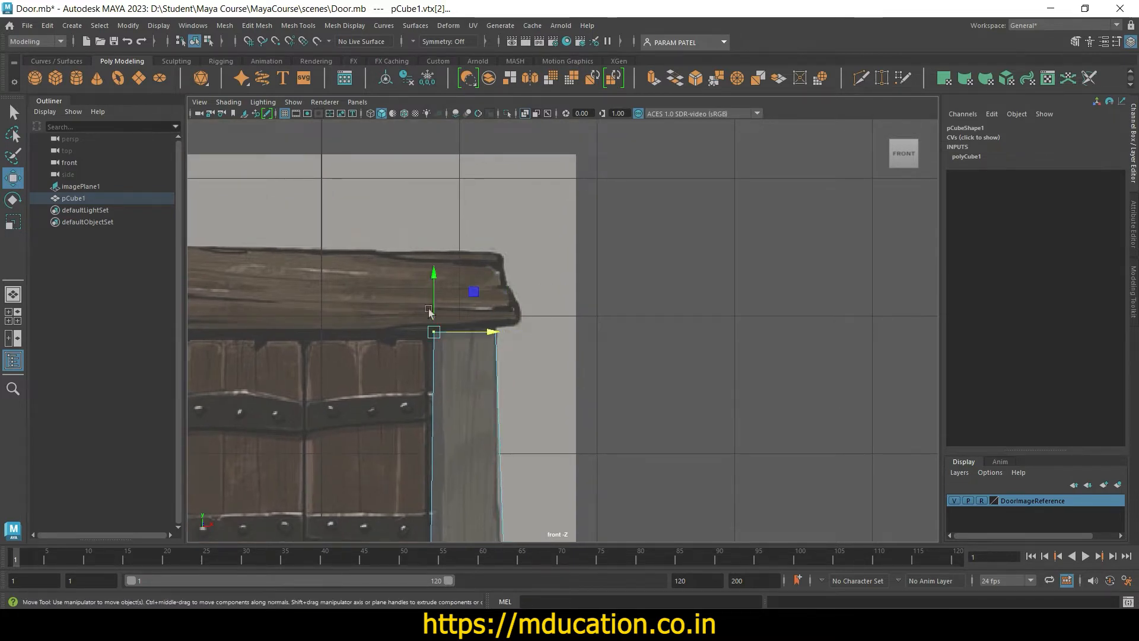
mouse_move(434, 298)
left_mouse_down()
mouse_move(434, 314)
mouse_move(434, 300)
left_mouse_up()
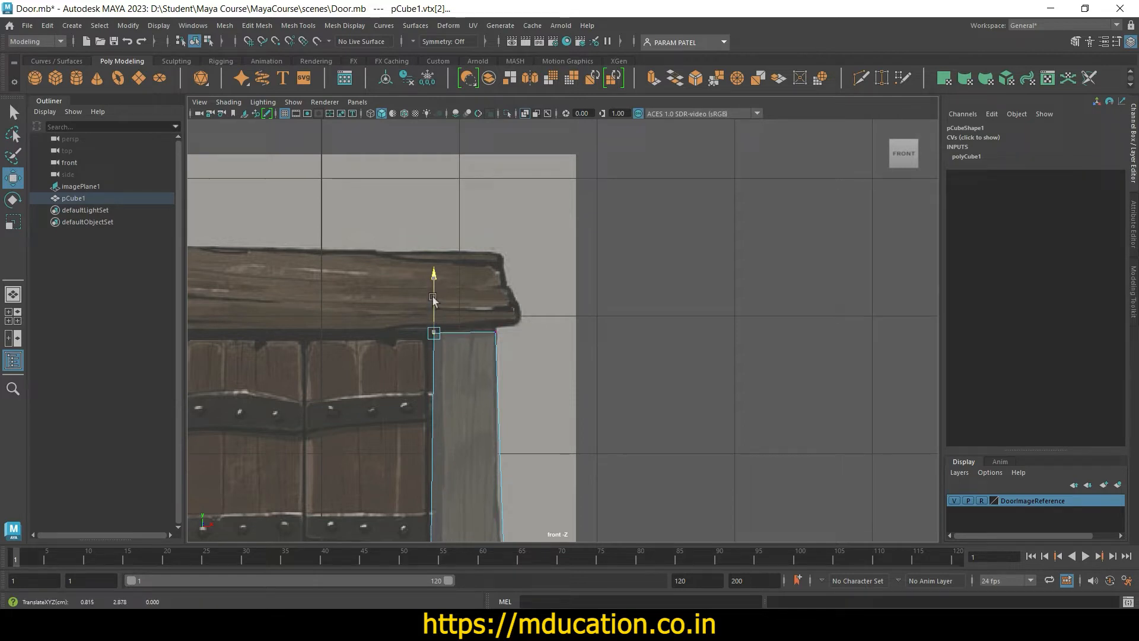
left_click_drag(496, 333, 493, 336)
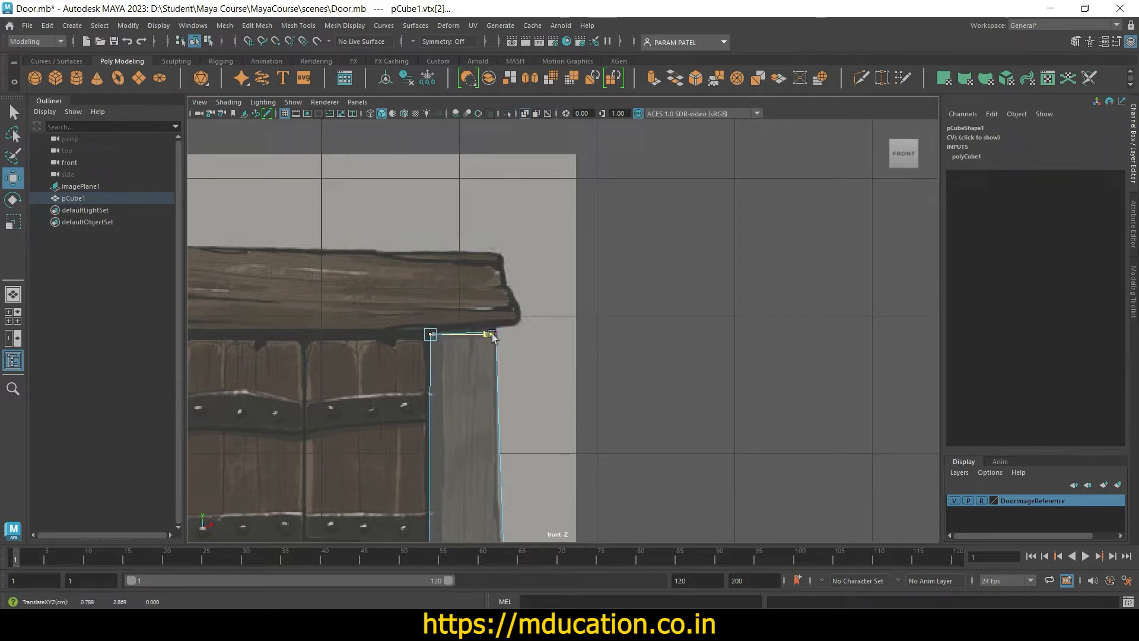
Step: Examine how the cube's outline follows the reference post along its full height, and clear the vertex selection
scroll(617, 388, "down", 5)
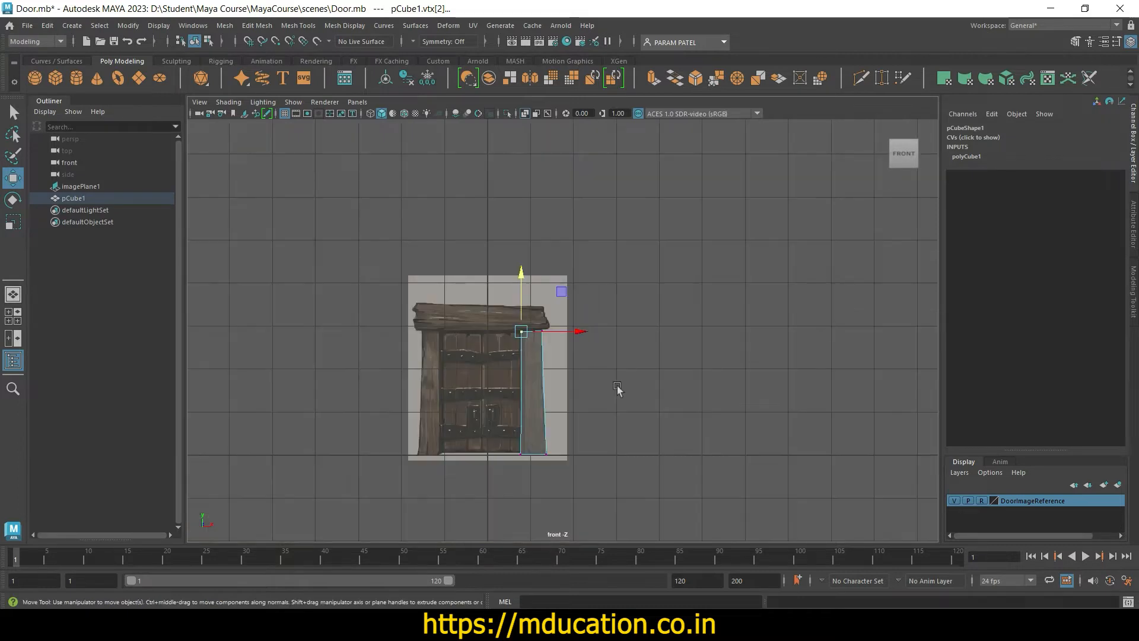
scroll(617, 389, "up", 6)
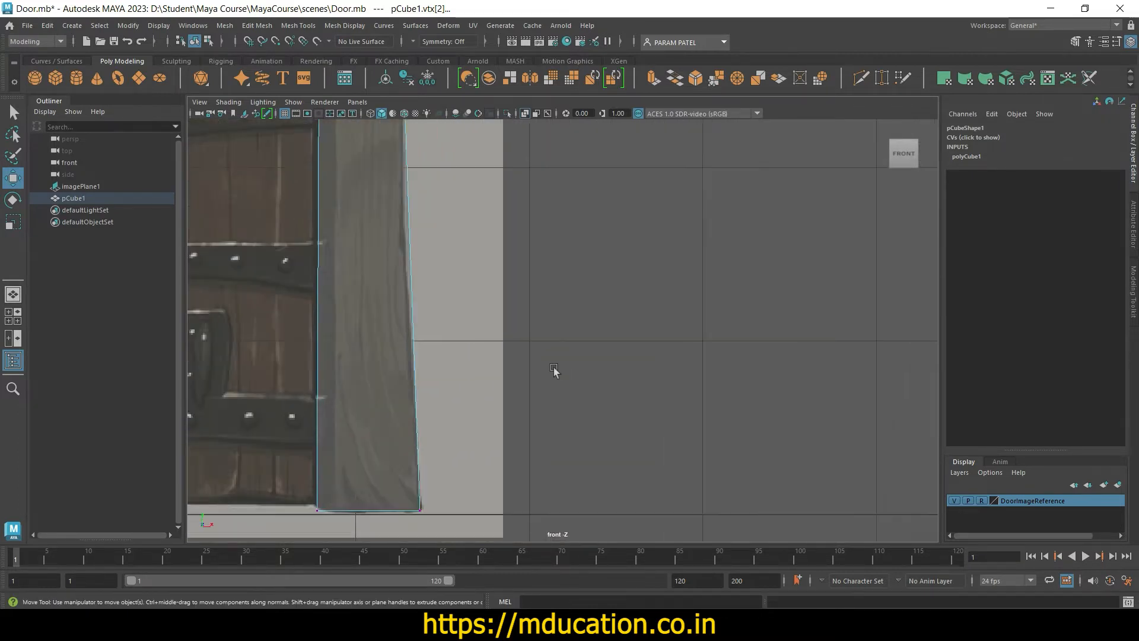
scroll(623, 392, "up", 3)
scroll(593, 386, "up", 2)
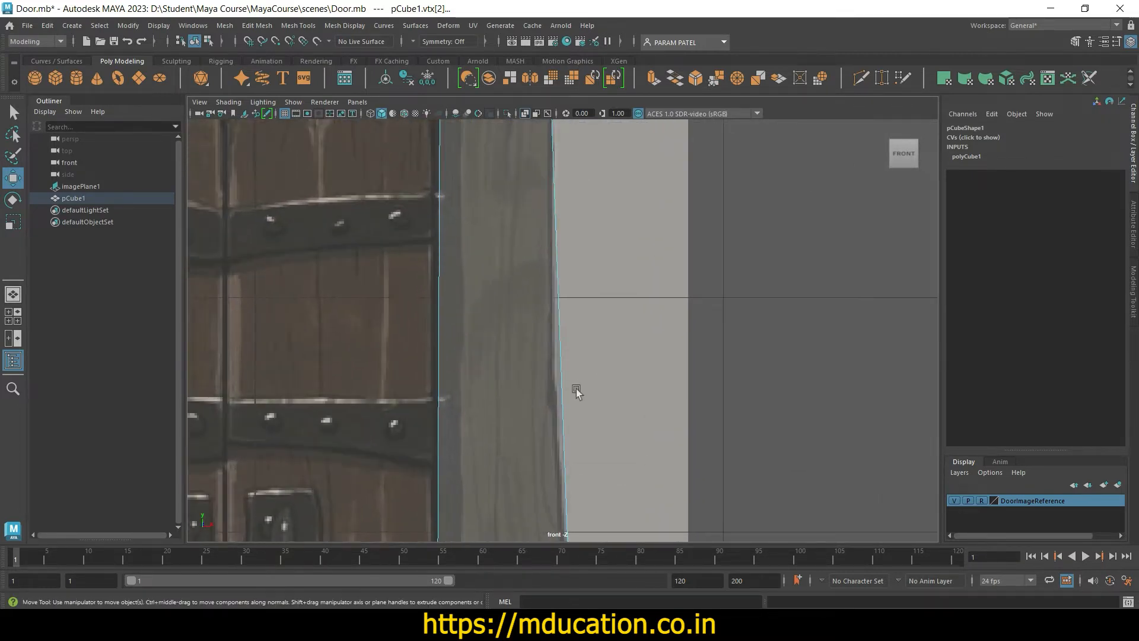
middle_click_drag(577, 392, 545, 203, "alt")
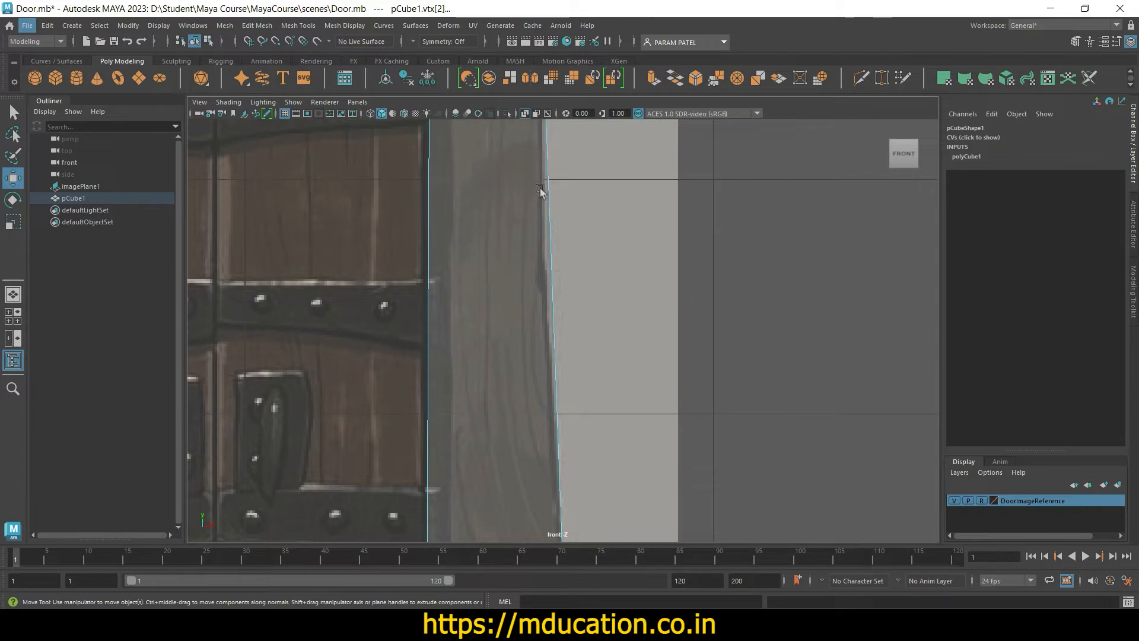
scroll(671, 358, "down", 10)
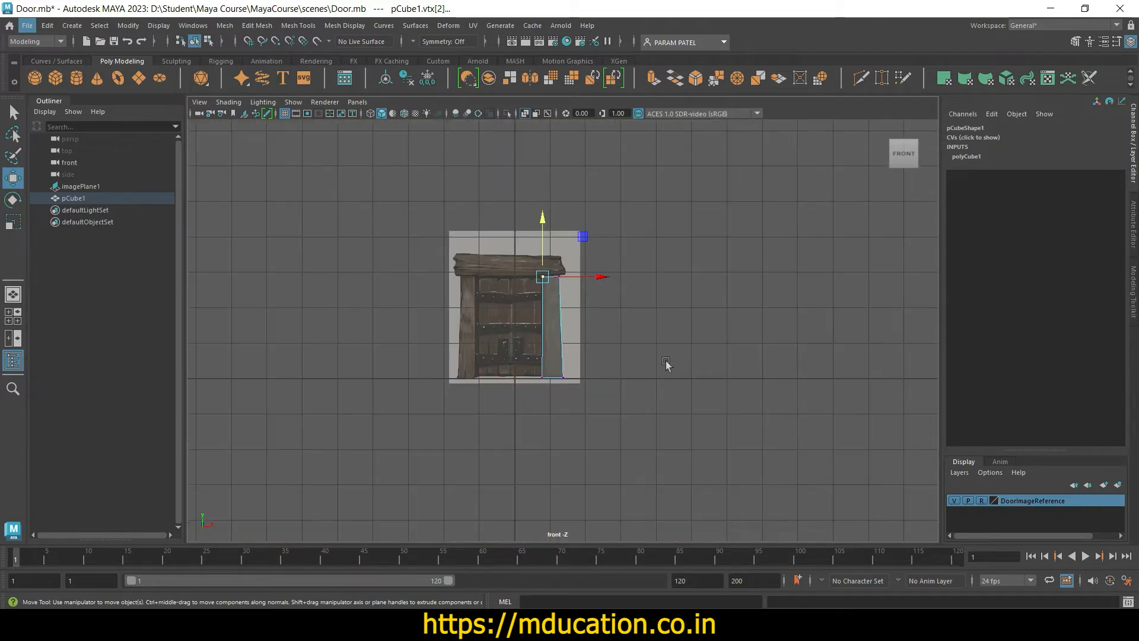
scroll(659, 363, "up", 5)
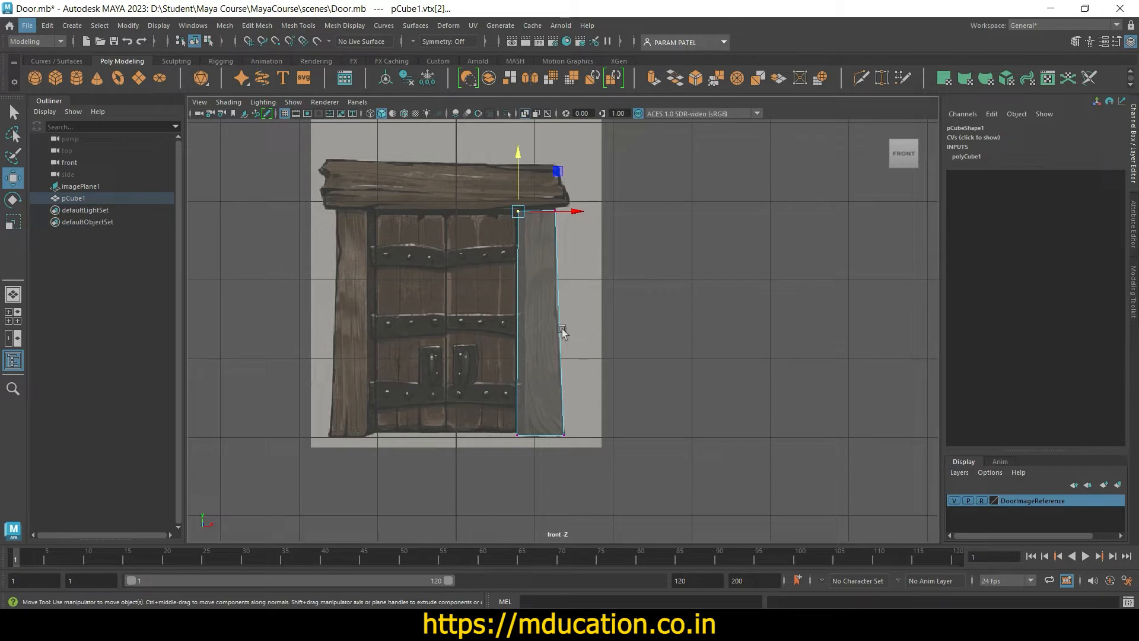
left_click(592, 336)
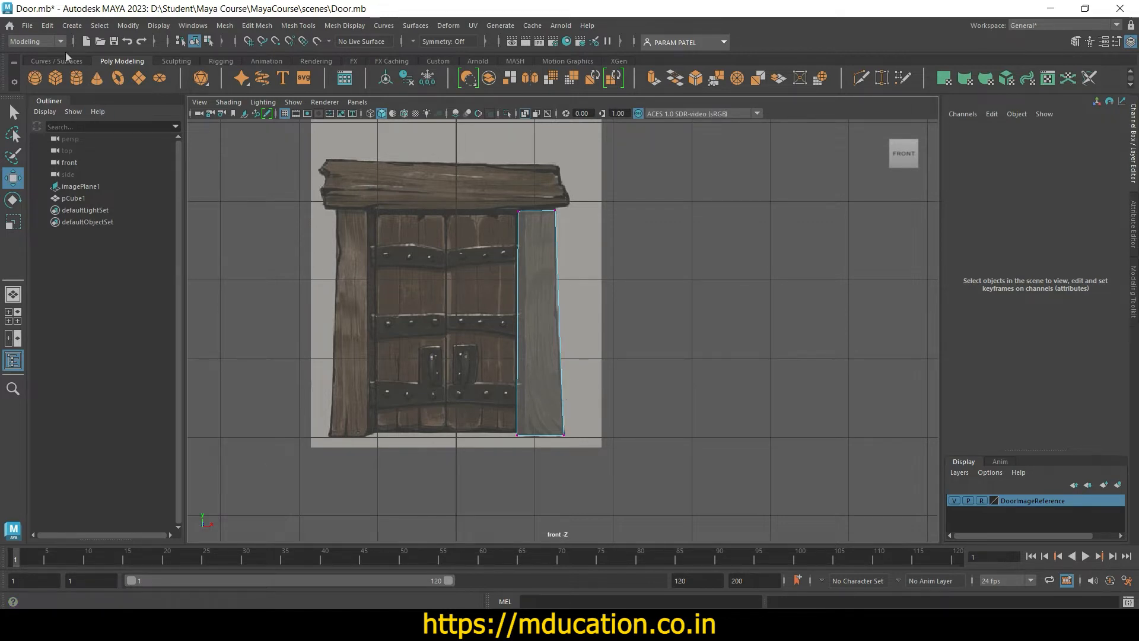
Step: Add the Bevel command to the empty Custom shelf
left_click(57, 61)
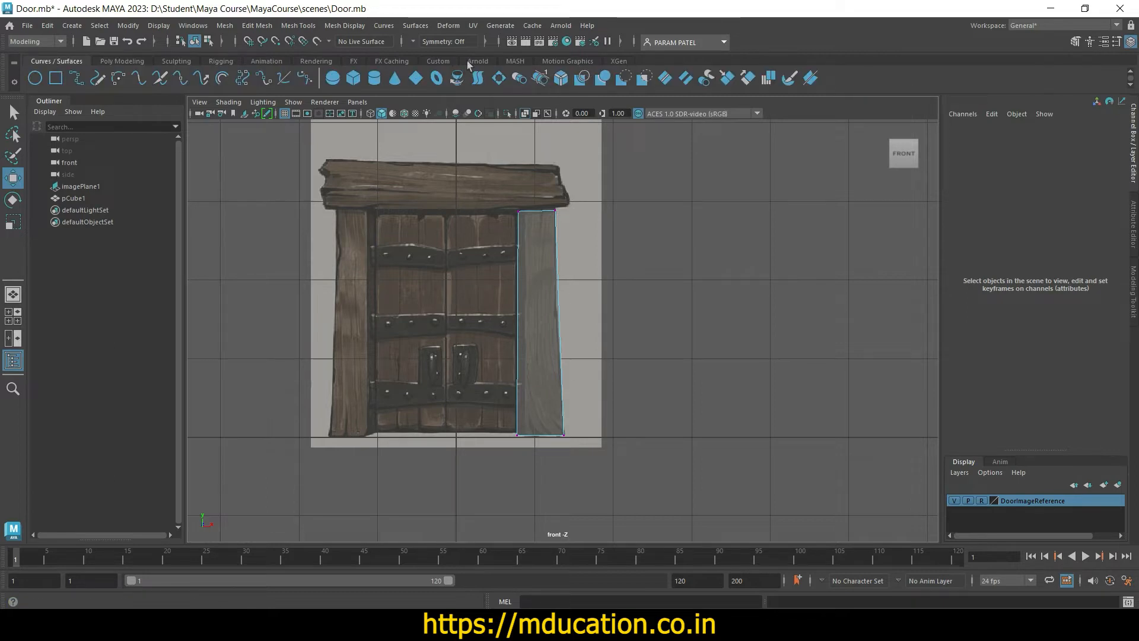
left_click(437, 61)
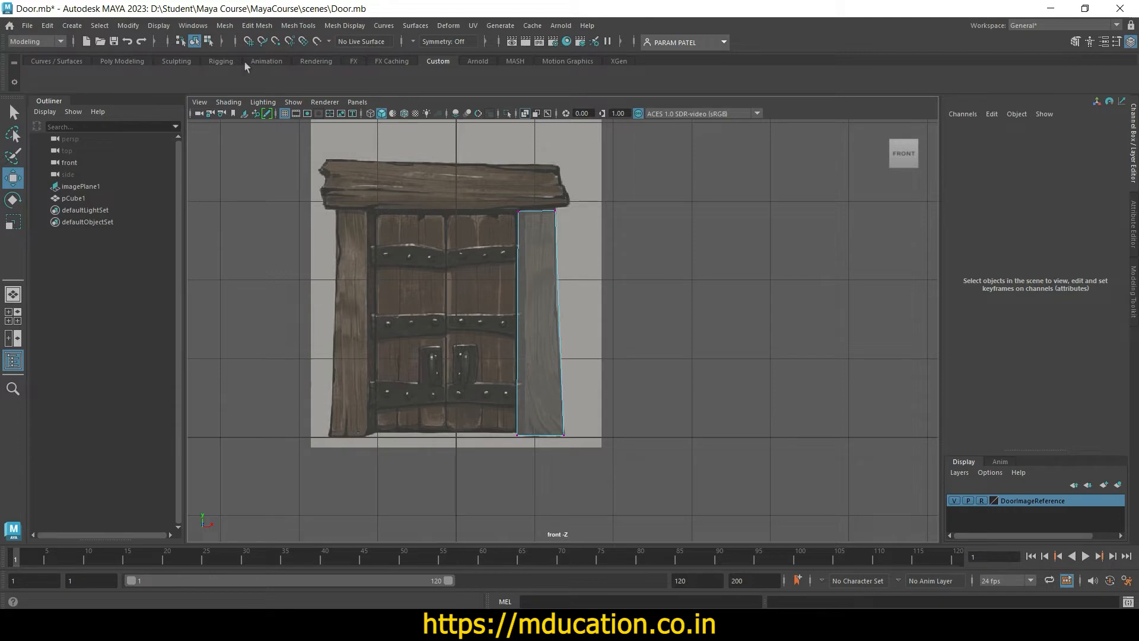
left_click(249, 27)
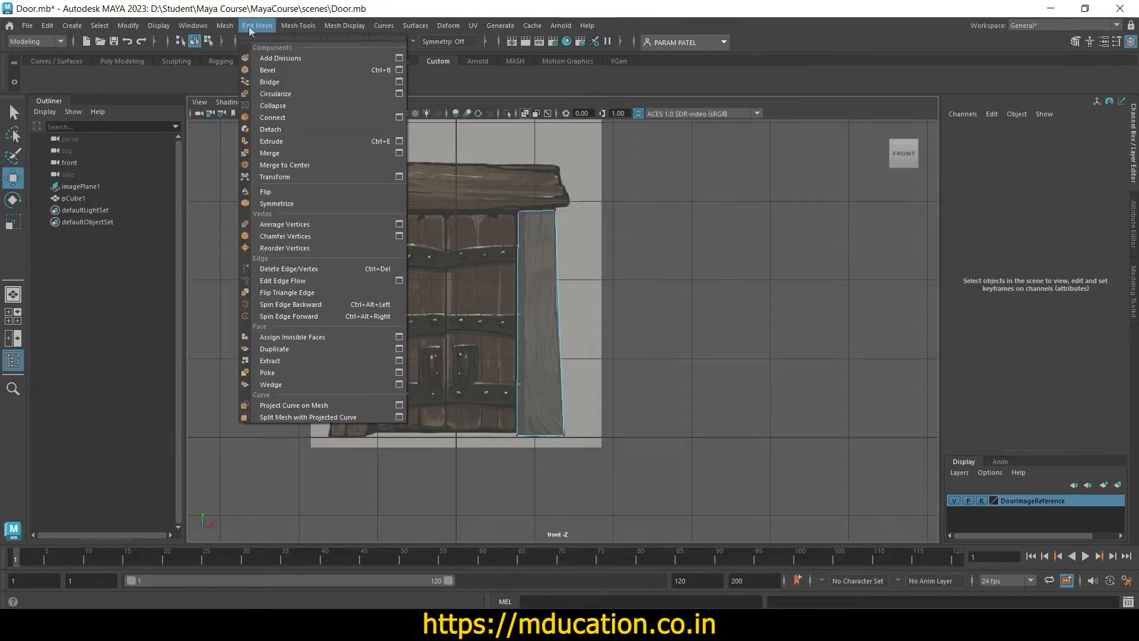
left_click(304, 69, "ctrl+shift")
left_click(148, 75)
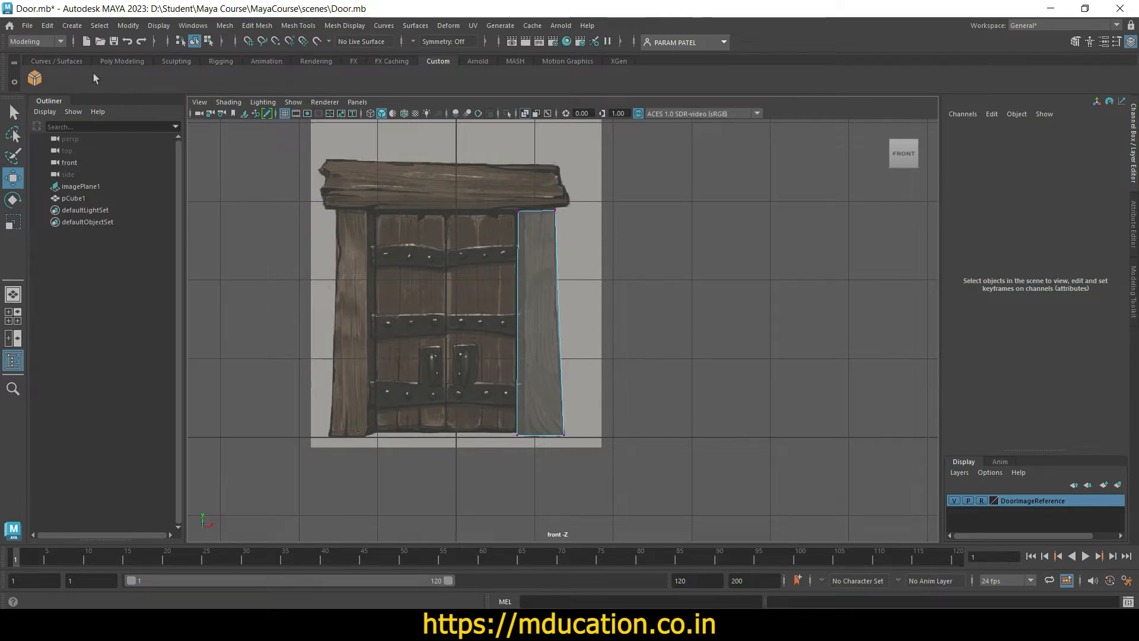
Step: Add the Delete by Type History command to the Custom shelf
left_click(48, 30)
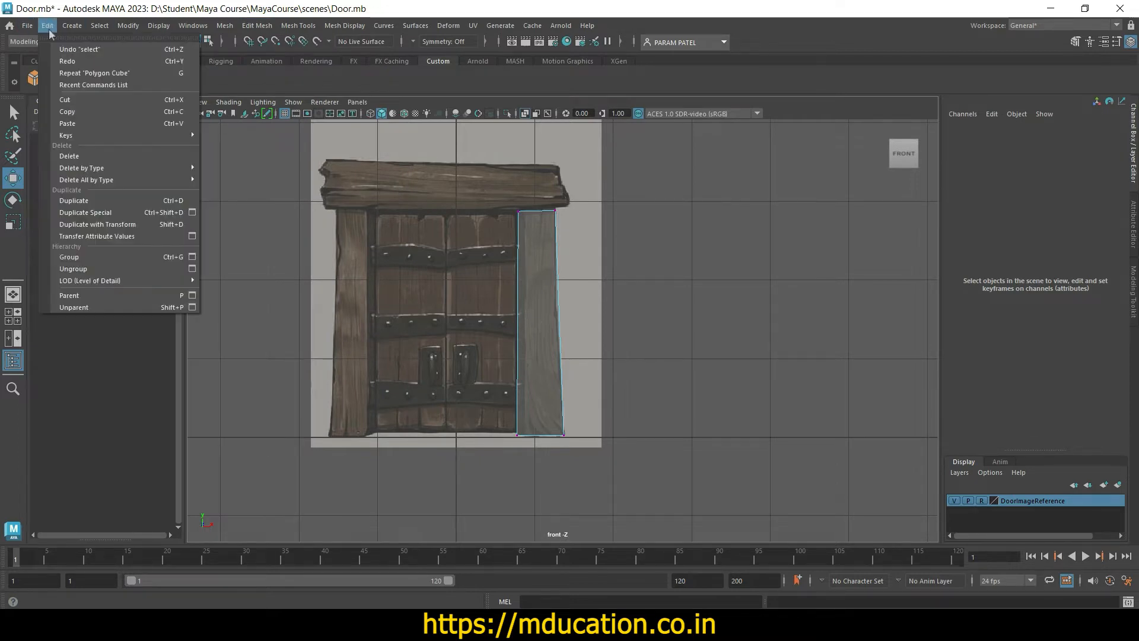
mouse_move(87, 173)
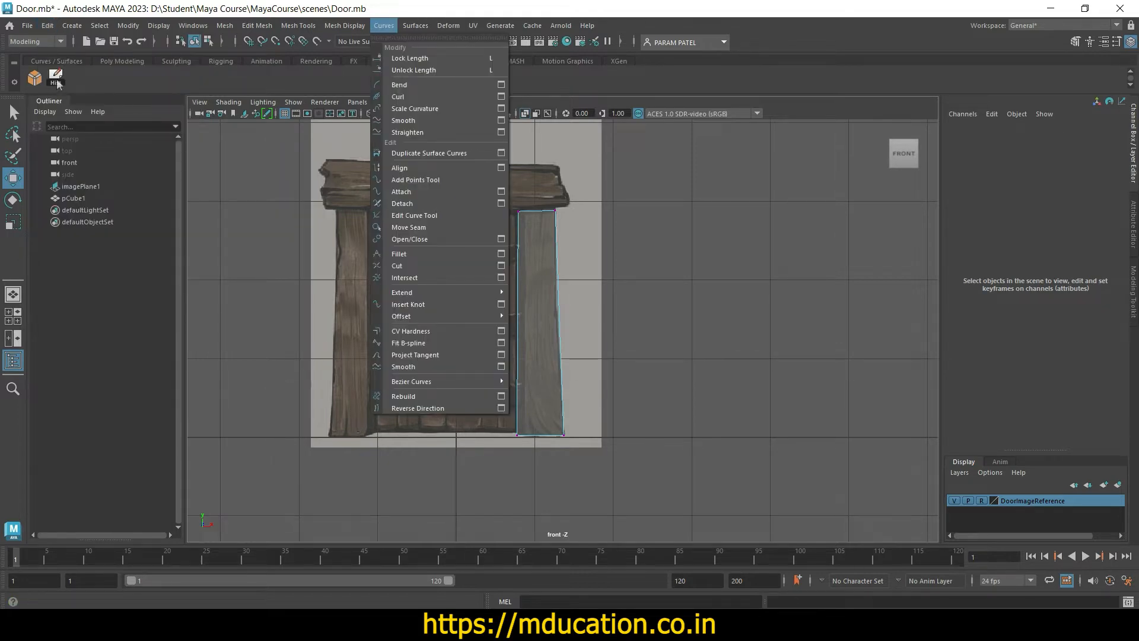
left_click(176, 83)
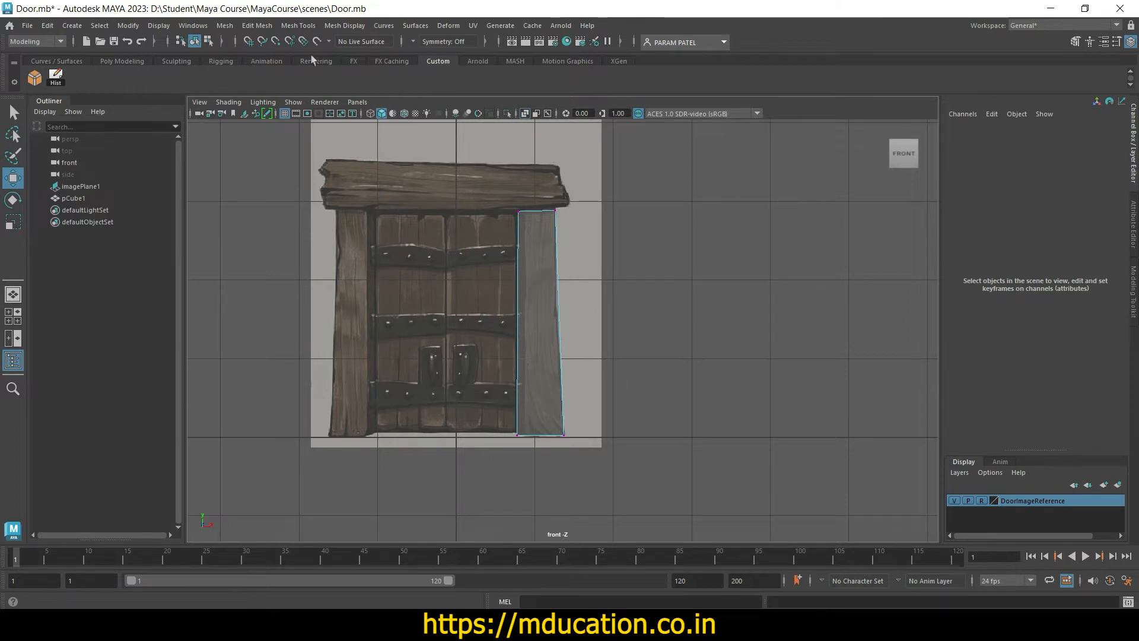
Step: Add the Insert Edge Loop tool to the Custom shelf
left_click(297, 26)
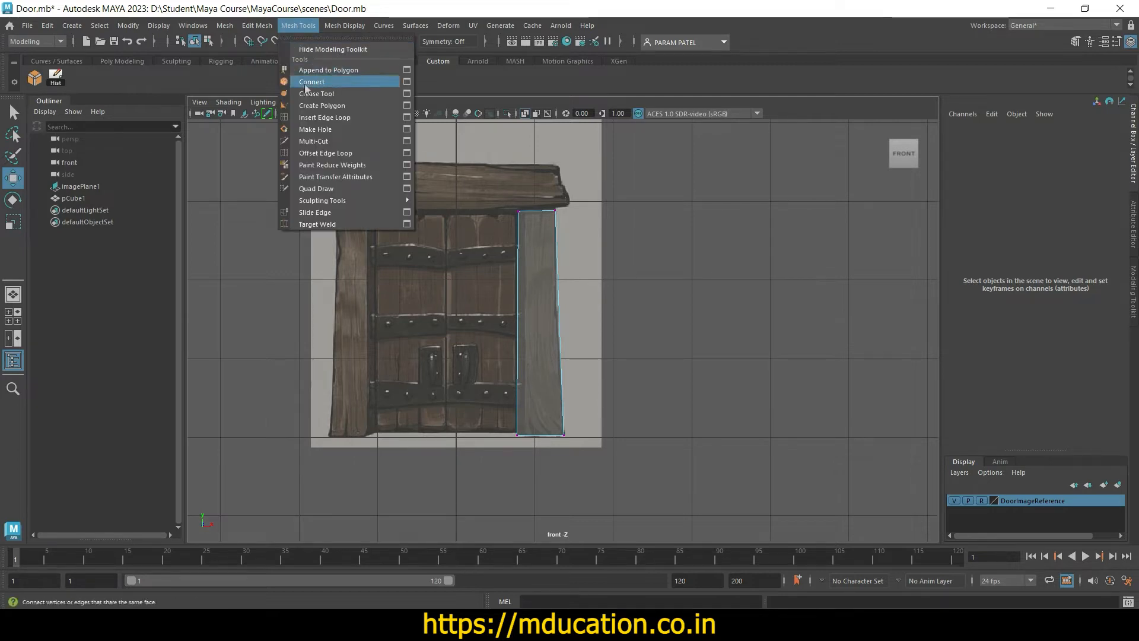
left_click(316, 120, "ctrl+shift")
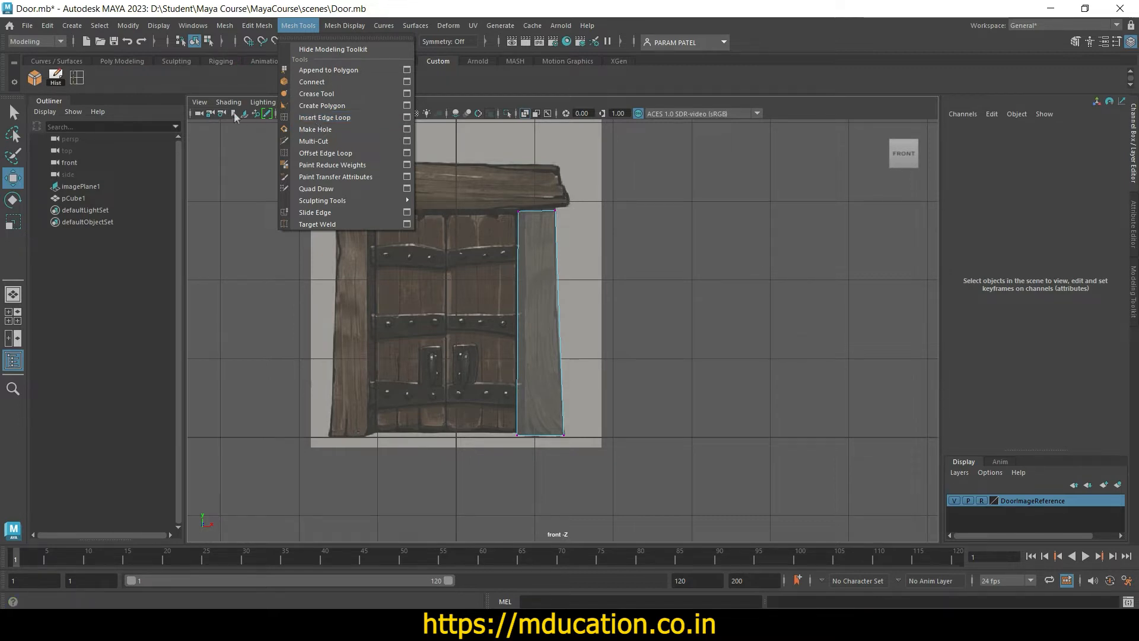
left_click(124, 81)
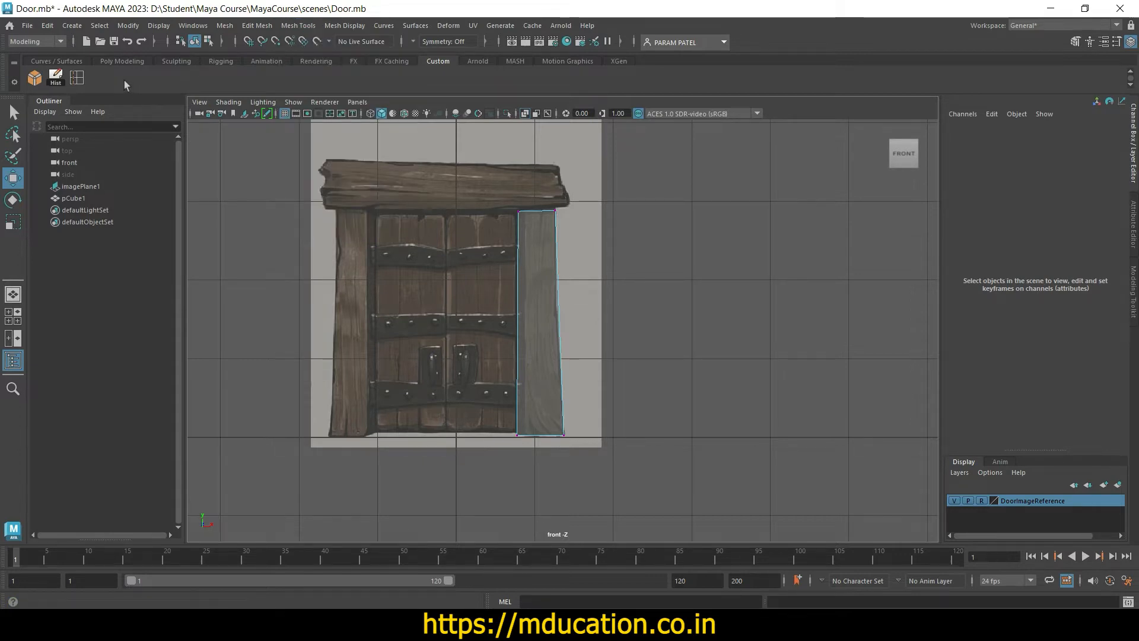
Step: Insert four horizontal edge loops spread along the height of the right door post with the Insert Edge Loop tool
scroll(590, 347, "up", 5)
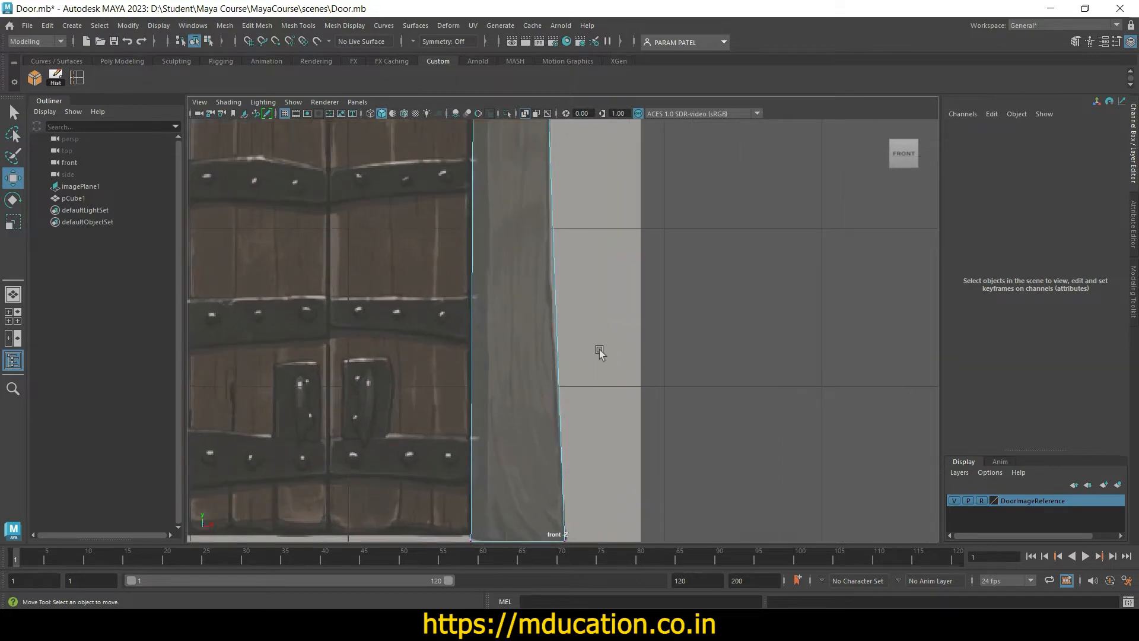
middle_click_drag(611, 308, 608, 403, "alt")
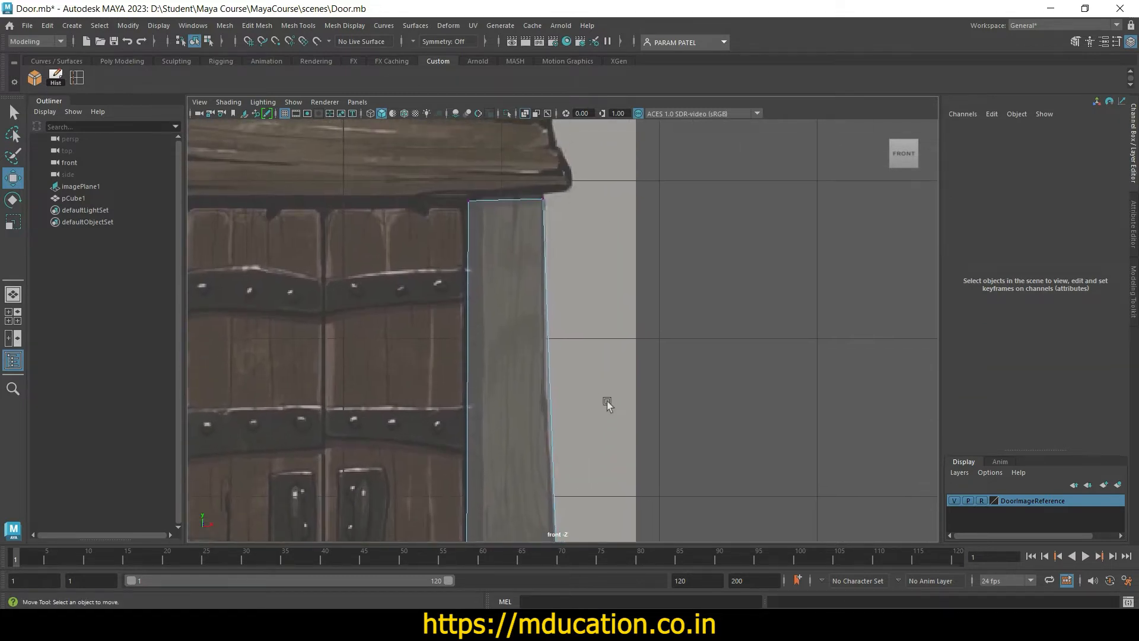
double_click(77, 79)
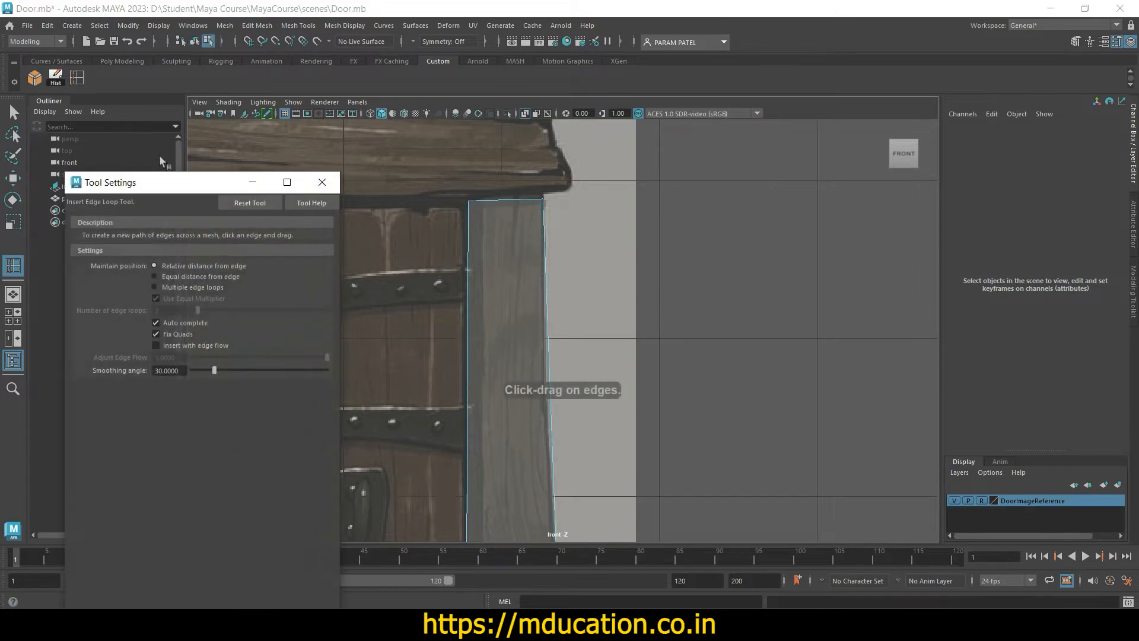
left_click_drag(243, 182, 377, 126)
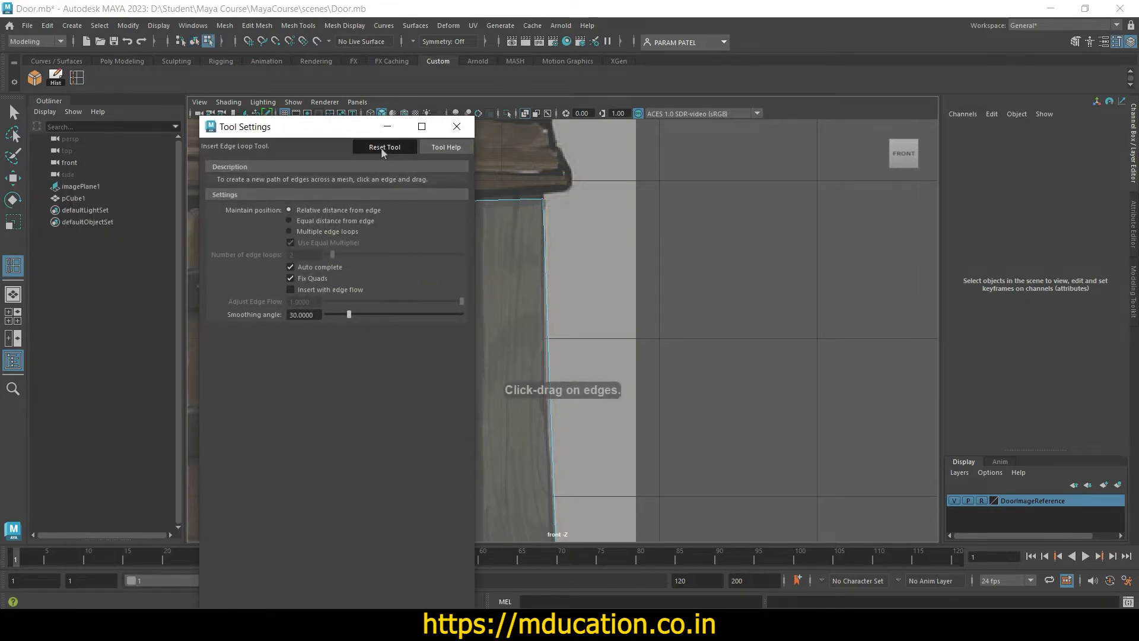
left_click(456, 126)
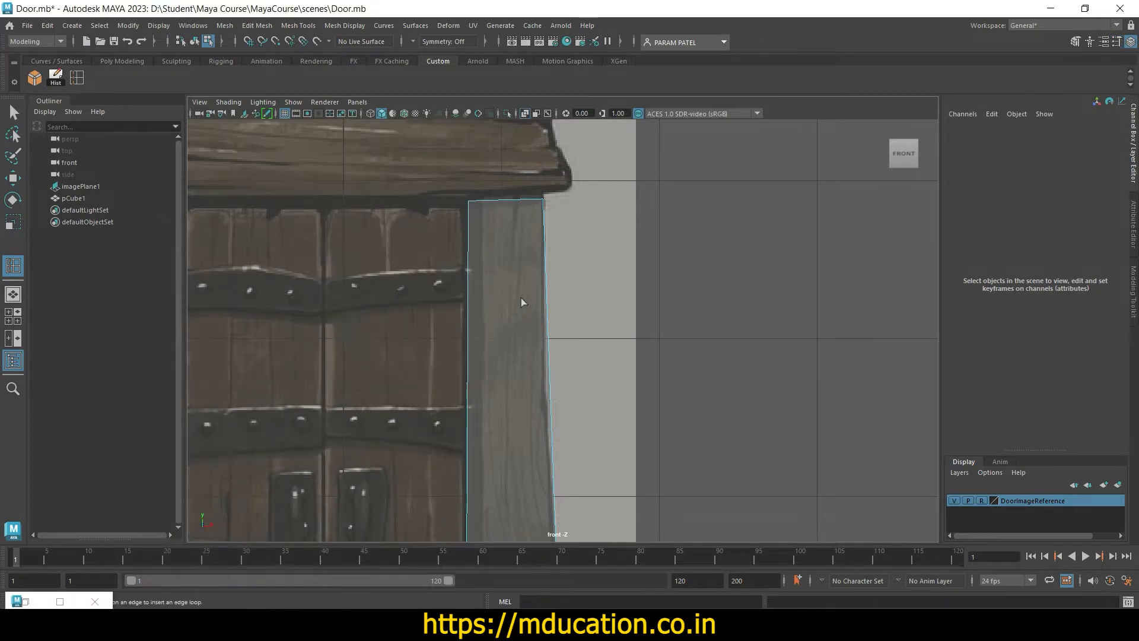
left_click(547, 275)
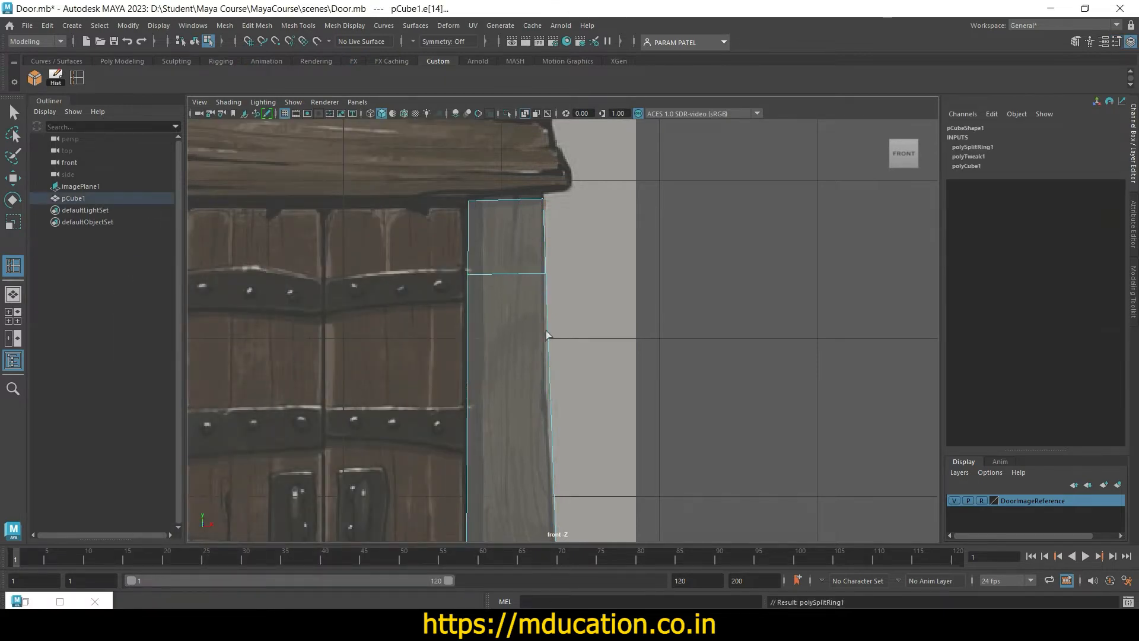
left_click(550, 368)
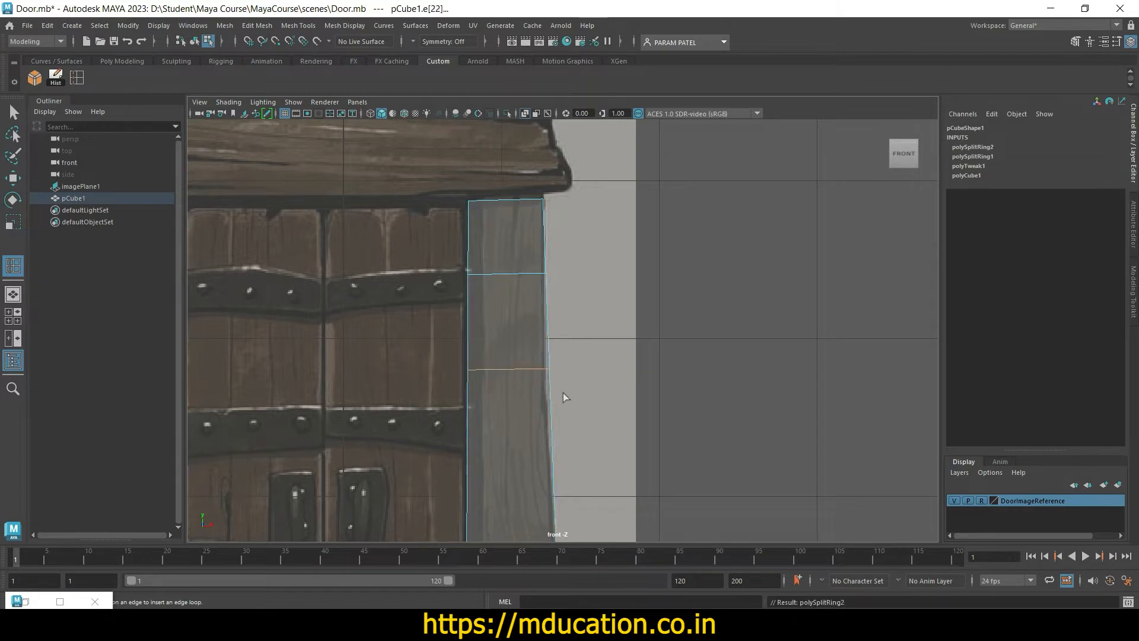
middle_click_drag(563, 393, 564, 209, "alt")
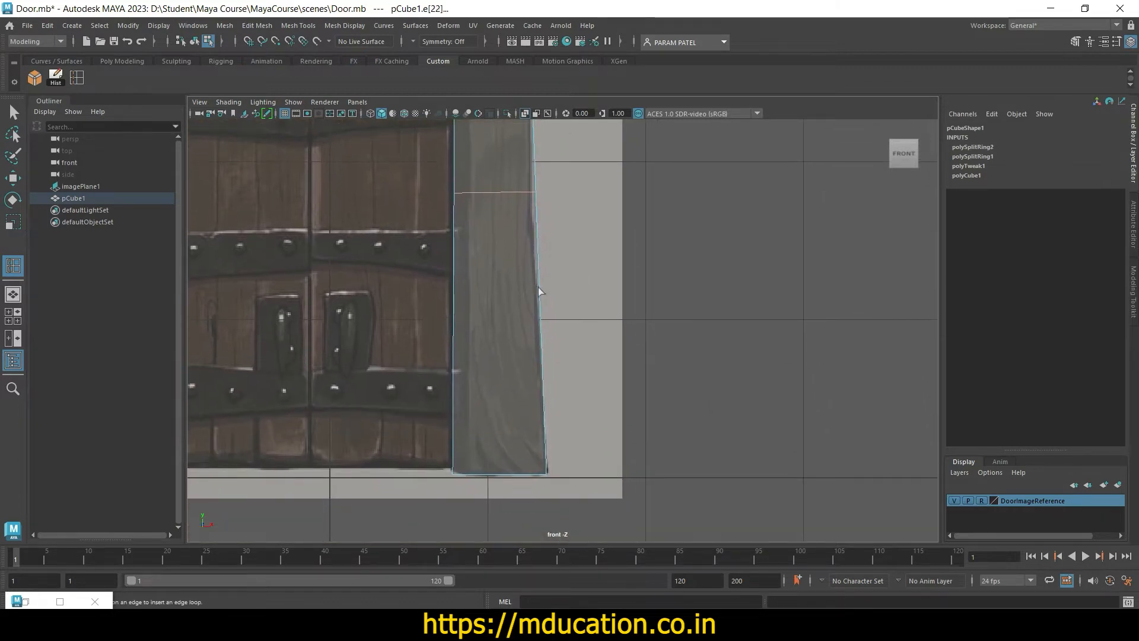
left_click(541, 294)
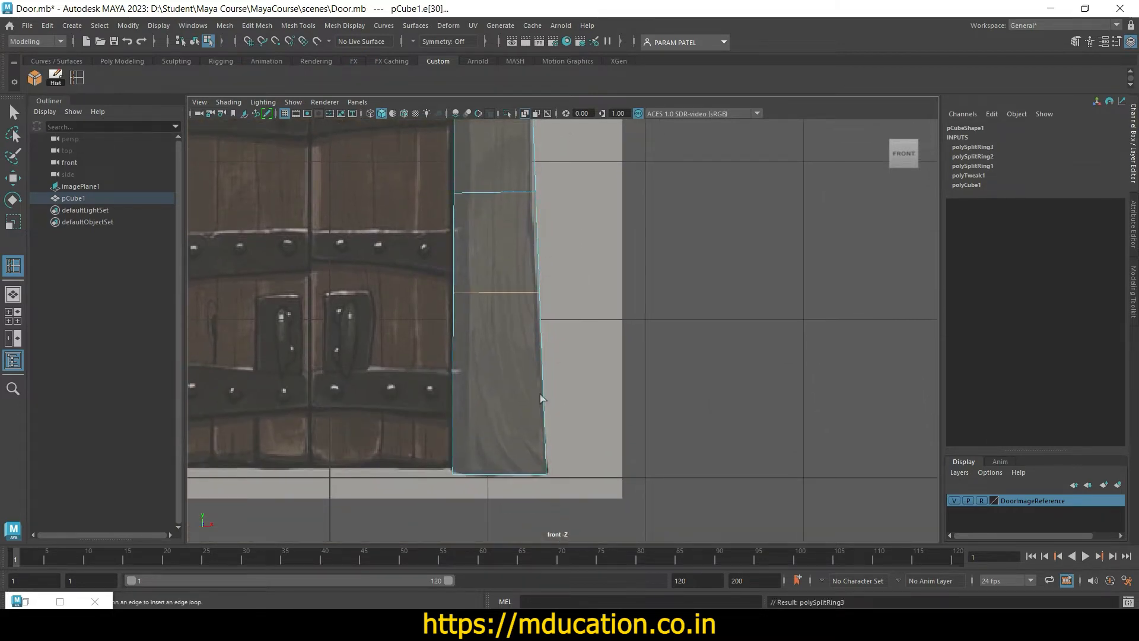
left_click(542, 389)
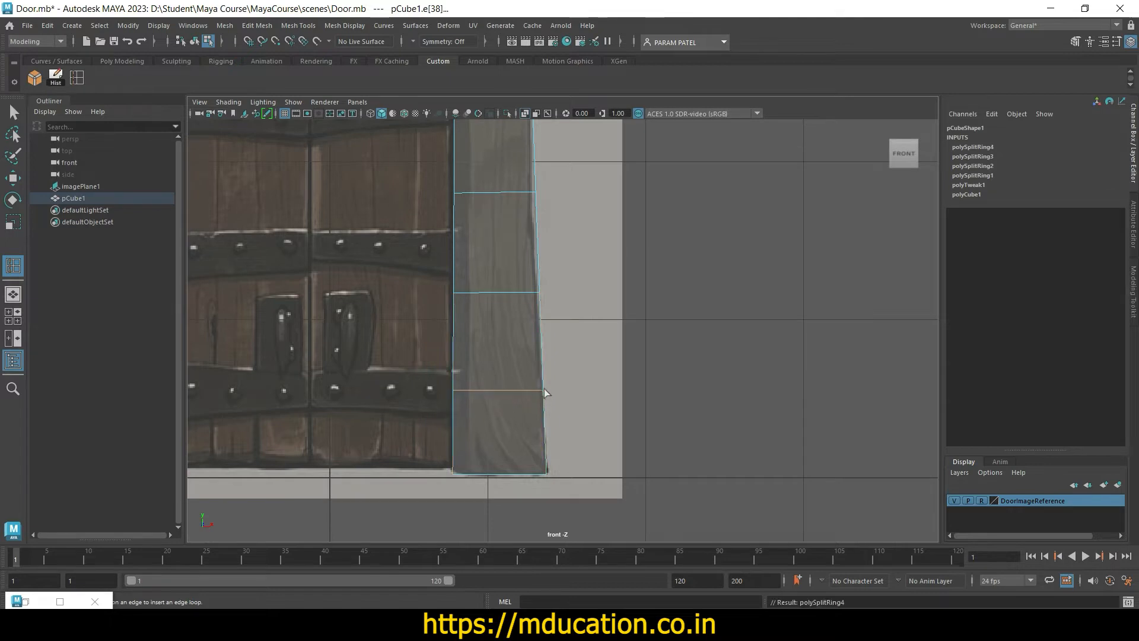
key("q")
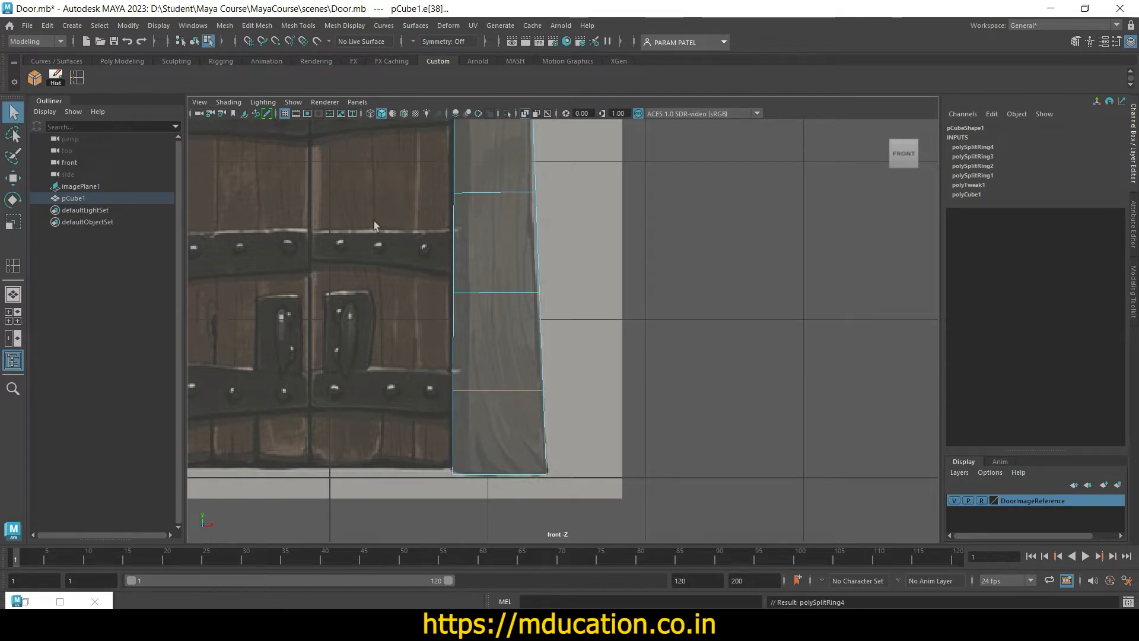
Step: Move the post's top outer corner and the outer vertices of the upper two edge loops onto the reference outline
right_click_drag(504, 221, 446, 218)
scroll(592, 272, "up", 3)
middle_click_drag(585, 268, 569, 400, "alt")
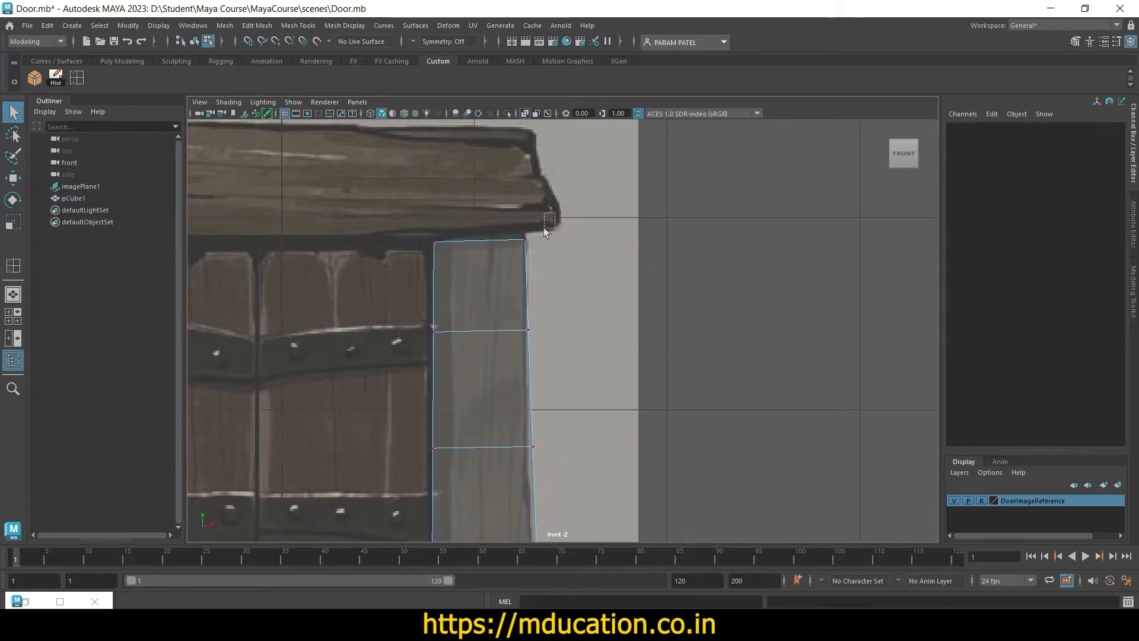
left_click_drag(555, 213, 528, 240)
key("w")
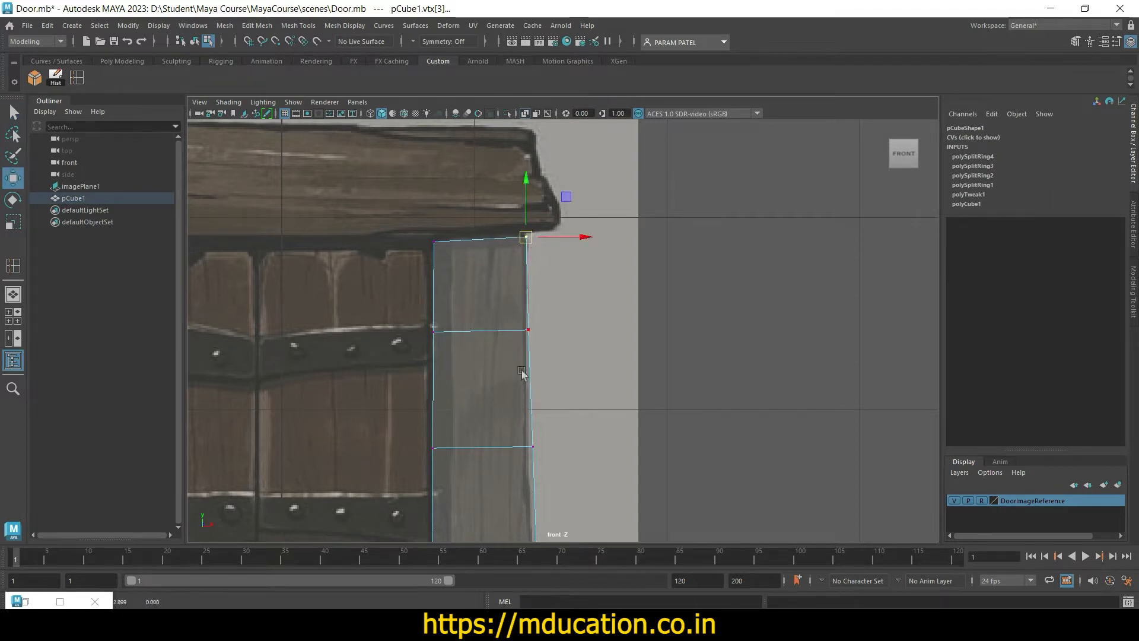
left_click_drag(552, 308, 524, 332)
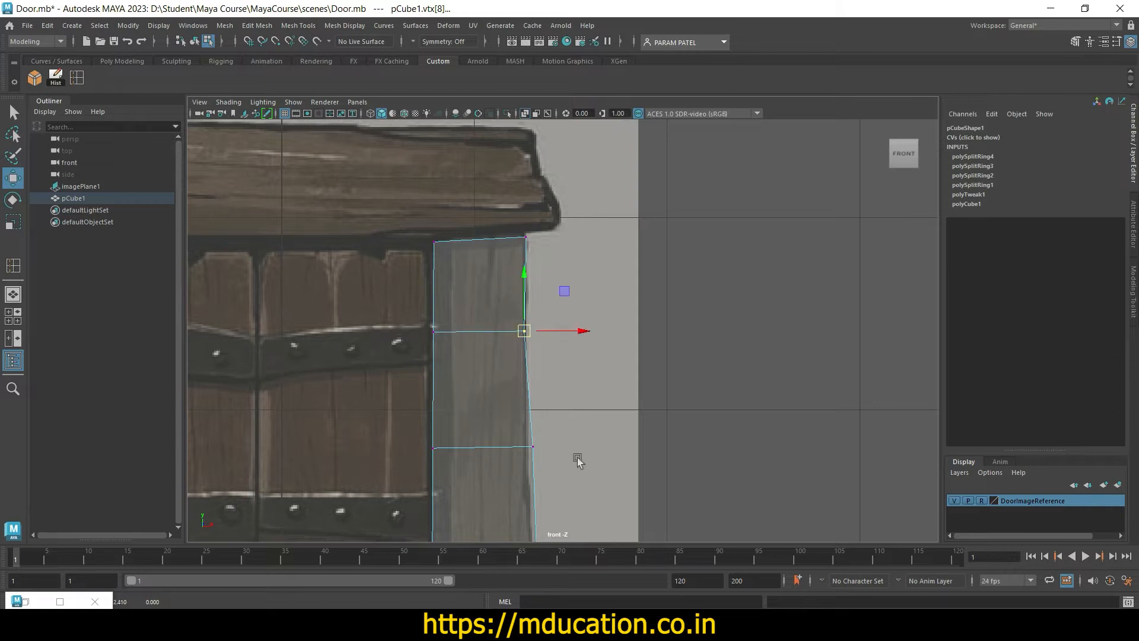
left_click_drag(564, 421, 516, 487)
mouse_move(570, 446)
left_mouse_down()
mouse_move(551, 449)
mouse_move(570, 449)
left_mouse_up()
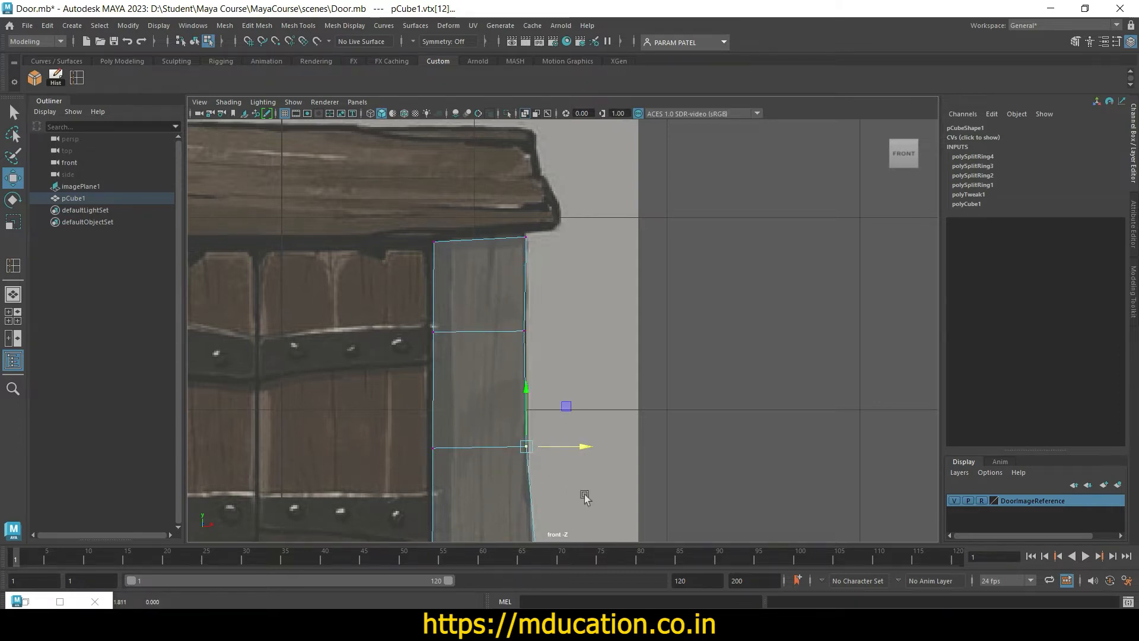
Step: Fit the outer vertices of the lower two edge loops and the bottom outer corner to the reference post
middle_click_drag(585, 493, 572, 389, "alt")
left_click_drag(552, 338, 509, 401)
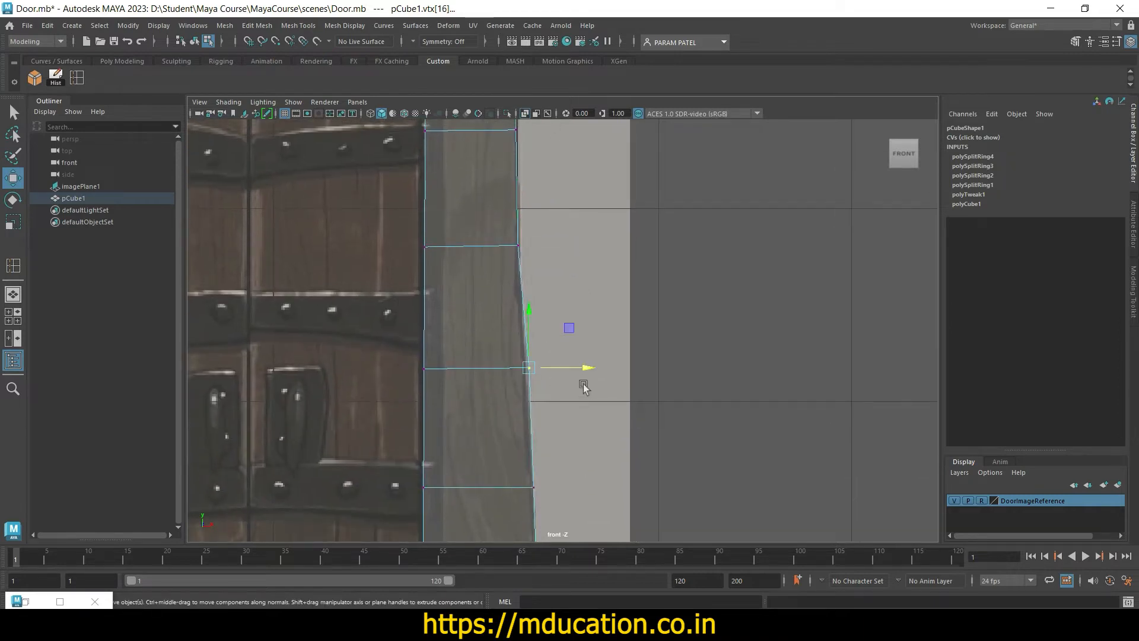
mouse_move(579, 369)
left_mouse_down()
mouse_move(551, 374)
mouse_move(572, 376)
left_mouse_up()
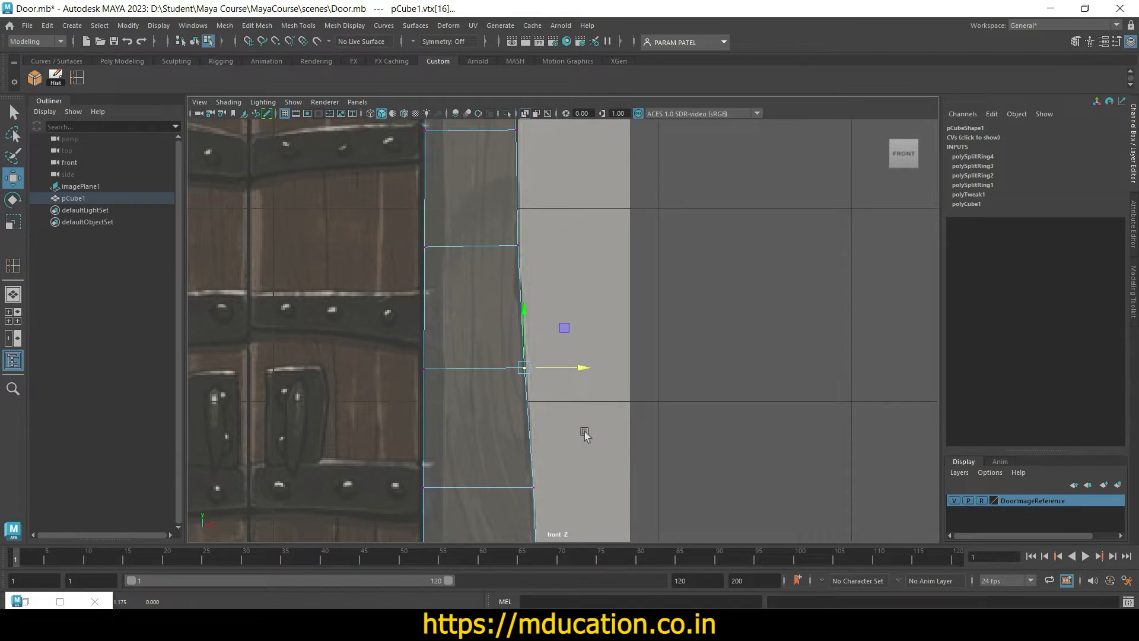
middle_click_drag(585, 433, 537, 301, "alt")
mouse_move(537, 301)
left_mouse_down()
mouse_move(483, 336)
mouse_move(544, 310)
left_mouse_up()
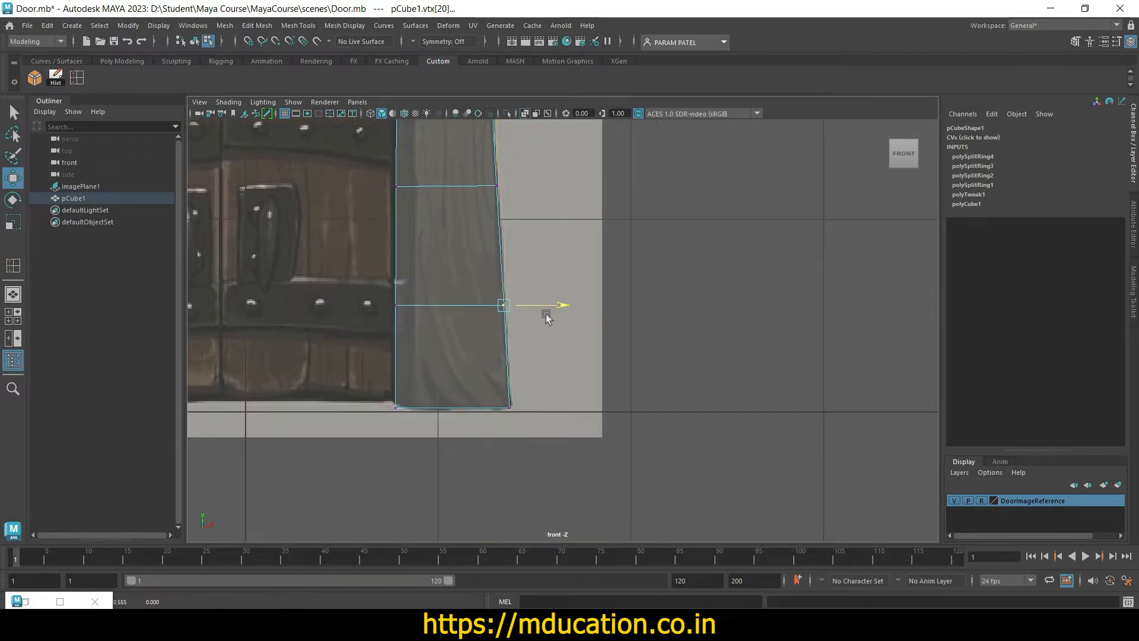
left_click_drag(524, 389, 511, 407)
middle_click_drag(600, 365, 518, 398, "alt")
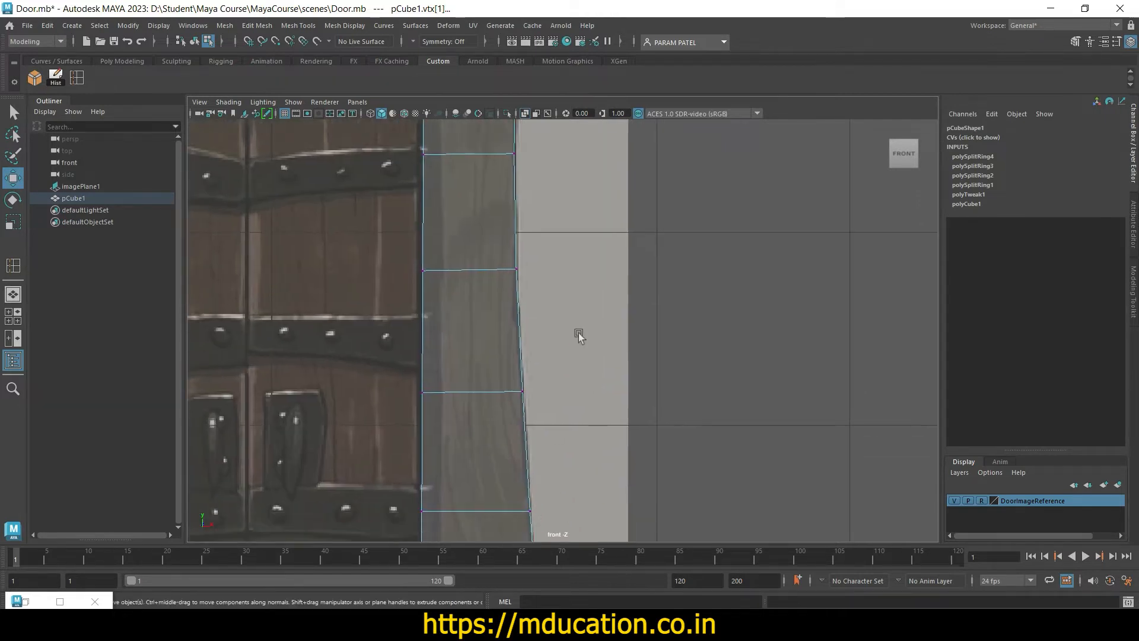
Step: Align the inner-side vertices of the post's edge loops with the reference post's inner edge, working from top to bottom
left_click_drag(413, 360, 484, 368)
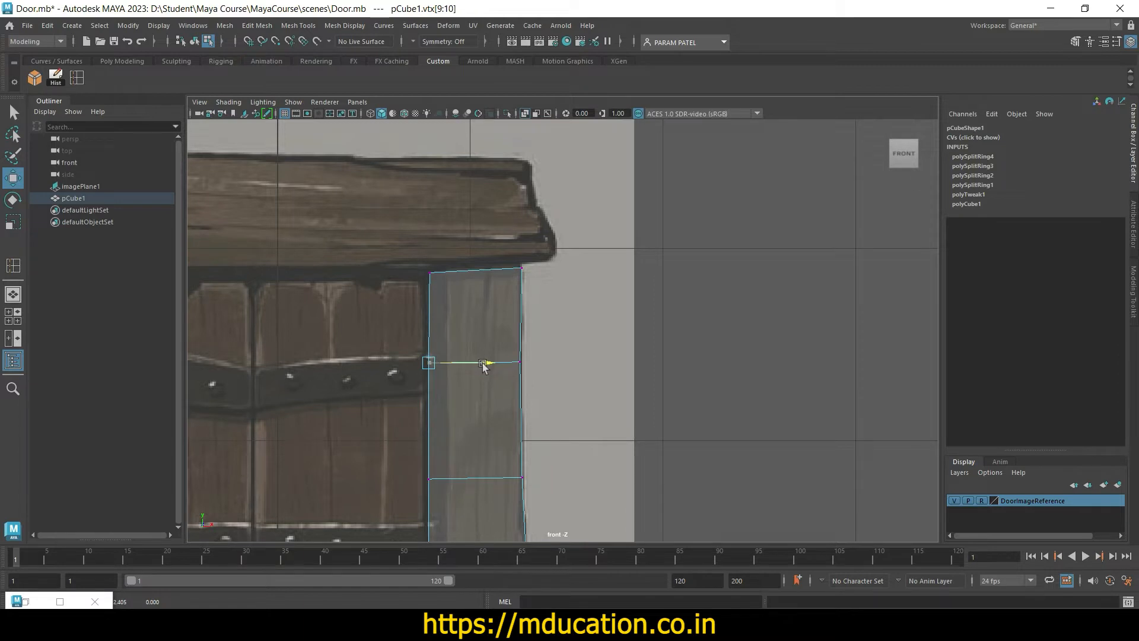
middle_click_drag(484, 367, 511, 204, "alt")
left_click_drag(436, 300, 518, 317)
middle_click_drag(516, 319, 507, 240, "alt")
left_click_drag(433, 350, 507, 368)
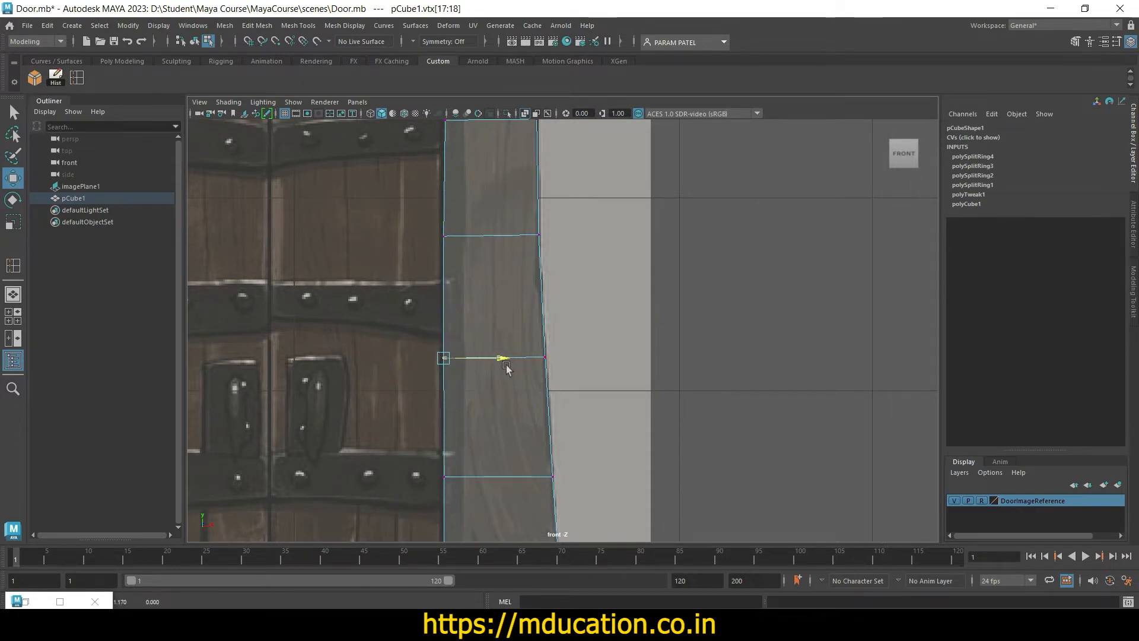
middle_click_drag(507, 368, 604, 351, "alt")
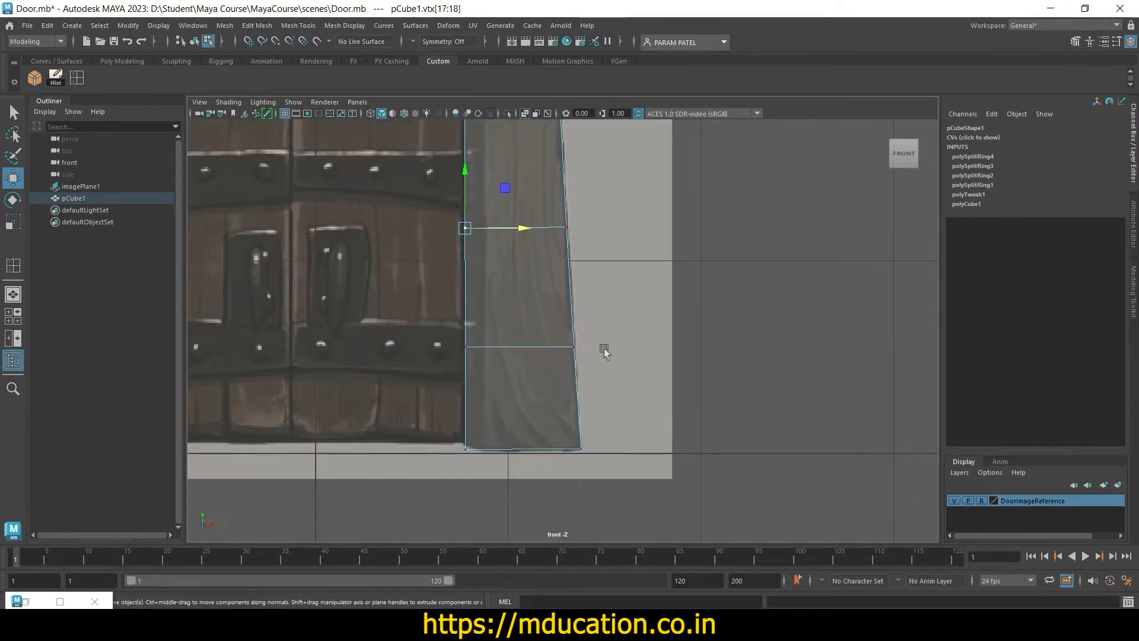
left_click_drag(448, 336, 498, 363)
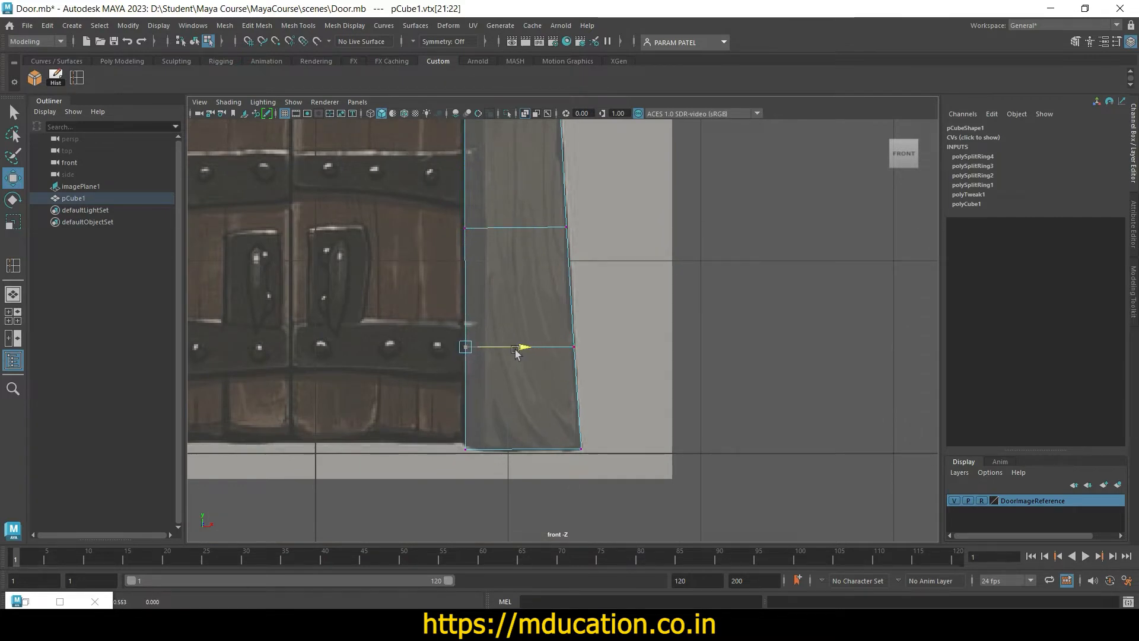
mouse_move(516, 352)
left_mouse_down()
mouse_move(588, 364)
mouse_move(515, 364)
left_mouse_up()
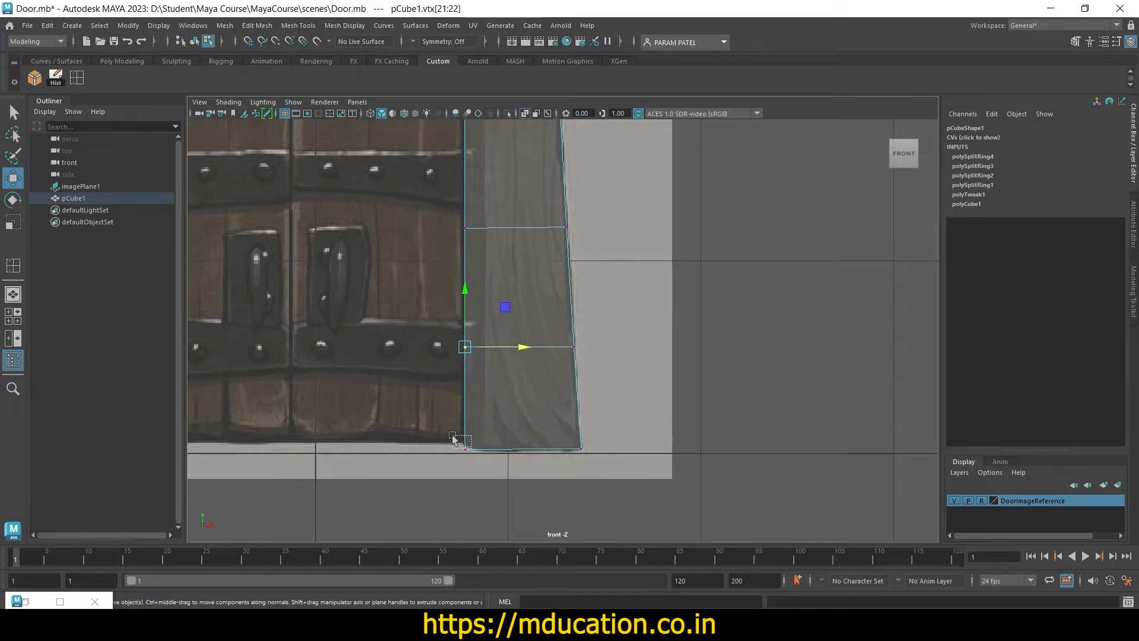
Step: Adjust the post's bottom inner corner vertices to the reference and save the scene
mouse_move(458, 437)
left_mouse_down()
mouse_move(476, 461)
mouse_move(471, 451)
left_mouse_up()
left_click(661, 382)
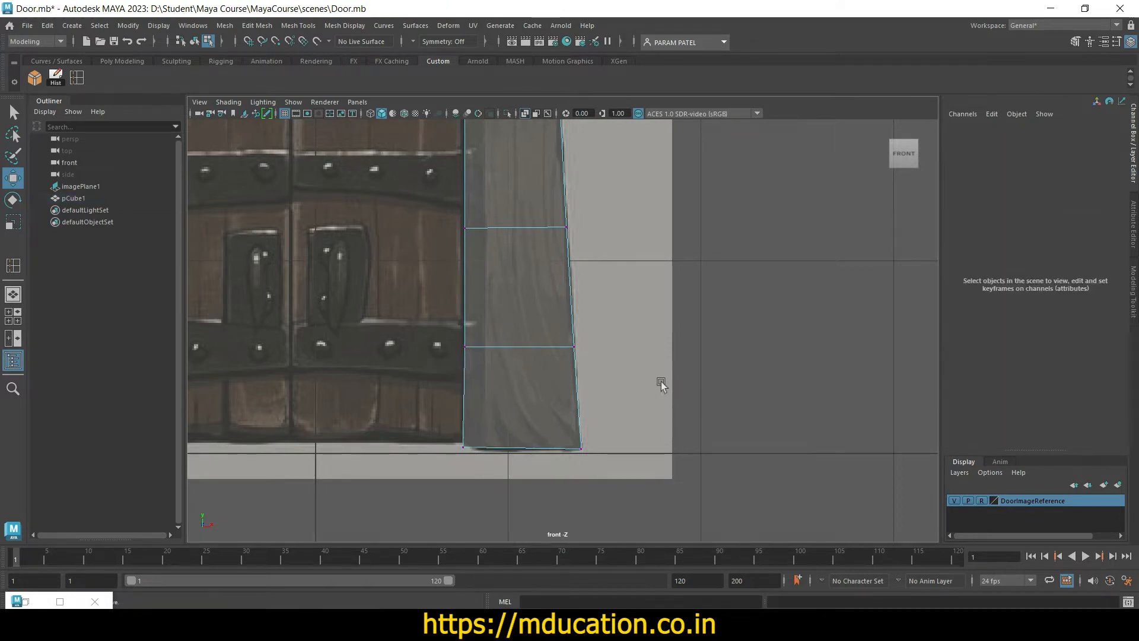
key("ctrl+s")
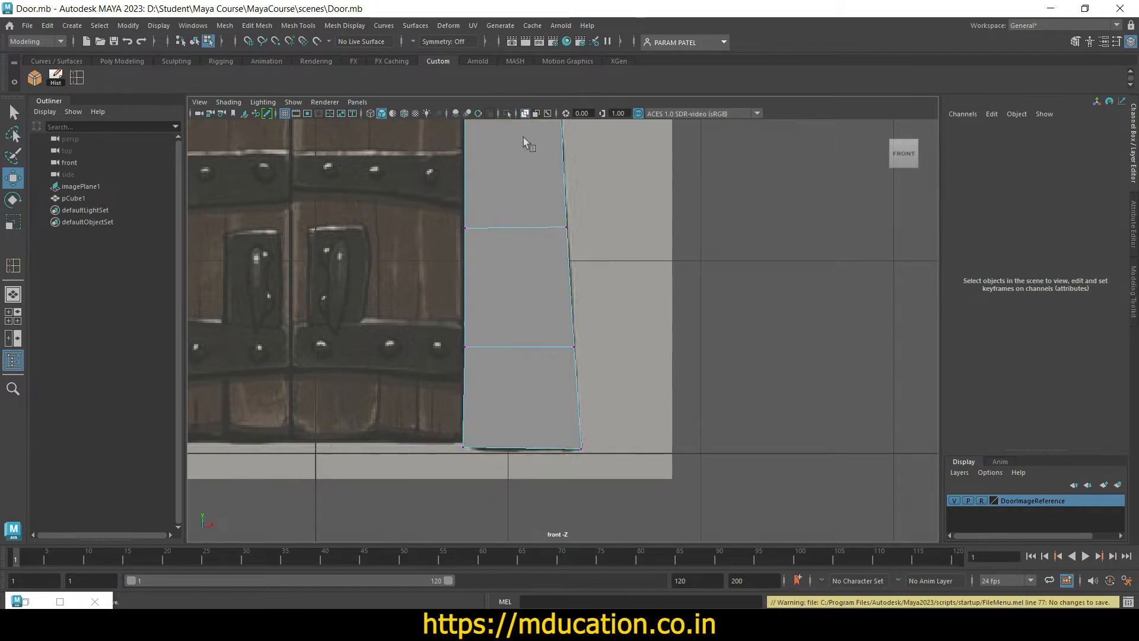
Step: Show the post in the perspective view and return it to object mode as a selected object
scroll(634, 344, "down", 5)
key("space")
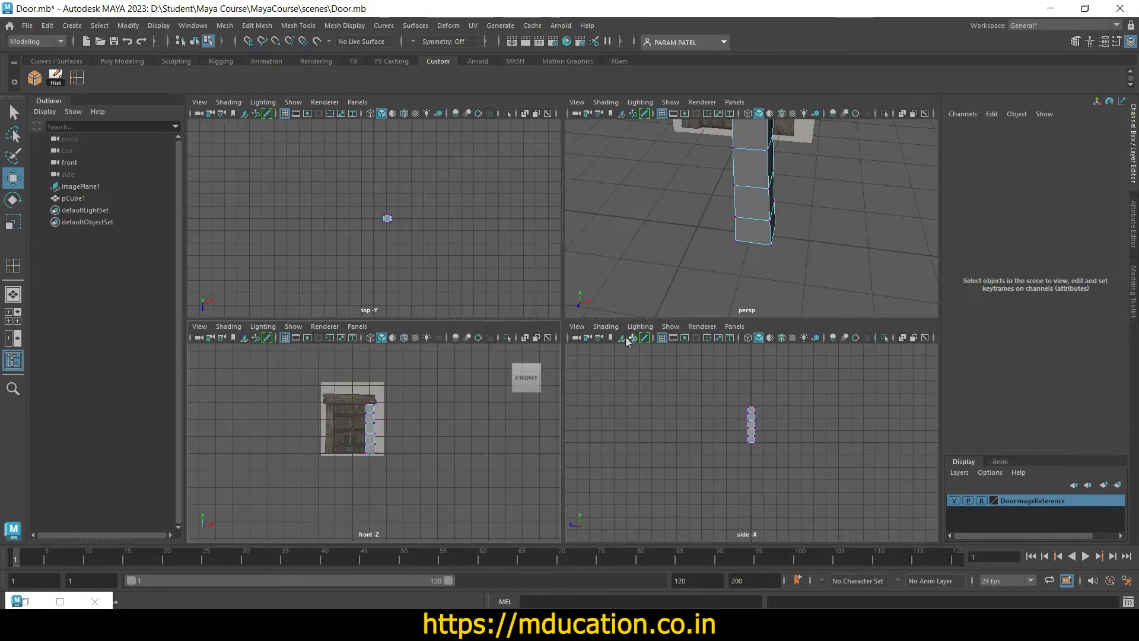
key("space")
left_click_drag(572, 493, 611, 451, "alt")
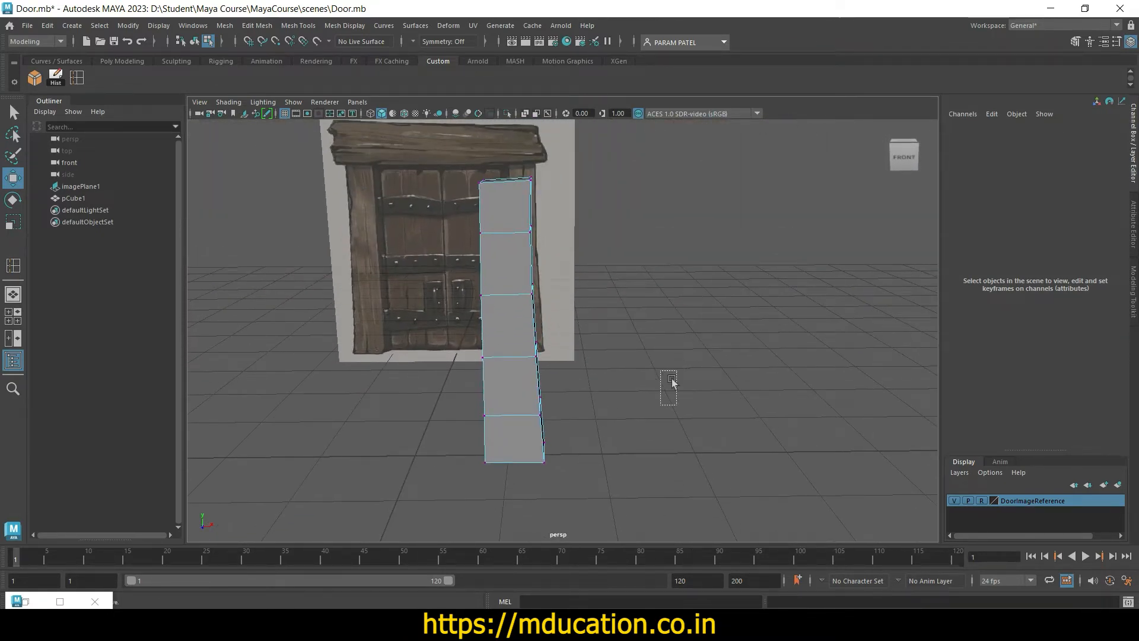
left_click_drag(675, 374, 663, 430, "alt")
scroll(664, 378, "up", 3)
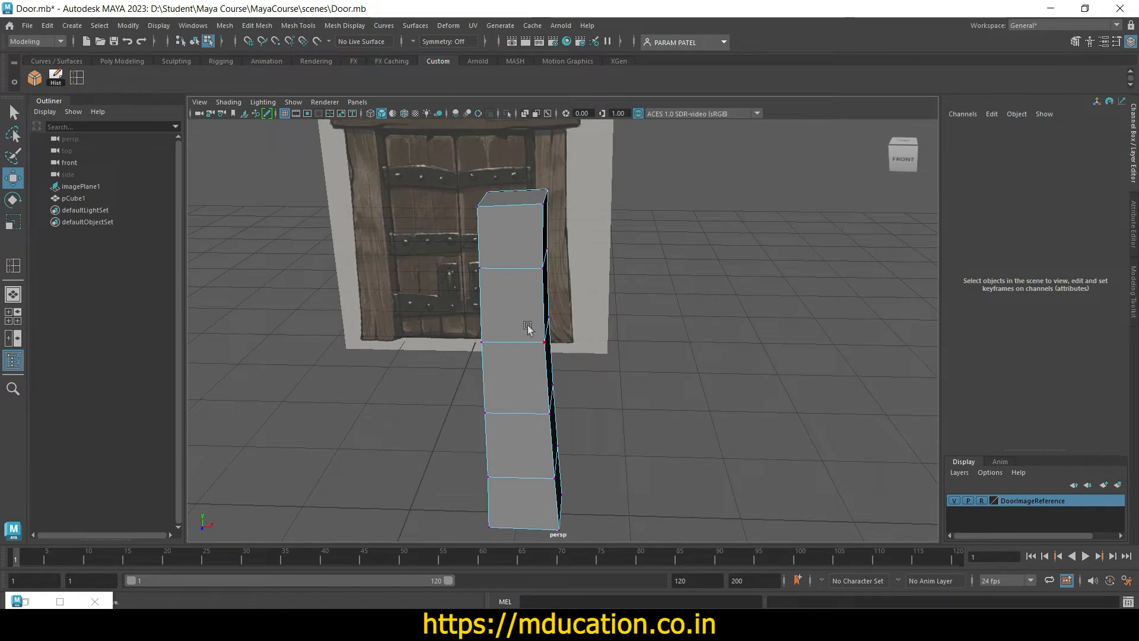
right_click(522, 309)
left_click(554, 256)
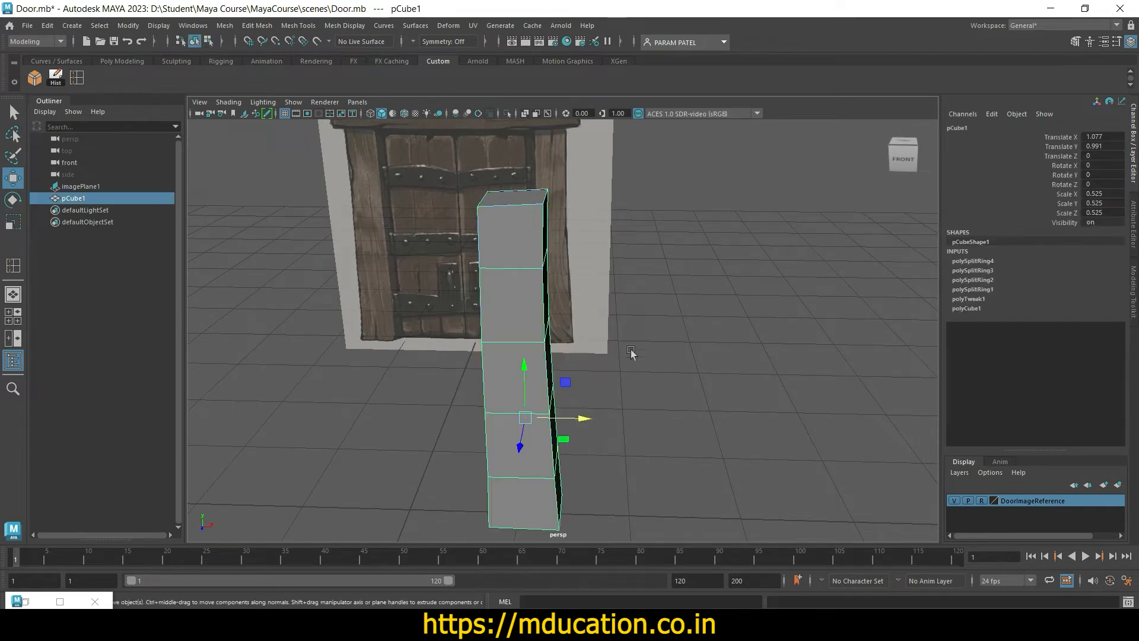
Step: Preview the post with smooth mesh display and return it to the unsmoothed display
left_click_drag(631, 352, 649, 375, "alt")
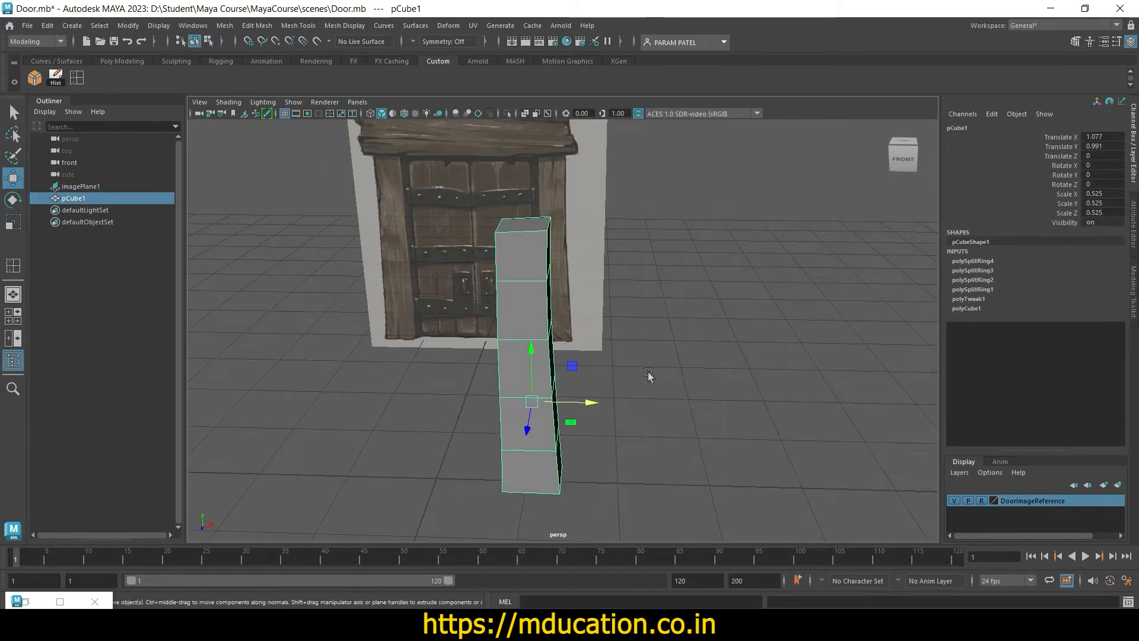
key("3")
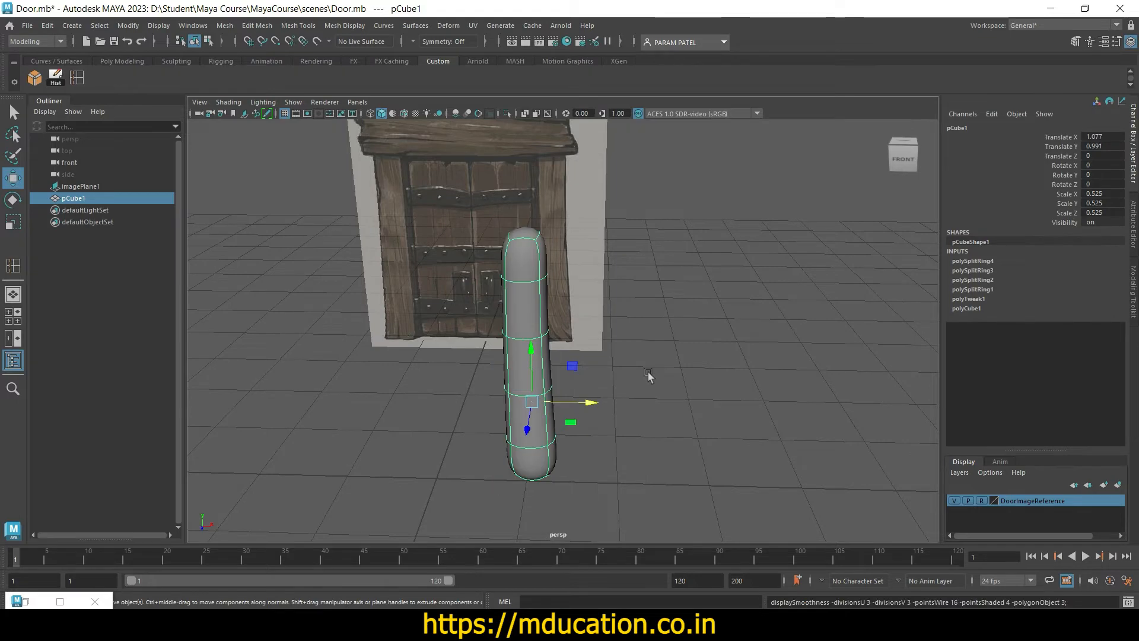
left_click(663, 407)
mouse_move(647, 432)
left_mouse_down("alt")
mouse_move(755, 377)
mouse_move(702, 425)
mouse_move(639, 433)
mouse_move(655, 430)
left_mouse_up("alt")
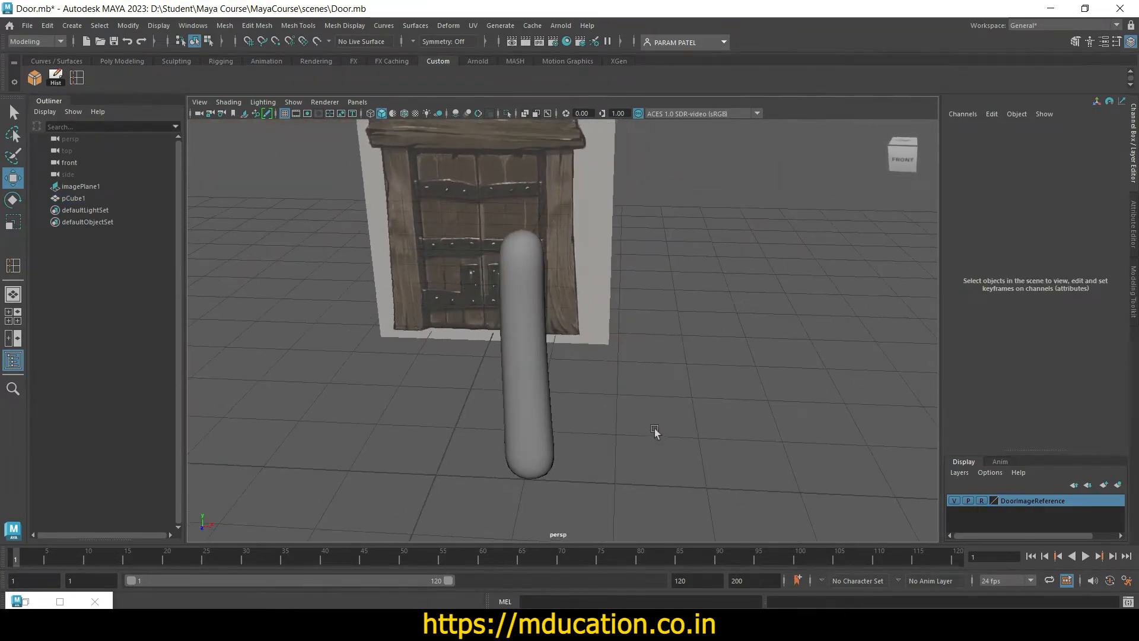
left_click(529, 400)
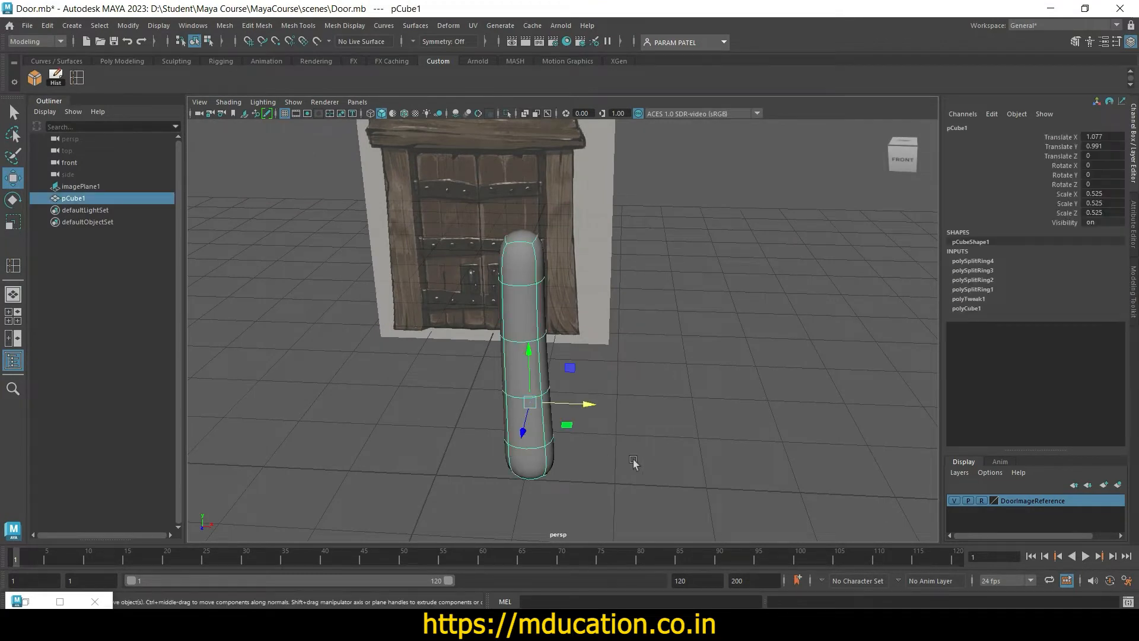
key("1")
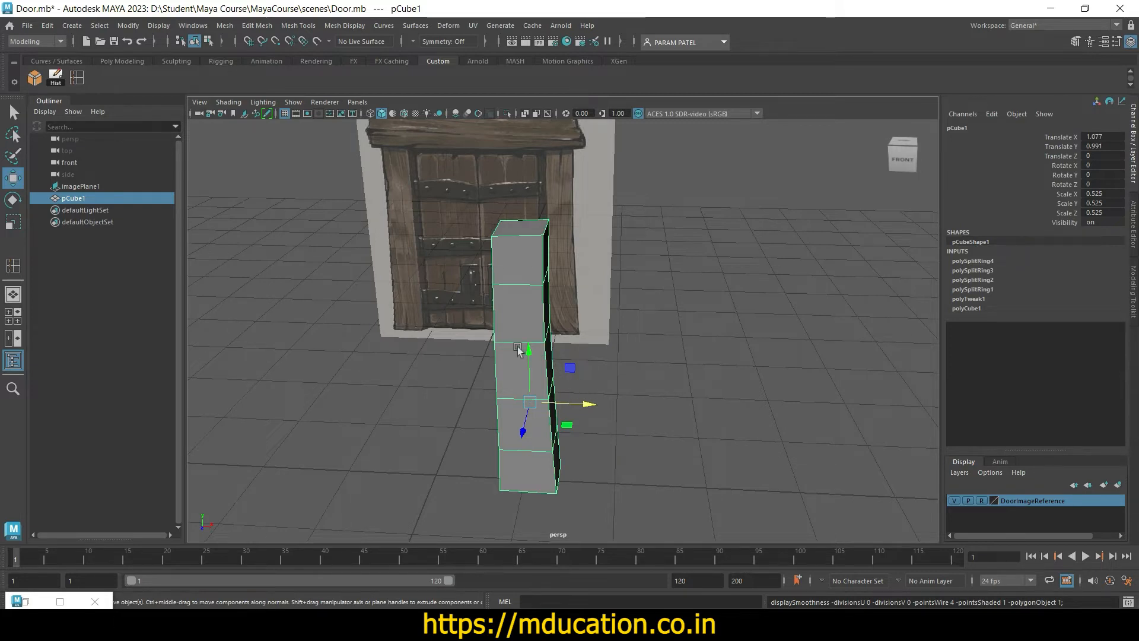
Step: Bevel all edges of the selected post and set the bevel's fraction to 0.1
left_click_drag(641, 380, 689, 386, "alt")
left_click(689, 386)
left_click(575, 389)
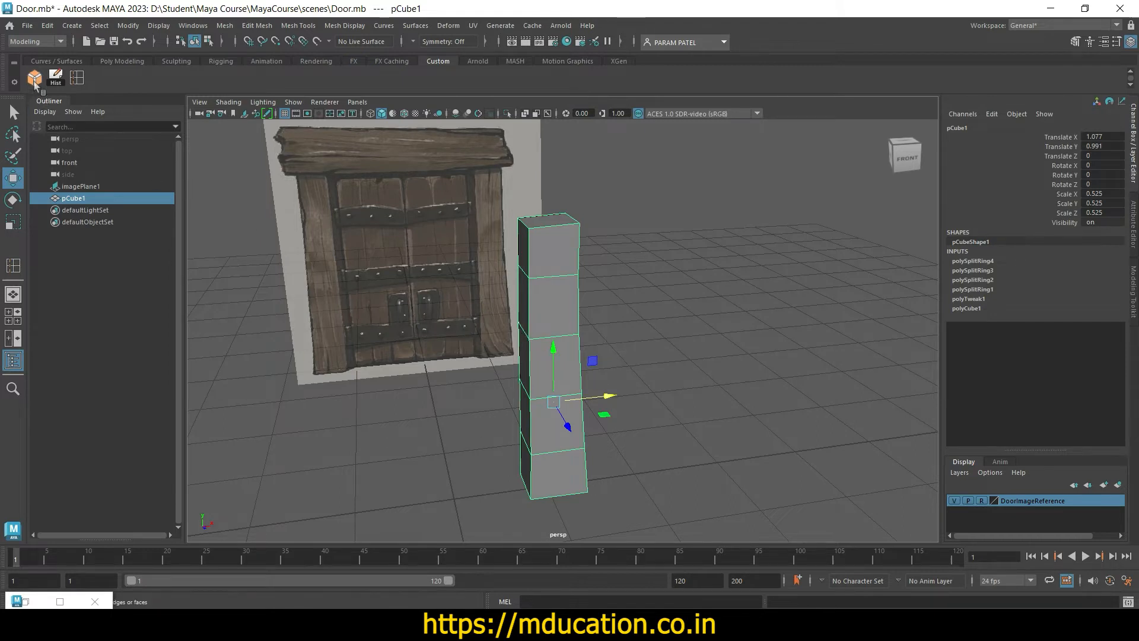
key("ctrl+b")
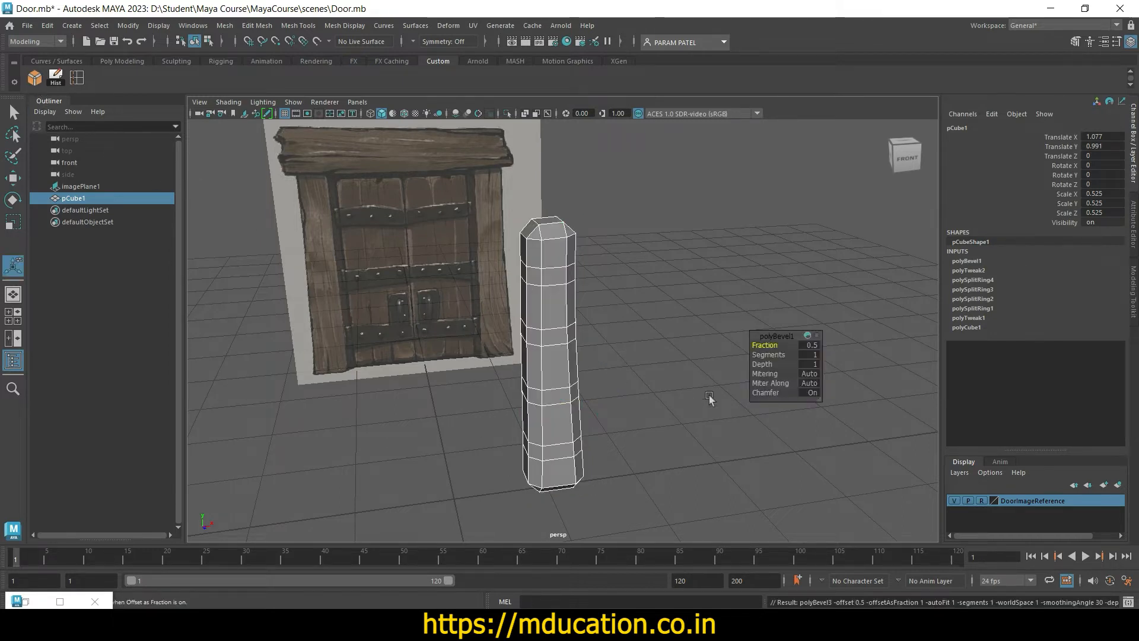
left_click_drag(764, 345, 765, 346)
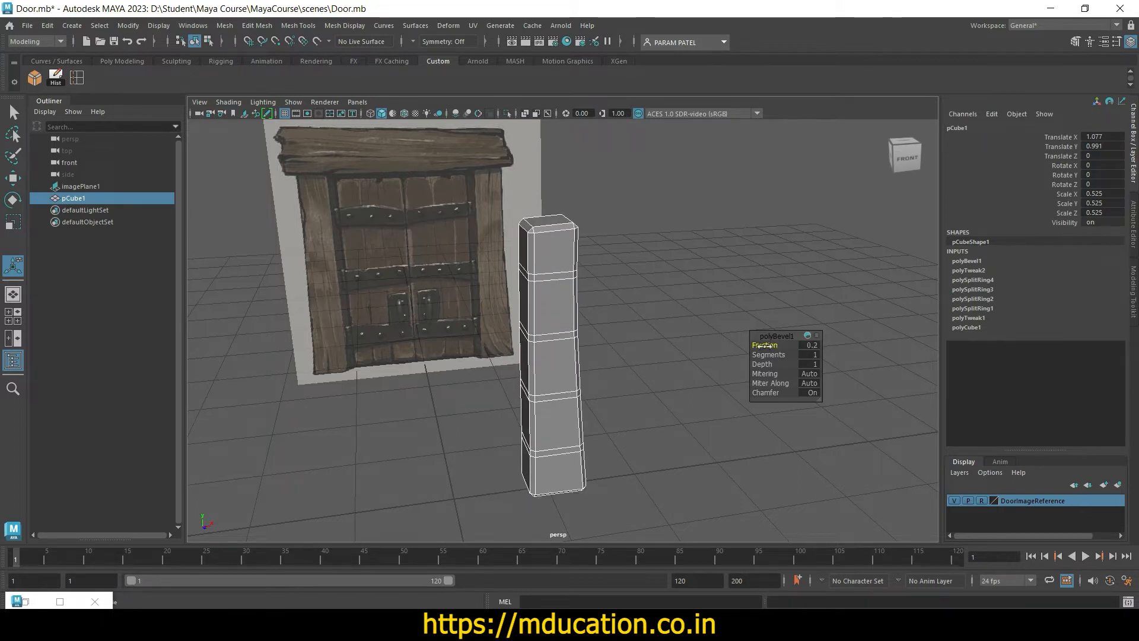
left_click(807, 346)
type("0")
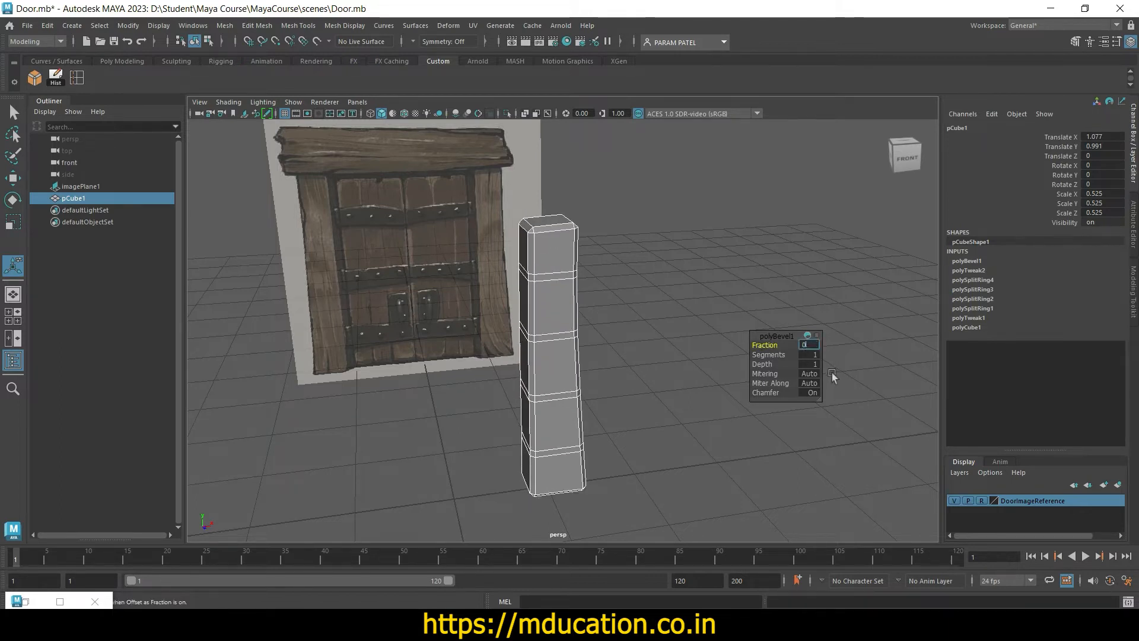
type(".1")
key("Return")
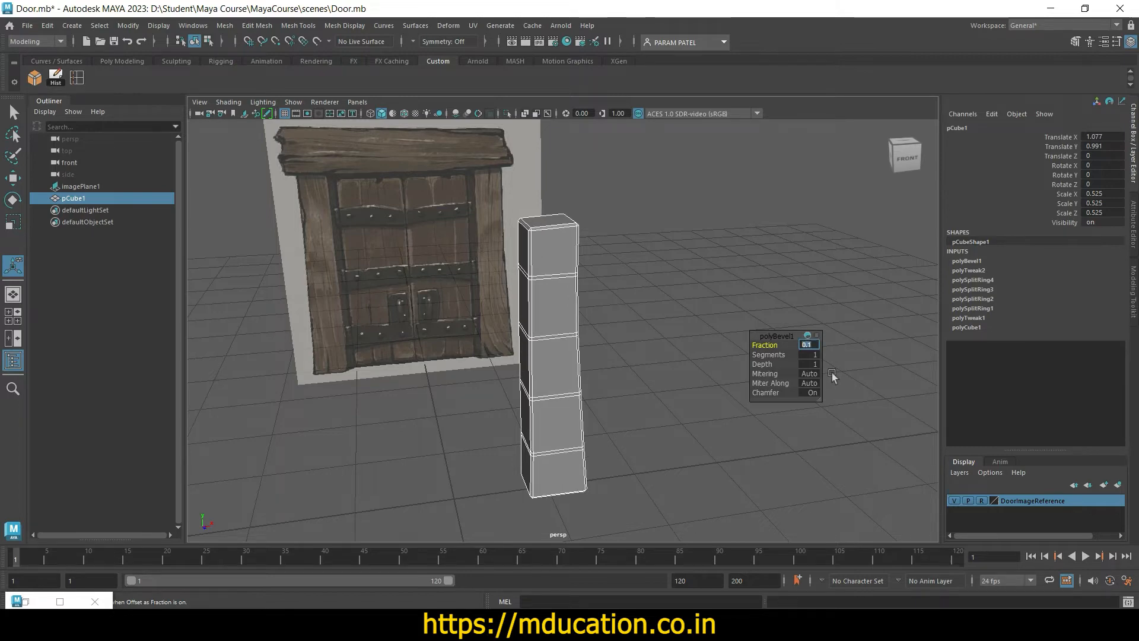
Step: Set the post's bevel to 2 segments and deselect the post to check its rounded edges
scroll(593, 327, "up", 5)
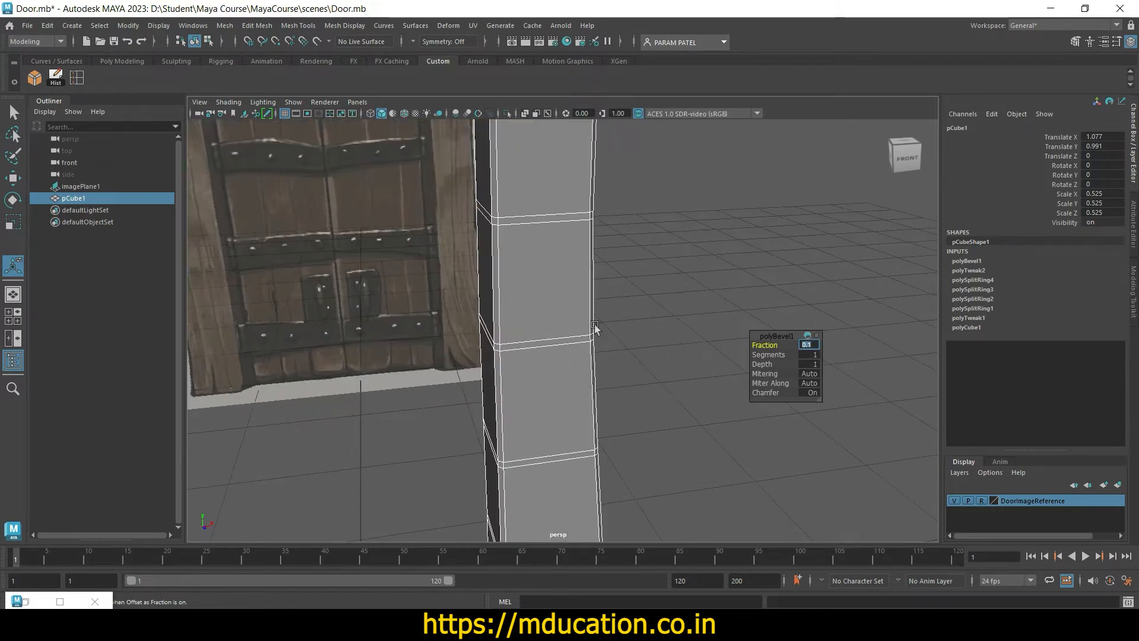
scroll(664, 326, "down", 3)
left_click_drag(667, 318, 658, 344, "alt")
scroll(649, 341, "up", 5)
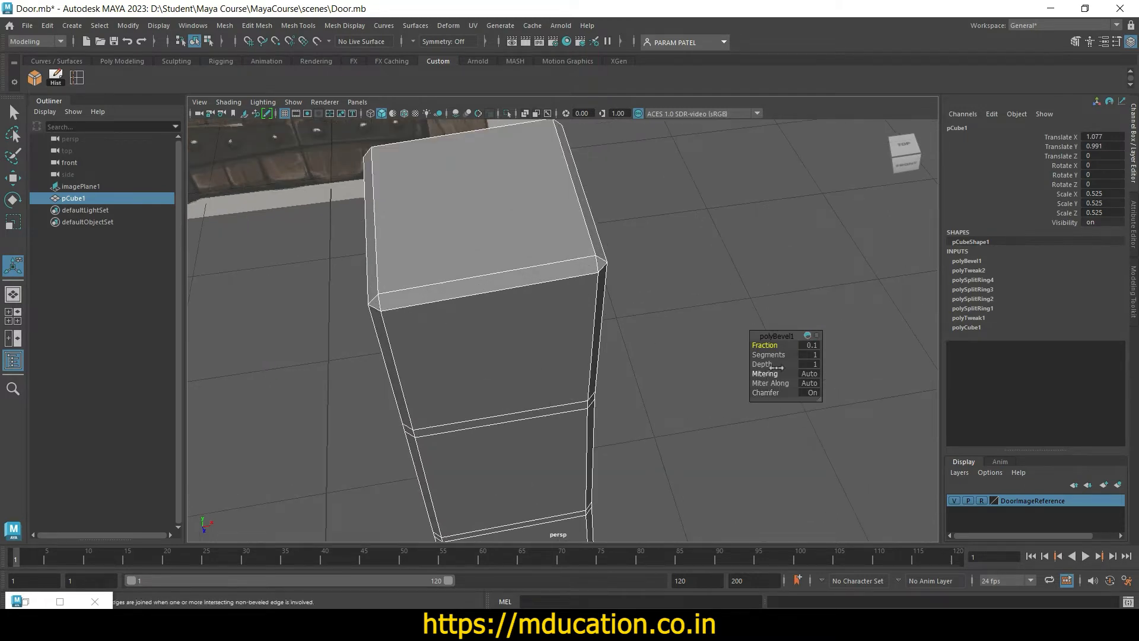
left_click(810, 354)
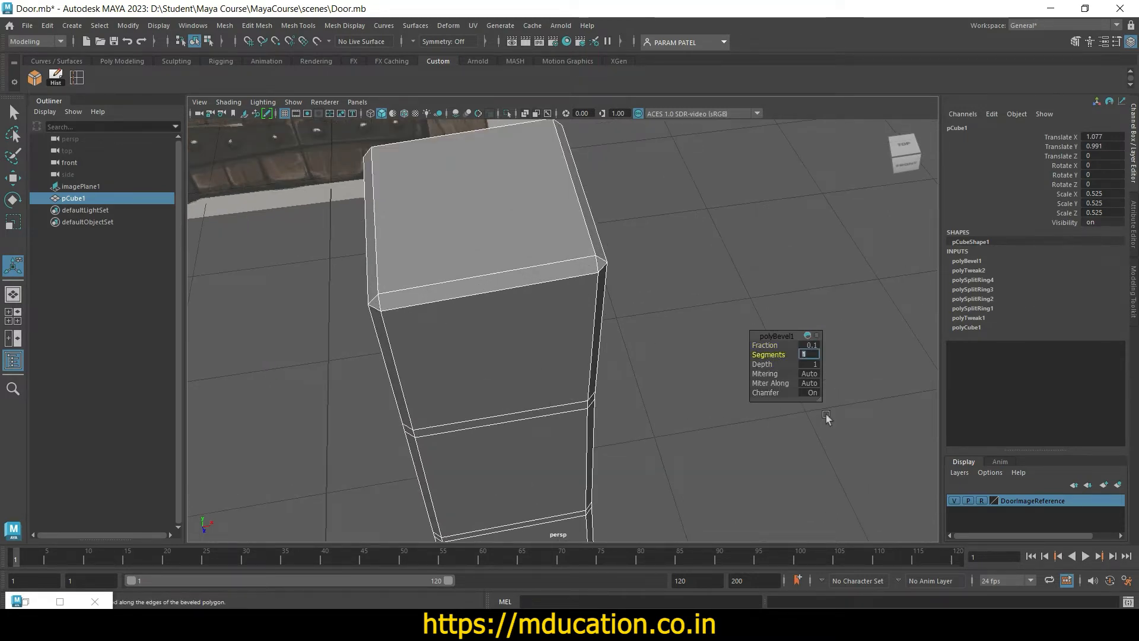
key("Return")
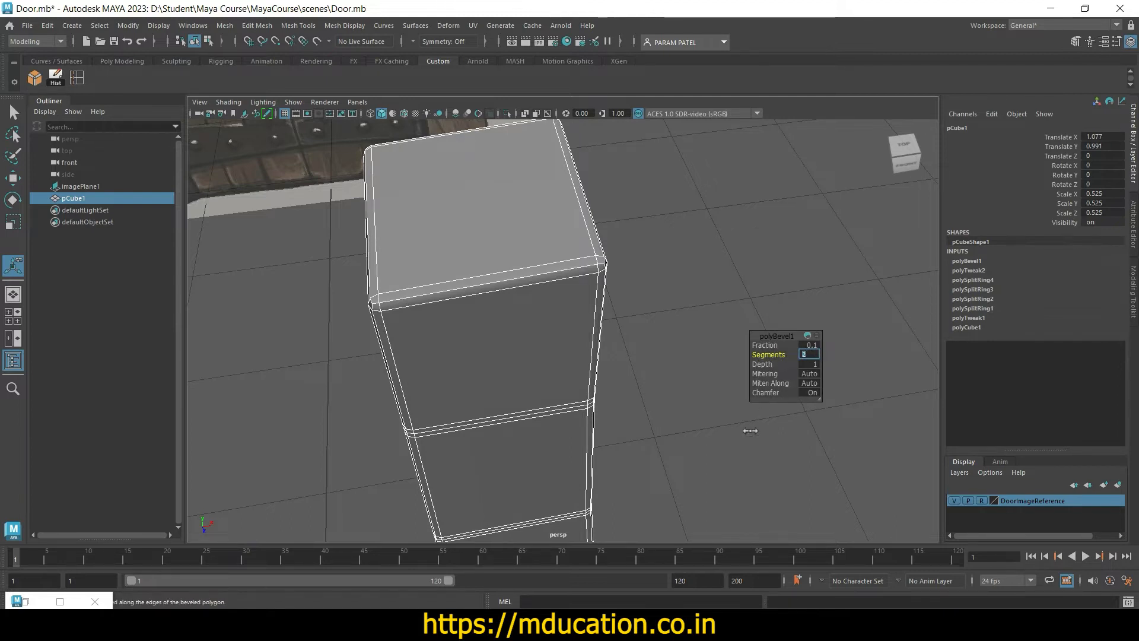
left_click(672, 426)
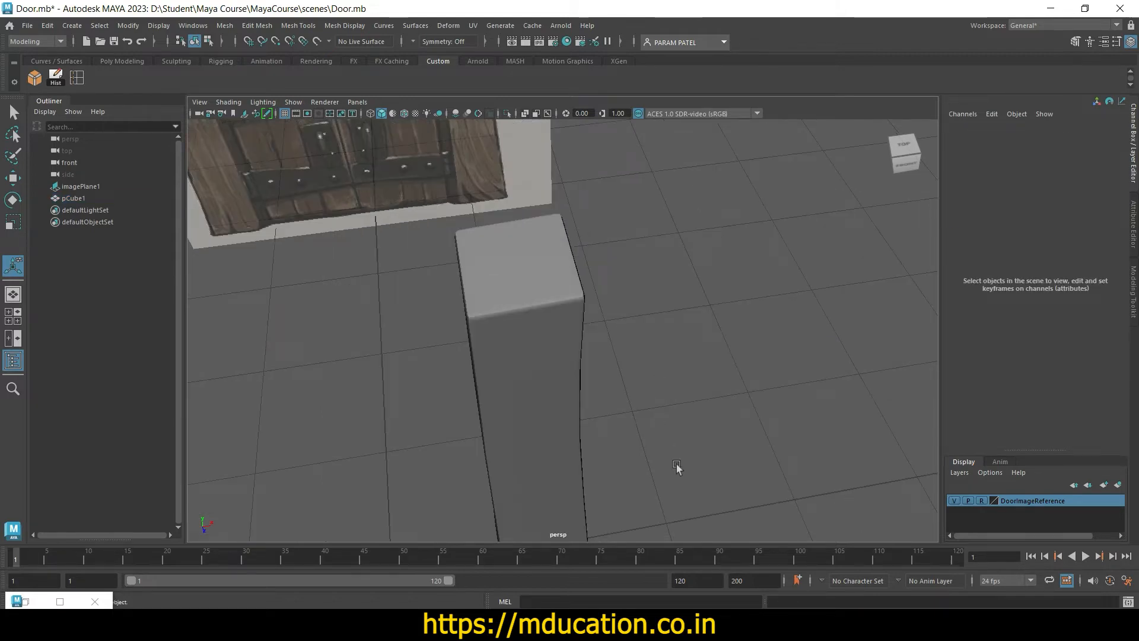
left_click_drag(676, 464, 627, 407, "alt")
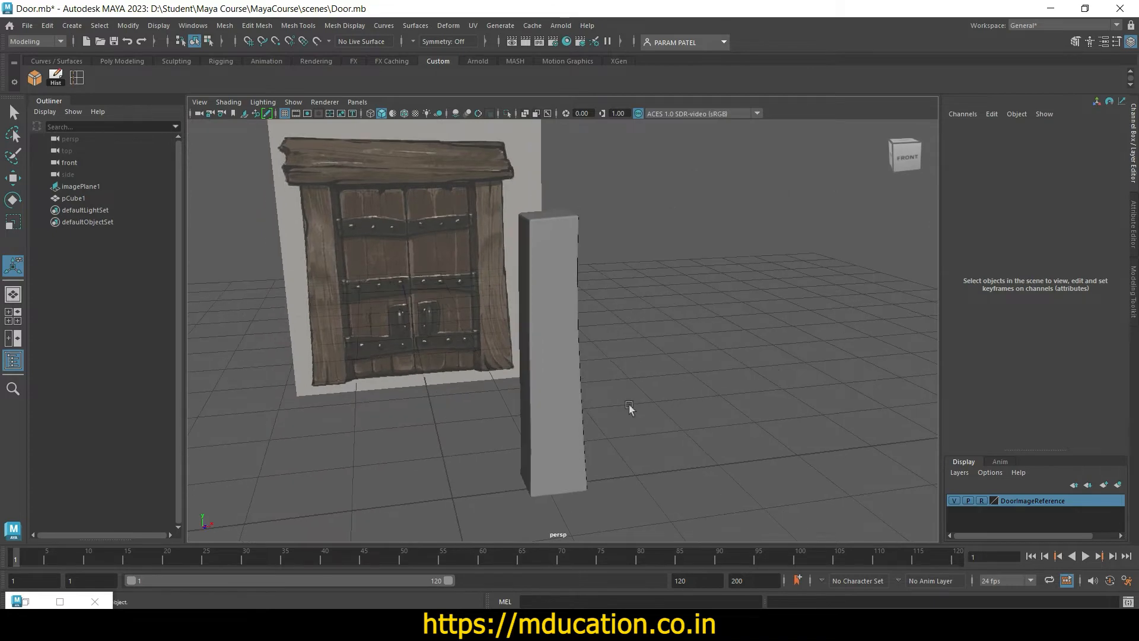
left_click(584, 442)
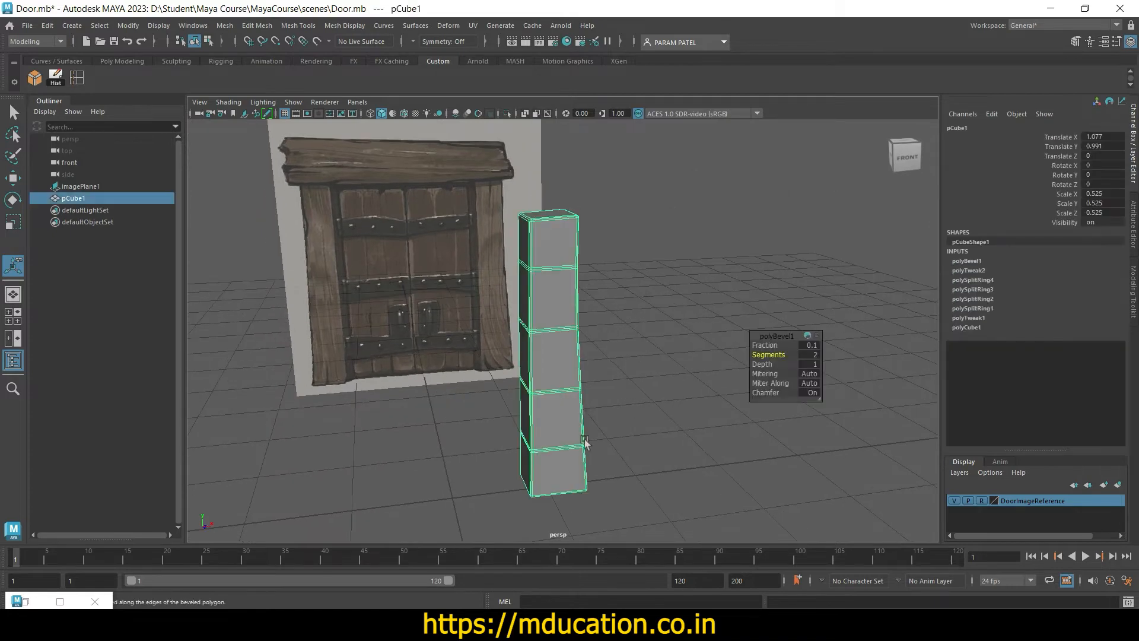
left_click(654, 445)
mouse_move(696, 452)
left_mouse_down("alt")
mouse_move(653, 475)
mouse_move(572, 453)
mouse_move(440, 445)
mouse_move(585, 461)
mouse_move(676, 437)
mouse_move(689, 445)
left_mouse_up("alt")
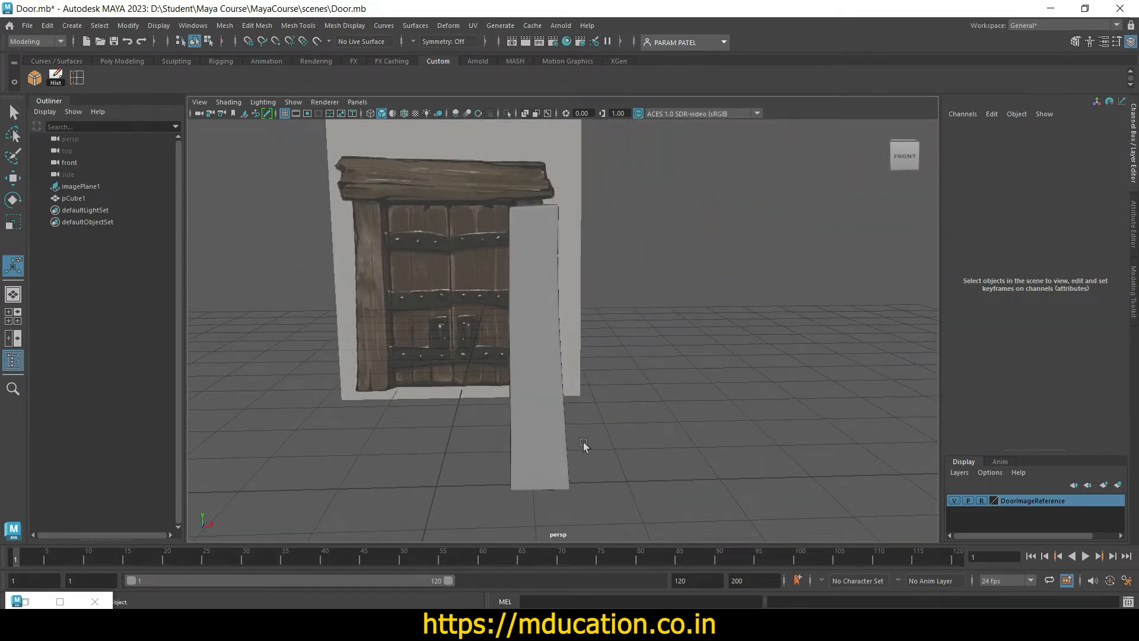
Step: Switch to the front view and turn on X-ray shading so the reference shows through the post
key("space")
key("space")
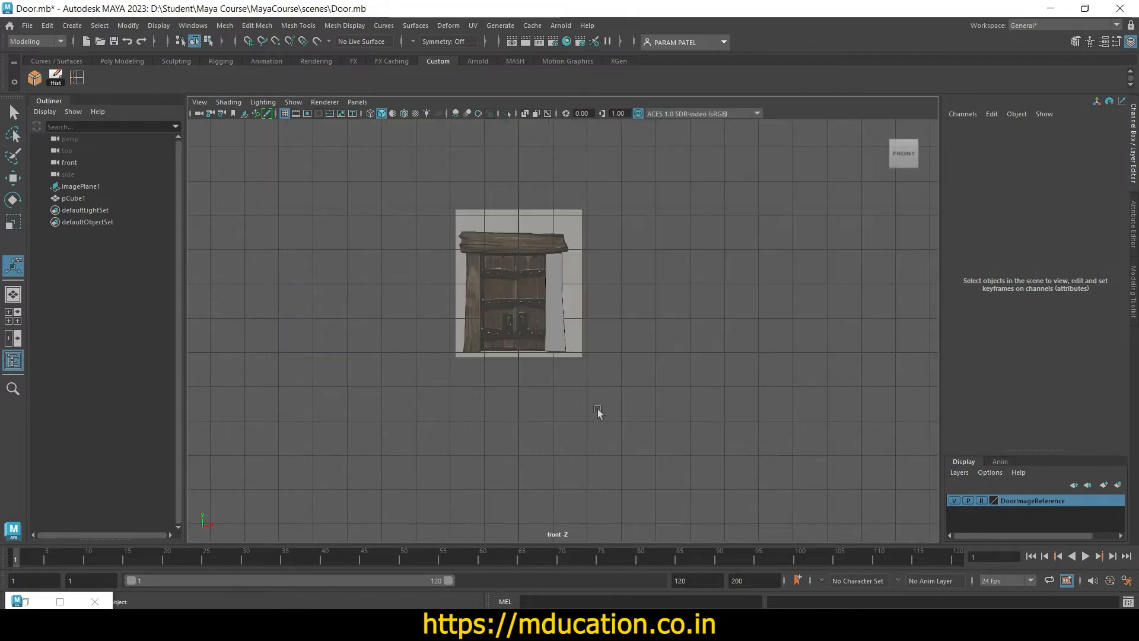
scroll(599, 406, "up", 5)
middle_click_drag(600, 404, 674, 469, "alt")
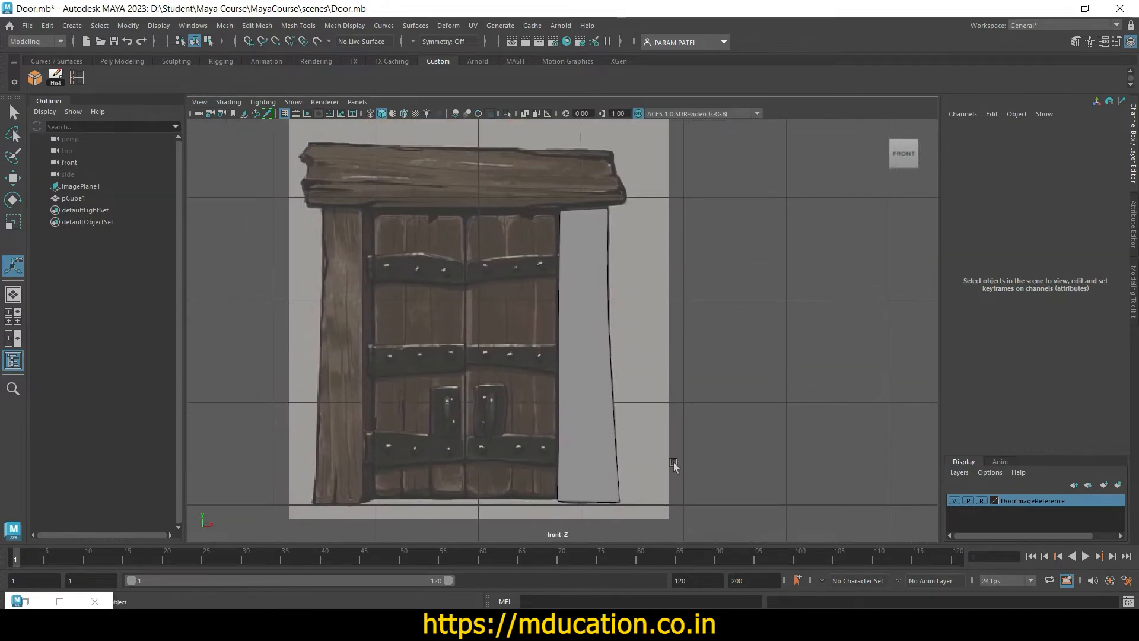
scroll(674, 461, "up", 1)
left_click(583, 410)
key("ctrl+b")
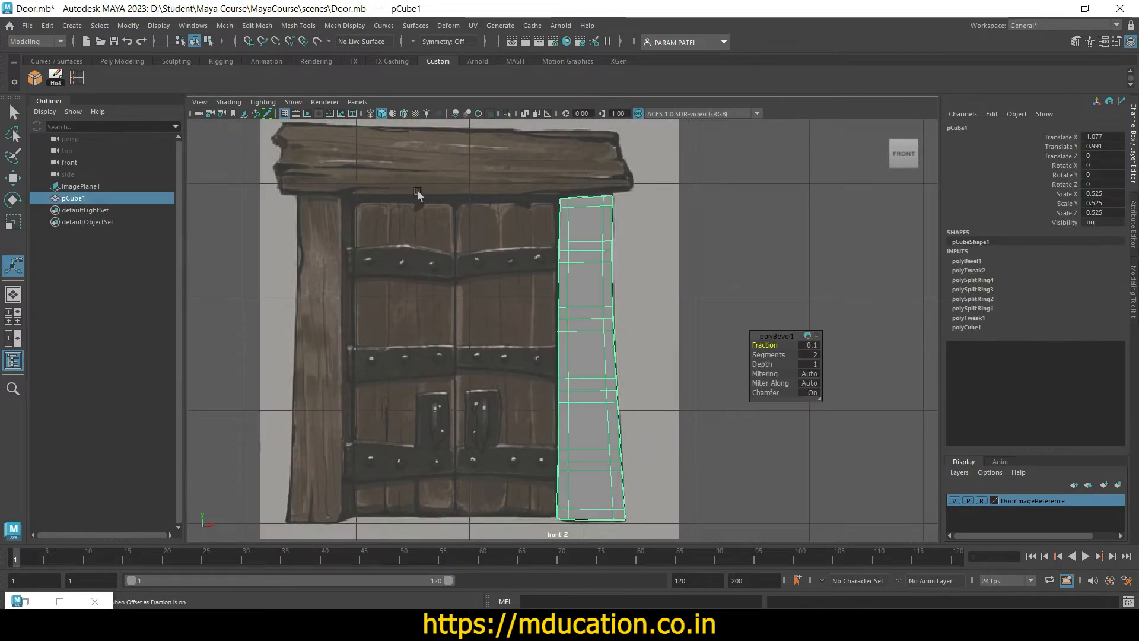
left_click(525, 114)
left_click(661, 339)
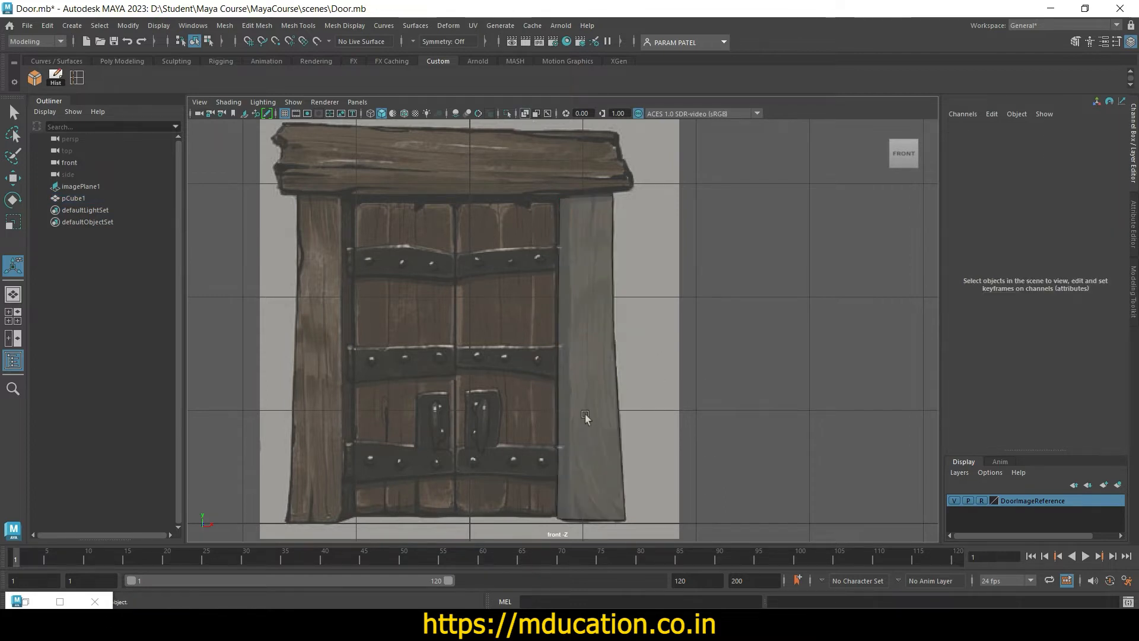
Step: Duplicate the right post and move the copy along X to about -1.2, over the reference's left post
left_click(584, 411)
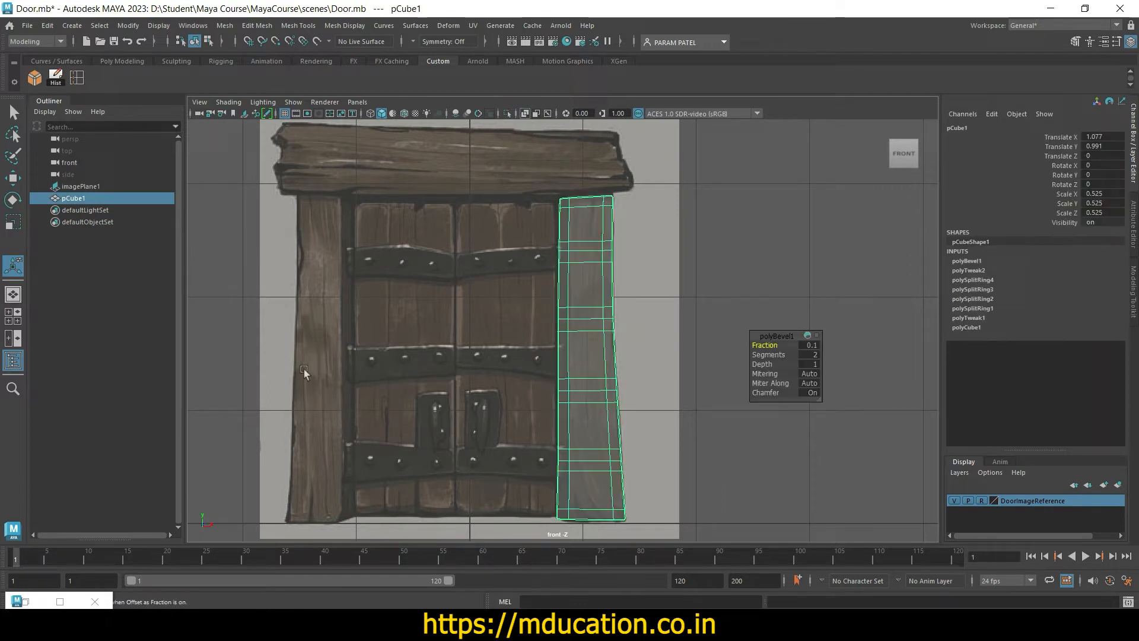
key("w")
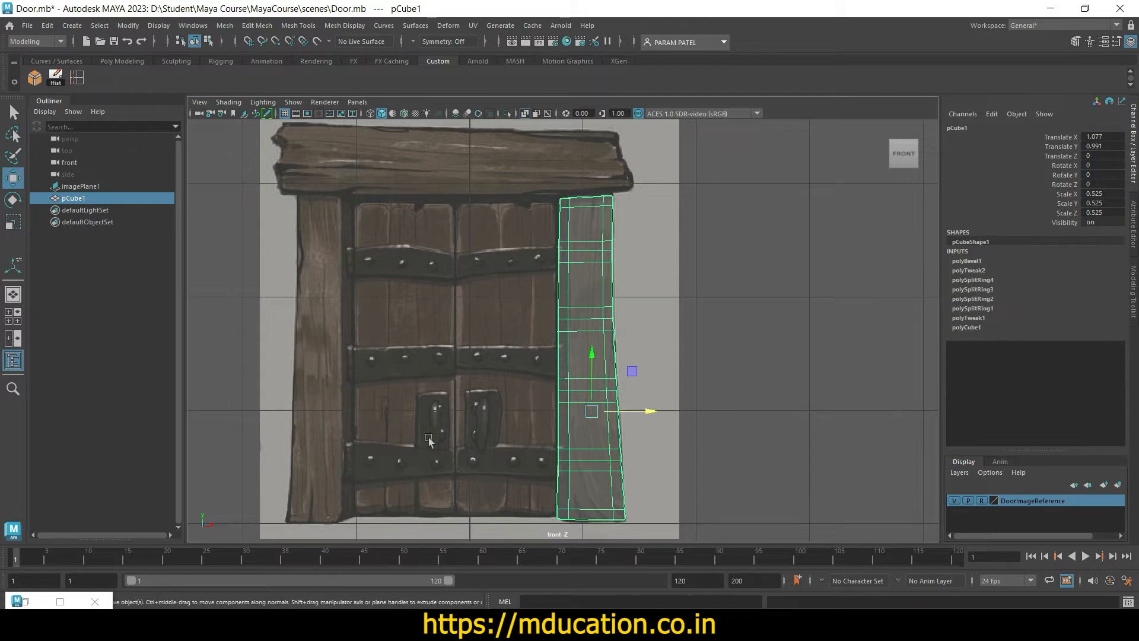
key("ctrl+d")
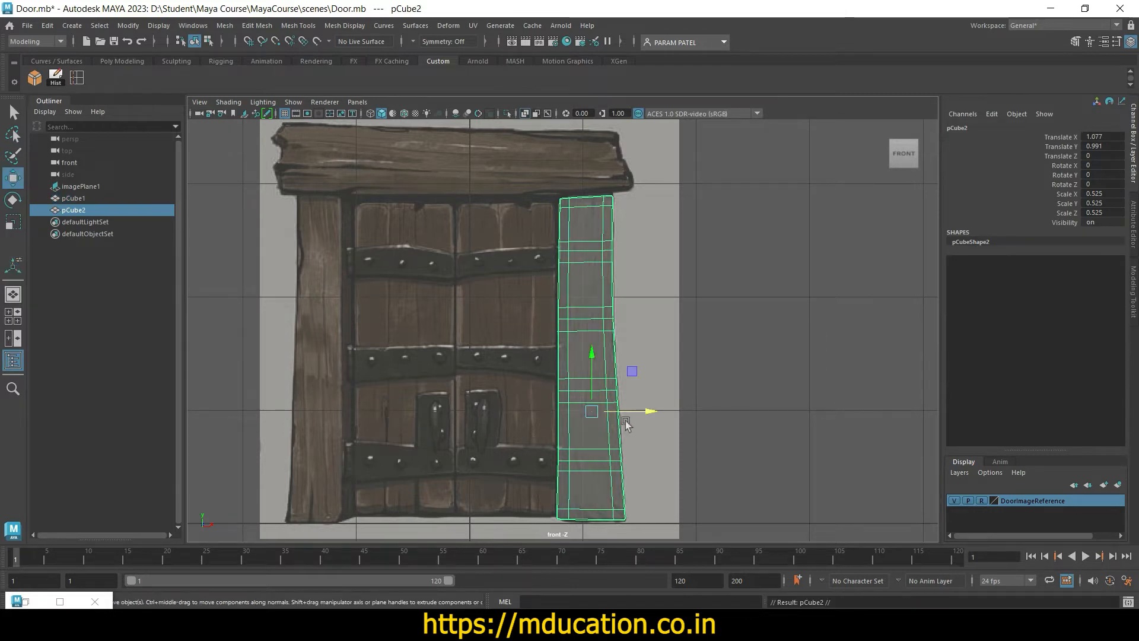
left_click_drag(653, 413, 395, 422)
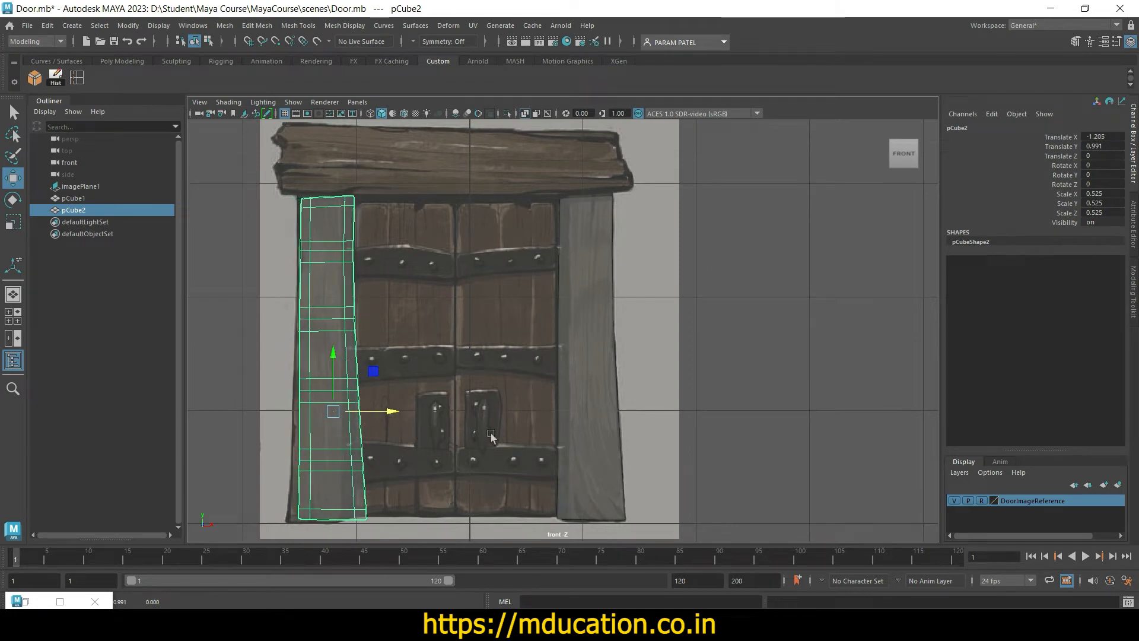
Step: Turn the duplicated post around by setting its Y rotation to -180 degrees
key("e")
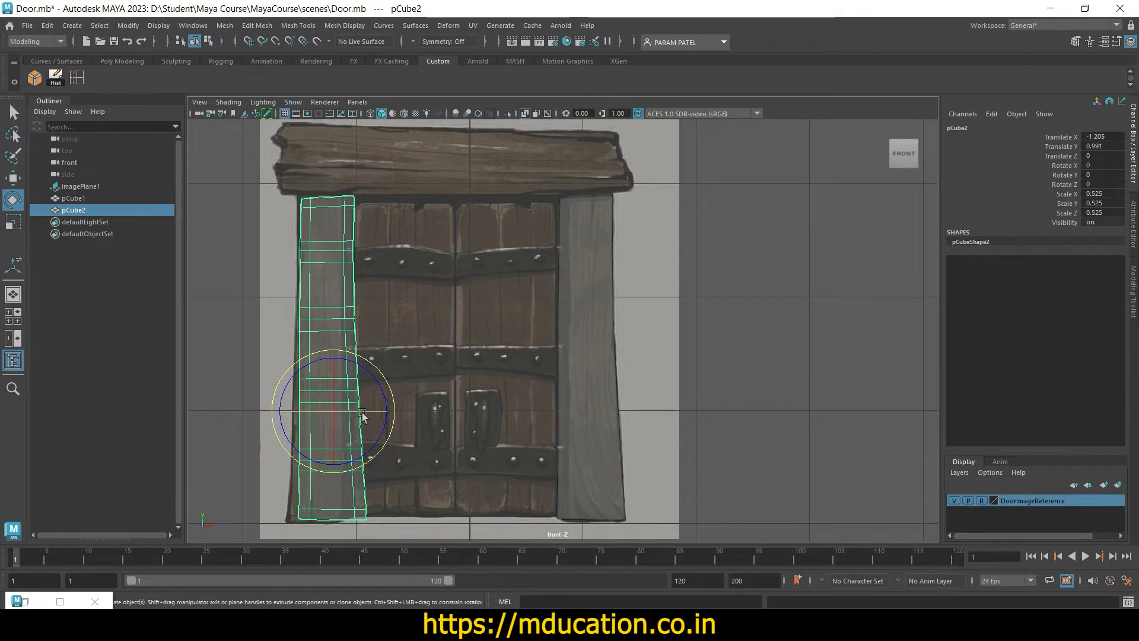
left_click_drag(363, 416, 332, 409)
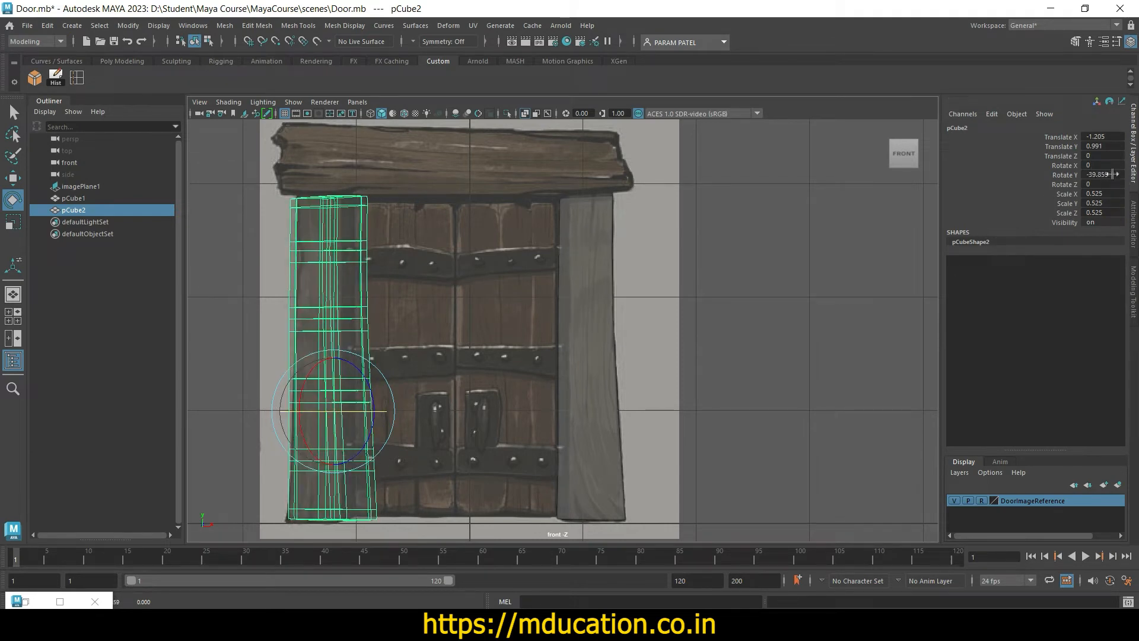
double_click(1109, 174)
key("Return")
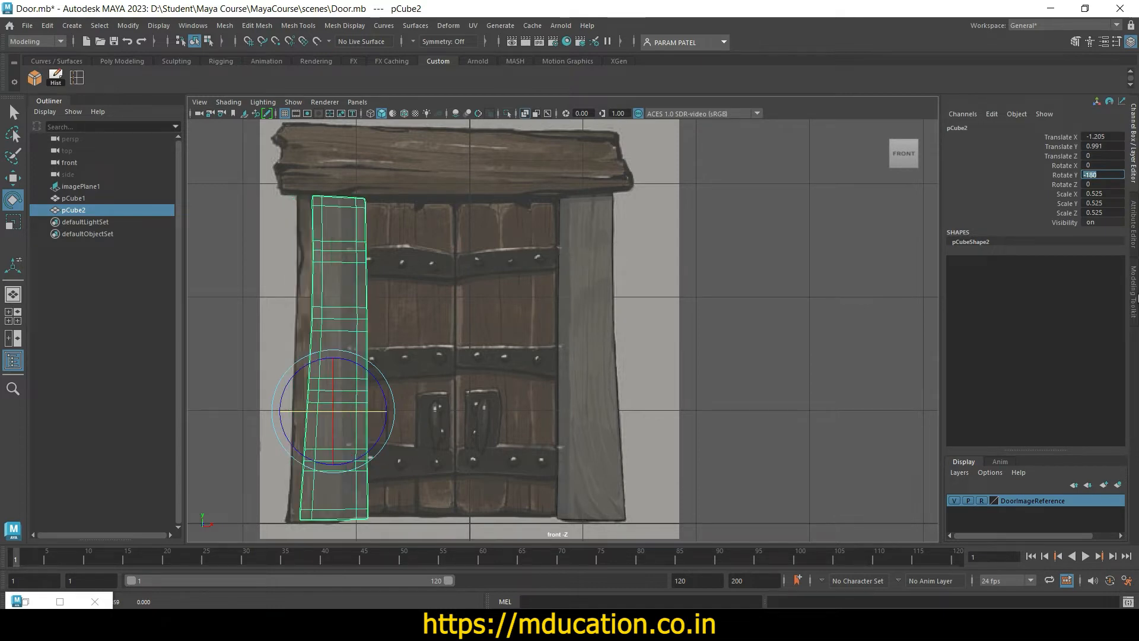
type("w")
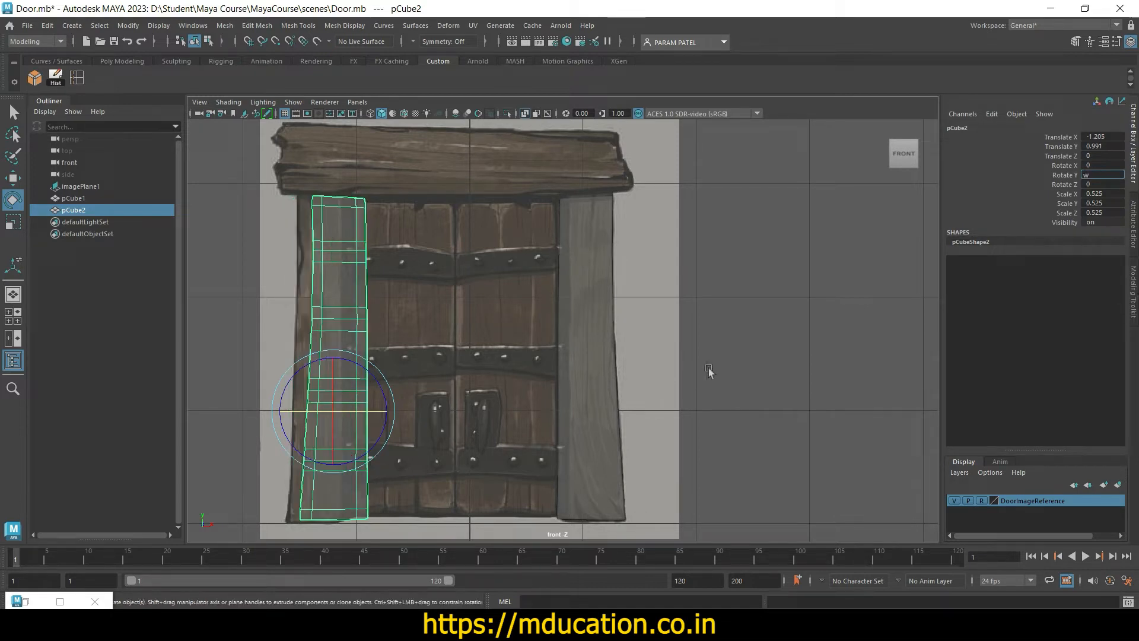
key("Escape")
Step: Move the turned post along X to about -1.36 to line up with the reference's left post, and deselect it
key("w")
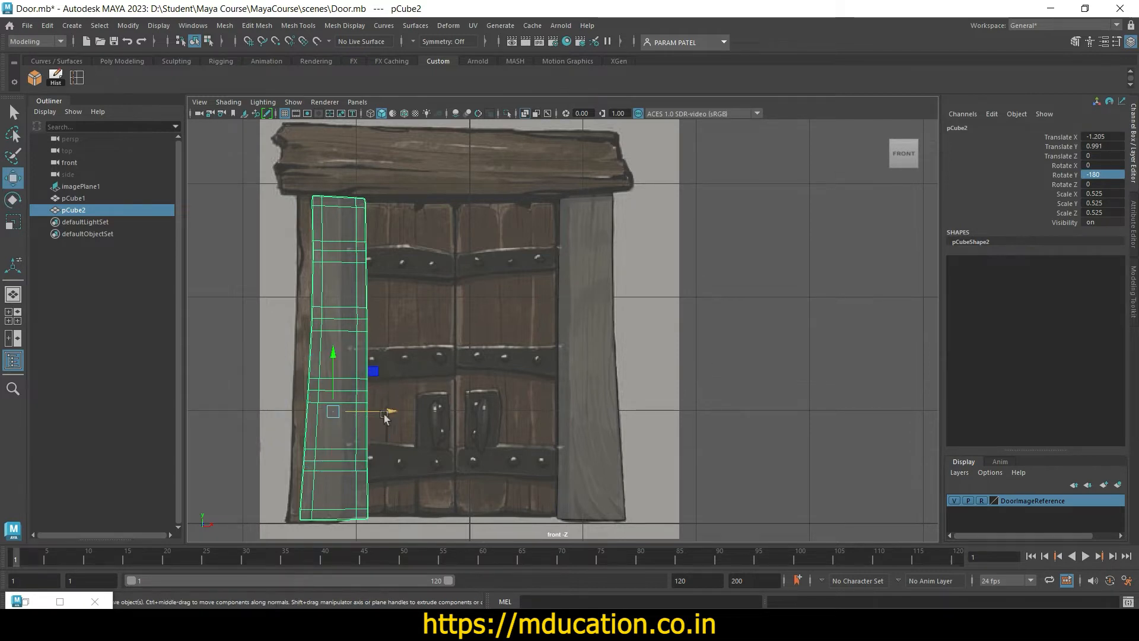
mouse_move(383, 414)
left_mouse_down()
mouse_move(357, 419)
mouse_move(366, 421)
left_mouse_up()
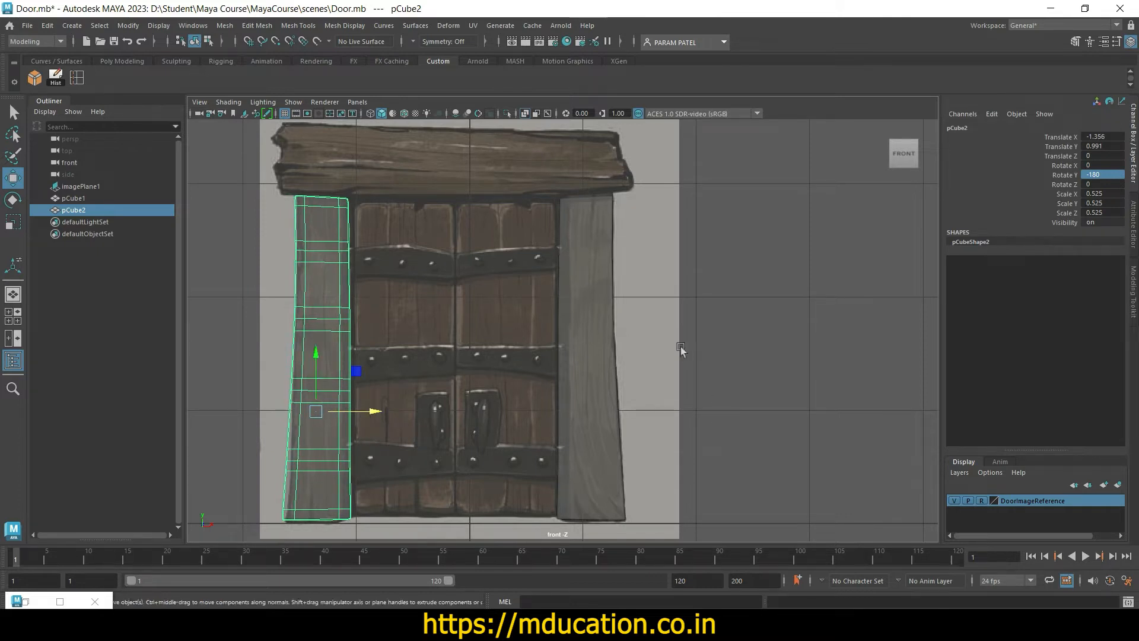
left_click(706, 362)
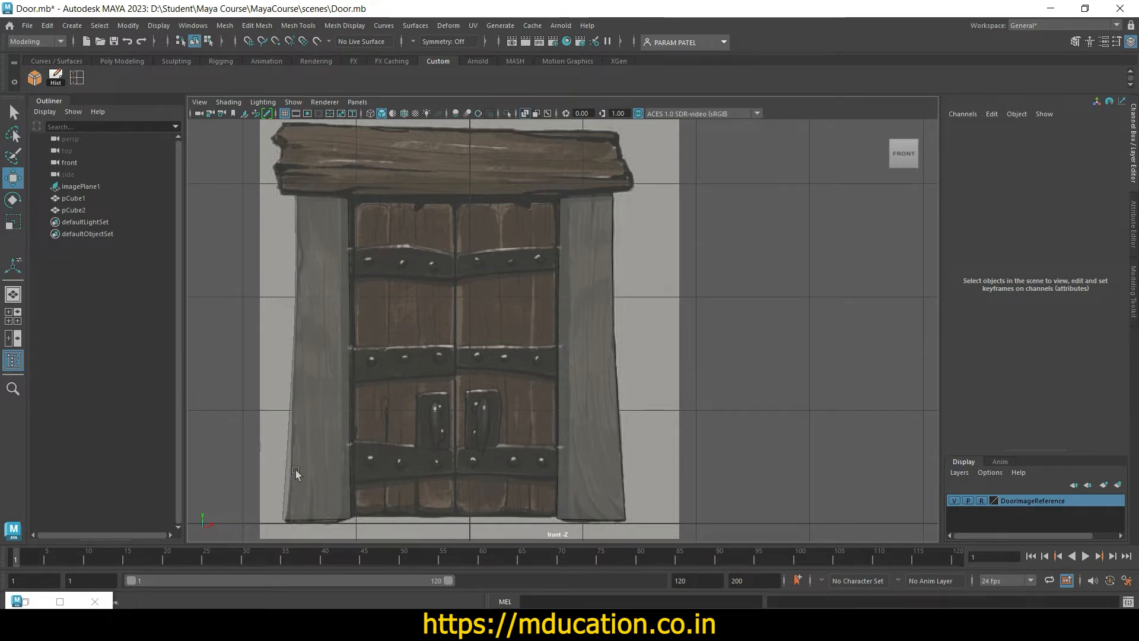
scroll(297, 454, "up", 1)
scroll(309, 445, "down", 5)
scroll(320, 435, "up", 3)
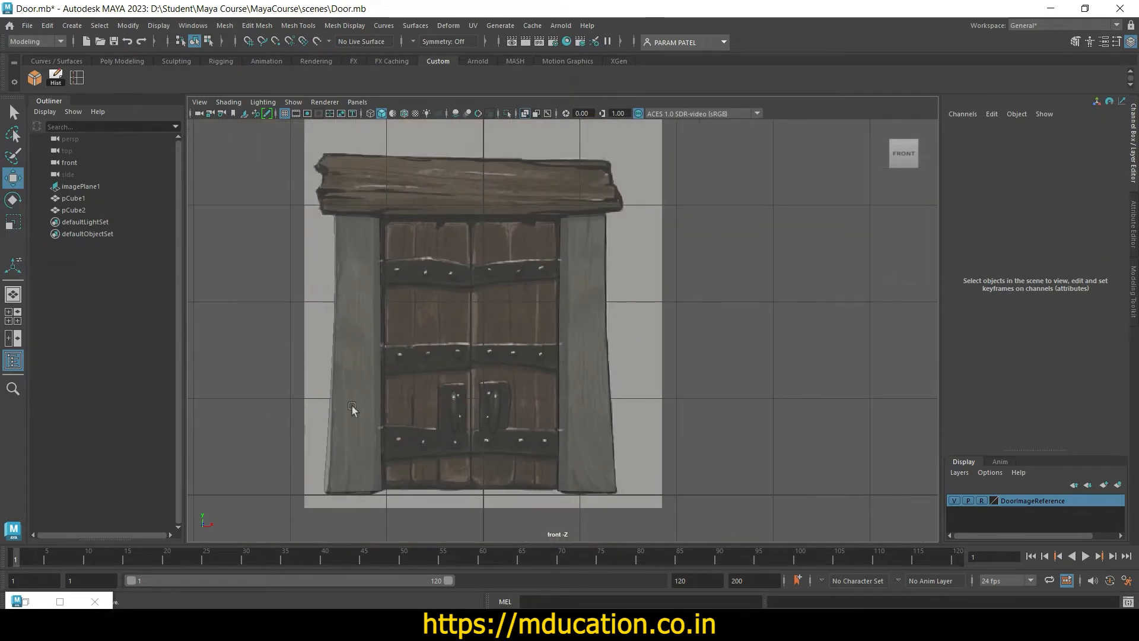
Step: Move the left post's bottom outer corner vertices slightly inward and down to match the reference's base
left_click(351, 406)
middle_click_drag(376, 478, 347, 463, "alt")
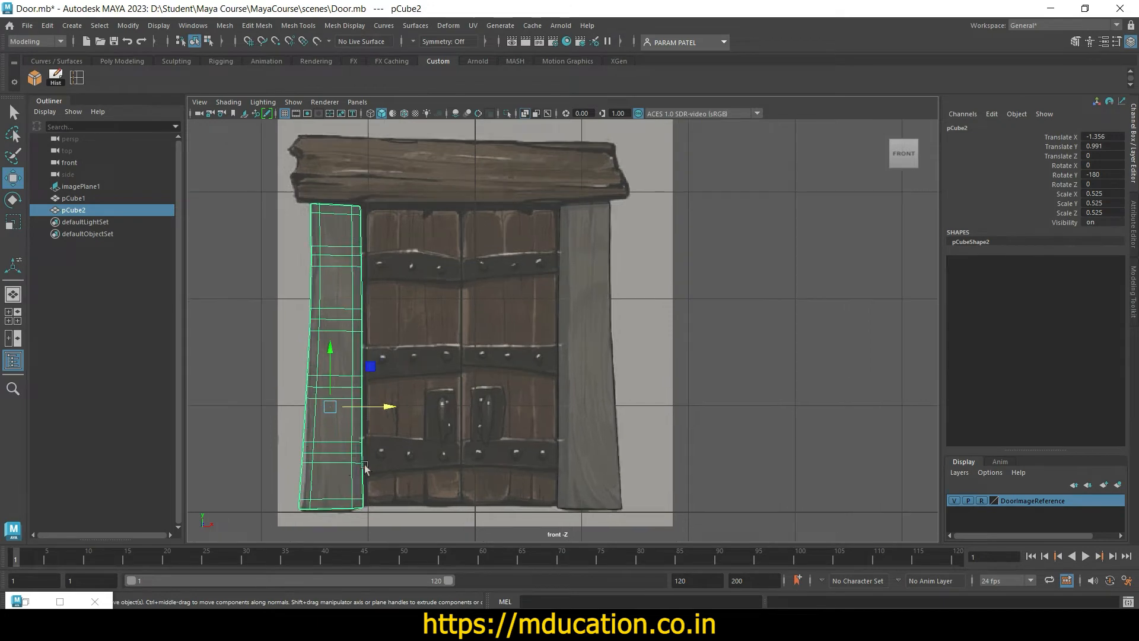
scroll(423, 356, "up", 1)
scroll(423, 356, "up", 4)
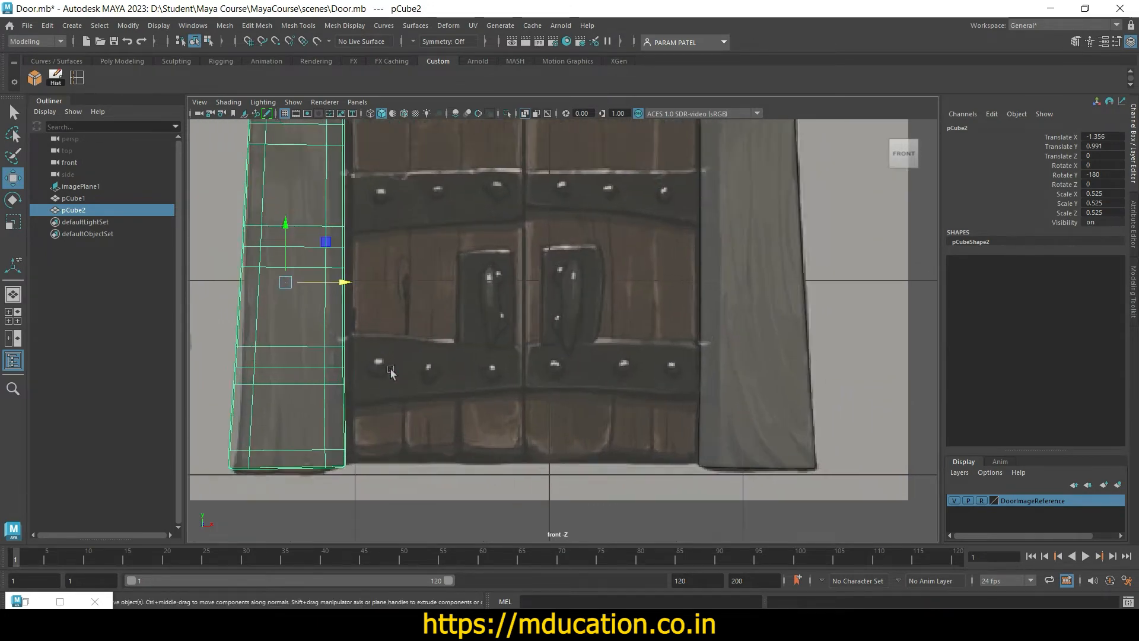
scroll(437, 425, "up", 1)
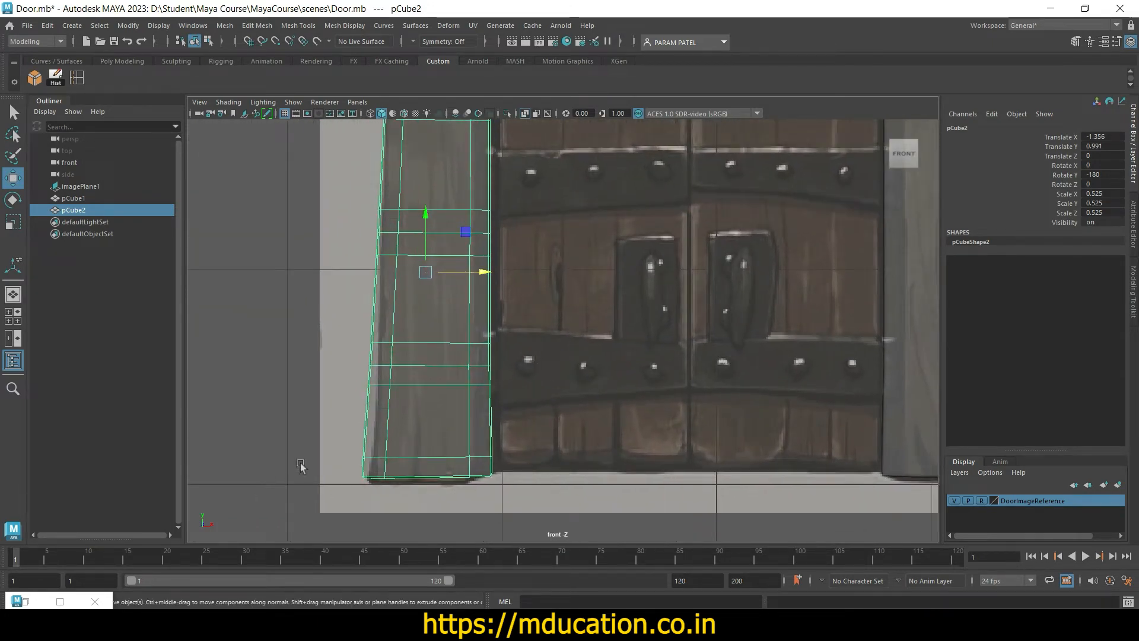
right_click_drag(403, 272, 343, 272)
left_click_drag(332, 446, 416, 517)
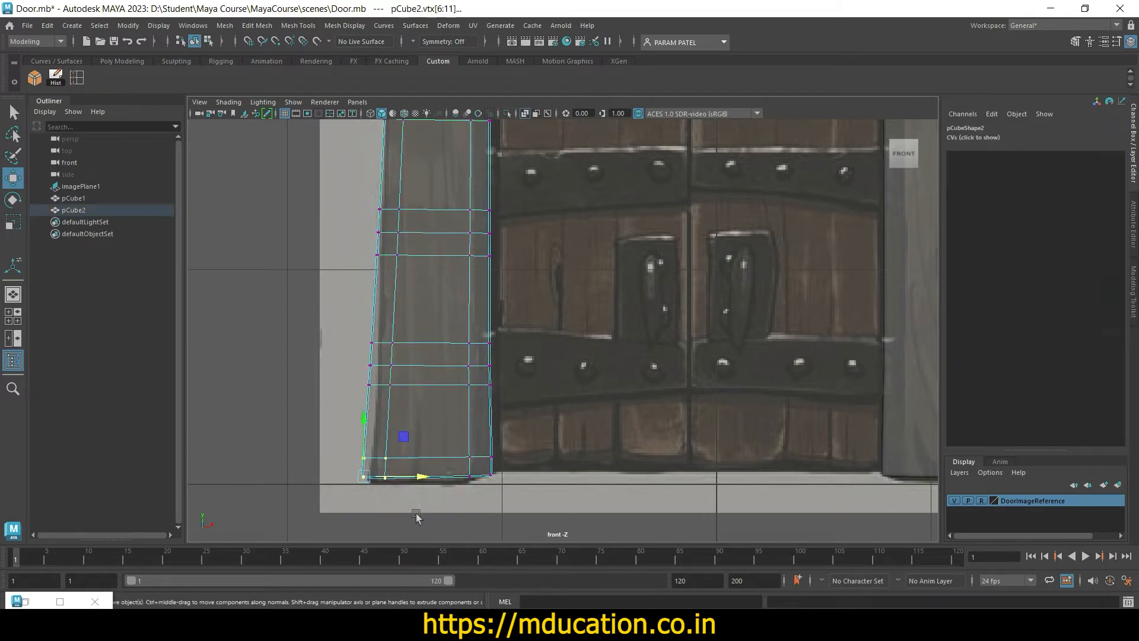
left_click_drag(394, 479, 379, 485)
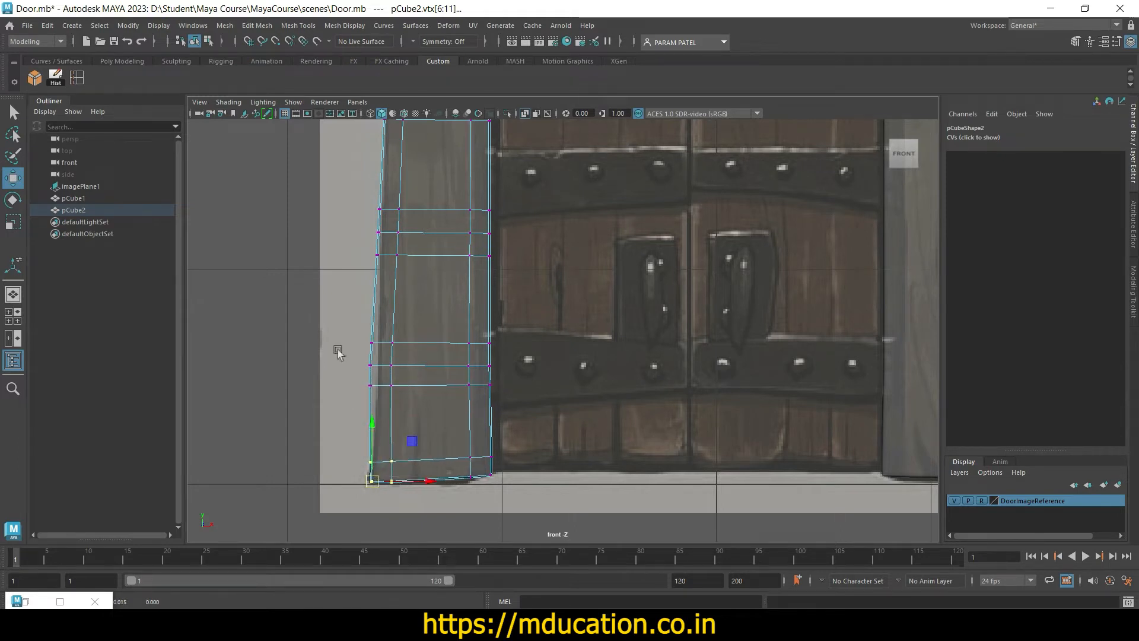
Step: Shift the outer-edge vertices in the lower half of the left post inward to follow the reference outline
left_click_drag(330, 300, 445, 370)
left_click_drag(356, 454, 415, 507)
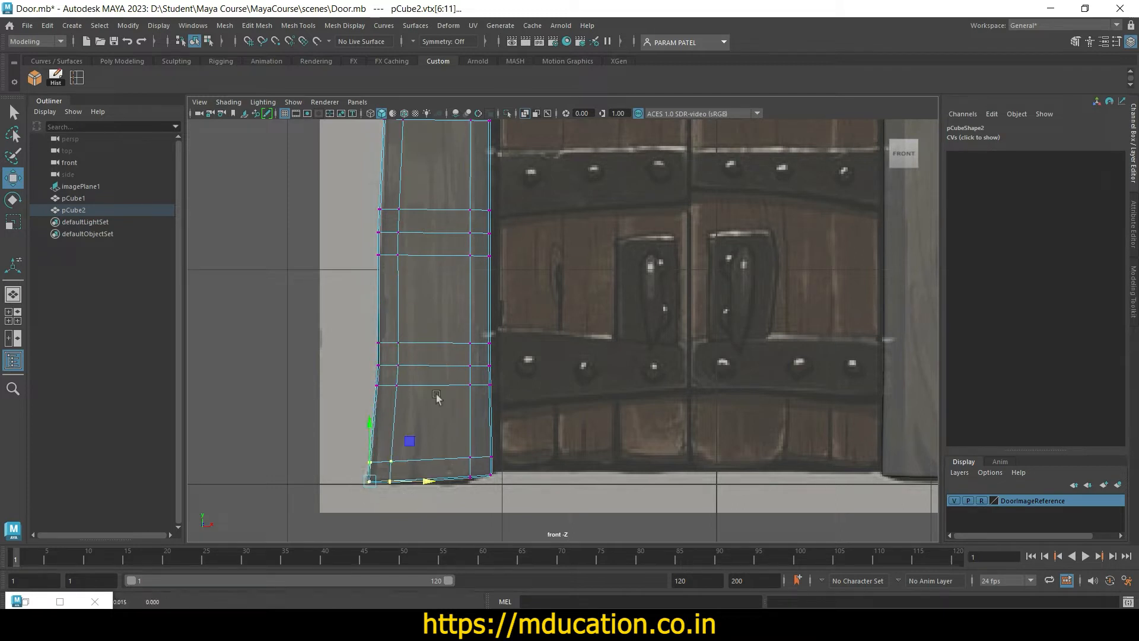
left_click_drag(355, 185, 426, 271)
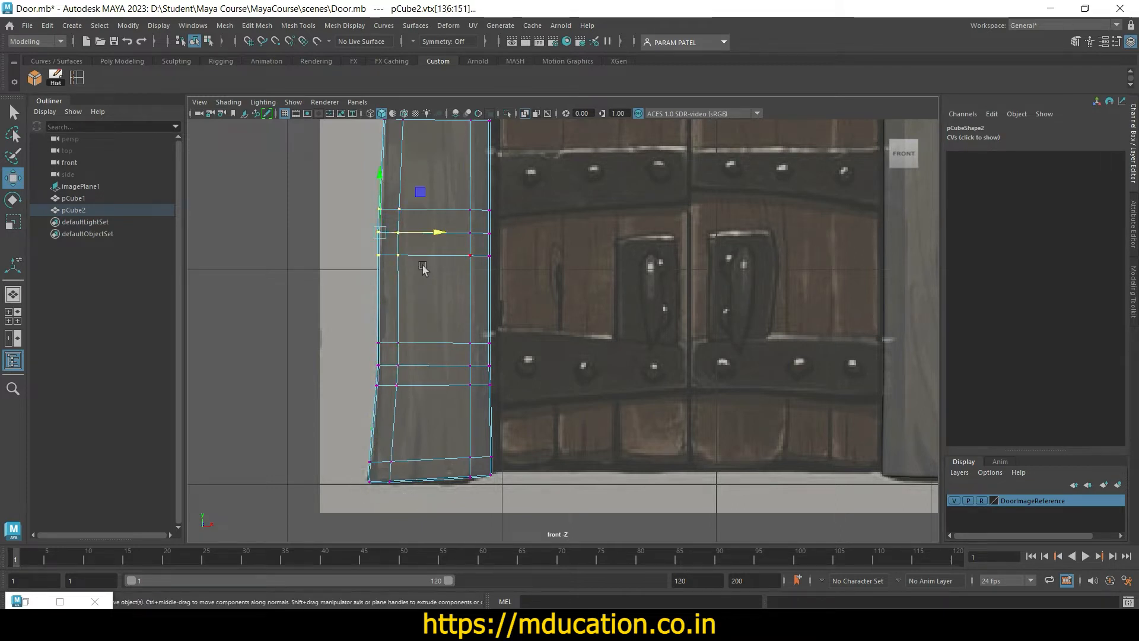
left_click_drag(442, 233, 446, 233)
middle_click_drag(460, 282, 511, 285, "alt")
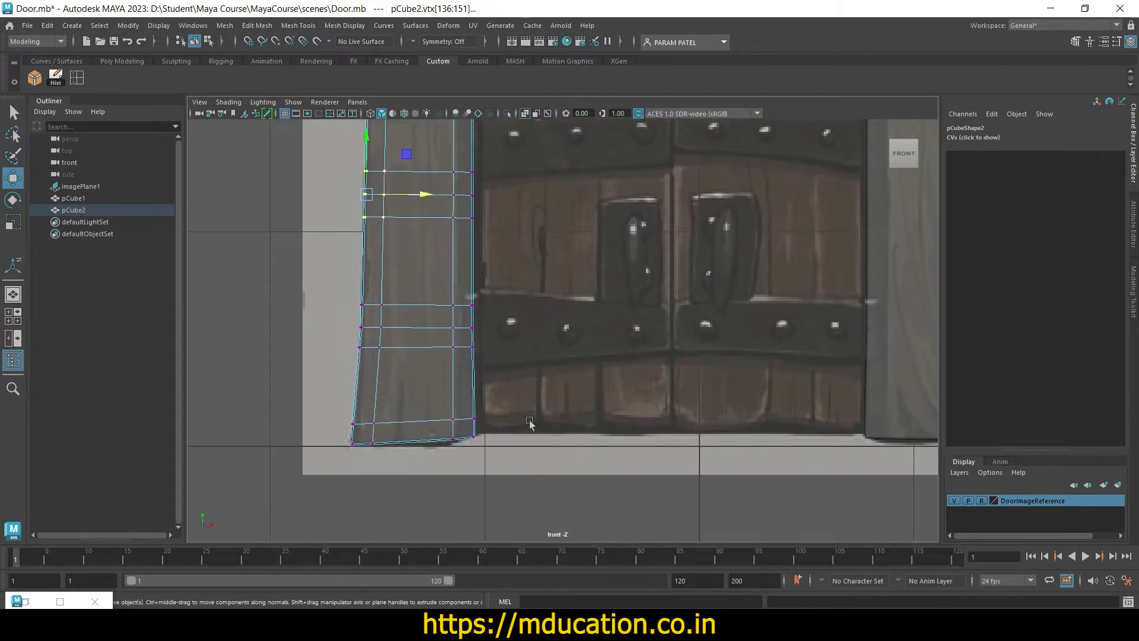
Step: Save the scene, return the left post to object mode and deselect it
key("ctrl+s")
scroll(528, 411, "down", 5)
key("ctrl+s")
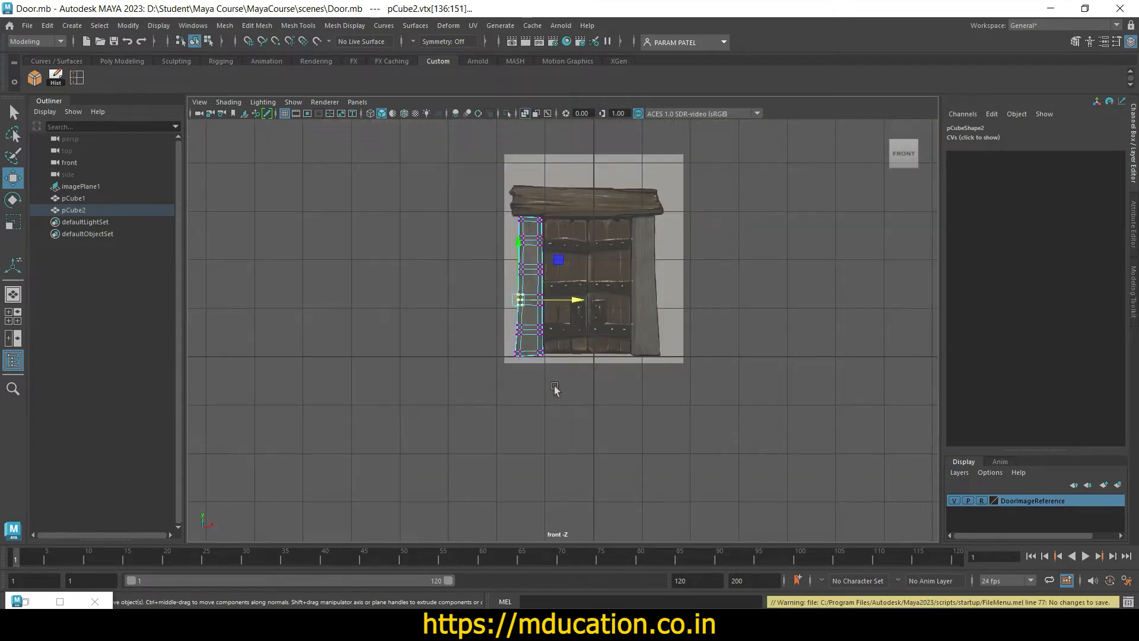
left_click(604, 423)
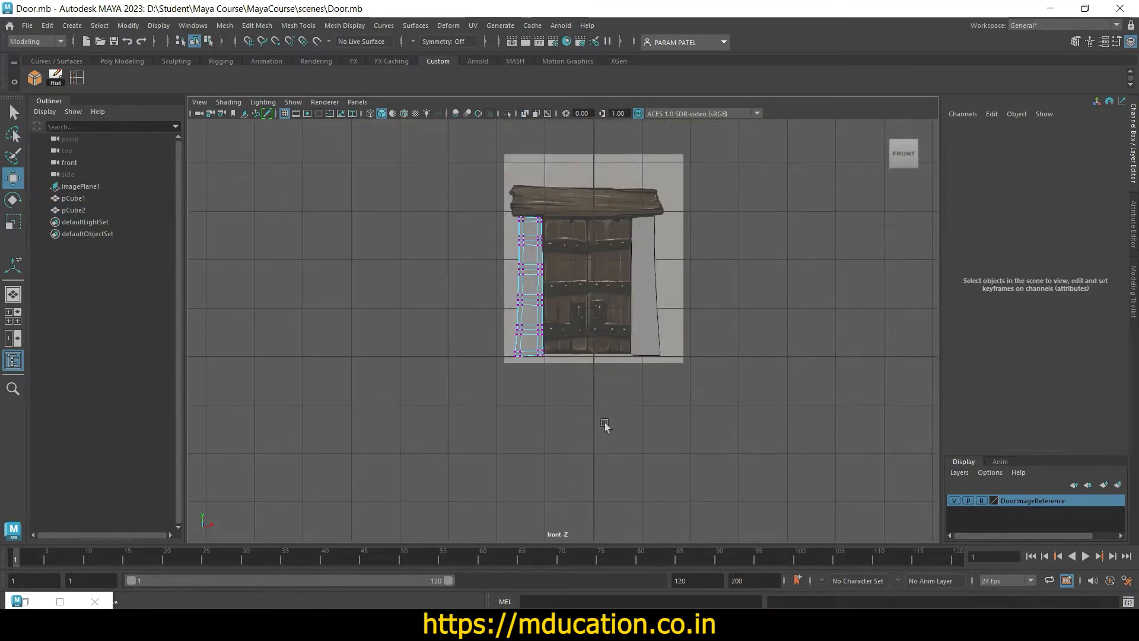
right_click_drag(530, 294, 587, 256)
left_click(606, 433)
key("ctrl+s")
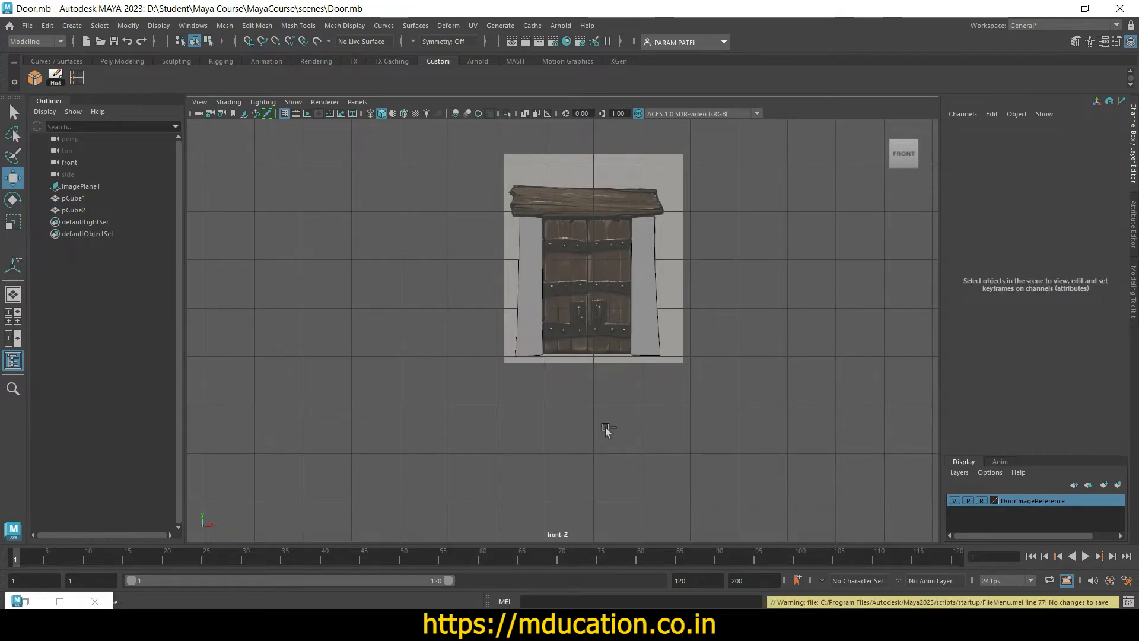
Step: Switch to the perspective view and inspect the left post with smooth mesh preview turned on and off
key("space")
key("space")
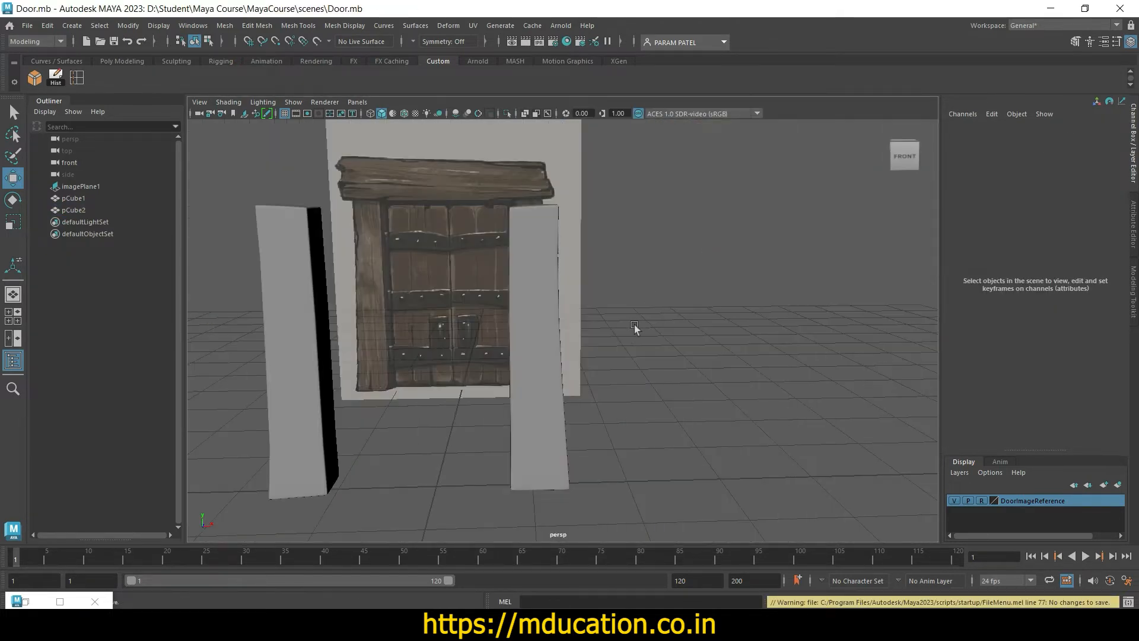
scroll(682, 346, "down", 2)
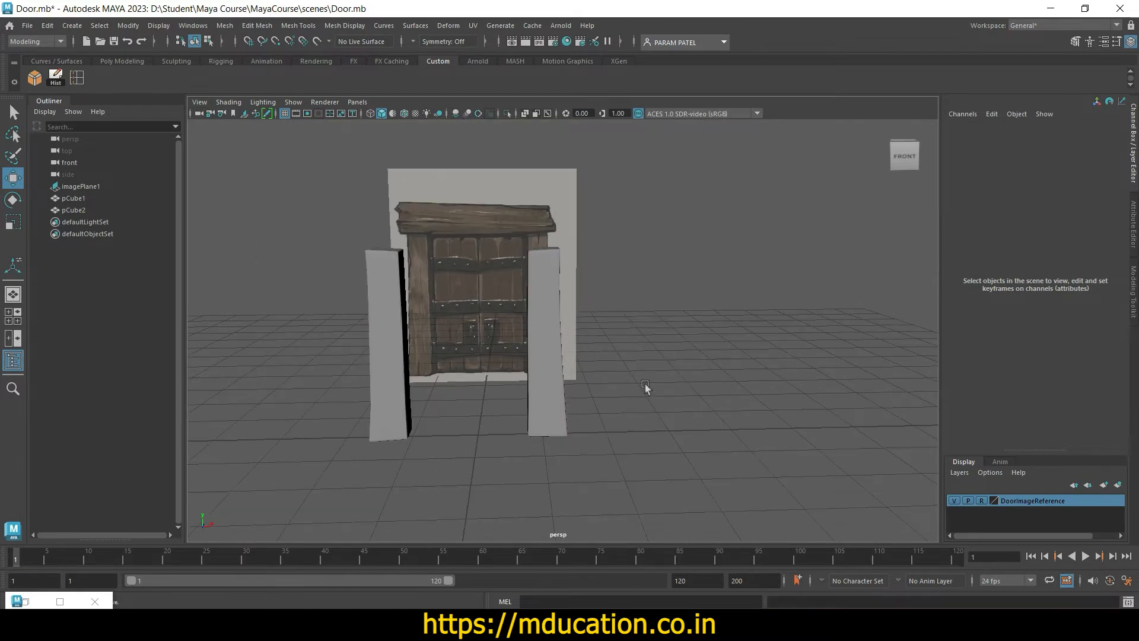
left_click_drag(645, 387, 661, 425, "alt")
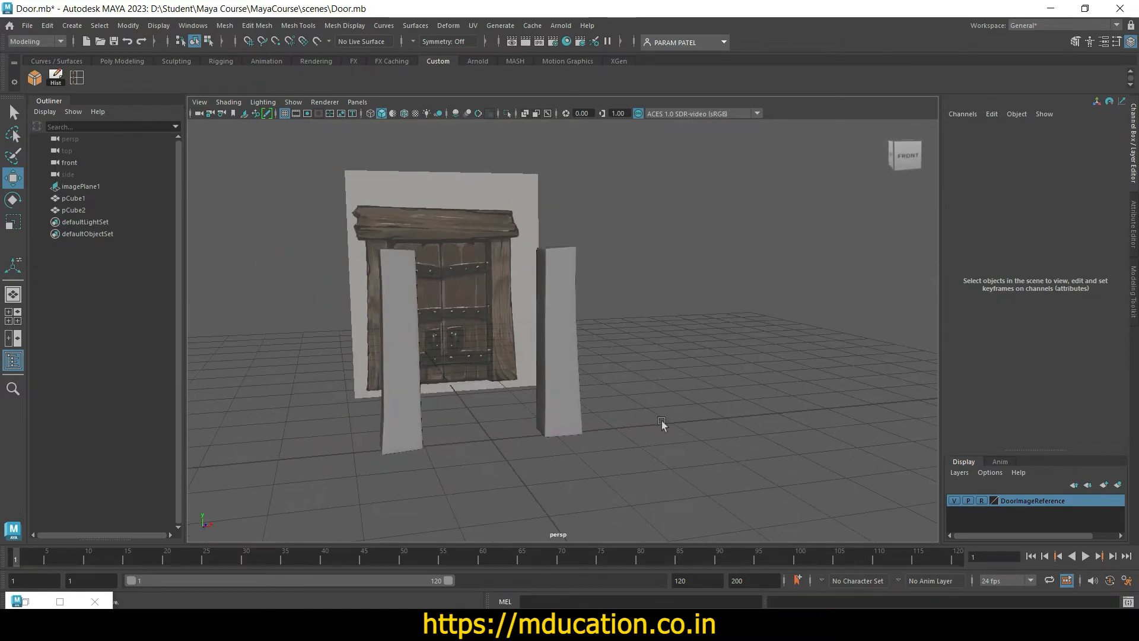
left_click(404, 379)
scroll(449, 405, "up", 3)
key("3")
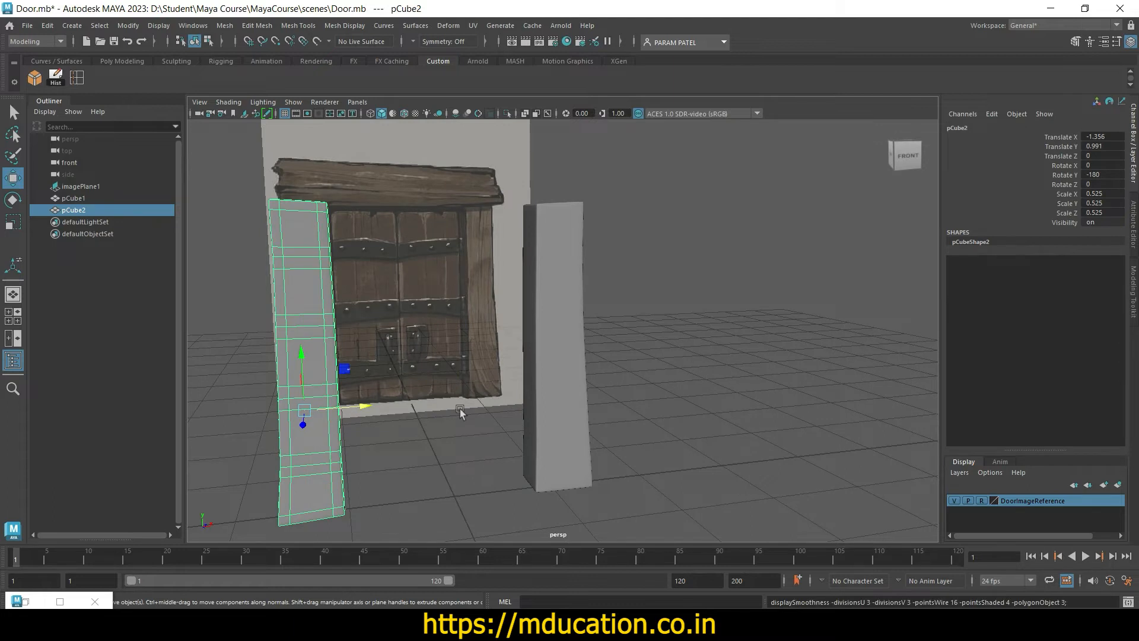
key("1")
Step: Preview smoothing on the right post, deselect everything and save the scene
left_click(567, 401)
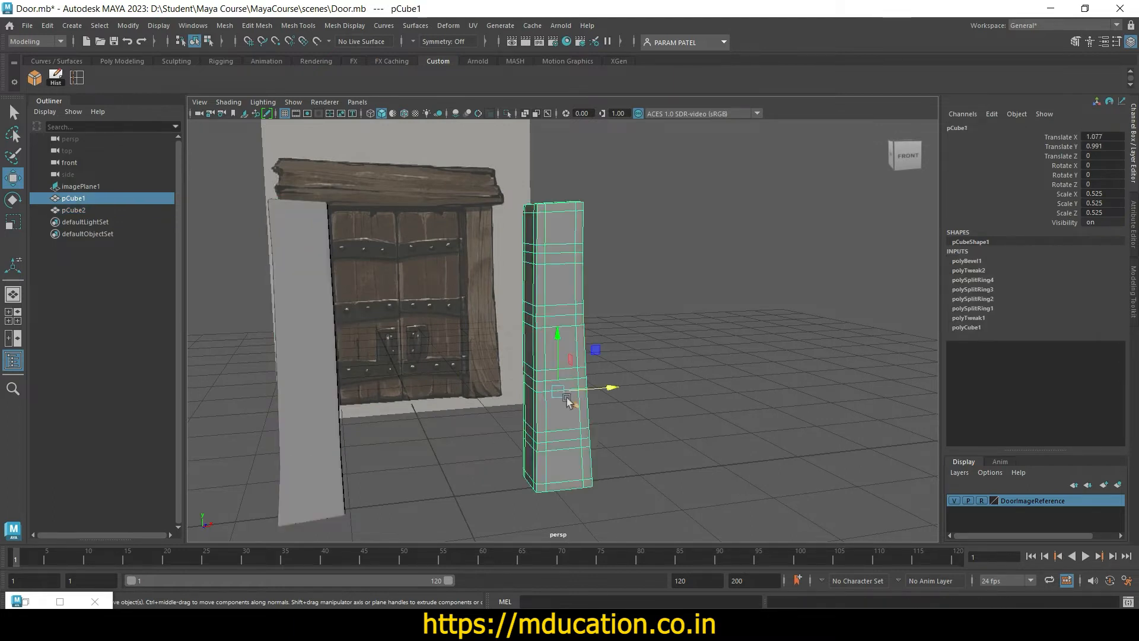
key("3")
key("1")
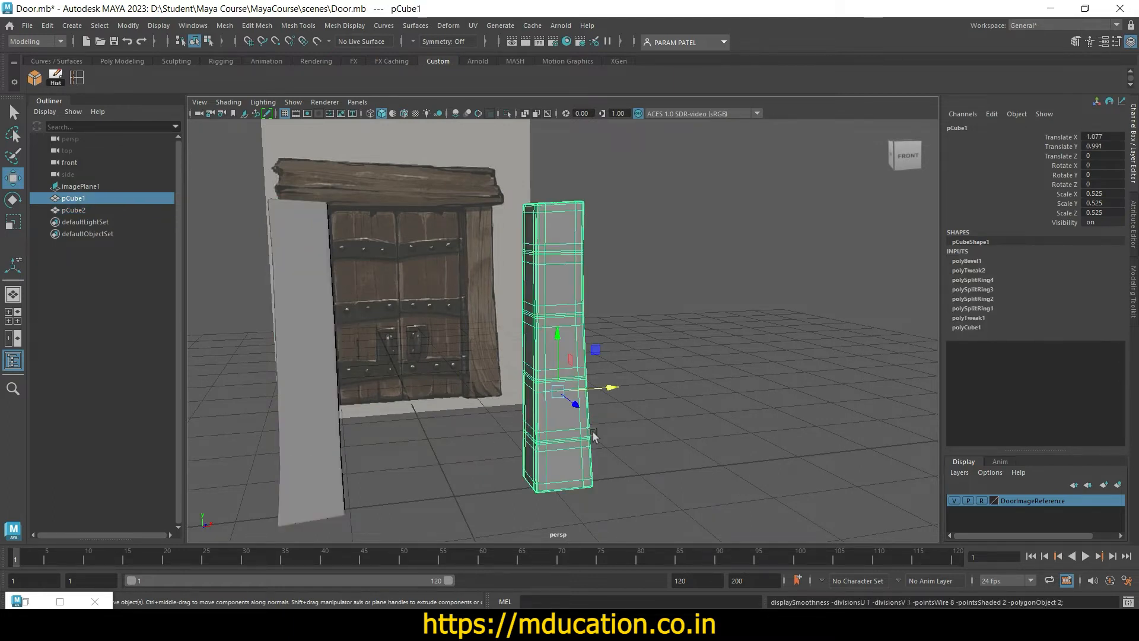
left_click(644, 421)
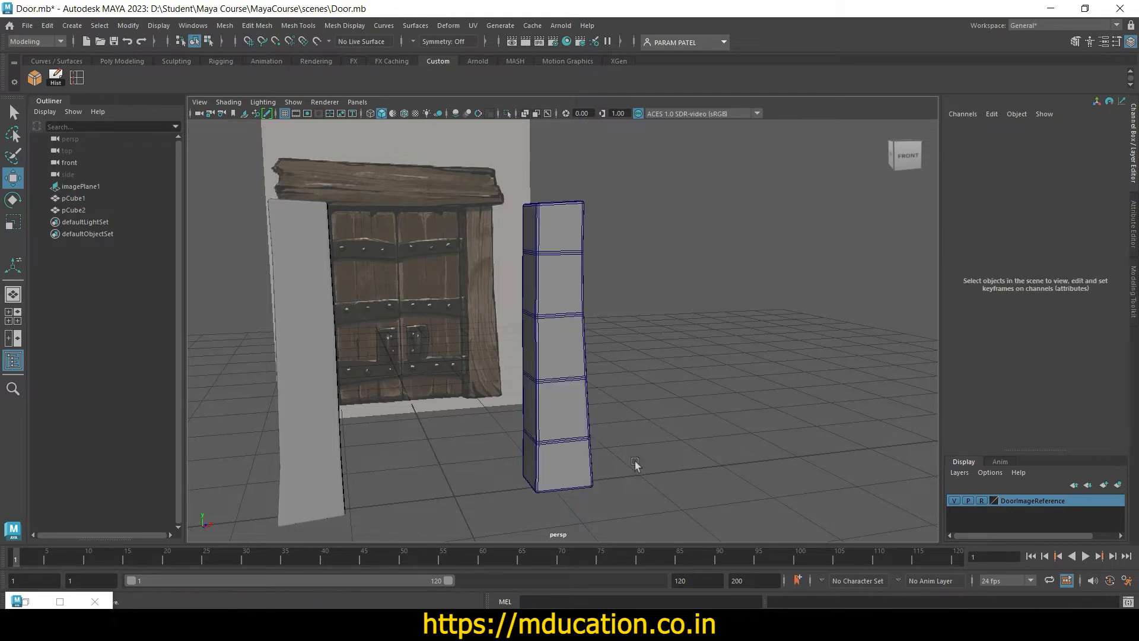
left_click(324, 412)
left_click(575, 402)
left_click(669, 390)
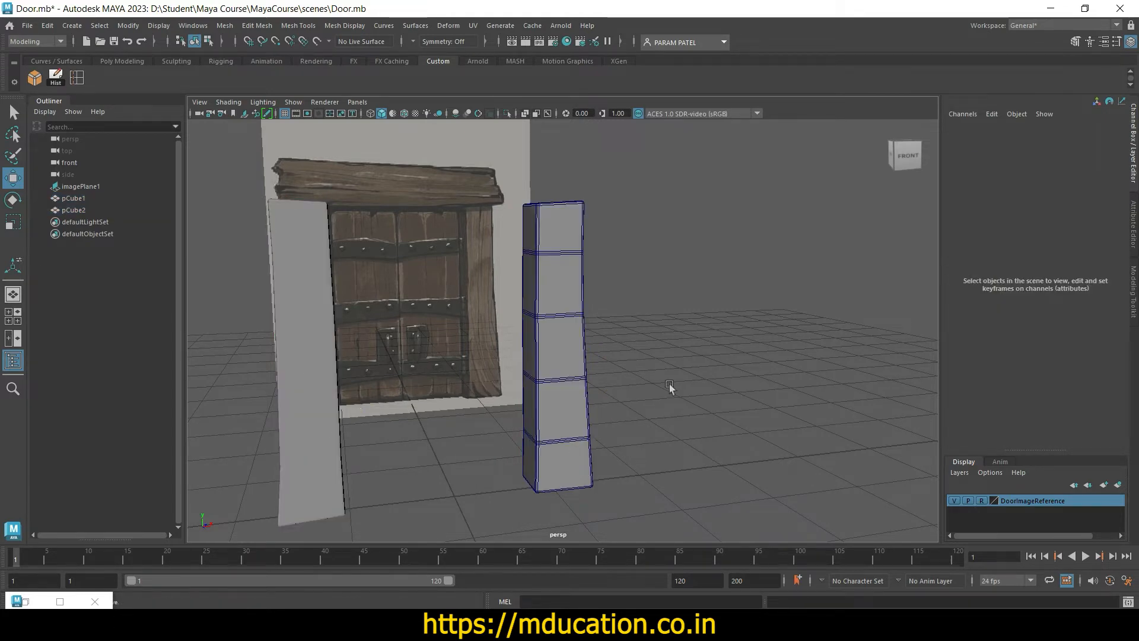
key("ctrl+s")
key("ctrl+s")
Step: Return to the front view and create a polygon cube for the door's top beam
key("space")
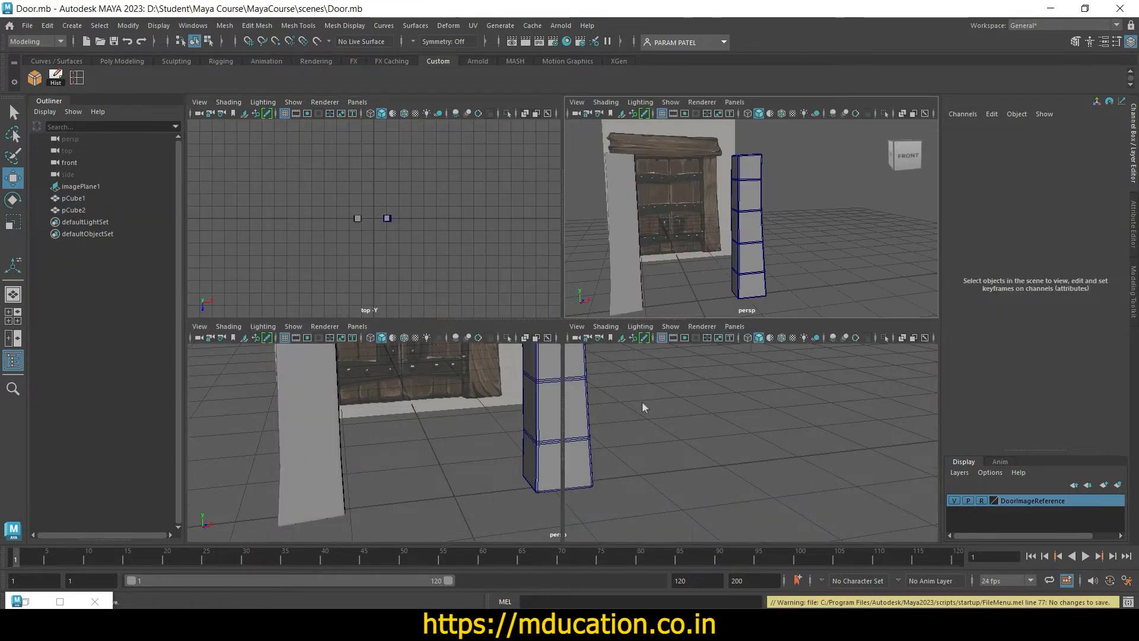
key("space")
scroll(657, 335, "up", 3)
scroll(718, 368, "up", 4)
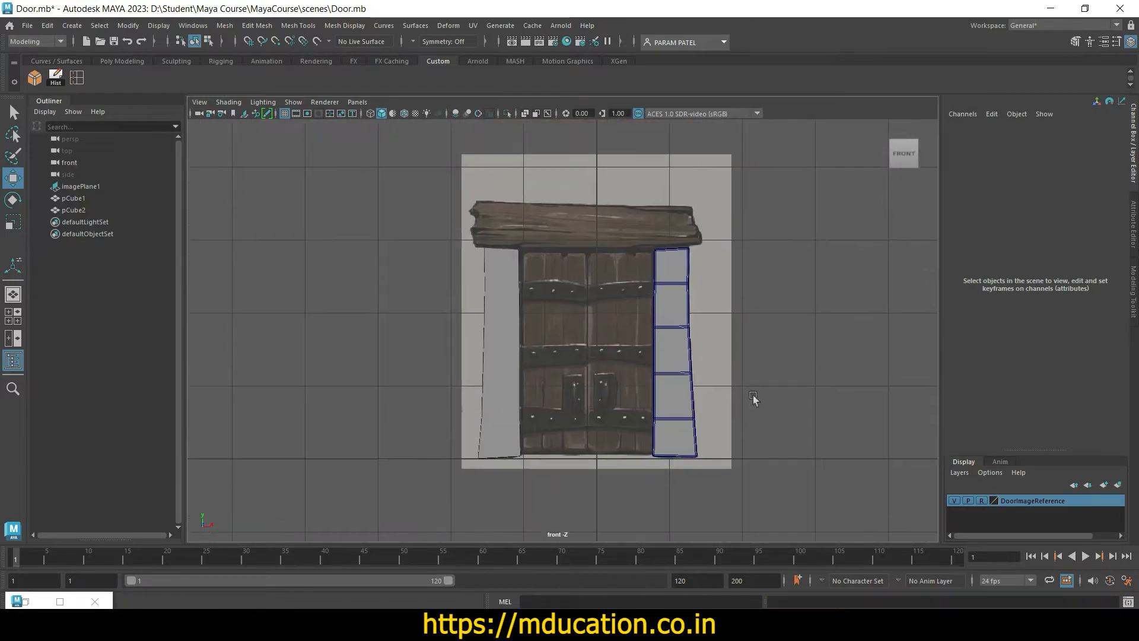
middle_click_drag(718, 368, 703, 342, "alt")
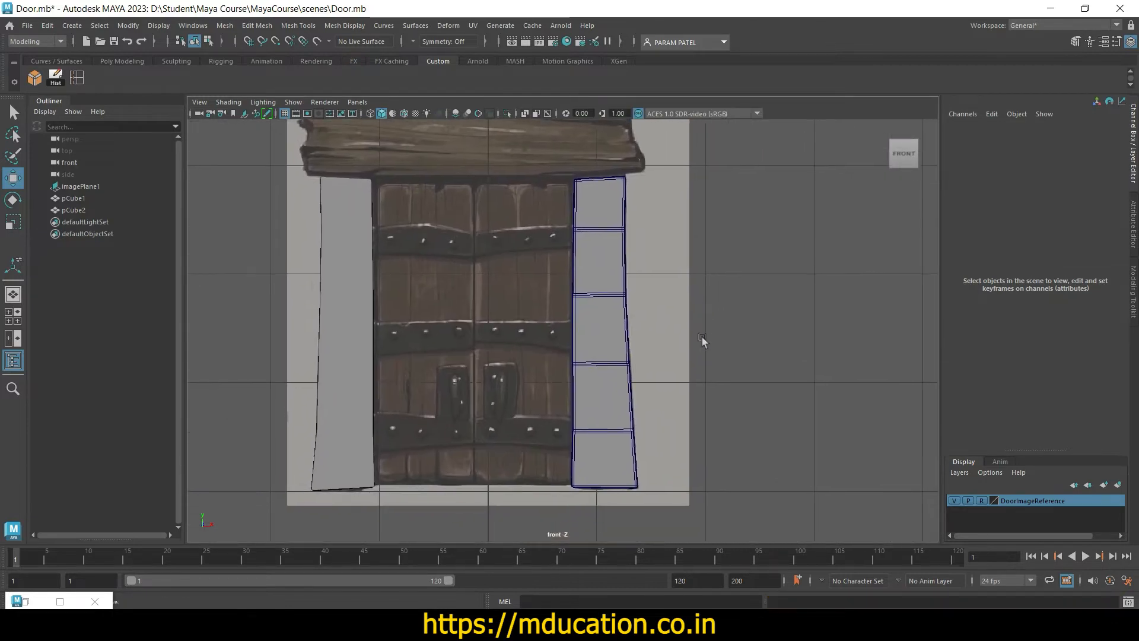
middle_click_drag(662, 304, 673, 364, "alt")
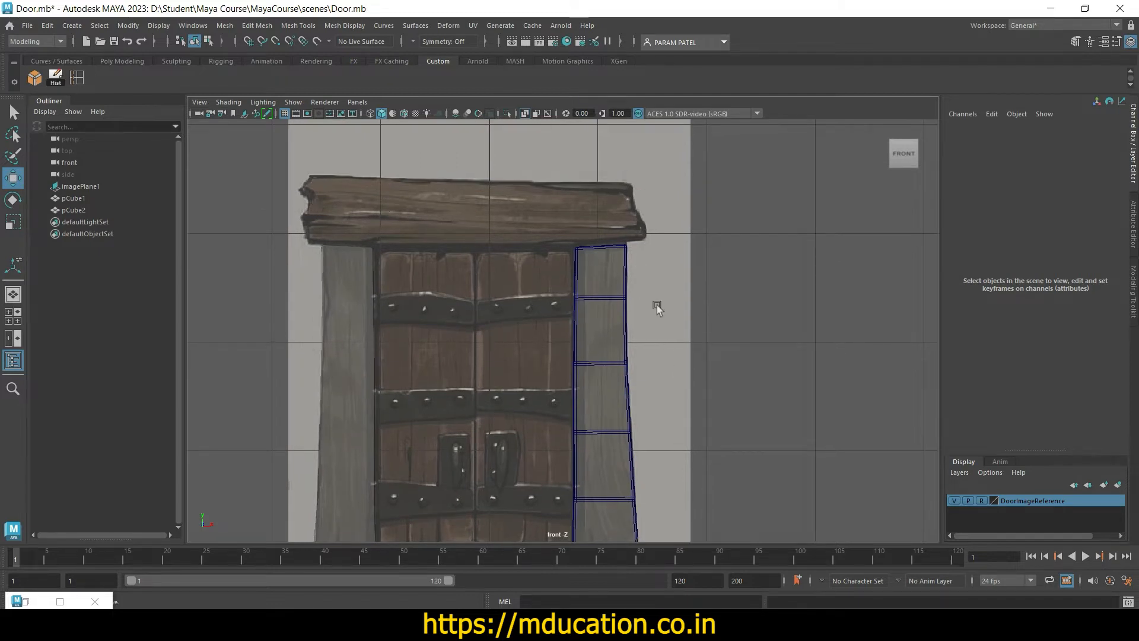
scroll(656, 308, "down", 5)
scroll(656, 308, "up", 1)
scroll(476, 280, "up", 2)
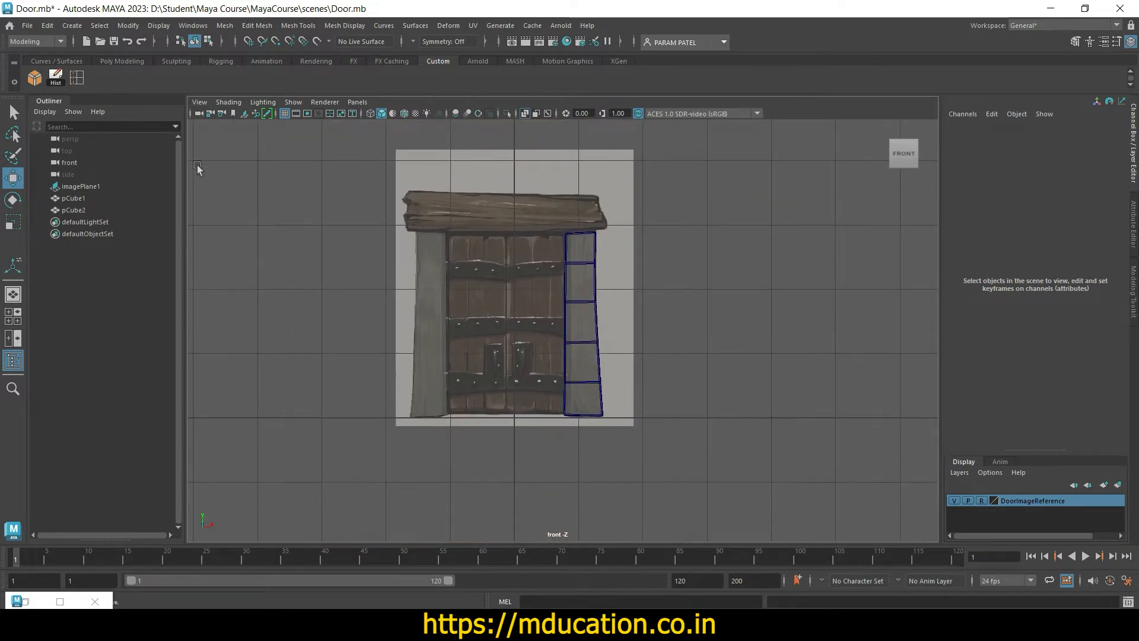
left_click(122, 61)
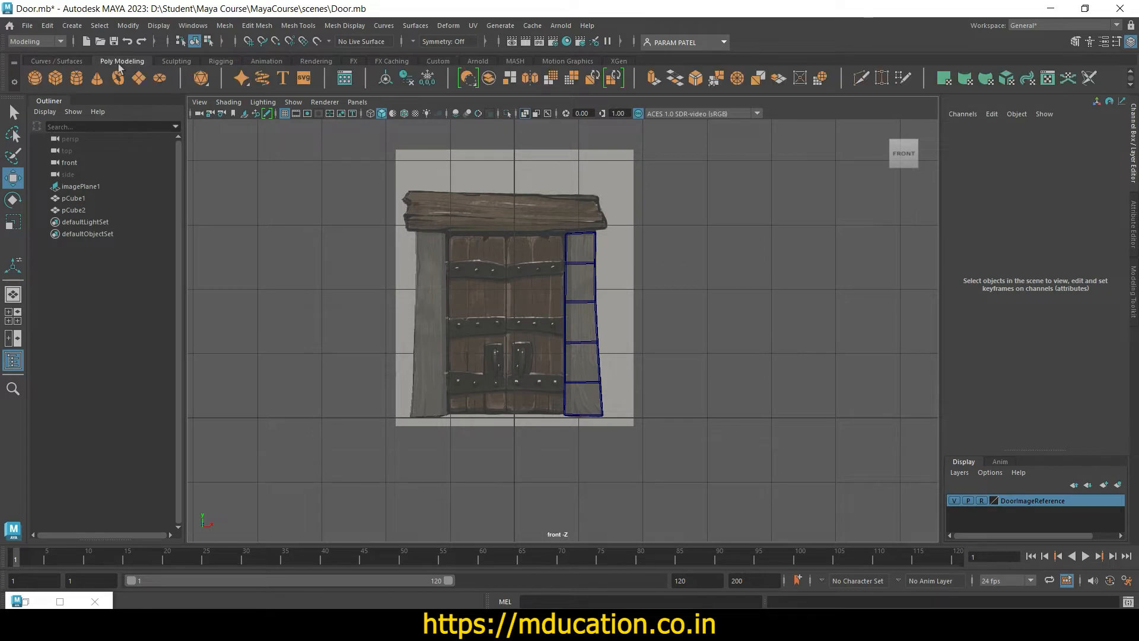
left_click(57, 79)
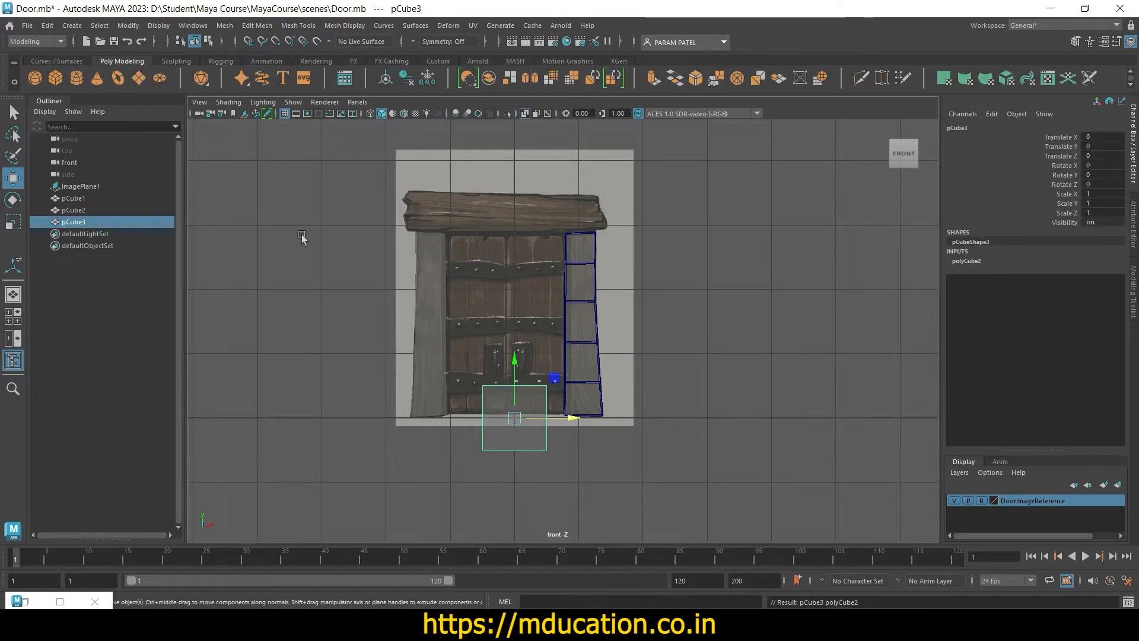
Step: Place the cube over the reference's top beam at about X -0.055, Y 3.18, and scale it uniformly to about 0.65
left_click_drag(514, 369, 509, 164)
left_click_drag(567, 215, 564, 217)
scroll(605, 268, "up", 2)
middle_click_drag(734, 246, 714, 348, "alt")
key("r")
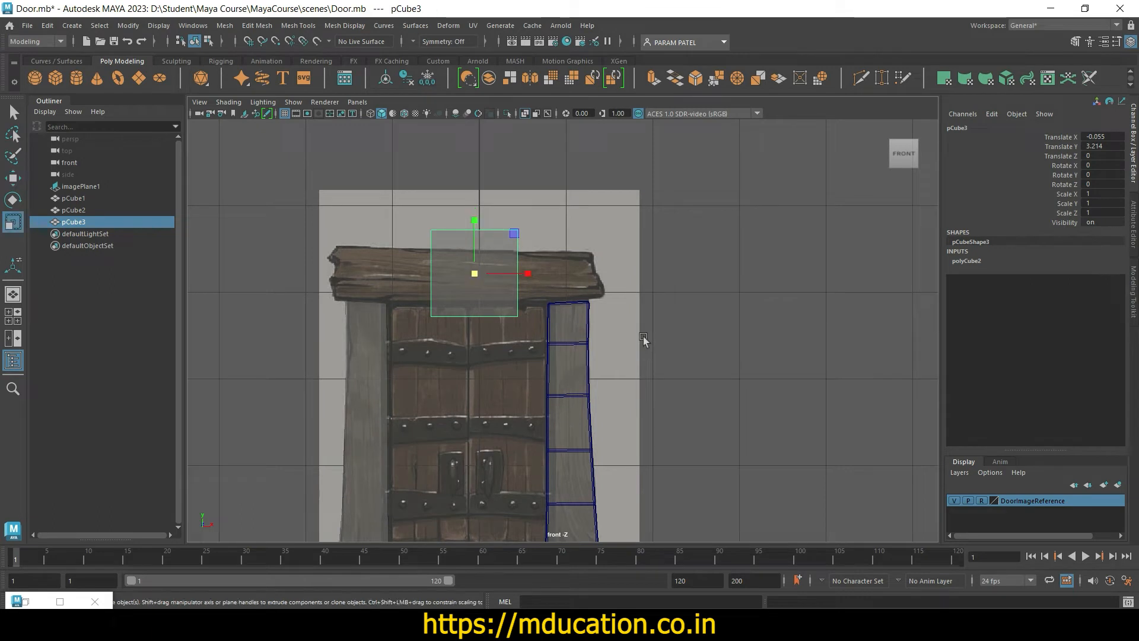
middle_click_drag(481, 289, 453, 282)
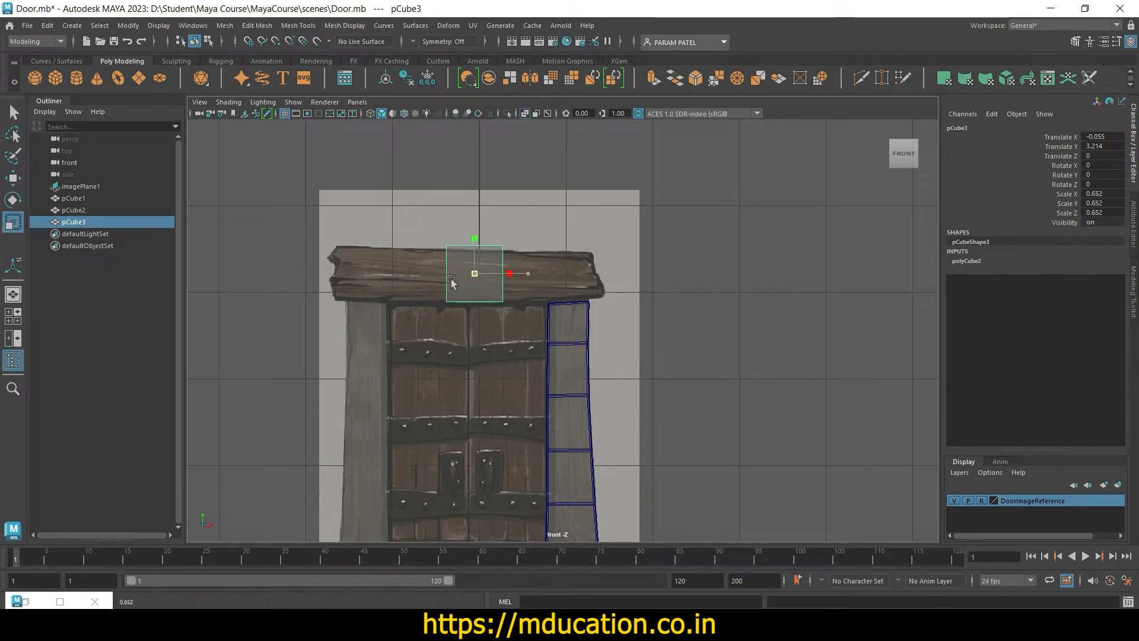
key("w")
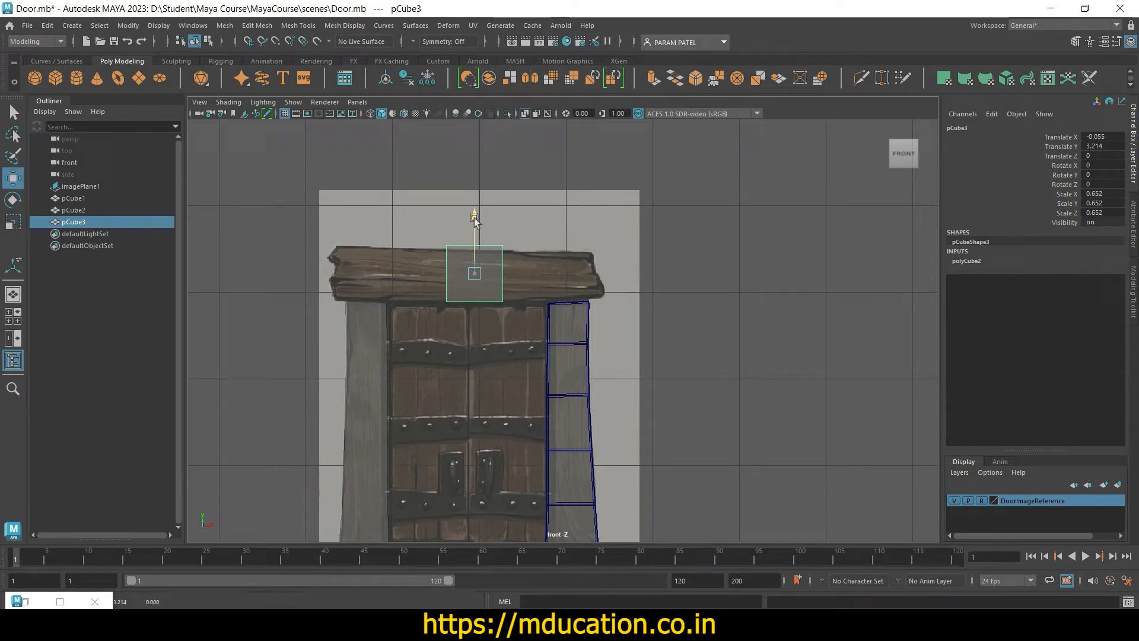
left_click_drag(475, 217, 475, 222)
scroll(552, 308, "up", 5)
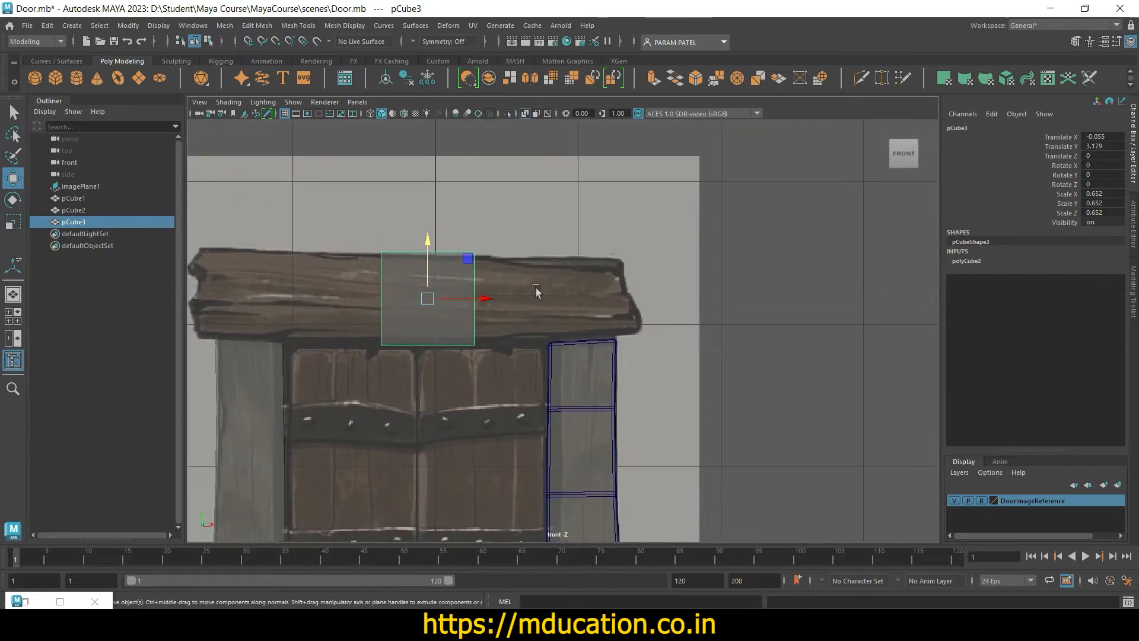
Step: Move the cube's right-side vertices along X out to the right end of the reference's top beam
left_click(553, 280)
left_click(442, 313)
right_click(452, 273)
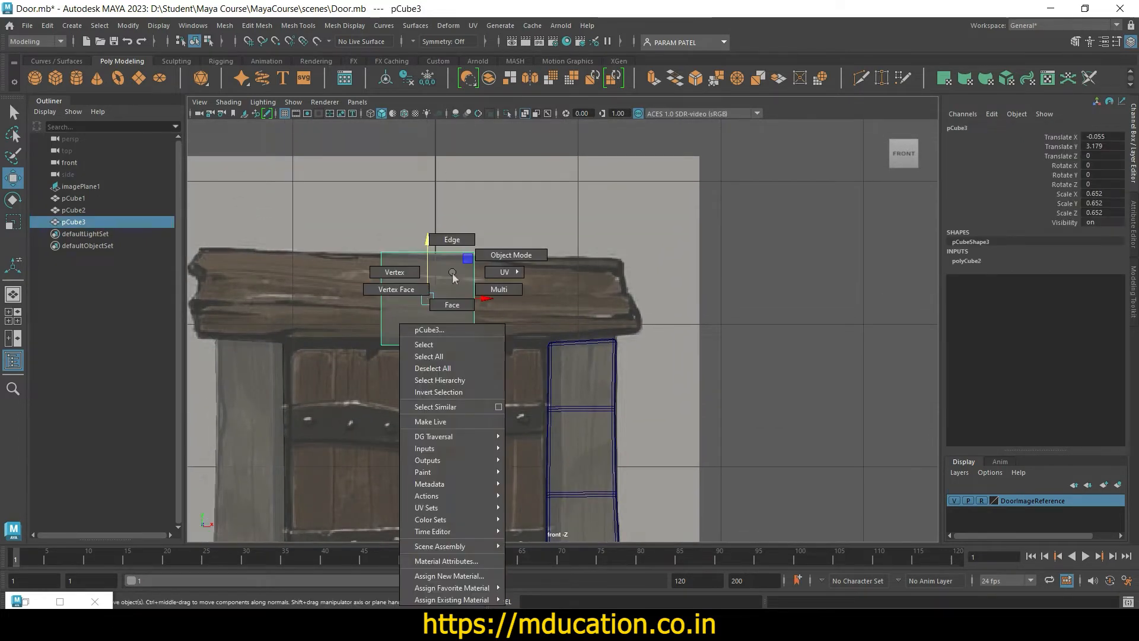
right_click_drag(452, 273, 414, 274)
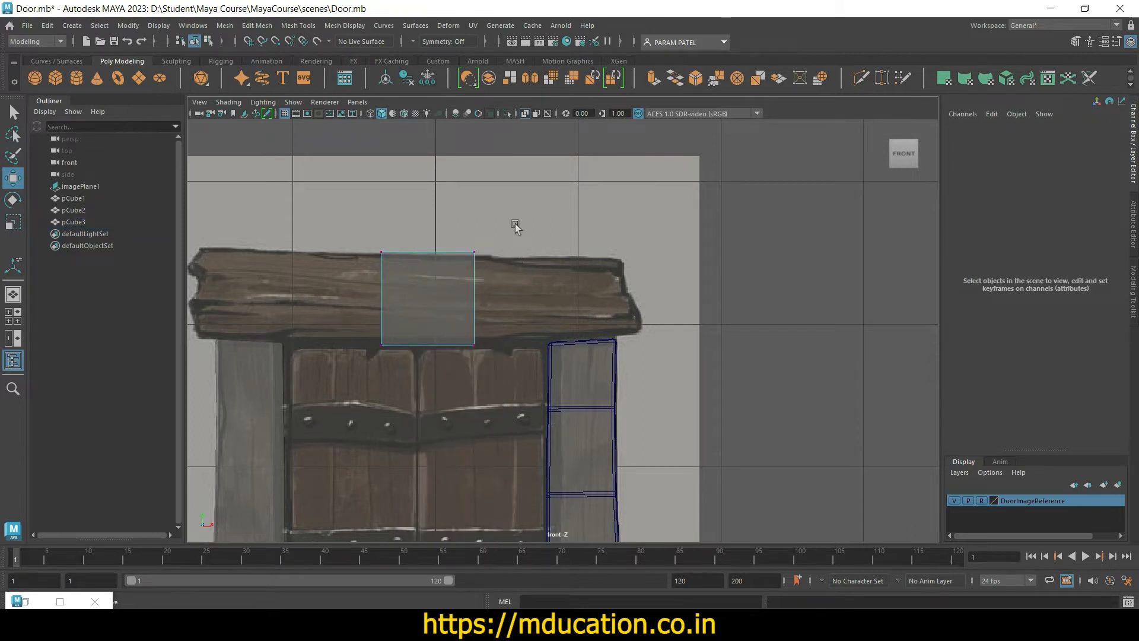
left_click_drag(515, 226, 450, 380)
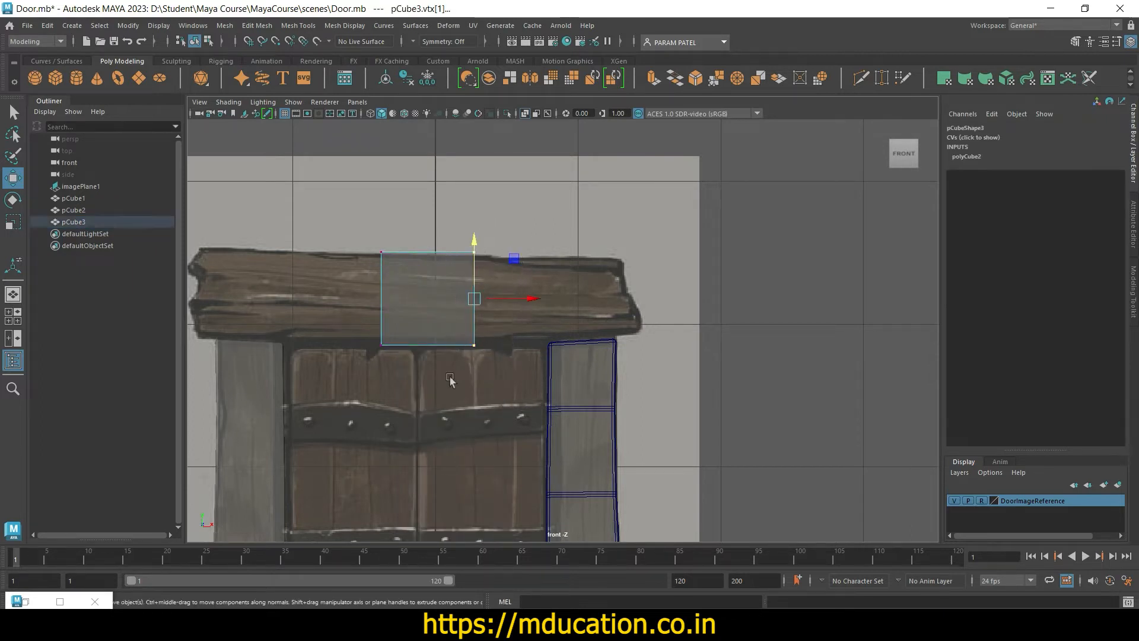
left_click_drag(519, 306, 698, 302)
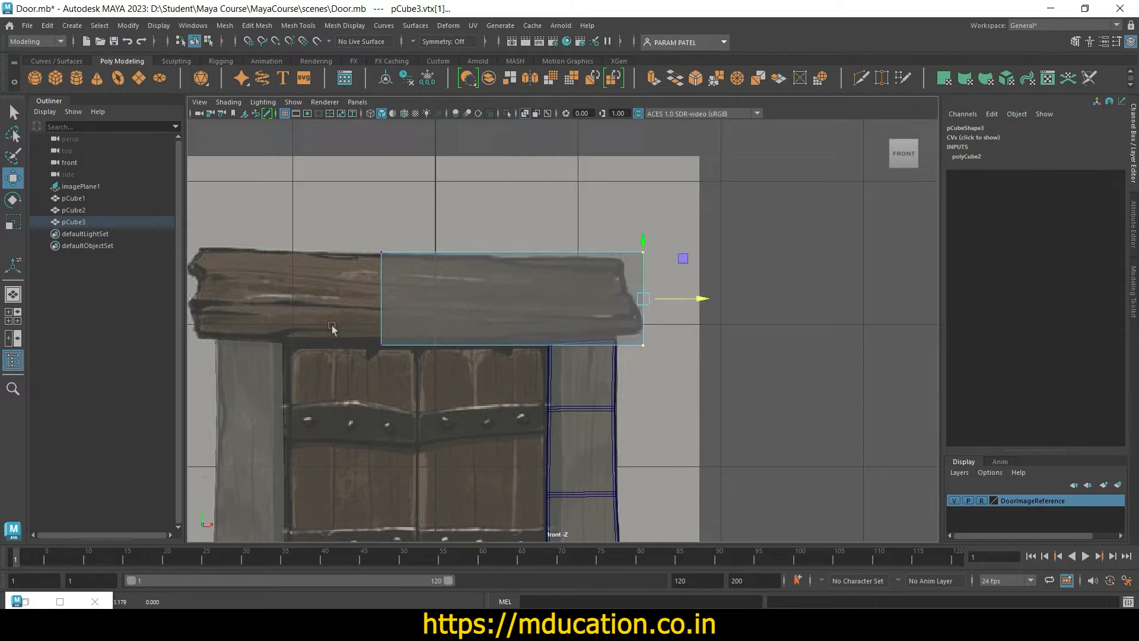
Step: Move the cube's left-side vertices along X out to the left end of the reference's top beam
left_click_drag(328, 212, 409, 373)
middle_click_drag(437, 384, 623, 351, "alt")
left_click_drag(615, 277, 418, 277)
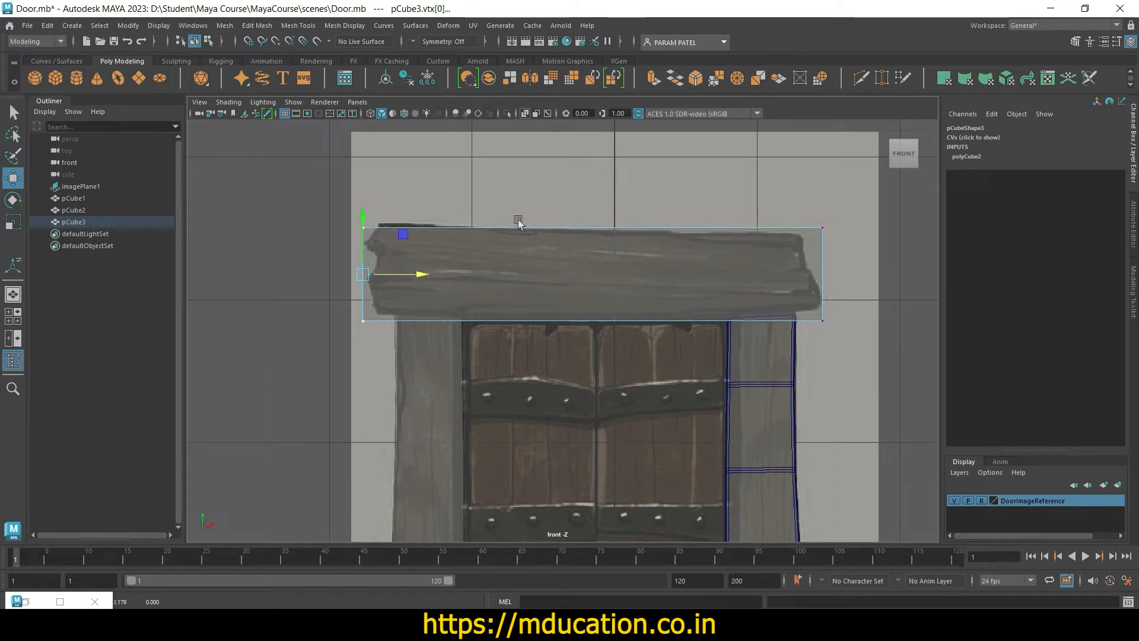
Step: Insert four horizontal edge loops along the length of the top beam cube with the Insert Edge Loop tool
right_click_drag(601, 277, 638, 248)
left_click(693, 196)
left_click(547, 297)
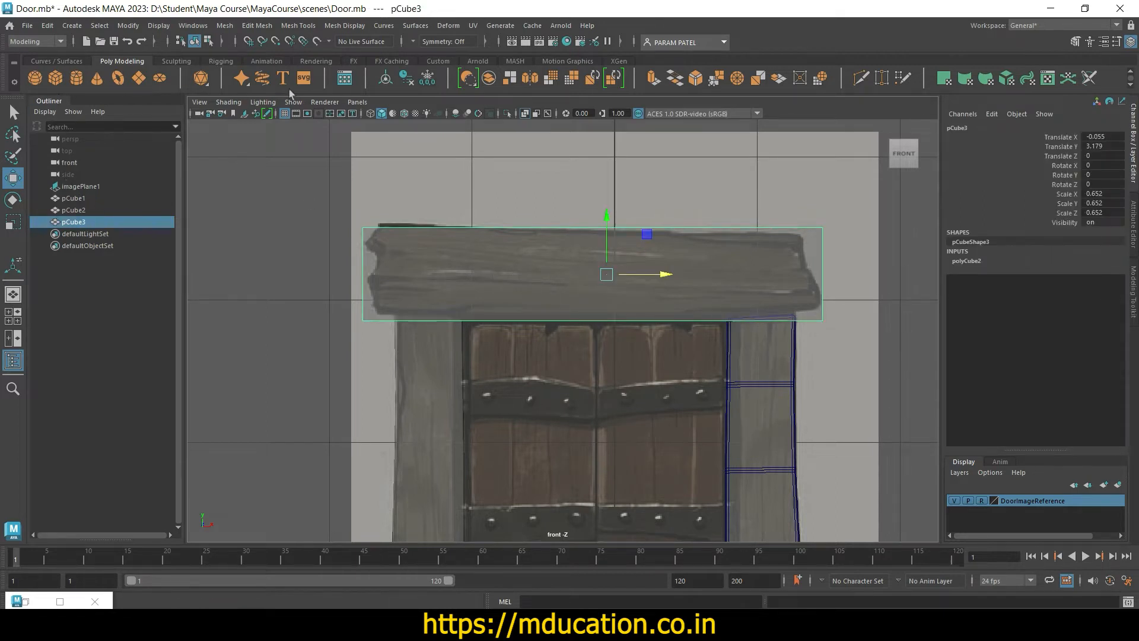
left_click(438, 61)
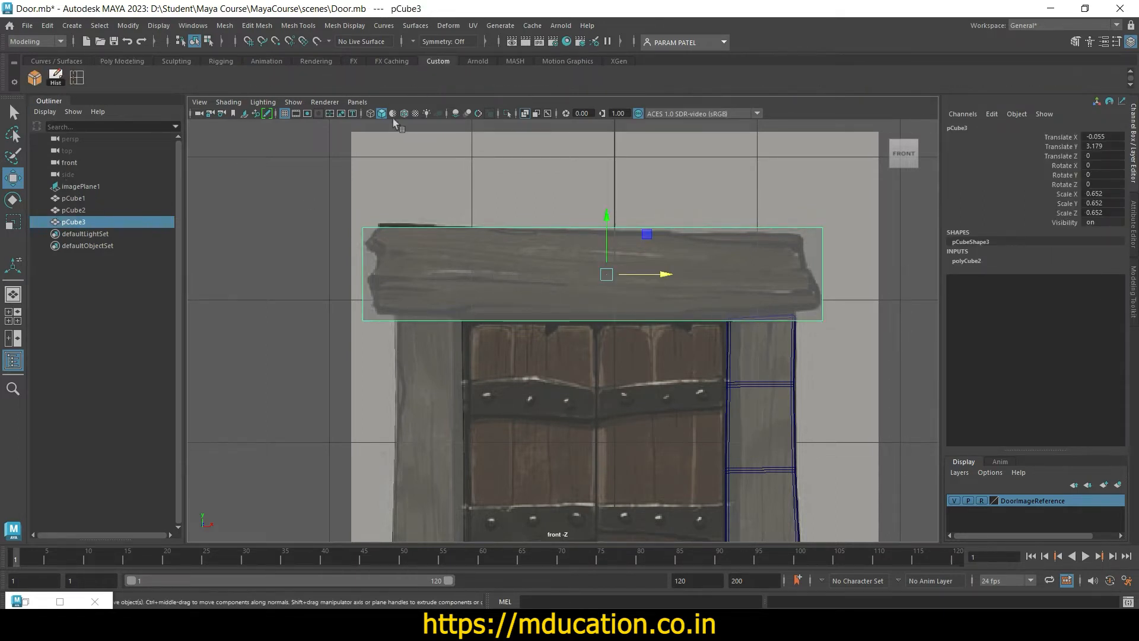
double_click(77, 78)
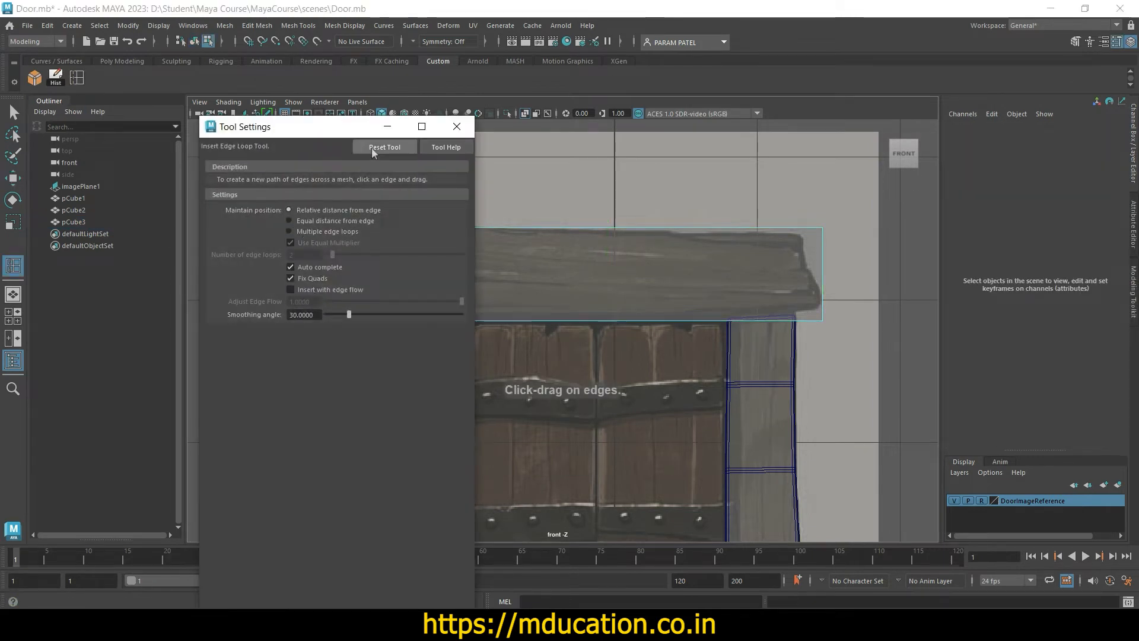
left_click(457, 127)
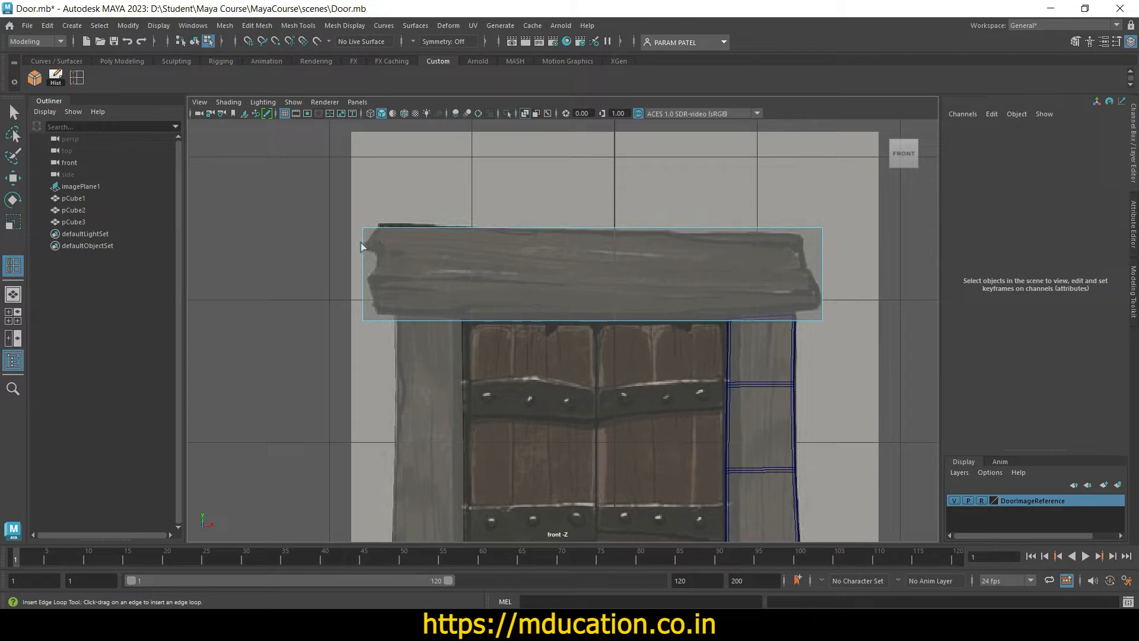
left_click_drag(361, 243, 363, 277)
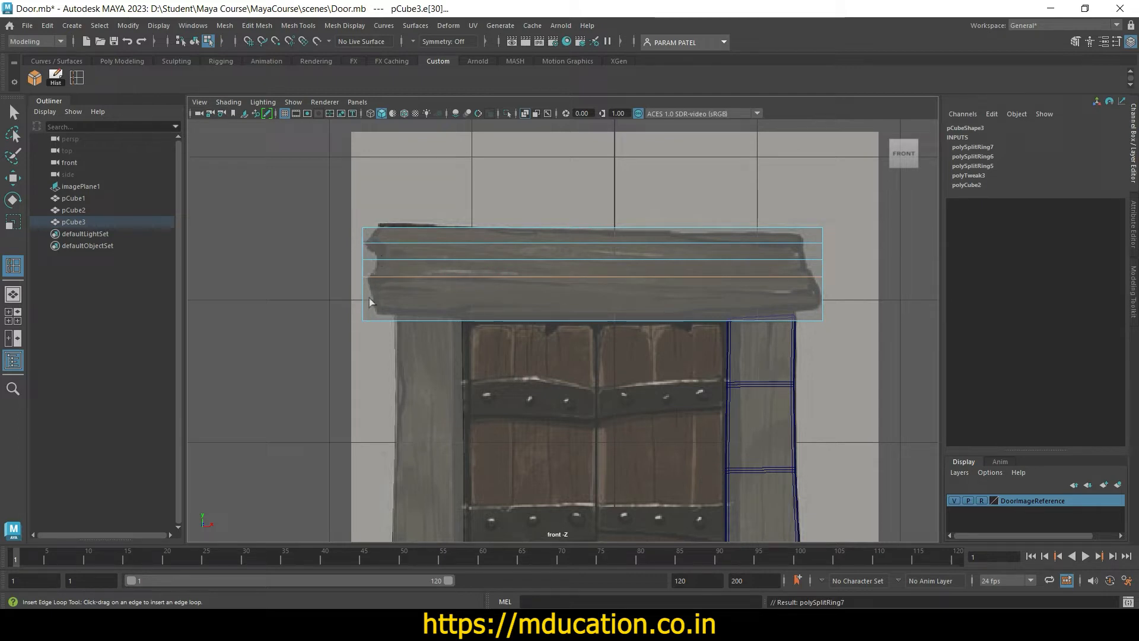
left_click_drag(368, 297, 363, 295)
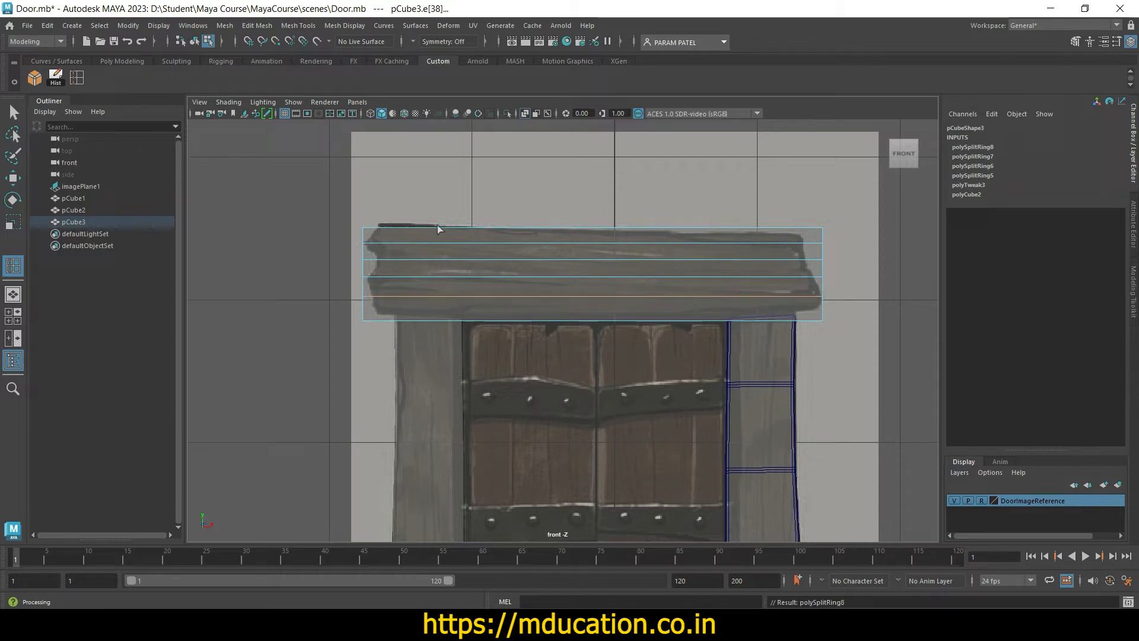
Step: Insert five vertical edge loops across the top beam, spaced roughly evenly along its length, and leave the tool
left_click_drag(438, 229, 438, 229)
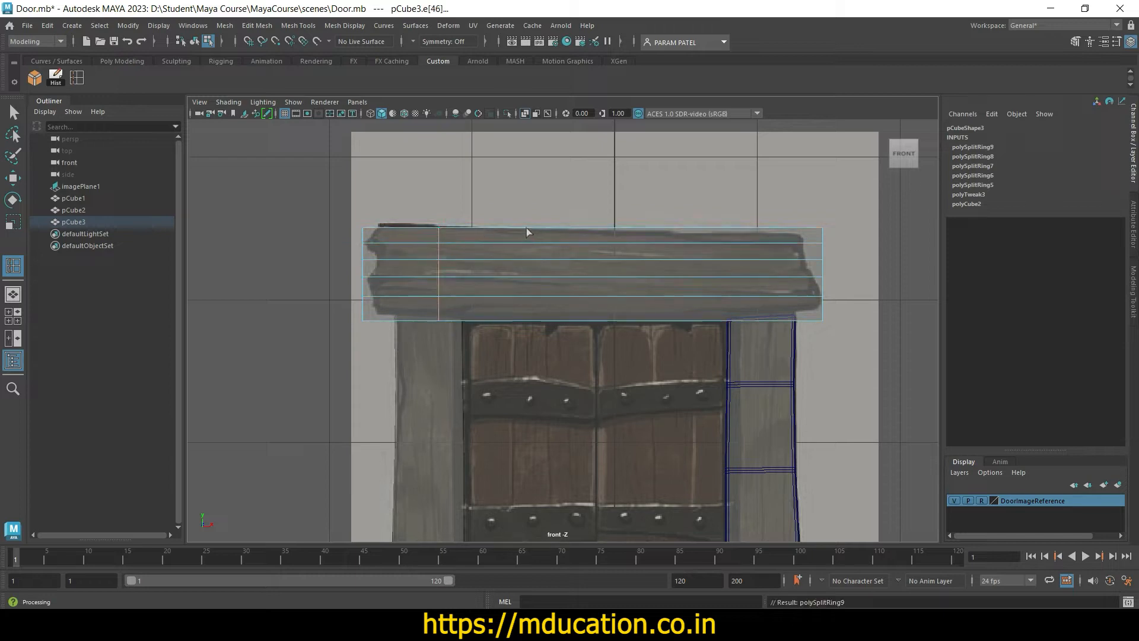
left_click_drag(533, 232, 534, 235)
left_click_drag(617, 233, 615, 233)
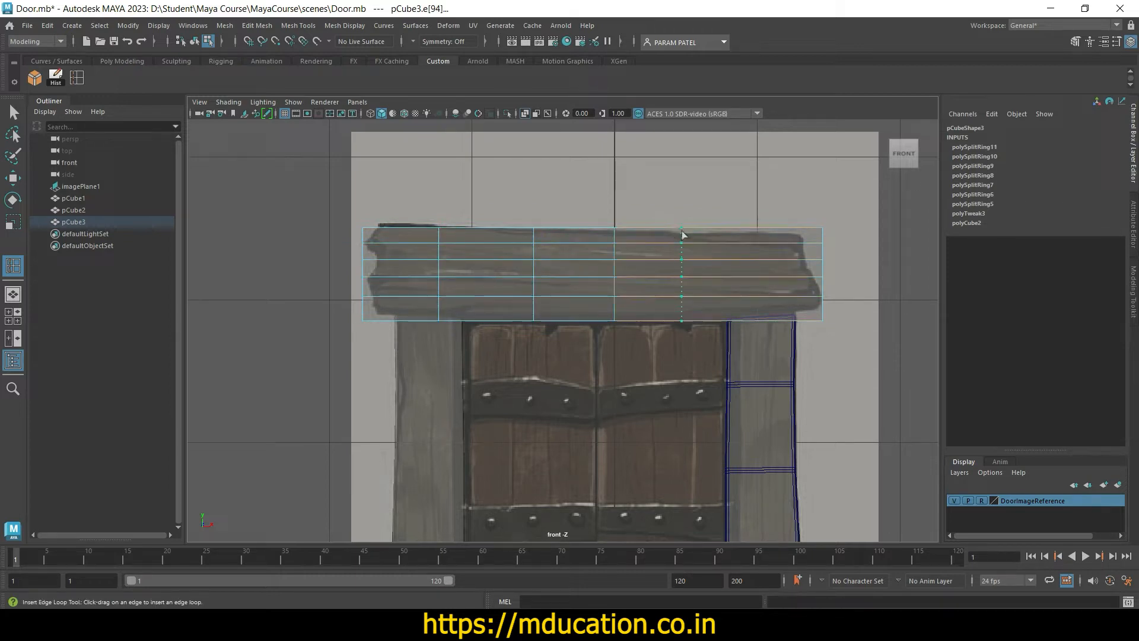
left_click_drag(684, 235, 685, 235)
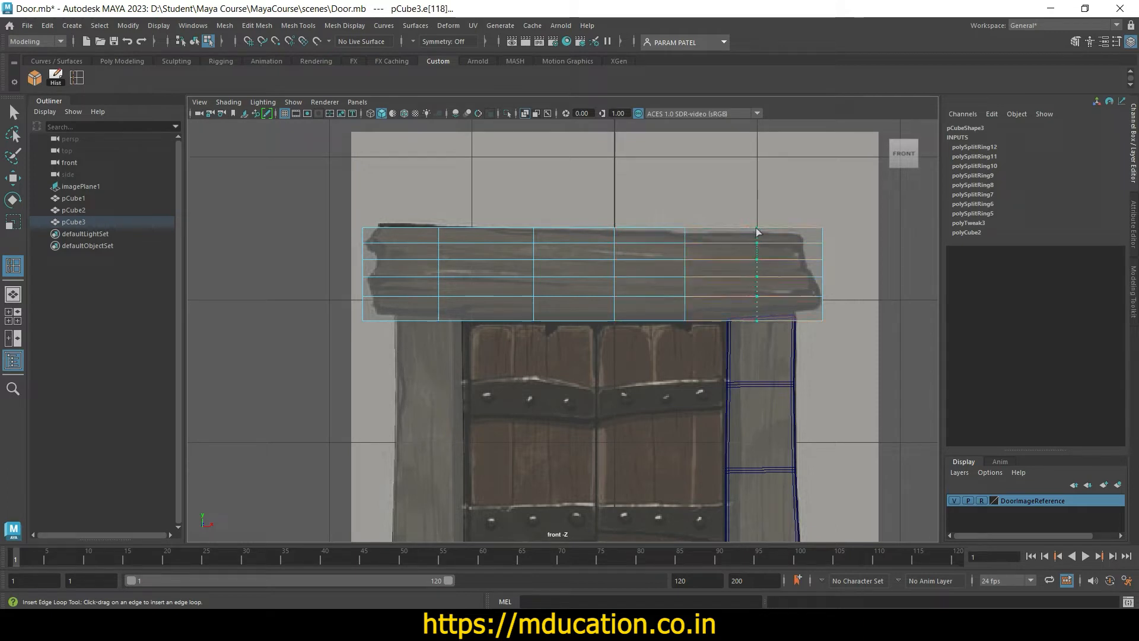
left_click_drag(754, 232, 756, 233)
left_click(13, 111)
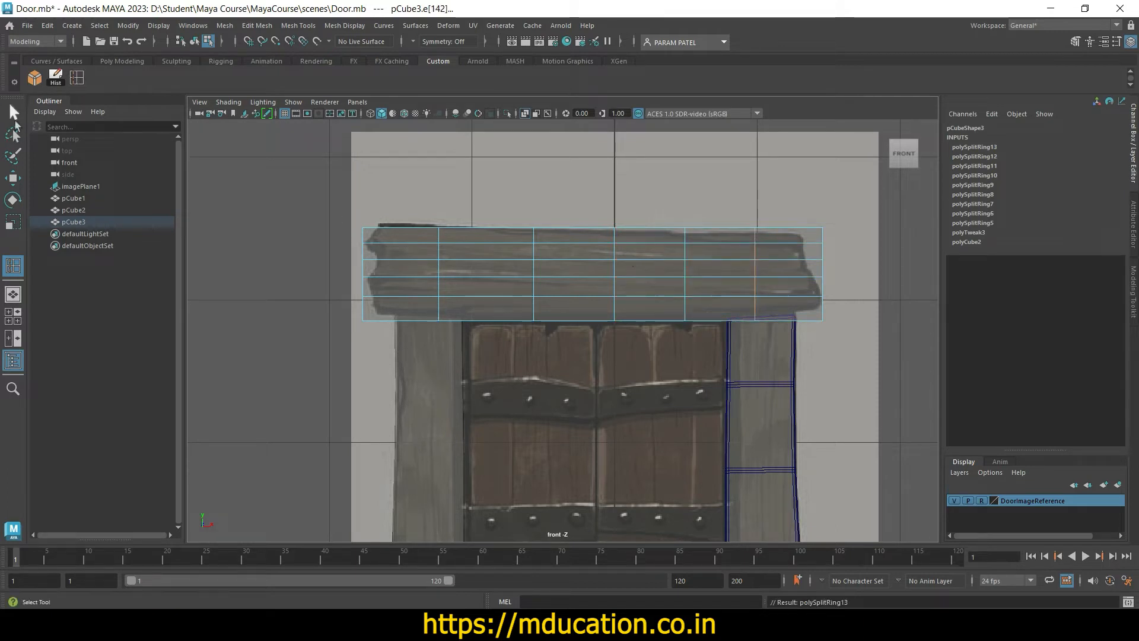
Step: Move the beam's left-end vertices onto the reference's jagged edge and fit the top of the adjacent column to the outline
right_click_drag(471, 260, 431, 265)
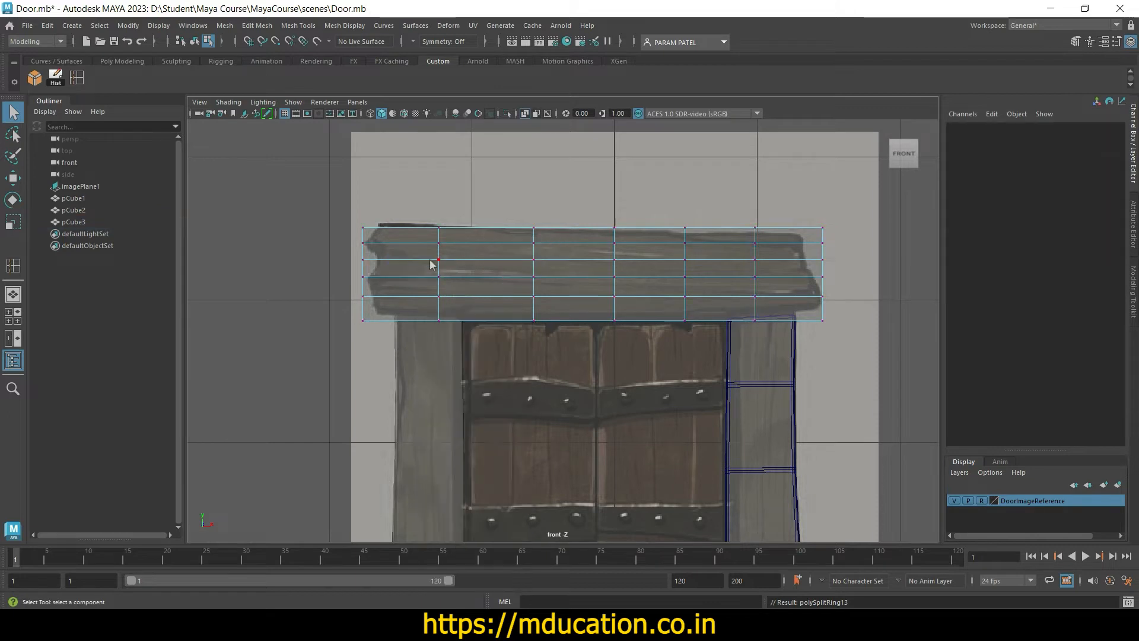
left_click_drag(329, 201, 420, 262)
key("w")
left_click_drag(347, 267, 423, 284)
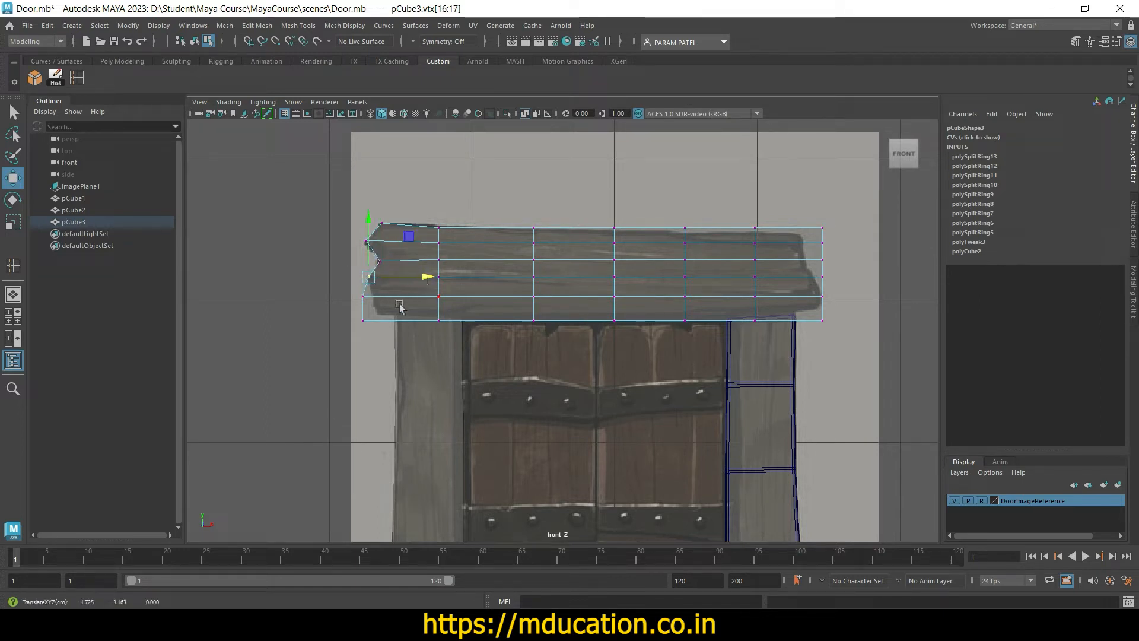
left_click_drag(352, 290, 426, 299)
left_click_drag(345, 305, 376, 314)
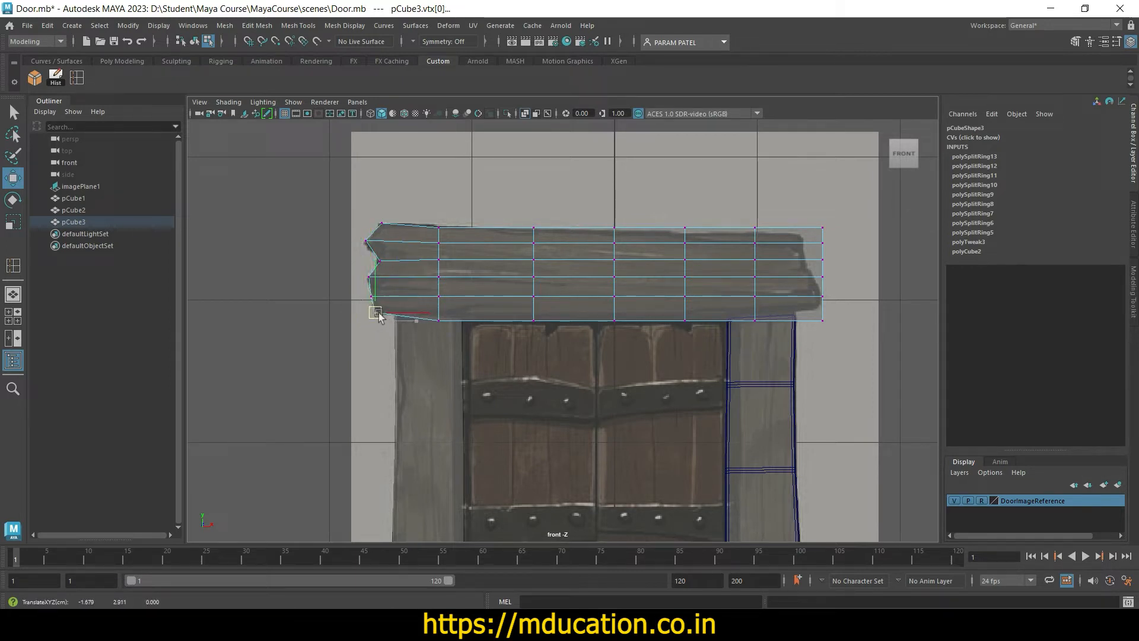
left_click(370, 366)
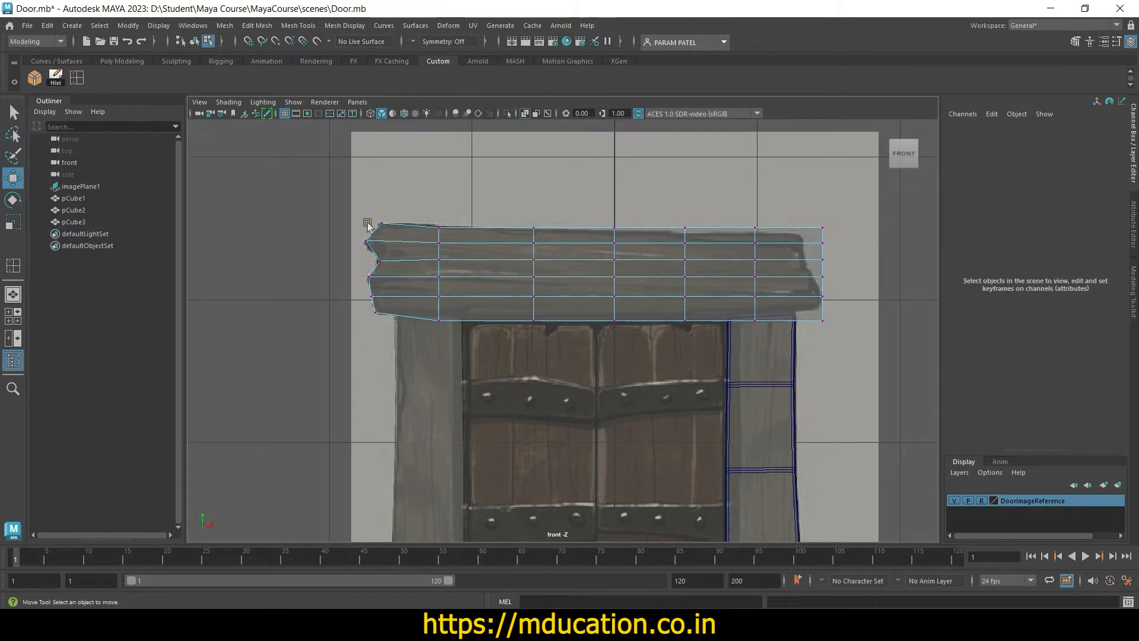
left_click_drag(350, 226, 409, 267)
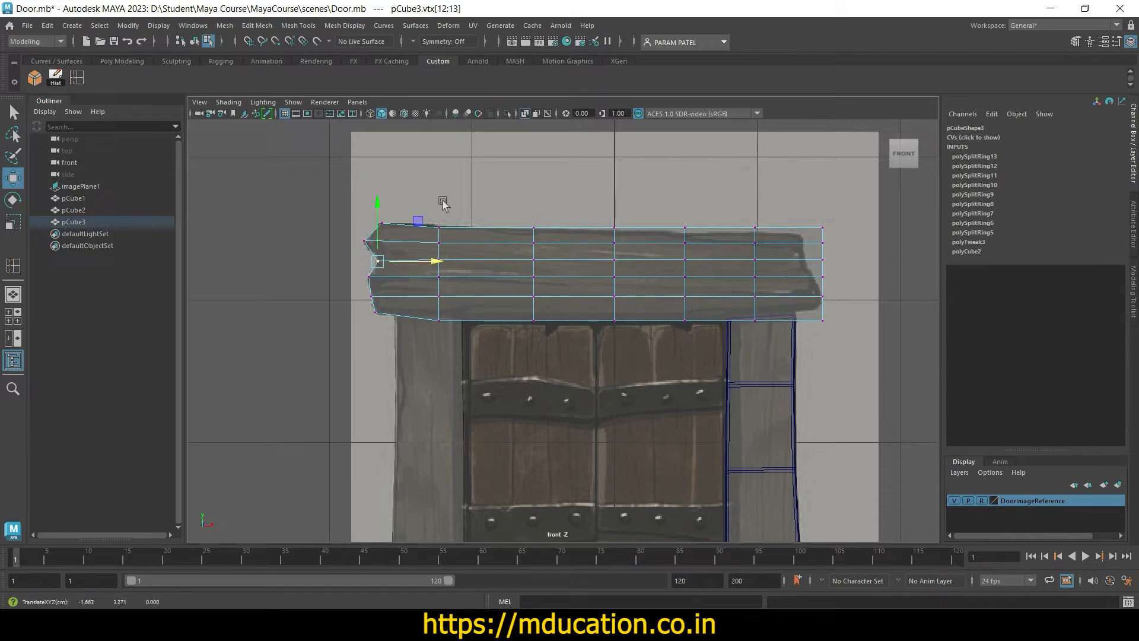
left_click_drag(443, 203, 442, 232)
left_click(510, 191)
Step: Try to lower the upper vertices of the second inner column from the left onto the reference's top edge
left_click_drag(502, 192, 550, 253)
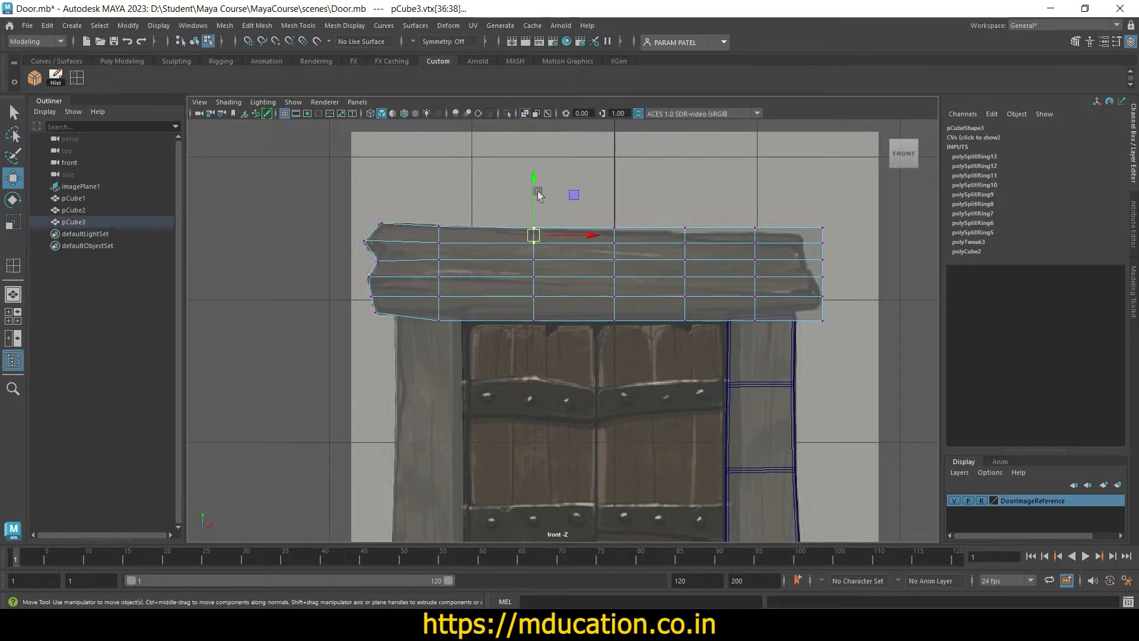
left_click_drag(535, 184, 535, 185)
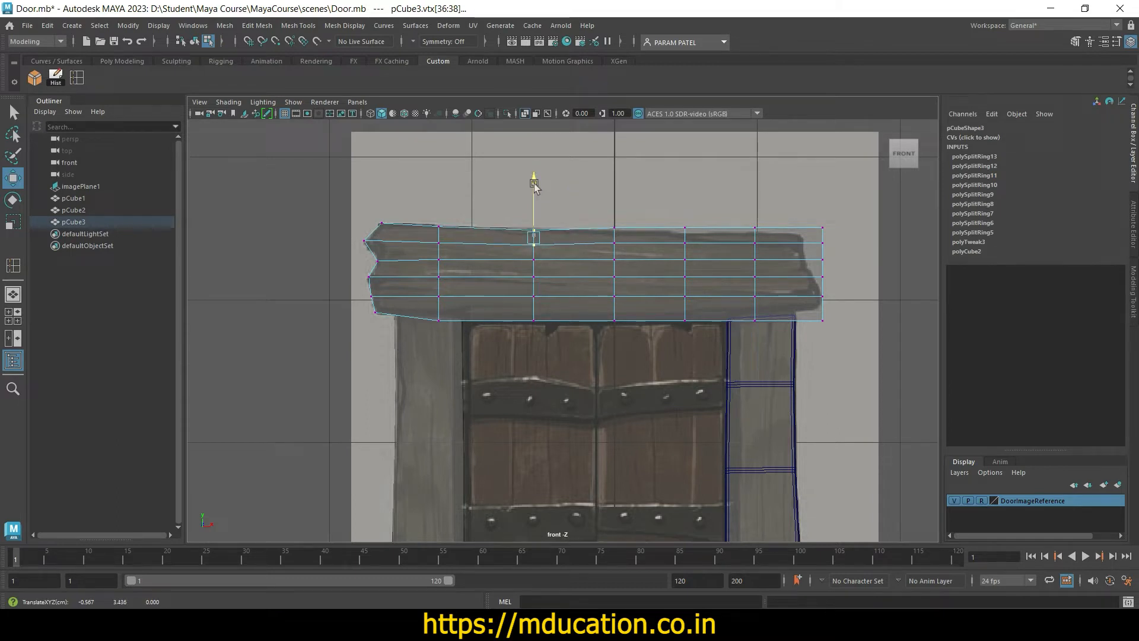
left_click(565, 221)
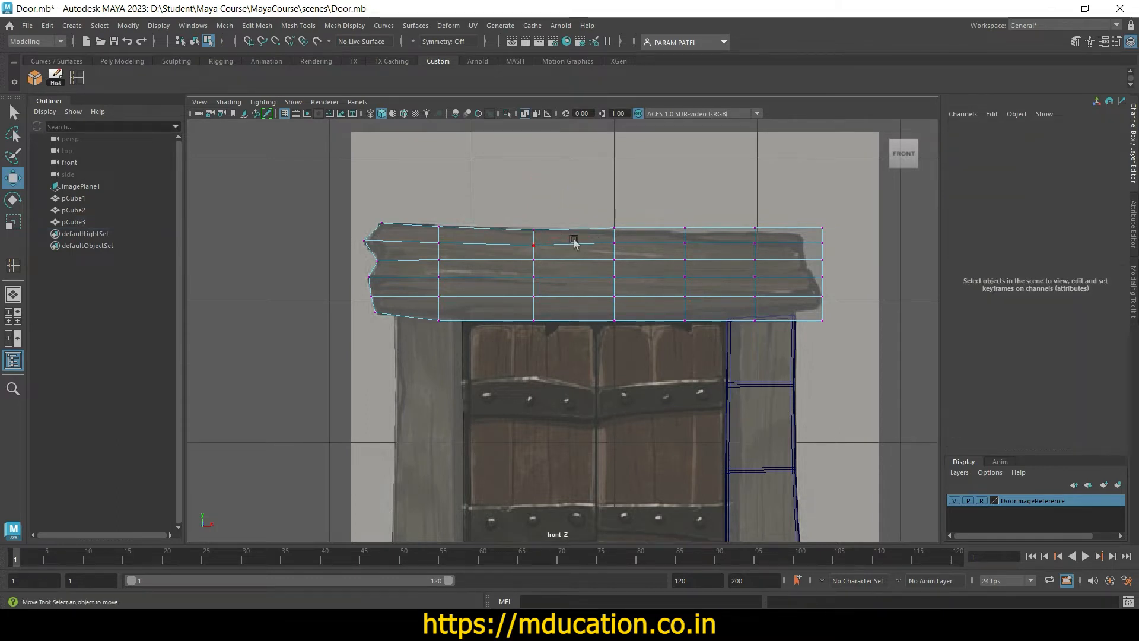
key("ctrl+z")
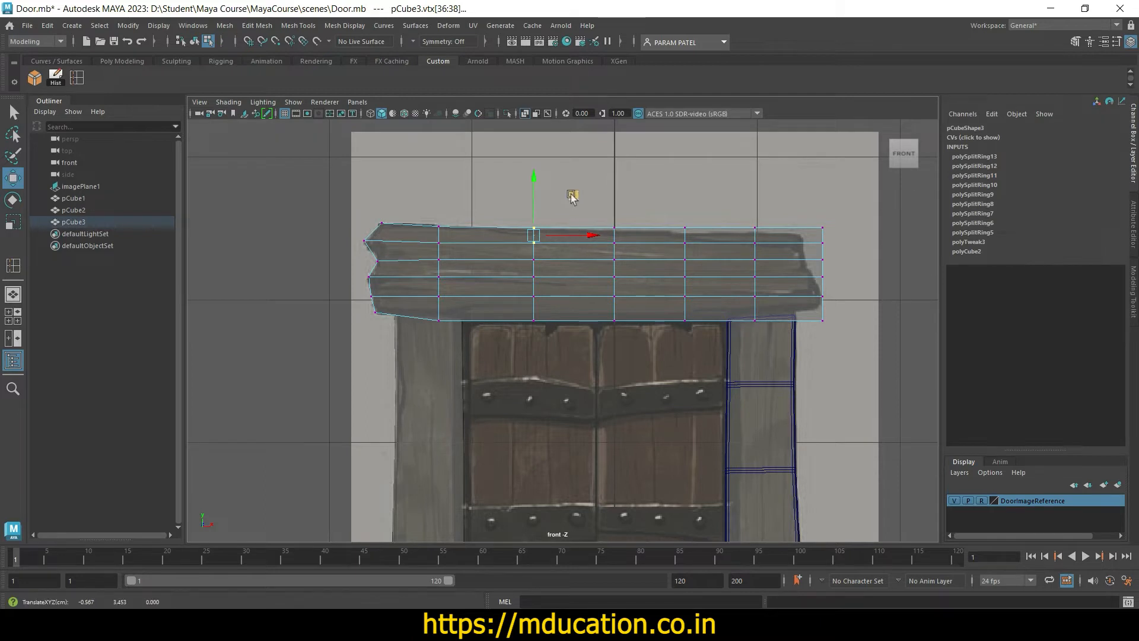
left_click(491, 211)
left_click_drag(514, 203, 547, 237)
left_click_drag(534, 178, 534, 181)
left_click(554, 173)
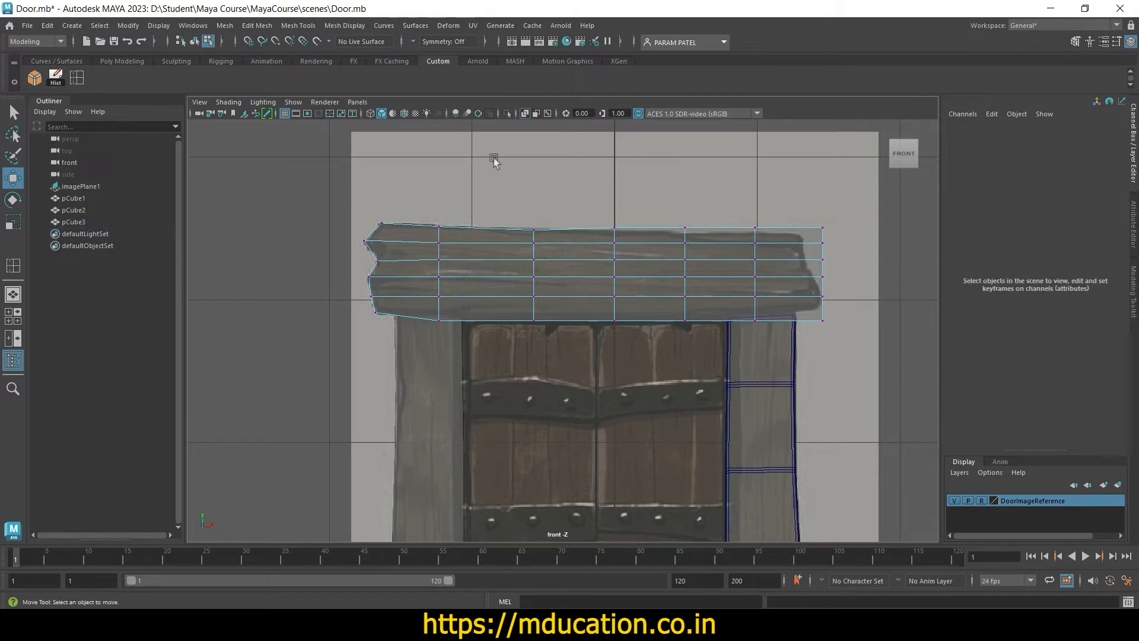
left_click(536, 291)
left_click(504, 196)
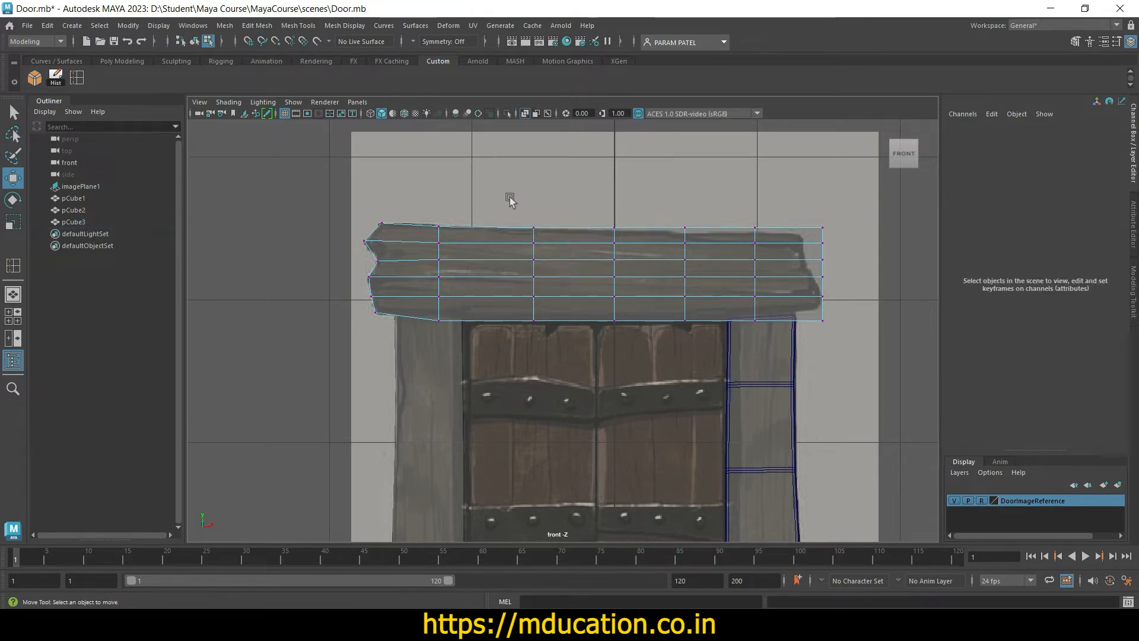
Step: Lower the upper vertices of the four remaining inner columns along Y to follow the reference beam's sloping top edge
left_click_drag(511, 197, 553, 255)
left_click_drag(531, 179, 631, 254)
left_click(613, 183)
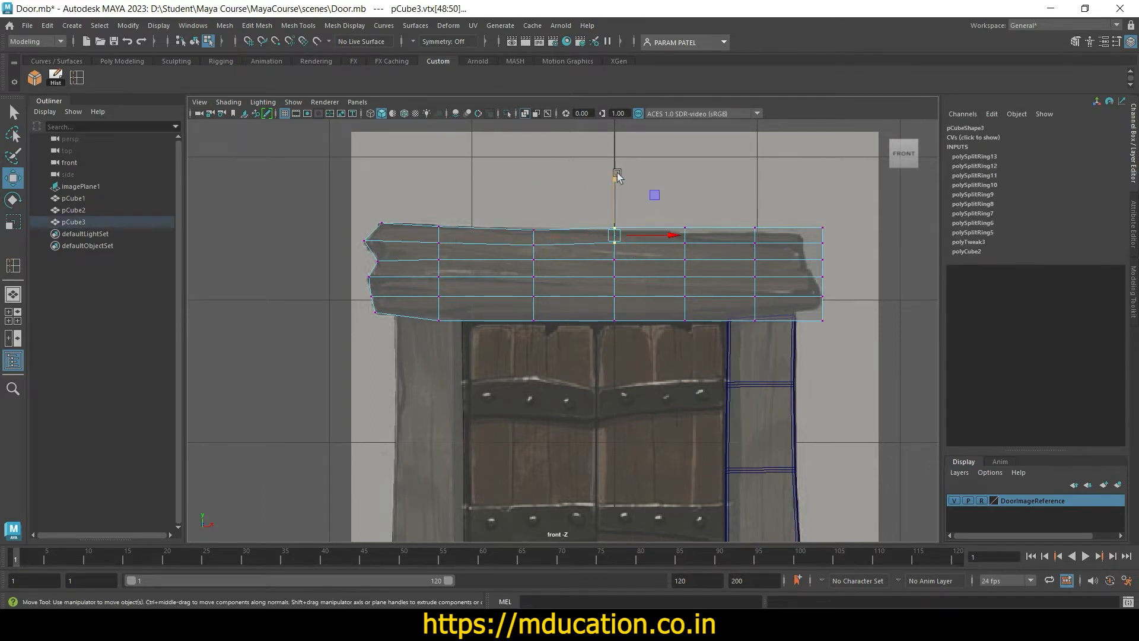
left_click_drag(615, 173, 696, 265)
left_click_drag(686, 190, 686, 194)
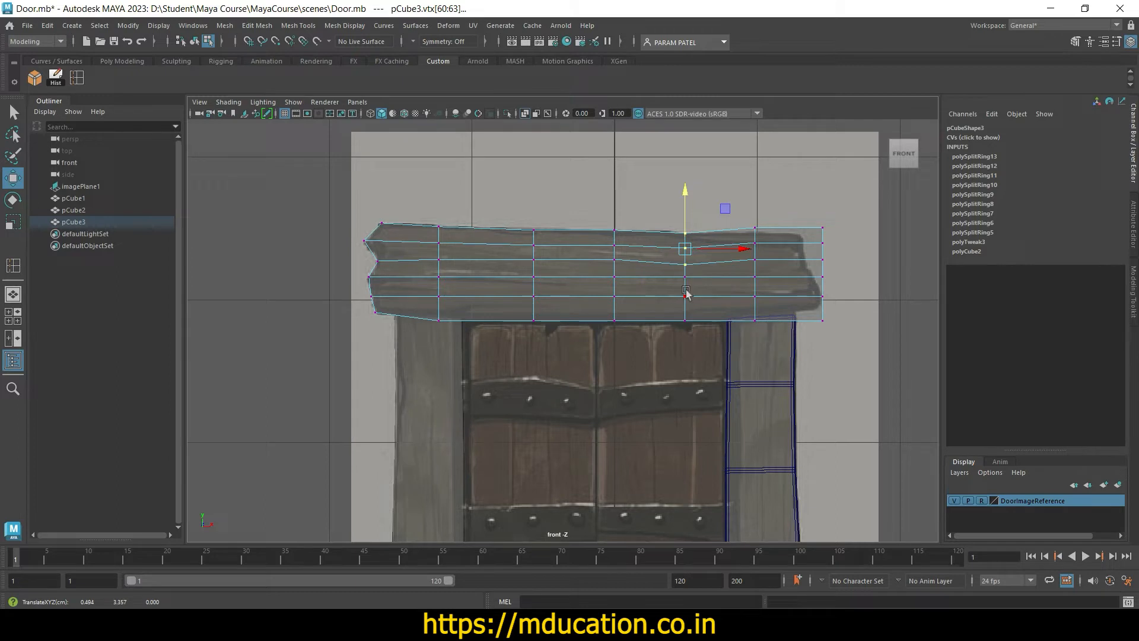
left_click(693, 369)
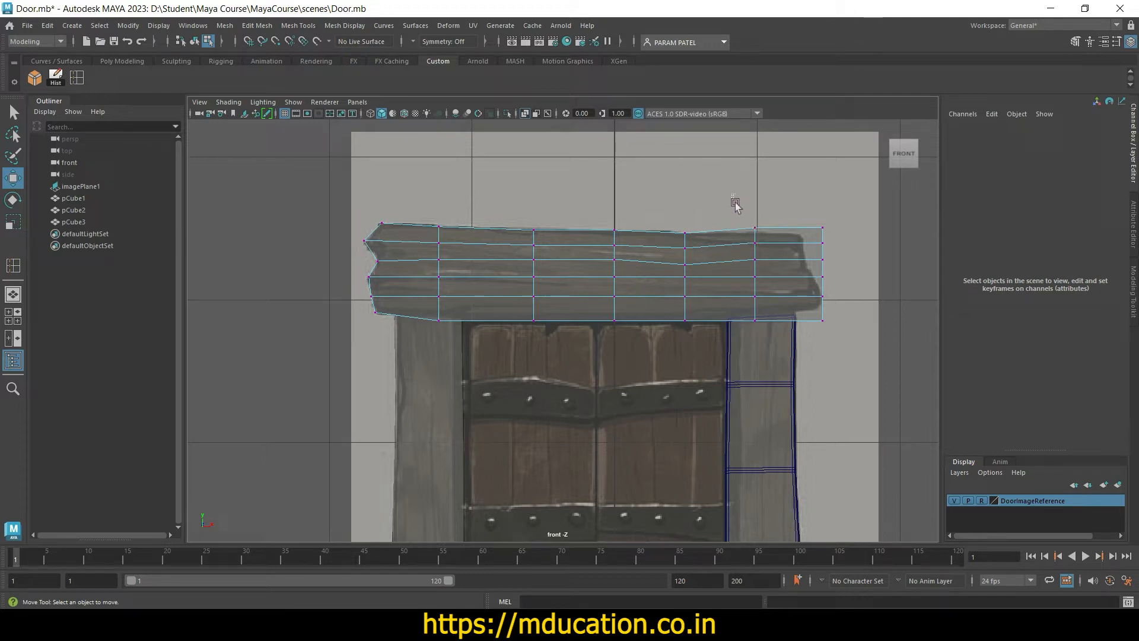
left_click_drag(732, 194, 768, 265)
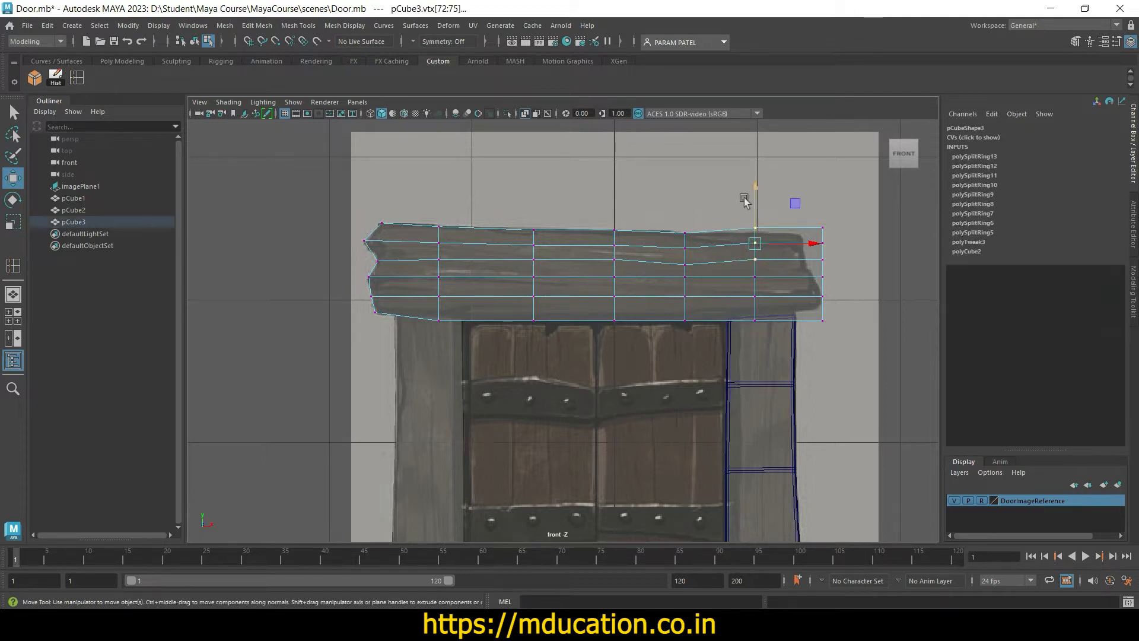
left_click_drag(751, 181, 756, 193)
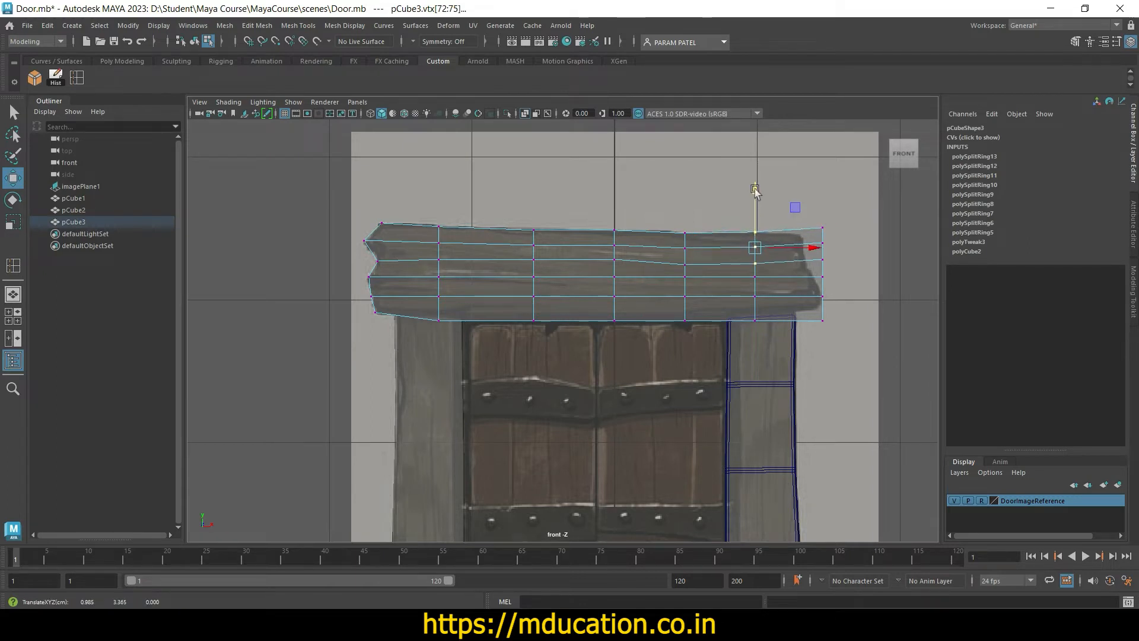
left_click(819, 196)
Step: Move the beam's right-end vertices, including both corners, onto the slanted right edge of the reference beam
left_click_drag(841, 201, 797, 238)
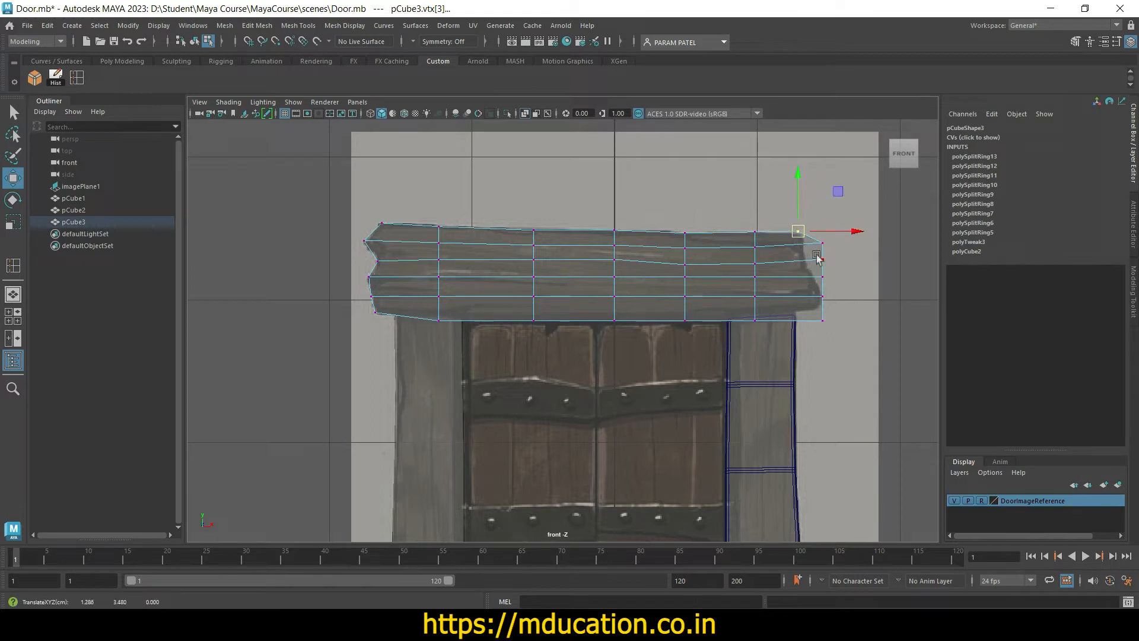
left_click(840, 248)
left_click_drag(837, 233, 806, 268)
left_click(839, 256)
left_click_drag(872, 258, 835, 279)
left_click(837, 283)
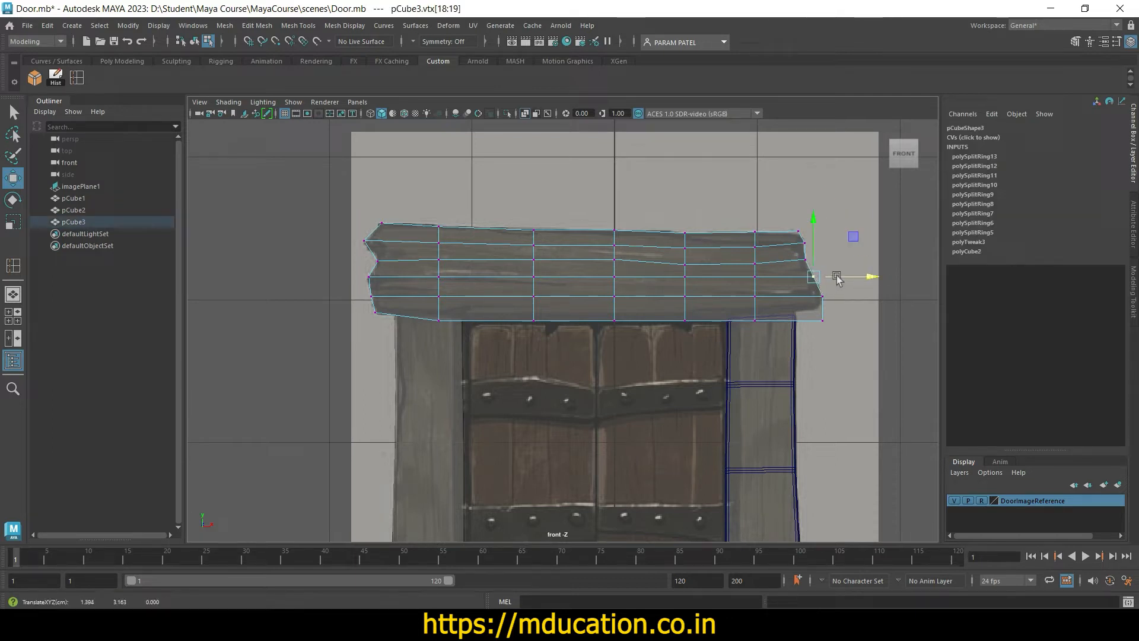
left_click(822, 320)
left_click_drag(823, 273, 823, 259)
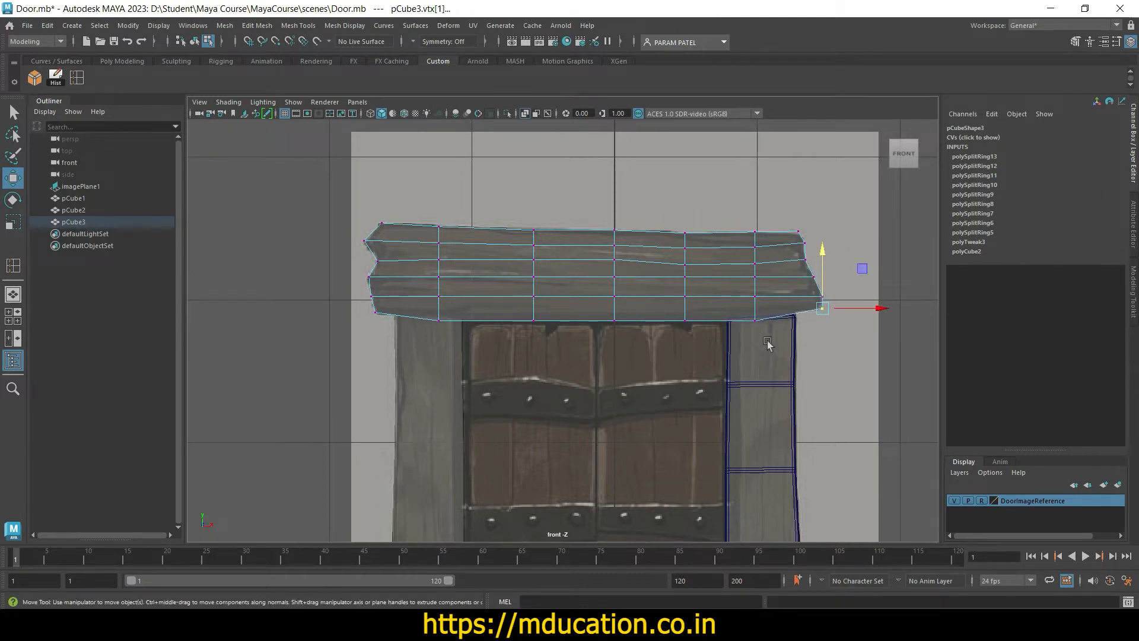
Step: Adjust the bottom vertices of the four inner columns from right to left along Y to match the reference beam's lower edge
left_click_drag(768, 342, 758, 270)
left_click_drag(705, 345, 686, 268)
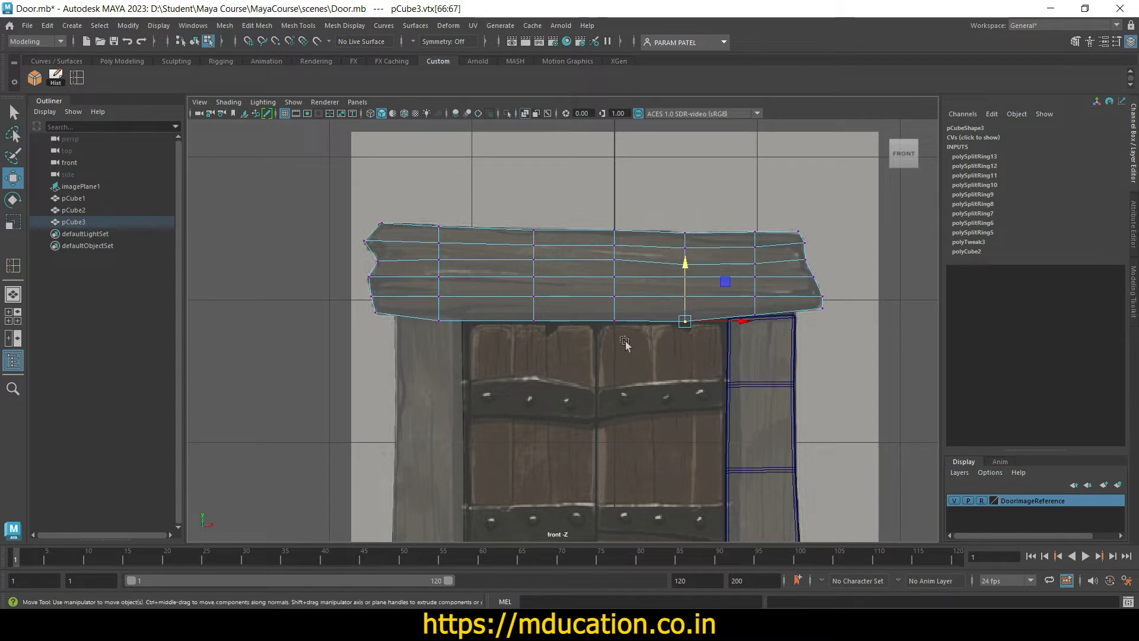
left_click_drag(634, 349, 619, 274)
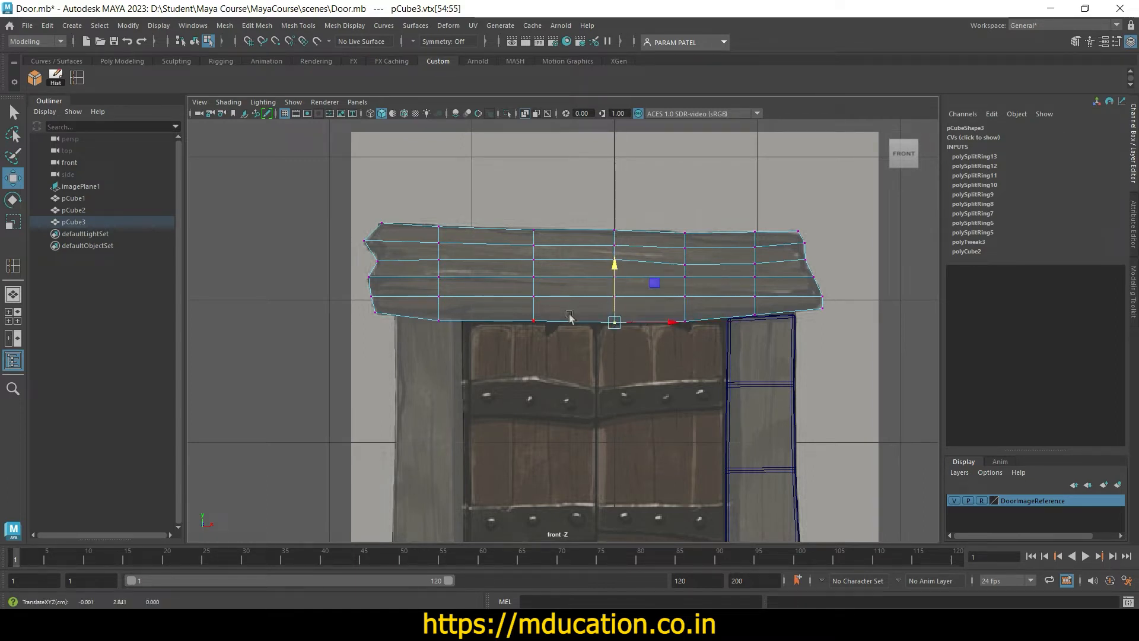
left_click_drag(550, 348, 520, 311)
mouse_move(534, 271)
left_mouse_down()
mouse_move(534, 244)
mouse_move(538, 270)
left_mouse_up()
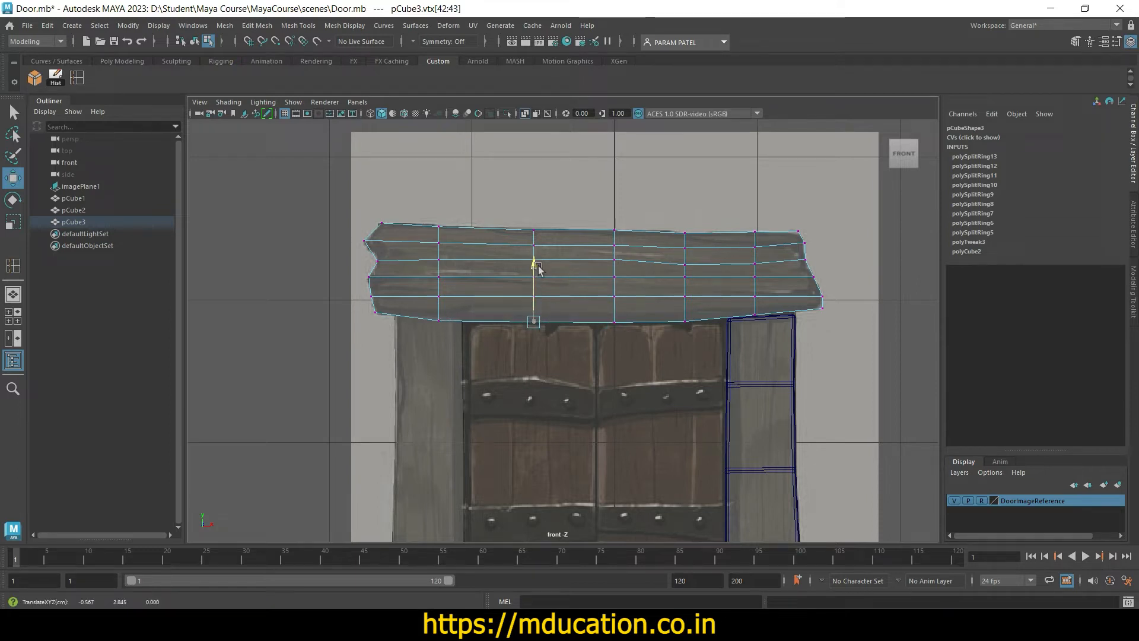
left_click(820, 380)
Step: Return the beam to object mode, save the scene, and switch to the perspective view
left_click(661, 265)
right_click_drag(625, 270, 661, 249)
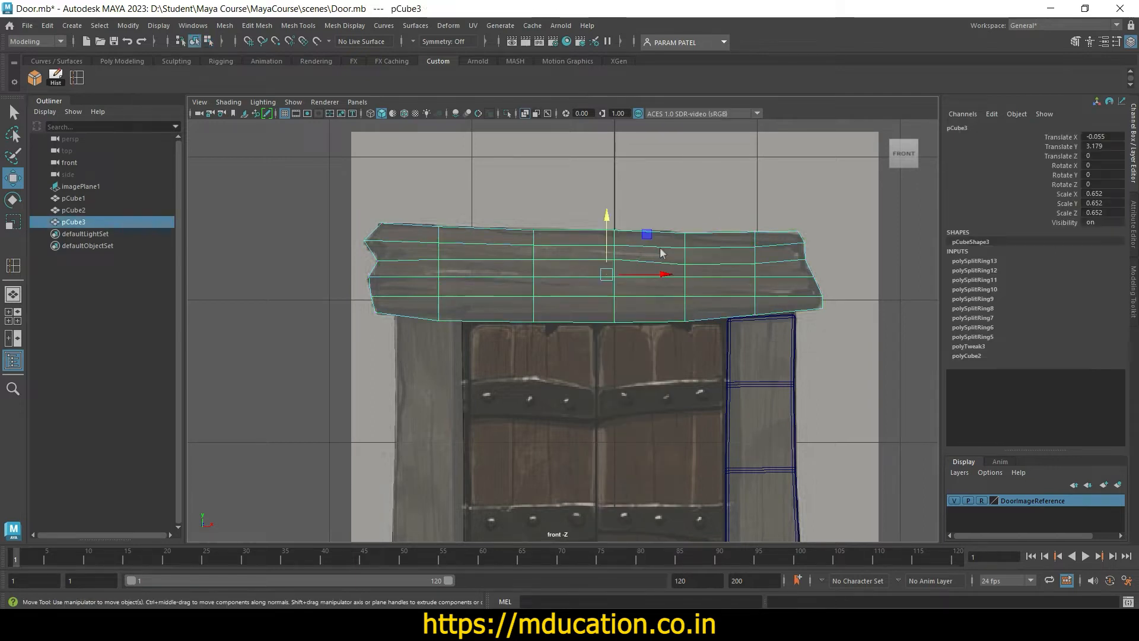
left_click(760, 214)
key("ctrl+s")
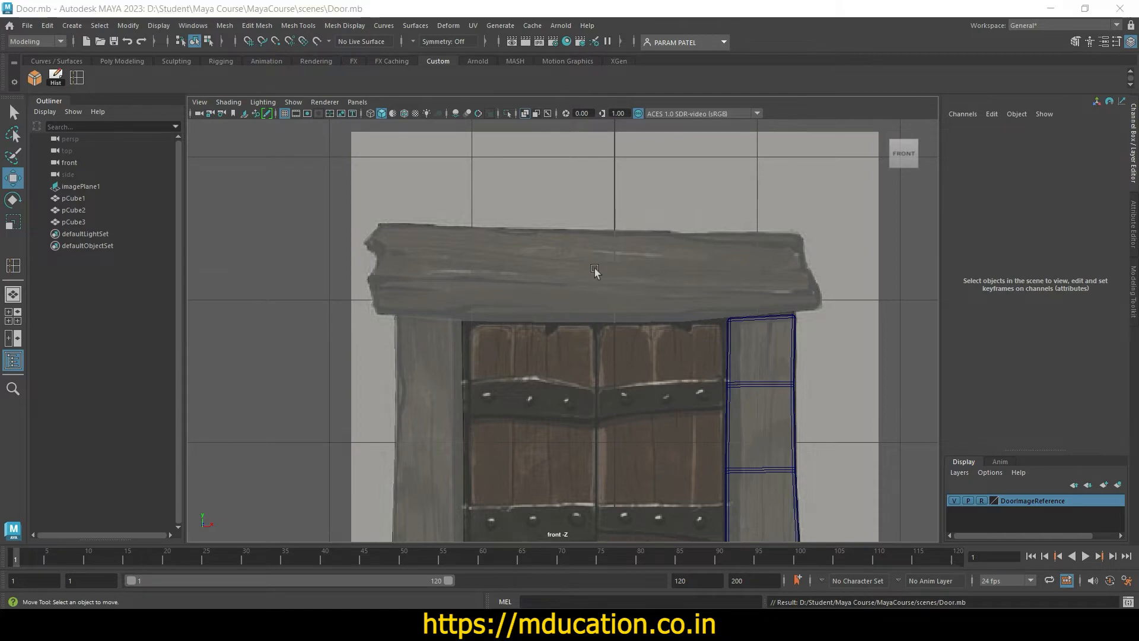
key("space")
key("space")
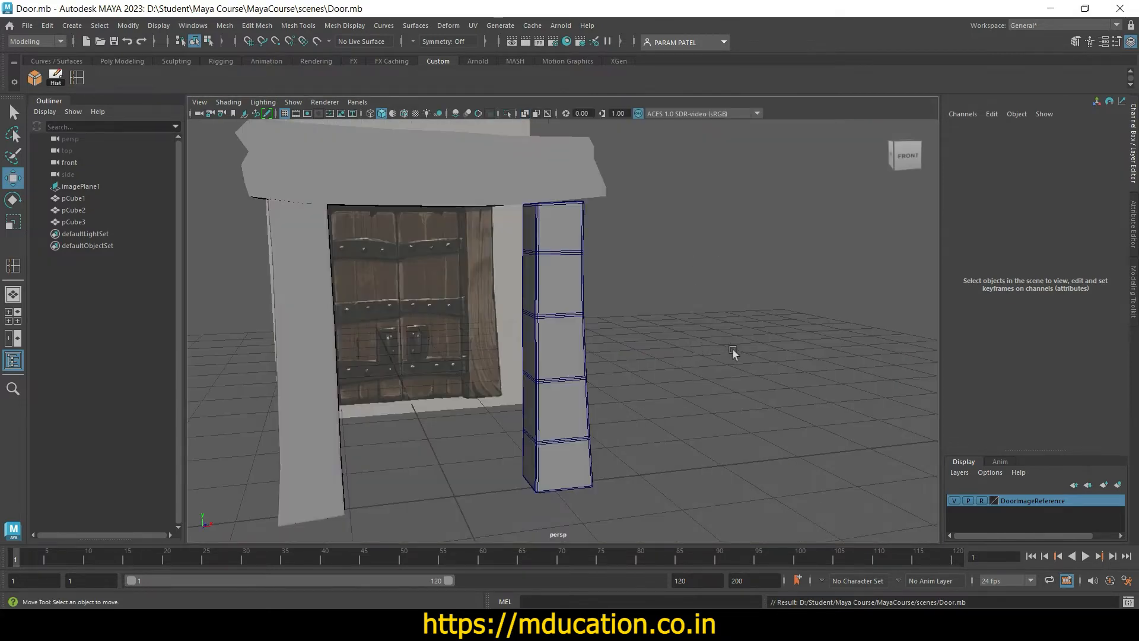
Step: Turn on smooth mesh preview for the right side post and deselect it
left_click_drag(734, 354, 770, 355, "alt")
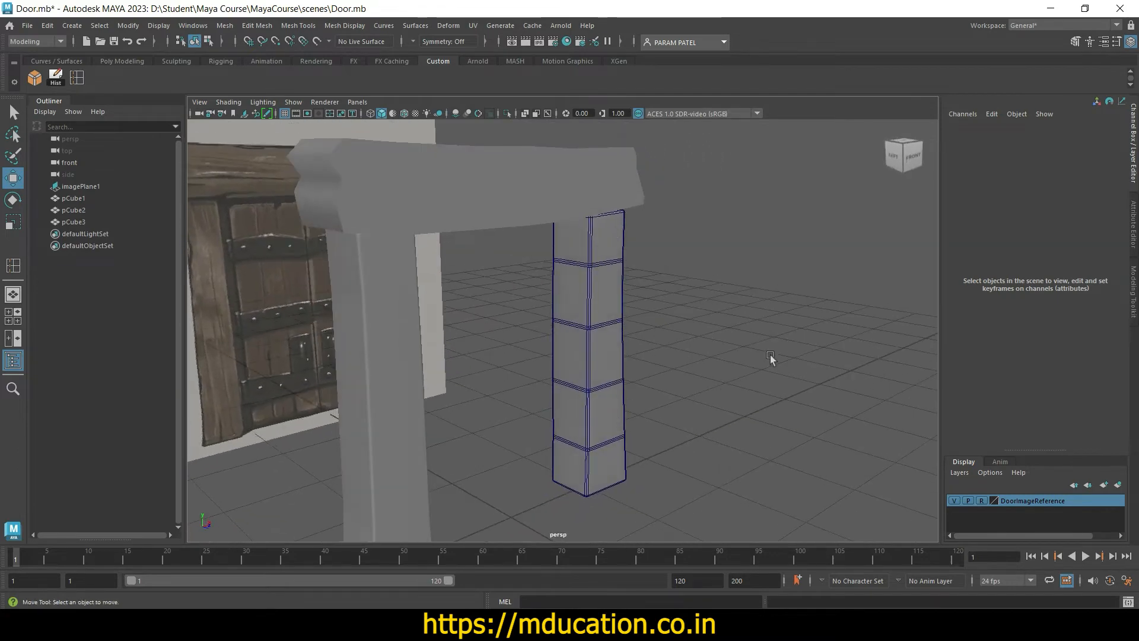
left_click(600, 373)
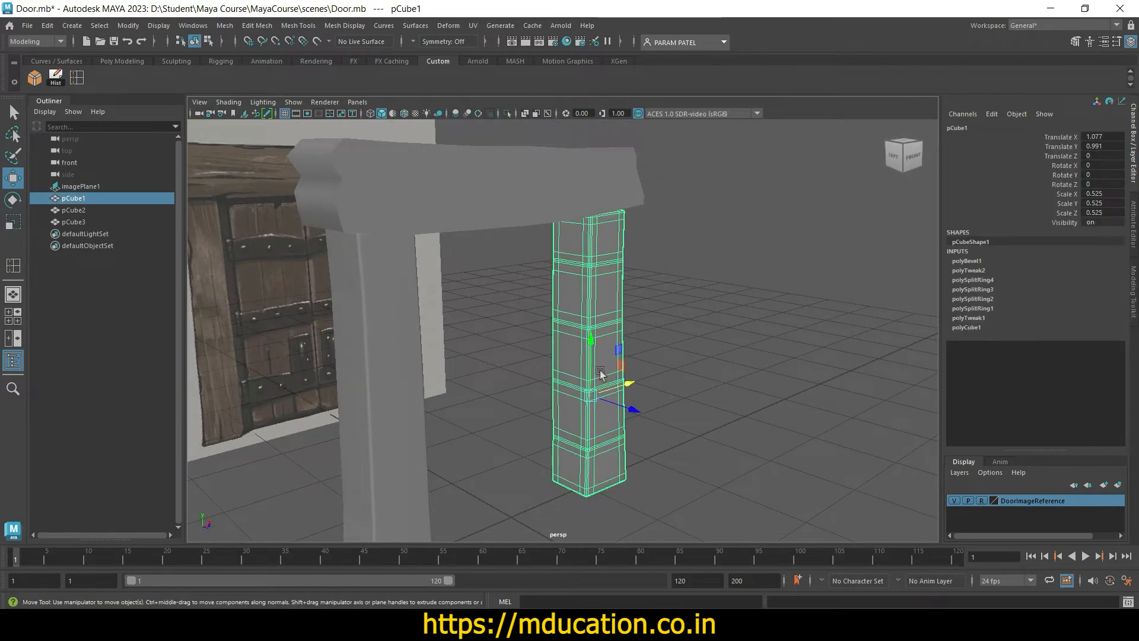
key("3")
left_click(677, 387)
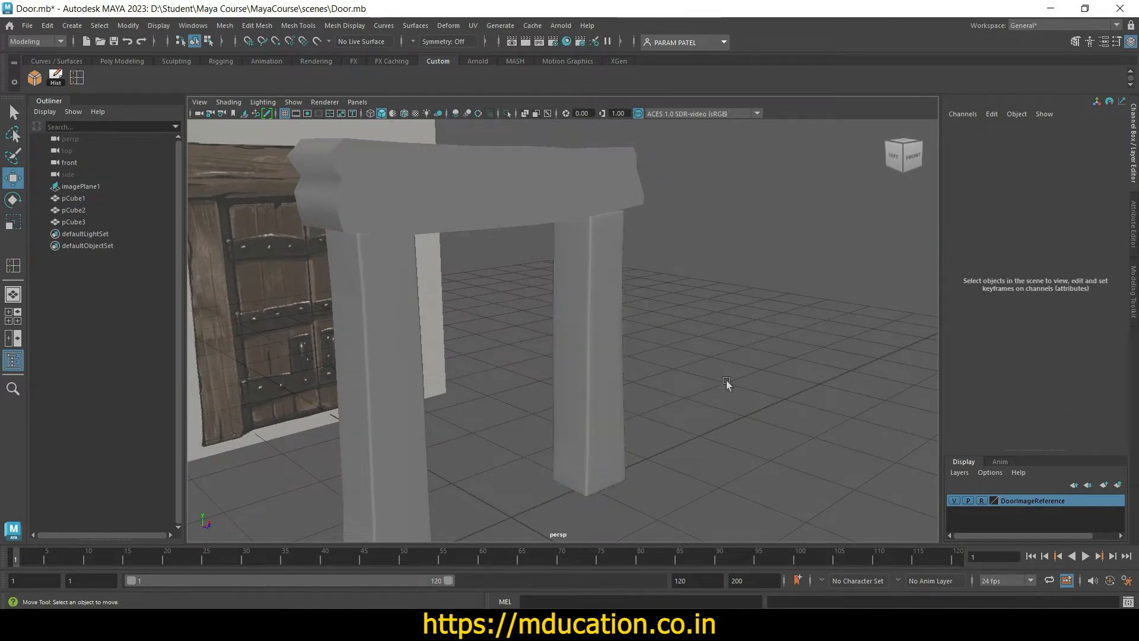
Step: Scale the top beam along Z to about 0.869 so it is deeper than the side posts
left_click(578, 199)
left_click_drag(676, 355, 734, 434, "alt")
key("r")
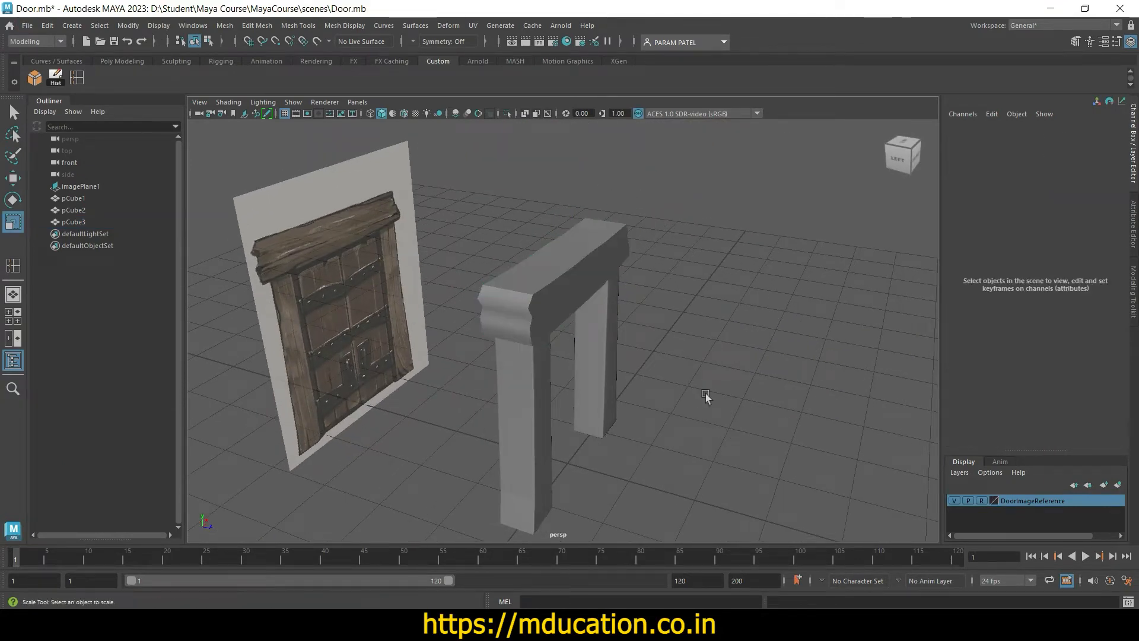
left_click(554, 241)
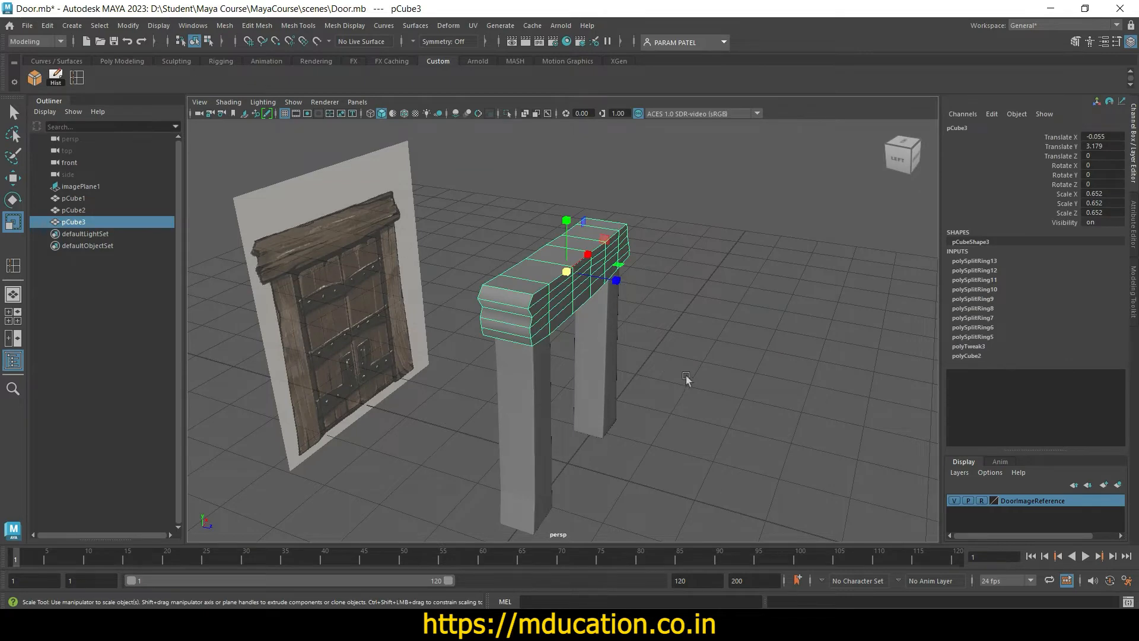
left_click_drag(714, 386, 715, 385)
left_click(587, 261)
left_click_drag(640, 469, 691, 389, "alt")
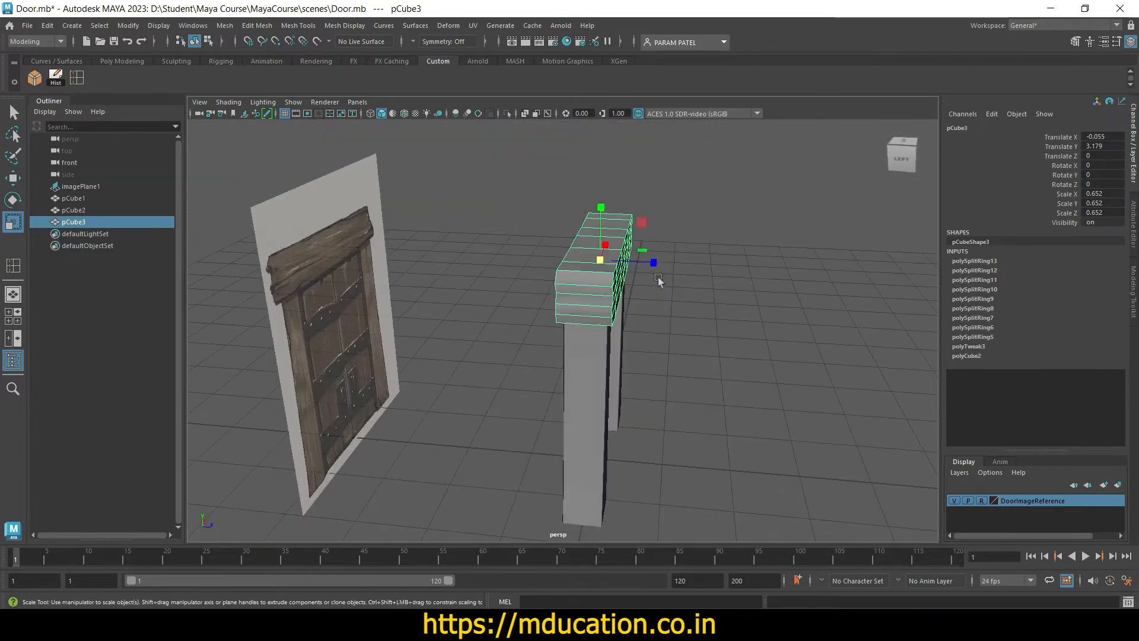
left_click_drag(658, 265, 675, 268)
left_click_drag(723, 430, 688, 347, "alt")
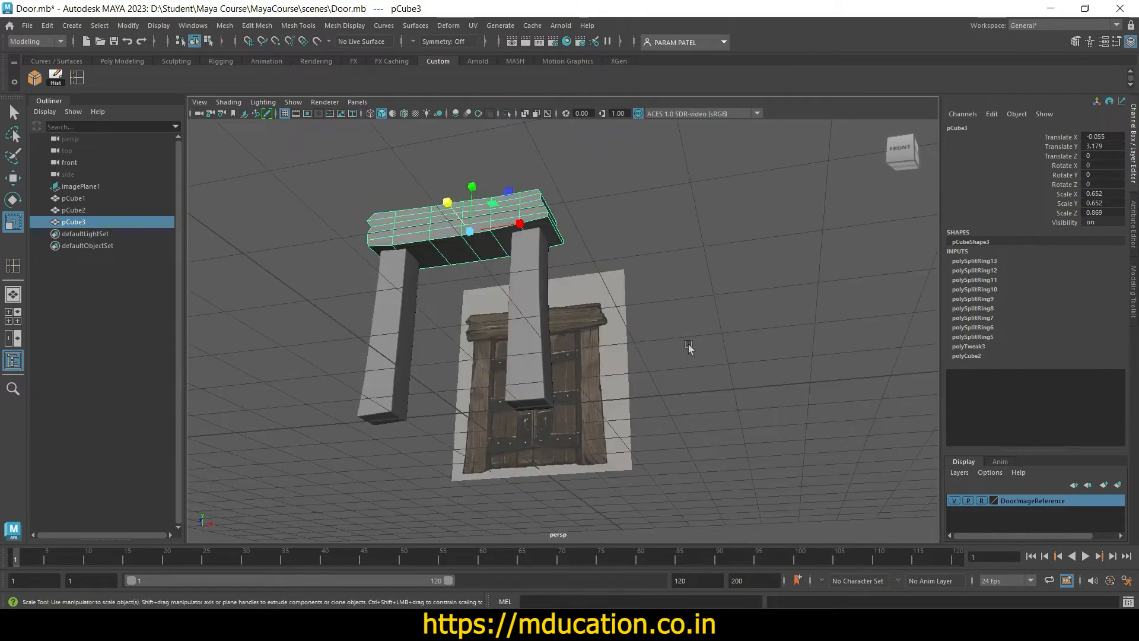
Step: Preview the top beam with mesh smoothing and return it to the unsmoothed display
left_click(686, 400)
left_click_drag(686, 399, 698, 348, "alt")
left_click_drag(720, 394, 750, 412, "alt")
scroll(682, 376, "up", 5)
left_click_drag(682, 376, 707, 383, "alt")
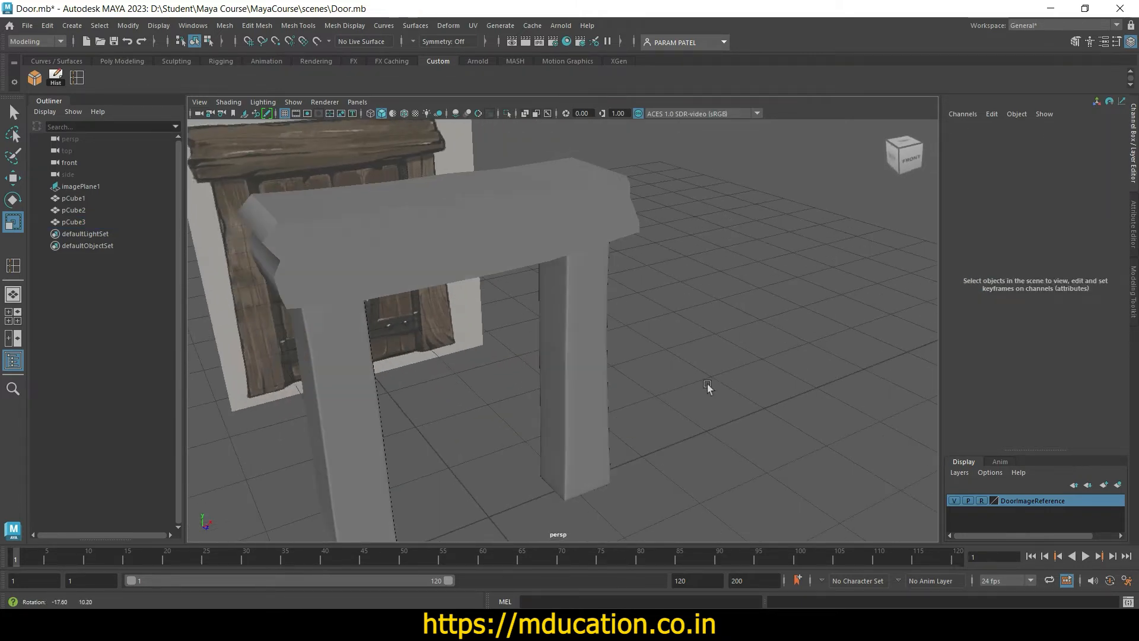
scroll(725, 378, "up", 3)
left_click(489, 233)
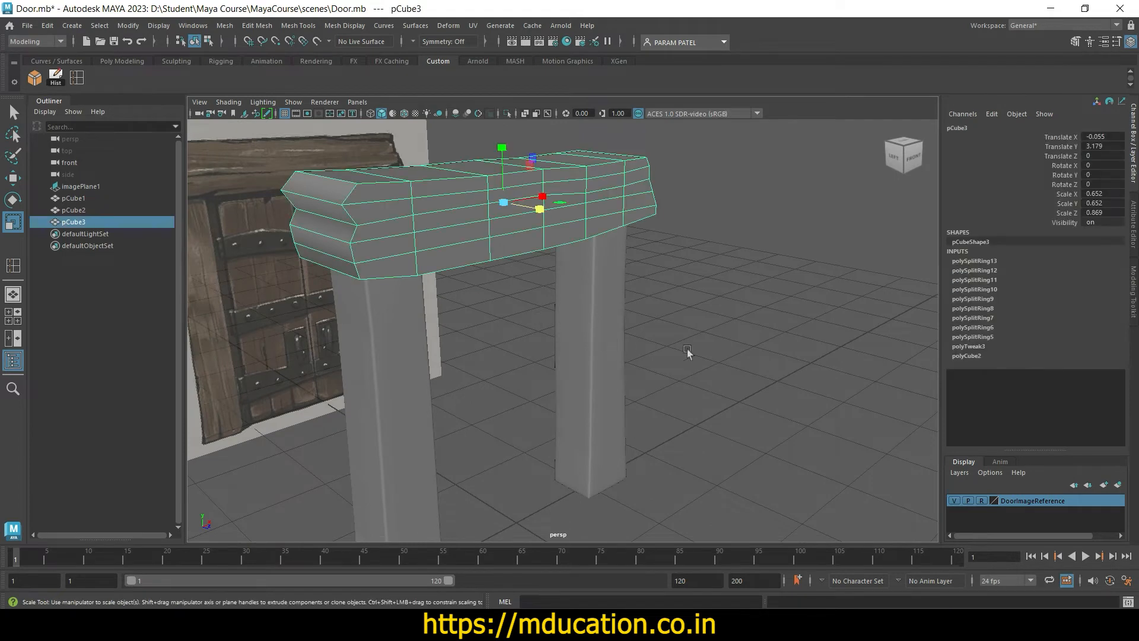
key("3")
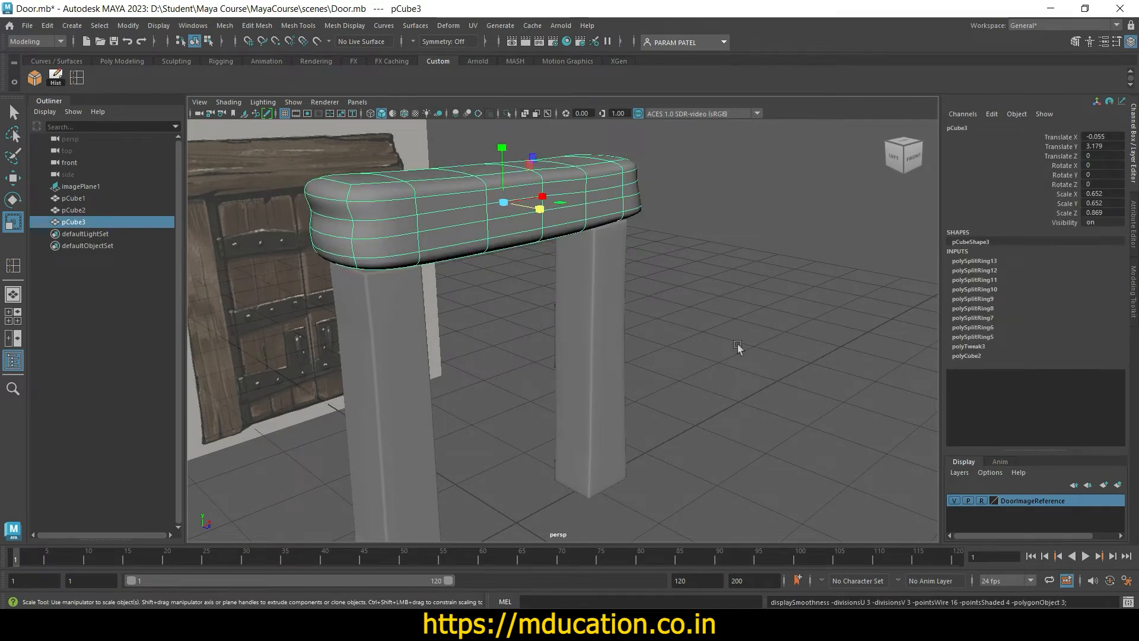
left_click(703, 334)
left_click(471, 188)
key("1")
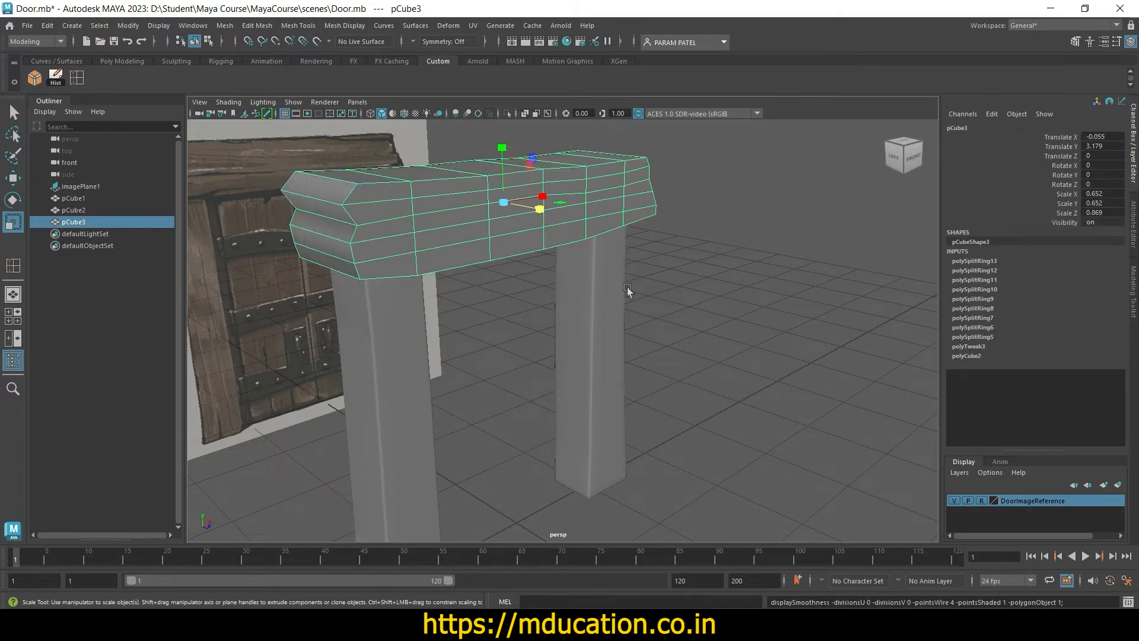
Step: Bevel the edges of the top beam with a fraction of 0.2 and 2 segments
left_click_drag(667, 319, 690, 319, "alt")
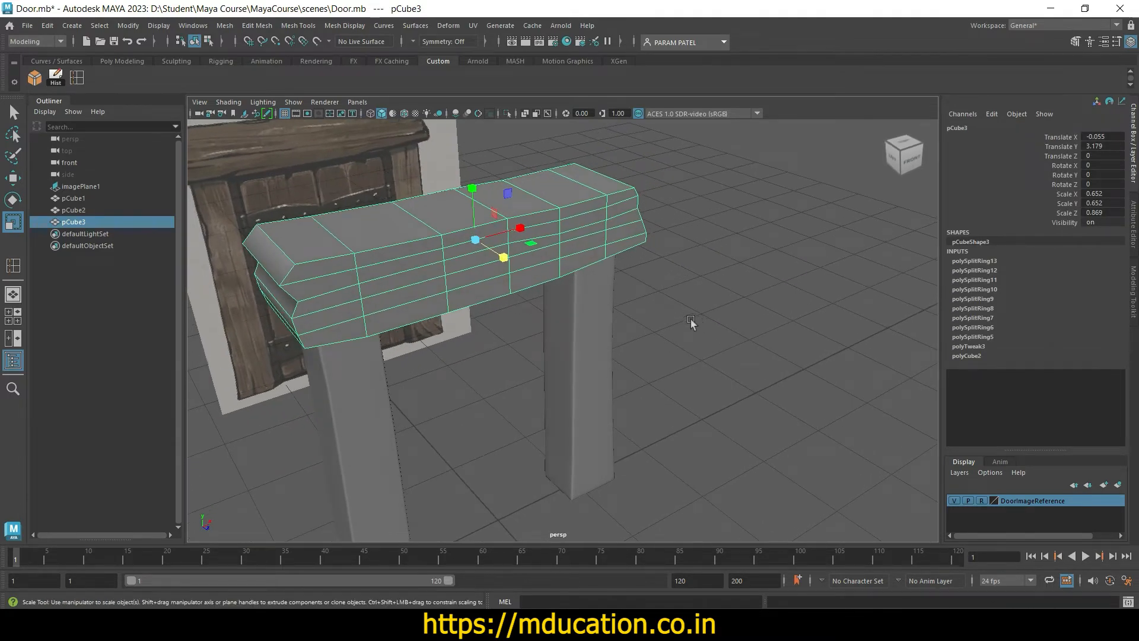
left_click(34, 80)
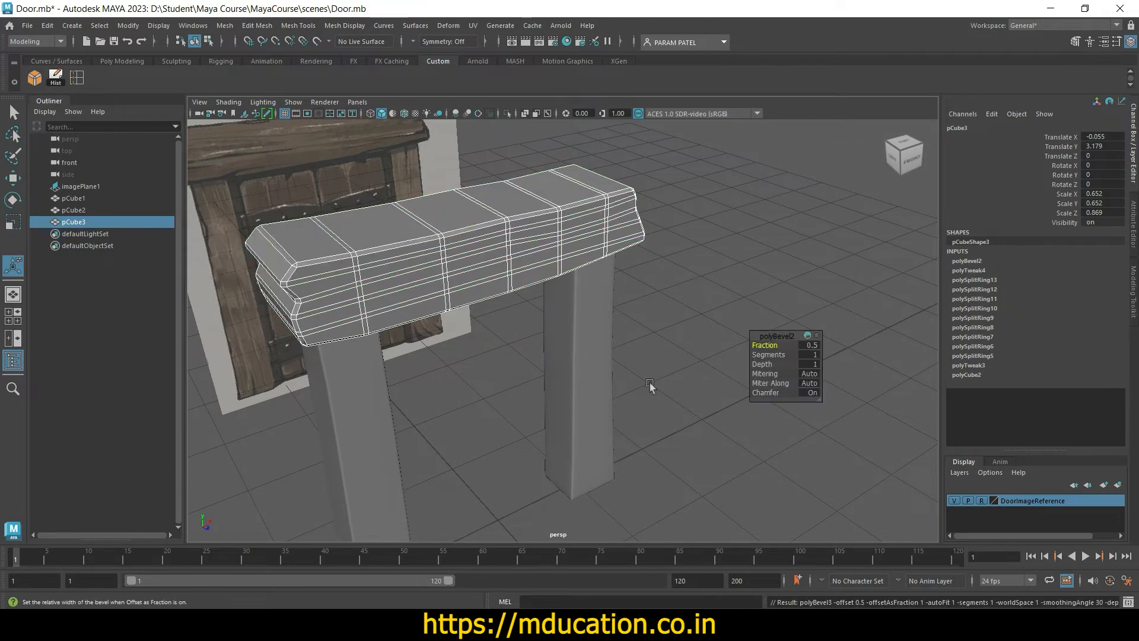
left_click(809, 345)
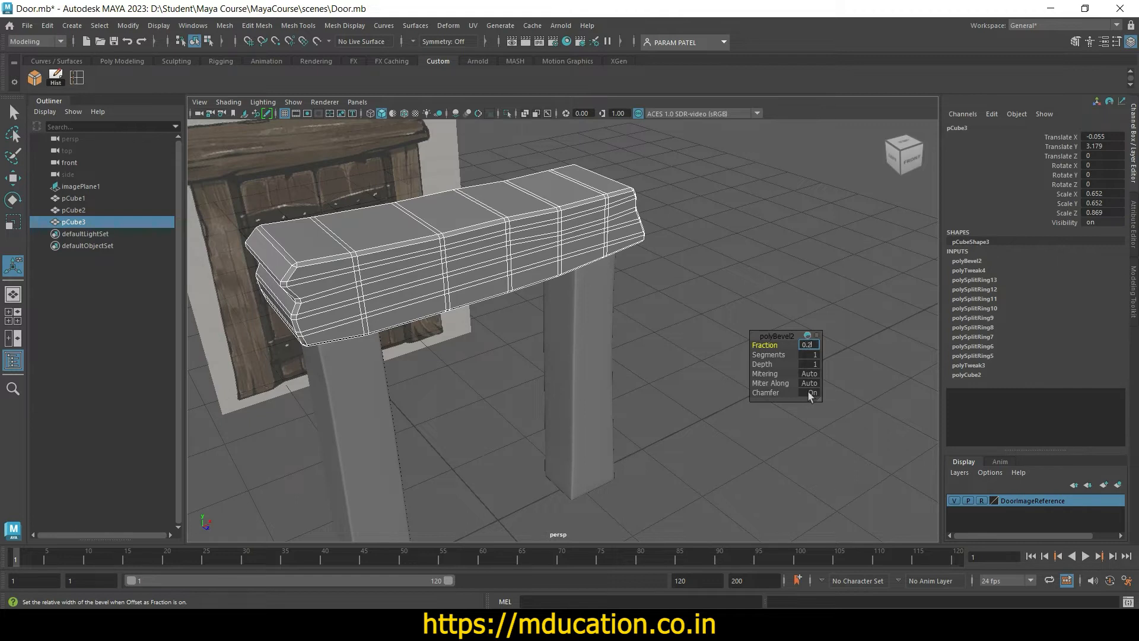
key("Return")
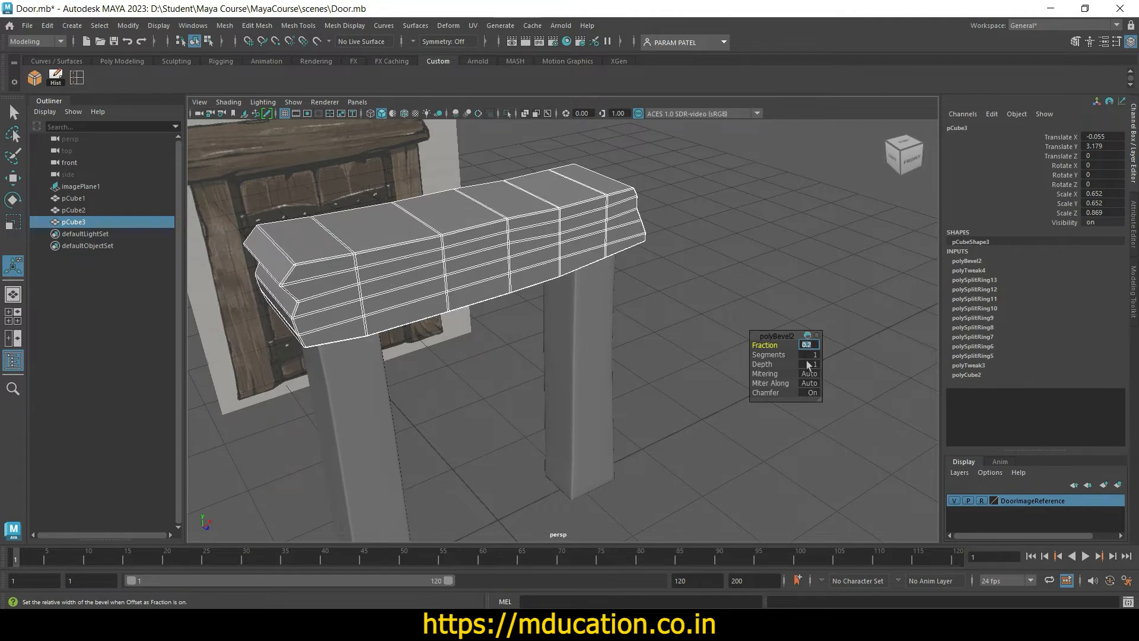
key("Tab")
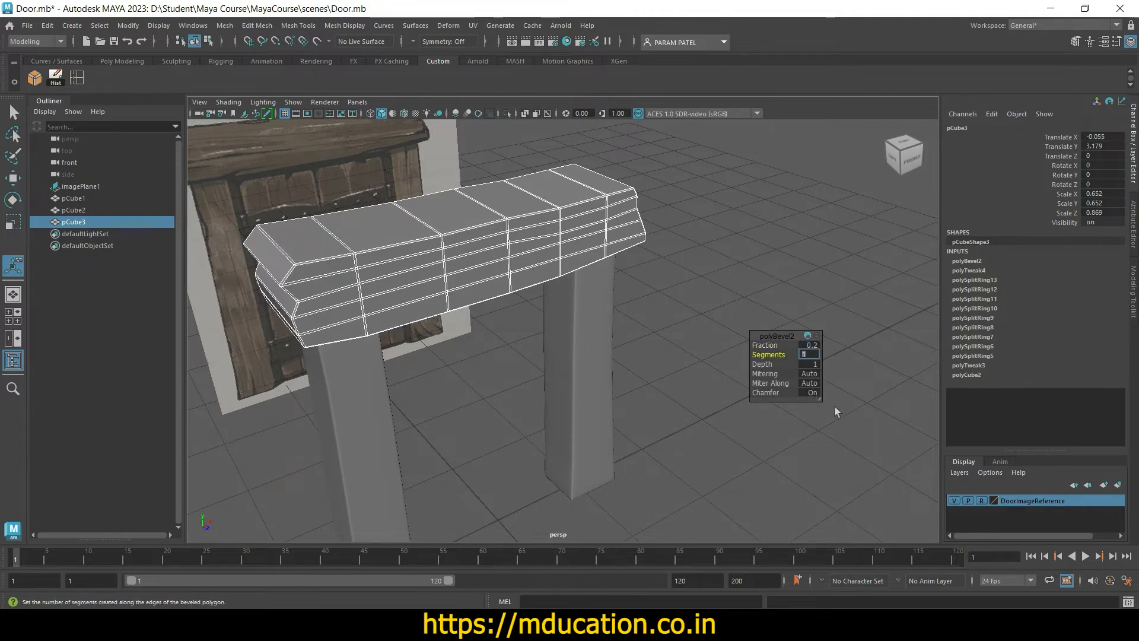
key("Return")
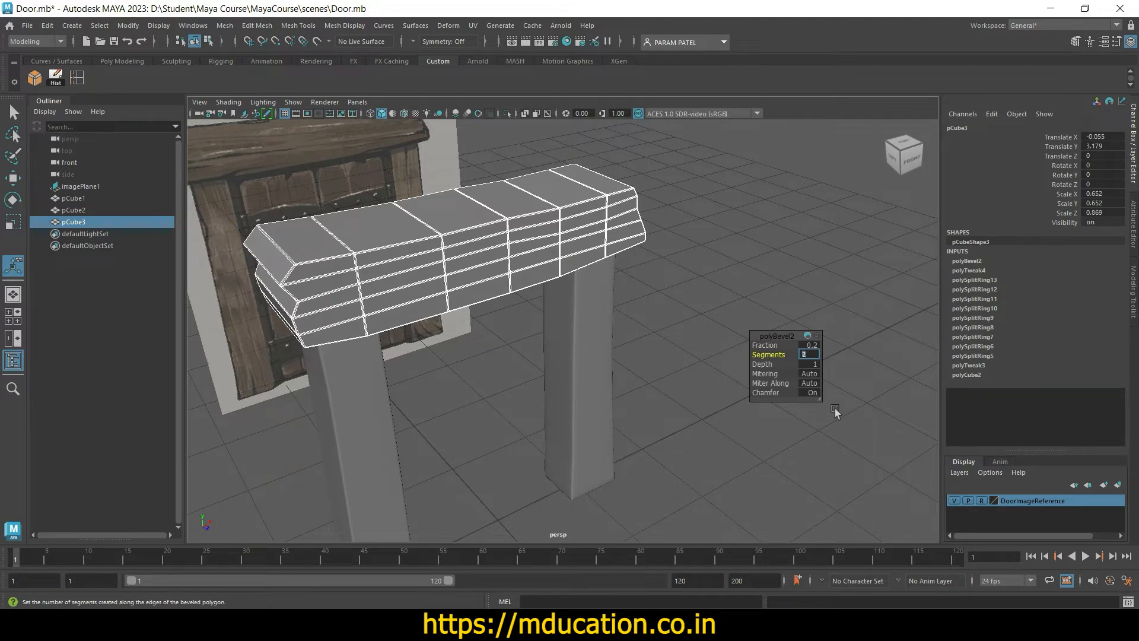
left_click(719, 344)
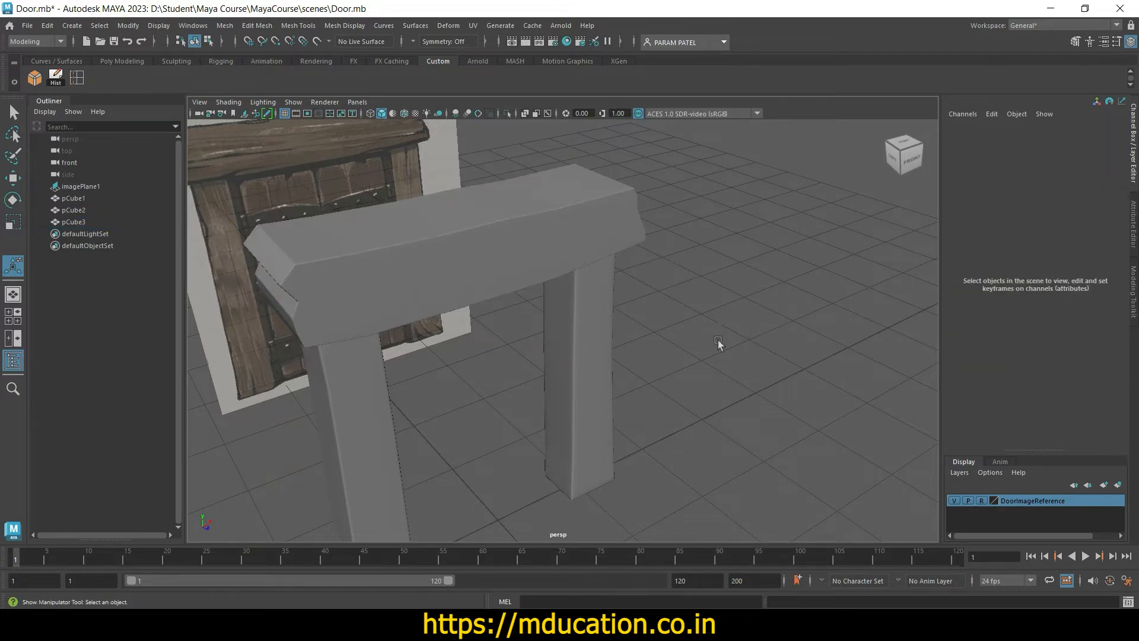
Step: Preview the beveled beam with mesh smoothing and switch to the Select tool
left_click(493, 278)
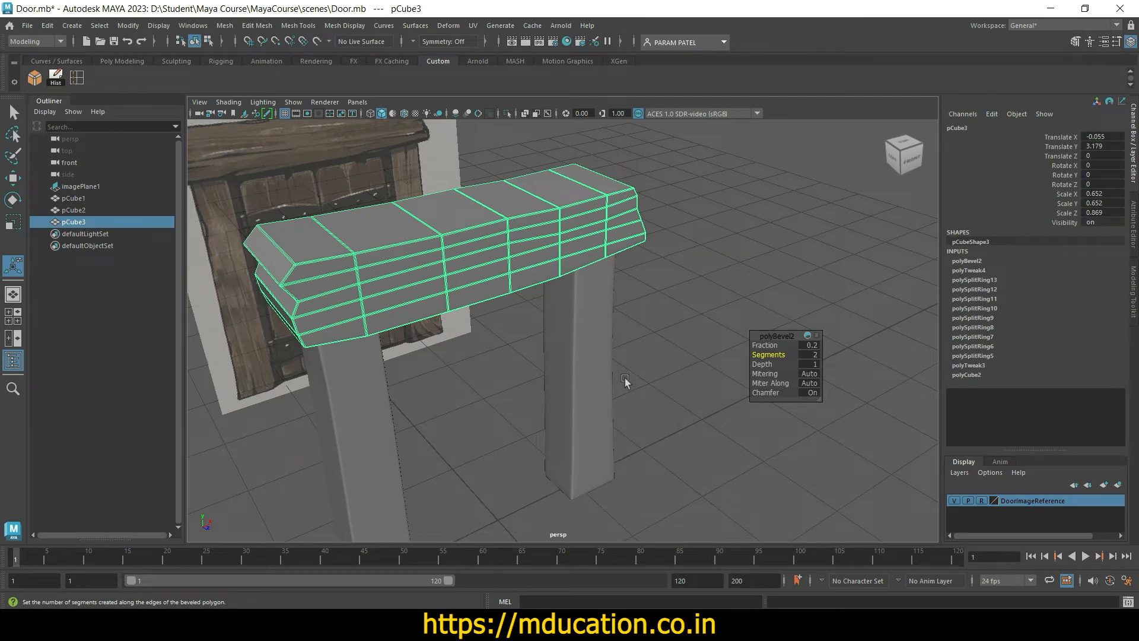
key("3")
left_click(689, 383)
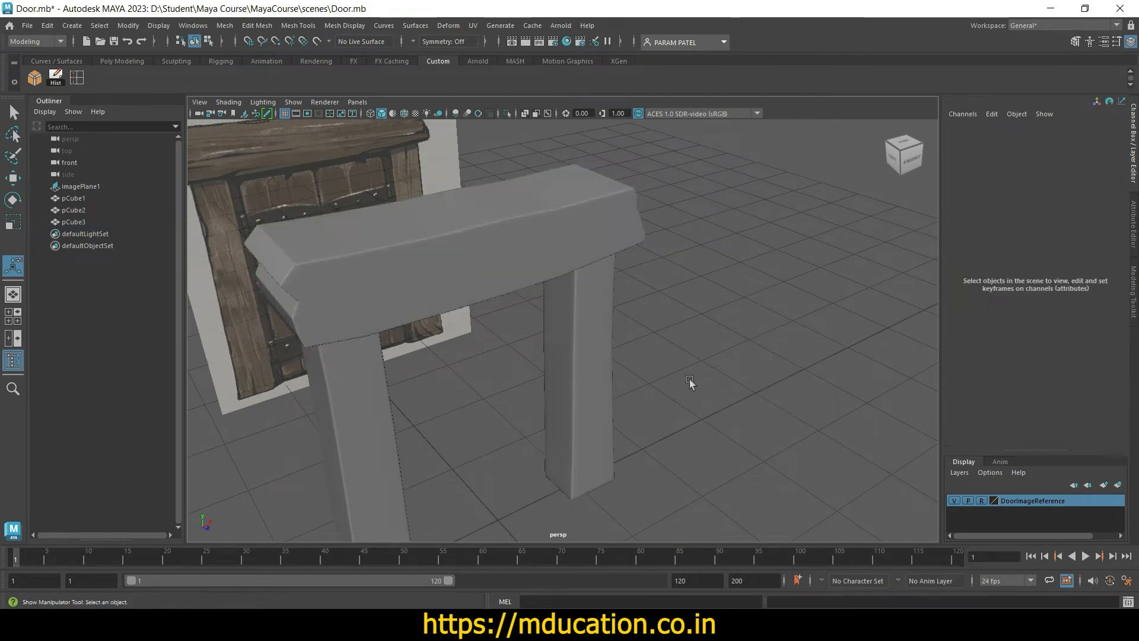
left_click(541, 235)
key("q")
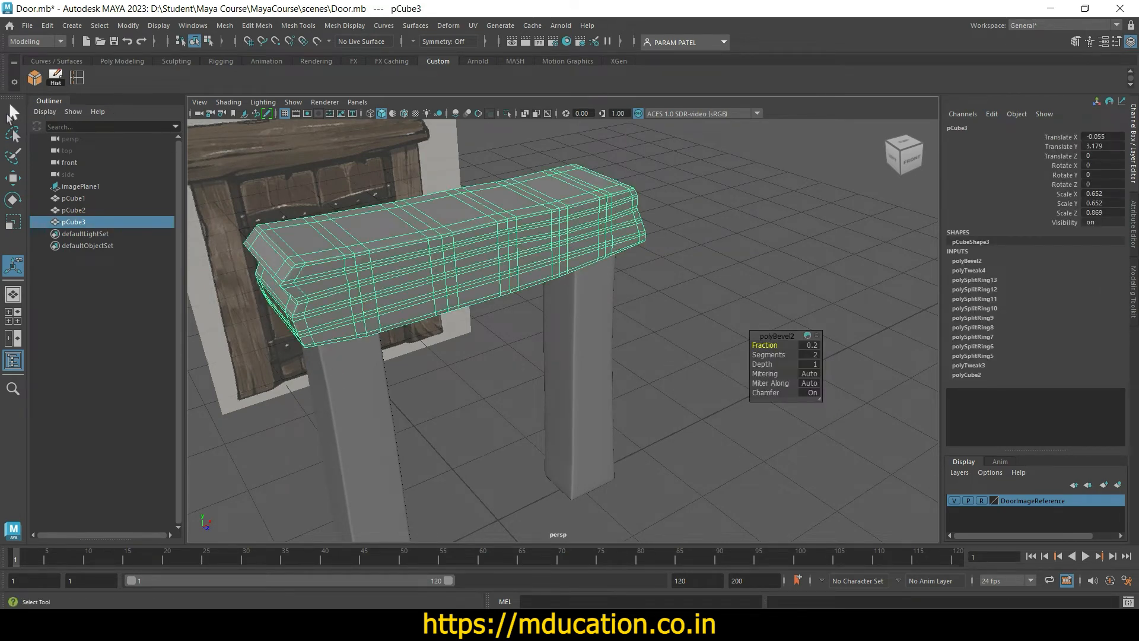
left_click(738, 307)
left_click(530, 267)
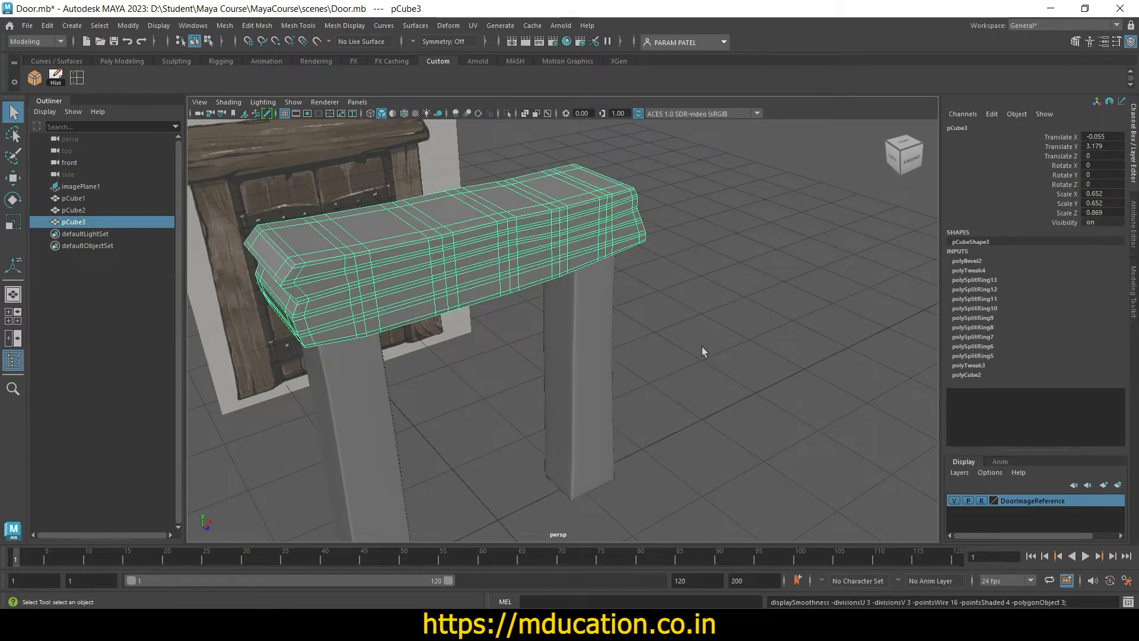
Step: Compare the beveled beam in unsmoothed, intermediate and fully smoothed display, ending with the unsmoothed one
key("1")
key("2")
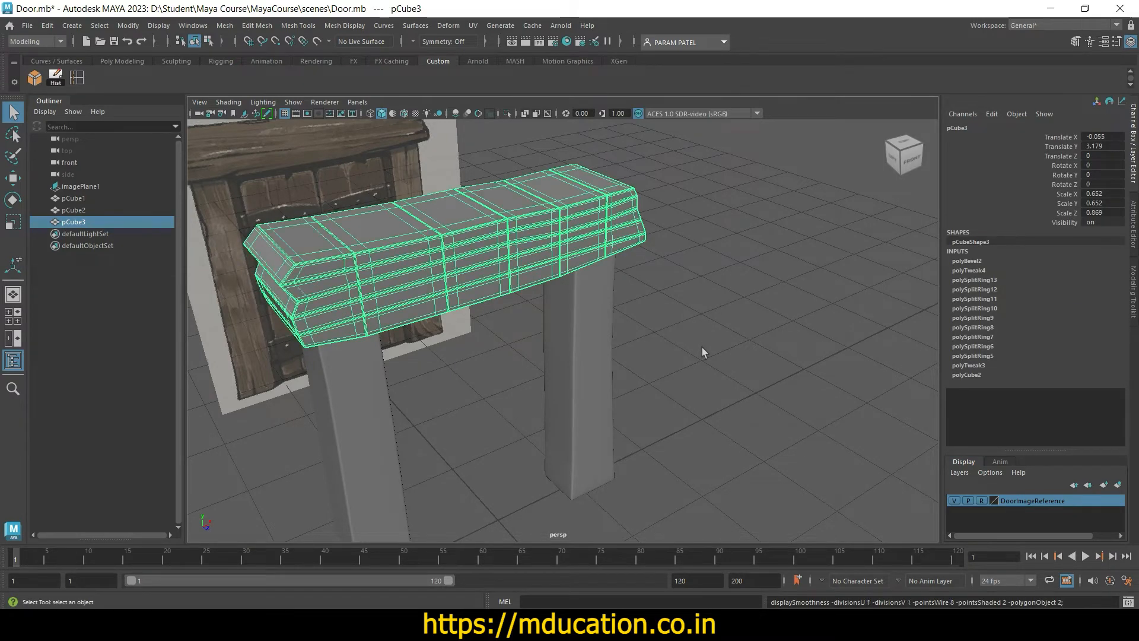
key("3")
key("1")
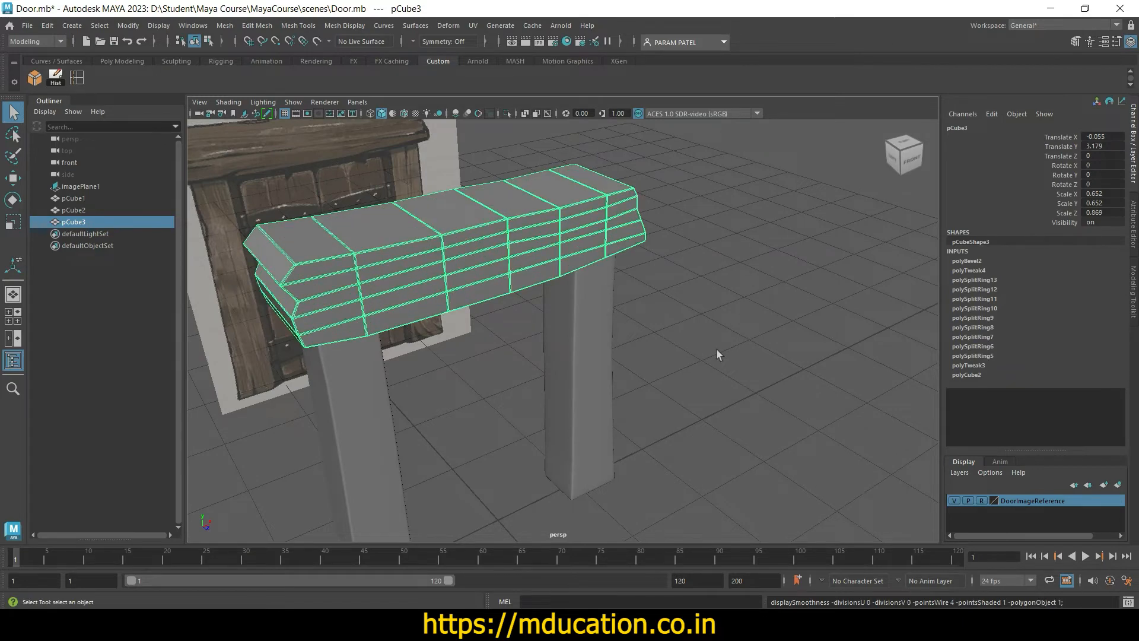
left_click(718, 351)
left_click(524, 276)
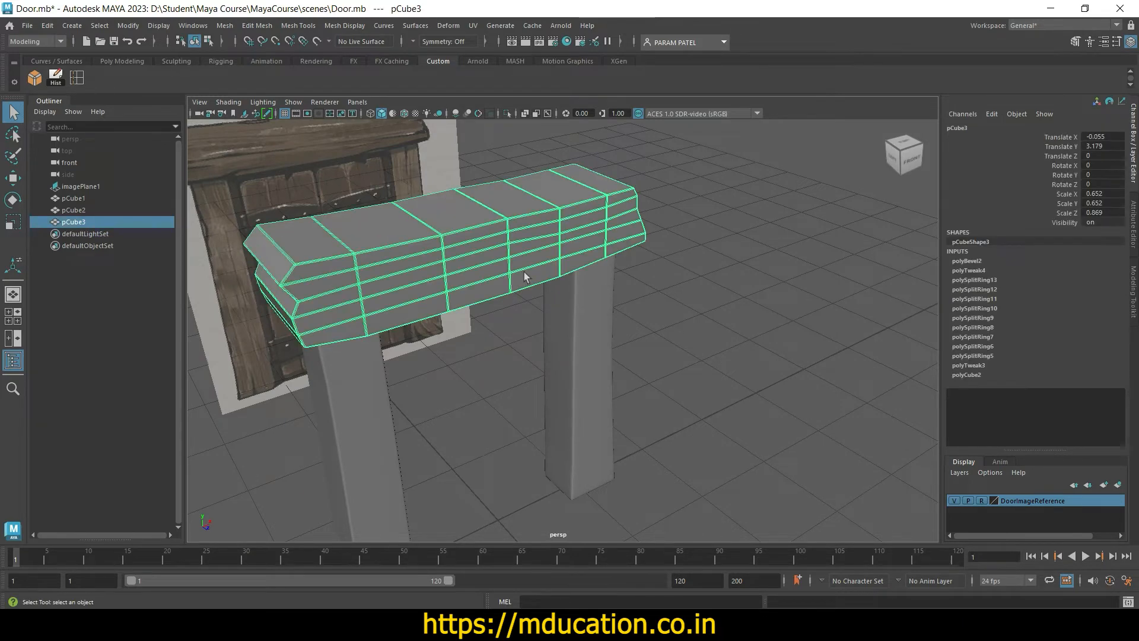
left_click(681, 325)
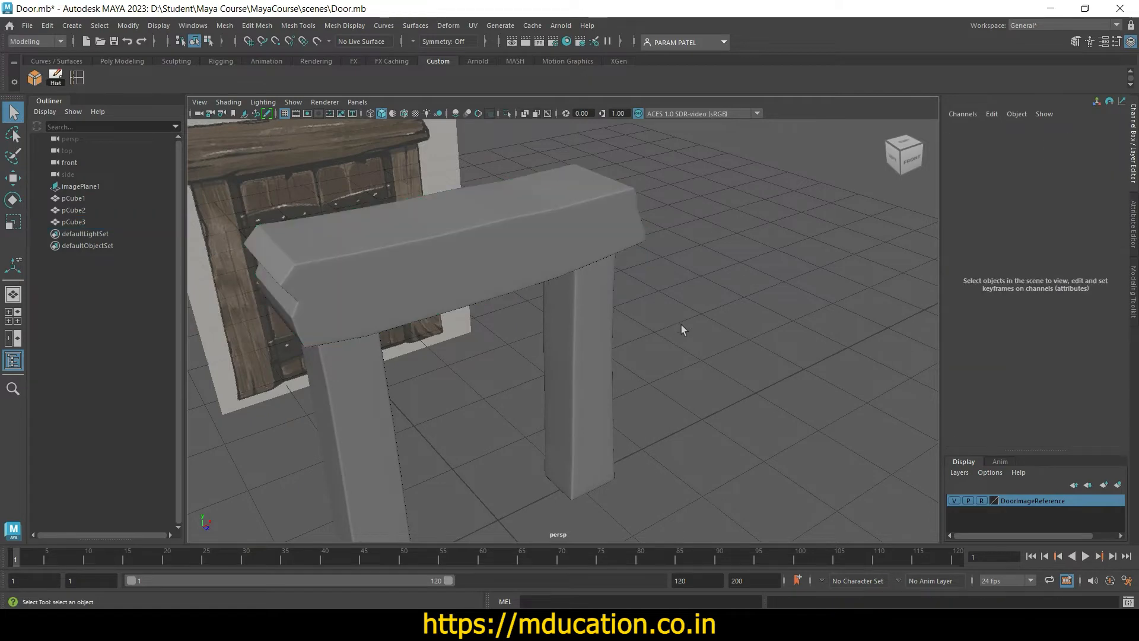
Step: Set the beam to unsmoothed display from the front side and inspect the side posts' mesh
mouse_move(681, 325)
left_mouse_down("alt")
mouse_move(693, 326)
mouse_move(613, 372)
mouse_move(496, 339)
mouse_move(422, 333)
mouse_move(689, 348)
mouse_move(672, 338)
left_mouse_up("alt")
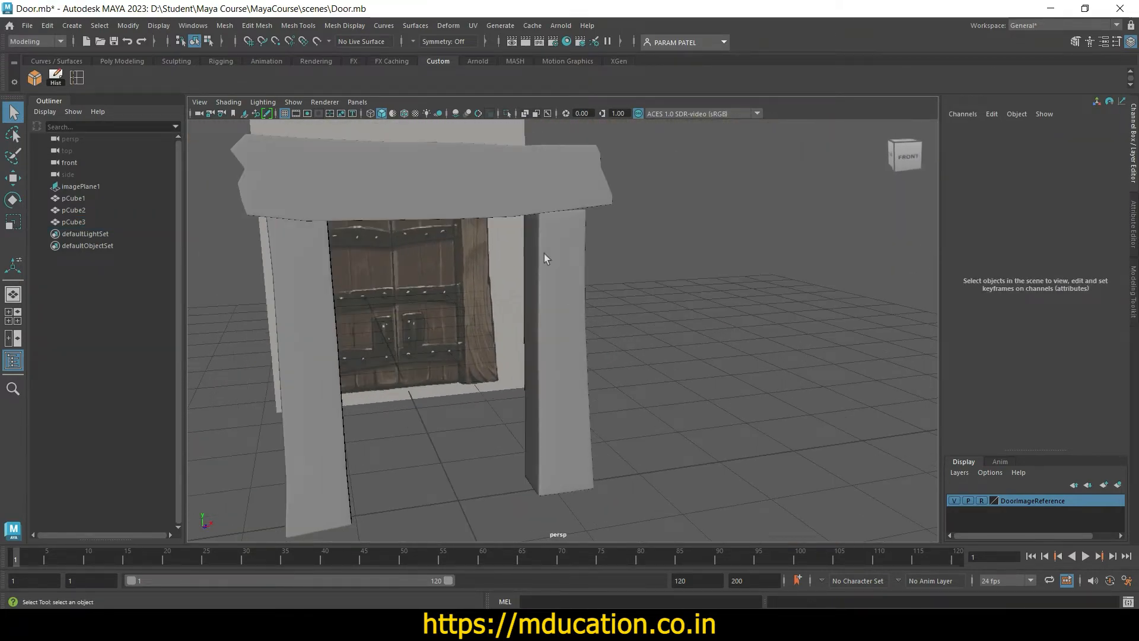
left_click(500, 209)
key("1")
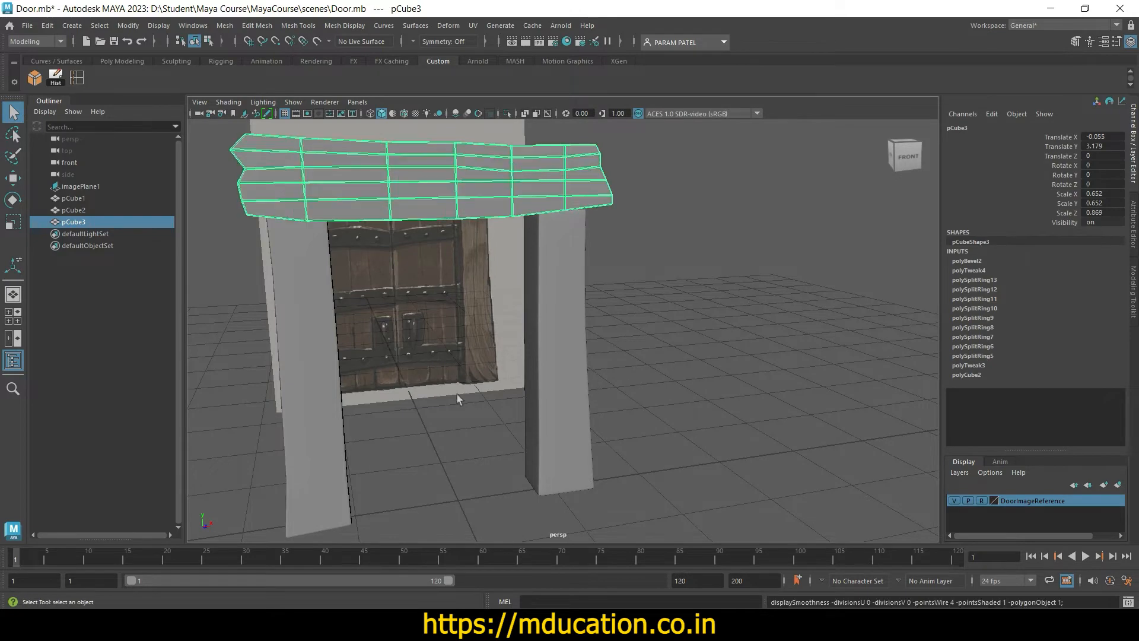
left_click(339, 356)
left_click(537, 335)
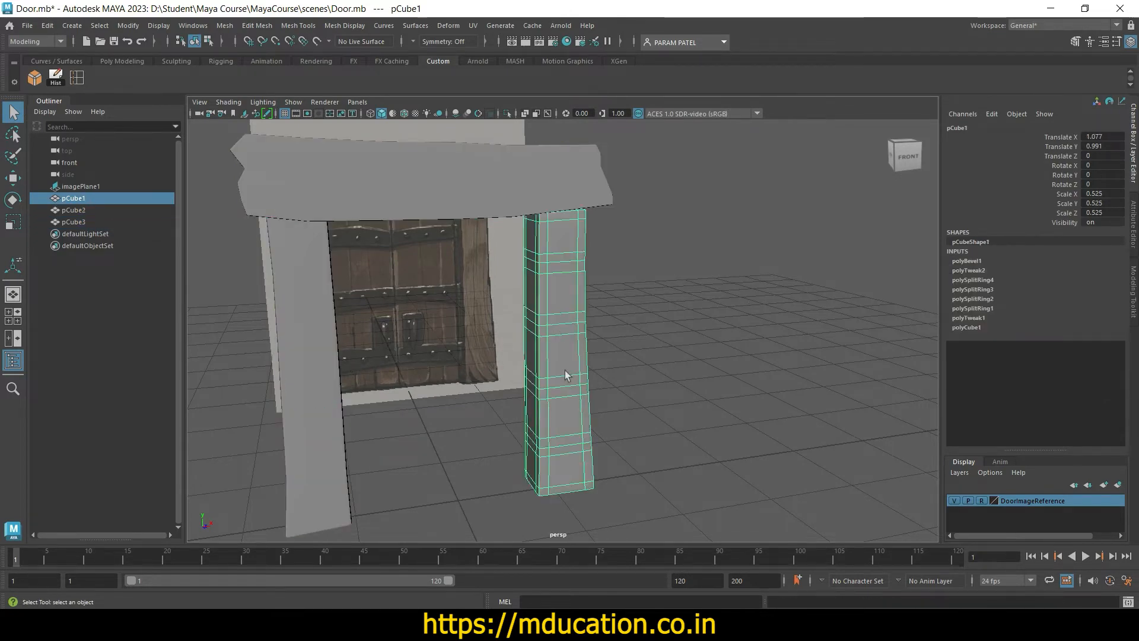
left_click(658, 365)
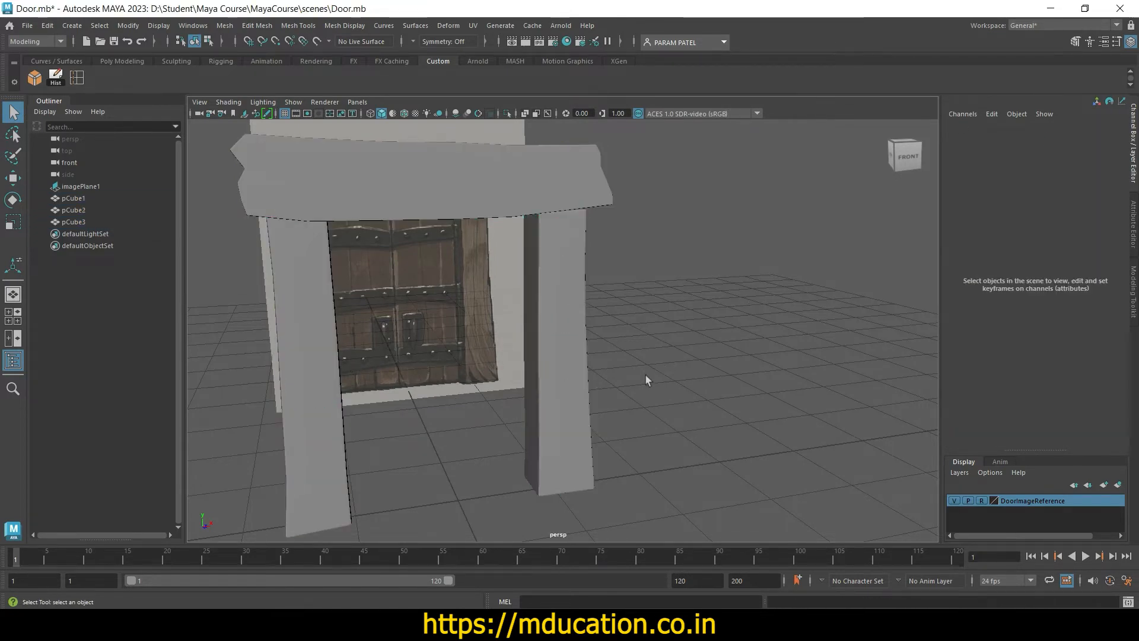
Step: Create a polygon cube in the front view and raise it to about 0.87 in Y over the door panels
key("space")
key("space")
scroll(601, 415, "down", 6)
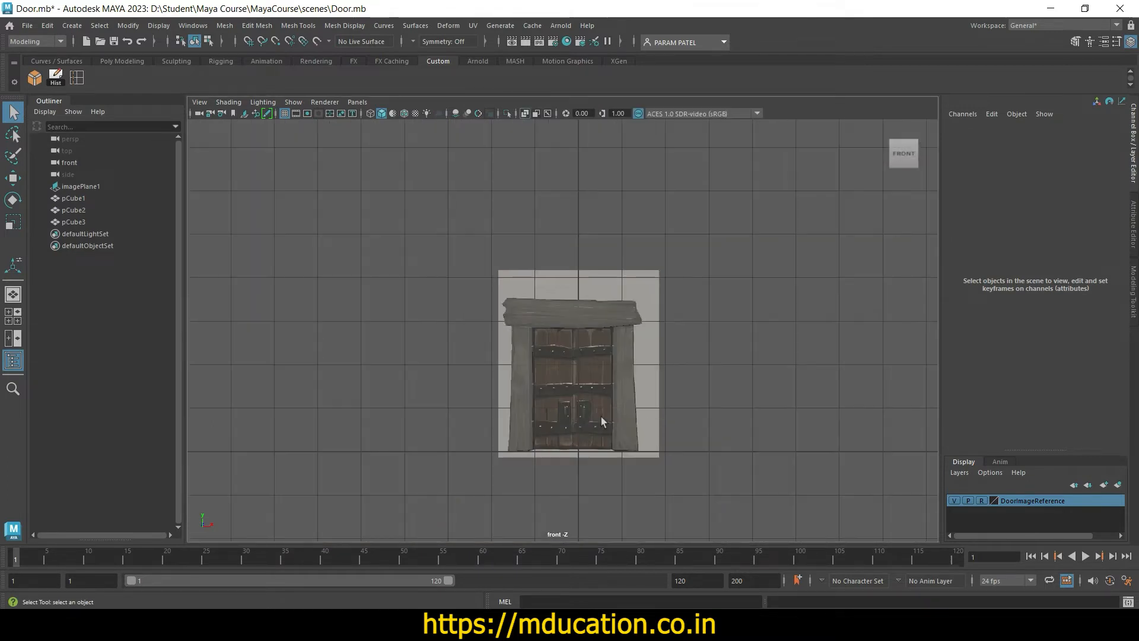
scroll(593, 362, "up", 3)
scroll(614, 350, "up", 2)
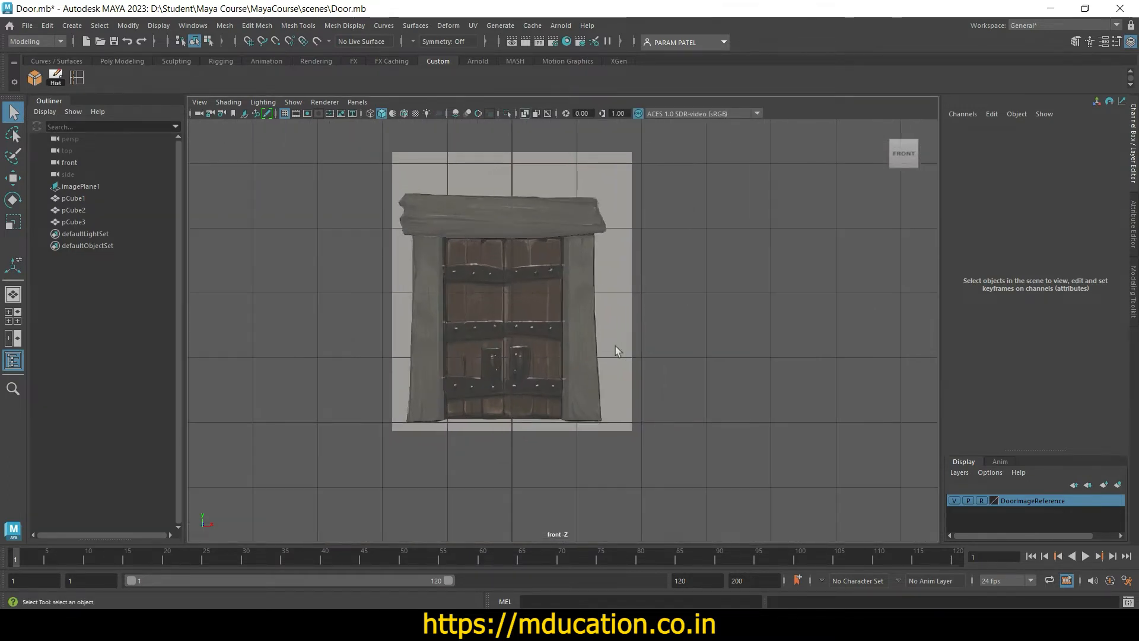
scroll(615, 347, "up", 4)
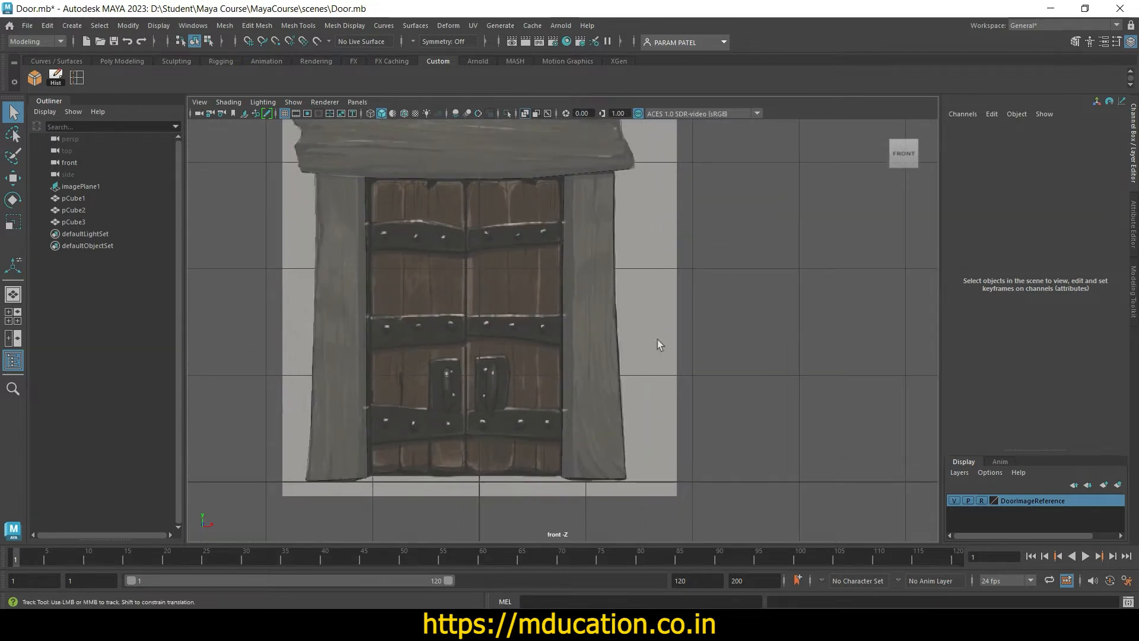
middle_click_drag(658, 341, 645, 369, "alt")
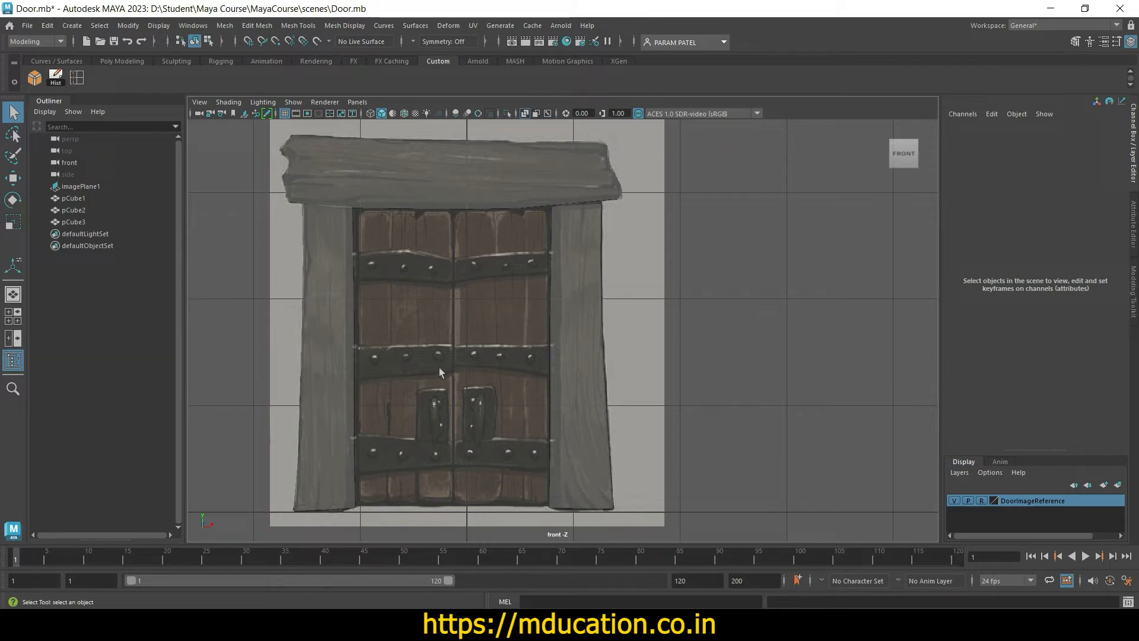
left_click(114, 64)
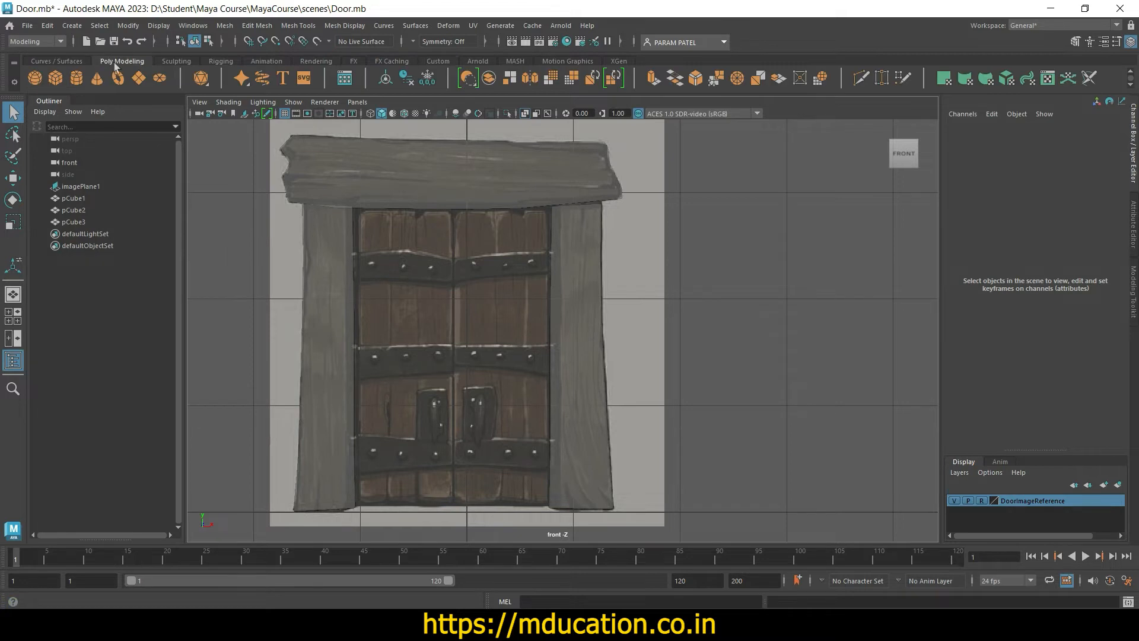
left_click(58, 79)
key("w")
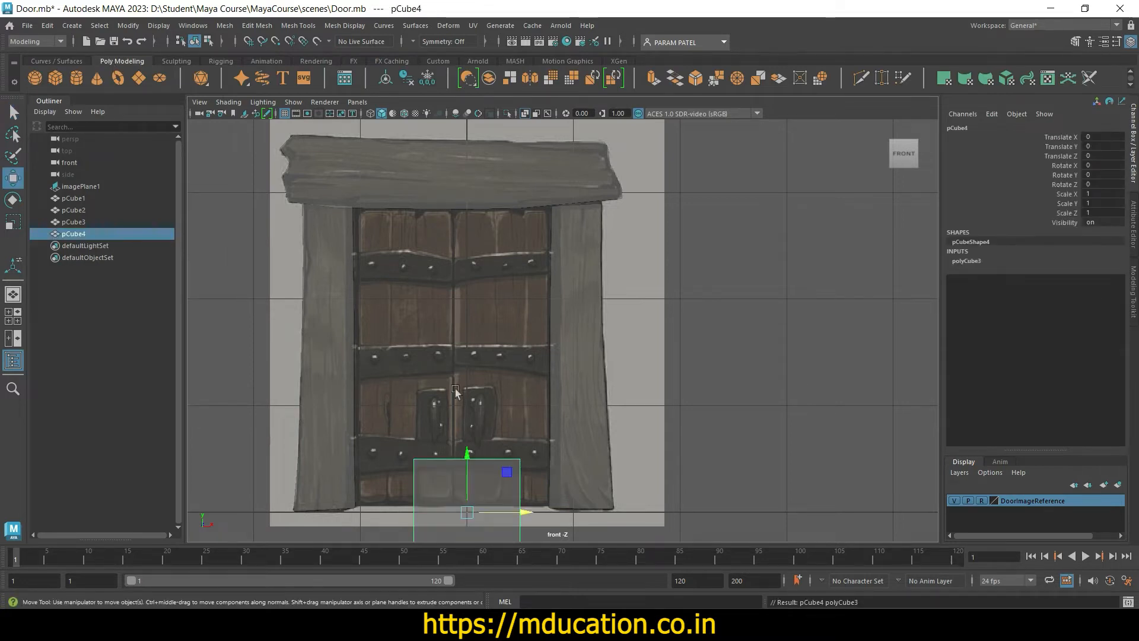
left_click_drag(464, 450, 456, 362)
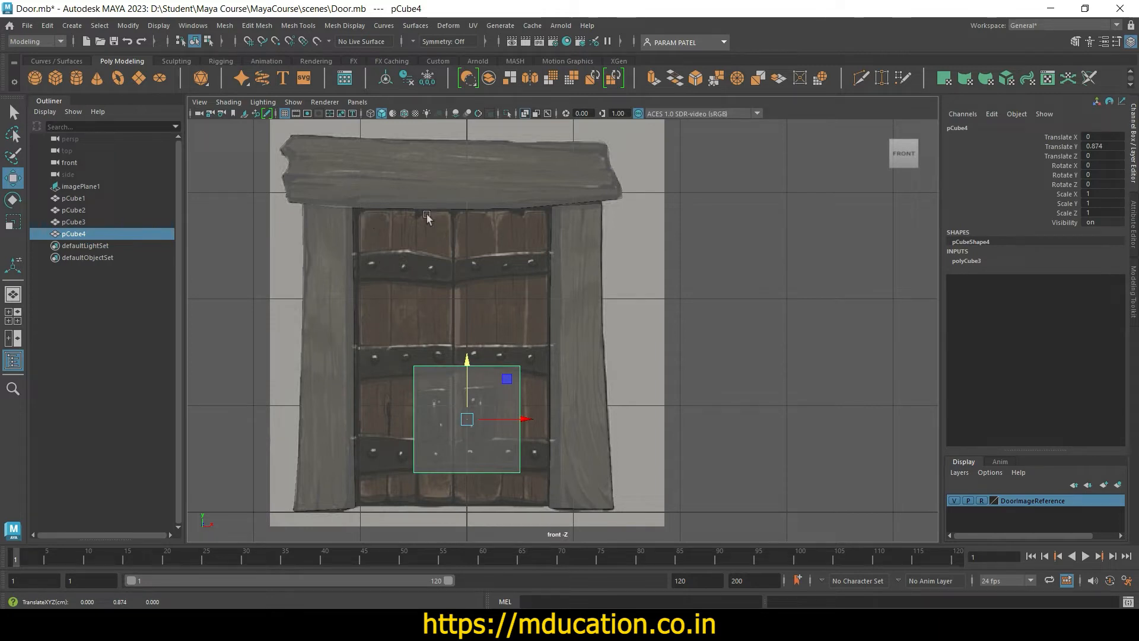
Step: Scale the new cube down uniformly to about 0.4 over the door panels
scroll(446, 342, "up", 5)
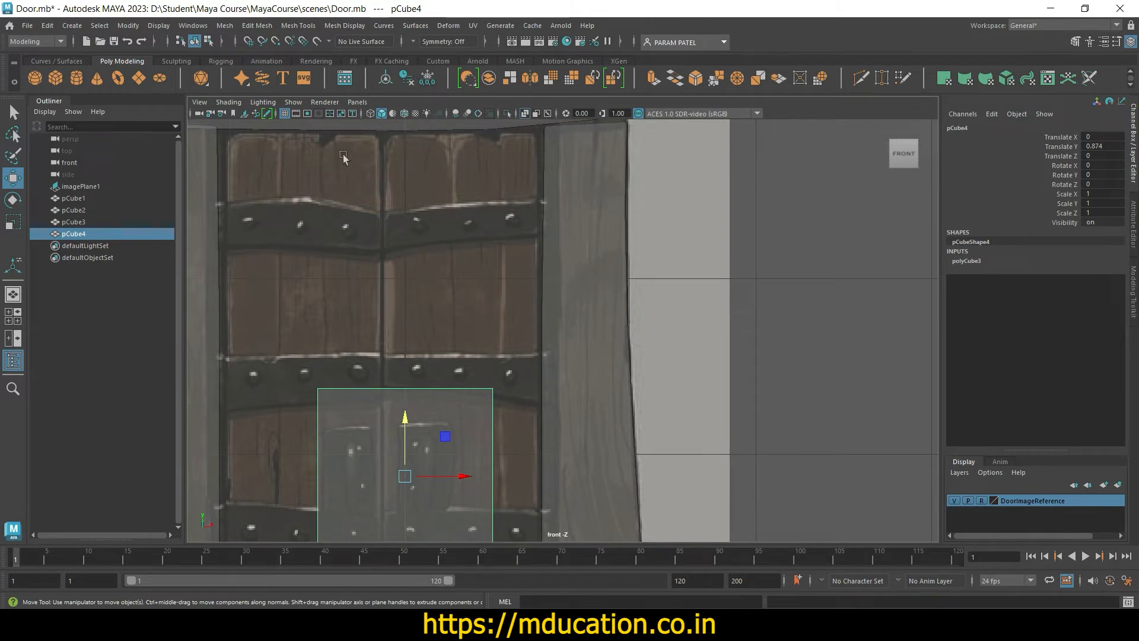
scroll(509, 445, "down", 6)
scroll(508, 445, "up", 3)
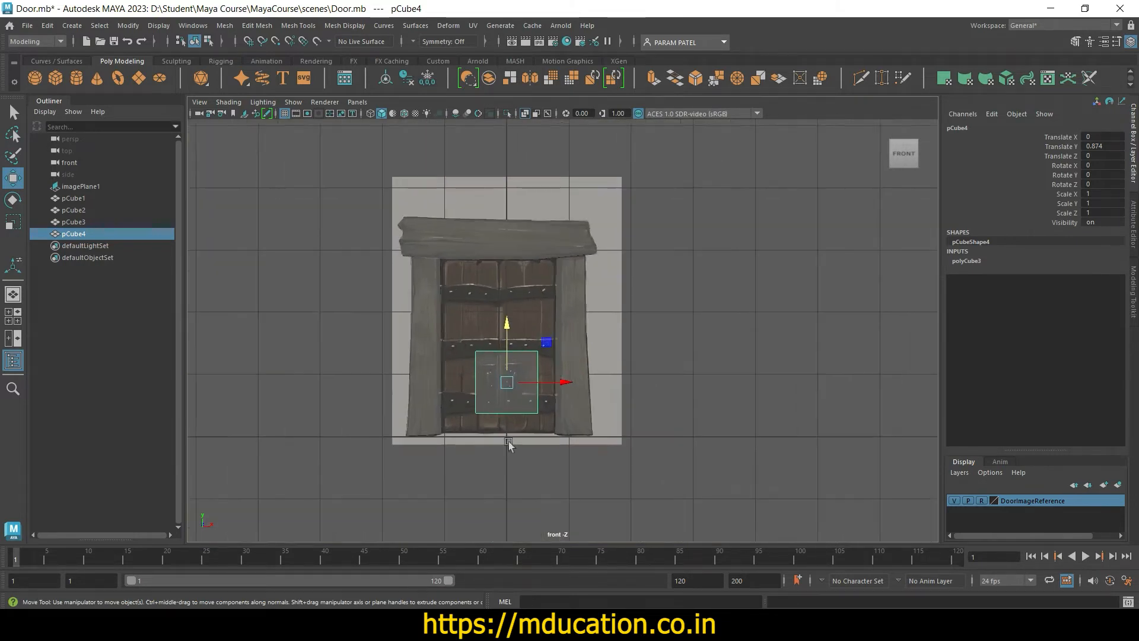
scroll(603, 459, "up", 3)
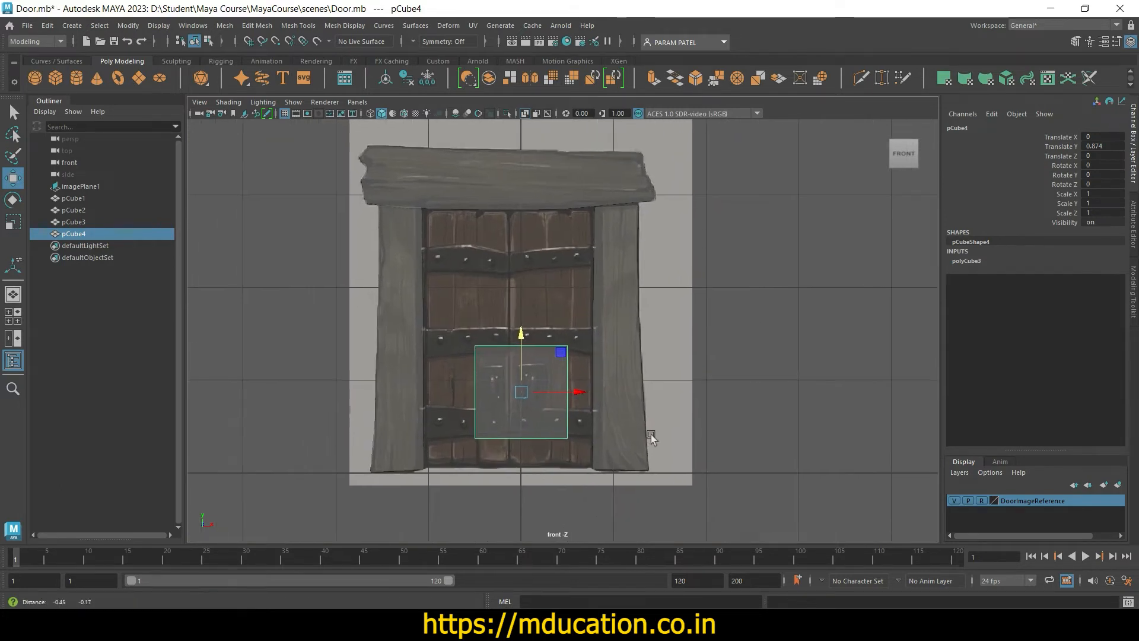
key("r")
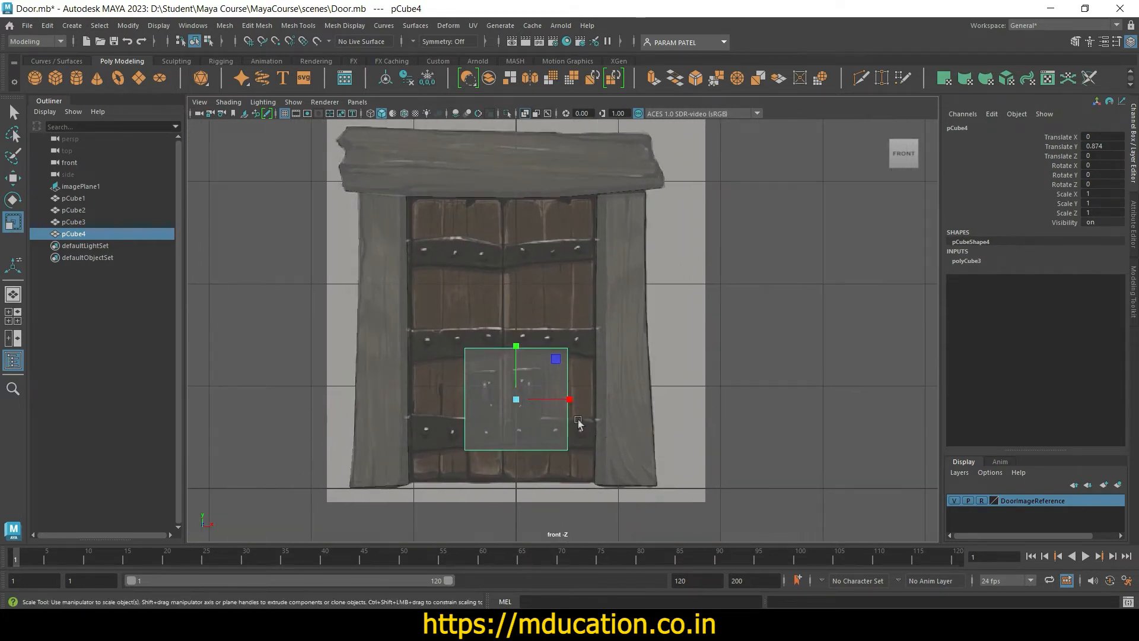
left_click_drag(514, 403, 461, 417)
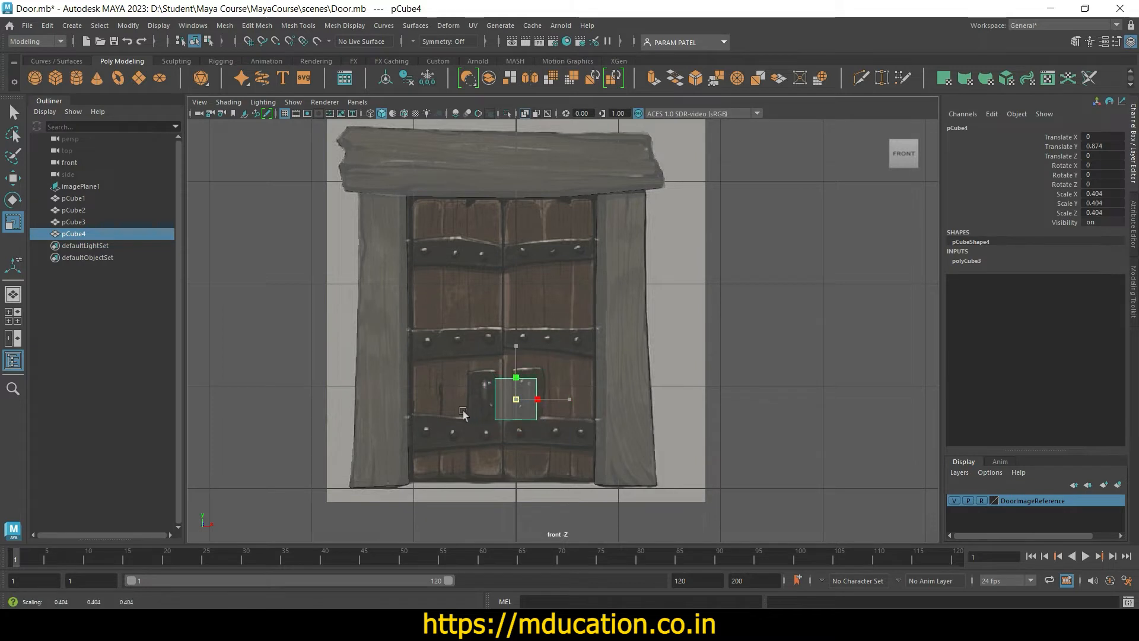
Step: Move pCube4 over the door's leftmost plank at about X -0.888, Y 1.668 and scale it uniformly to about 0.32
key("w")
left_click_drag(557, 407, 472, 408)
left_click_drag(432, 356, 432, 275)
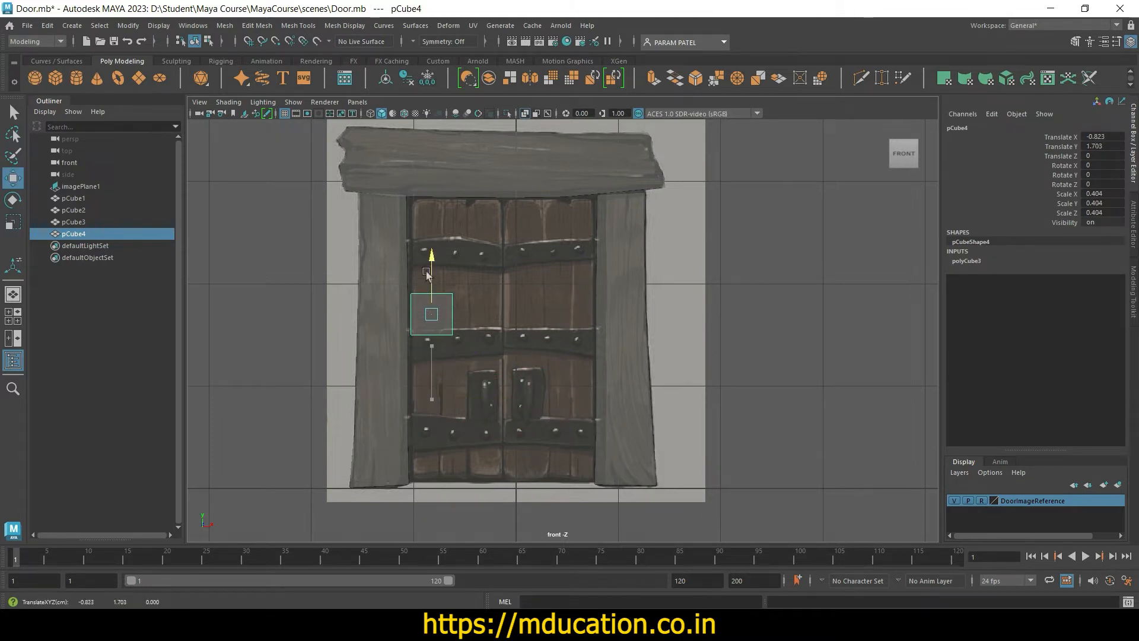
scroll(424, 337, "up", 2)
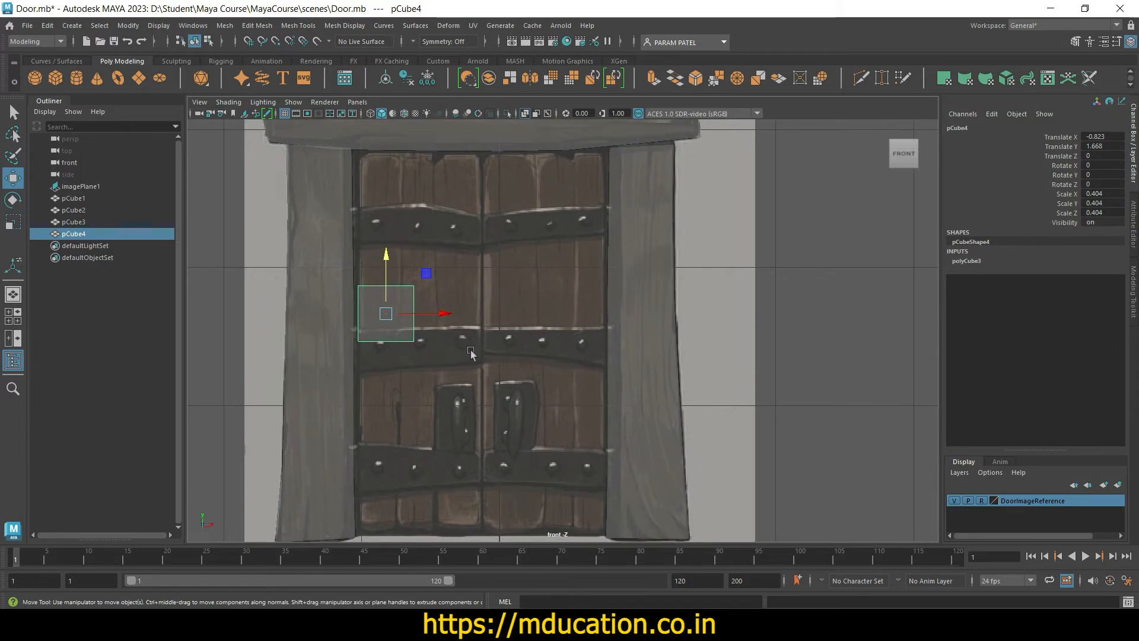
middle_click_drag(470, 353, 578, 394, "alt")
left_click_drag(534, 359, 525, 360)
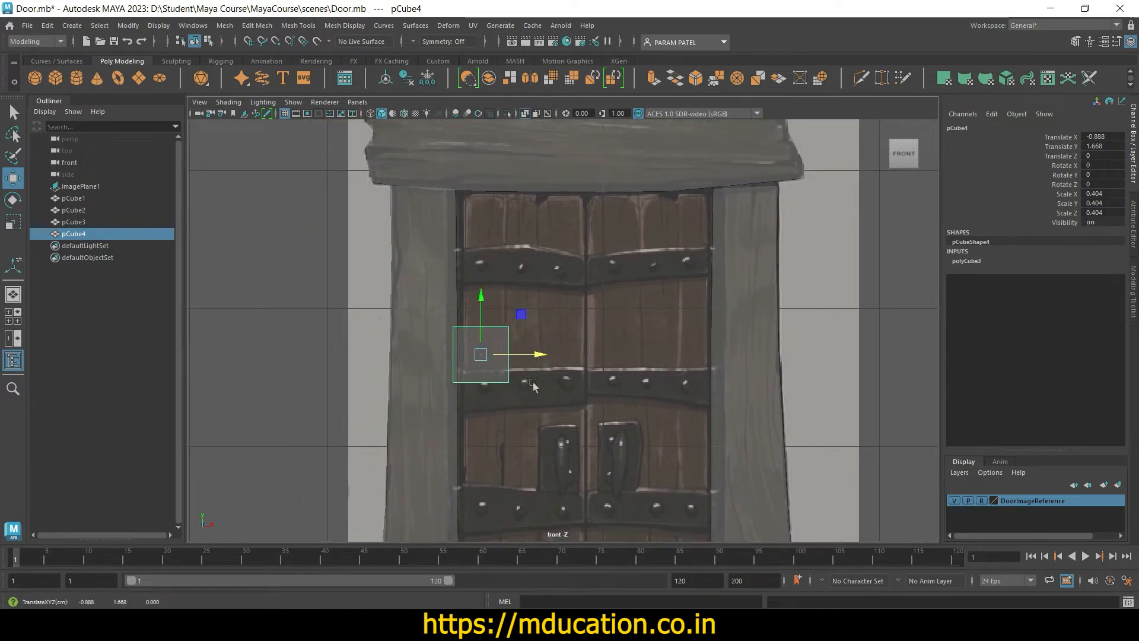
key("r")
left_click_drag(481, 355, 474, 359)
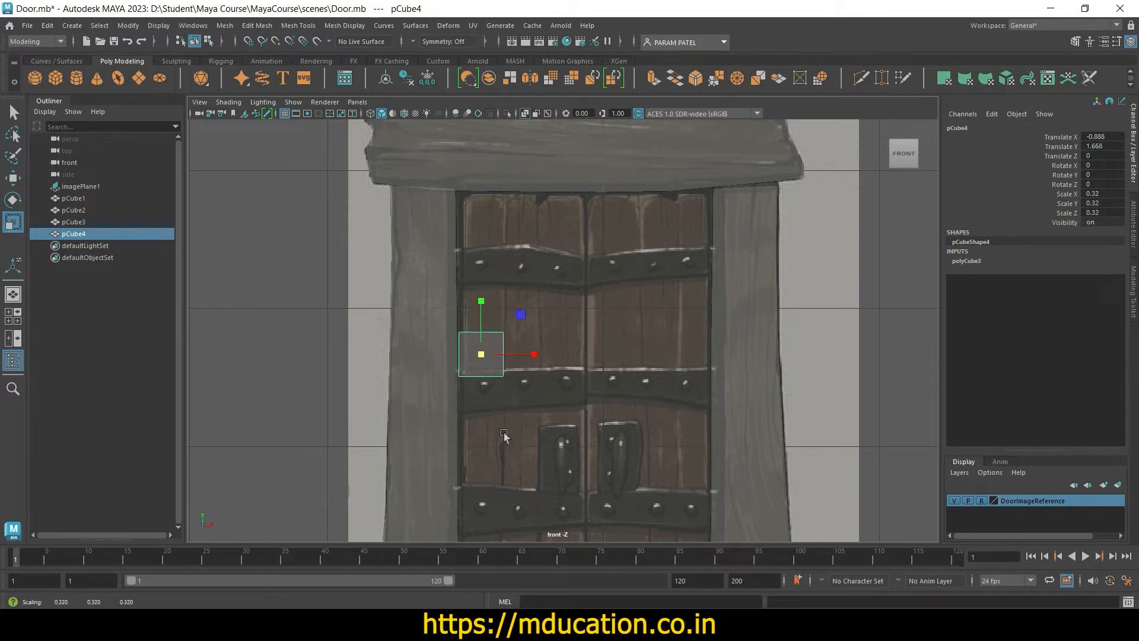
Step: Stretch the cube's top and bottom vertices to the full height of the leftmost door plank in the reference and save the scene
key("w")
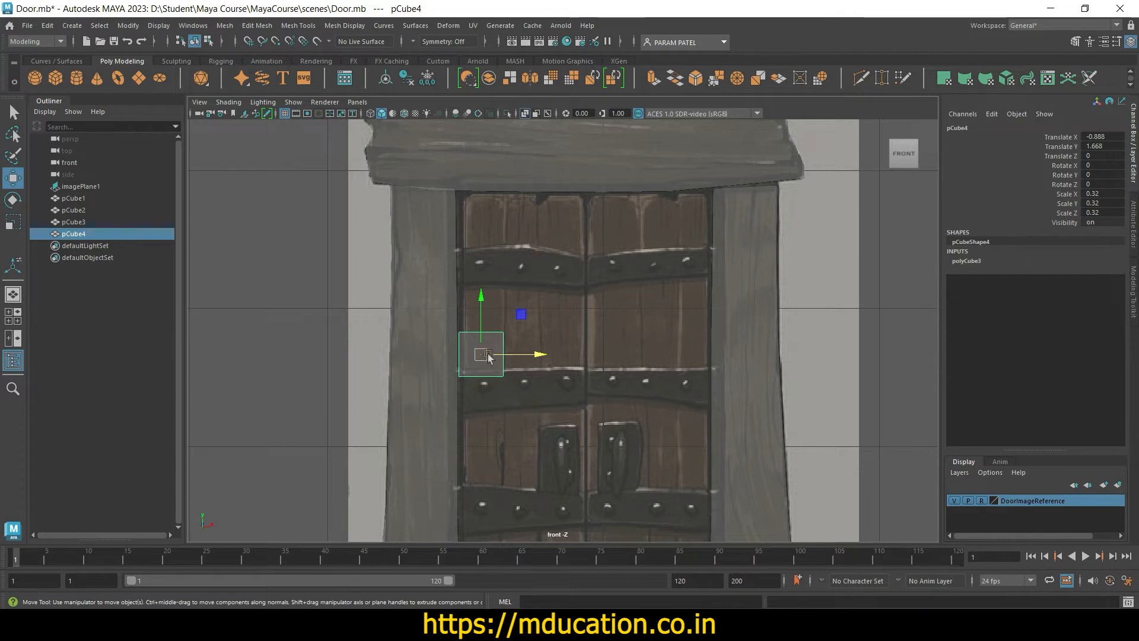
right_click_drag(490, 345, 428, 275)
left_click_drag(420, 304, 547, 354)
left_click_drag(481, 274, 482, 137)
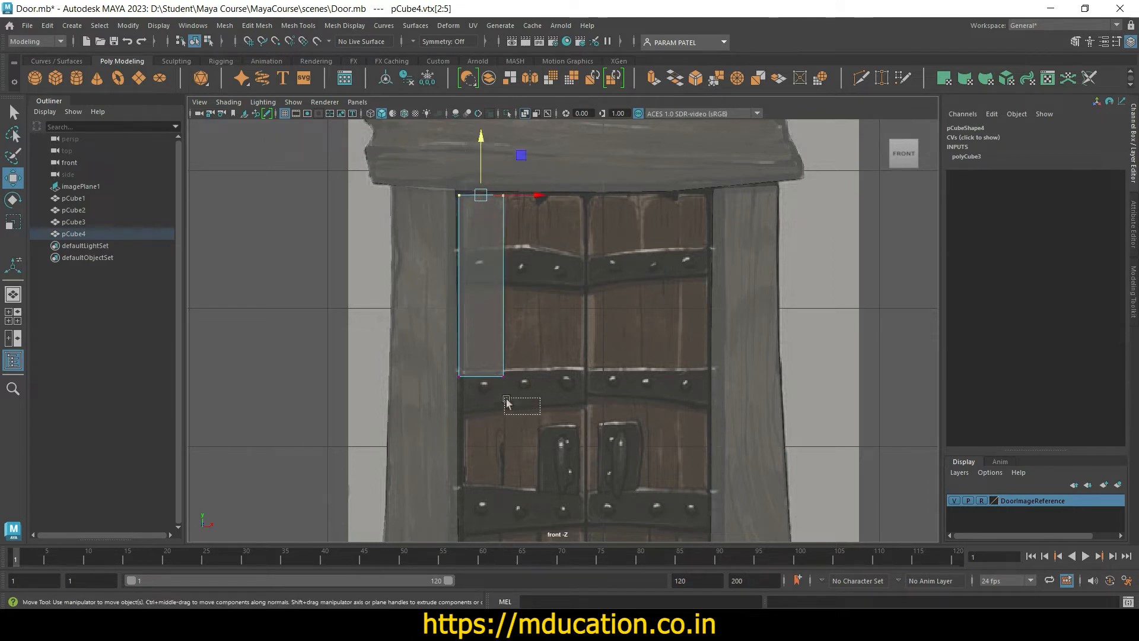
left_click_drag(540, 415, 432, 353)
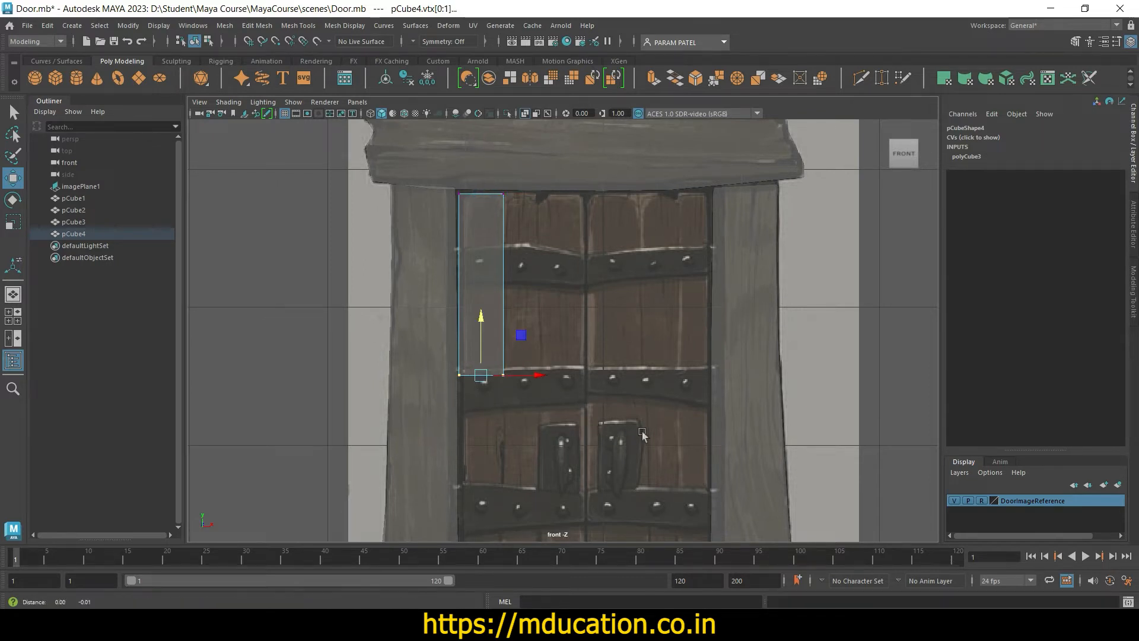
middle_click_drag(554, 426, 461, 184, "alt")
left_click_drag(463, 173, 472, 375)
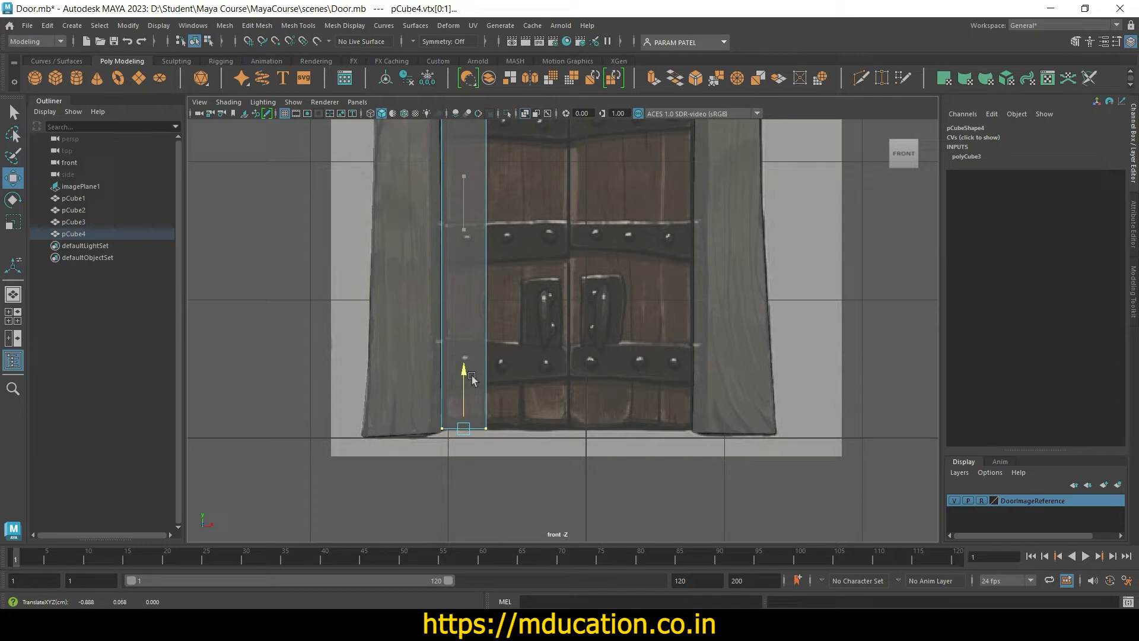
scroll(706, 330, "down", 3)
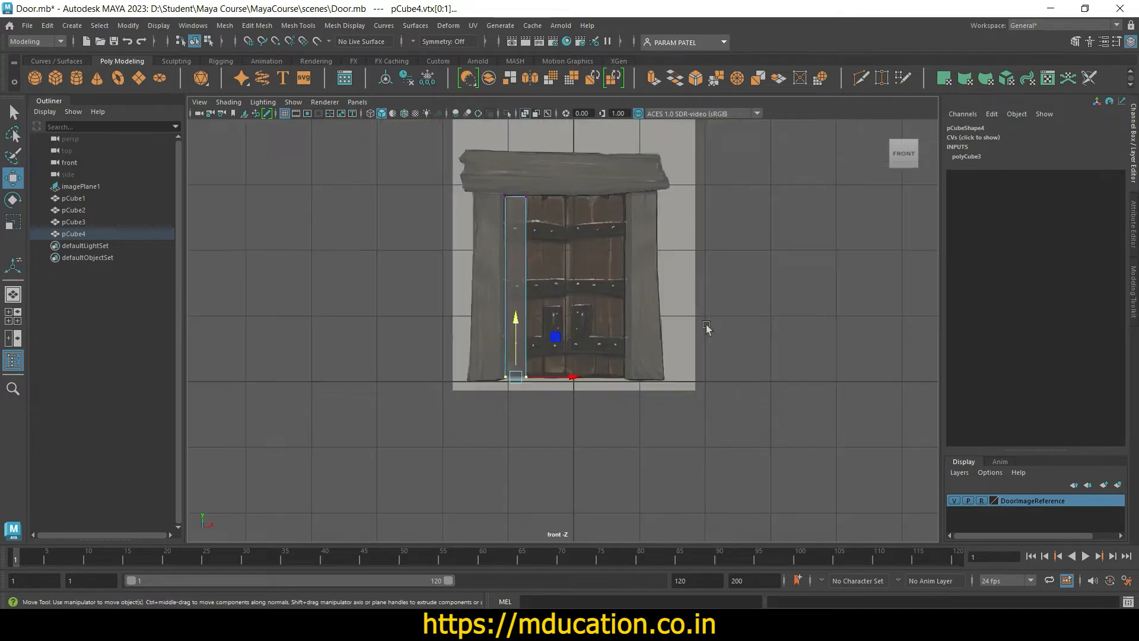
scroll(594, 323, "up", 2)
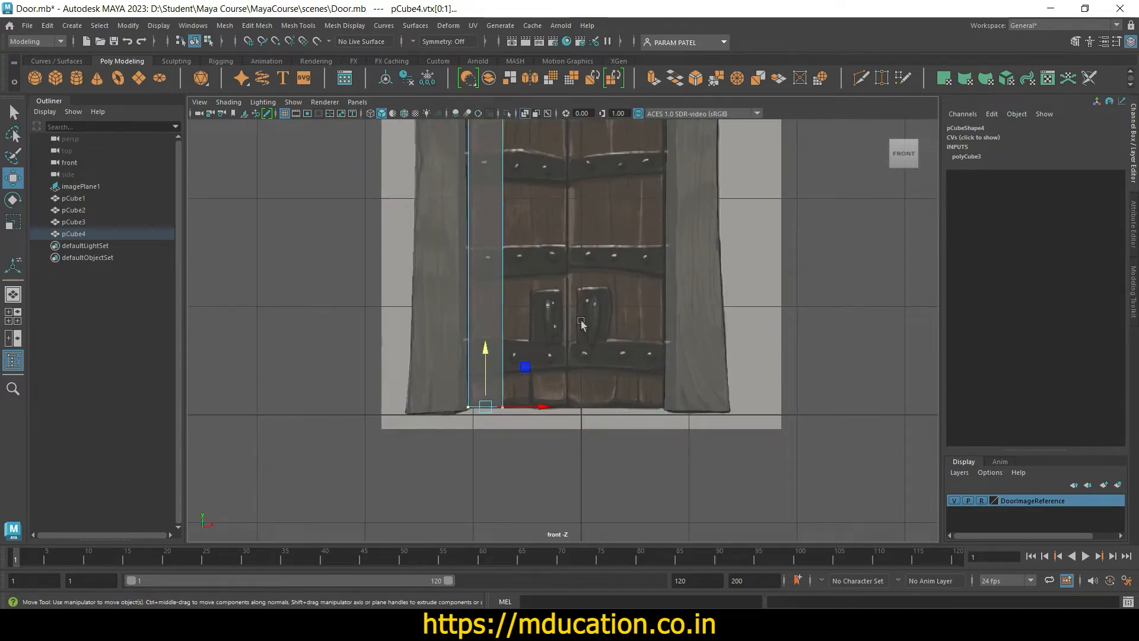
middle_click_drag(581, 321, 582, 415, "alt")
scroll(529, 275, "up", 1)
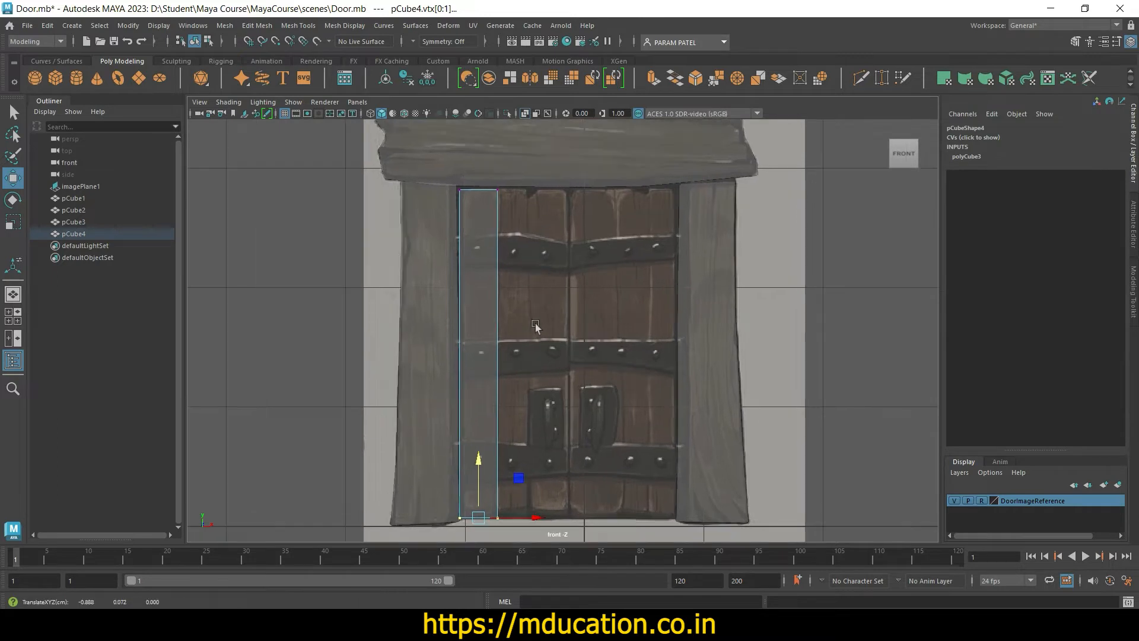
scroll(555, 325, "up", 1)
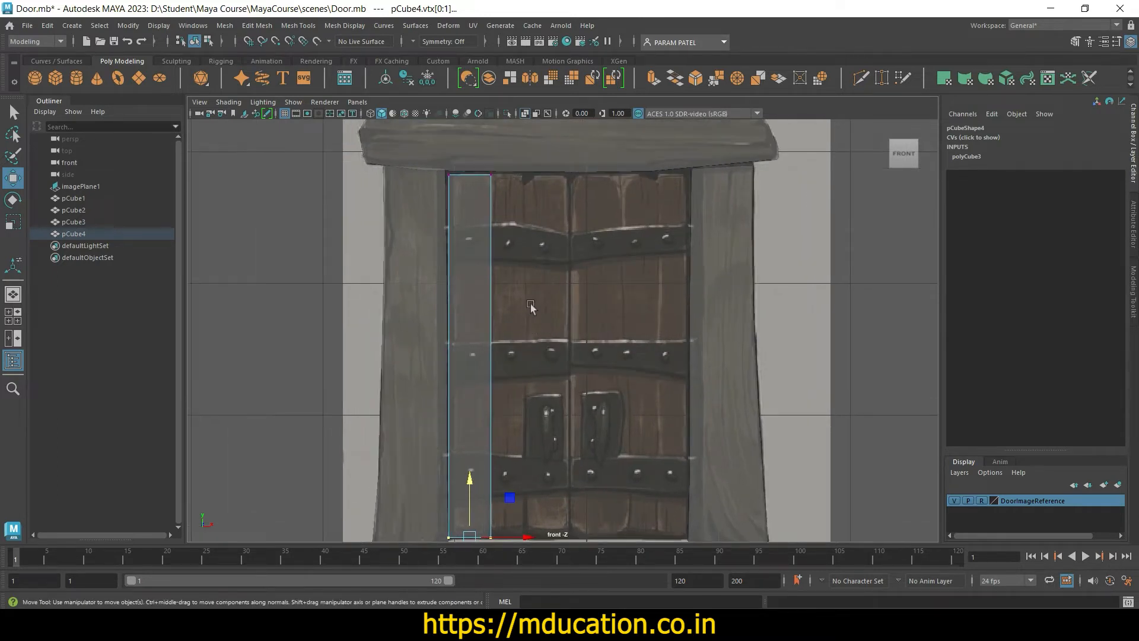
key("ctrl+s")
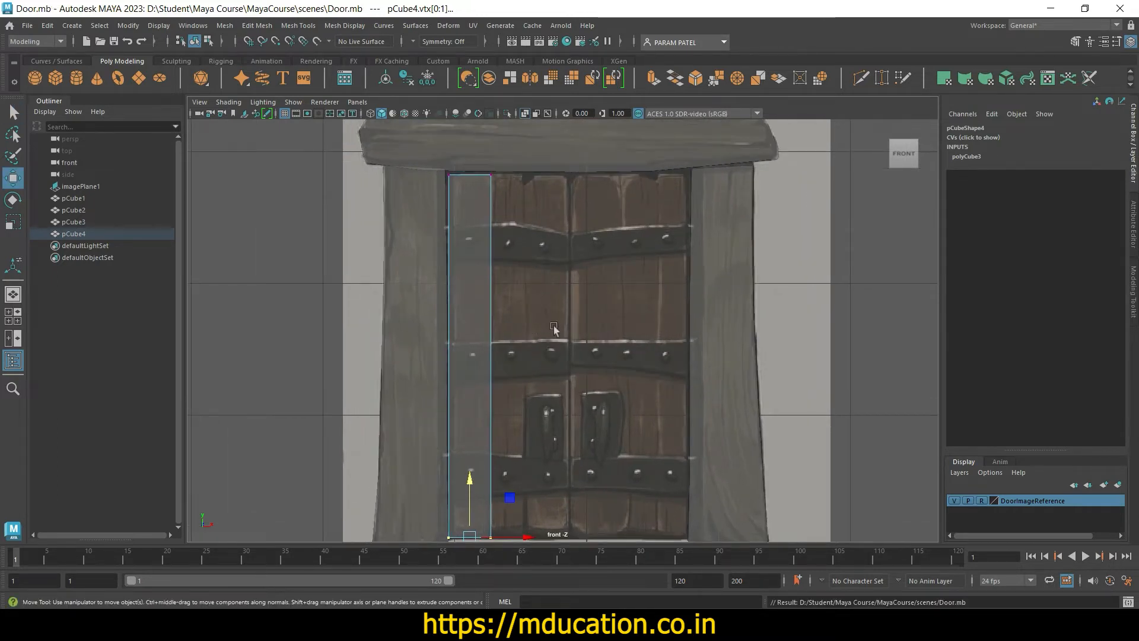
Step: Thin the plank in the perspective view to a Z scale of about 0.098, return to the front view and save the scene
key("space")
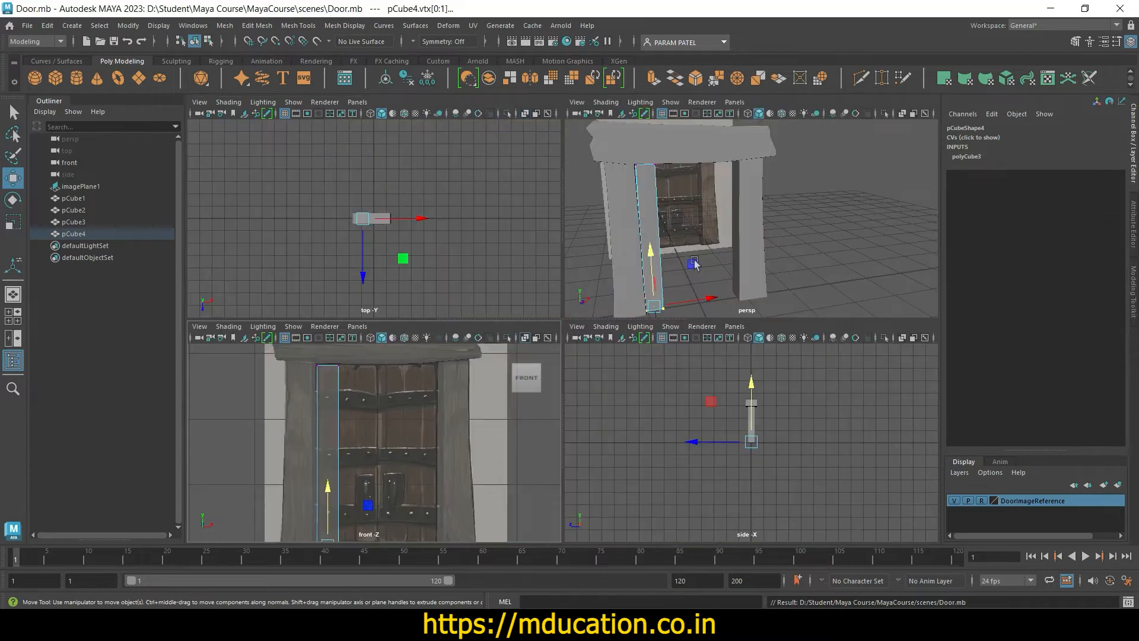
key("space")
left_click_drag(613, 420, 542, 427, "alt")
scroll(415, 377, "up", 3)
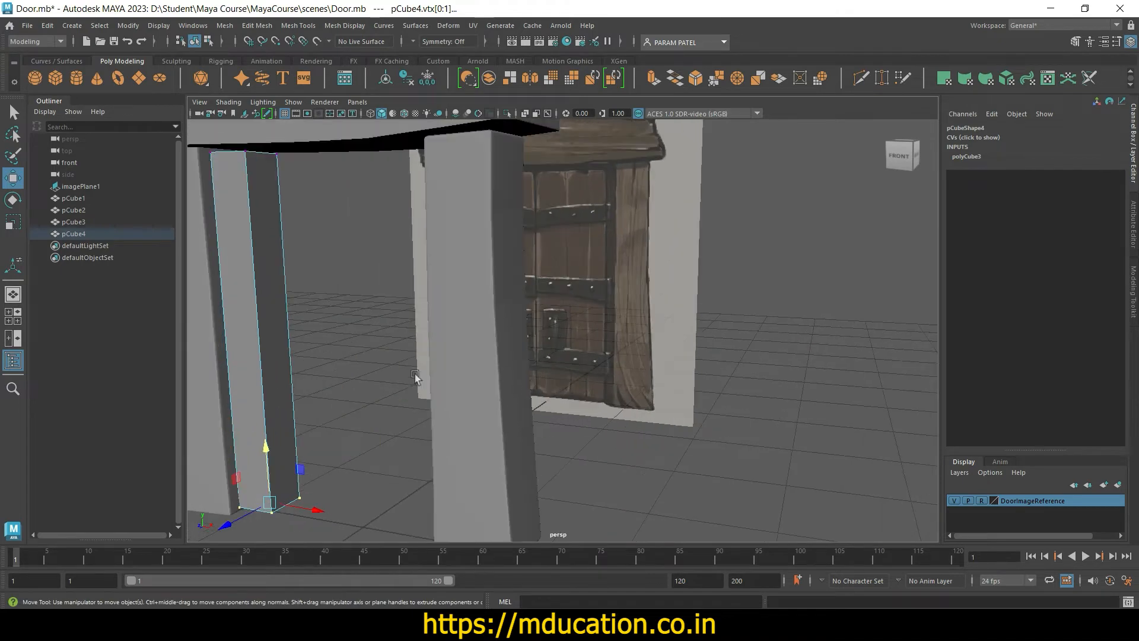
middle_click_drag(344, 397, 424, 407, "alt")
left_click(421, 414)
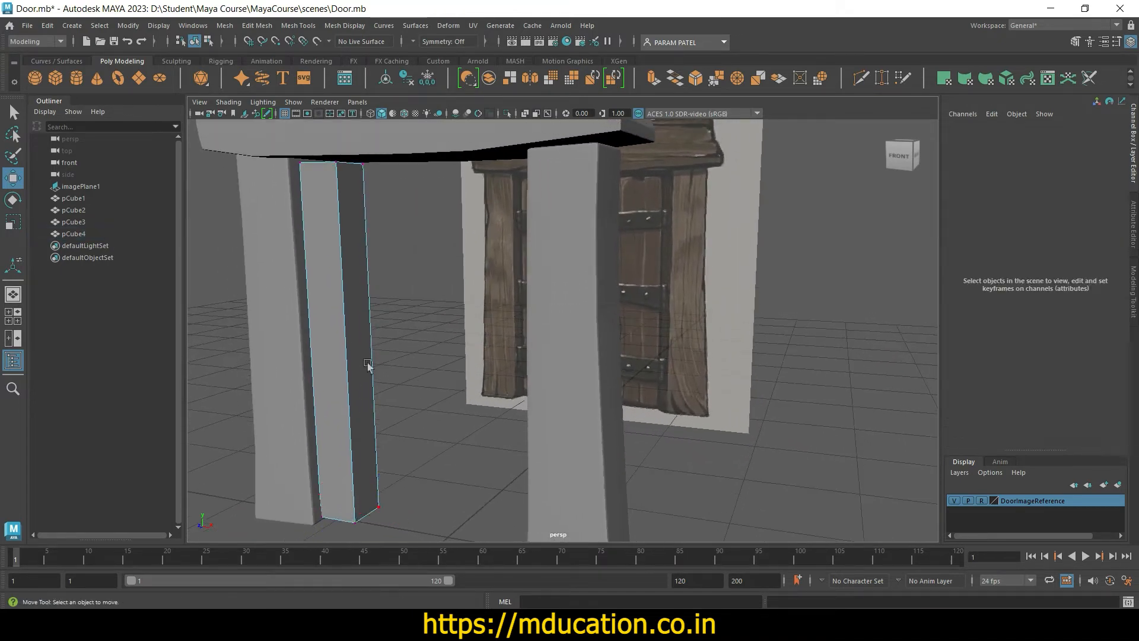
left_click(344, 317)
right_click_drag(344, 317, 395, 259)
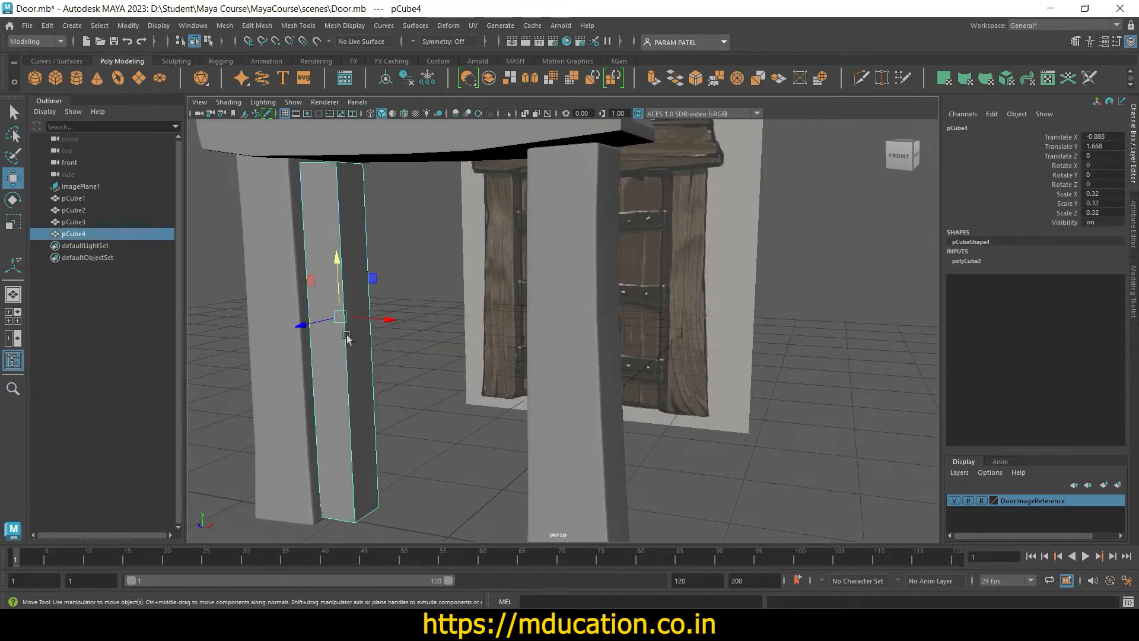
key("r")
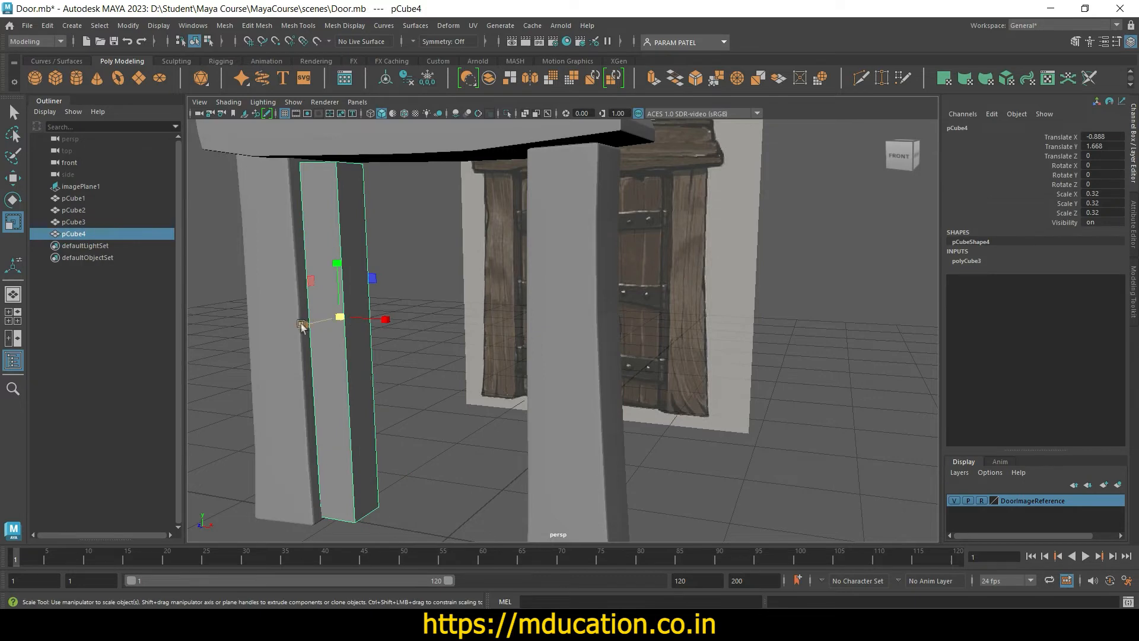
mouse_move(302, 324)
left_mouse_down()
mouse_move(346, 326)
mouse_move(465, 483)
mouse_move(247, 460)
mouse_move(392, 464)
mouse_move(383, 467)
mouse_move(298, 334)
left_mouse_up()
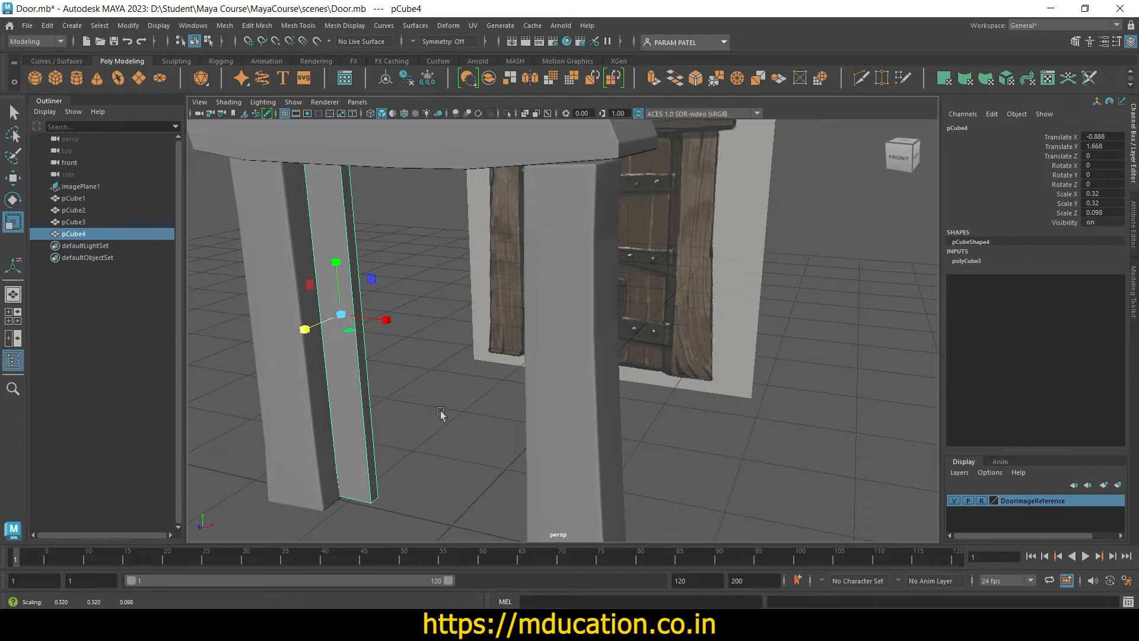
key("space")
key("space")
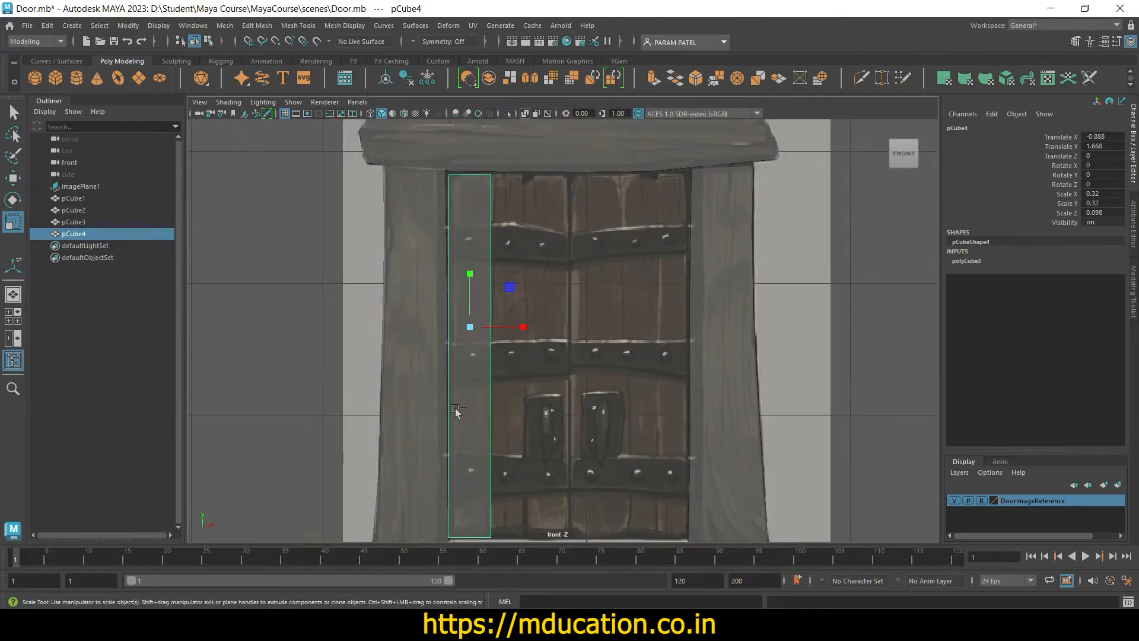
key("ctrl+s")
Step: Insert two horizontal edge loops across the plank's upper part, near and below the top iron band, with the Insert Edge Loop tool
left_click(483, 407)
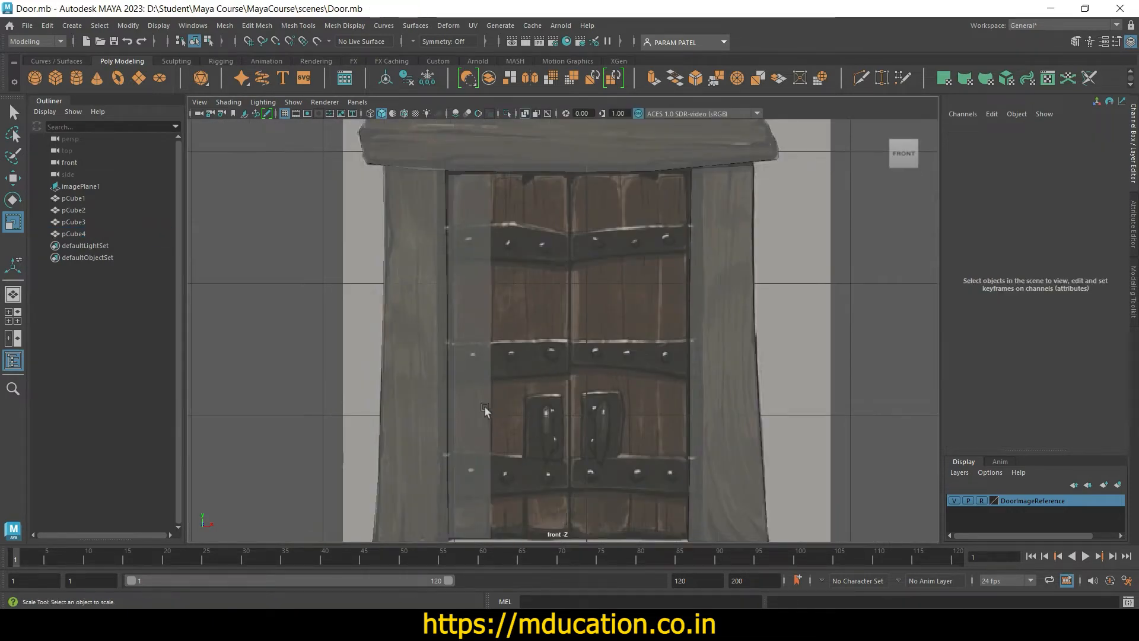
left_click(472, 391)
scroll(514, 350, "up", 2)
middle_click_drag(513, 350, 476, 311, "alt")
scroll(510, 379, "up", 1)
right_click_drag(465, 272, 496, 253)
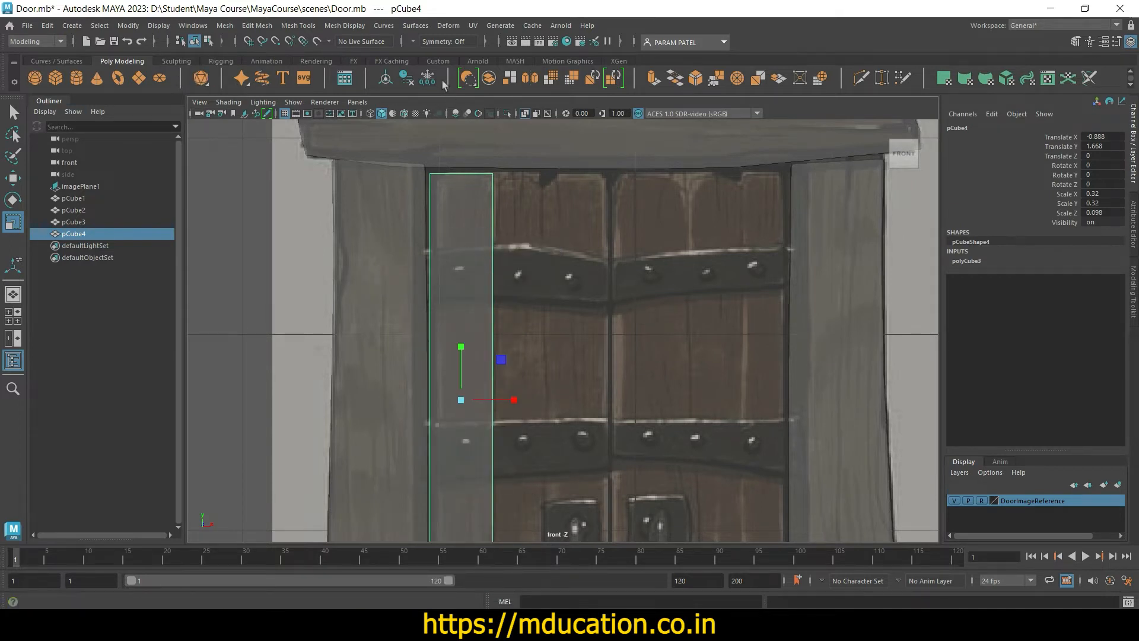
left_click(438, 61)
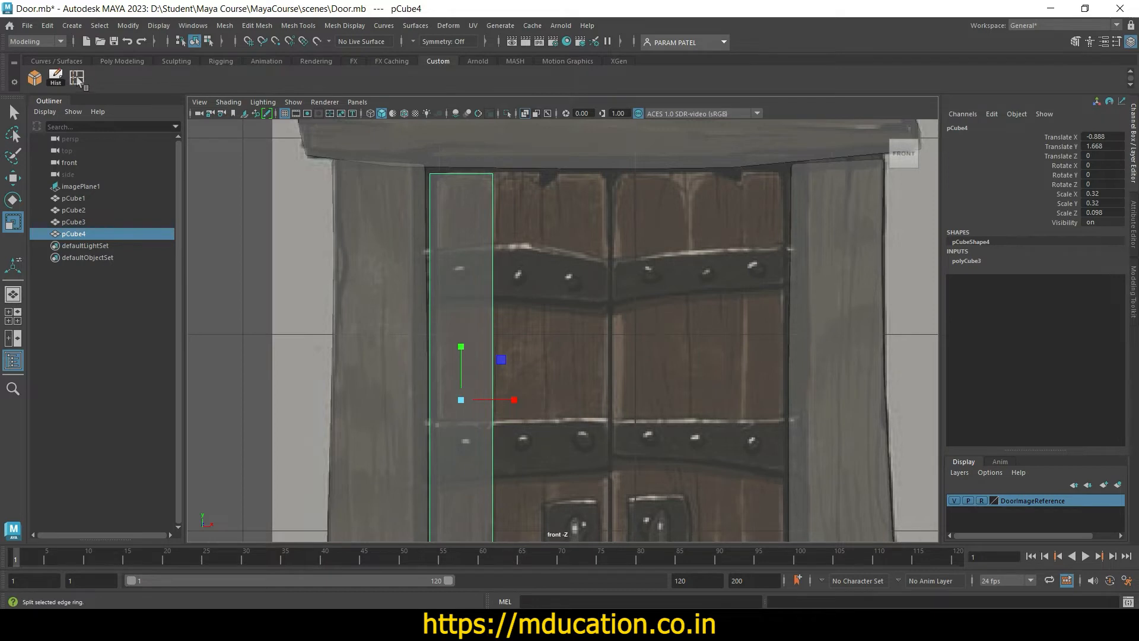
double_click(77, 80)
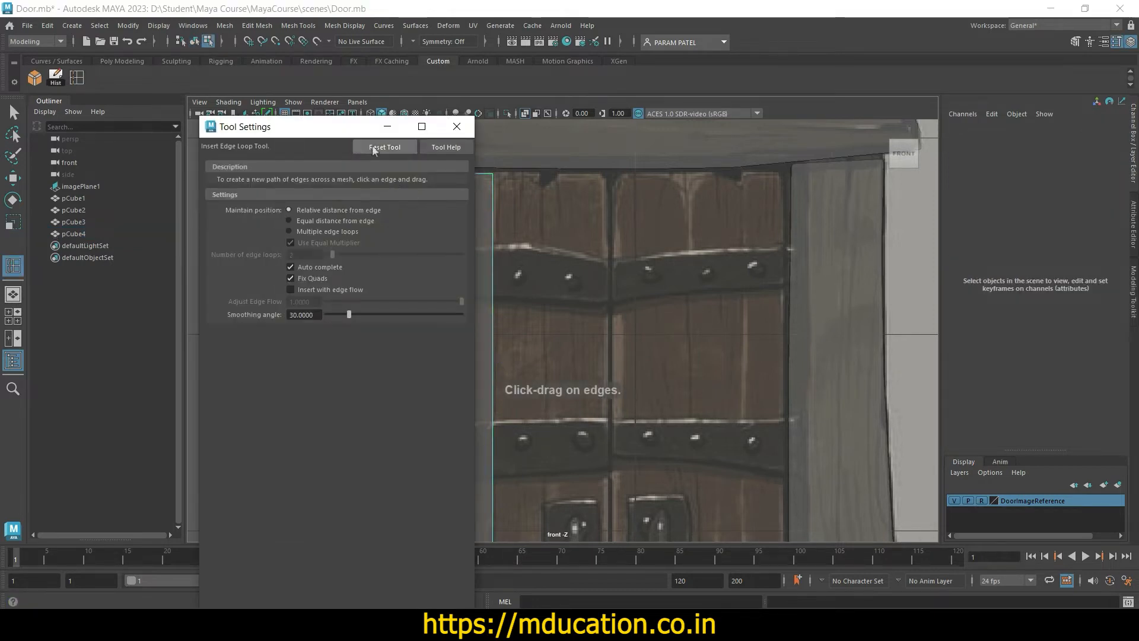
left_click(457, 126)
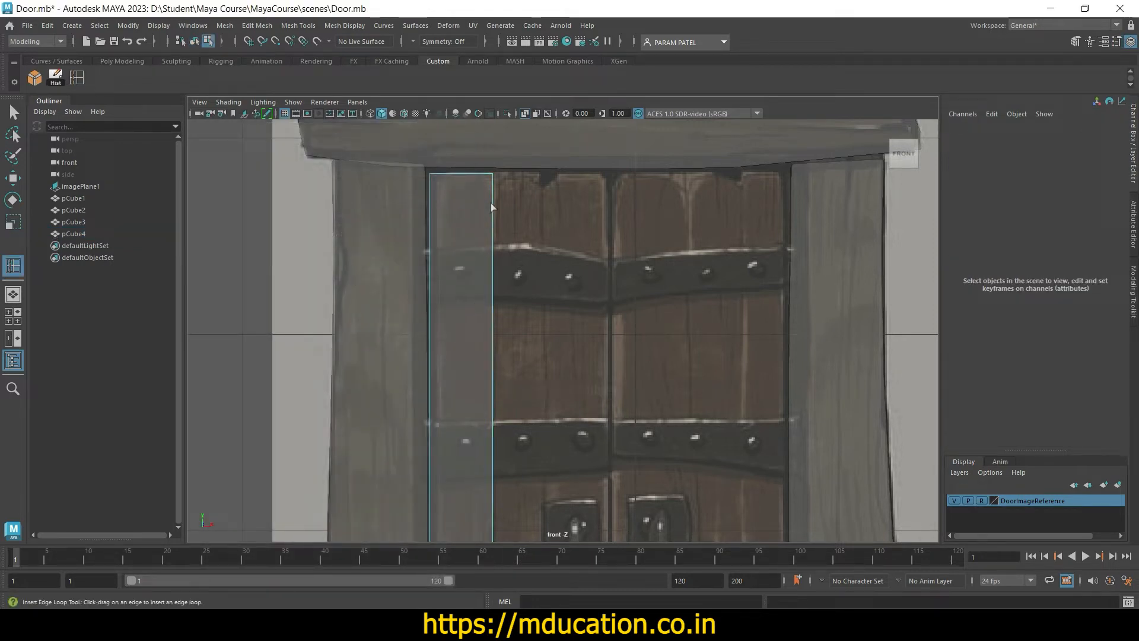
scroll(488, 300, "up", 2)
mouse_move(505, 302)
middle_mouse_down("alt")
mouse_move(507, 263)
mouse_move(511, 321)
middle_mouse_up("alt")
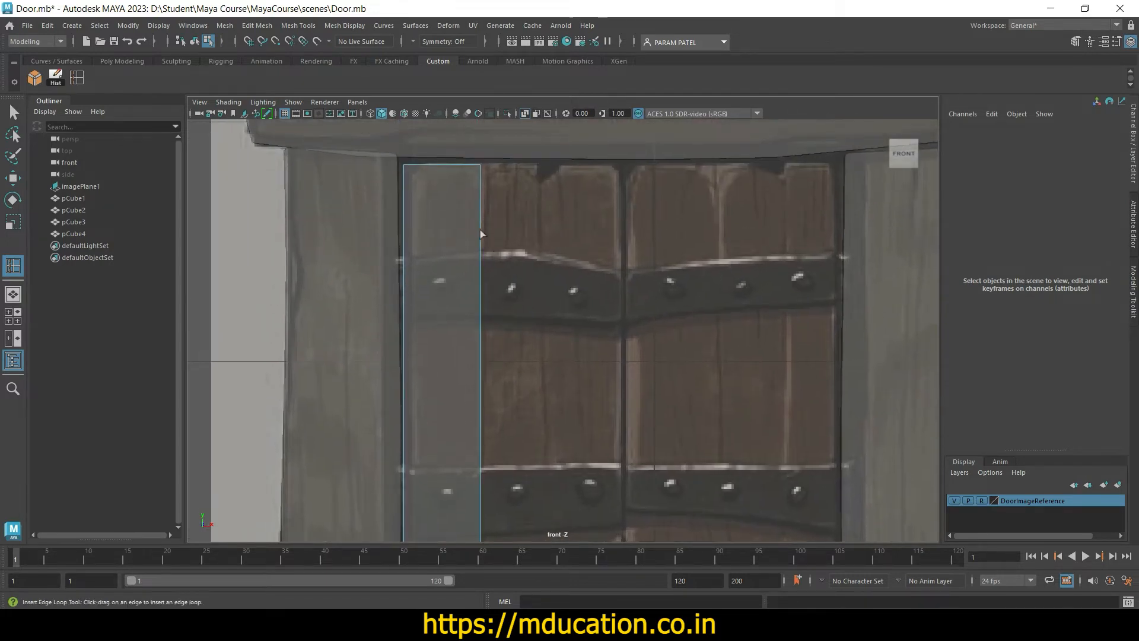
left_click(482, 258)
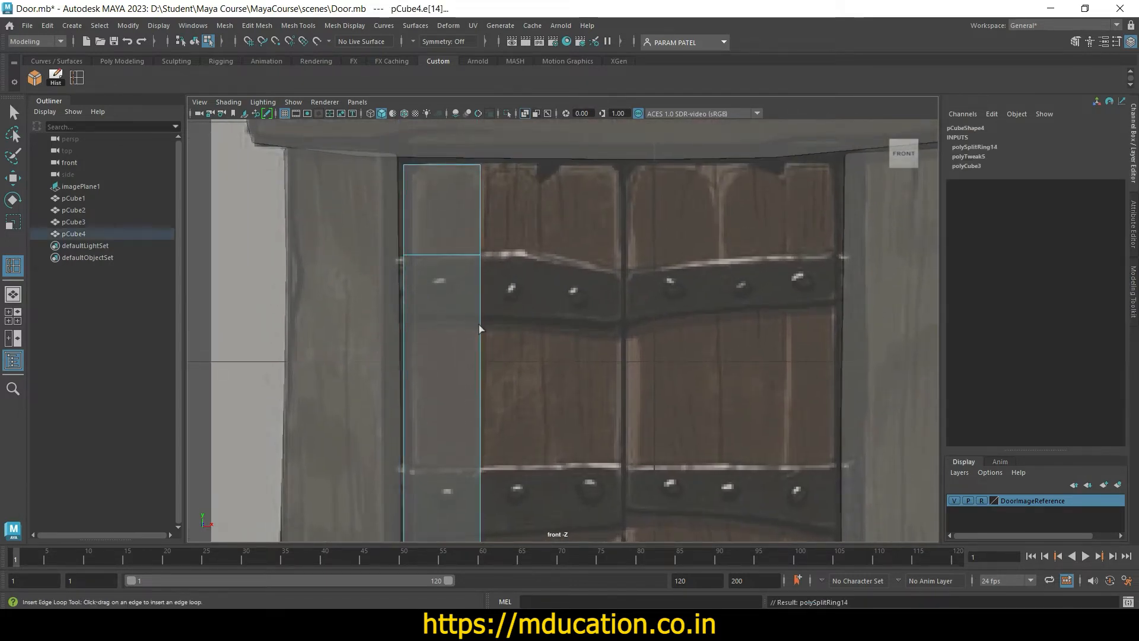
left_click(482, 356)
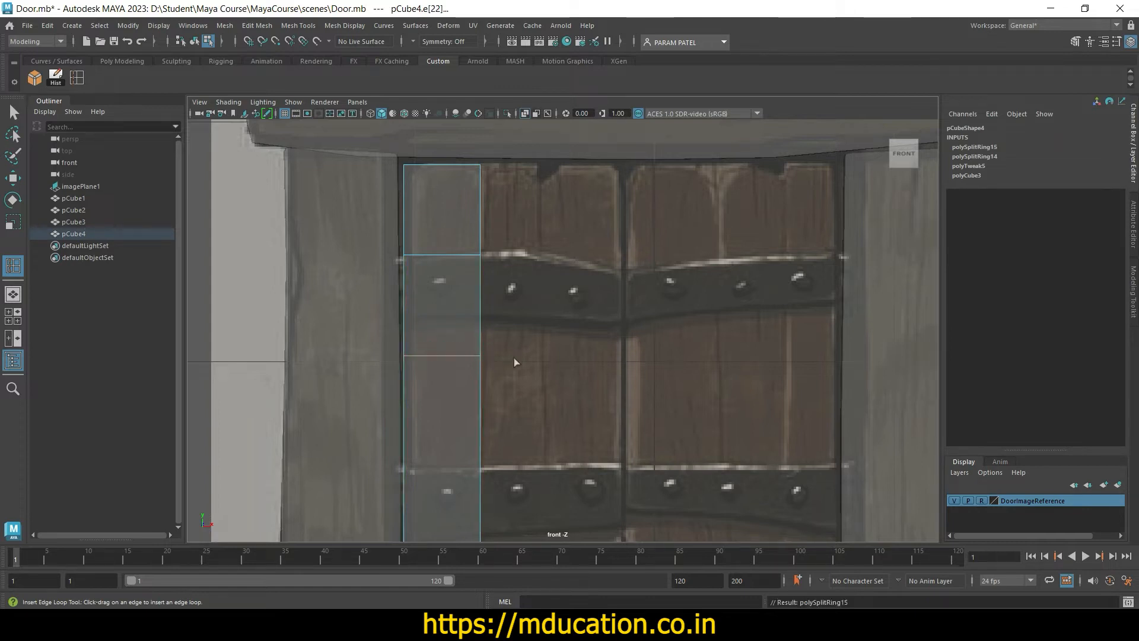
Step: Insert four more horizontal edge loops spaced down the plank's middle and lower parts
middle_click_drag(513, 358, 515, 204, "alt")
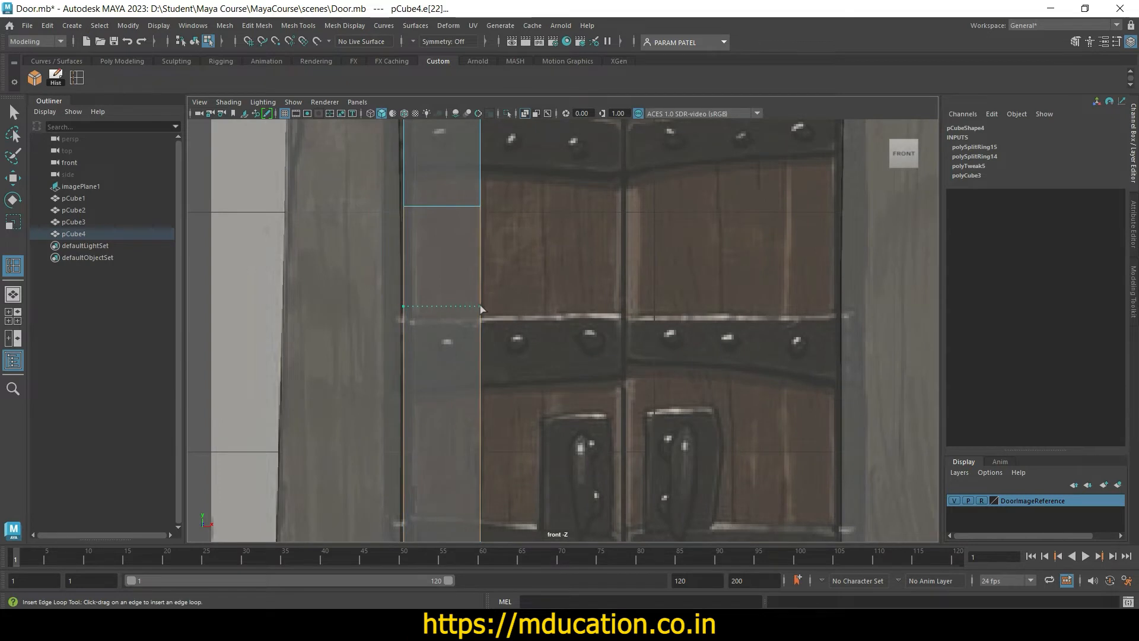
left_click(481, 308)
middle_click_drag(482, 308, 525, 168, "alt")
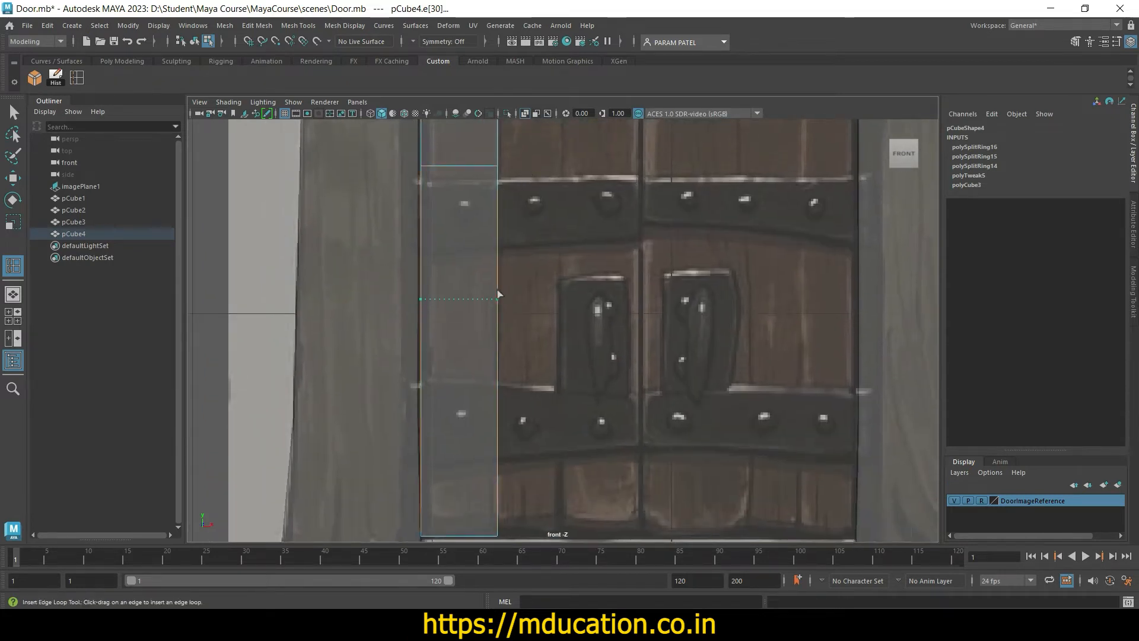
left_click(499, 285)
mouse_move(498, 284)
middle_mouse_down("alt")
mouse_move(511, 253)
mouse_move(497, 279)
middle_mouse_up("alt")
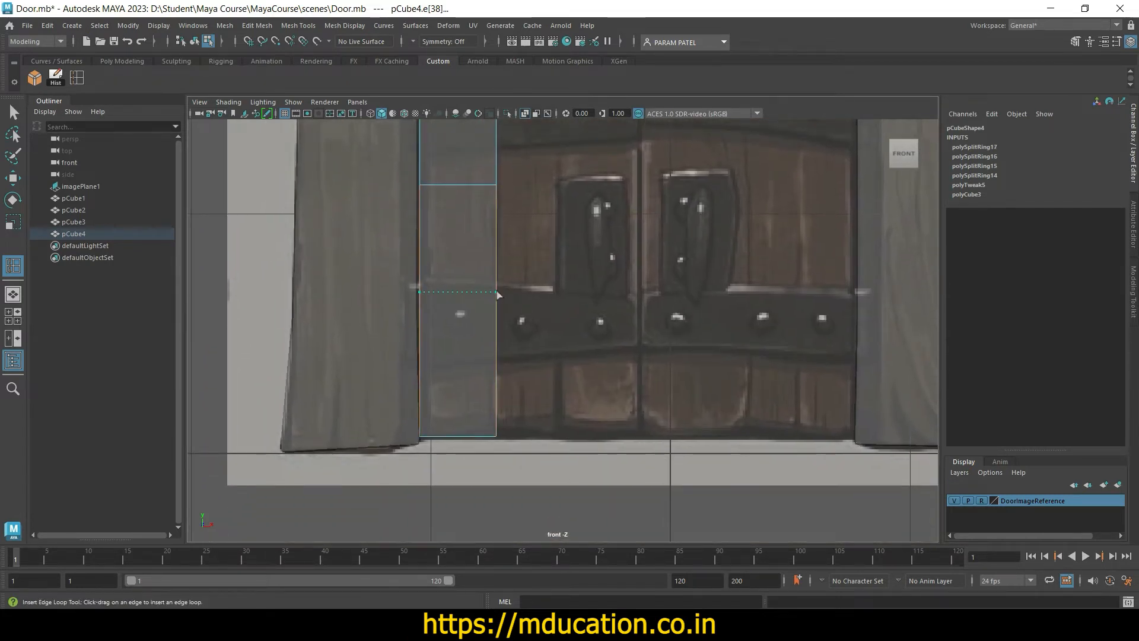
left_click(496, 291)
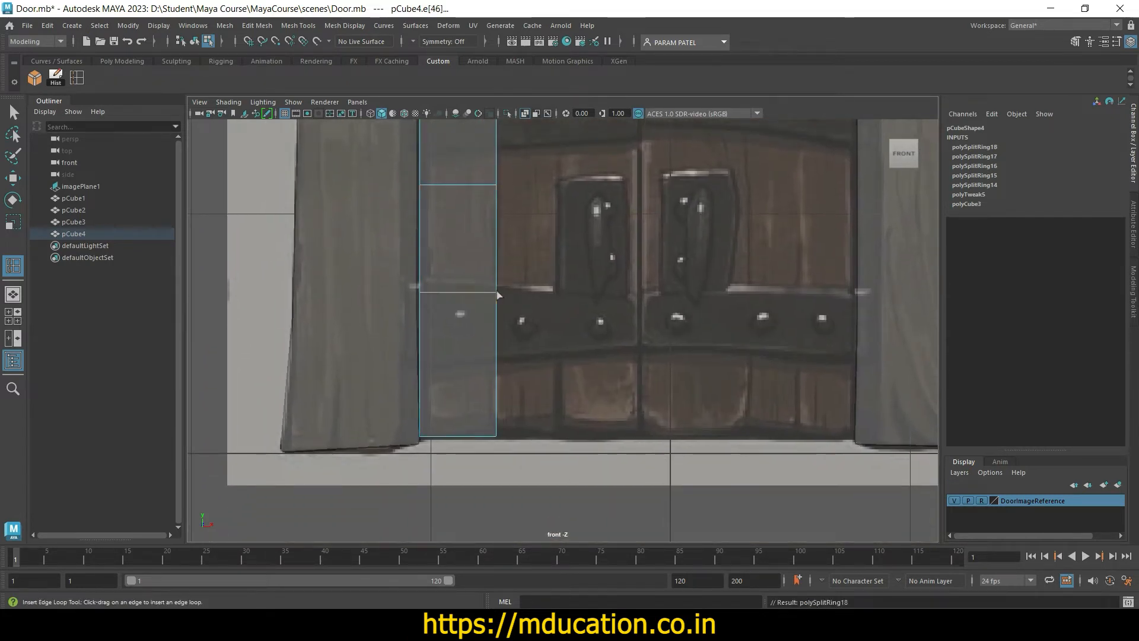
left_click(495, 374)
Step: Move the plank's top corner vertices to the reference outline, the right one to about X -0.705, Y 2.826 and the left to about X -1.048, Y 2.833
middle_click_drag(507, 334, 509, 474, "alt")
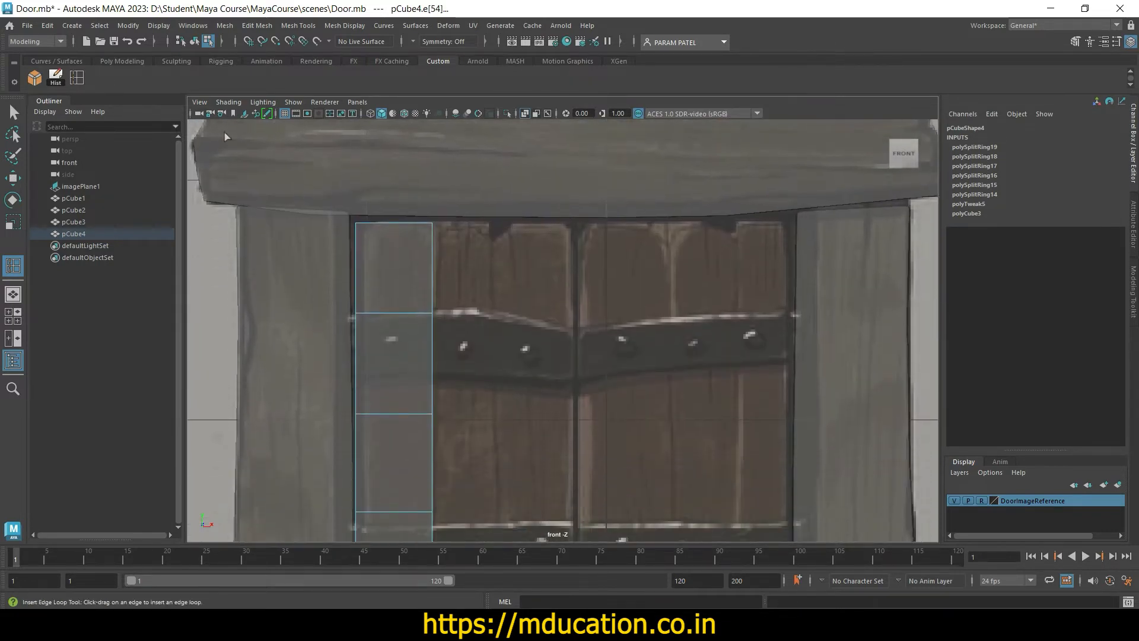
key("q")
right_click_drag(396, 270, 357, 274)
left_click_drag(468, 204, 437, 225)
key("w")
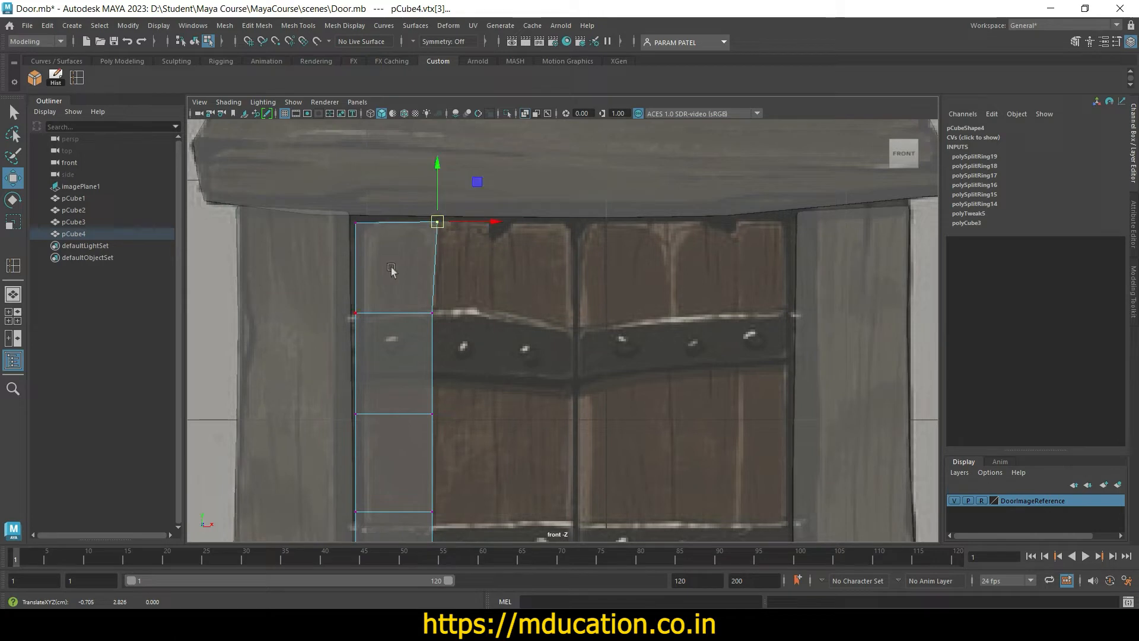
left_click(355, 223)
mouse_move(355, 223)
left_mouse_down()
mouse_move(399, 254)
mouse_move(358, 220)
left_mouse_up()
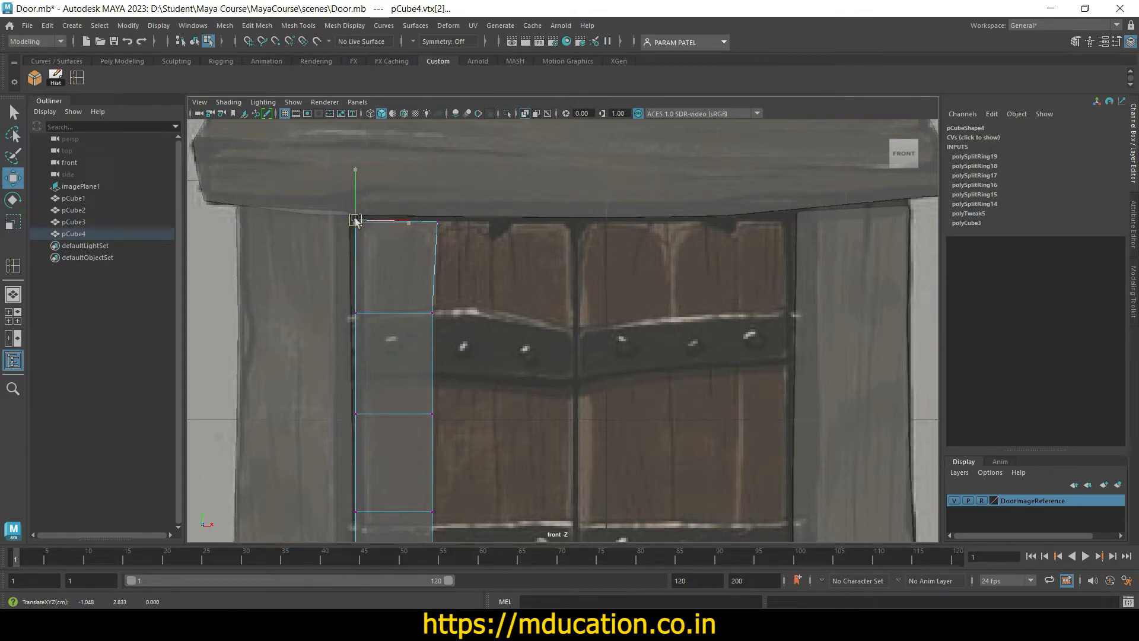
Step: Move the plank's upper left-edge vertices to the reference outline, with the top corner at about X -1.070 and the first loop at X -1.062
left_click_drag(348, 305, 405, 319)
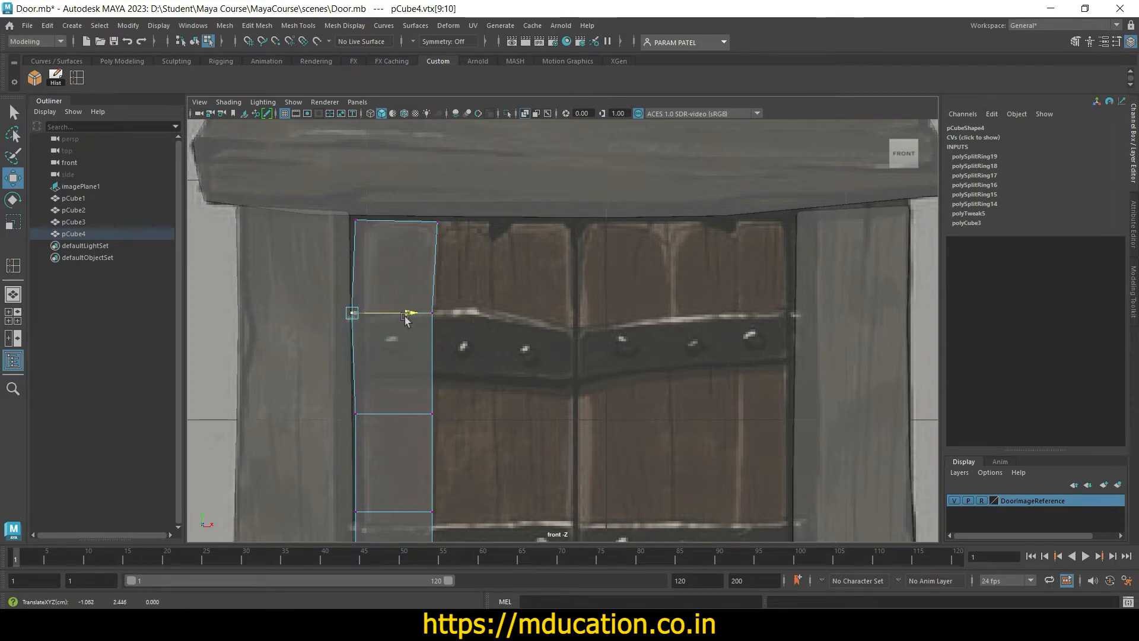
left_click(355, 220)
left_click_drag(412, 220, 407, 219)
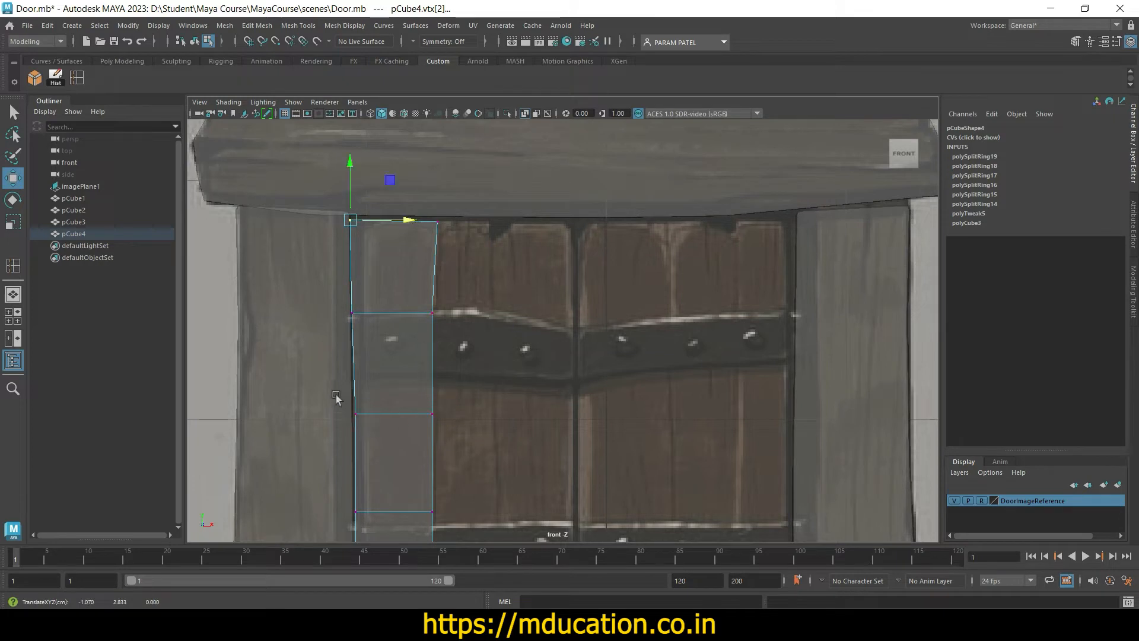
left_click_drag(336, 397, 414, 420)
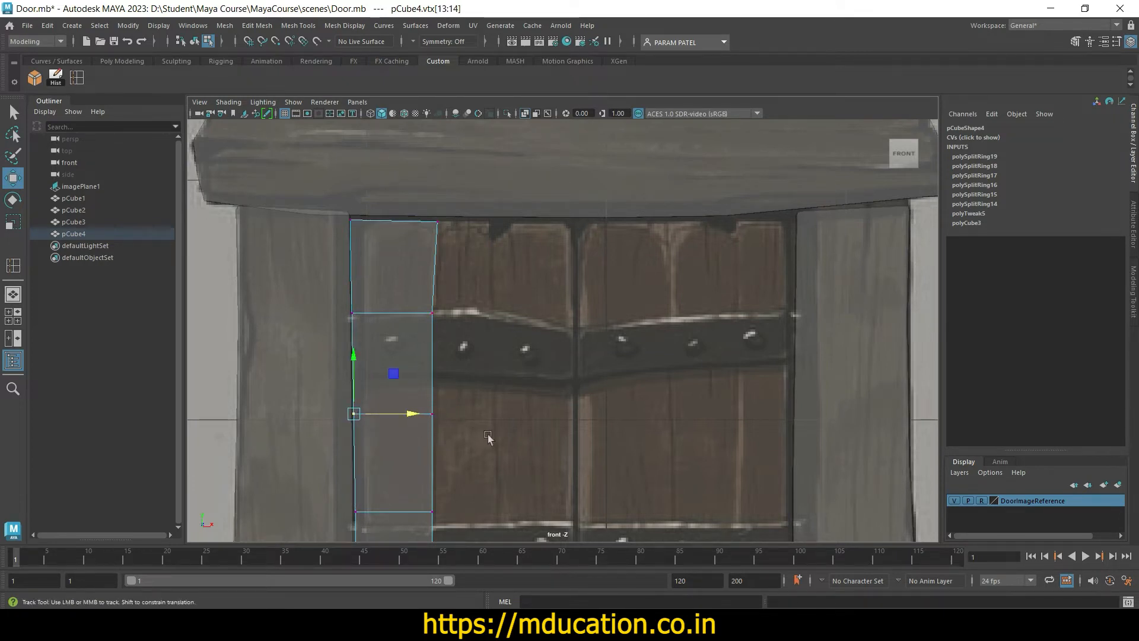
Step: Align the plank's left-edge vertices from the third loop down to the bottom corner with the reference, placing the fifth loop at about X -1.055
middle_click_drag(487, 434, 504, 349, "alt")
left_click(480, 289)
middle_click_drag(479, 290, 492, 182, "alt")
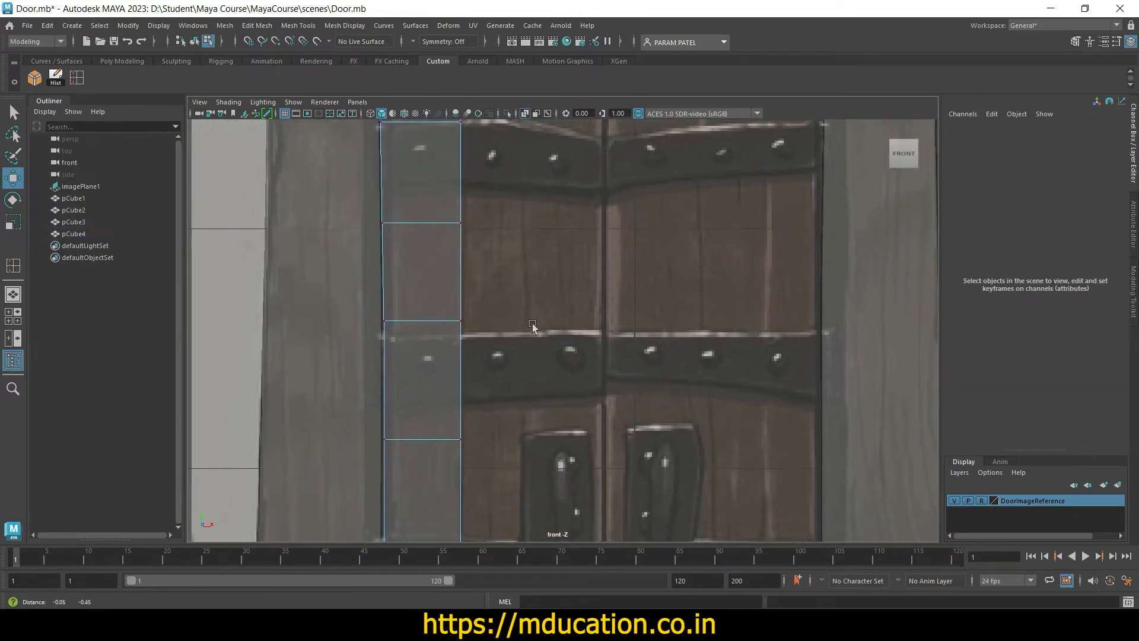
left_click_drag(359, 300, 442, 323)
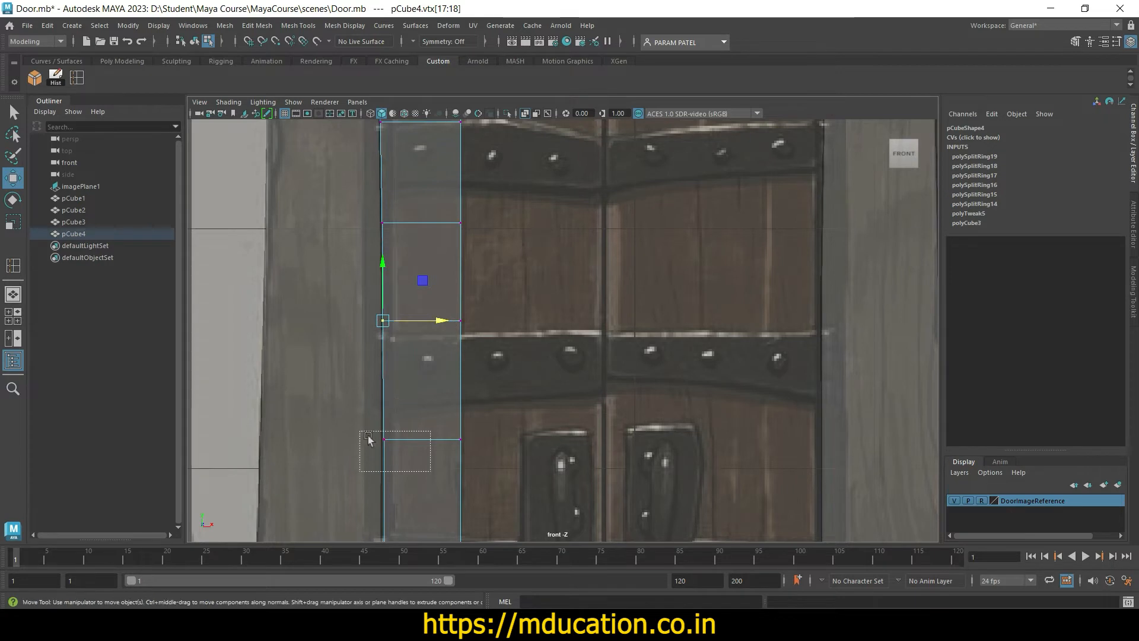
left_click_drag(368, 436, 446, 445)
middle_click_drag(515, 439, 515, 255, "alt")
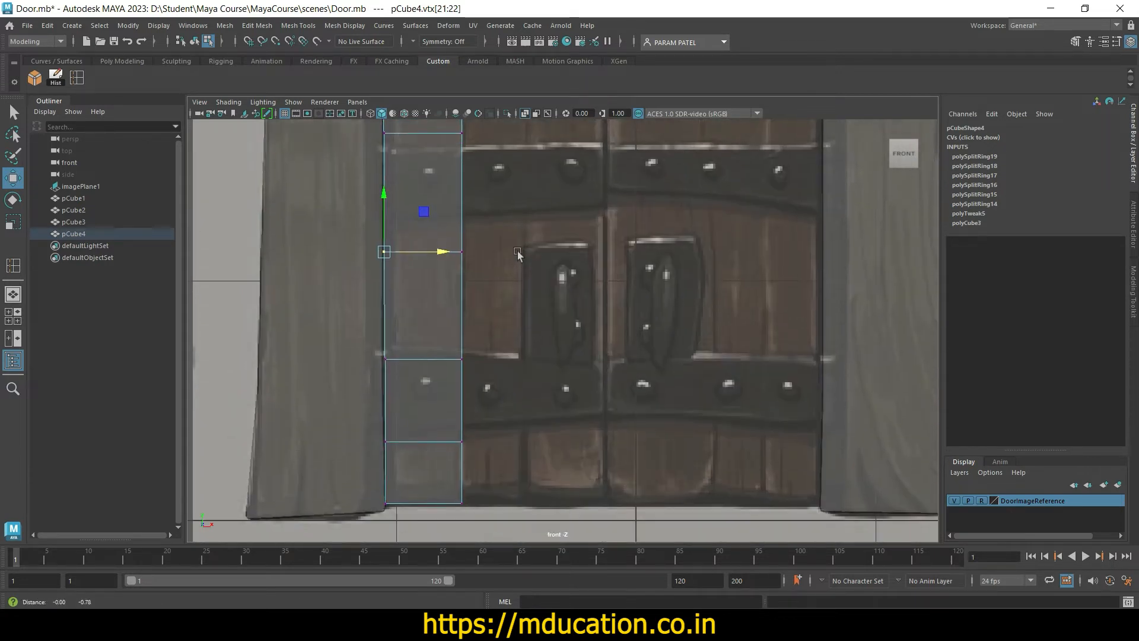
left_click_drag(361, 332, 385, 395)
mouse_move(441, 365)
left_mouse_down()
mouse_move(465, 363)
mouse_move(438, 368)
left_mouse_up()
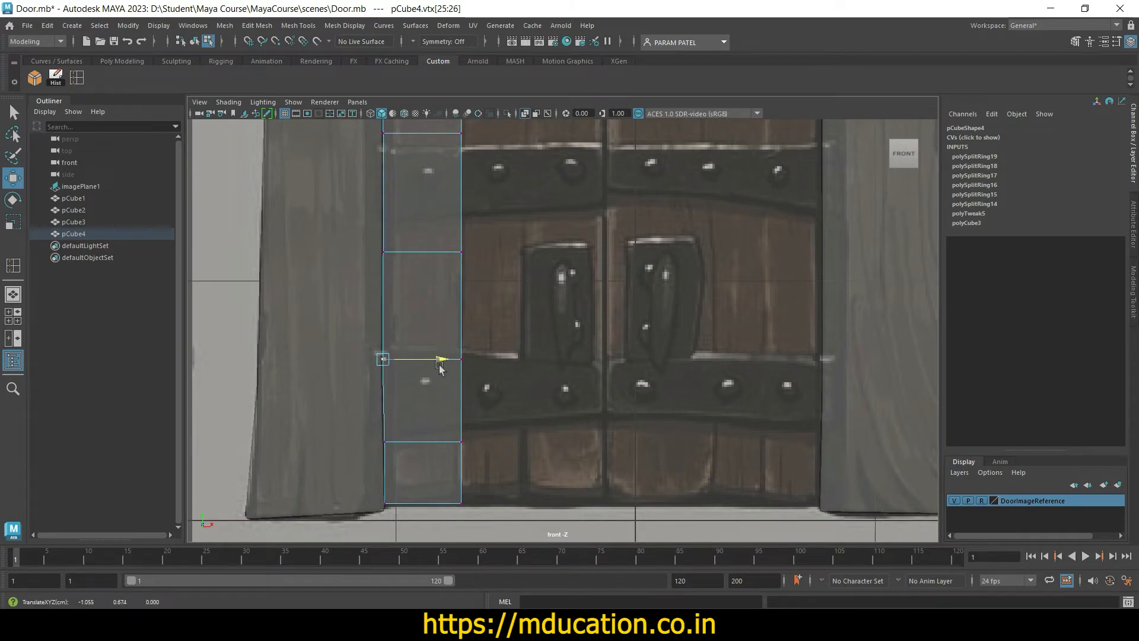
middle_click_drag(519, 473, 543, 376, "alt")
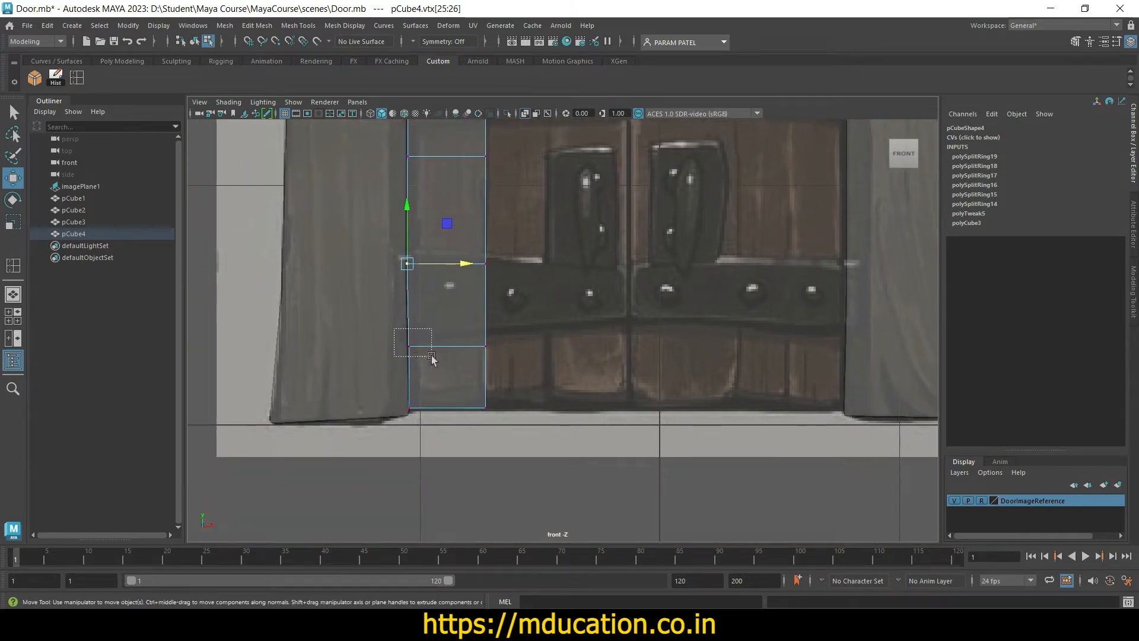
mouse_move(432, 358)
left_mouse_down()
mouse_move(469, 350)
mouse_move(445, 348)
left_mouse_up()
left_click_drag(388, 388, 464, 402)
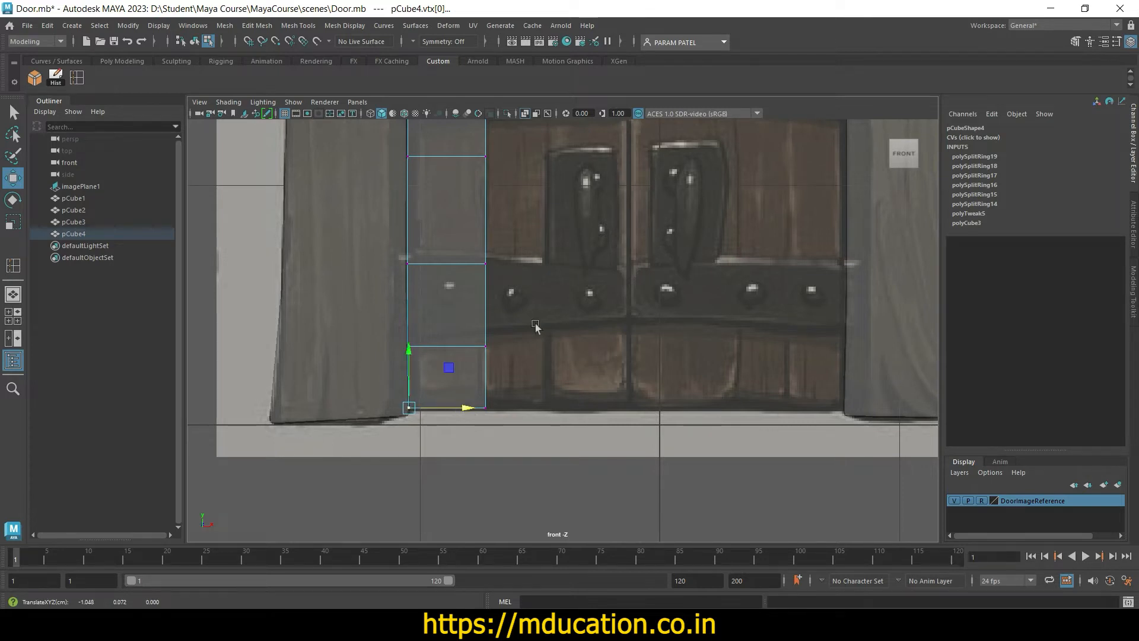
Step: Align the plank's right-edge vertices on the second, third and fourth loops with the reference, placing the fourth at about X -0.730
middle_click_drag(535, 307, 546, 474, "alt")
middle_click_drag(567, 299, 546, 491, "alt")
middle_click_drag(553, 356, 524, 495, "alt")
mouse_move(531, 414)
middle_mouse_down("alt")
mouse_move(519, 414)
mouse_move(517, 369)
middle_mouse_up("alt")
left_click_drag(442, 349, 401, 408)
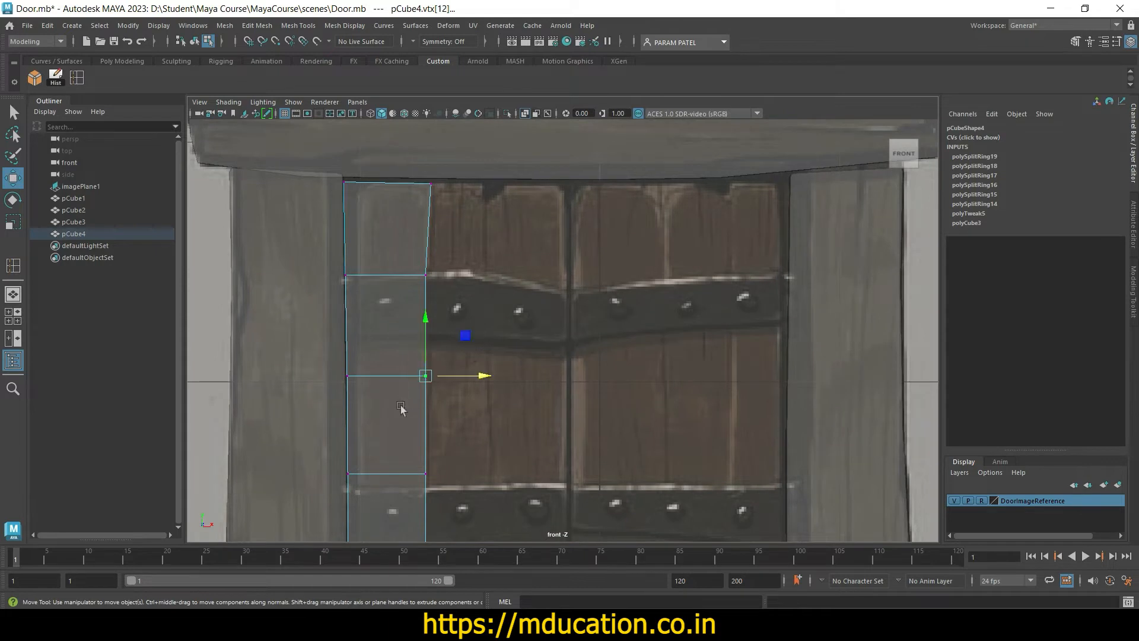
mouse_move(479, 377)
left_mouse_down()
mouse_move(437, 376)
mouse_move(481, 377)
left_mouse_up()
middle_click_drag(451, 484, 462, 333, "alt")
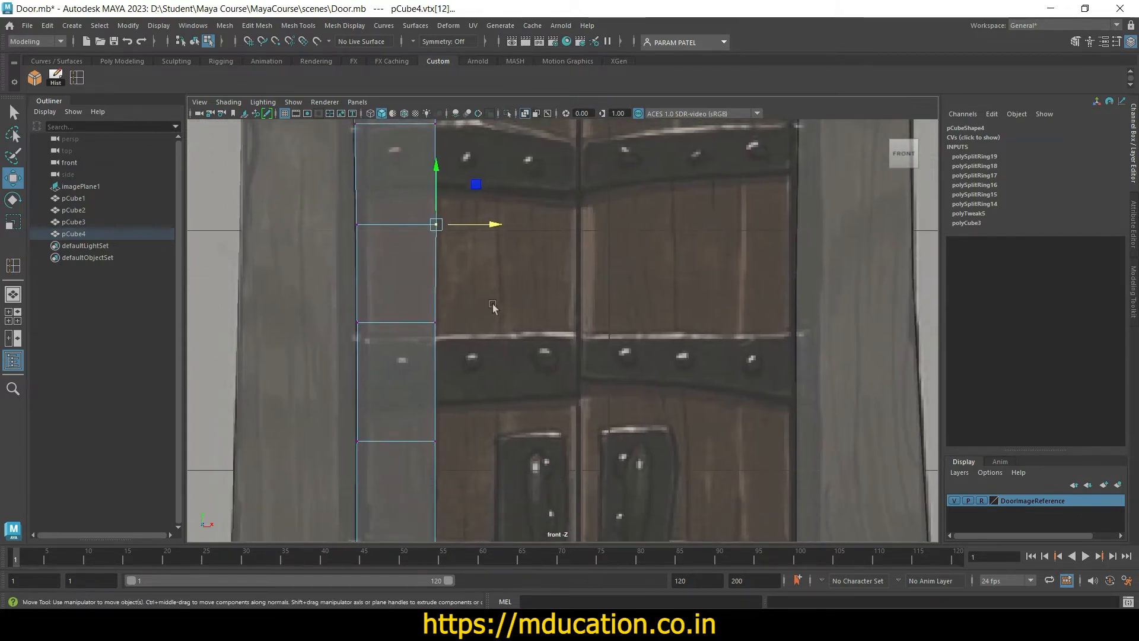
left_click_drag(468, 303, 416, 355)
mouse_move(478, 323)
left_mouse_down()
mouse_move(458, 324)
mouse_move(473, 329)
left_mouse_up()
middle_click_drag(468, 396, 480, 260, "alt")
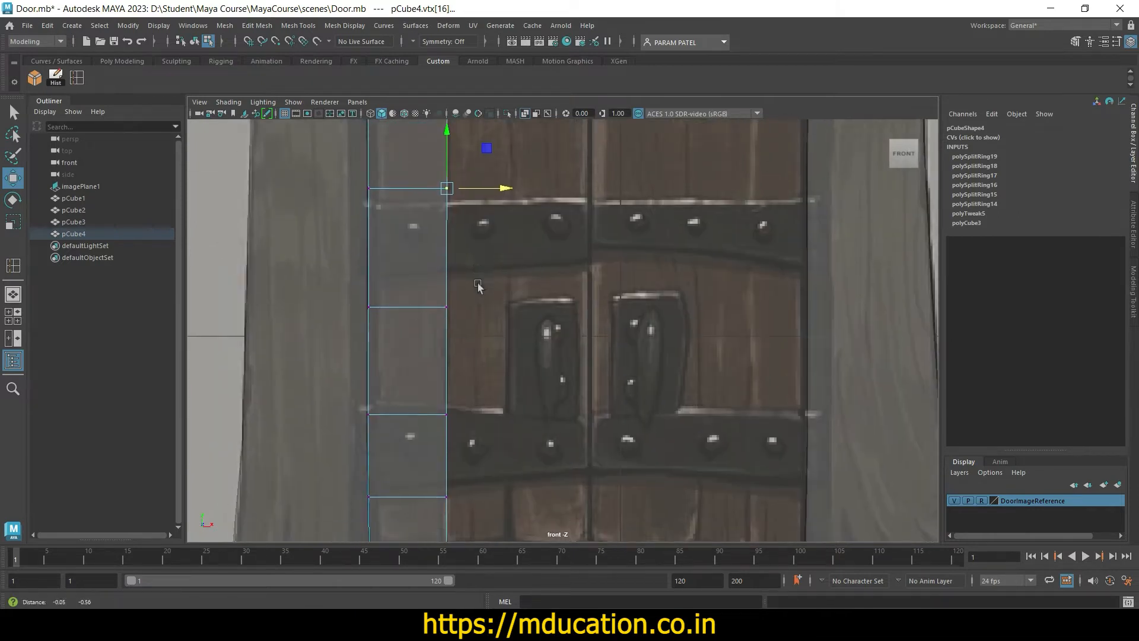
left_click_drag(463, 284, 420, 327)
mouse_move(485, 309)
left_mouse_down()
mouse_move(461, 310)
mouse_move(484, 314)
left_mouse_up()
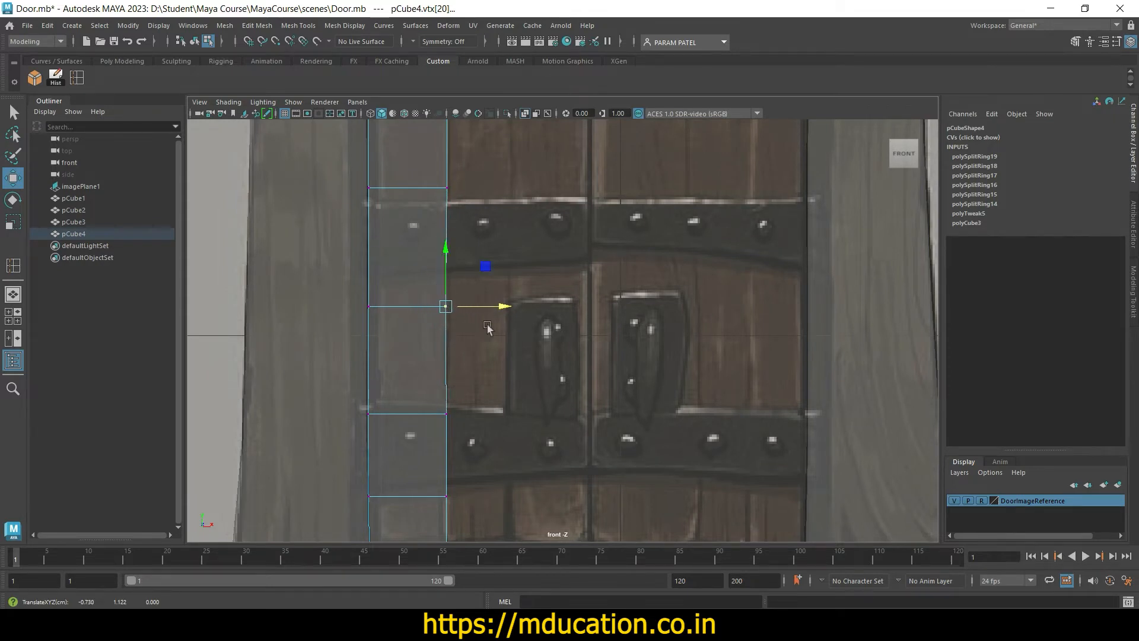
Step: Move the plank's lower right-edge vertices inward: fifth loop to about X -0.740, sixth to X -0.755 and bottom corner to X -0.750
middle_click_drag(487, 328, 485, 192, "alt")
left_click_drag(466, 257, 485, 278)
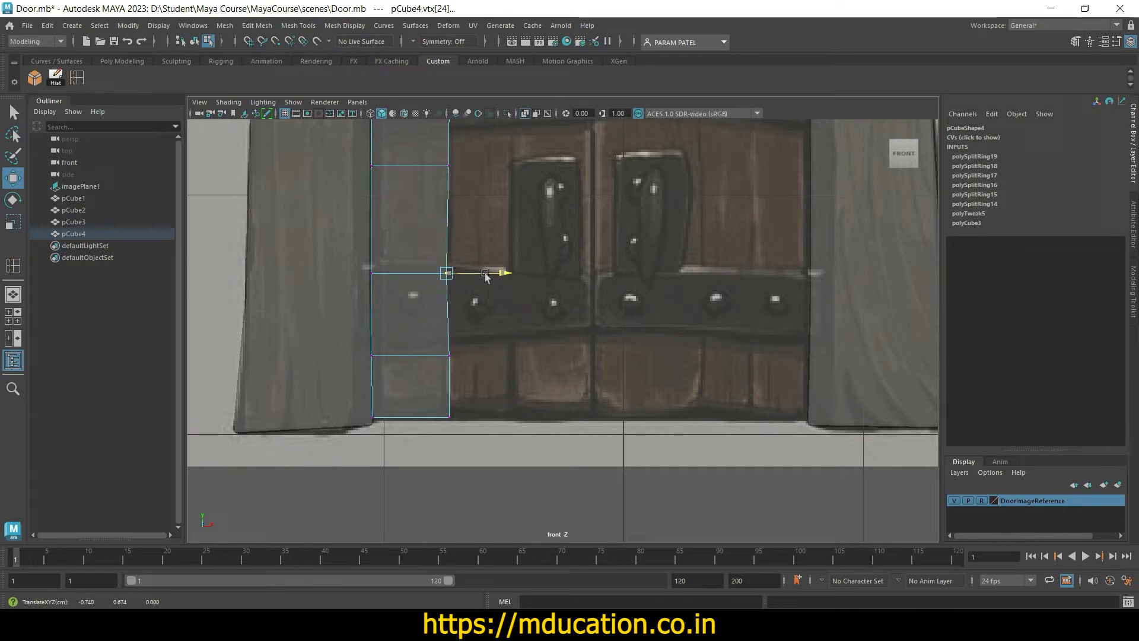
middle_click_drag(486, 277, 492, 255, "alt")
left_click_drag(468, 274, 436, 297)
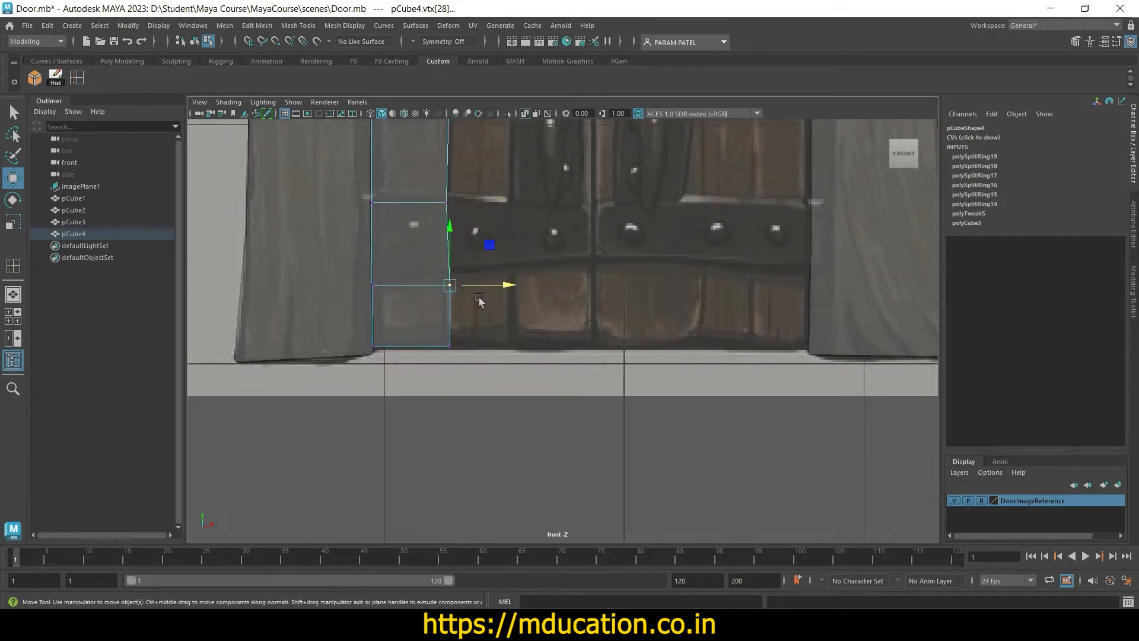
mouse_move(478, 298)
middle_mouse_down()
mouse_move(469, 301)
mouse_move(485, 302)
middle_mouse_up()
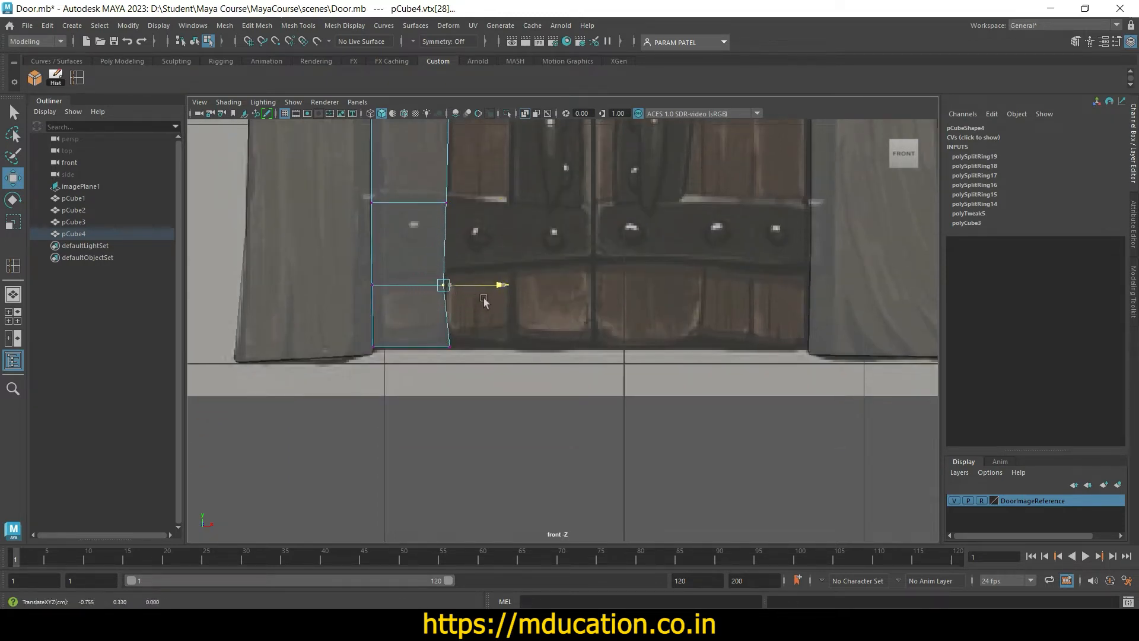
left_click(449, 346)
mouse_move(483, 349)
middle_mouse_down()
mouse_move(466, 350)
mouse_move(485, 350)
middle_mouse_up()
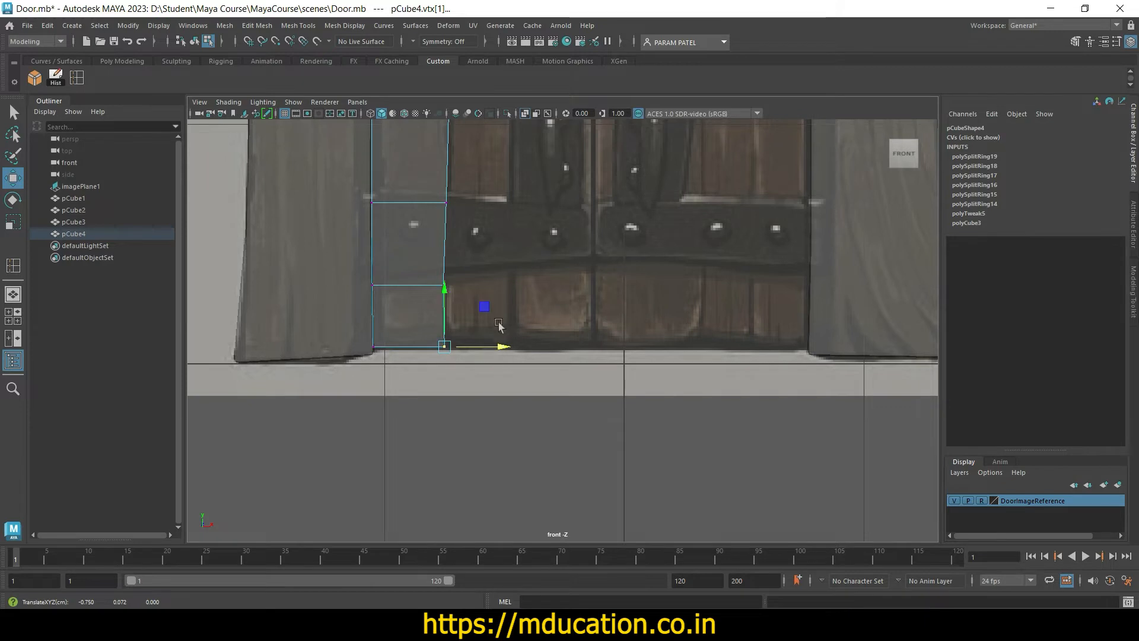
Step: Save the scene and return the shaped plank to object mode
scroll(506, 310, "down", 5)
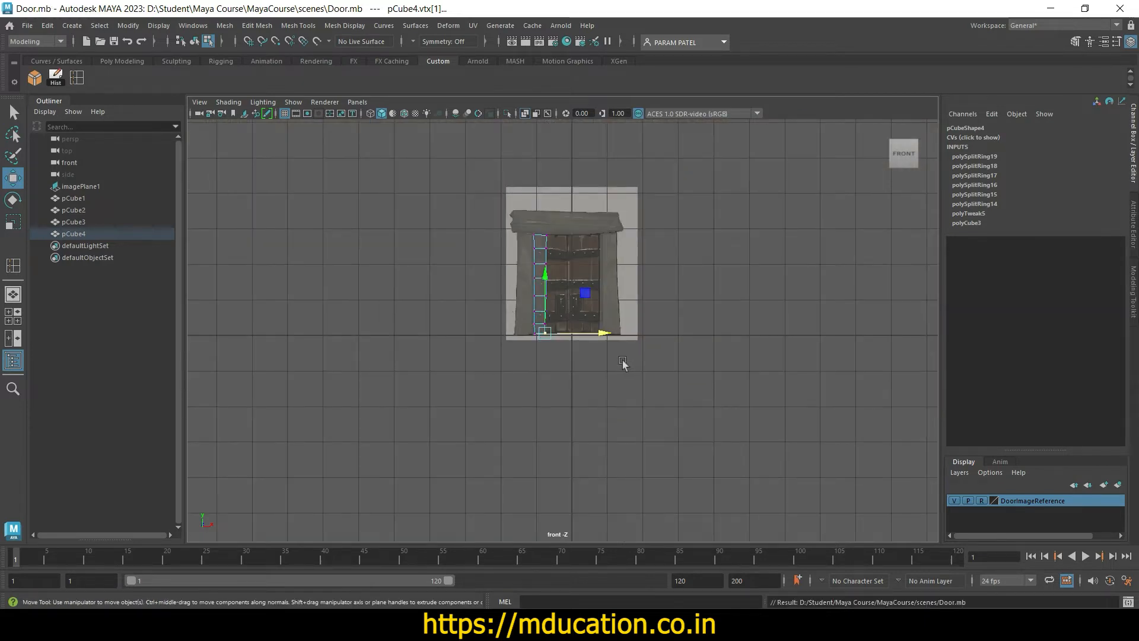
scroll(621, 356, "up", 5)
scroll(657, 250, "up", 3)
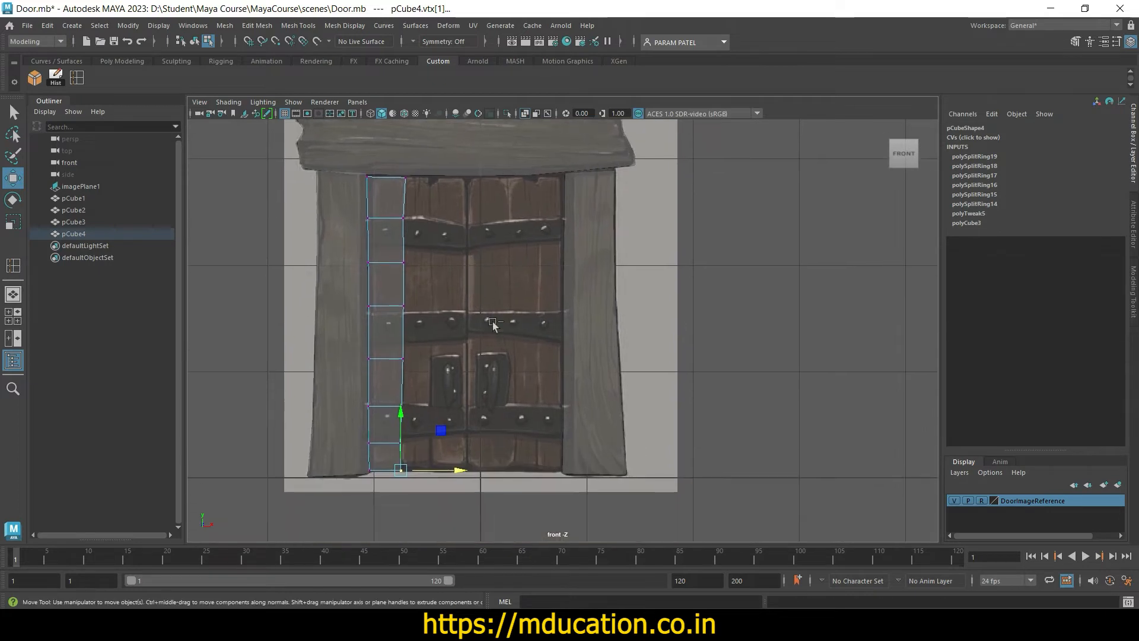
key("ctrl+s")
left_click(403, 306)
right_click_drag(389, 293, 444, 254)
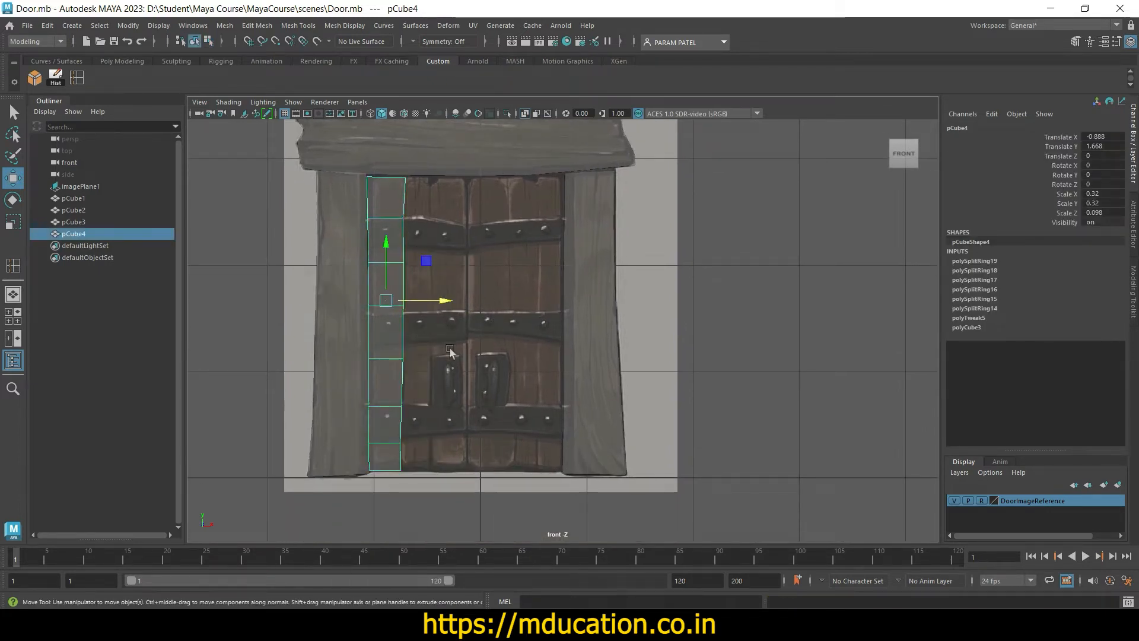
Step: Duplicate the plank twice side by side across the left door panel, the first copy at Translate X -0.552, then select that copy and save
scroll(450, 351, "up", 3)
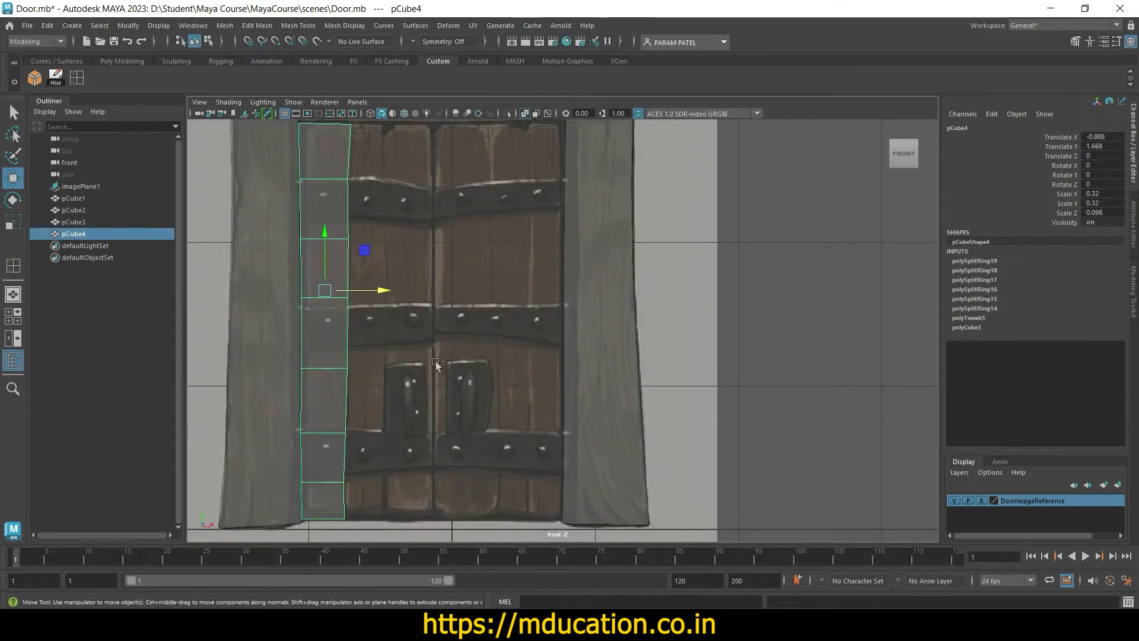
key("ctrl+d")
left_click_drag(376, 300, 476, 295)
key("ctrl+d")
left_click(384, 341)
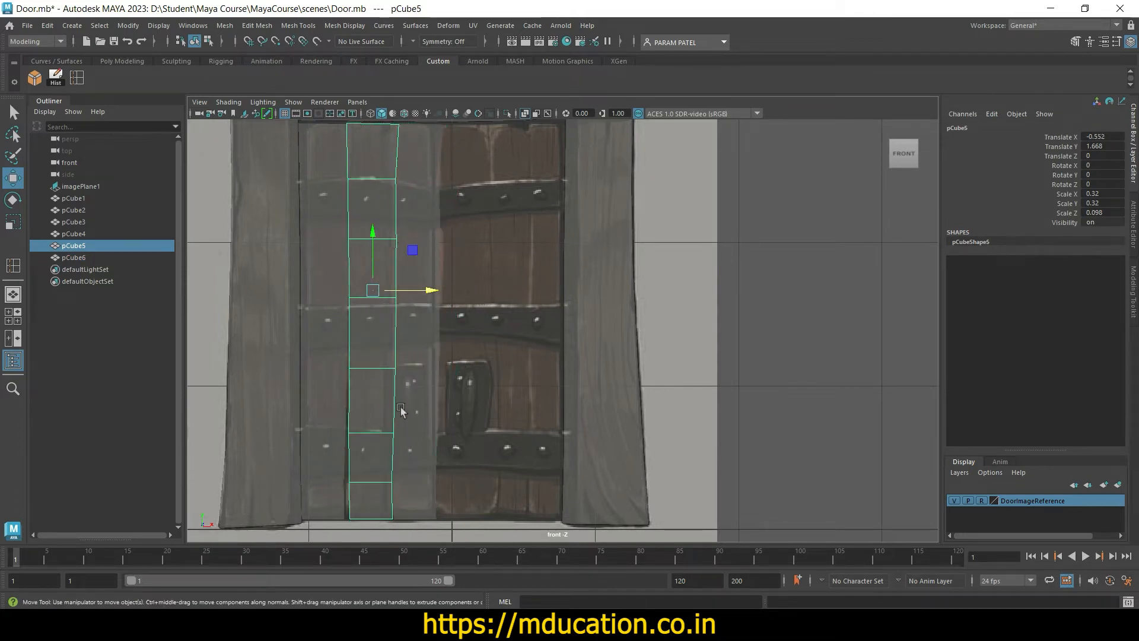
key("ctrl+s")
Step: In vertex mode, move the second plank's top-left corner to about X -0.701 and its top-right corner inward to the notch in the reference
scroll(450, 380, "up", 3)
scroll(475, 380, "down", 4)
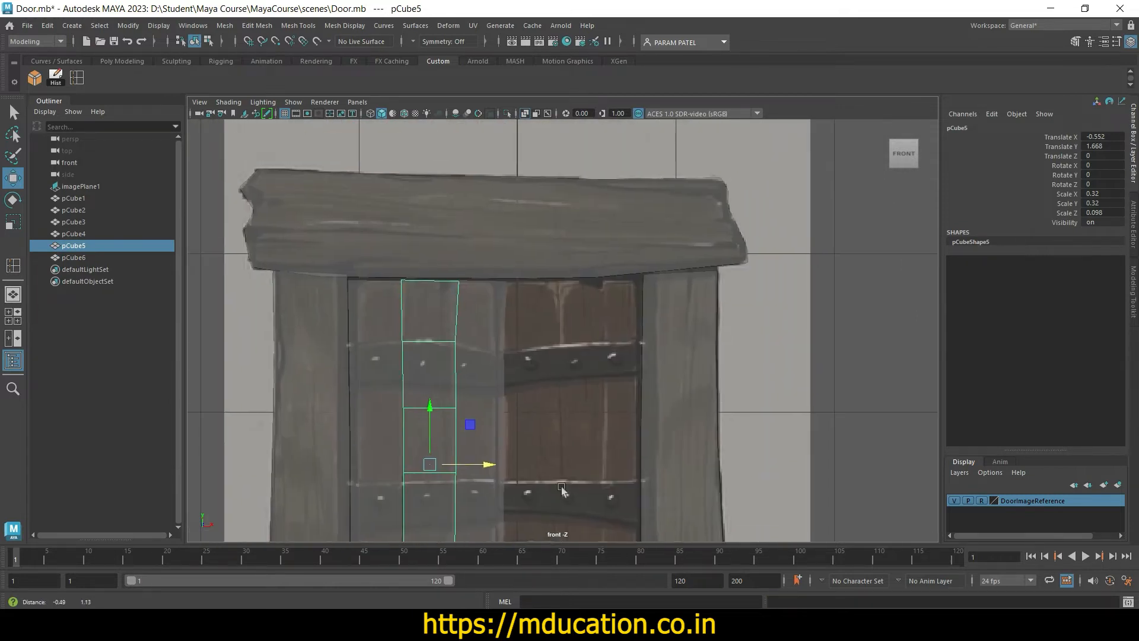
scroll(499, 368, "up", 3)
middle_click_drag(506, 356, 554, 362, "alt")
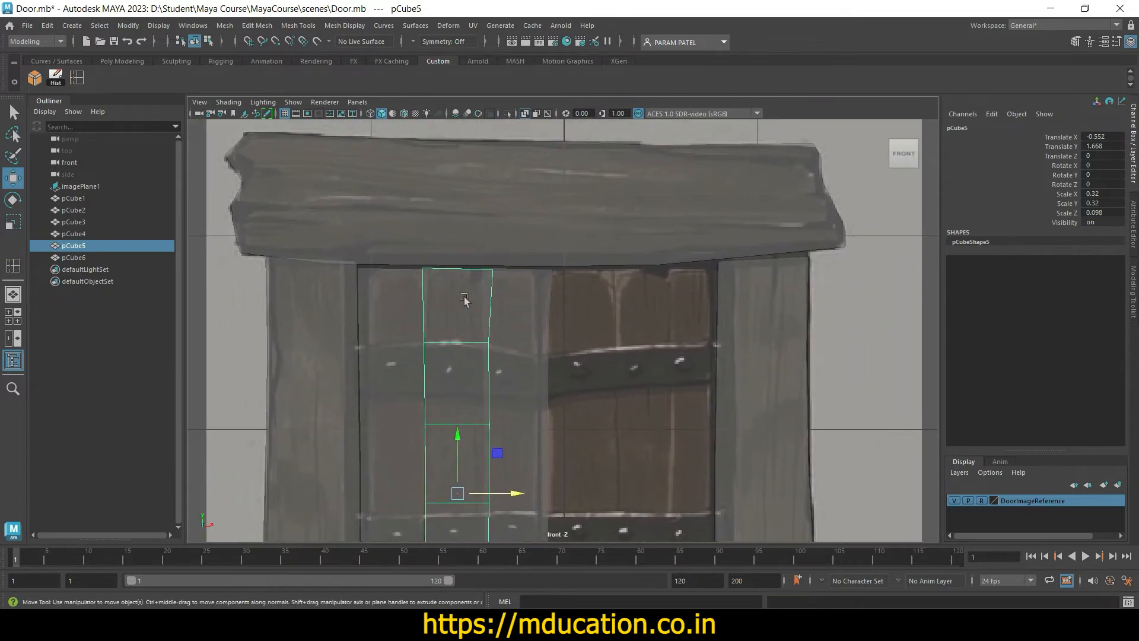
right_click_drag(464, 271, 418, 277)
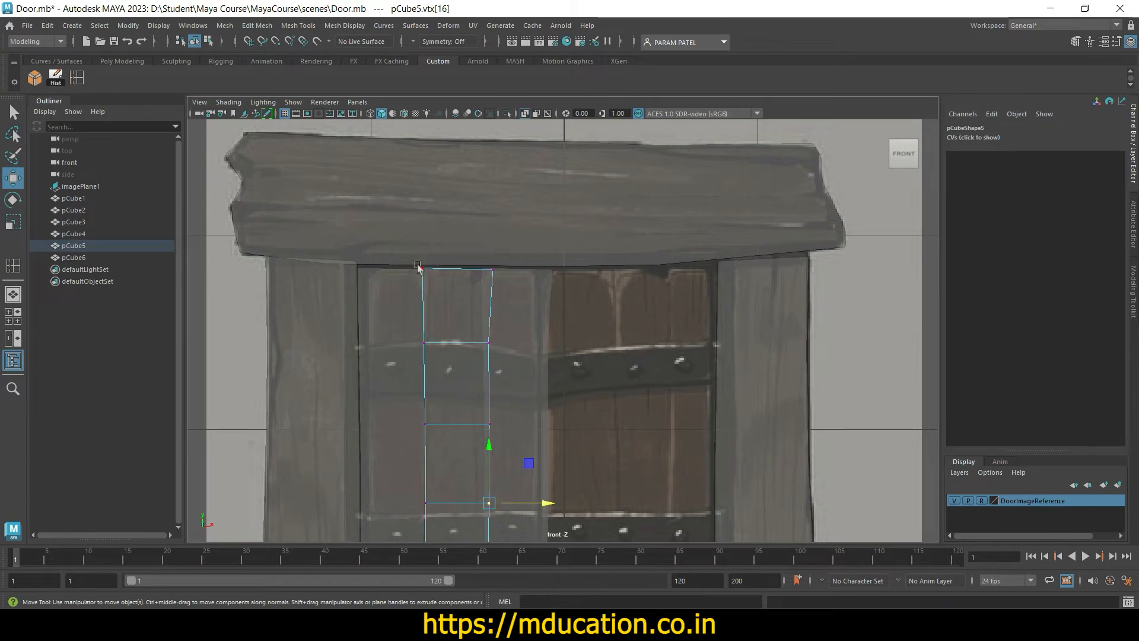
left_click_drag(411, 256, 430, 276)
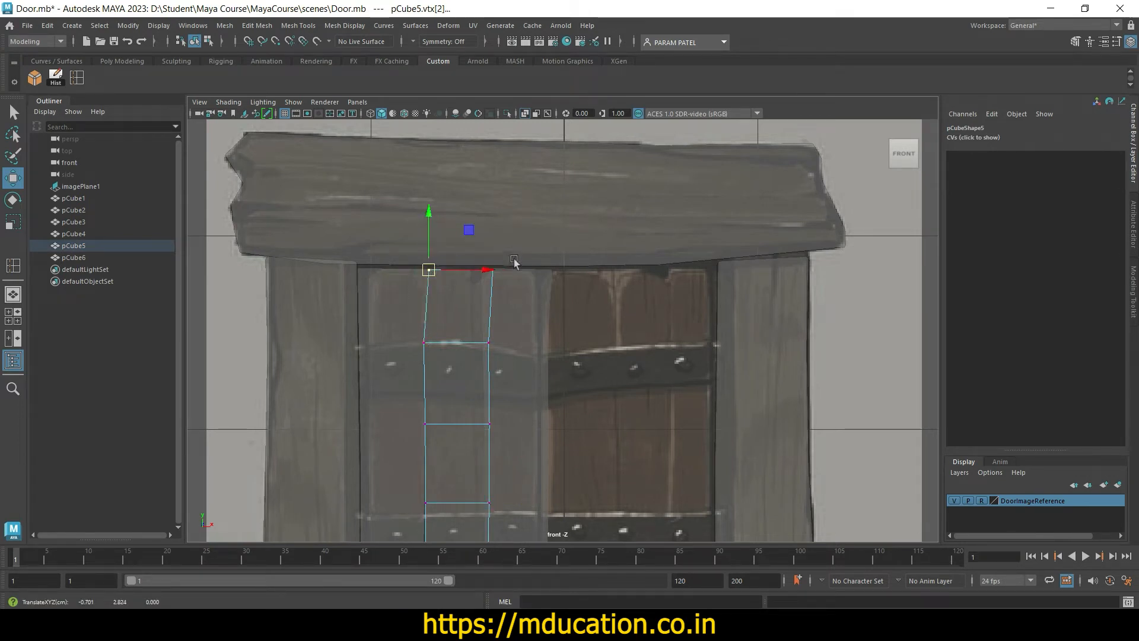
left_click_drag(522, 252, 466, 315)
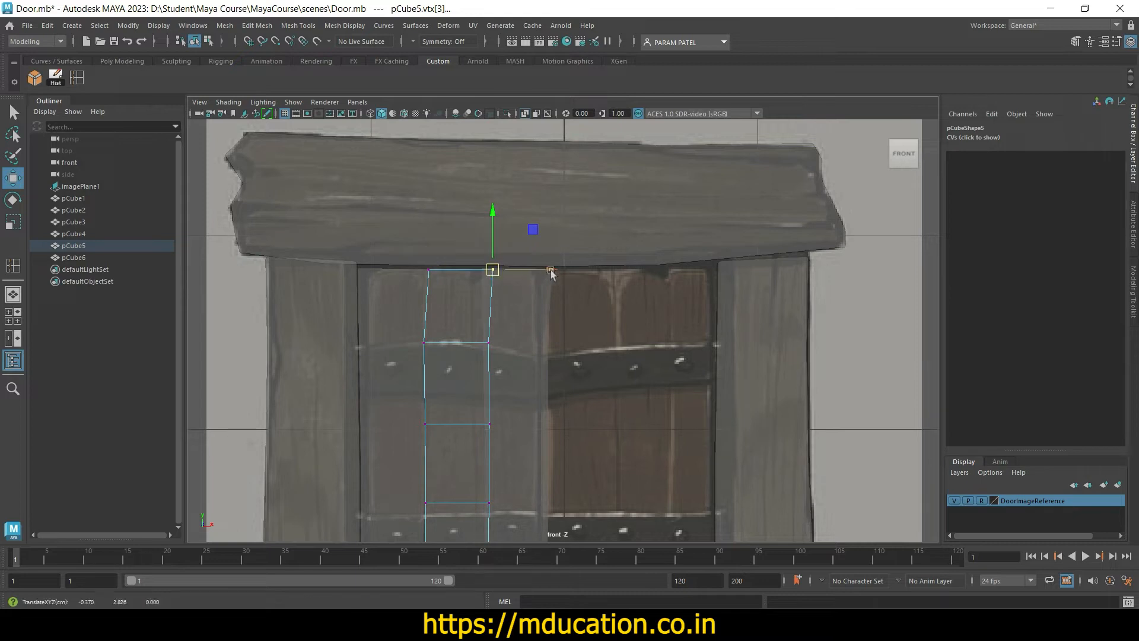
mouse_move(555, 270)
left_mouse_down()
mouse_move(501, 272)
mouse_move(538, 268)
left_mouse_up()
Step: Align the second plank's left-edge vertices on the upper three loops with the reference, the first at about X -0.718 and the second at X -0.711
left_click_drag(412, 333, 489, 348)
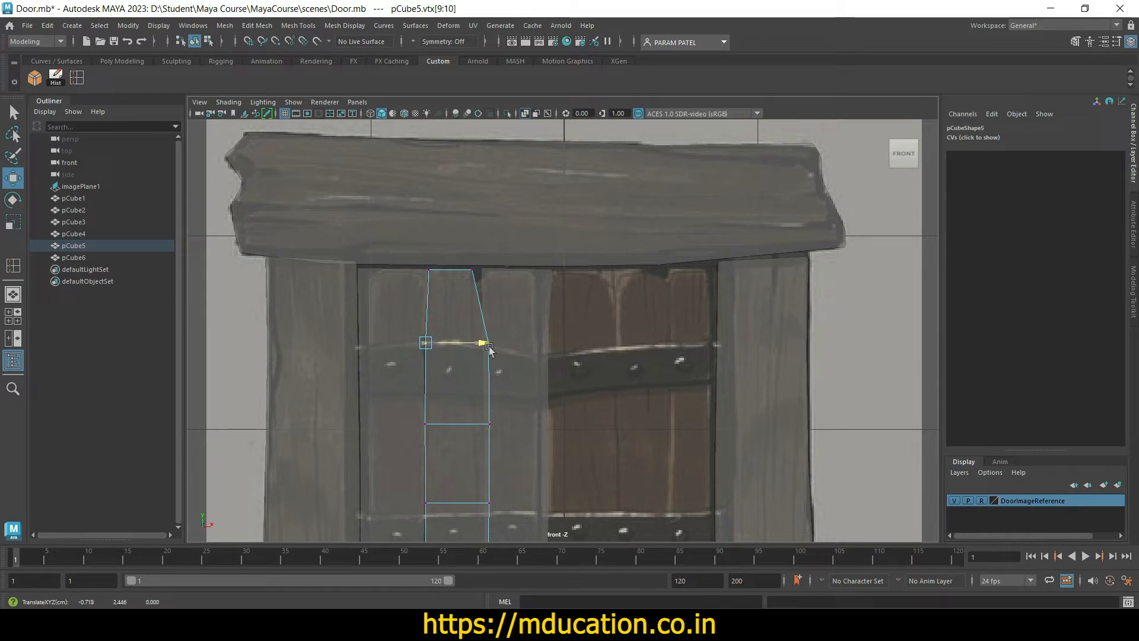
left_click_drag(403, 410, 484, 427)
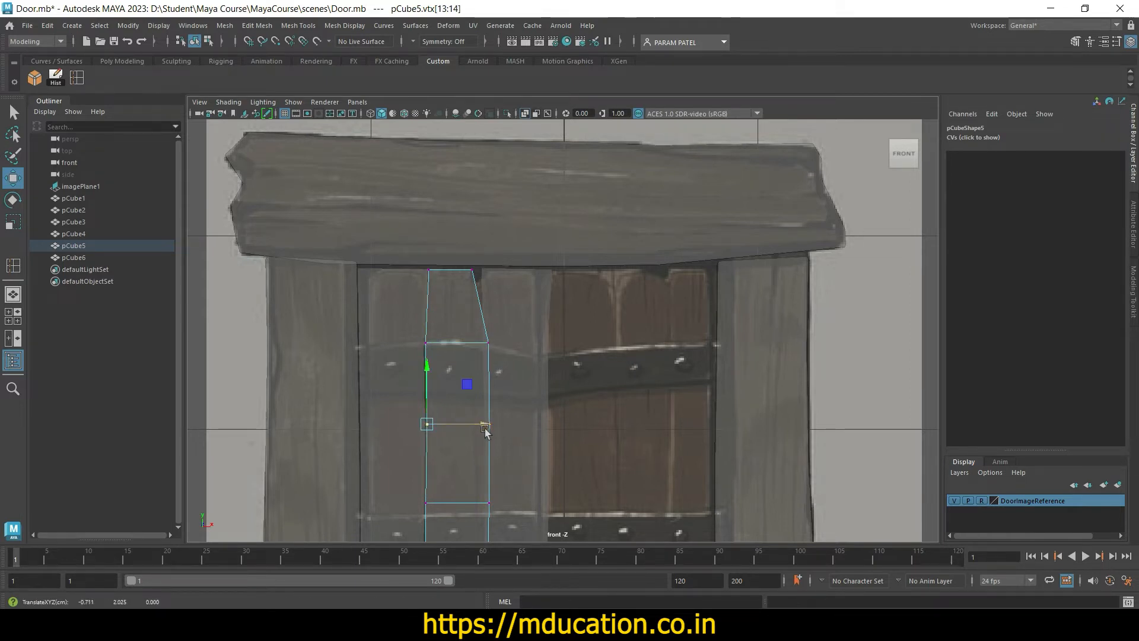
middle_click_drag(504, 413, 503, 291, "alt")
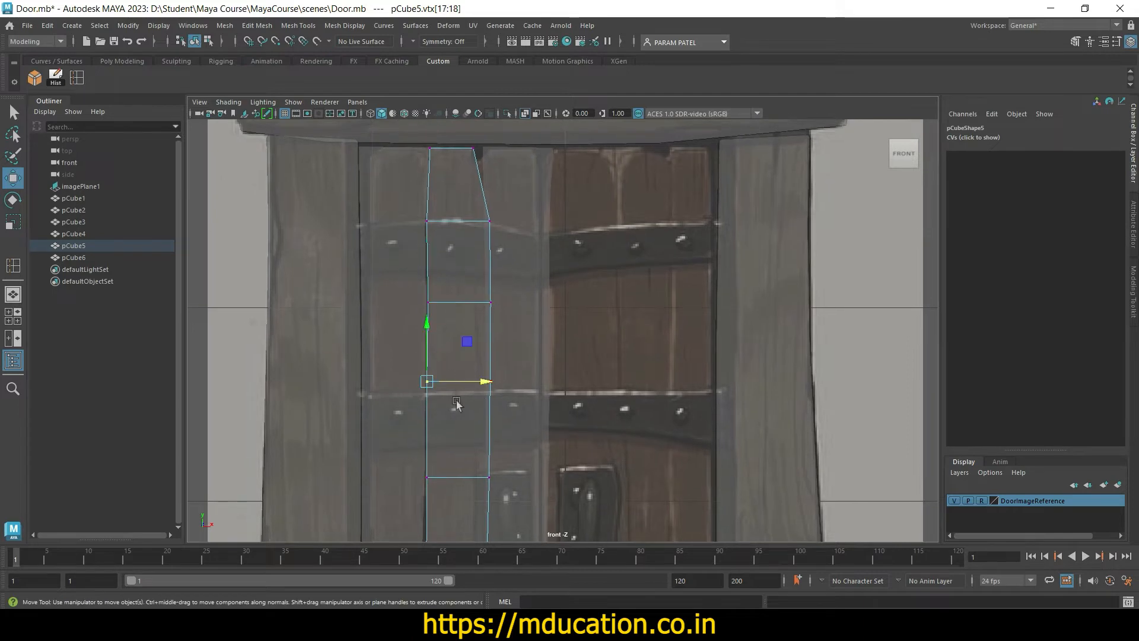
left_click_drag(410, 371, 484, 384)
Step: Align the second plank's left-edge vertices on the lower three loops, the fourth at about X -0.717 and the fifth at X -0.735
middle_click_drag(484, 385, 471, 282, "alt")
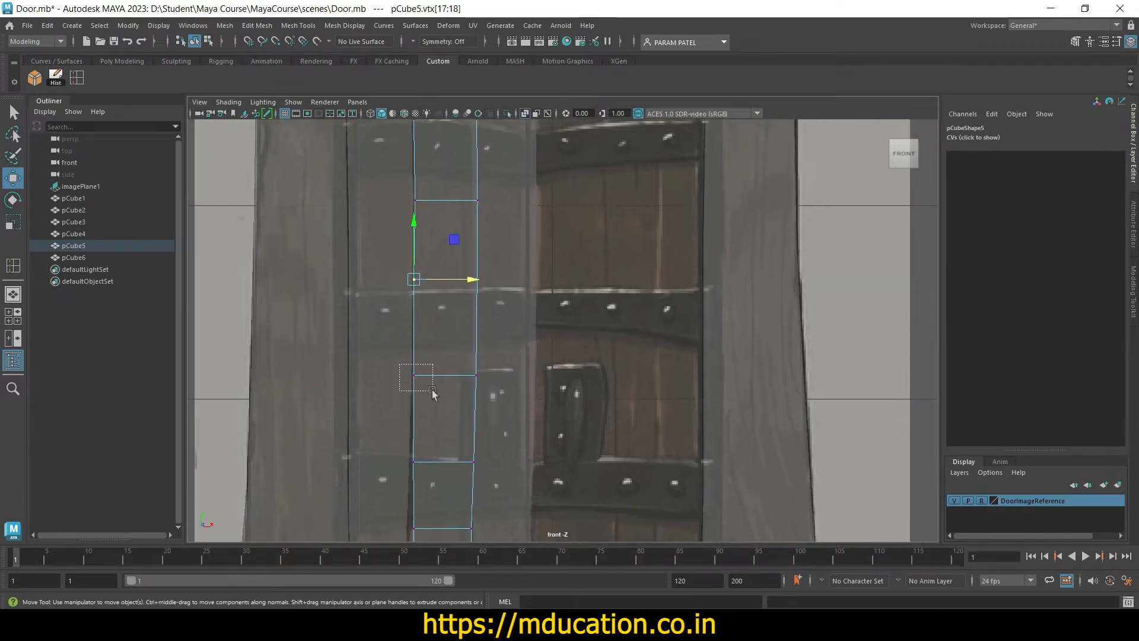
left_click_drag(433, 391, 460, 382)
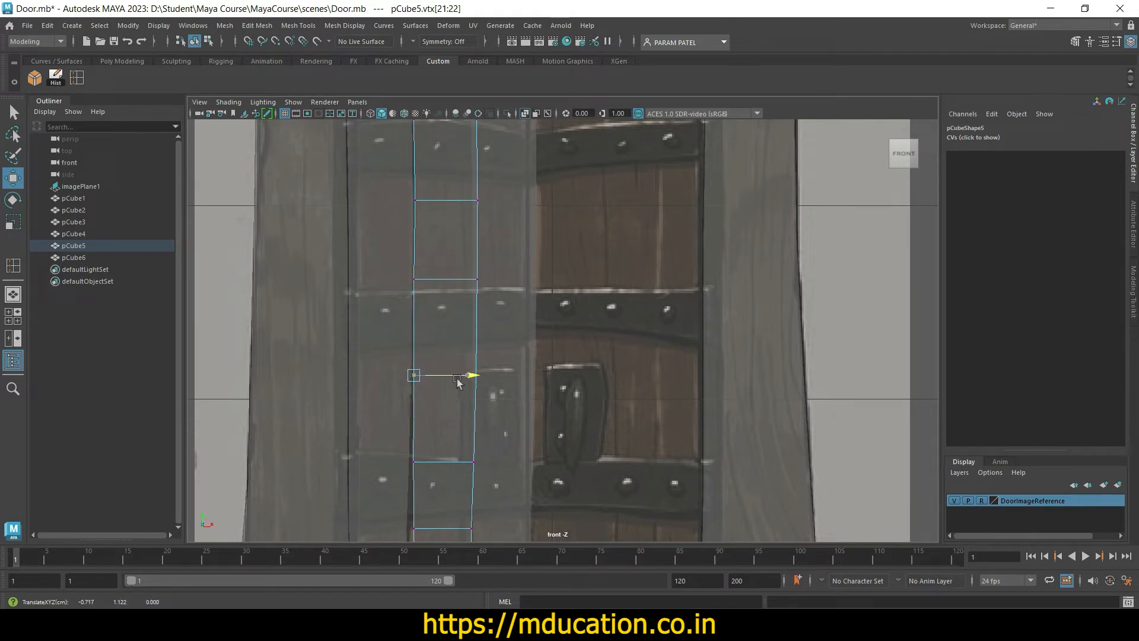
middle_click_drag(457, 385, 468, 289, "alt")
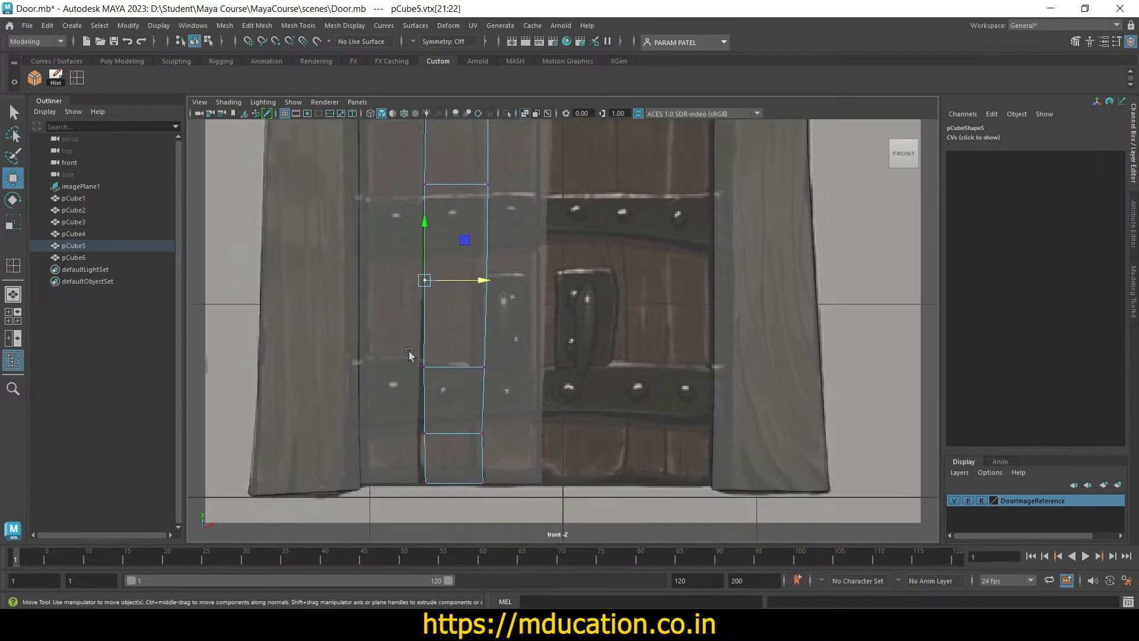
left_click_drag(410, 351, 481, 369)
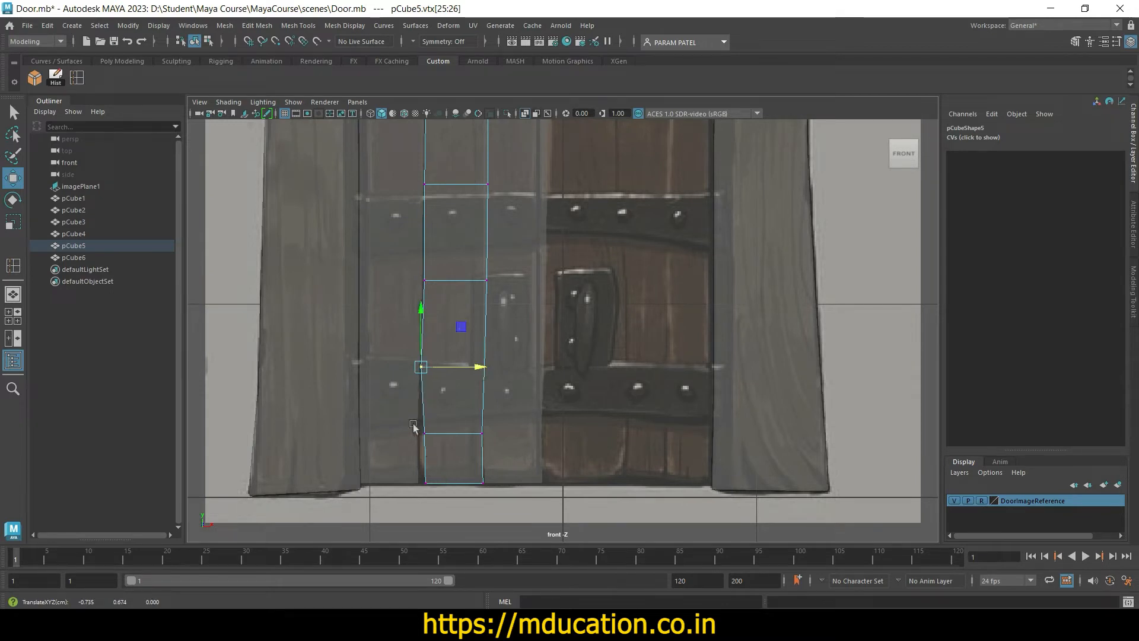
left_click_drag(414, 427, 464, 437)
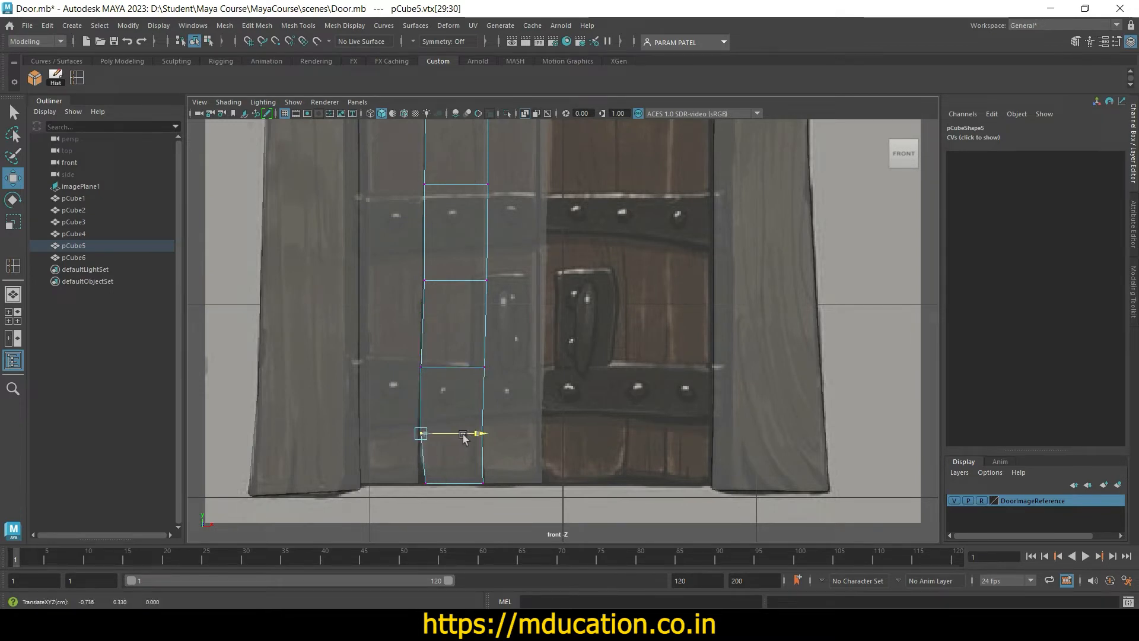
Step: Align the second plank's bottom-left corner with the reference and move its uppermost right-edge loop vertex inward to about X -0.423
left_click_drag(405, 471, 455, 508)
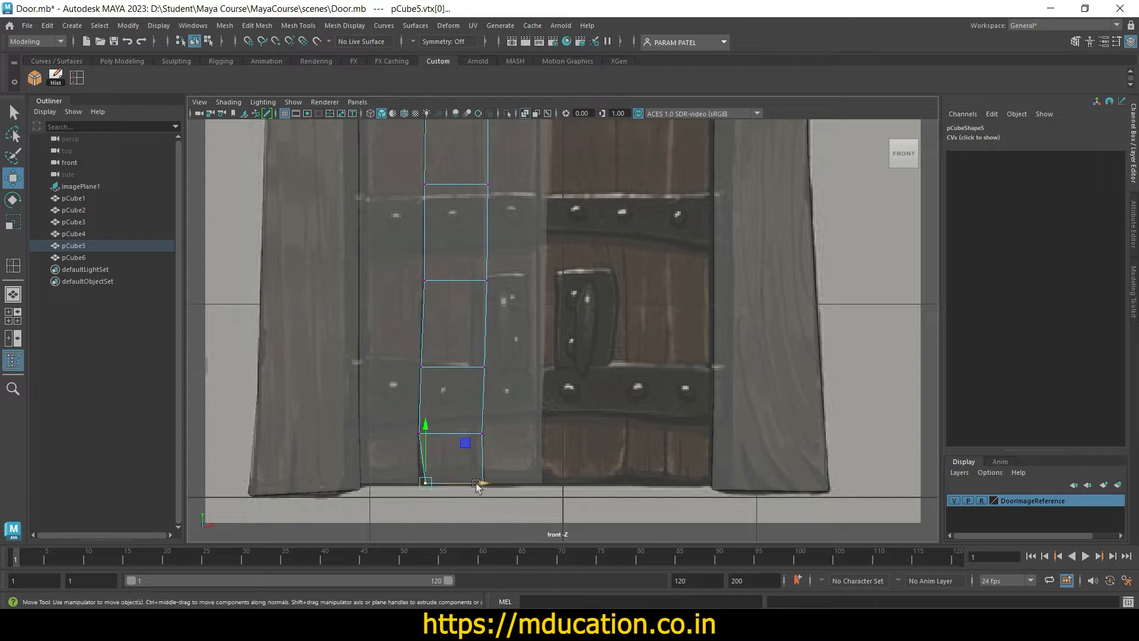
scroll(456, 427, "up", 3)
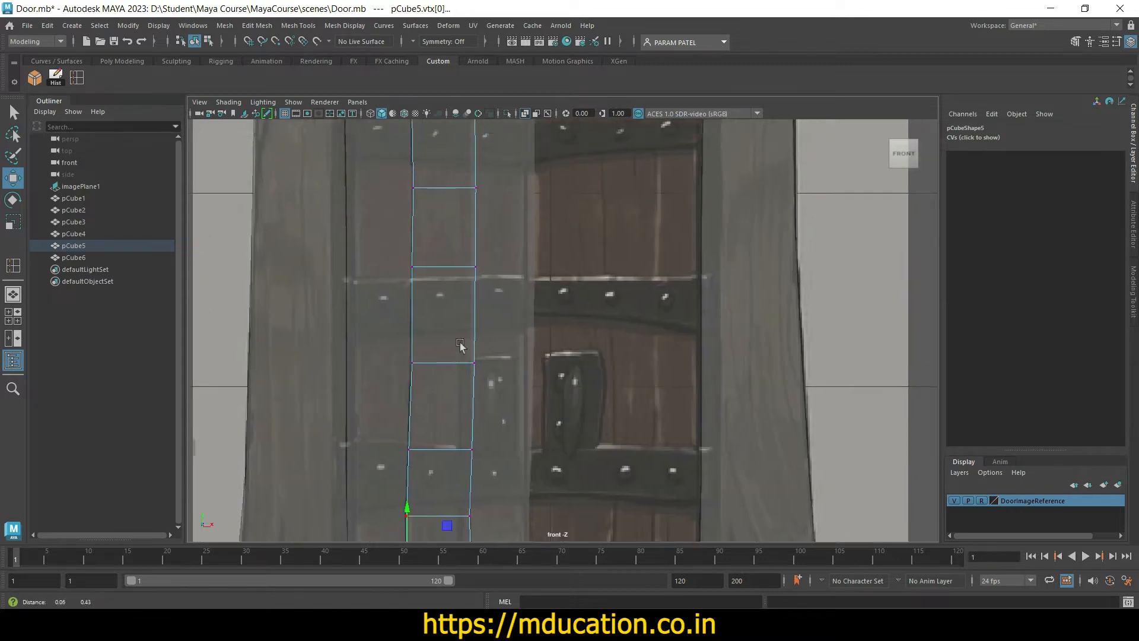
middle_click_drag(461, 343, 440, 385, "alt")
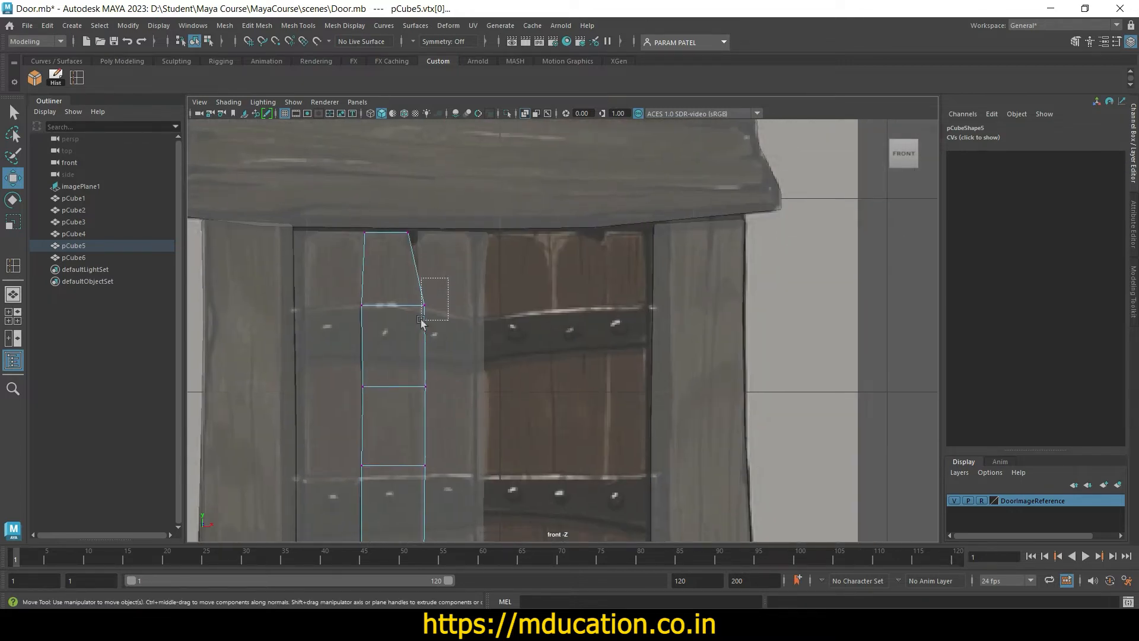
left_click_drag(420, 320, 456, 308)
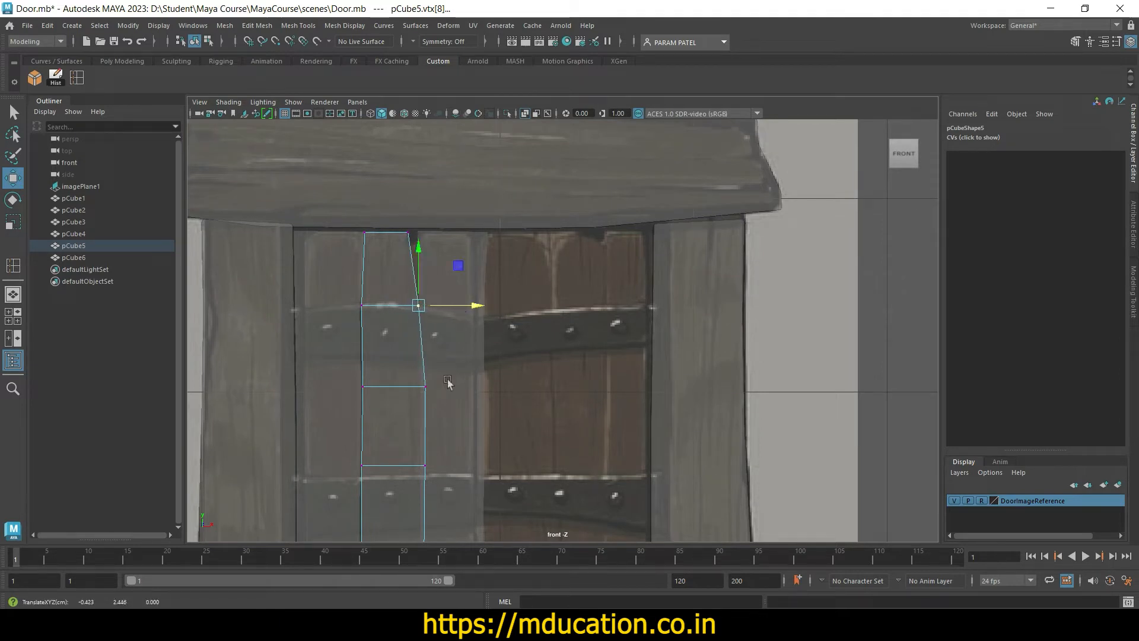
left_click_drag(457, 361, 400, 413)
Step: Move the third plank aside to about Translate X 0.162 to uncover the reference, and return to the second plank's vertices
left_click(457, 295)
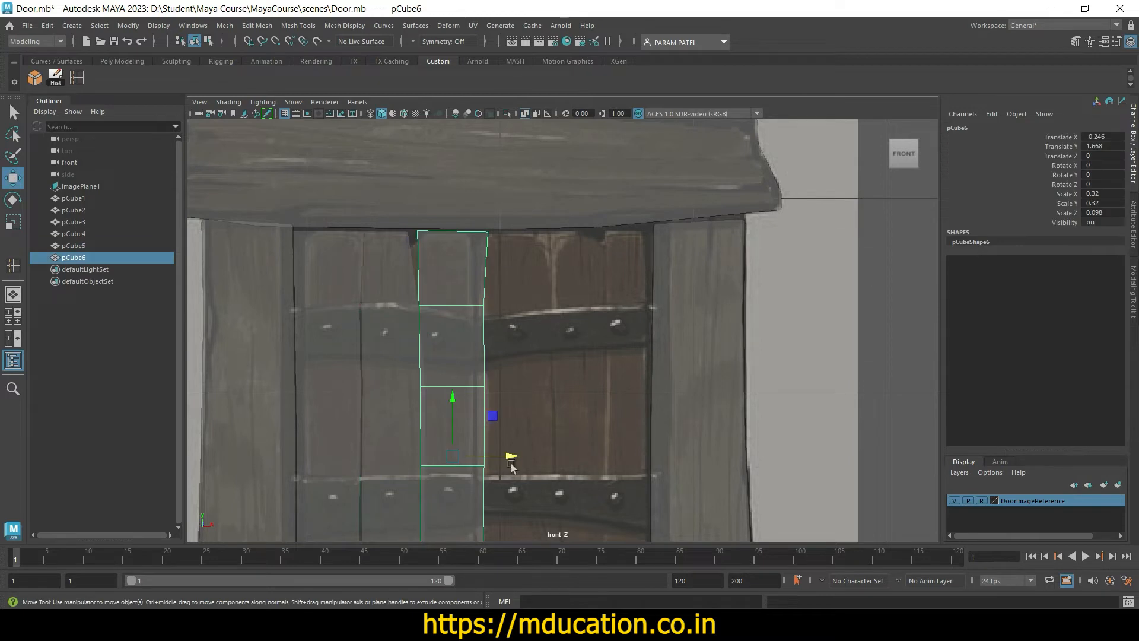
left_click_drag(509, 459, 586, 457)
left_click(409, 310)
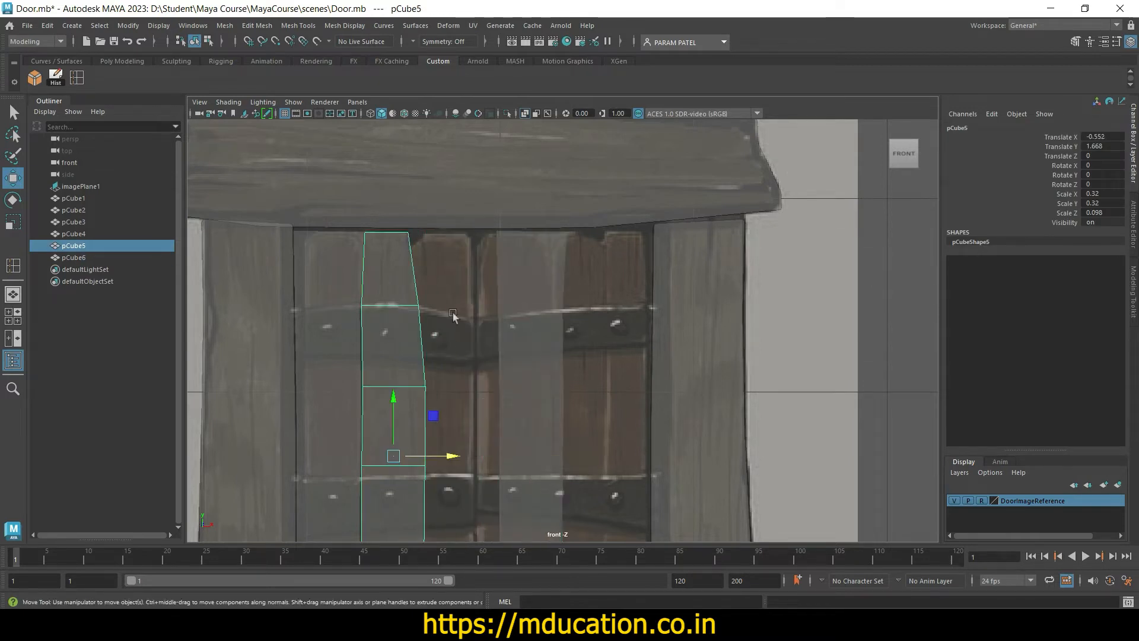
right_click_drag(403, 270, 345, 264)
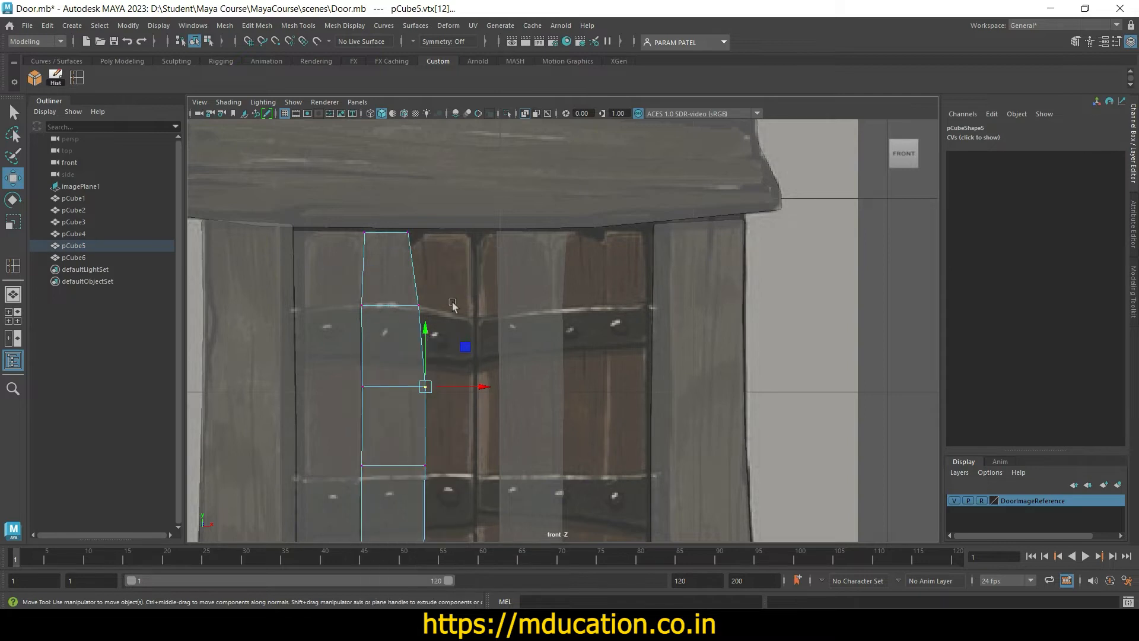
Step: Align the second plank's right-edge vertices on the upper three loops, the first at about X -0.475 and the second at X -0.473
left_click(437, 292)
left_click_drag(437, 292, 450, 313)
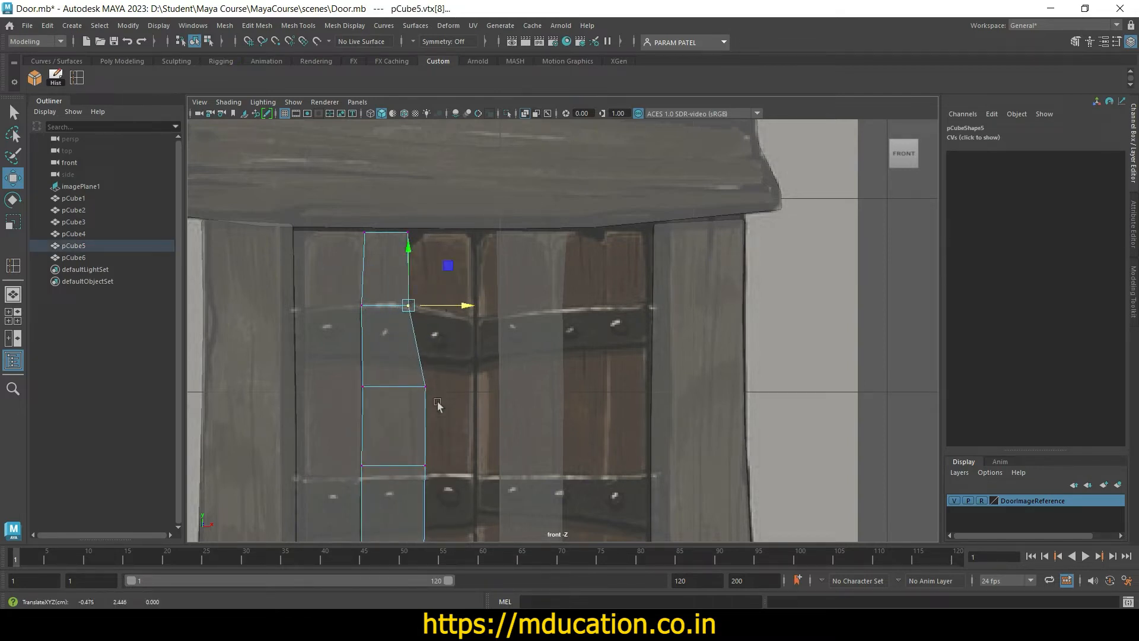
left_click_drag(450, 422, 392, 361)
left_click_drag(471, 388, 460, 398)
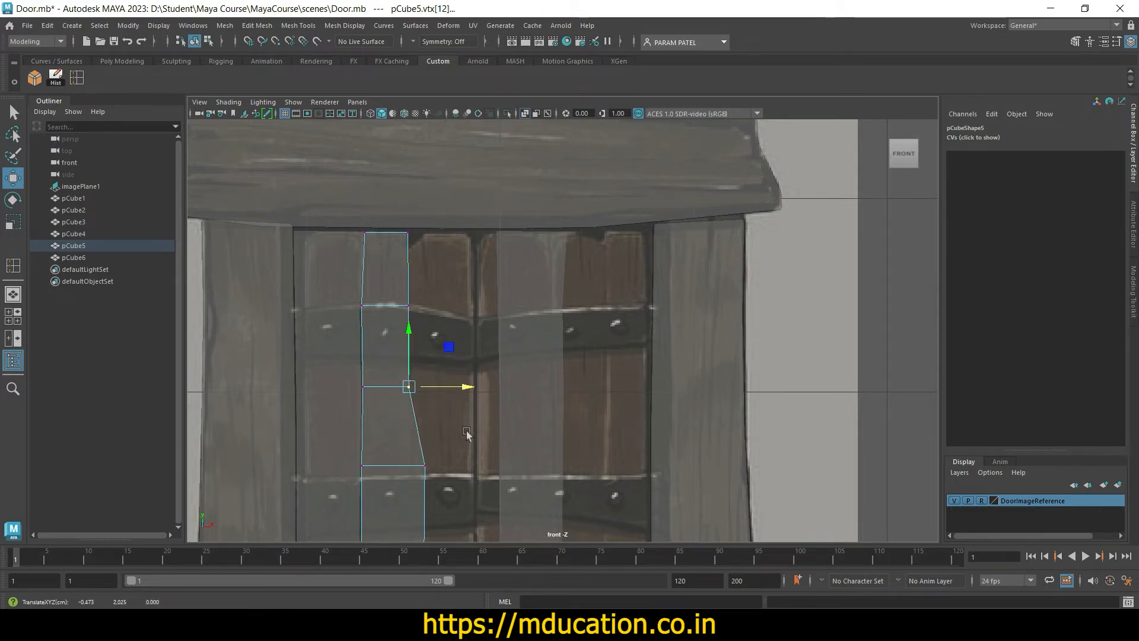
middle_click_drag(465, 425, 456, 322, "alt")
left_click_drag(456, 322, 469, 343)
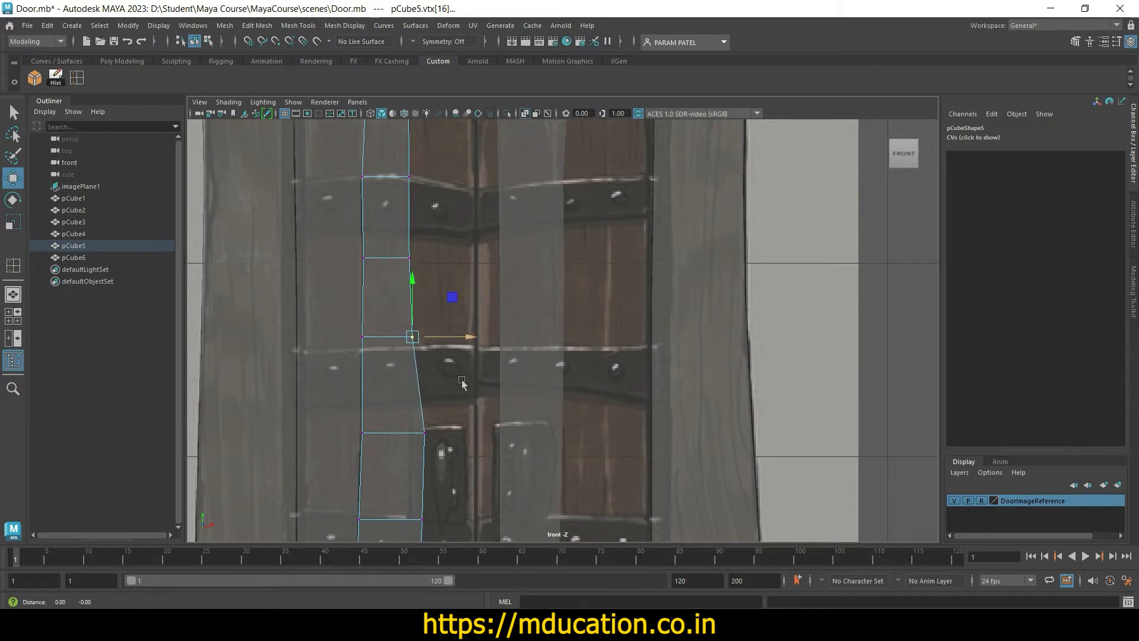
Step: Align the second plank's right-edge vertices on the lower three loops with the reference, and its bottom-right corner at about X -0.452
middle_click_drag(451, 432, 448, 323, "alt")
left_click_drag(399, 351, 401, 350)
mouse_move(469, 334)
left_mouse_down()
mouse_move(425, 334)
mouse_move(452, 335)
left_mouse_up()
middle_click_drag(460, 406, 457, 301, "alt")
left_click_drag(395, 339, 395, 337)
mouse_move(469, 306)
left_mouse_down()
mouse_move(442, 307)
mouse_move(453, 314)
left_mouse_up()
middle_click_drag(449, 369, 457, 279, "alt")
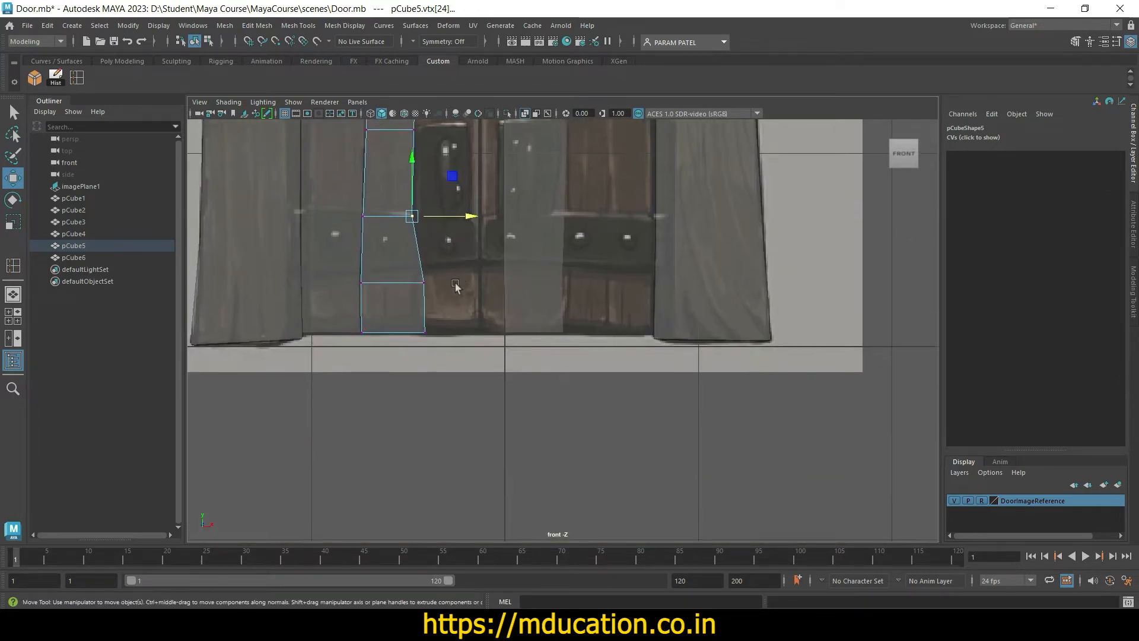
left_click_drag(436, 270, 454, 298)
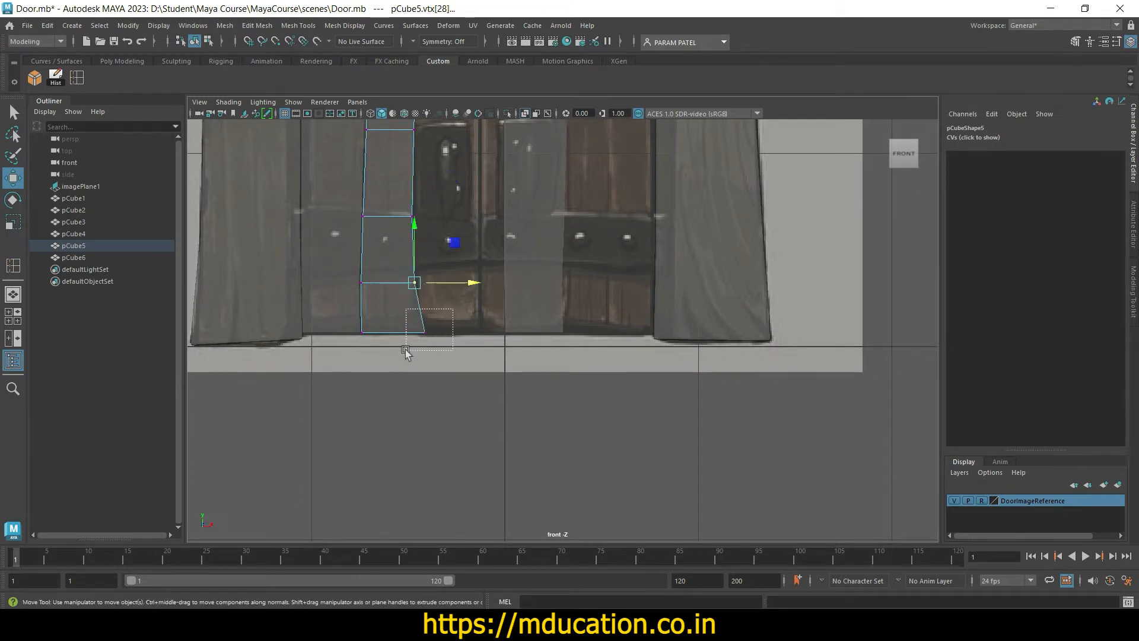
left_click_drag(407, 354, 464, 336)
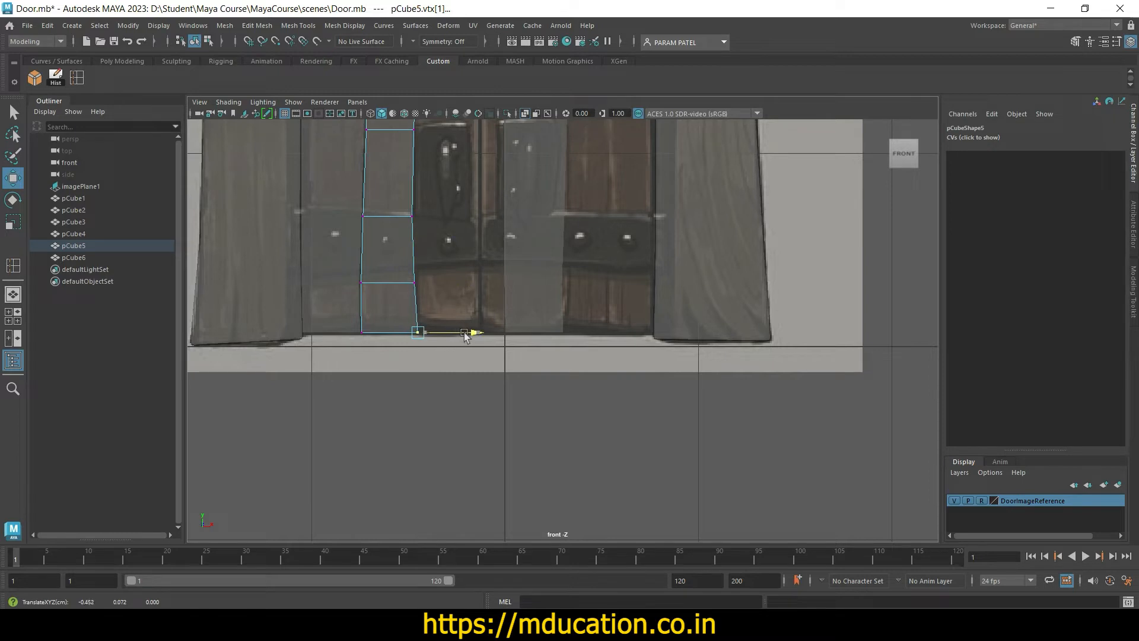
Step: Move the third plank back beside the second plank, at Translate X -0.295
middle_click_drag(462, 321, 469, 380, "alt")
scroll(470, 400, "up", 5)
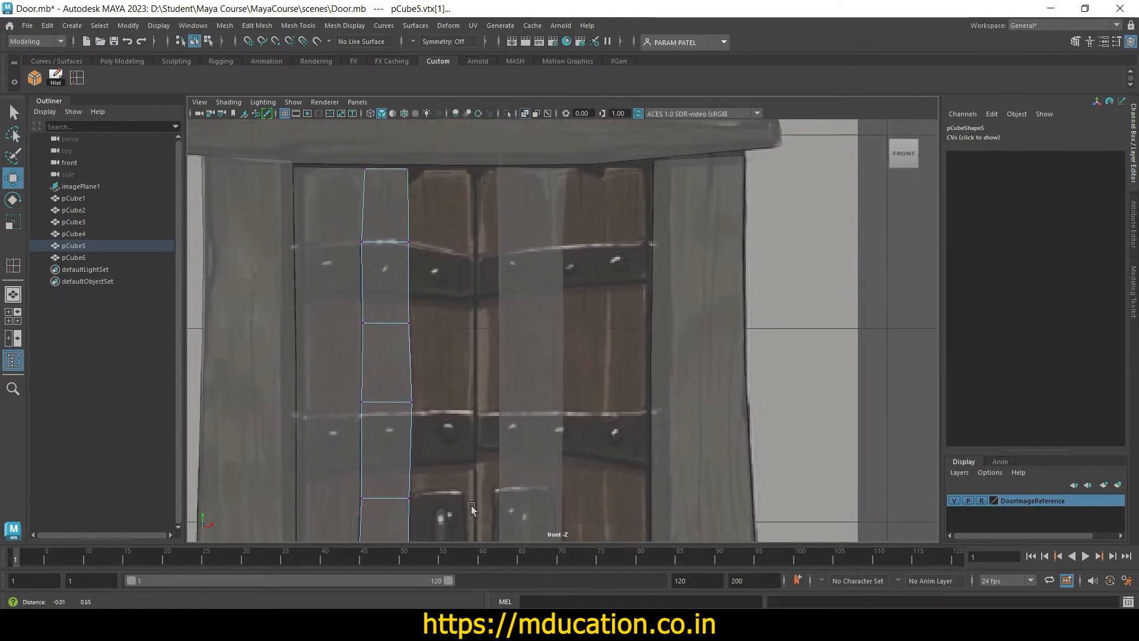
middle_click_drag(453, 442, 421, 335, "alt")
left_click(460, 368)
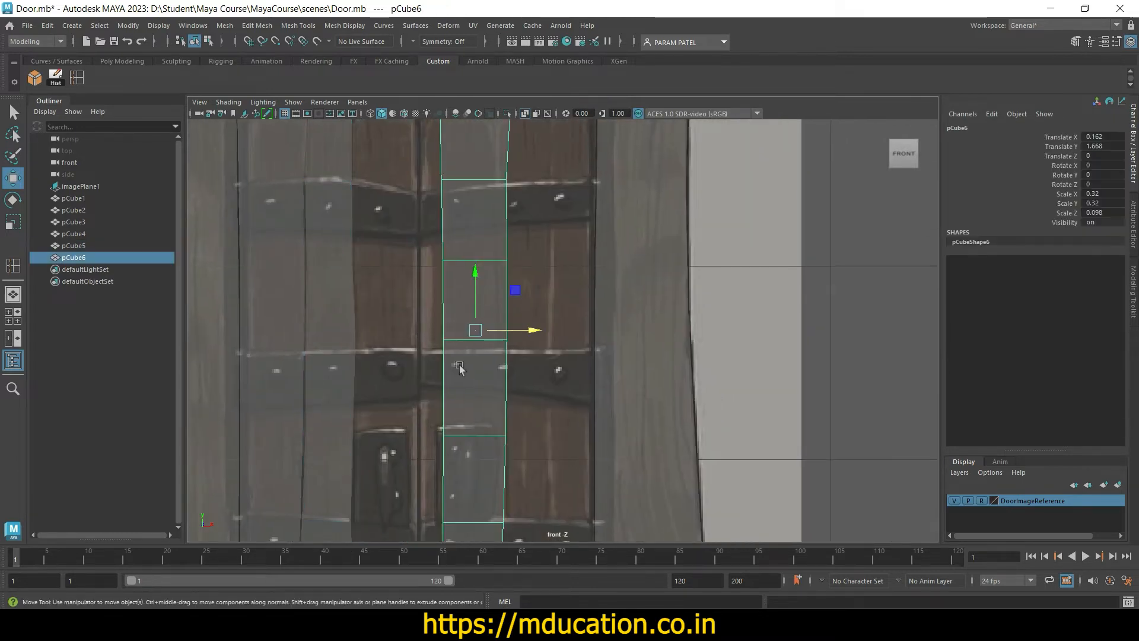
middle_click_drag(522, 343, 557, 354)
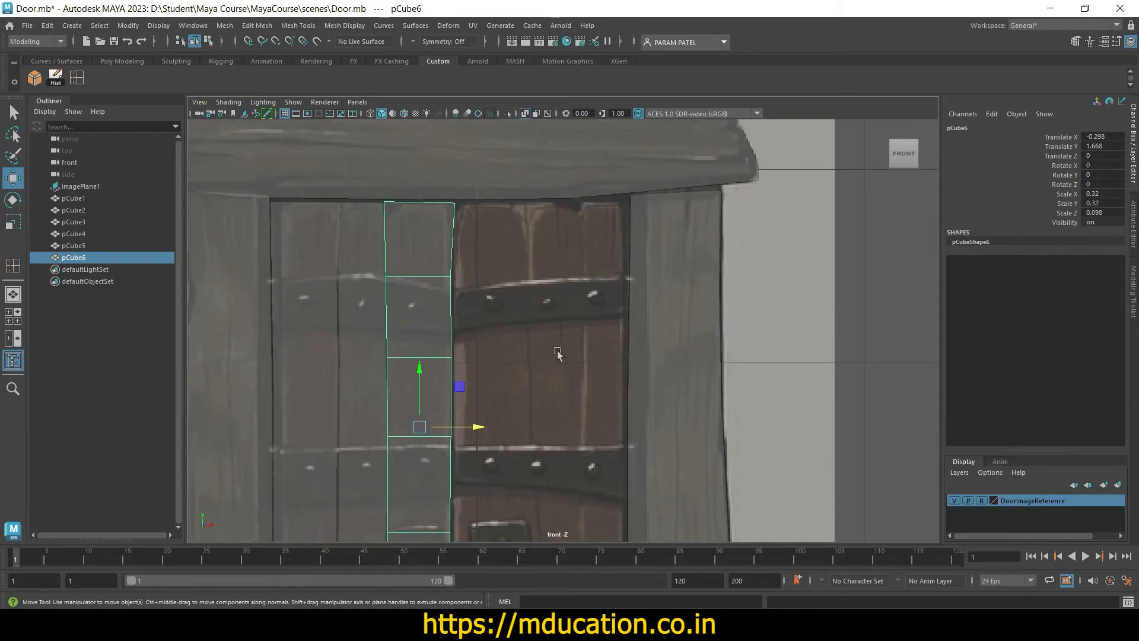
mouse_move(483, 429)
left_mouse_down()
mouse_move(504, 433)
mouse_move(483, 434)
left_mouse_up()
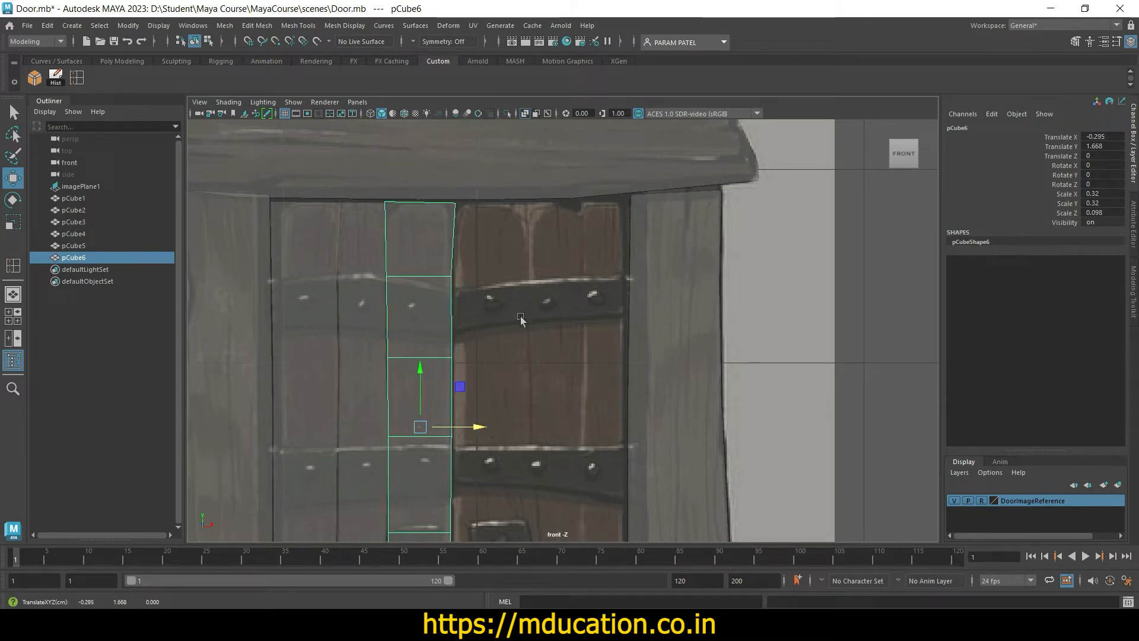
Step: Align the third plank's top-right corner and upper three right-edge loop vertices, the first loop at about X -0.138 and the third at X -0.145
right_click_drag(422, 243, 371, 243)
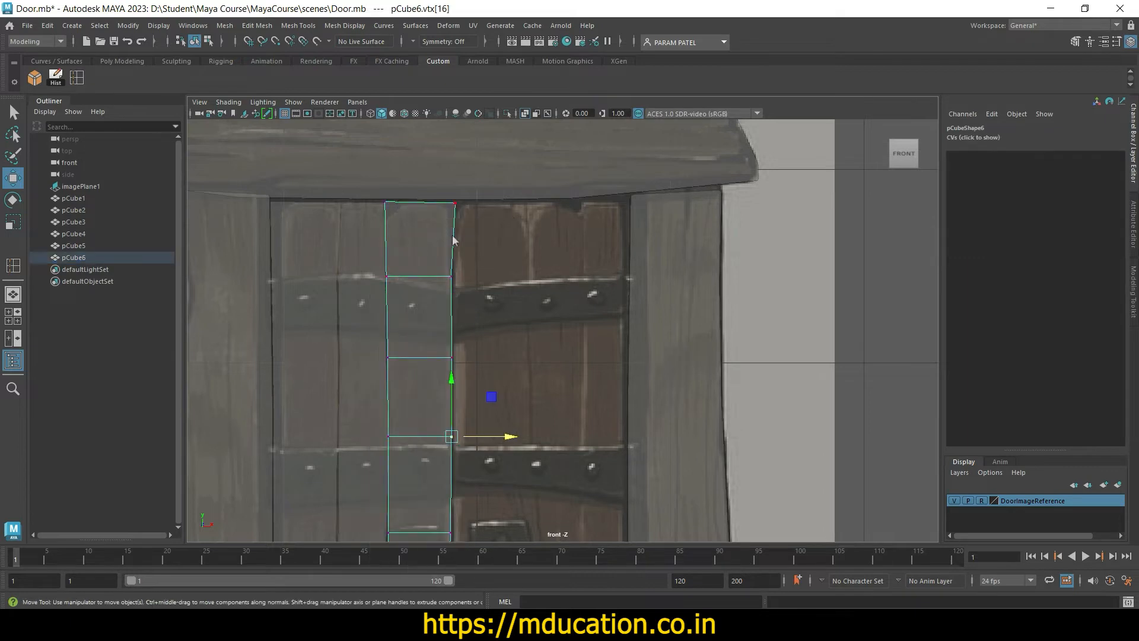
mouse_move(480, 204)
left_mouse_down()
mouse_move(437, 246)
mouse_move(471, 208)
mouse_move(500, 213)
left_mouse_up()
left_click_drag(438, 269, 489, 281)
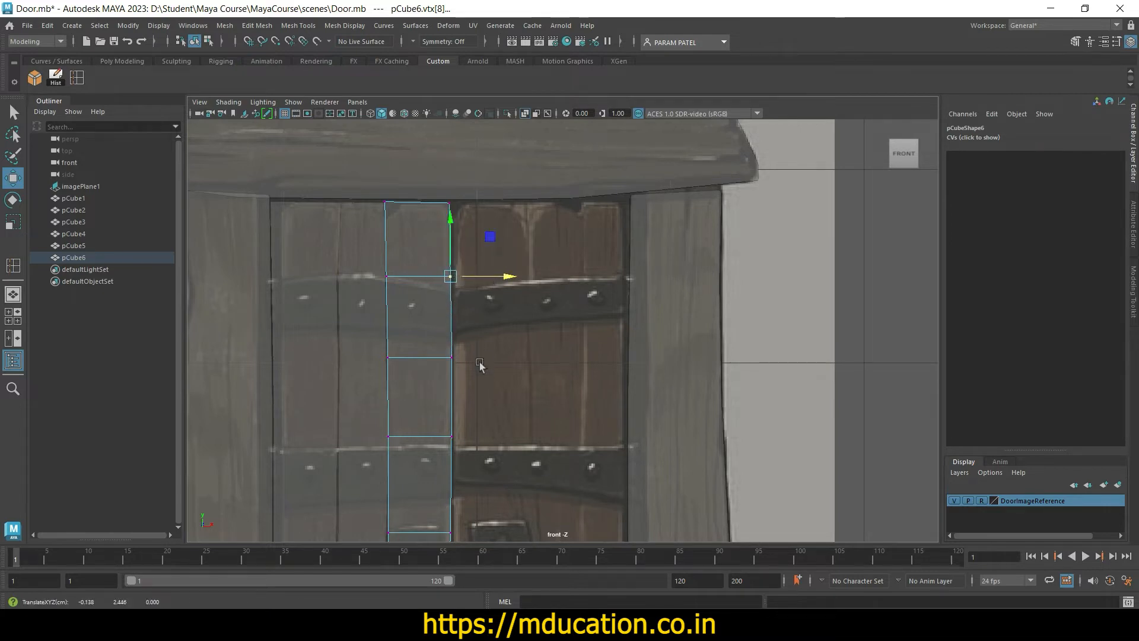
mouse_move(477, 367)
left_mouse_down()
mouse_move(442, 350)
mouse_move(488, 363)
left_mouse_up()
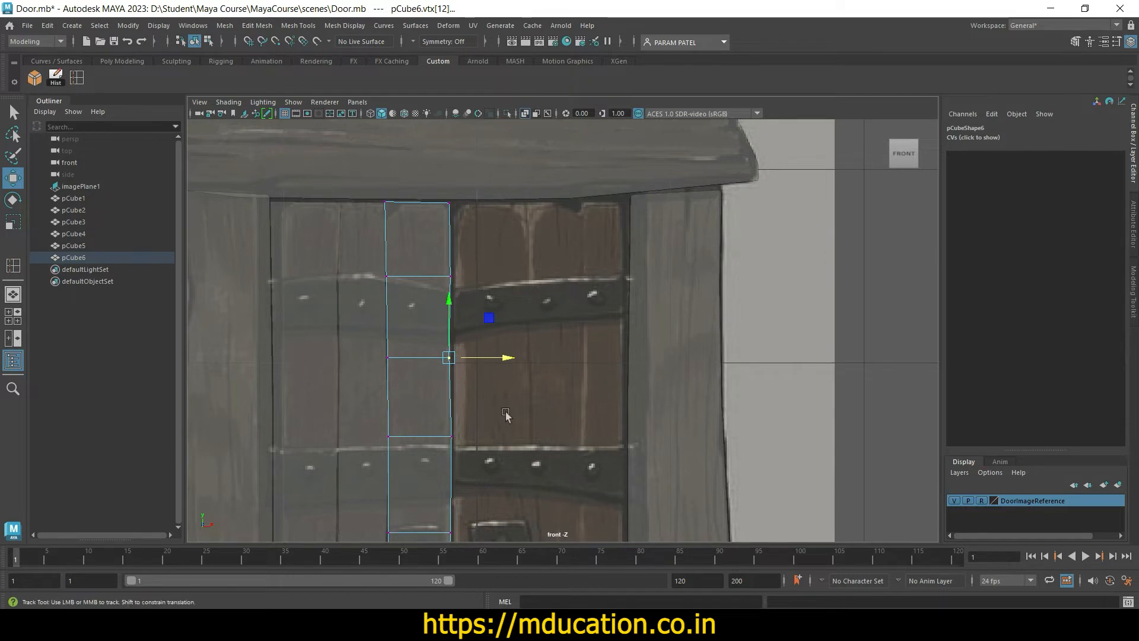
middle_click_drag(491, 383, 488, 318, "alt")
left_click_drag(433, 337, 476, 337)
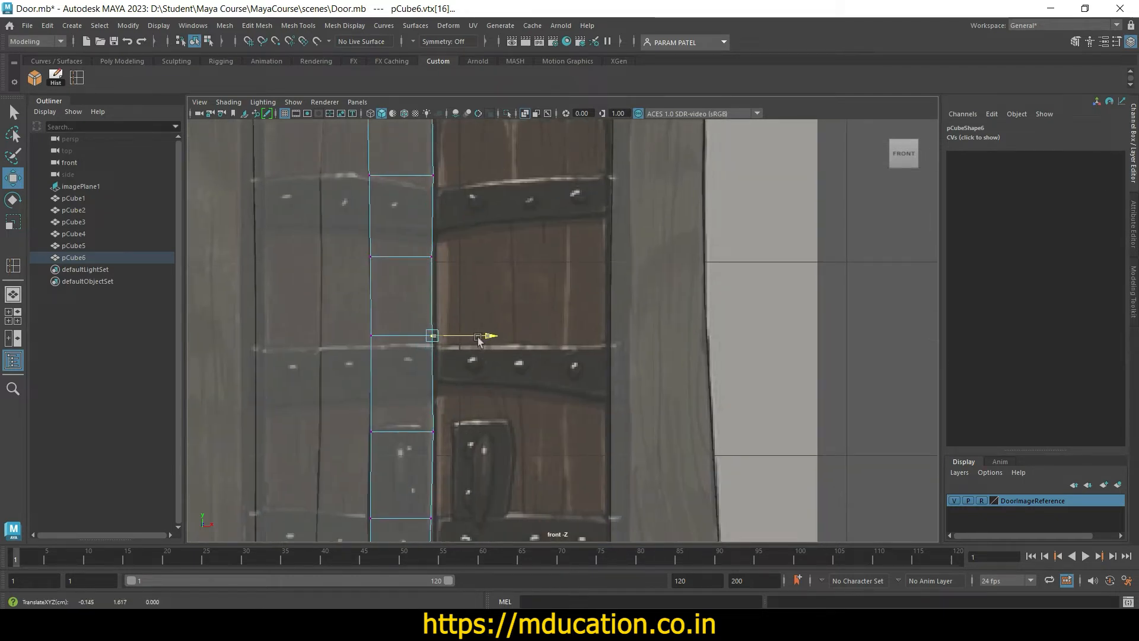
Step: Align the third plank's lower right-edge vertices with the panel edge in the reference, its bottom-right corner at about X -0.136
middle_click_drag(479, 389, 464, 338, "alt")
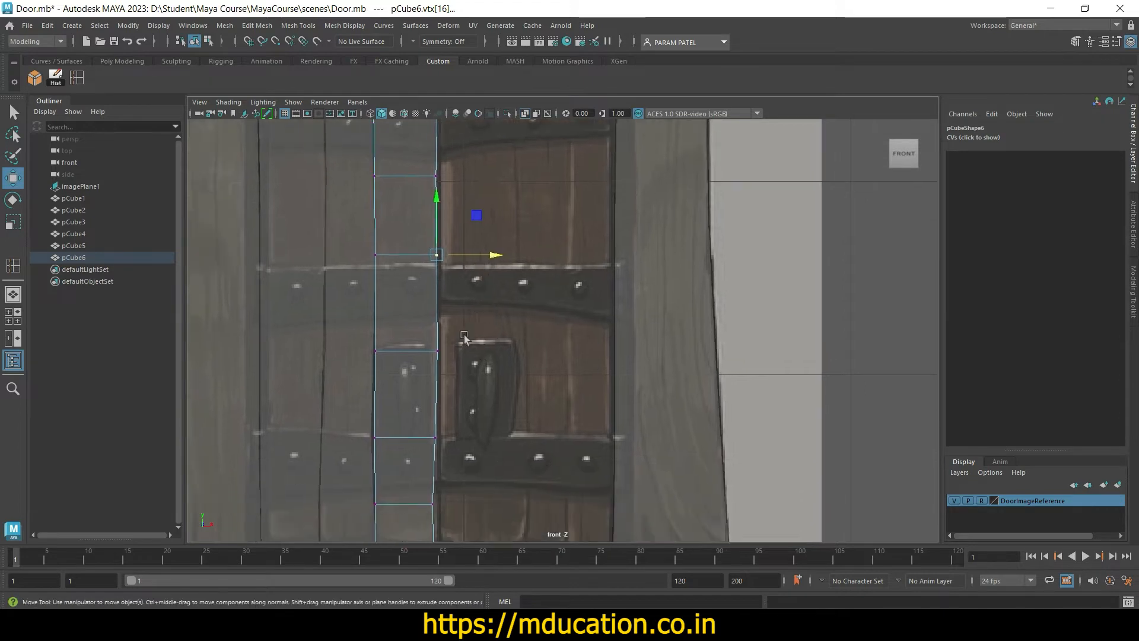
left_click_drag(416, 368, 473, 356)
middle_click_drag(473, 356, 468, 313, "alt")
left_click_drag(467, 310, 471, 334)
left_click_drag(457, 378, 472, 448)
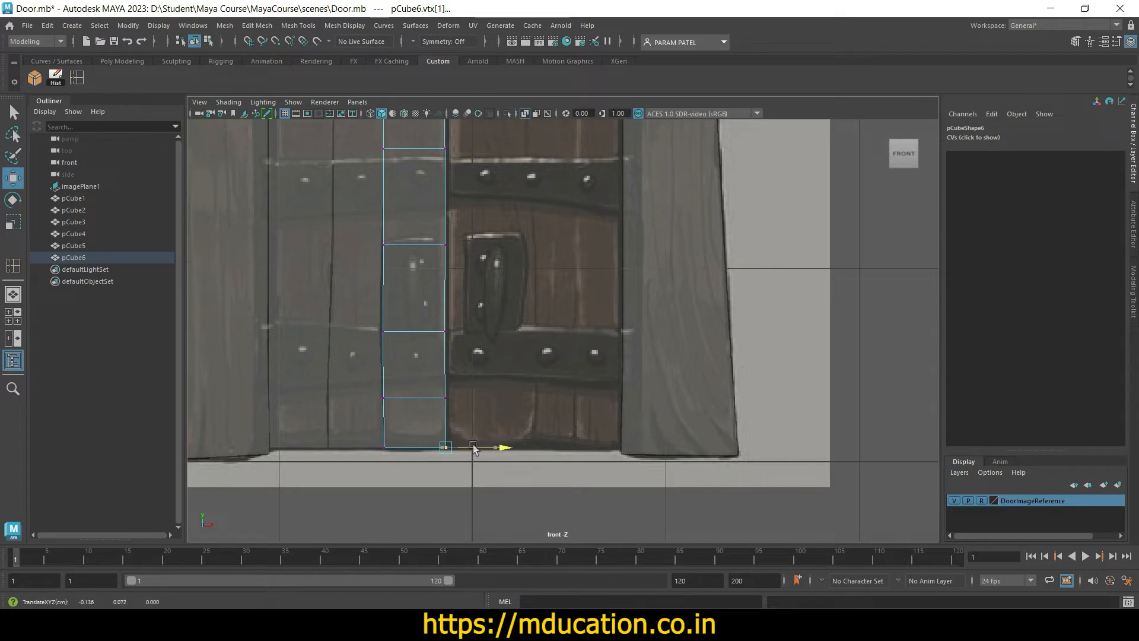
Step: Move the third plank's top-left corner inward to about X -0.379 and its first left-edge loop vertex to about X -0.464
middle_click_drag(543, 296, 584, 469, "alt")
middle_click_drag(579, 342, 607, 466, "alt")
middle_click_drag(594, 374, 589, 466, "alt")
left_click_drag(422, 287, 474, 349)
left_click_drag(490, 304, 513, 313)
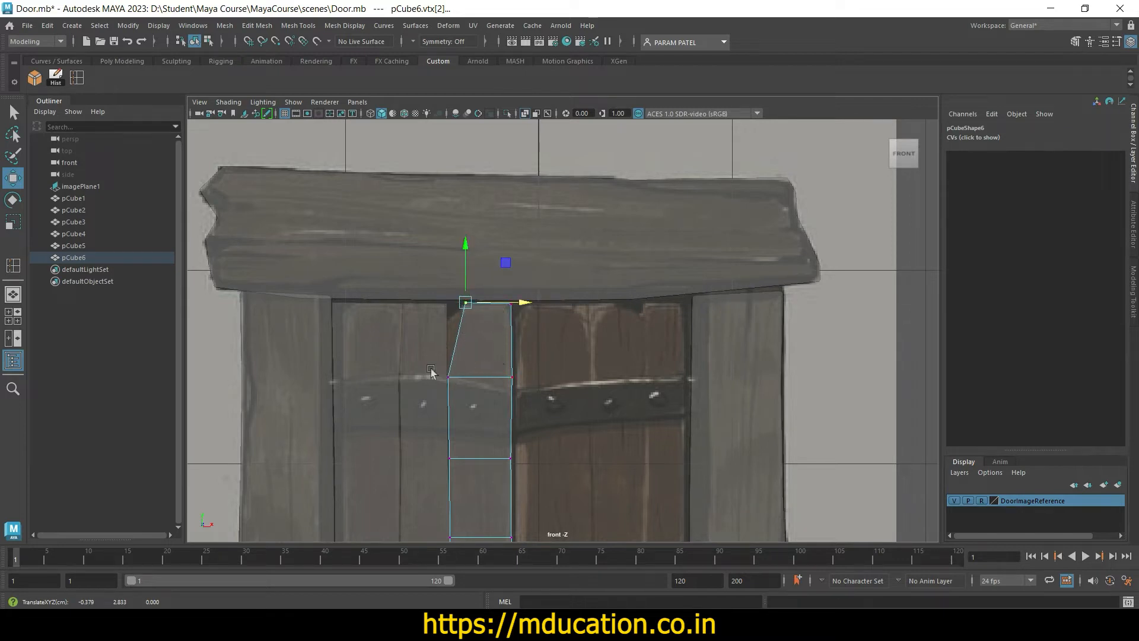
left_click_drag(431, 370, 510, 383)
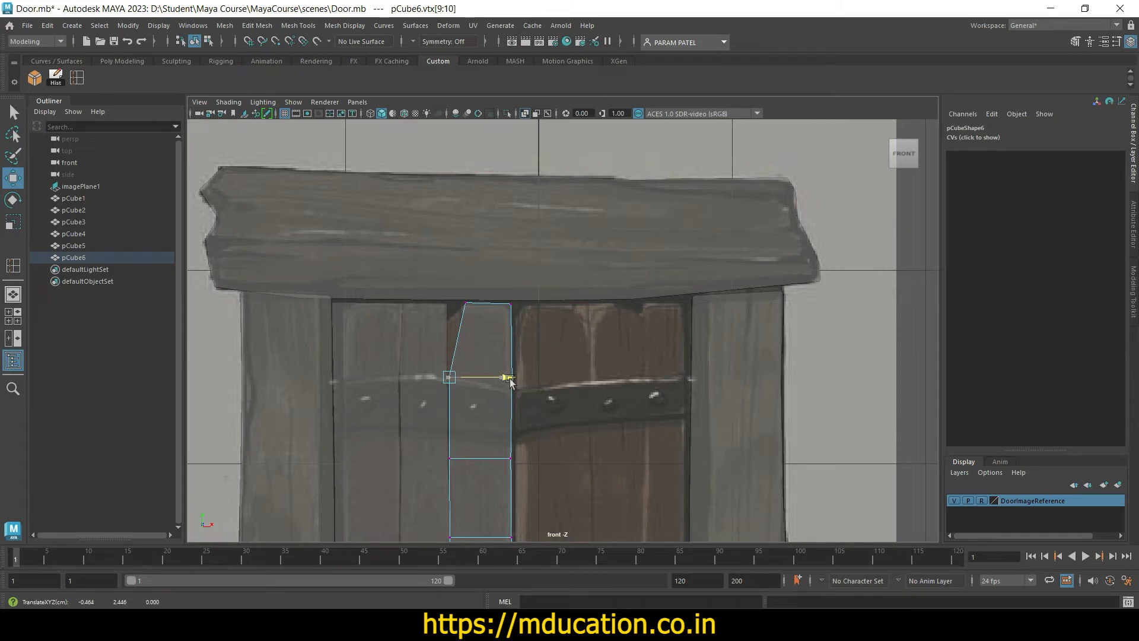
middle_click_drag(510, 383, 524, 333, "alt")
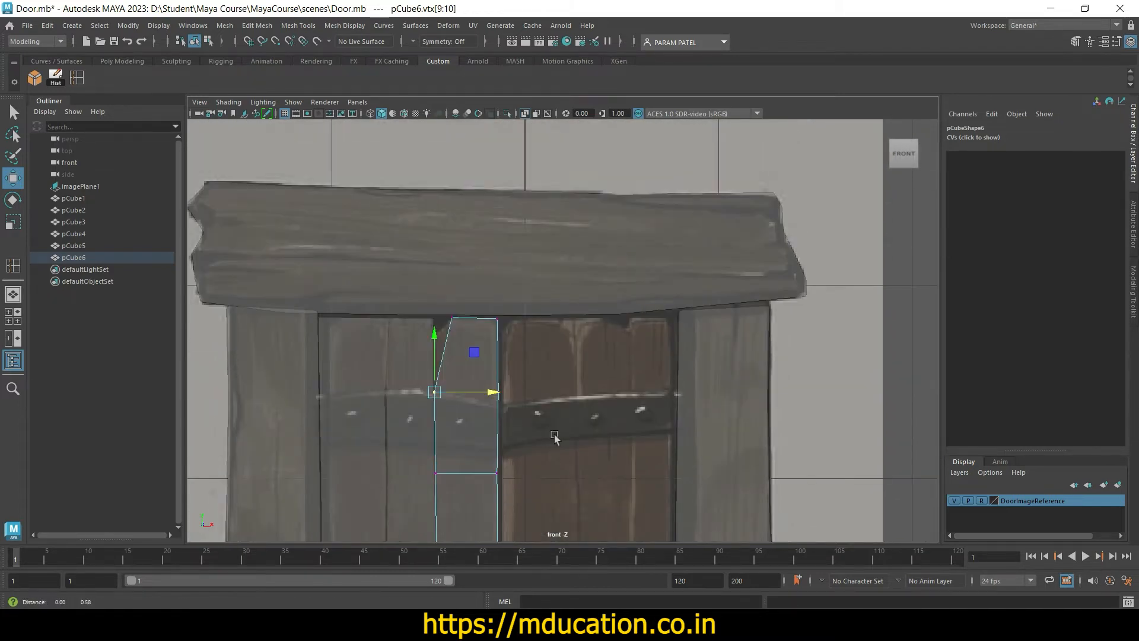
Step: Return the third plank to object mode and insert an edge loop just below its top end, using relative distance from edge
left_click(524, 332)
left_click(497, 390)
right_click_drag(476, 345, 533, 255)
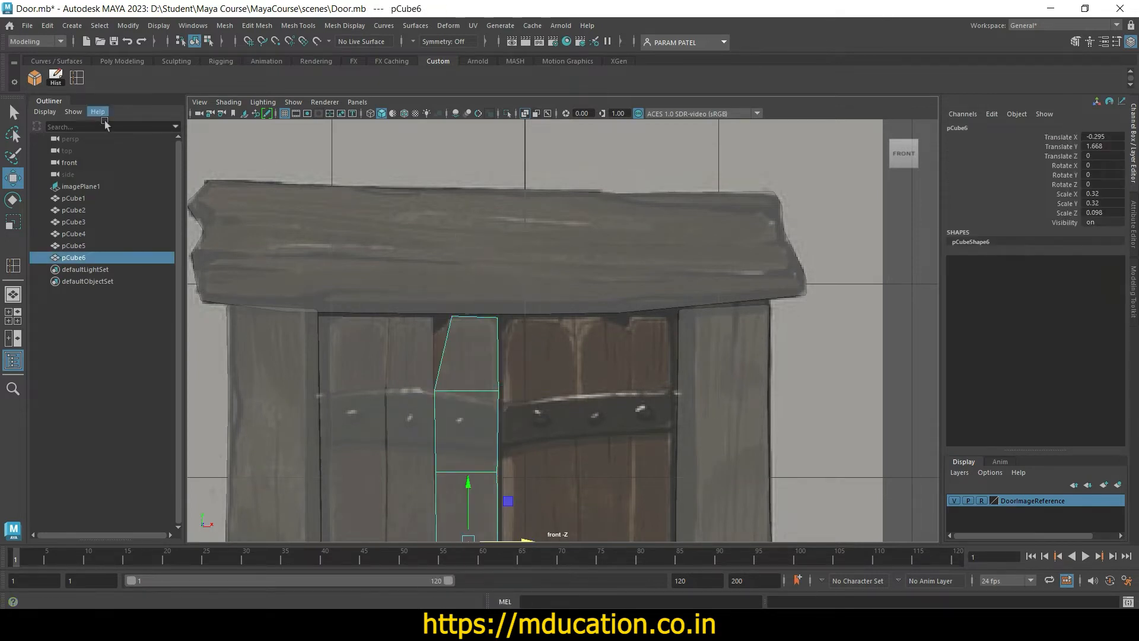
double_click(79, 77)
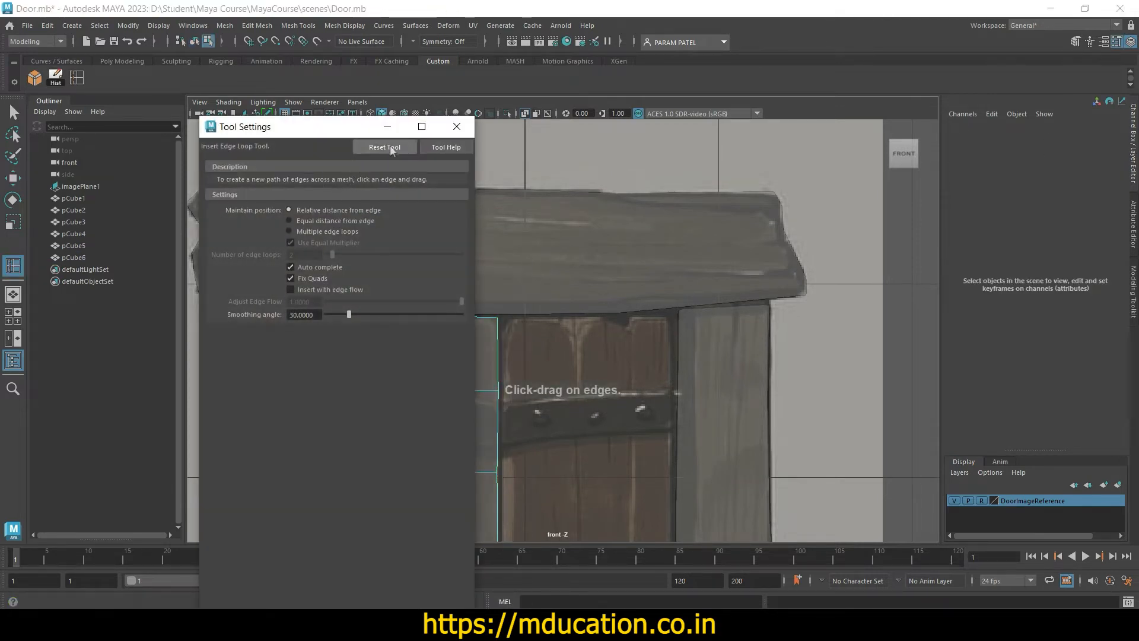
left_click(456, 126)
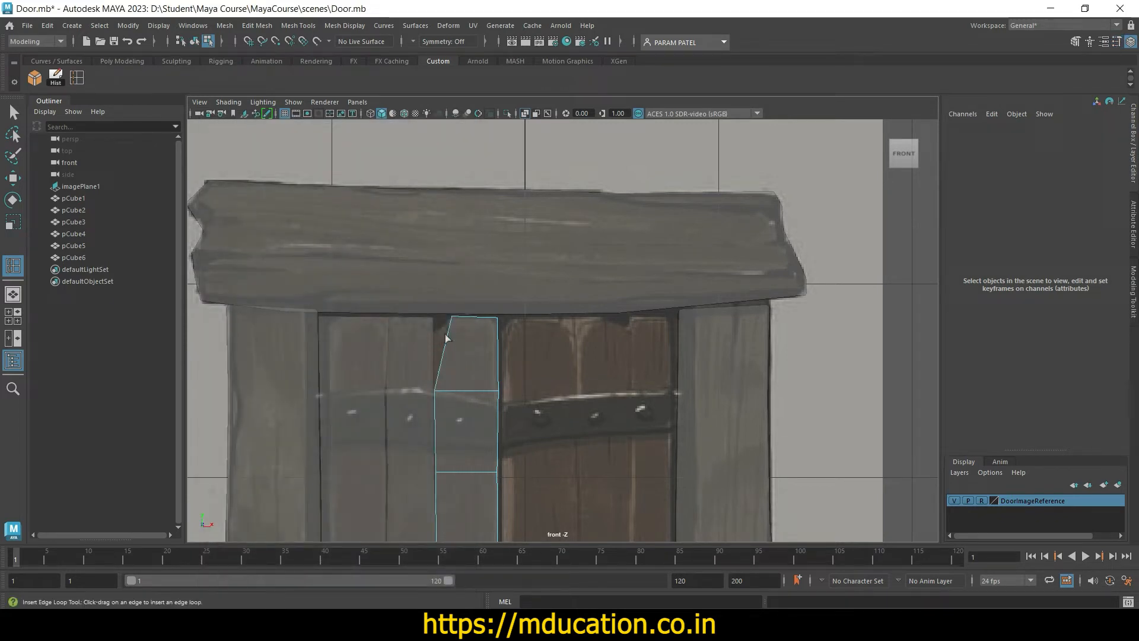
left_click_drag(445, 337, 445, 337)
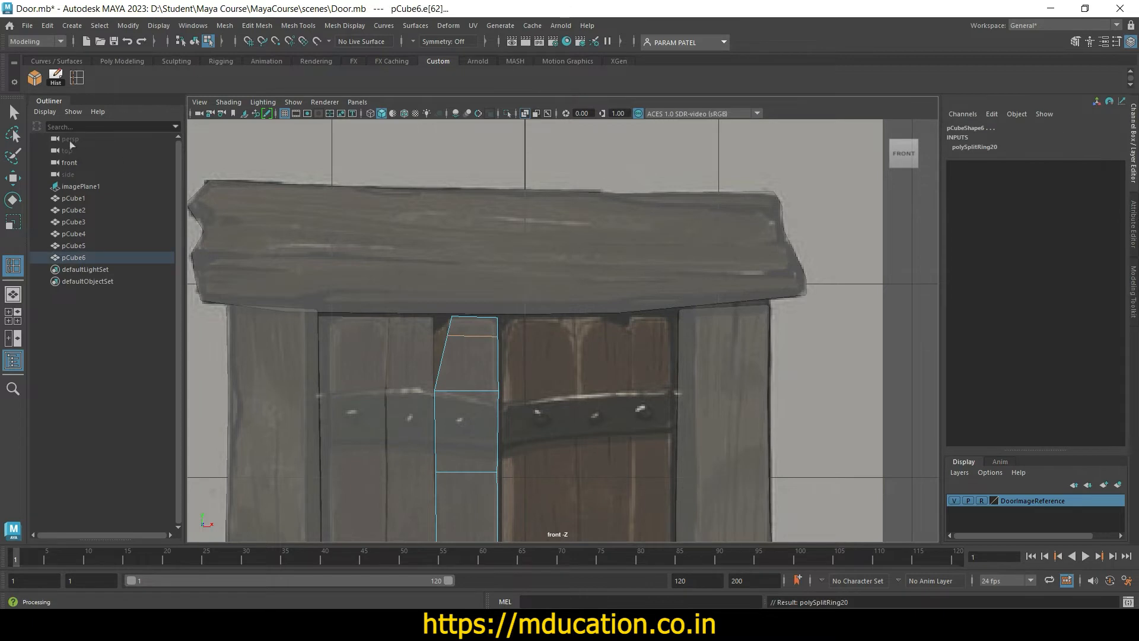
Step: Move the new loop's left vertices outward to about X -0.470 to form the notched corner, and save the scene
left_click(13, 114)
right_click_drag(455, 336, 395, 291)
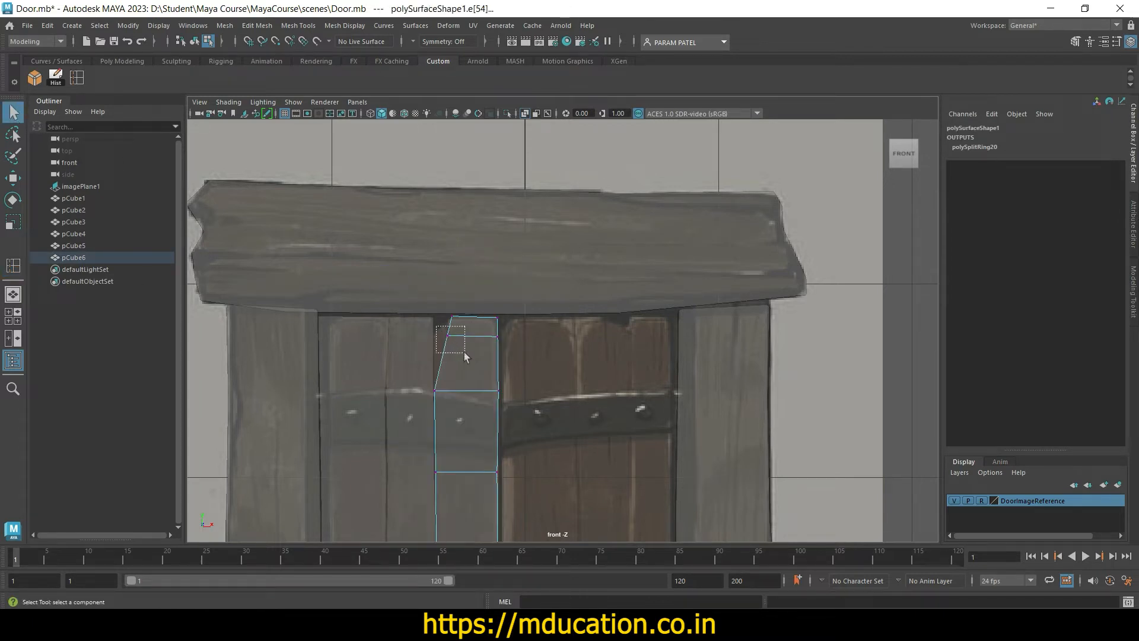
left_click_drag(464, 352, 495, 342)
key("w")
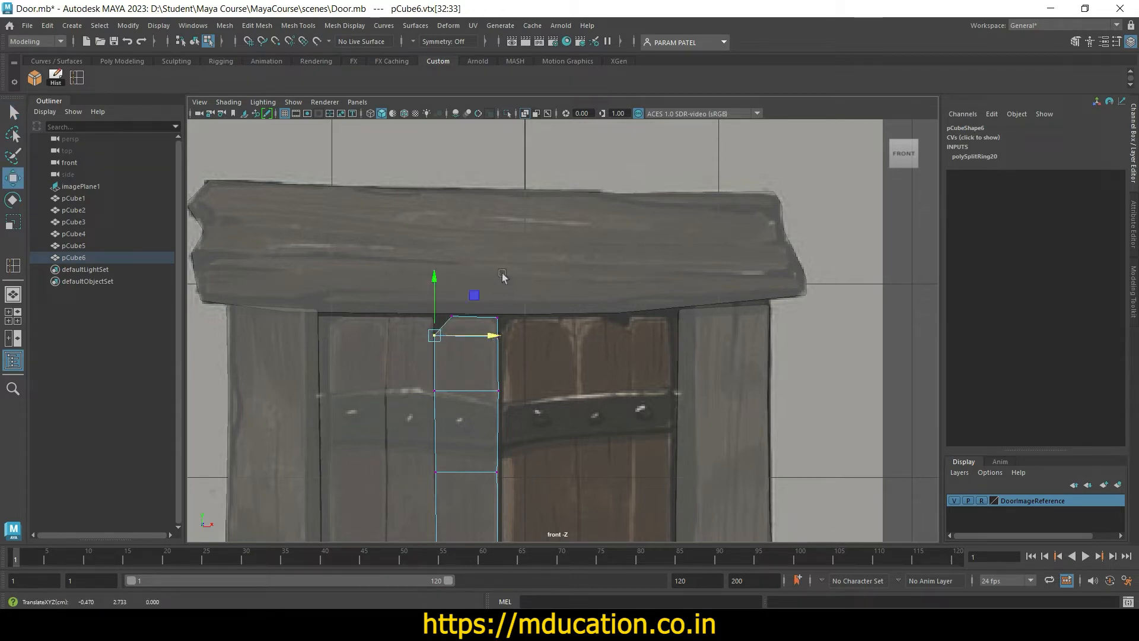
right_click_drag(504, 275, 503, 261)
key("ctrl+s")
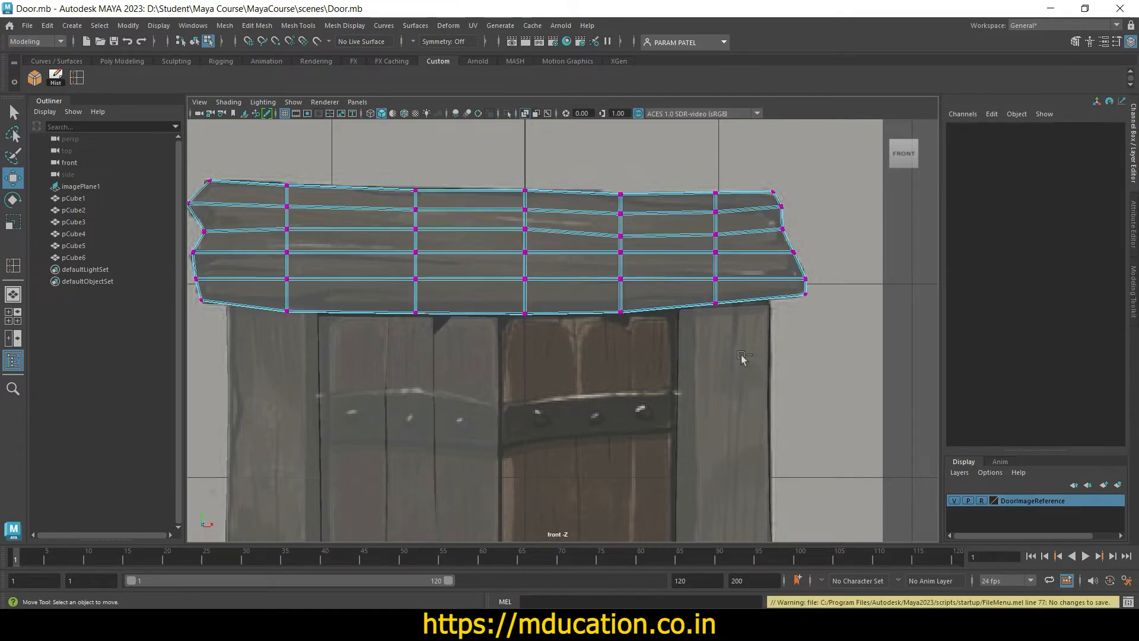
Step: Return the top beam to object mode in the perspective view and deselect it
key("space")
key("space")
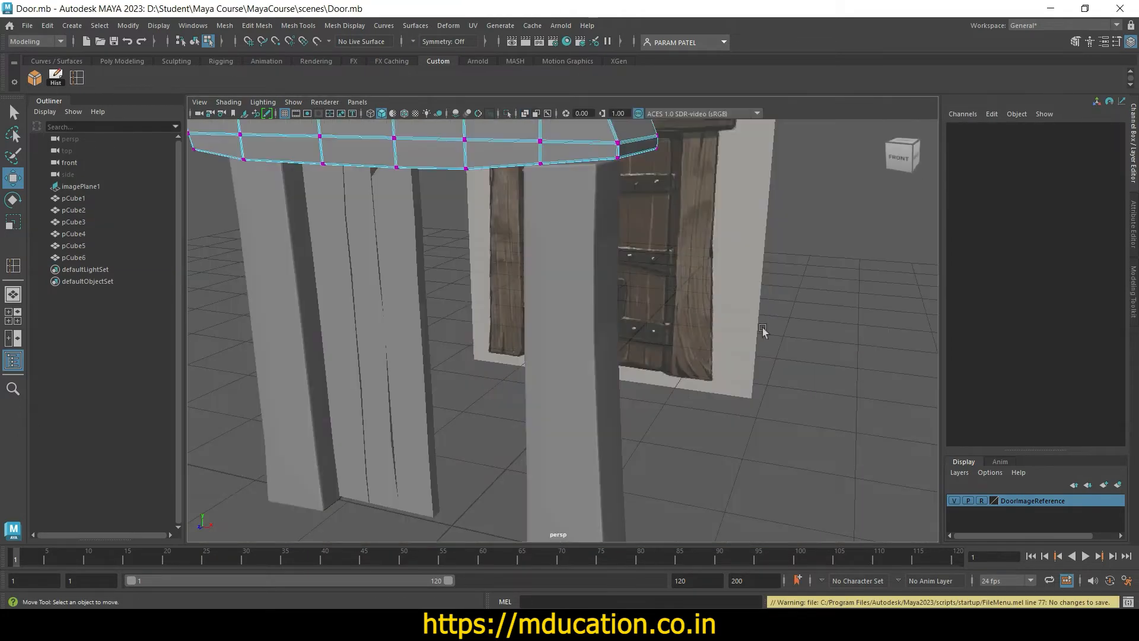
right_click(518, 149)
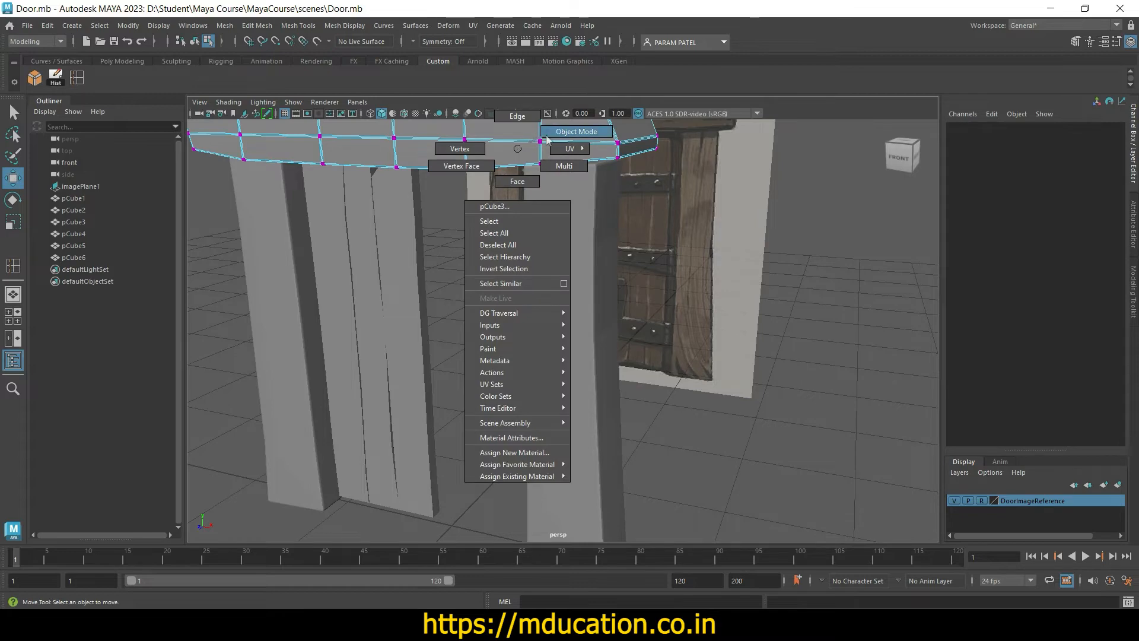
left_click(576, 131)
left_click(697, 383)
left_click_drag(657, 418, 610, 419, "alt")
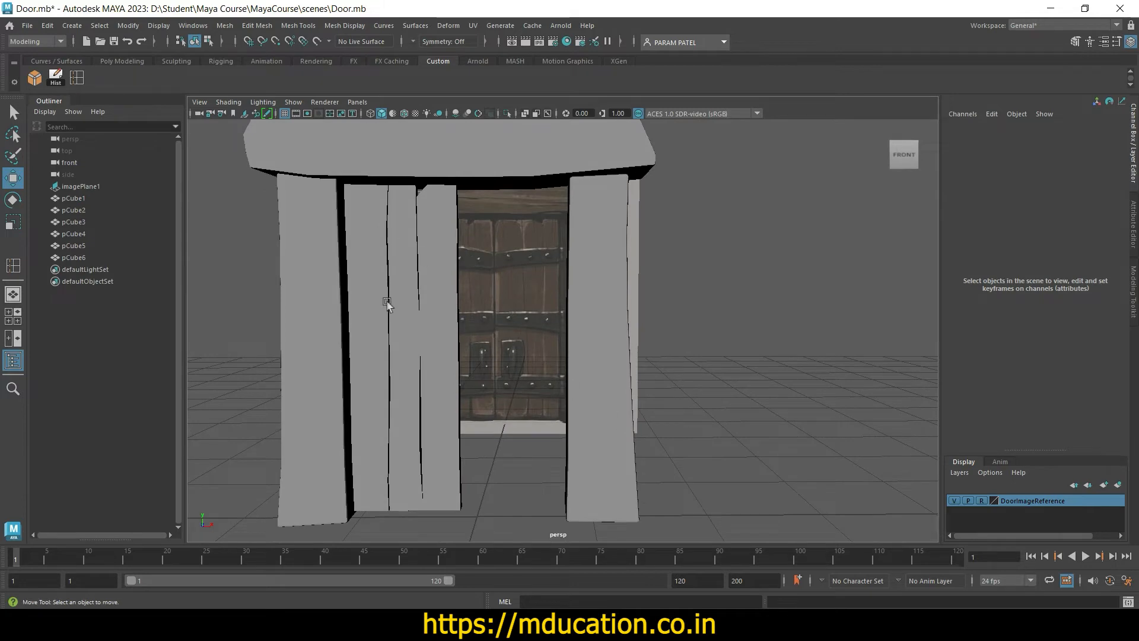
left_click_drag(496, 443, 521, 434, "alt")
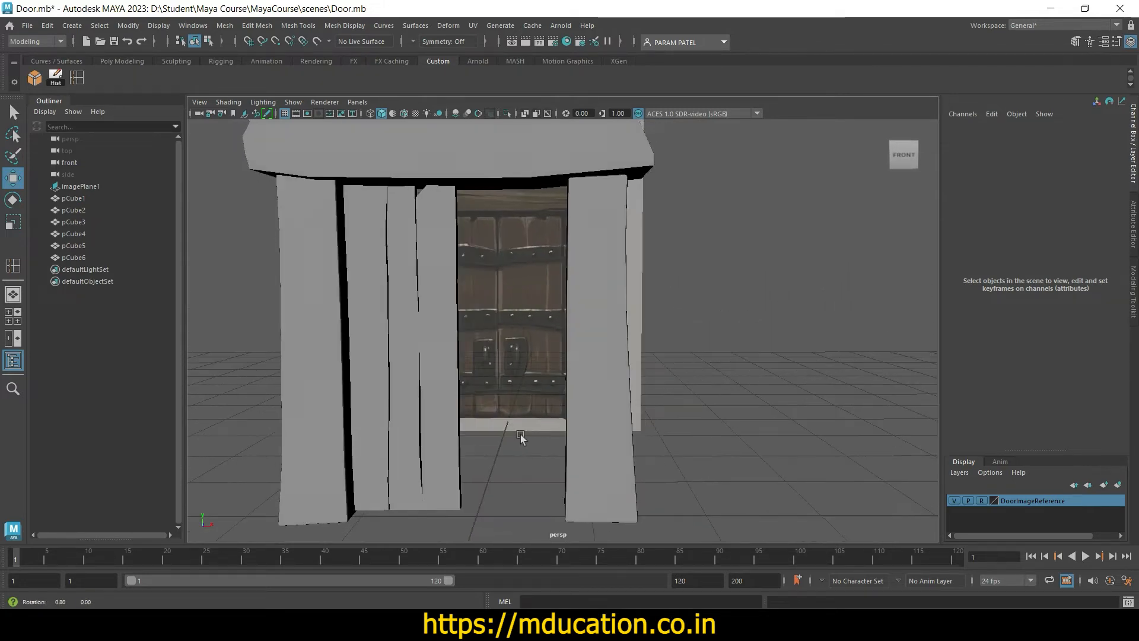
Step: Preview the first plank of the left panel smoothed, then restore its unsmoothed display
left_click(383, 433)
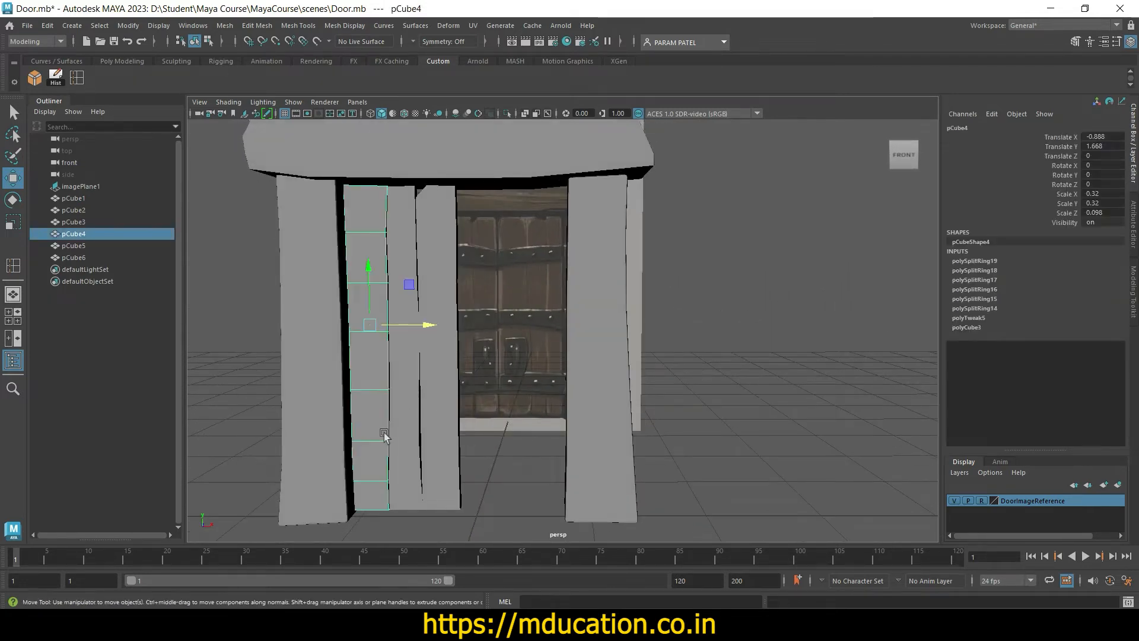
scroll(417, 440, "up", 2)
key("3")
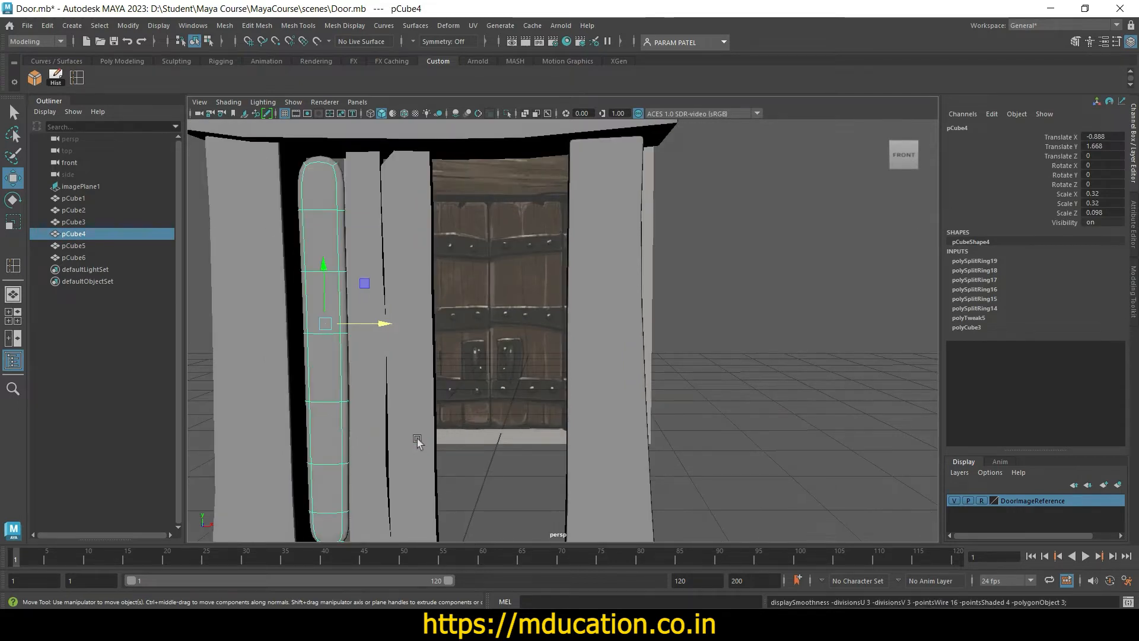
key("1")
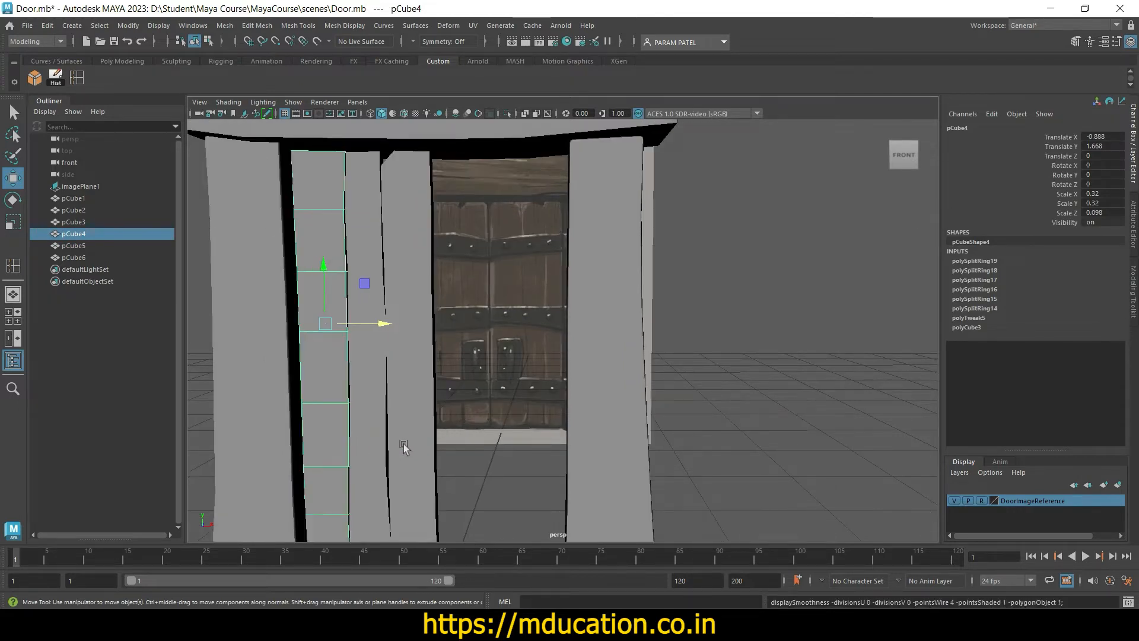
Step: Bevel the three left-panel planks together, entering a fraction of 0.2 and 2 segments
left_click(367, 424, "shift")
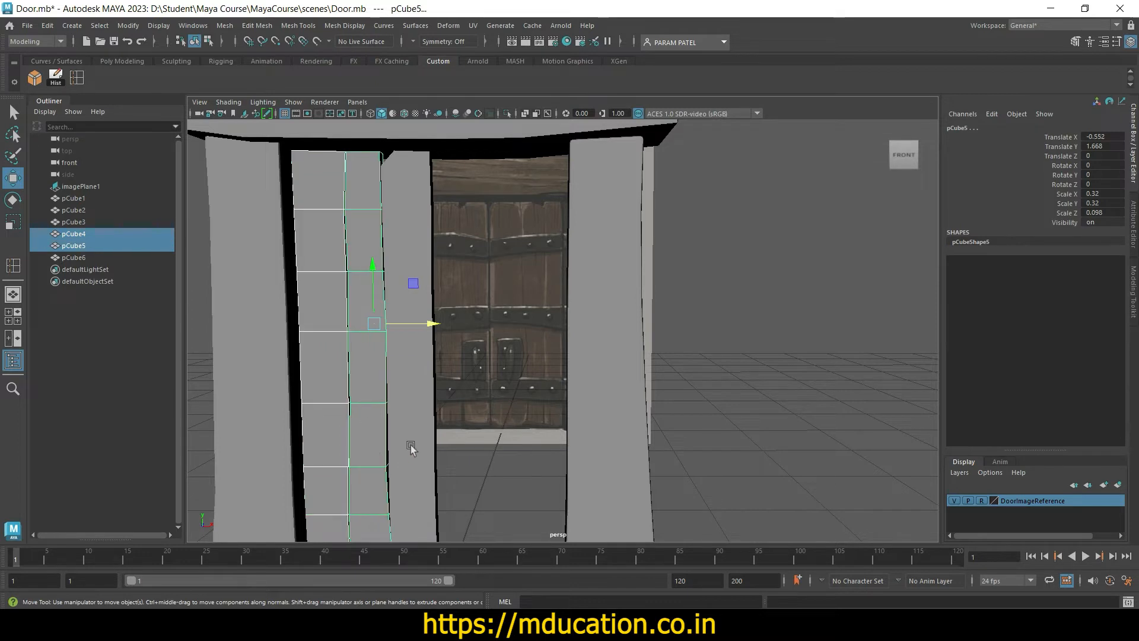
left_click(411, 446, "shift")
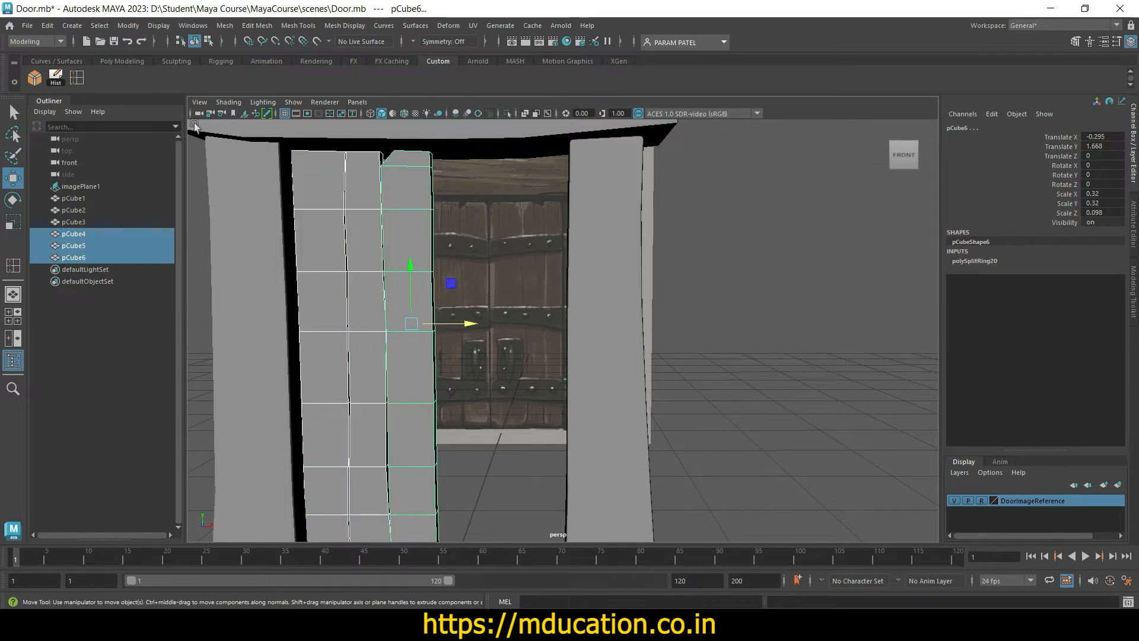
left_click(35, 79)
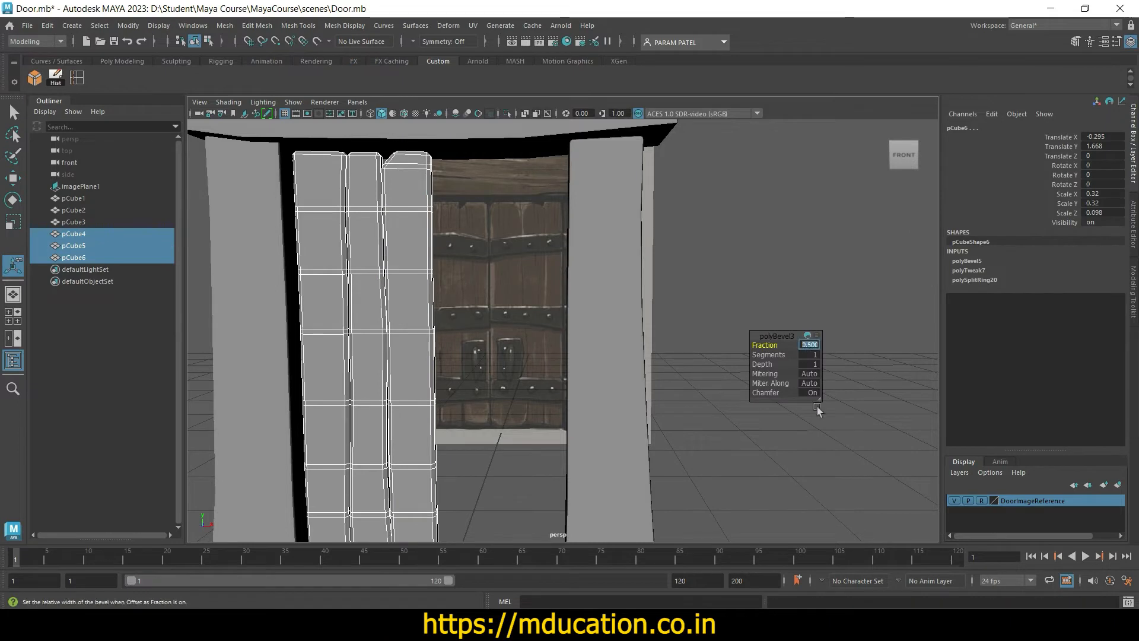
type("0.2")
key("Return")
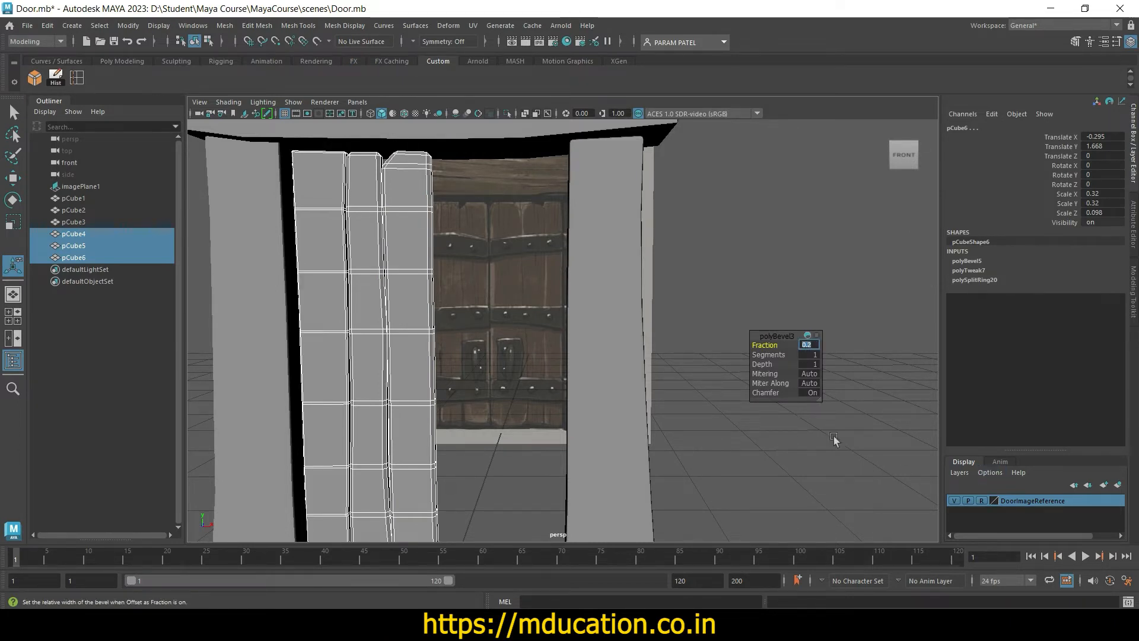
left_click(811, 358)
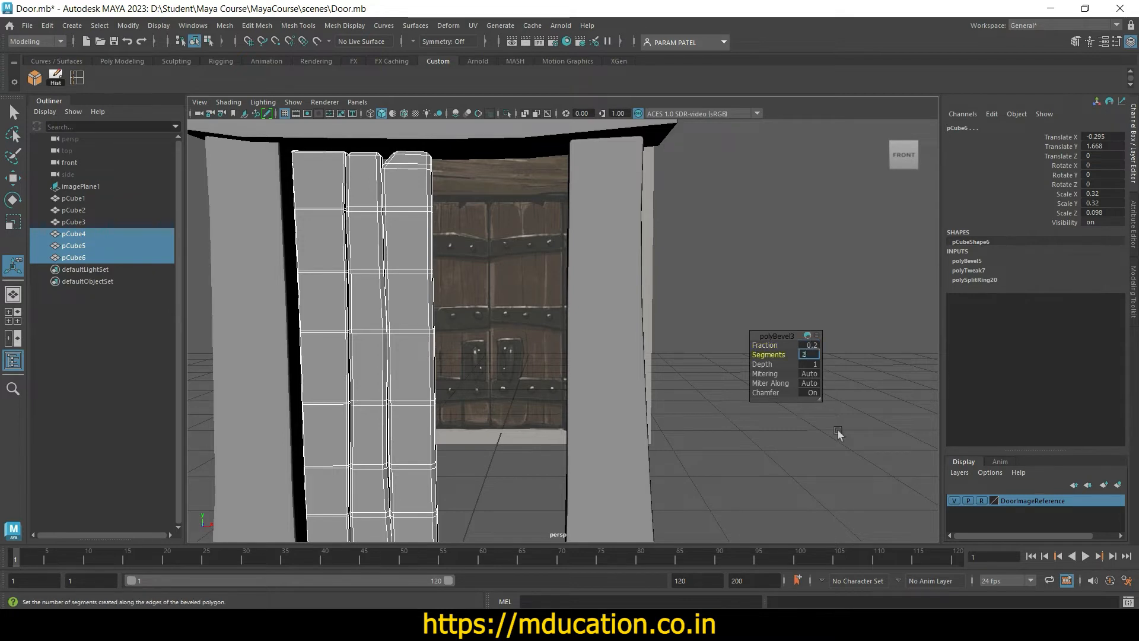
type("2")
key("Return")
left_click(838, 435)
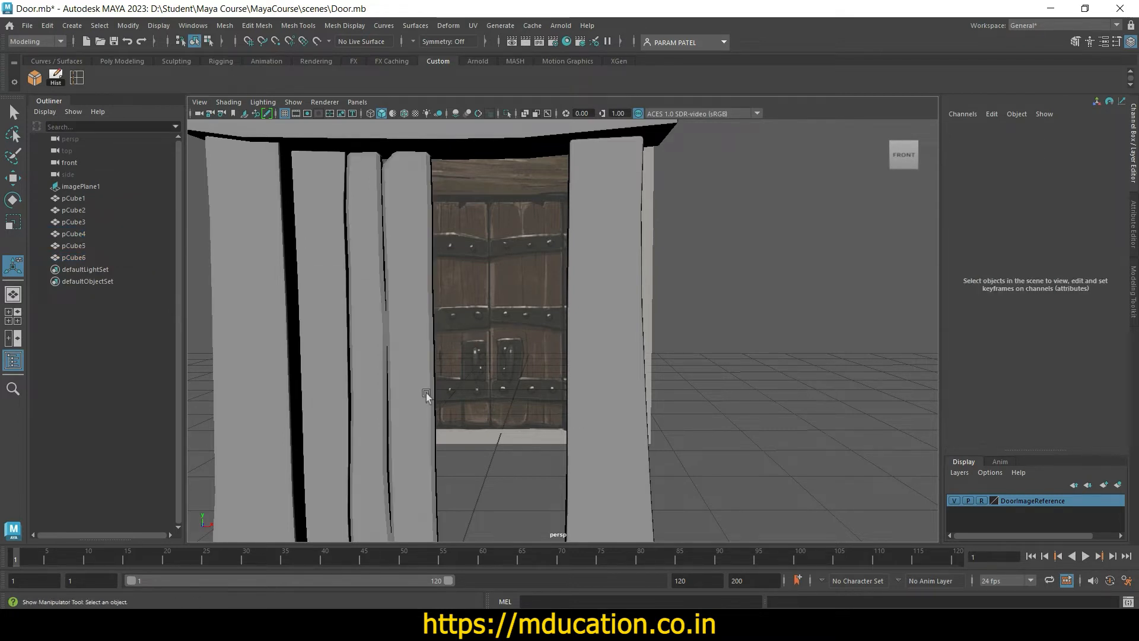
Step: Set the middle plank's bevel to a fraction of 0.2 with 2 segments
left_click(358, 359)
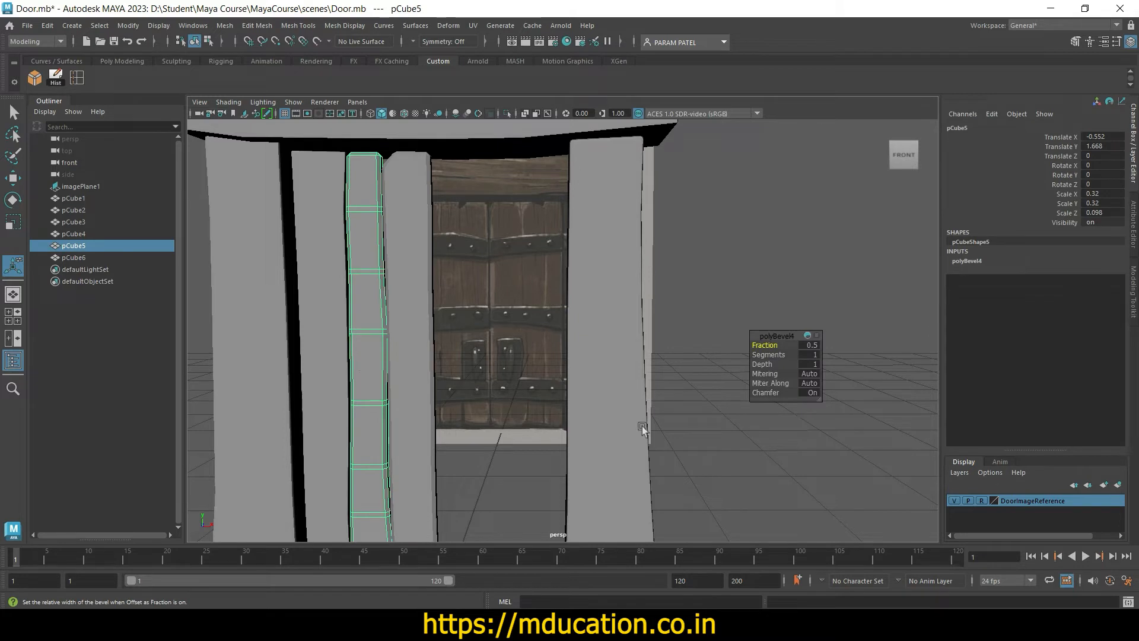
left_click(809, 344)
type("0.2")
key("Return")
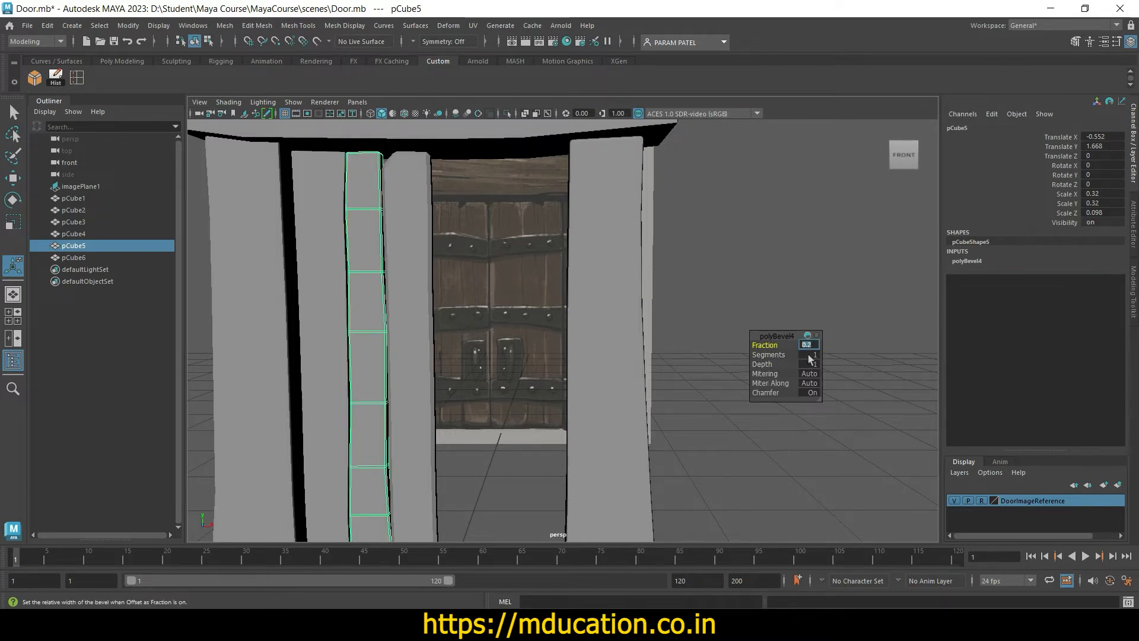
key("Tab")
type("2")
key("Return")
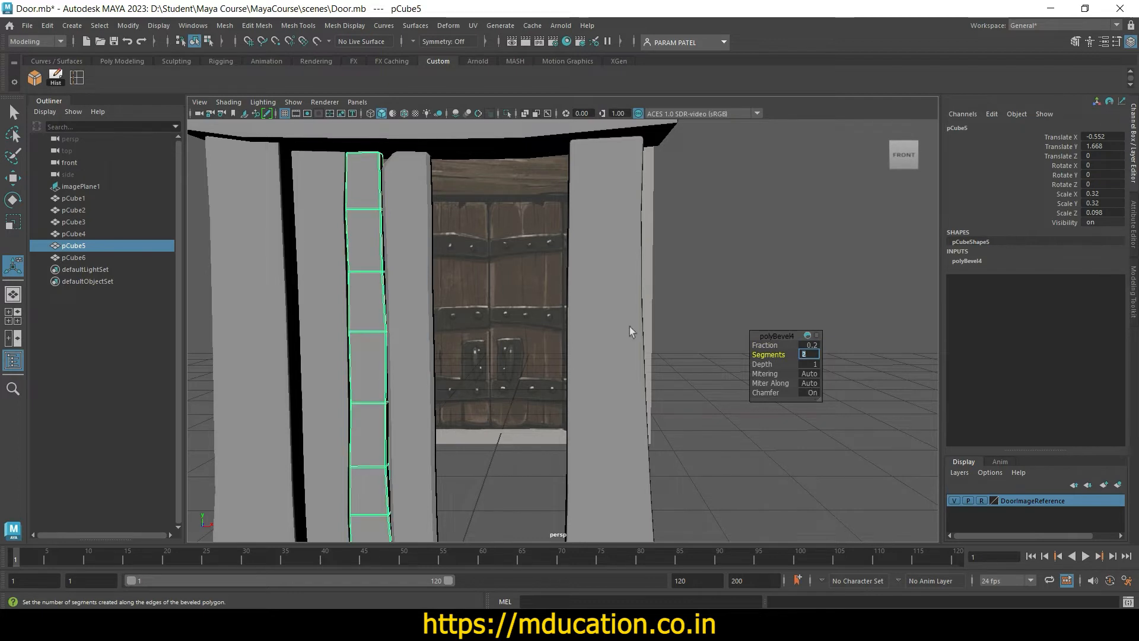
Step: Set the third plank's bevel to a fraction of 0.2 with 2 segments and deselect it
left_click(427, 323)
key("ctrl+b")
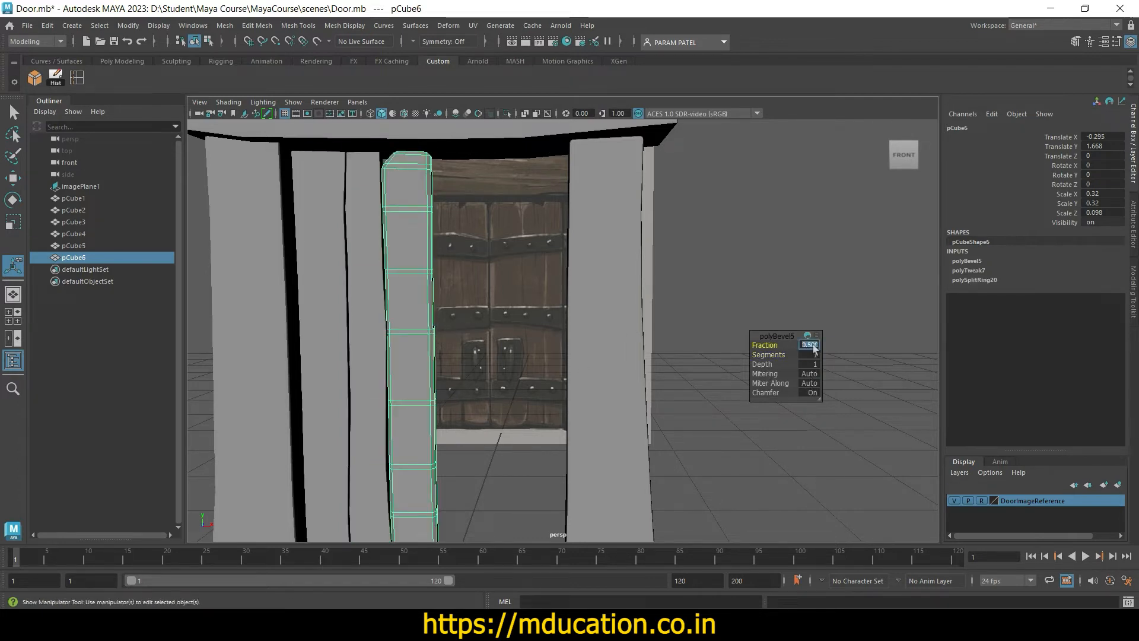
type("0.2")
key("Return")
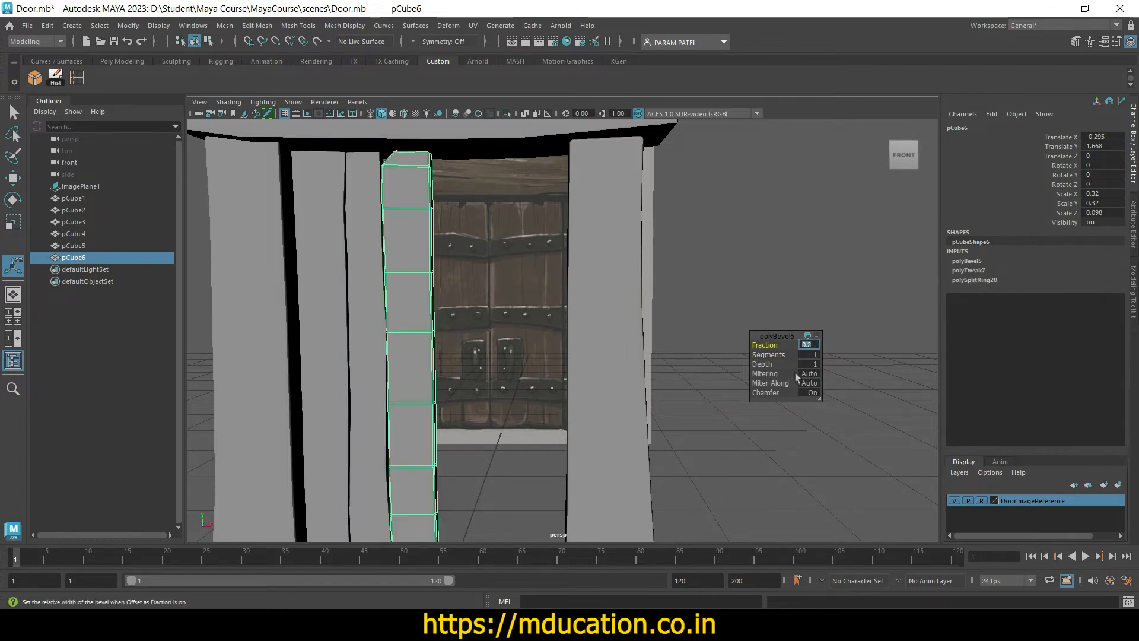
key("Tab")
type("2")
key("Return")
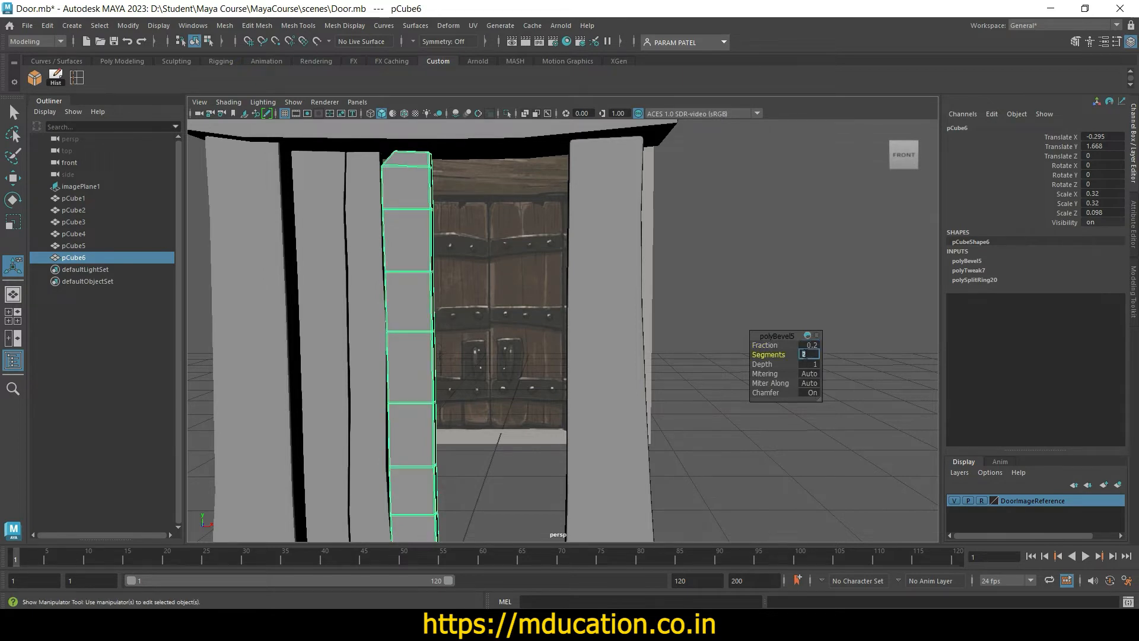
left_click(712, 318)
Step: Check the beveled left-panel planks against the reference image in the front view, selecting each plank in turn
key("space")
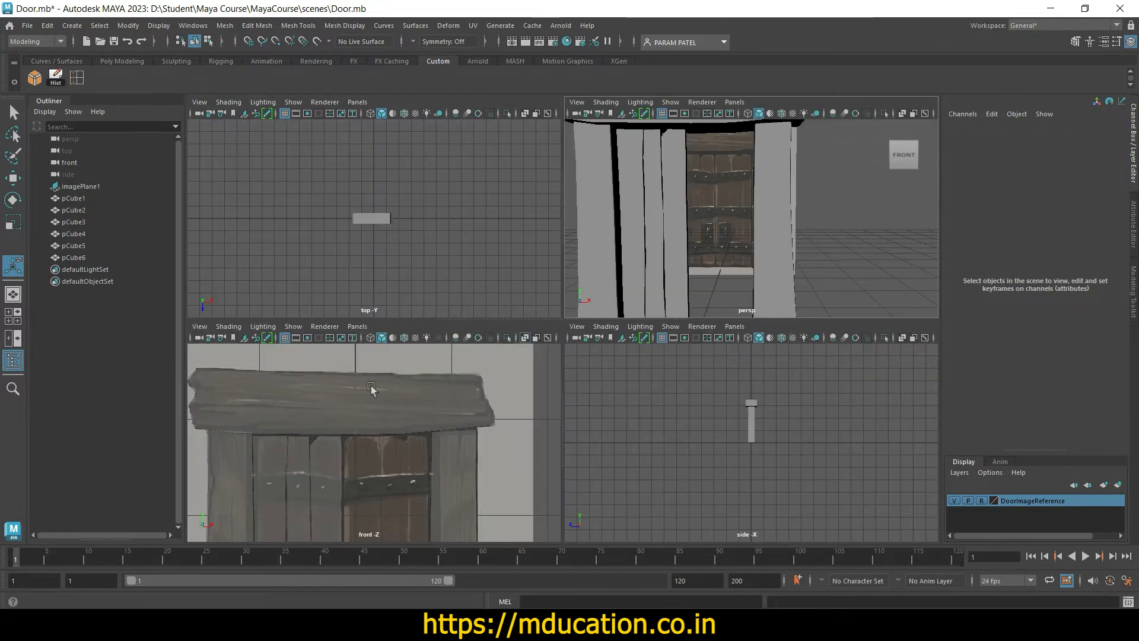
key("space")
scroll(462, 394, "up", 2)
middle_click_drag(483, 411, 532, 282, "alt")
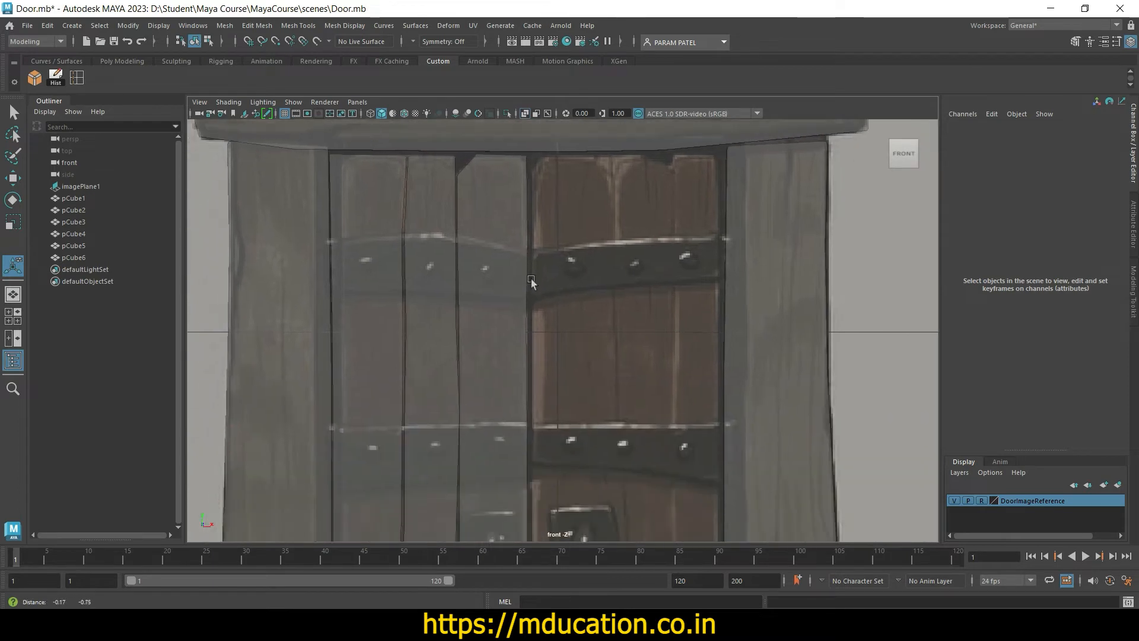
scroll(529, 297, "down", 5)
scroll(550, 365, "up", 4)
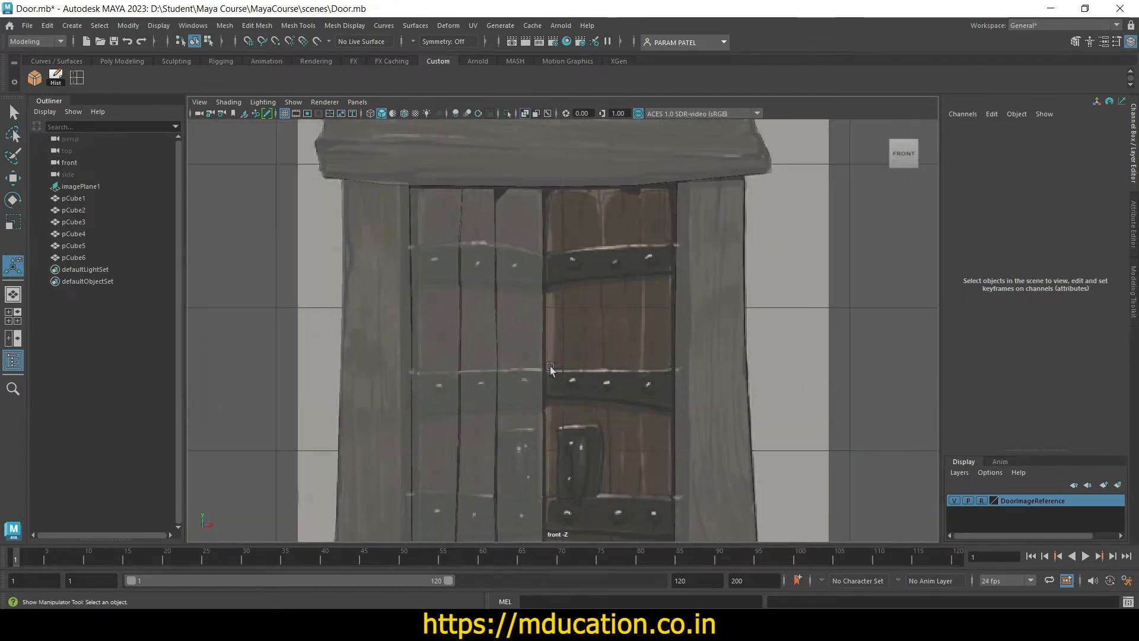
scroll(580, 272, "down", 3)
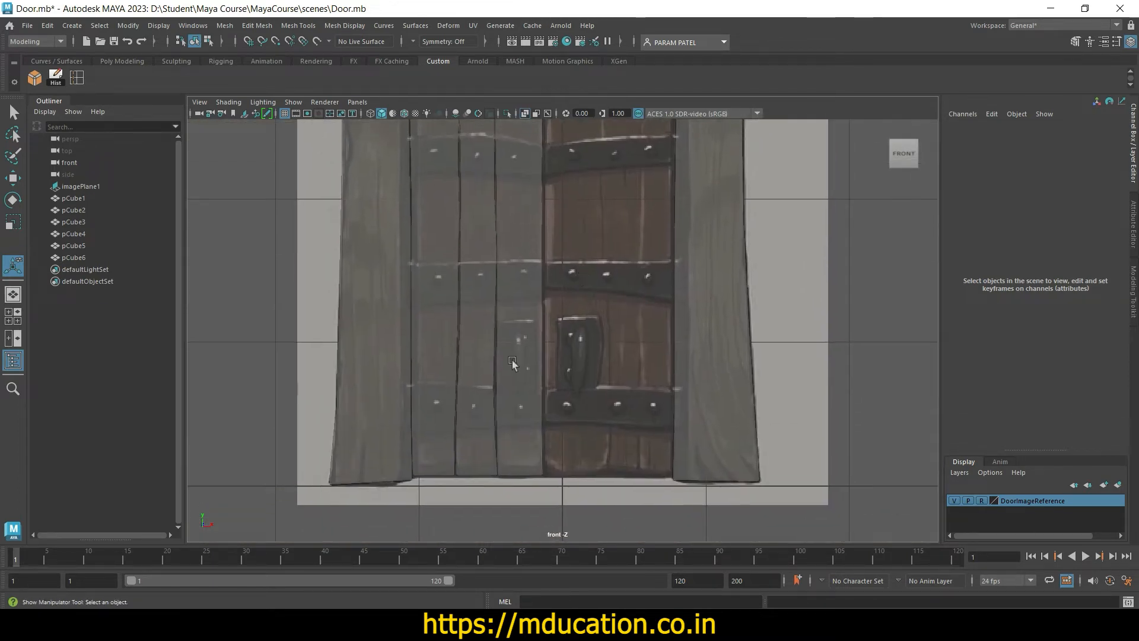
left_click(451, 359)
left_click(478, 363)
left_click(509, 394)
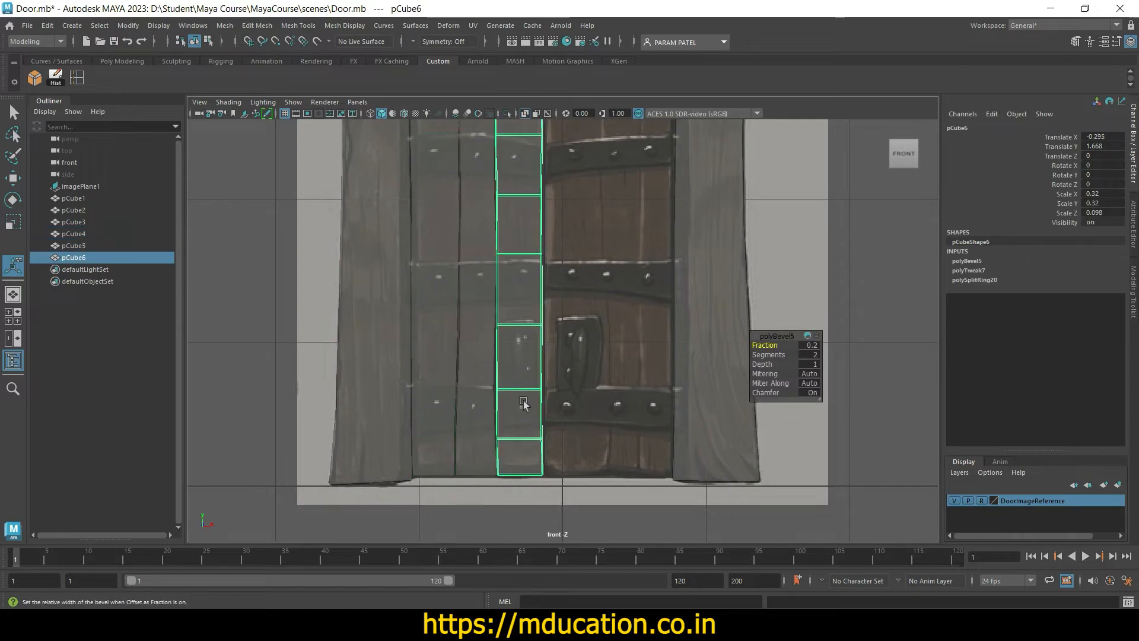
key("space")
key("space")
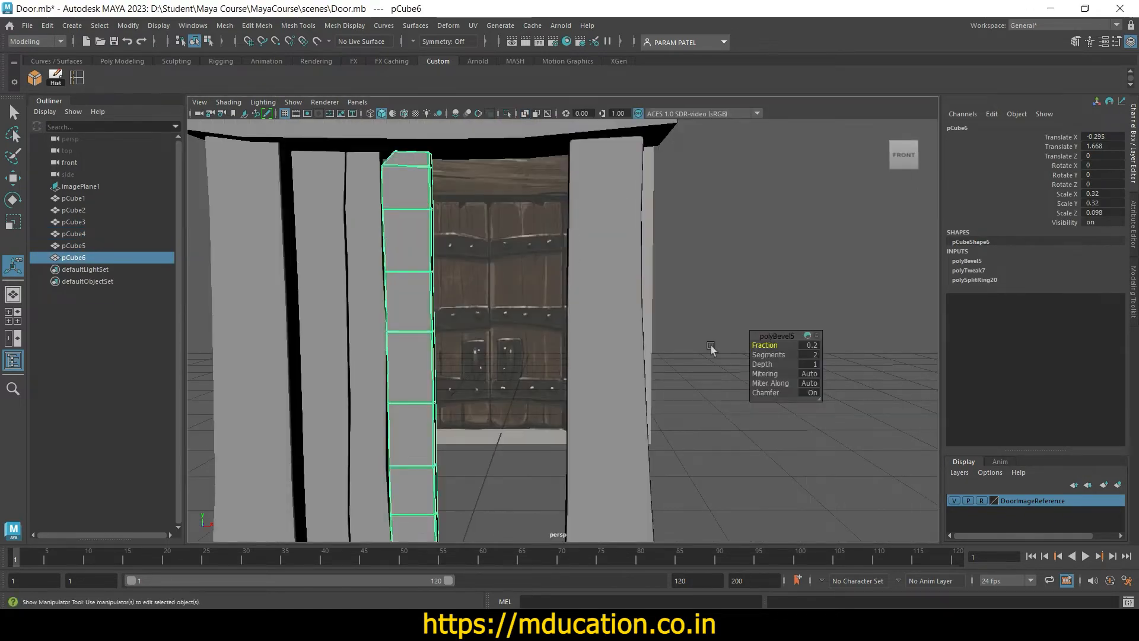
Step: Examine the beveled planks and the gaps between them in the perspective view
left_click(668, 391)
left_click_drag(668, 391, 728, 375, "alt")
key("space")
key("space")
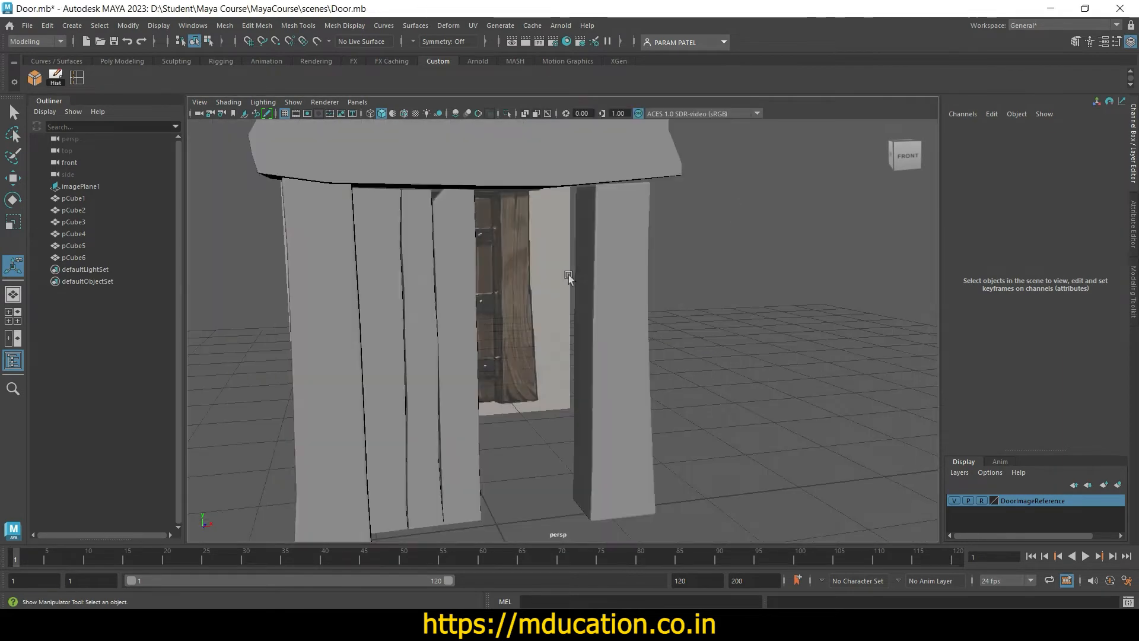
key("space")
key("space")
scroll(453, 333, "up", 5)
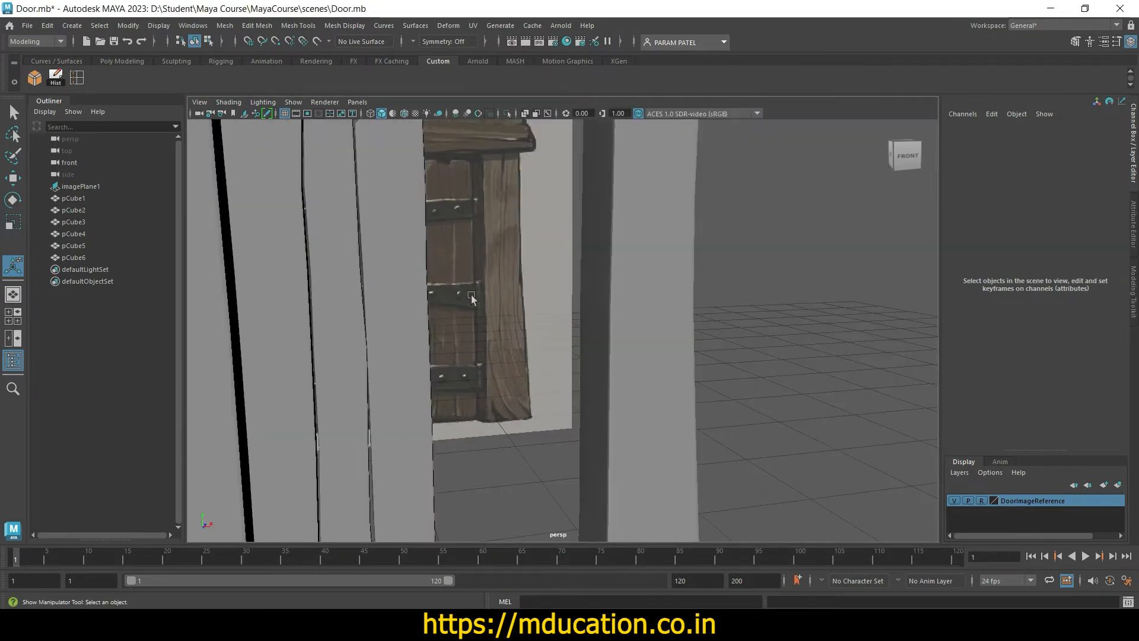
scroll(514, 339, "down", 4)
scroll(520, 311, "up", 1)
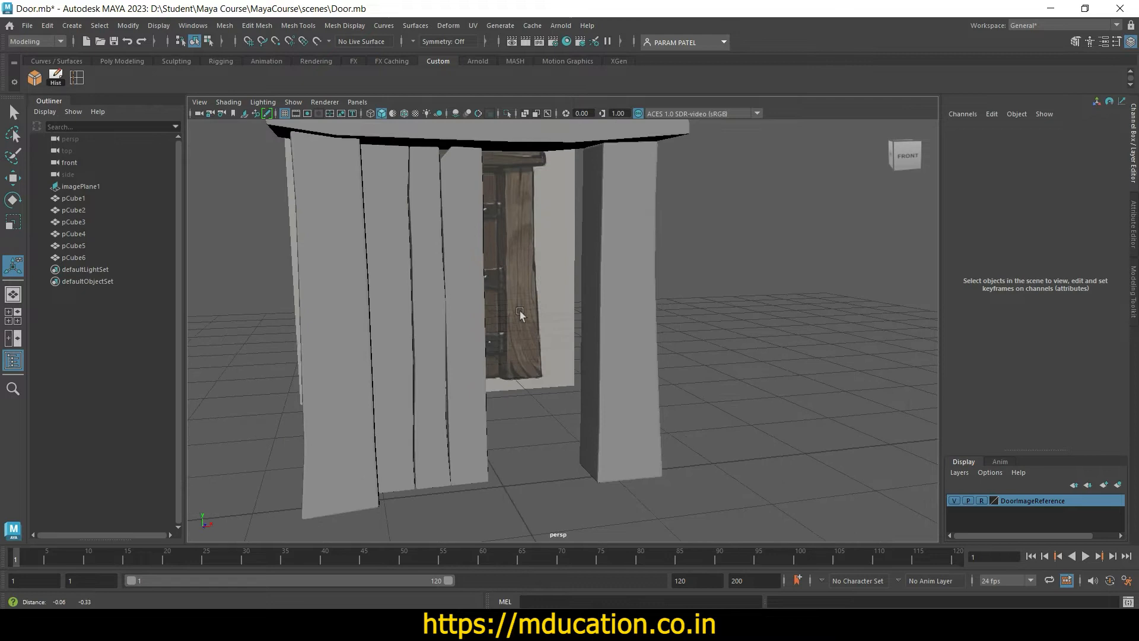
Step: Select the three left-panel planks, turn on smooth mesh preview for them, and clear the selection
left_click(397, 330)
left_click(426, 354, "shift")
left_click(448, 361, "shift")
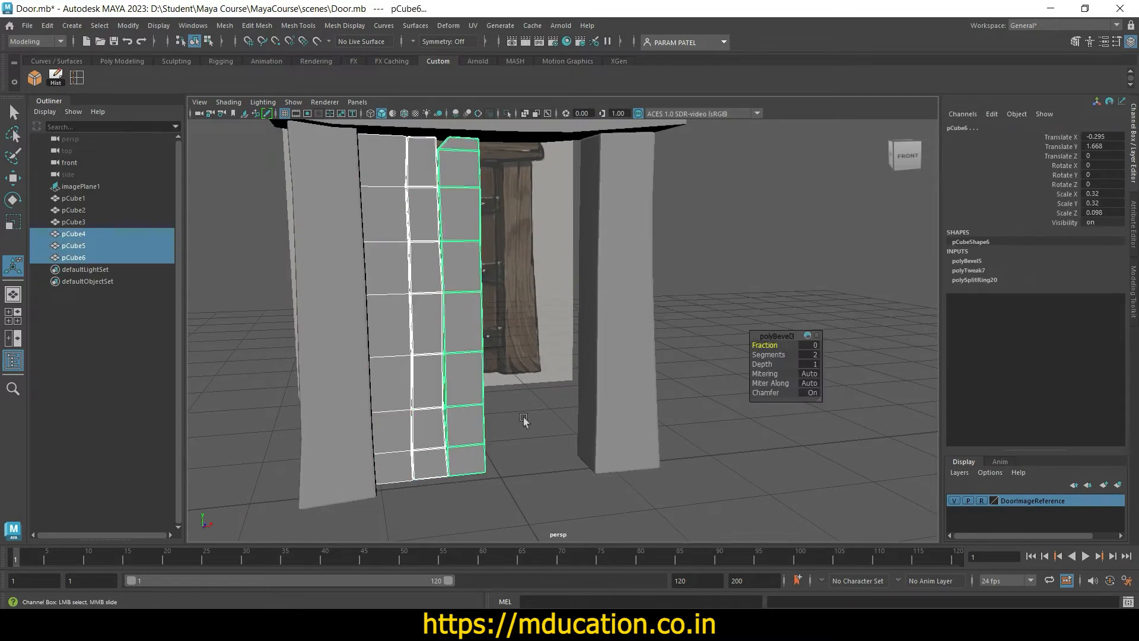
left_click(518, 415)
left_click(401, 421)
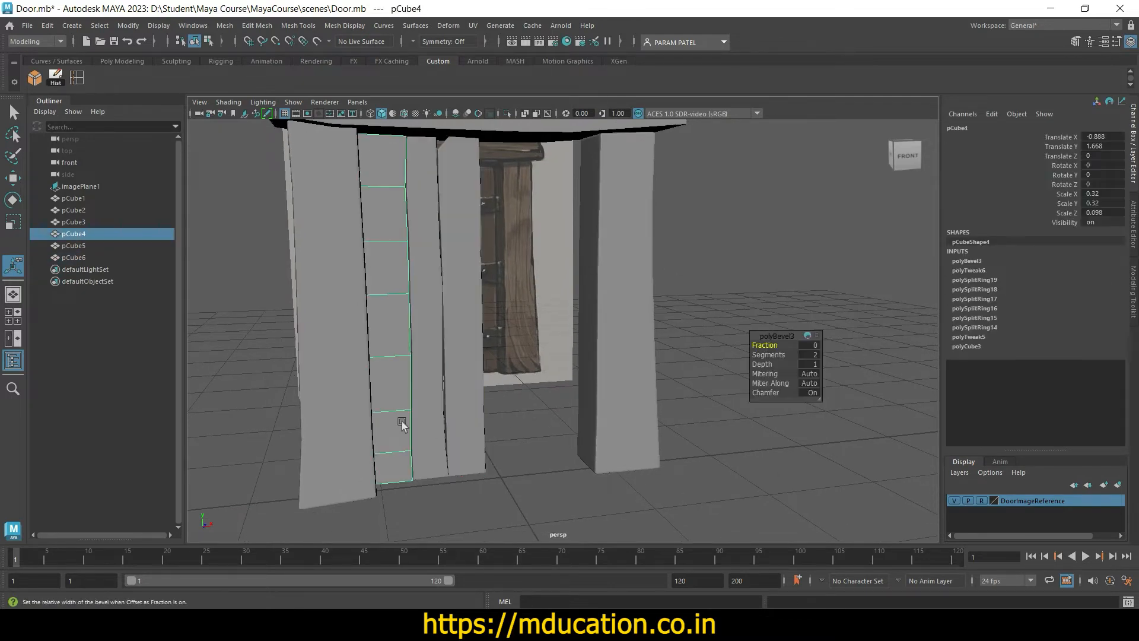
left_click(431, 416, "shift")
left_click(475, 423, "shift")
left_click_drag(475, 422, 502, 452, "alt")
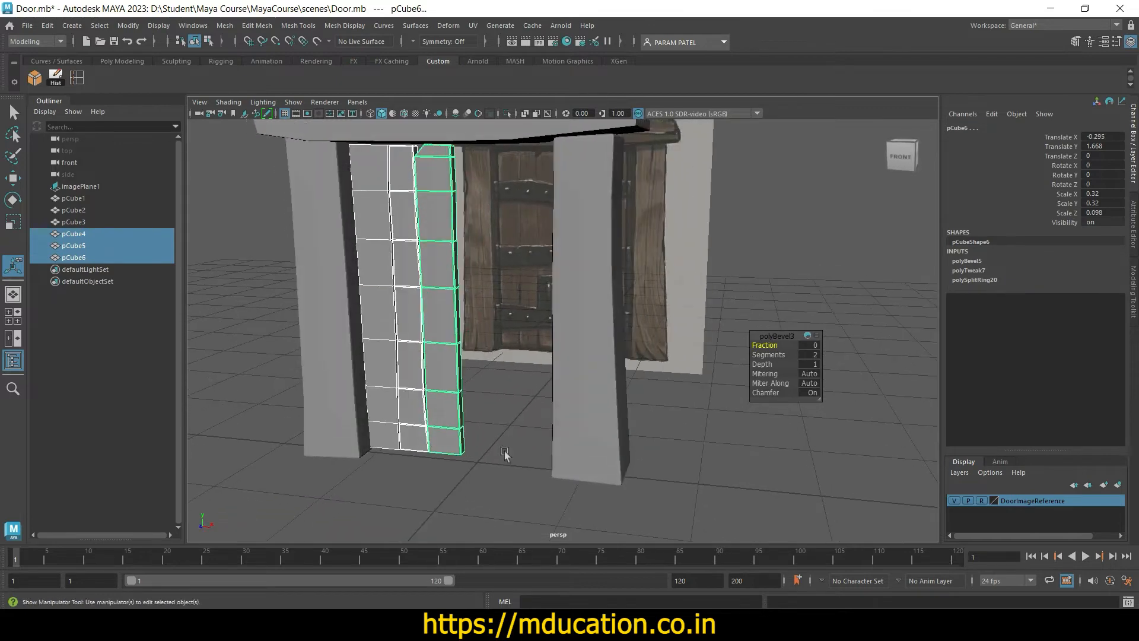
key("3")
left_click(483, 473)
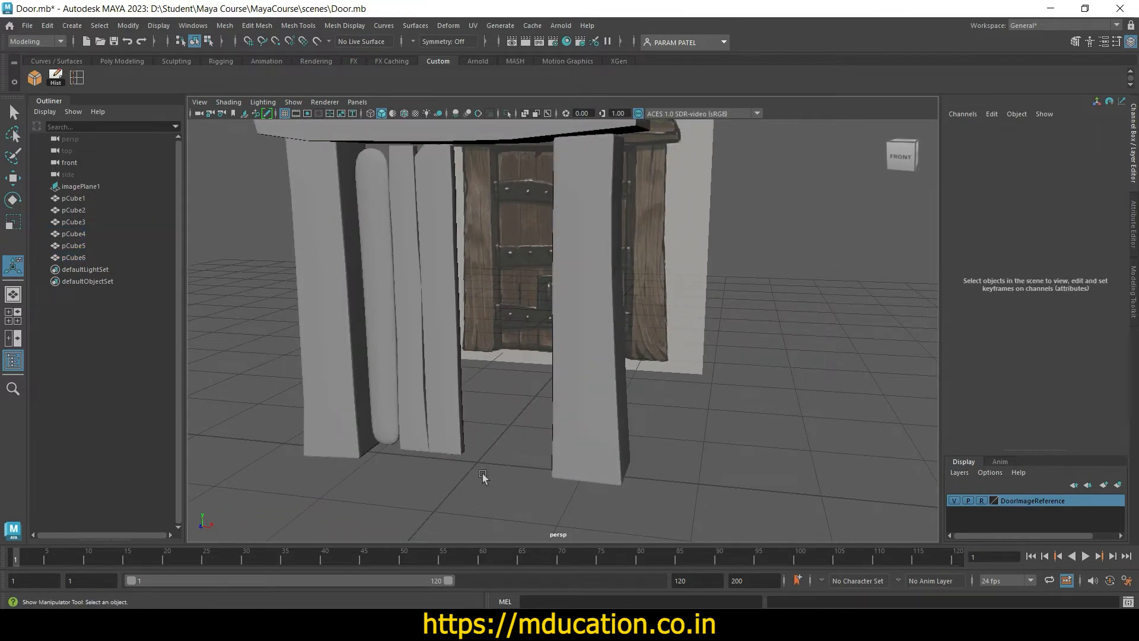
Step: Turn off smooth mesh preview on the first plank of the left panel
mouse_move(461, 496)
left_mouse_down("alt")
mouse_move(442, 489)
mouse_move(480, 490)
left_mouse_up("alt")
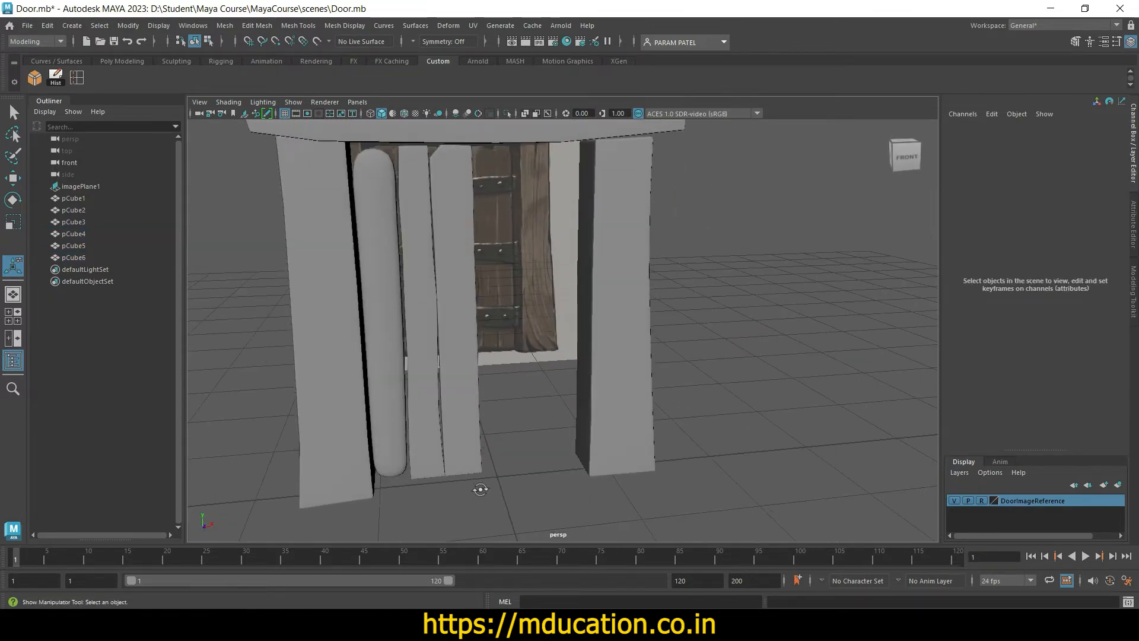
left_click(384, 371)
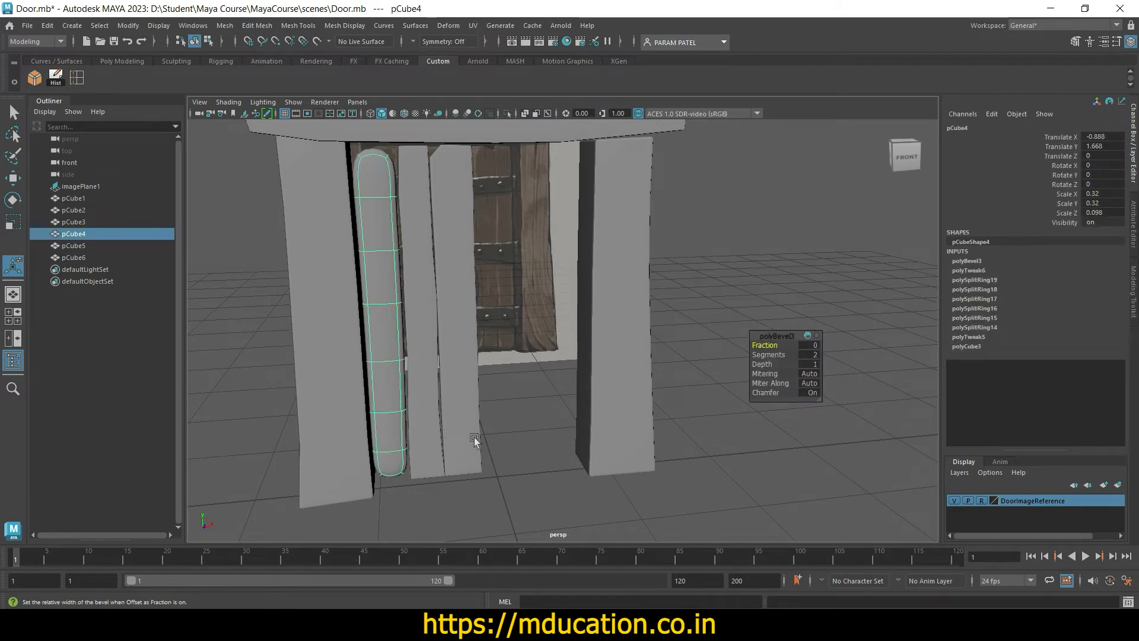
key("1")
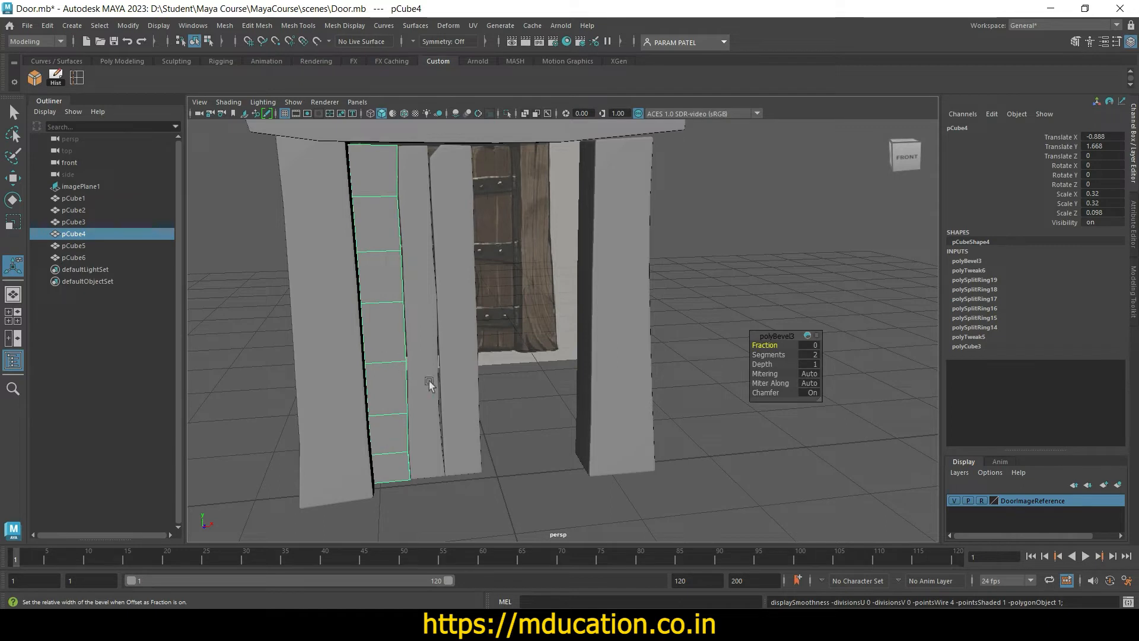
Step: Set the bevel fraction of the first left-panel plank to 0.2, check the result on the plank, and clear the selection
left_click(809, 346)
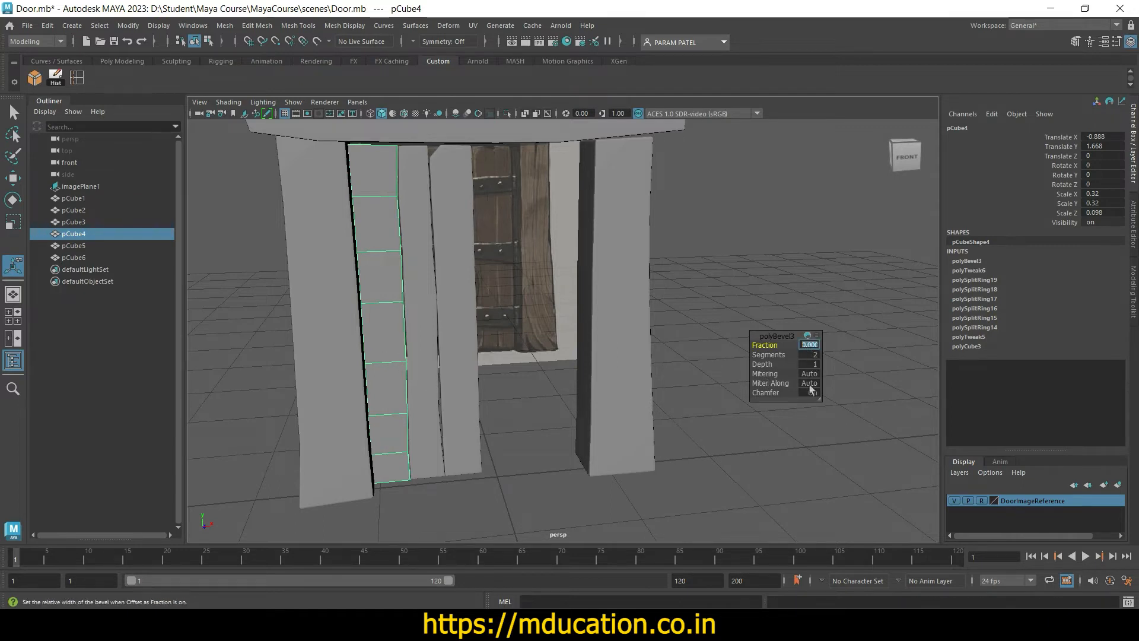
type("0.2")
key("Return")
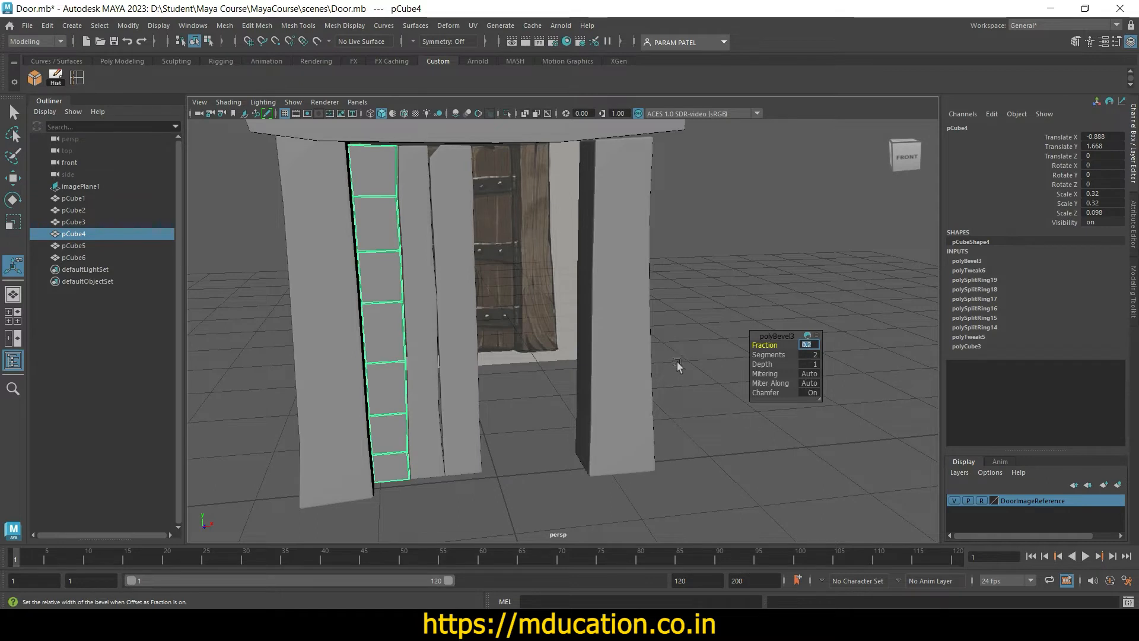
left_click(508, 409)
key("ctrl+z")
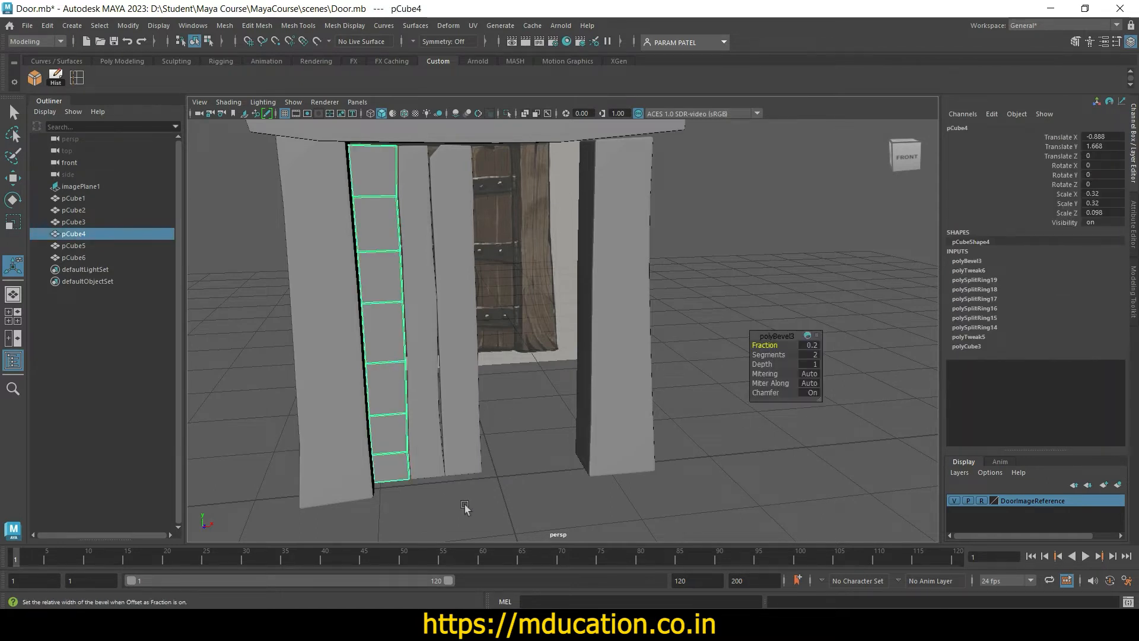
left_click(516, 460)
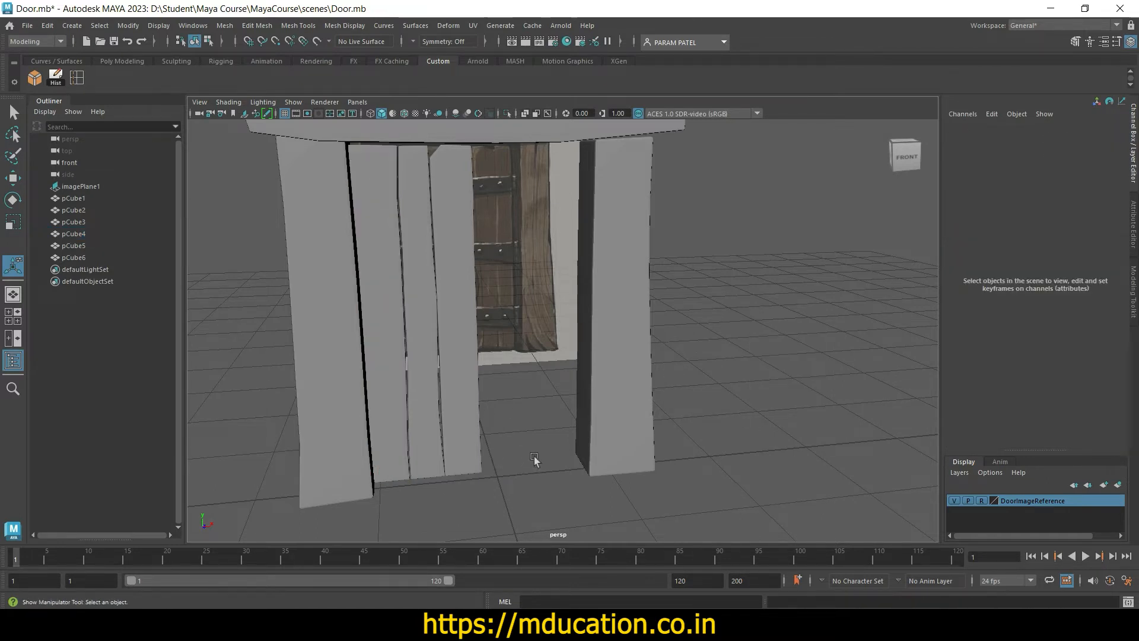
left_click_drag(533, 460, 510, 459, "alt")
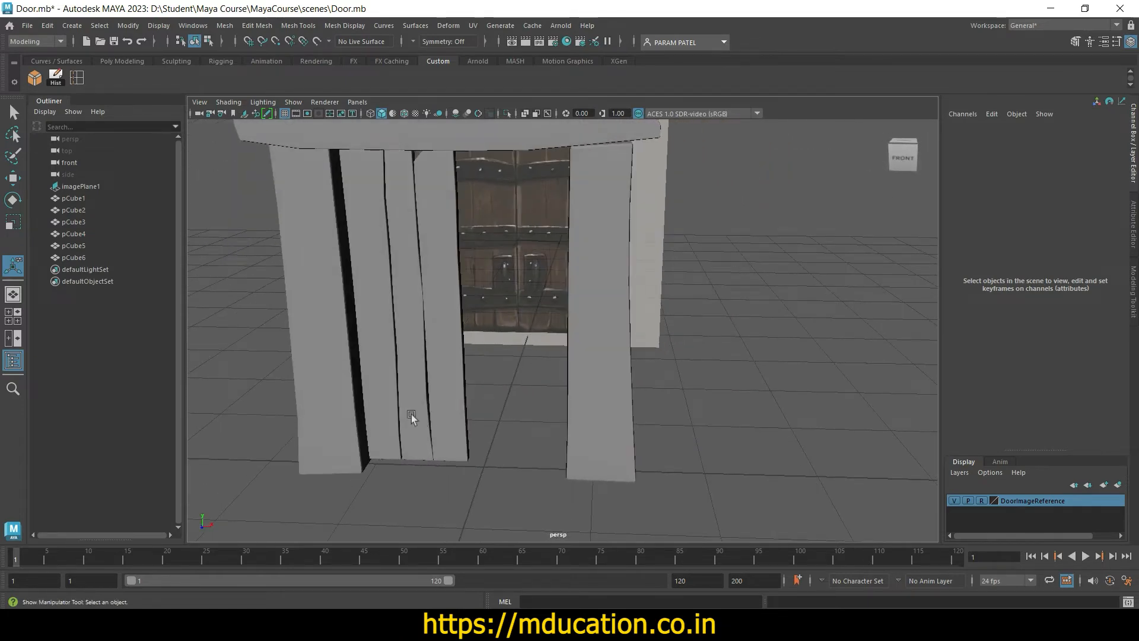
left_click(363, 347)
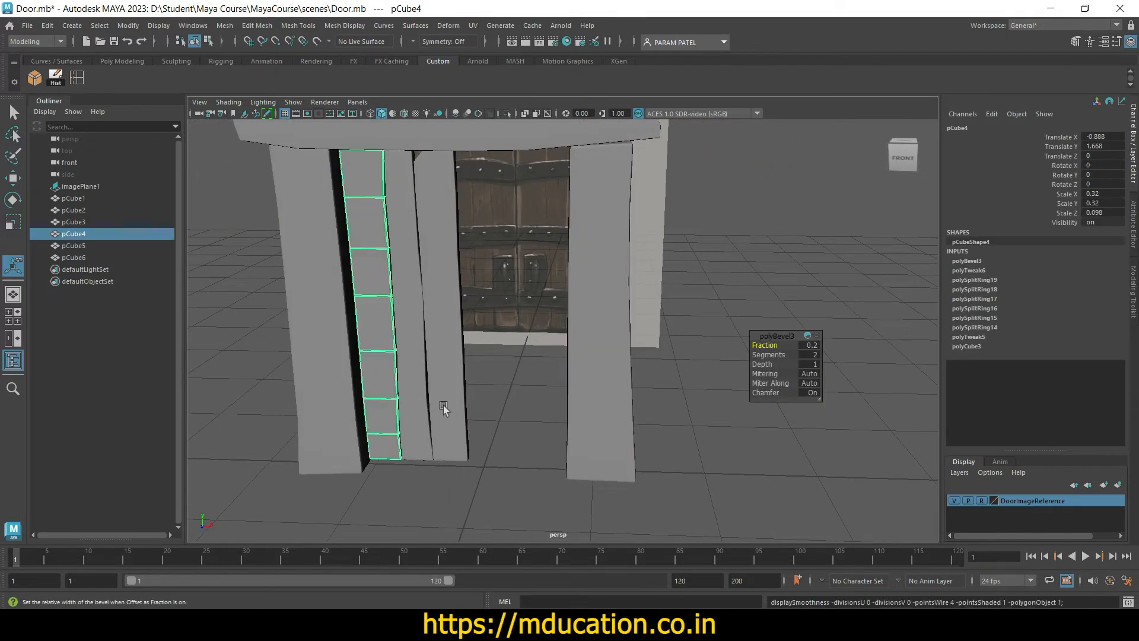
left_click(534, 502)
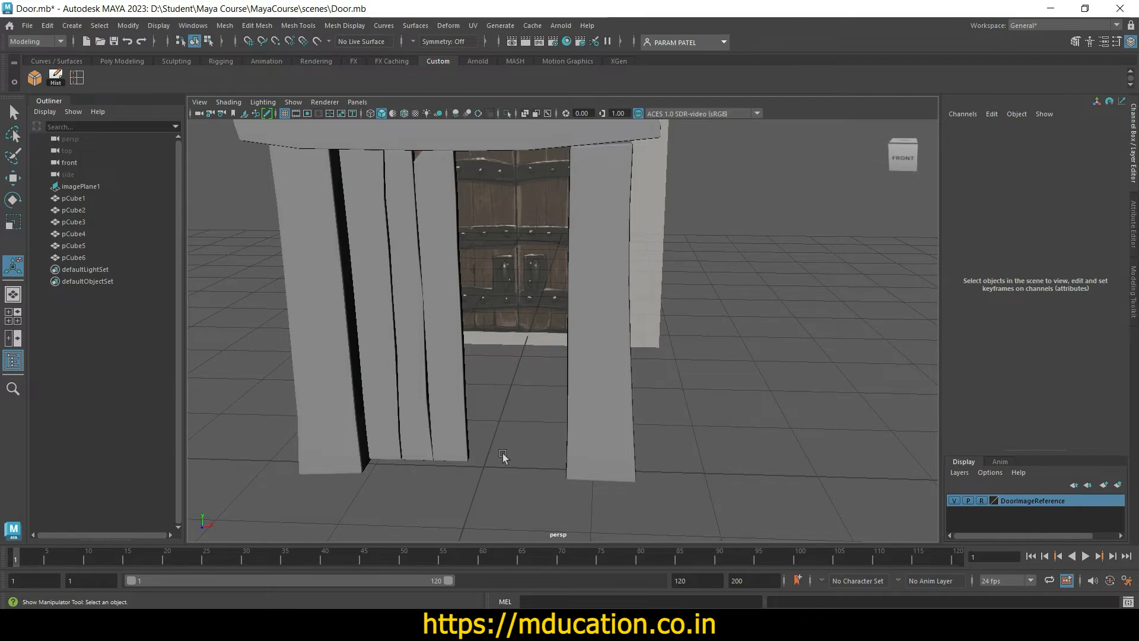
Step: Switch to the front view and select the three planks of the left panel together
key("space")
key("space")
scroll(564, 402, "down", 4)
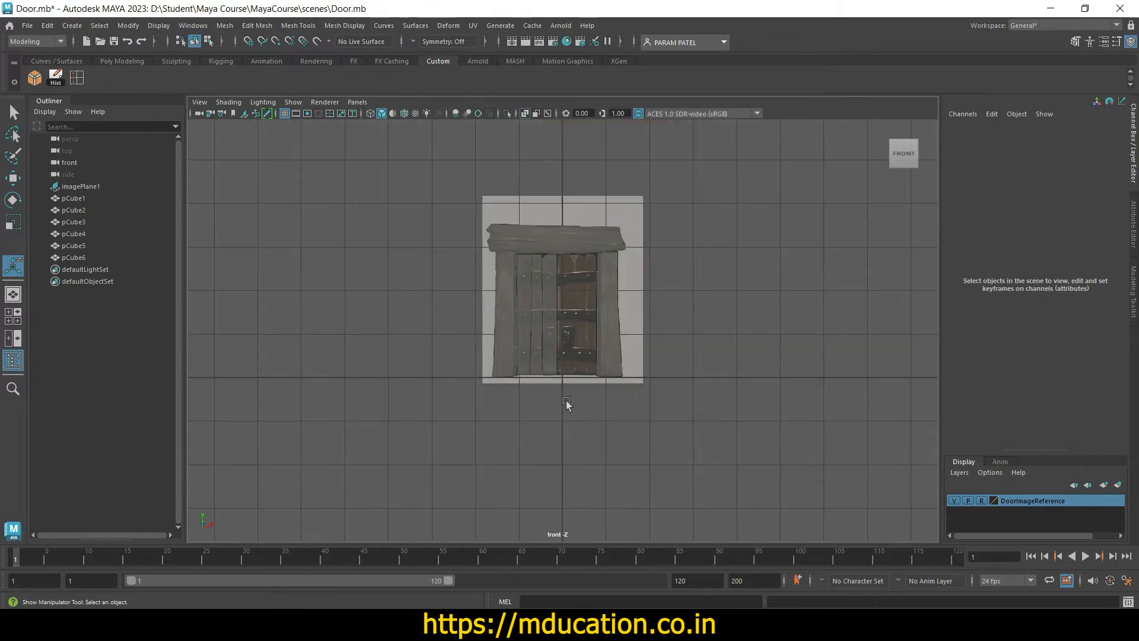
scroll(568, 403, "up", 1)
scroll(569, 403, "up", 5)
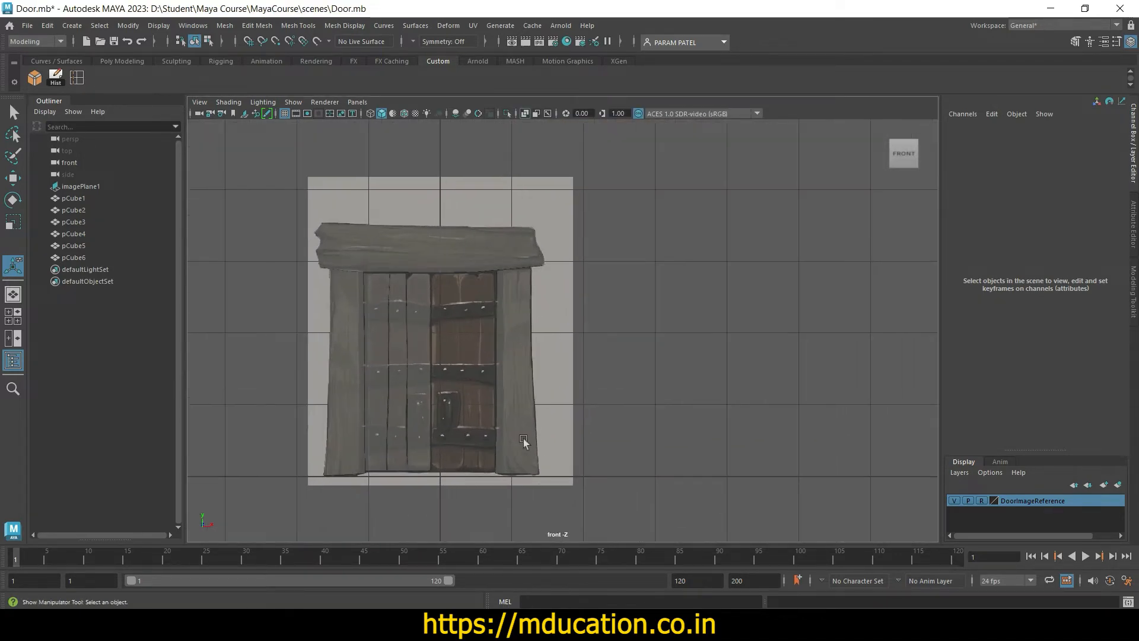
scroll(648, 376, "up", 3)
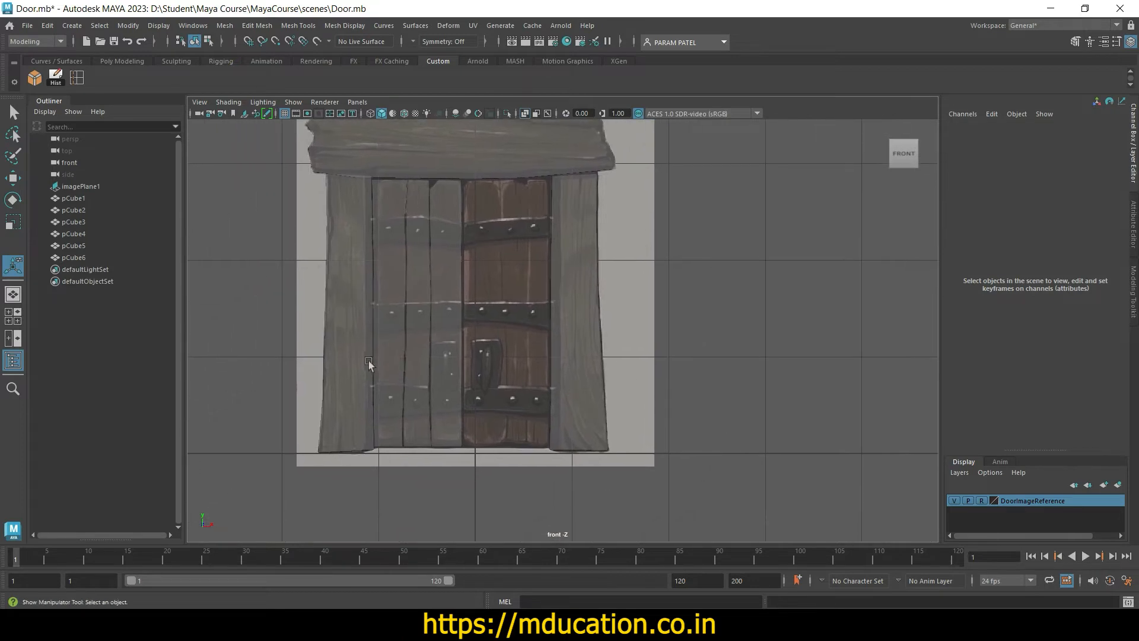
left_click(389, 354)
left_click(418, 388, "shift")
left_click(447, 392, "shift")
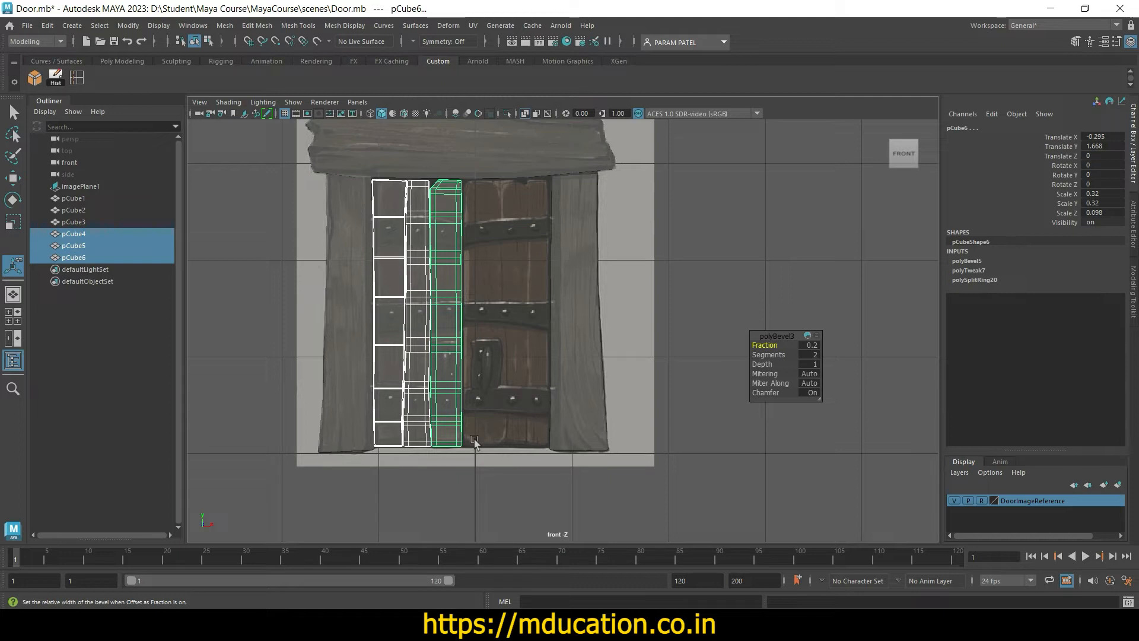
Step: Add the mesh Combine command to the Custom shelf and clear the plank selection
left_click(256, 27)
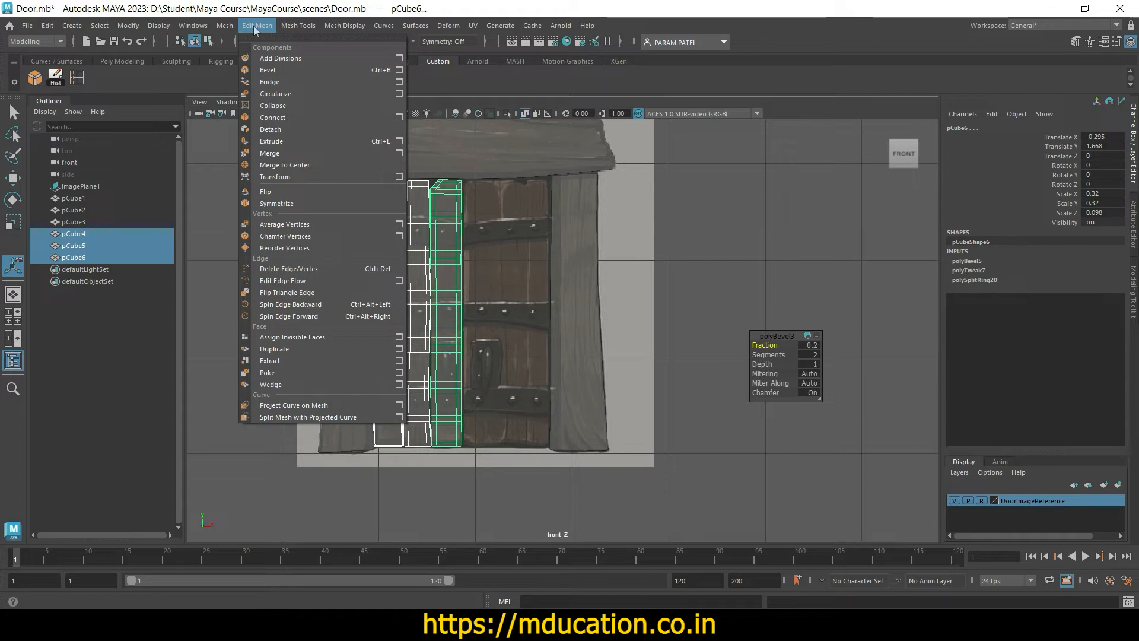
mouse_move(221, 30)
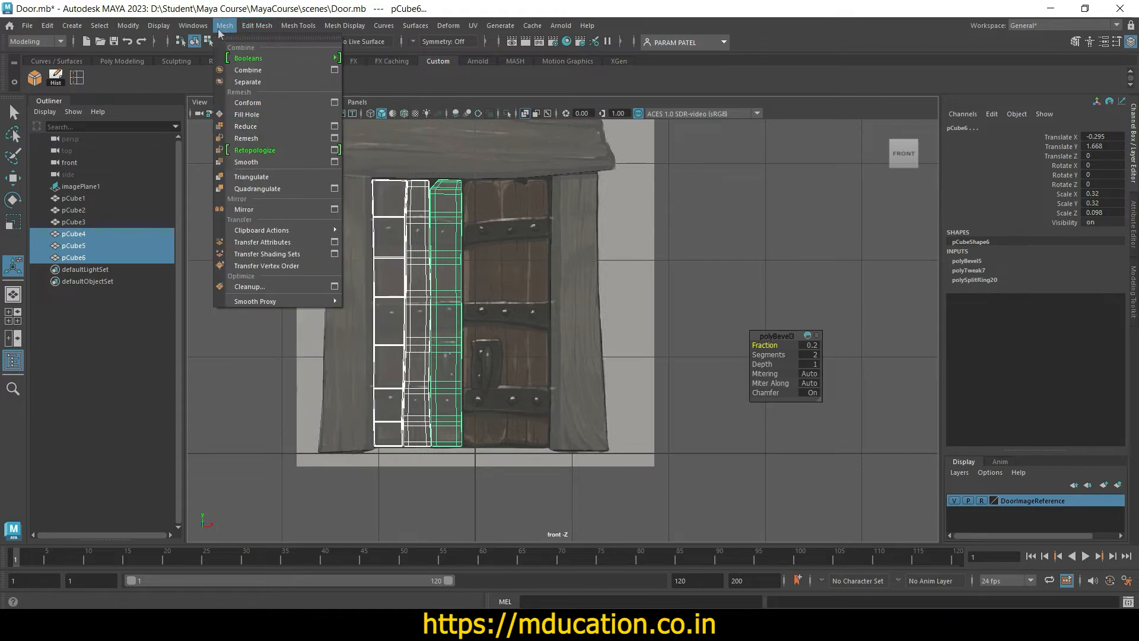
left_click(256, 25)
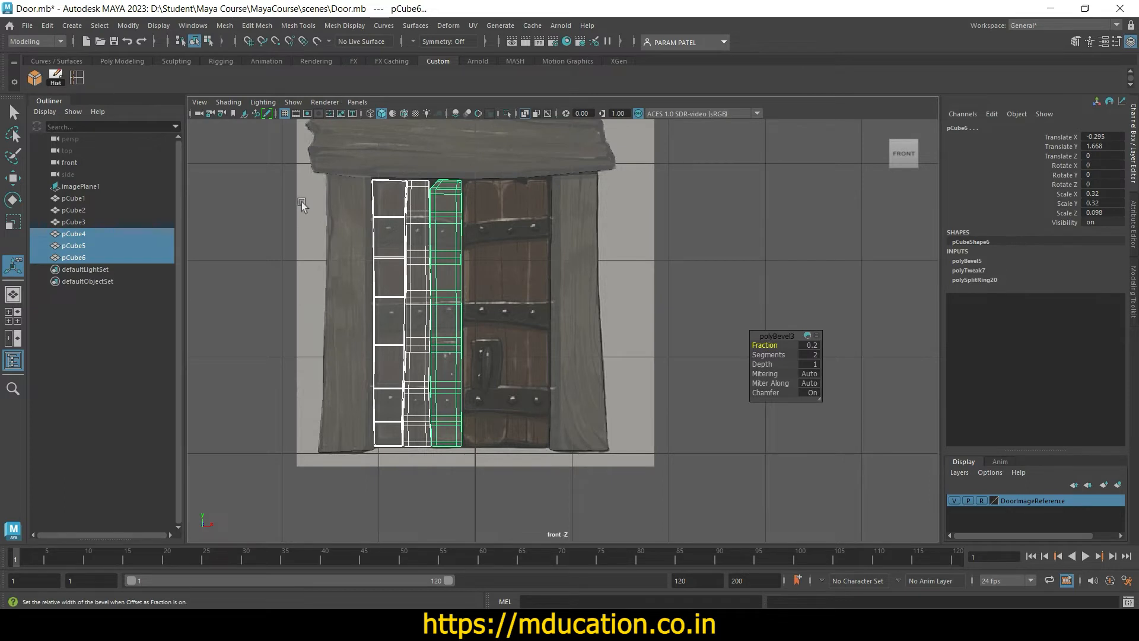
left_click(227, 27)
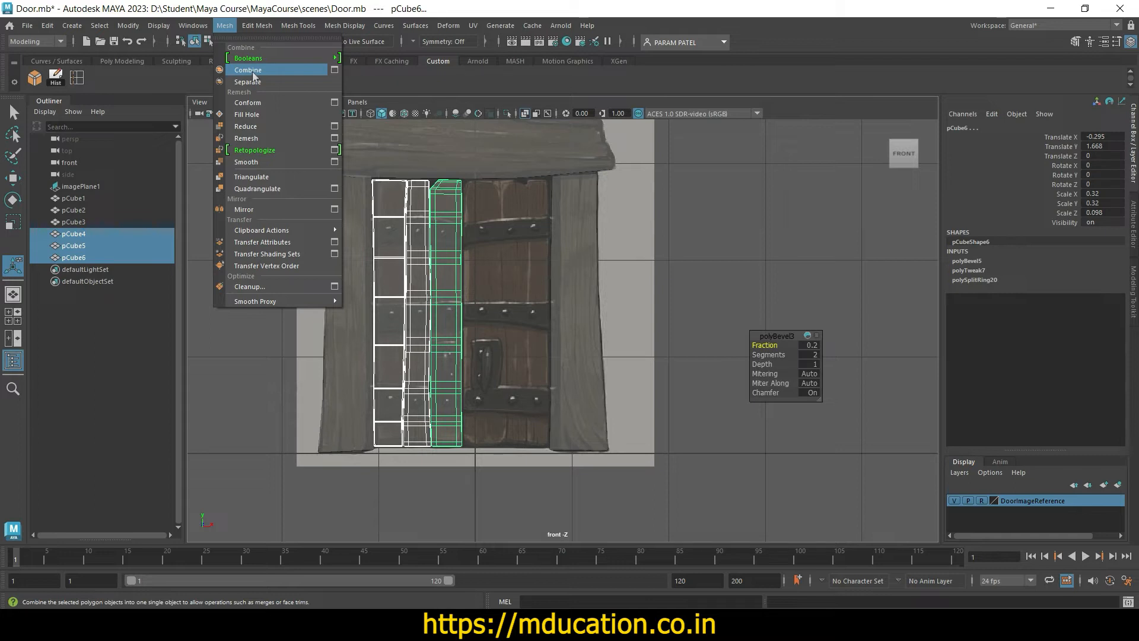
left_click(139, 80)
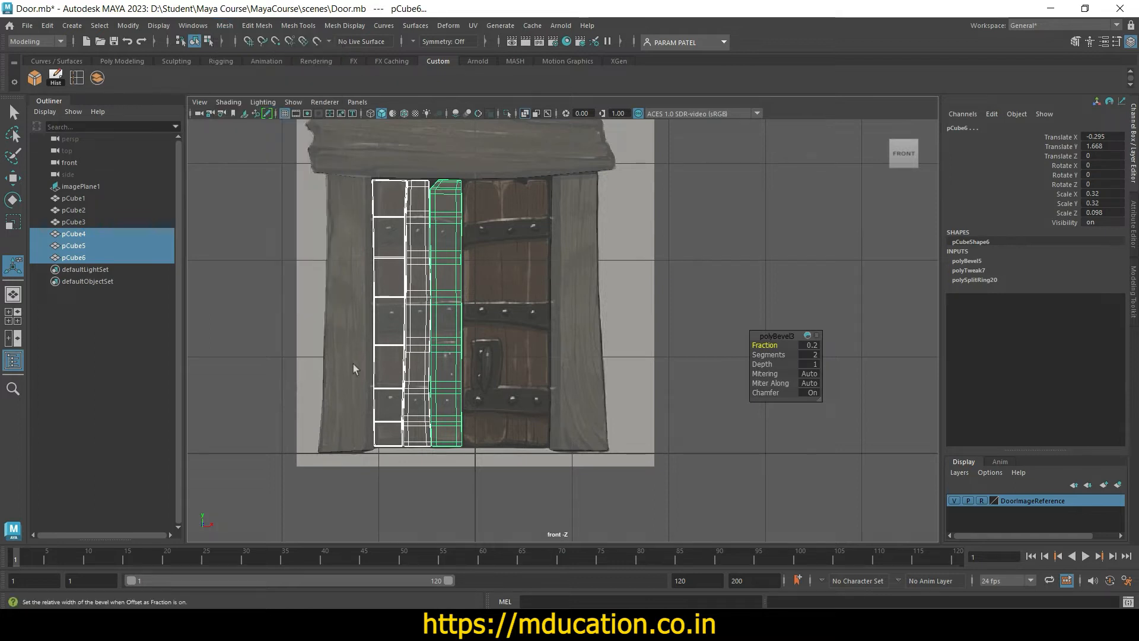
left_click(638, 344)
Step: Combine the three left-panel planks into one mesh and delete its construction history
left_click(382, 365)
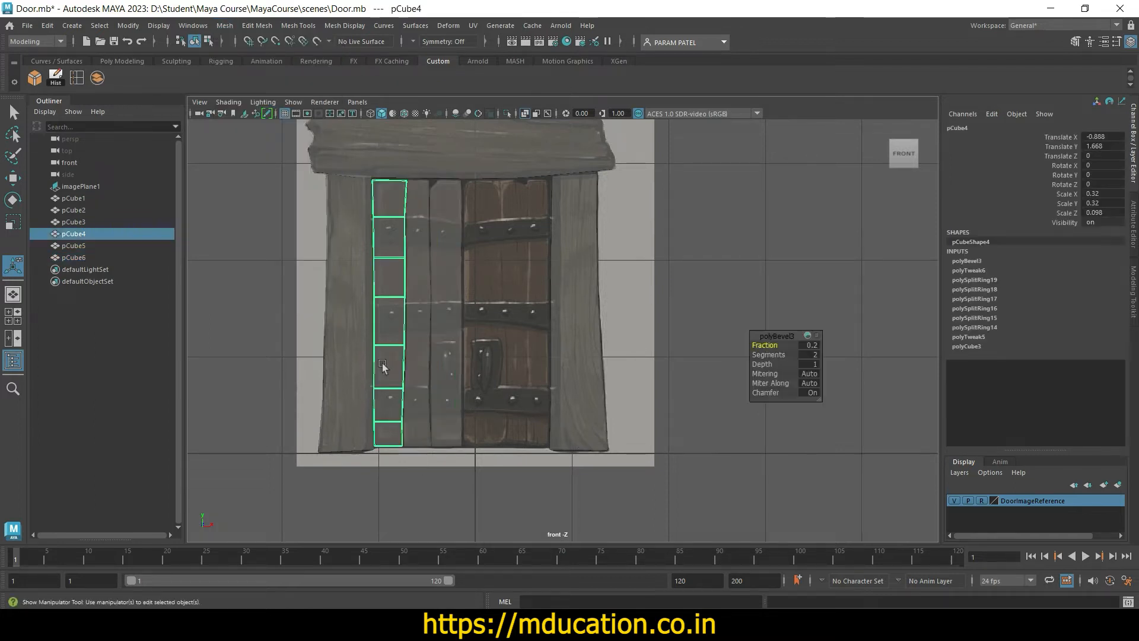
left_click(417, 393, "shift")
left_click(452, 394, "shift")
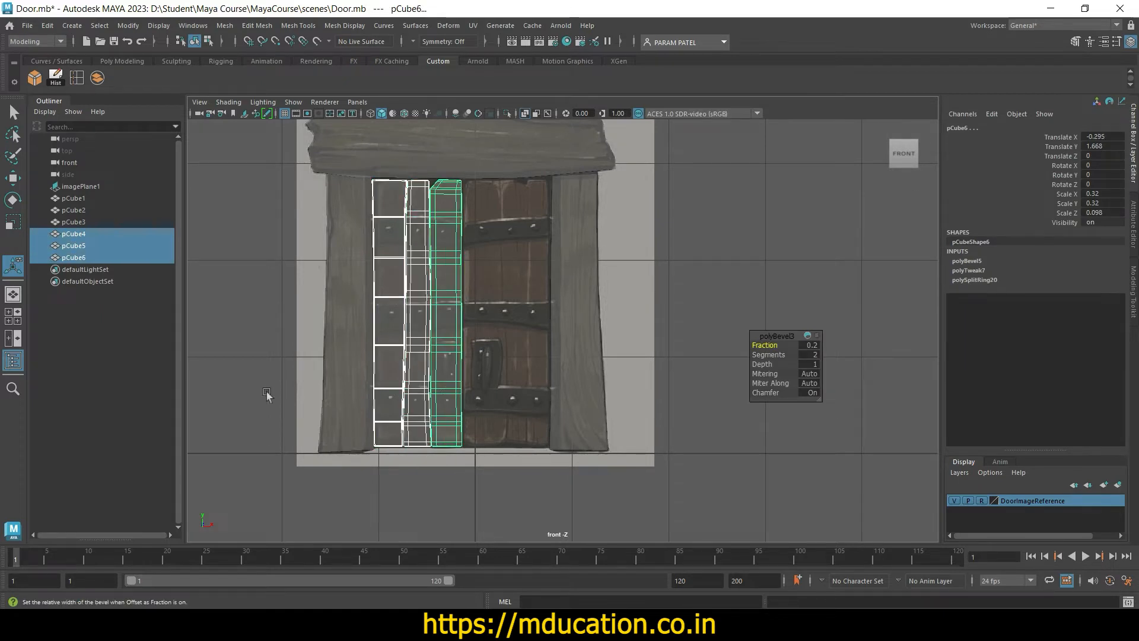
left_click(97, 78)
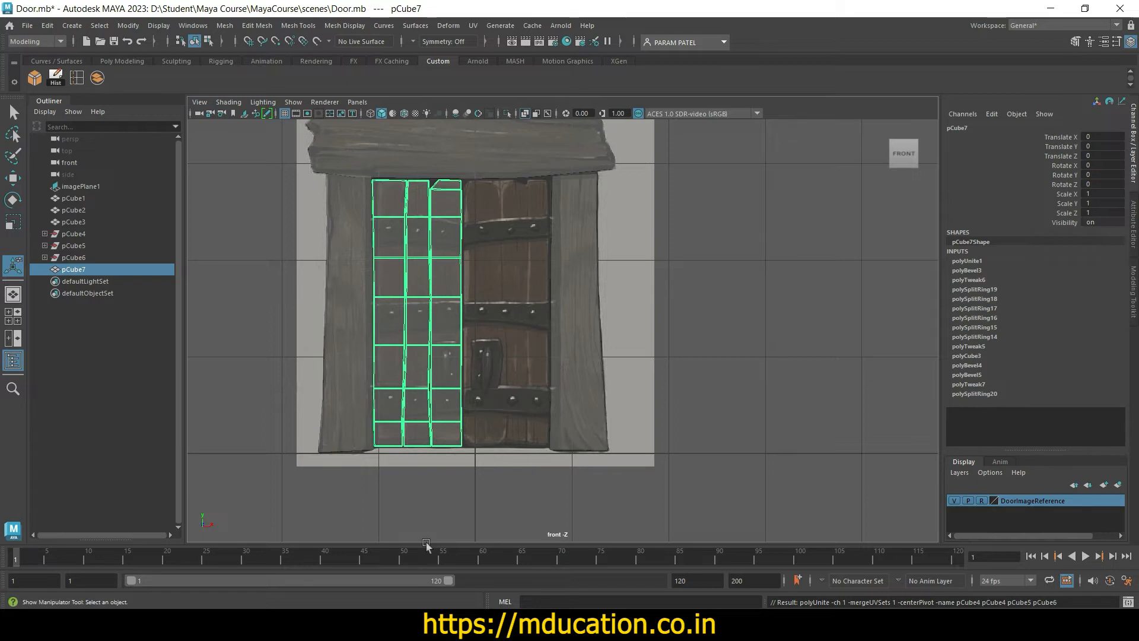
left_click(405, 517)
left_click(451, 423)
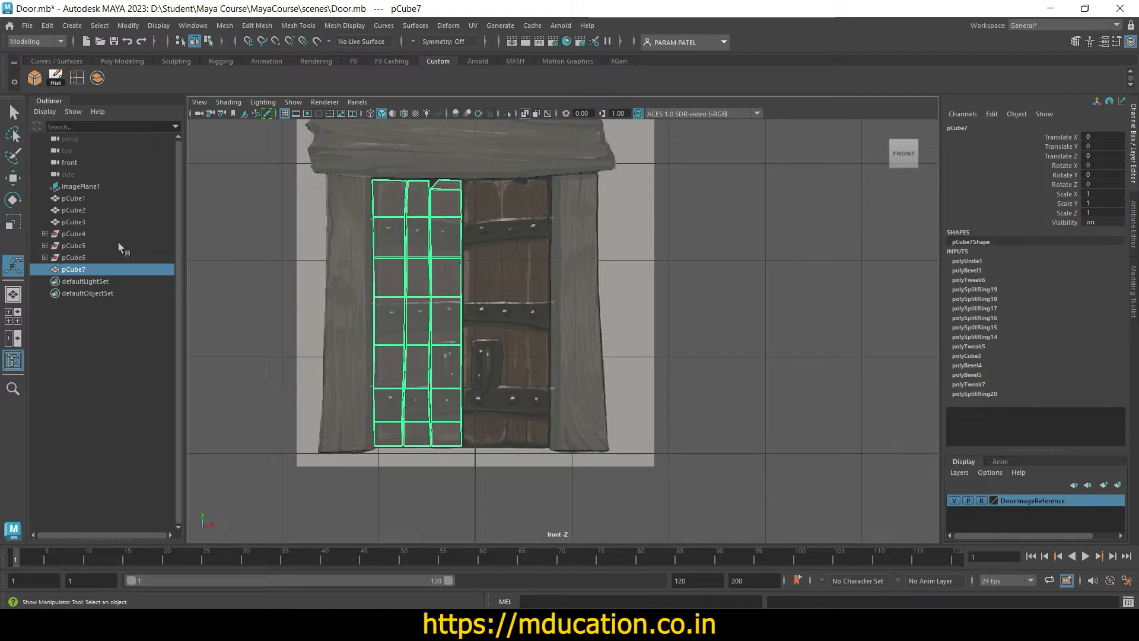
left_click(56, 78)
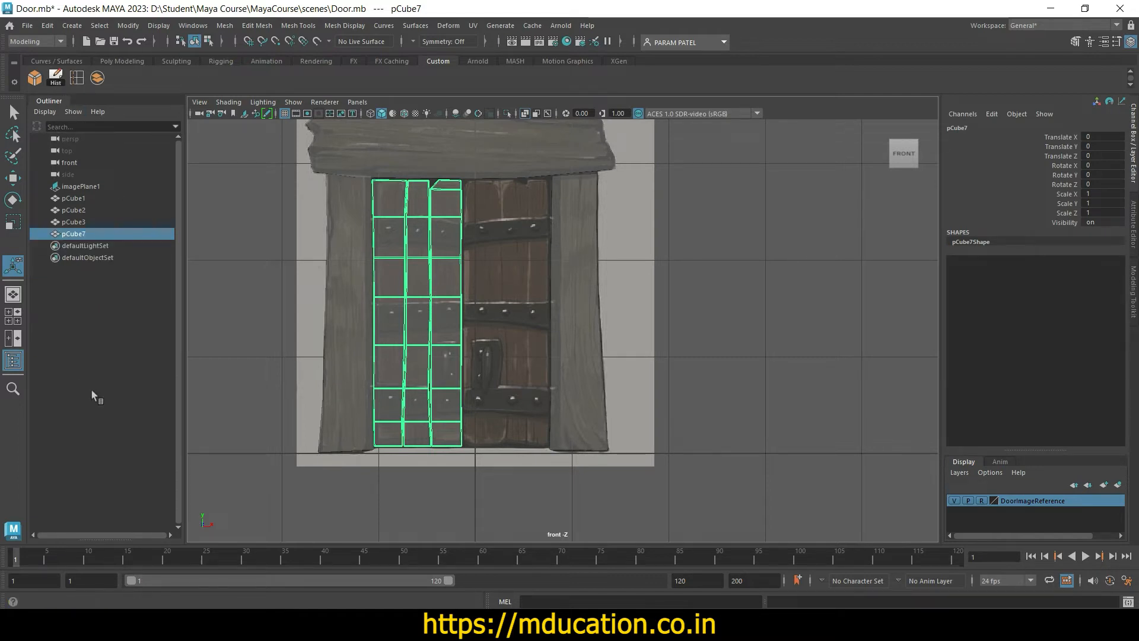
Step: Combine the two side posts and the top beam into one frame mesh, delete its history, and clear the selection
left_click(320, 369)
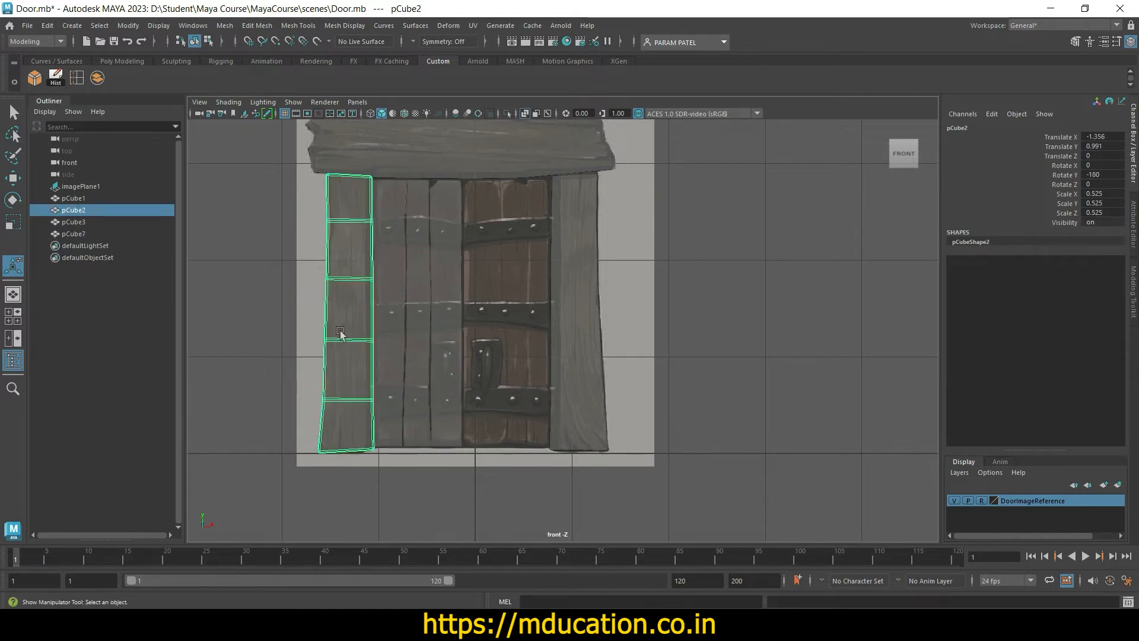
left_click(398, 153, "shift")
key("ctrl+b")
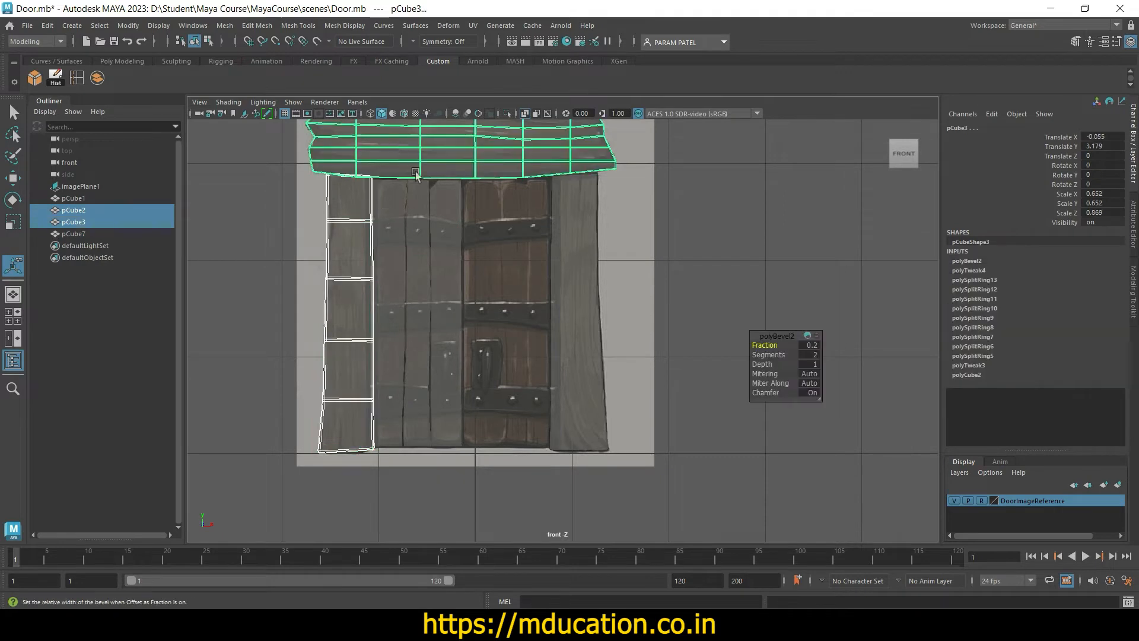
left_click(587, 348, "shift")
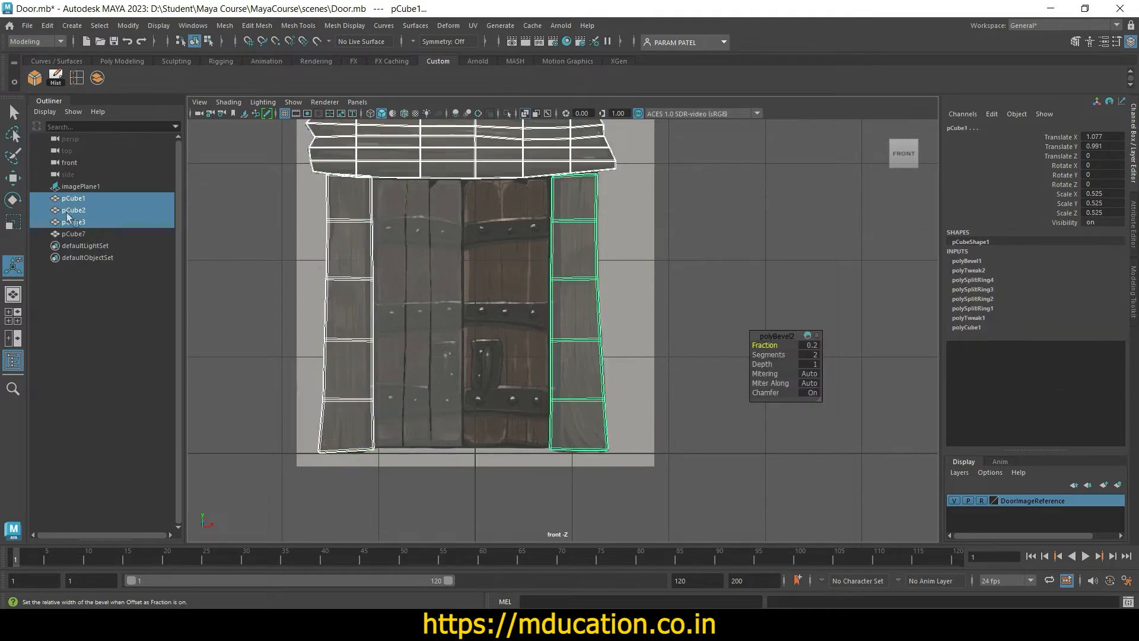
left_click(98, 77)
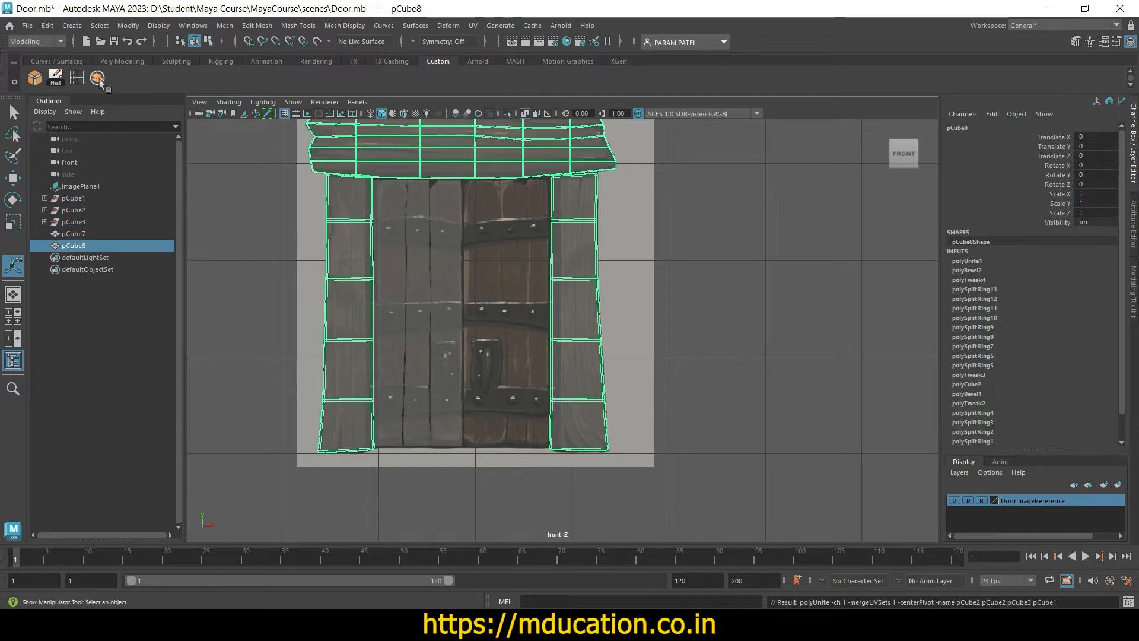
key("alt+shift+d")
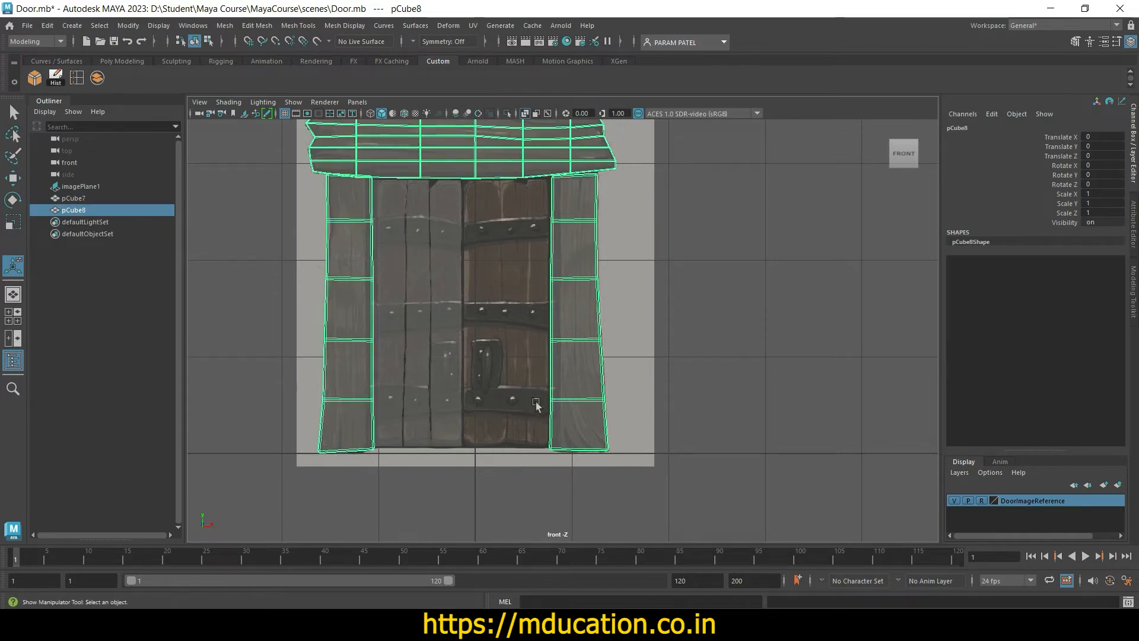
left_click(706, 336)
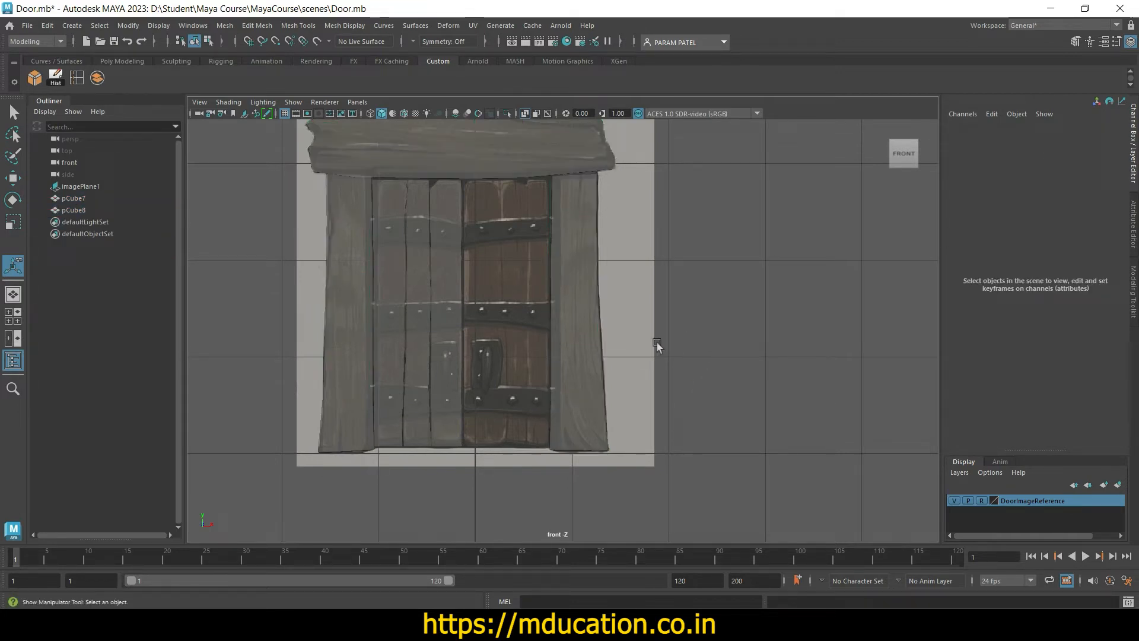
Step: Check the combined frame and left-panel meshes against the reference image, selecting each object in turn
middle_click_drag(661, 345, 670, 425, "alt")
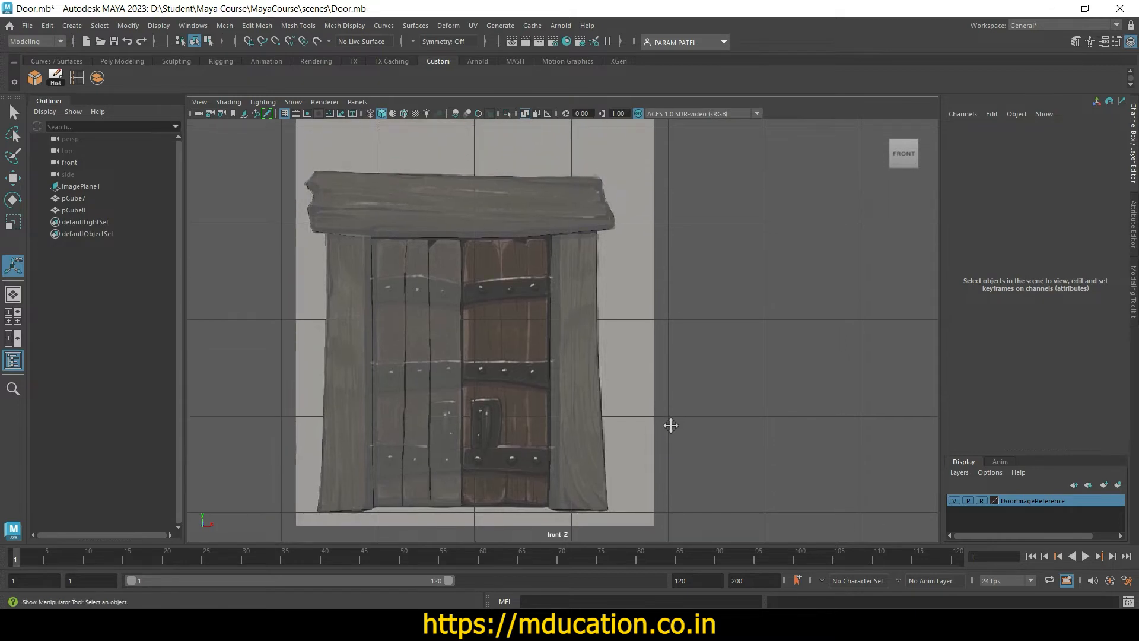
left_click(337, 367)
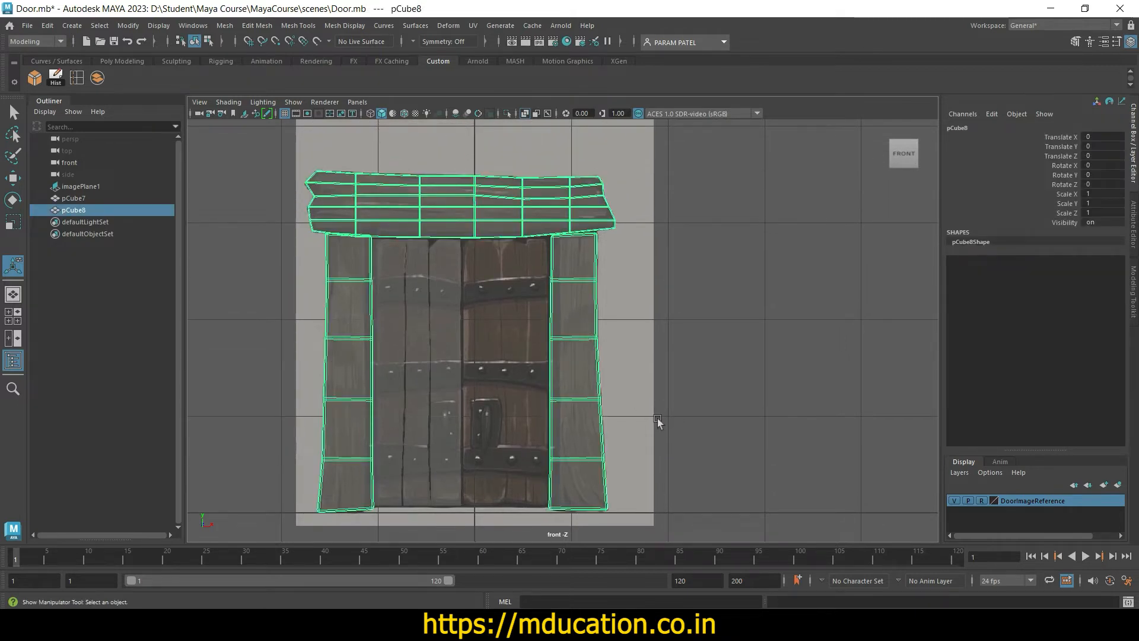
left_click(648, 372)
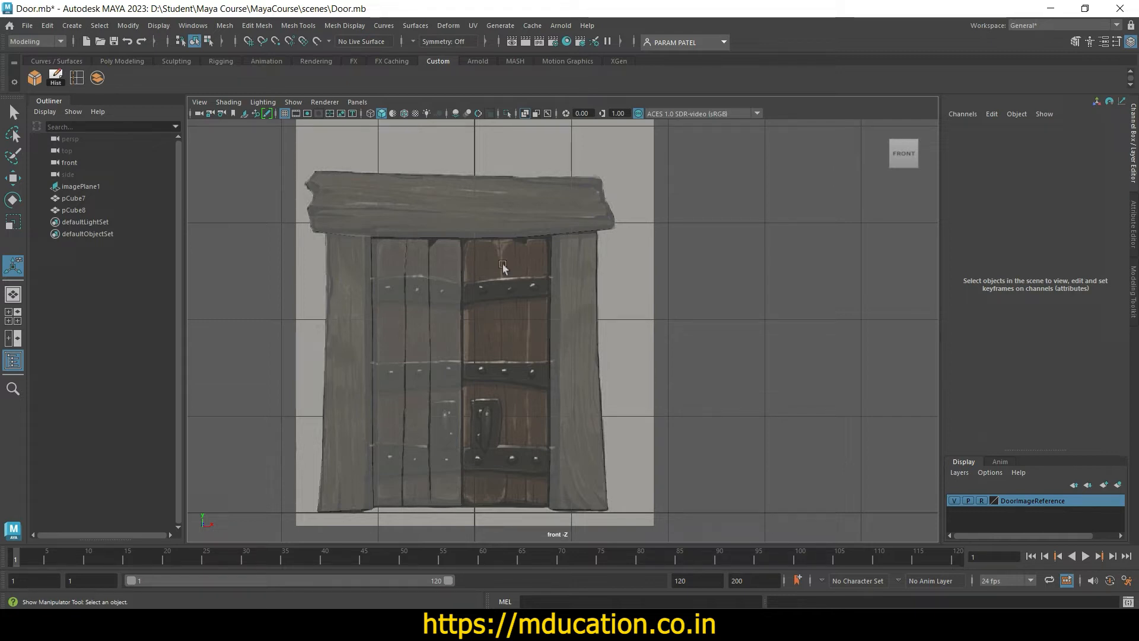
left_click(486, 226)
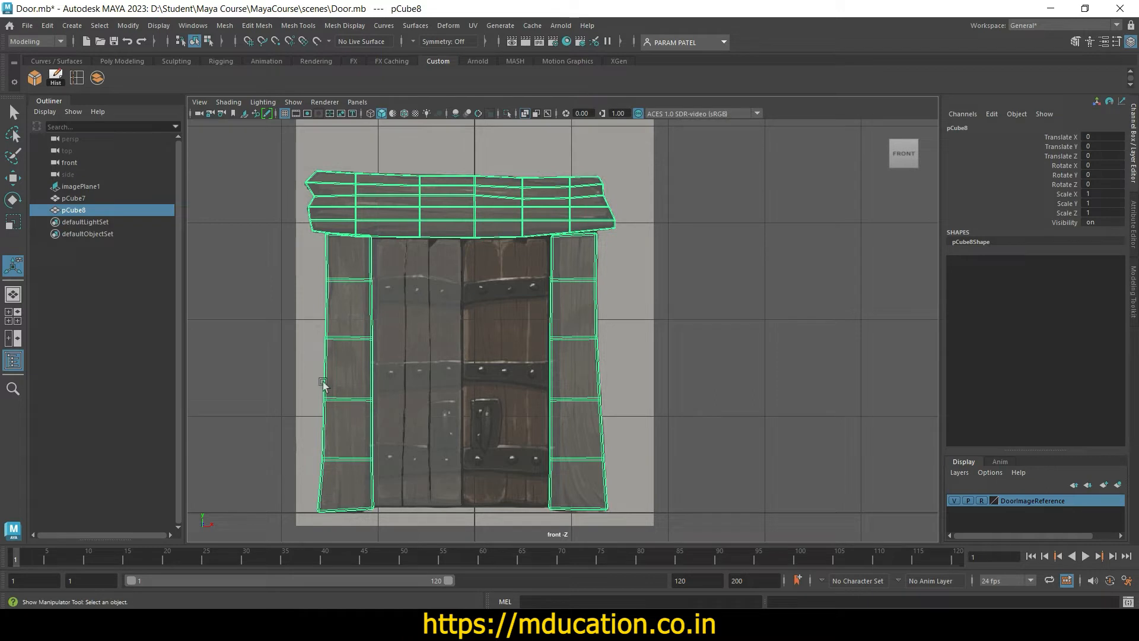
left_click(75, 198)
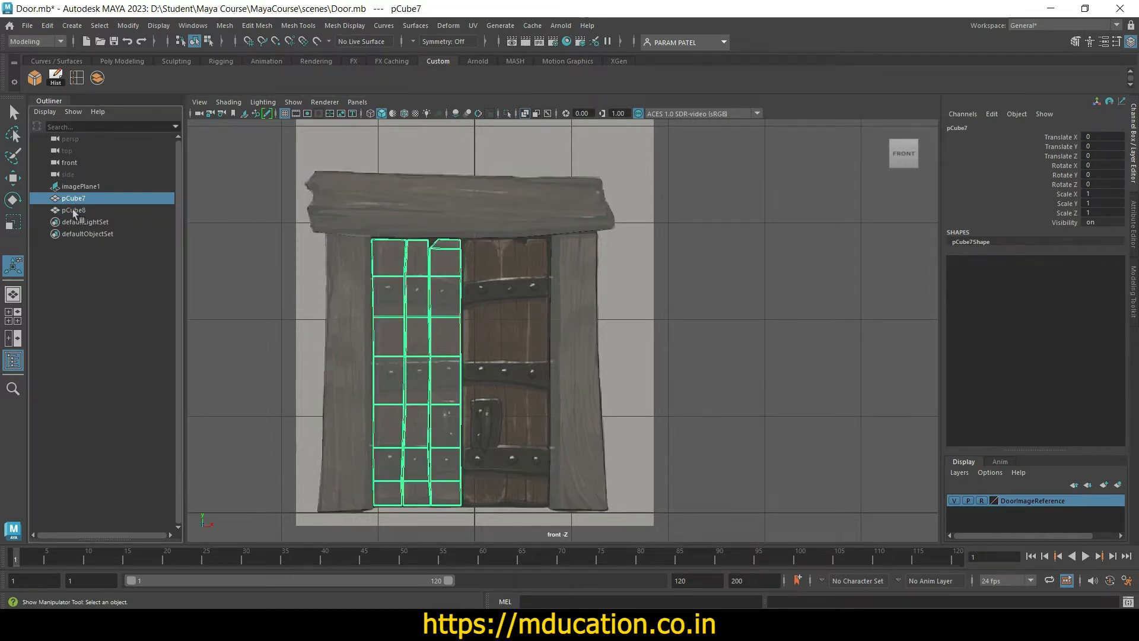
left_click(74, 211)
left_click(83, 187)
left_click(621, 353)
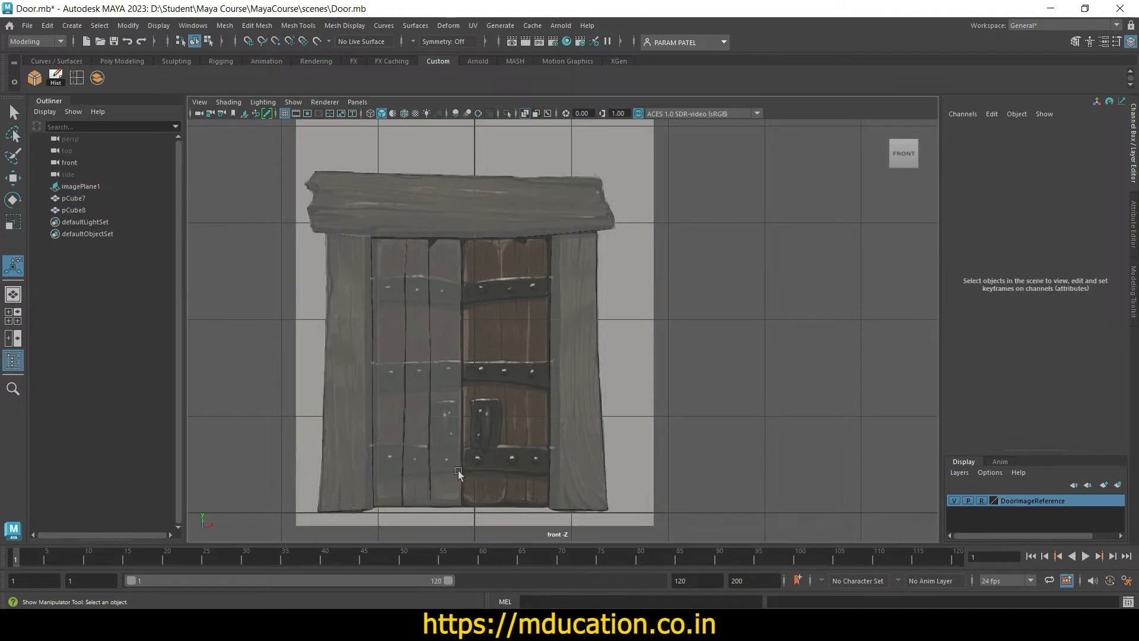
Step: Duplicate the combined left-panel plank mesh
left_click(417, 366)
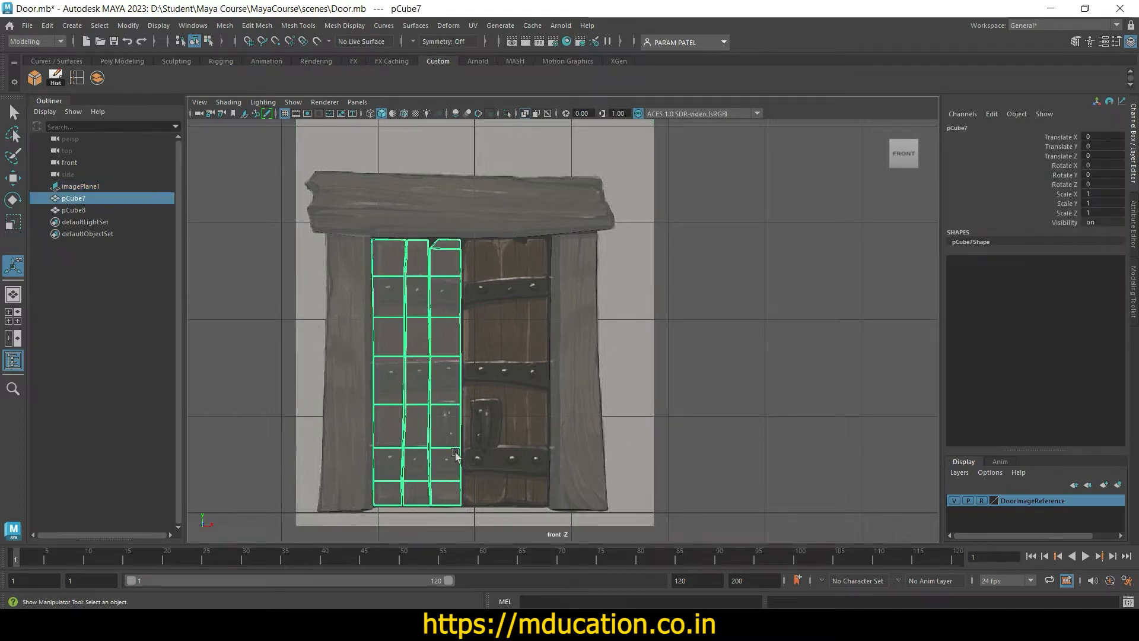
key("ctrl+d")
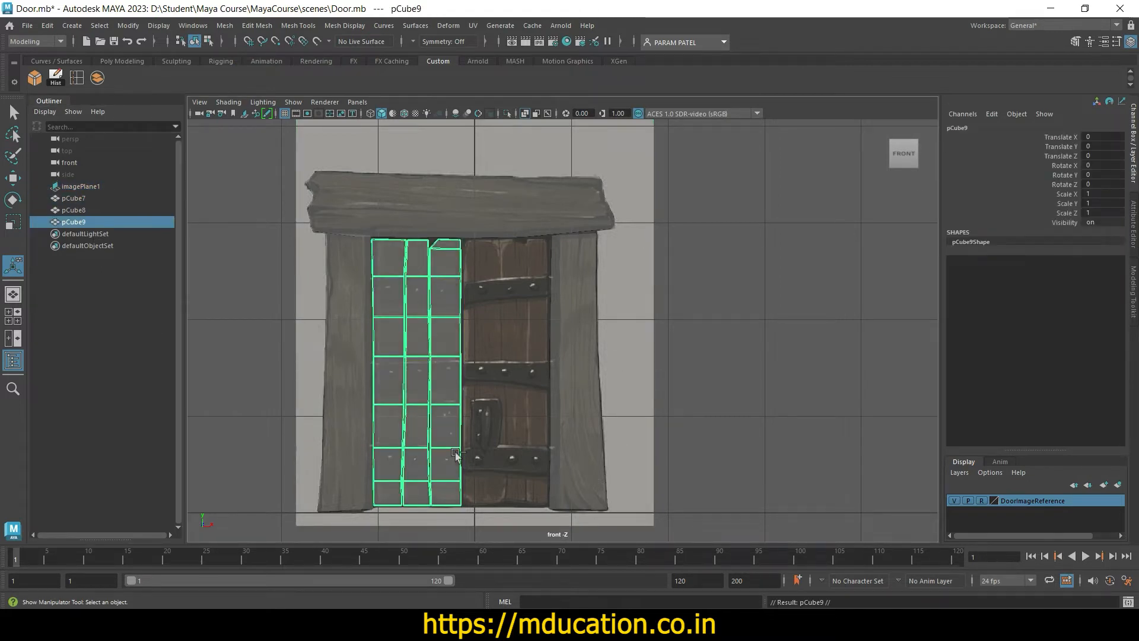
Step: Move the duplicated panel onto the right half of the door at Translate X 0.927 and set its Rotate Y to -180
key("w")
left_click_drag(471, 373, 559, 383)
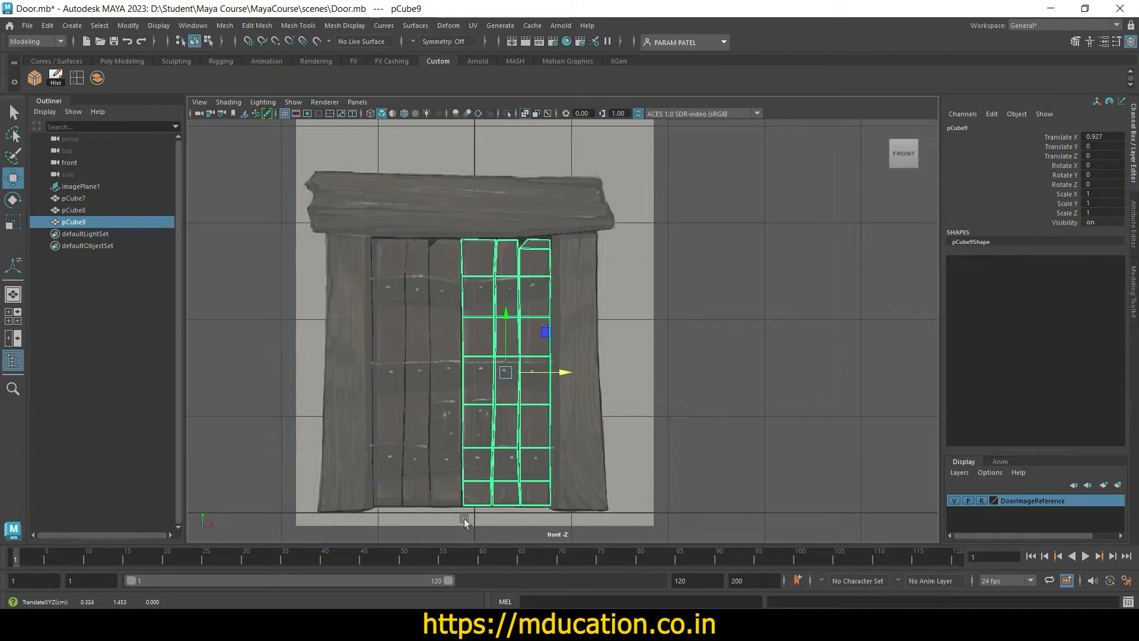
key("e")
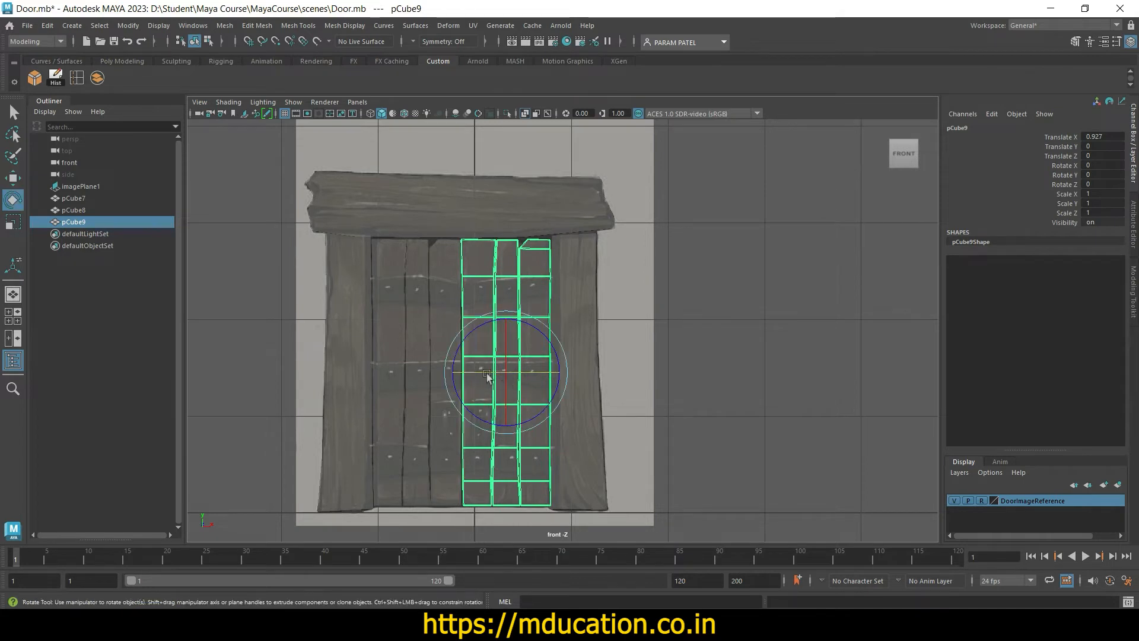
left_click_drag(483, 372, 410, 378)
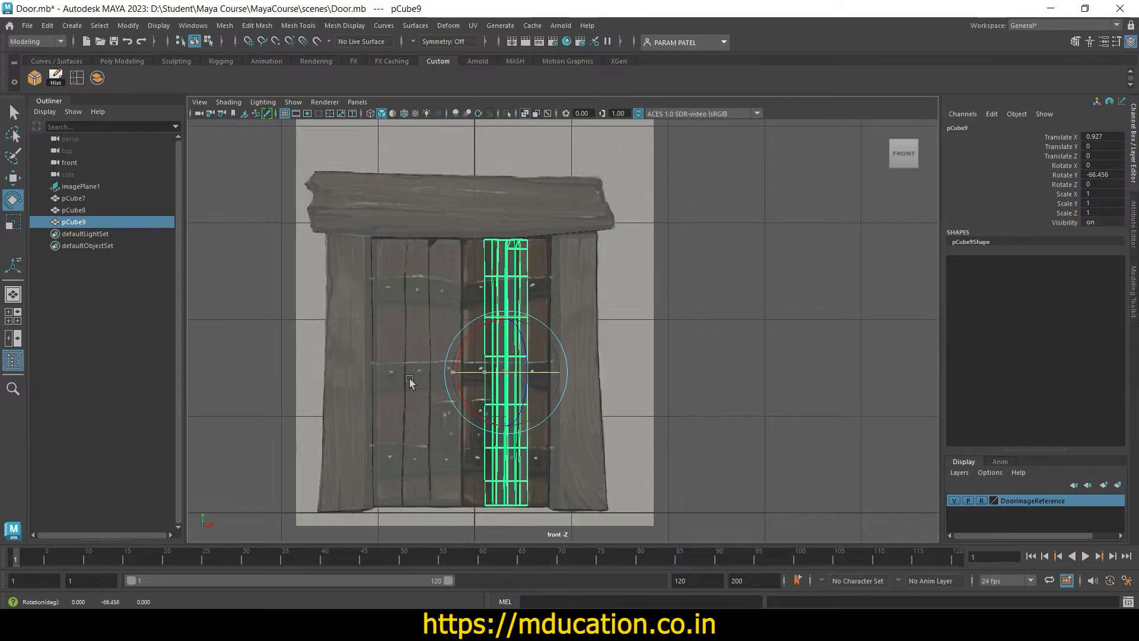
left_click(1114, 176)
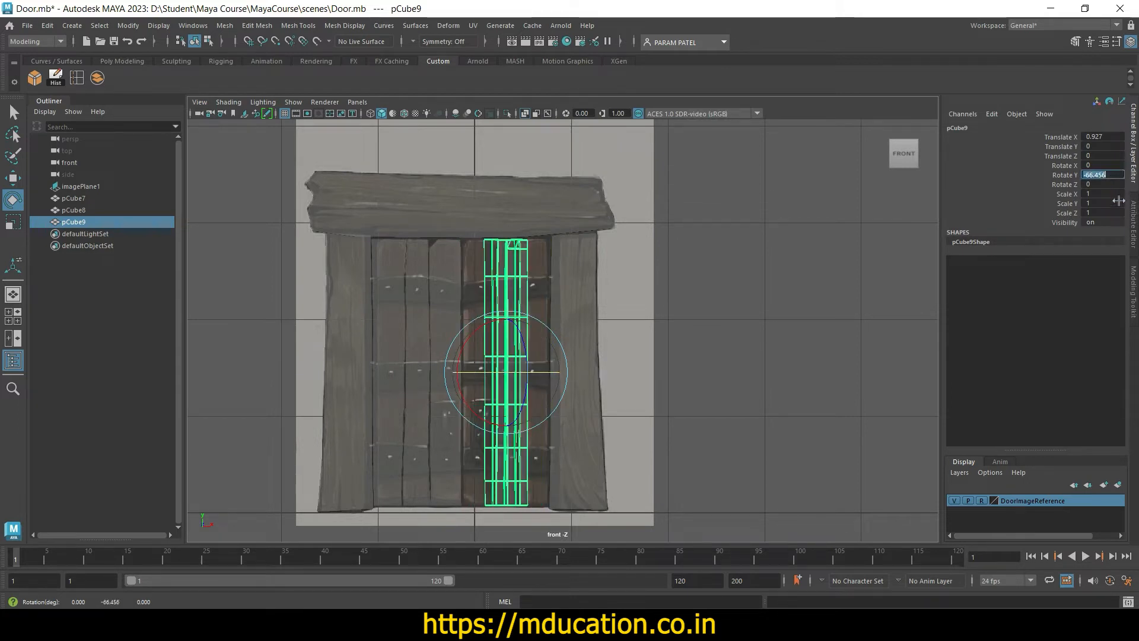
type("-180")
key("Return")
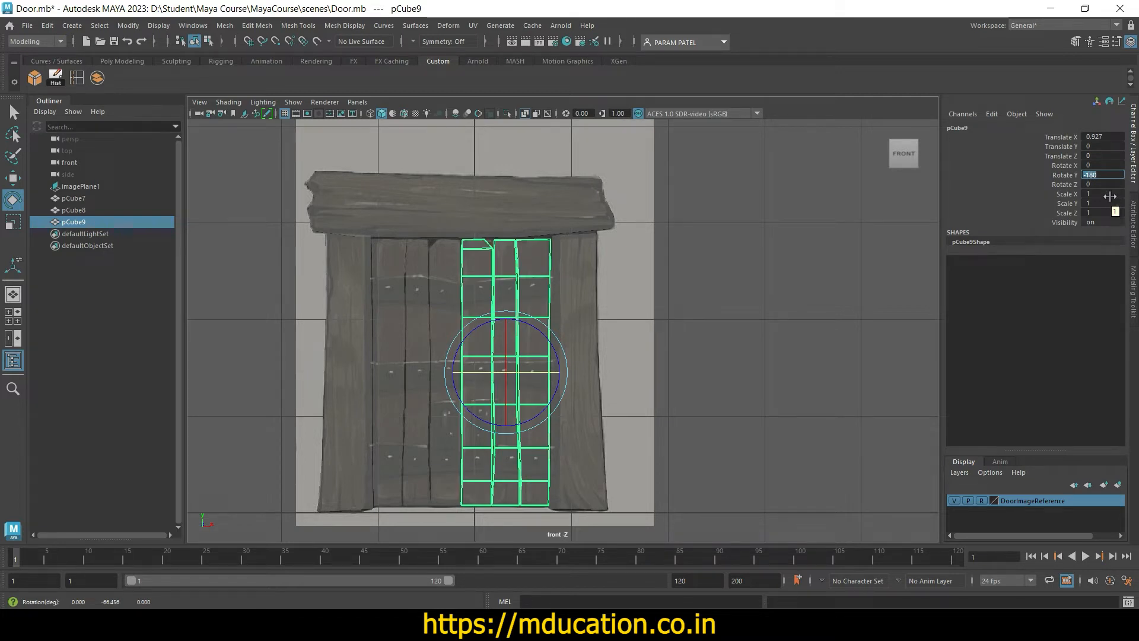
left_click(613, 368)
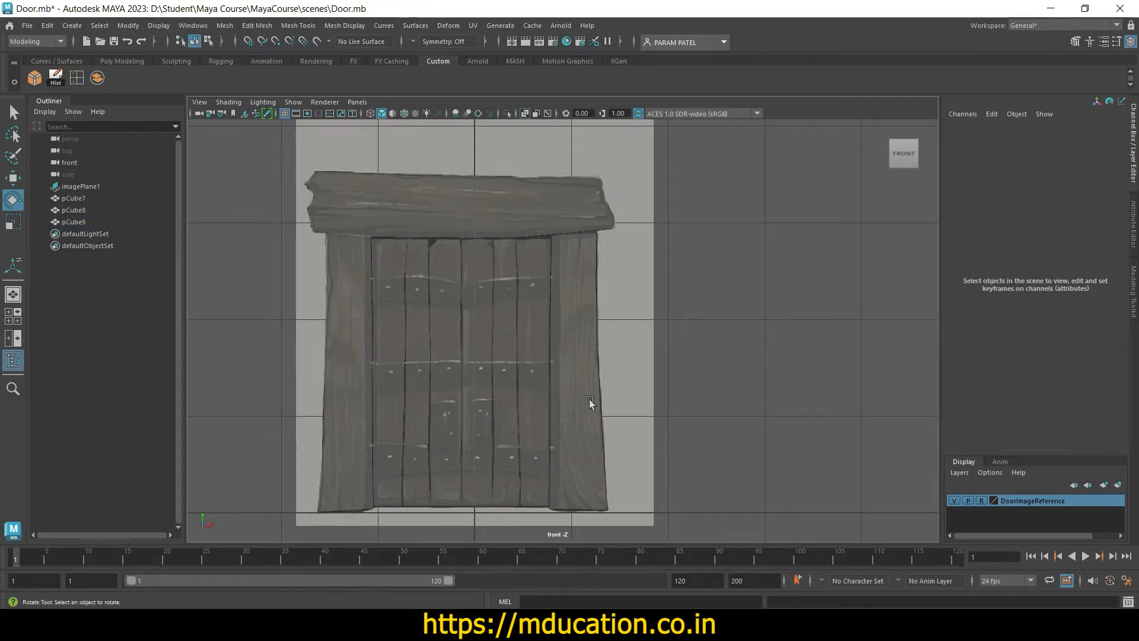
Step: Save the scene and check both door panels against the frame in the perspective and front views
key("ctrl+s")
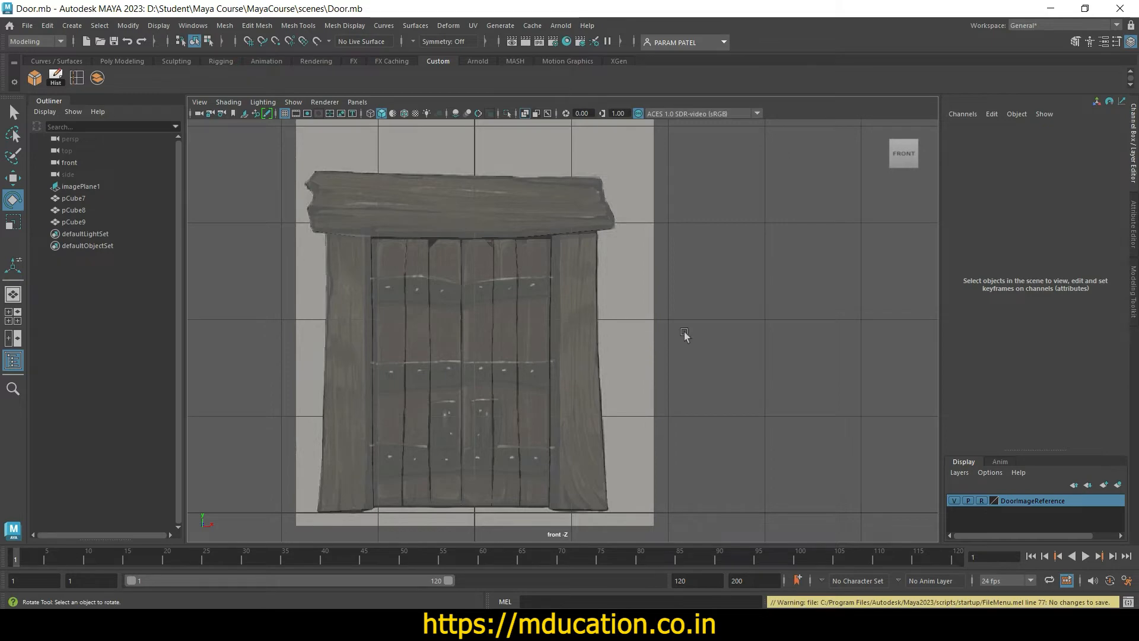
key("space")
key("space")
left_click_drag(628, 421, 691, 423, "alt")
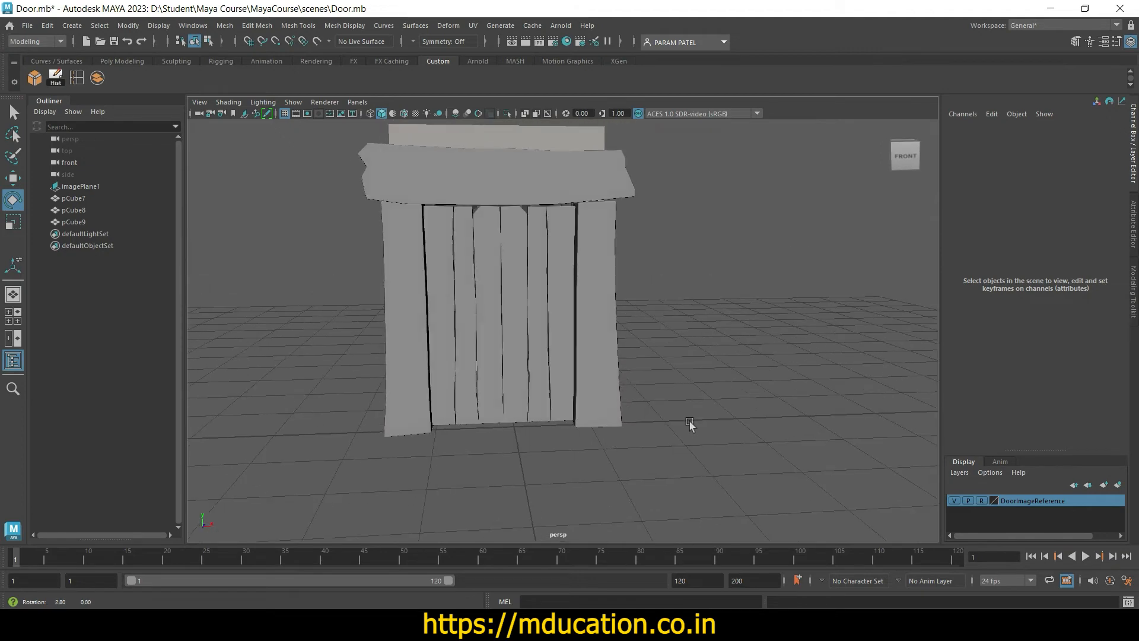
key("space")
key("space")
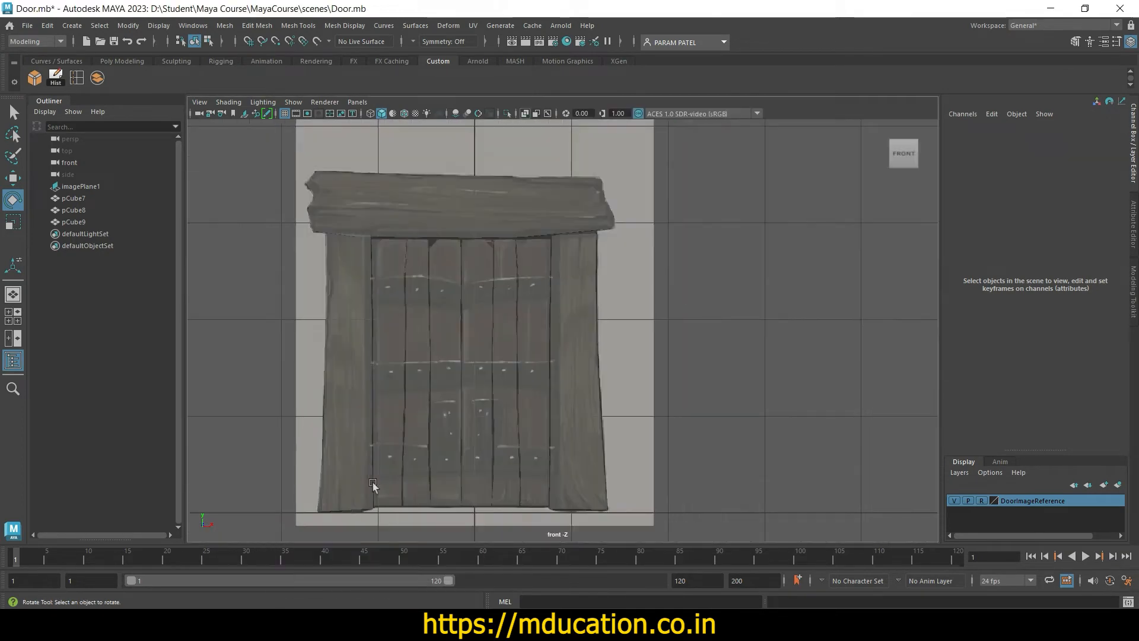
scroll(517, 386, "up", 4)
scroll(517, 385, "up", 5)
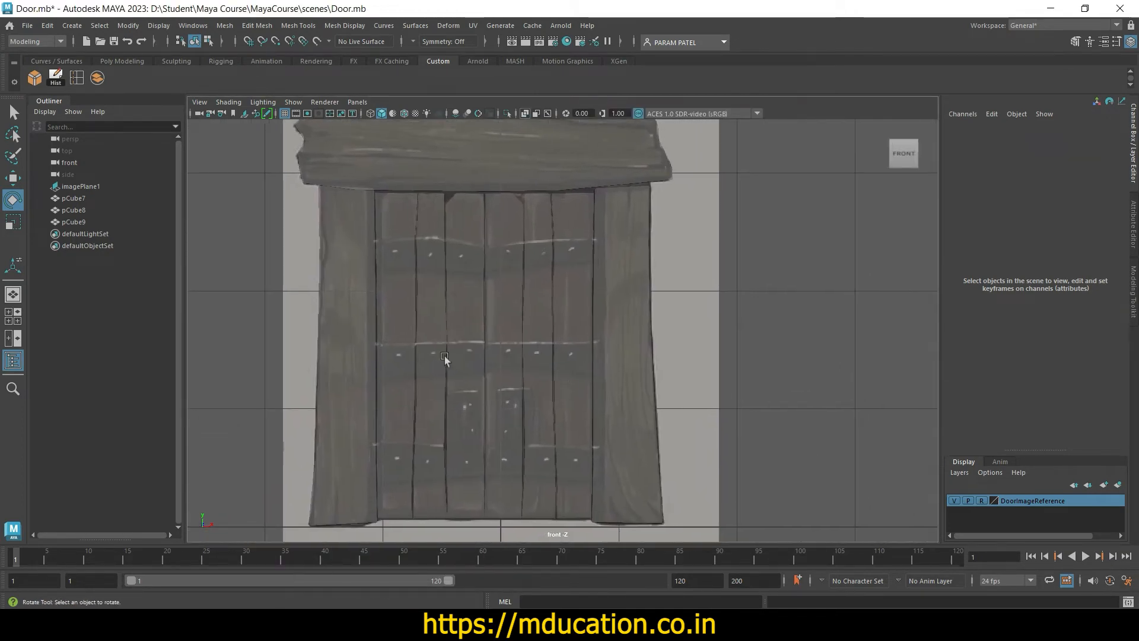
middle_click_drag(414, 340, 527, 348, "alt")
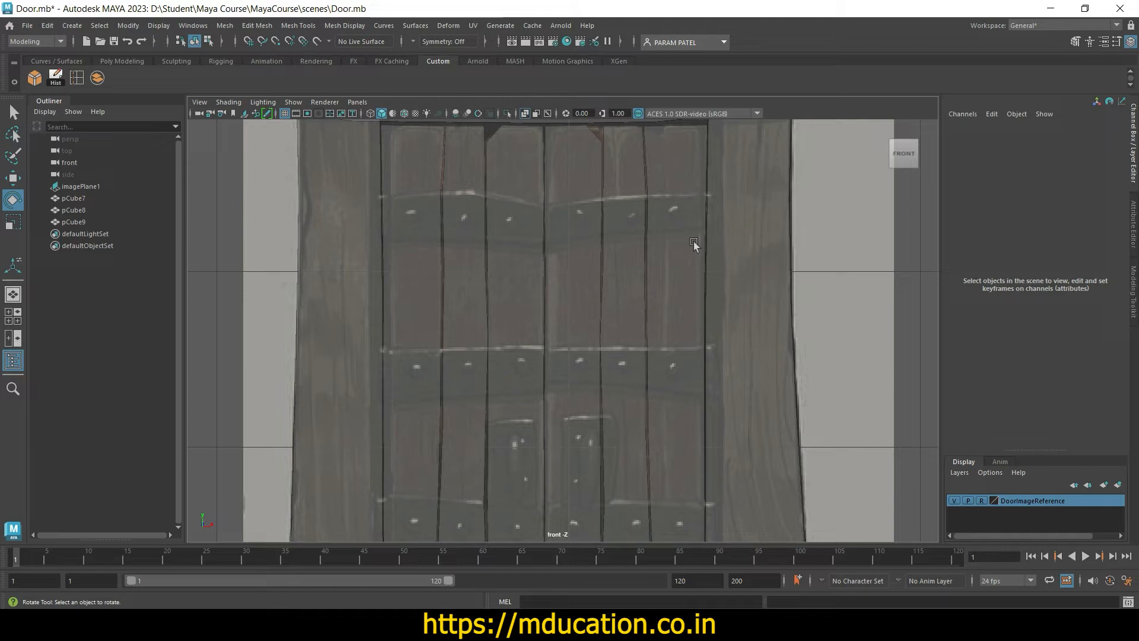
key("ctrl+s")
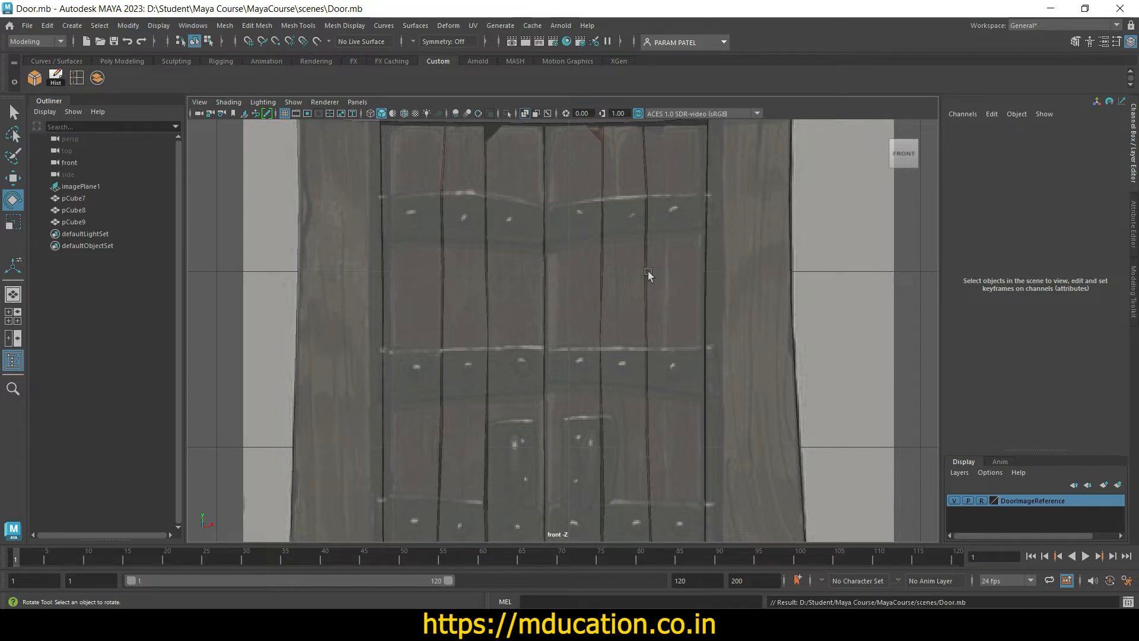
Step: Create a new display layer and name it Door
scroll(648, 274, "down", 5)
left_click(570, 333)
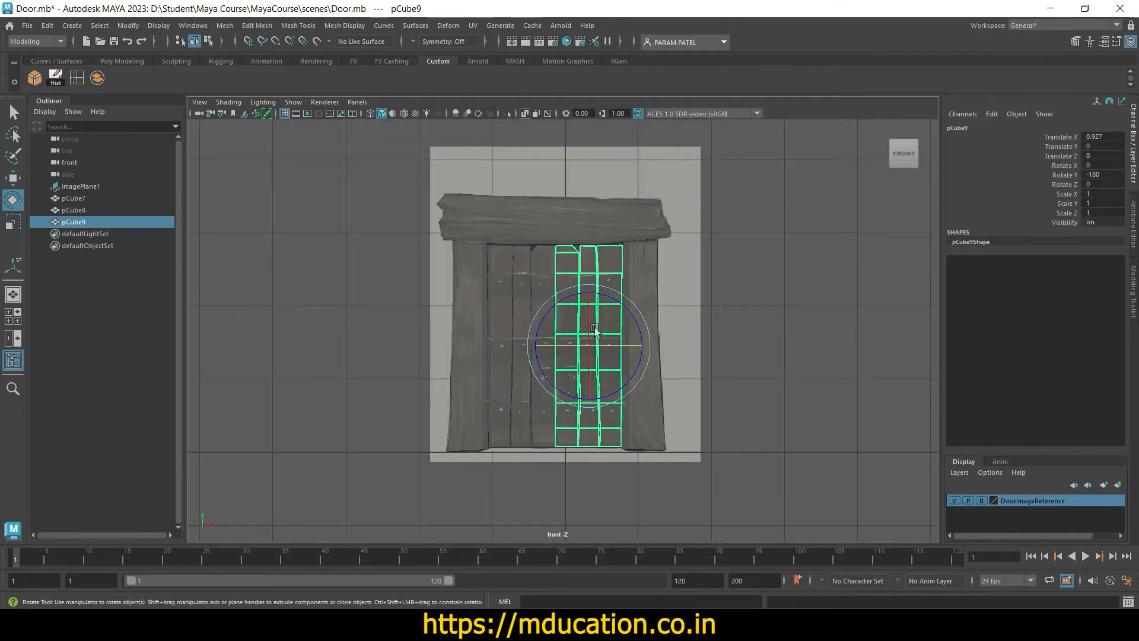
left_click(504, 351)
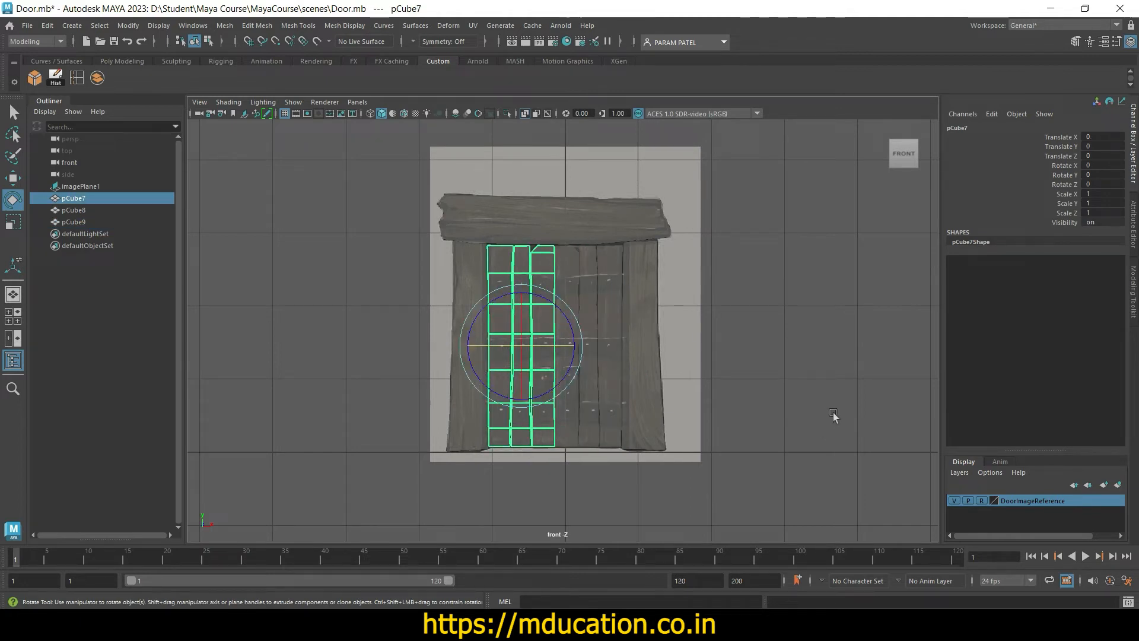
left_click_drag(1044, 450, 1015, 385)
left_click(1103, 350)
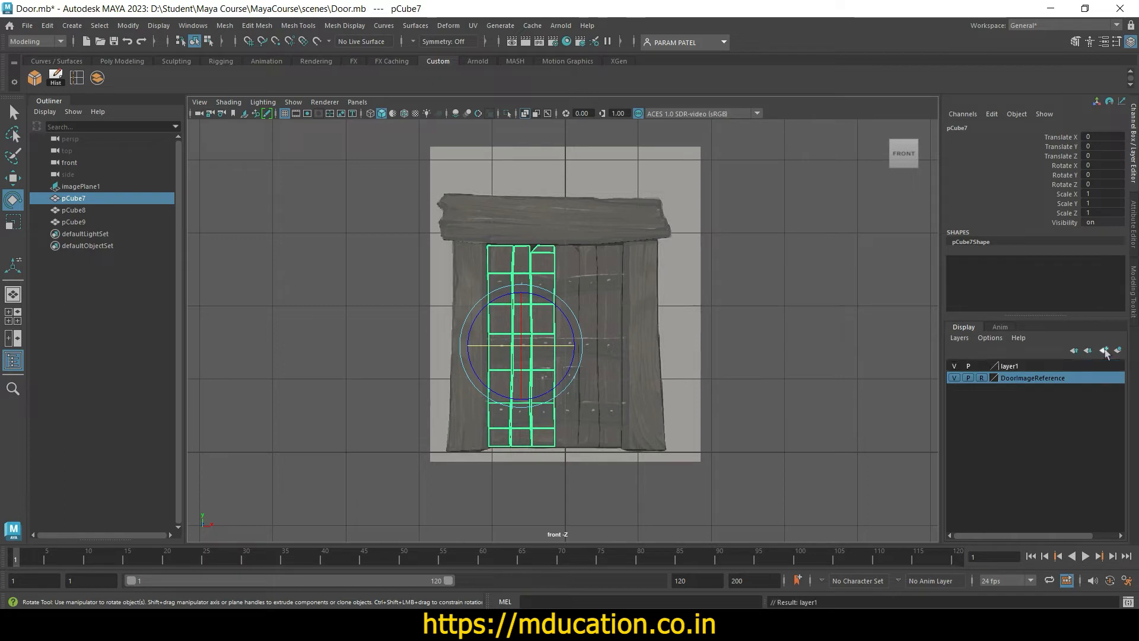
double_click(1011, 367)
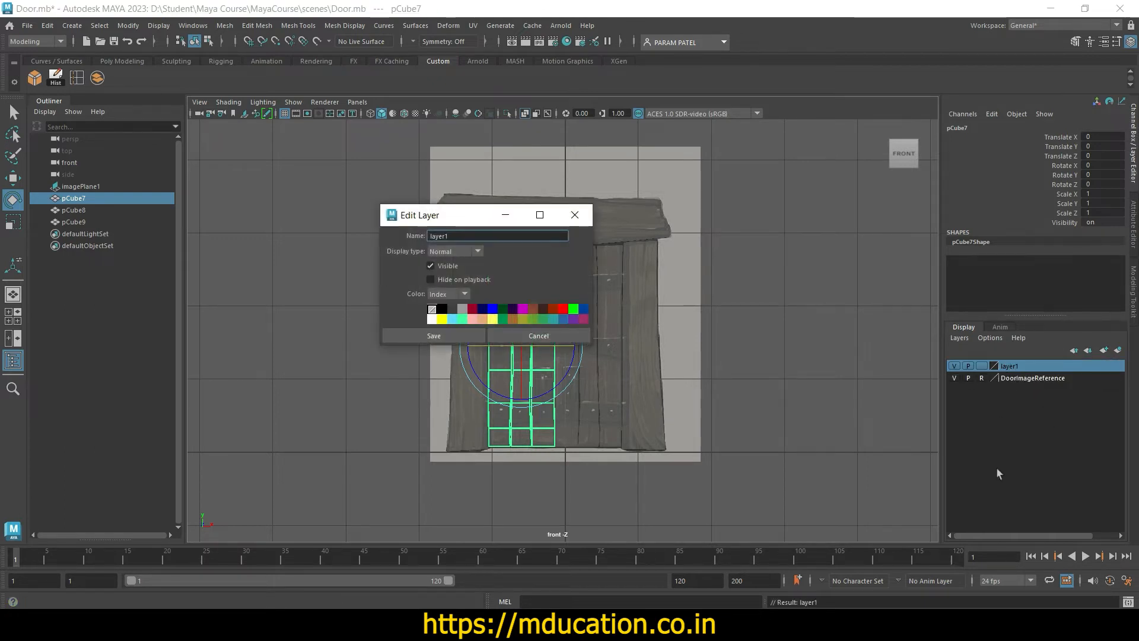
left_click_drag(464, 237, 408, 226)
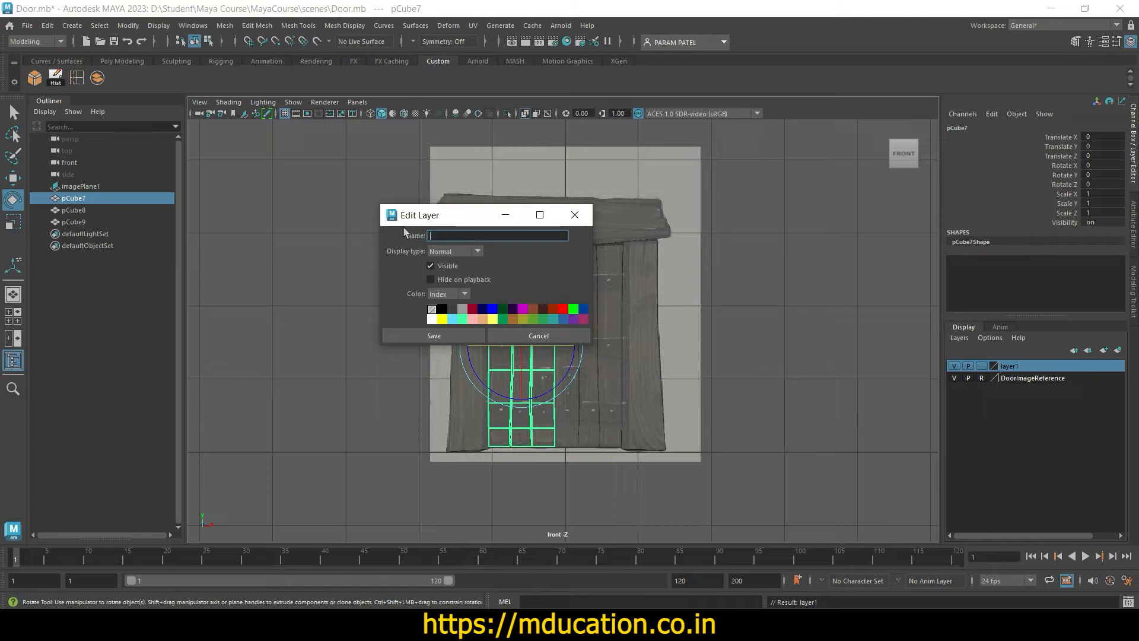
type("Door")
key("Return")
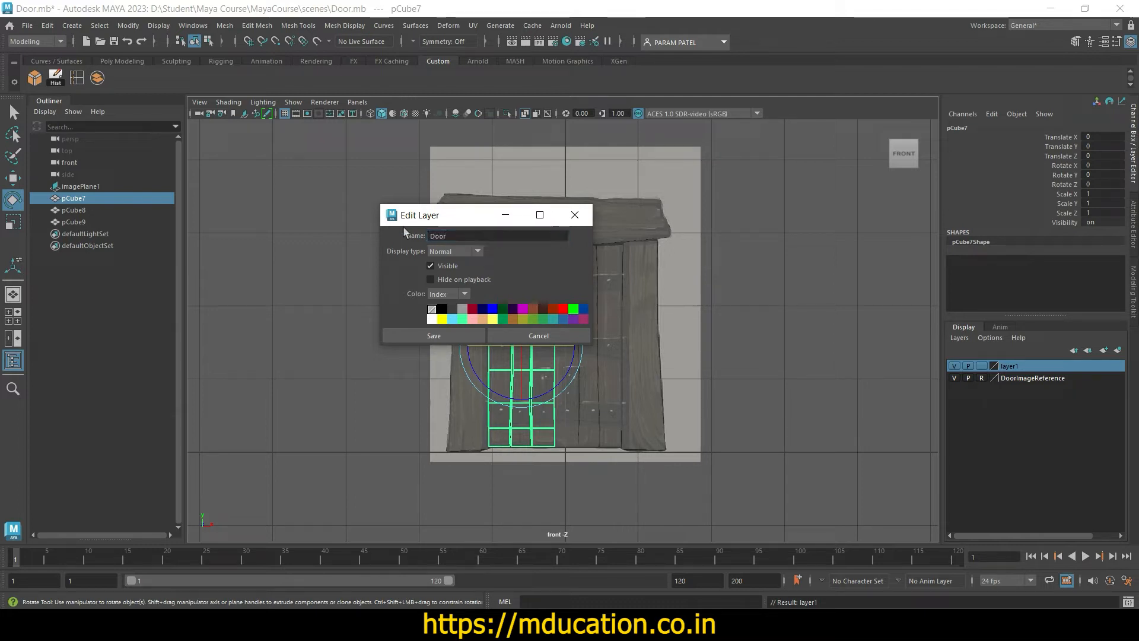
left_click(420, 332)
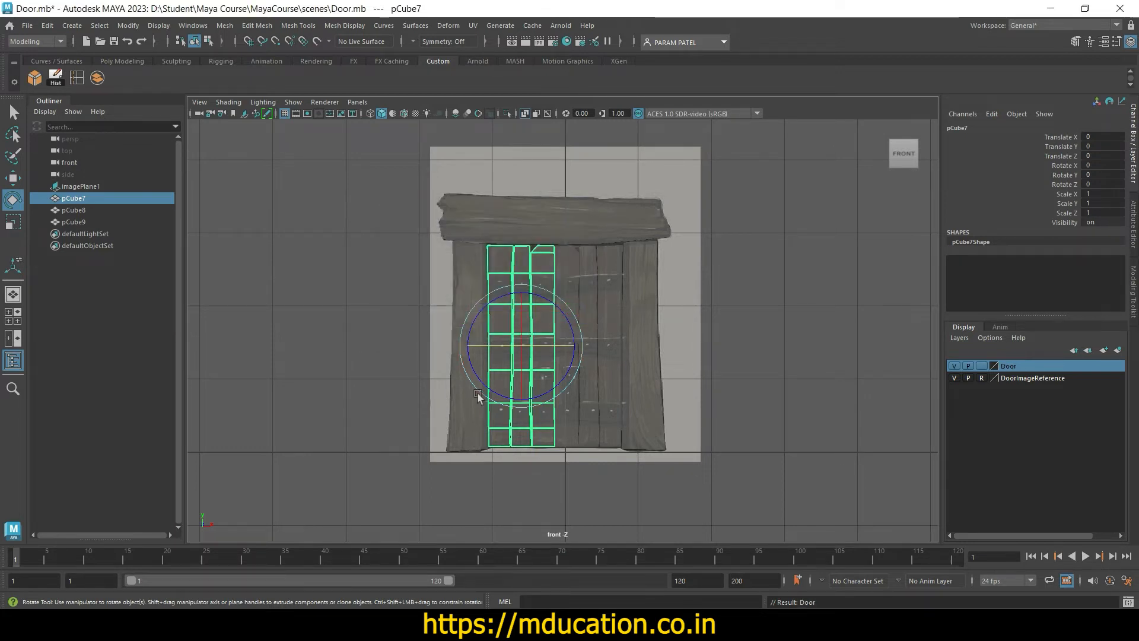
Step: Add both the left and right door panels to the Door layer and clear the selection
left_click(600, 402, "shift")
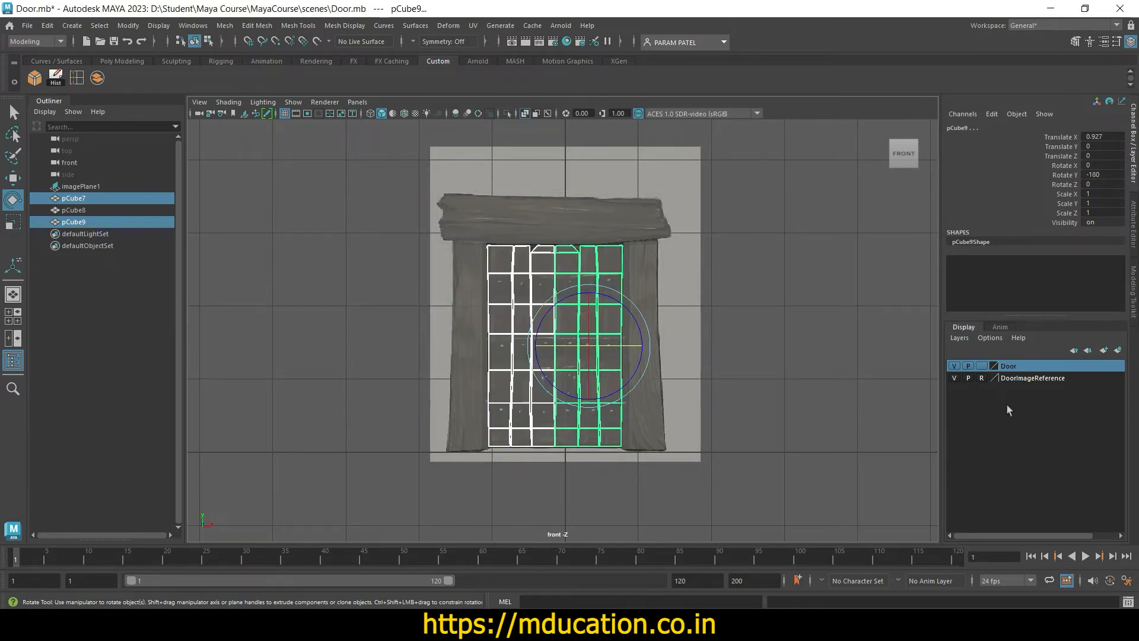
right_click(1018, 371)
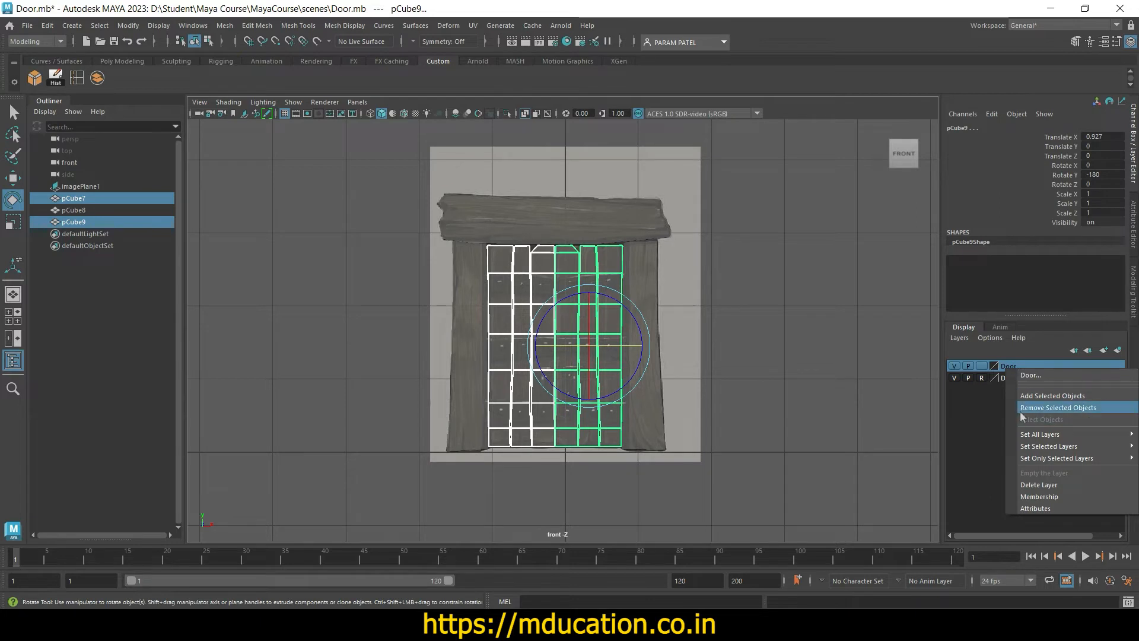
left_click(1045, 396)
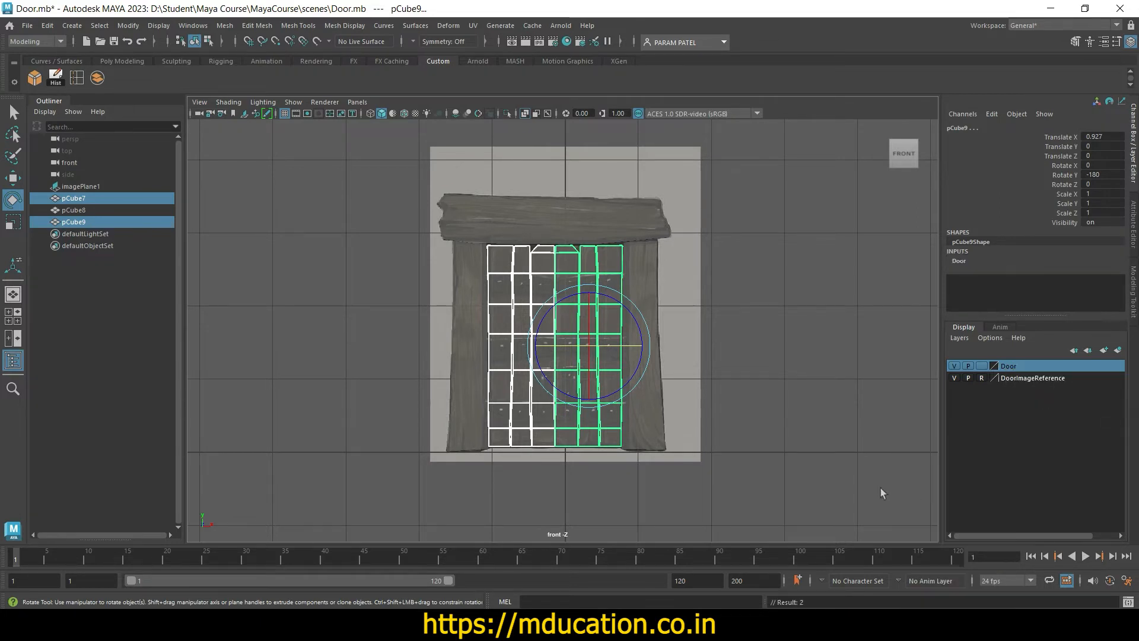
left_click(677, 417)
Step: Create a display layer named Frame and add the combined posts-and-beam mesh to it
left_click(641, 408)
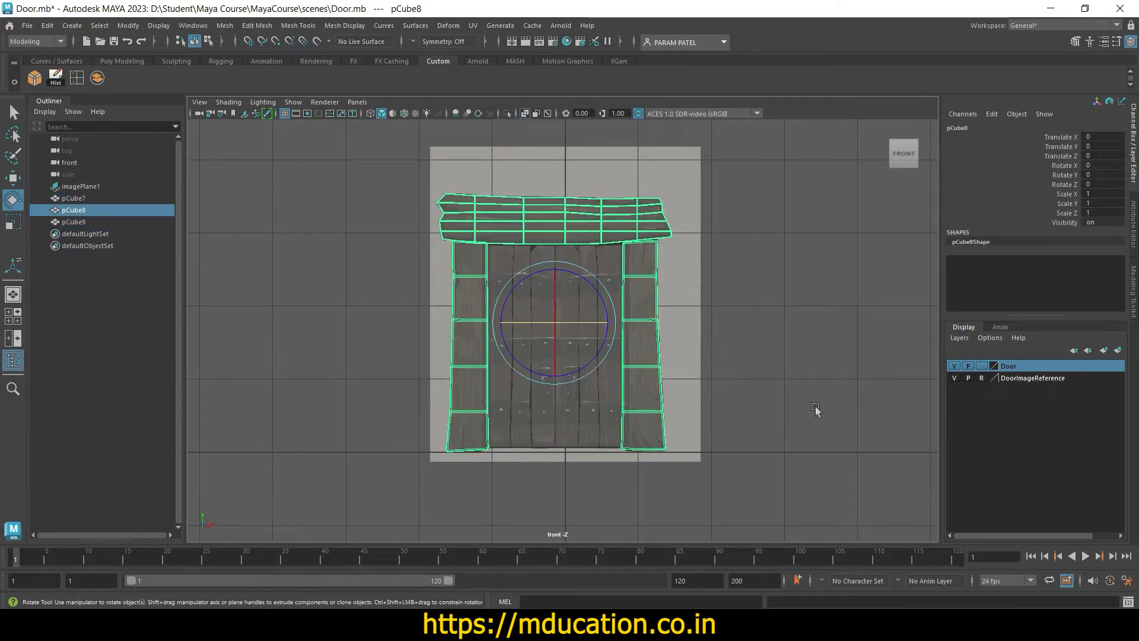
left_click(1103, 350)
double_click(1009, 366)
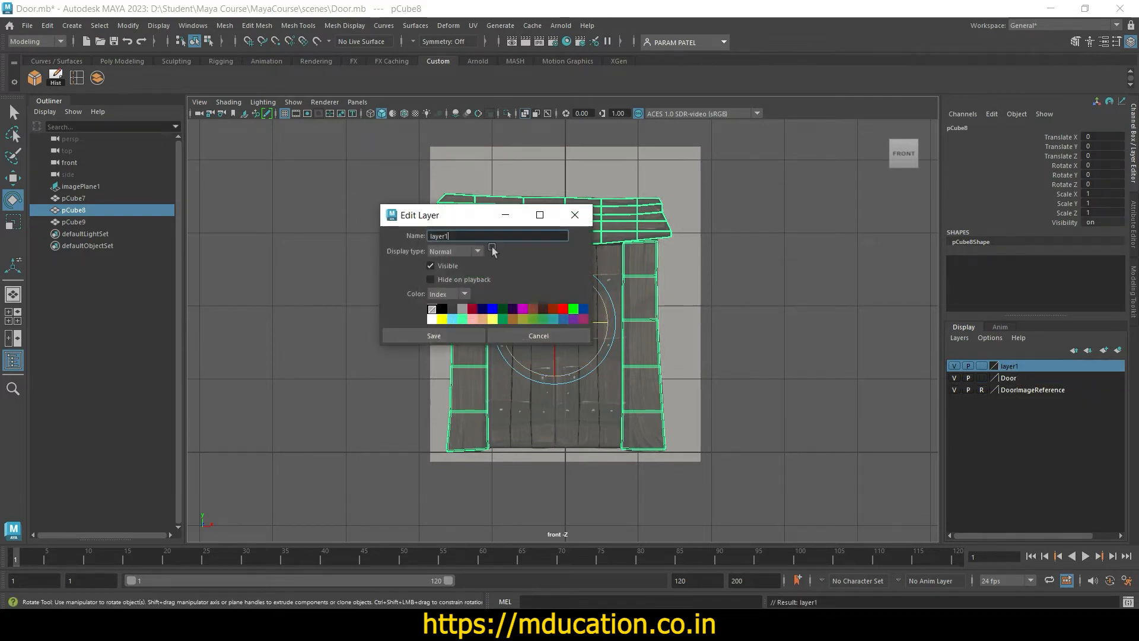
left_click_drag(465, 236, 308, 236)
type("Frame")
left_click(415, 336)
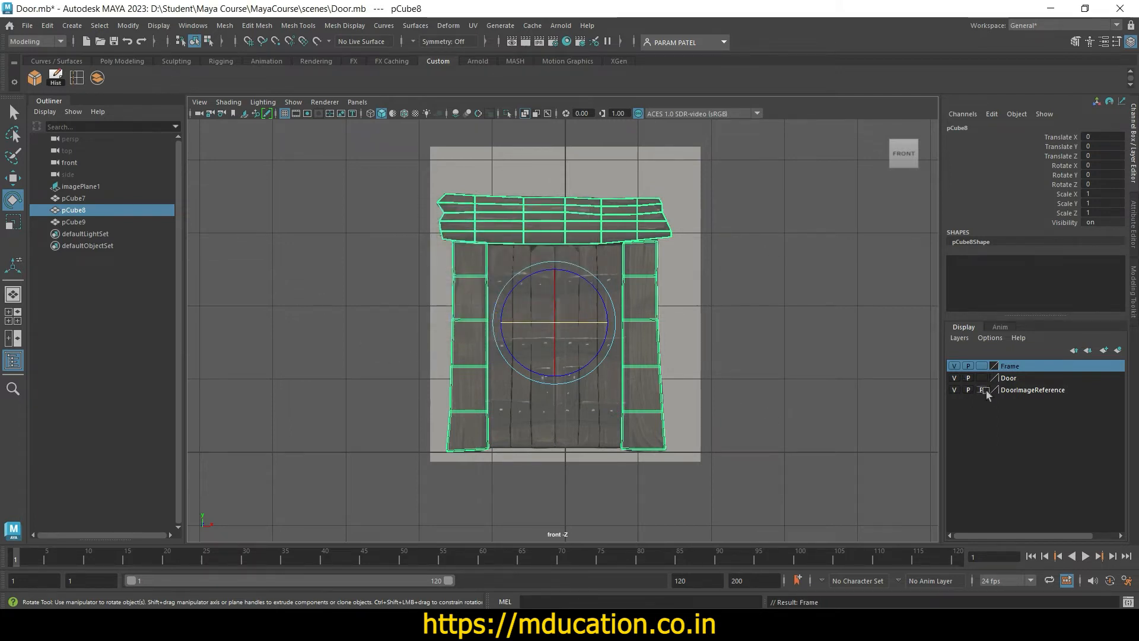
right_click(1021, 368)
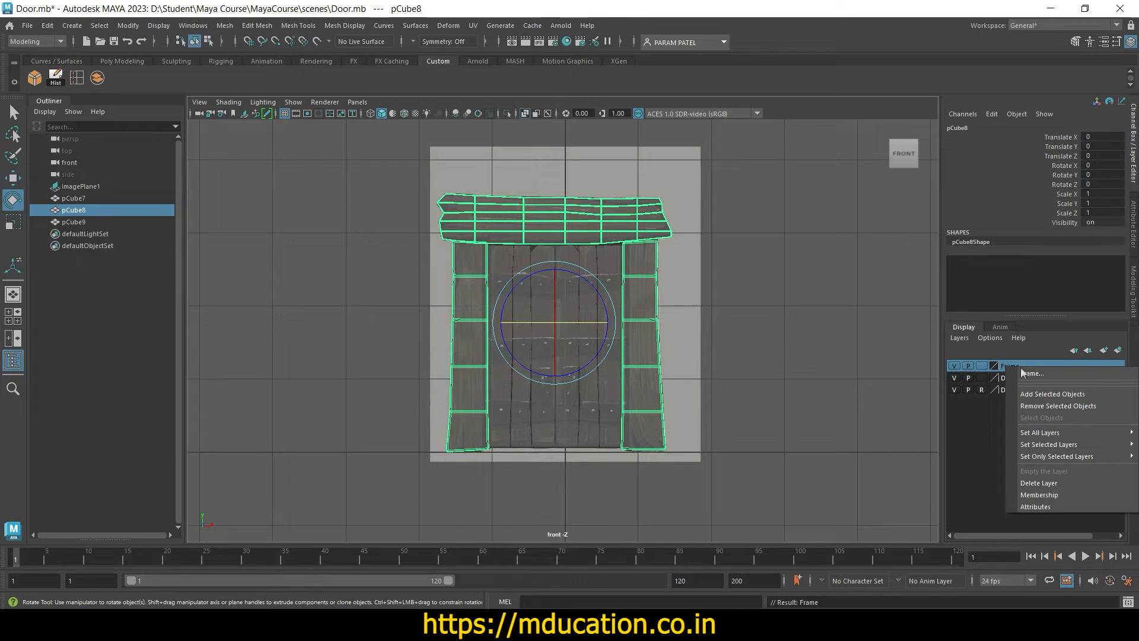
left_click(1052, 394)
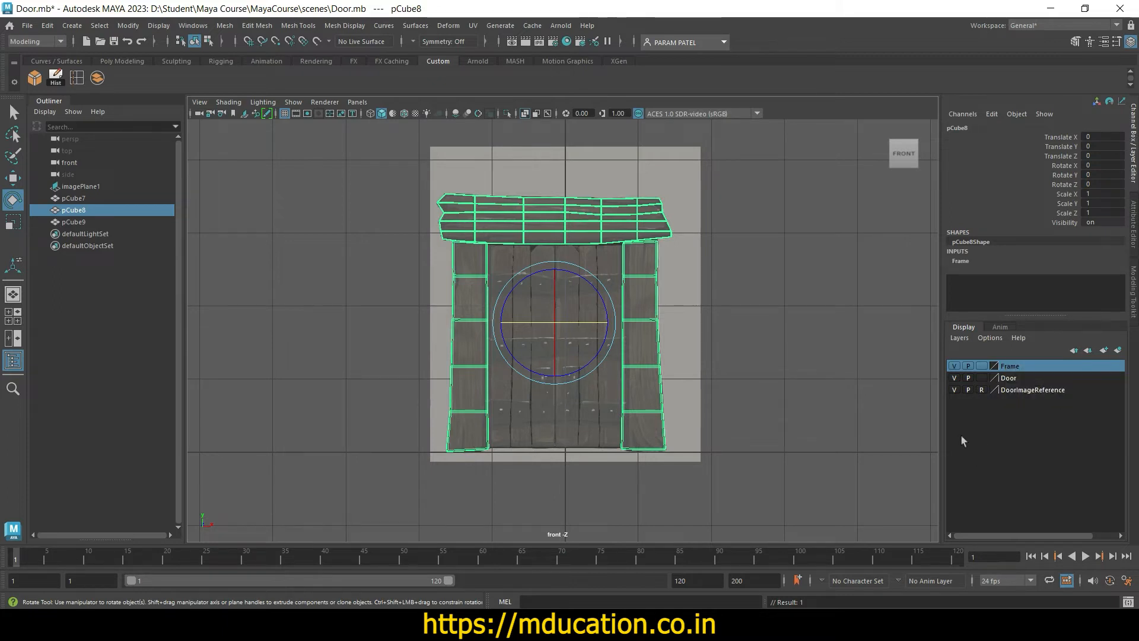
Step: Hide the Frame and Door layers to expose the reference image, and clear the selection
left_click(955, 366)
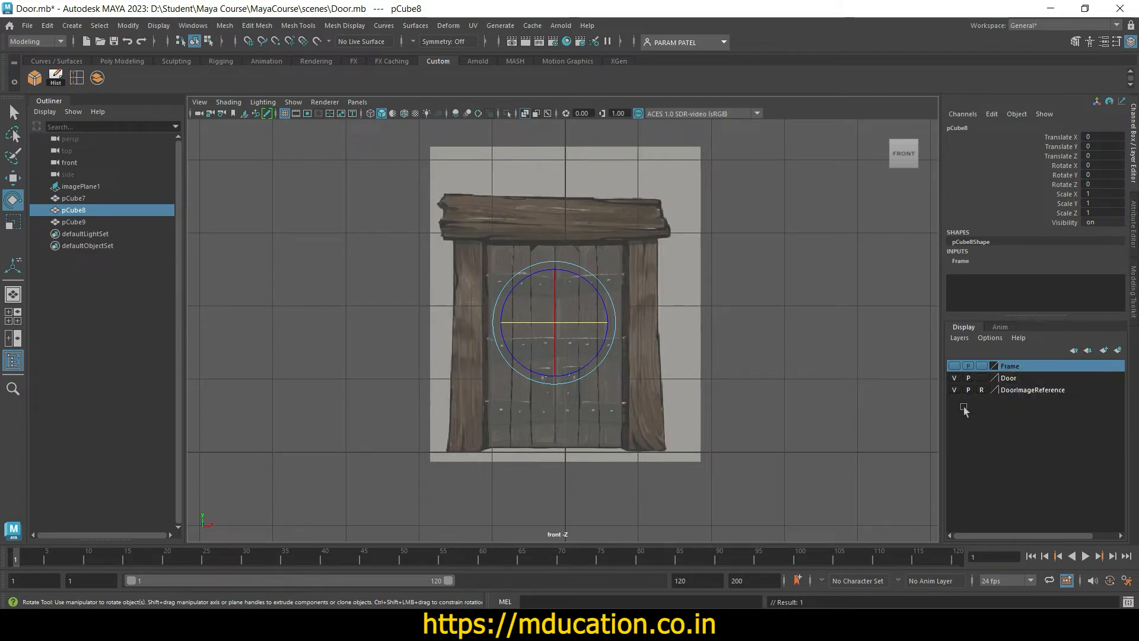
left_click(954, 378)
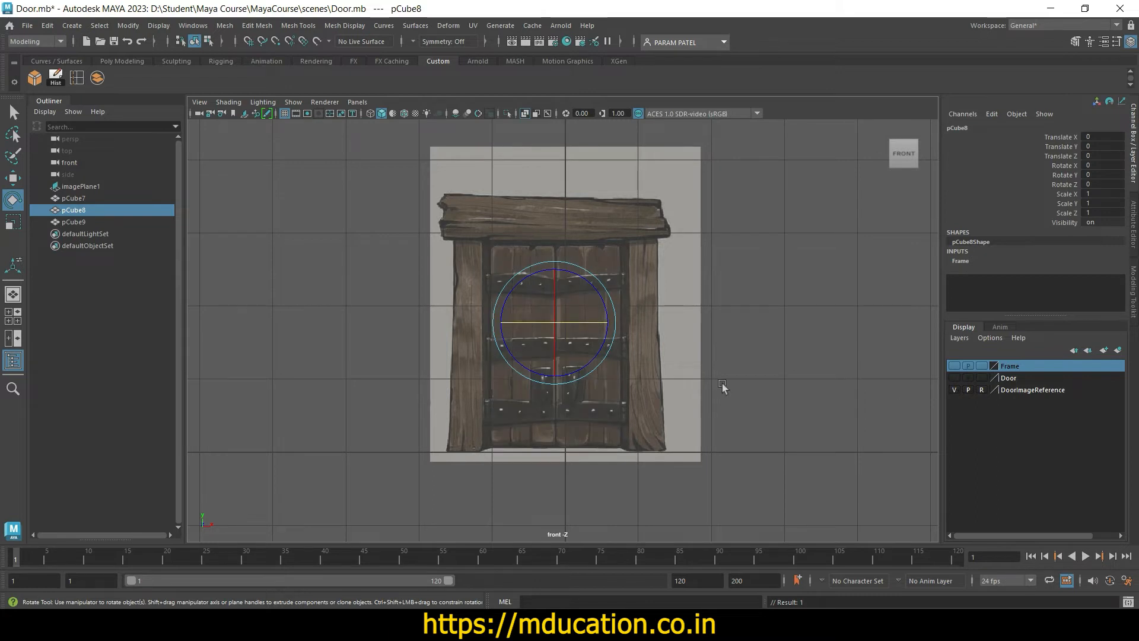
left_click(693, 369)
Step: Examine the metal straps, rivets, hinge ends and handles in the front reference image
scroll(730, 347, "up", 10)
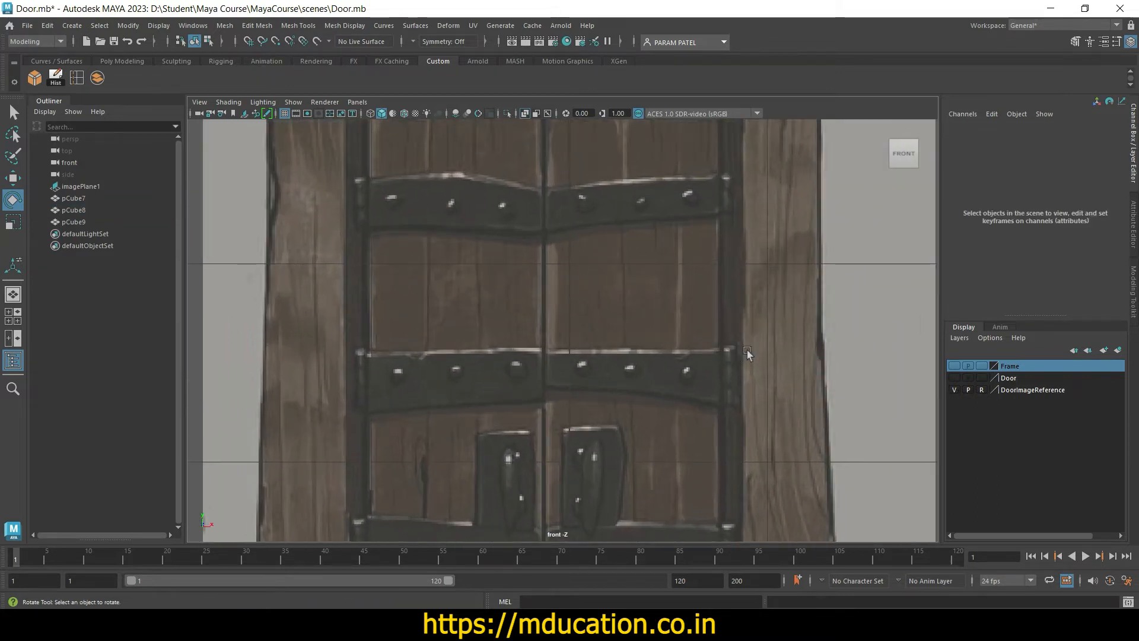
middle_click_drag(853, 330, 719, 371, "alt")
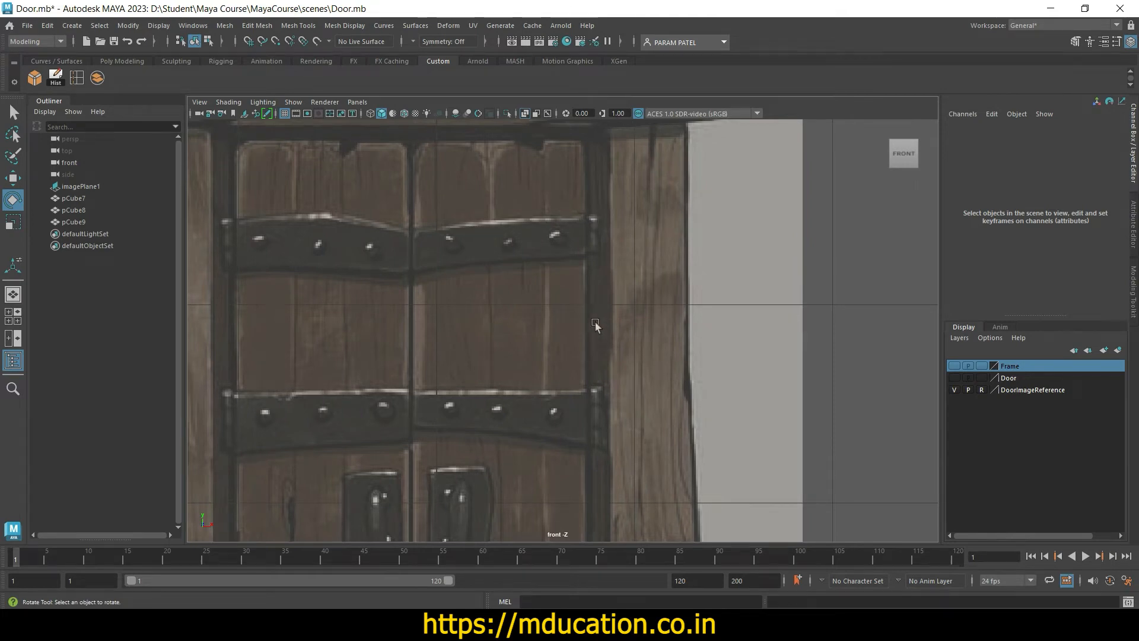
scroll(595, 323, "down", 10)
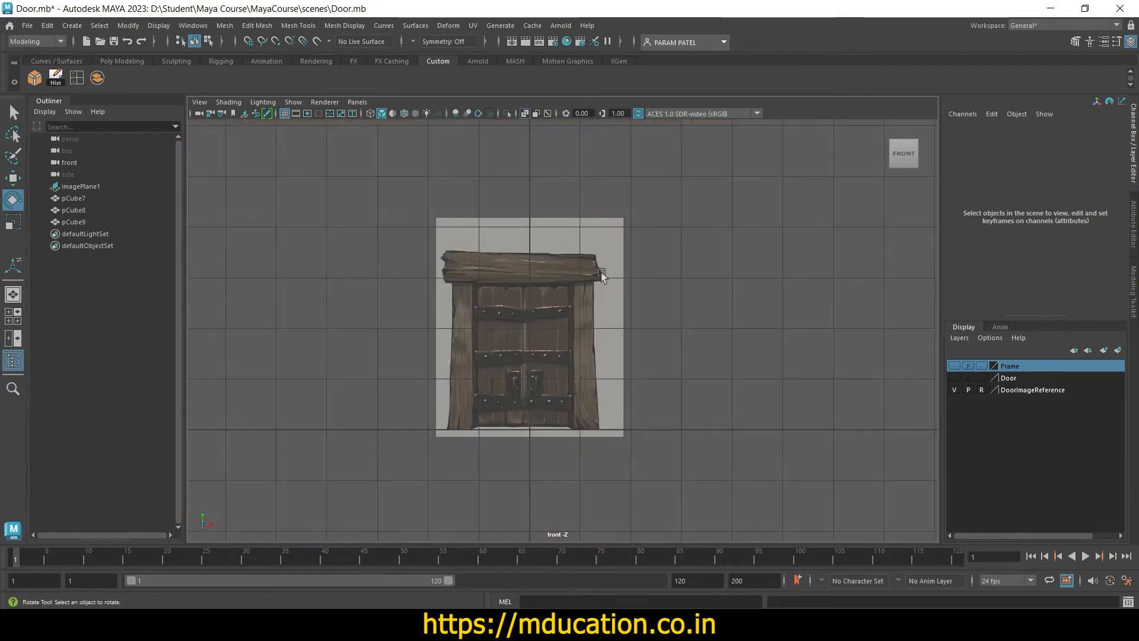
scroll(600, 272, "up", 10)
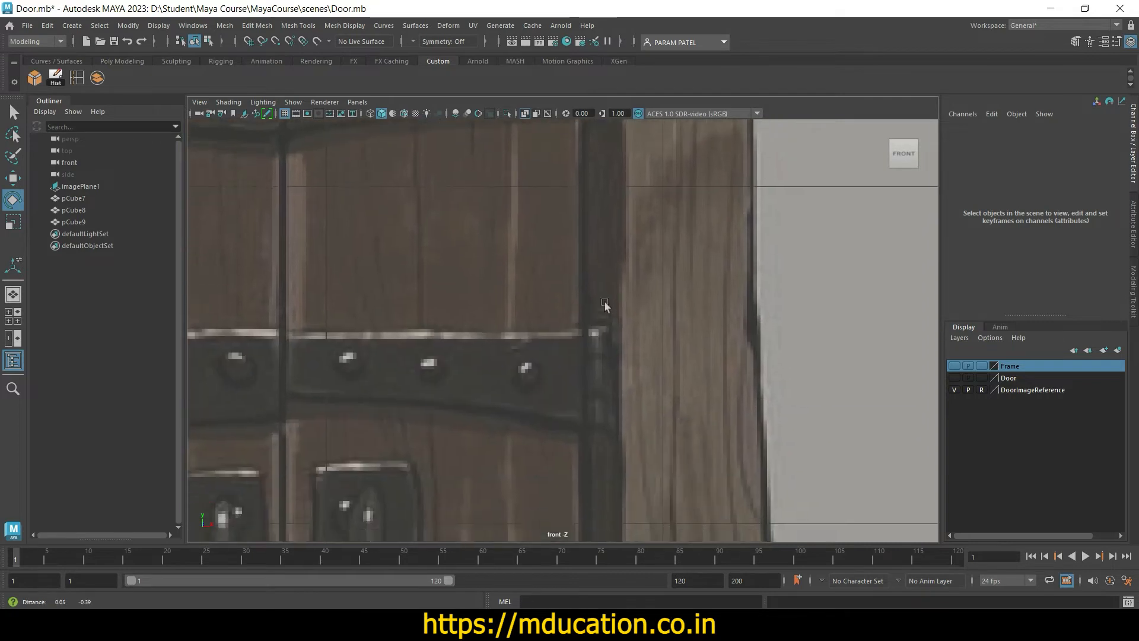
middle_click_drag(604, 301, 602, 288, "alt")
scroll(627, 373, "down", 8)
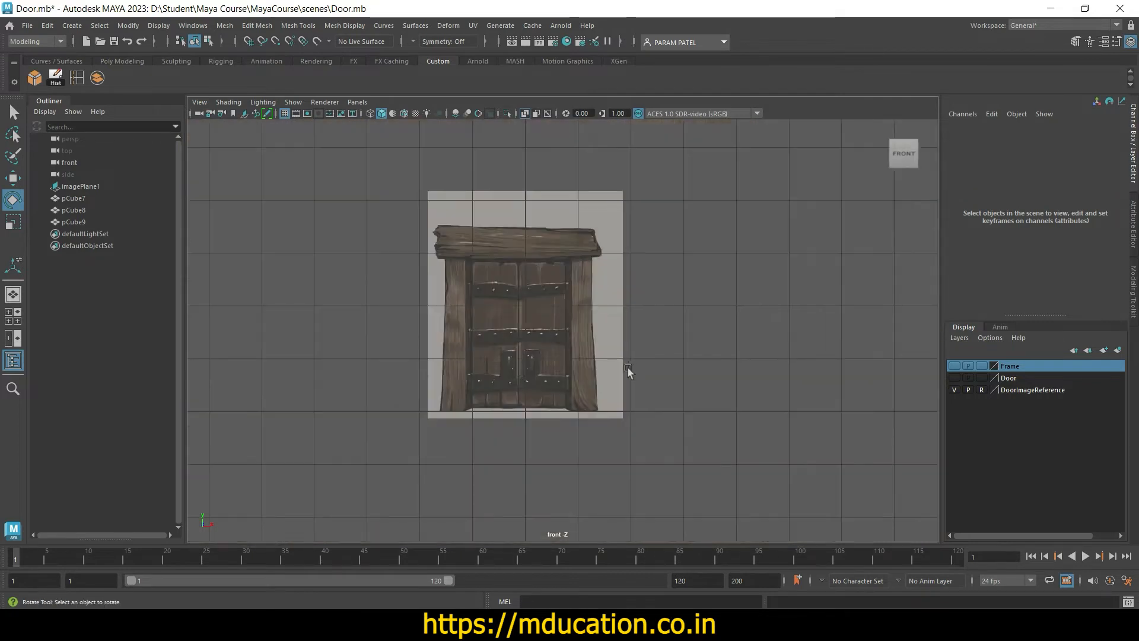
scroll(628, 368, "up", 6)
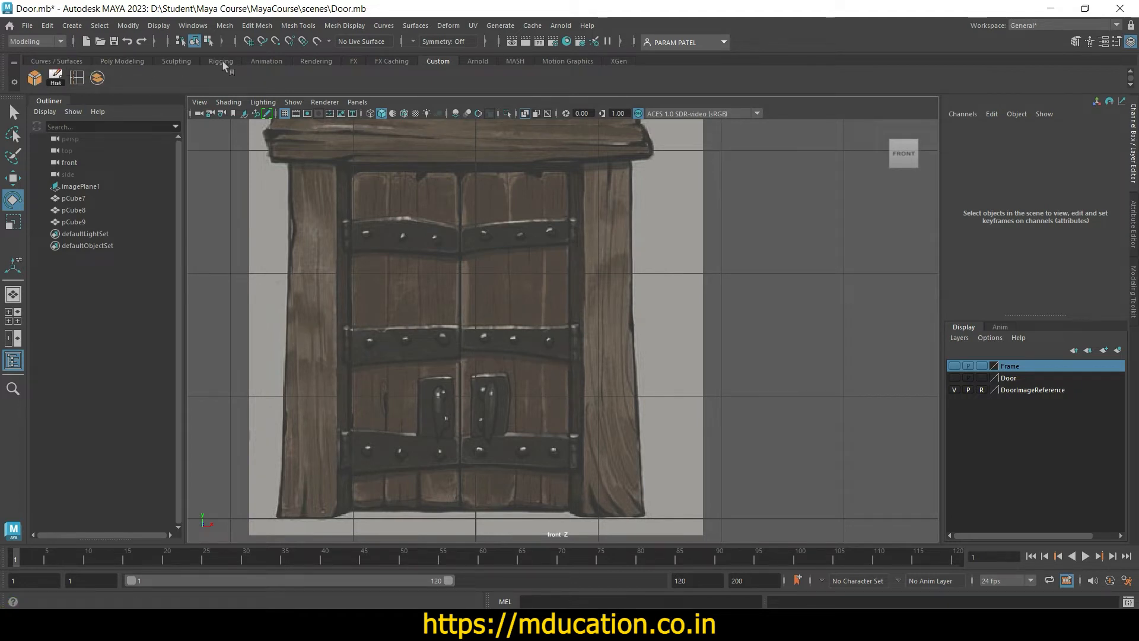
Step: Create a polygon cylinder in the front view for the hinge end of the metal strap
left_click(121, 61)
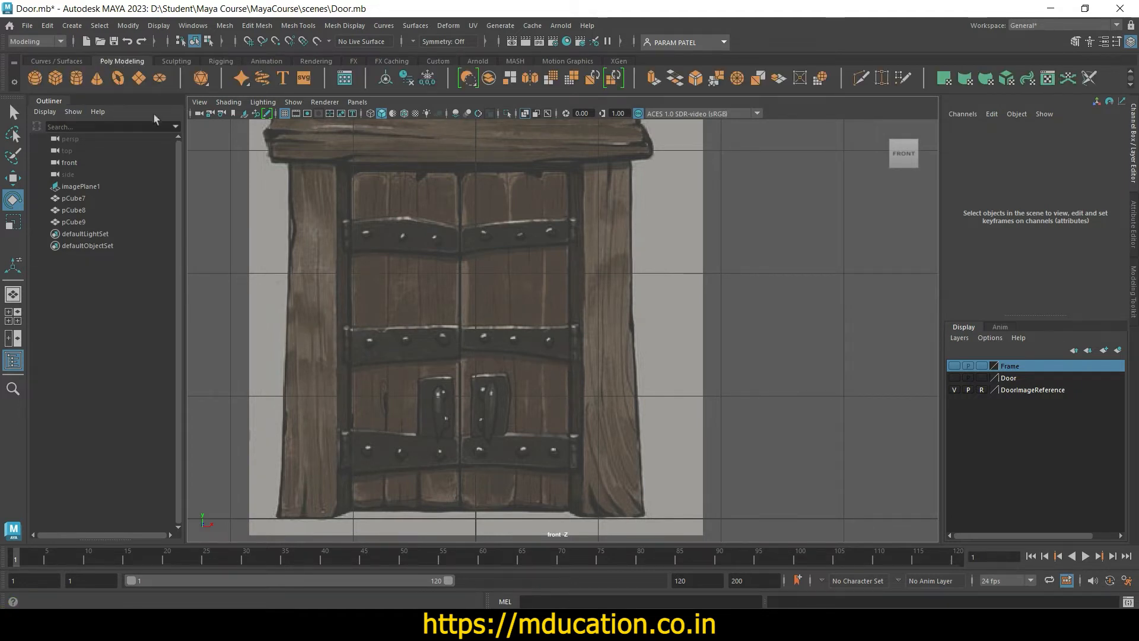
left_click(77, 78)
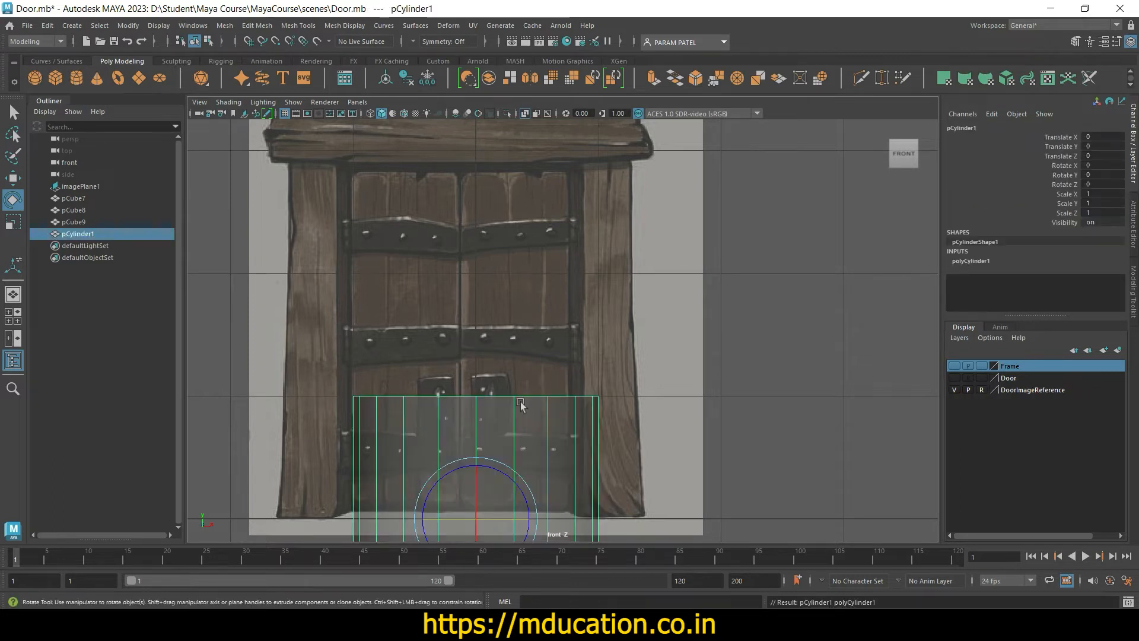
scroll(520, 401, "down", 6)
scroll(551, 446, "up", 3)
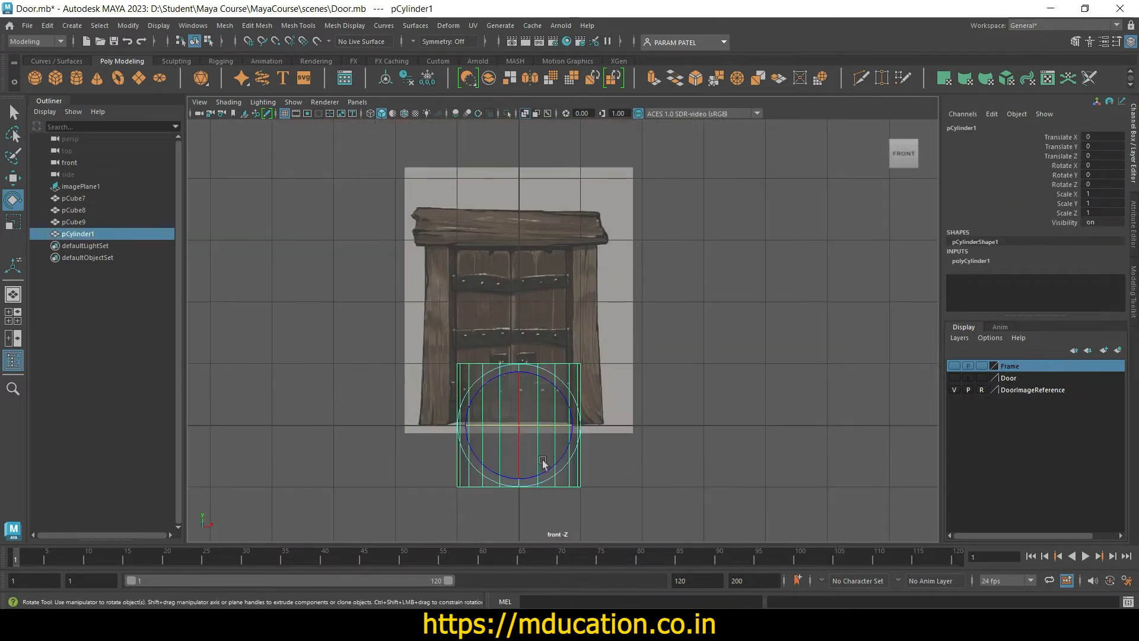
Step: Move the cylinder onto the right hinge end of the middle strap in the reference, to about X 0.806 and Y 1.432
key("w")
left_click_drag(513, 370, 511, 242)
scroll(617, 356, "up", 6)
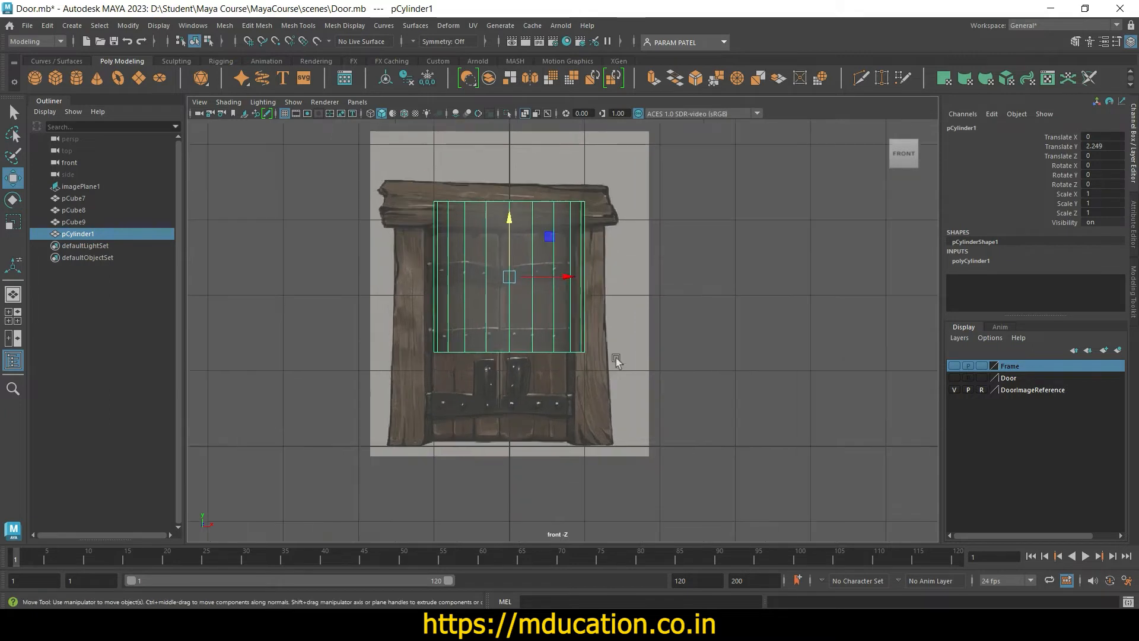
middle_click_drag(654, 336, 516, 412, "alt")
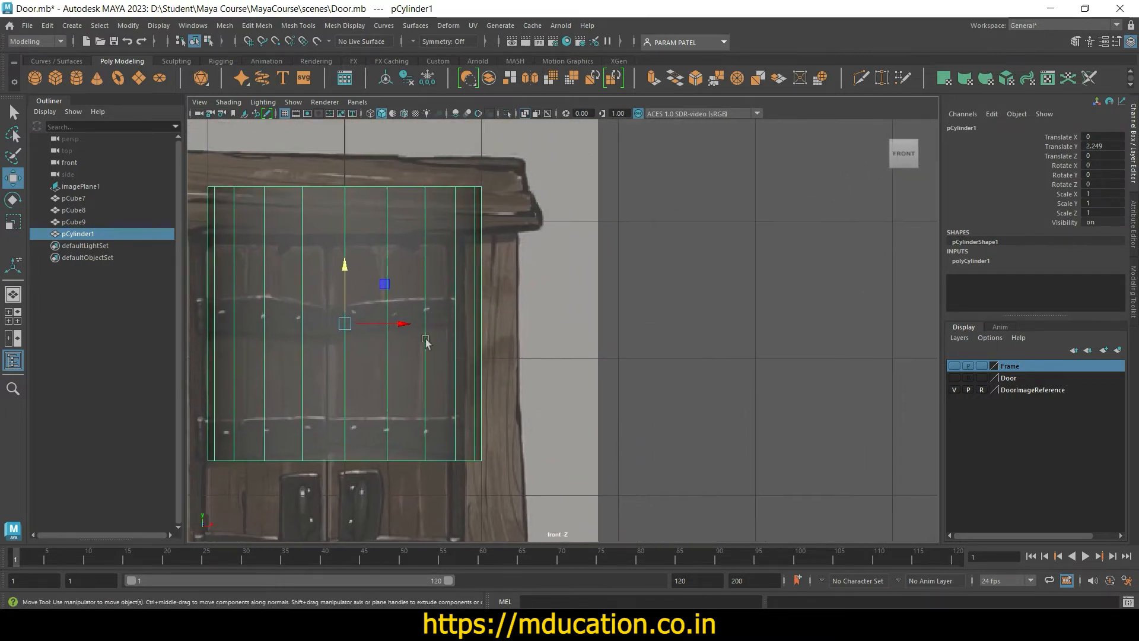
left_click_drag(402, 327, 514, 326)
left_click_drag(457, 280, 456, 394)
scroll(475, 453, "up", 1)
middle_click_drag(502, 435, 558, 286, "alt")
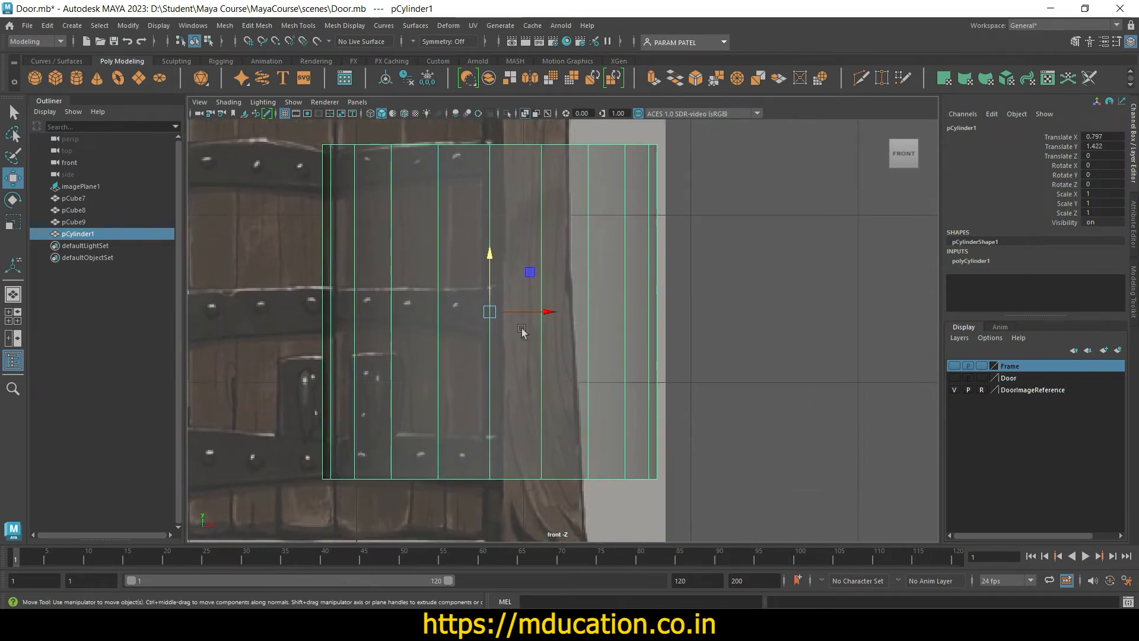
scroll(520, 332, "up", 2)
left_click_drag(451, 240, 452, 236)
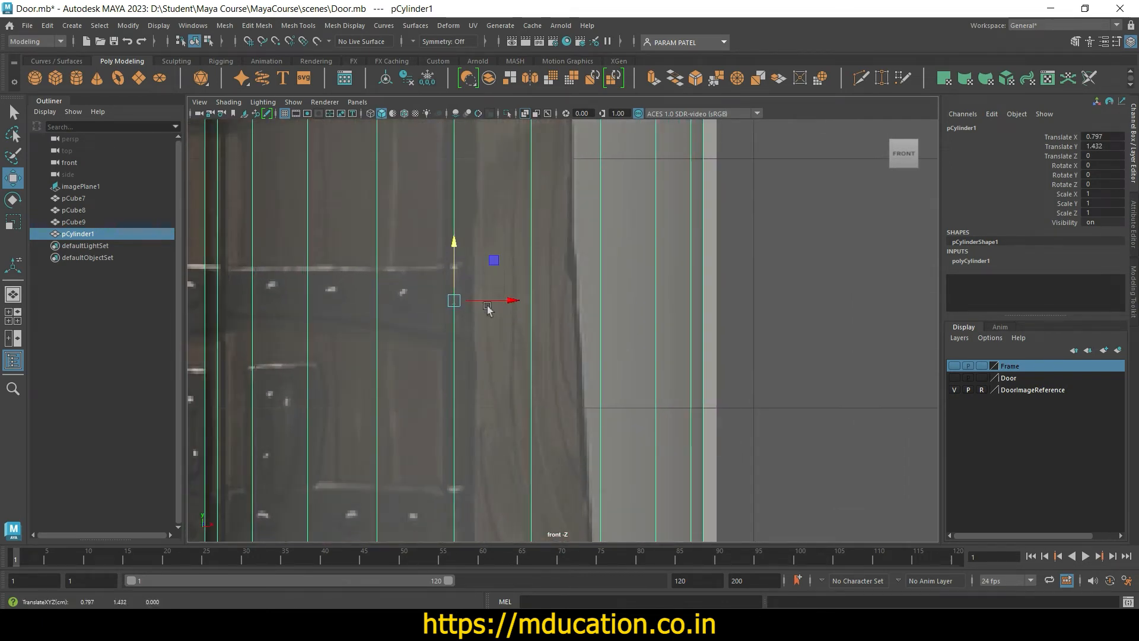
left_click_drag(474, 301, 500, 304)
scroll(500, 304, "down", 5)
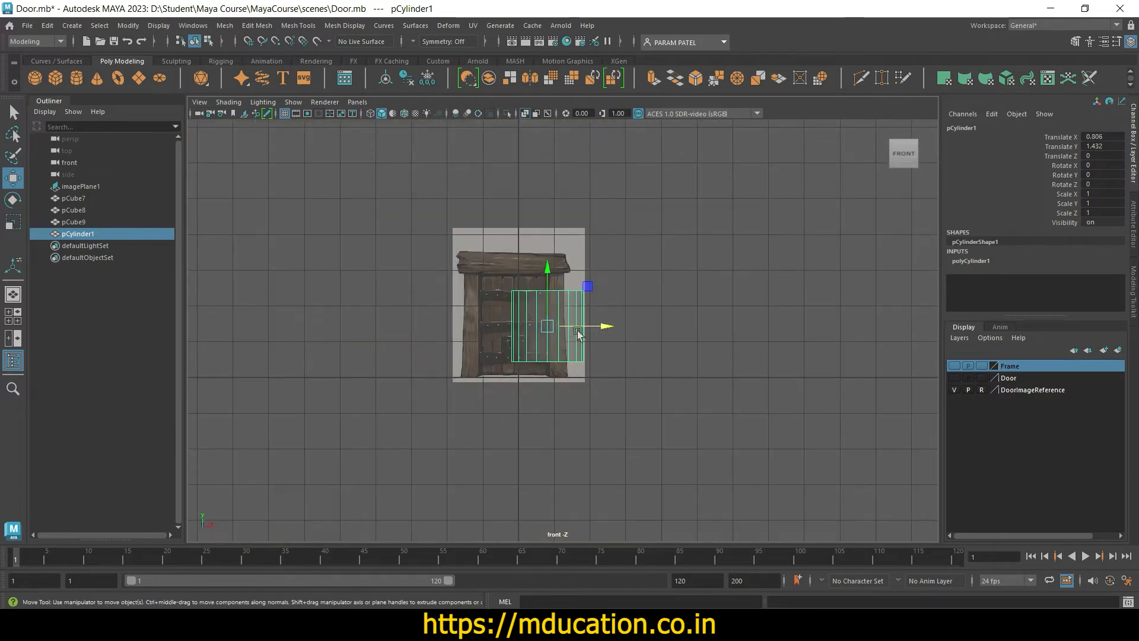
Step: Scale the cylinder down uniformly to about 0.14 to match the height of the hinge end in the reference
key("r")
left_click_drag(547, 326, 489, 348)
scroll(445, 375, "up", 10)
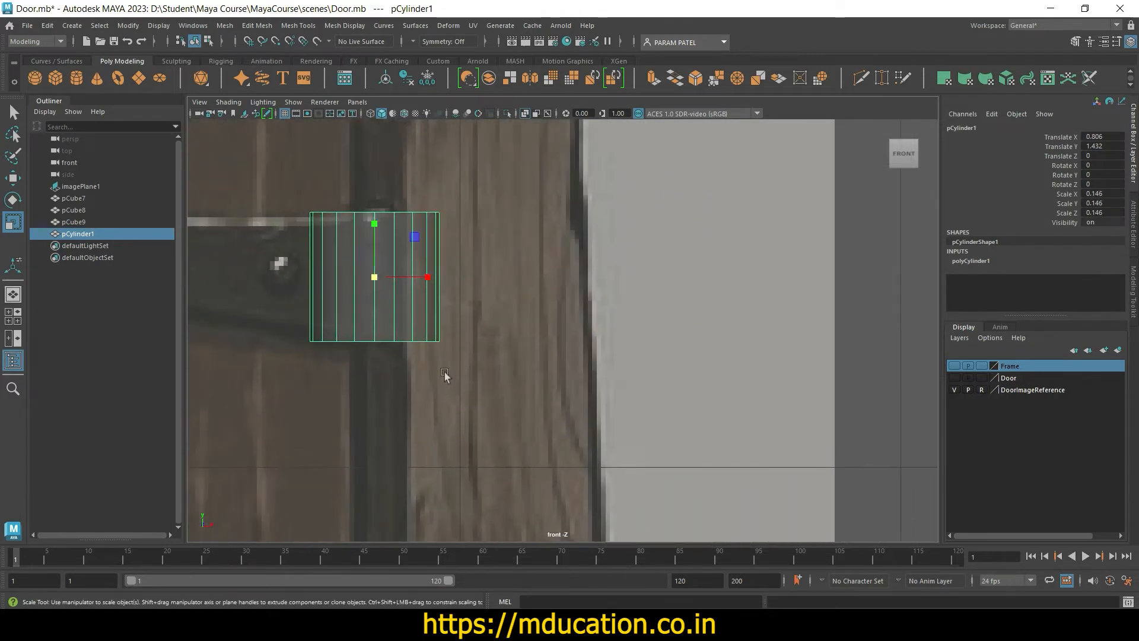
middle_click_drag(447, 376, 575, 356, "alt")
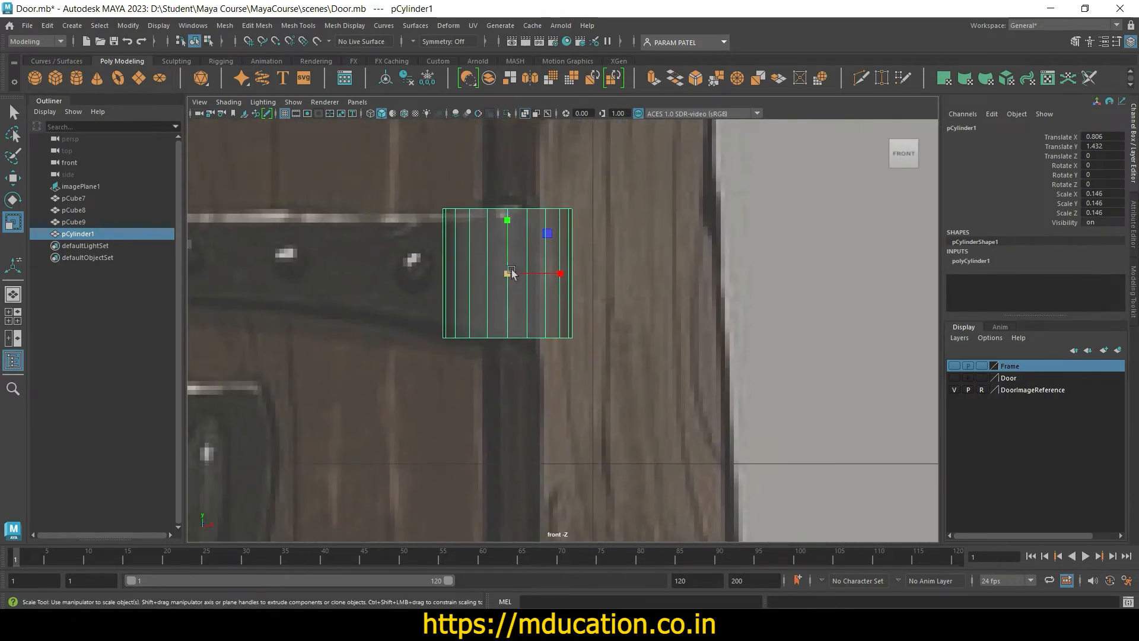
left_click_drag(511, 273, 540, 386)
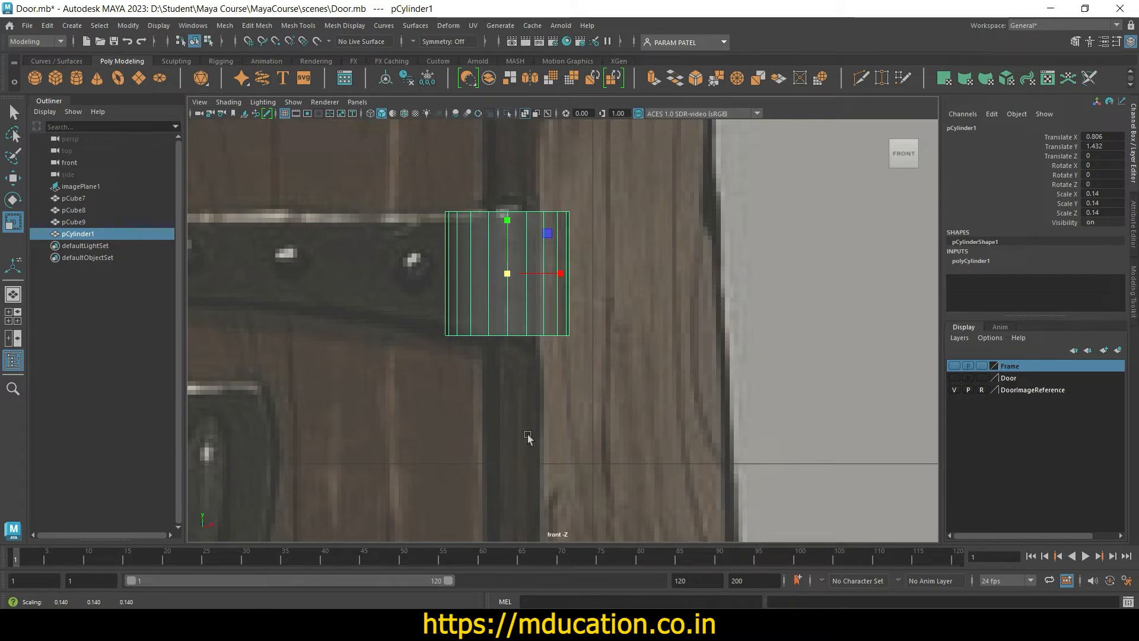
Step: Narrow the cylinder in X and Z to a scale of about 0.044 to fit the hinge's width in the reference
key("space")
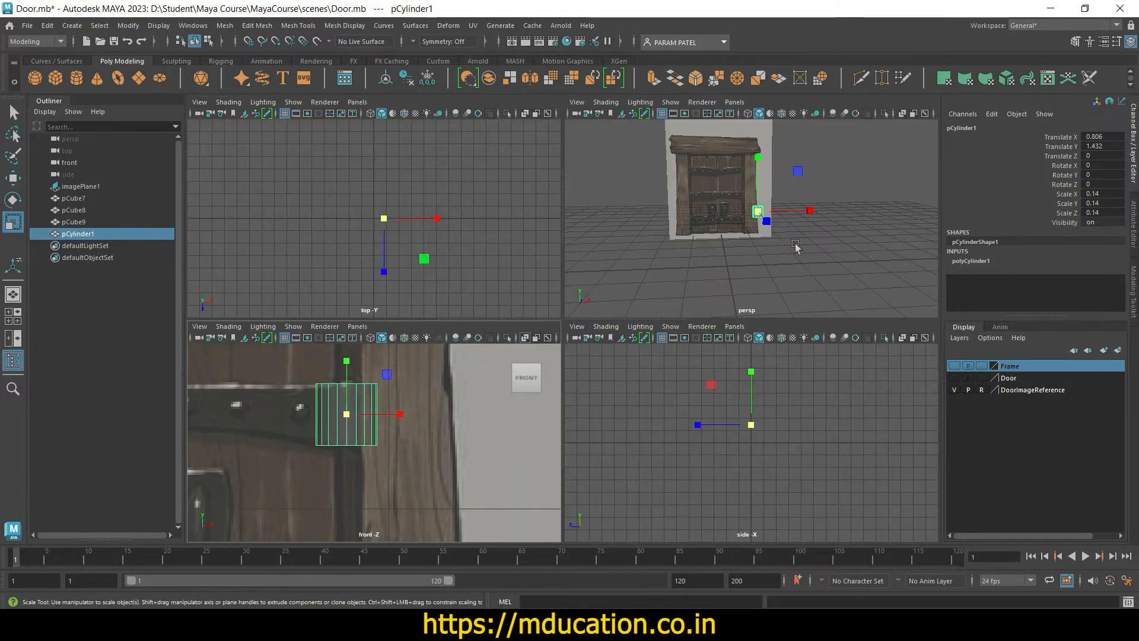
key("space")
left_click_drag(666, 393, 639, 424, "alt")
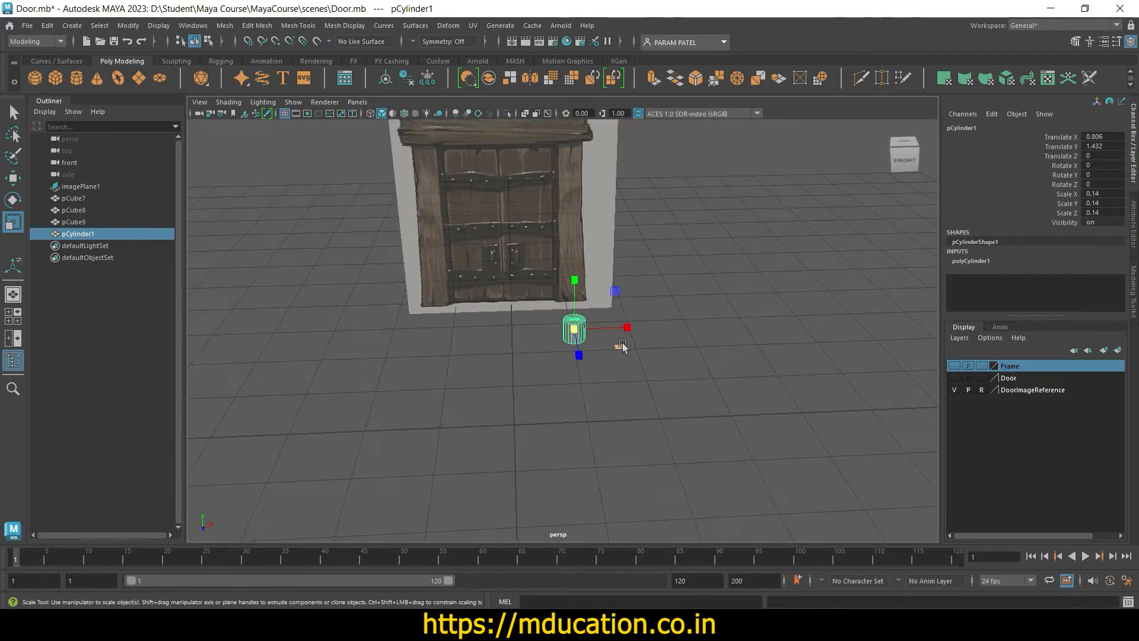
left_click_drag(622, 346, 605, 347)
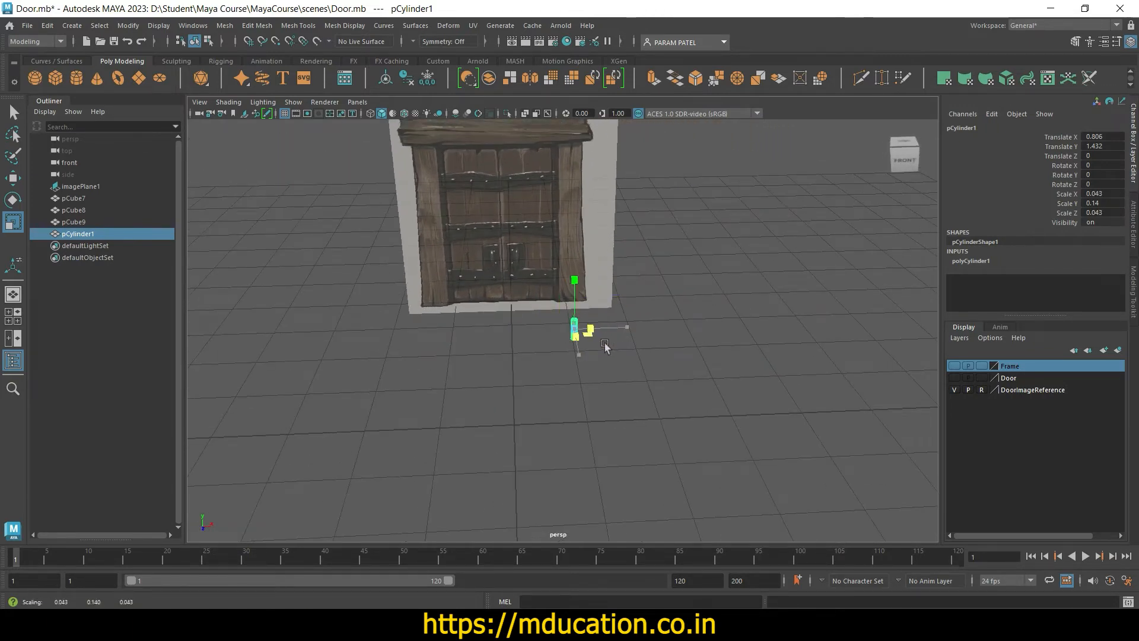
key("space")
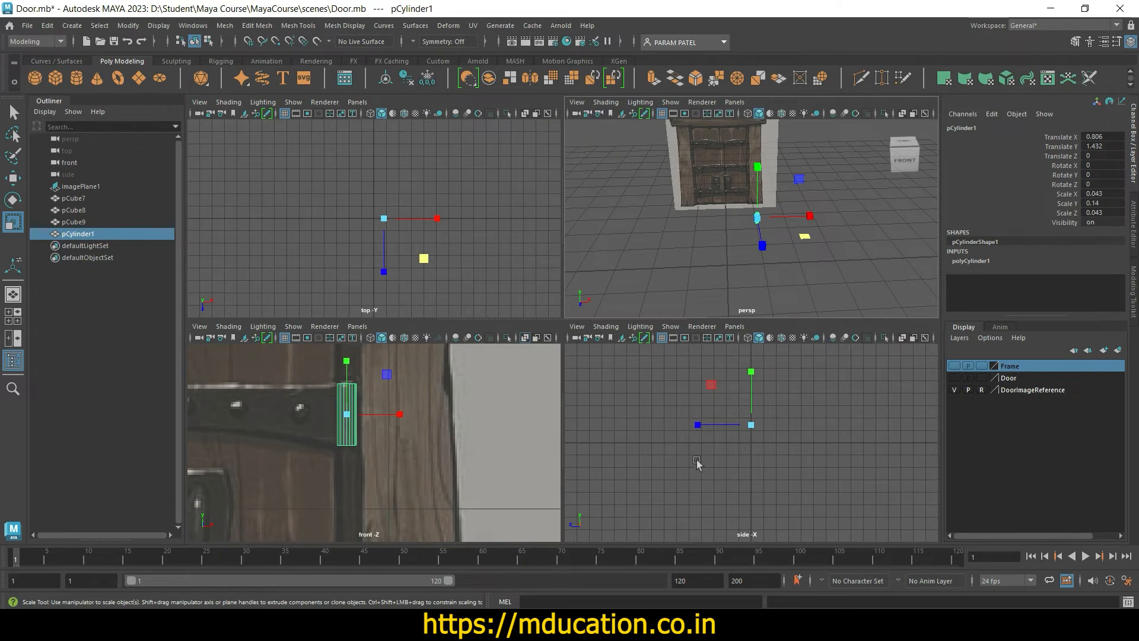
left_click_drag(806, 240, 805, 241)
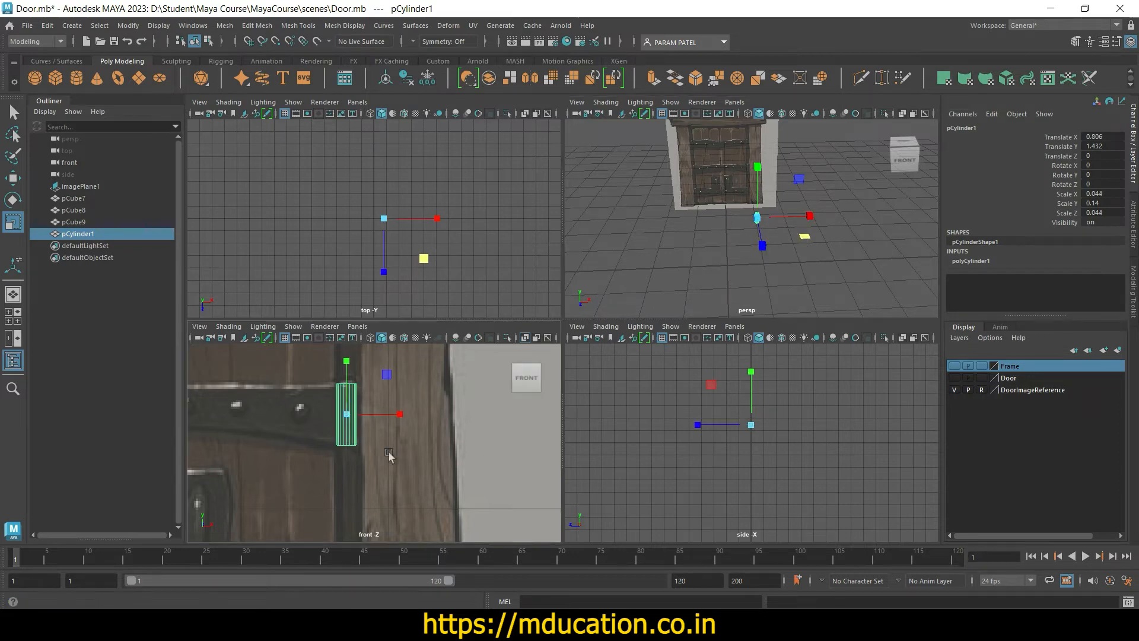
key("space")
key("space")
key("space")
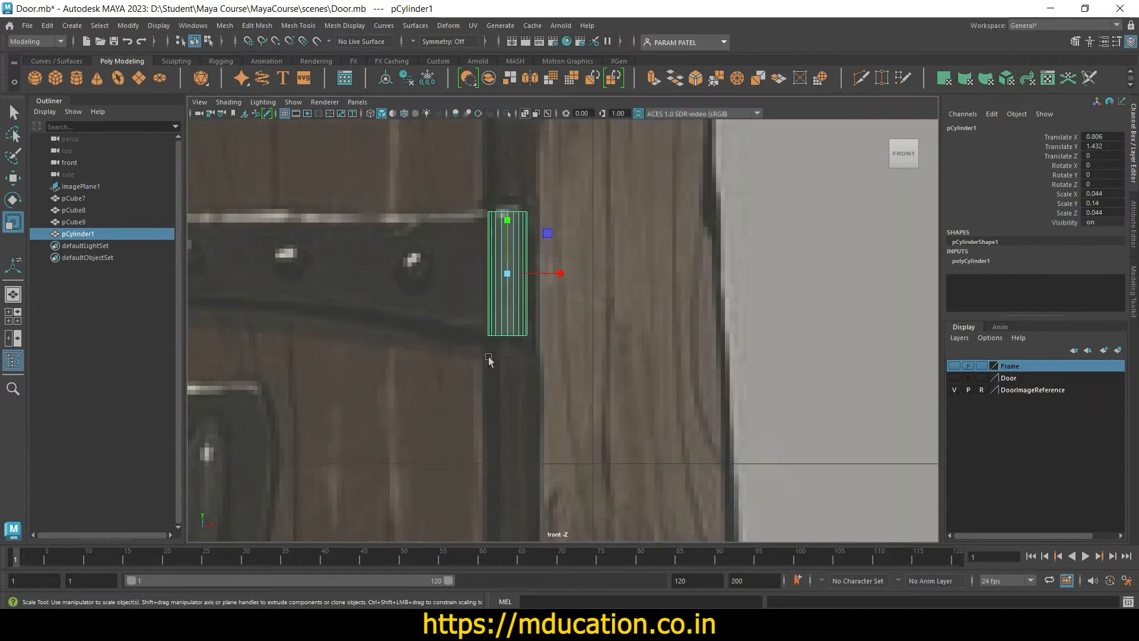
scroll(491, 352, "up", 2)
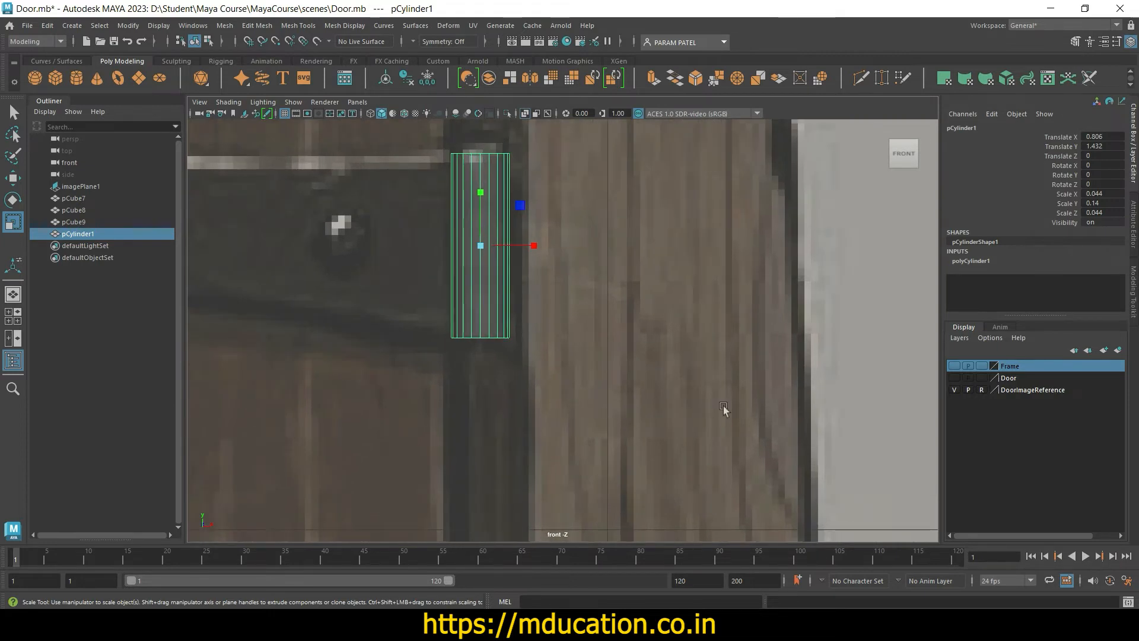
Step: Set the hinge cylinder's height subdivisions to 3
left_click(490, 347)
left_click(478, 246)
left_click_drag(1027, 315, 1024, 386)
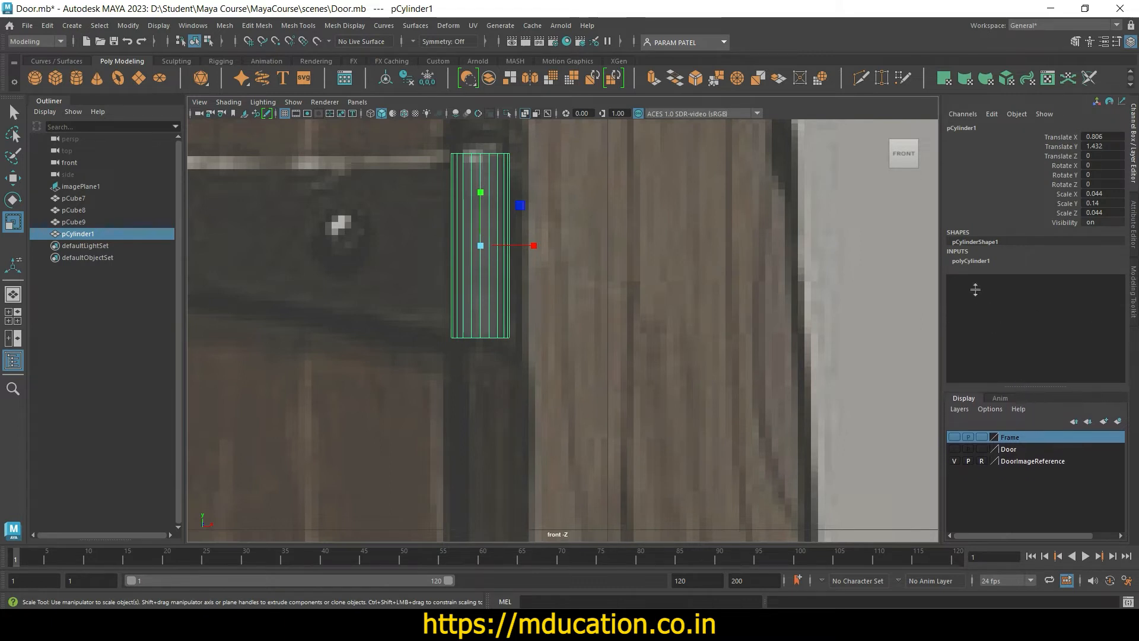
left_click(971, 262)
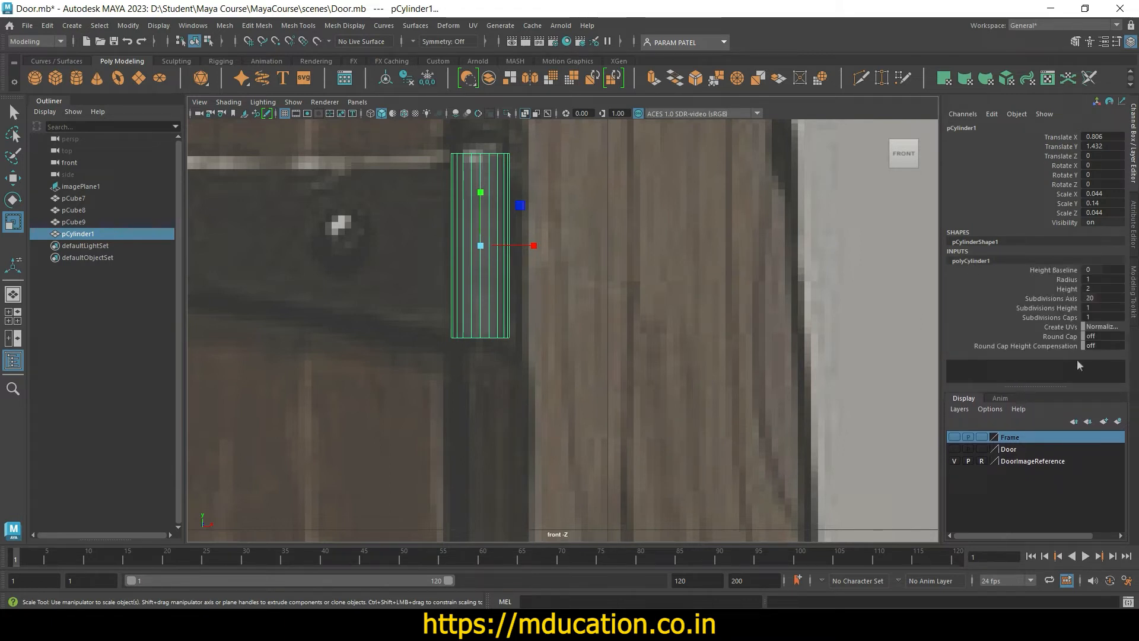
left_click(1099, 309)
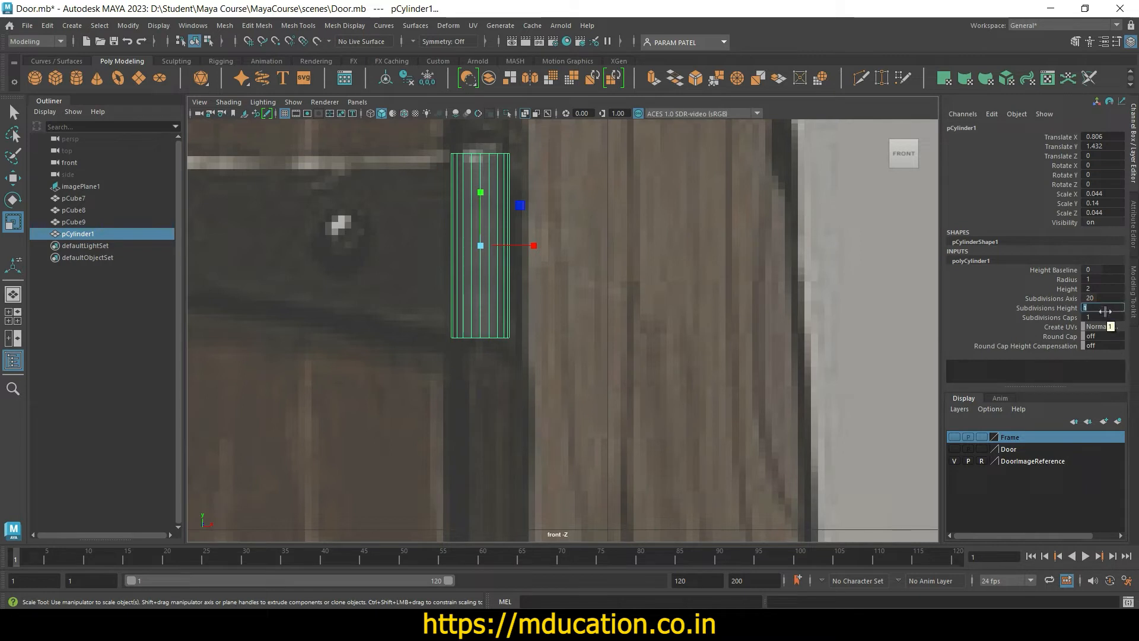
type("3")
key("Return")
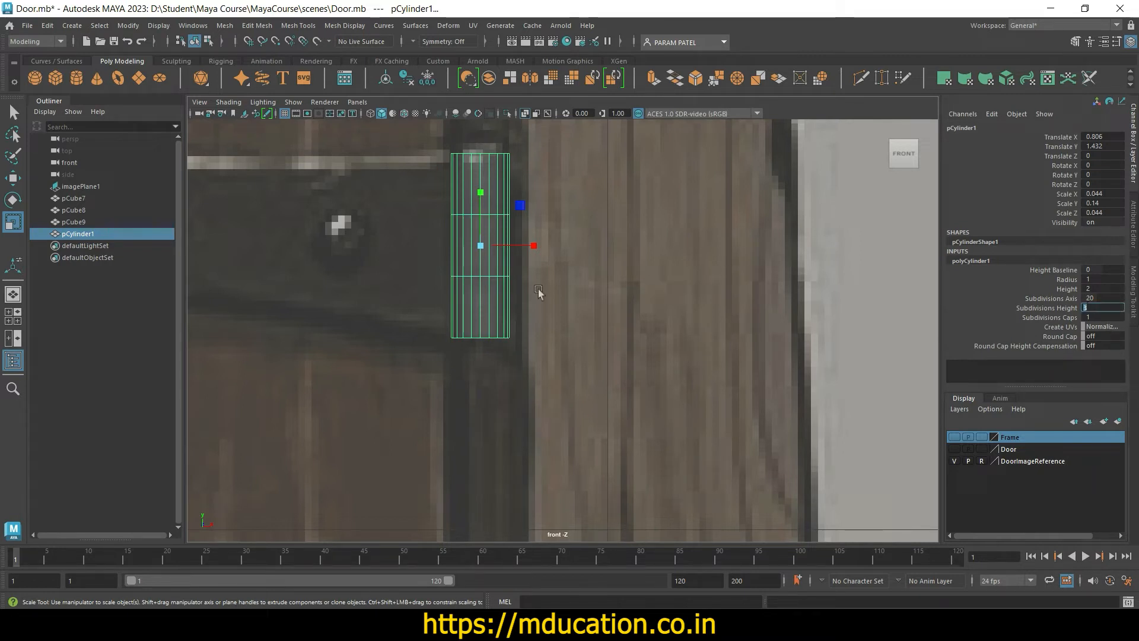
left_click(559, 273)
left_click(496, 286)
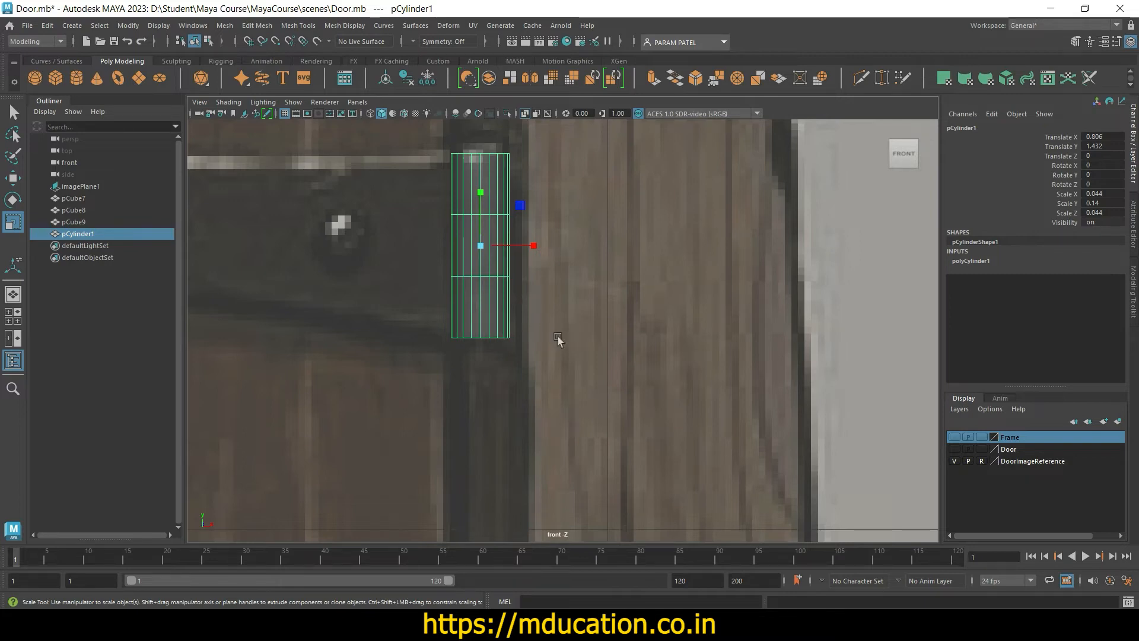
Step: Examine the hinge cylinder's side segments and top cap in the perspective view
key("space")
key("space")
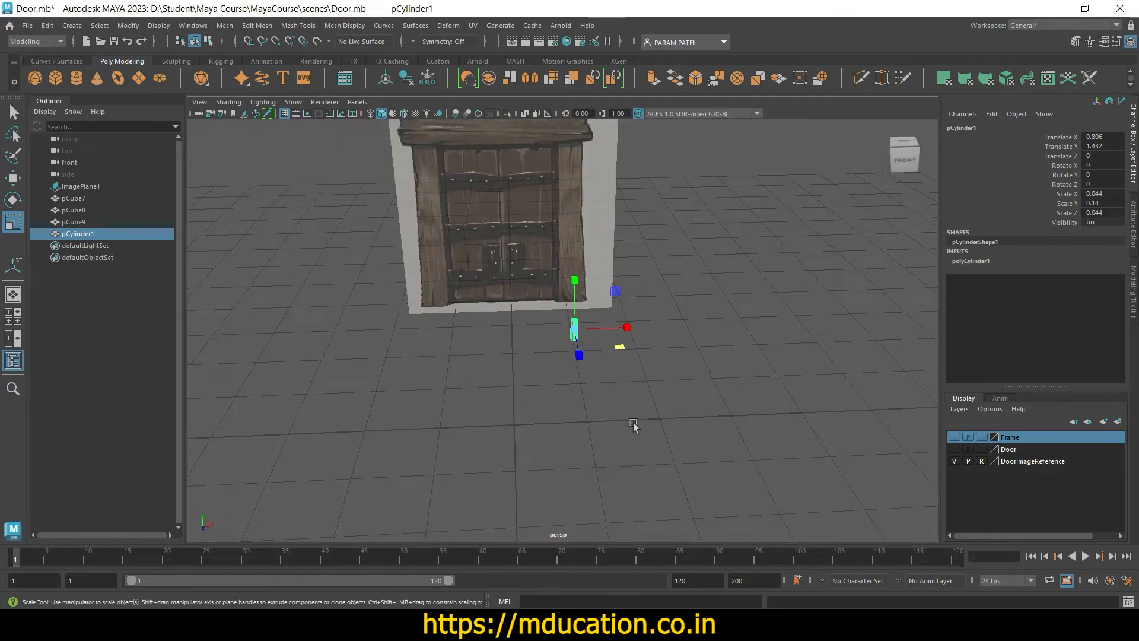
left_click_drag(633, 424, 644, 386, "alt")
scroll(657, 413, "up", 4)
scroll(676, 398, "up", 3)
scroll(809, 394, "up", 3)
scroll(801, 401, "down", 3)
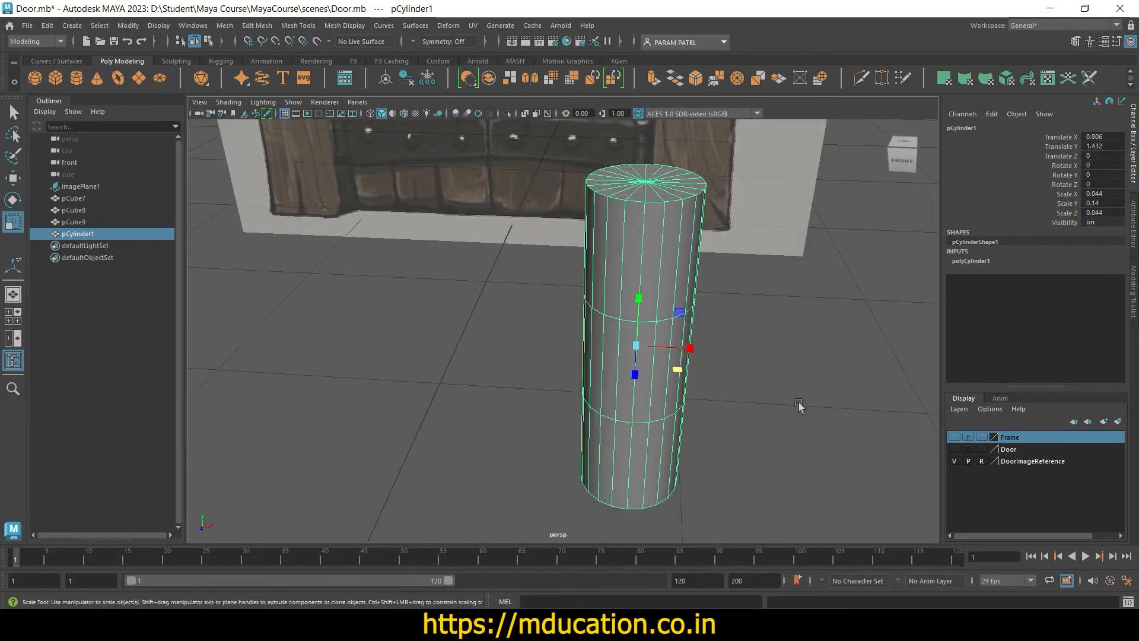
key("f")
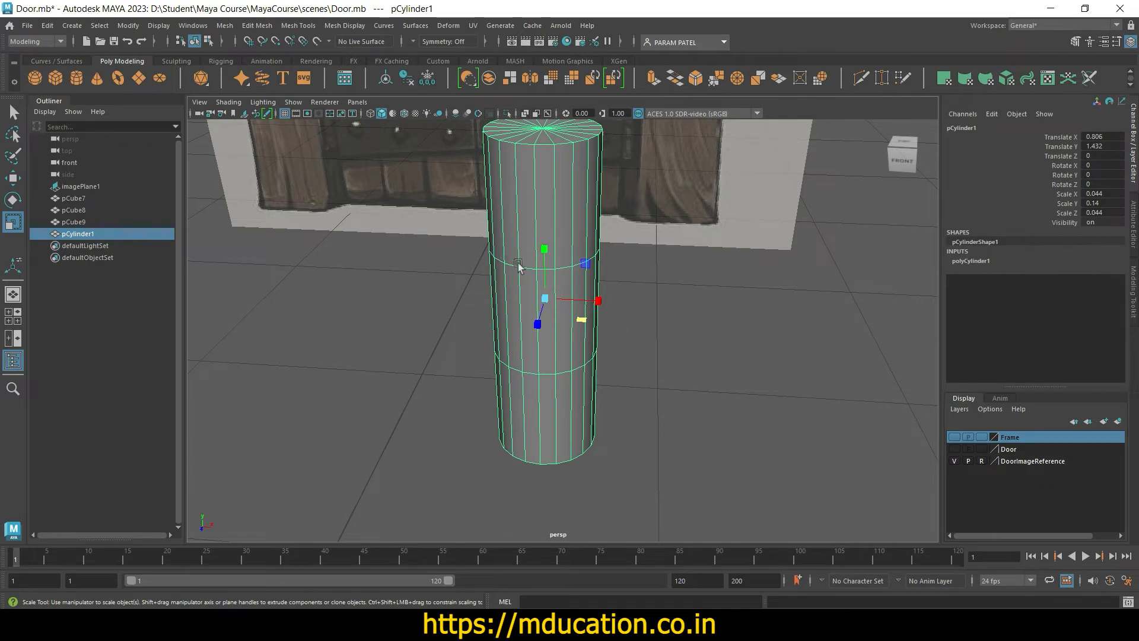
scroll(623, 358, "up", 2)
scroll(679, 382, "down", 1)
scroll(674, 384, "up", 1)
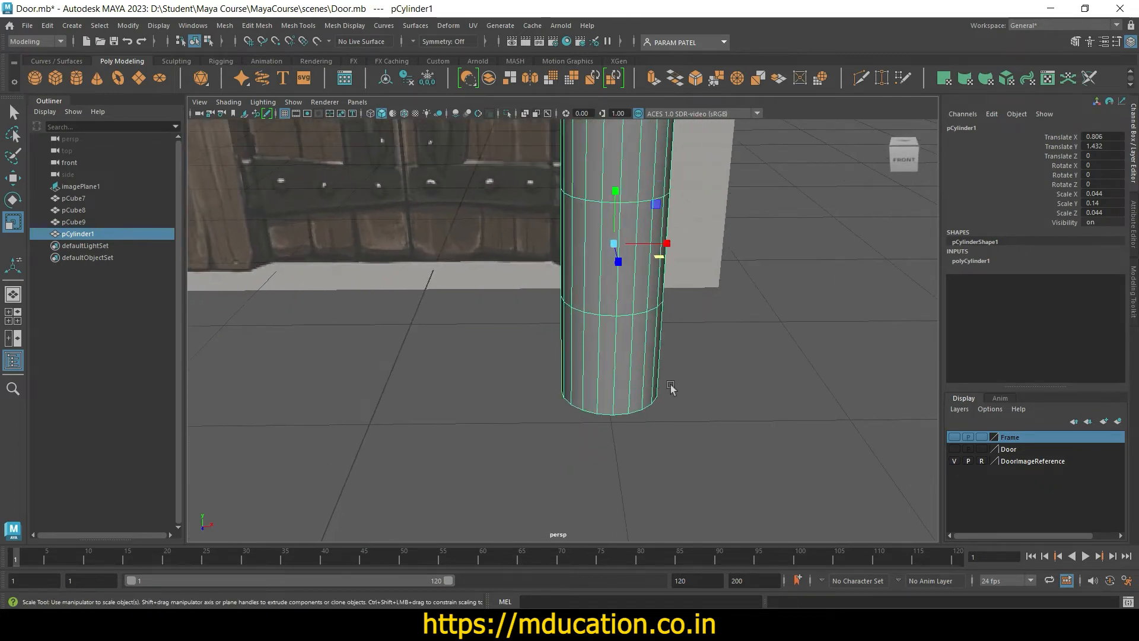
scroll(670, 388, "down", 2)
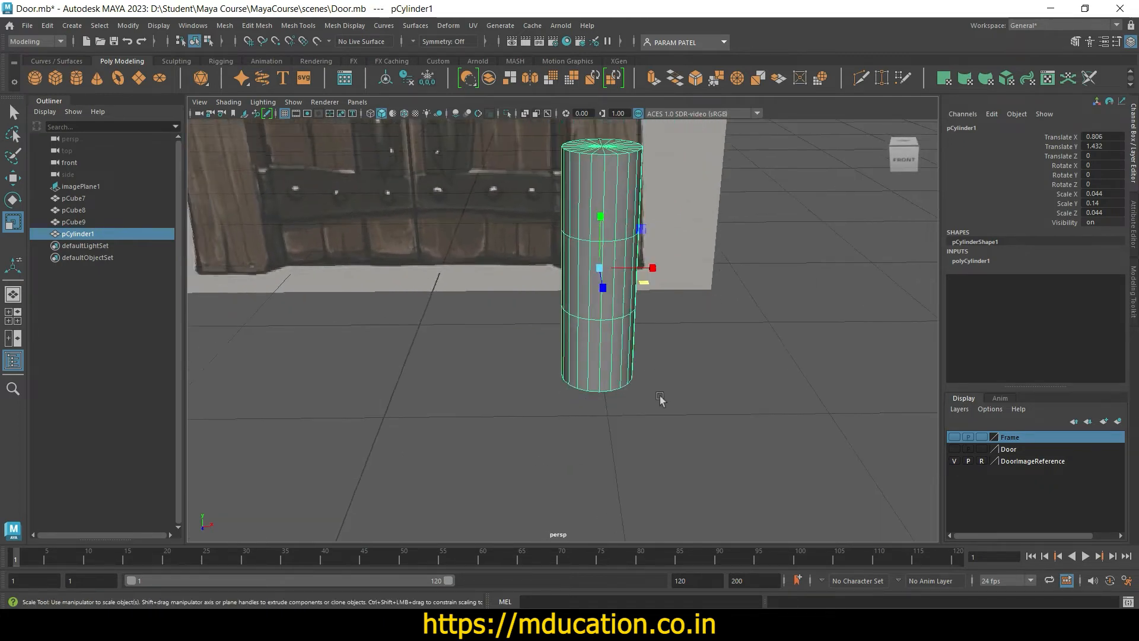
scroll(666, 399, "up", 1)
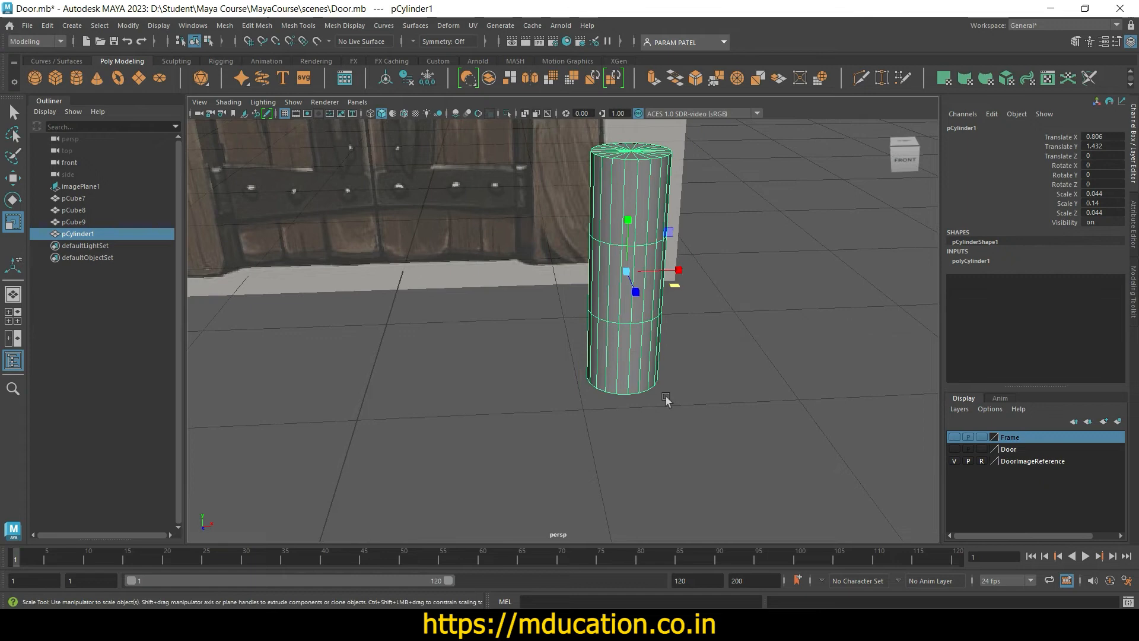
scroll(666, 399, "up", 1)
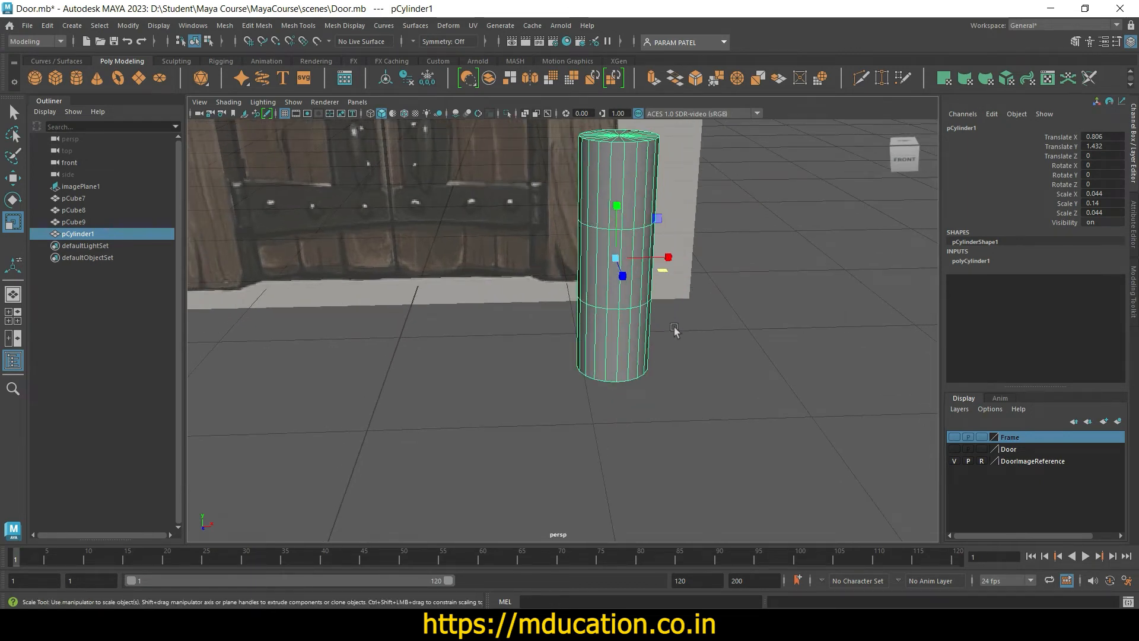
left_click_drag(715, 350, 712, 354, "alt")
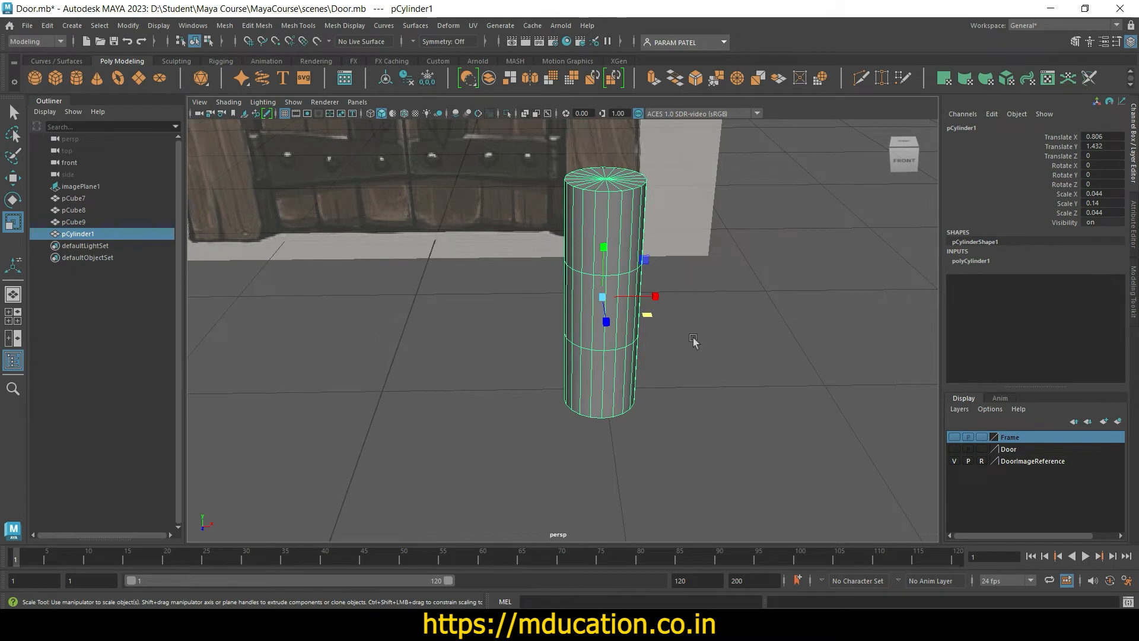
left_click_drag(695, 340, 725, 326, "alt")
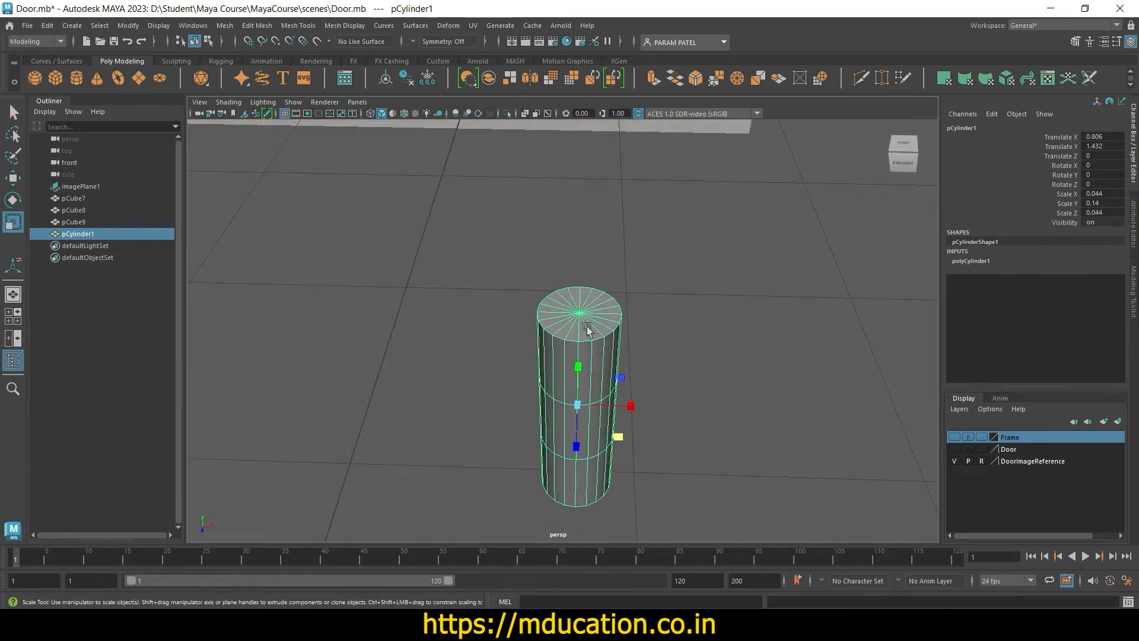
Step: Set the hinge cylinder's cap subdivisions to 0
left_click(622, 363)
left_click(587, 349)
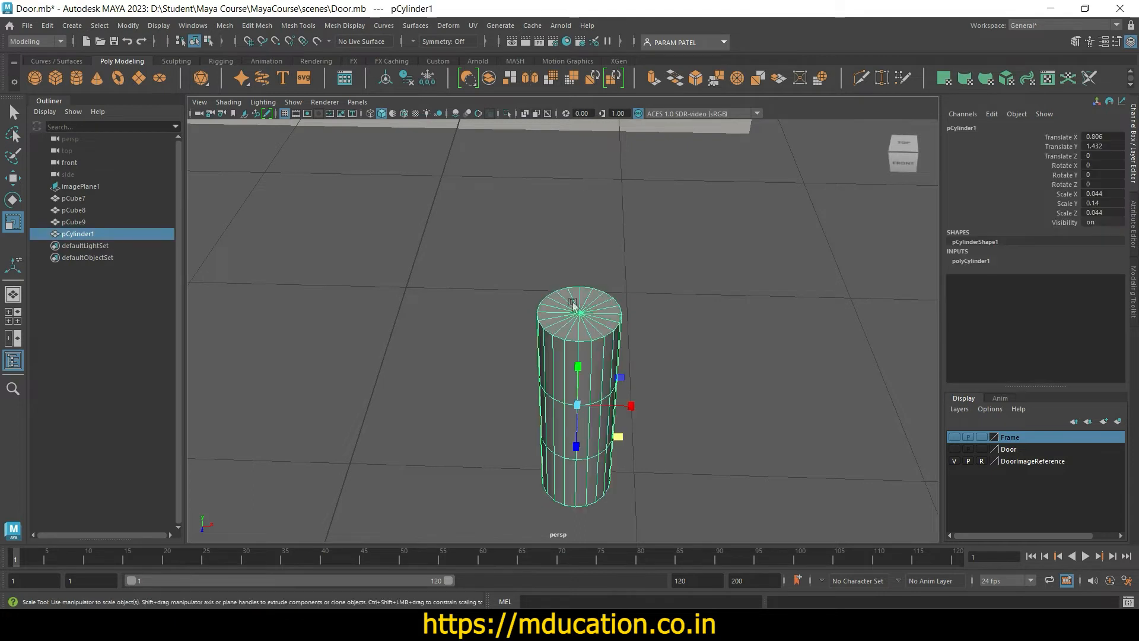
left_click(979, 261)
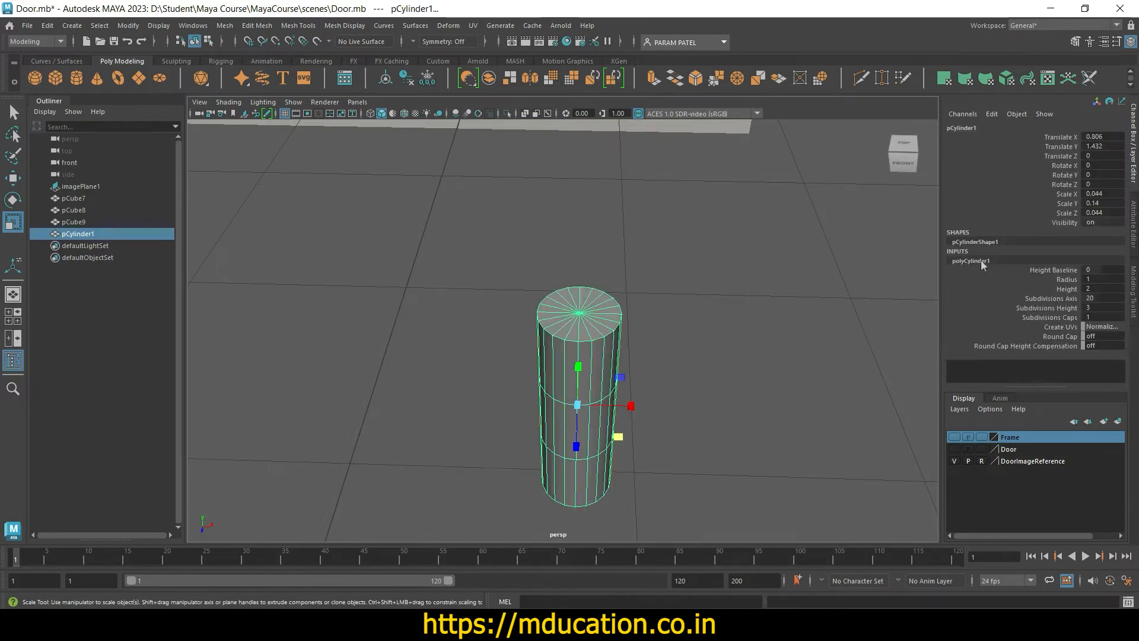
double_click(1108, 317)
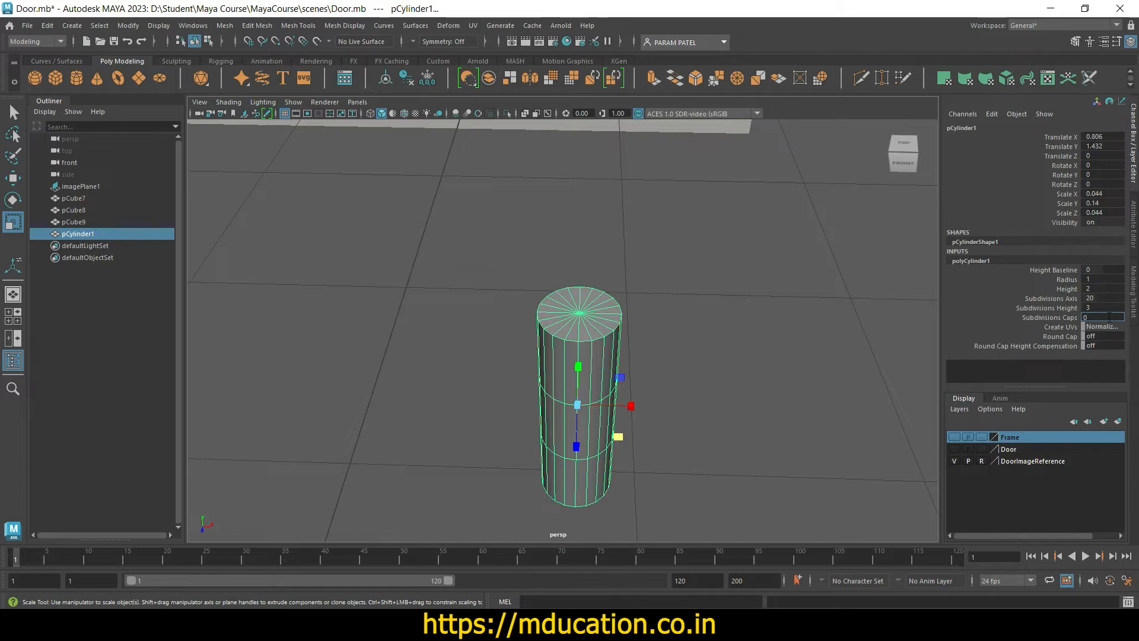
type("0")
key("Return")
scroll(666, 390, "up", 5)
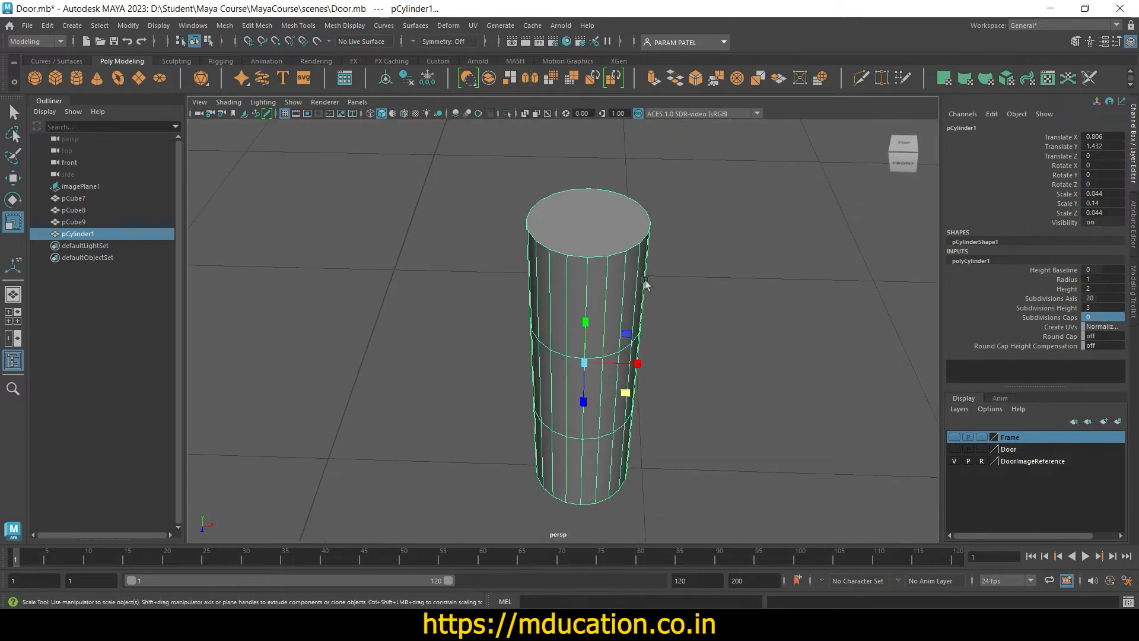
left_click(606, 259)
right_click(601, 261)
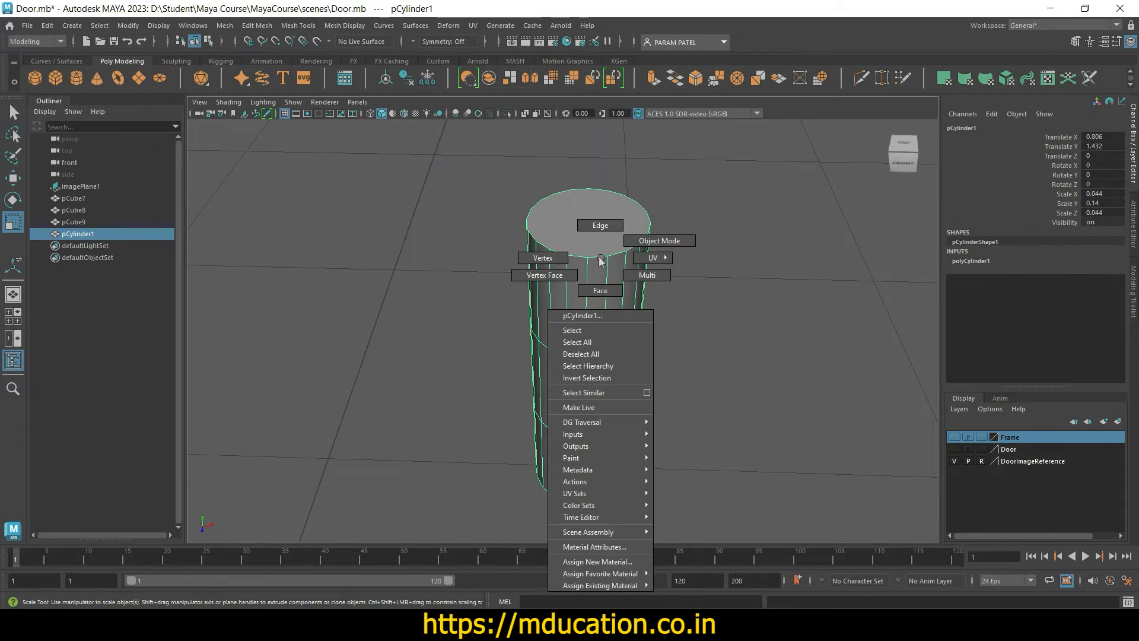
left_click(599, 226)
left_click(596, 256)
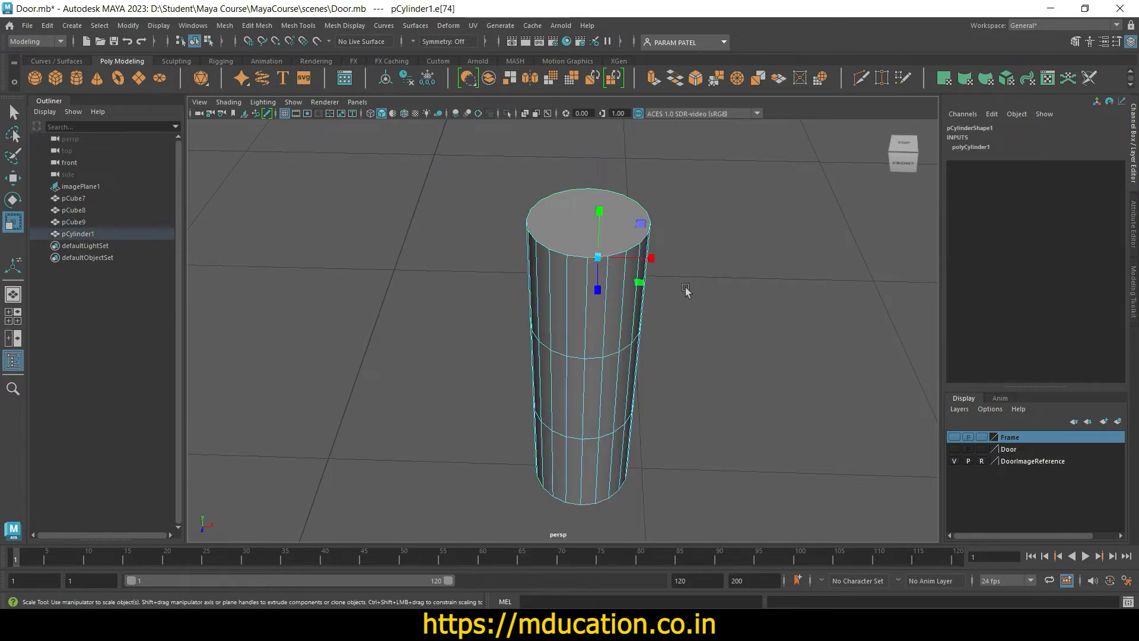
scroll(704, 346, "down", 3)
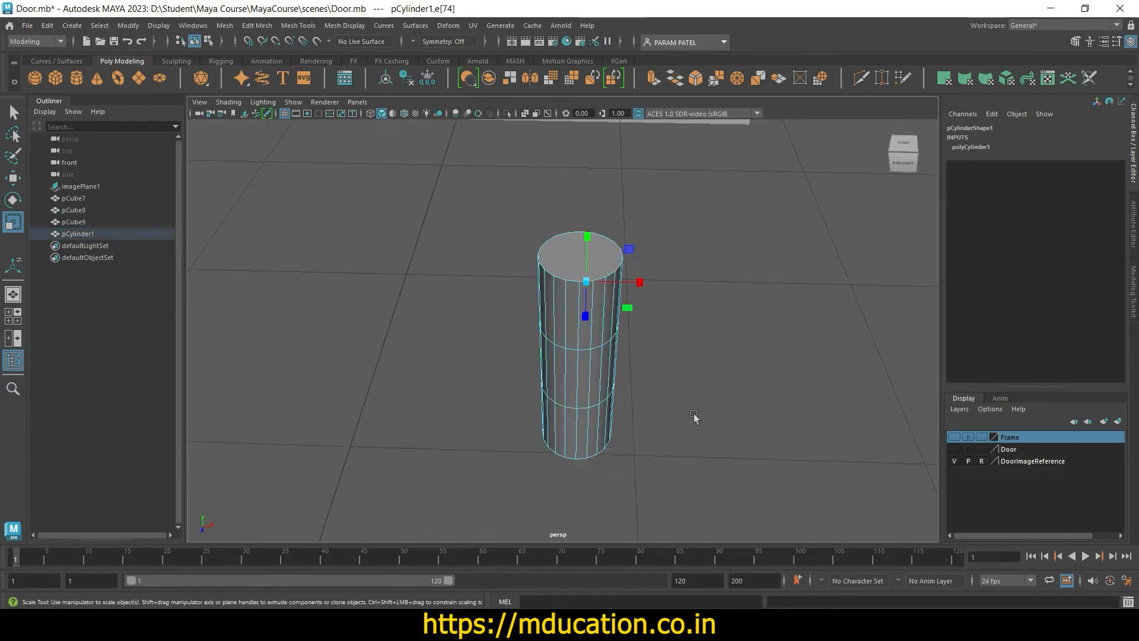
left_click_drag(701, 432, 717, 410, "alt")
left_click_drag(730, 341, 694, 410, "alt")
Step: Select the full rings of side faces in the uppermost and lowest segments of the hinge cylinder
key("space")
key("space")
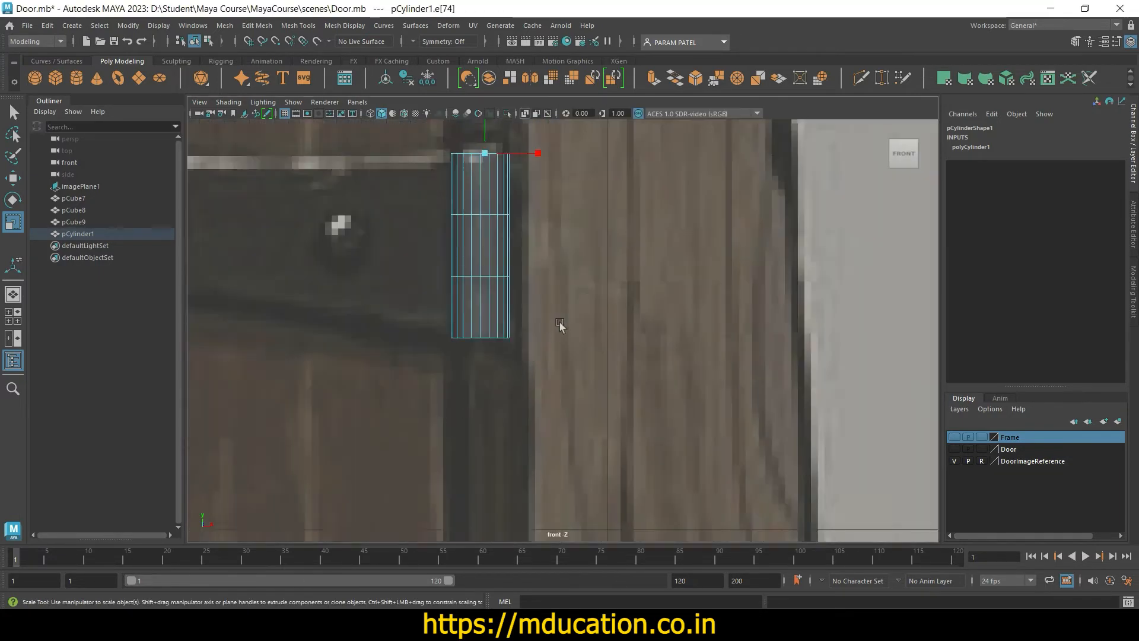
scroll(603, 295, "up", 3)
middle_click_drag(603, 294, 656, 432, "alt")
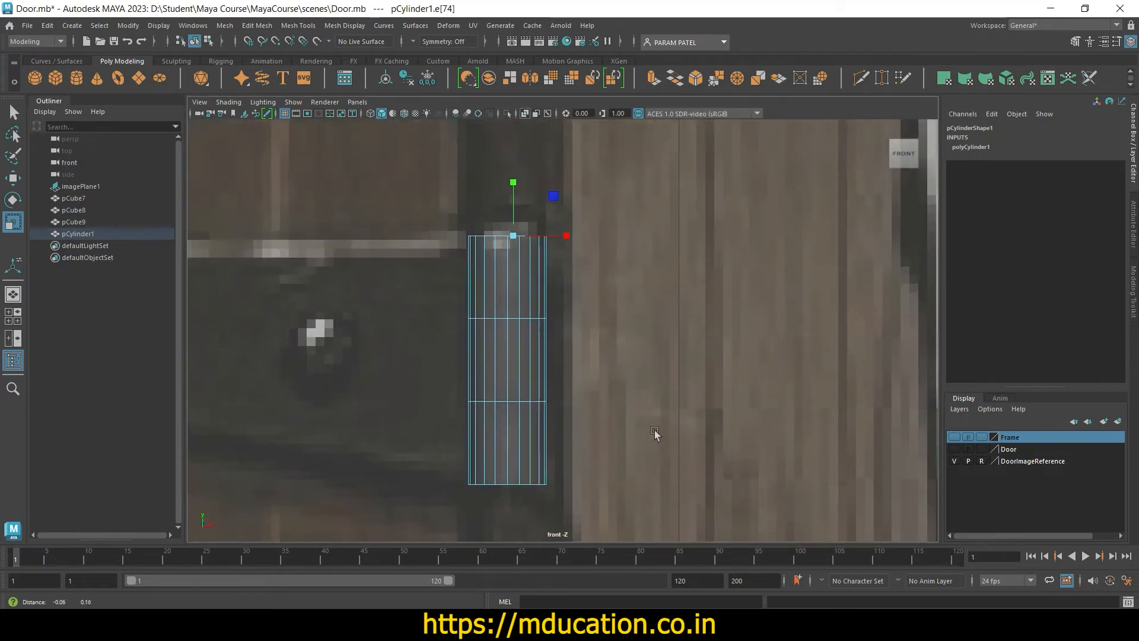
right_click(502, 273)
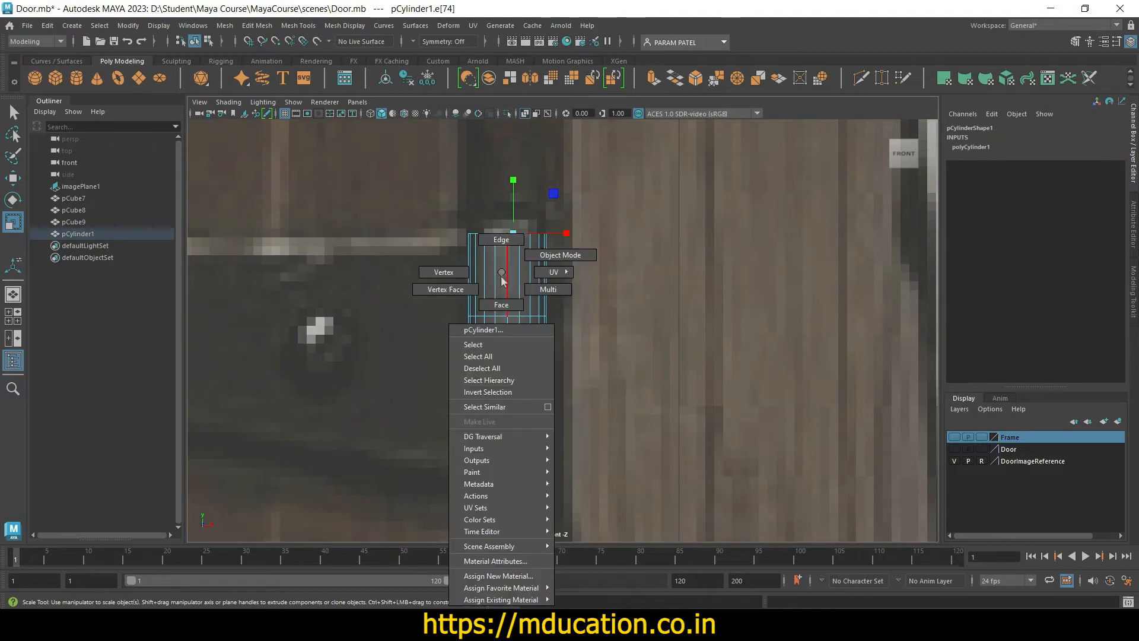
right_click_drag(502, 273, 501, 300)
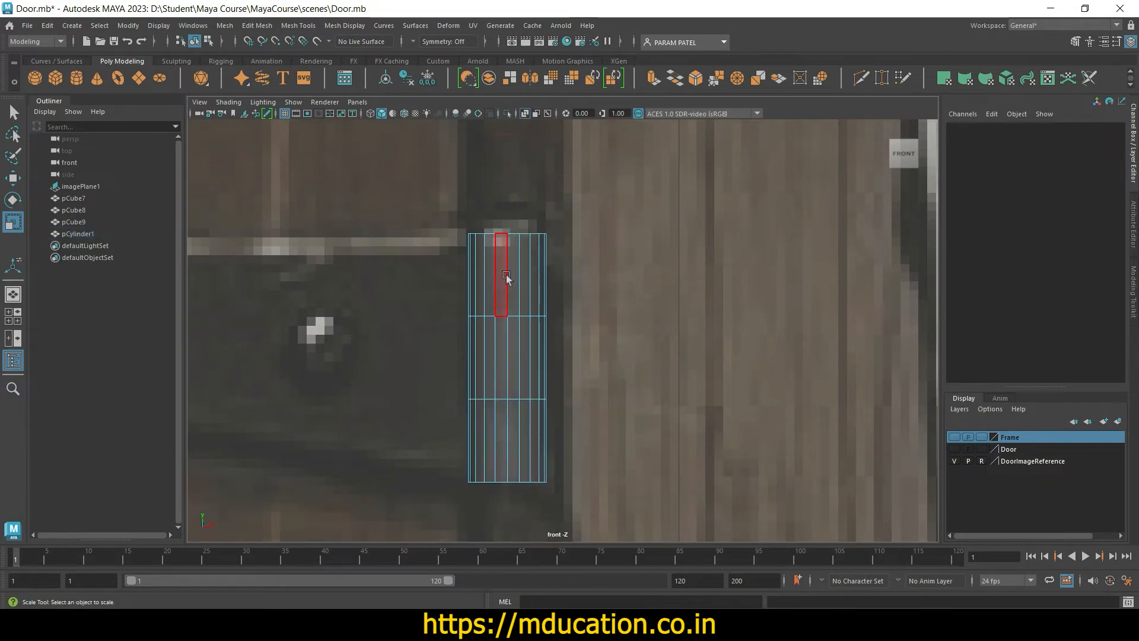
left_click(506, 302)
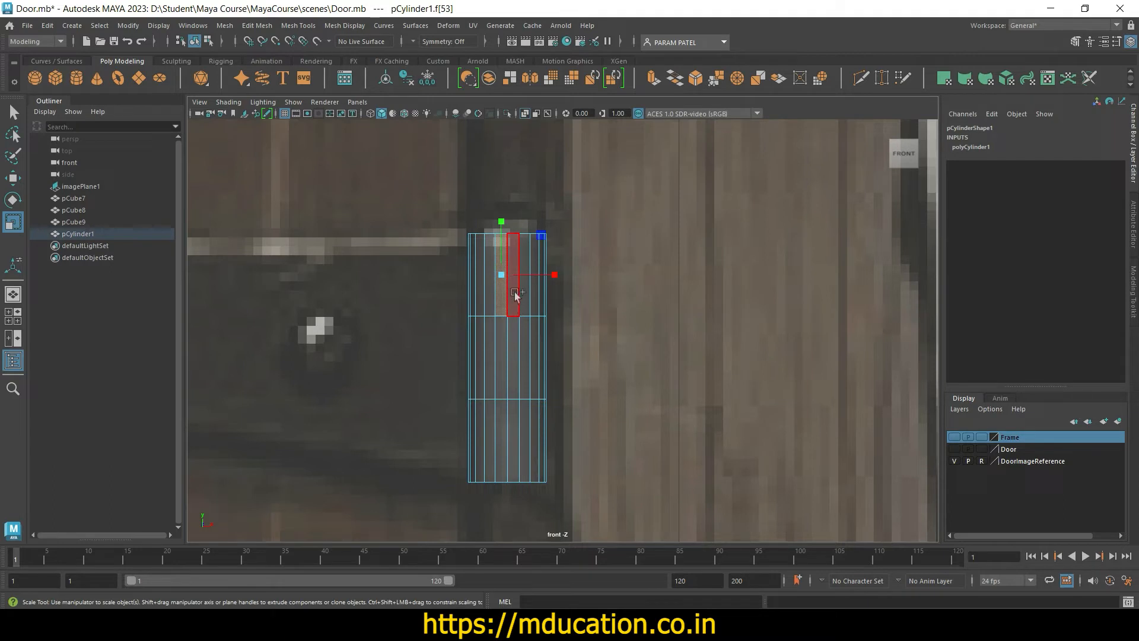
double_click(515, 297, "shift")
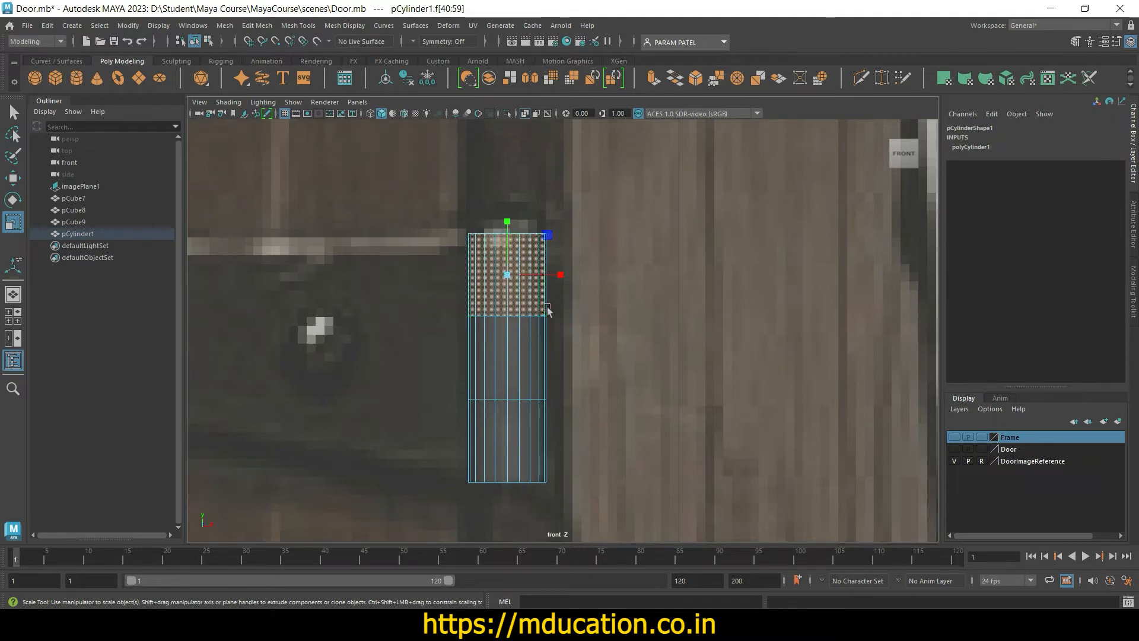
left_click(502, 435)
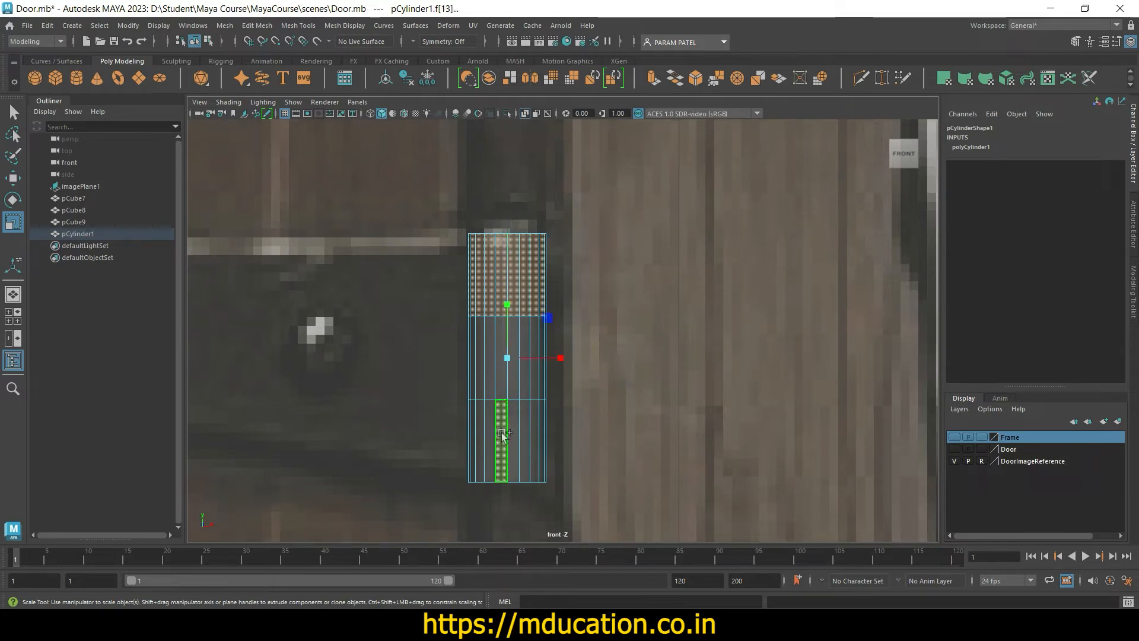
double_click(514, 454)
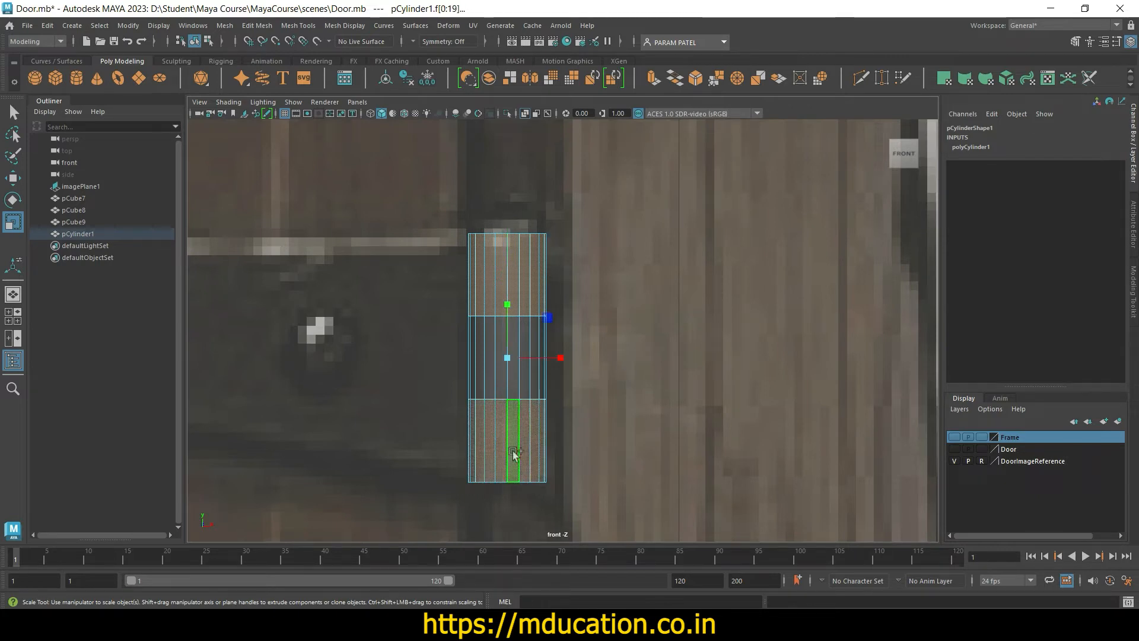
Step: Add the Extrude command to the custom shelf
key("space")
key("space")
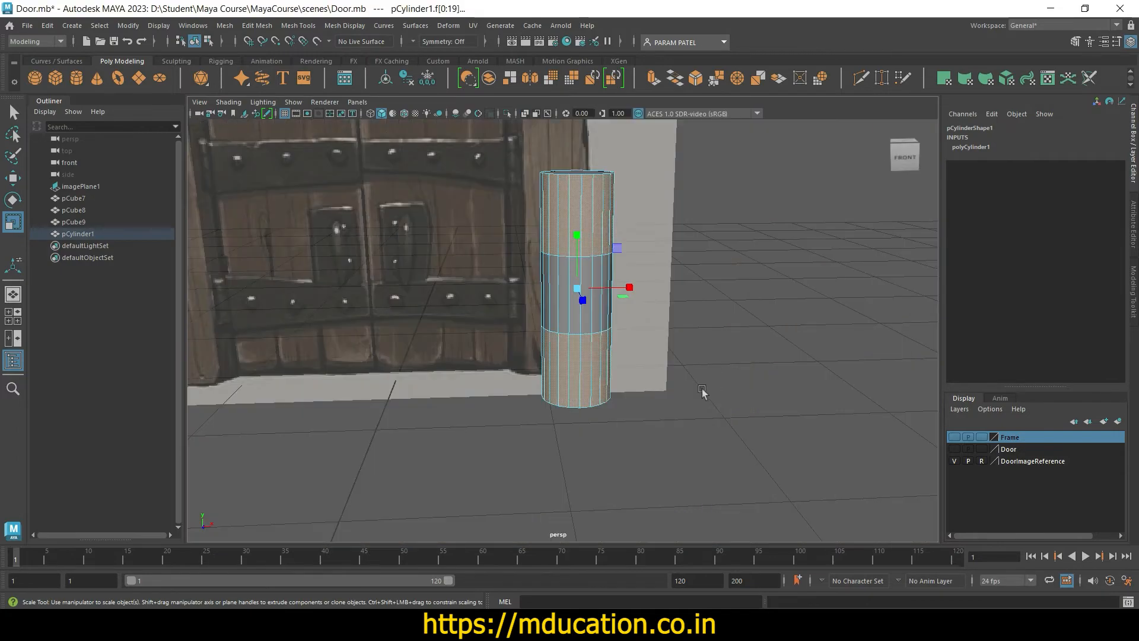
left_click_drag(704, 394, 625, 411, "alt")
right_click_drag(624, 411, 739, 389, "alt")
left_click_drag(739, 389, 760, 388, "alt")
right_click_drag(760, 388, 666, 387, "alt")
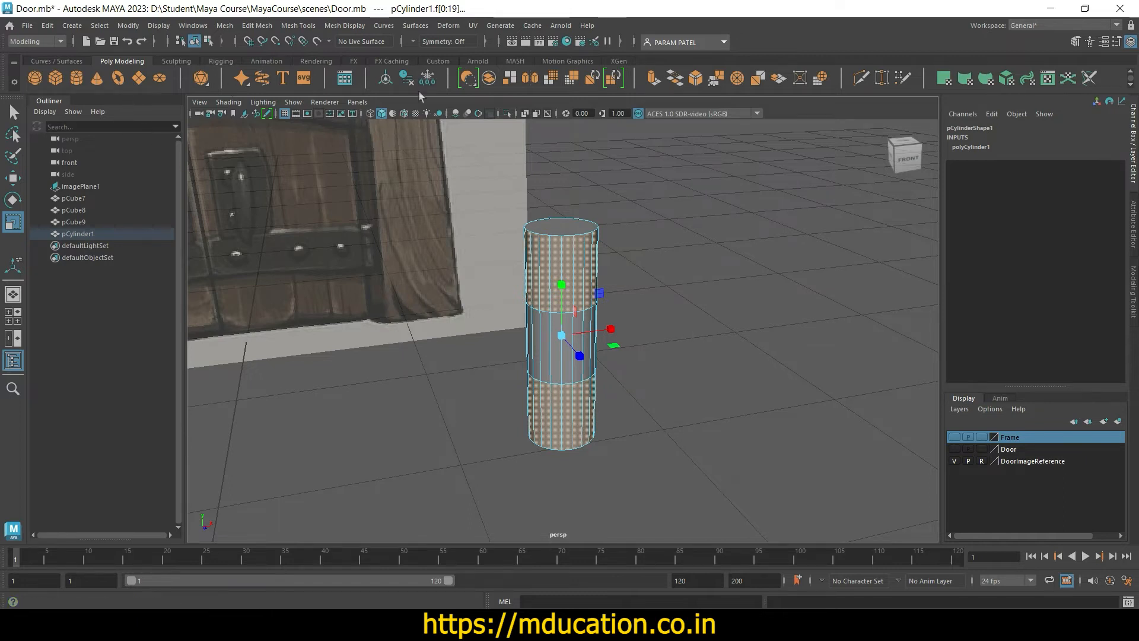
left_click(448, 63)
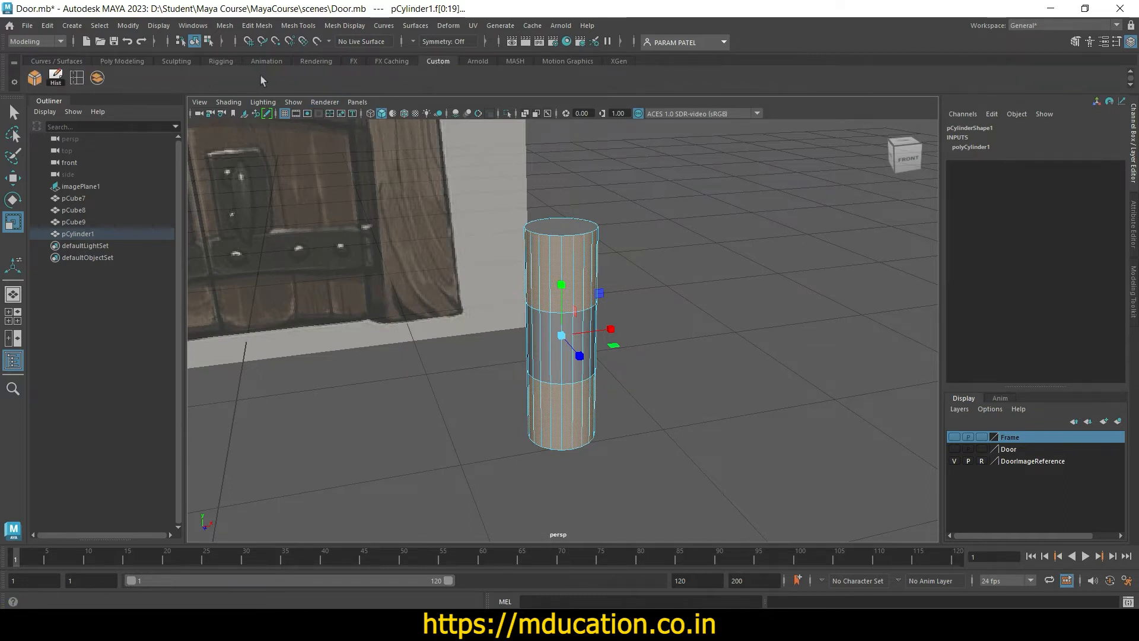
left_click(264, 26)
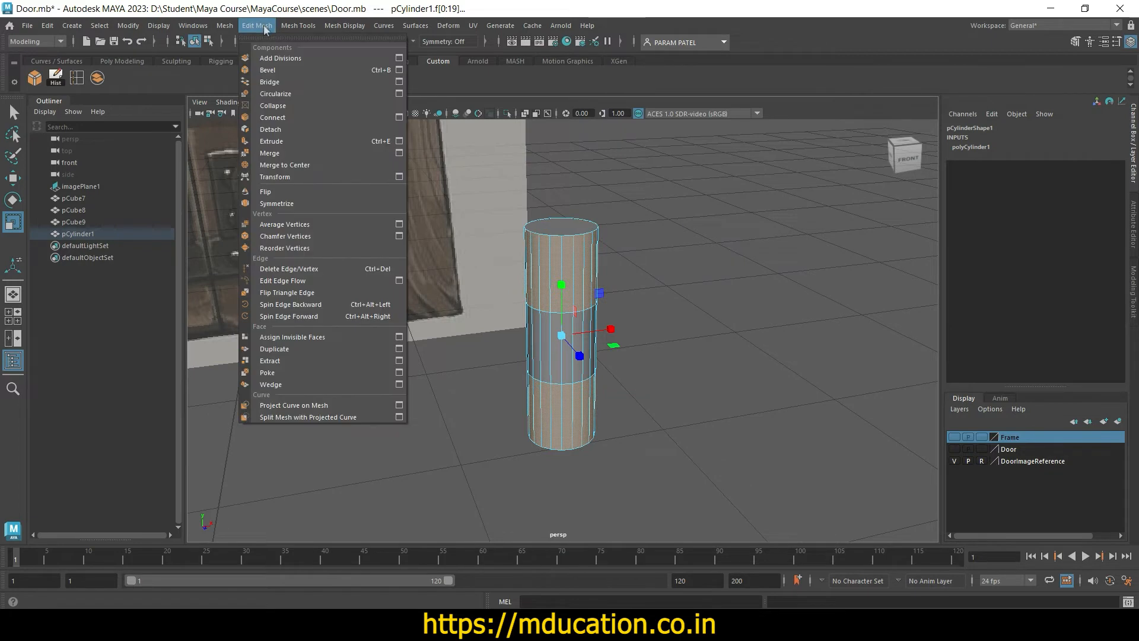
left_click(281, 140, "ctrl+shift")
left_click(460, 80)
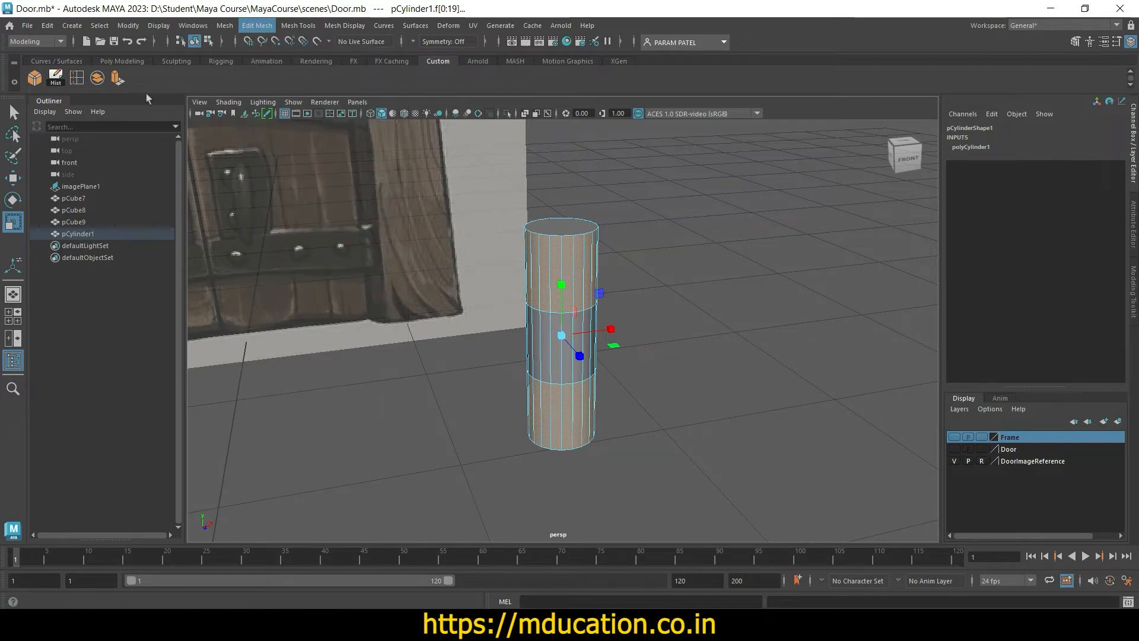
Step: Extrude the two selected face rings outward with a thickness of 0.01, keeping the extrusion settings open
left_click(117, 77)
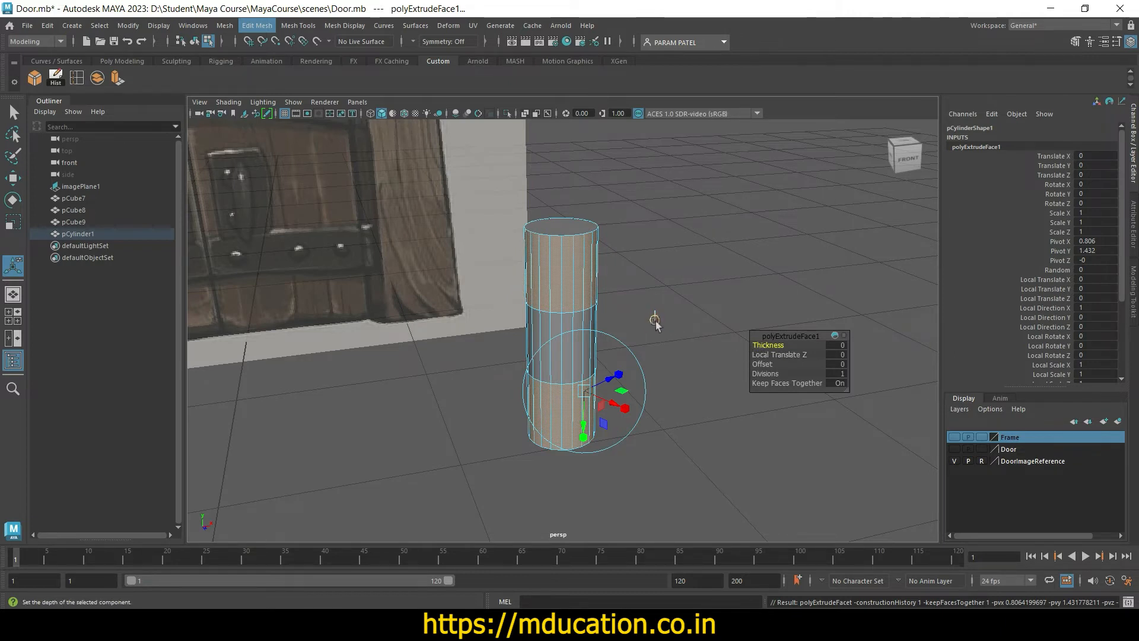
left_click(768, 346)
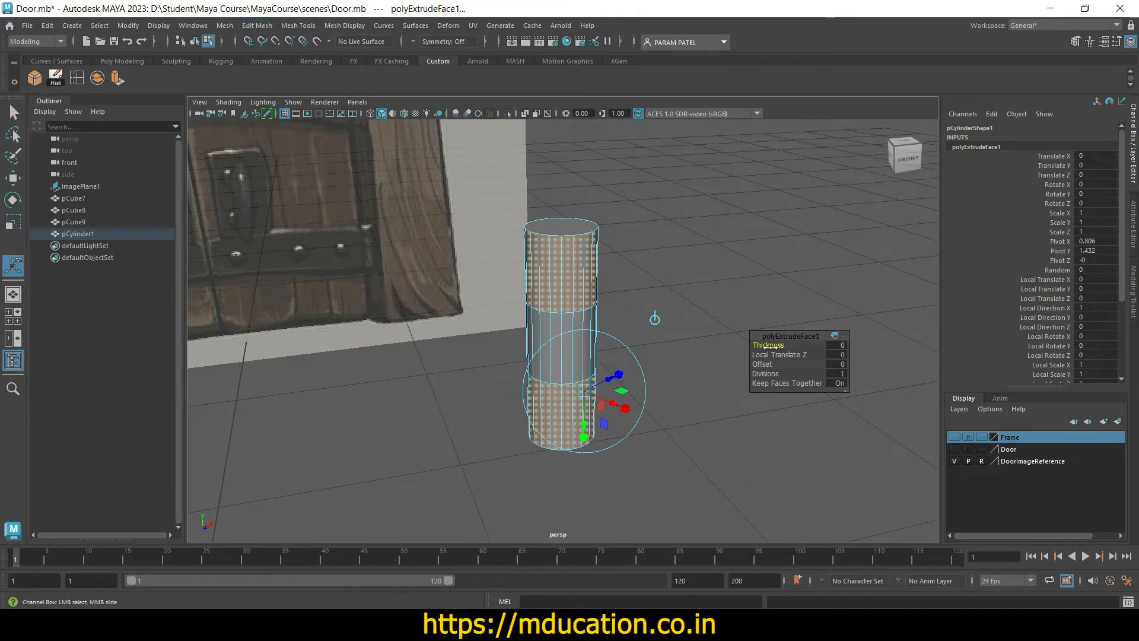
middle_click_drag(769, 346, 770, 347)
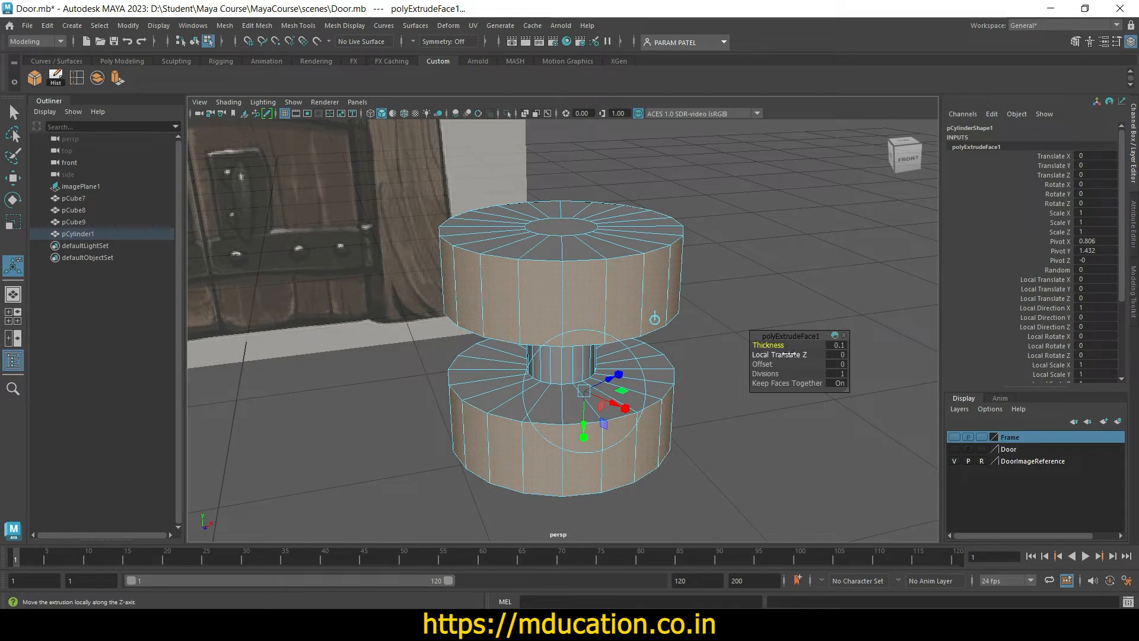
left_click(839, 347)
type("0")
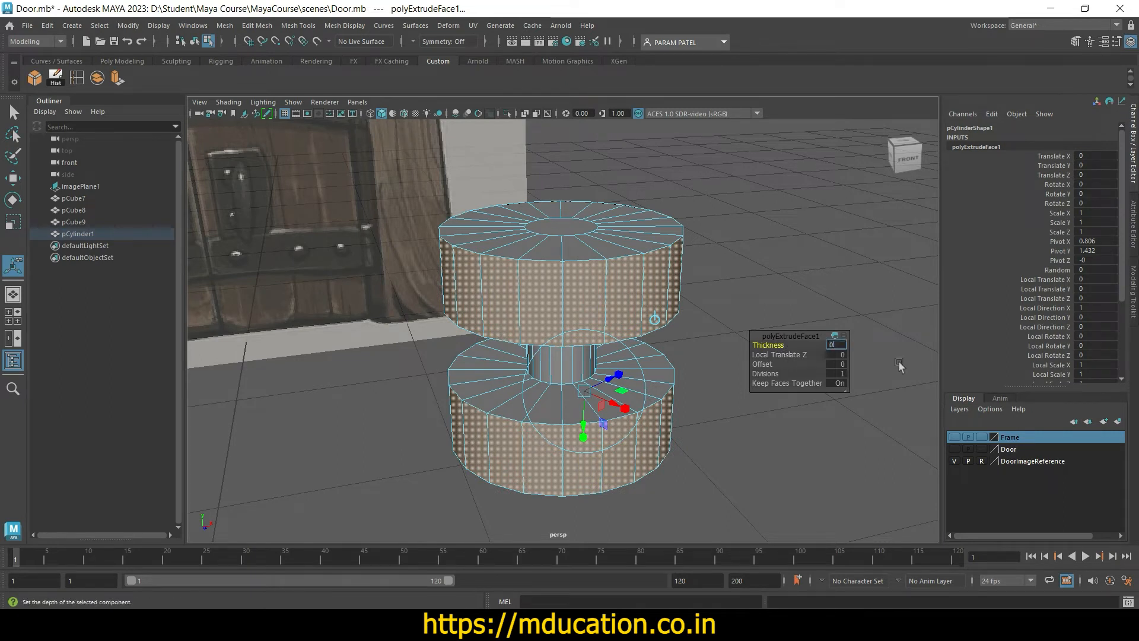
type(".01")
key("Return")
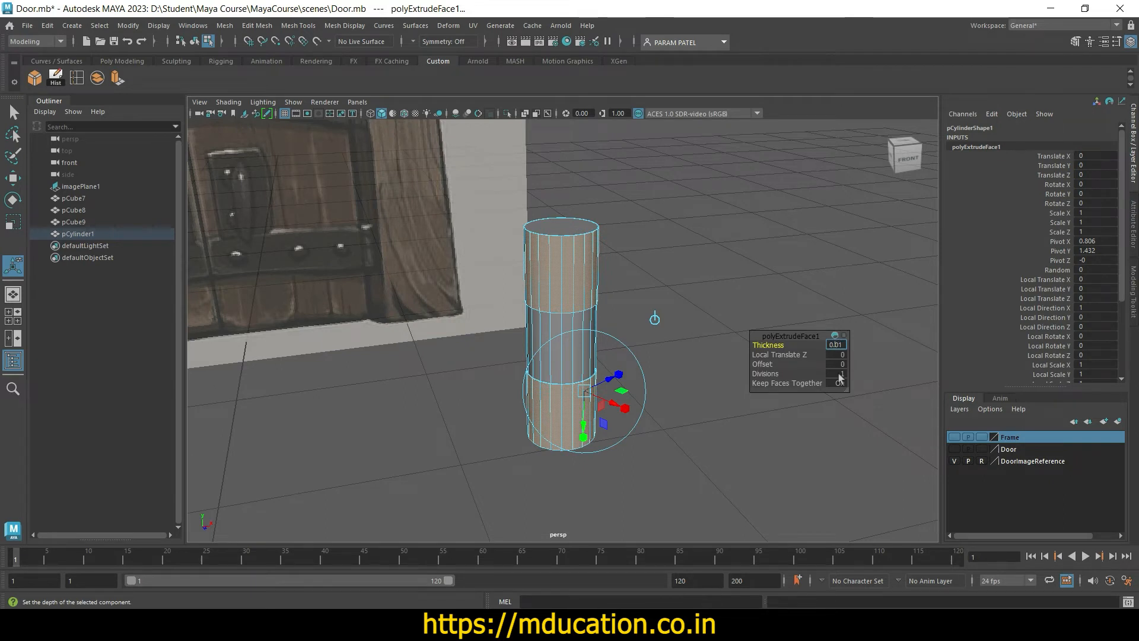
key("Return")
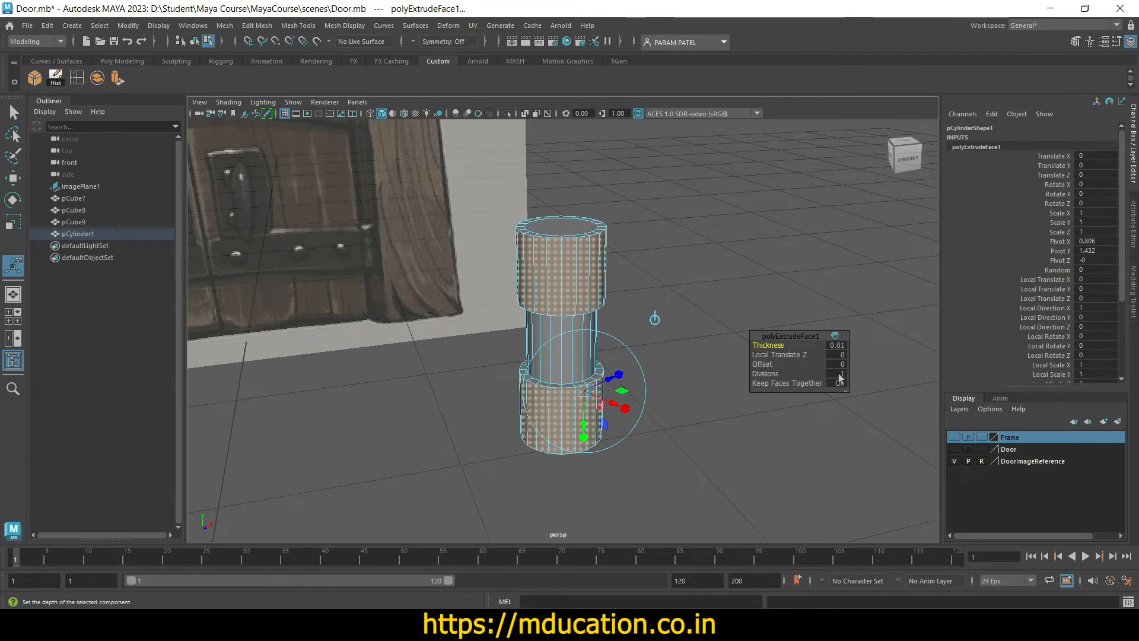
left_click(688, 425)
mouse_move(682, 433)
left_mouse_down("alt")
mouse_move(702, 451)
mouse_move(699, 432)
mouse_move(699, 449)
left_mouse_up("alt")
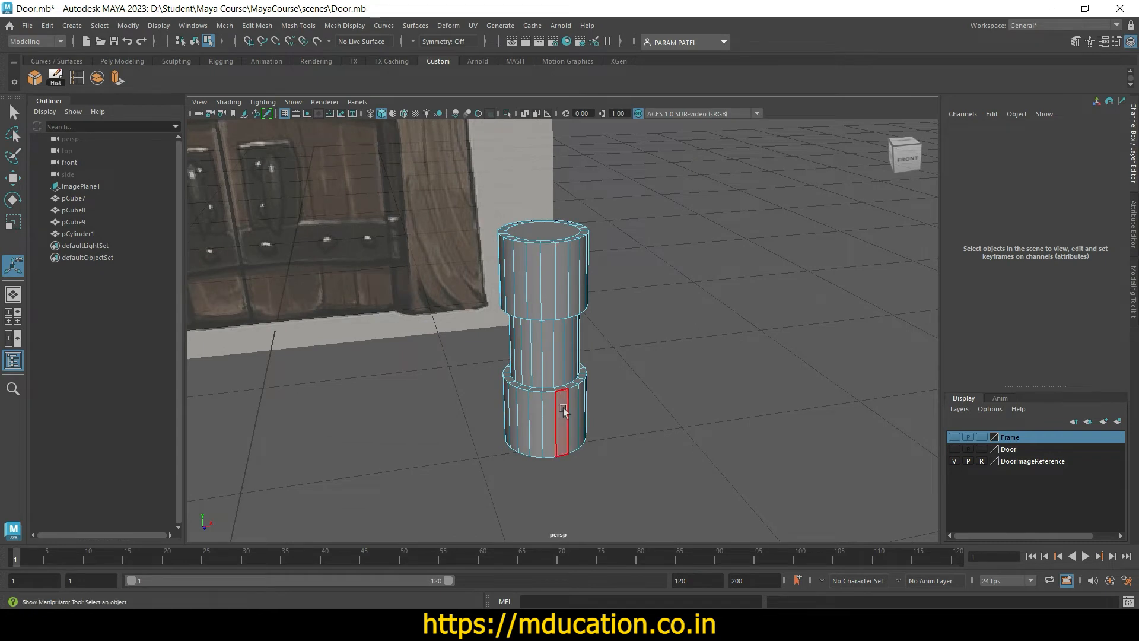
key("ctrl+z")
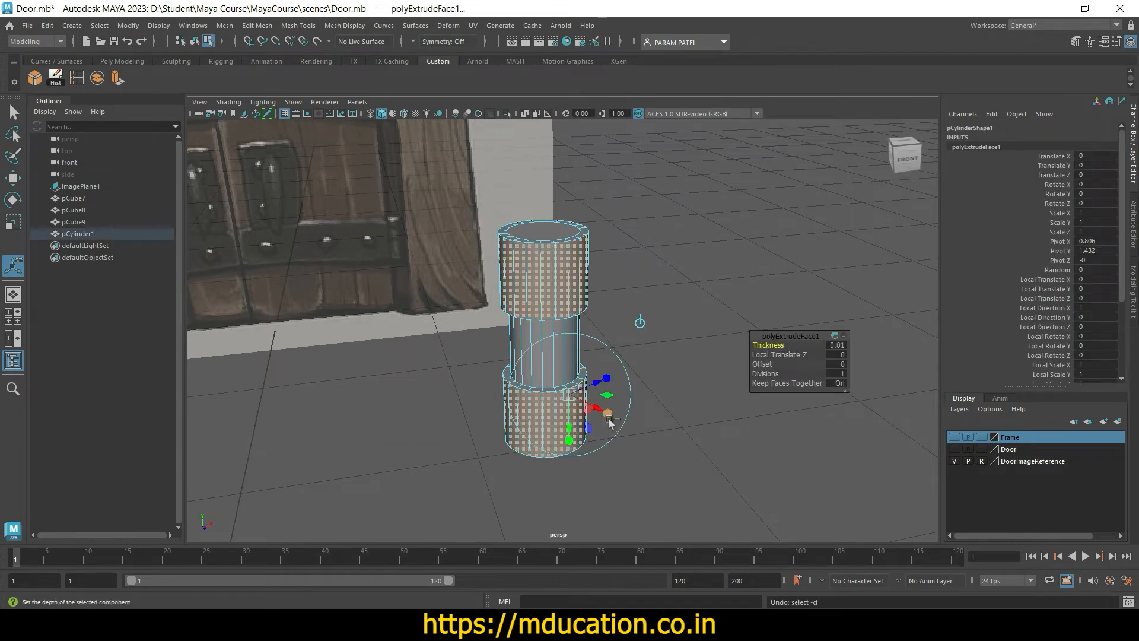
Step: Try an offset of -0.1 on the extruded rings, and reset the offset to 0
left_click(766, 363)
mouse_move(770, 364)
left_mouse_down()
mouse_move(754, 363)
mouse_move(770, 364)
left_mouse_up()
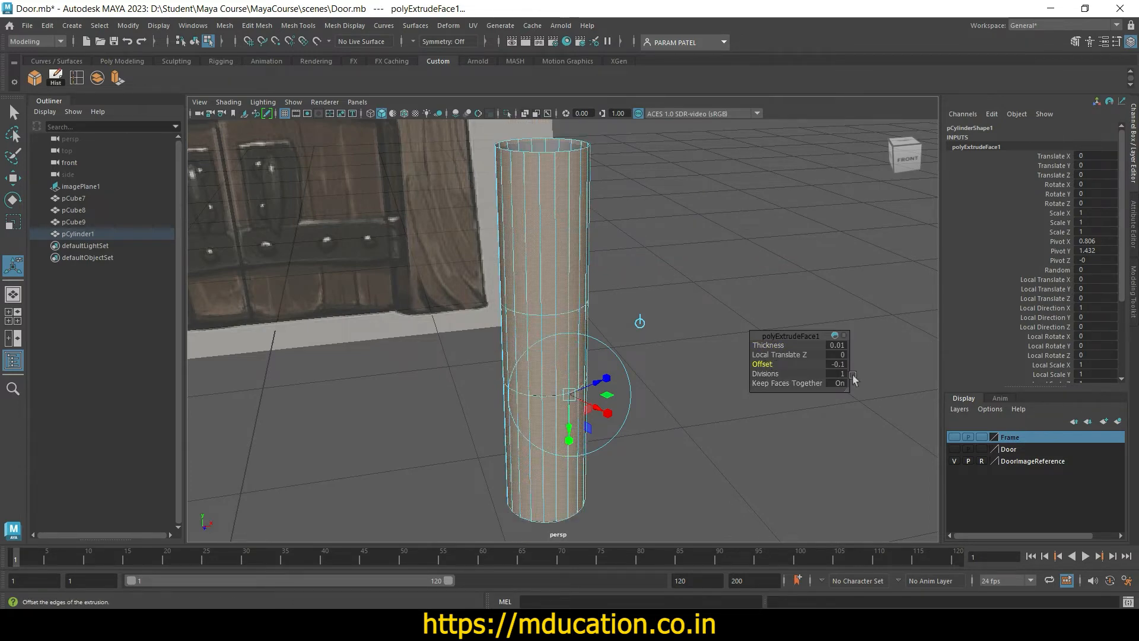
left_click(838, 363)
type("0")
key("Return")
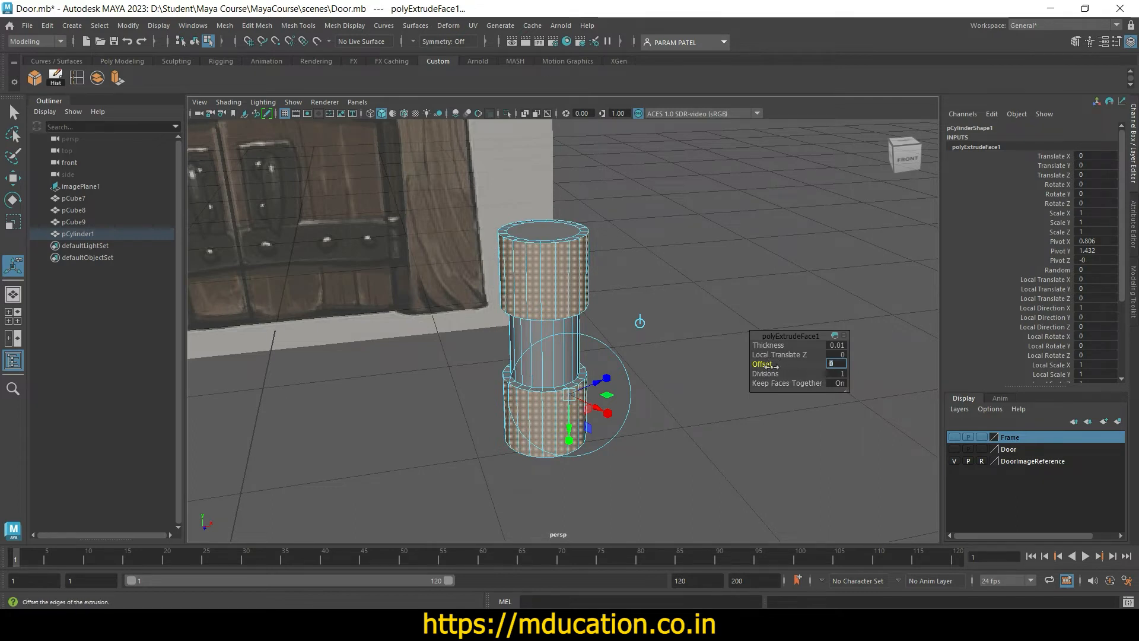
Step: Set the extrusion's offset to 0.01 to slope the edges of both rings, and inspect the shape up close
left_click_drag(773, 360, 772, 367)
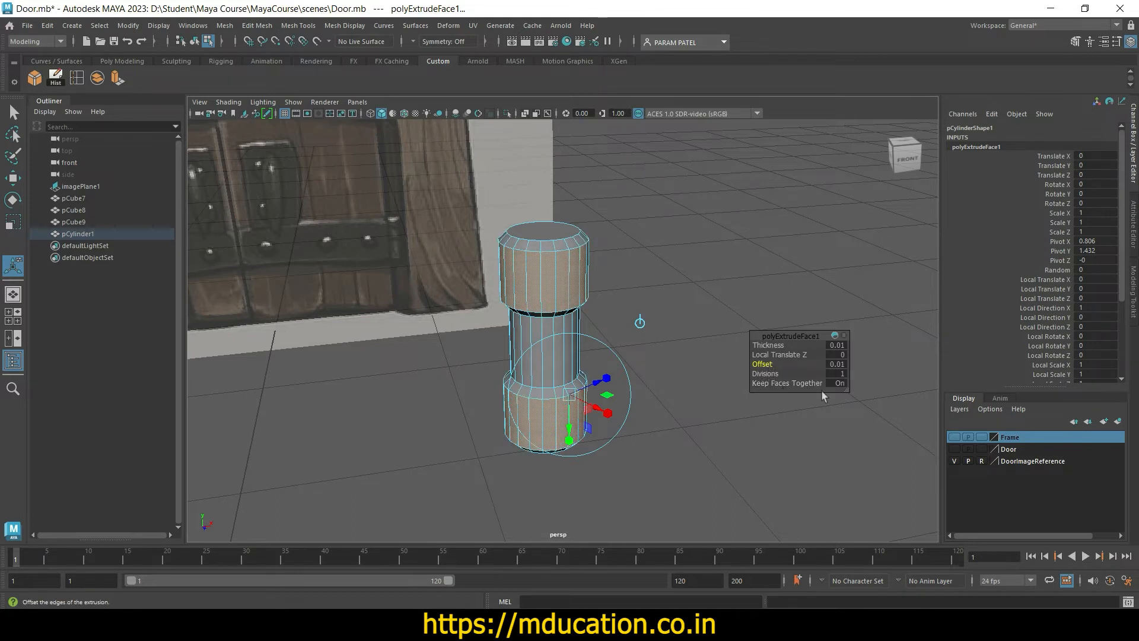
left_click(658, 442)
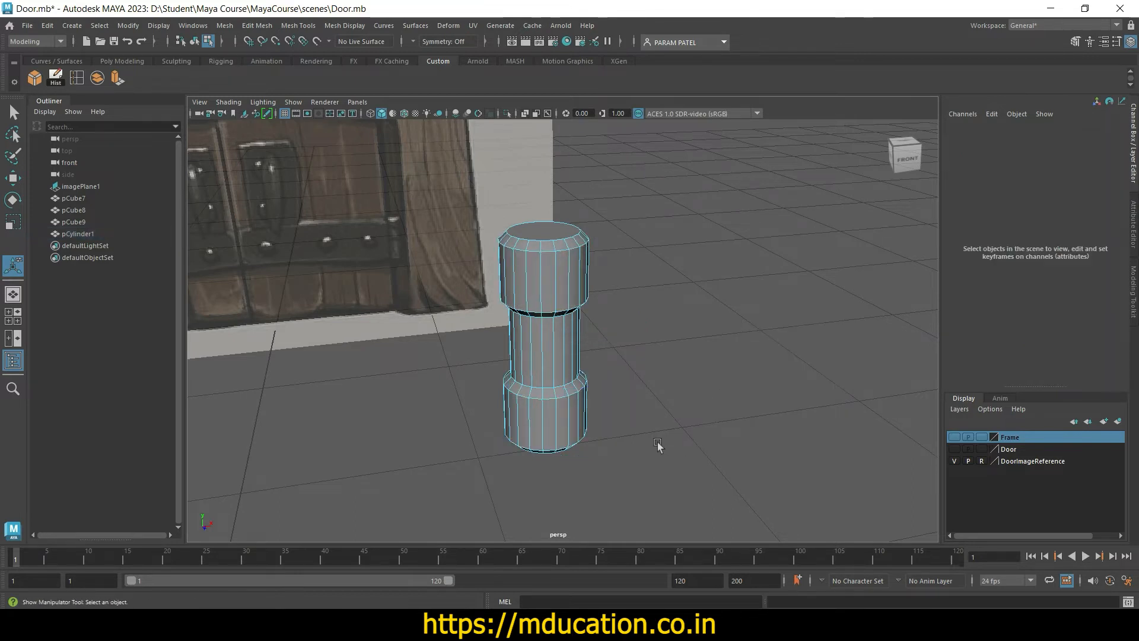
mouse_move(664, 462)
left_mouse_down("alt")
mouse_move(666, 430)
mouse_move(662, 455)
left_mouse_up("alt")
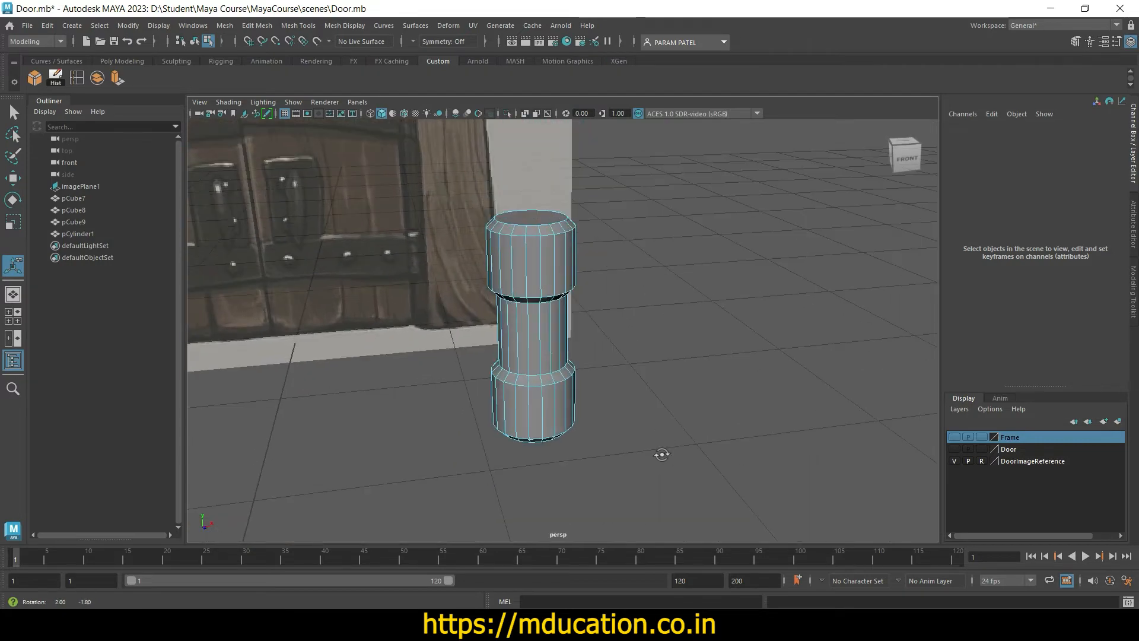
scroll(641, 432, "up", 3)
scroll(642, 431, "up", 3)
left_click_drag(645, 415, 650, 421, "alt")
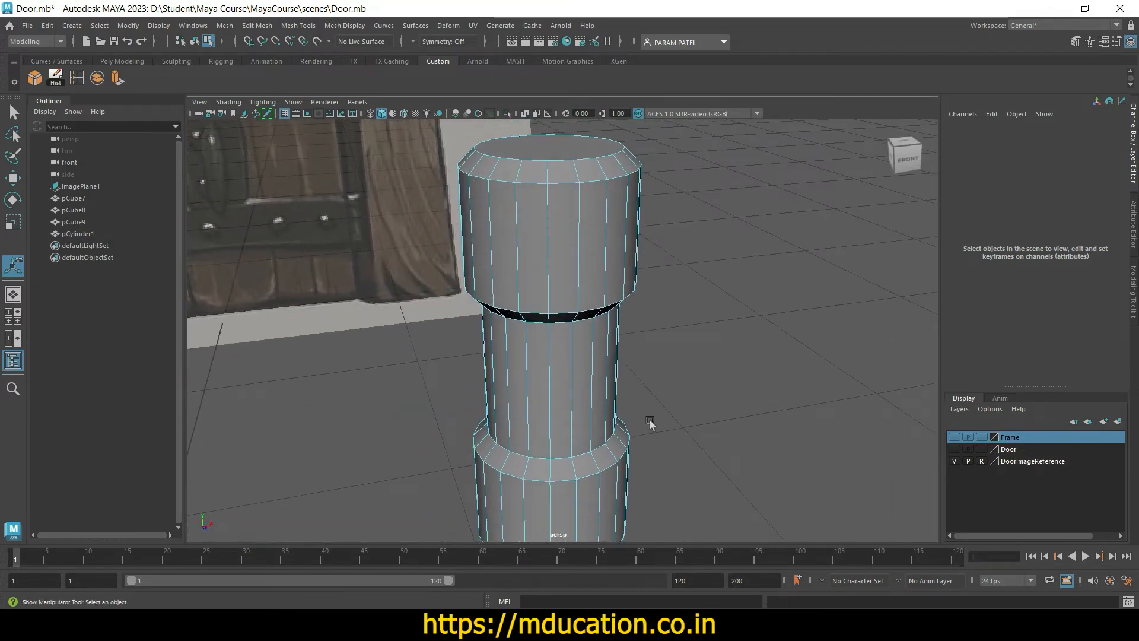
left_click_drag(632, 422, 683, 397, "alt")
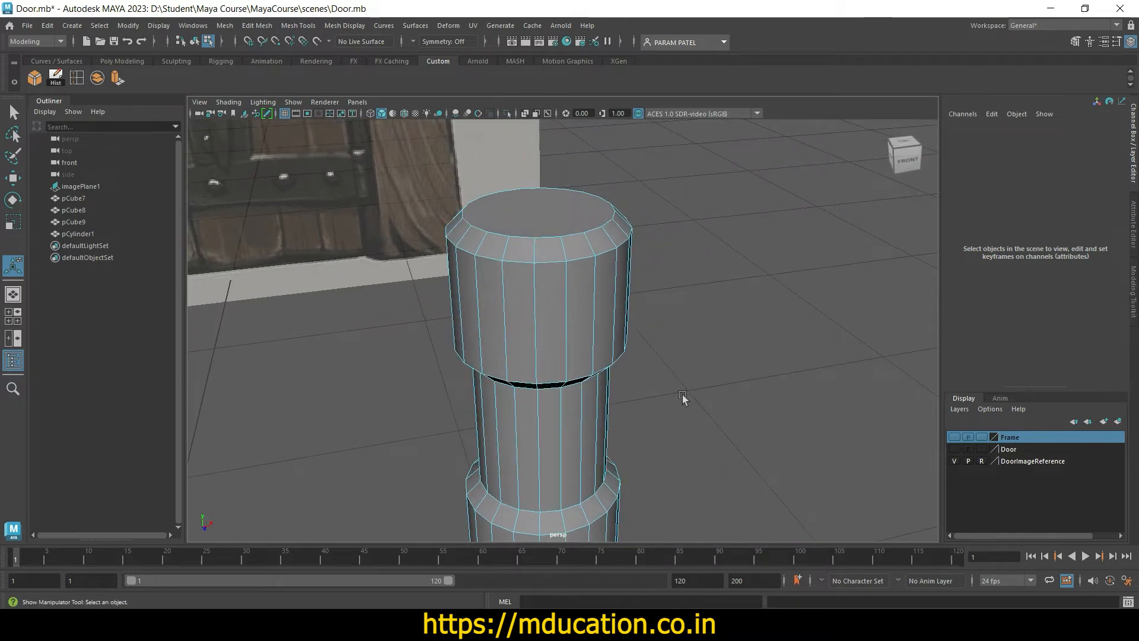
Step: Switch the cylinder to edge selection and select the outer edge loops at the top and bottom of the upper ring
right_click_drag(549, 271, 551, 240)
left_click(553, 244)
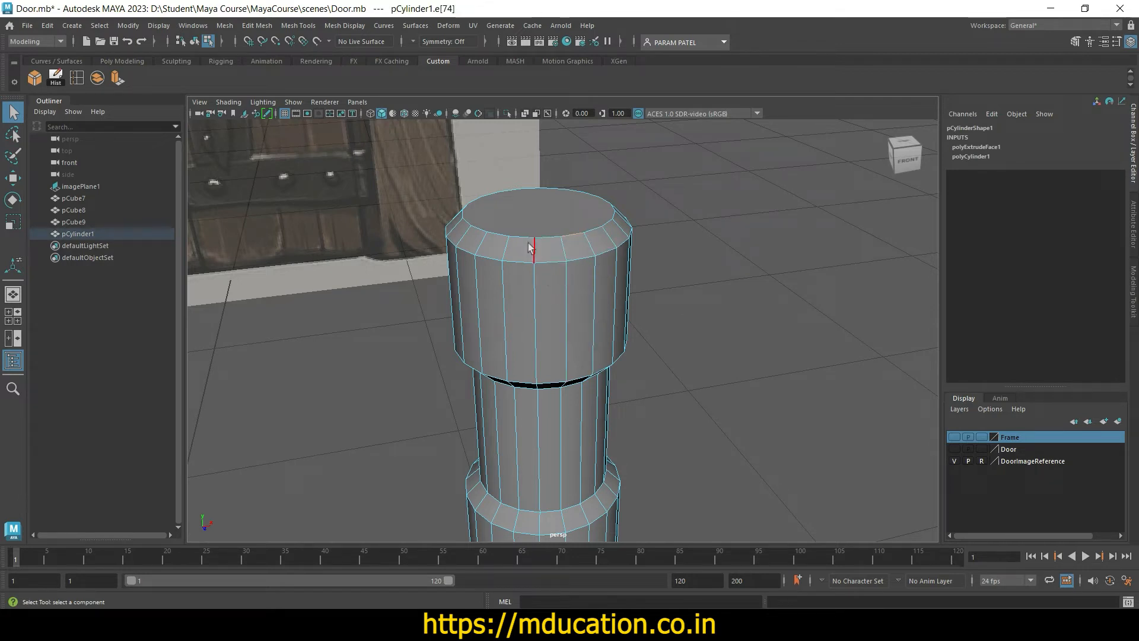
left_click(662, 250)
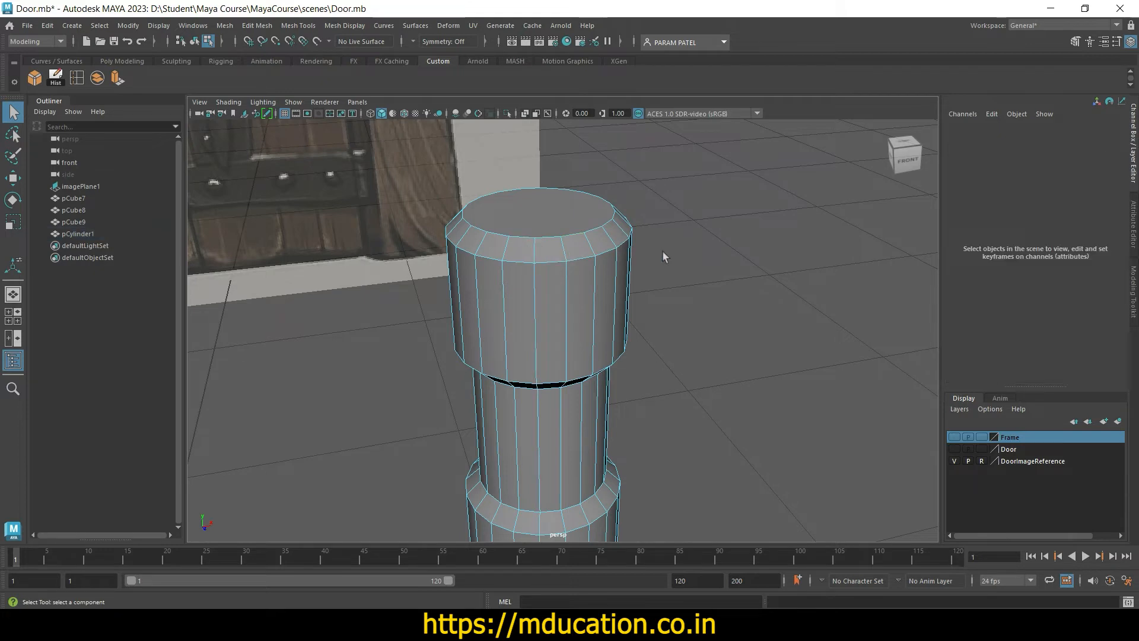
left_click(573, 238)
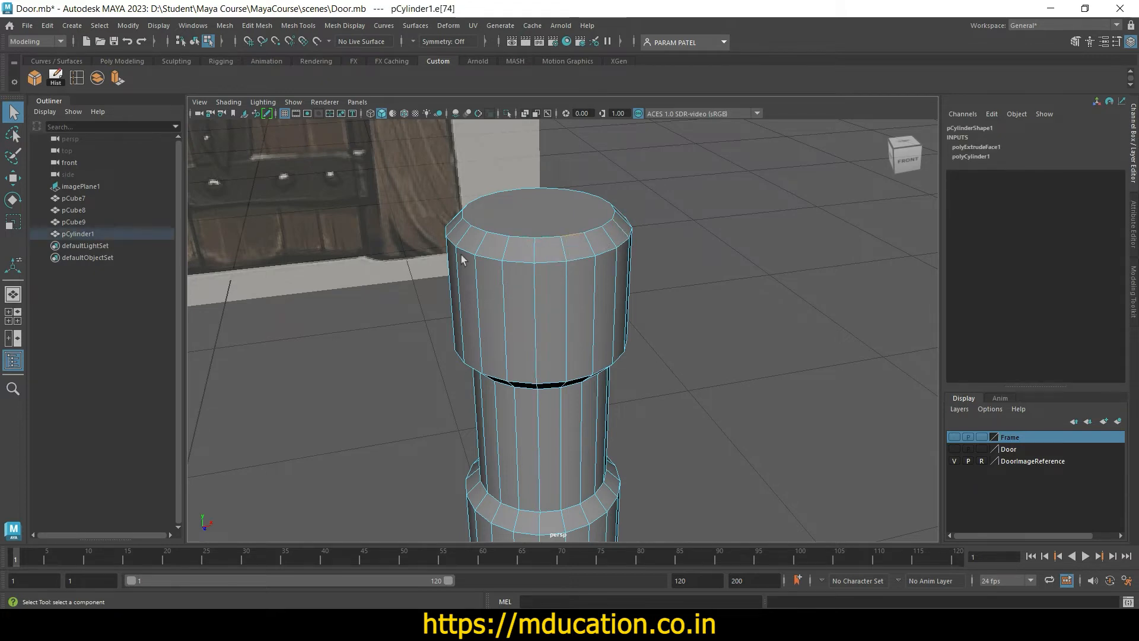
left_click(550, 258)
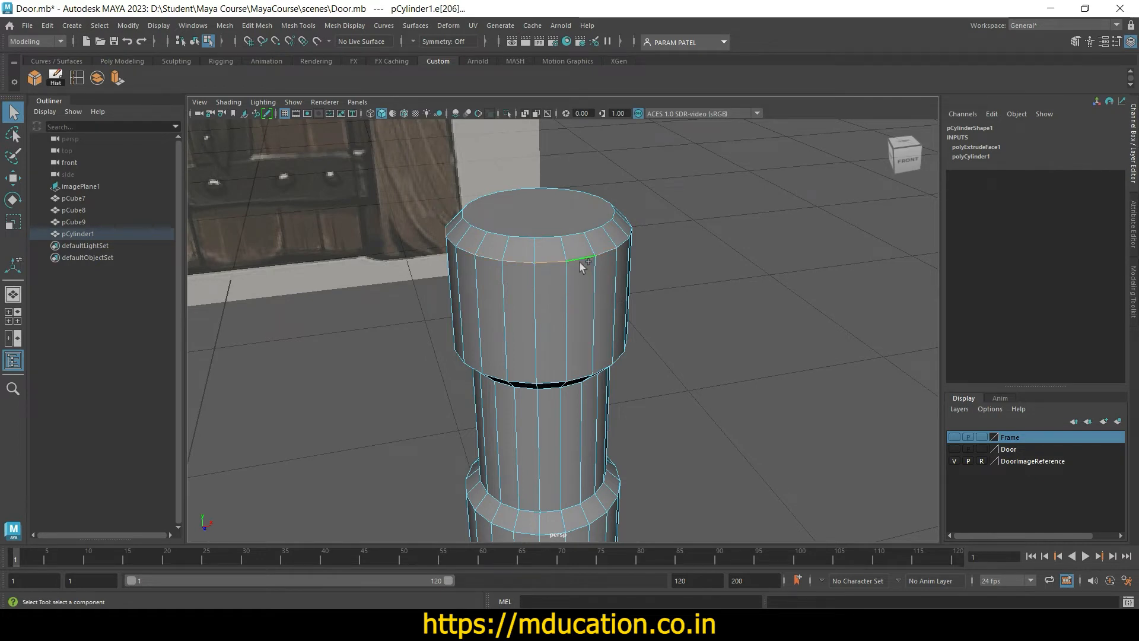
left_click(531, 383, "shift")
key("f")
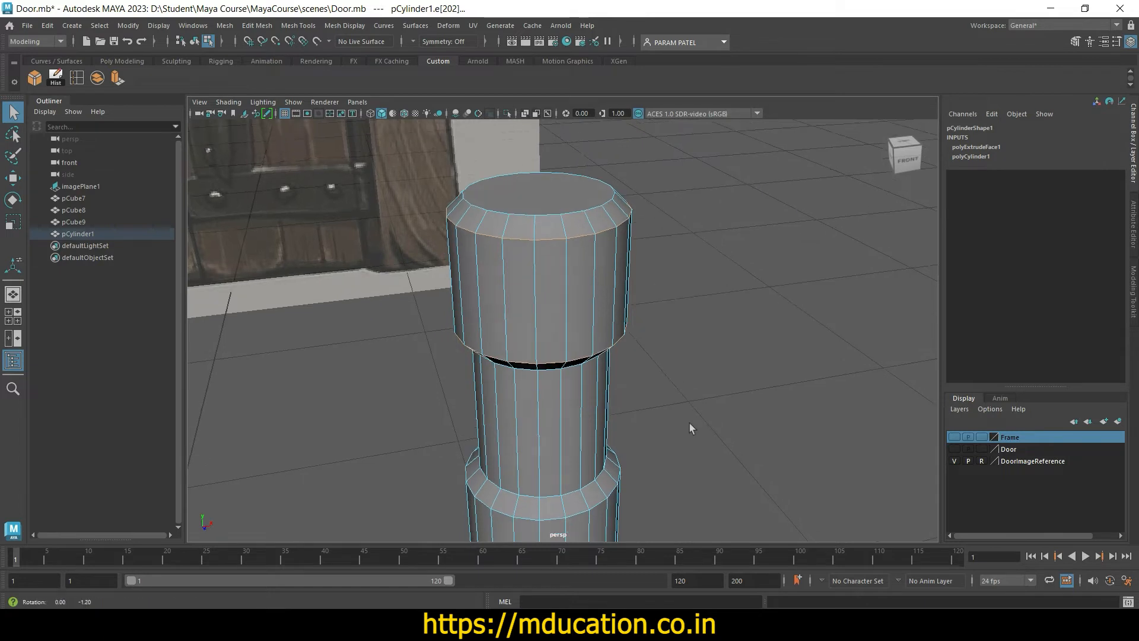
Step: Try to add the rim edges of the cylinder's top cap to the edge selection
left_click(549, 178, "shift")
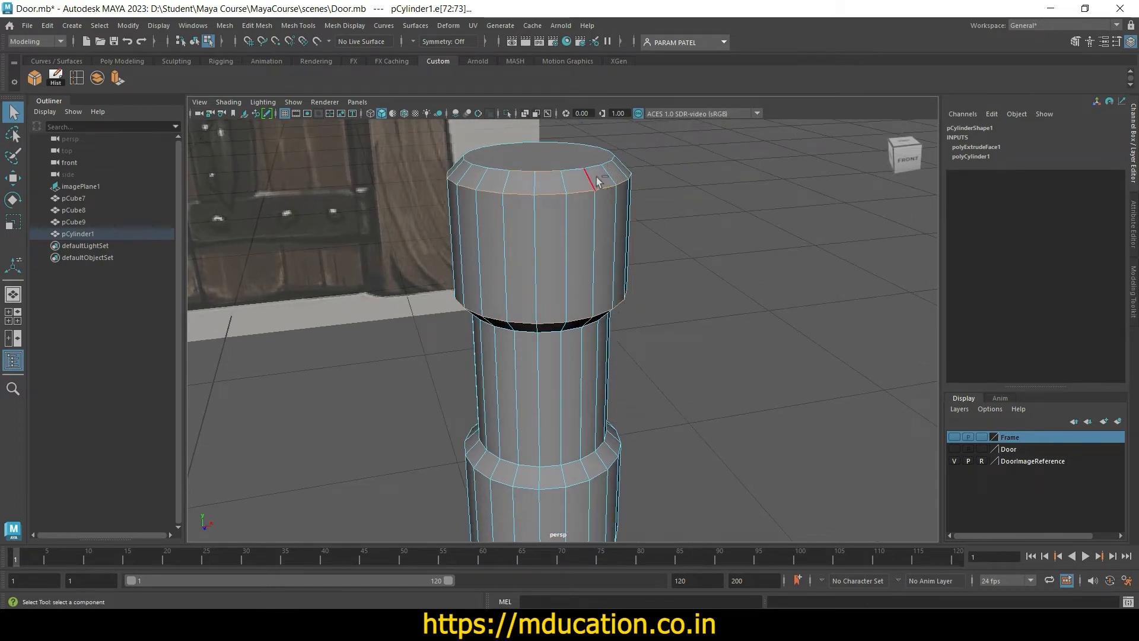
left_click(550, 172, "shift")
left_click(522, 173, "shift")
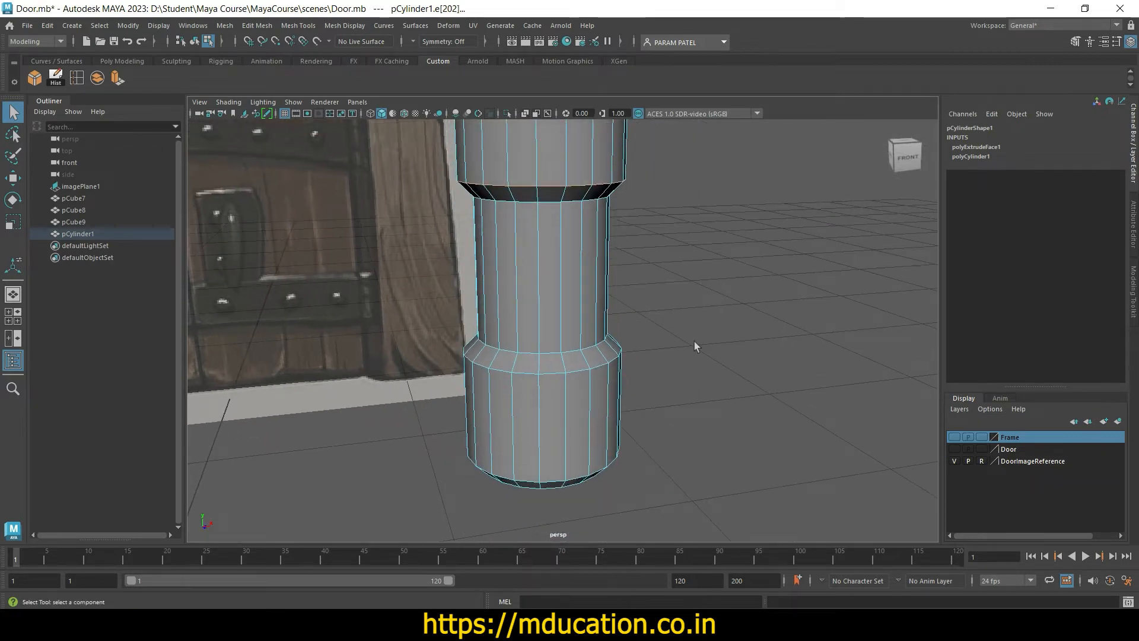
Step: Add the edge loops at both ends of the narrow middle section and around the lower ring's outer edges to the selection
left_click_drag(611, 304, 643, 308, "alt")
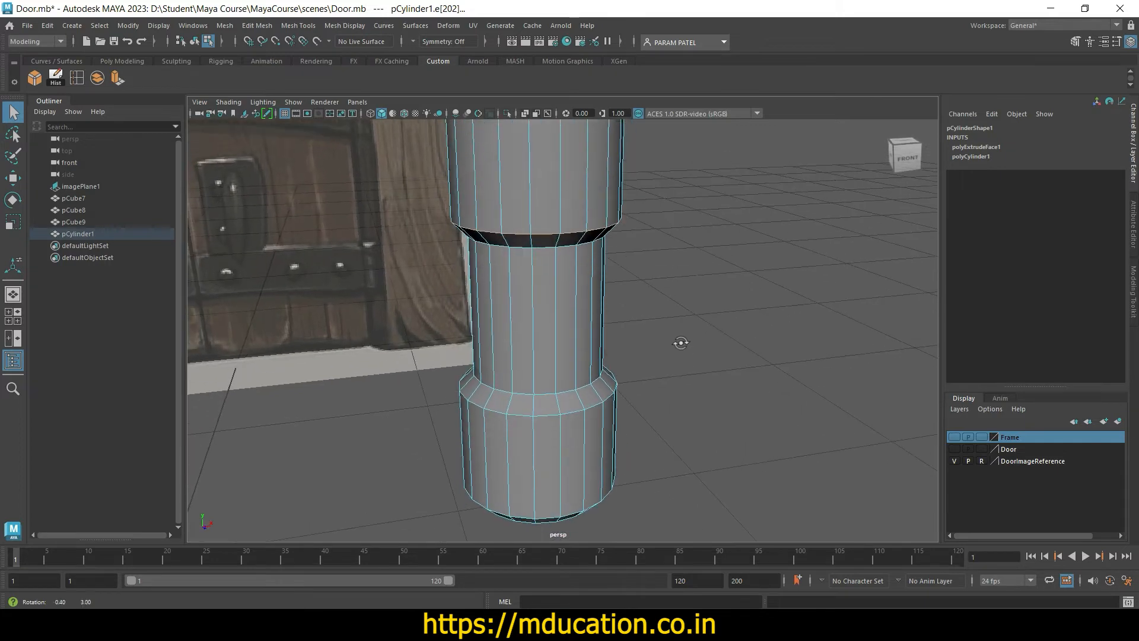
double_click(544, 247)
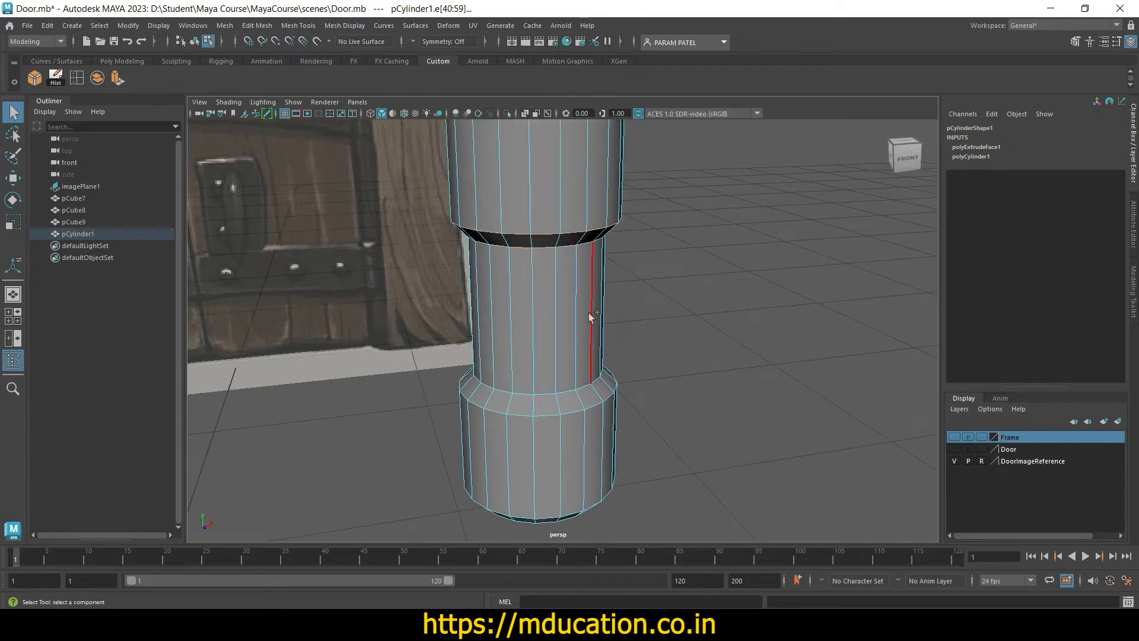
left_click_drag(718, 387, 605, 367, "alt")
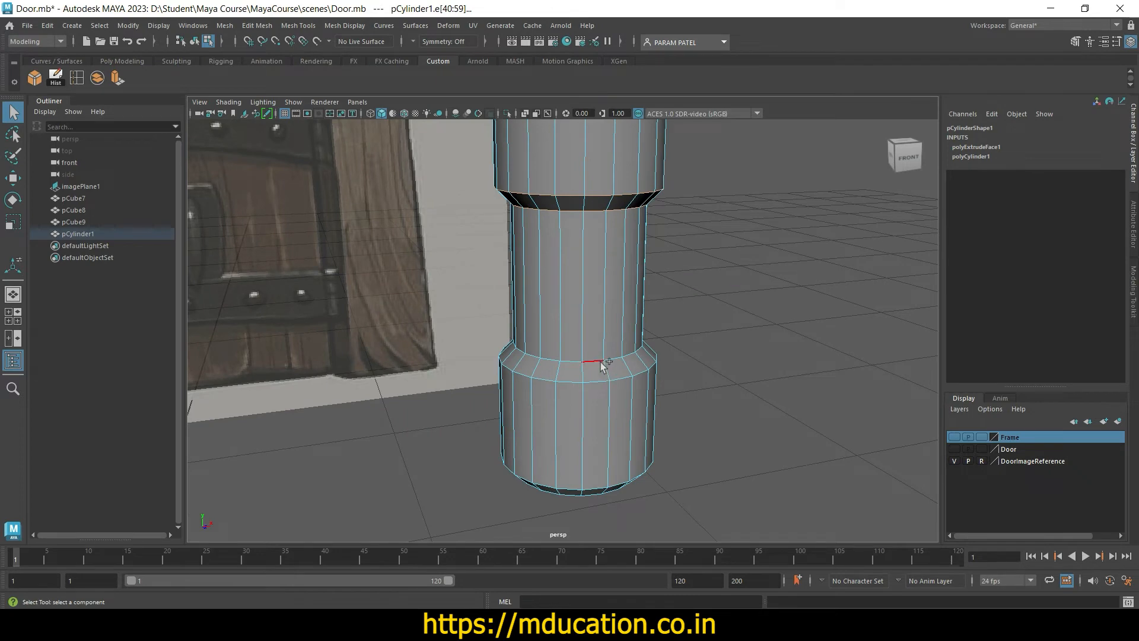
double_click(579, 373, "shift")
left_click_drag(672, 422, 608, 276, "alt")
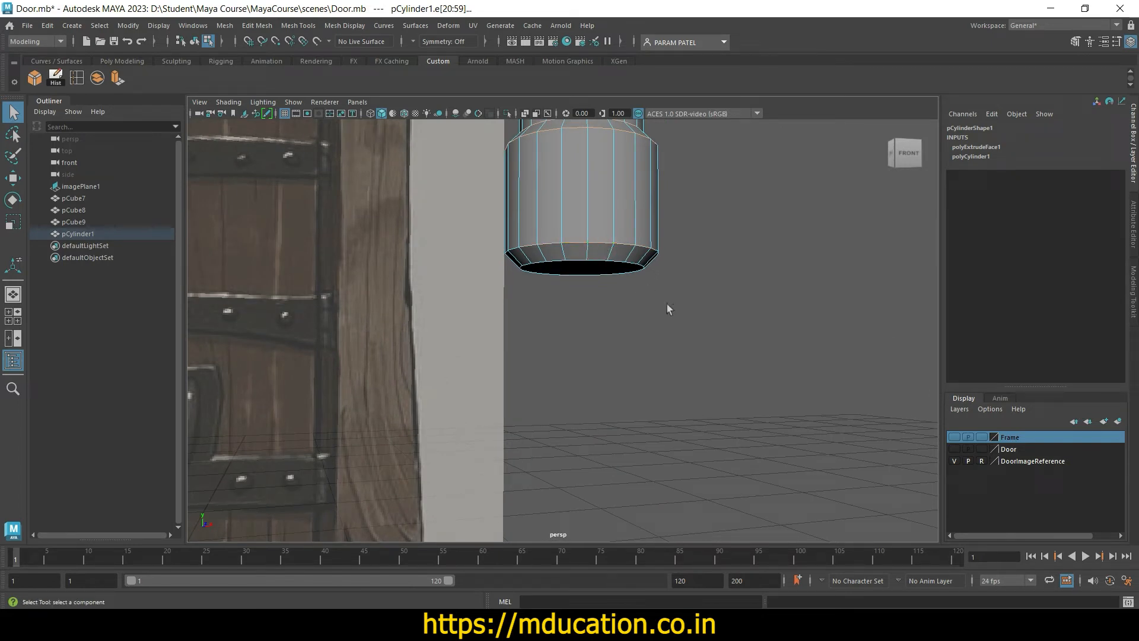
left_click(600, 261)
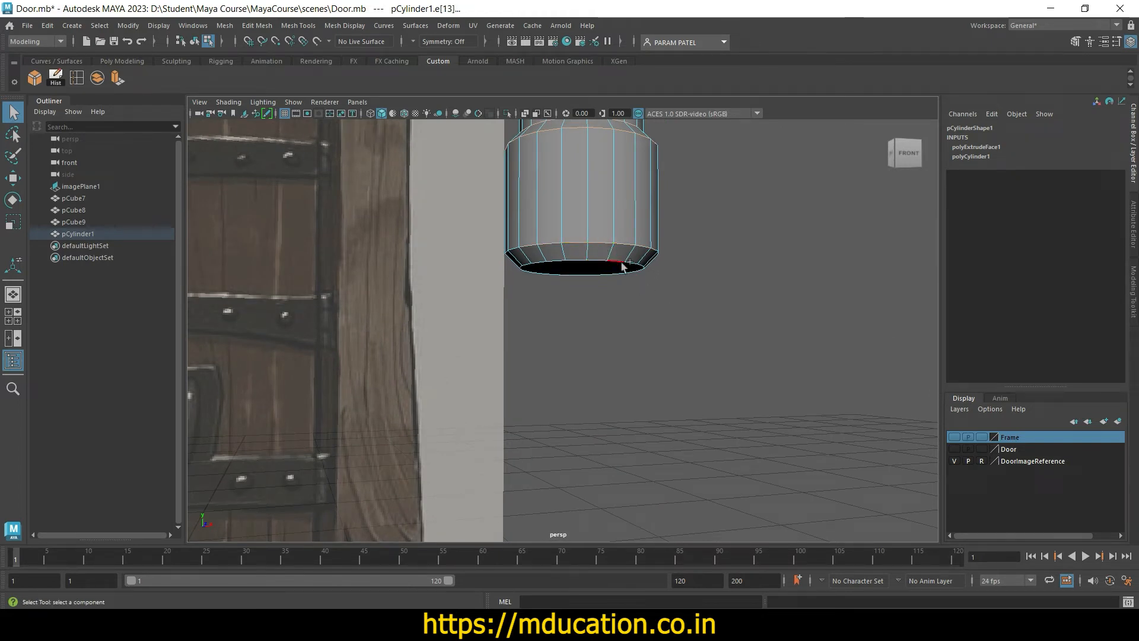
left_click(621, 263, "shift")
left_click(602, 258)
double_click(620, 265)
left_click_drag(723, 337, 727, 374, "alt")
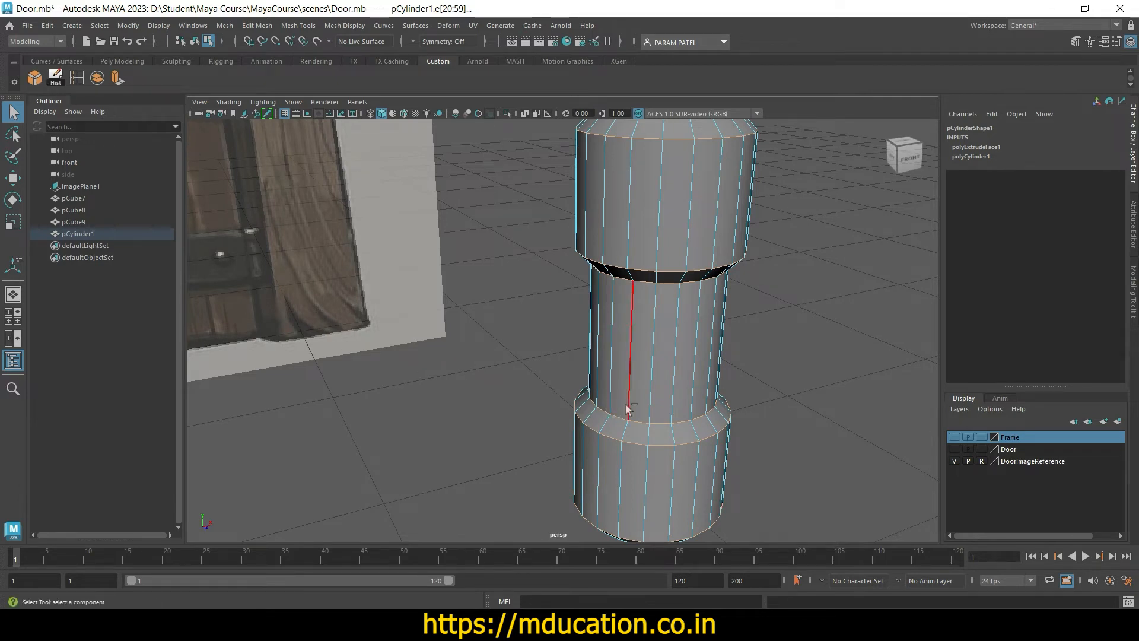
Step: Bevel the selected edge loops with a fraction of 0.2 and 2 segments
key("ctrl+b")
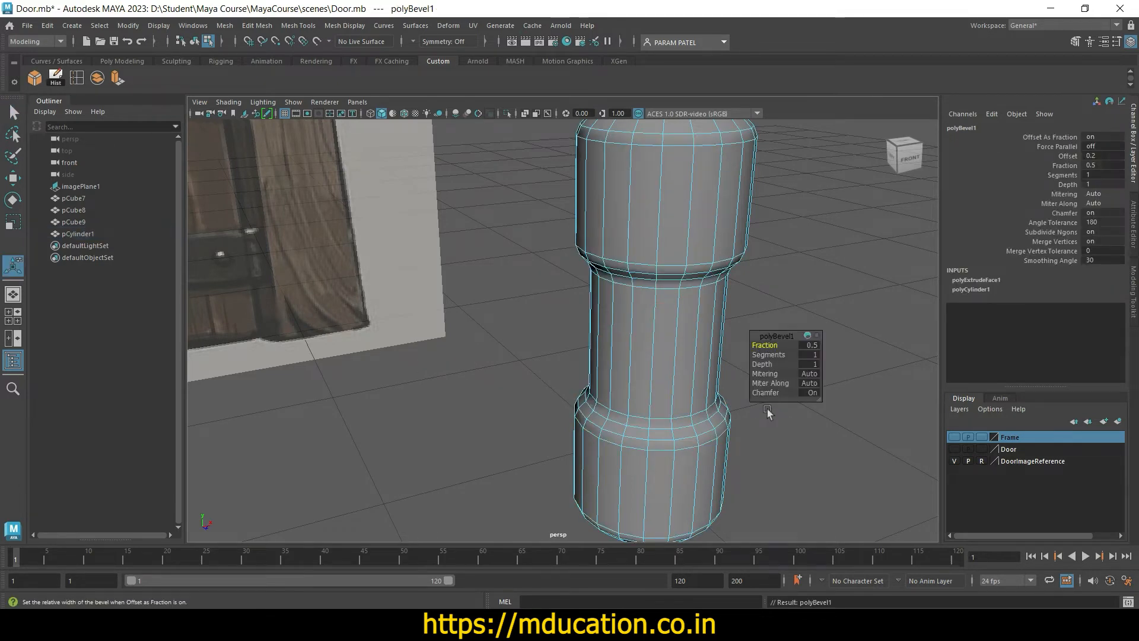
left_click(809, 347)
type("0.2")
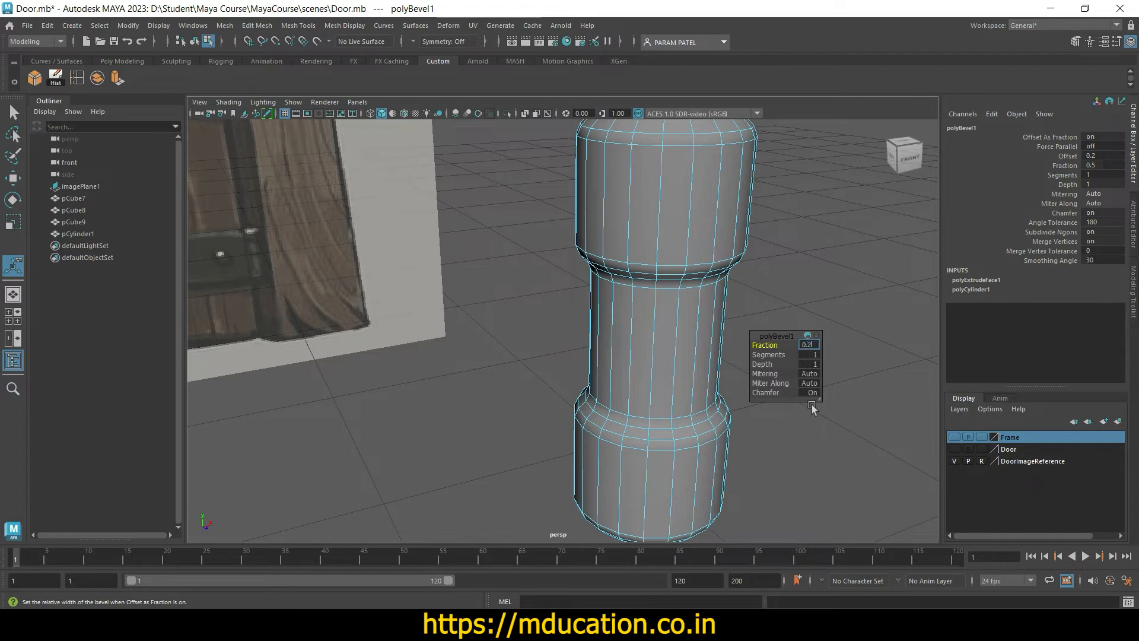
key("Return")
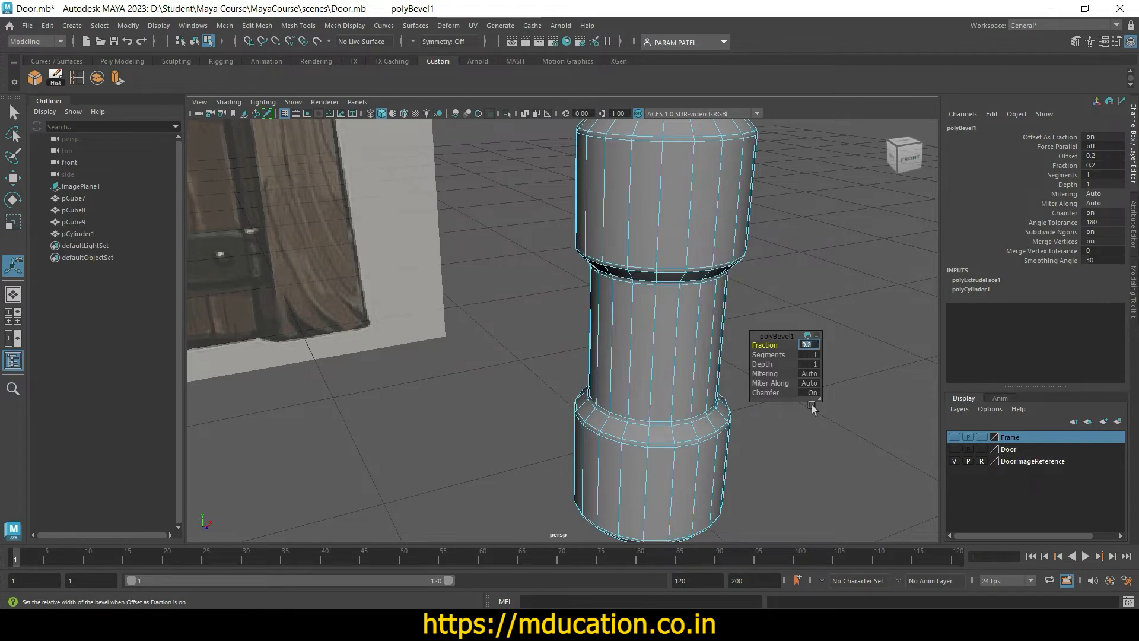
left_click(803, 354)
key("Return")
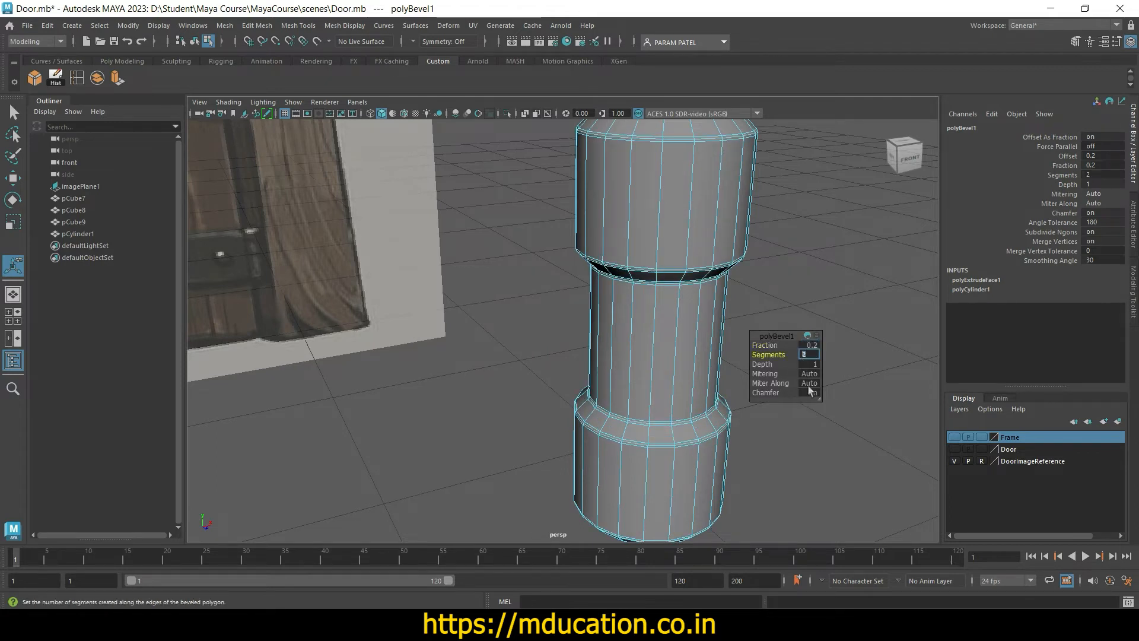
left_click(798, 443)
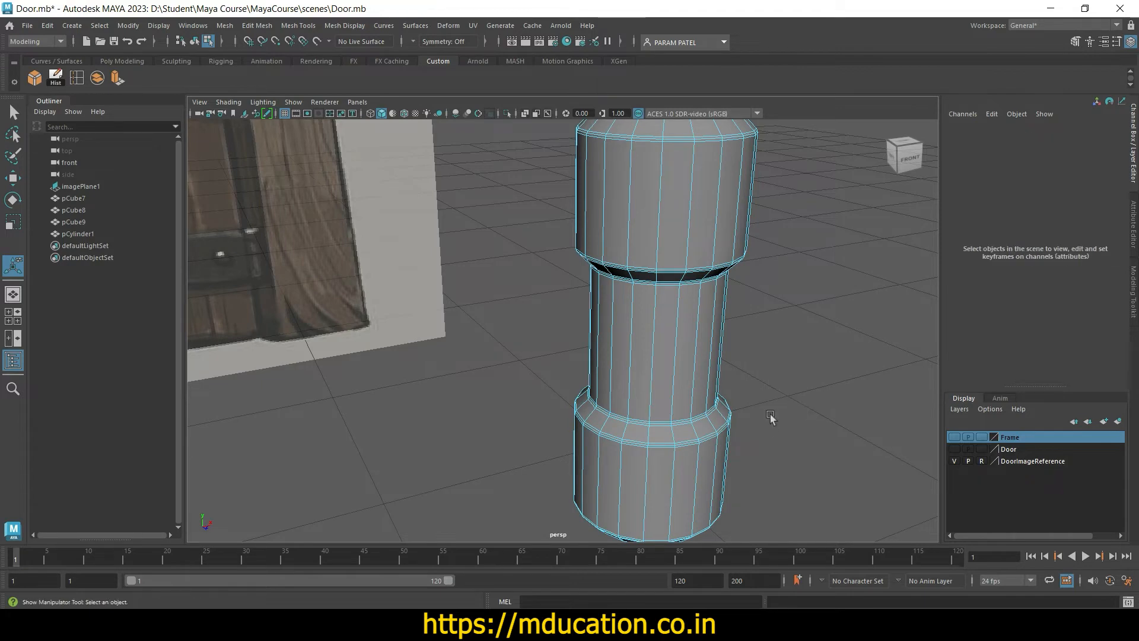
left_click_drag(797, 394, 732, 397, "alt")
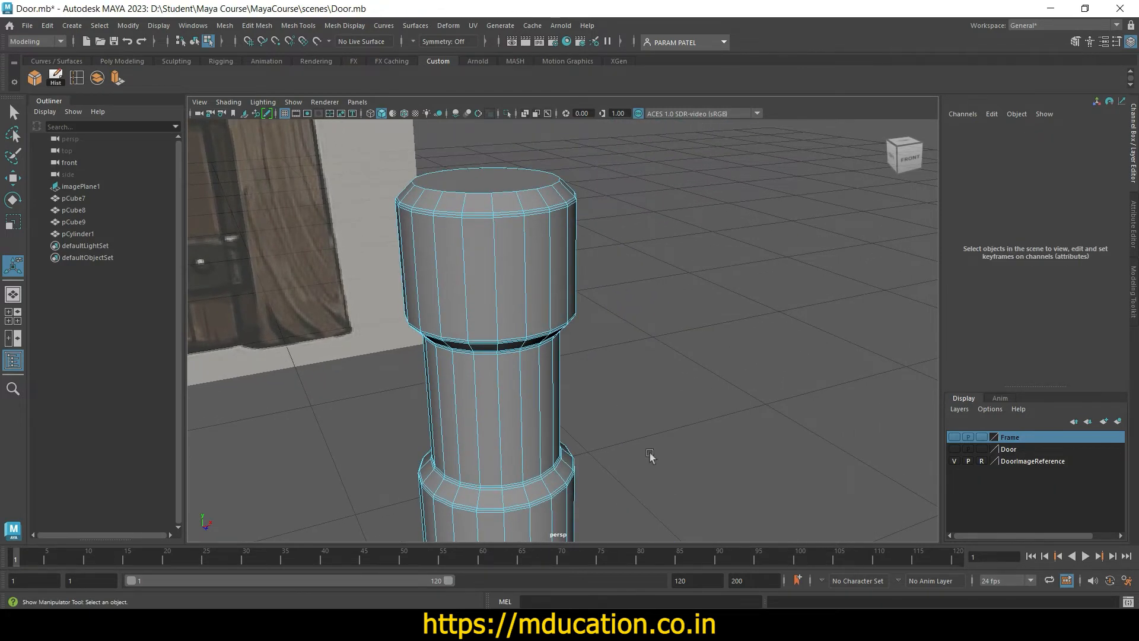
Step: In the front view, select only the rim edges of the cylinder's top and bottom caps, and return to the perspective view
key("space")
key("space")
scroll(671, 331, "up", 5)
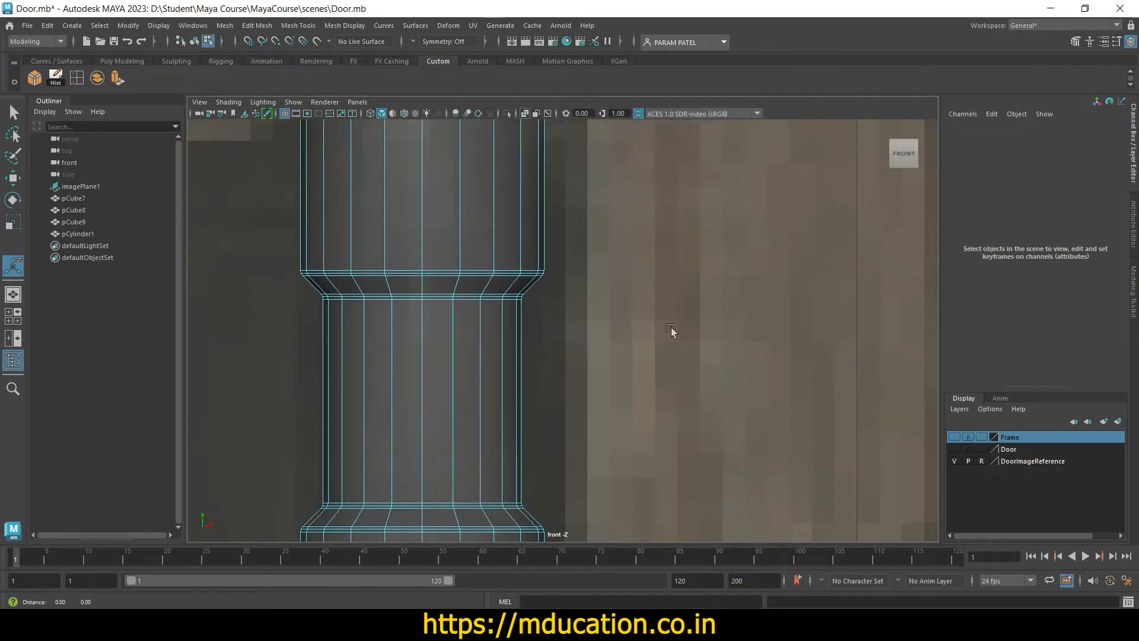
middle_click_drag(671, 330, 726, 504, "alt")
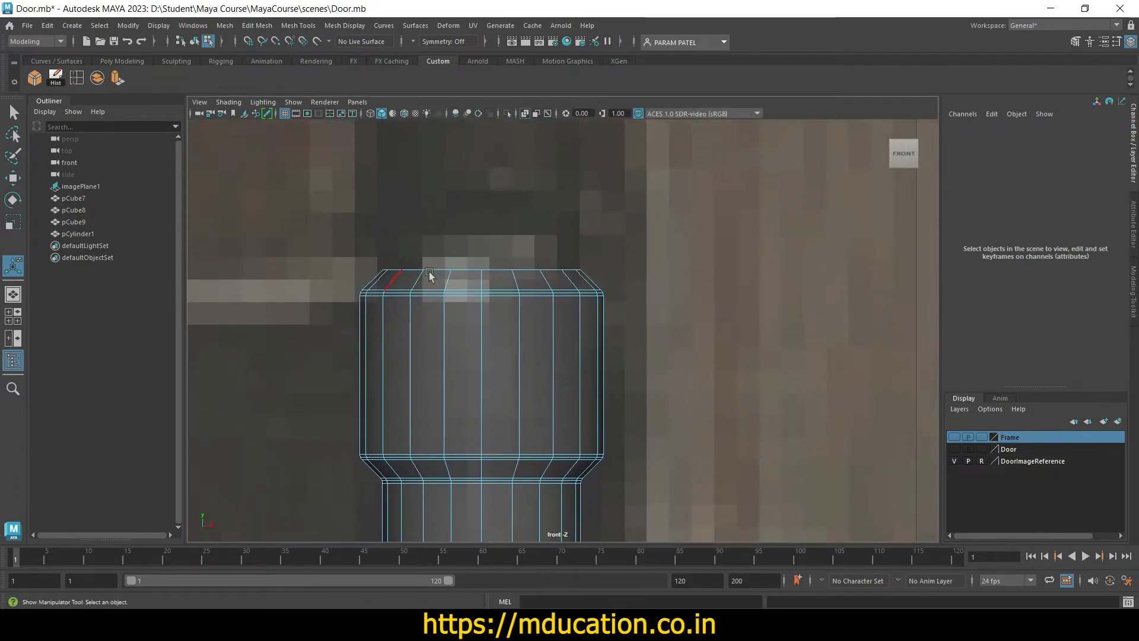
left_click_drag(342, 243, 611, 276)
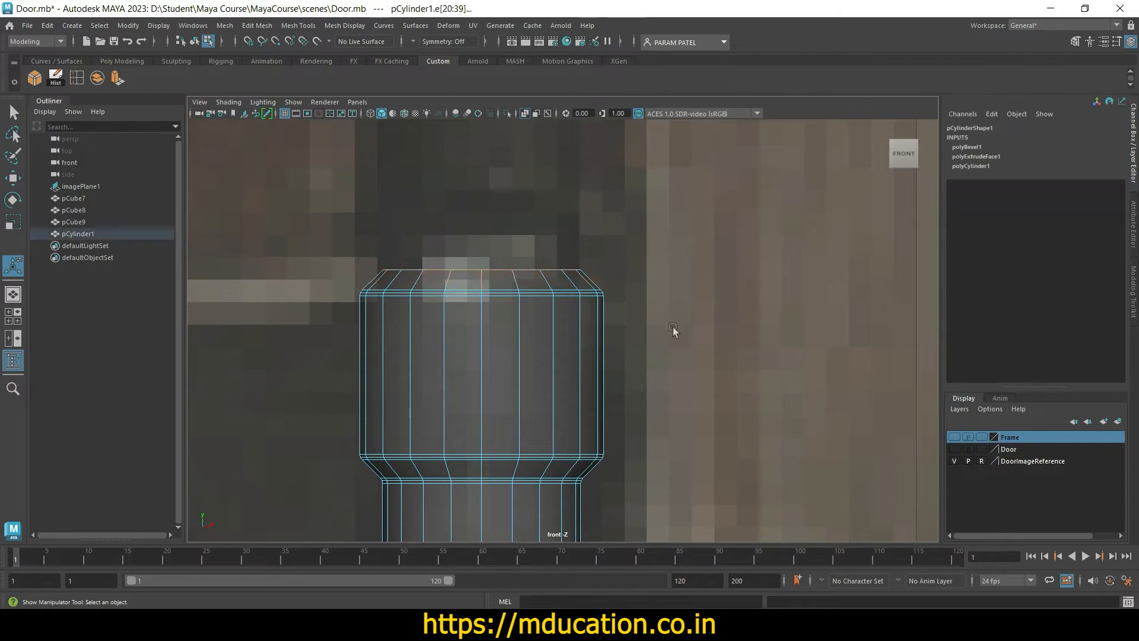
left_click_drag(685, 353, 314, 279)
middle_click_drag(655, 396, 646, 275, "alt")
left_click_drag(335, 402, 593, 454)
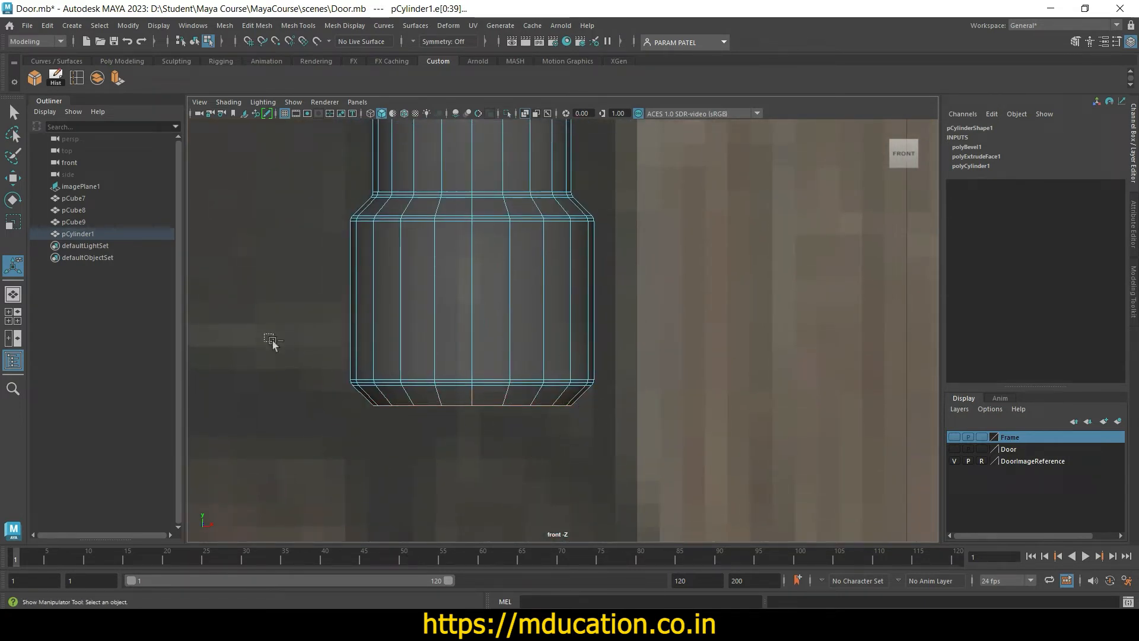
left_click_drag(264, 333, 636, 396)
key("space")
key("space")
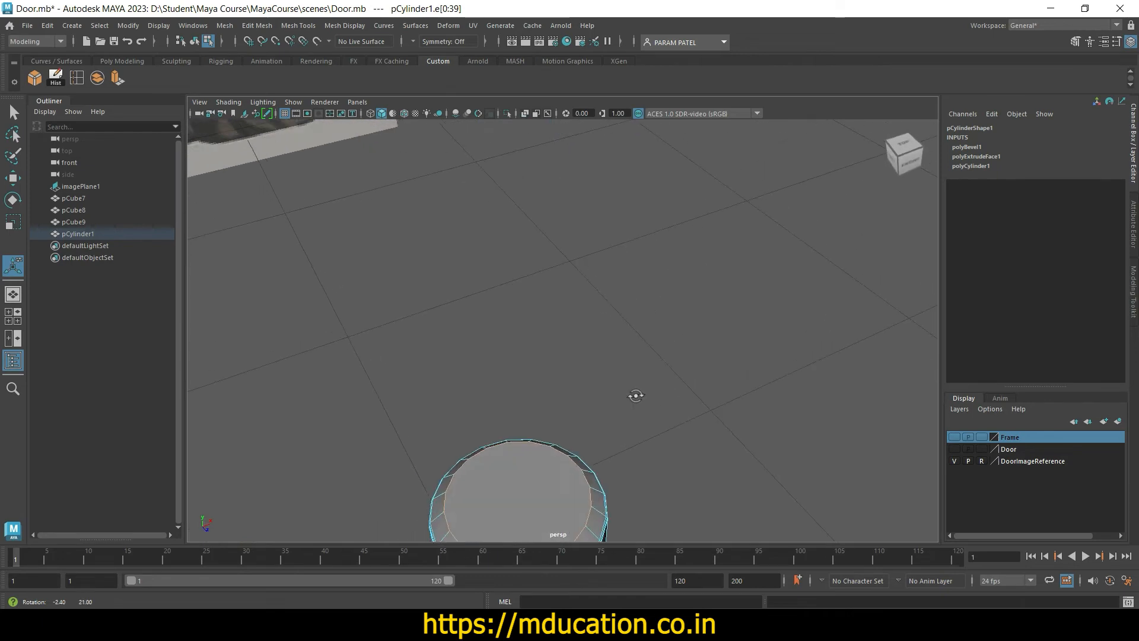
Step: Bevel the rim edges of both end caps with a fraction of 0.2 and 2 segments
middle_click_drag(636, 396, 664, 324, "alt")
scroll(665, 325, "up", 3)
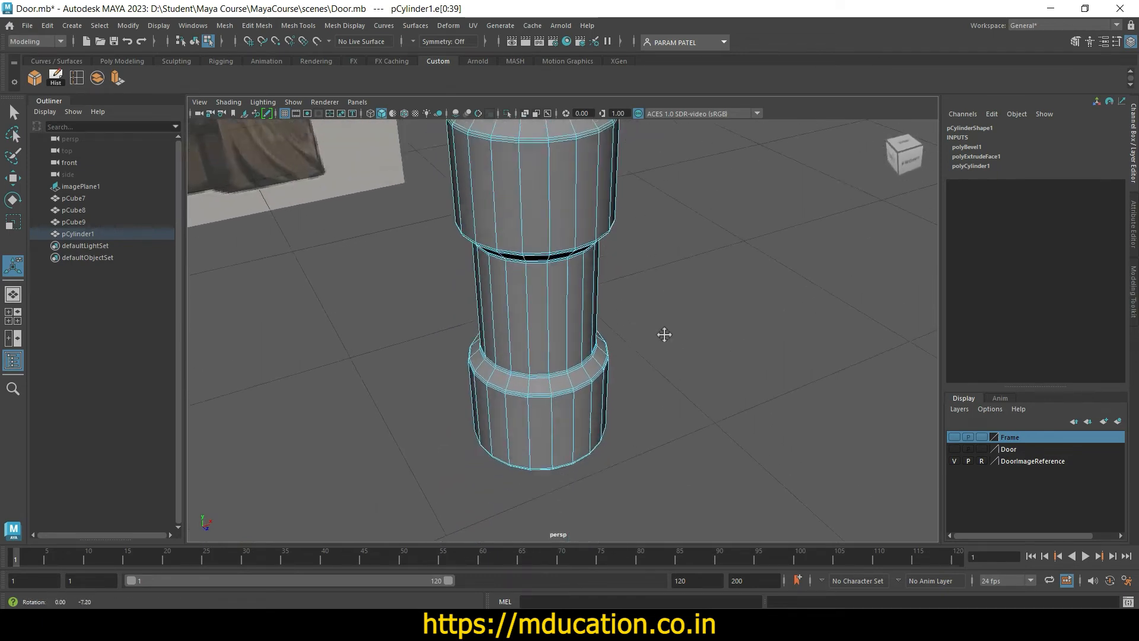
scroll(664, 333, "down", 3)
key("ctrl+b")
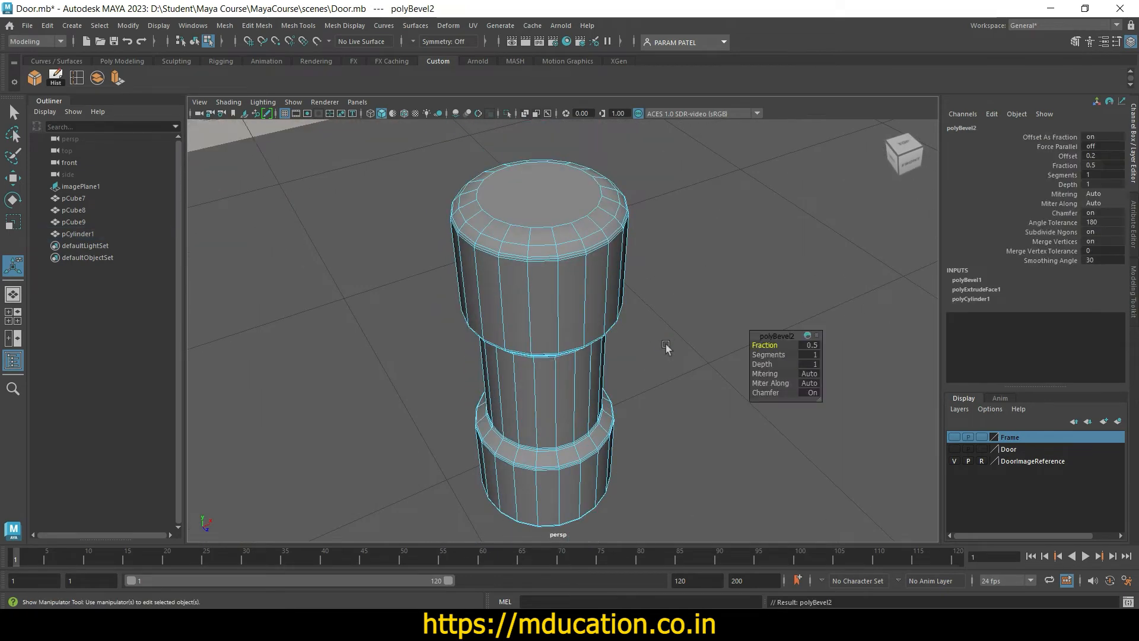
type("0")
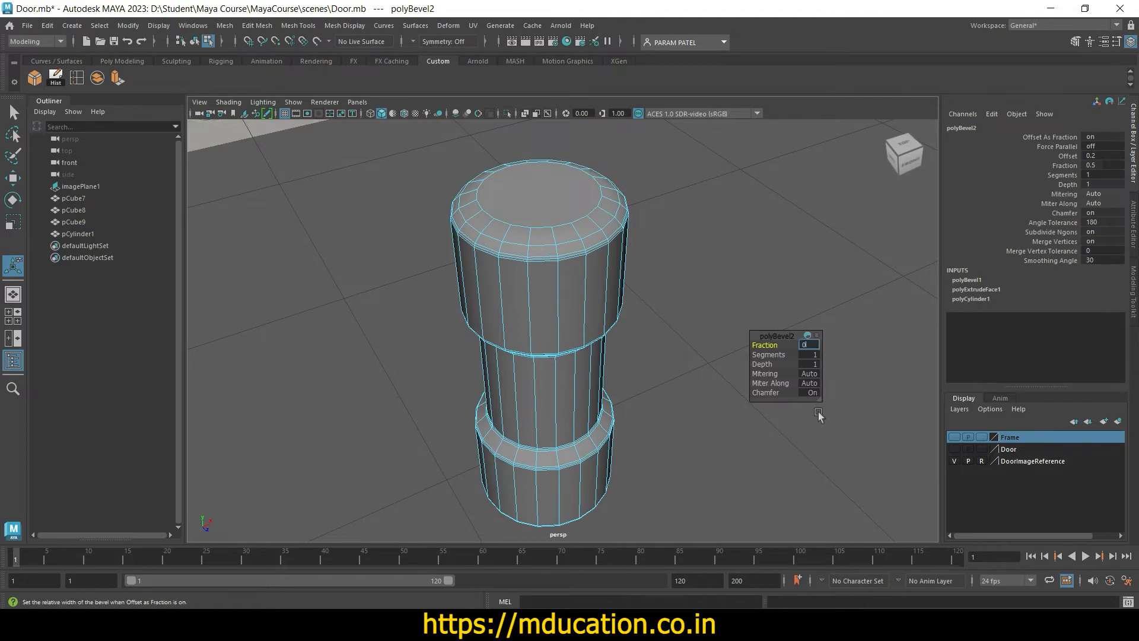
key("Return")
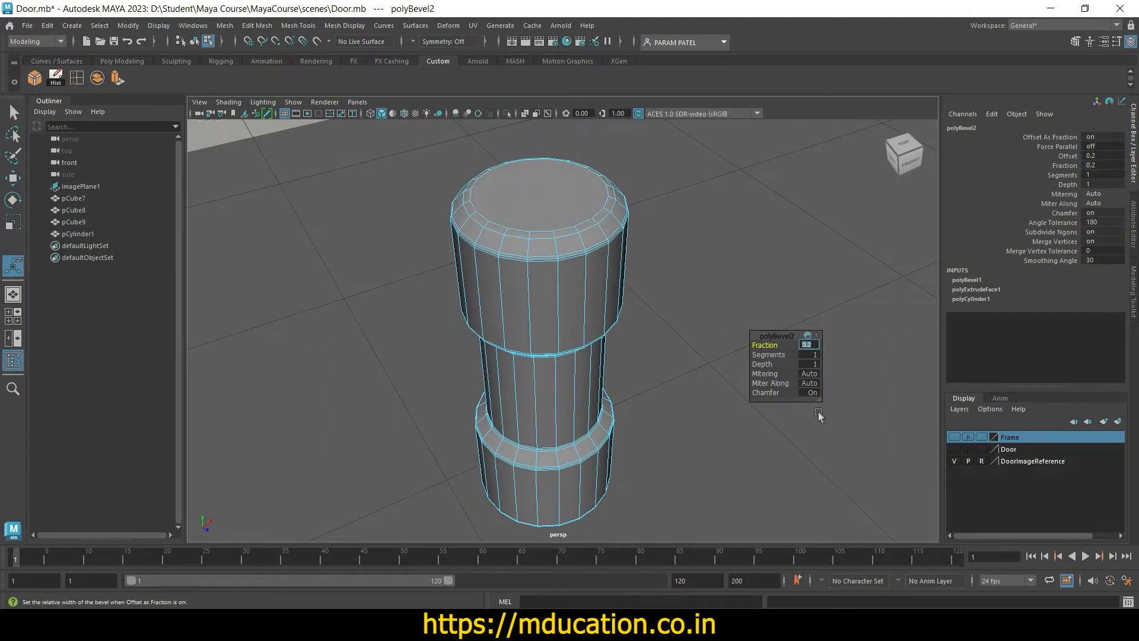
left_click(806, 354)
type("2")
key("Return")
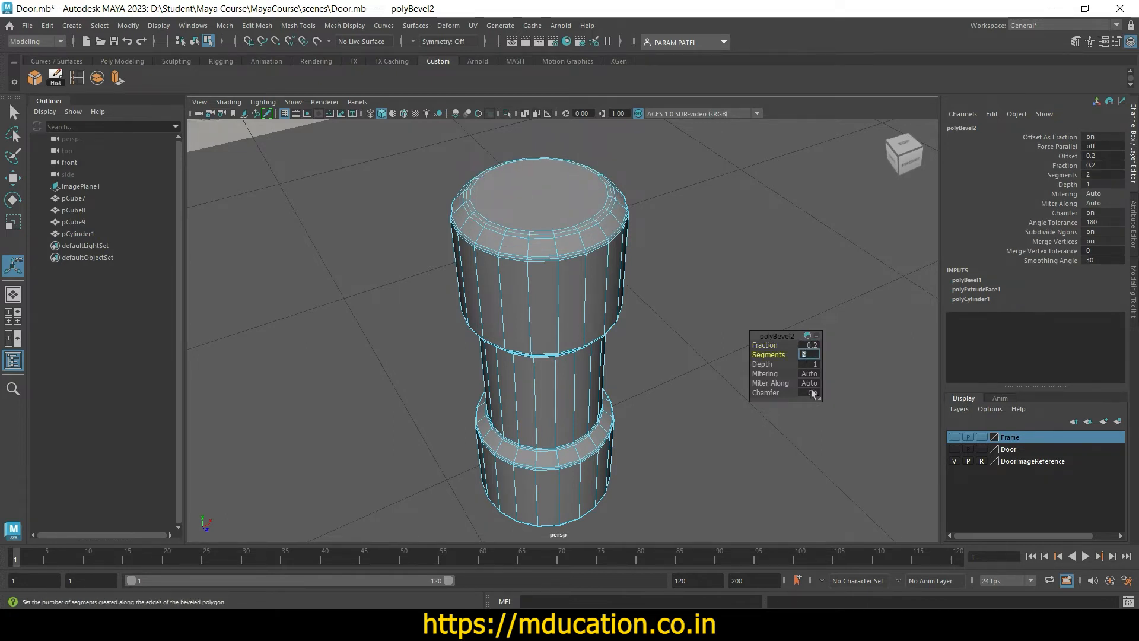
Step: Deselect the bevel selection and examine the bevelled hinge cylinder from above, from below and beside the door reference
left_click_drag(736, 451, 702, 451, "alt")
right_click_drag(701, 450, 666, 410, "alt")
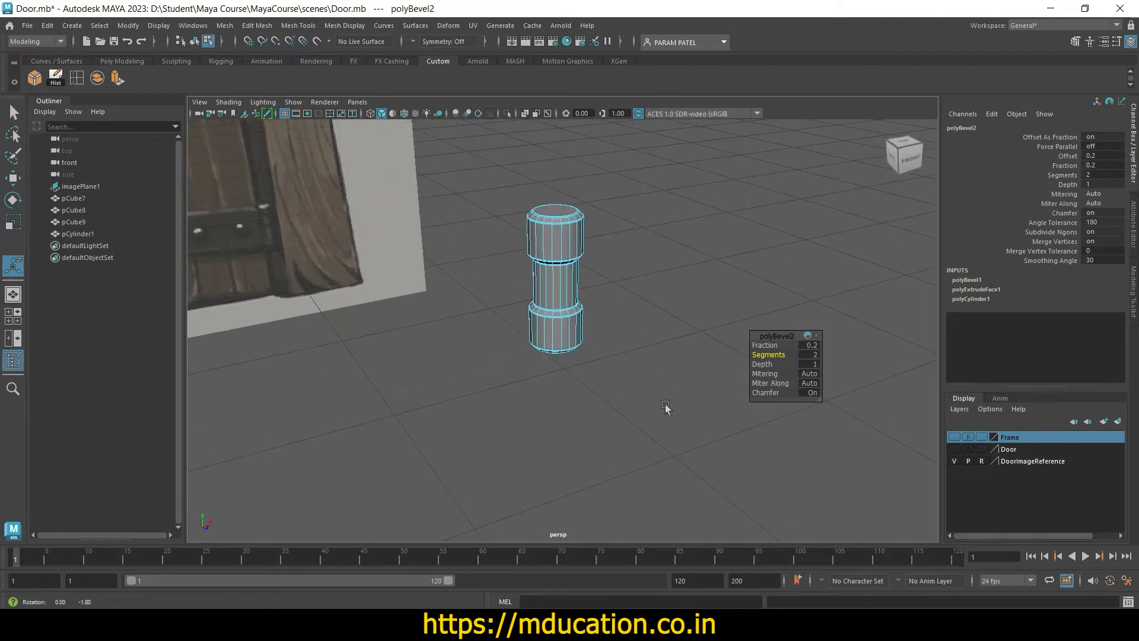
left_click_drag(667, 410, 657, 394, "alt")
scroll(654, 394, "up", 3)
middle_click_drag(654, 393, 674, 476, "alt")
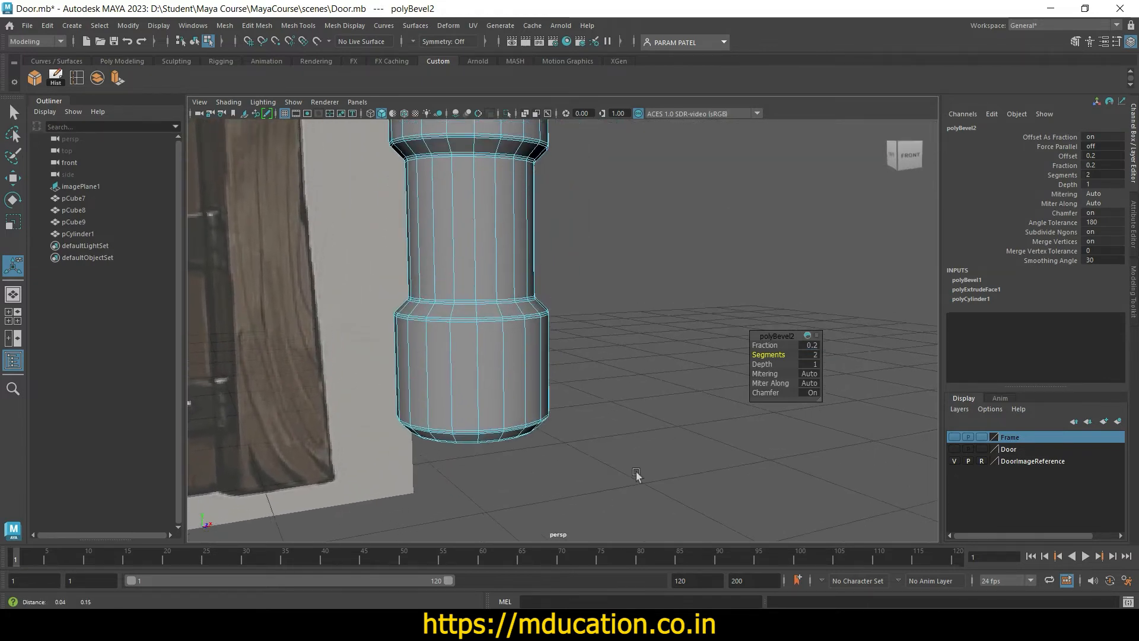
left_click(643, 379)
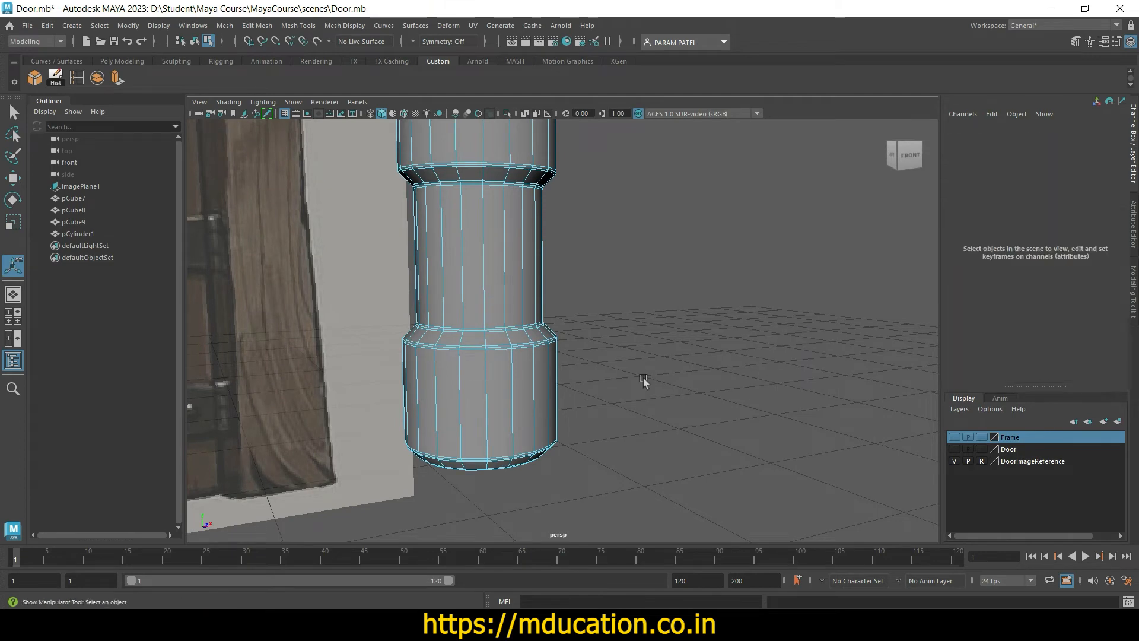
left_click_drag(642, 348, 526, 290, "alt")
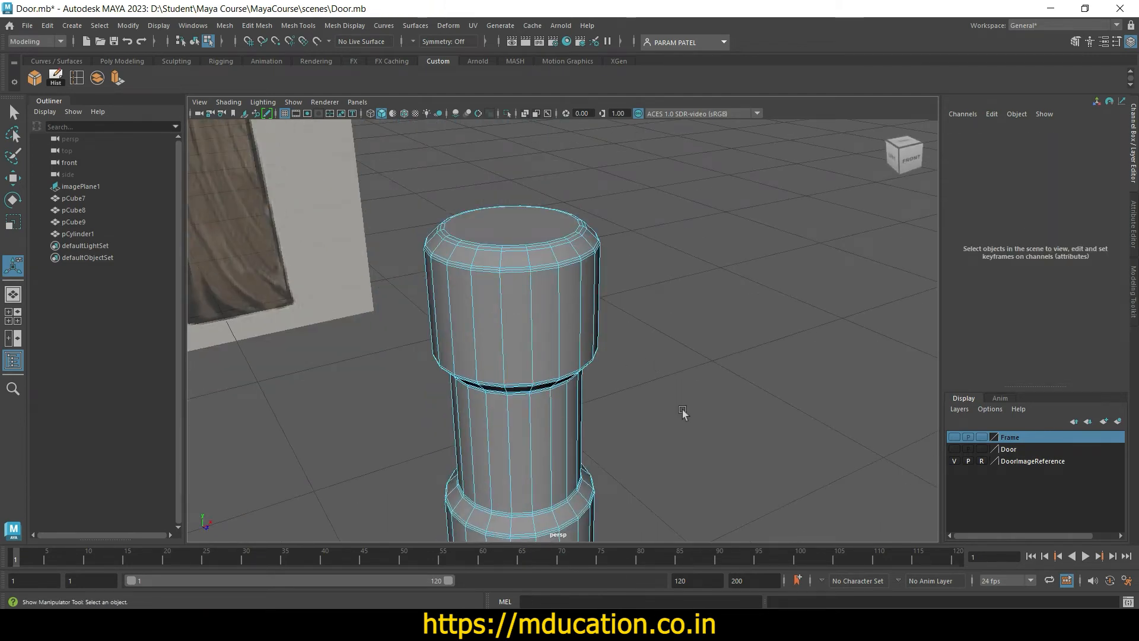
scroll(682, 413, "down", 6)
middle_click_drag(664, 404, 754, 416, "alt")
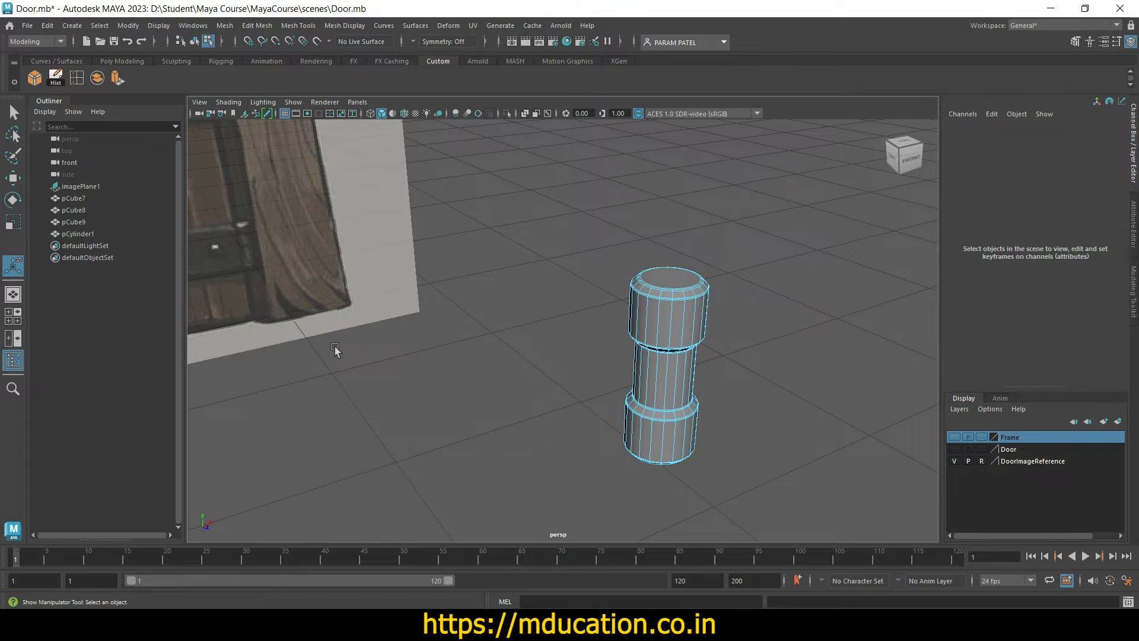
Step: Show the whole door reference in the front view, return the hinge cylinder to object mode and deselect it
key("space")
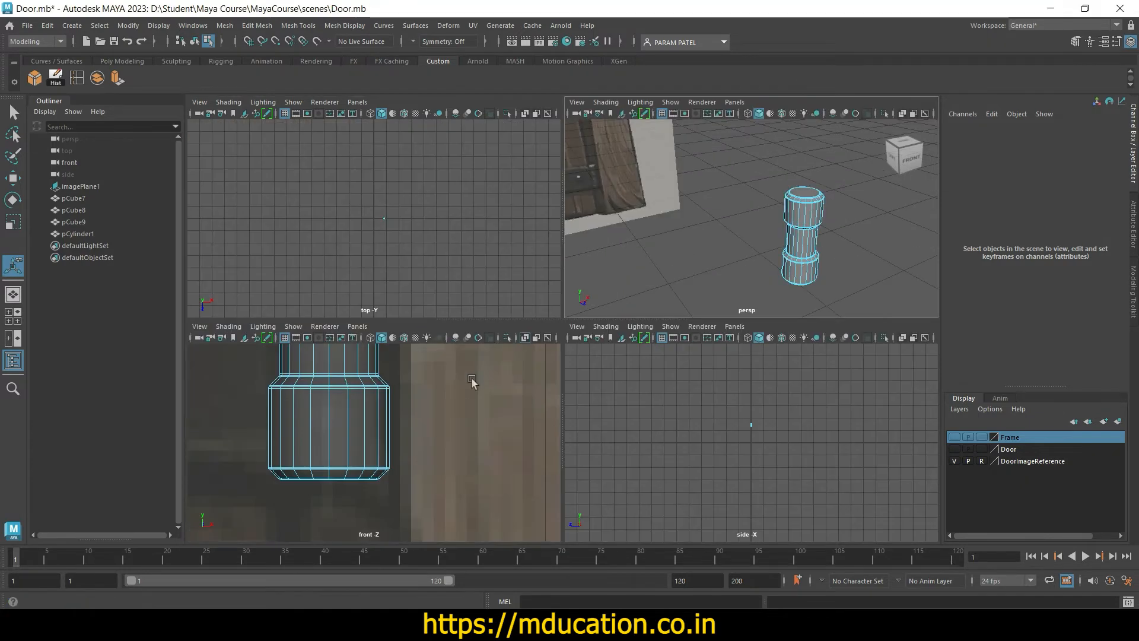
key("space")
key("a")
key("f")
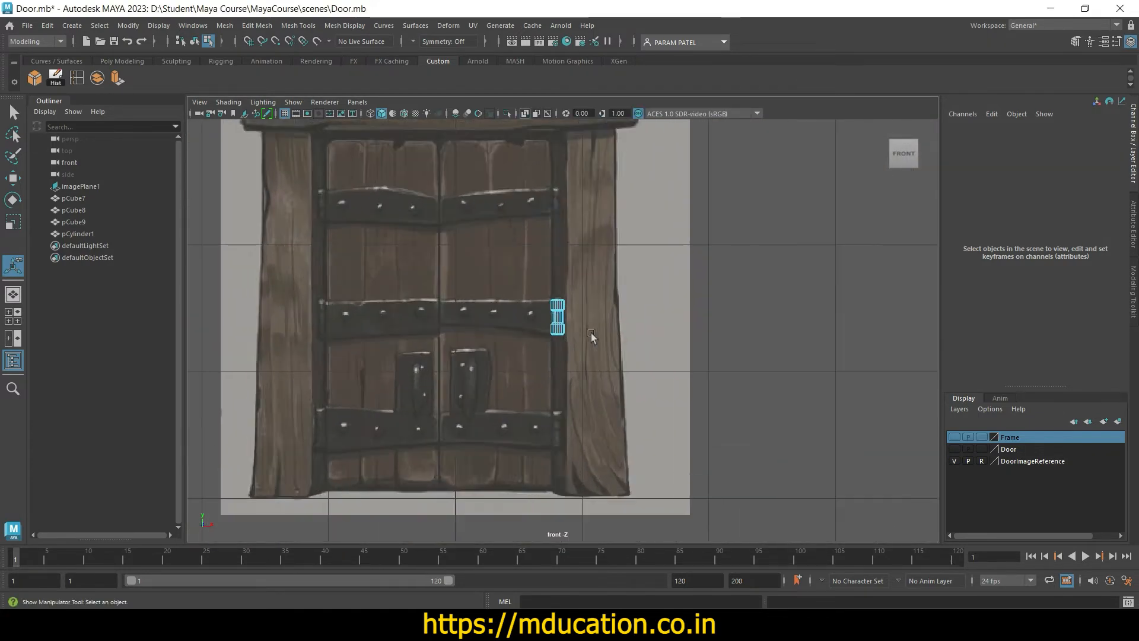
right_click_drag(551, 279, 608, 255)
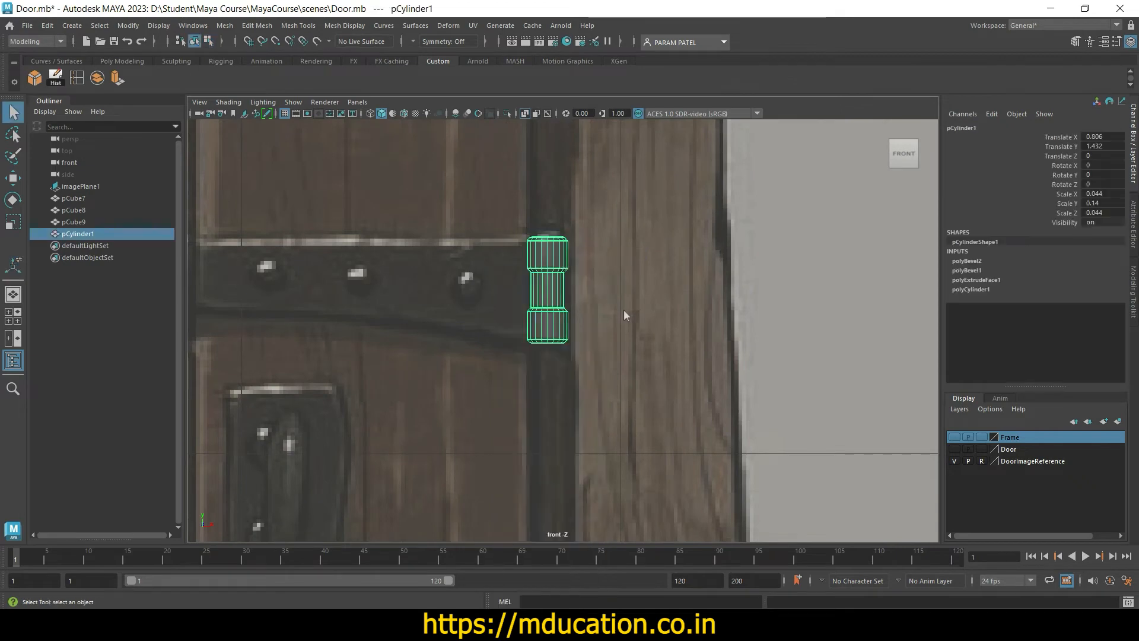
left_click(635, 336)
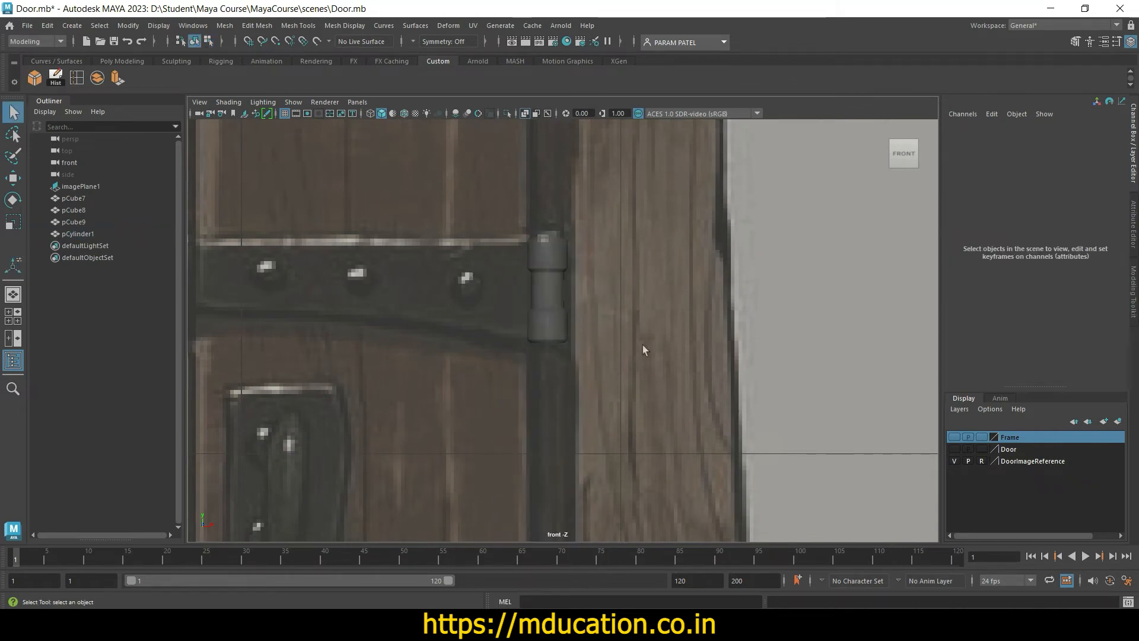
Step: Compare the hinge cylinder in the perspective view with the hinge positions on the door reference in the front view
key("space")
key("space")
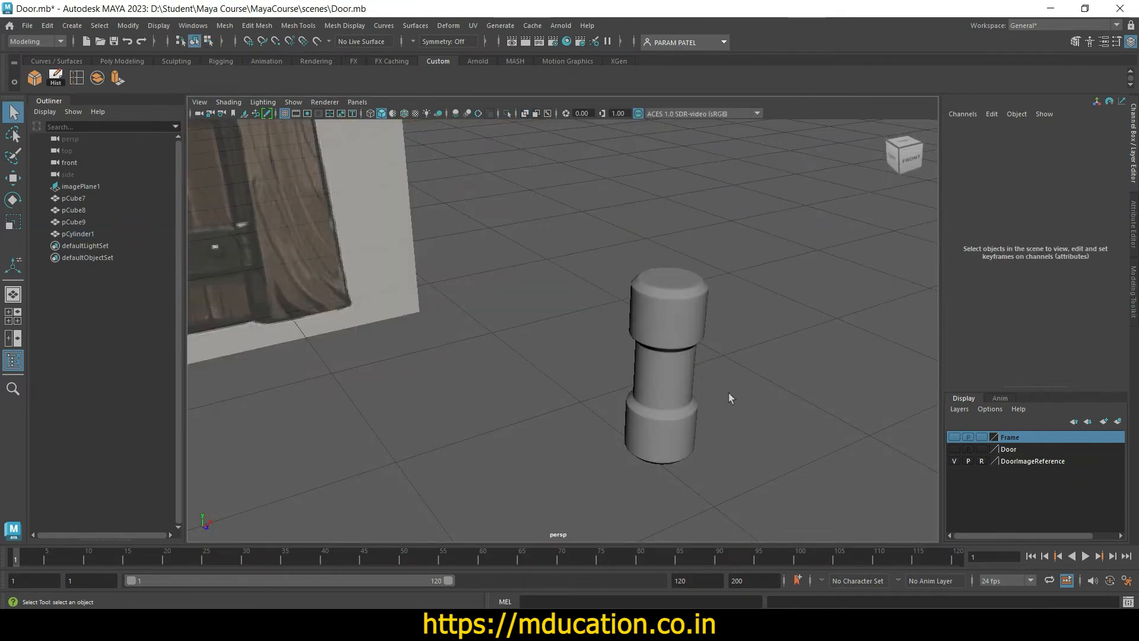
left_click_drag(728, 393, 605, 407, "alt")
key("space")
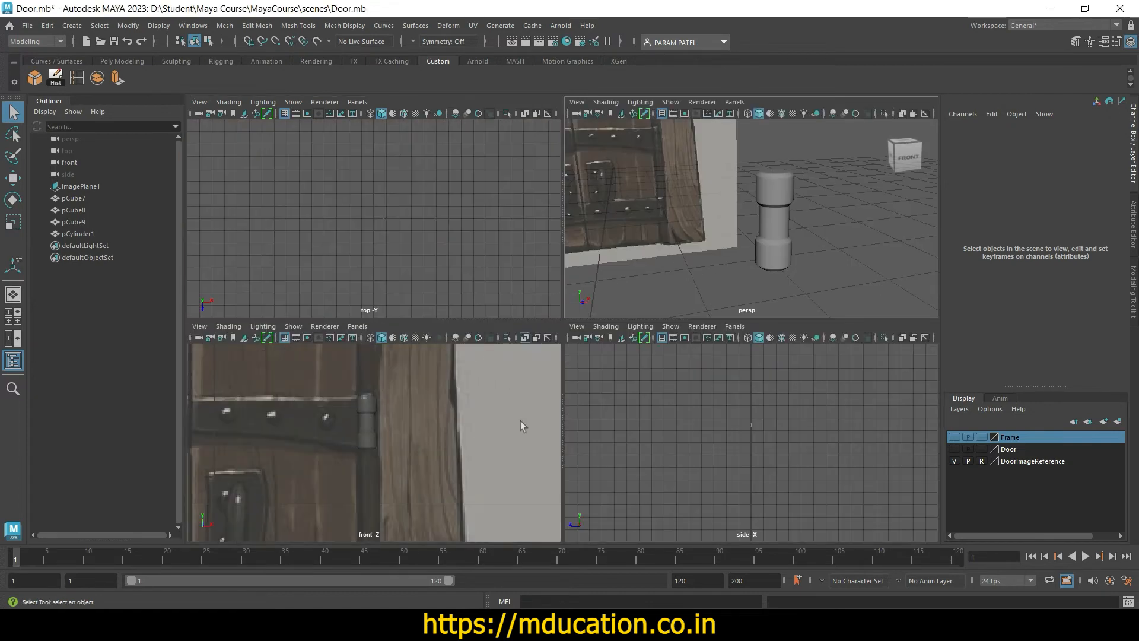
key("space")
scroll(597, 389, "down", 5)
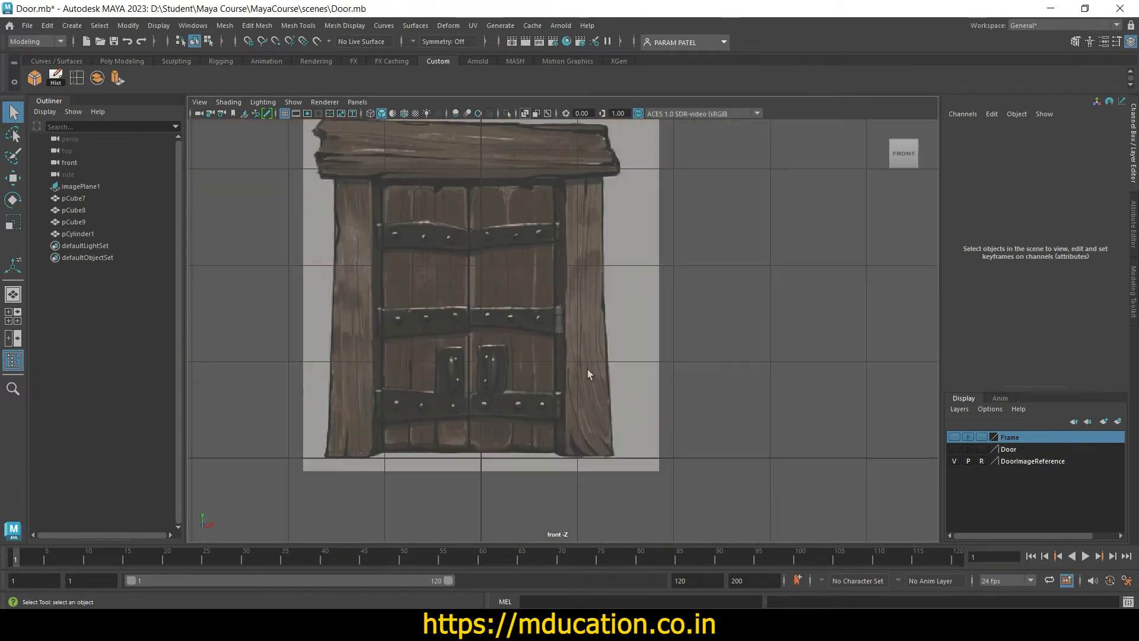
scroll(586, 368, "up", 4)
middle_click_drag(624, 368, 655, 342, "alt")
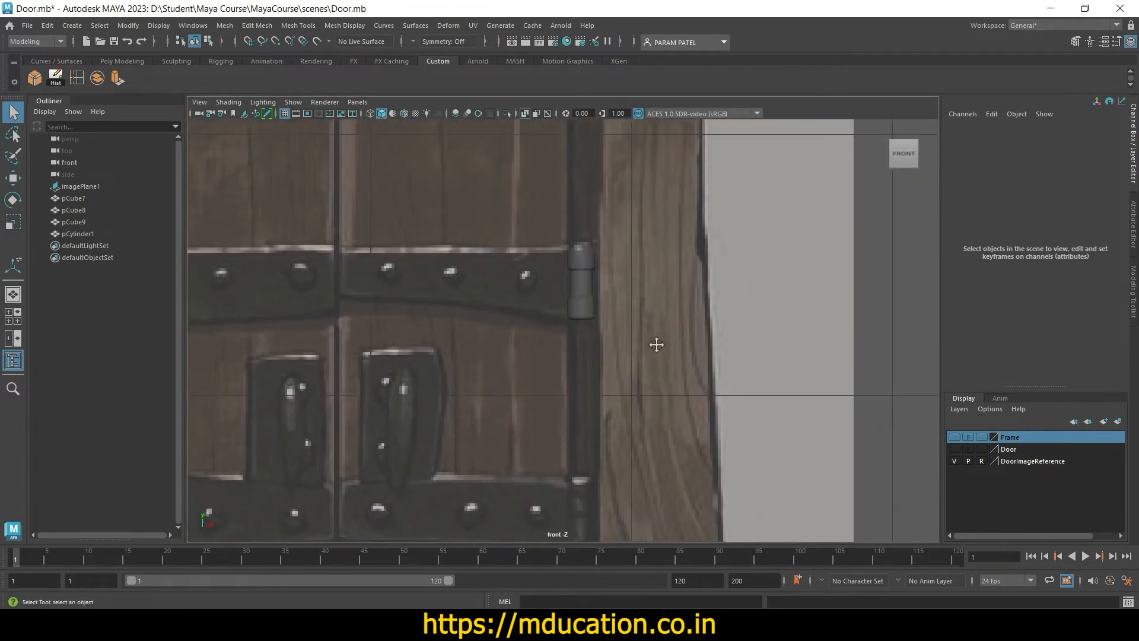
Step: Duplicate the hinge cylinder and move the copy up to the right end of the upper door strap, at about Translate Y 2.332
left_click(573, 280)
scroll(652, 369, "down", 5)
scroll(651, 369, "up", 2)
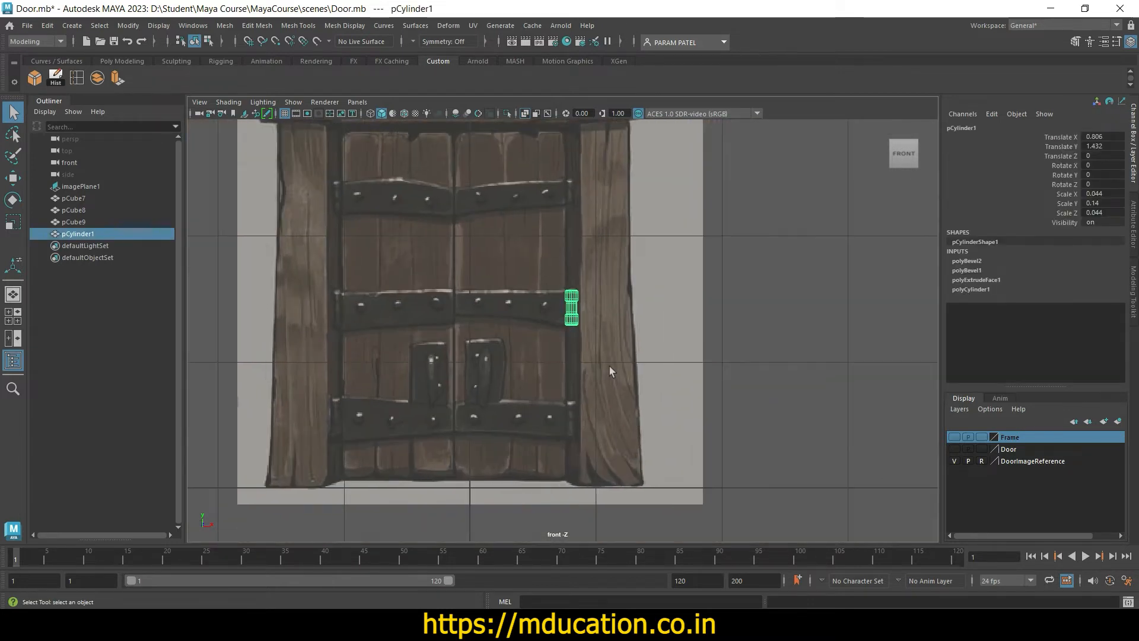
key("ctrl+d")
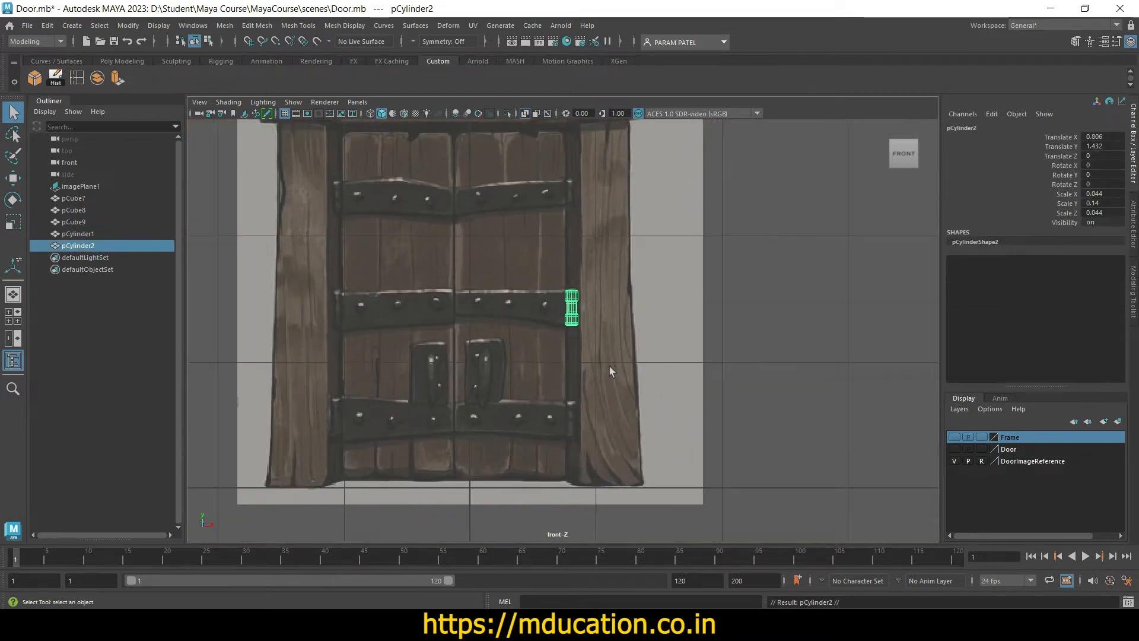
key("w")
left_click_drag(573, 256, 574, 144)
scroll(589, 216, "up", 6)
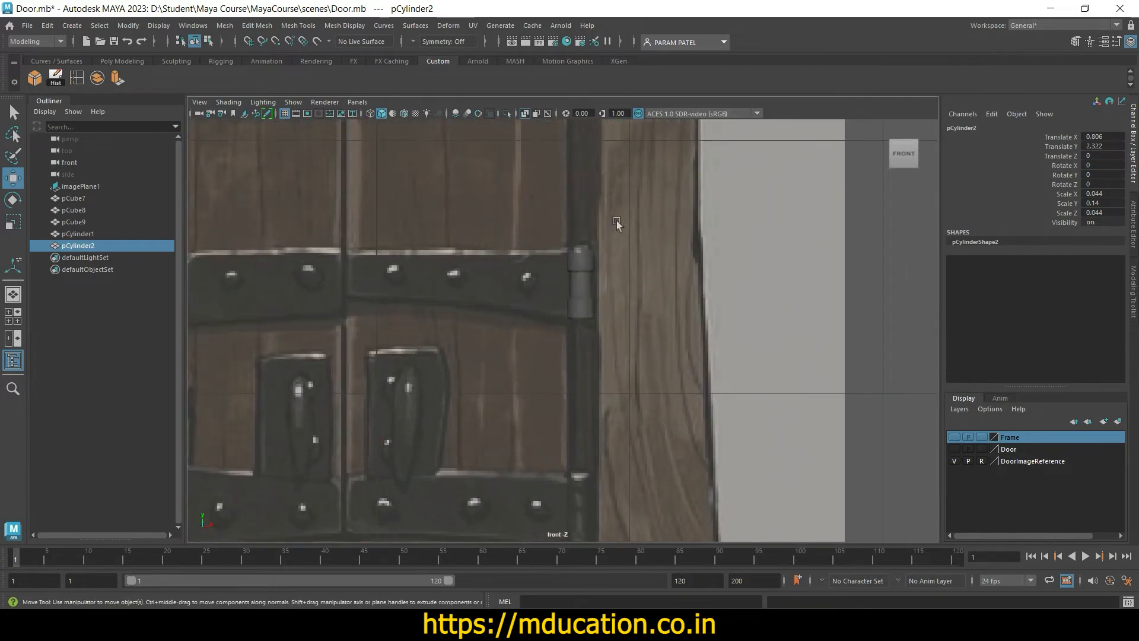
scroll(586, 375, "down", 5)
scroll(586, 375, "up", 8)
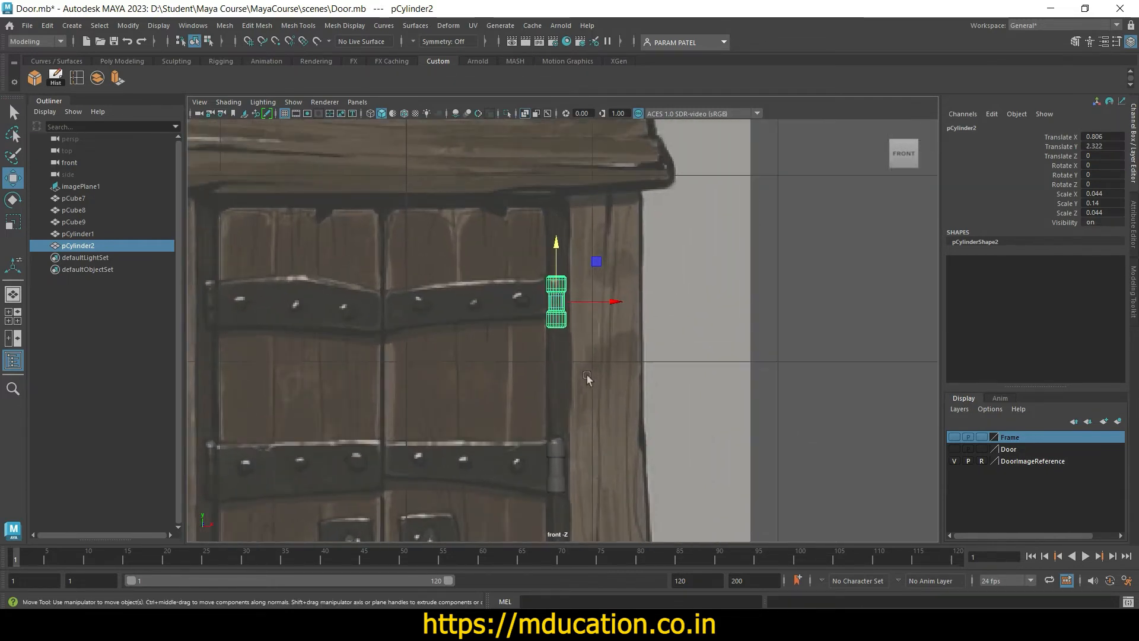
mouse_move(545, 205)
left_mouse_down()
mouse_move(546, 109)
mouse_move(544, 200)
left_mouse_up()
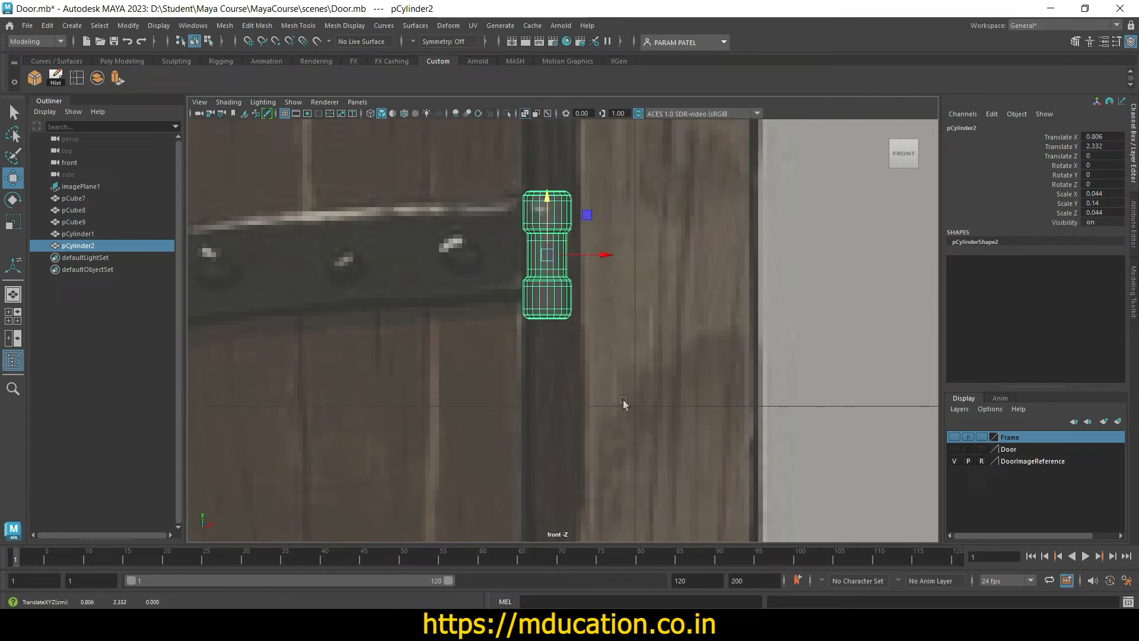
Step: Scale the upper-right hinge down to about 0.04 in X and Z, with a Y scale of about 0.136
key("r")
left_click_drag(547, 255, 540, 256)
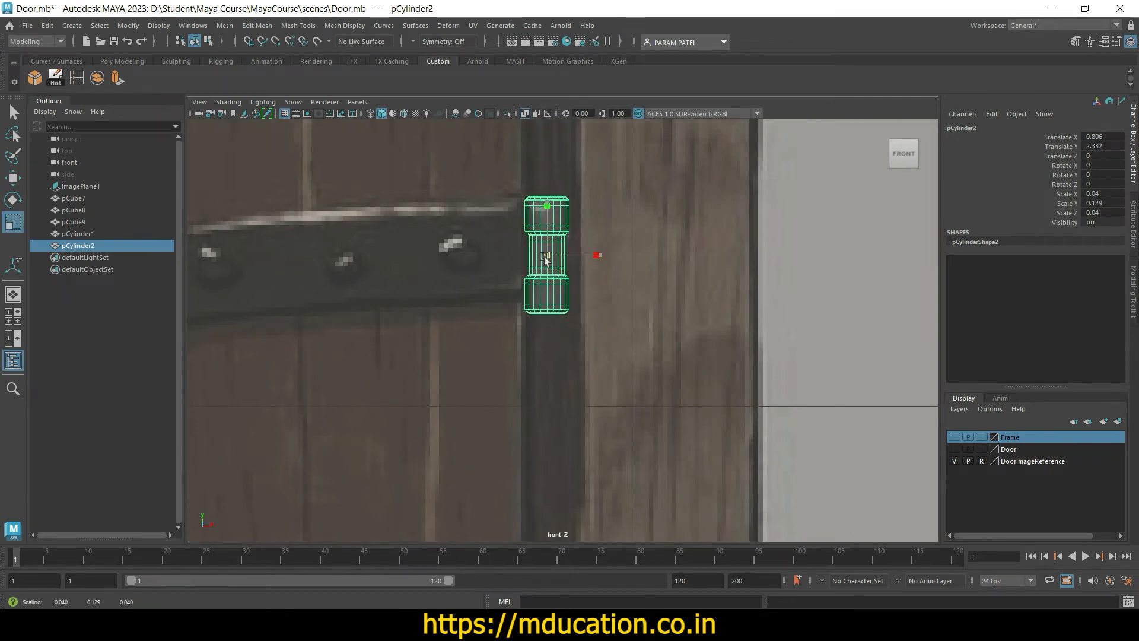
left_click_drag(547, 202, 548, 196)
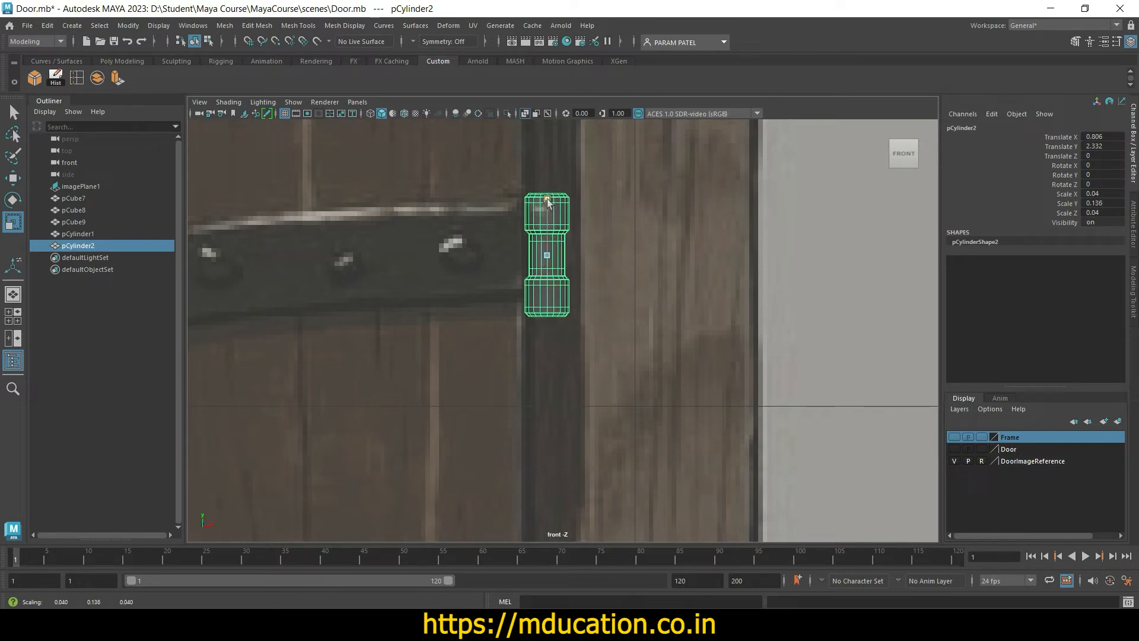
Step: Duplicate the upper-right hinge and move the copy to the left end of the upper strap, at about Translate X -1.058, Y 2.31
scroll(592, 333, "down", 8)
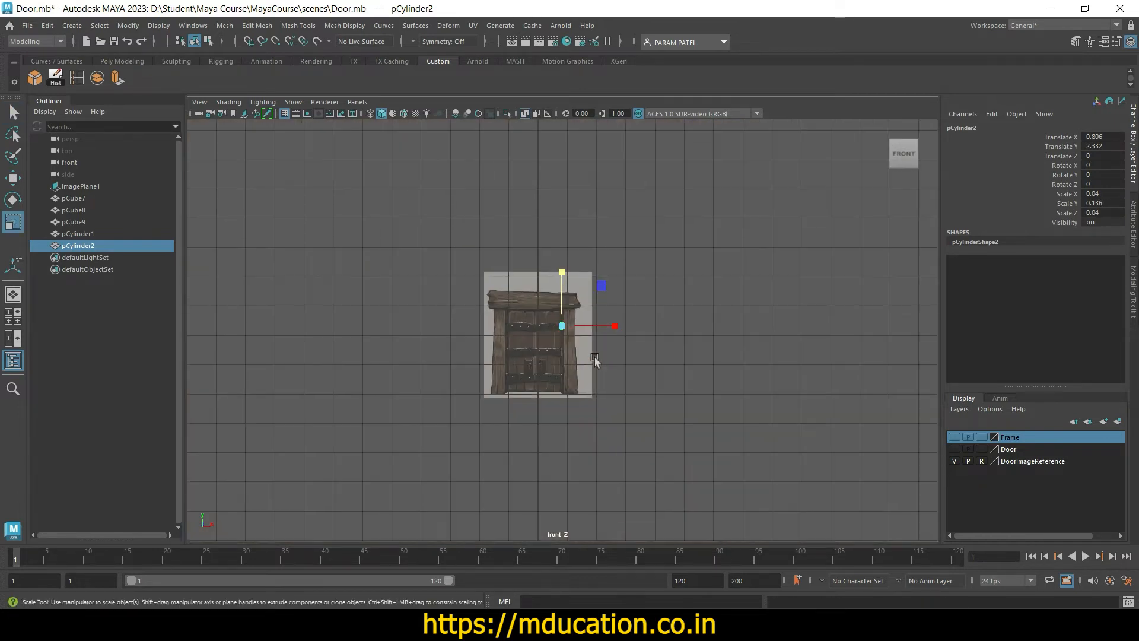
scroll(595, 357, "up", 5)
scroll(577, 361, "up", 2)
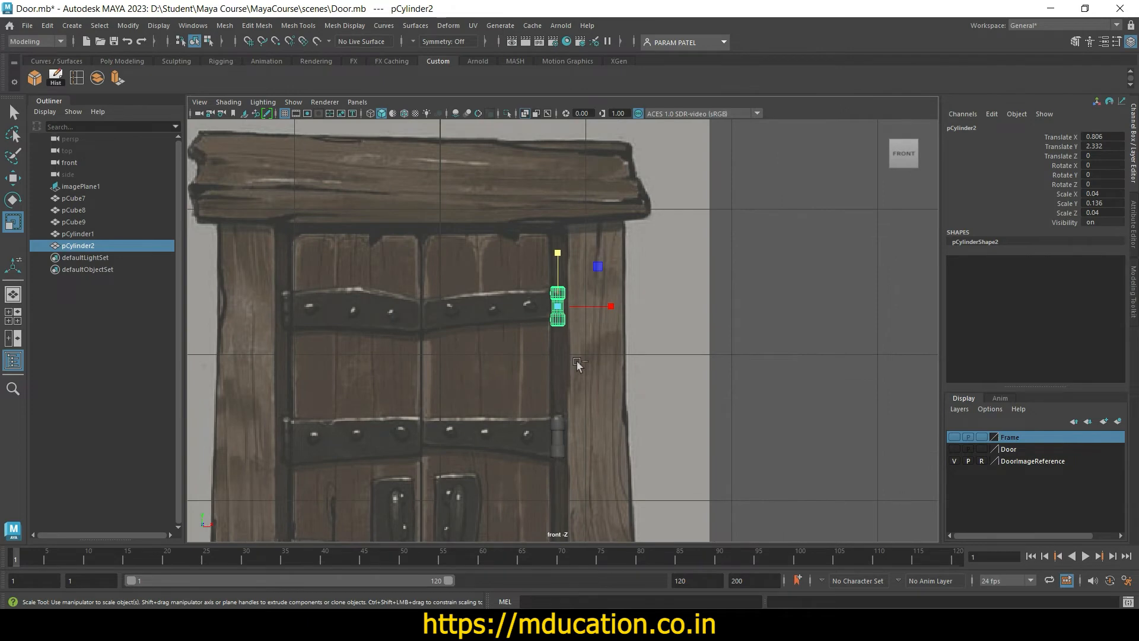
key("ctrl+d")
key("w")
left_click_drag(601, 308, 332, 325)
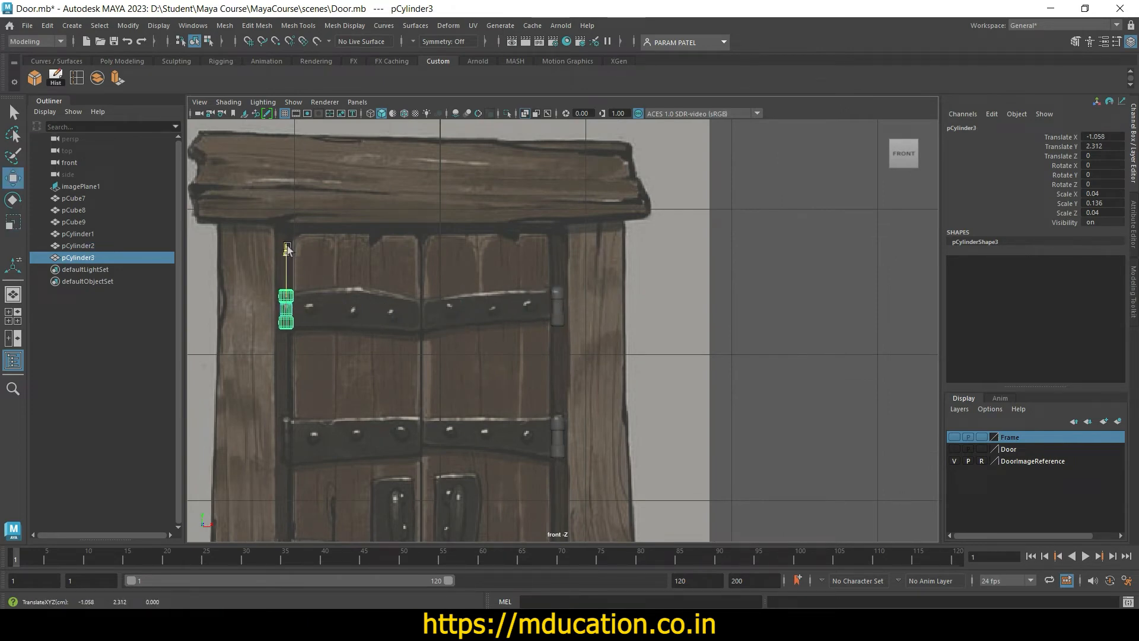
left_click_drag(287, 254, 287, 257)
Step: Duplicate the upper-left hinge down to the middle strap at about Translate Y 1.421 and stretch the copy to a Y scale of about 0.157
key("ctrl+d")
left_click_drag(282, 257, 291, 382)
scroll(301, 498, "up", 4)
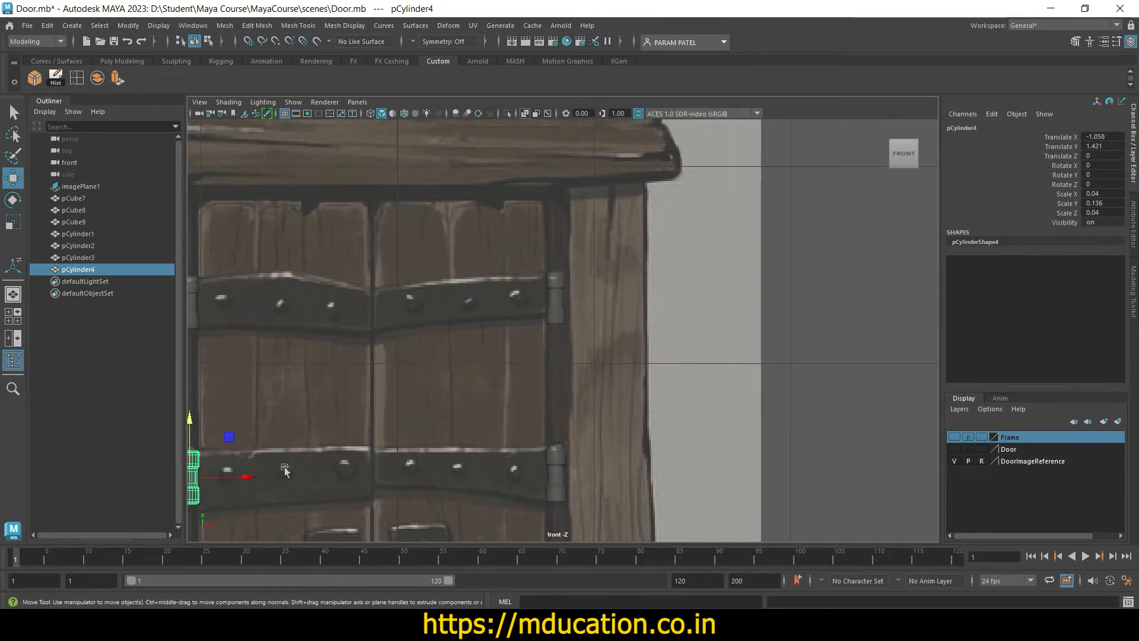
middle_click_drag(364, 469, 453, 417, "alt")
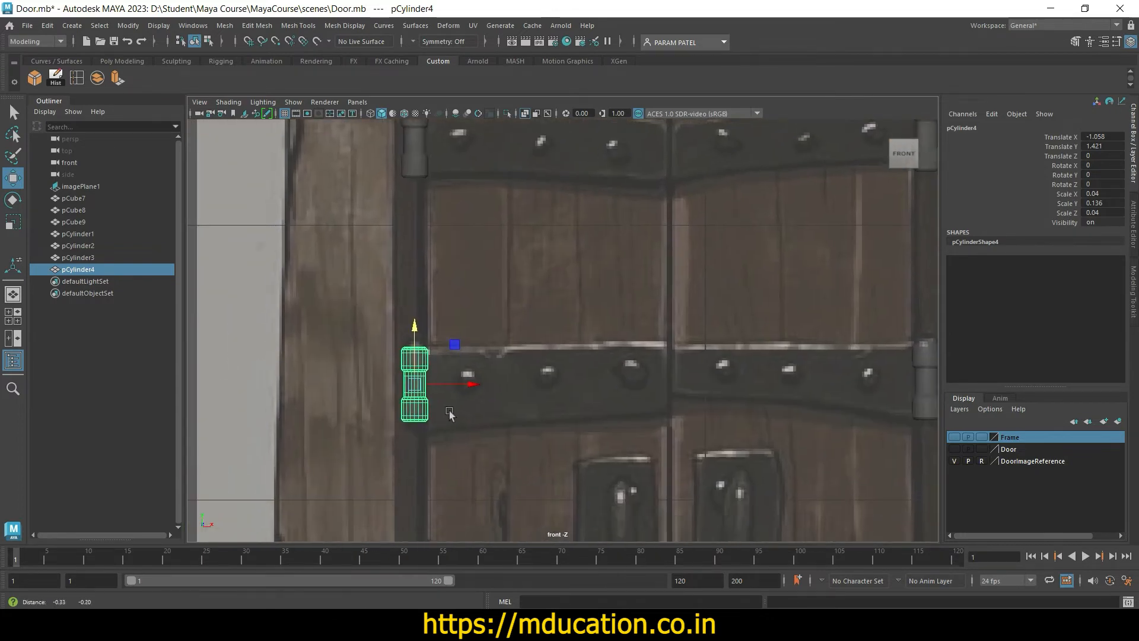
key("r")
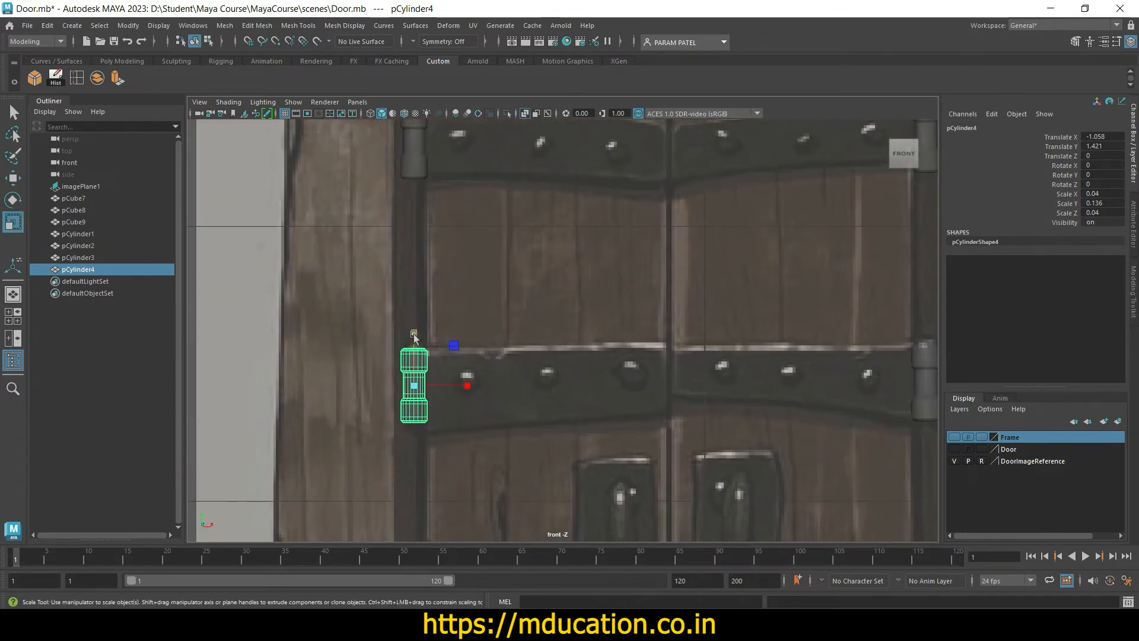
left_click_drag(414, 333, 414, 324)
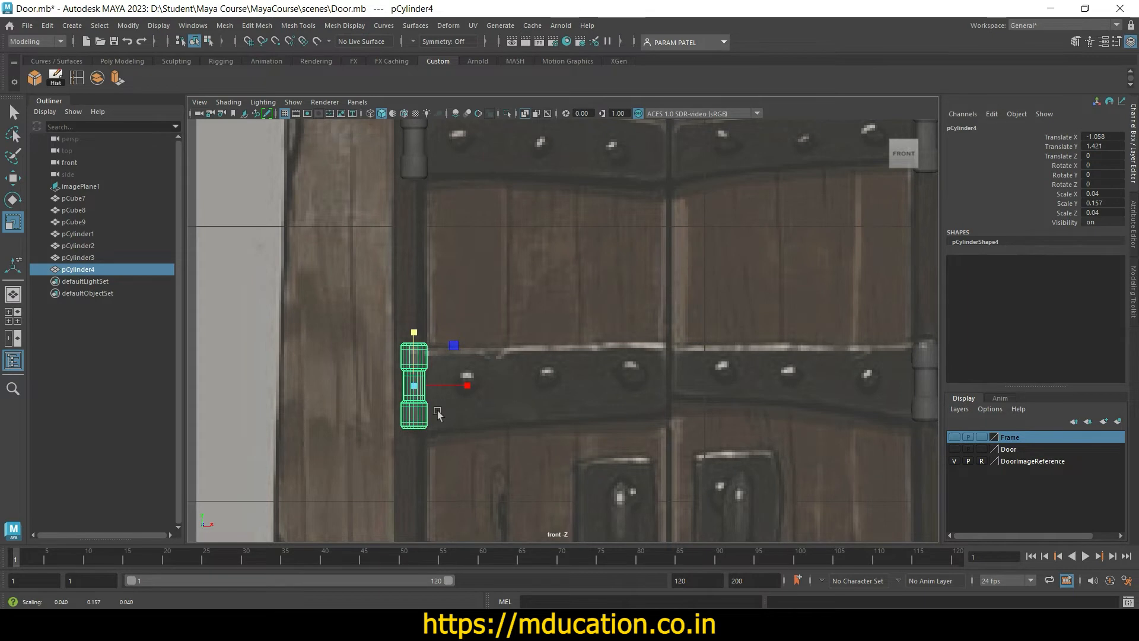
Step: Duplicate the middle-left hinge down to the lower strap at about Translate Y 0.551 and stretch the copy to a Y scale of about 0.166
scroll(437, 411, "down", 8)
middle_click_drag(489, 410, 393, 345, "alt")
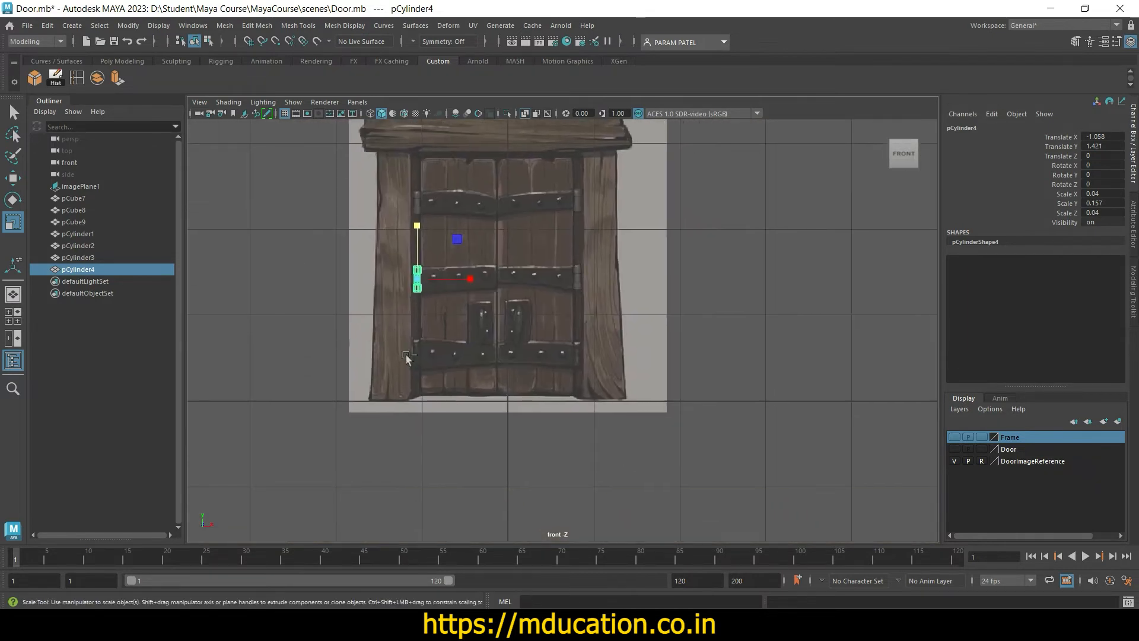
key("ctrl+d")
key("w")
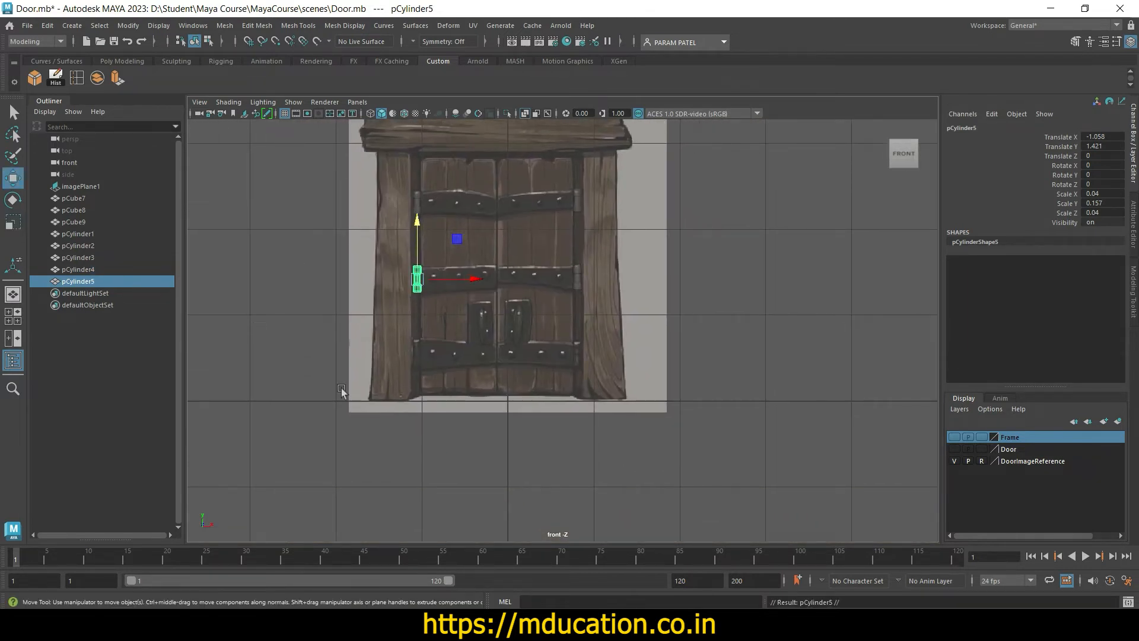
left_click_drag(417, 225, 422, 300)
scroll(445, 385, "up", 5)
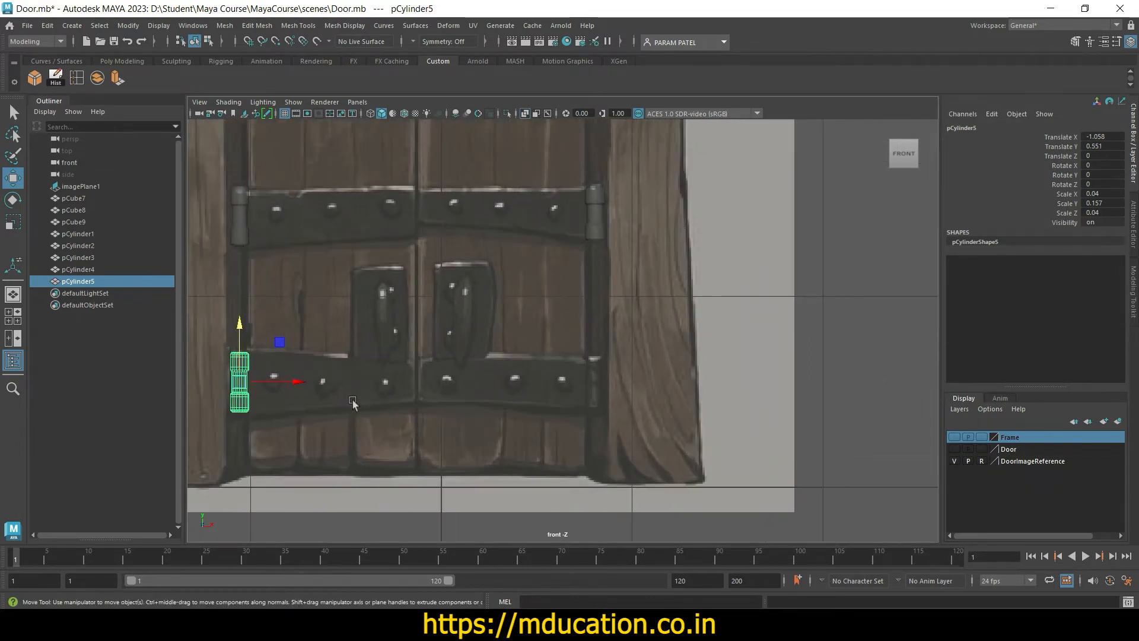
key("r")
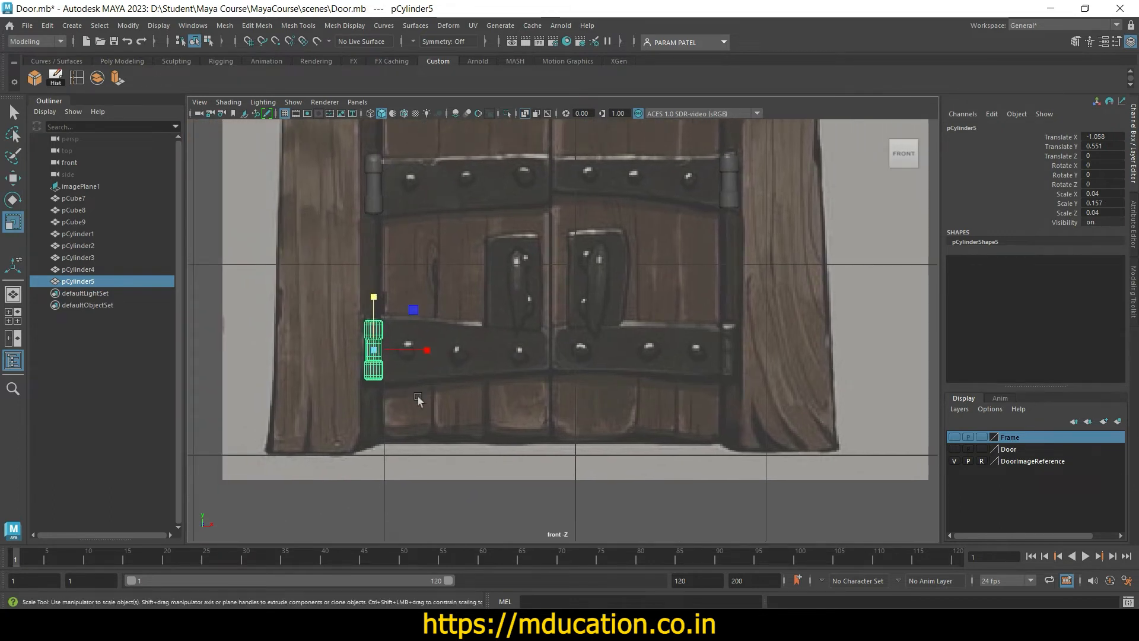
left_click_drag(374, 290, 375, 293)
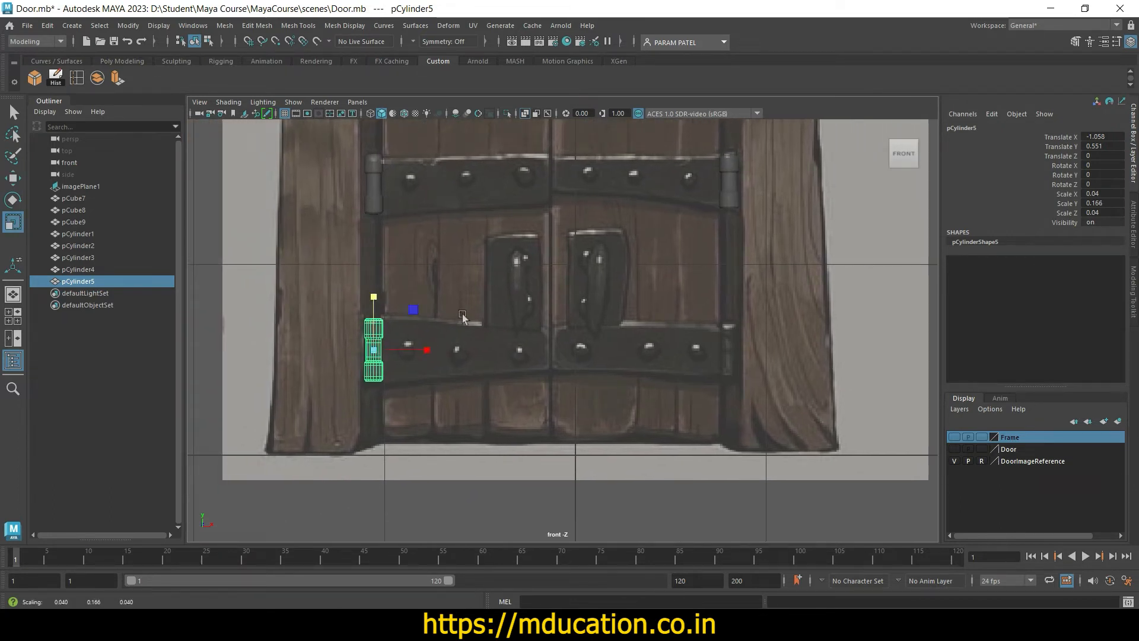
Step: Deselect the lower-left hinge, check all placed hinges against the door reference and save the scene
left_click(468, 290)
key("ctrl+s")
scroll(505, 374, "down", 10)
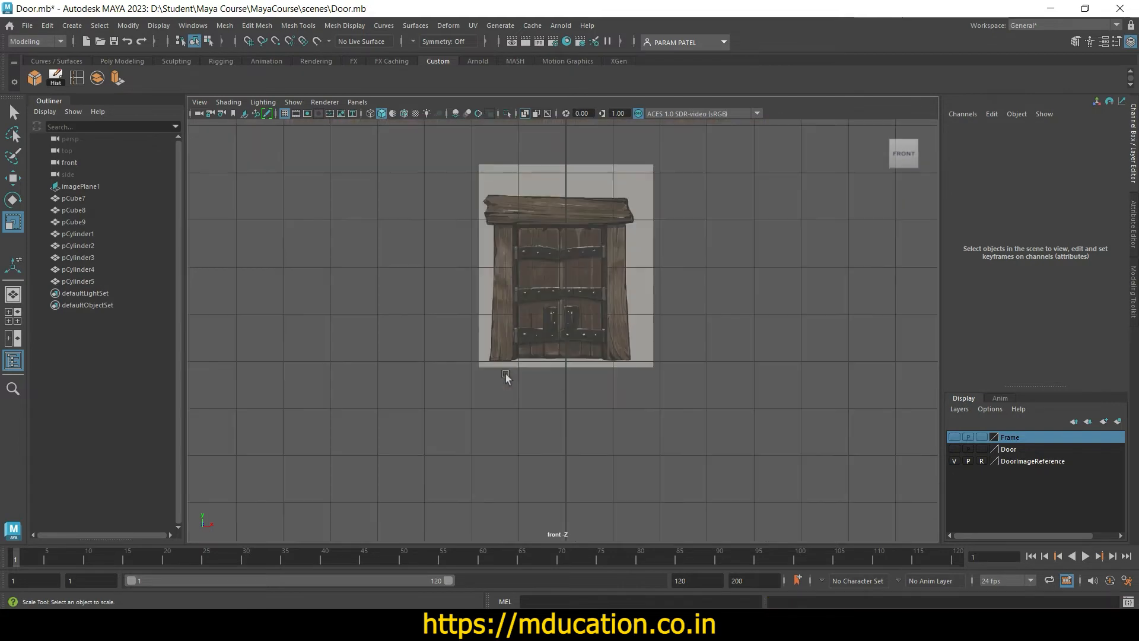
scroll(542, 364, "up", 8)
middle_click_drag(562, 410, 557, 408, "alt")
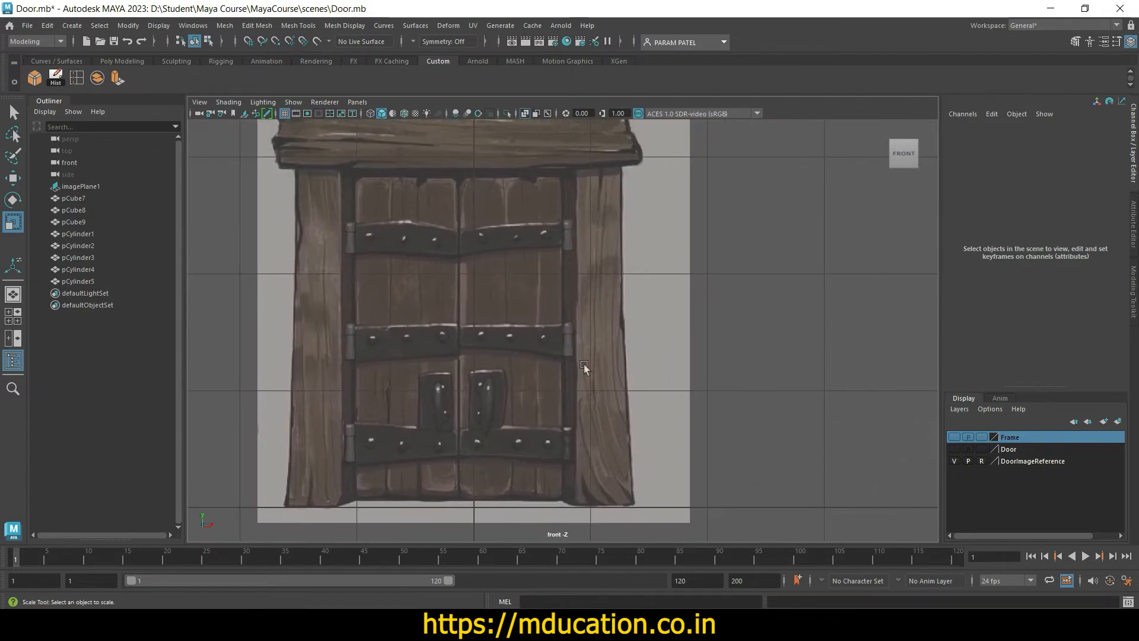
key("ctrl+s")
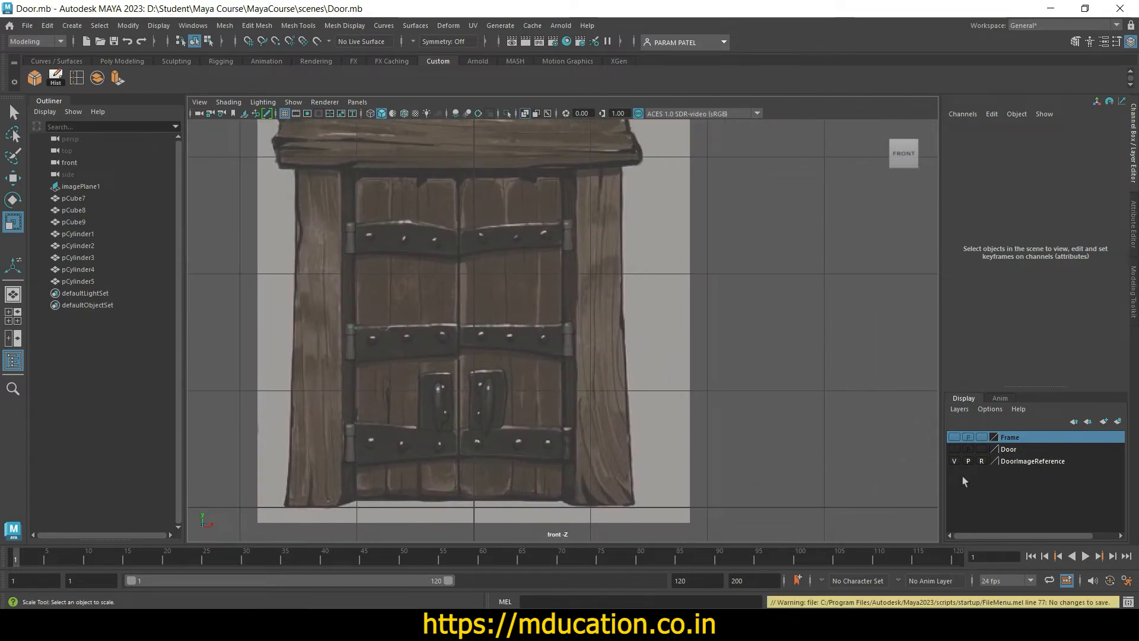
Step: Show the Frame layer and examine how the hinges sit against the frame posts in the perspective view
left_click(954, 437)
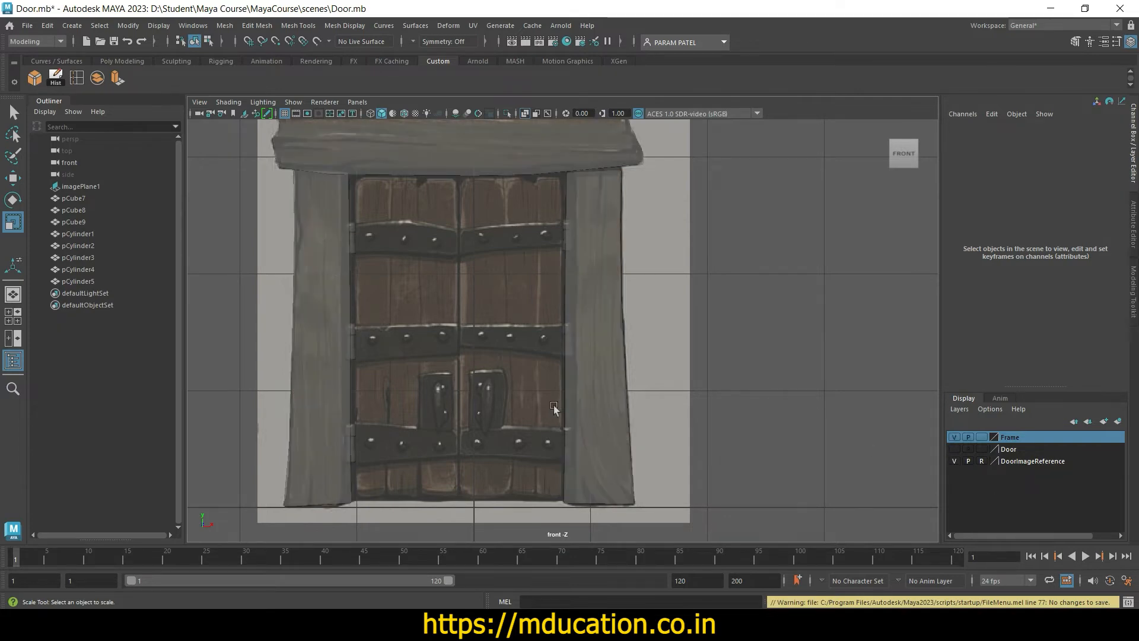
key("space")
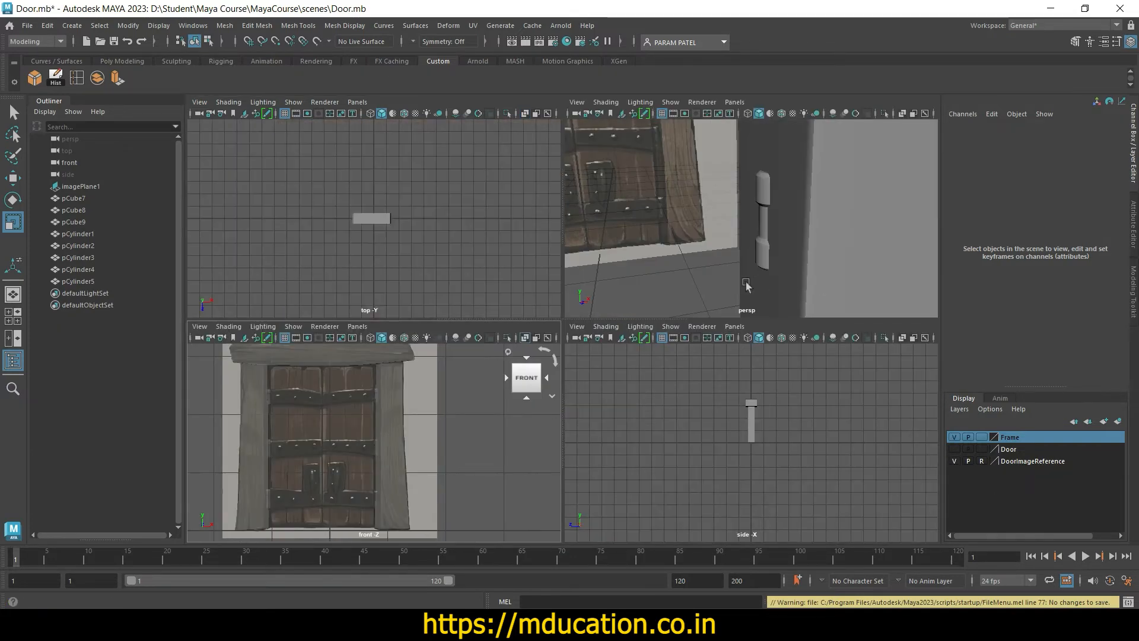
key("space")
scroll(696, 315, "down", 5)
scroll(546, 350, "up", 6)
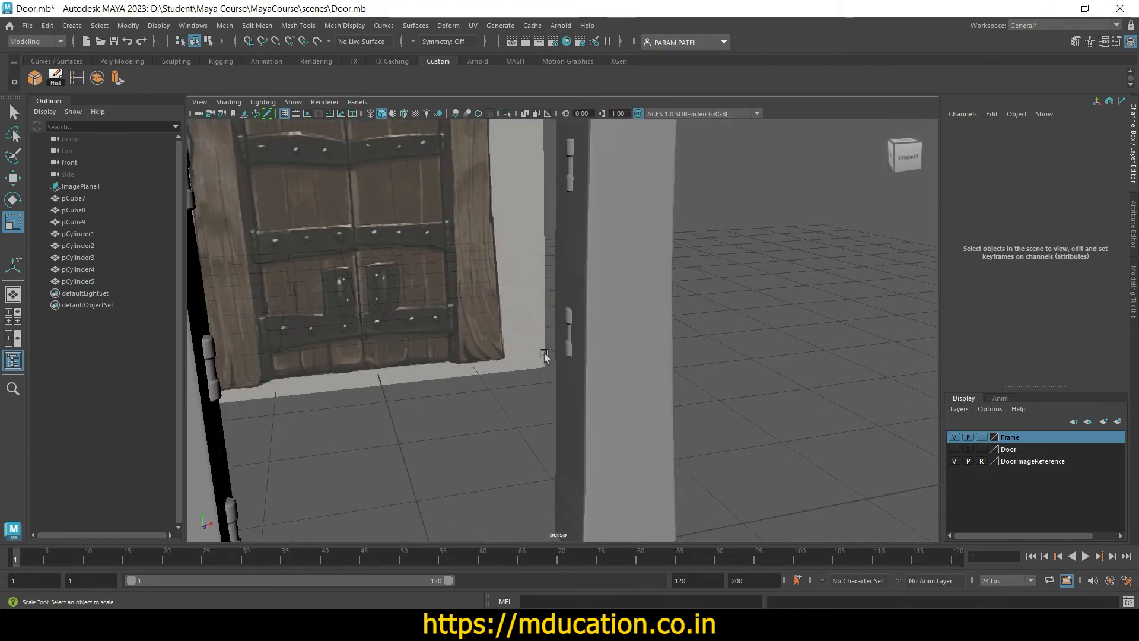
scroll(544, 356, "down", 3)
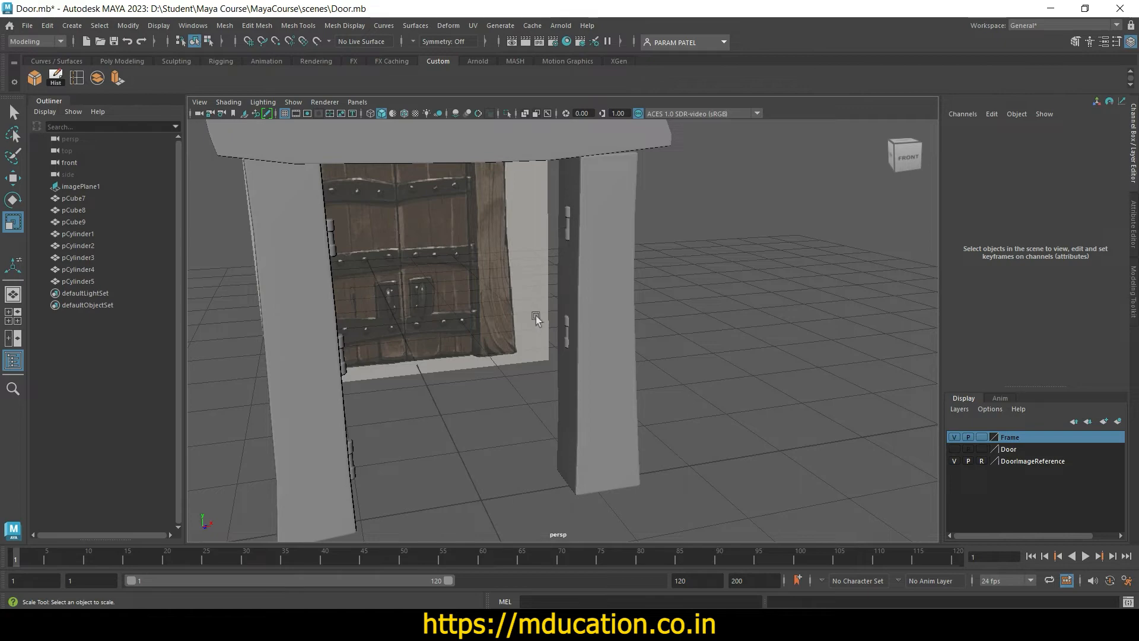
mouse_move(574, 348)
left_mouse_down("alt")
mouse_move(558, 355)
mouse_move(570, 355)
left_mouse_up("alt")
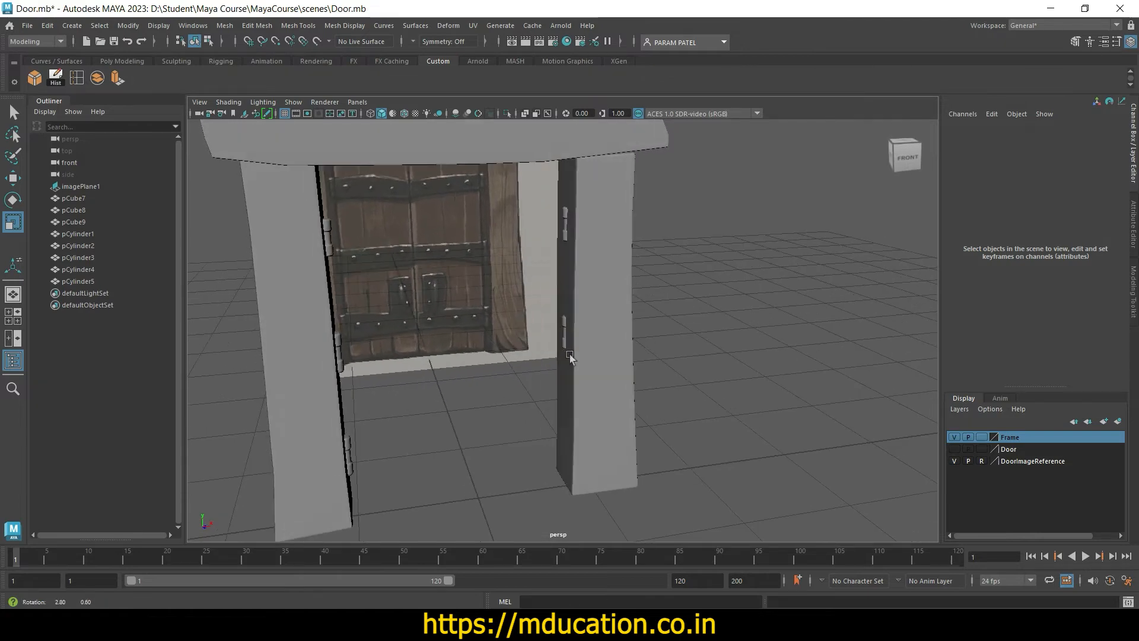
Step: Select the hinge cylinders one after another to check which strap end still lacks a hinge
left_click(565, 223)
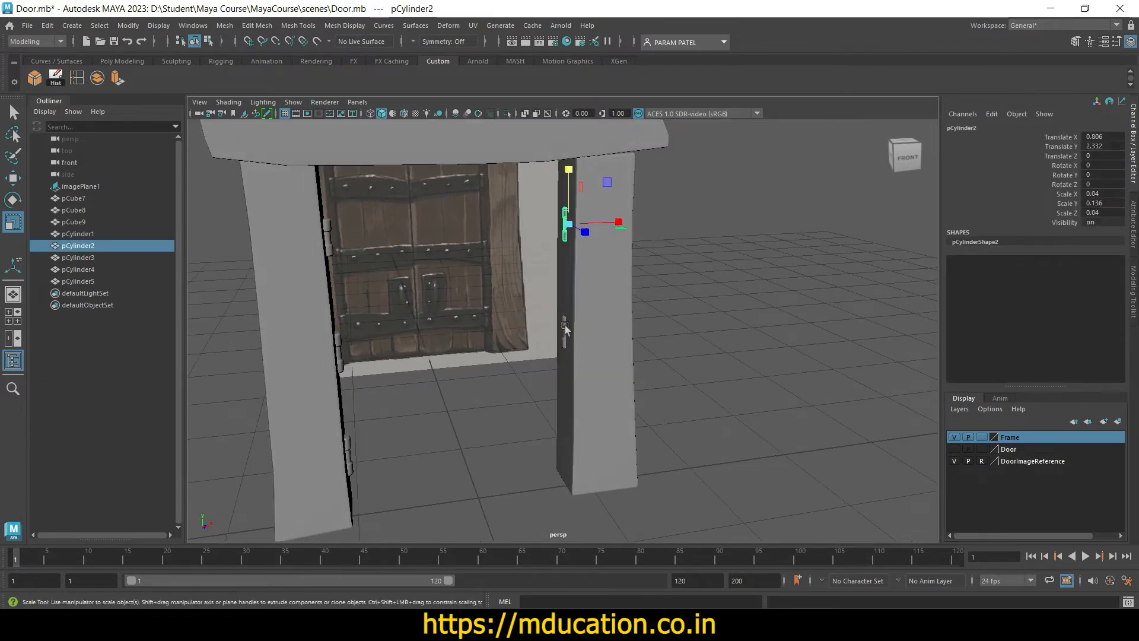
left_click(565, 326)
left_click(564, 235, "shift")
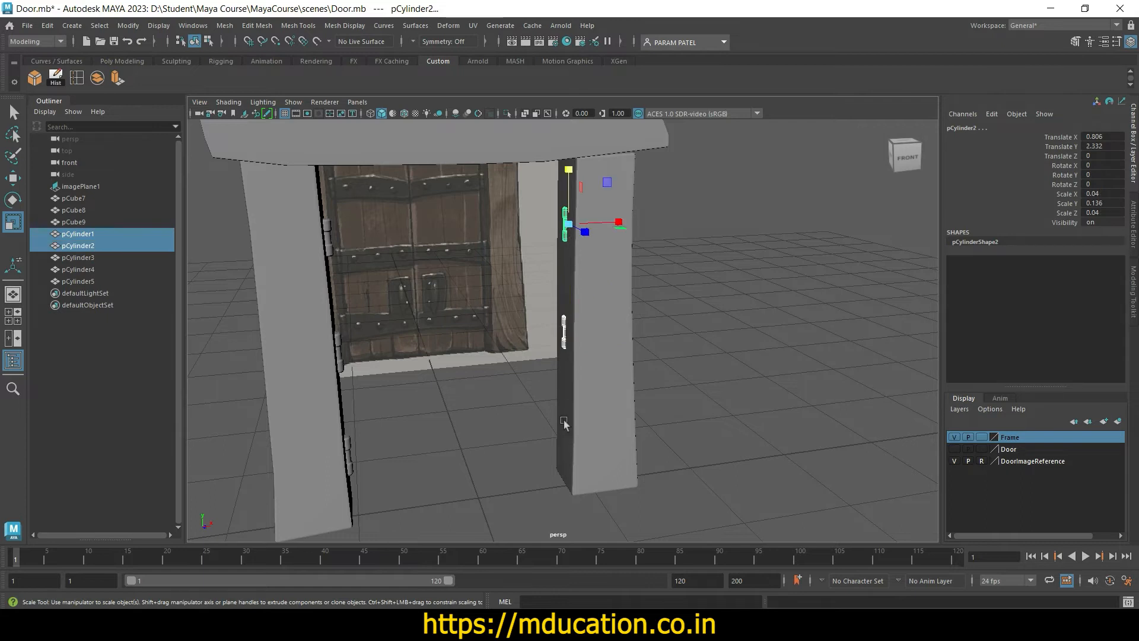
left_click(76, 257)
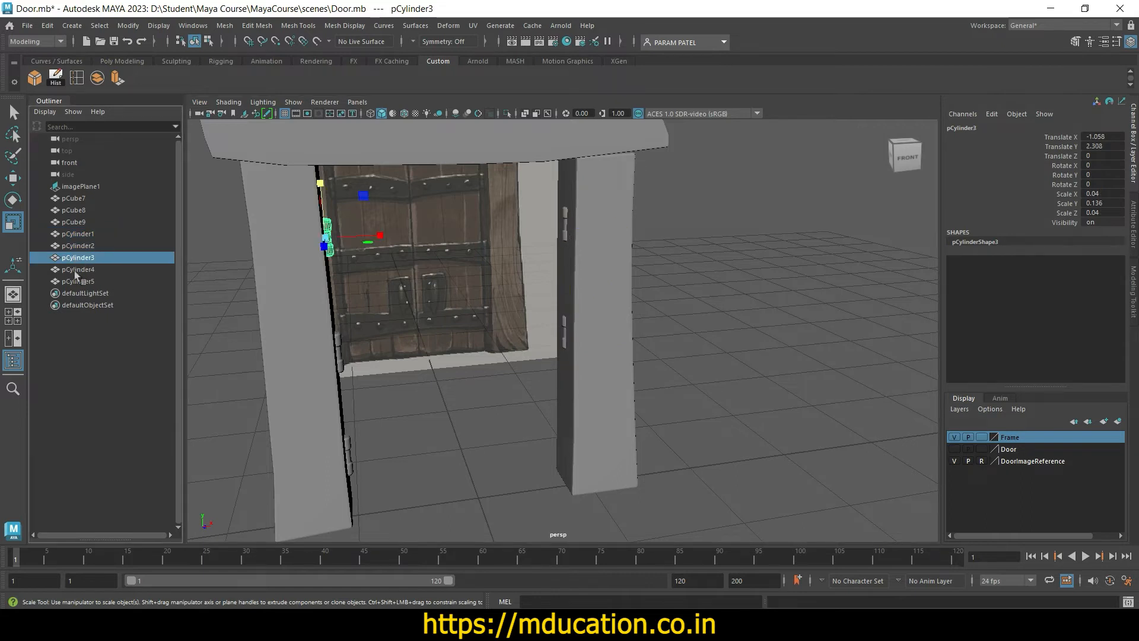
left_click(77, 270)
left_click(77, 283)
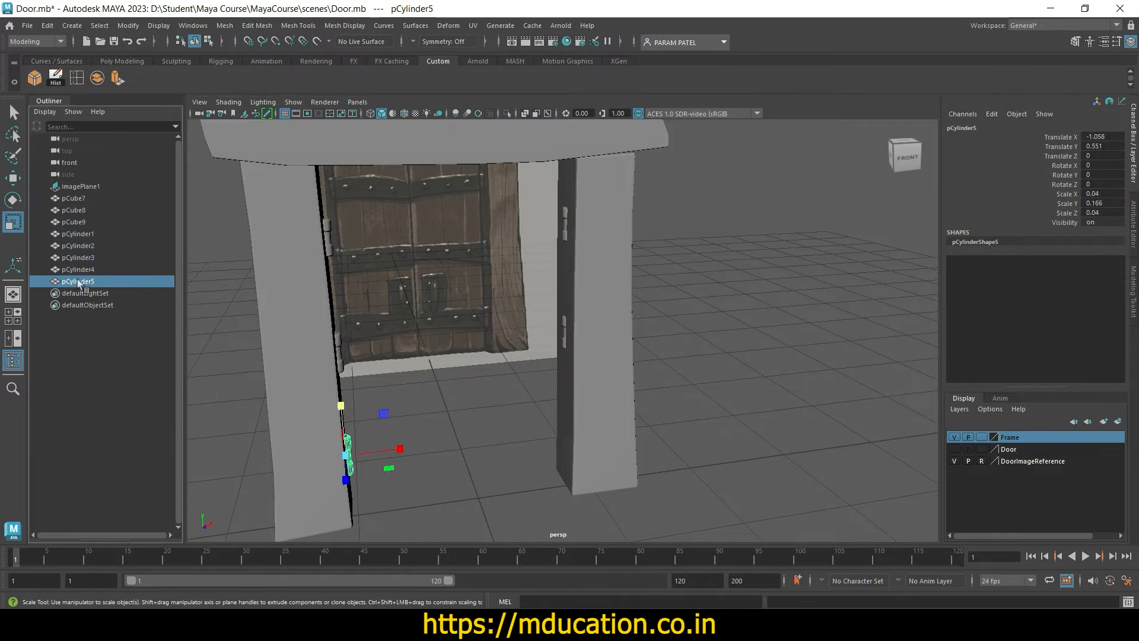
left_click(79, 234)
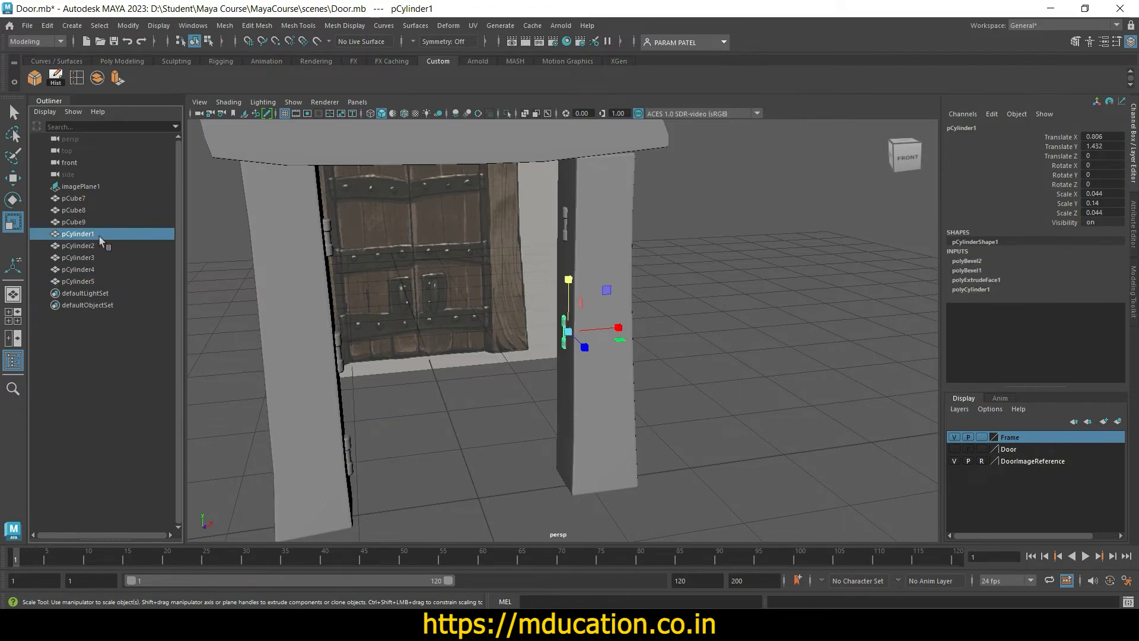
left_click(86, 248)
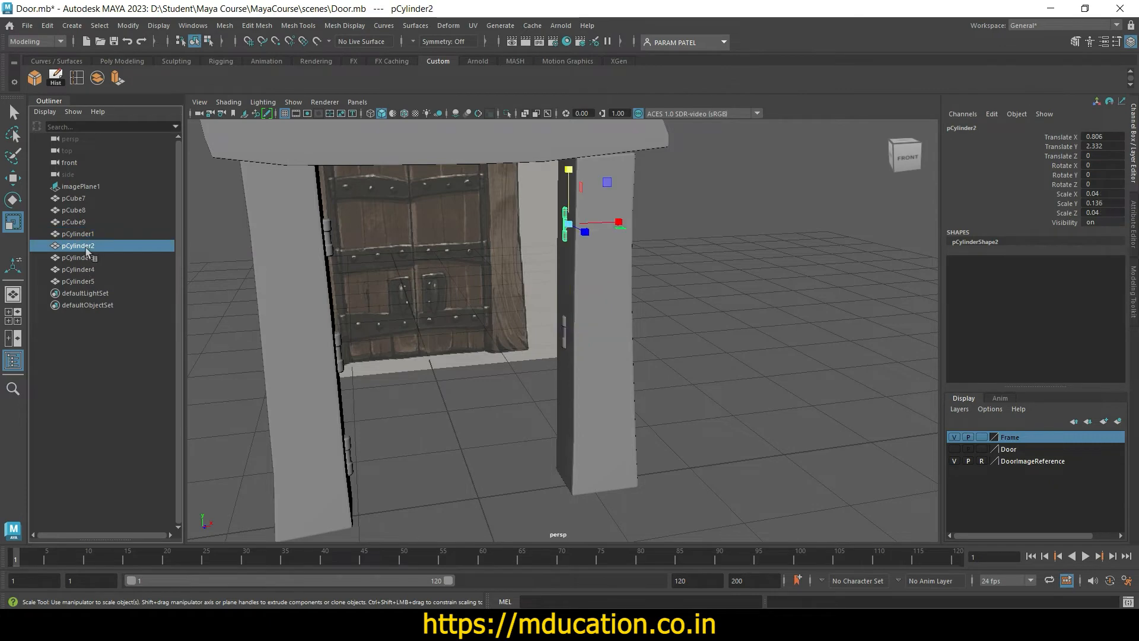
Step: Hide the Frame layer and frame the middle and lower door straps in the front view
key("space")
key("space")
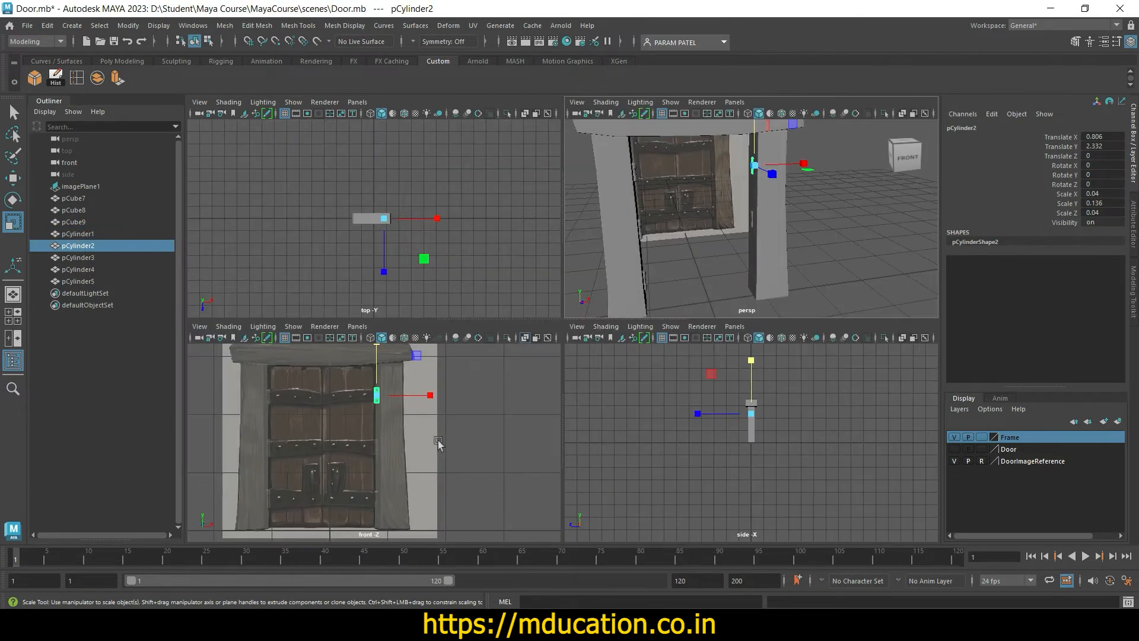
scroll(589, 447, "up", 2)
middle_click_drag(590, 447, 586, 368, "alt")
left_click(554, 276)
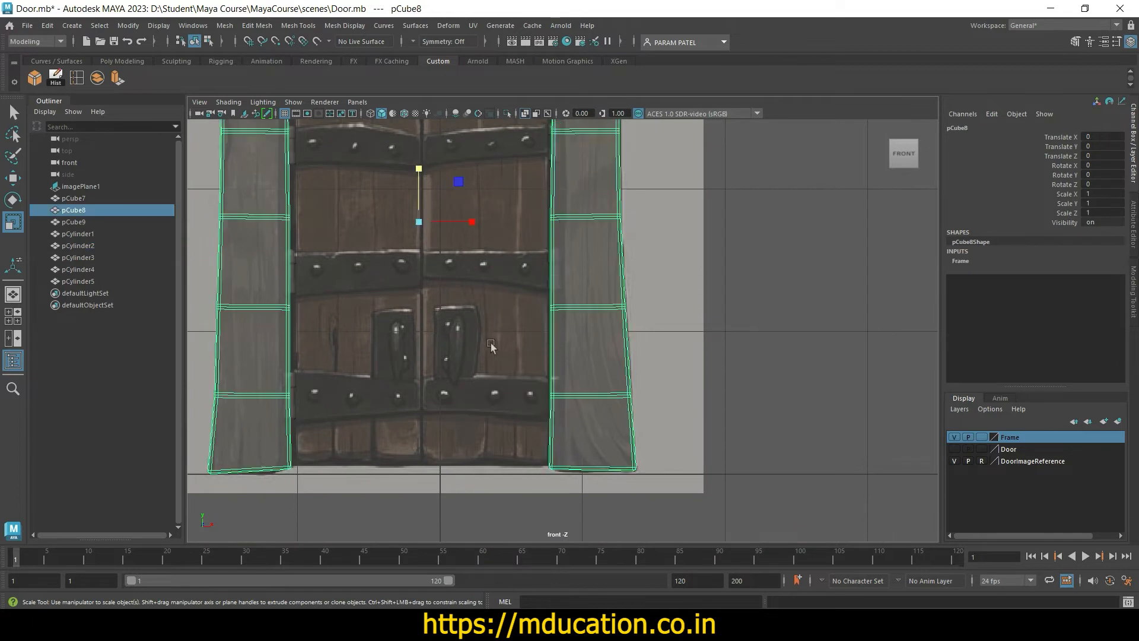
left_click(540, 272)
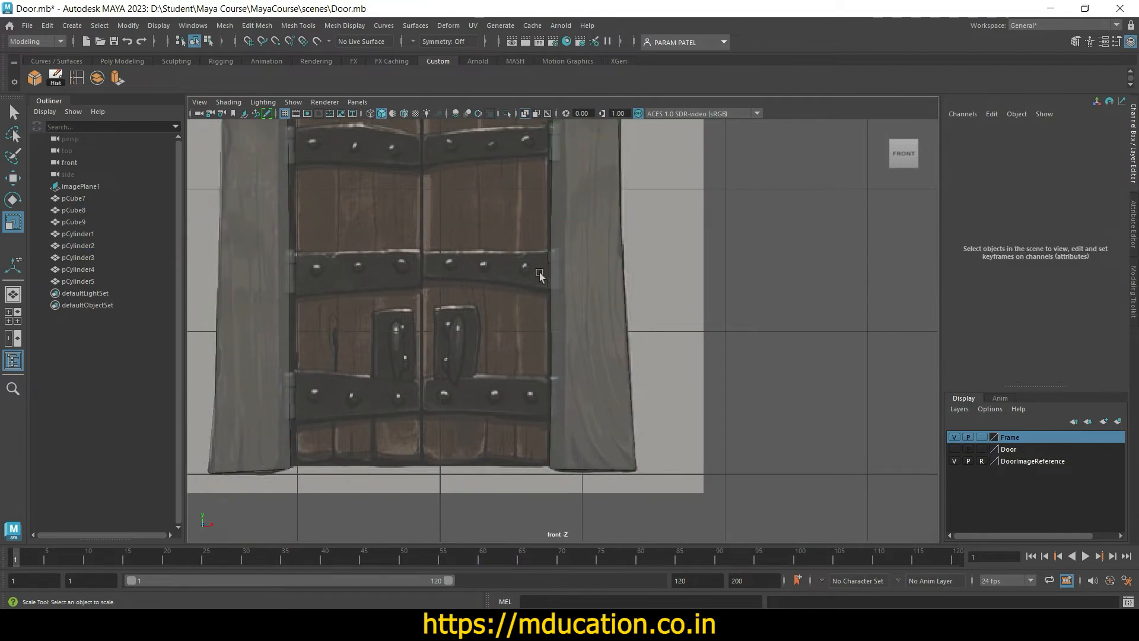
left_click(954, 436)
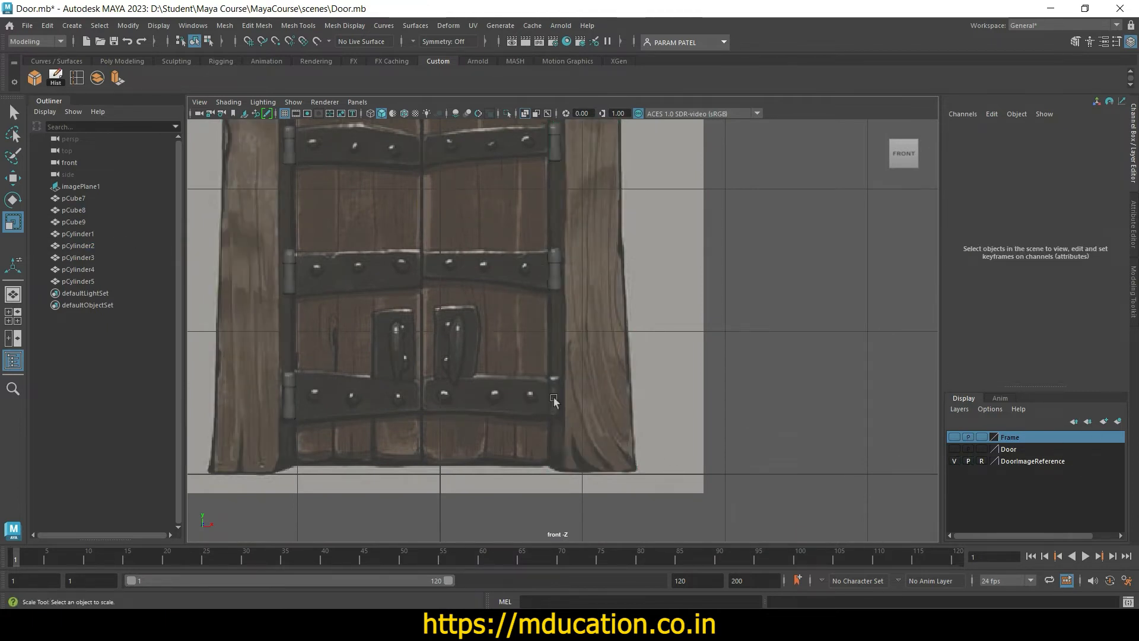
Step: Duplicate the middle-right hinge down to the lower strap at about Translate Y 0.537 and stretch the copy to a Y scale of about 0.159
left_click(553, 268)
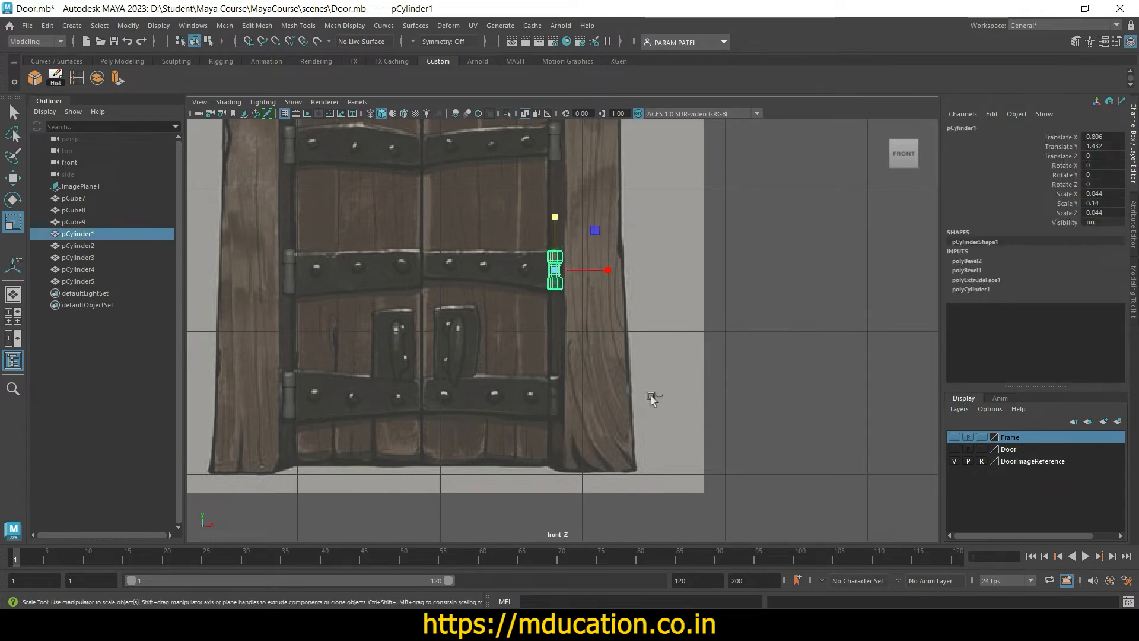
key("ctrl+d")
key("w")
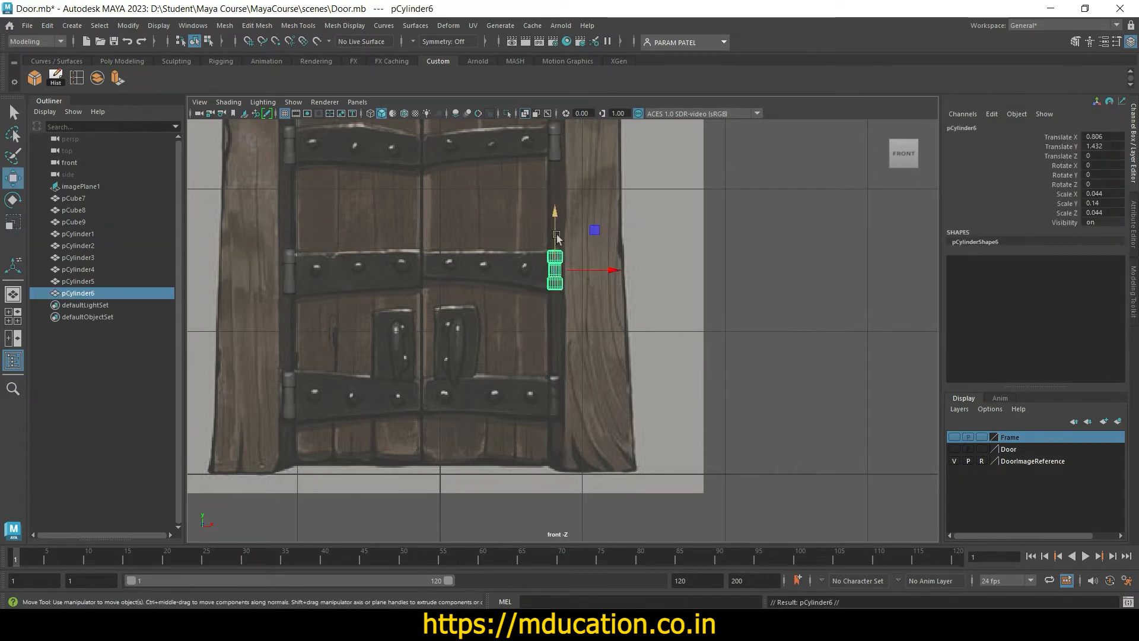
left_click_drag(556, 237, 557, 364)
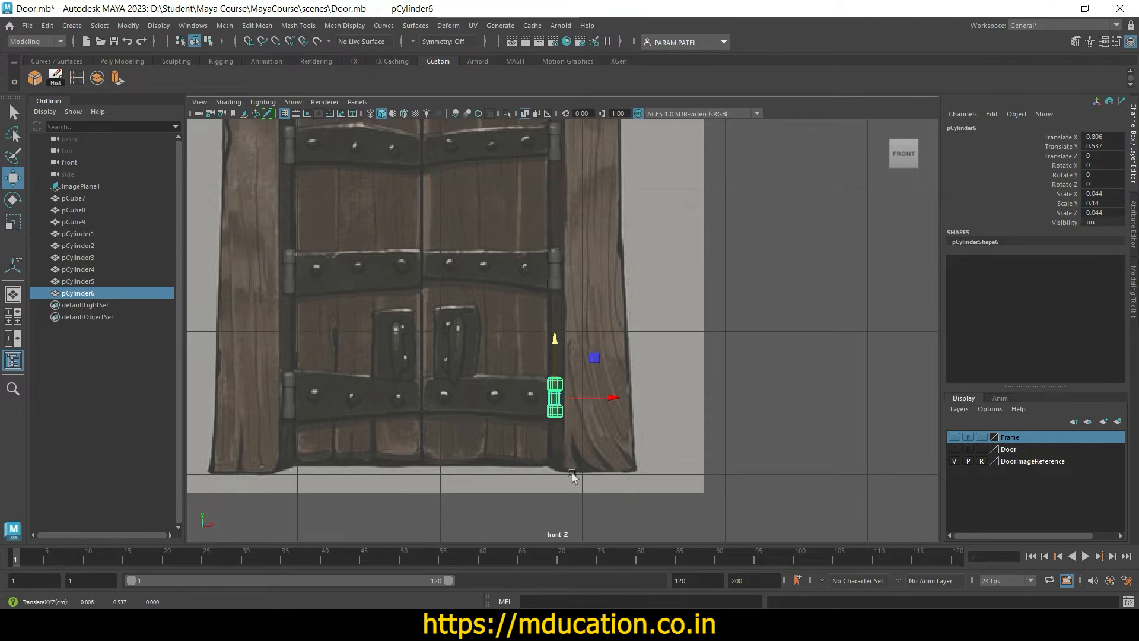
scroll(574, 476, "up", 3)
key("r")
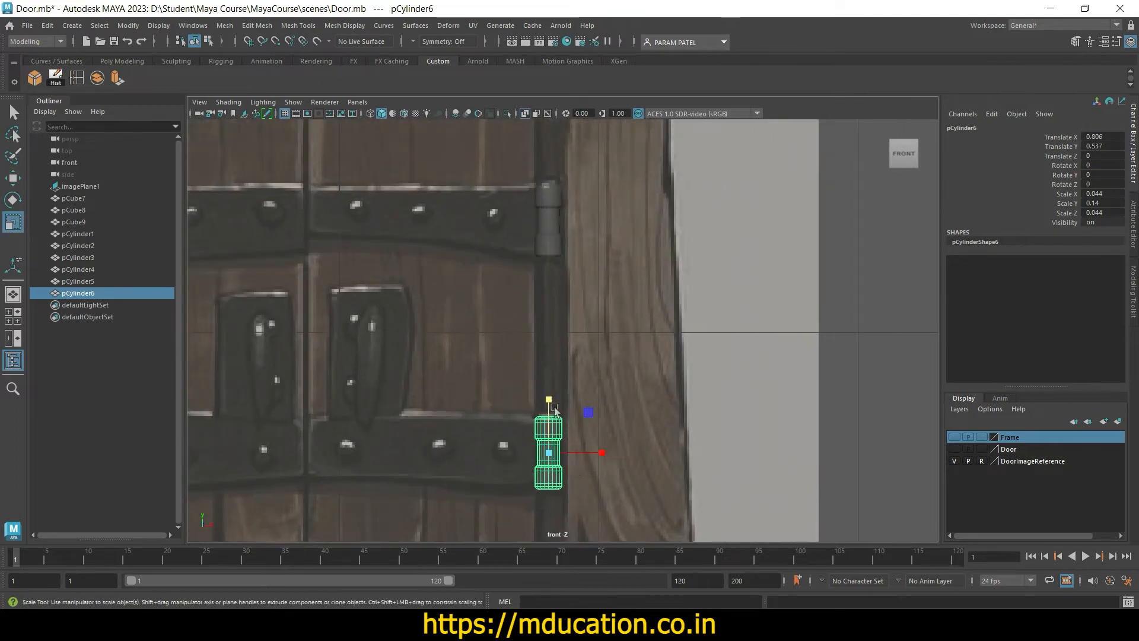
left_click_drag(548, 401, 548, 399)
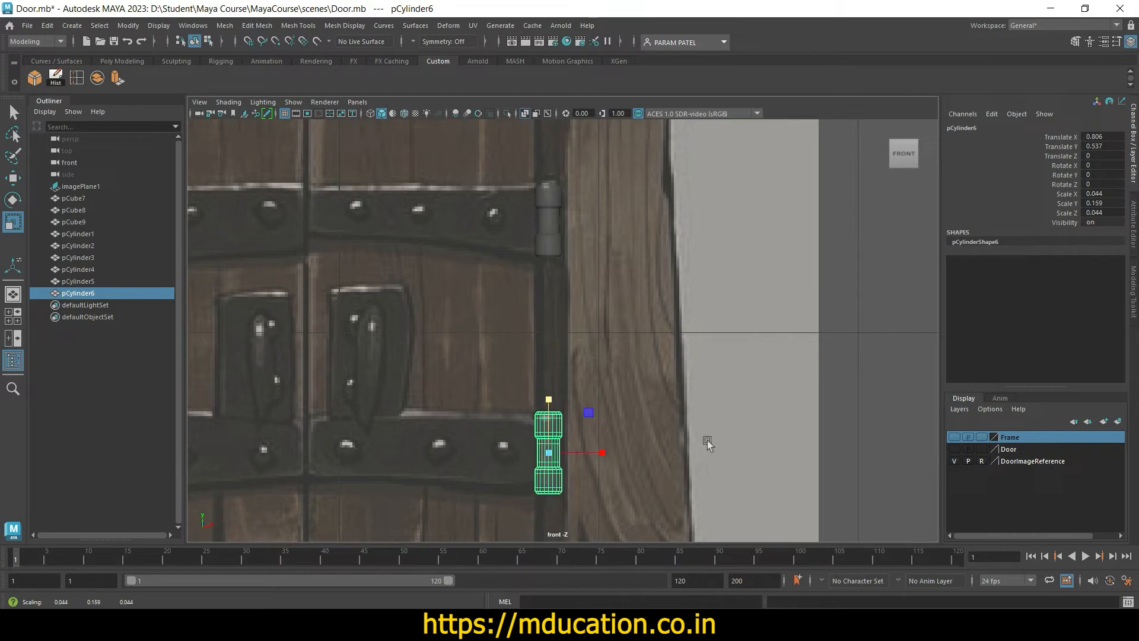
Step: Show the Frame layer again and check the lower-right hinge against the post in the perspective view
key("space")
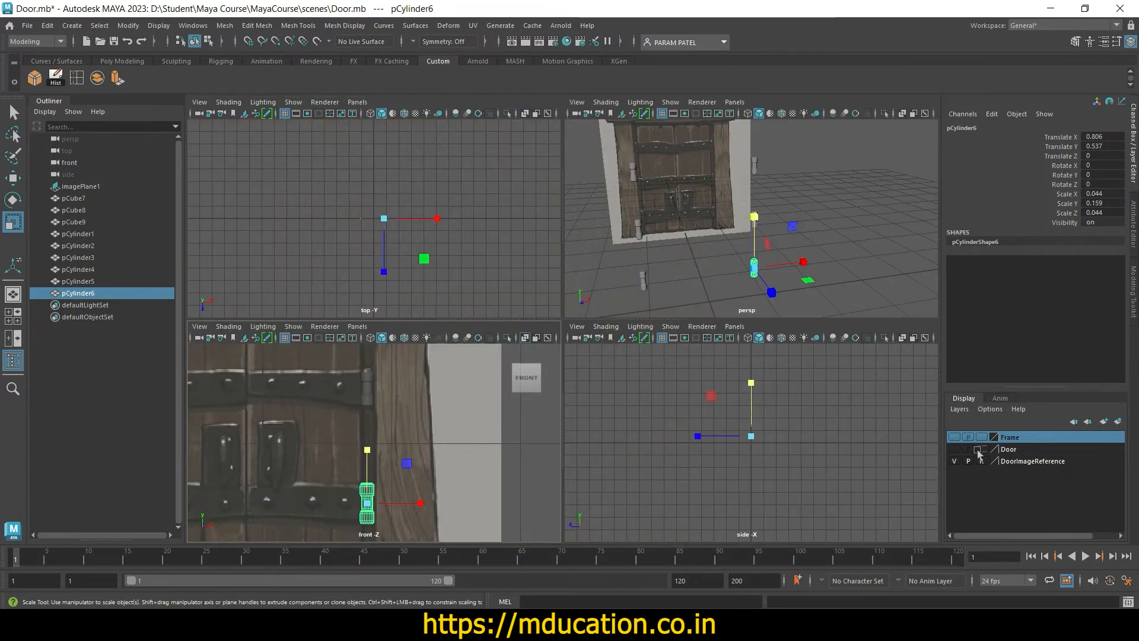
left_click(954, 437)
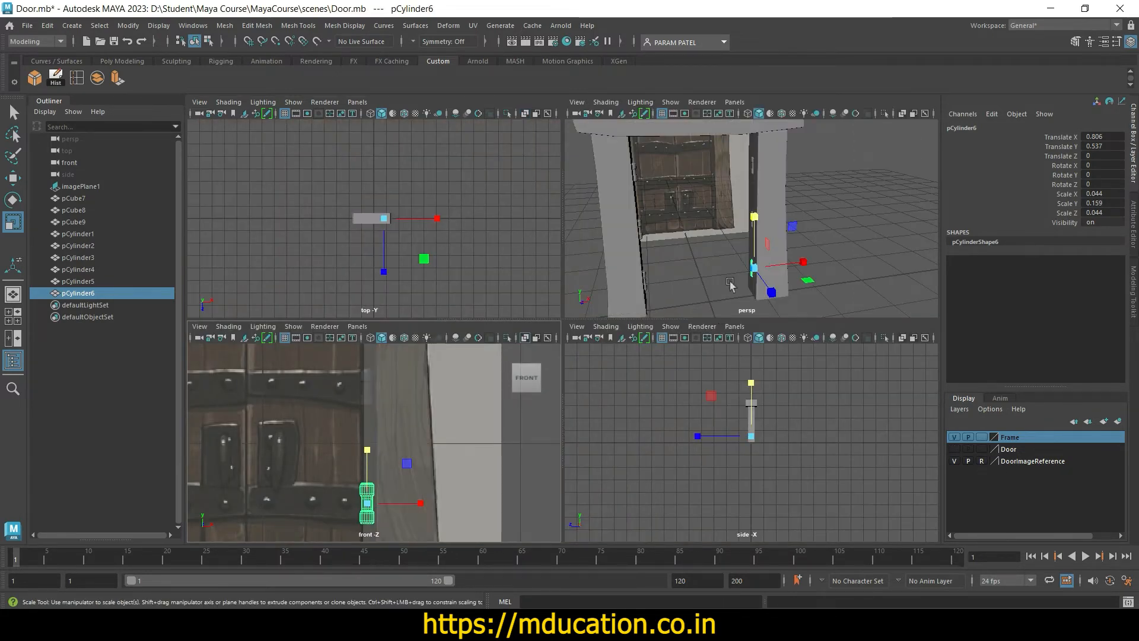
key("space")
left_click(726, 337)
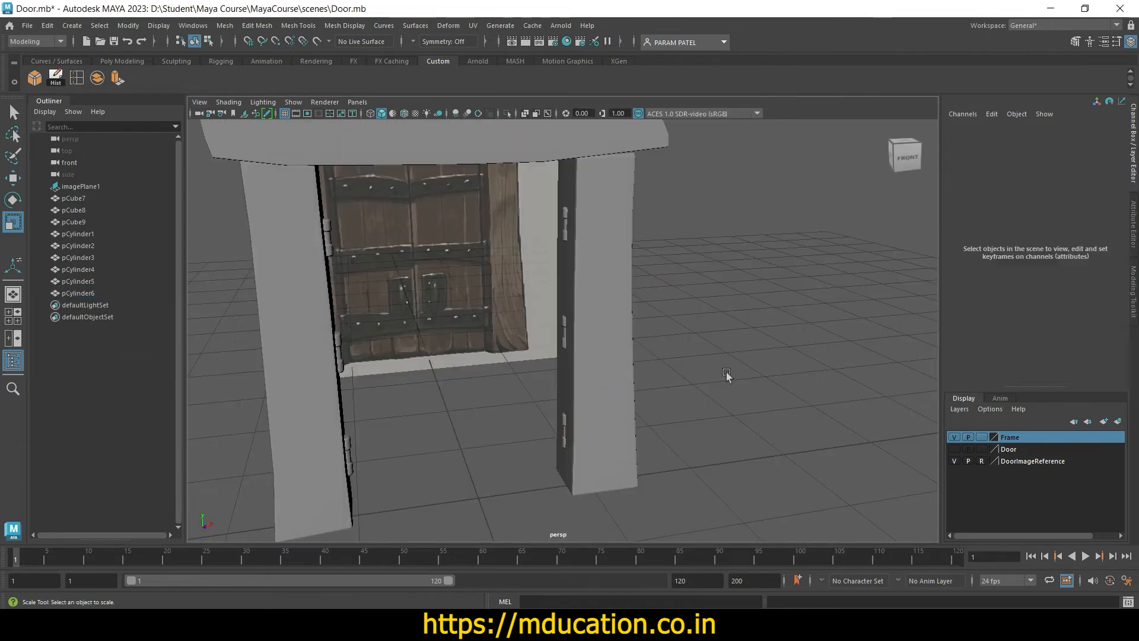
left_click_drag(738, 434, 762, 420, "alt")
right_click_drag(763, 418, 699, 434, "alt")
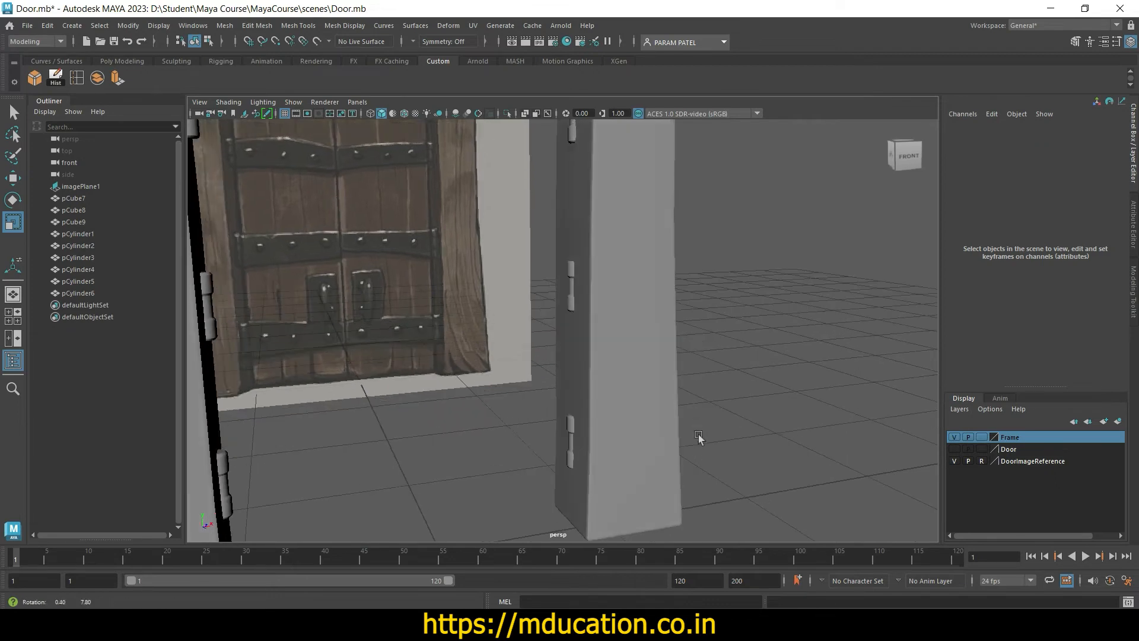
Step: Select the three right-hand hinges and move them together slightly along X, out of the post toward the door opening
left_click(570, 460)
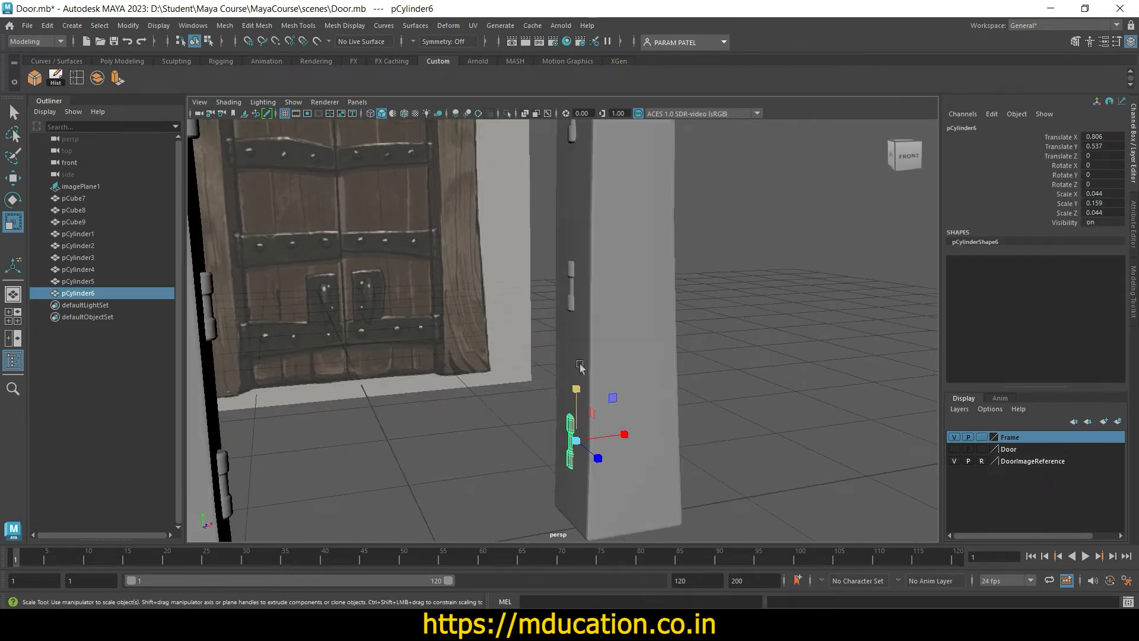
left_click(568, 289, "shift")
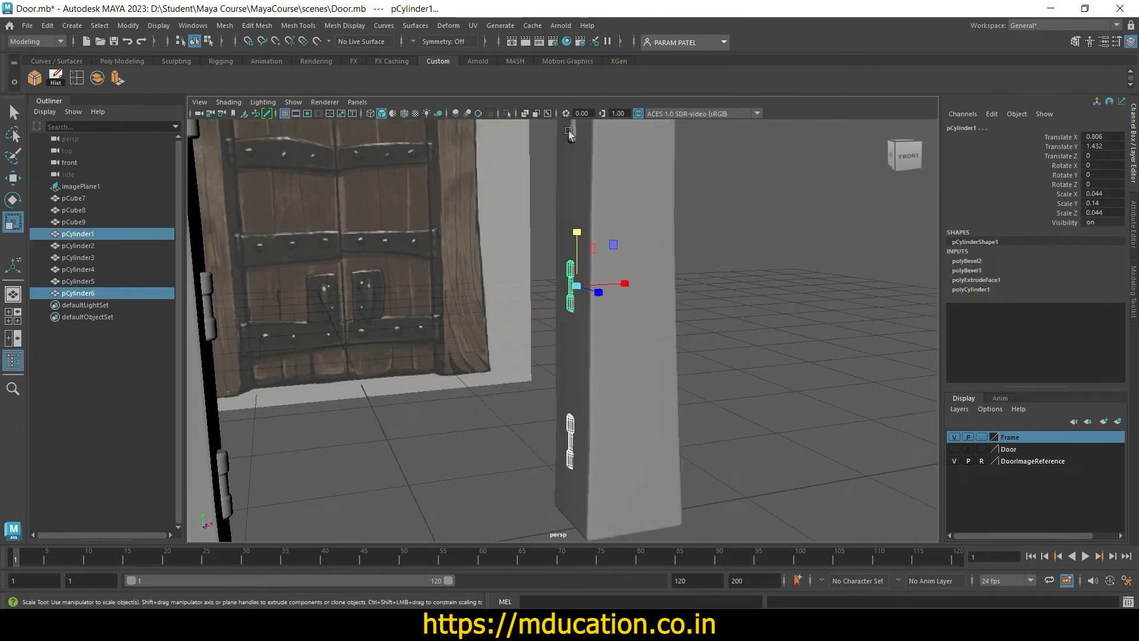
left_click(568, 132, "shift")
right_click_drag(618, 244, 696, 295, "alt")
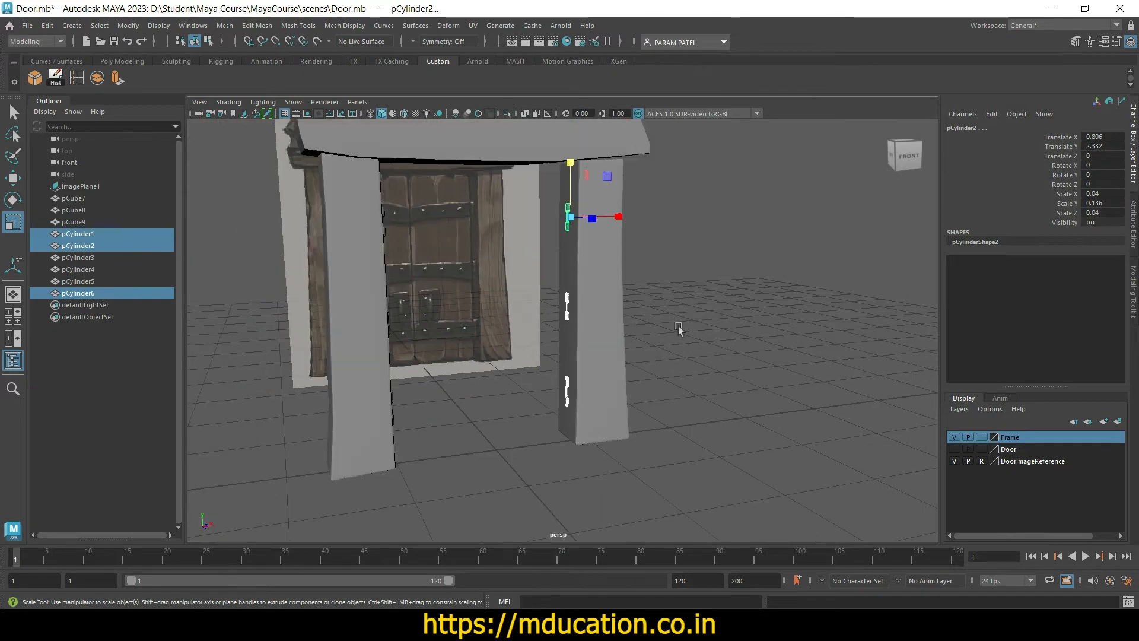
left_click_drag(678, 326, 685, 314, "alt")
key("space")
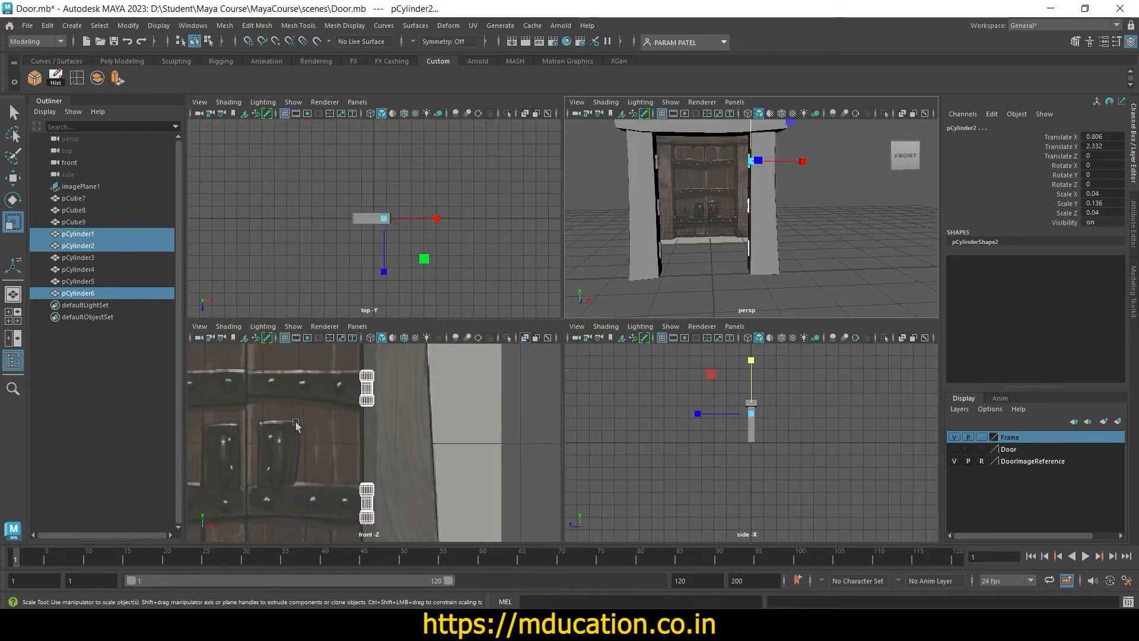
scroll(402, 455, "down", 5)
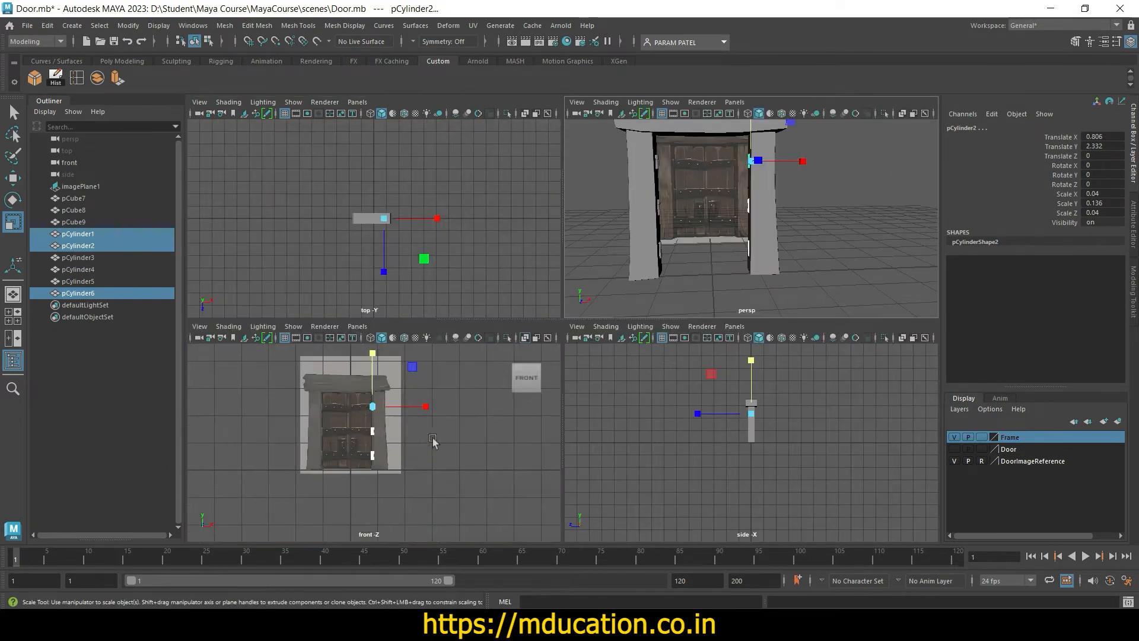
scroll(409, 433, "up", 3)
scroll(413, 415, "down", 4)
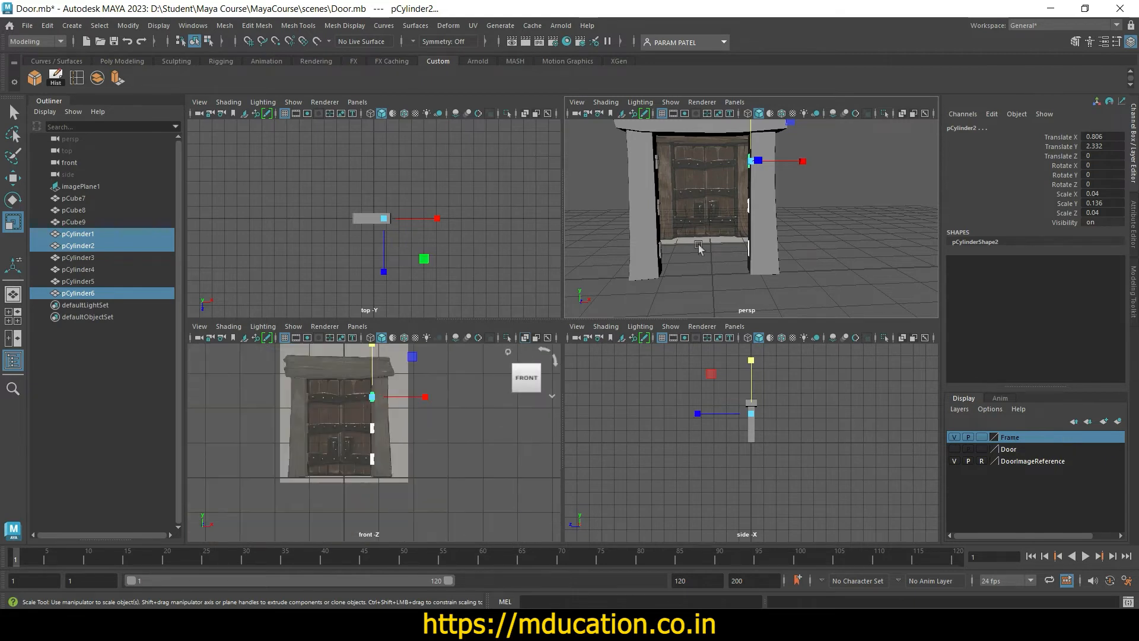
key("w")
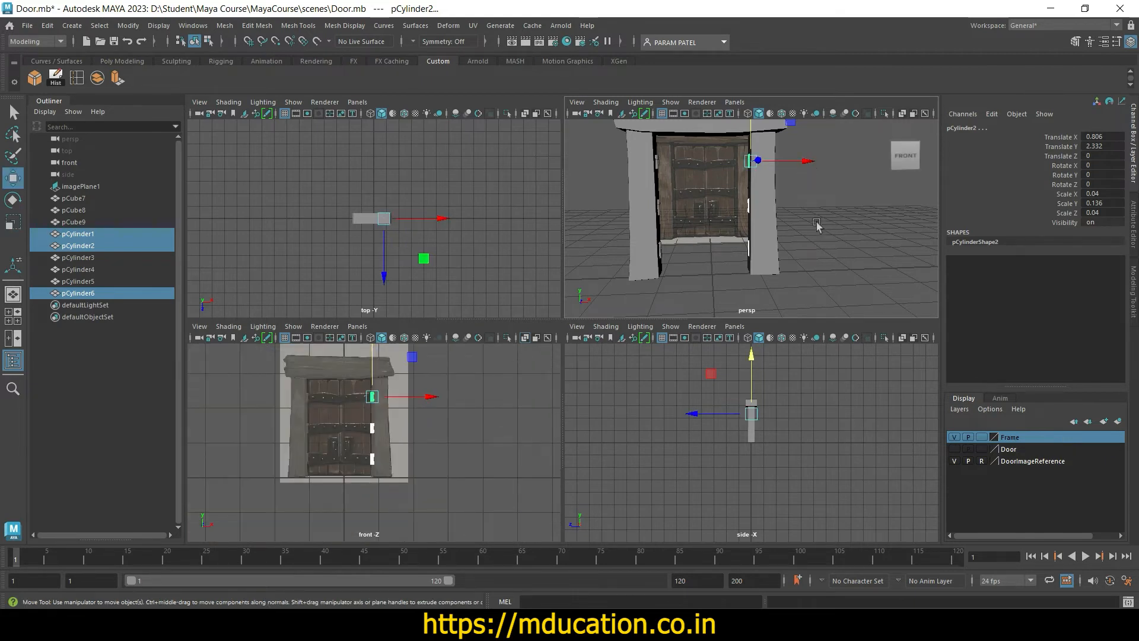
left_click_drag(826, 248, 824, 257, "alt")
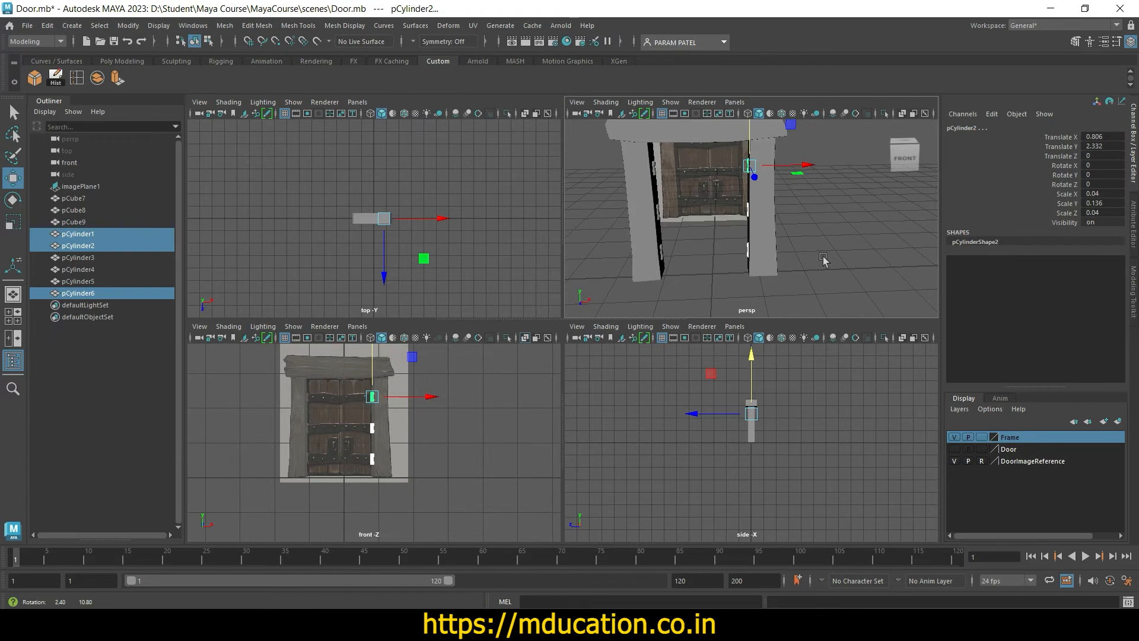
left_click_drag(813, 166, 811, 165)
left_click(779, 264)
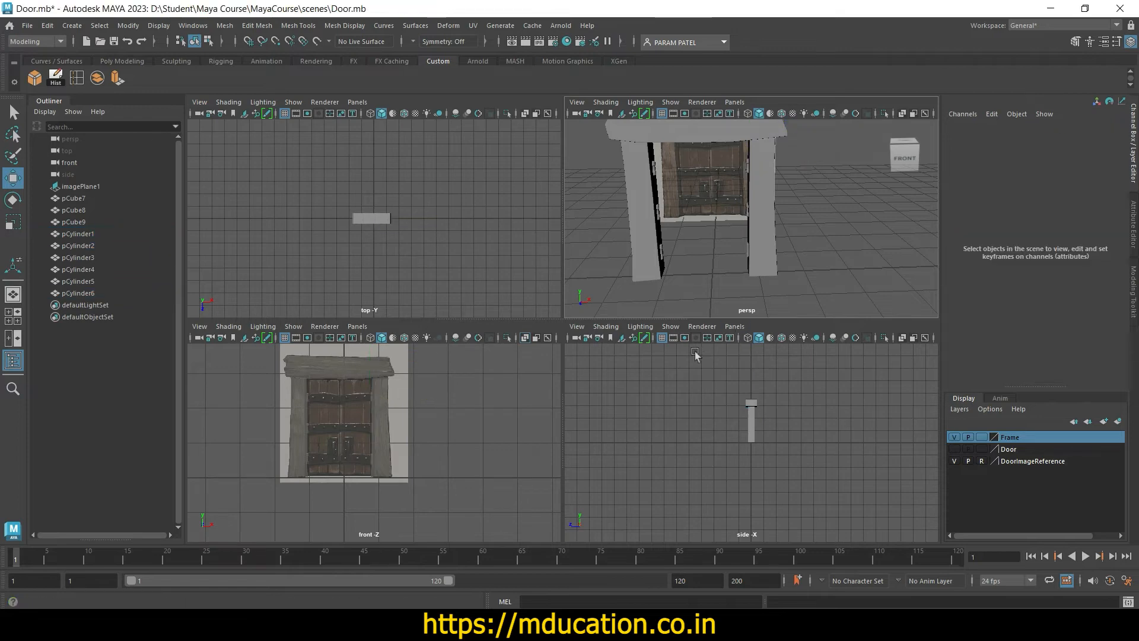
Step: Restore the selection of the three right-hand hinges and move them further toward the opening, to about Translate X 0.741
key("space")
left_click_drag(770, 276, 731, 383, "alt")
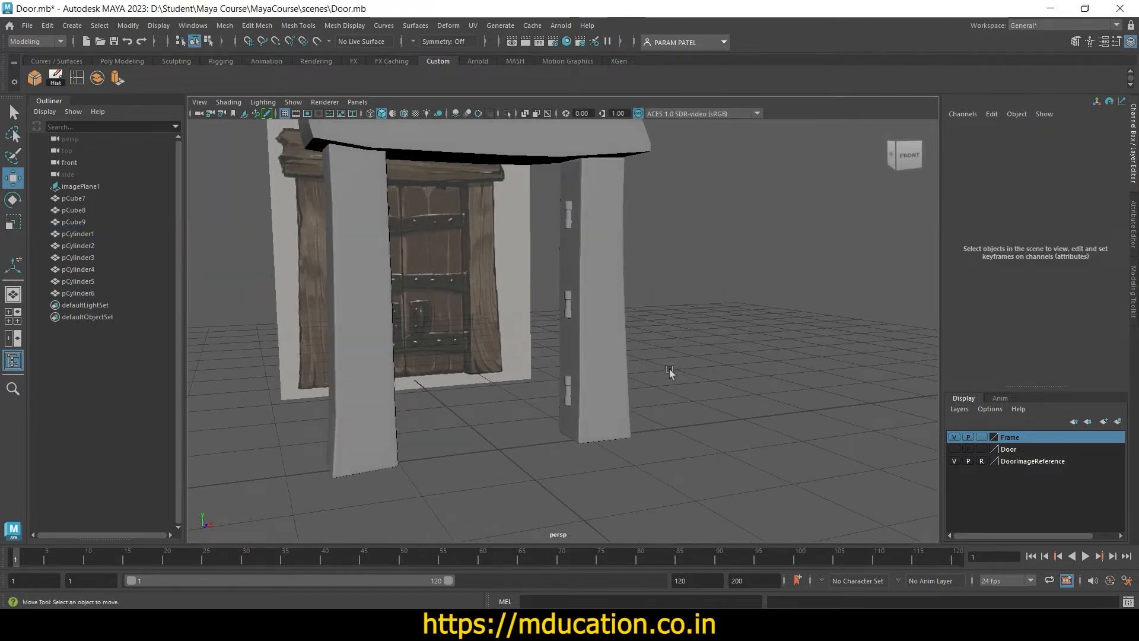
key("ctrl+z")
left_click_drag(628, 216, 623, 218)
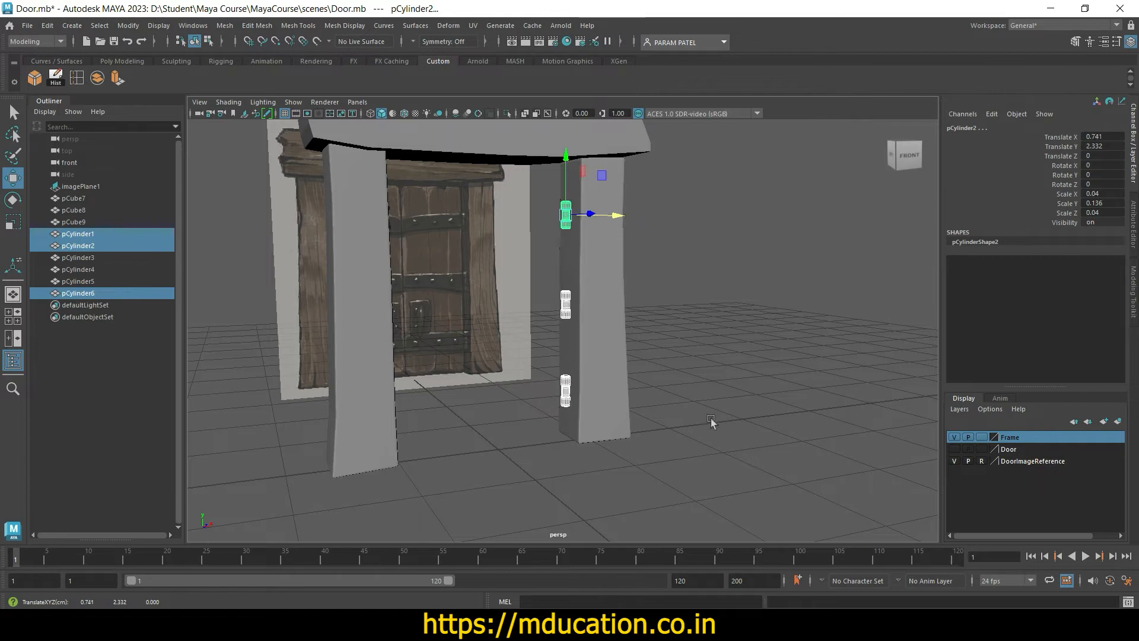
Step: Nudge the middle-right hinge to about Translate X 0.749 and the upper-right hinge to about 0.765, closer to the post
left_click_drag(727, 453, 756, 432, "alt")
scroll(549, 306, "up", 5)
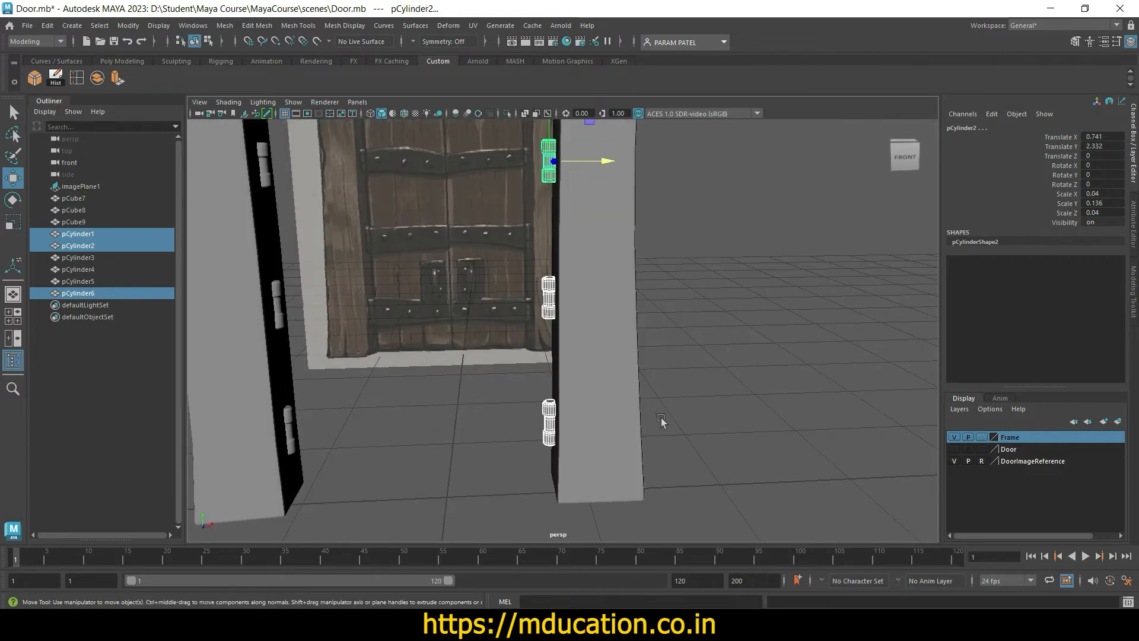
left_click(549, 307)
left_click(609, 296)
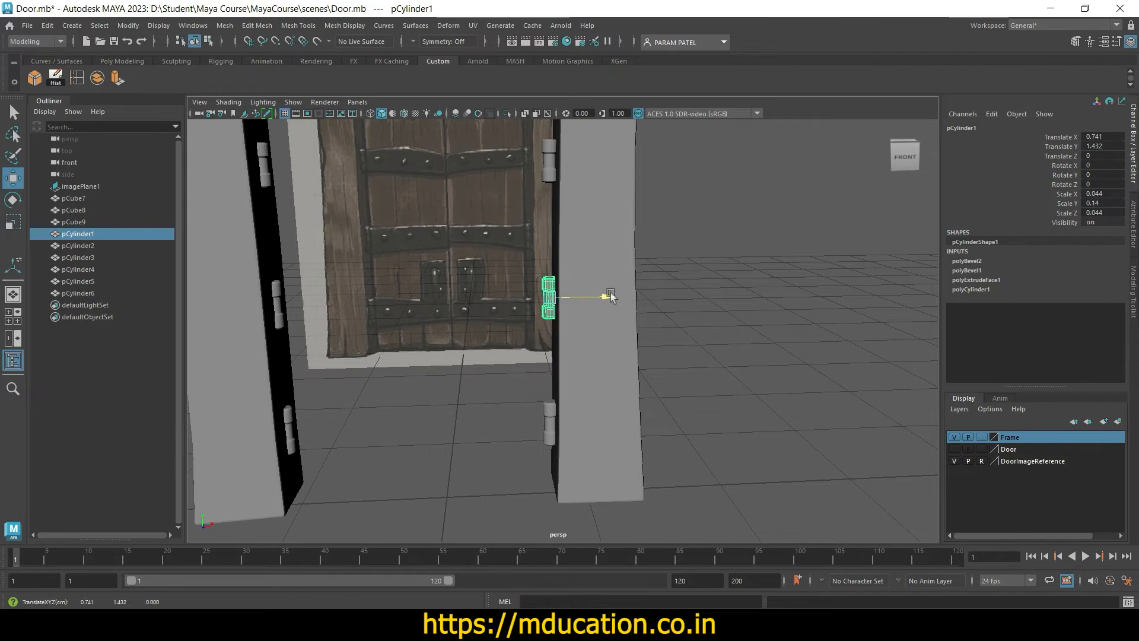
left_click_drag(611, 296, 613, 296)
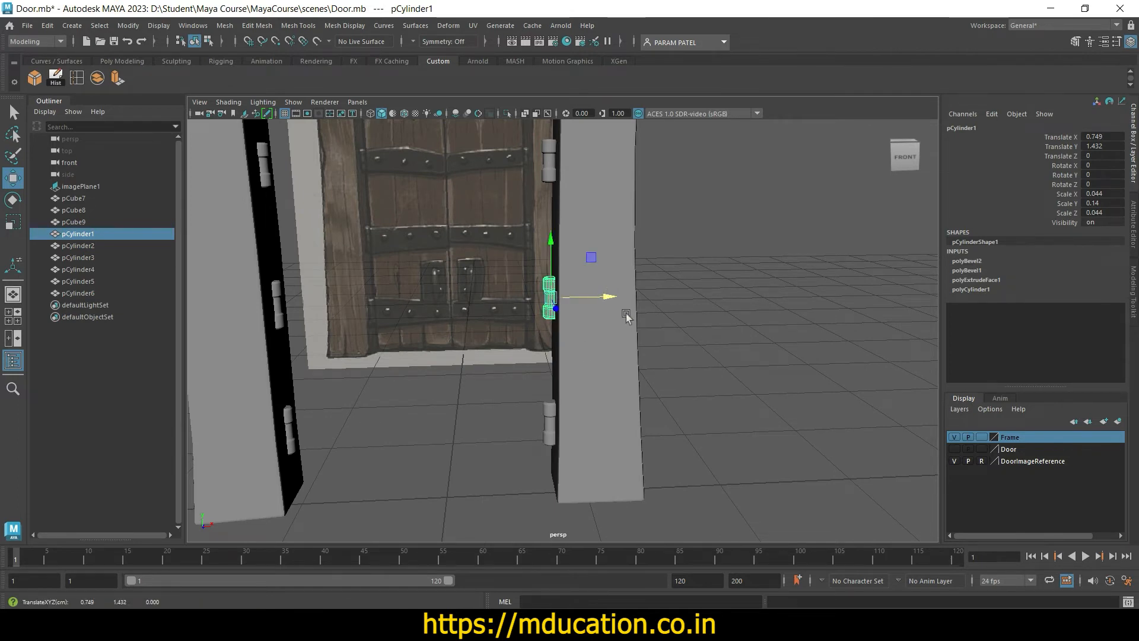
left_click(548, 173)
left_click_drag(605, 163, 609, 165)
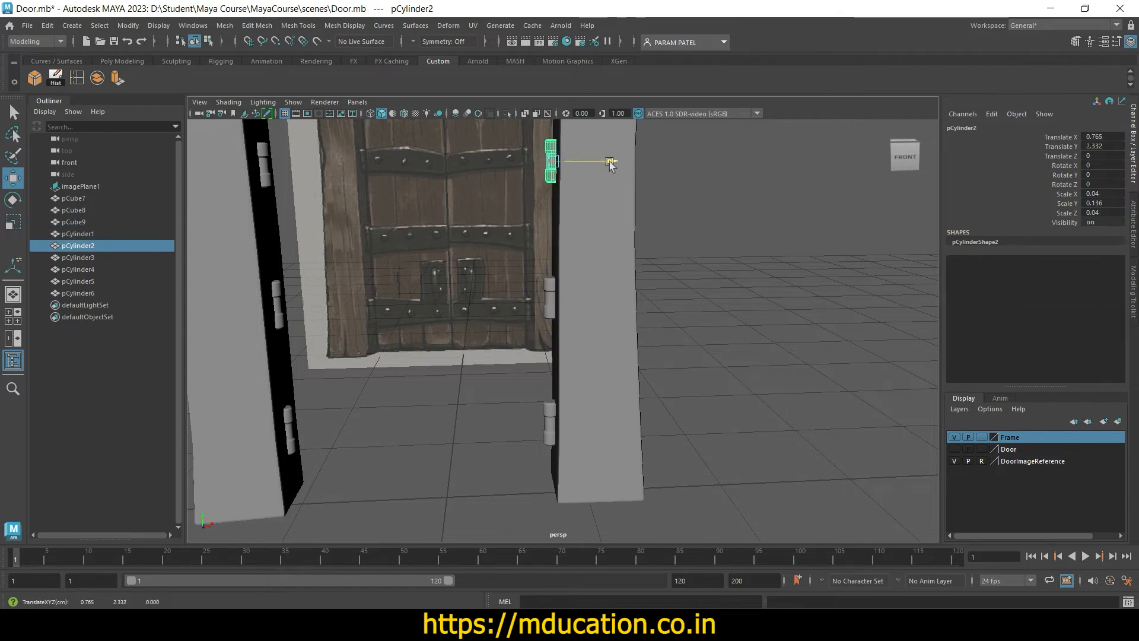
left_click_drag(610, 163, 610, 165)
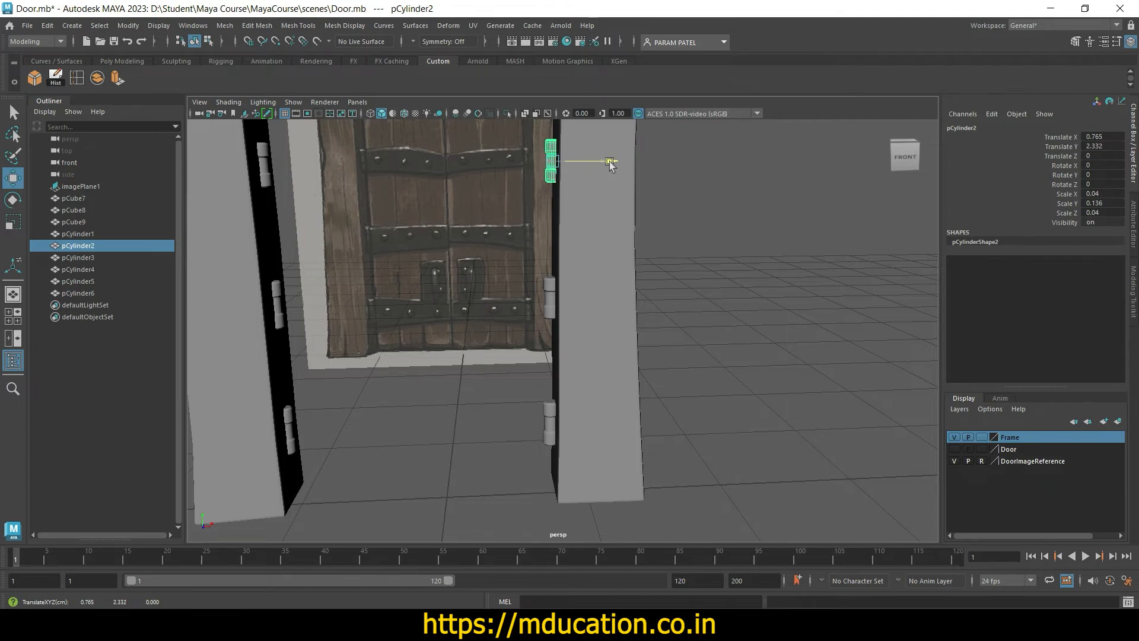
Step: Nudge the middle-right and lower-right hinges toward the post, each to about Translate X 0.754
left_click(550, 310)
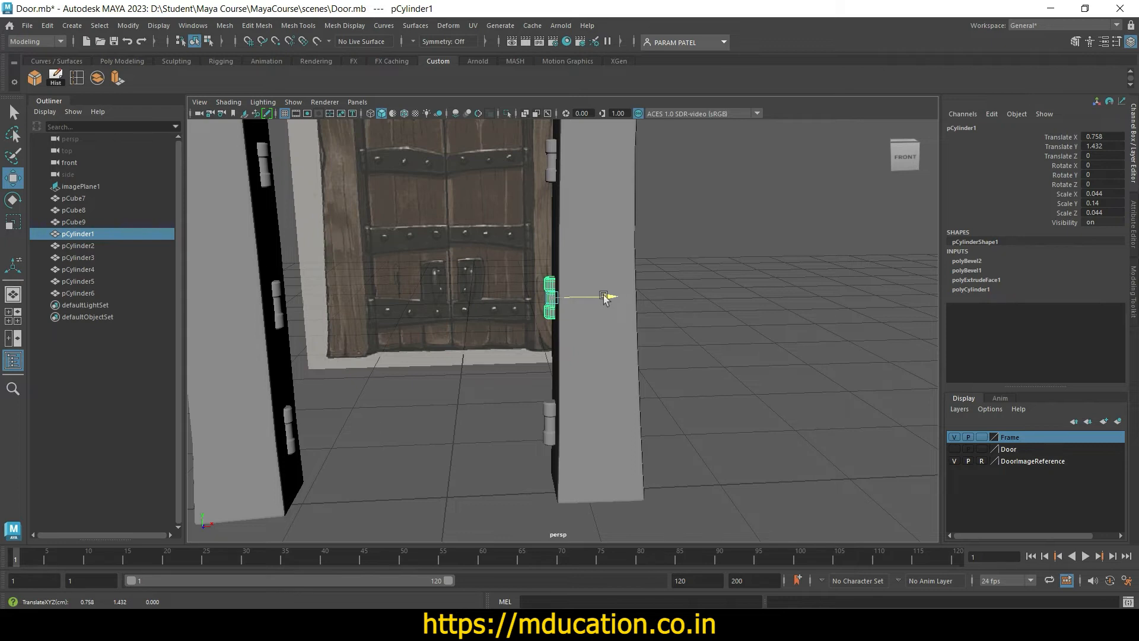
left_click(550, 426)
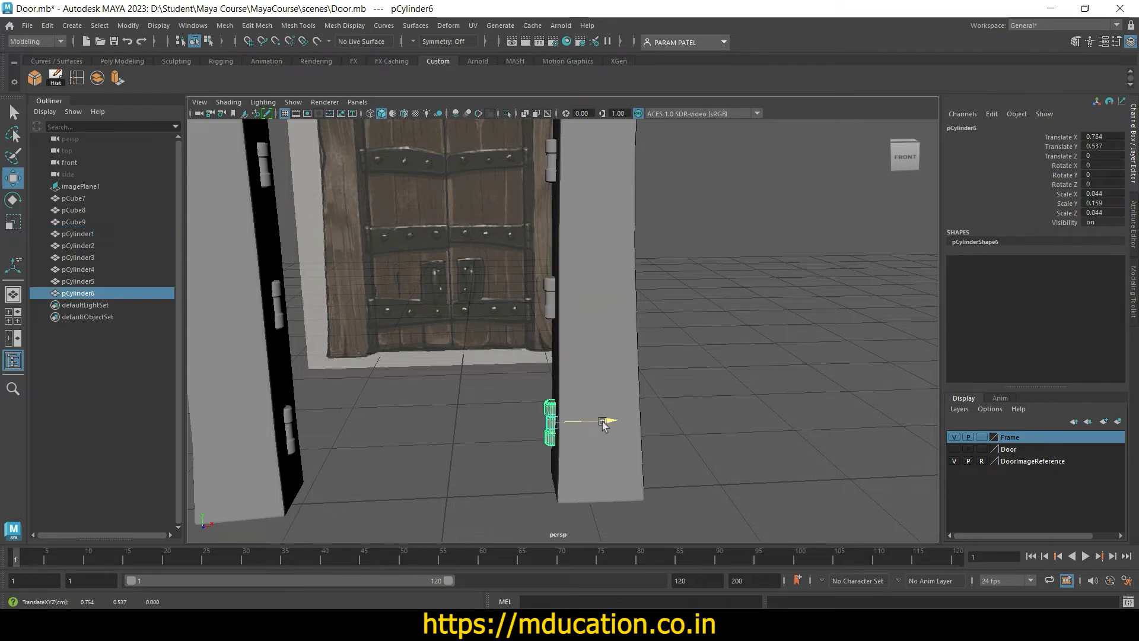
left_click(603, 425)
mouse_move(706, 407)
left_mouse_down("alt")
mouse_move(712, 387)
mouse_move(705, 406)
left_mouse_up("alt")
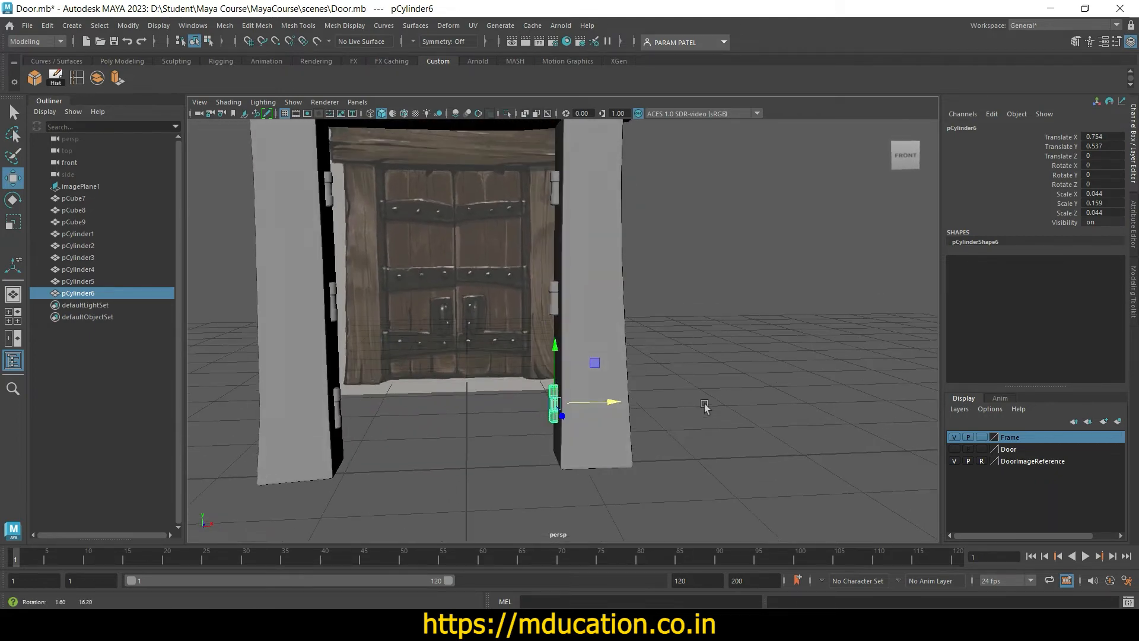
Step: Select the three left-hand hinges and move them together along X toward the door opening in the front view, the upper one to about -1.052
left_click(340, 421)
left_click(328, 207, "shift")
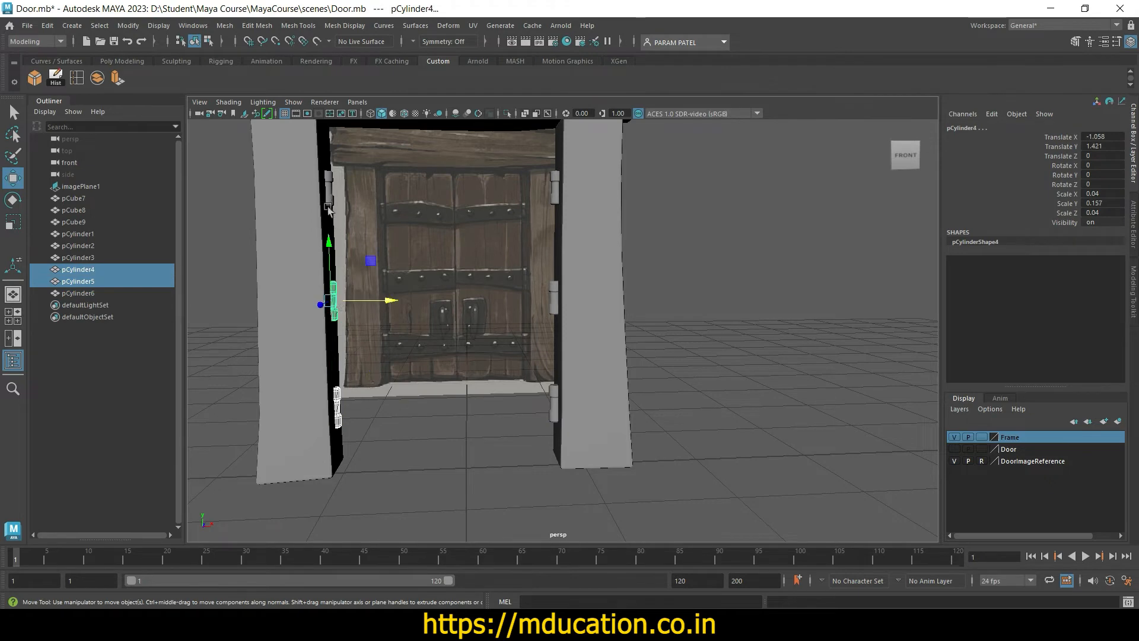
left_click(332, 197, "shift")
mouse_move(447, 407)
left_mouse_down("alt")
mouse_move(460, 417)
mouse_move(453, 422)
left_mouse_up("alt")
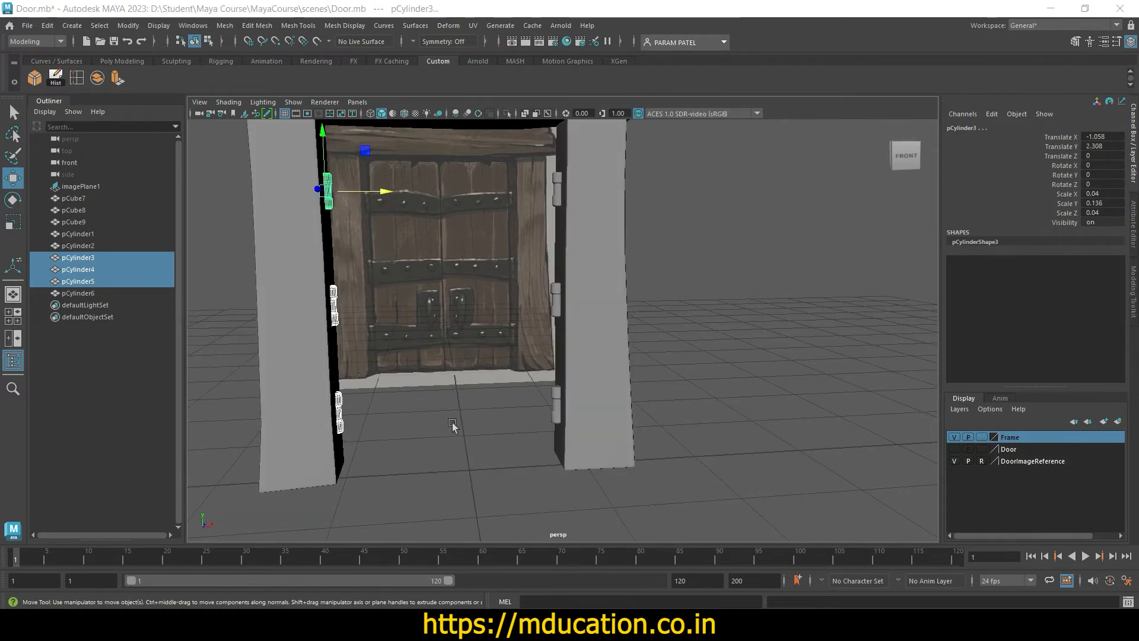
key("space")
key("space")
scroll(367, 439, "up", 4)
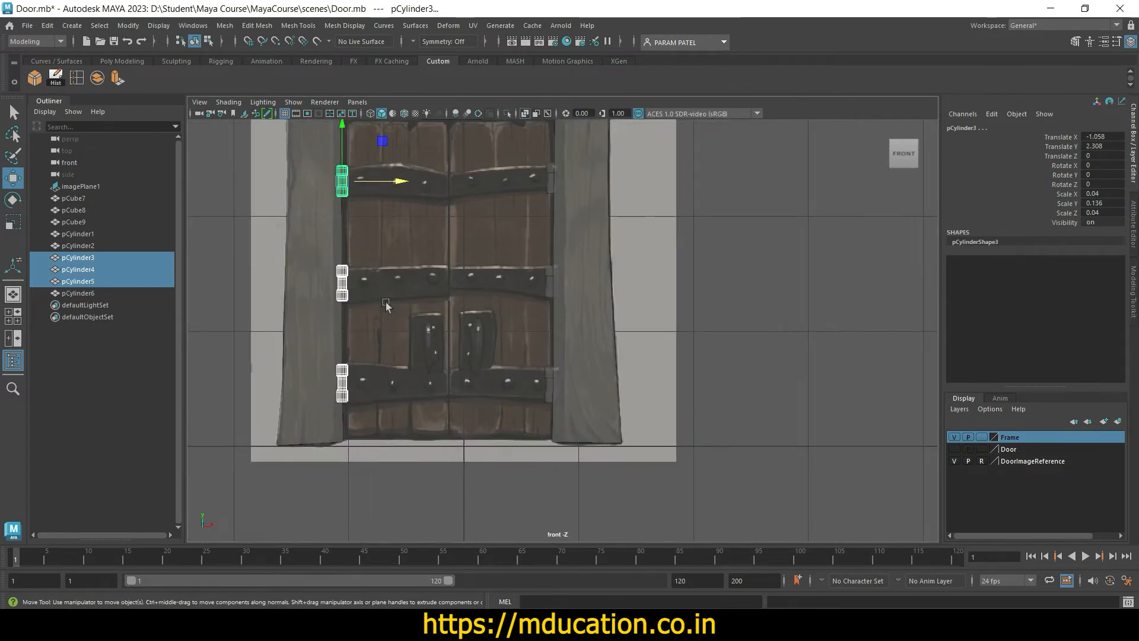
left_click_drag(396, 182, 397, 185)
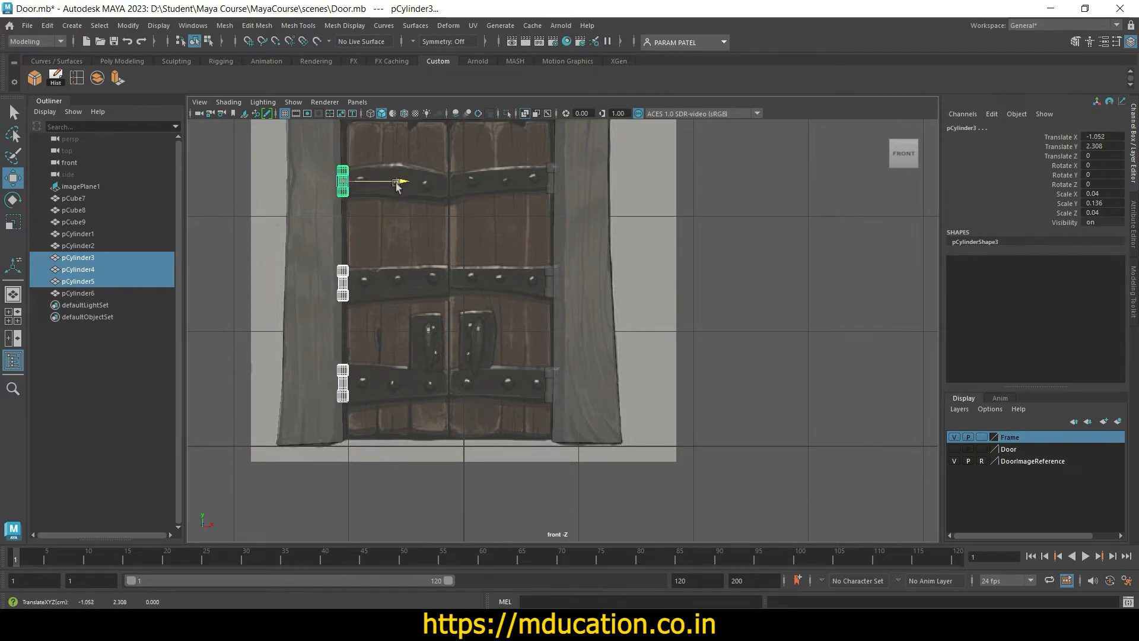
key("space")
key("space")
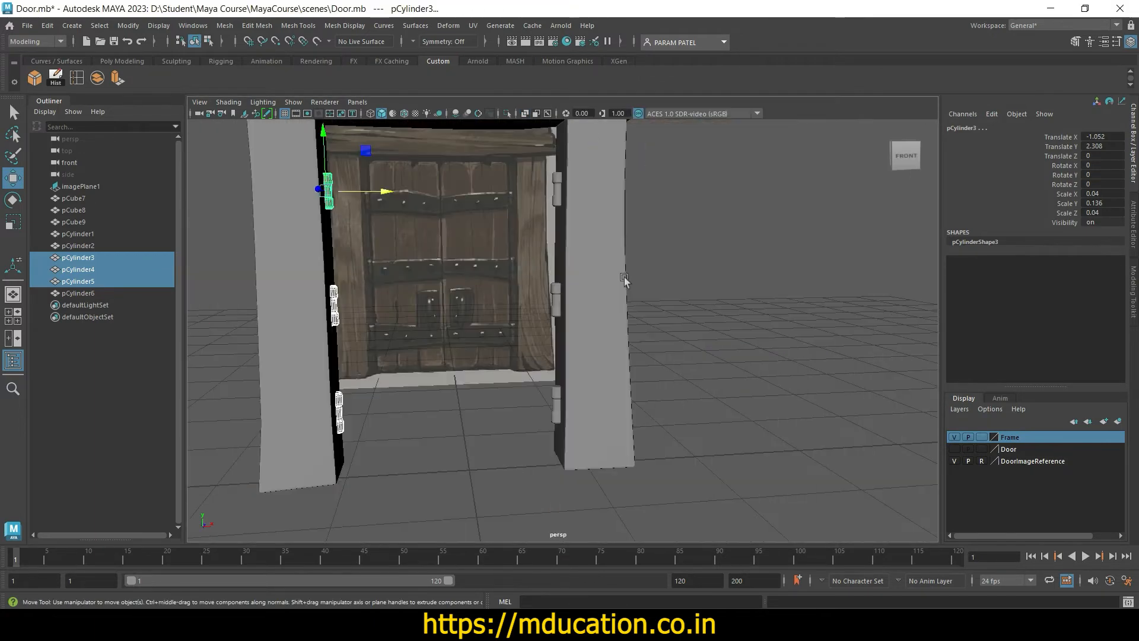
Step: Move the left-hand hinges further out of the post, the upper one to about Translate X -1.043 and the others to about -1.03, and save the scene
left_click_drag(519, 361, 458, 283, "alt")
left_click_drag(370, 199, 386, 193)
left_click(378, 200)
left_click(333, 197)
left_click(435, 394)
key("ctrl+s")
key("w")
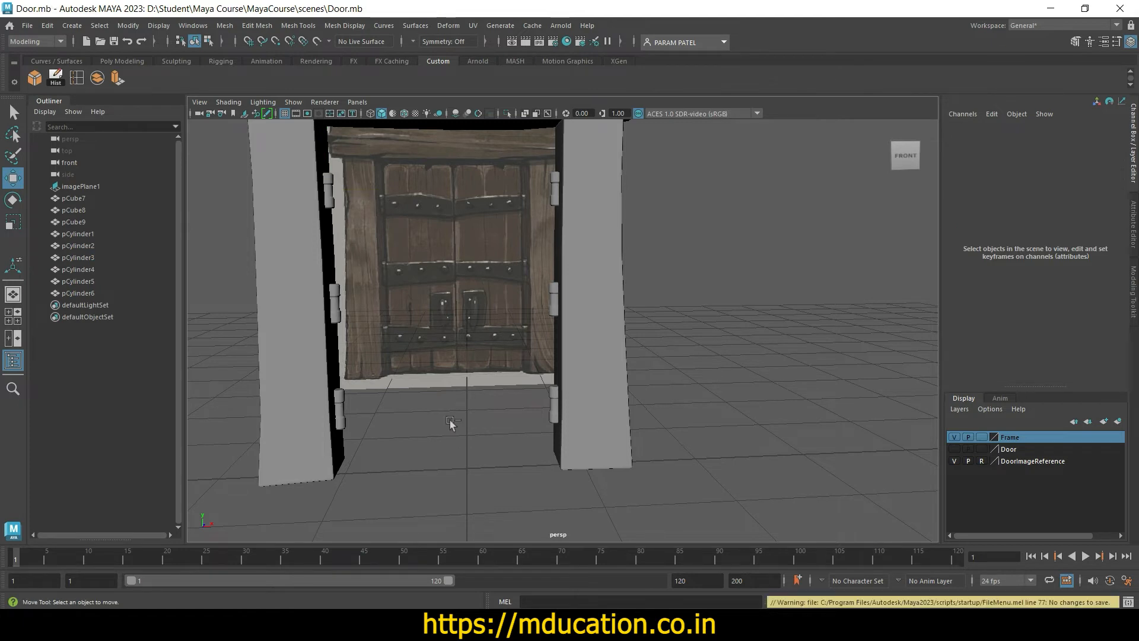
Step: Combine all six hinges into one mesh, delete its construction history and save the scene
left_click(332, 183)
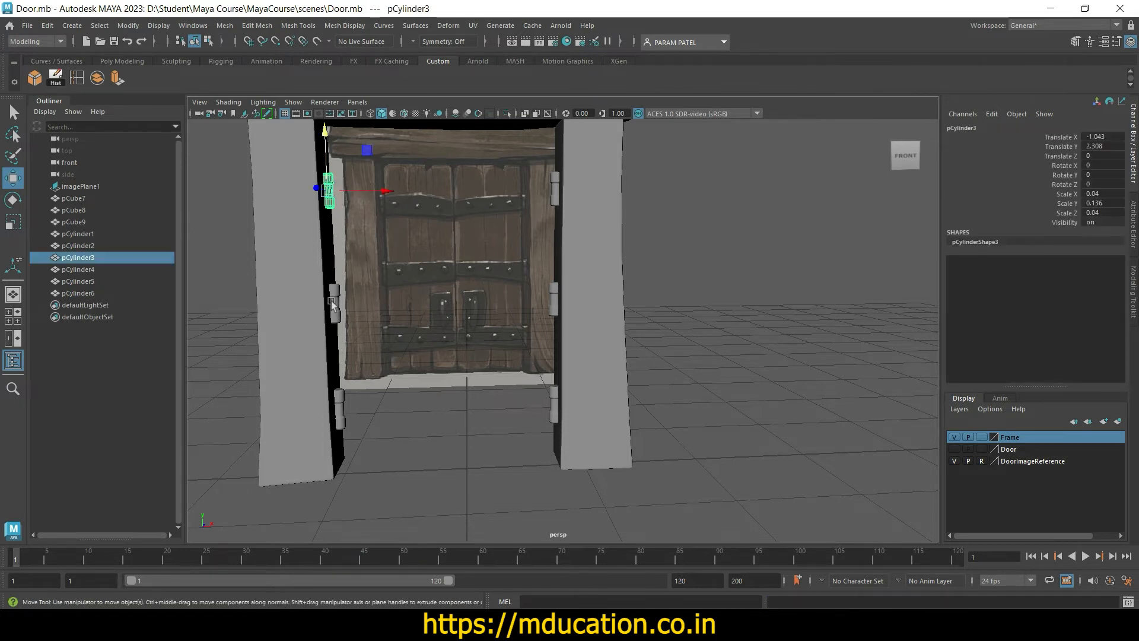
left_click(335, 304, "shift")
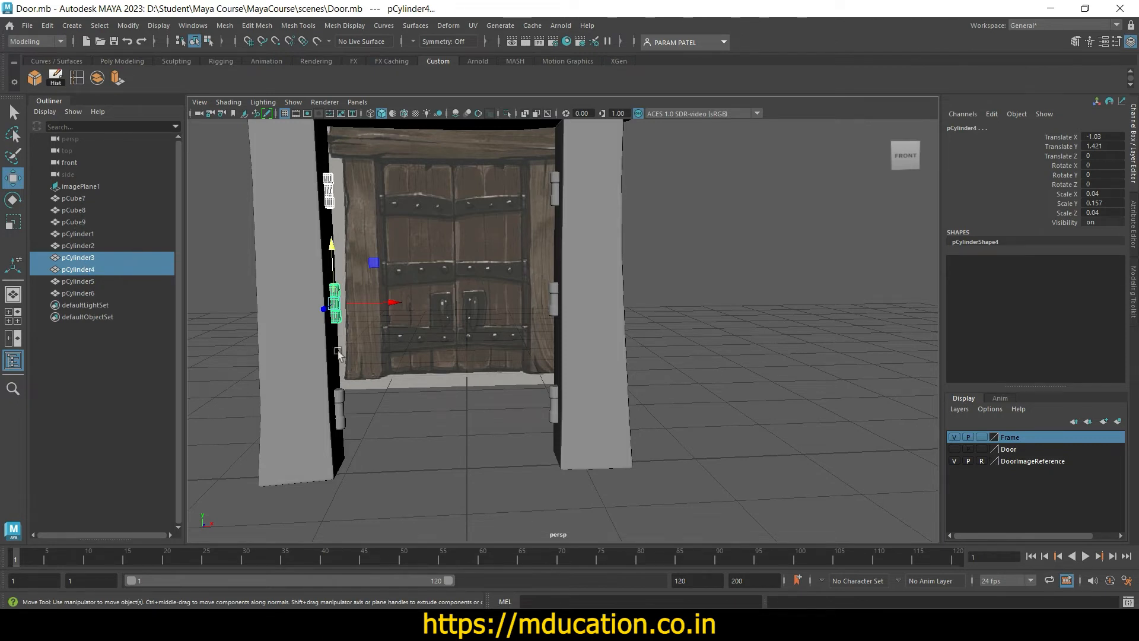
left_click(343, 420, "shift")
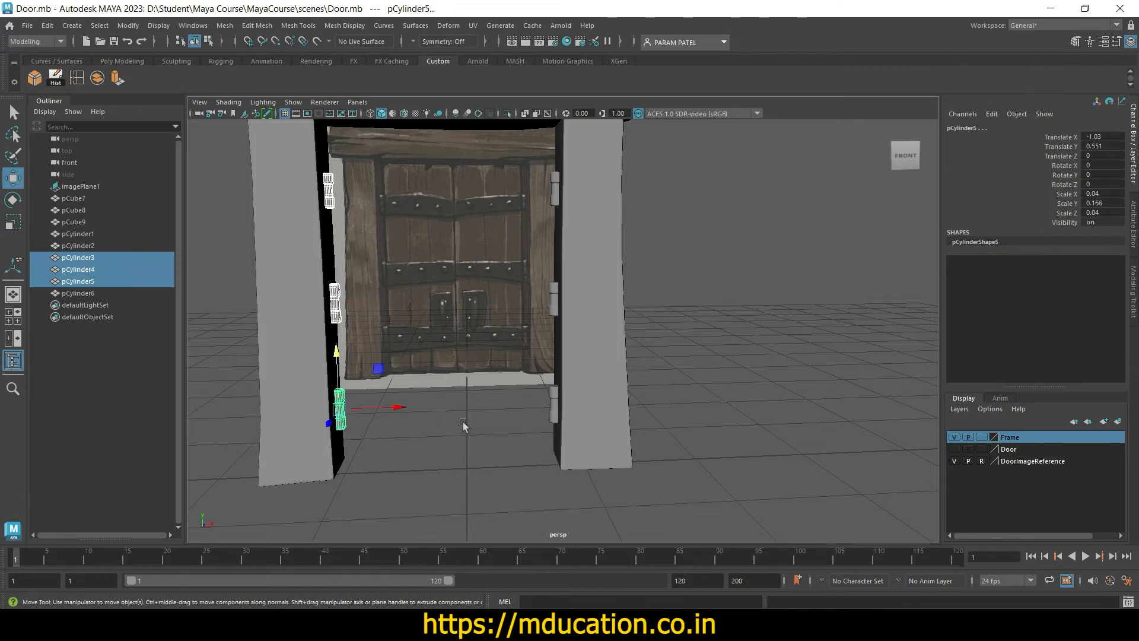
left_click(551, 414, "shift")
left_click(553, 304, "shift")
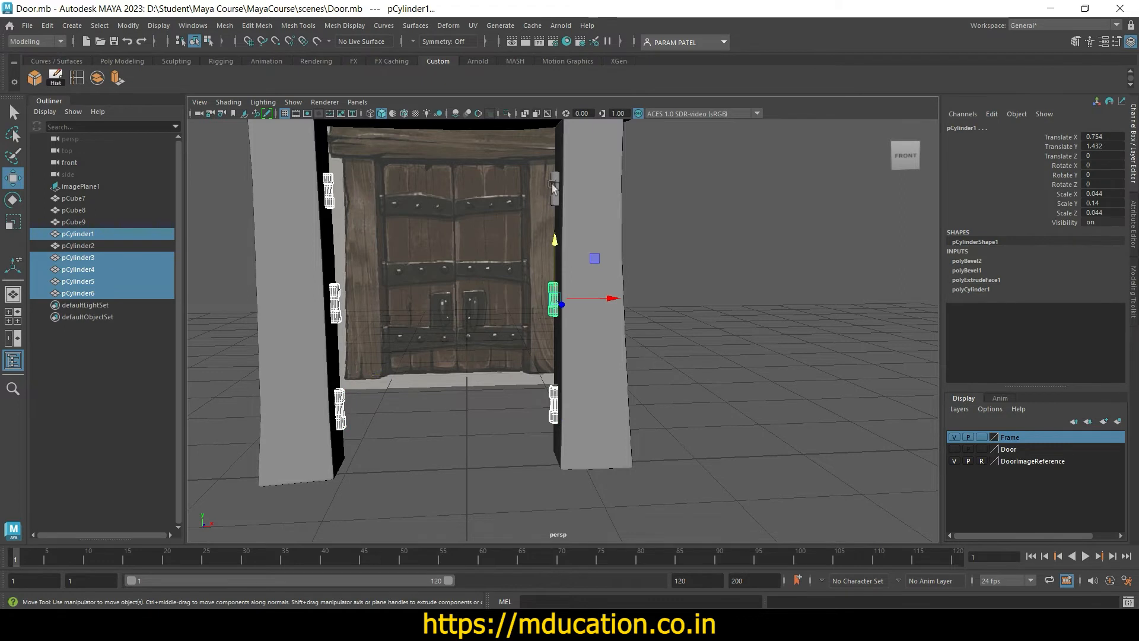
left_click(552, 188, "shift")
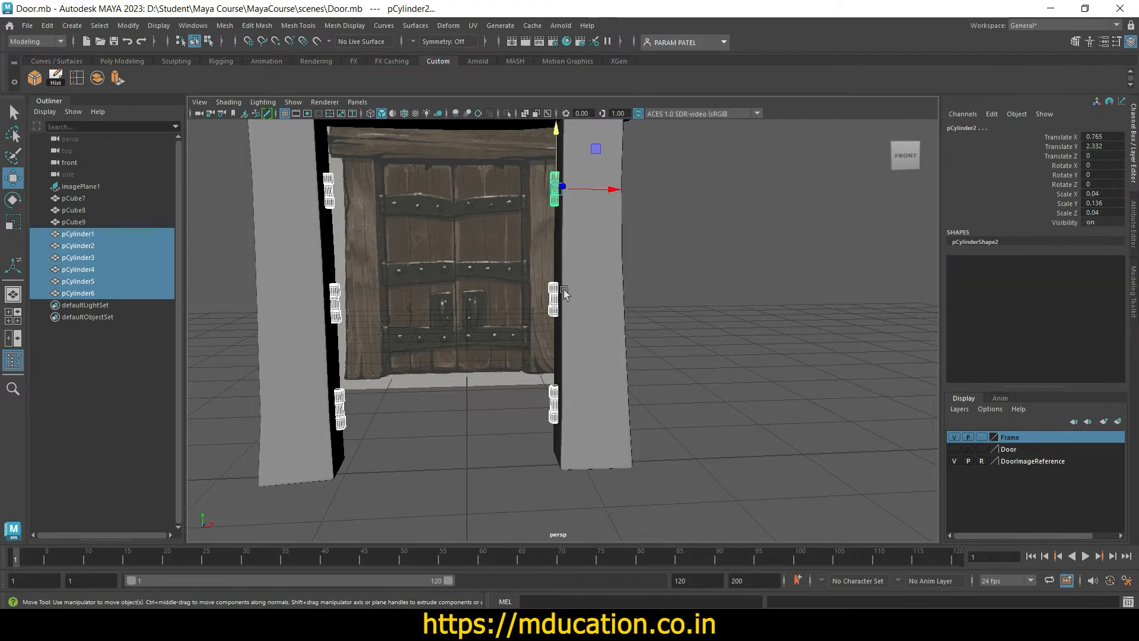
left_click(102, 83)
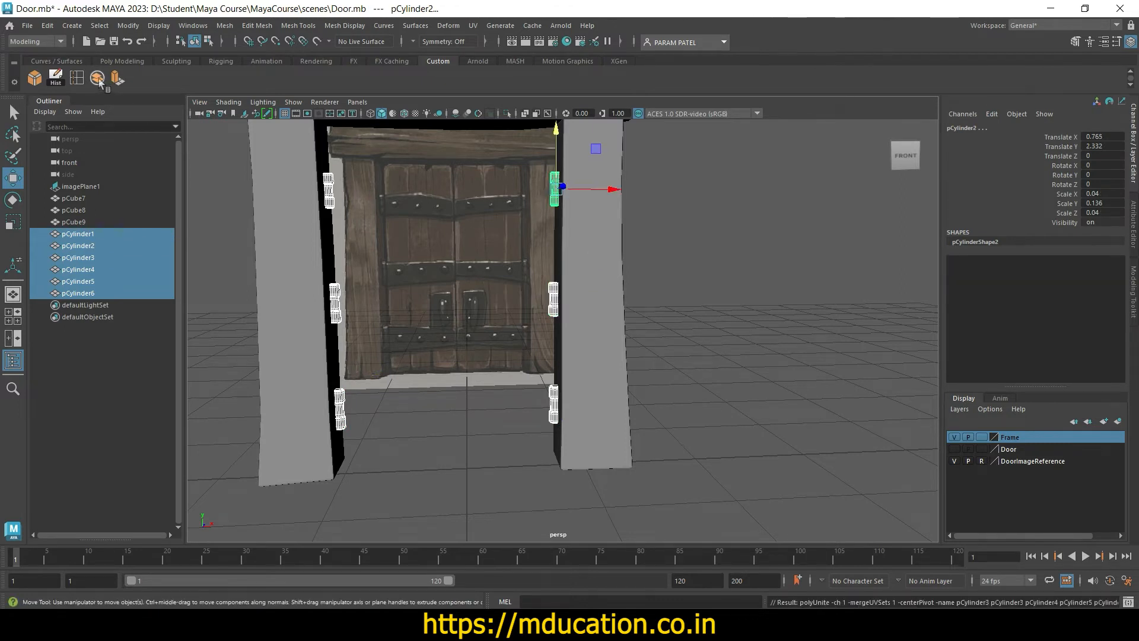
left_click(57, 78)
left_click(692, 337)
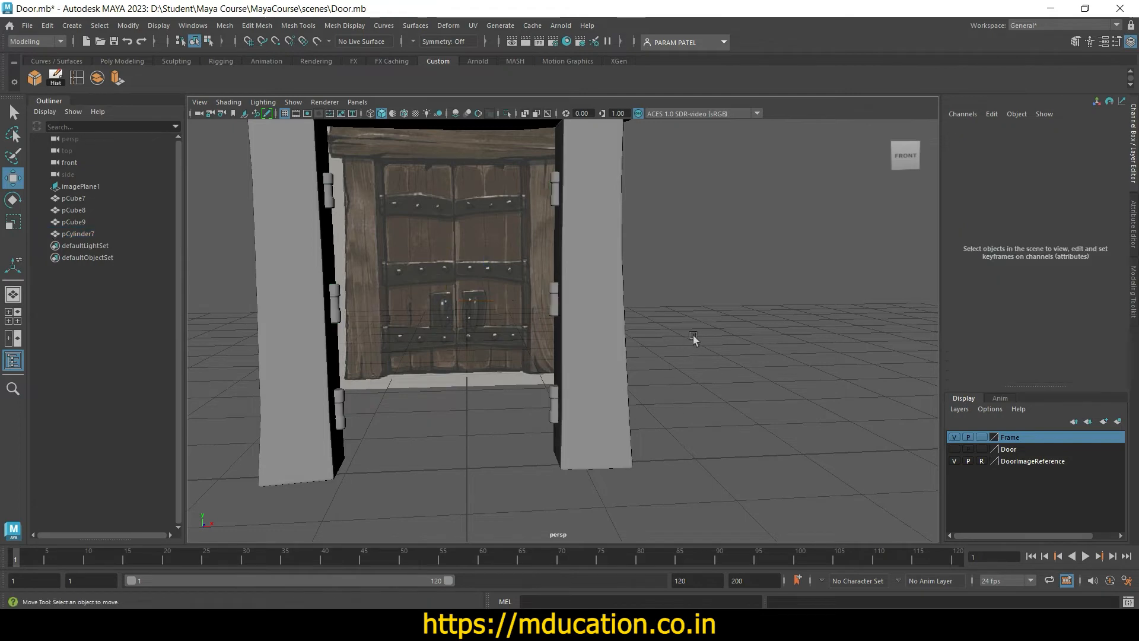
key("ctrl+s")
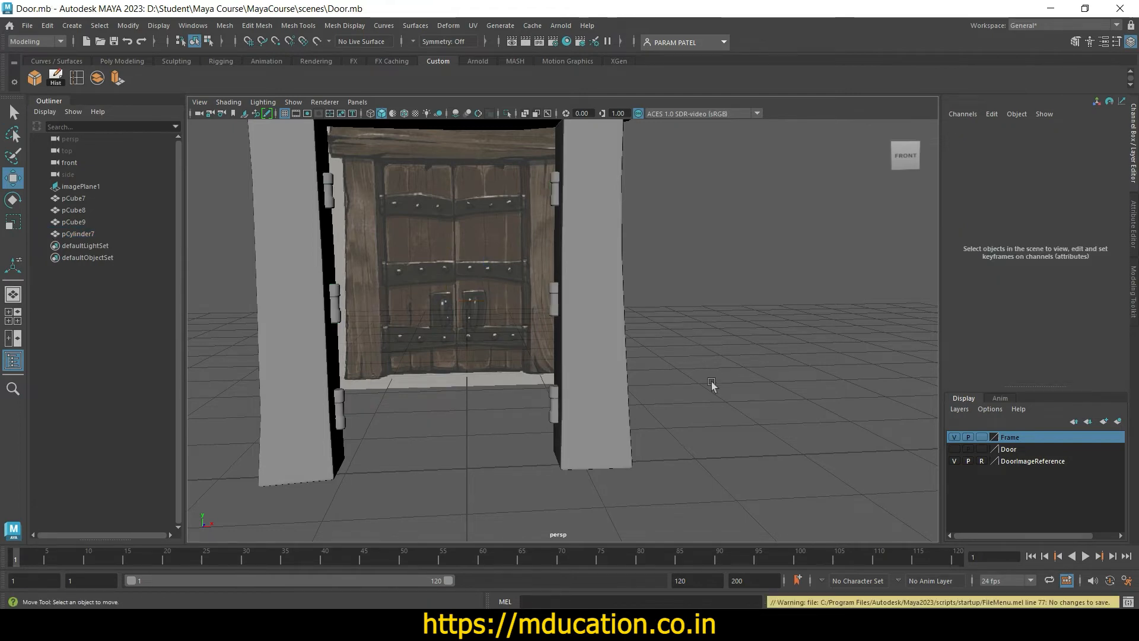
Step: Show the Door layer again and check how the hinges sit against the door planks
mouse_move(737, 376)
left_mouse_down("alt")
mouse_move(643, 389)
mouse_move(736, 382)
left_mouse_up("alt")
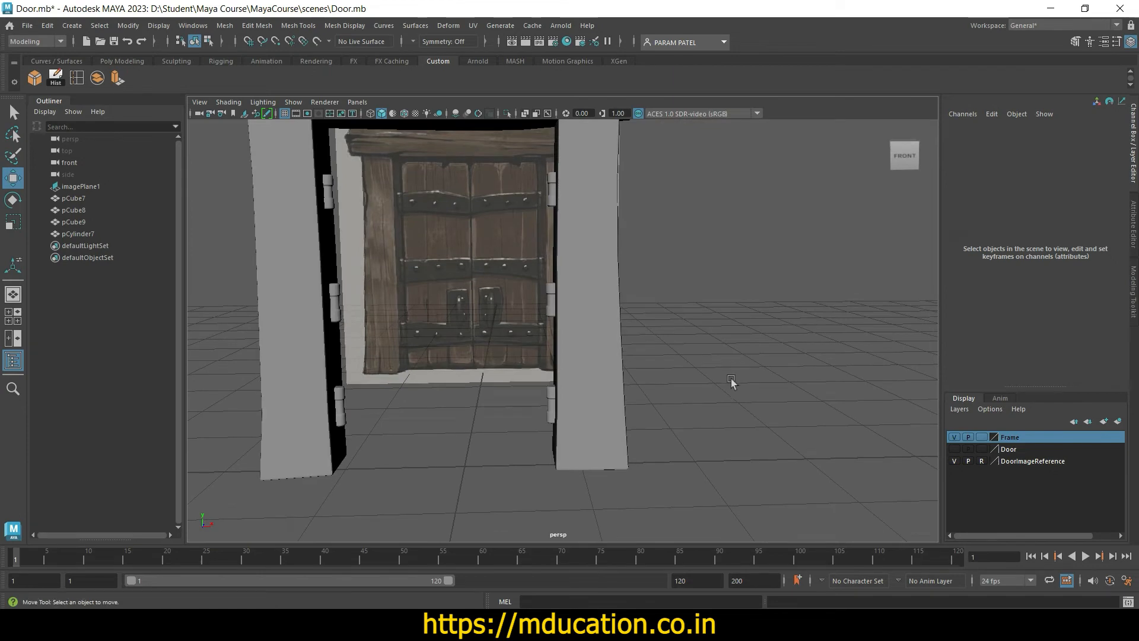
left_click(957, 449)
left_click_drag(696, 435, 649, 439, "alt")
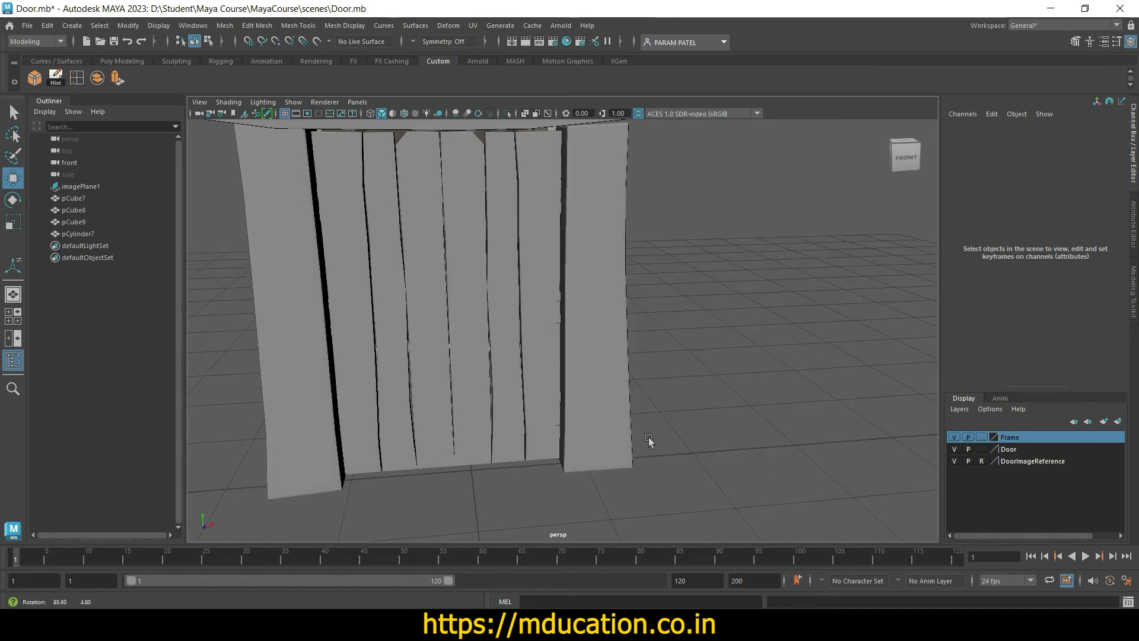
scroll(432, 427, "up", 5)
left_click_drag(427, 447, 549, 472, "alt")
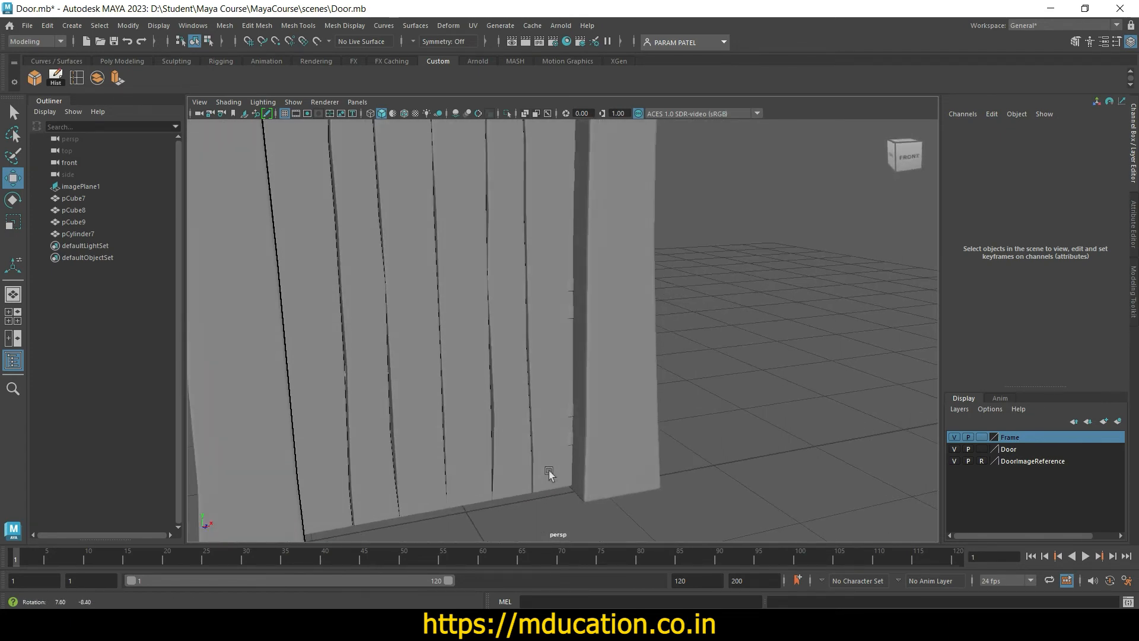
left_click(549, 472)
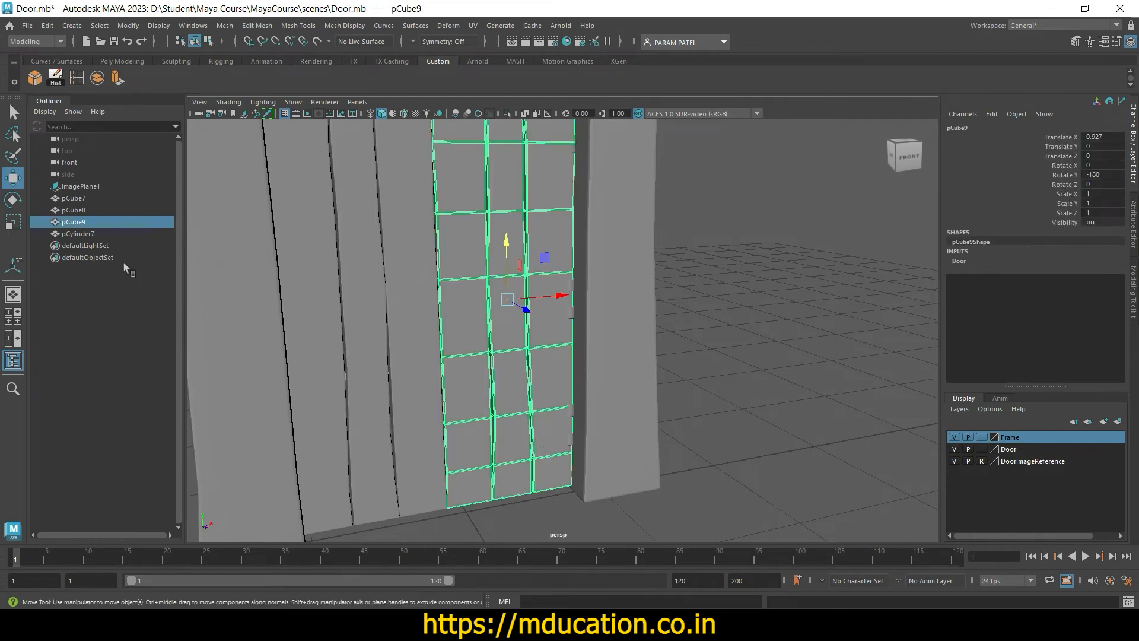
Step: Move the combined hinge mesh forward along Z to about 0.047 so it protrudes from the planks, and save the scene
left_click(77, 234)
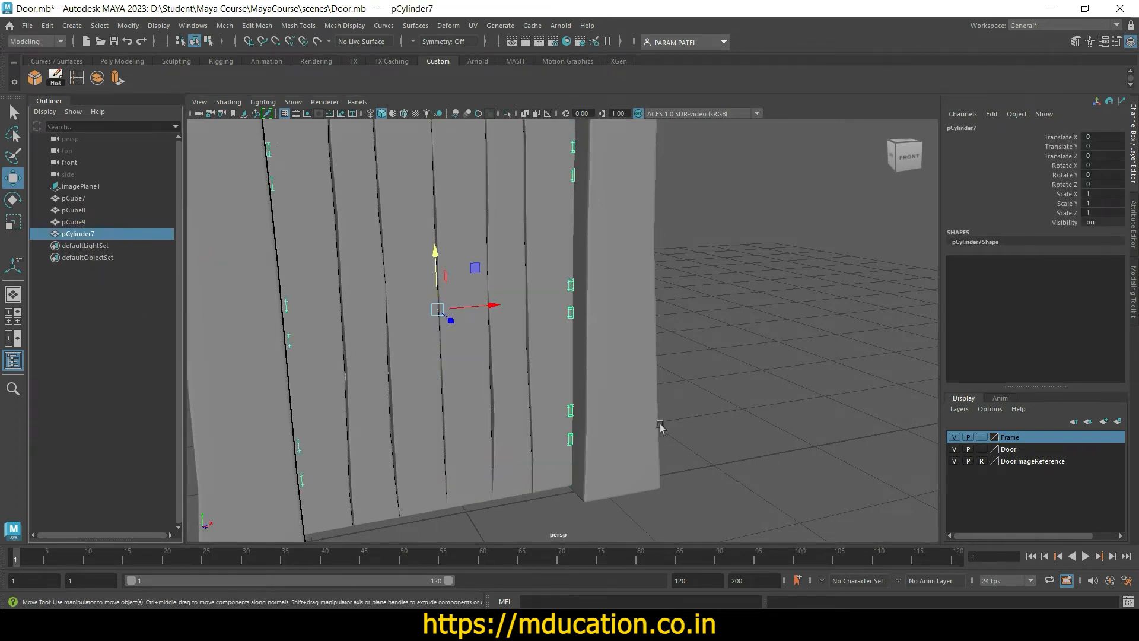
key("f")
left_click_drag(397, 289, 381, 290)
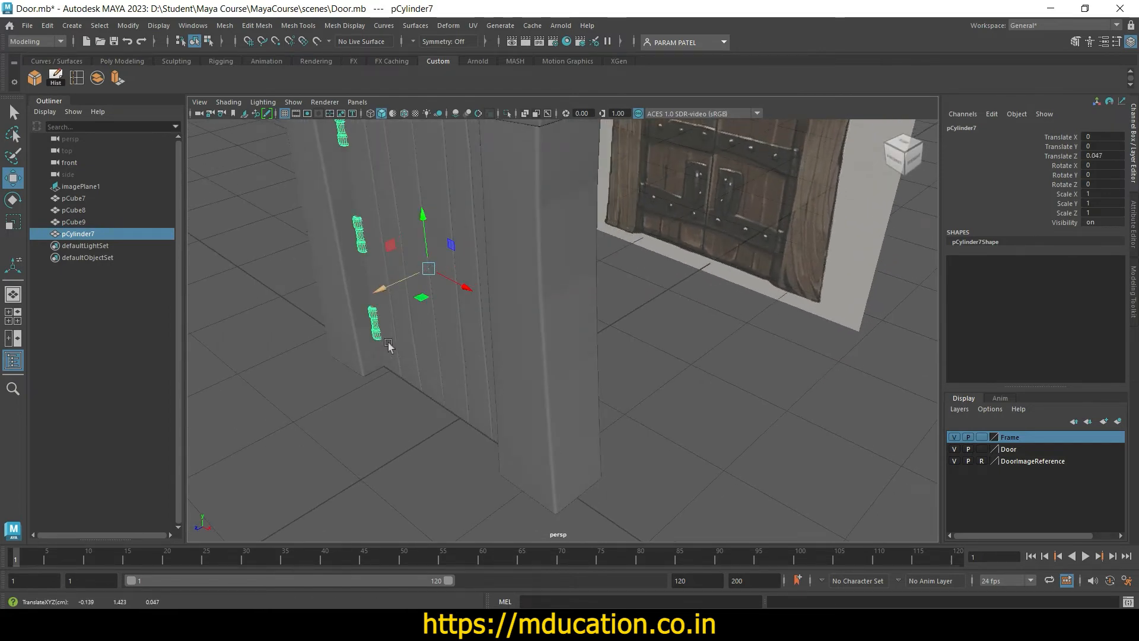
left_click_drag(389, 350, 504, 336, "alt")
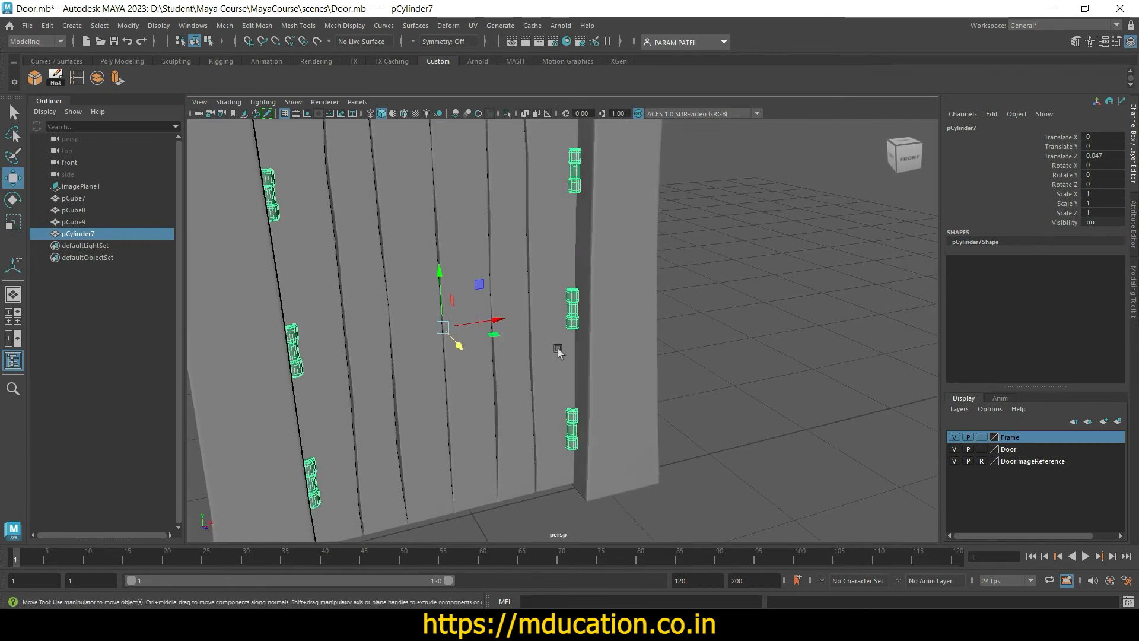
left_click(732, 347)
left_click_drag(717, 402, 694, 399, "alt")
scroll(698, 391, "down", 4)
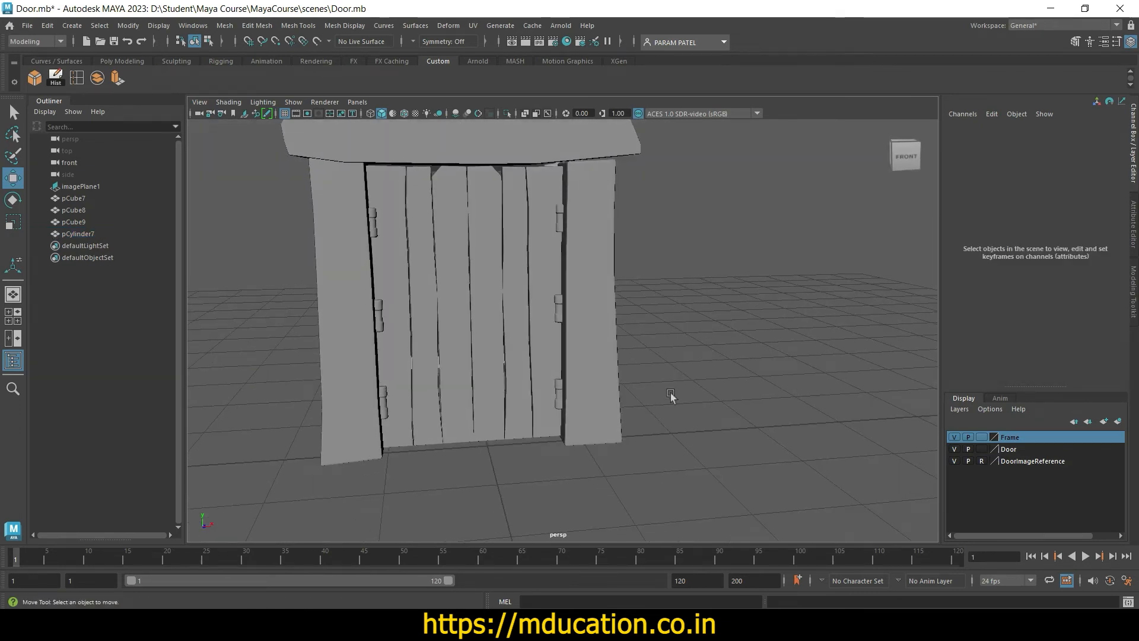
key("ctrl+s")
Step: Switch to the front view, save the scene and create a new polygon cube
key("space")
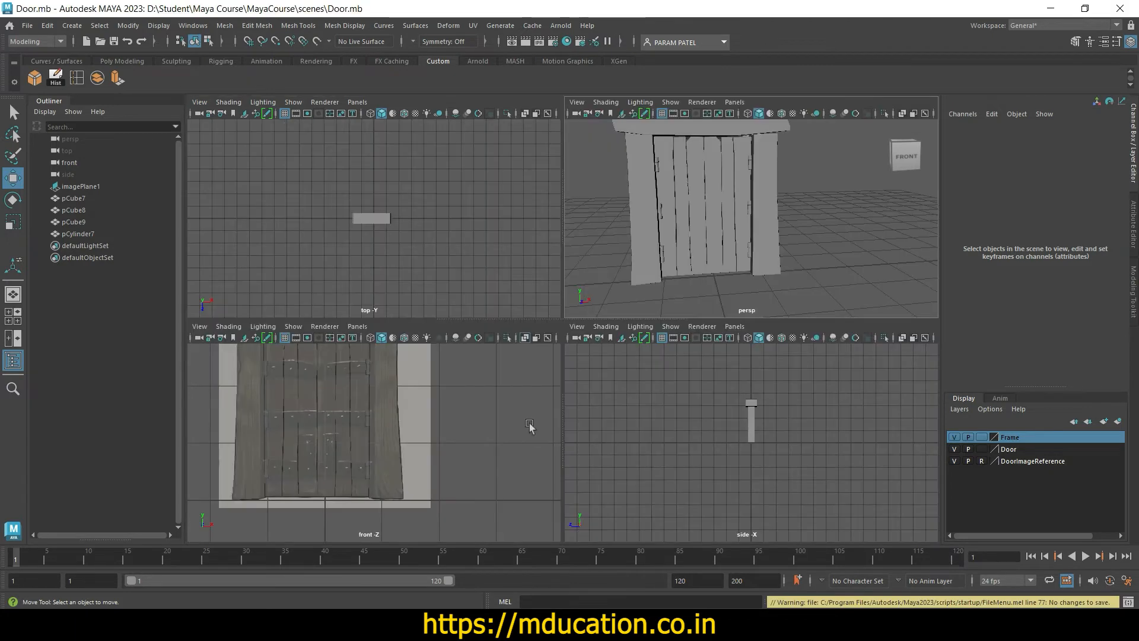
key("space")
middle_click_drag(525, 348, 574, 491, "alt")
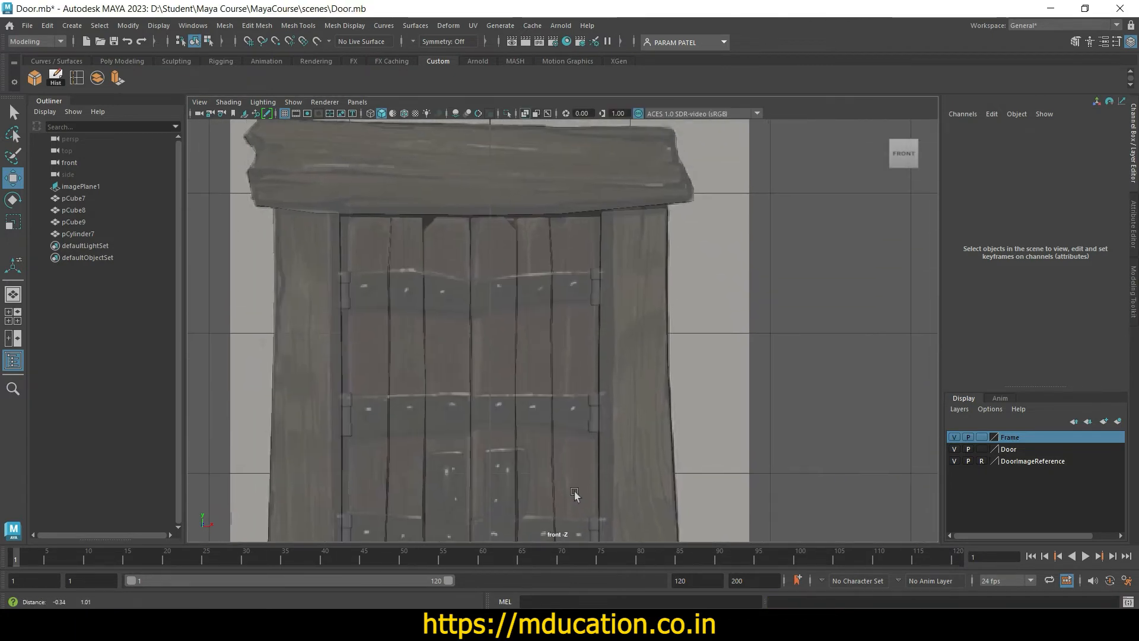
scroll(492, 325, "down", 5)
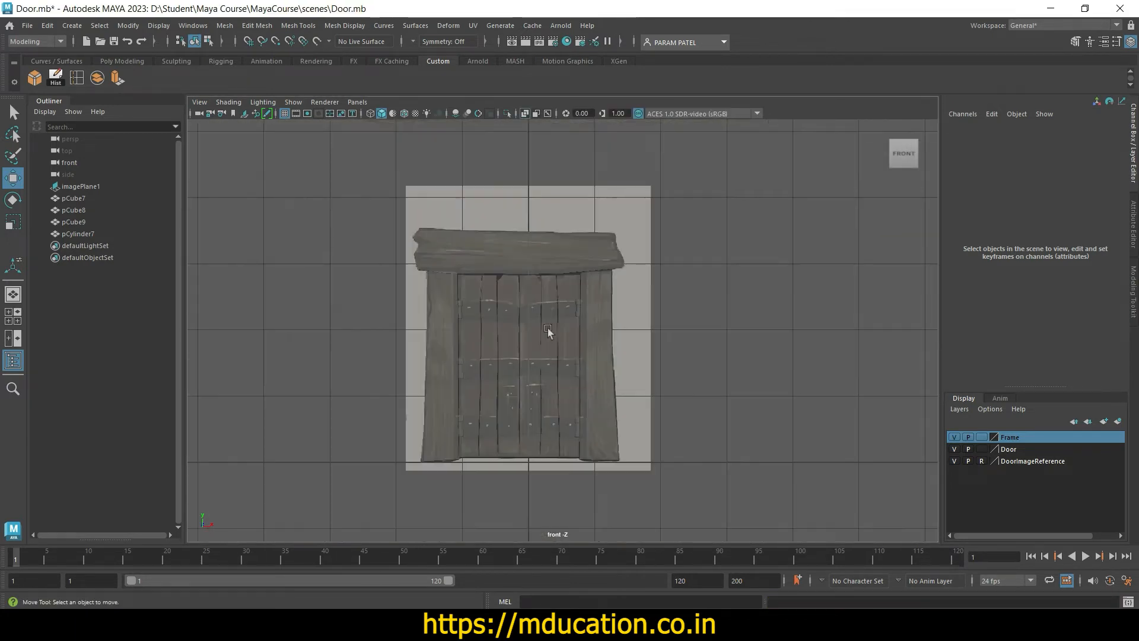
key("ctrl+s")
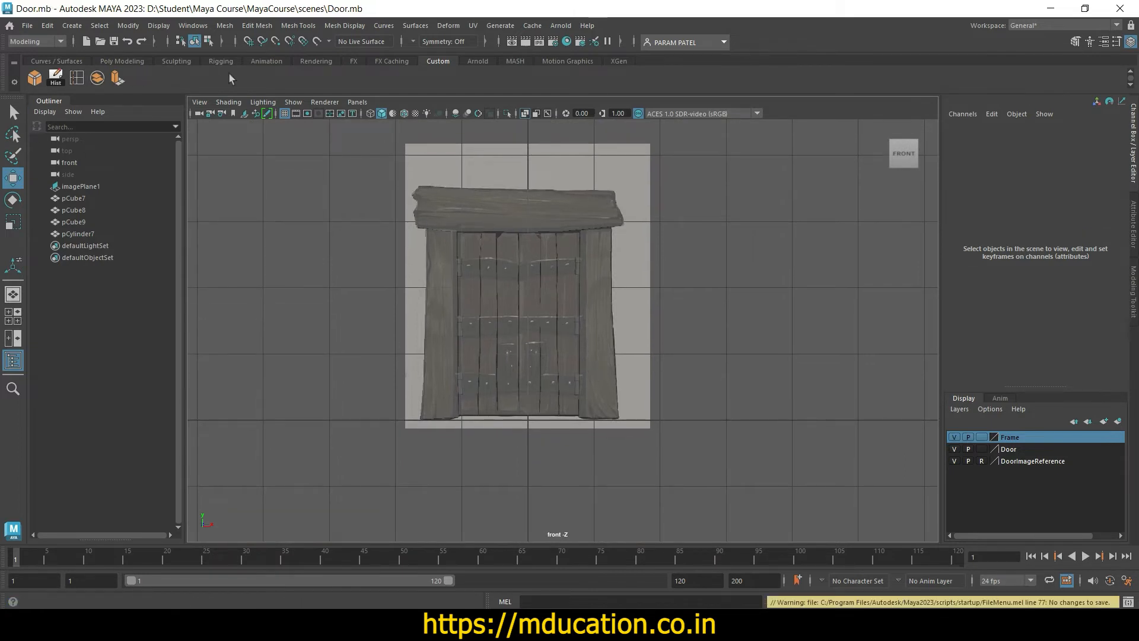
left_click(122, 61)
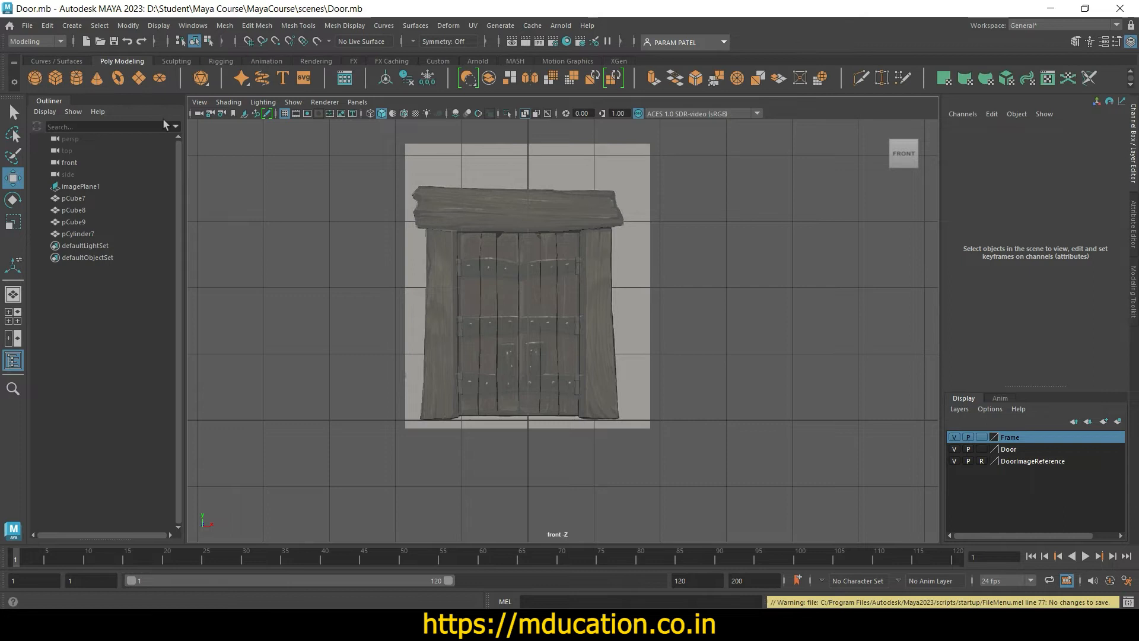
left_click(55, 78)
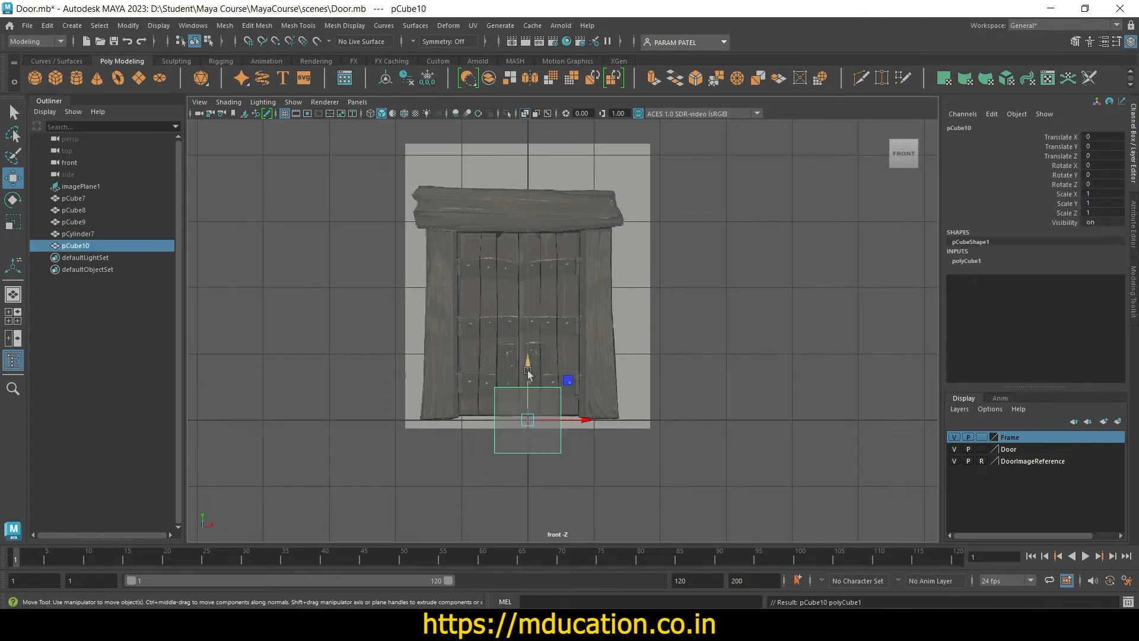
Step: Move the new cube over the middle strap of the right-hand door, to about Translate X 0.357 and Y 1.463
left_click_drag(528, 373, 527, 337)
scroll(526, 452, "up", 3)
scroll(526, 453, "up", 5)
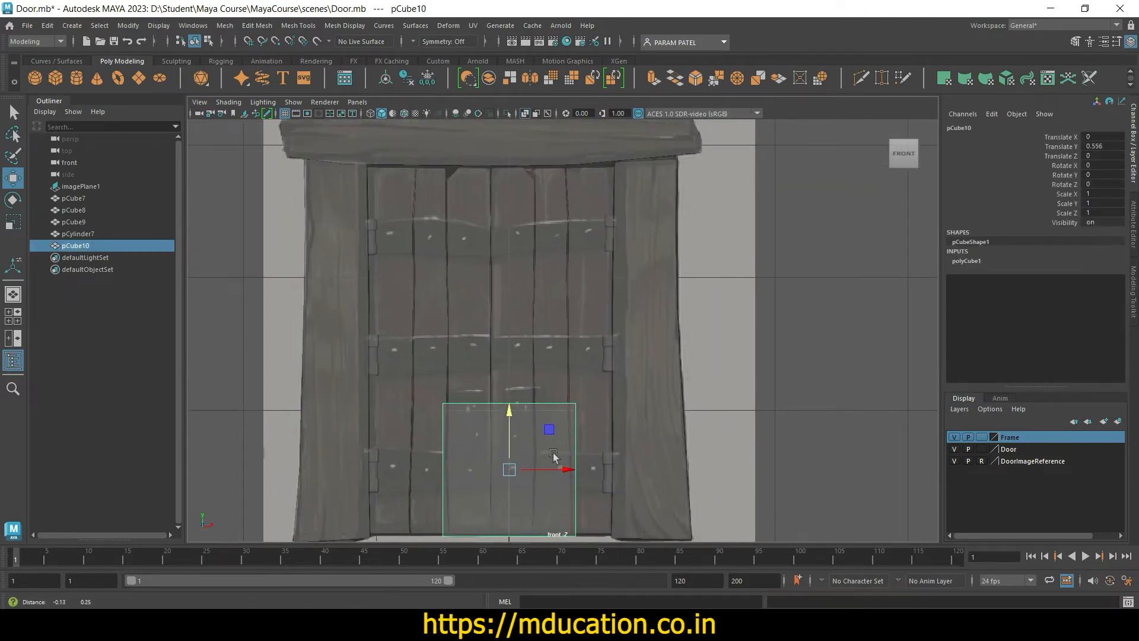
left_click_drag(516, 461, 519, 321)
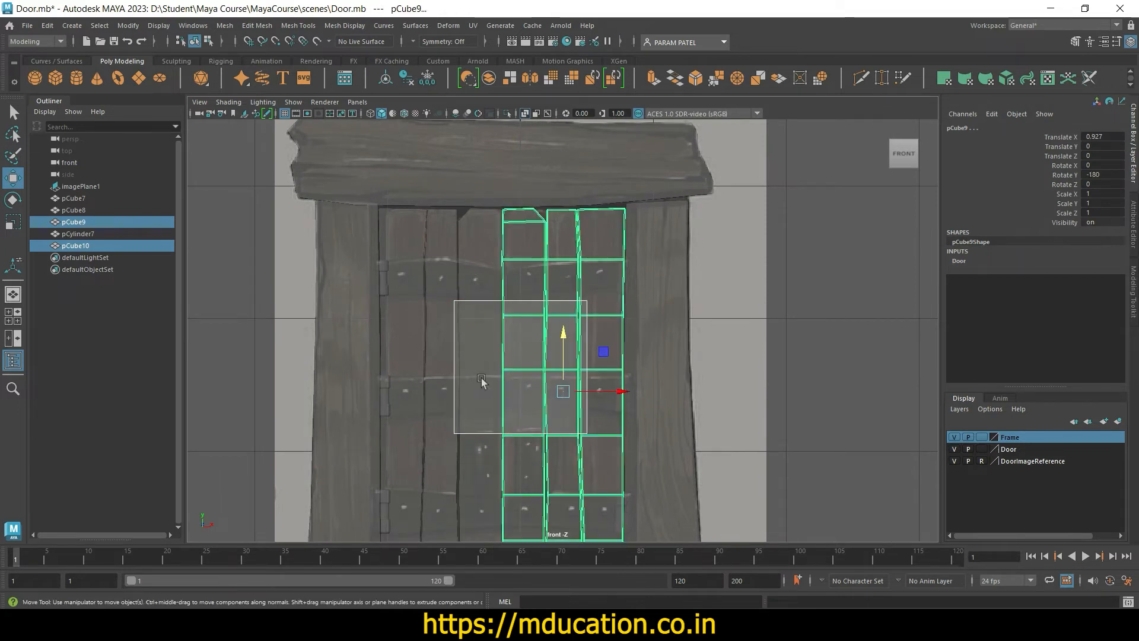
left_click(519, 326)
left_click_drag(520, 326, 519, 335)
left_click_drag(582, 398, 630, 398)
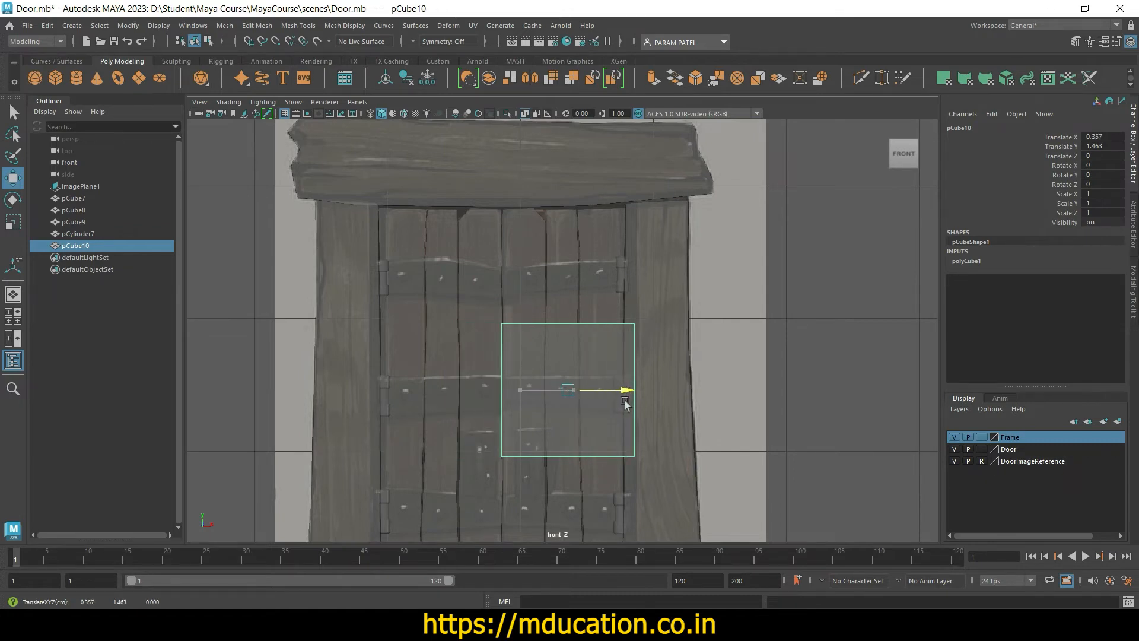
Step: Hide the Frame and Door layers and fit the cube to the strap's height, scaled uniformly to about 0.221 at Translate X 0.33, Y 1.449
left_click(954, 437)
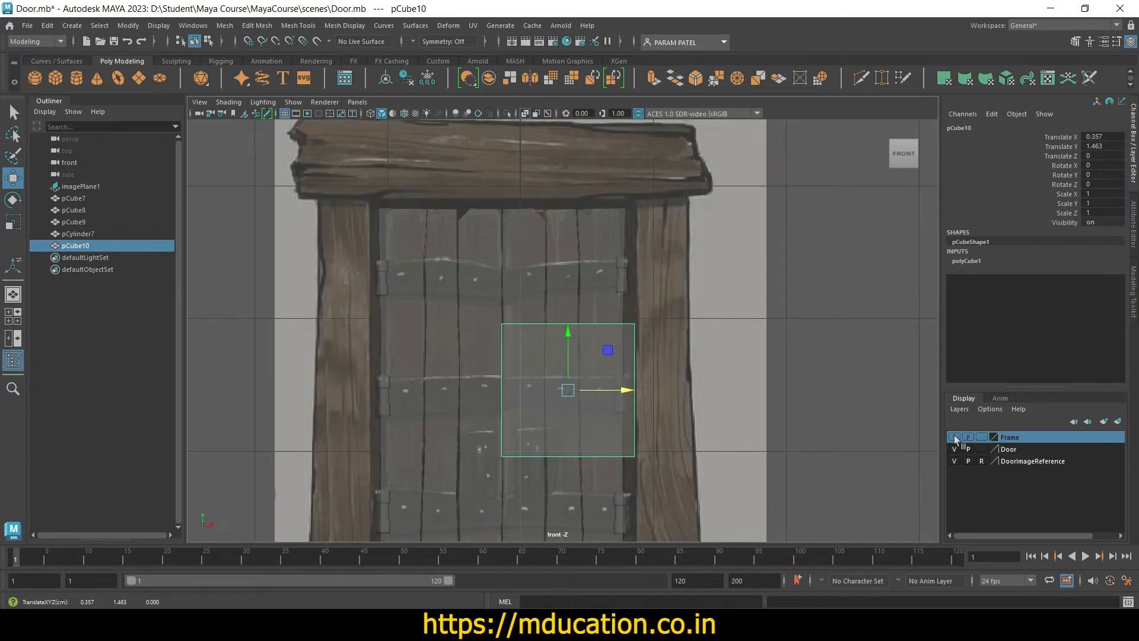
left_click(954, 449)
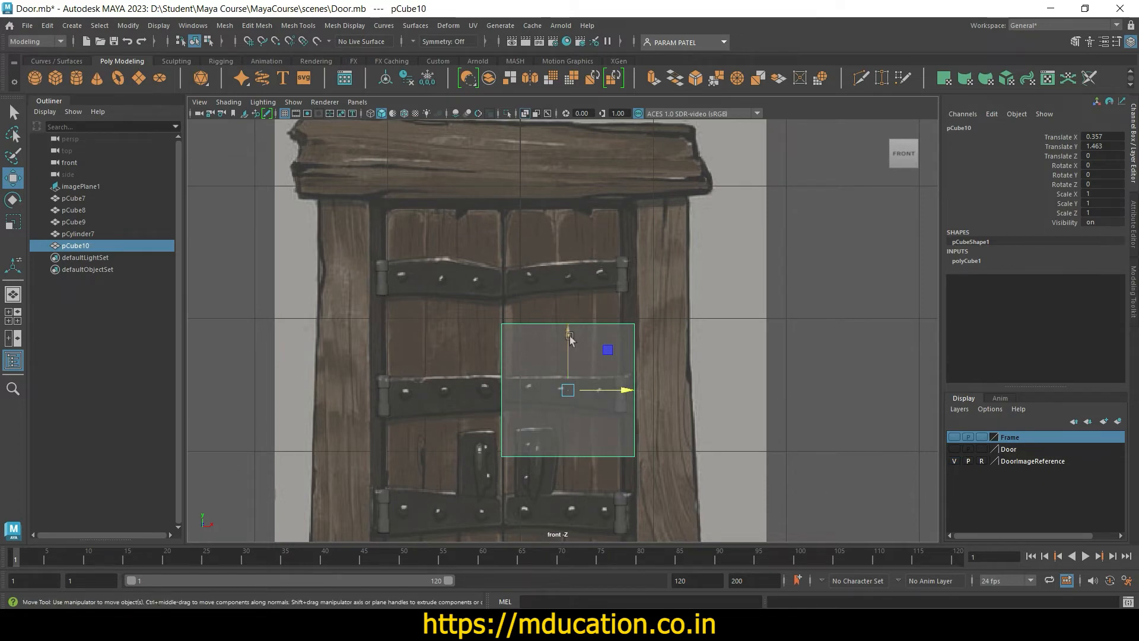
left_click_drag(570, 338, 568, 335)
left_click_drag(634, 401, 477, 425)
key("r")
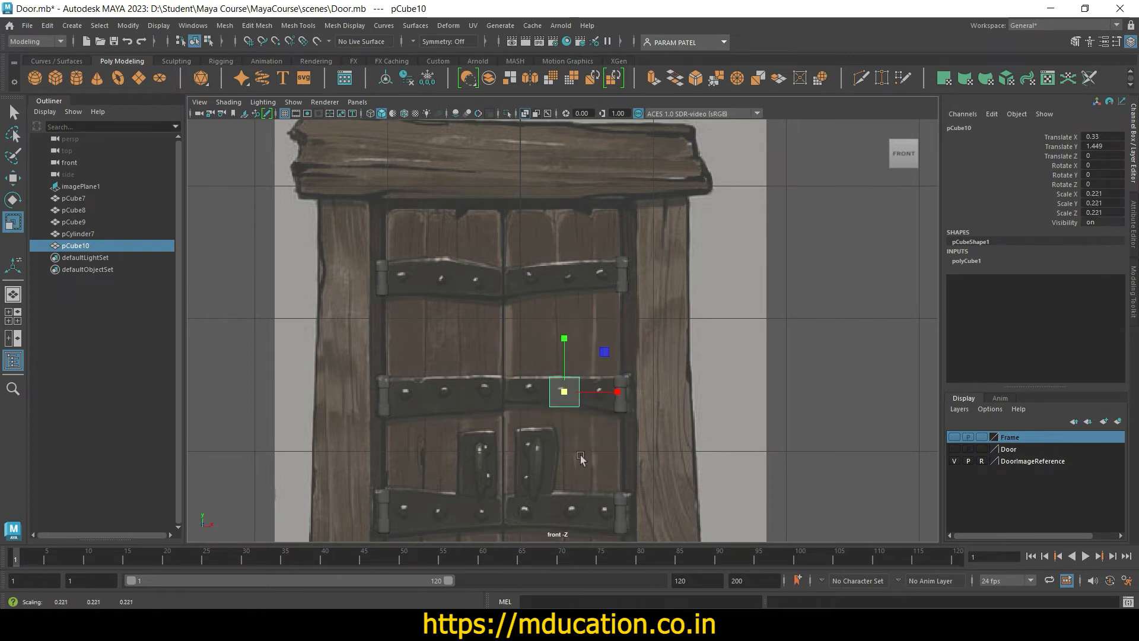
Step: Stretch the cube's side vertices from the hinge at about X 0.717 to the door's centre seam at about X -0.122, and save the scene
scroll(580, 456, "up", 8)
right_click_drag(551, 272, 552, 379)
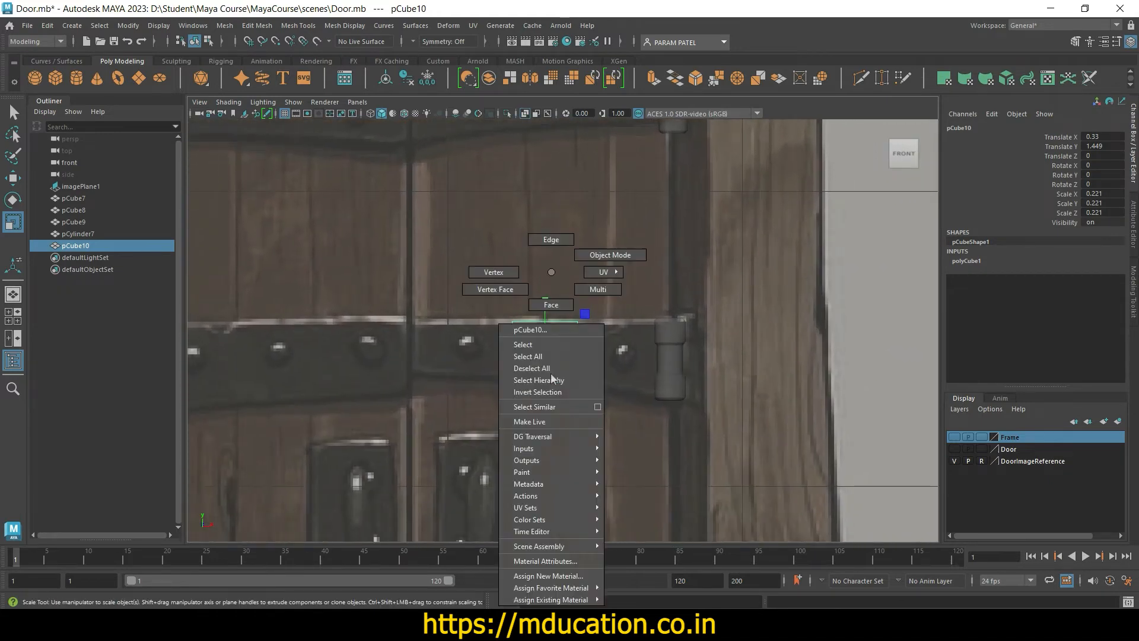
left_click(502, 346)
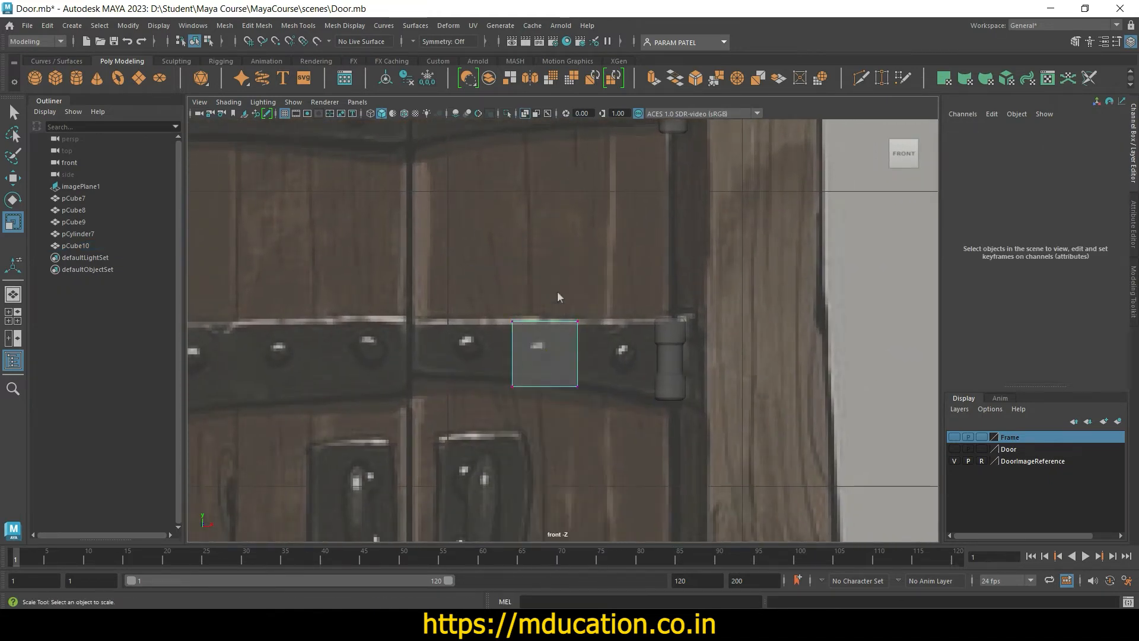
left_click_drag(555, 286, 614, 440)
key("w")
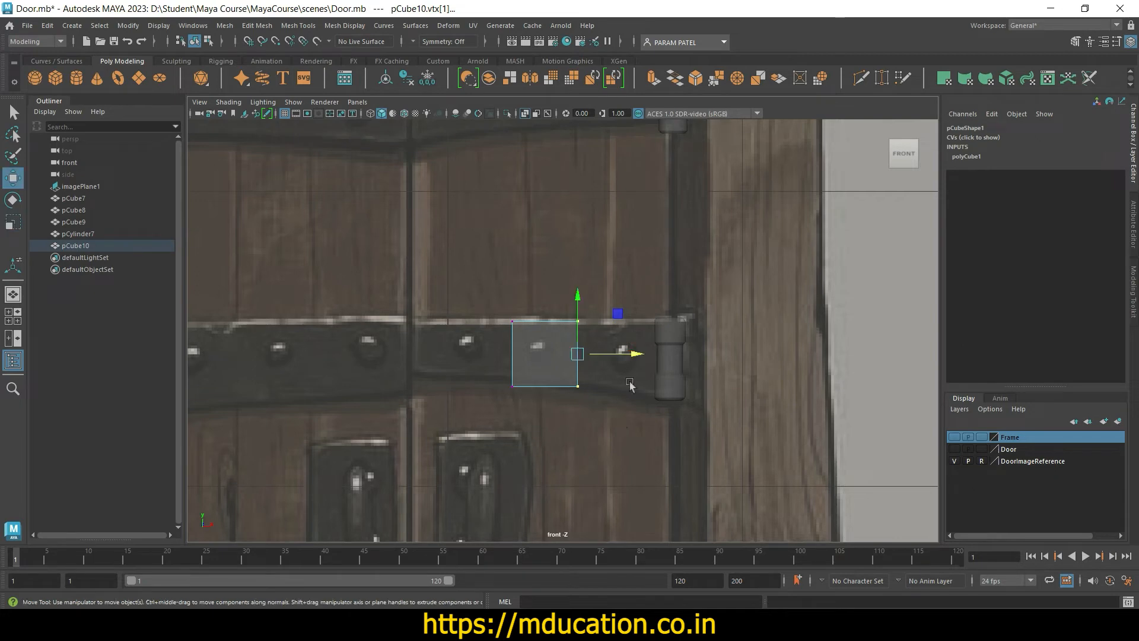
middle_click_drag(634, 374, 715, 373)
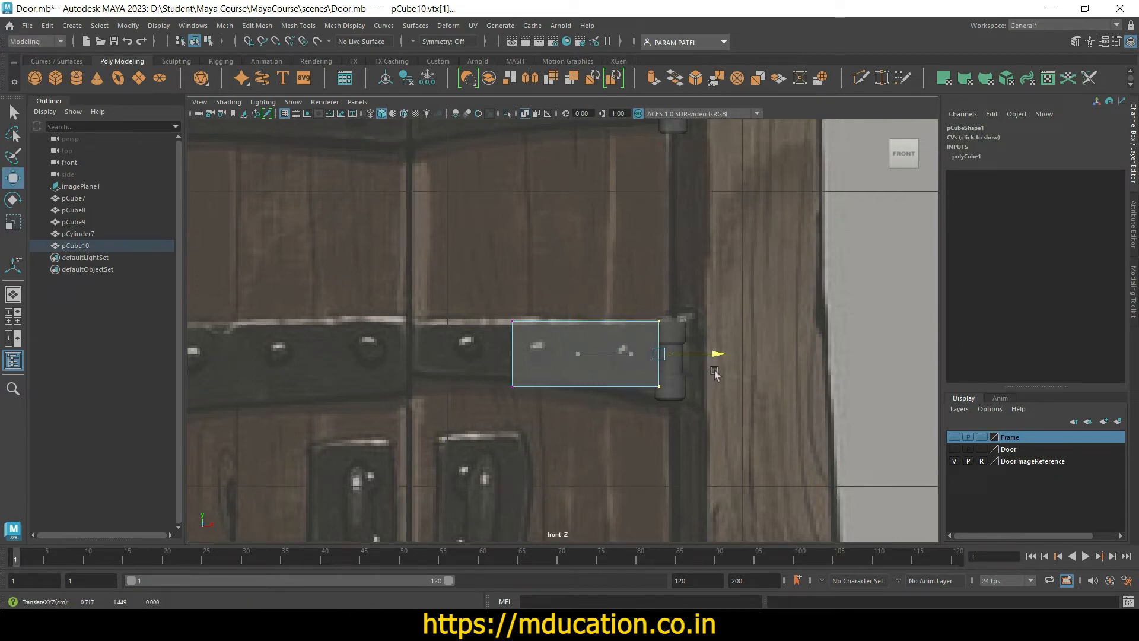
left_click_drag(385, 276, 550, 426)
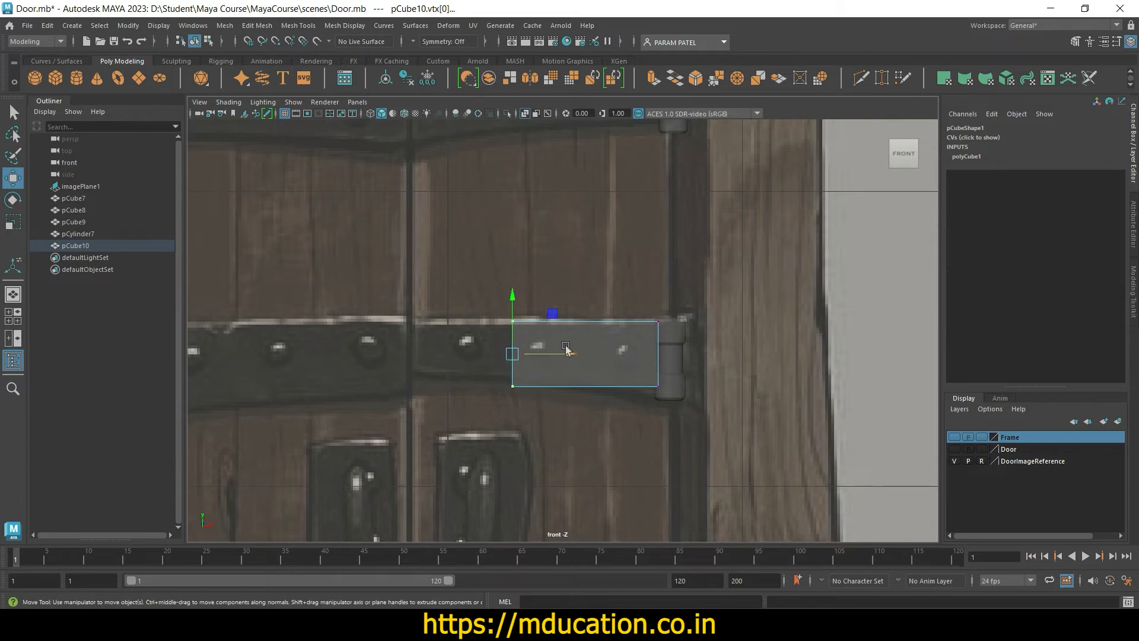
left_click_drag(574, 358, 473, 356)
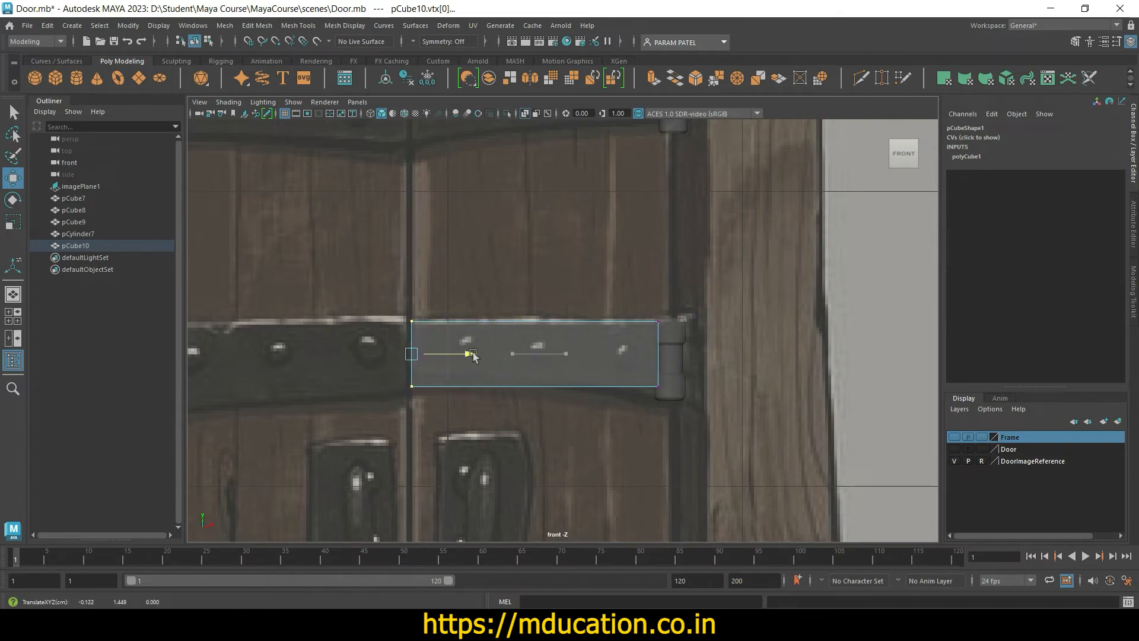
left_click(542, 420)
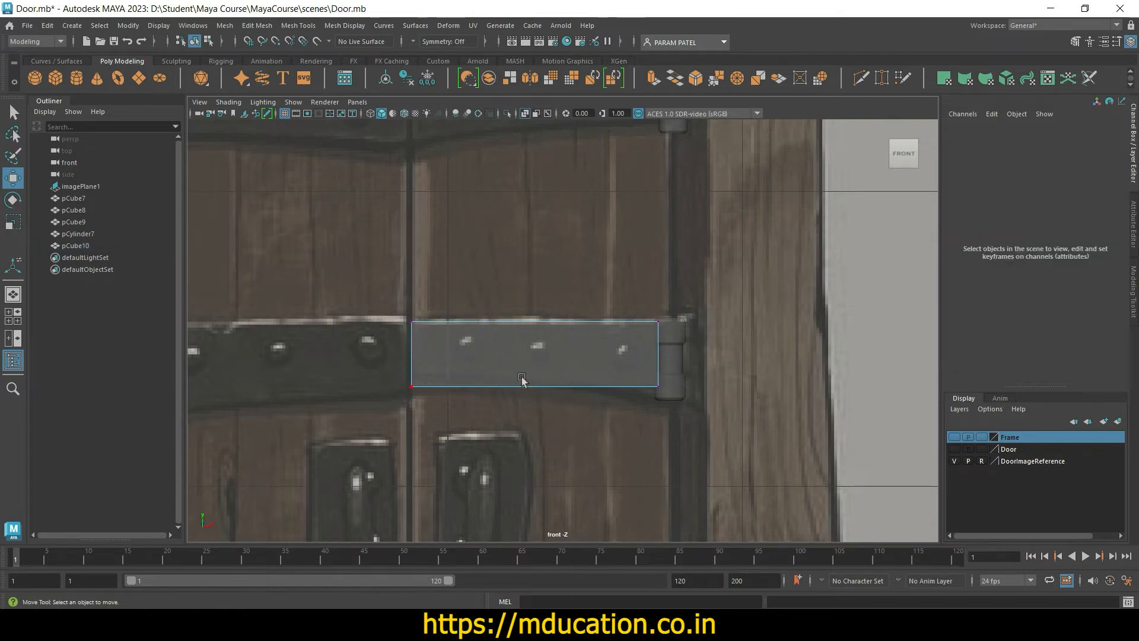
key("ctrl+s")
key("ctrl+s")
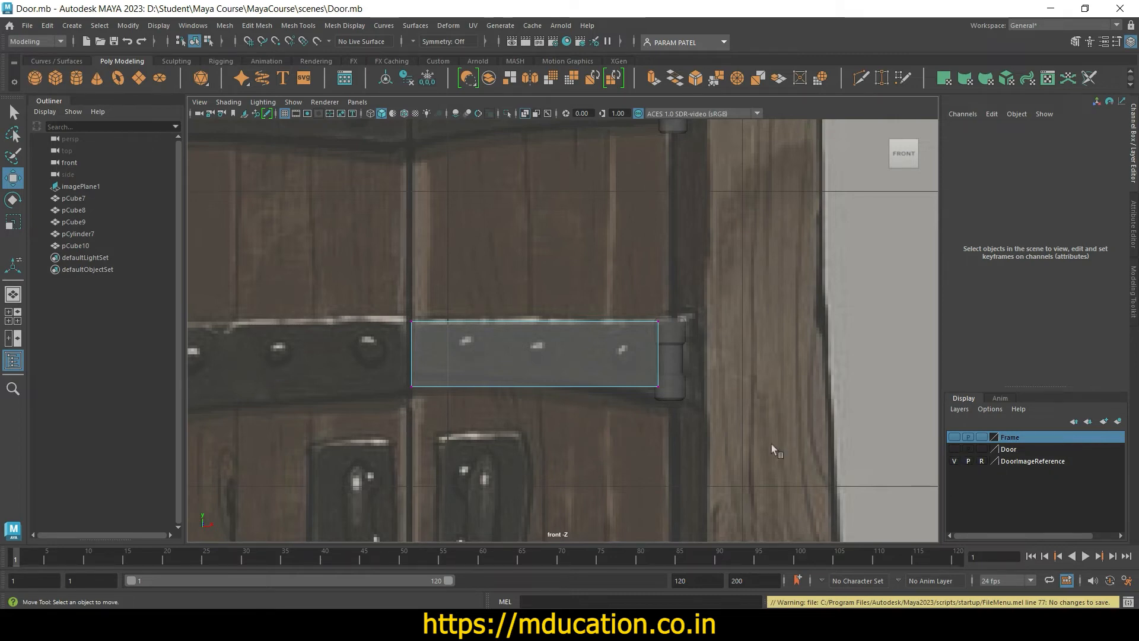
Step: Insert three vertical edge loops along the strap block, placed between and beside the rivets in the reference
right_click_drag(490, 355, 552, 254)
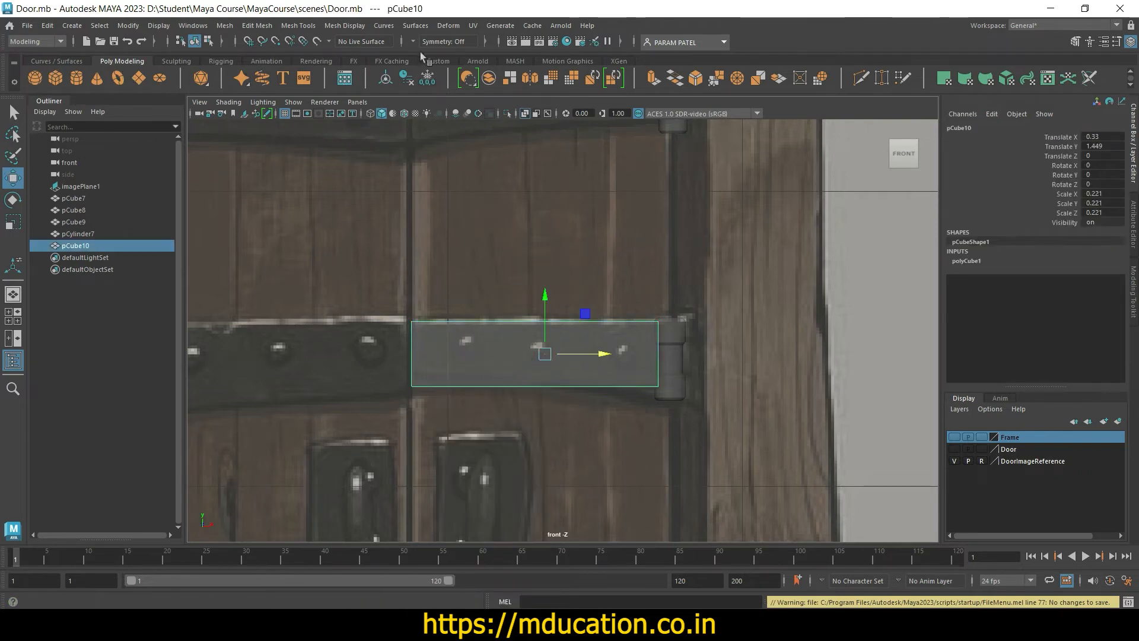
left_click(436, 62)
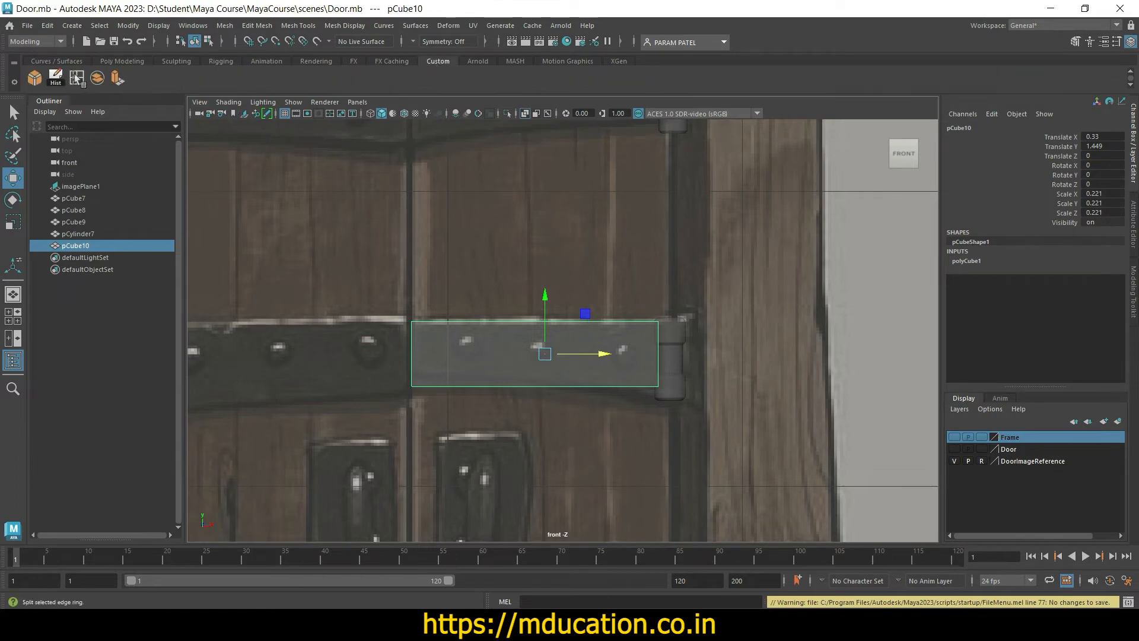
double_click(77, 78)
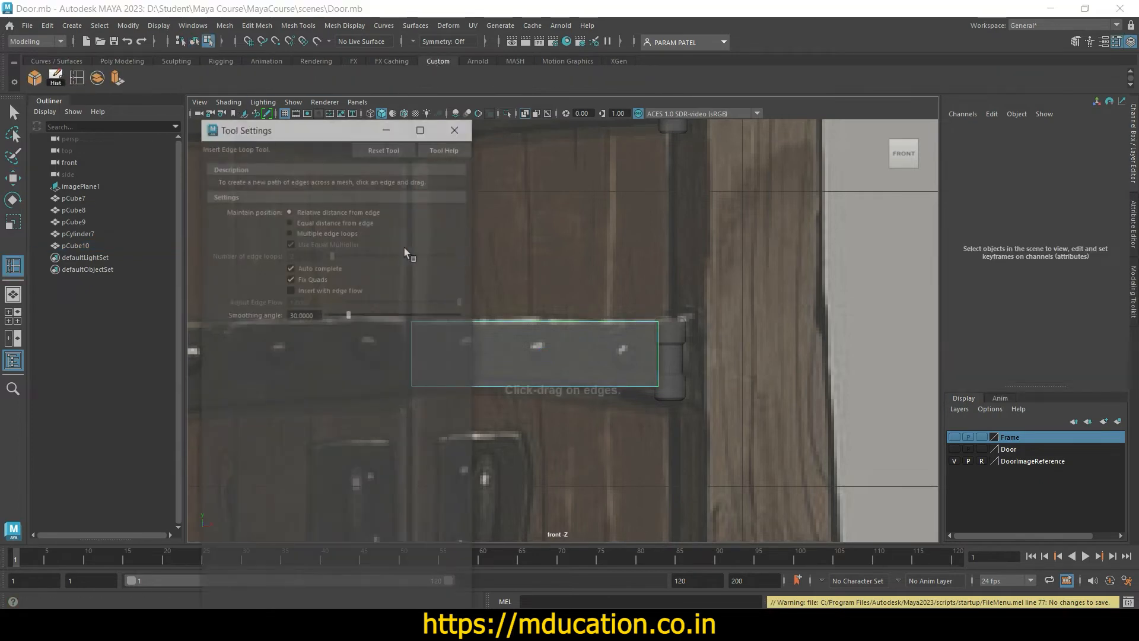
left_click(456, 126)
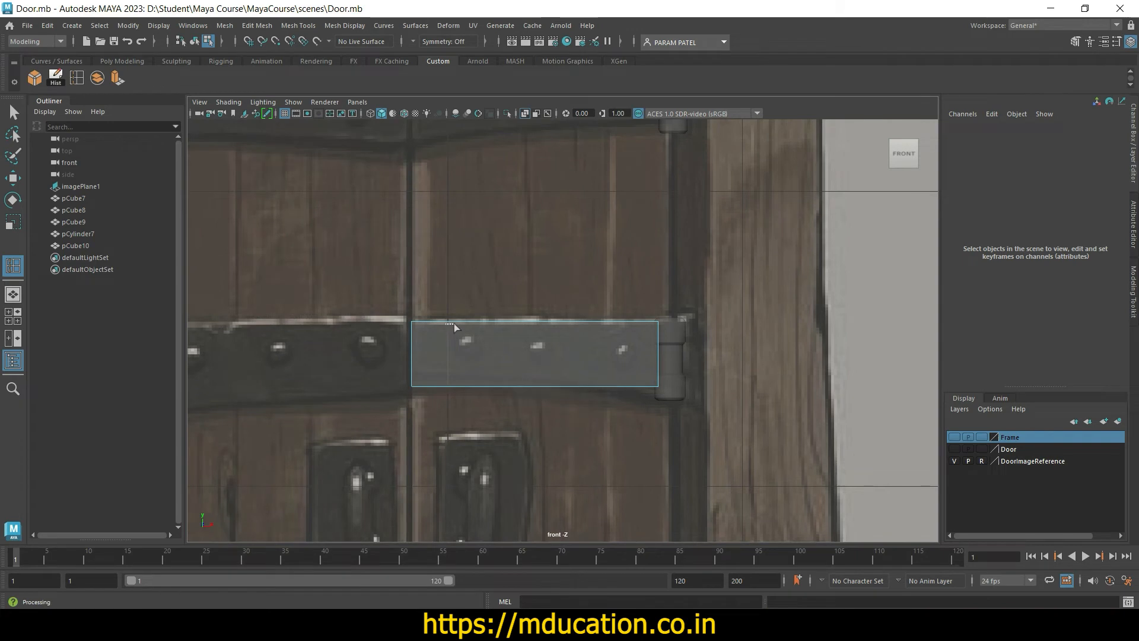
left_click(449, 330)
left_click_drag(446, 321, 586, 322)
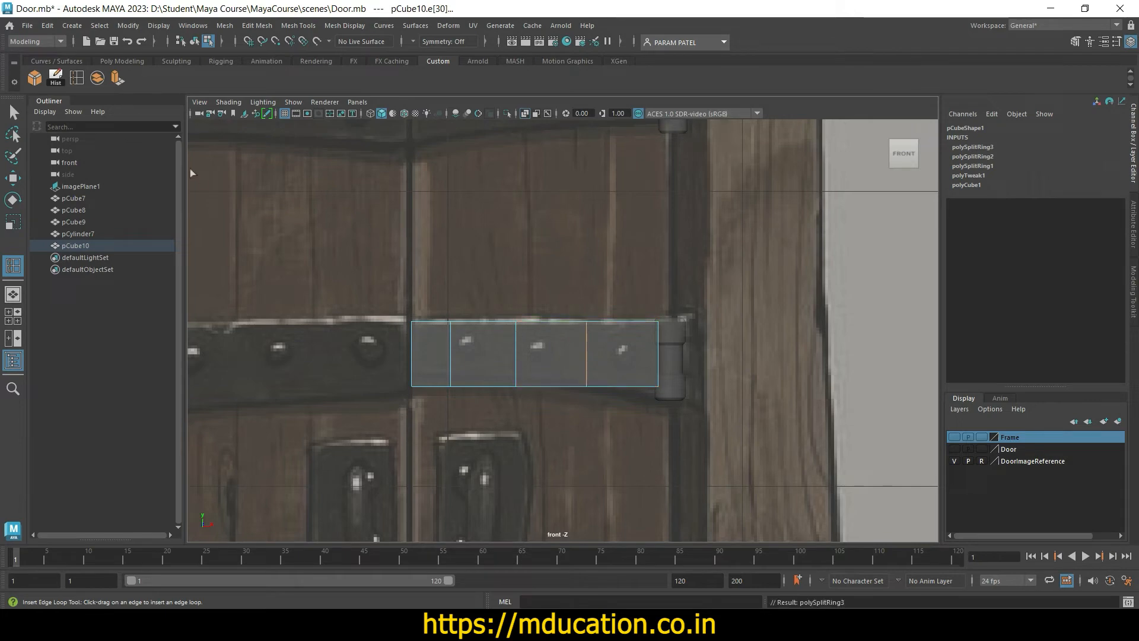
key("q")
Step: Shift the strap's bottom vertices to follow the reference curve, from about Y 1.297 at the hinge to about Y 1.379 at the centre seam
right_click_drag(486, 350, 430, 274)
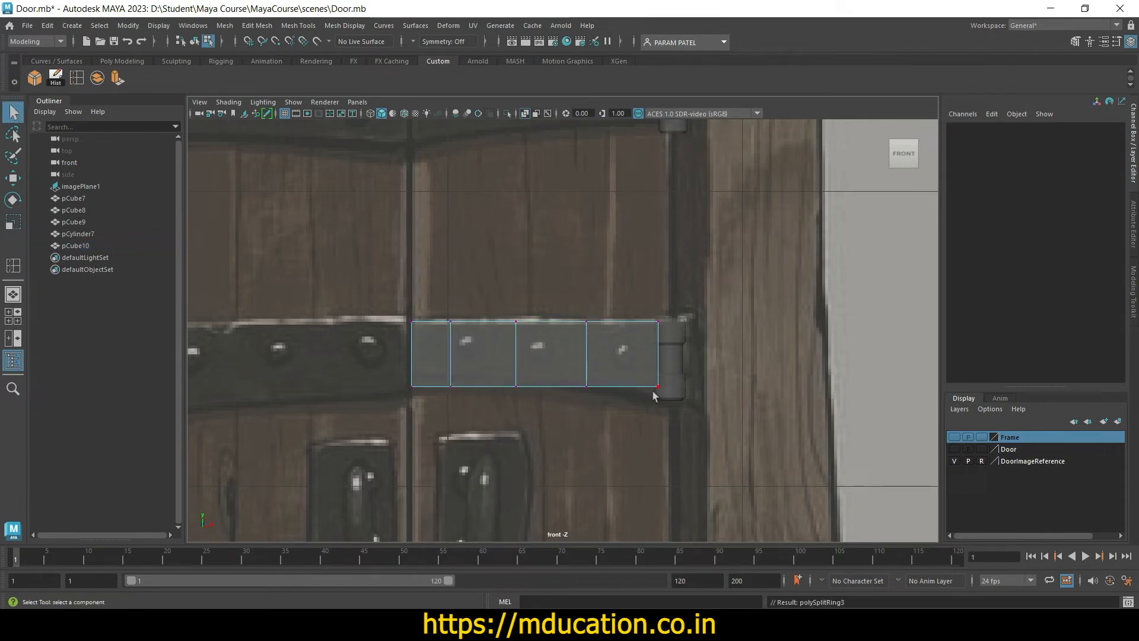
left_click_drag(682, 369, 644, 428)
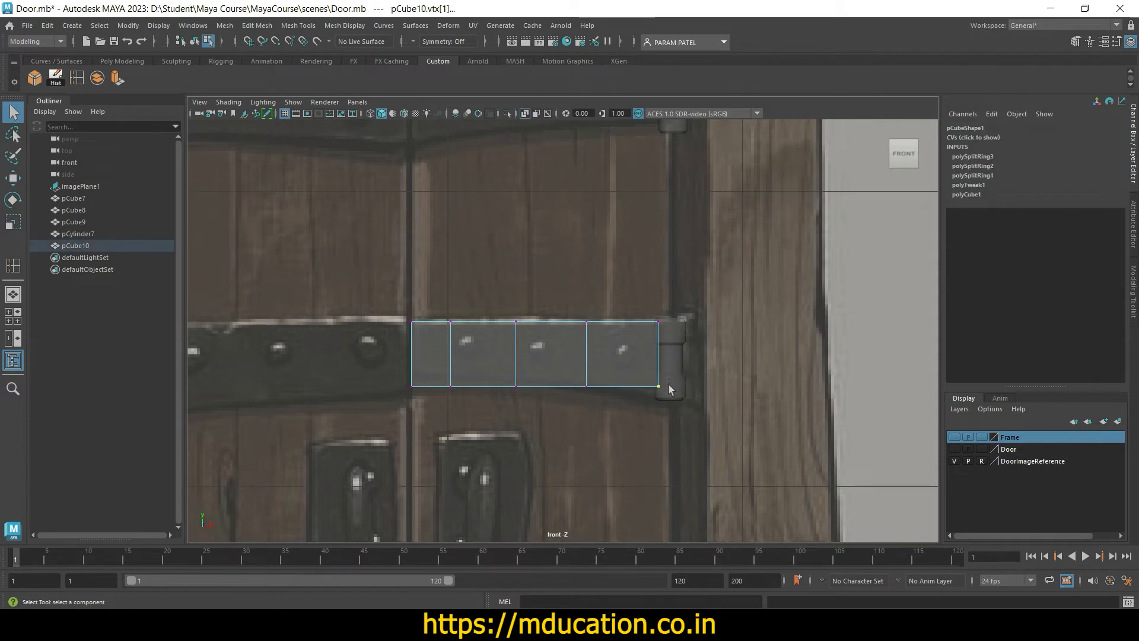
key("w")
left_click_drag(663, 328, 665, 339)
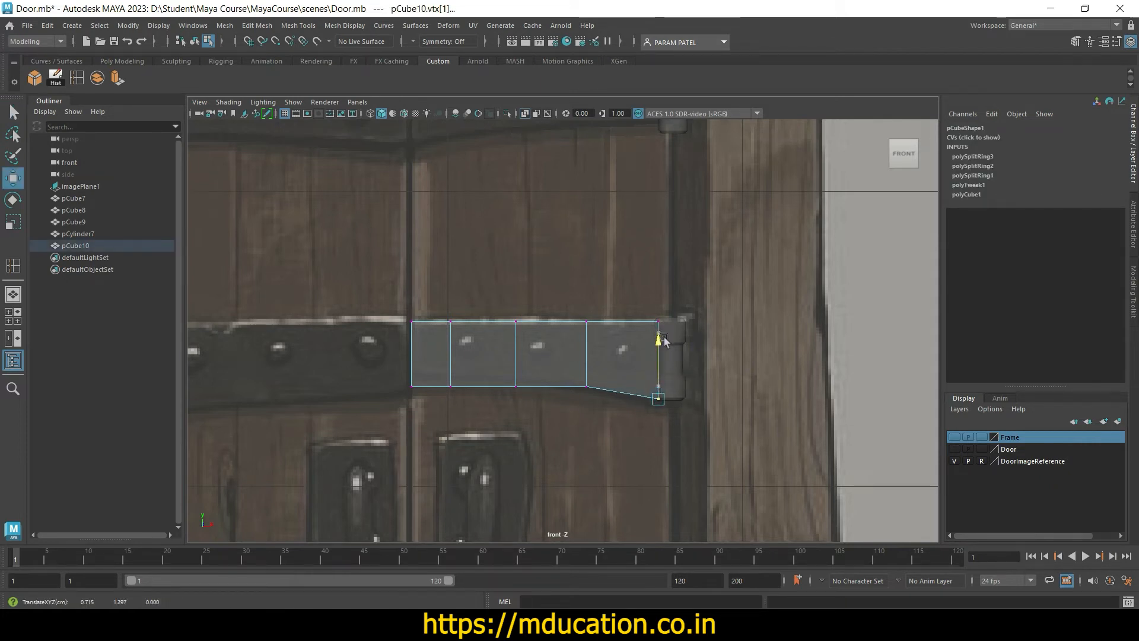
left_click_drag(597, 408, 585, 334)
left_click_drag(529, 421, 515, 332)
left_click_drag(480, 411, 452, 326)
left_click_drag(427, 415, 414, 328)
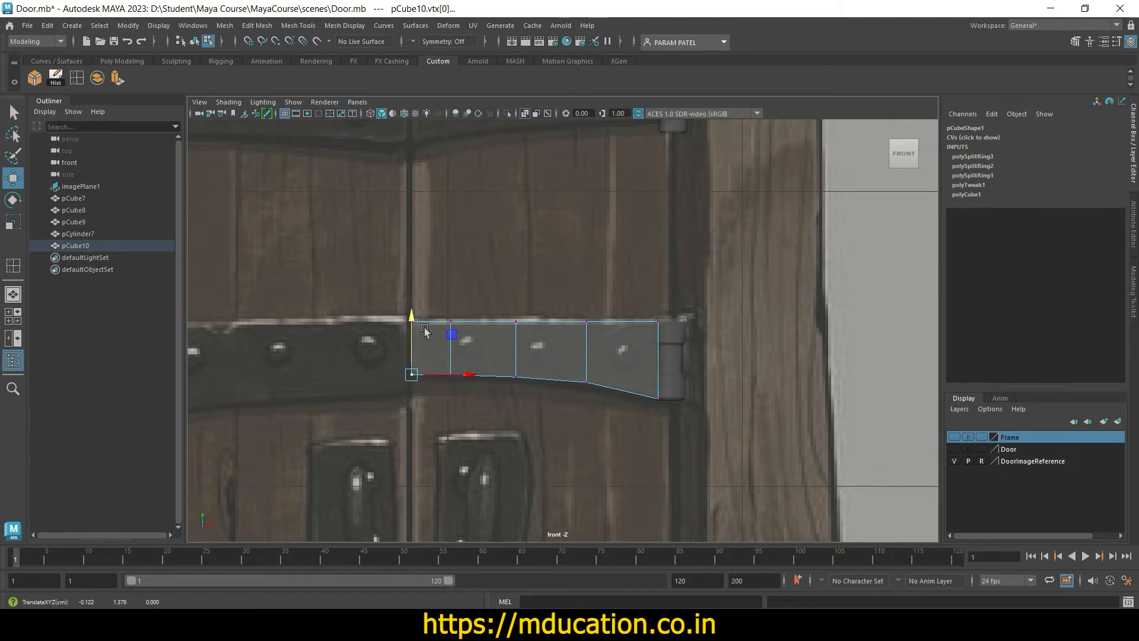
Step: Raise the top vertices of the strap's three edge loops slightly to match the reference's upper edge, the one nearest the hinge to about Y 1.572
left_click(498, 275)
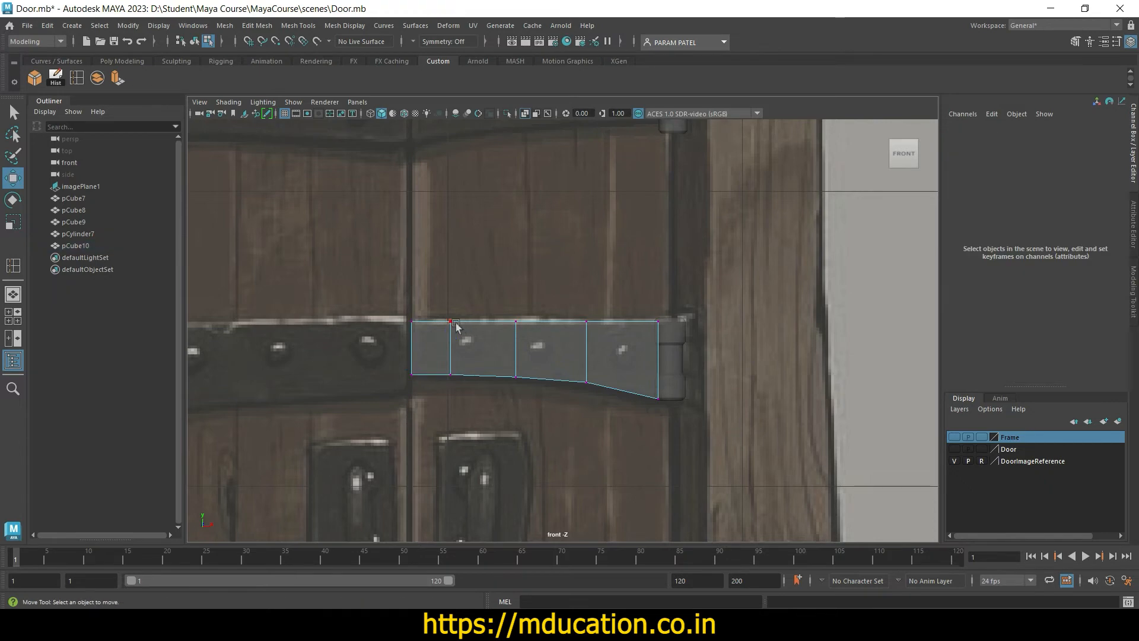
left_click_drag(434, 300, 461, 336)
mouse_move(453, 285)
left_mouse_down()
mouse_move(453, 297)
mouse_move(454, 285)
left_mouse_up()
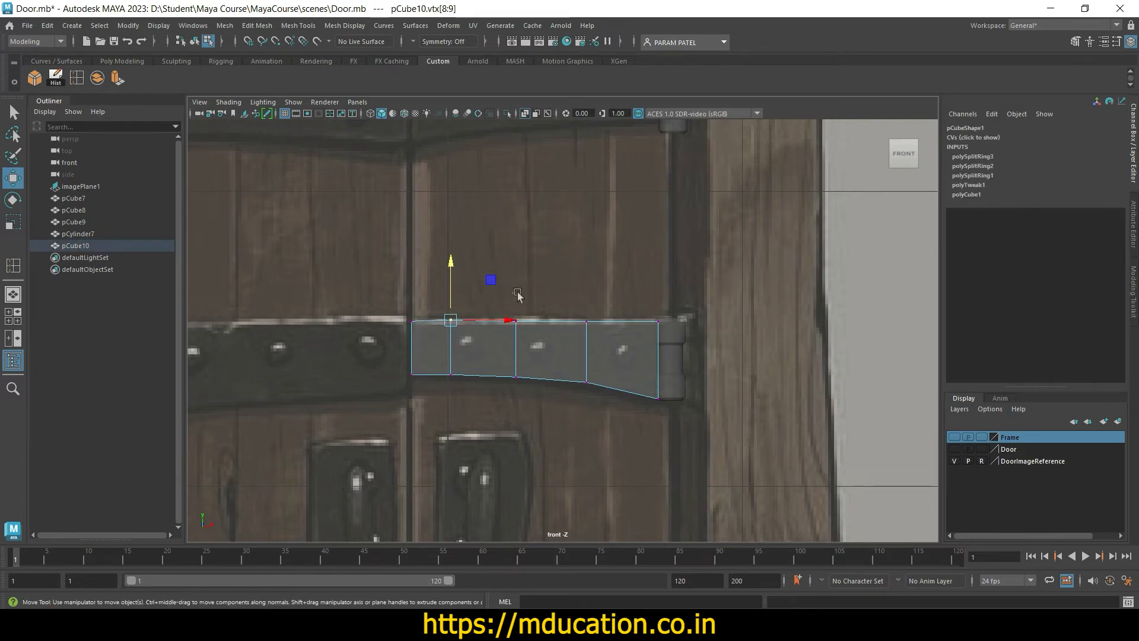
left_click_drag(523, 337, 523, 337)
left_click(491, 274)
left_click_drag(504, 264, 528, 334)
left_click_drag(518, 286, 607, 355)
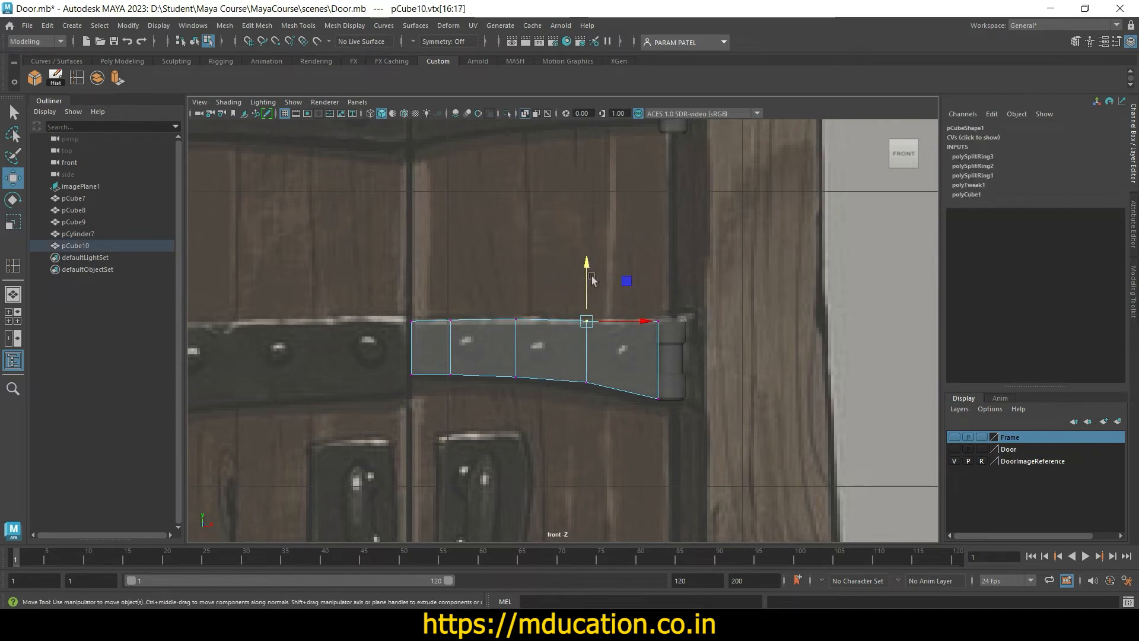
left_click_drag(592, 276, 586, 272)
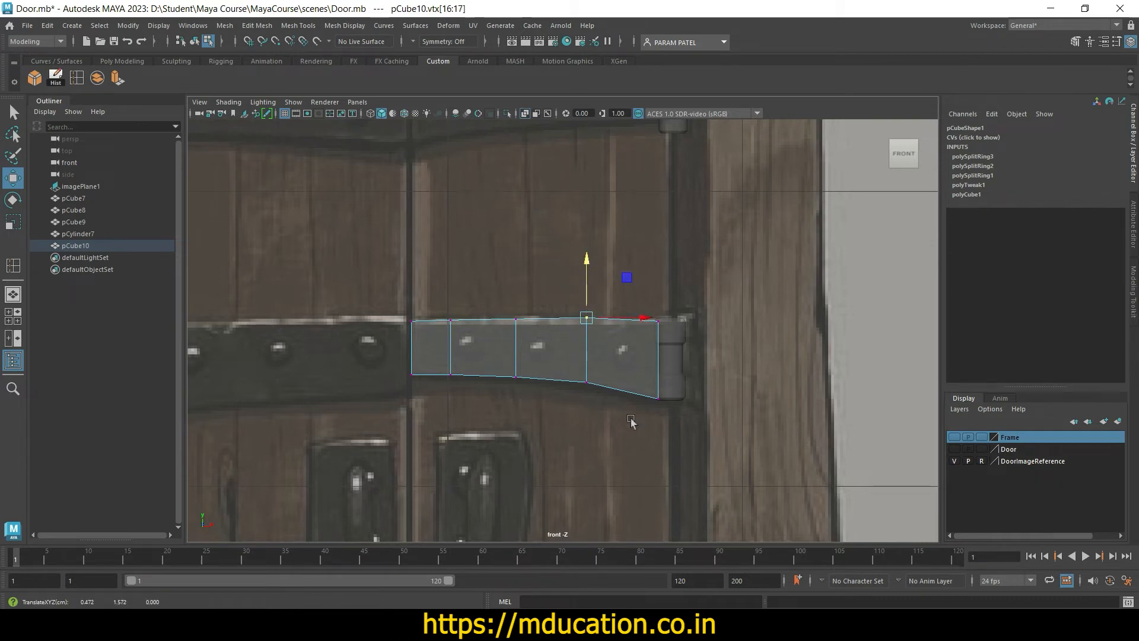
Step: Fine-tune the bottom vertices of the strap's edge loops, to about Y 1.369 at the middle loop and 1.373 nearest the seam, and save
left_click_drag(617, 421, 586, 330)
left_click_drag(528, 388, 511, 369)
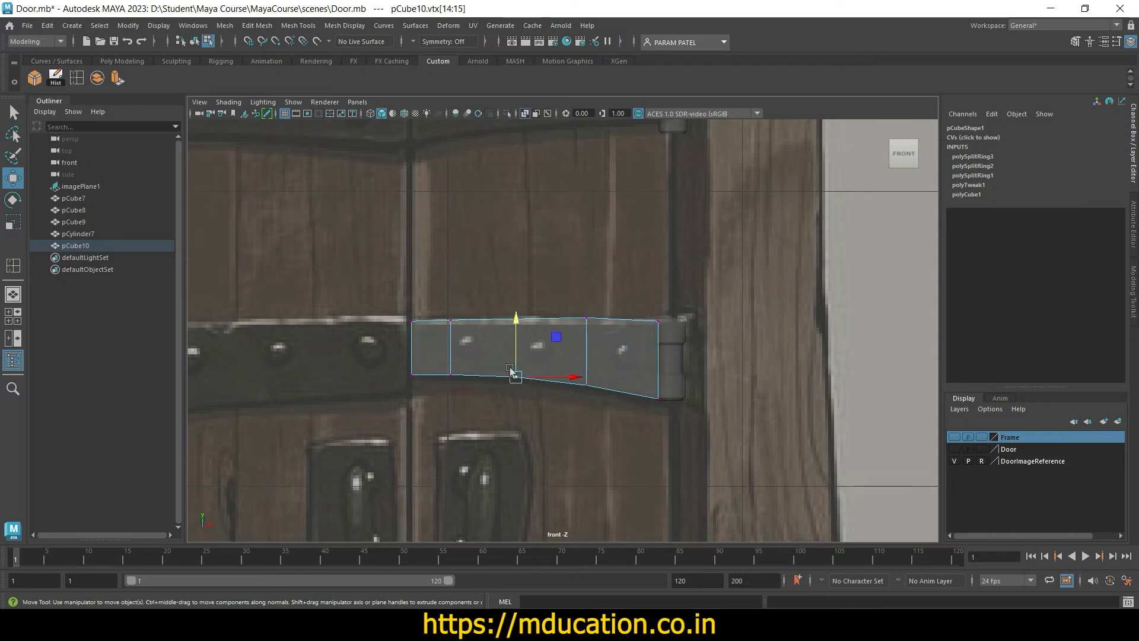
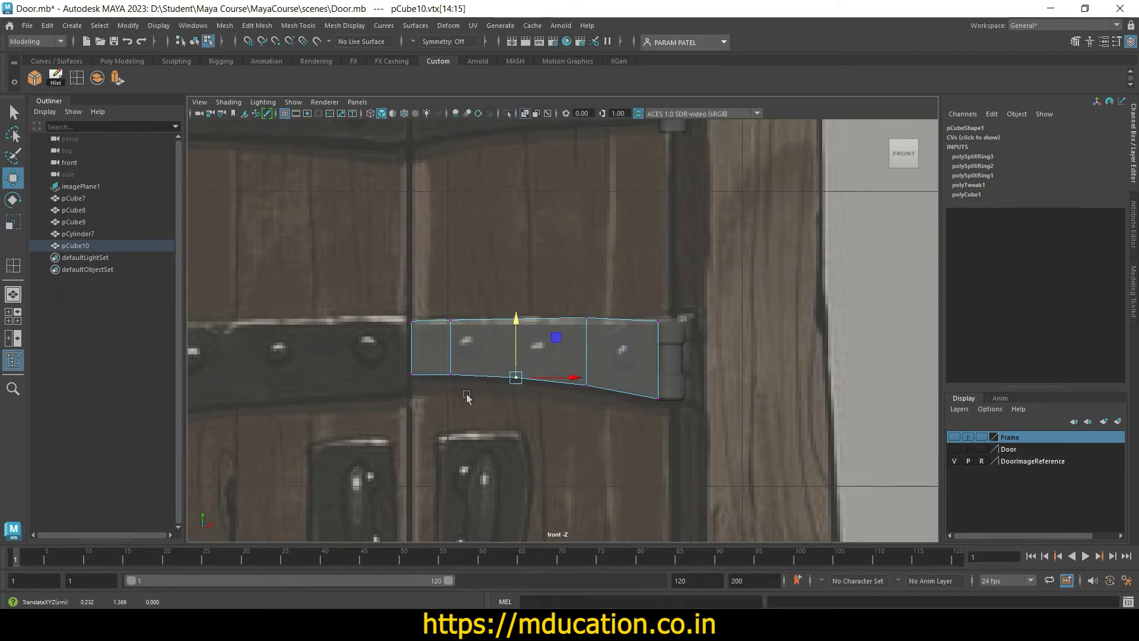
left_click_drag(468, 396, 440, 363)
left_click(451, 317)
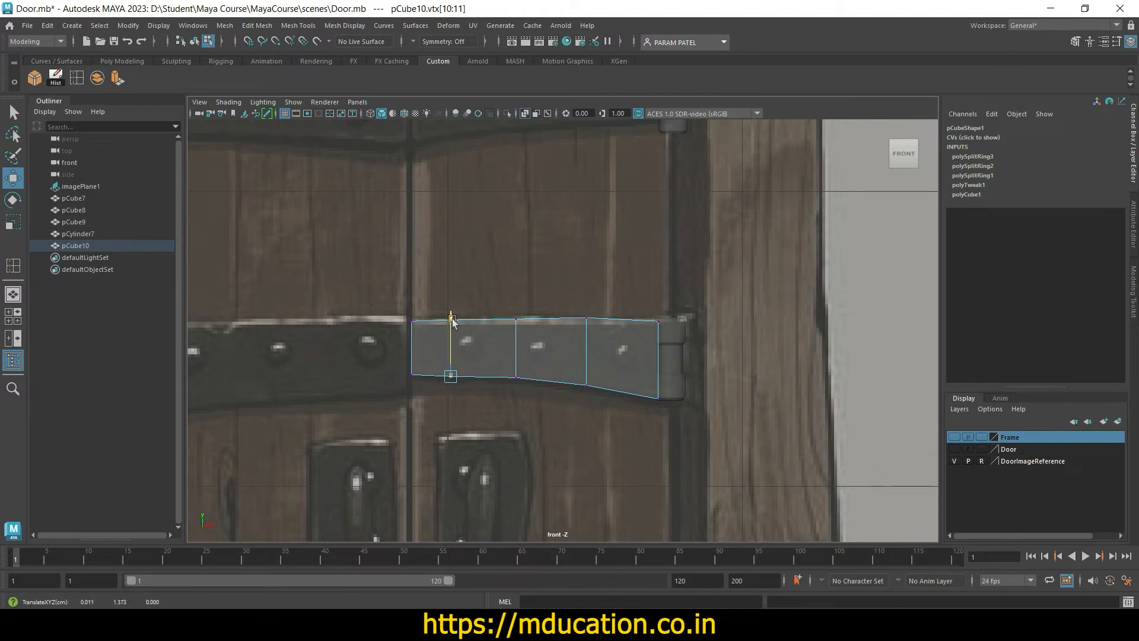
left_click(551, 423)
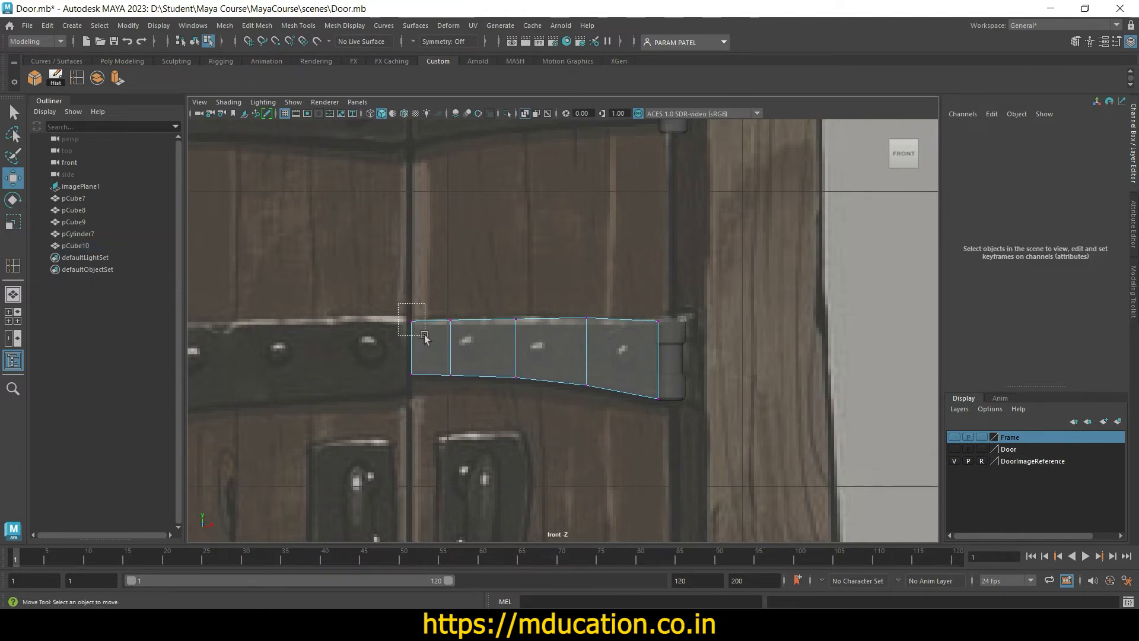
left_click_drag(425, 336, 425, 334)
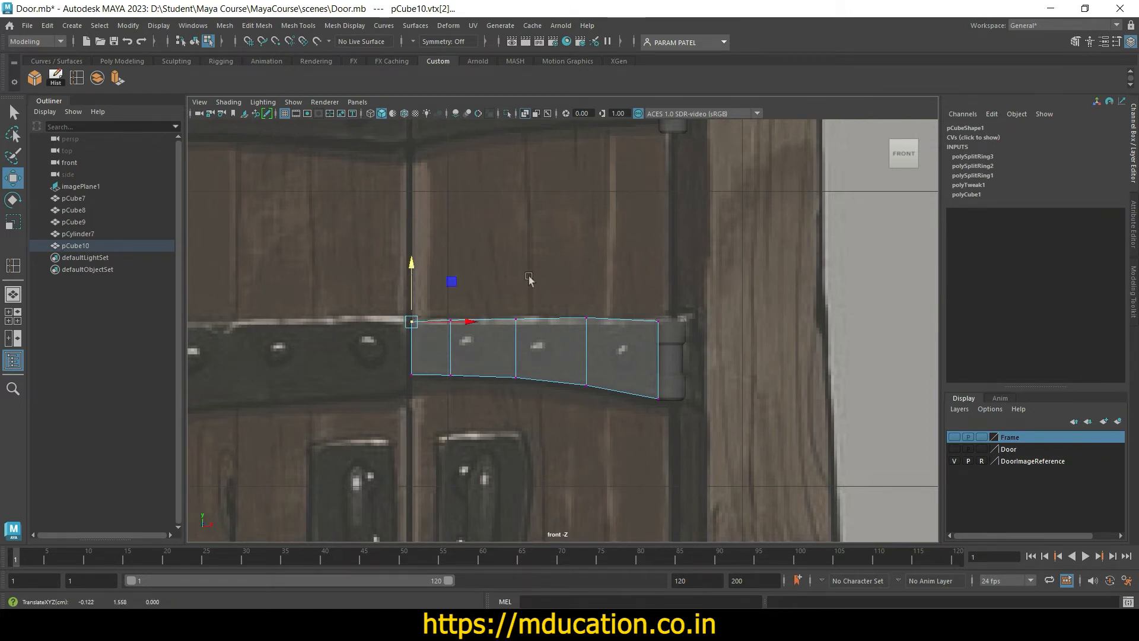
left_click(528, 279)
key("ctrl+s")
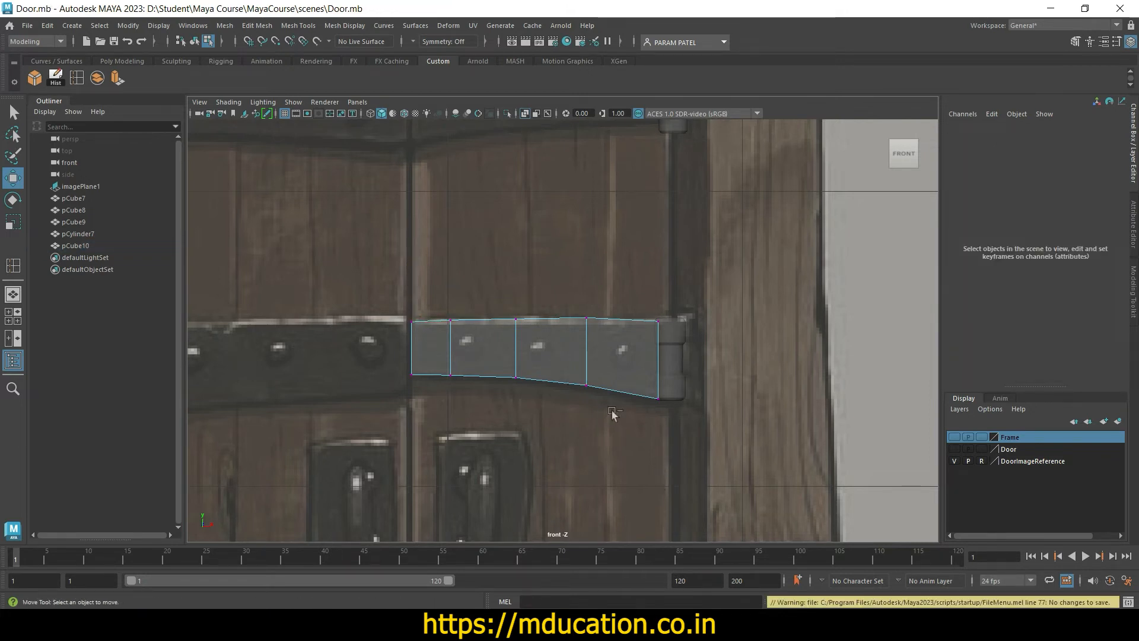
Step: Create a new display layer named Hinge from the perspective view
key("space")
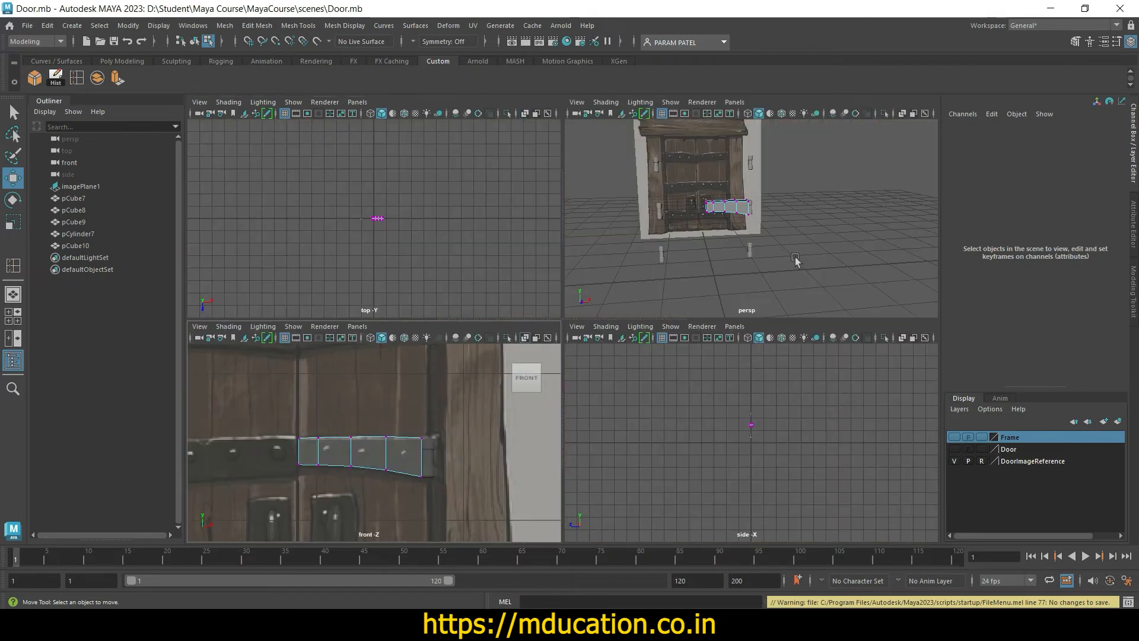
key("space")
left_click_drag(678, 350, 534, 430, "alt")
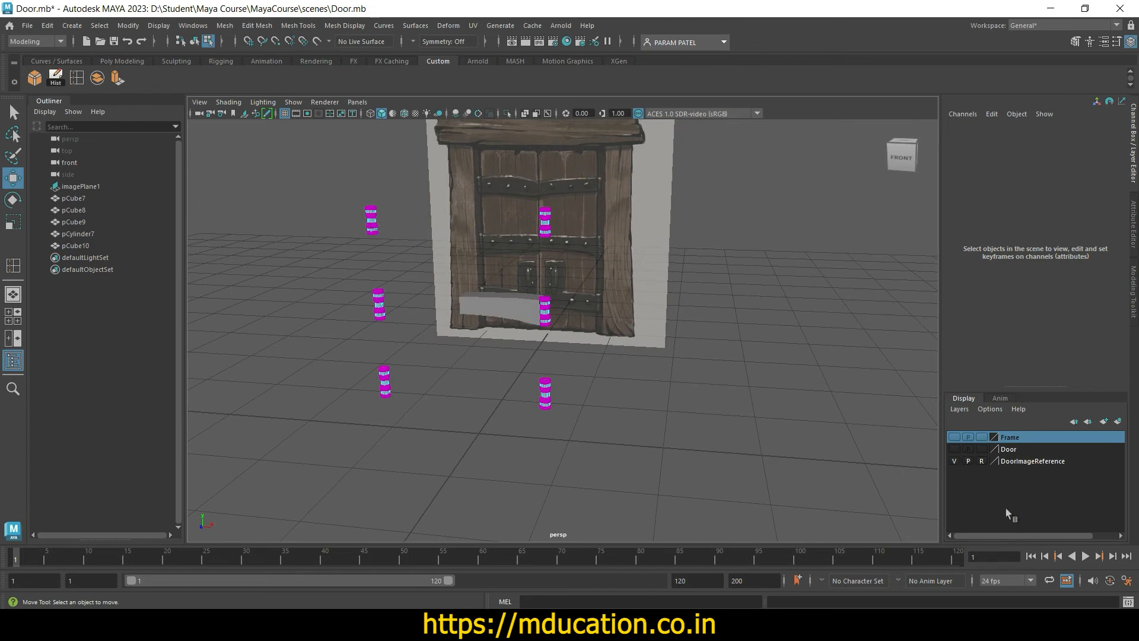
left_click(1105, 422)
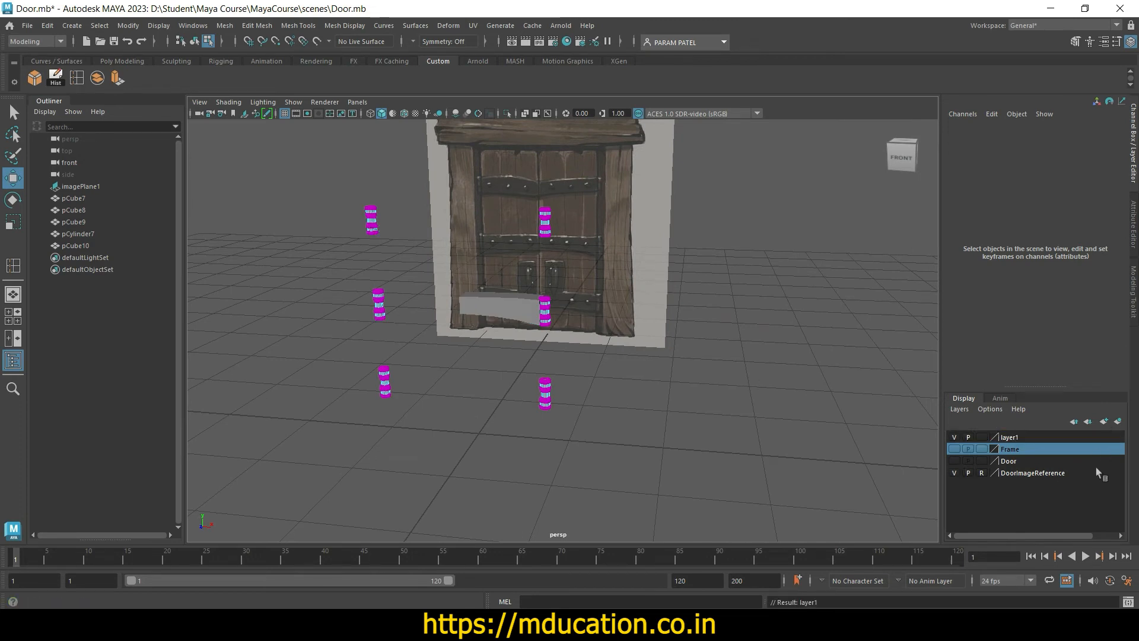
double_click(1009, 438)
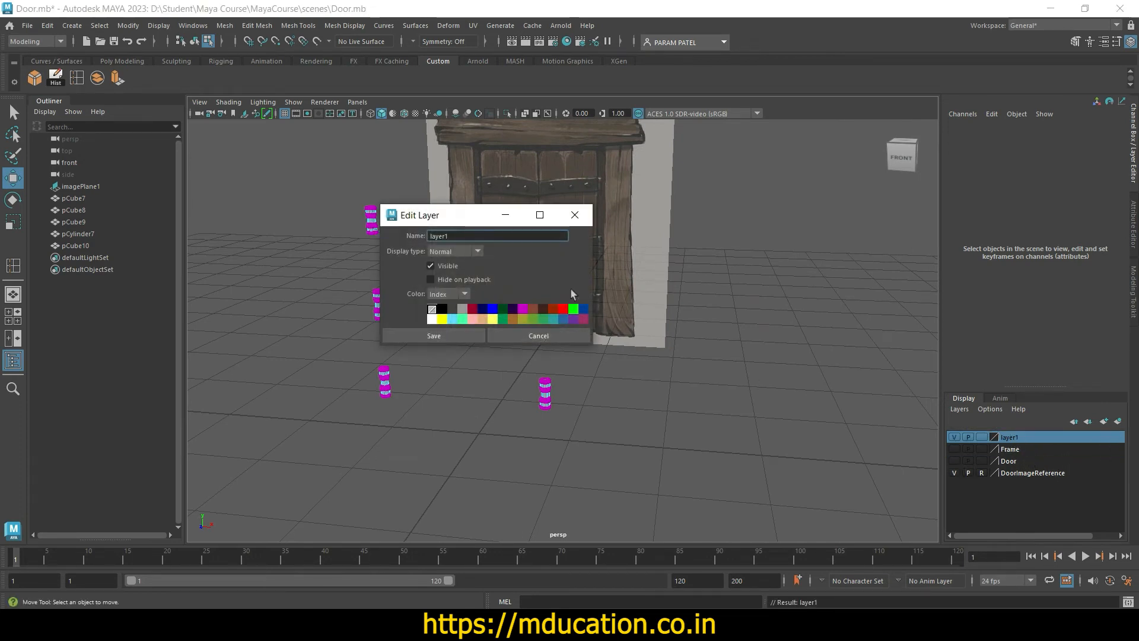
type("H")
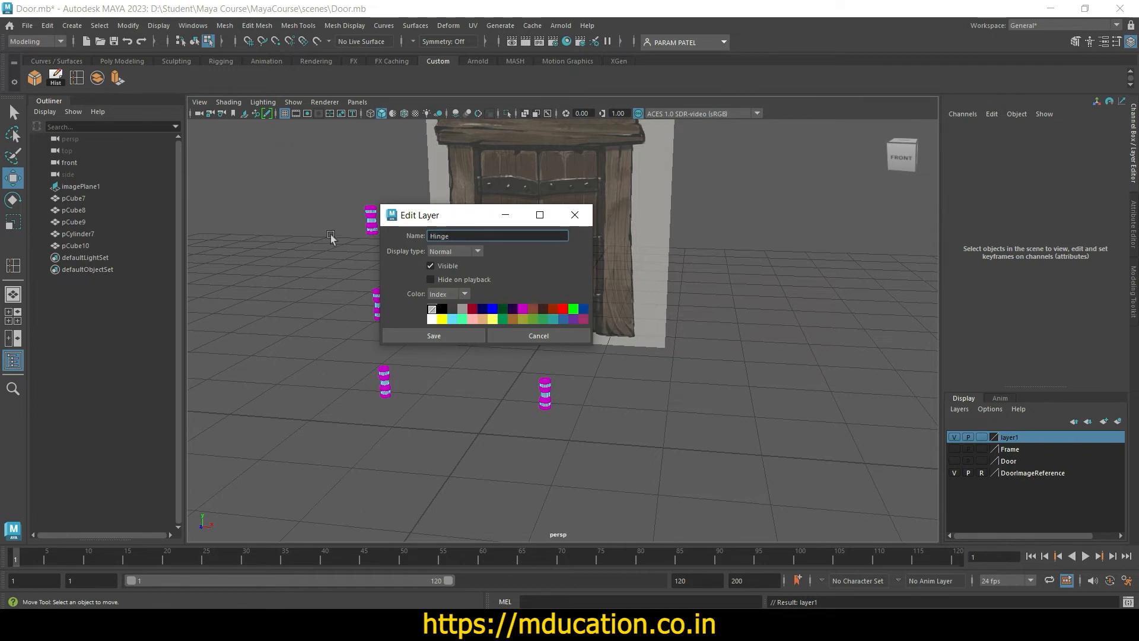
type("inge")
left_click(433, 340)
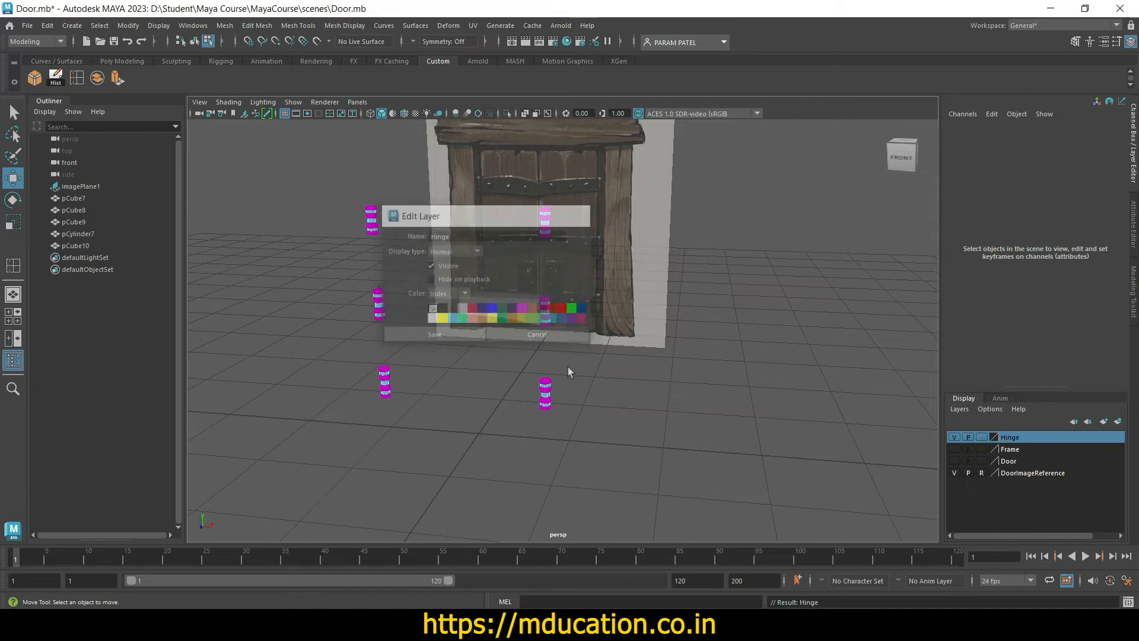
Step: Return to object selection, add the hinge cylinders to the Hinge layer, and hide that layer
right_click(1029, 437)
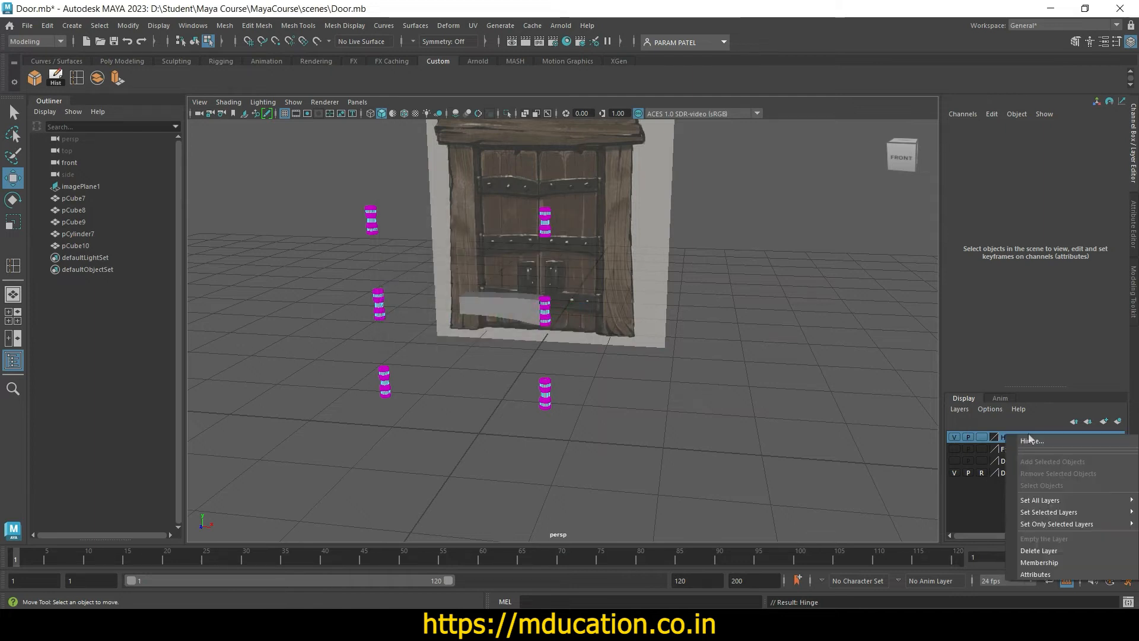
left_click(969, 510)
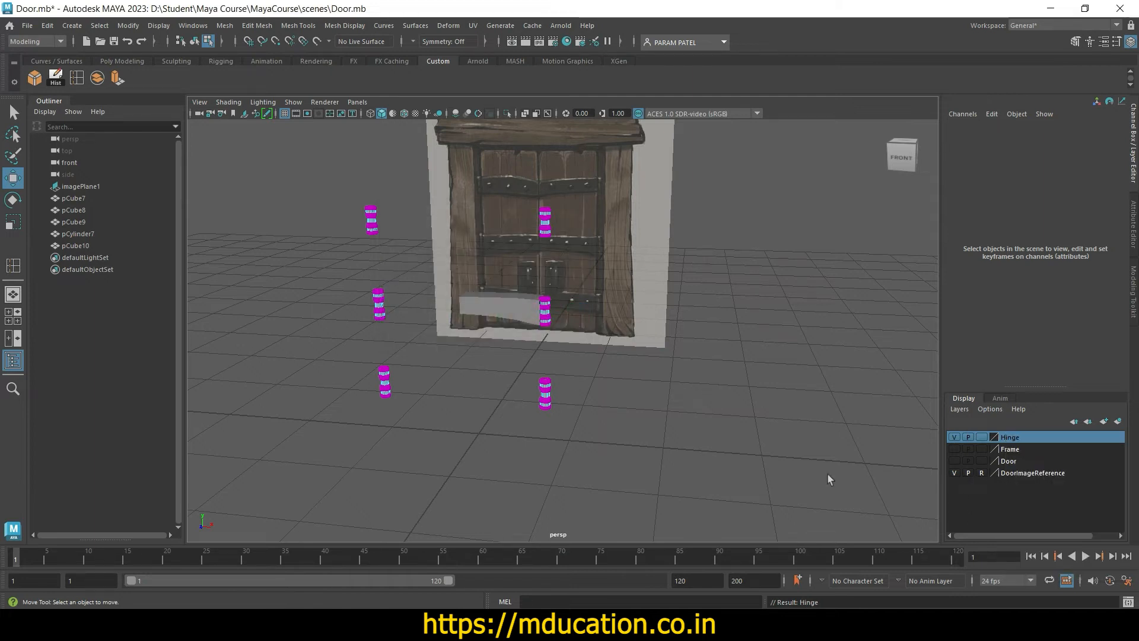
left_click(546, 394)
left_click(585, 436)
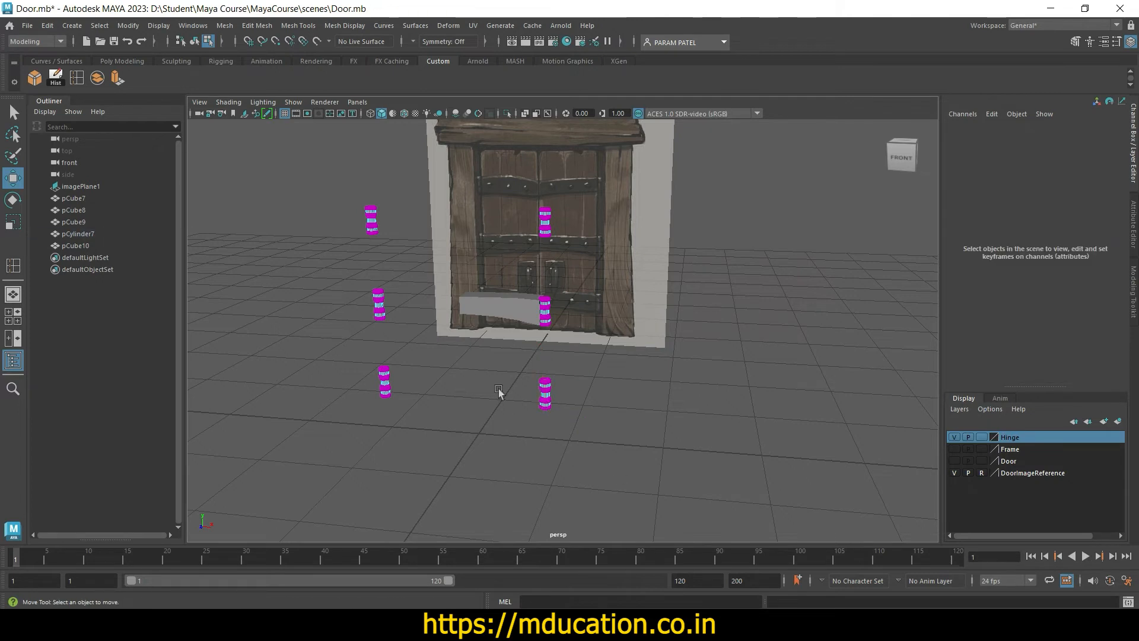
key("2")
right_click(545, 401)
left_click(602, 254)
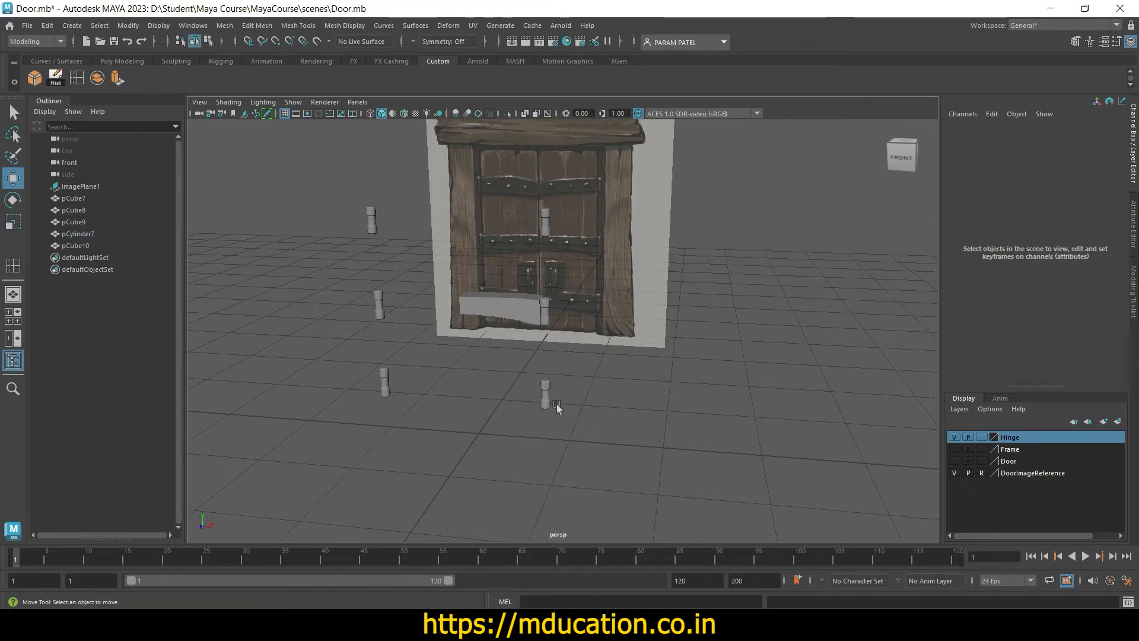
right_click(1030, 436)
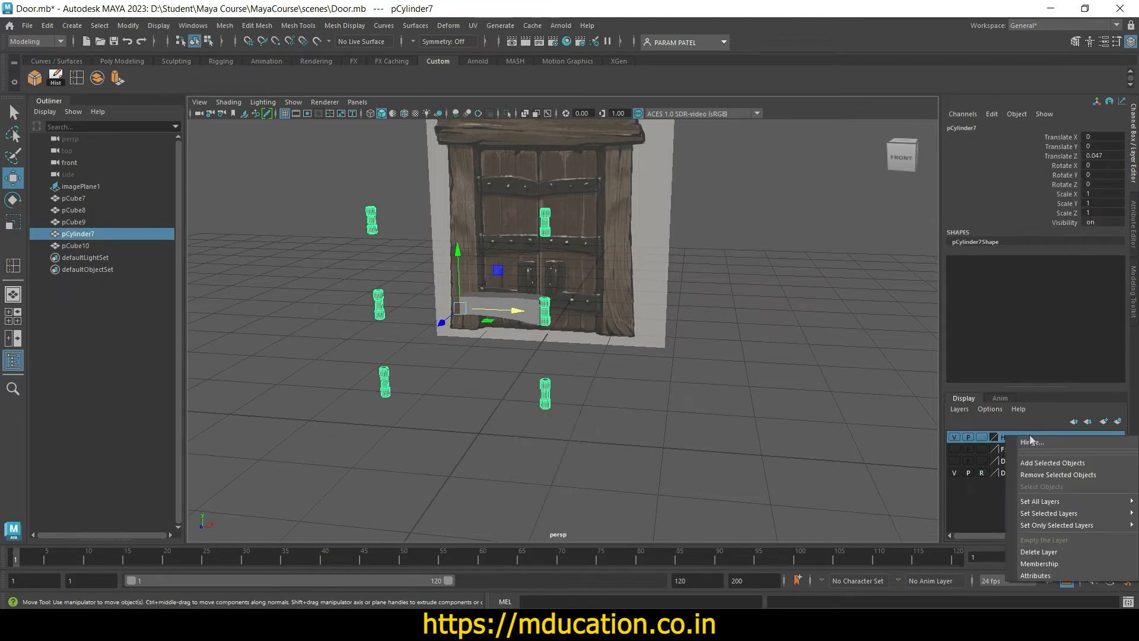
left_click(1042, 462)
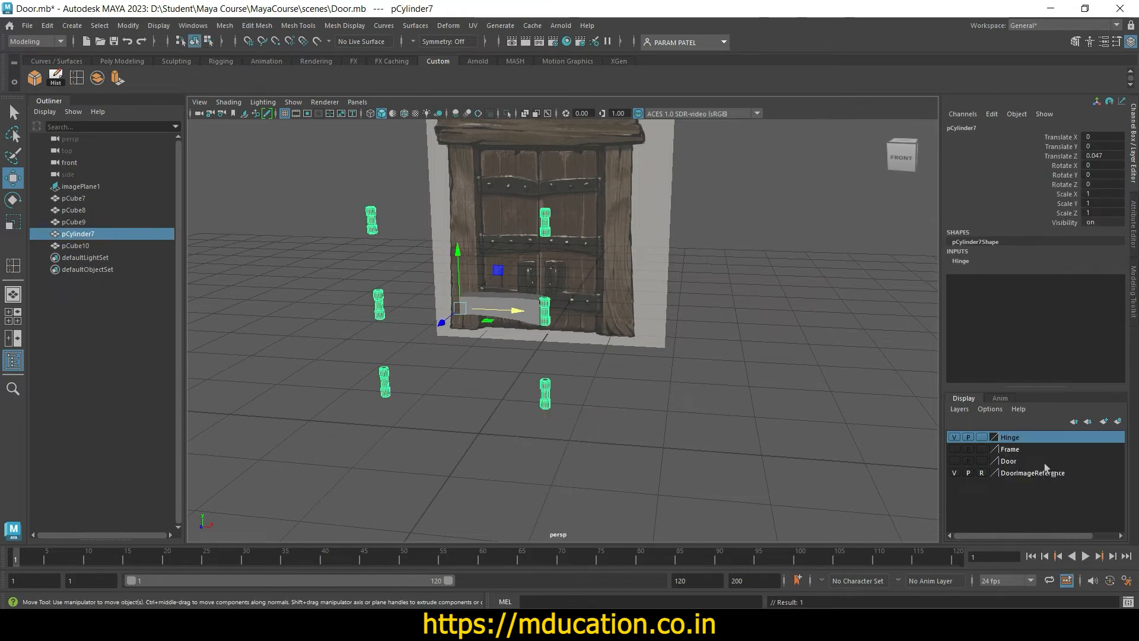
left_click(954, 438)
Step: Show the Door layer and move the strap forward, clear of the planks, to about Z 0.611
left_click_drag(663, 457, 695, 466, "alt")
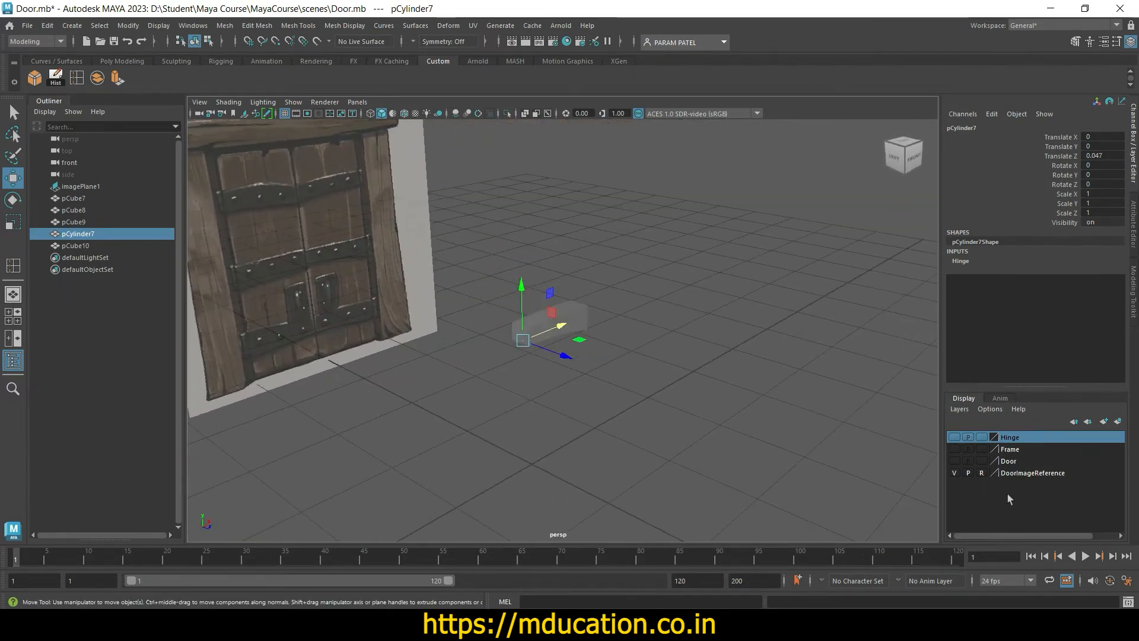
left_click(956, 461)
left_click_drag(673, 459, 664, 398, "alt")
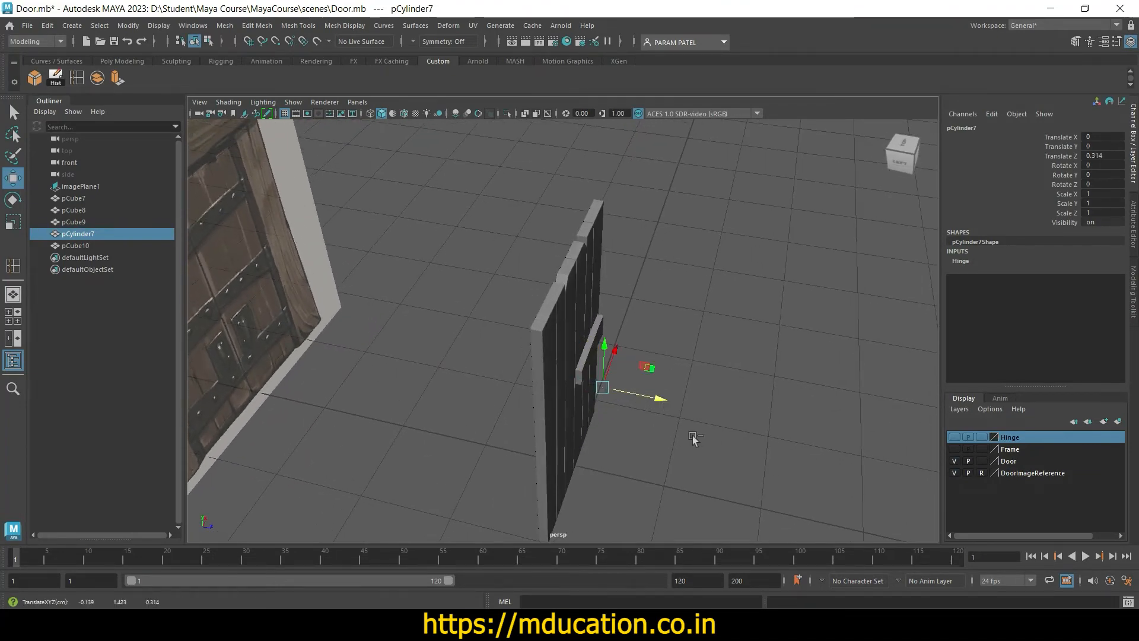
left_click(671, 368)
left_click(600, 351)
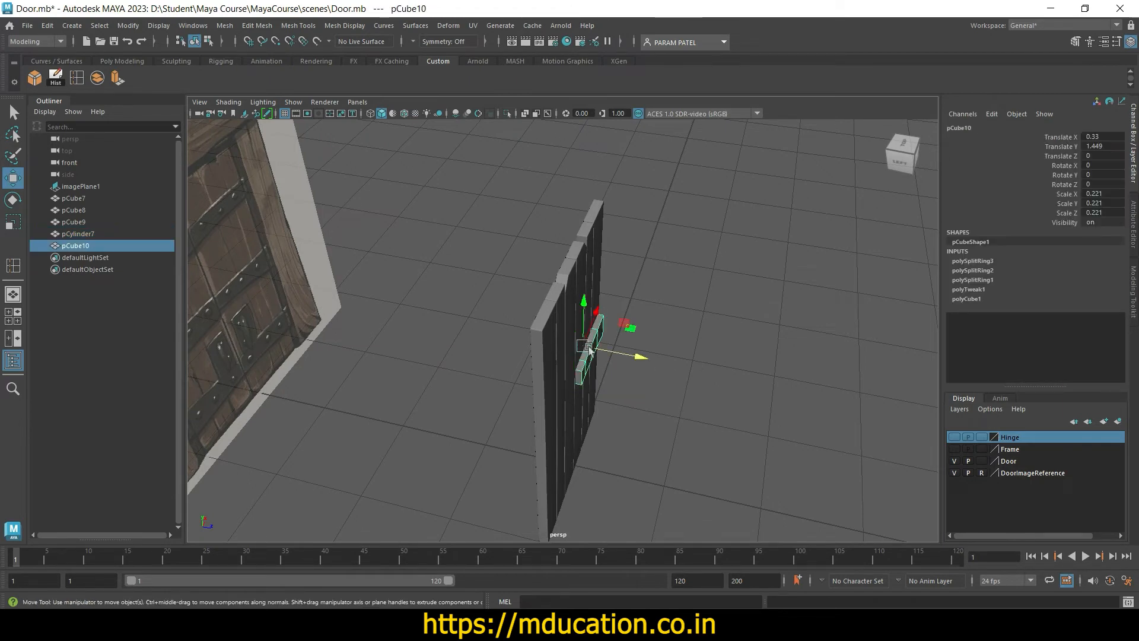
left_click_drag(645, 362, 705, 383)
left_click_drag(695, 424, 682, 422, "alt")
Step: Thin the strap's depth to a Z scale of about 0.065
key("r")
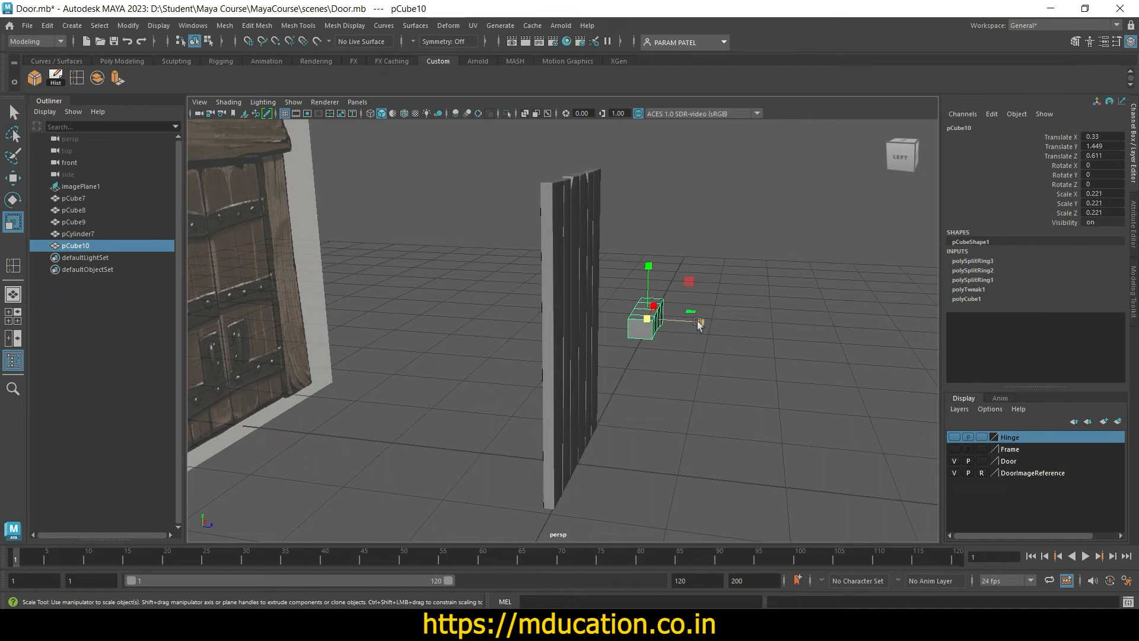
left_click_drag(702, 322, 662, 323)
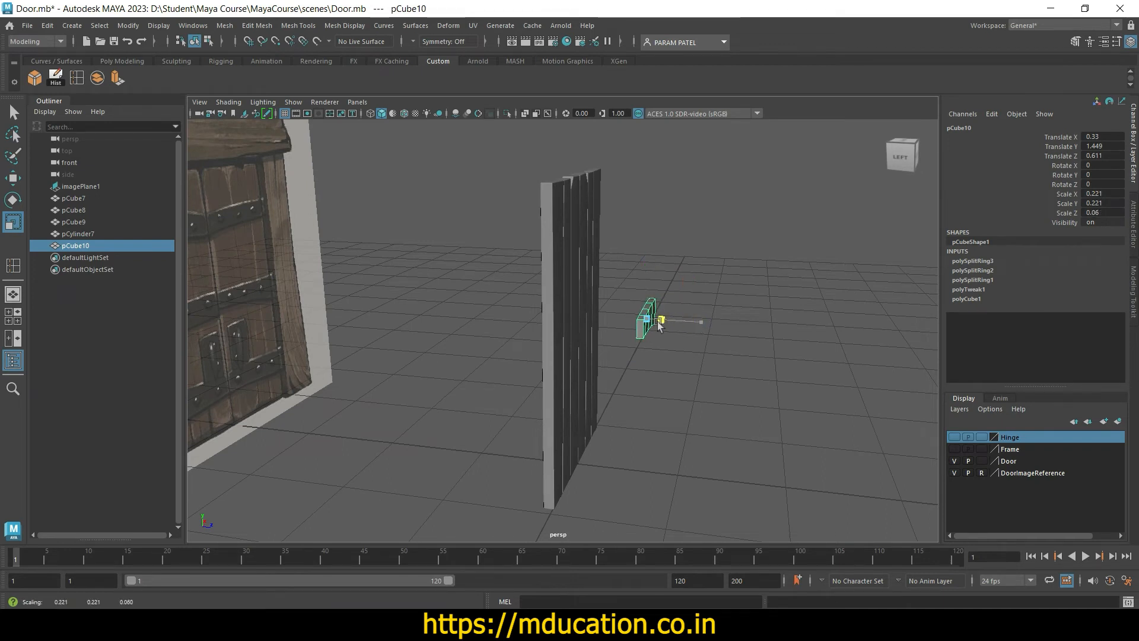
left_click(693, 398)
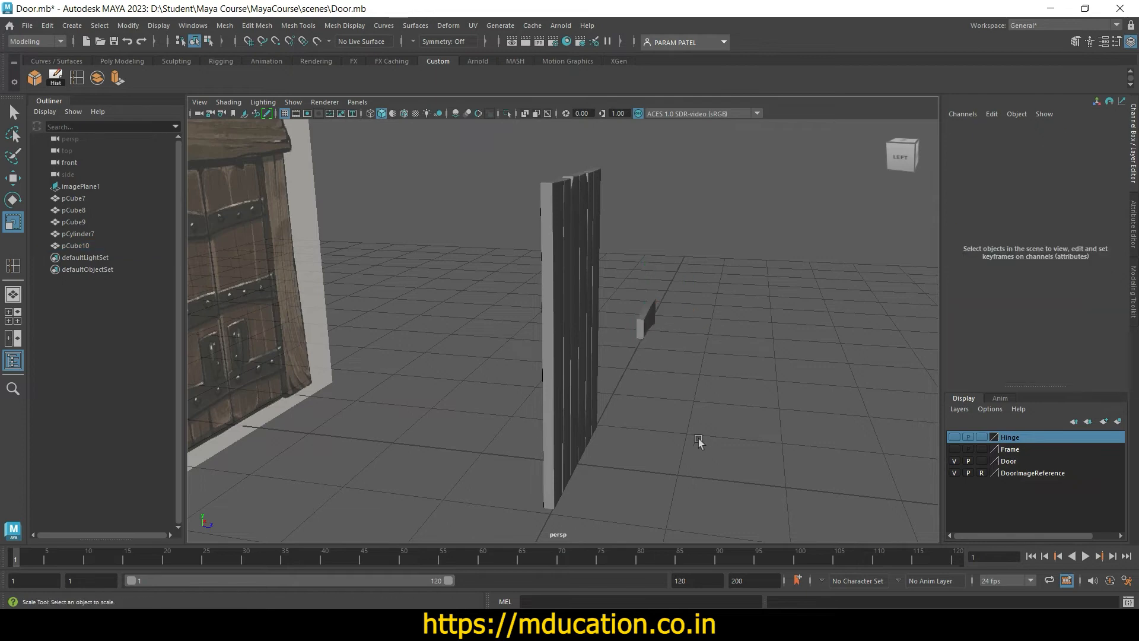
left_click_drag(750, 443, 832, 506, "alt")
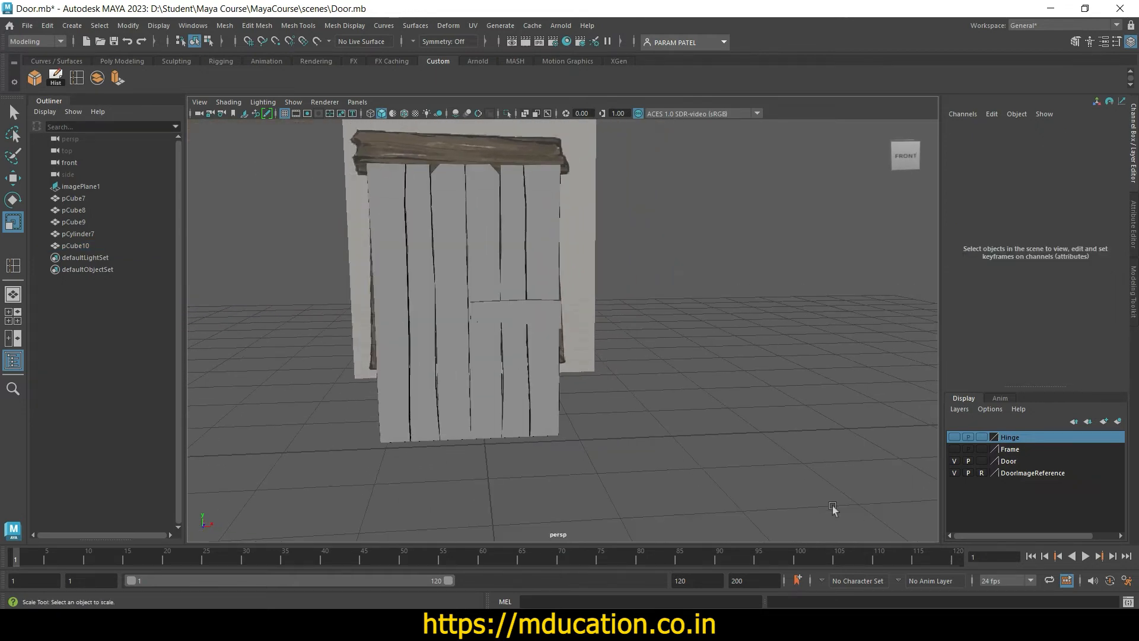
Step: Hide the Door layer and check the strap in smooth preview, returning it to unsmoothed display
left_click(954, 461)
left_click_drag(748, 460, 653, 475, "alt")
scroll(652, 474, "up", 5)
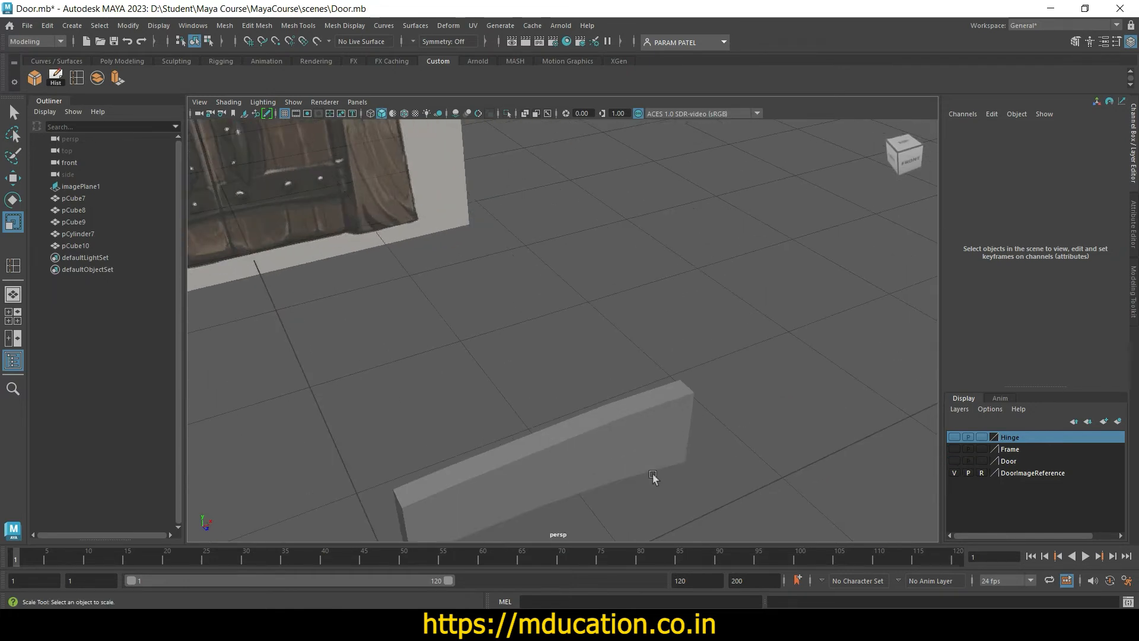
scroll(653, 475, "down", 4)
left_click(548, 352)
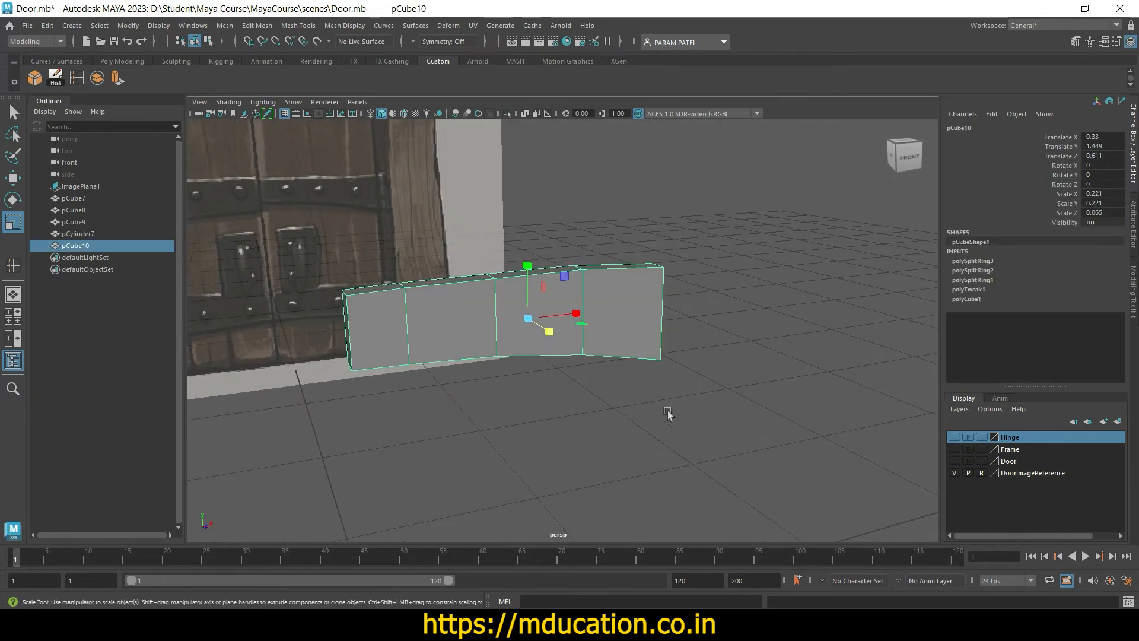
key("3")
key("1")
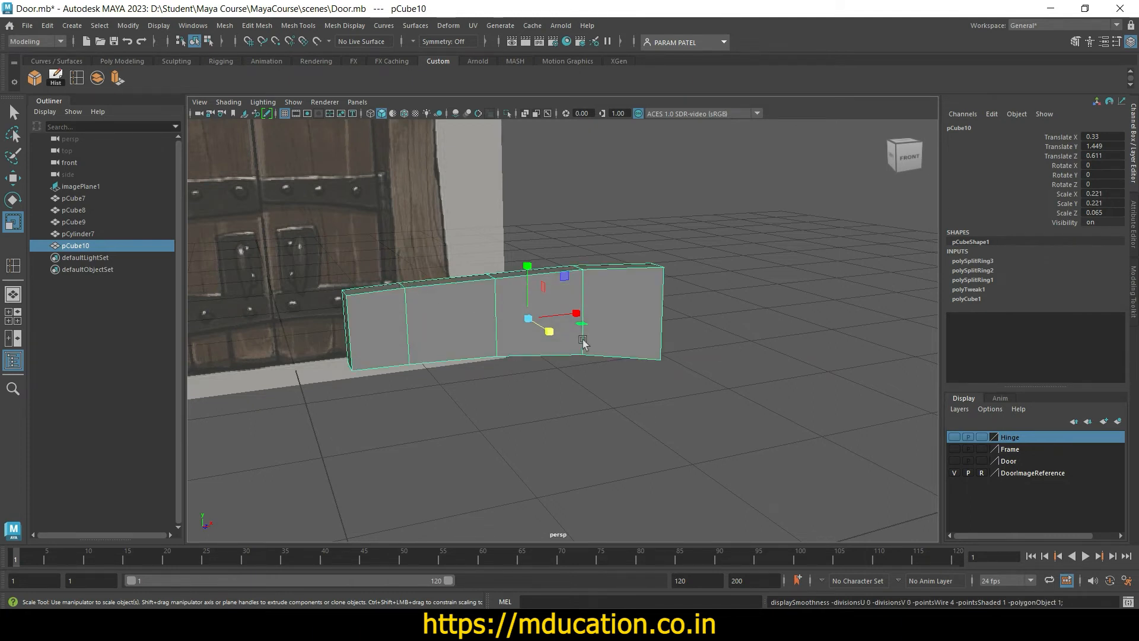
Step: Bevel the strap's outer edges: the long upper and lower edges of the front face plus the edges around its ends
left_click_drag(563, 378, 540, 374, "alt")
right_click_drag(526, 337, 519, 243)
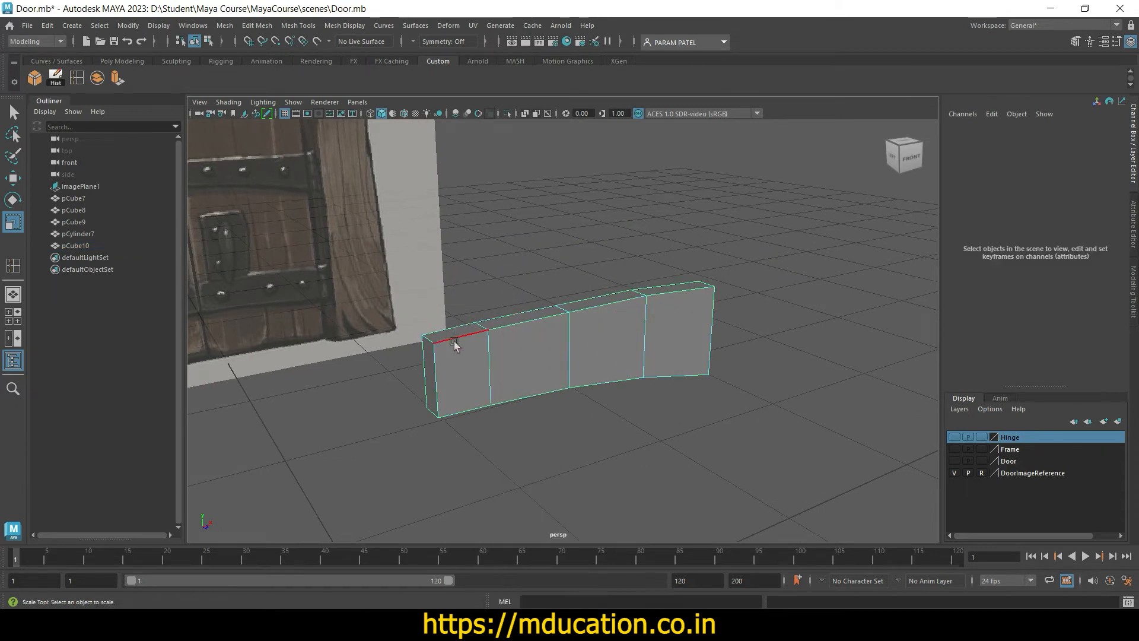
double_click(454, 341)
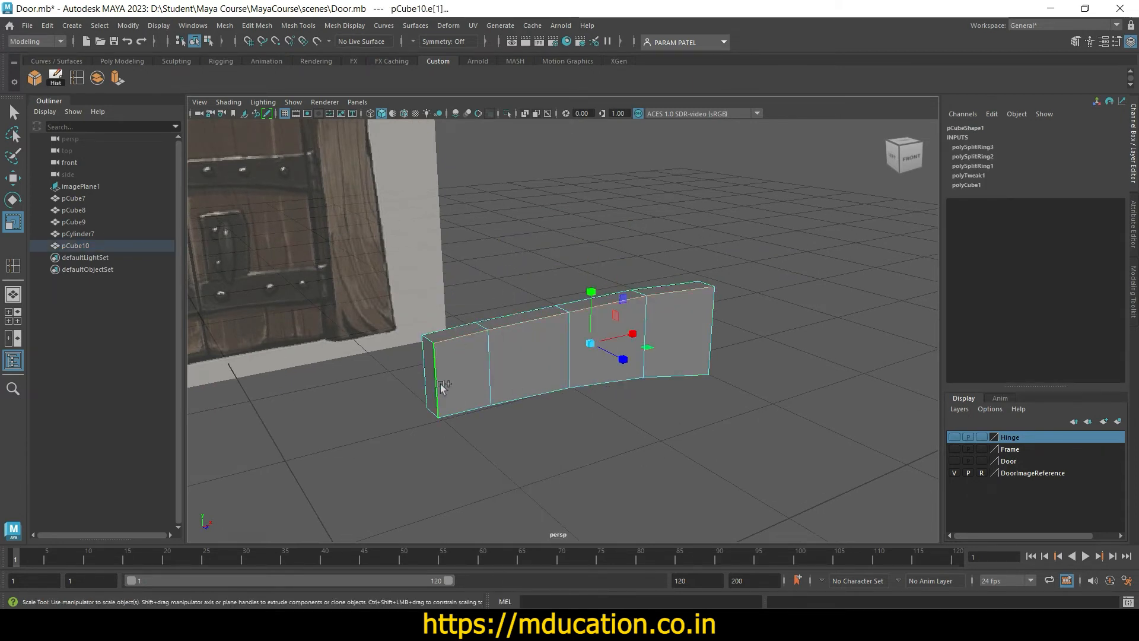
double_click(461, 414, "shift")
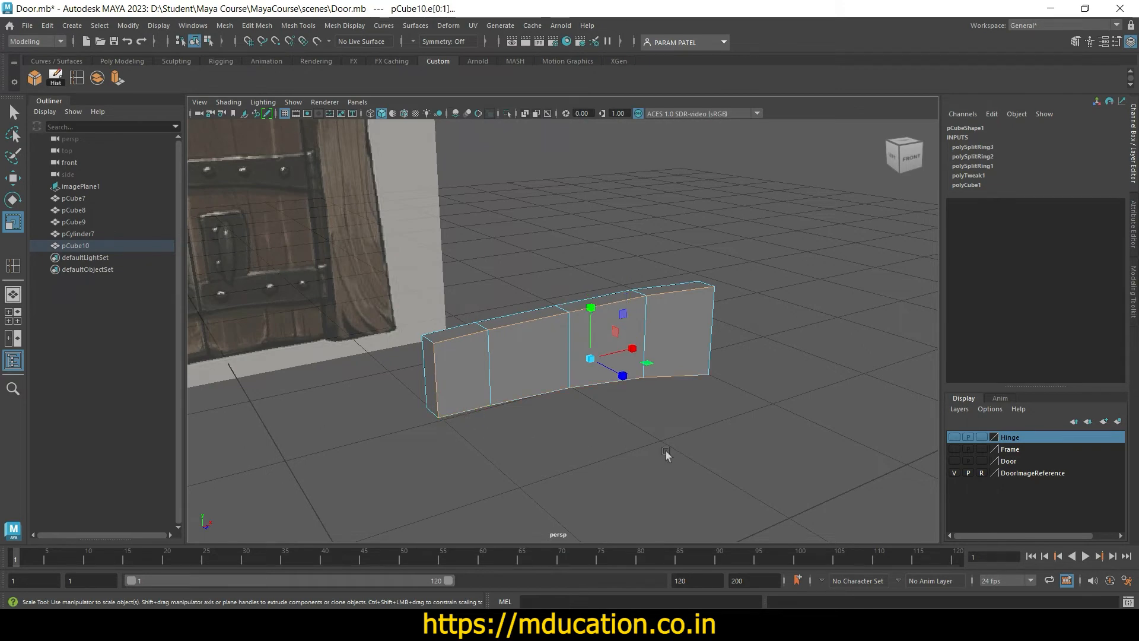
left_click_drag(666, 451, 446, 358, "alt")
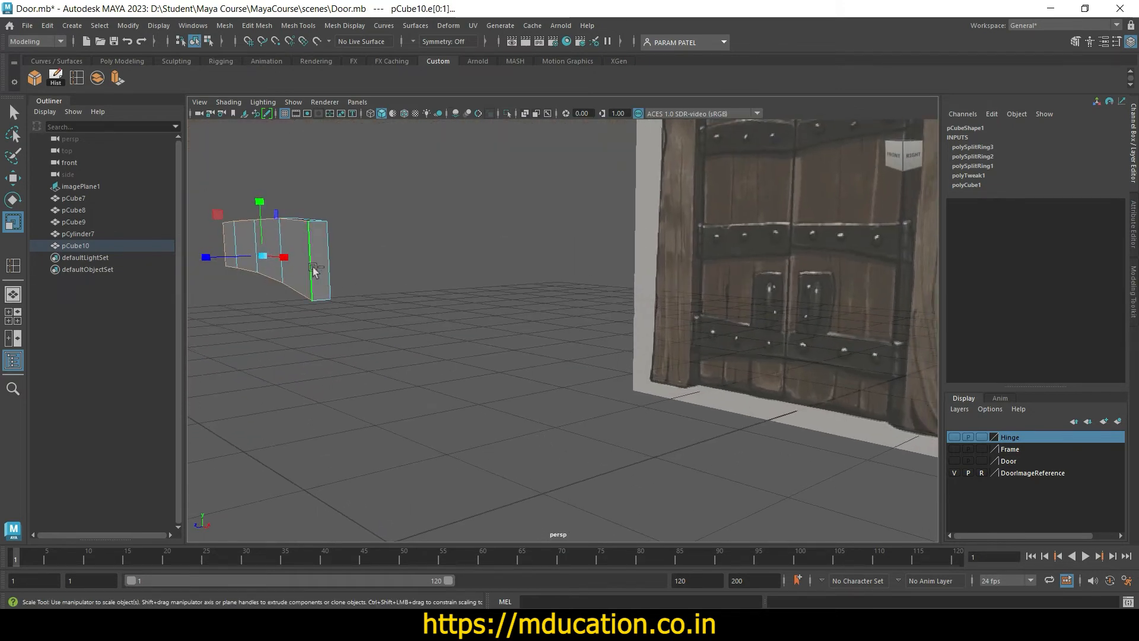
left_click_drag(359, 355, 388, 358, "alt")
scroll(316, 374, "up", 2)
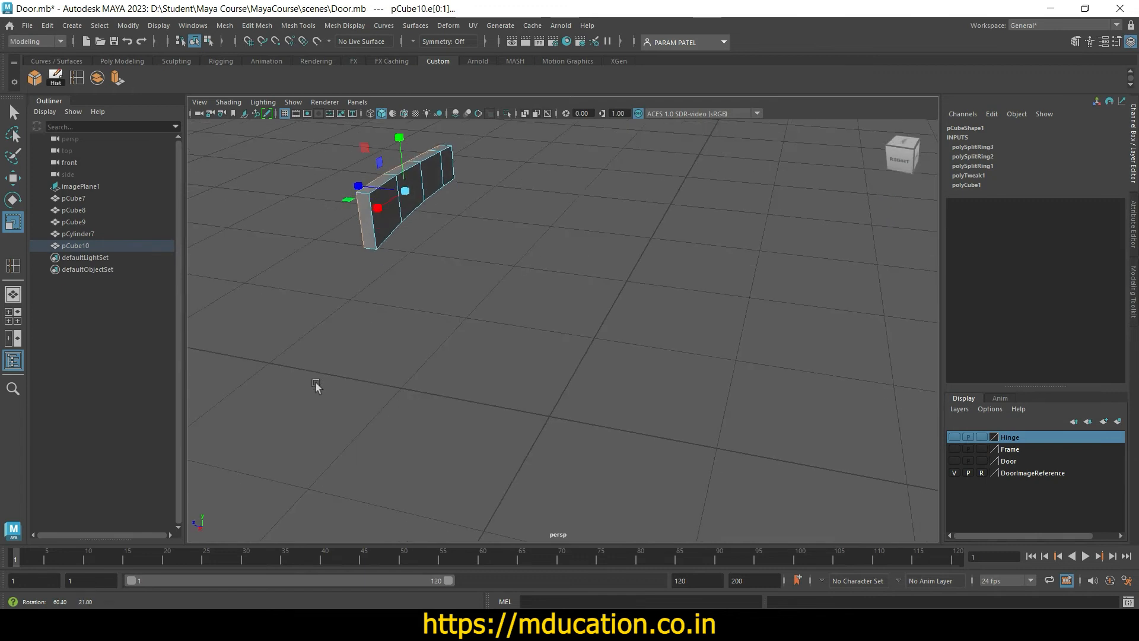
left_click_drag(315, 384, 492, 404, "alt")
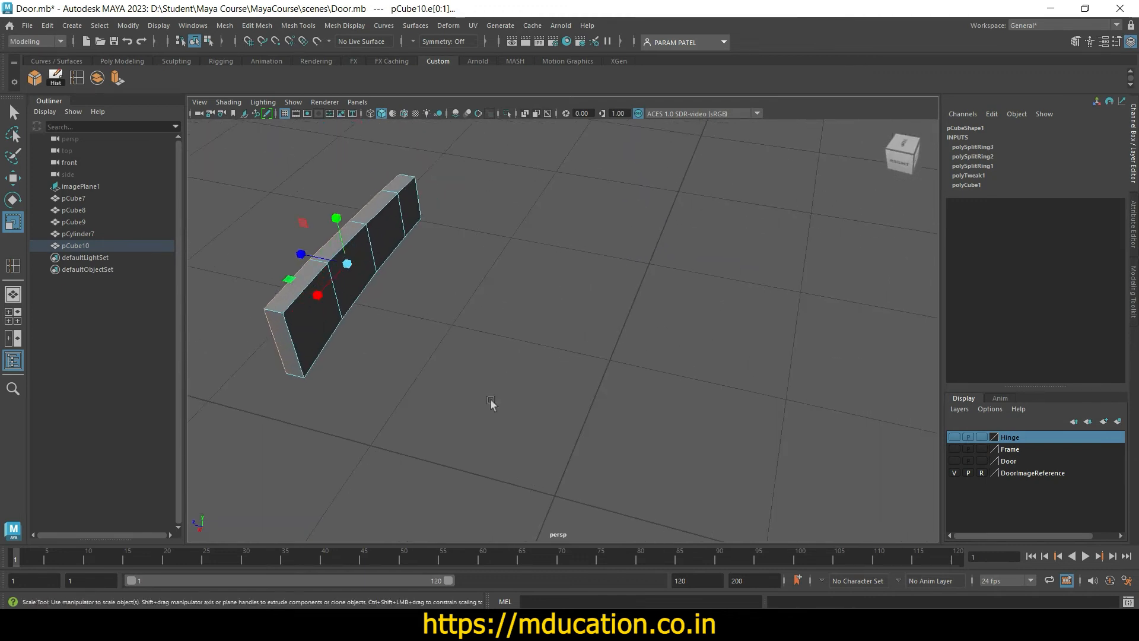
left_click(304, 293, "ctrl+shift")
left_click(312, 366, "ctrl+shift")
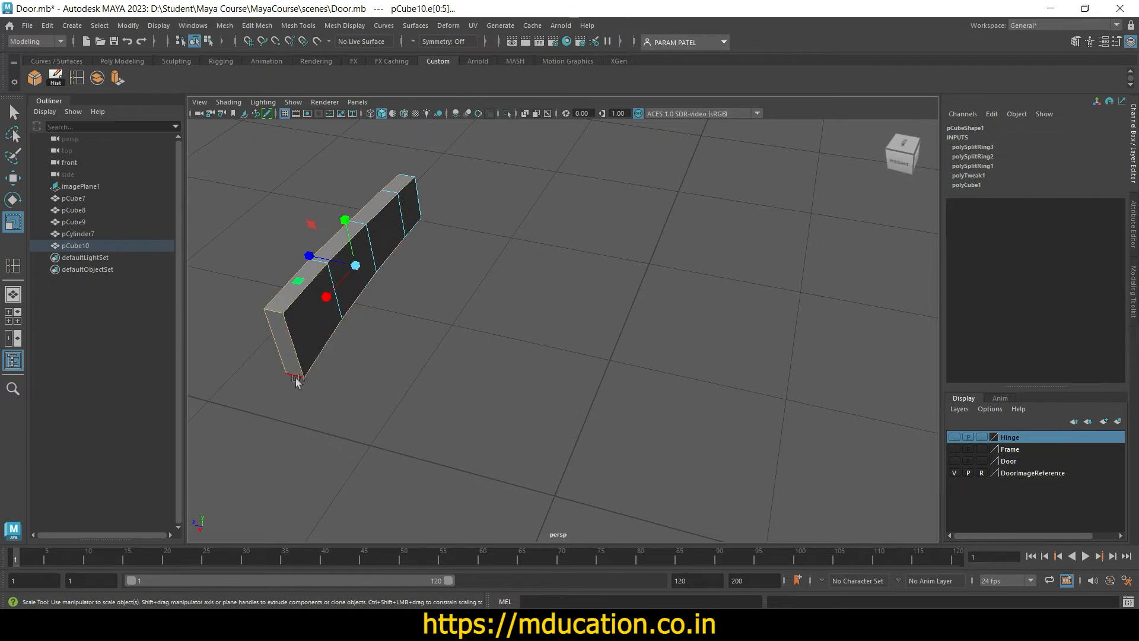
left_click_drag(404, 401, 645, 337, "alt")
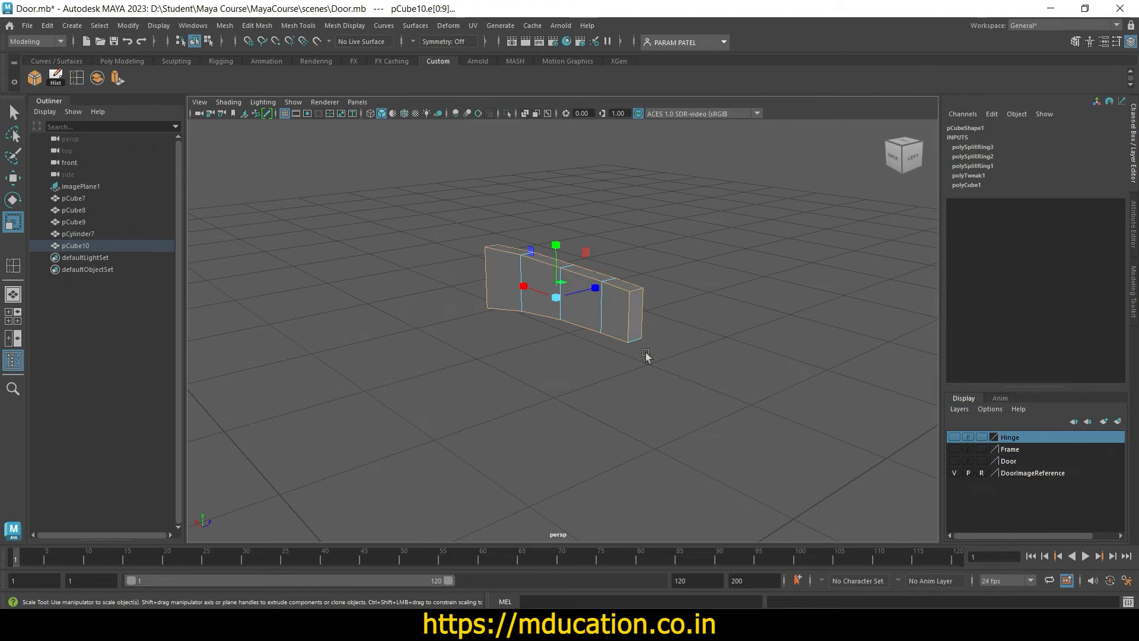
left_click_drag(593, 415, 745, 426, "alt")
key("ctrl+b")
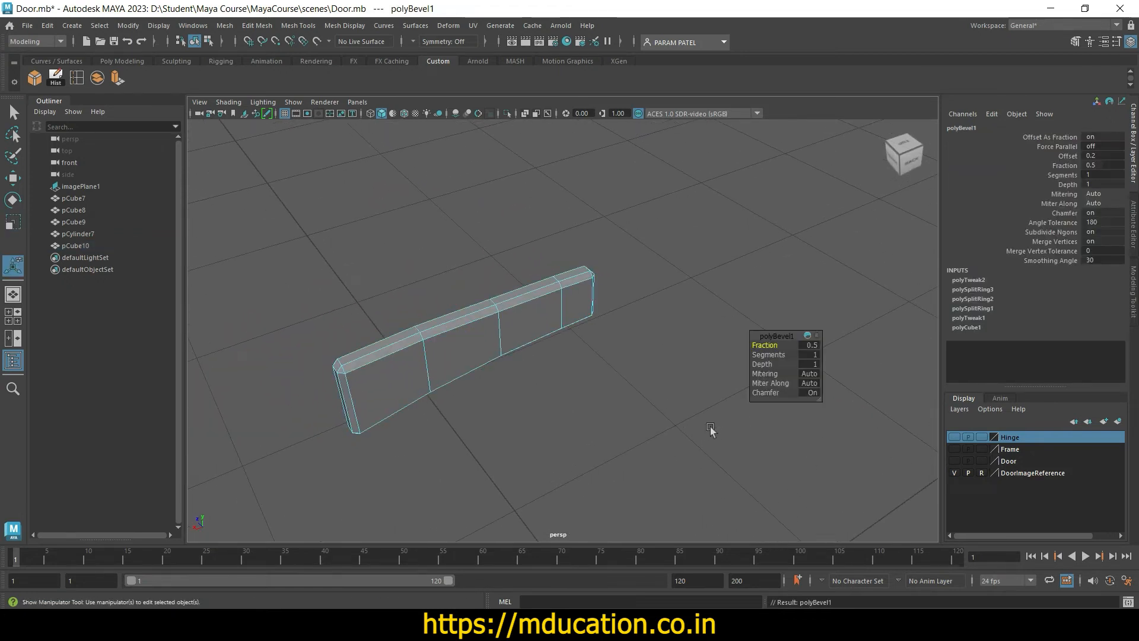
Step: Set the strap bevel's fraction to 0.2 and its segments to 2
left_click(807, 346)
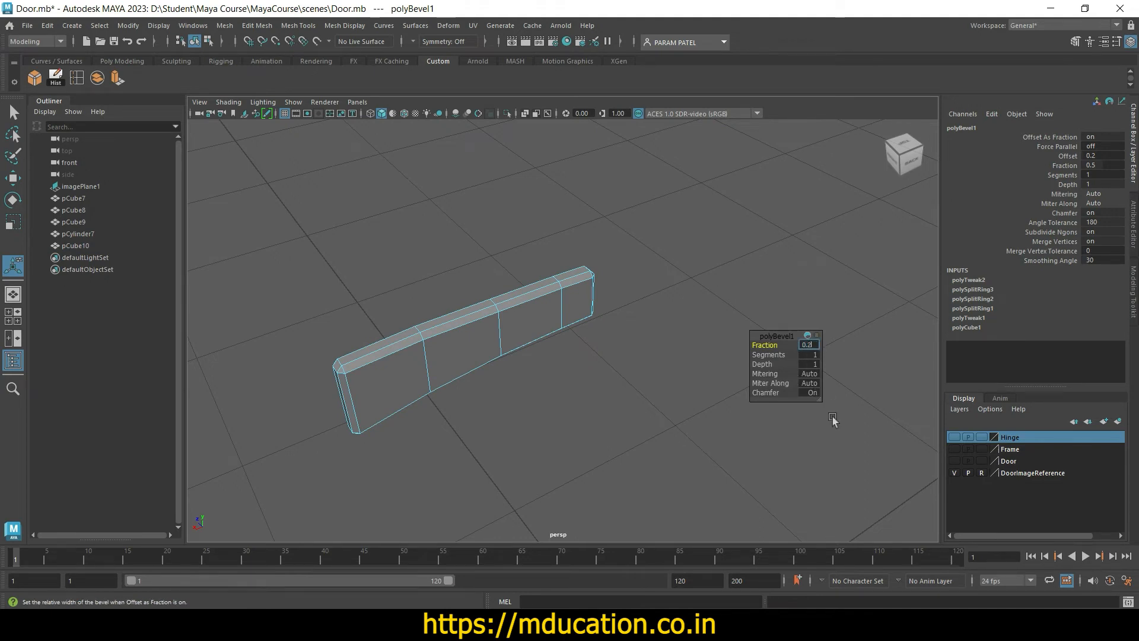
type("0.2")
key("Return")
key("Tab")
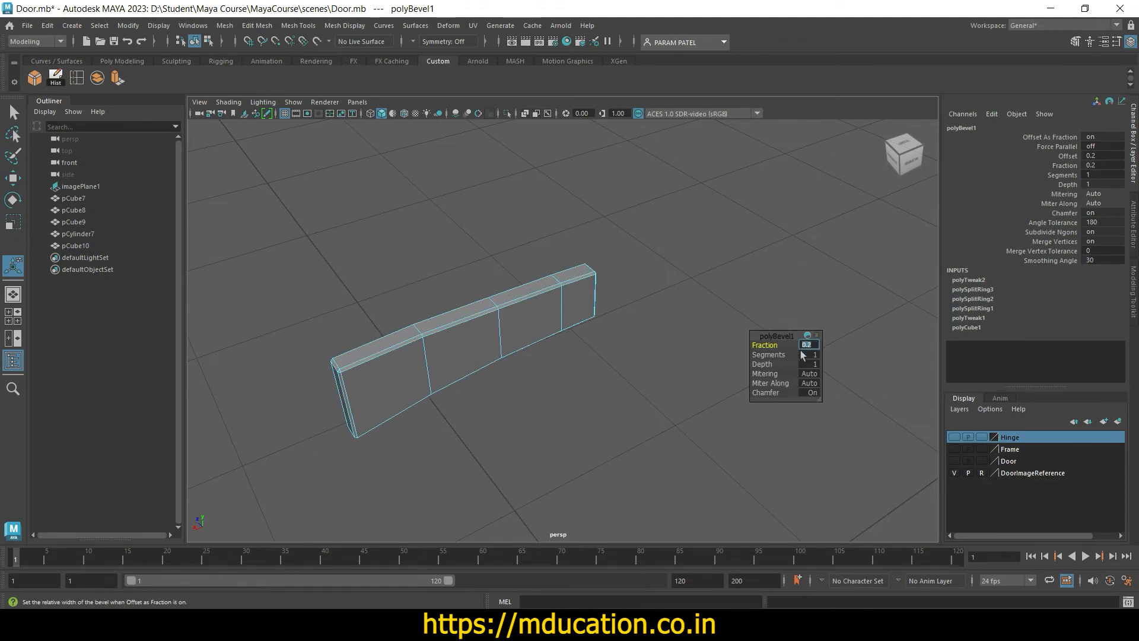
key("Return")
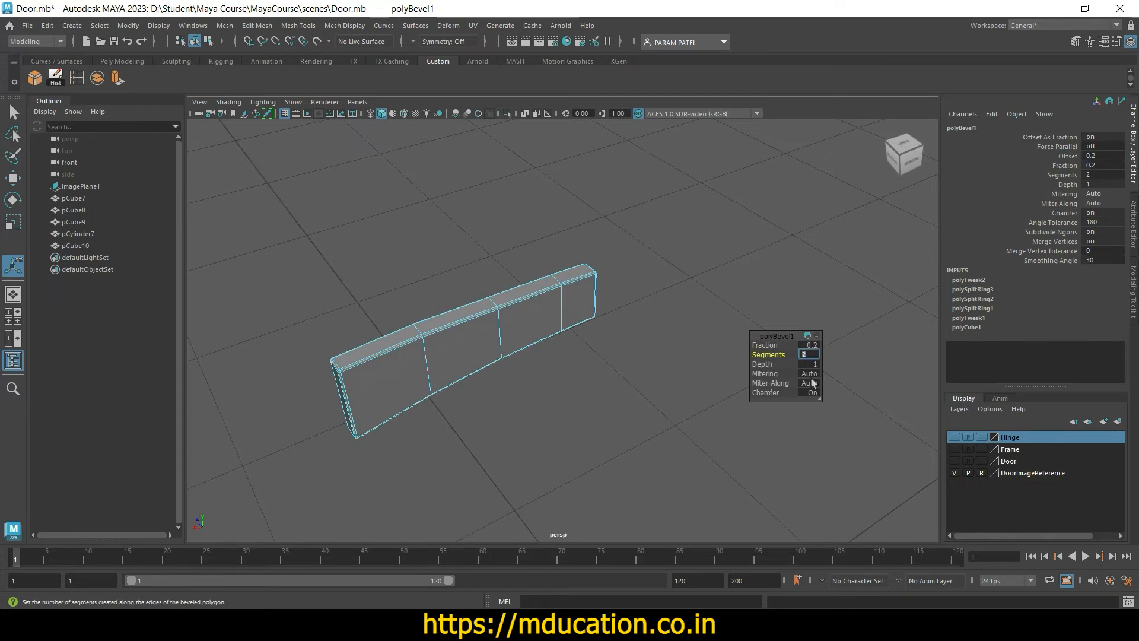
left_click(565, 395)
Step: Return the strap to object selection and inspect its bevelled edges in shaded view
left_click_drag(505, 435, 669, 399, "alt")
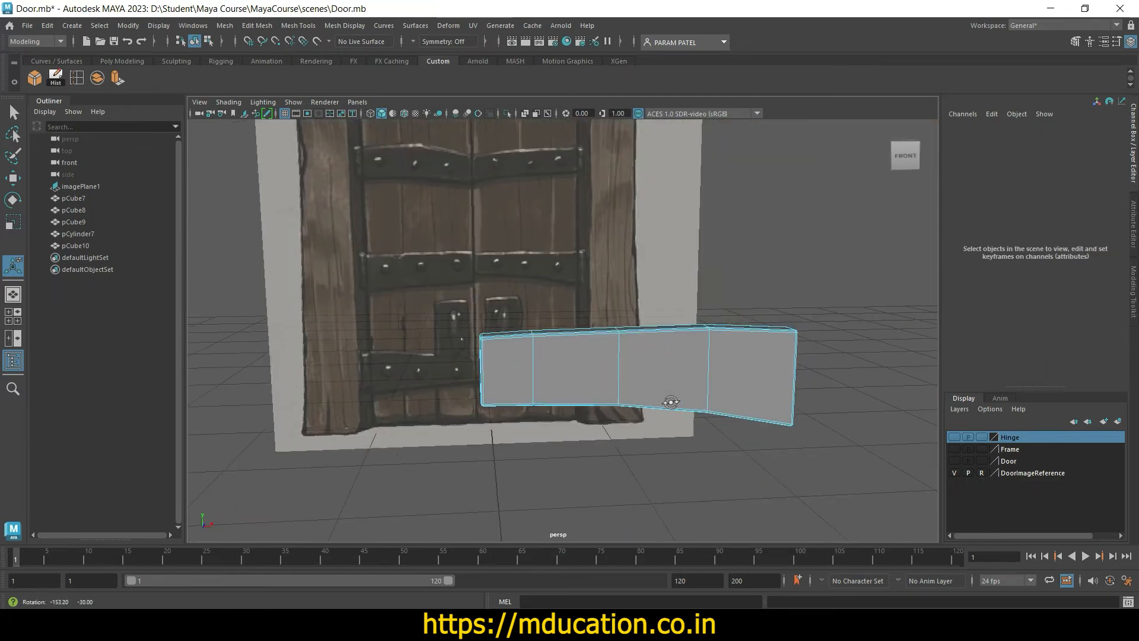
left_click_drag(679, 465, 635, 376, "alt")
left_click(635, 371)
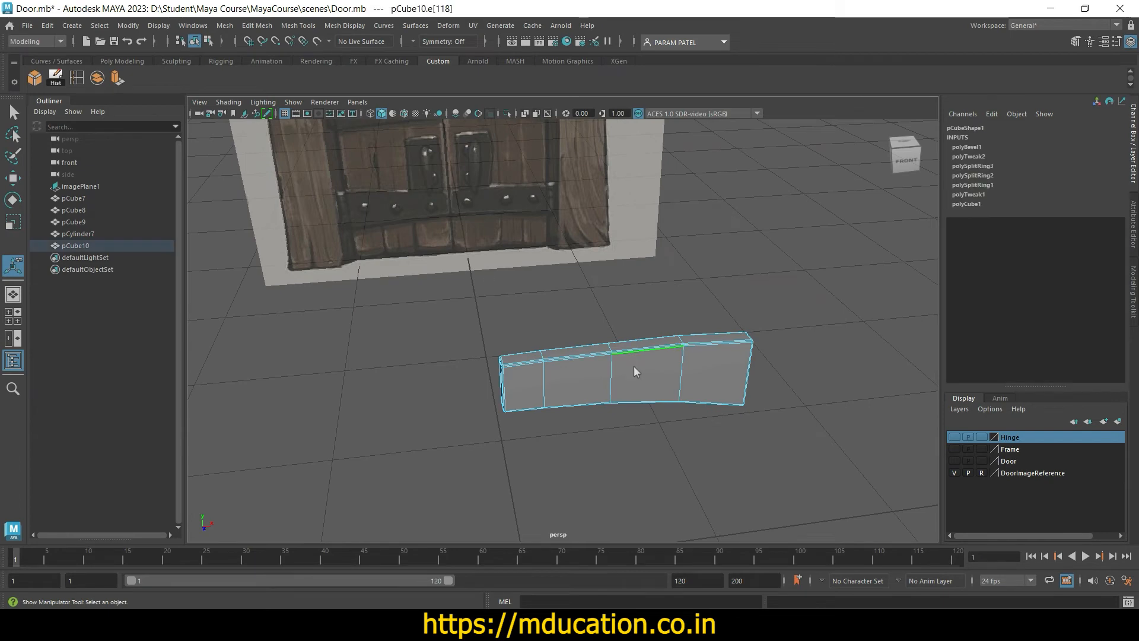
right_click_drag(634, 366, 693, 255)
left_click(684, 435)
left_click(665, 394)
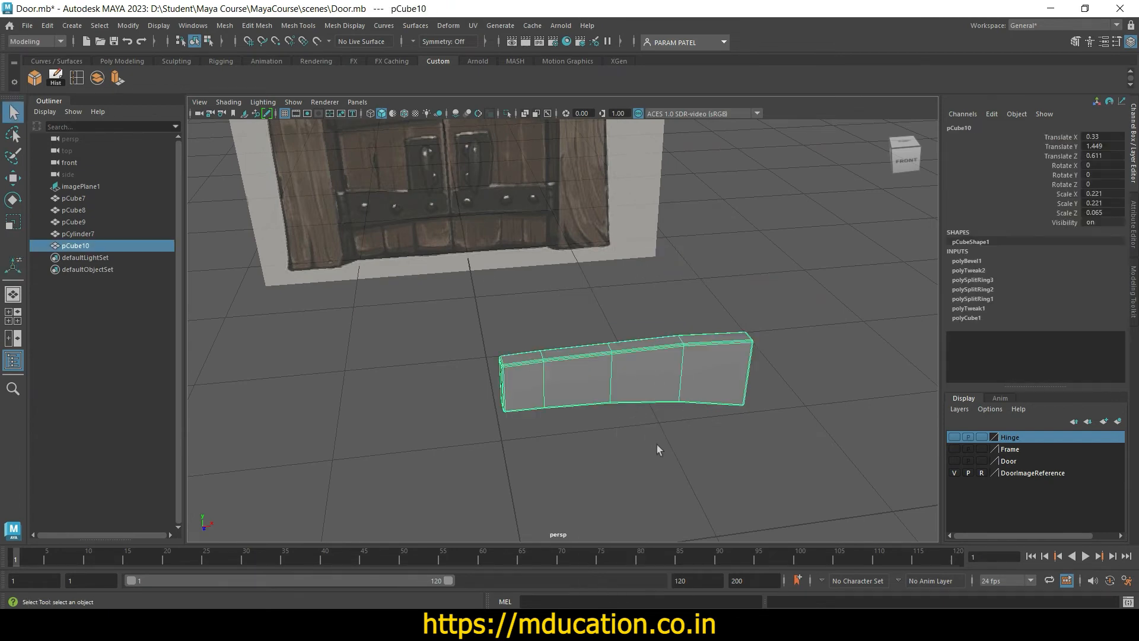
left_click(599, 446)
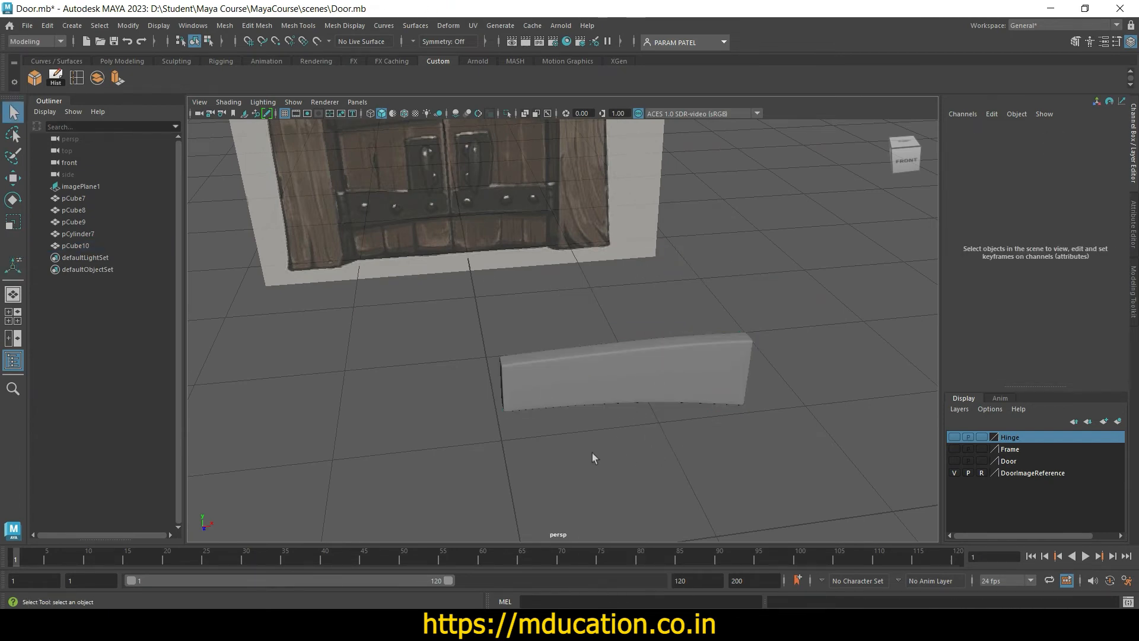
left_click_drag(592, 453, 628, 442, "alt")
key("ctrl+z")
left_click(629, 439)
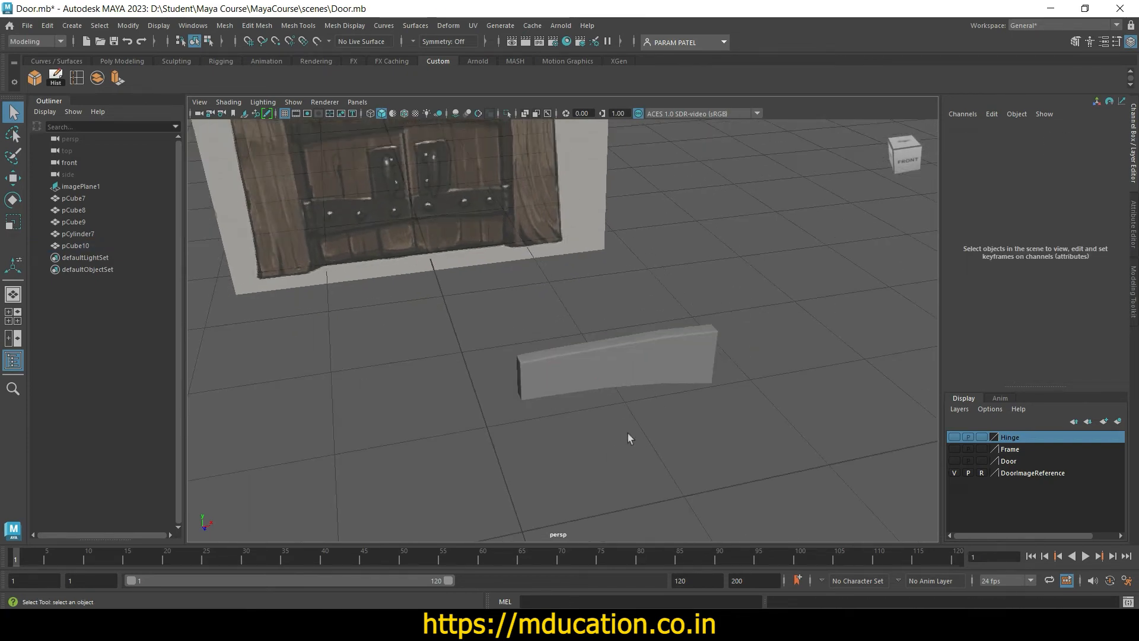
Step: In the front view, duplicate the strap and raise the copy to about Y 2.293, over the upper strap in the reference
key("space")
key("space")
scroll(403, 464, "down", 3)
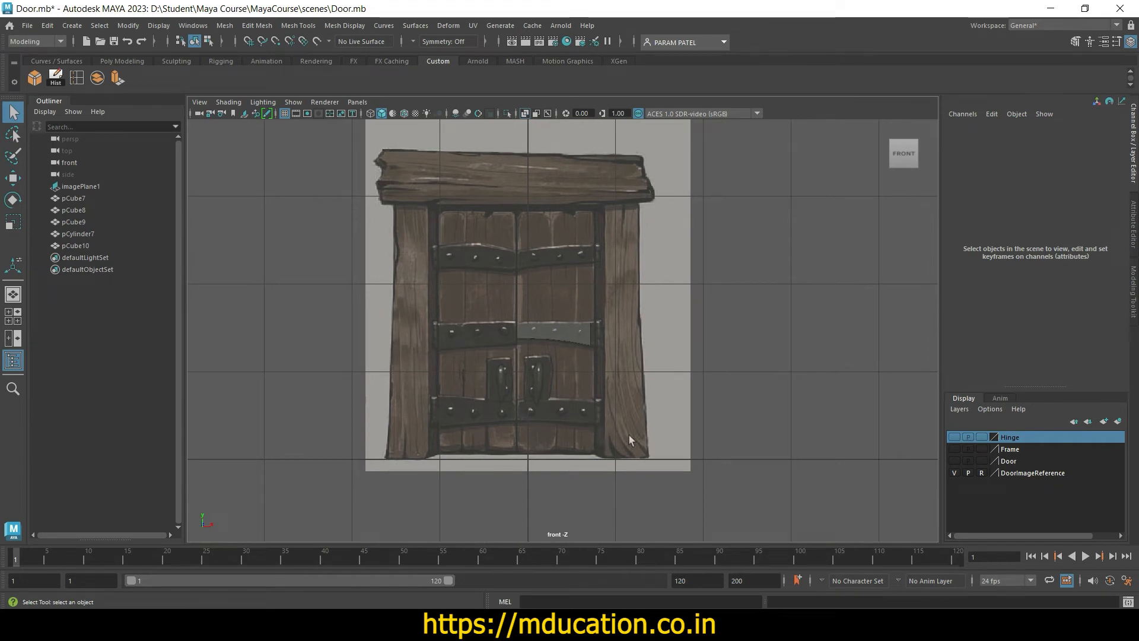
middle_click_drag(629, 433, 629, 393, "alt")
right_click_drag(630, 394, 599, 447, "alt")
left_click(573, 416)
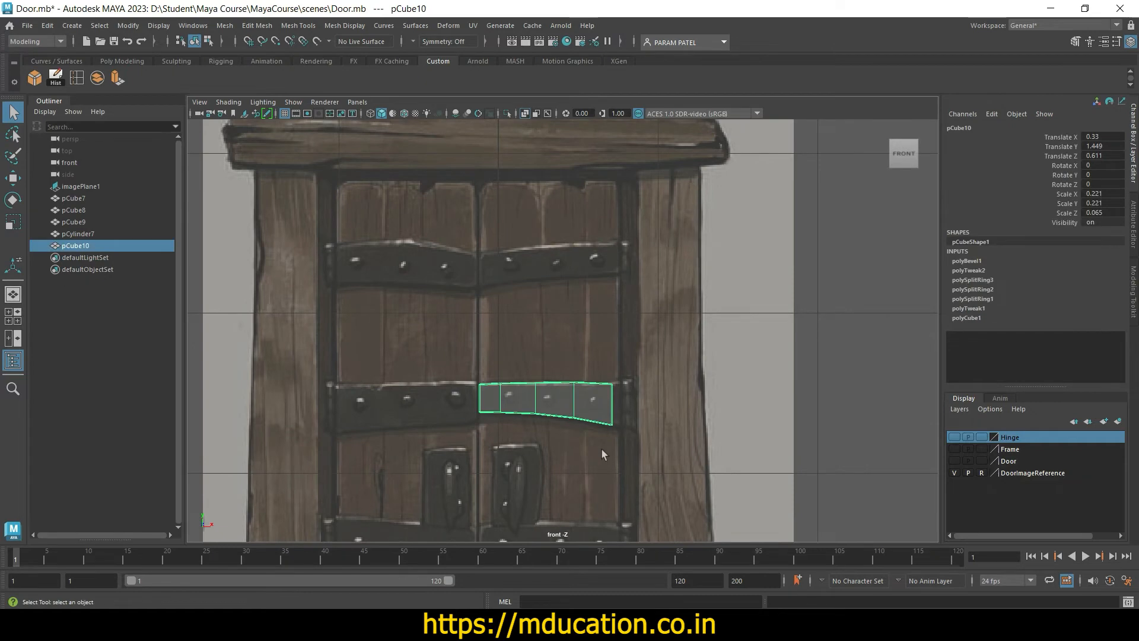
key("ctrl+d")
key("w")
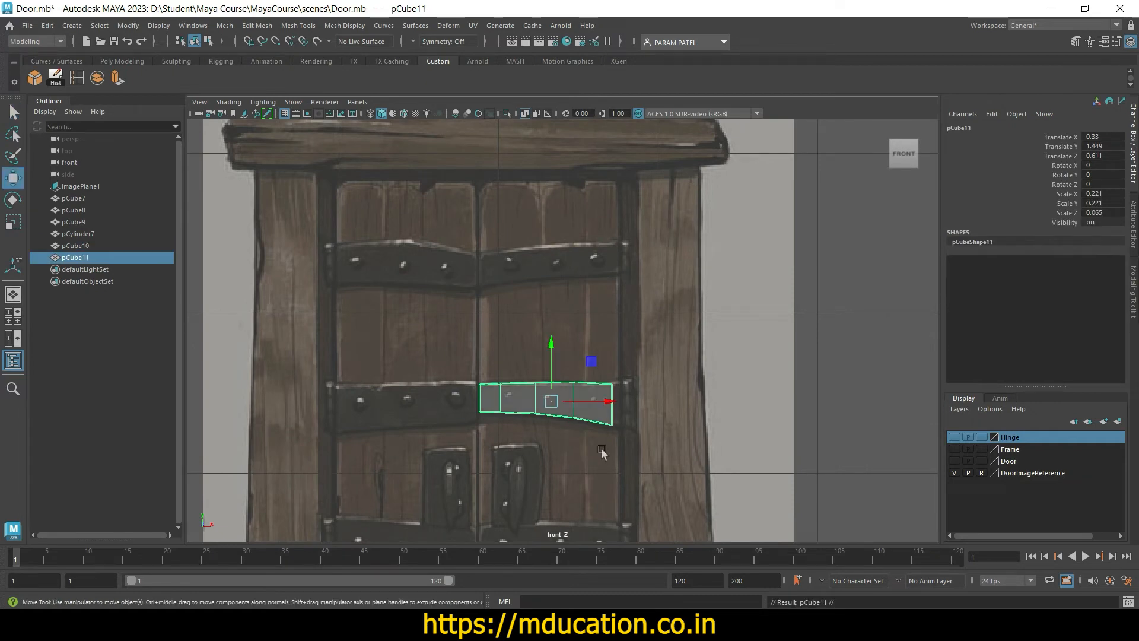
left_click_drag(555, 368, 555, 233)
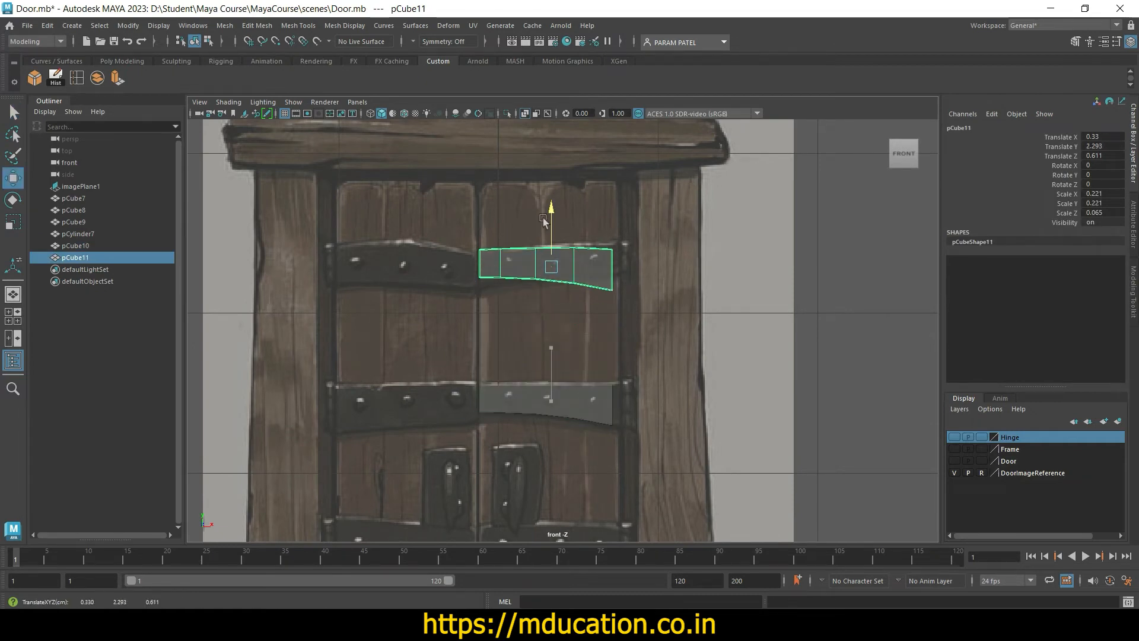
Step: Move the copied strap's two upper vertex groups nearest the hinge onto the reference strap's upper outline
scroll(558, 328, "up", 3)
middle_click_drag(559, 328, 574, 454, "alt")
scroll(574, 458, "up", 2)
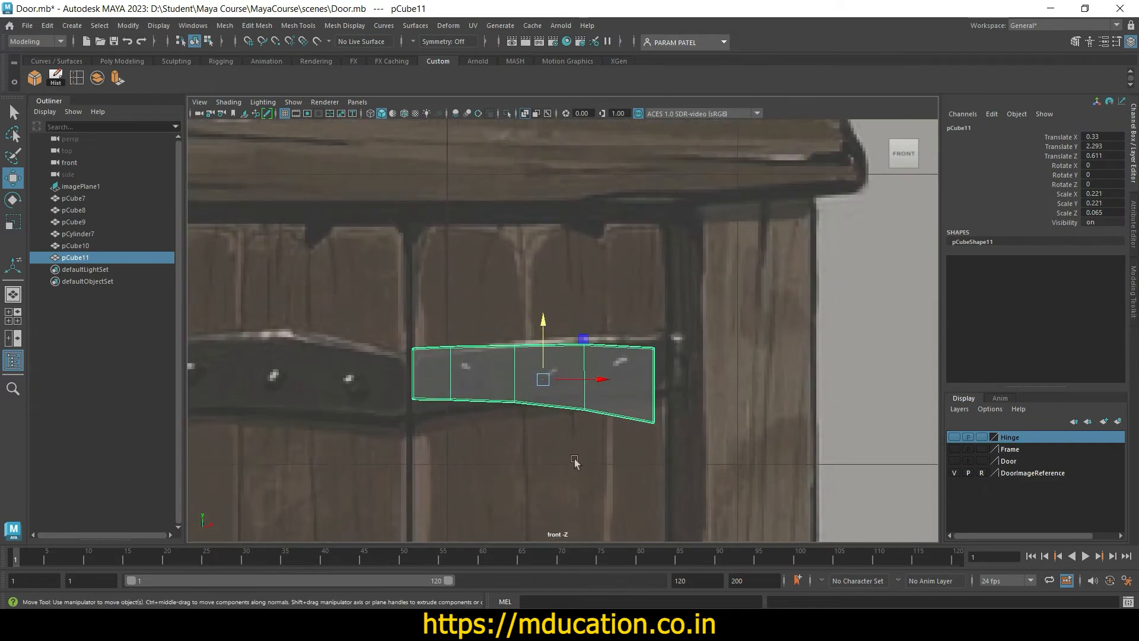
right_click_drag(588, 286, 543, 280)
left_click_drag(635, 307, 675, 337)
left_click_drag(545, 326, 597, 382)
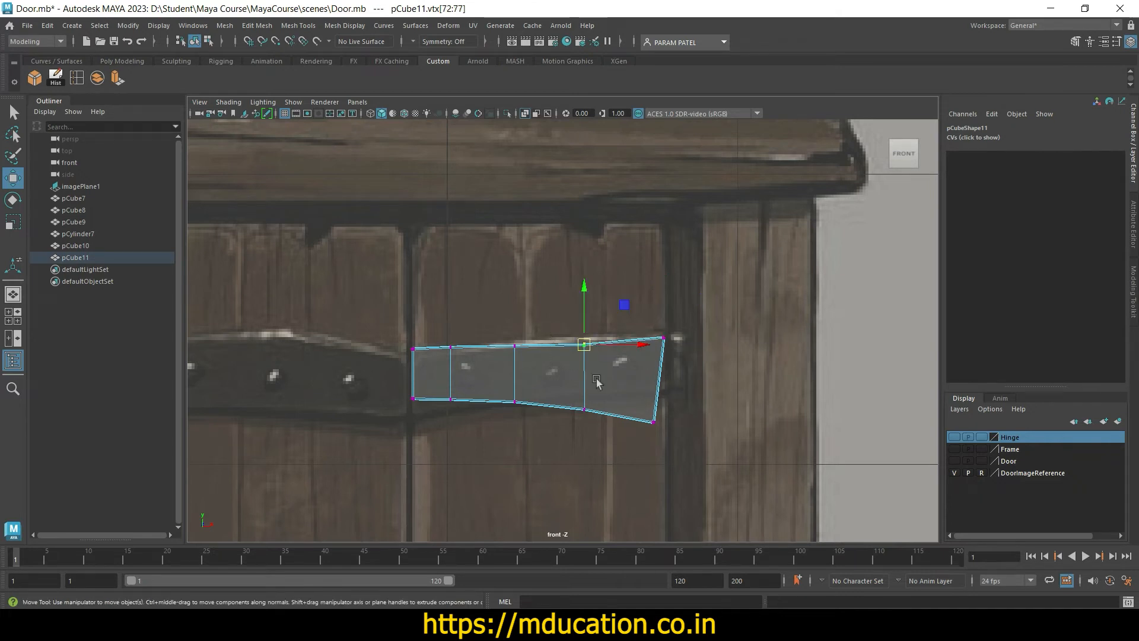
left_click(579, 304)
left_click_drag(554, 325, 609, 375)
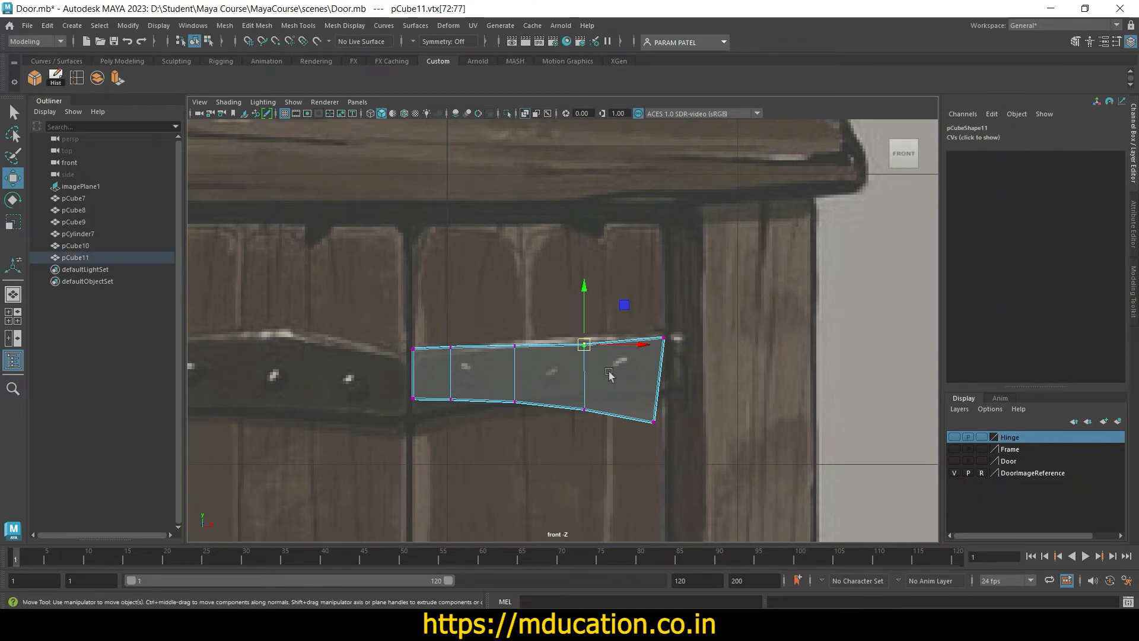
left_click_drag(582, 322, 583, 315)
Step: Lower the upper and lower vertices at the copied strap's door-centre end to follow the reference outline
left_click_drag(501, 317, 436, 365)
left_click_drag(450, 316, 431, 372)
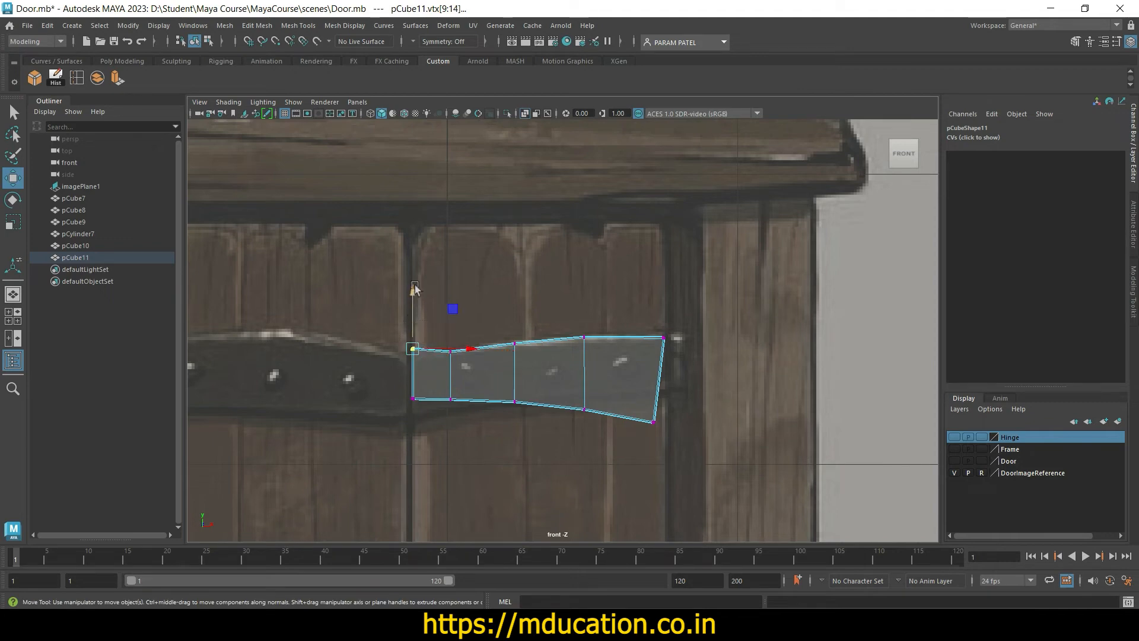
mouse_move(415, 289)
left_mouse_down()
mouse_move(415, 312)
mouse_move(414, 288)
mouse_move(414, 300)
left_mouse_up()
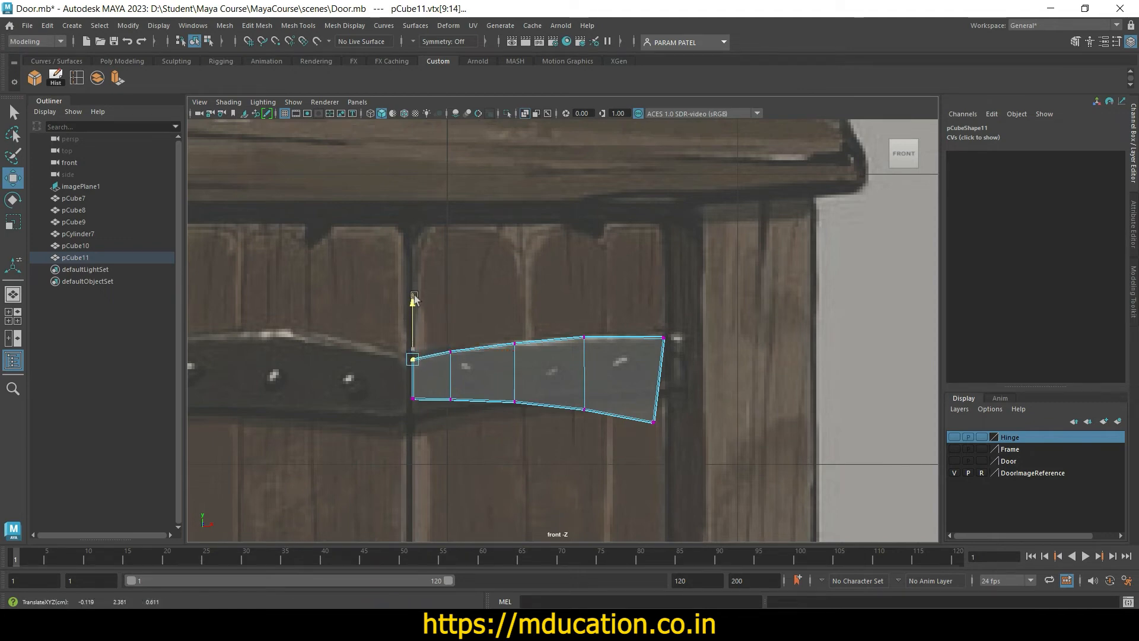
left_click_drag(435, 450, 392, 379)
left_click_drag(414, 340, 415, 353)
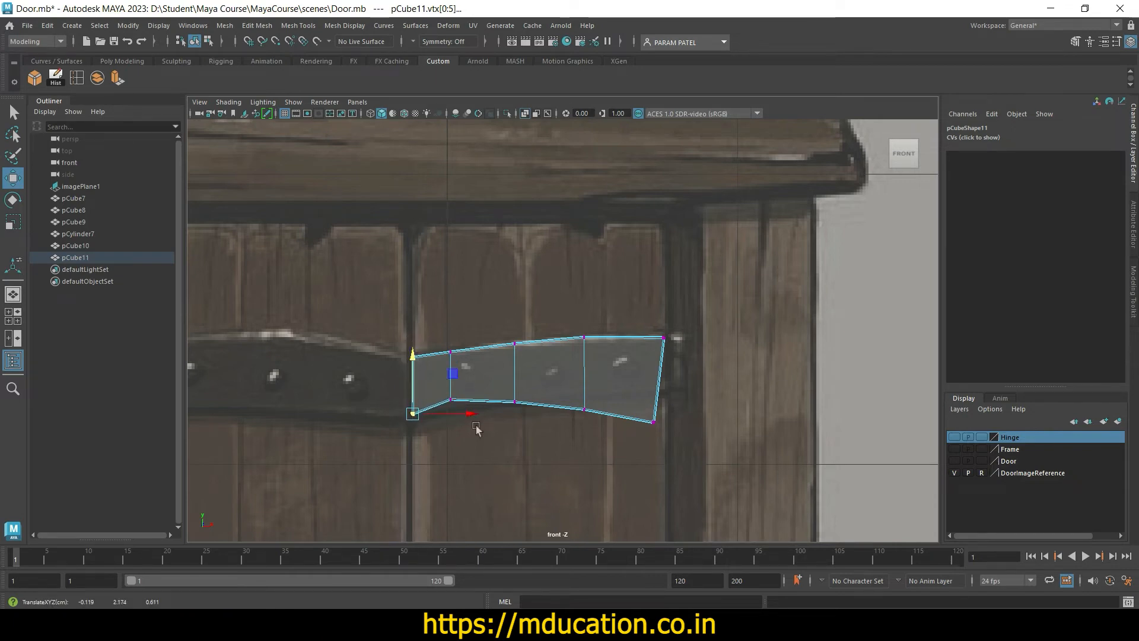
left_click_drag(478, 429, 438, 386)
left_click_drag(451, 347, 451, 351)
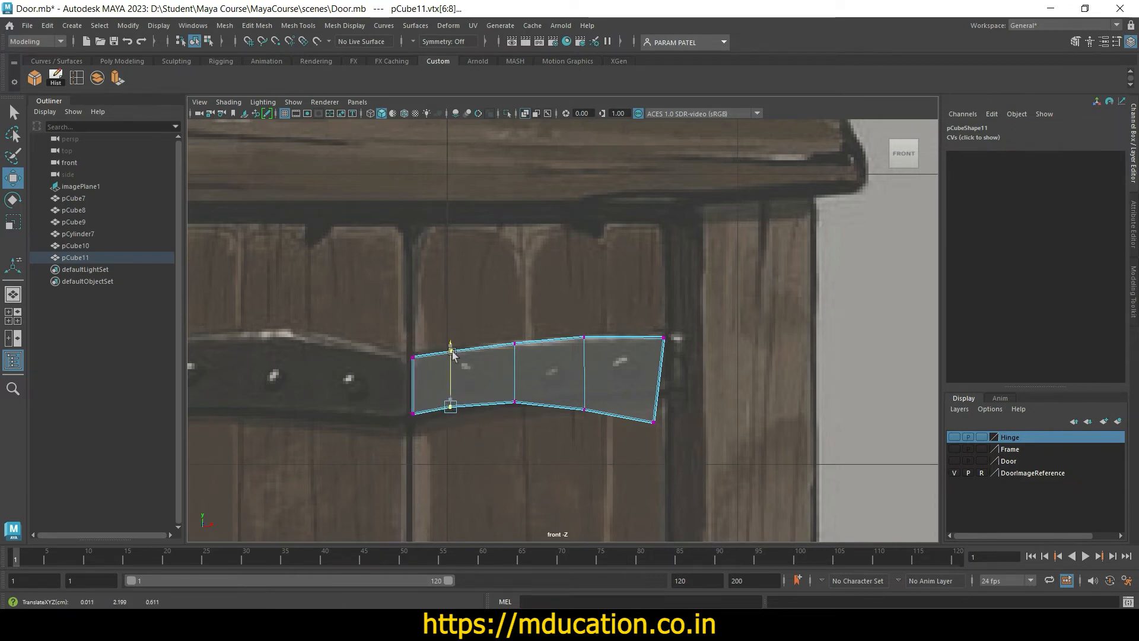
Step: Raise the remaining lower vertices to the reference curve and shift the lower hinge-end corner outward to square that end
left_click_drag(546, 453, 518, 349)
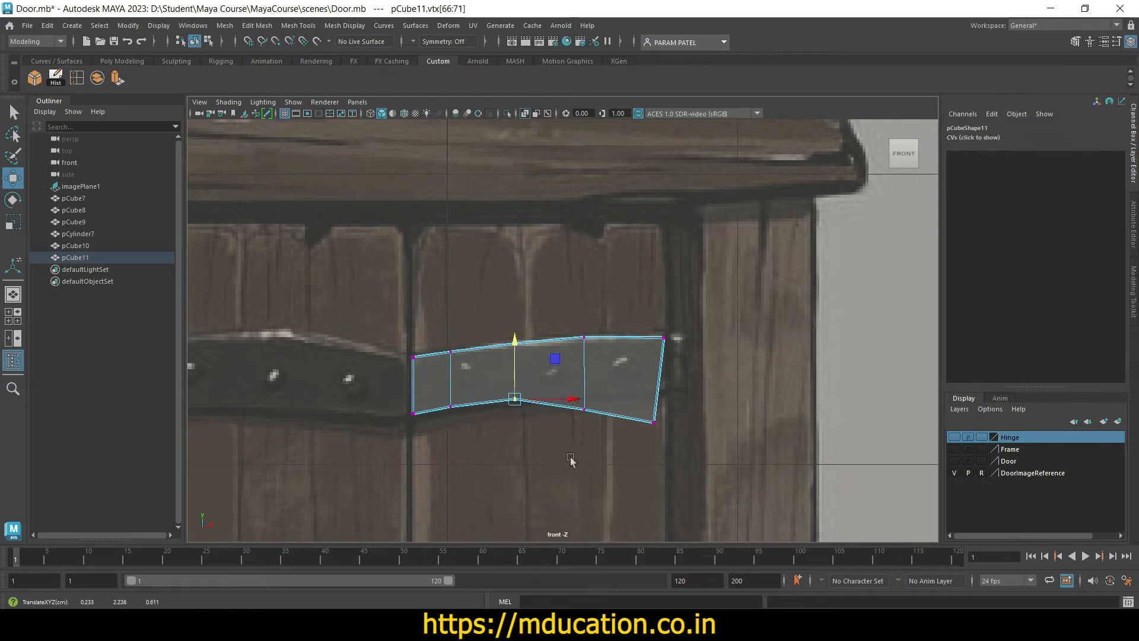
left_click_drag(611, 386, 575, 422)
mouse_move(581, 360)
left_mouse_down()
mouse_move(583, 333)
mouse_move(584, 343)
left_mouse_up()
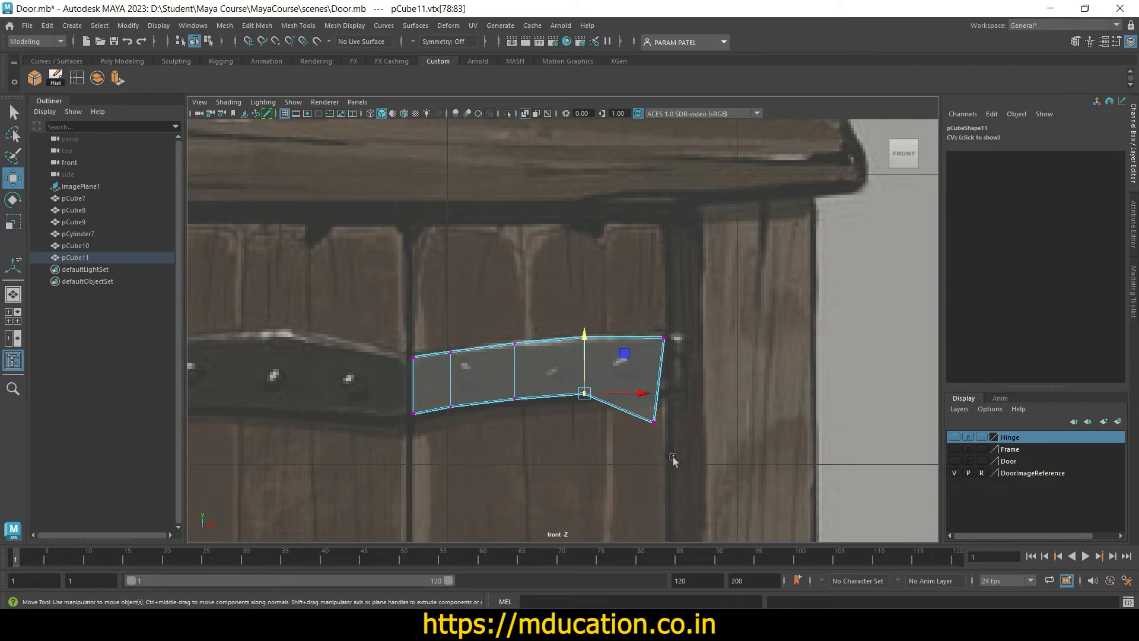
left_click_drag(667, 460, 642, 427)
left_click_drag(666, 366, 657, 337)
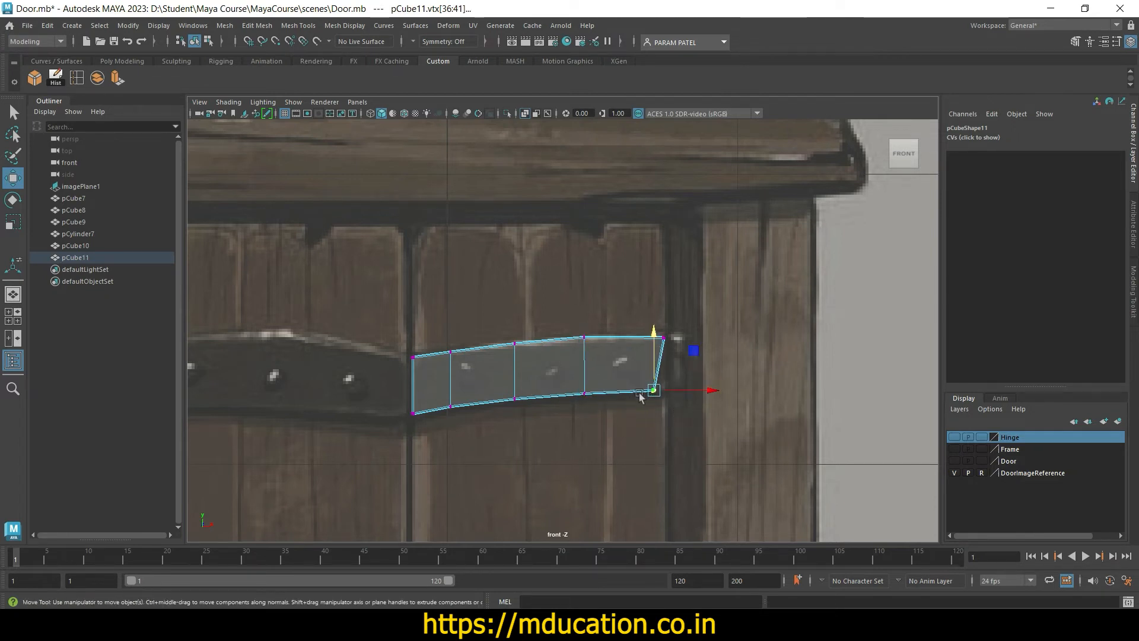
left_click_drag(706, 391, 716, 394)
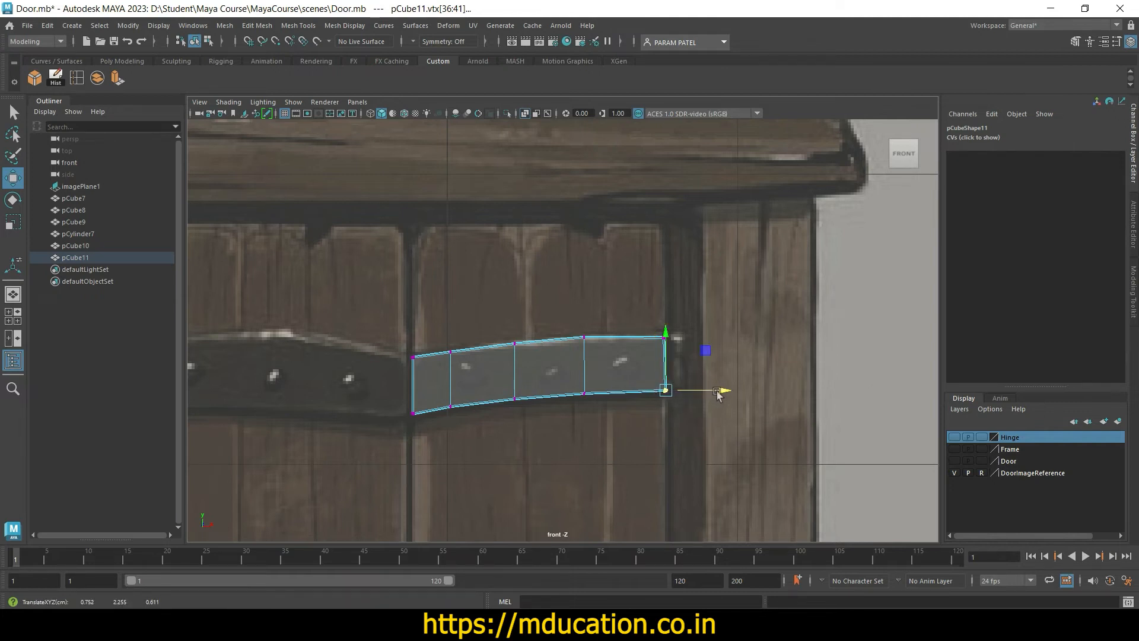
left_click(610, 459)
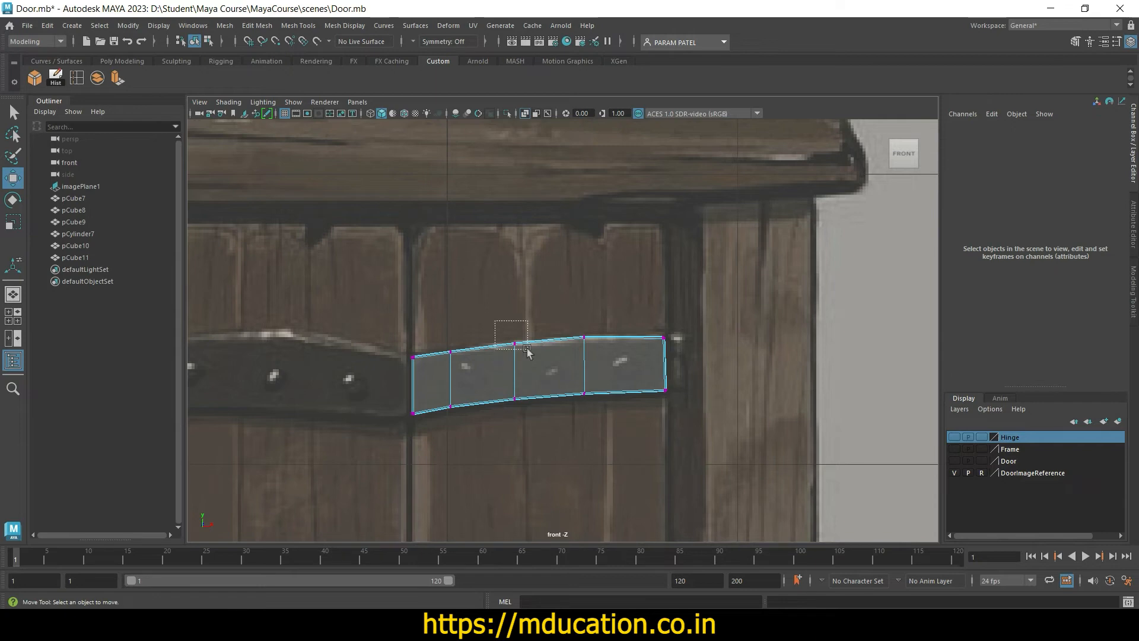
Step: Fine-tune the upper vertices of the upper right strap, including the door-centre end, to match the reference outline
left_click_drag(528, 351, 515, 316)
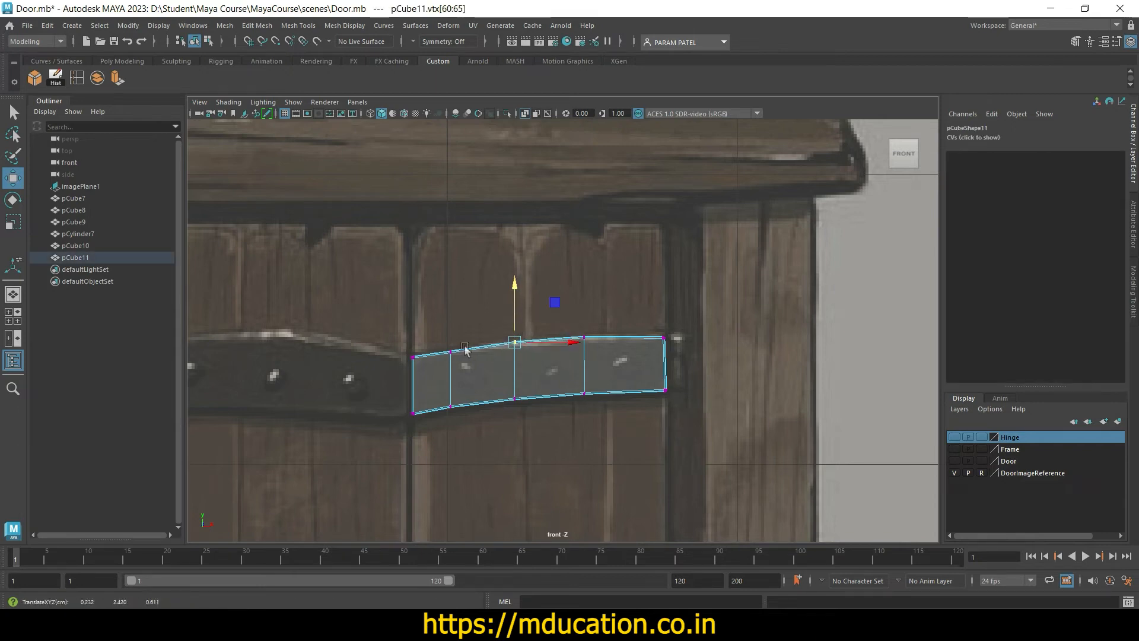
left_click_drag(438, 326, 464, 368)
left_click_drag(452, 320, 429, 380)
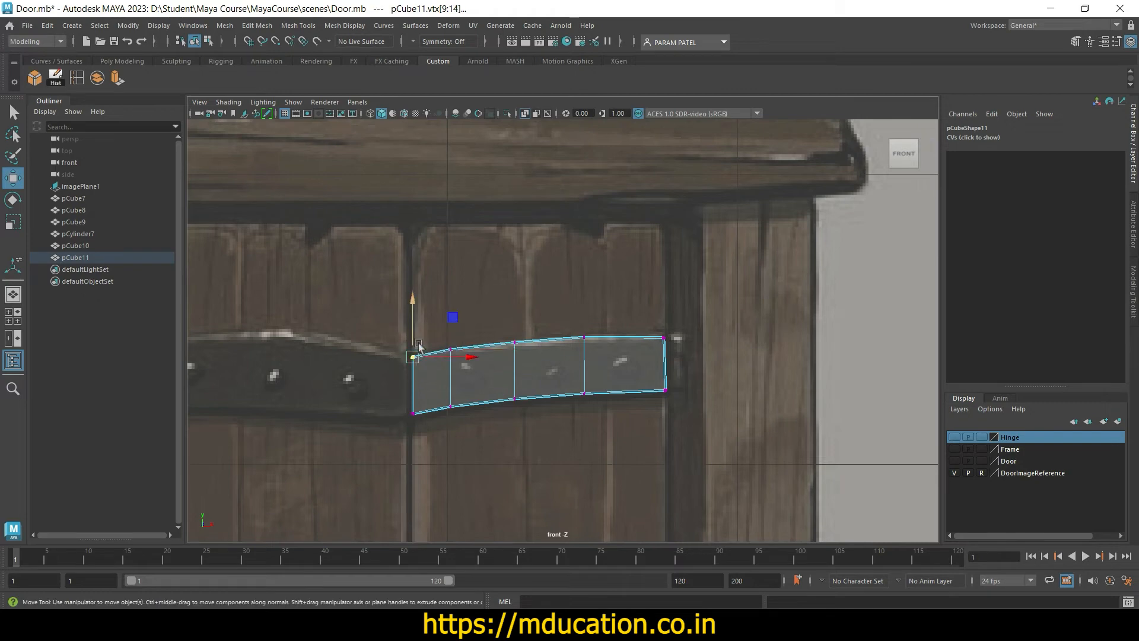
left_click(411, 329)
left_click(549, 468)
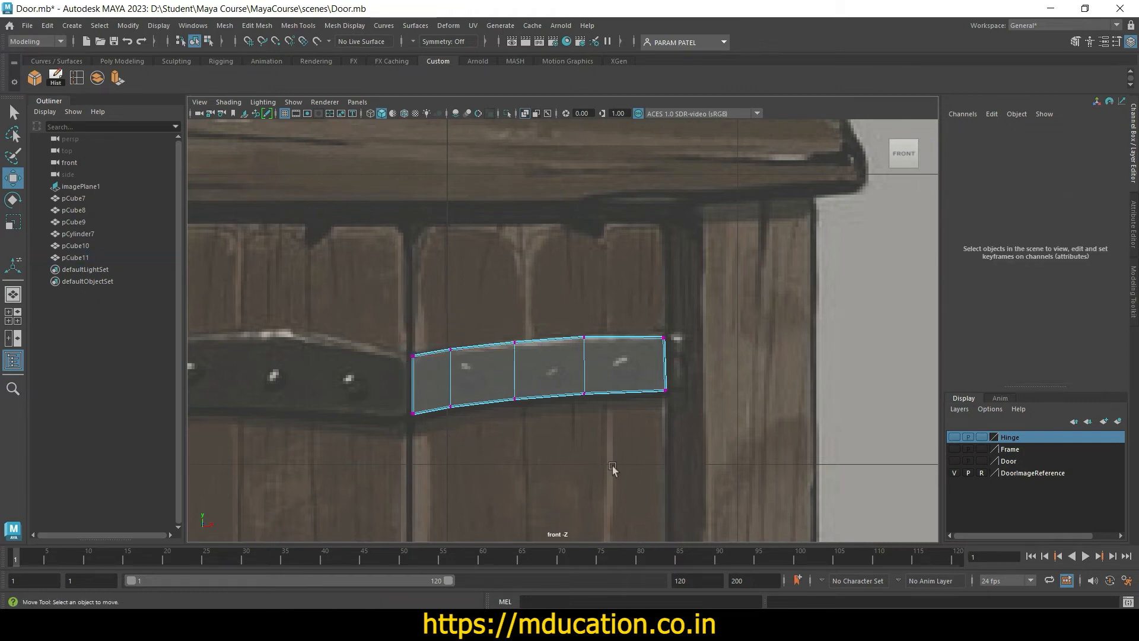
Step: Duplicate the upper right strap and move the copy to about X -0.599 over the left door's upper strap
scroll(596, 461, "down", 5)
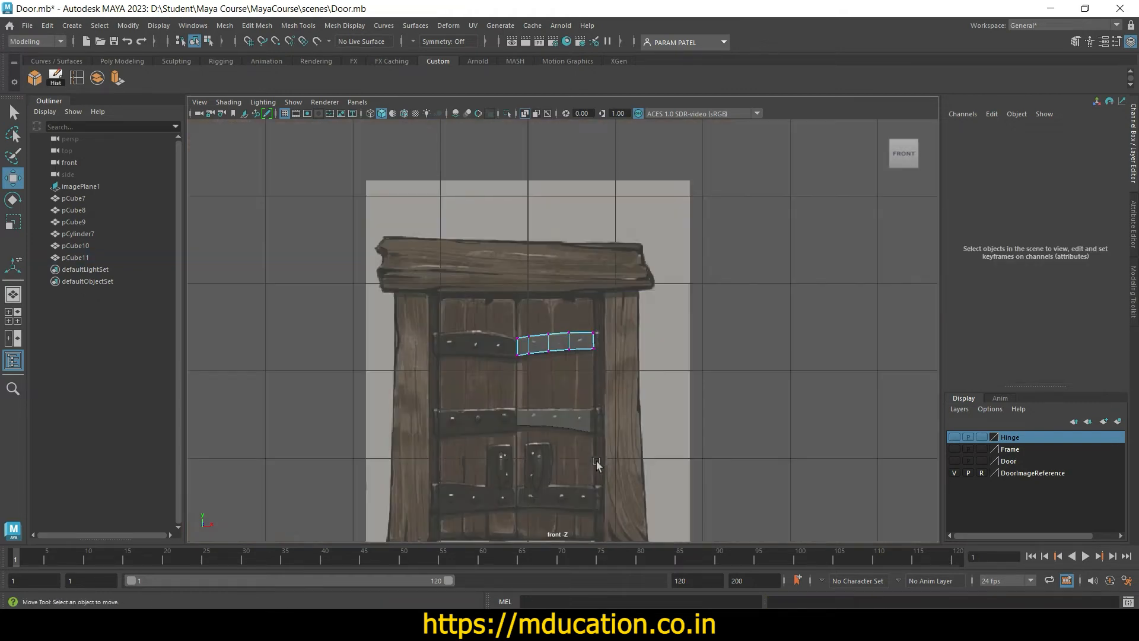
scroll(626, 426, "up", 4)
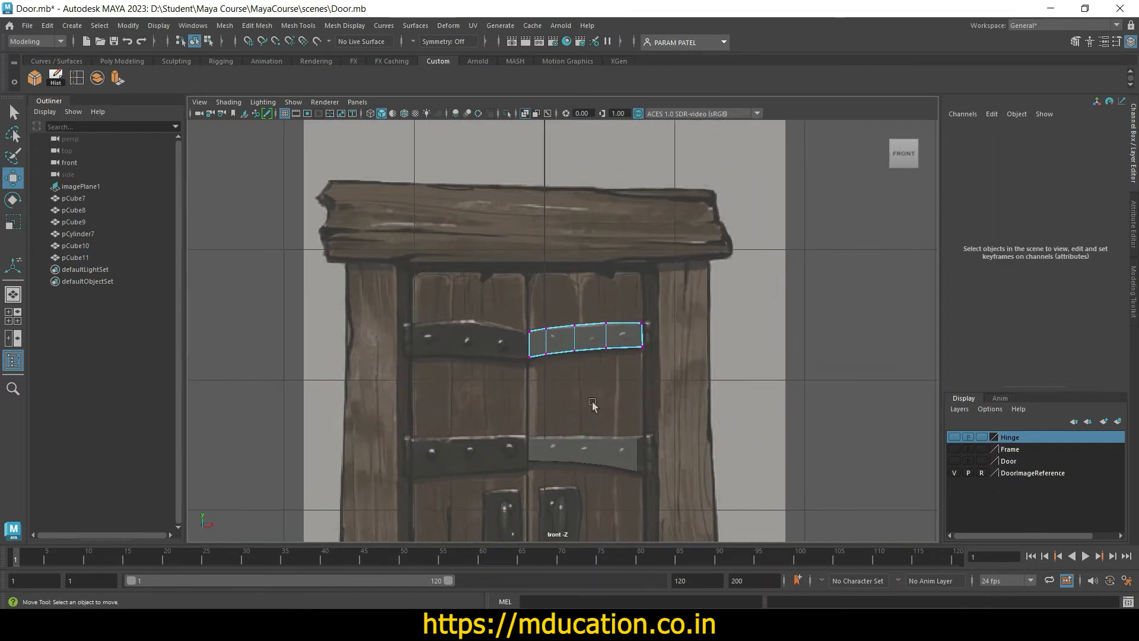
right_click_drag(590, 350, 626, 267)
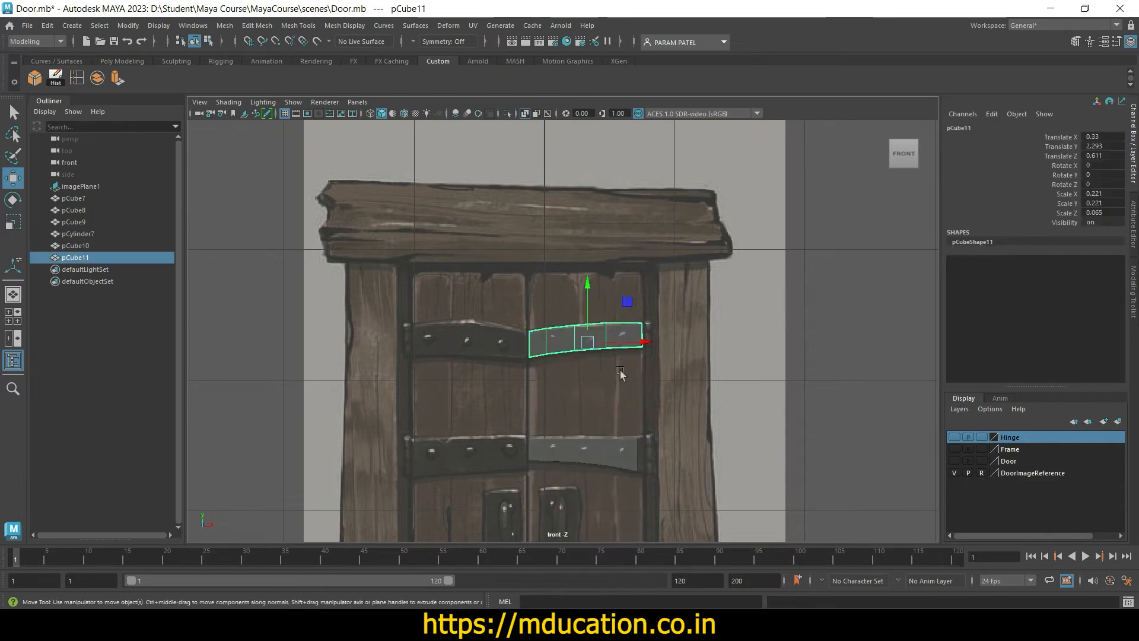
key("ctrl+d")
left_click_drag(644, 343, 522, 354)
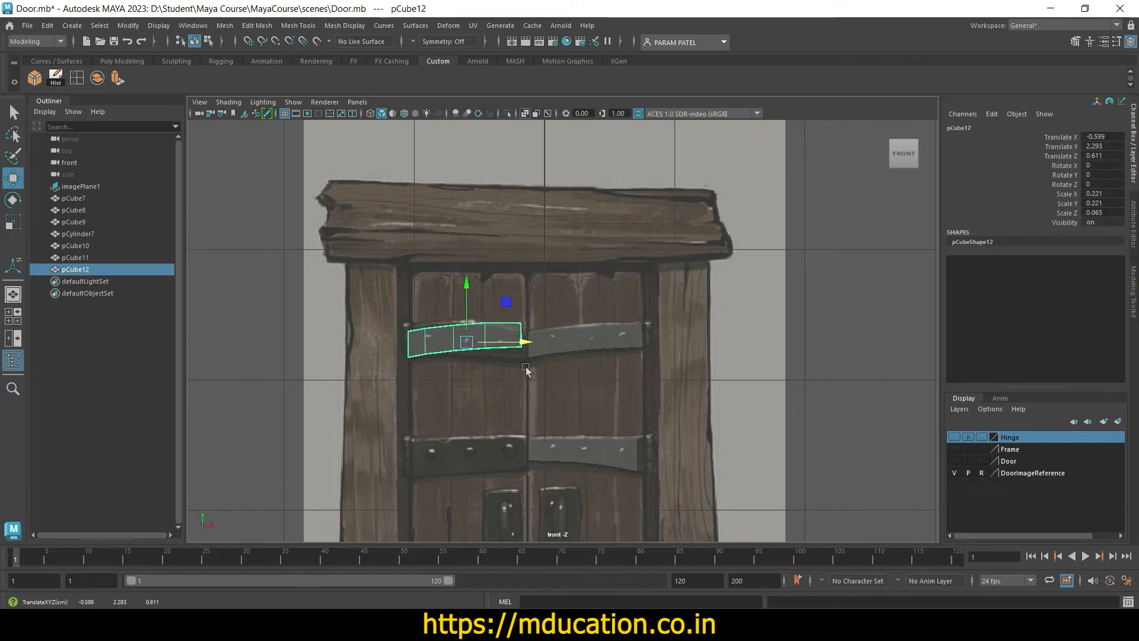
Step: Raise the copied strap's hinge-side and middle upper vertices and lower its door-centre upper corner to follow the left strap's outline
scroll(536, 378, "up", 5)
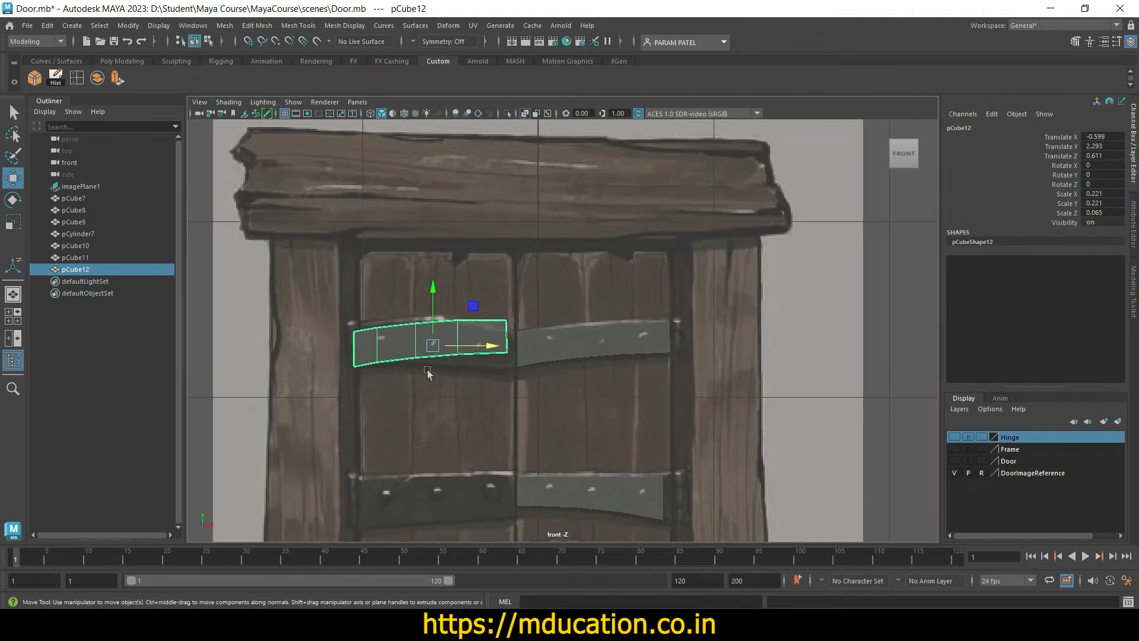
scroll(476, 436, "up", 3)
right_click_drag(417, 353, 362, 289)
left_click_drag(307, 350, 343, 380)
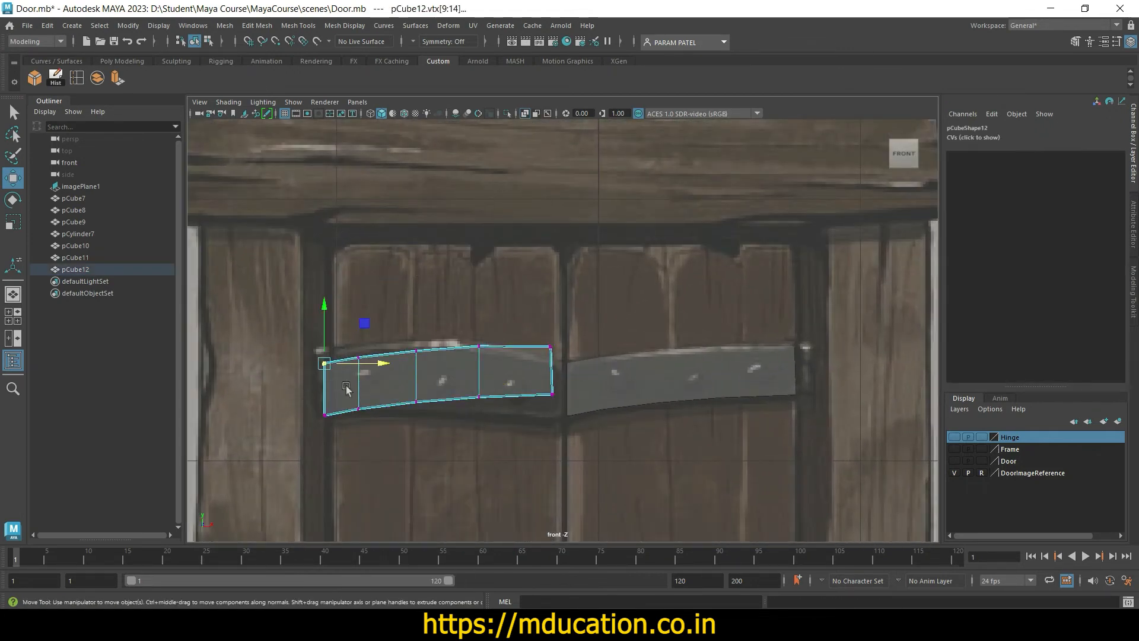
left_click_drag(328, 332, 358, 321)
left_click(354, 339)
left_click(393, 322)
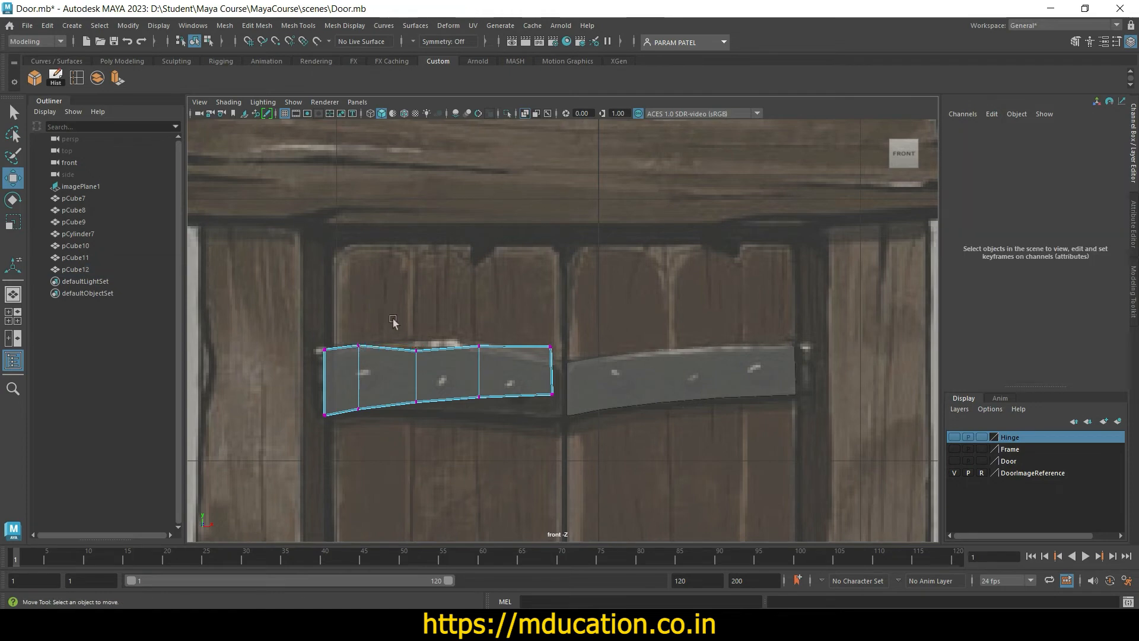
left_click_drag(438, 382, 488, 368)
left_click(484, 318)
left_click_drag(479, 321, 557, 365)
left_click(516, 306)
left_click_drag(556, 304, 556, 316)
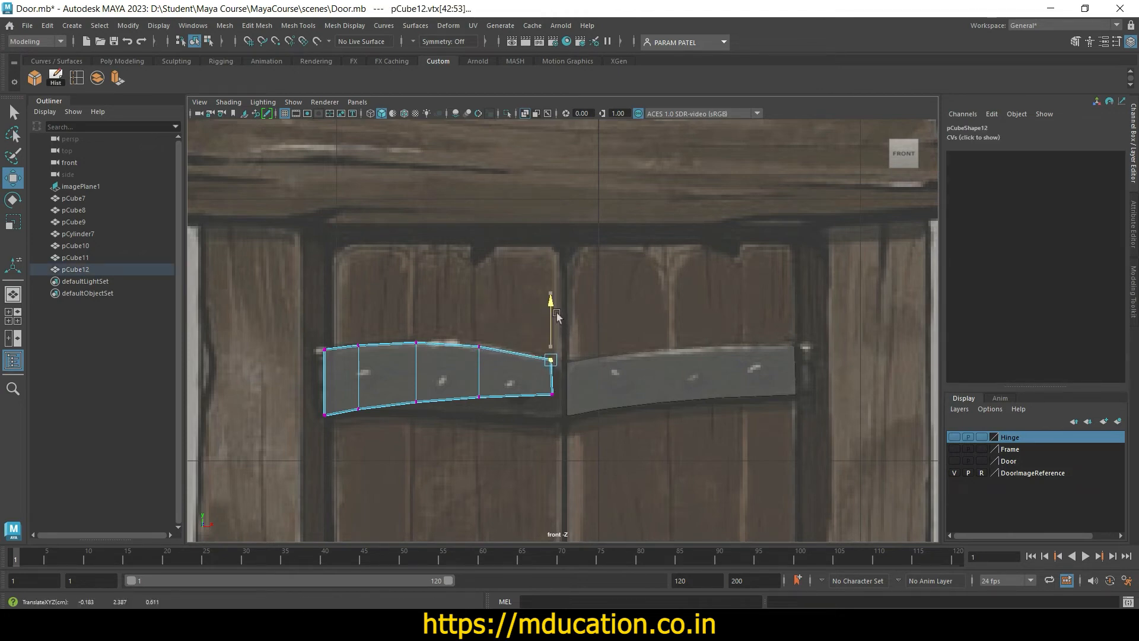
Step: Reshape the copied strap's lower edge, lowering the door-centre vertices and raising the hinge-side ones to match the reference
left_click_drag(565, 429, 534, 384)
left_click_drag(557, 342, 563, 367)
left_click_drag(503, 445, 464, 389)
left_click_drag(477, 344, 484, 362)
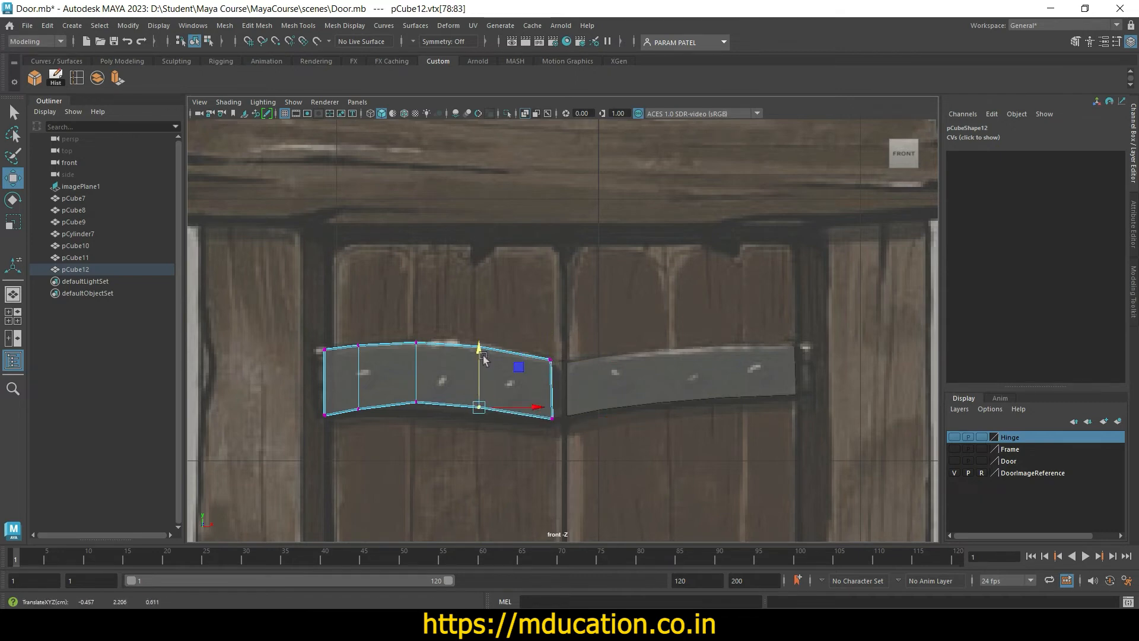
left_click_drag(413, 402, 433, 436)
left_click_drag(401, 380, 418, 350)
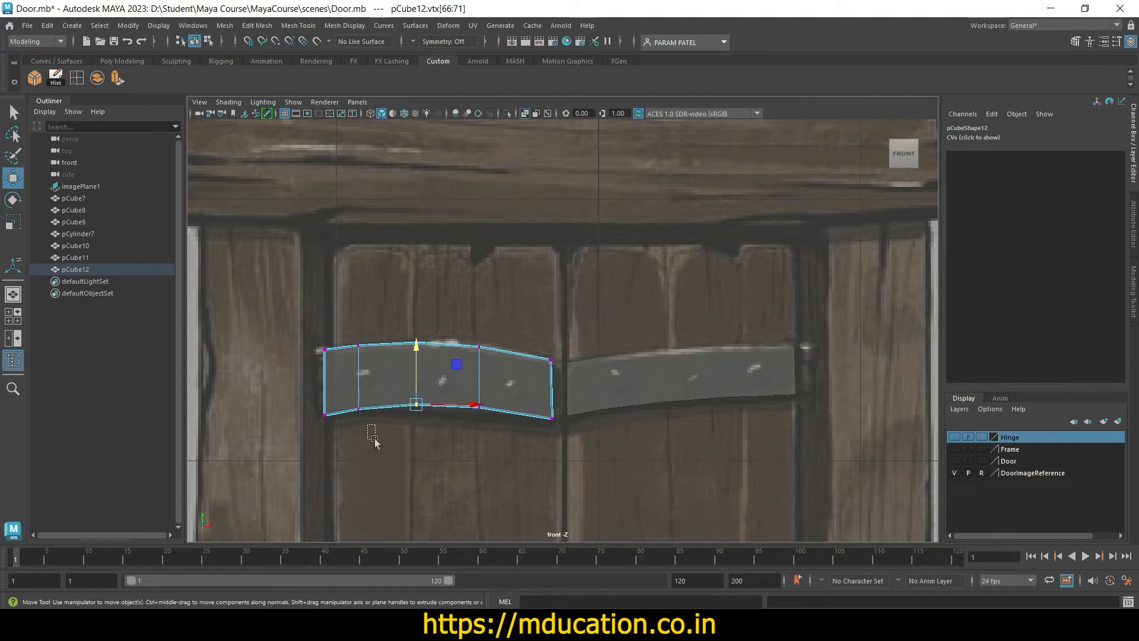
left_click_drag(375, 439, 363, 363)
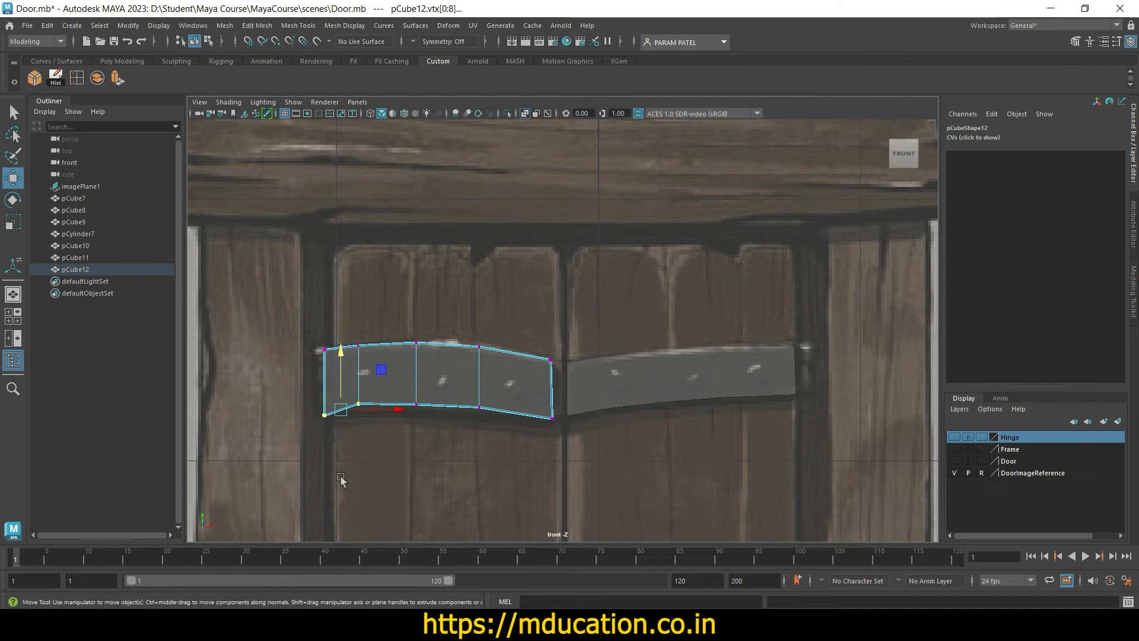
left_click_drag(322, 421, 345, 445)
mouse_move(326, 373)
left_mouse_down()
mouse_move(330, 347)
mouse_move(334, 365)
left_mouse_up()
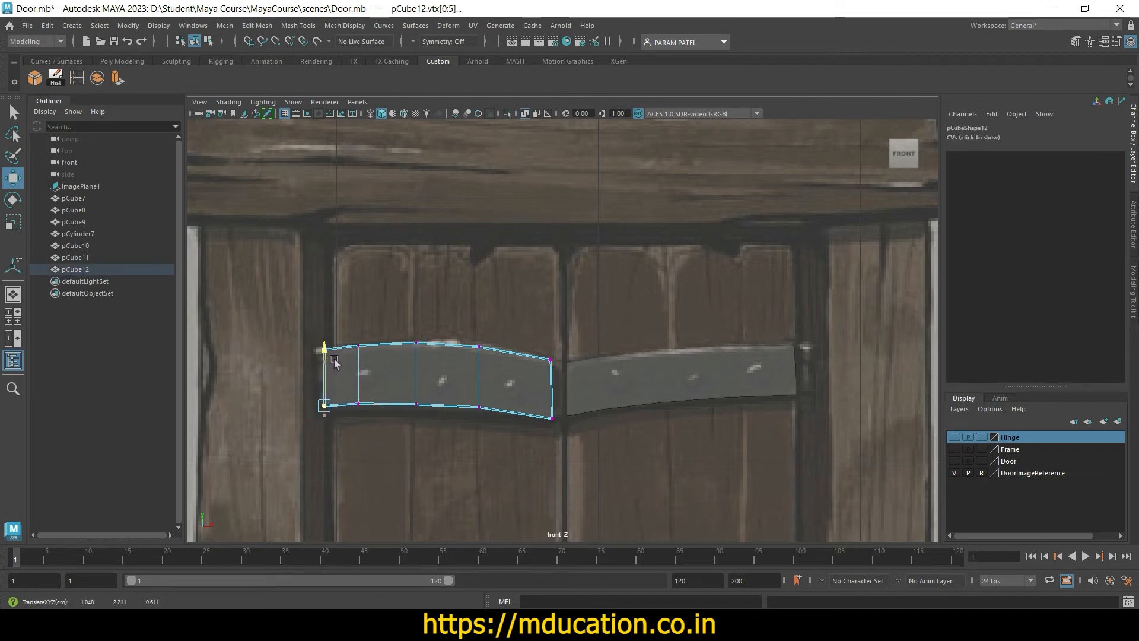
left_click(400, 436)
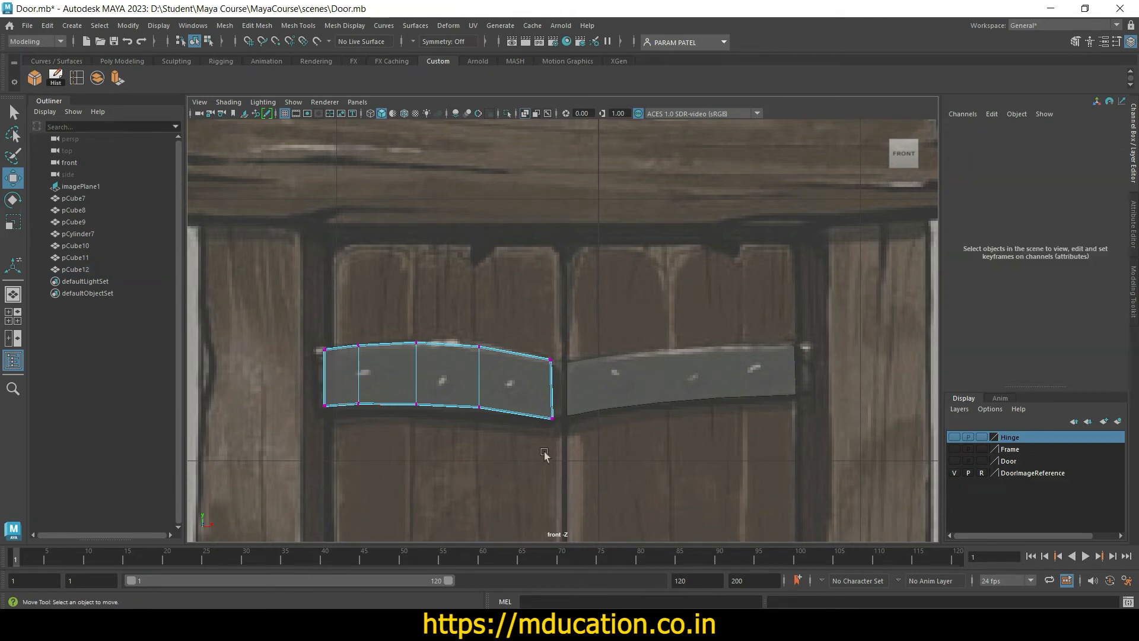
Step: Return to object mode and shift the left strap toward the door centre to about X -0.571
left_click(437, 382)
right_click_drag(435, 272, 492, 257)
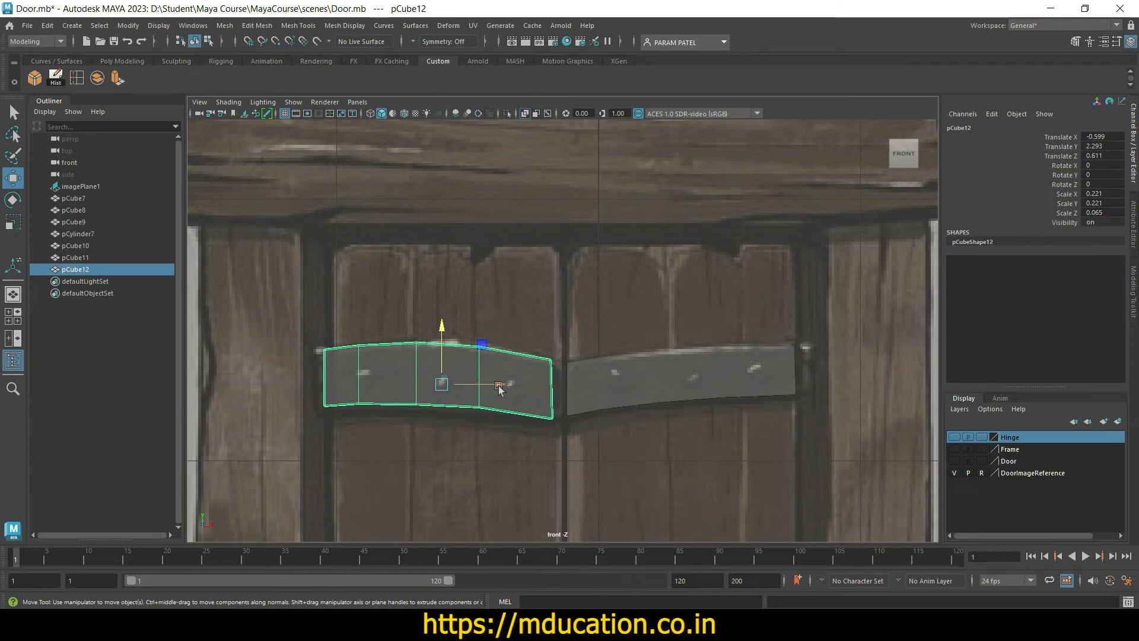
left_click_drag(501, 384, 507, 389)
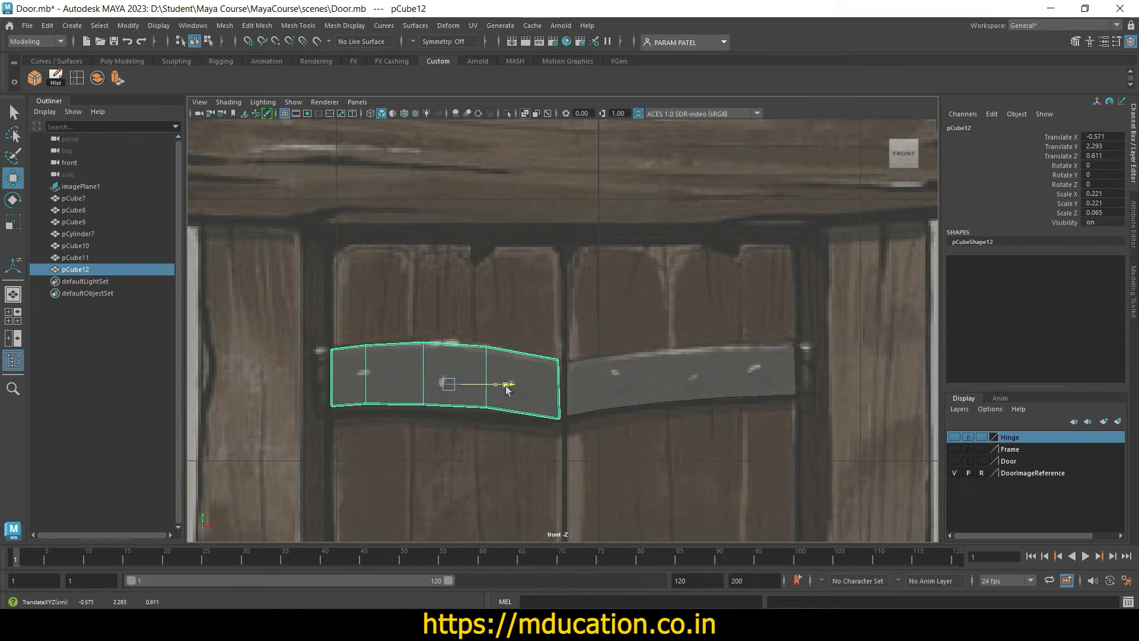
left_click(480, 323)
left_click(480, 382)
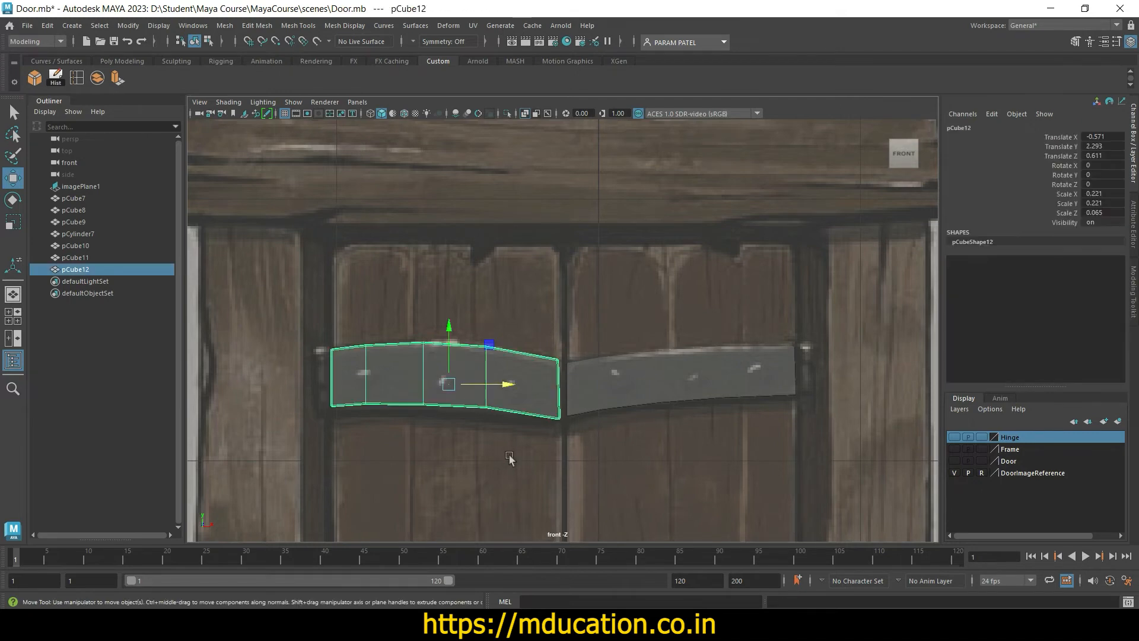
Step: Lower the left strap to about Y 1.401, over the left door's middle strap in the reference
scroll(509, 455, "down", 6)
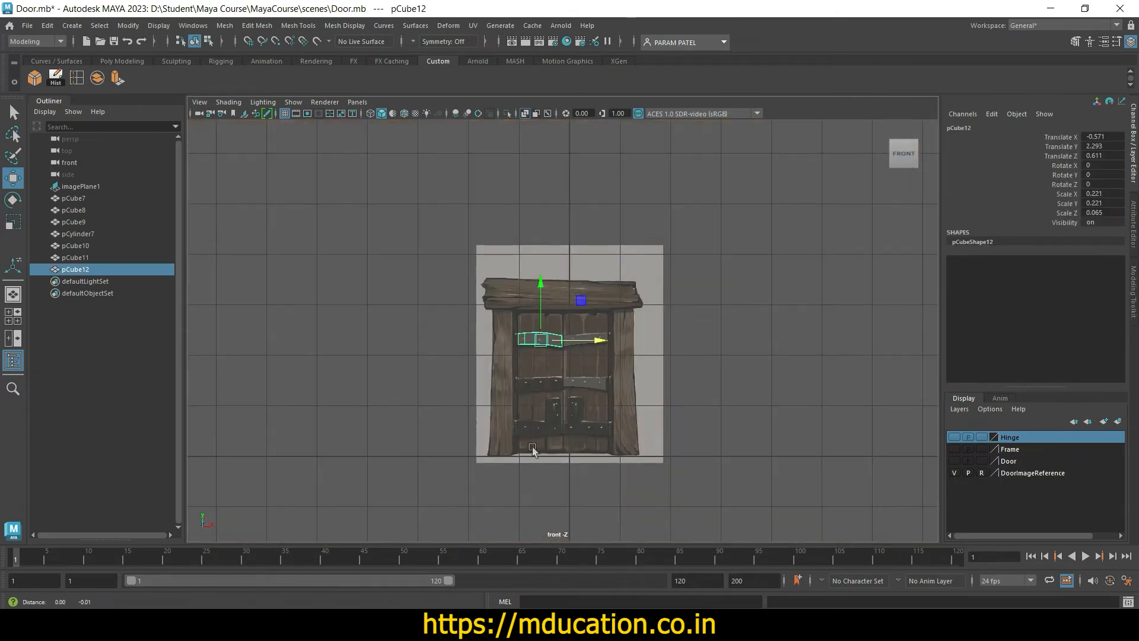
scroll(533, 389, "up", 3)
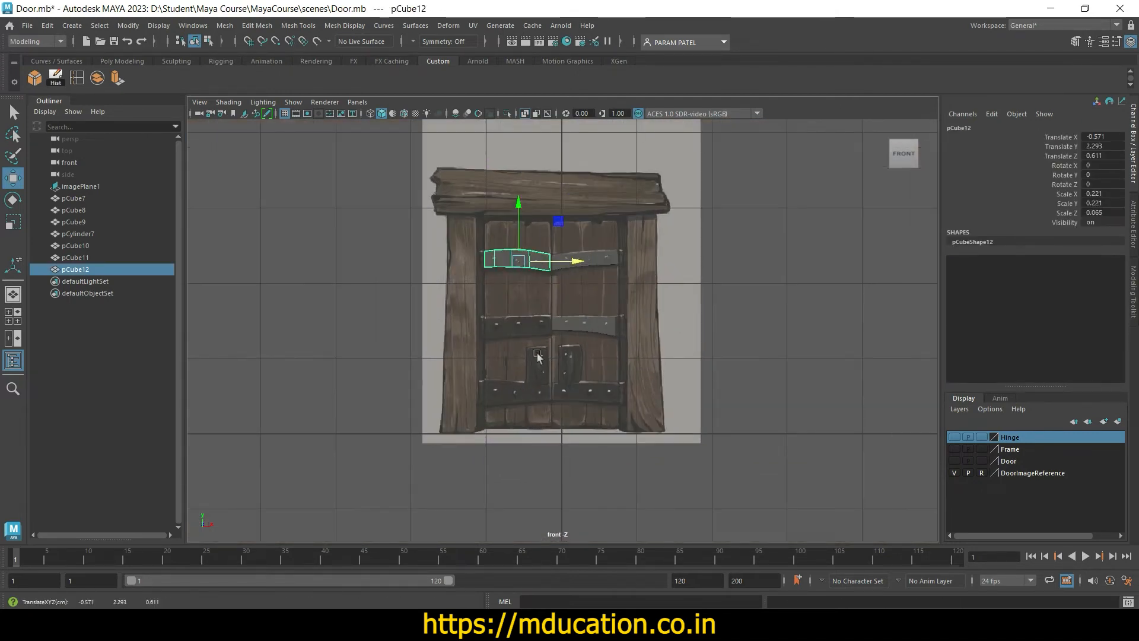
left_click_drag(521, 212, 528, 273)
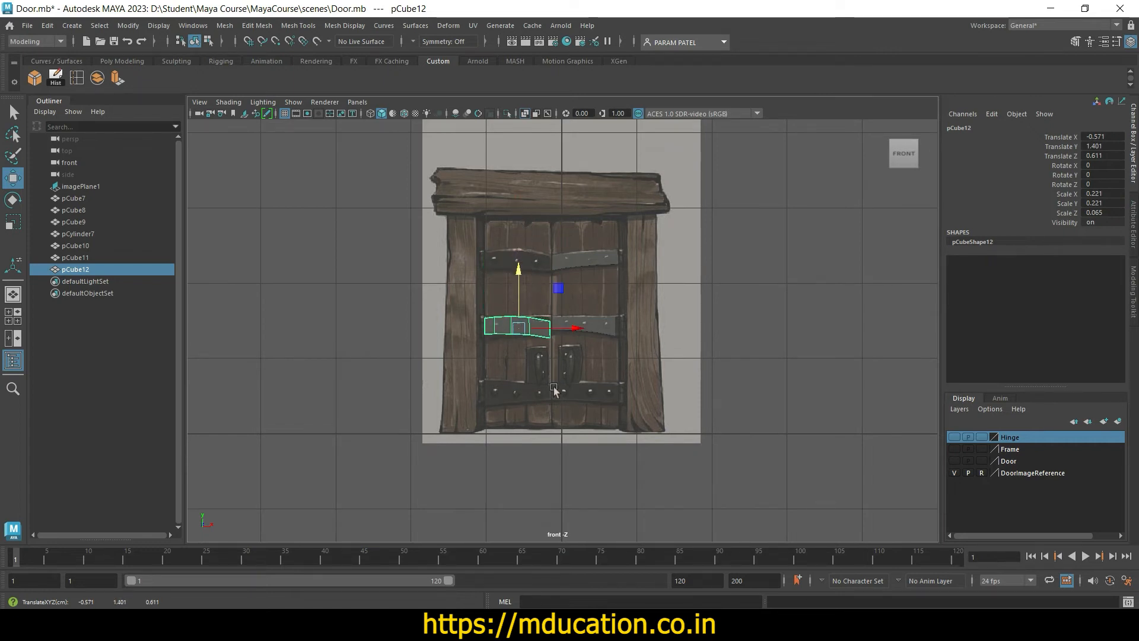
Step: Raise the strap's door-centre end vertices and the adjacent upper vertices to the middle strap's upper outline
scroll(553, 388, "up", 5)
middle_click_drag(554, 389, 572, 425, "alt")
scroll(555, 419, "up", 3)
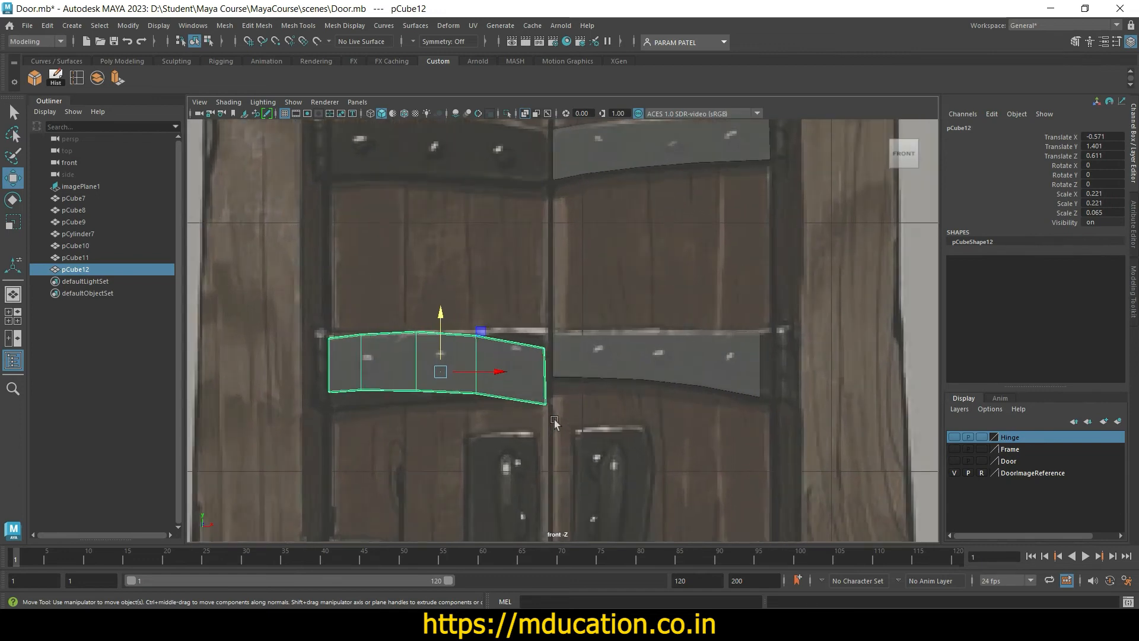
scroll(576, 435, "up", 1)
right_click_drag(518, 362, 455, 267)
left_click_drag(522, 309, 579, 457)
left_click_drag(561, 343, 562, 304)
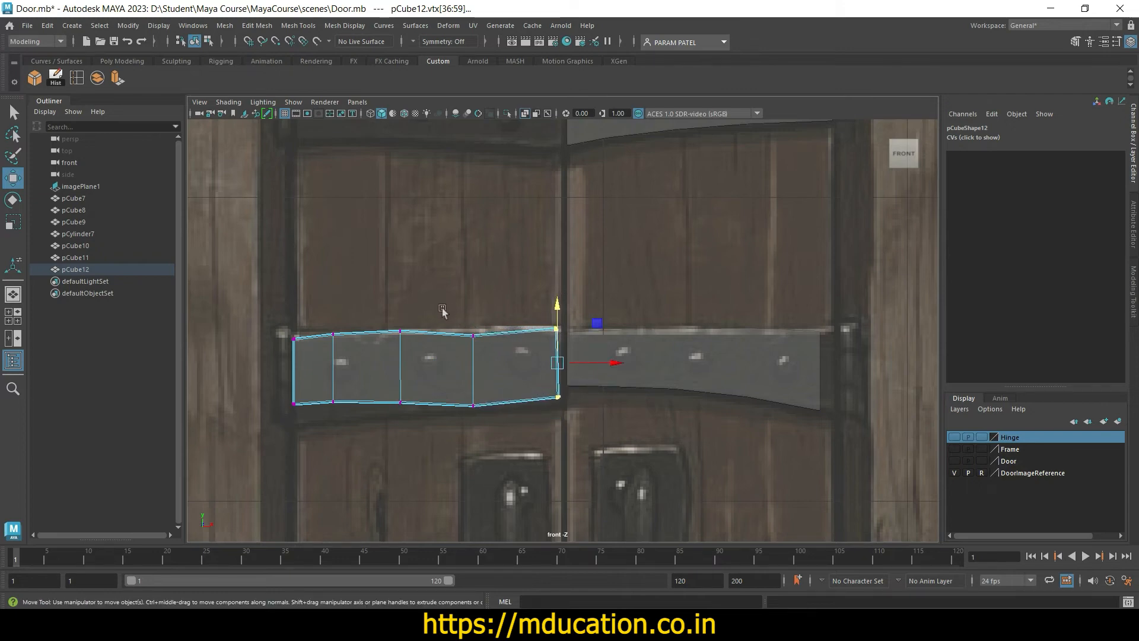
left_click_drag(454, 314, 492, 347)
left_click_drag(473, 307, 474, 300)
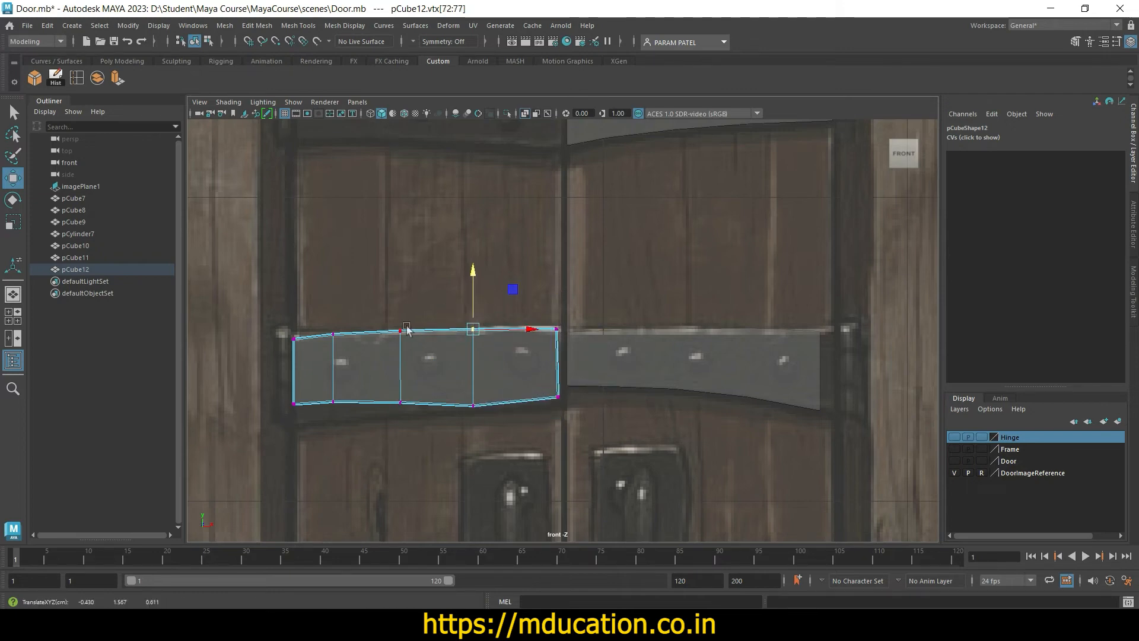
Step: Adjust the strap's lower vertices so the bottom edge slopes down toward the hinge end along the reference
left_click_drag(492, 425, 450, 396)
mouse_move(475, 360)
left_mouse_down()
mouse_move(475, 316)
mouse_move(476, 350)
mouse_move(486, 347)
left_mouse_up()
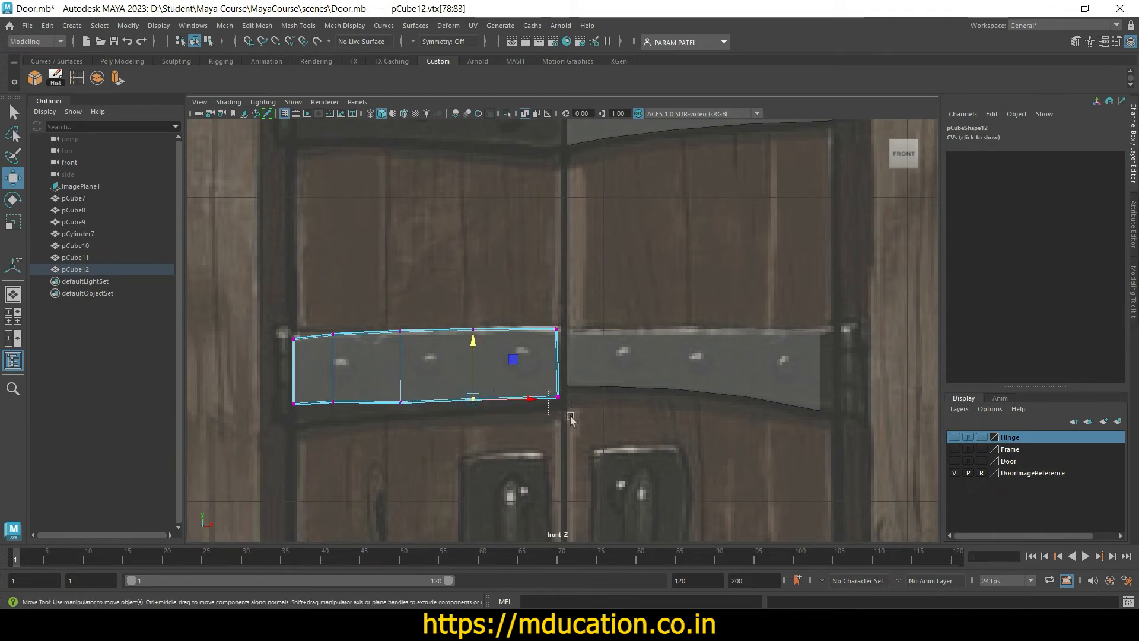
left_click_drag(574, 420, 562, 352)
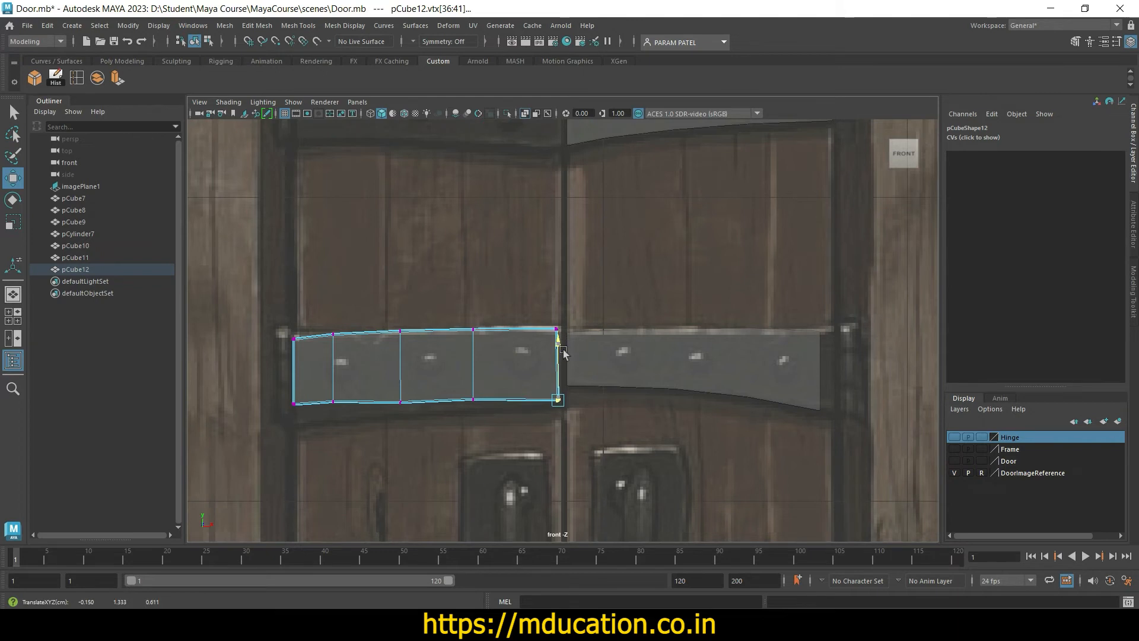
left_click_drag(419, 418, 400, 362)
left_click_drag(493, 423, 475, 356)
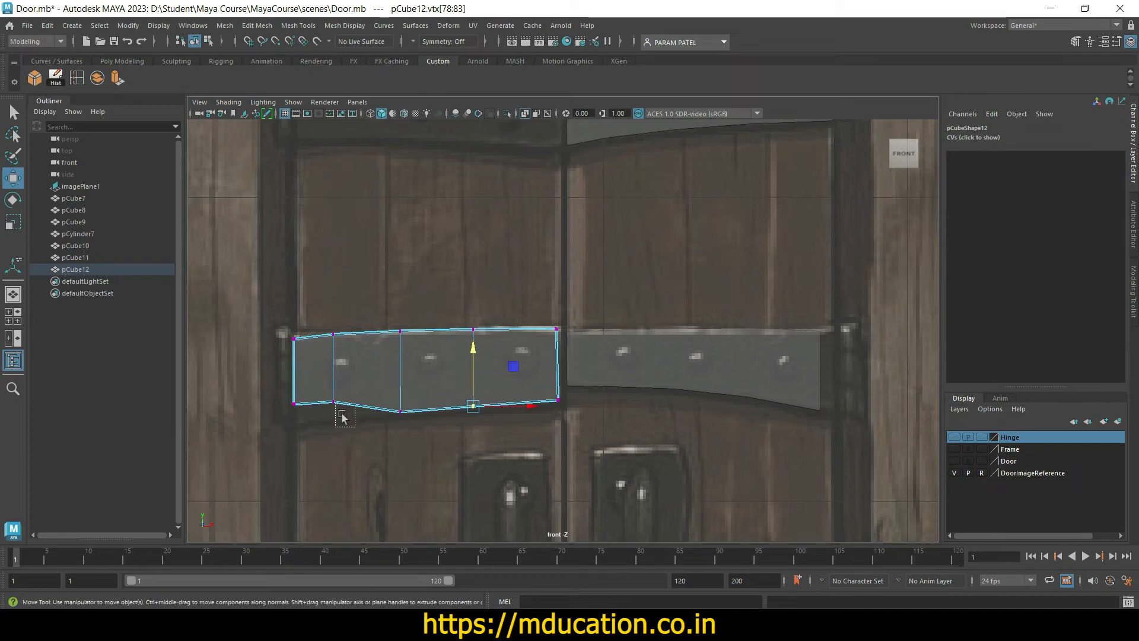
left_click_drag(346, 424, 325, 390)
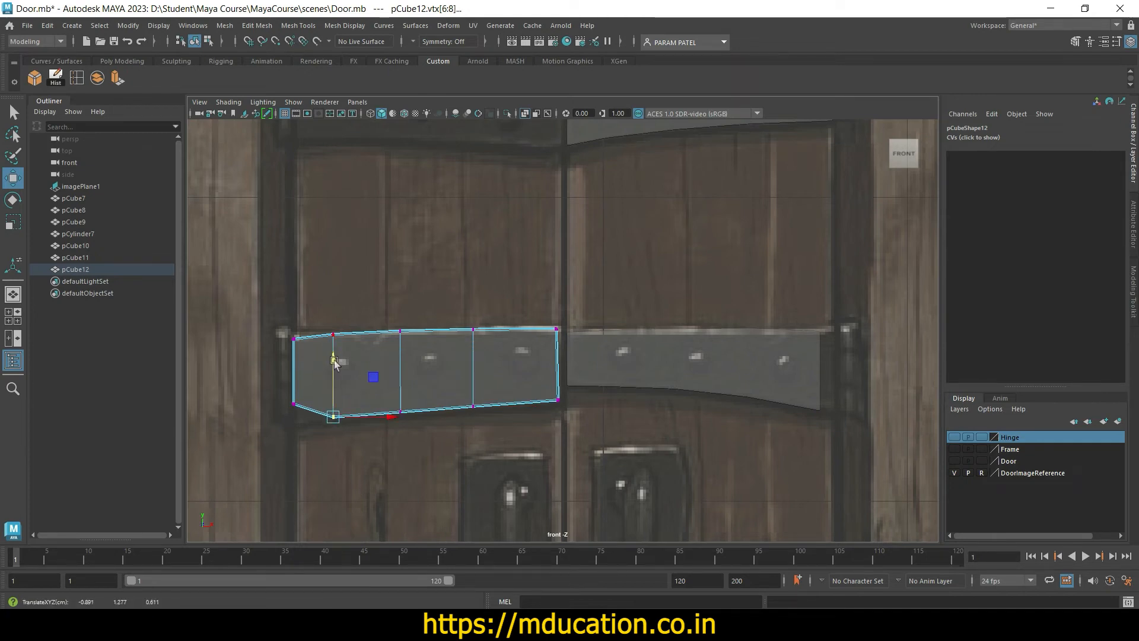
left_click_drag(301, 435, 297, 375)
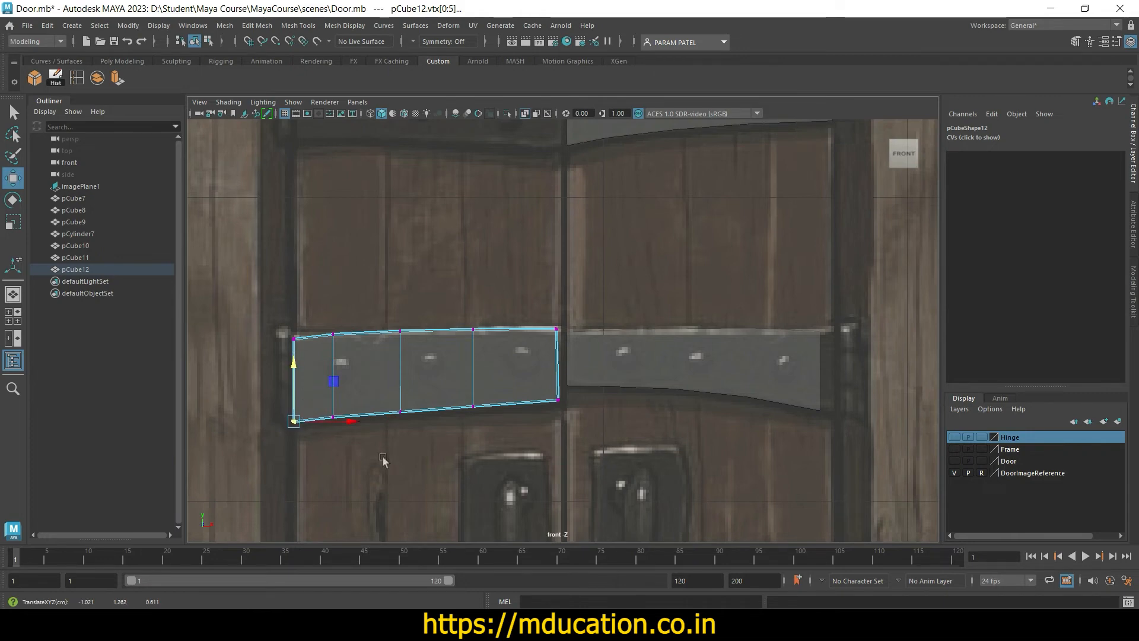
Step: Nudge the strap's upper vertices up from the hinge end toward the door centre to follow the reference's upper edge
left_click(339, 366)
left_click_drag(304, 357, 306, 358)
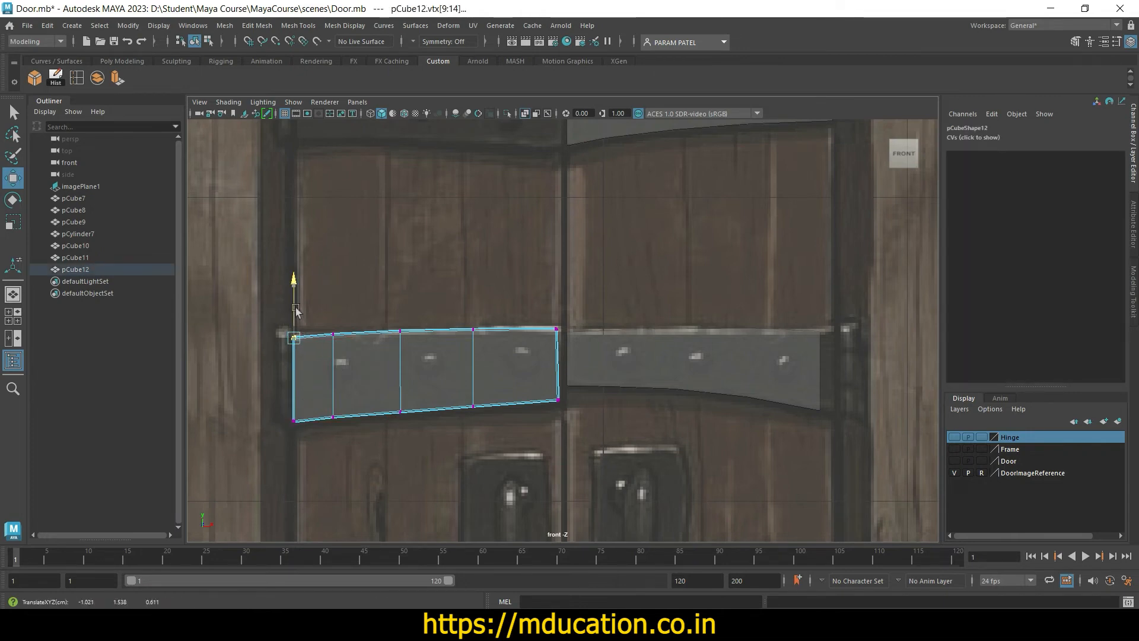
left_click(356, 311)
left_click_drag(363, 315, 317, 356)
left_click(334, 289)
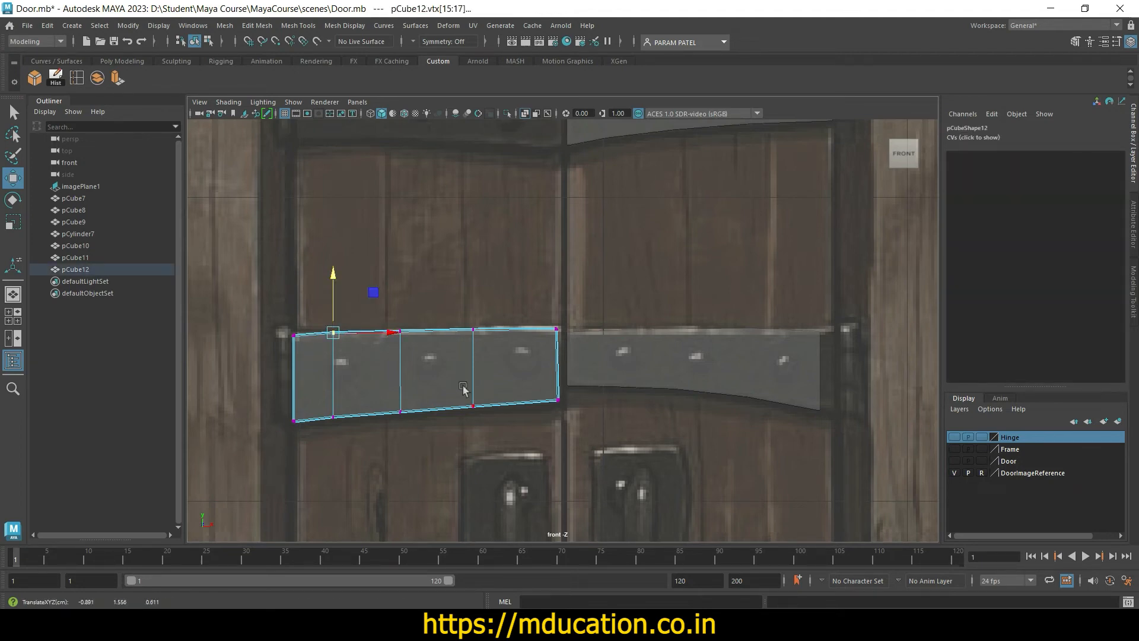
left_click(456, 314)
left_click_drag(478, 339, 485, 344)
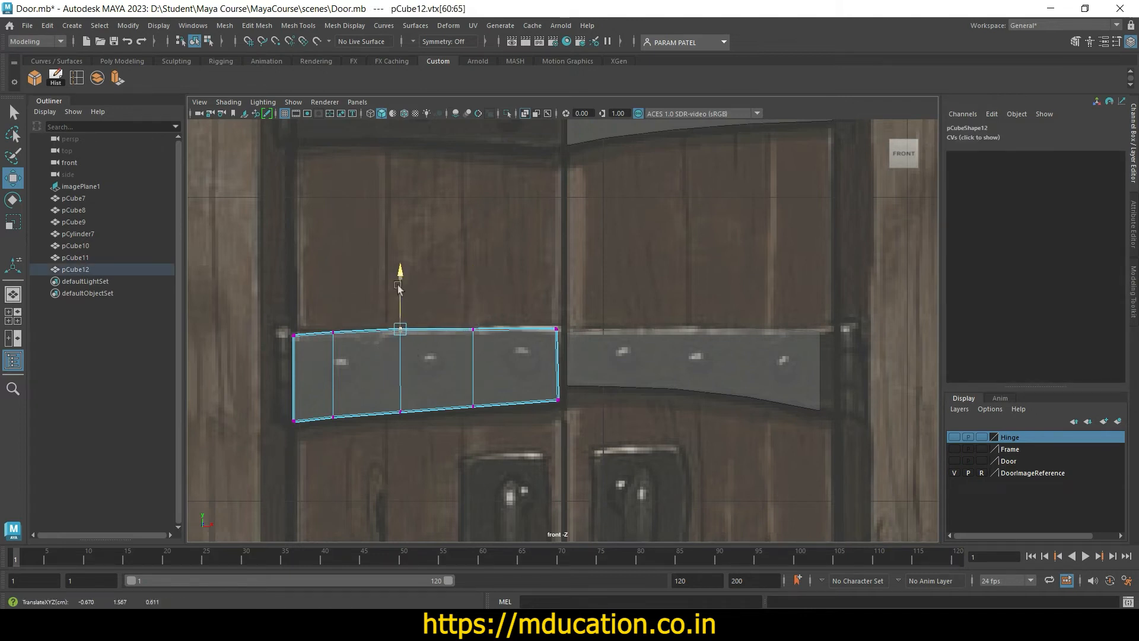
left_click(468, 295)
left_click_drag(485, 354, 485, 353)
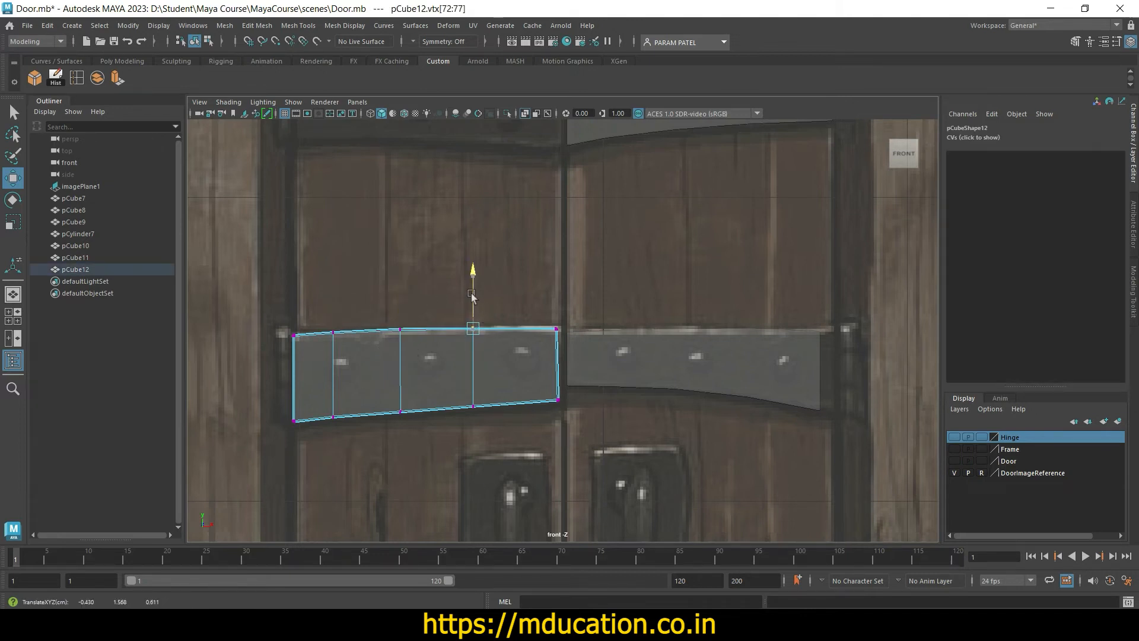
left_click(594, 431)
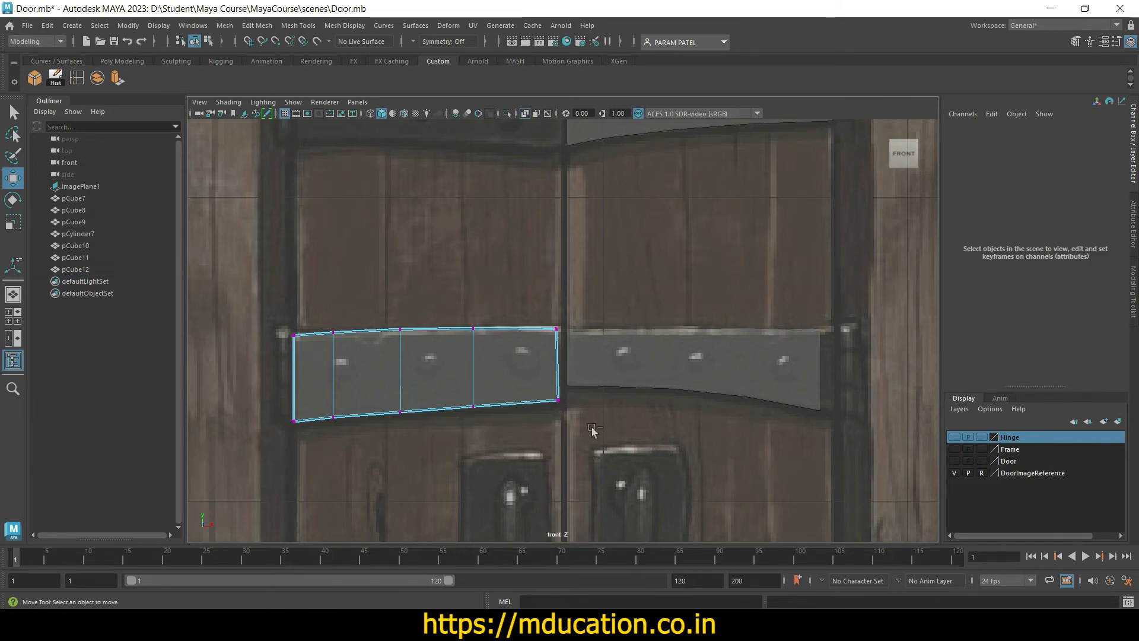
Step: Save the scene, then duplicate the left door's middle strap and lower the copy to Y 0.538 over the bottom strap in the reference
key("ctrl+s")
scroll(584, 433, "down", 10)
scroll(580, 433, "up", 5)
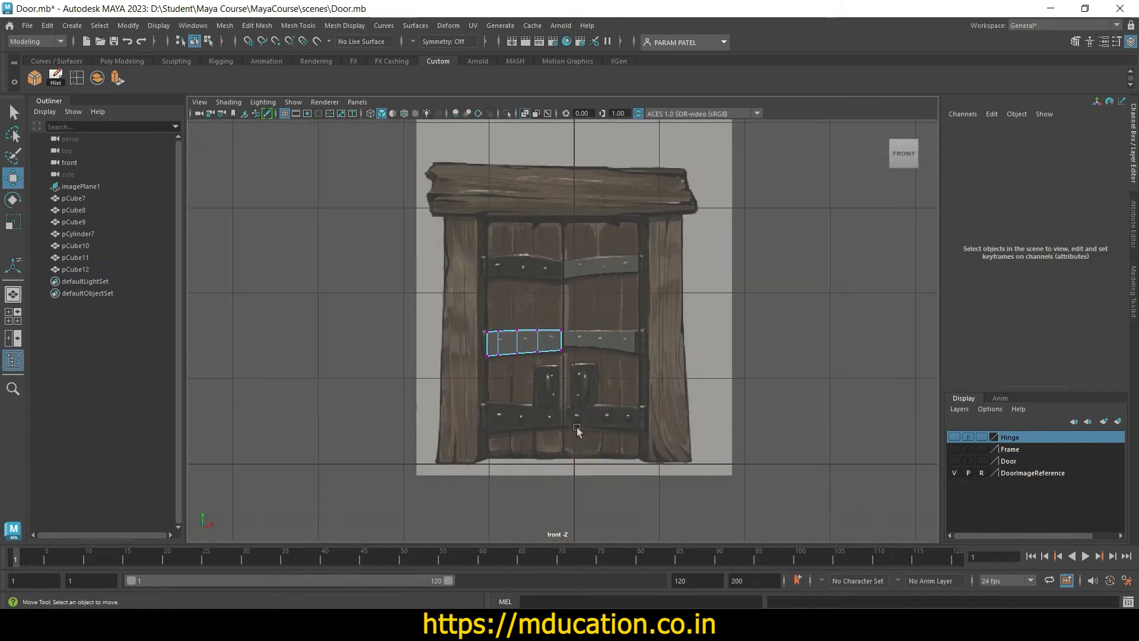
key("ctrl+d")
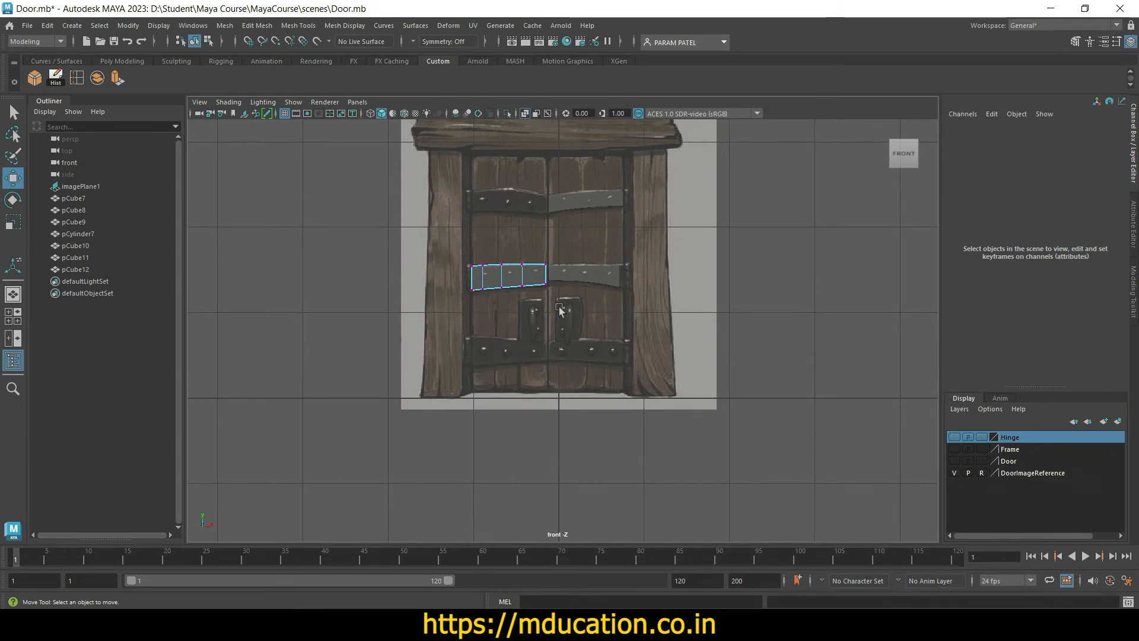
right_click_drag(516, 292, 522, 252)
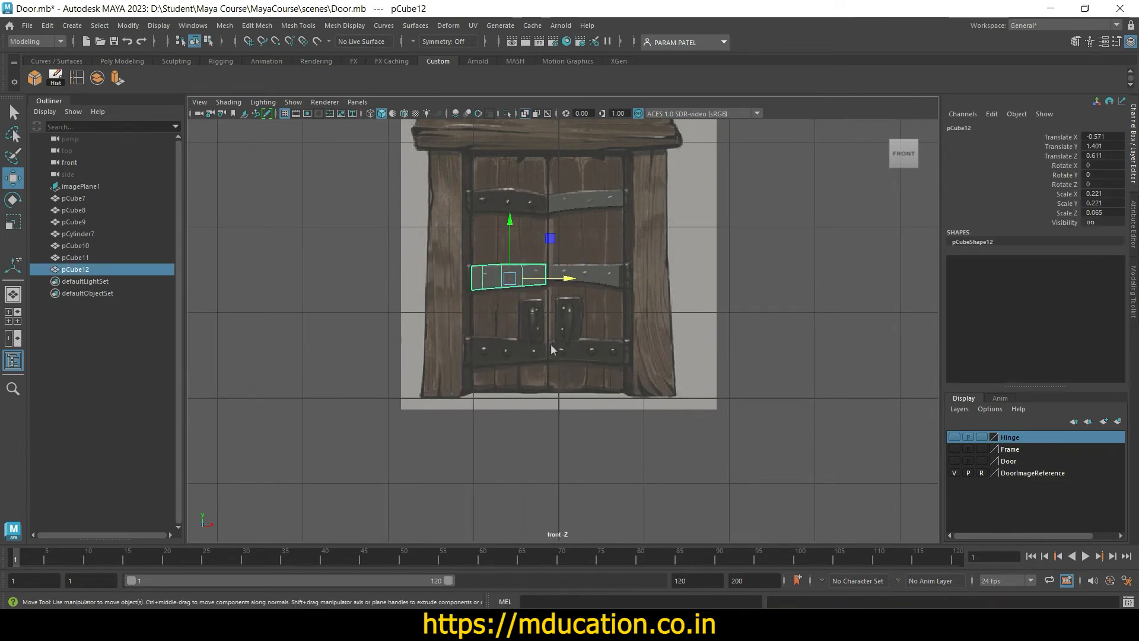
scroll(546, 353, "up", 2)
key("ctrl+d")
left_click_drag(490, 212, 490, 316)
scroll(534, 404, "up", 4)
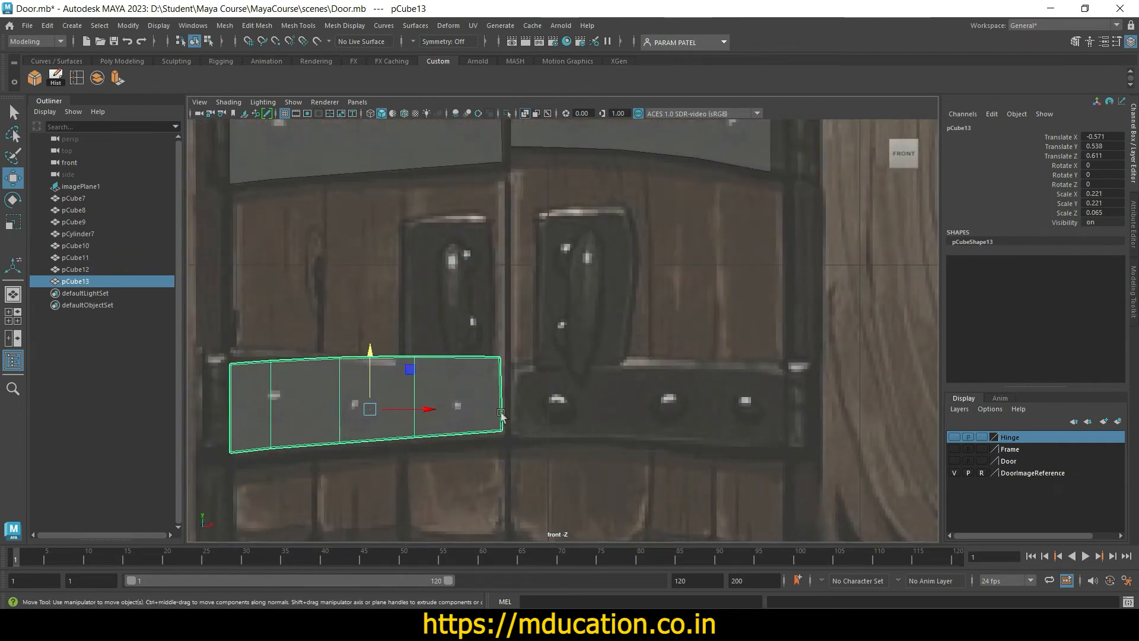
Step: Raise the two upper vertex groups nearest the hinge end of the bottom left strap to the reference's top outline
right_click_drag(332, 415, 269, 295)
left_click_drag(215, 347, 246, 380)
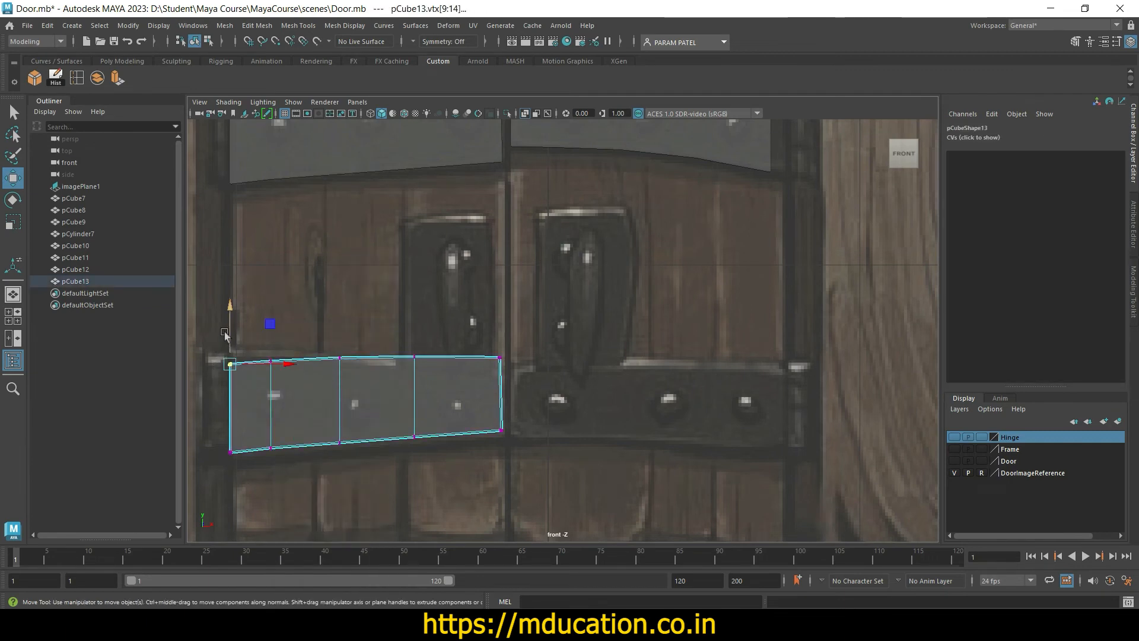
left_click_drag(230, 328, 231, 319)
left_click(308, 324)
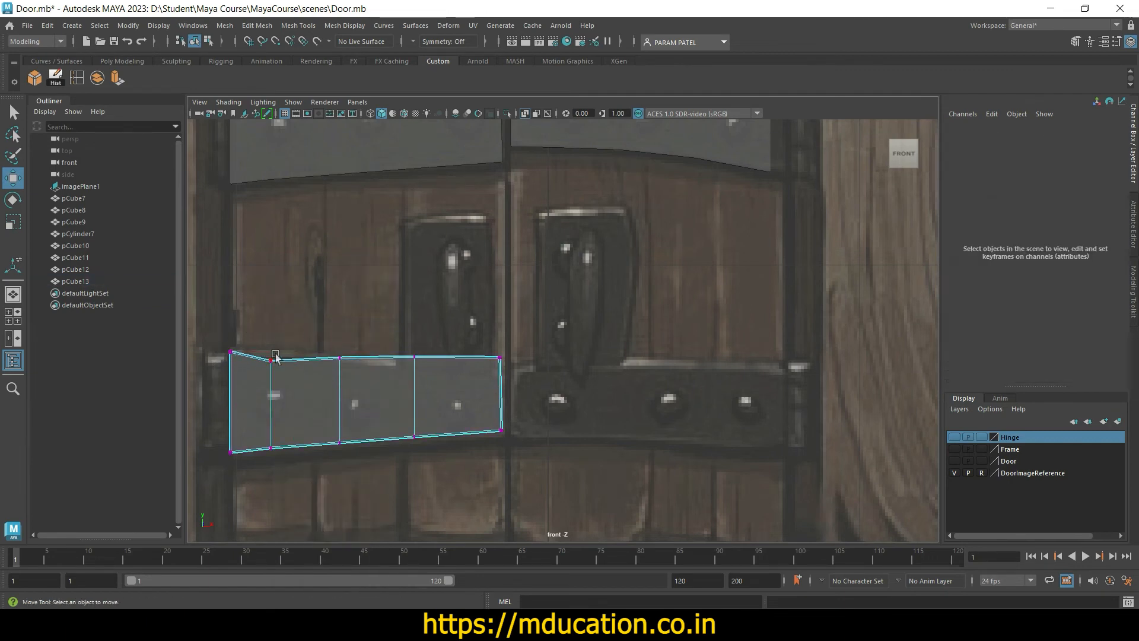
left_click_drag(307, 325, 261, 383)
left_click_drag(271, 328, 271, 321)
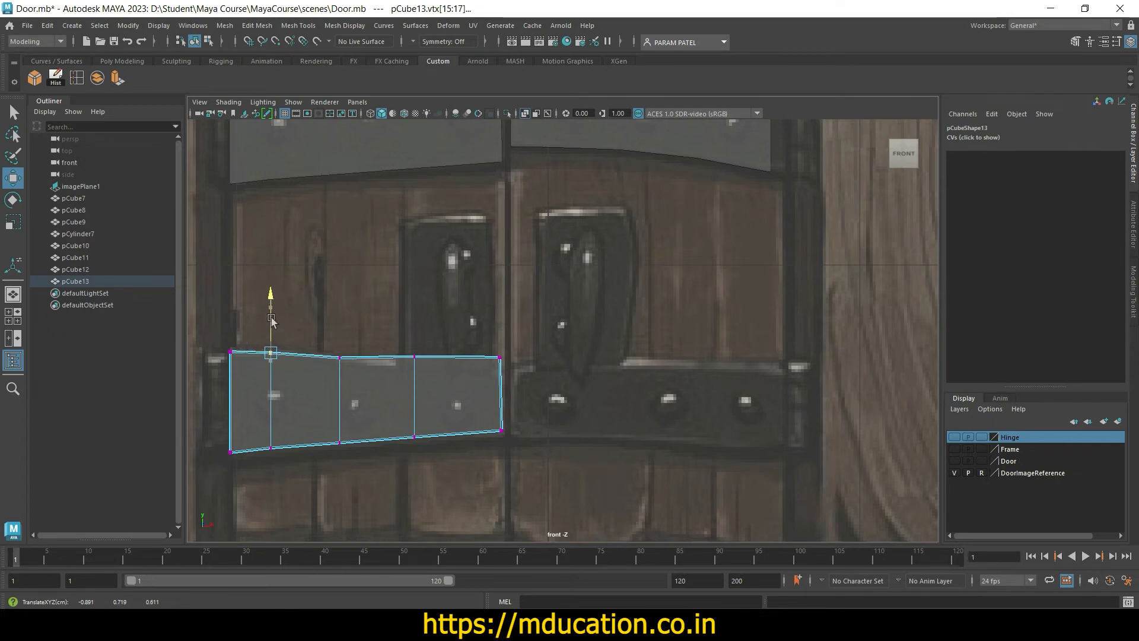
Step: Lower the strap's remaining upper vertices so the top edge slopes down to about Y 0.680 at the door centre
left_click(343, 325)
left_click_drag(330, 374, 331, 372)
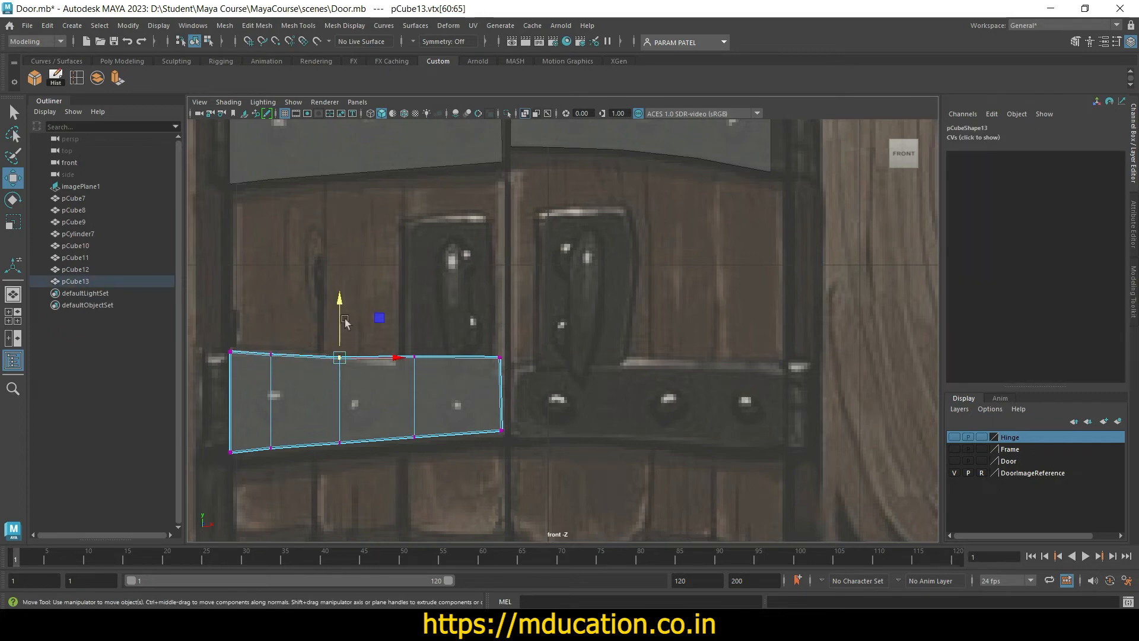
left_click_drag(341, 315, 430, 383)
key("ctrl+z")
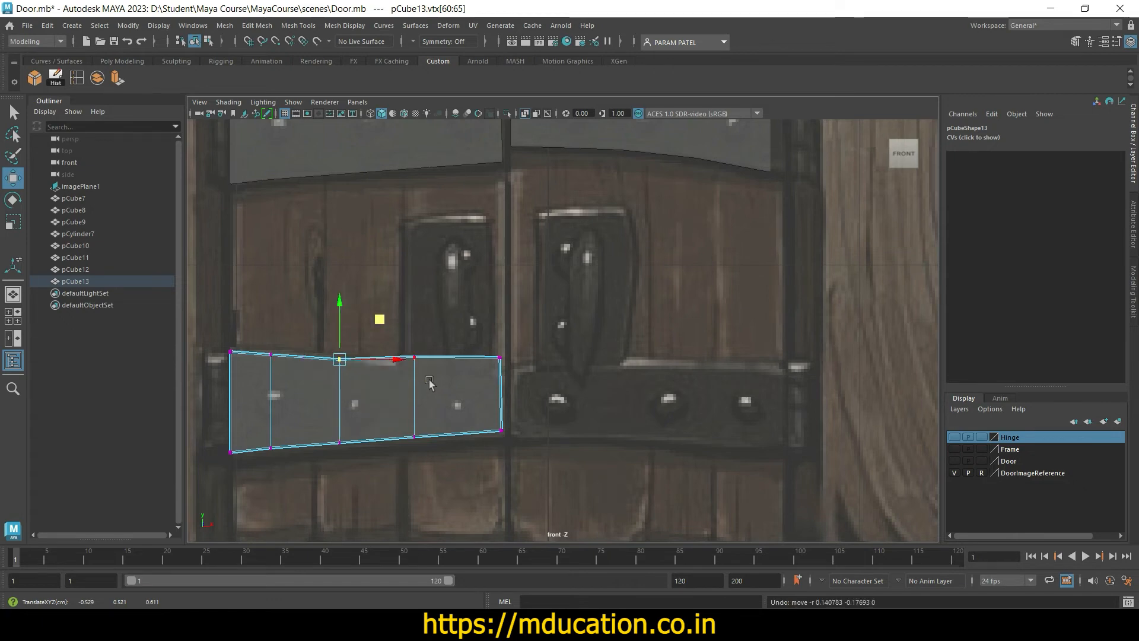
left_click_drag(451, 324, 394, 375)
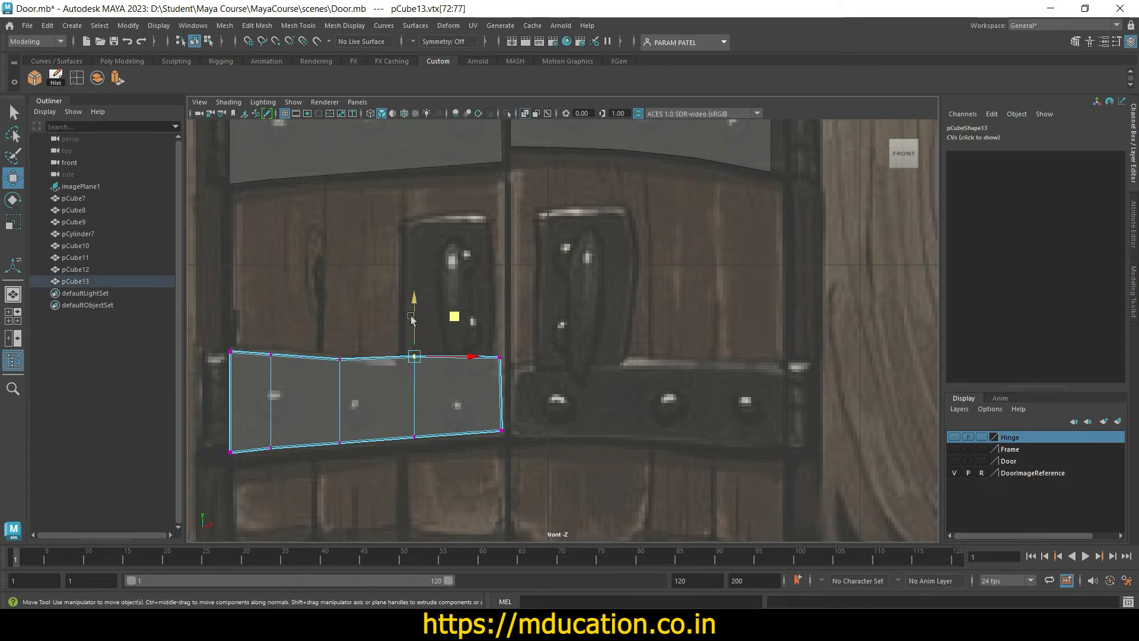
left_click_drag(413, 319, 510, 368)
left_click_drag(500, 304, 500, 353)
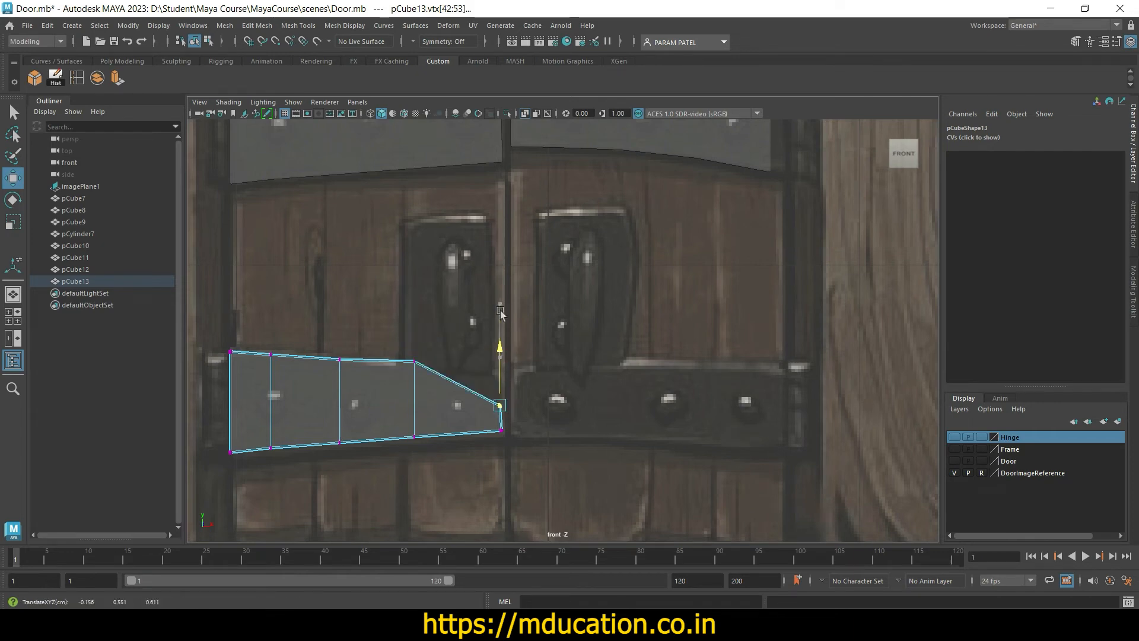
left_click_drag(501, 406, 506, 320)
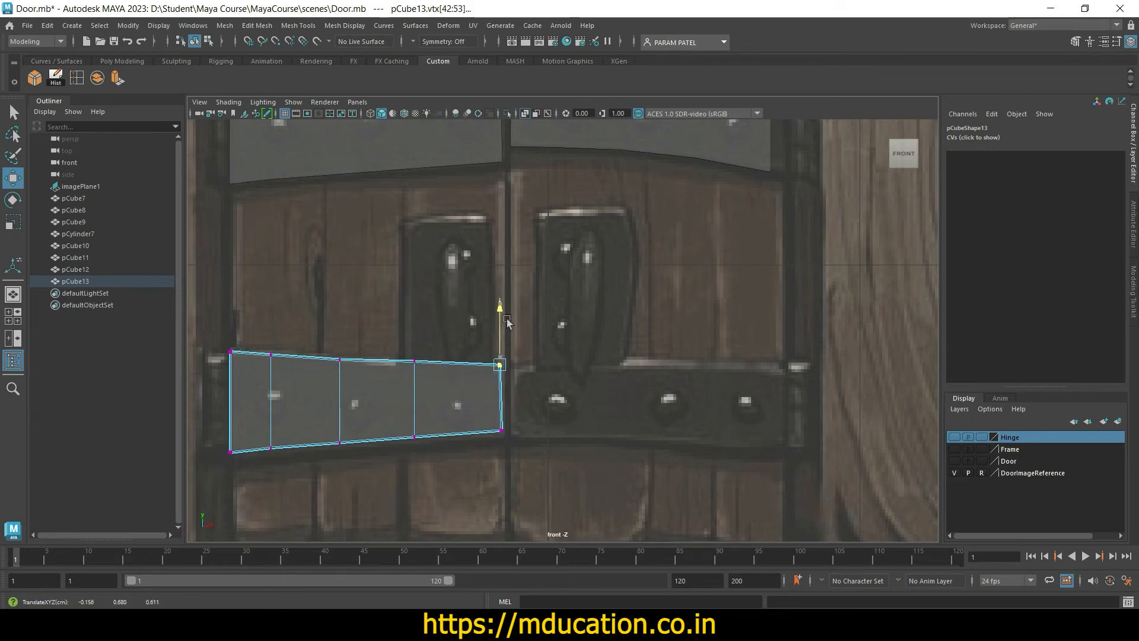
Step: Lower the strap's bottom vertices to slope from about Y 0.451 at the door centre to 0.390 at the hinge end
left_click_drag(509, 457, 501, 376)
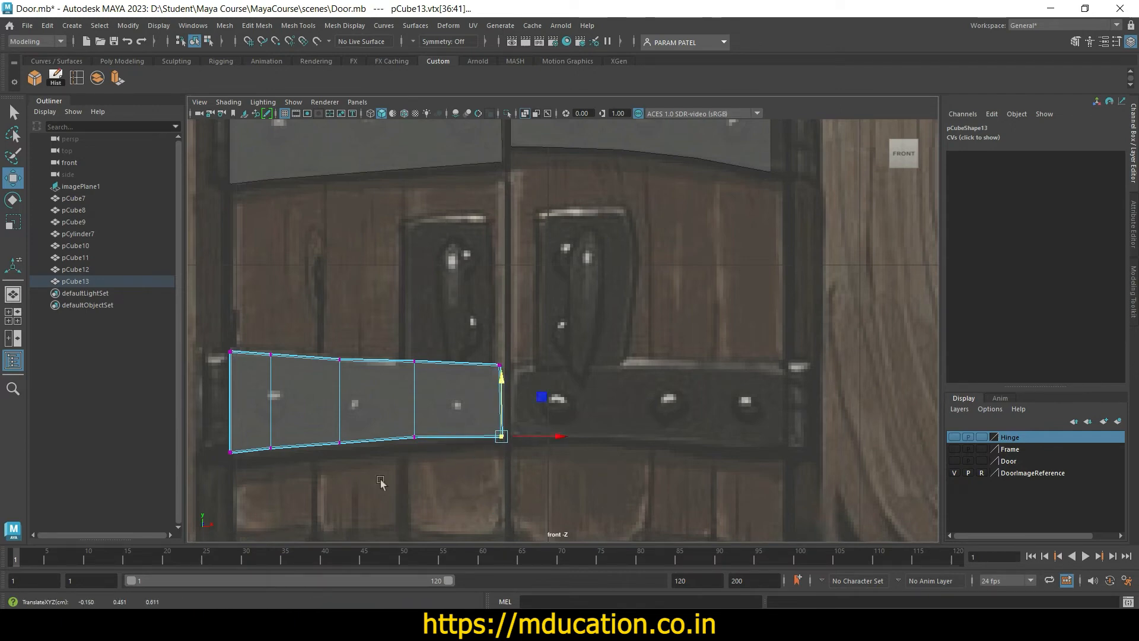
left_click_drag(432, 474, 431, 392)
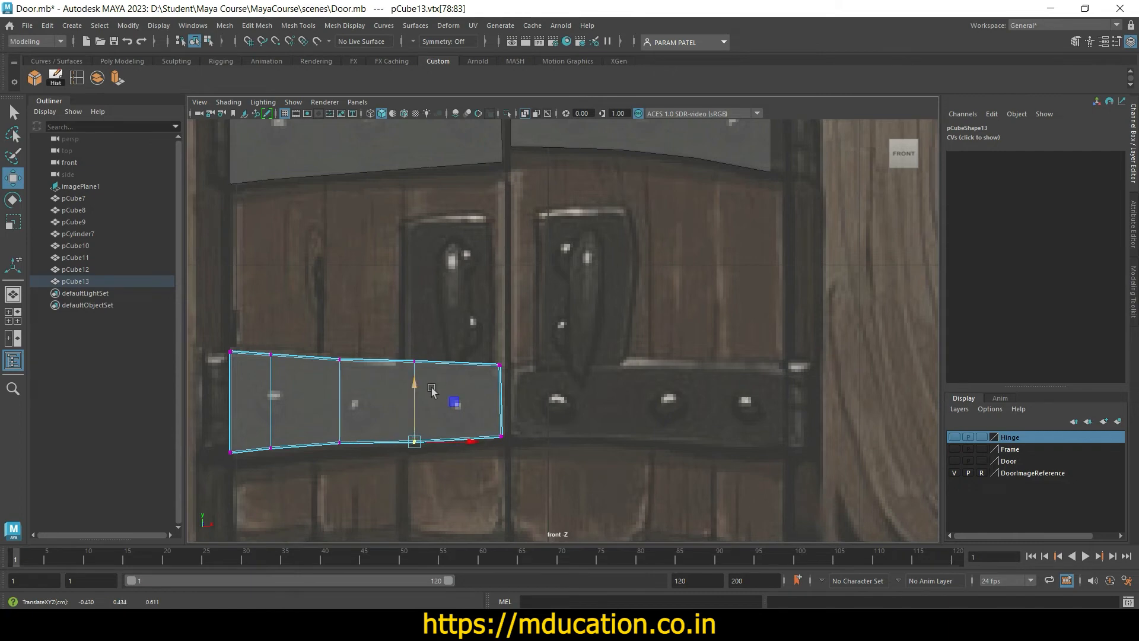
left_click_drag(312, 414, 344, 394)
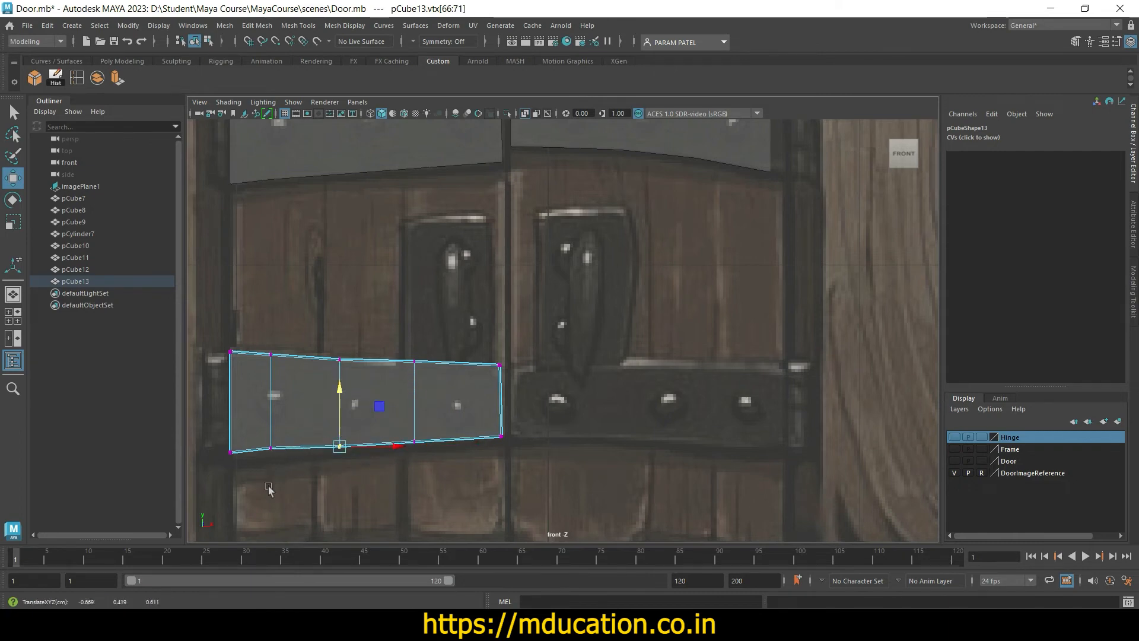
left_click_drag(264, 475, 279, 439)
mouse_move(272, 391)
left_mouse_down()
mouse_move(271, 415)
mouse_move(273, 389)
mouse_move(283, 392)
left_mouse_up()
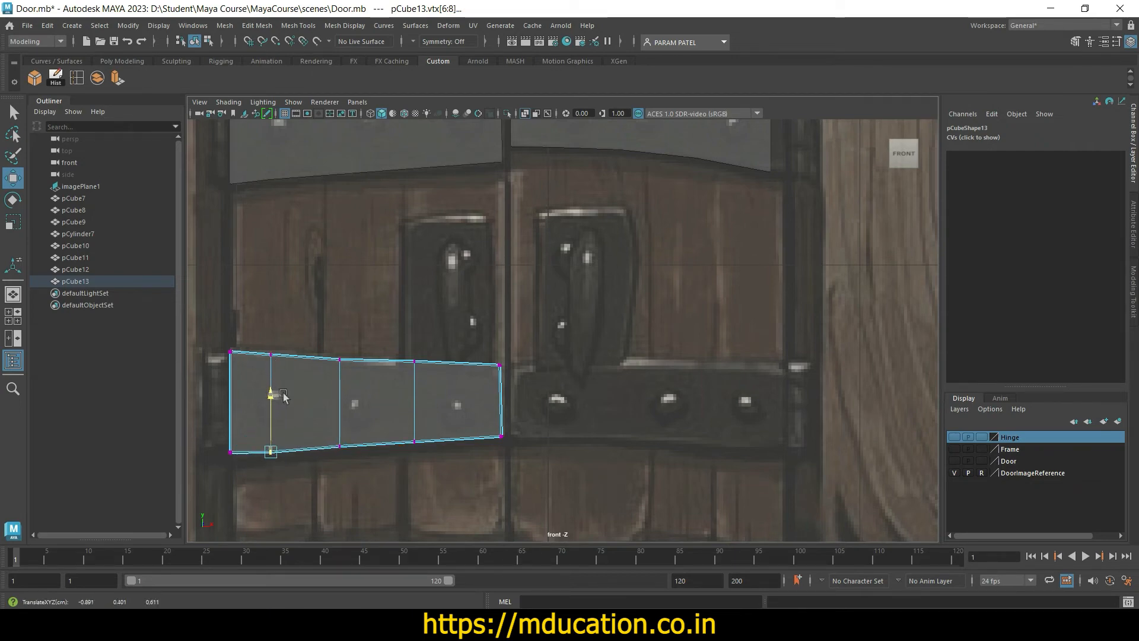
left_click_drag(242, 481, 213, 434)
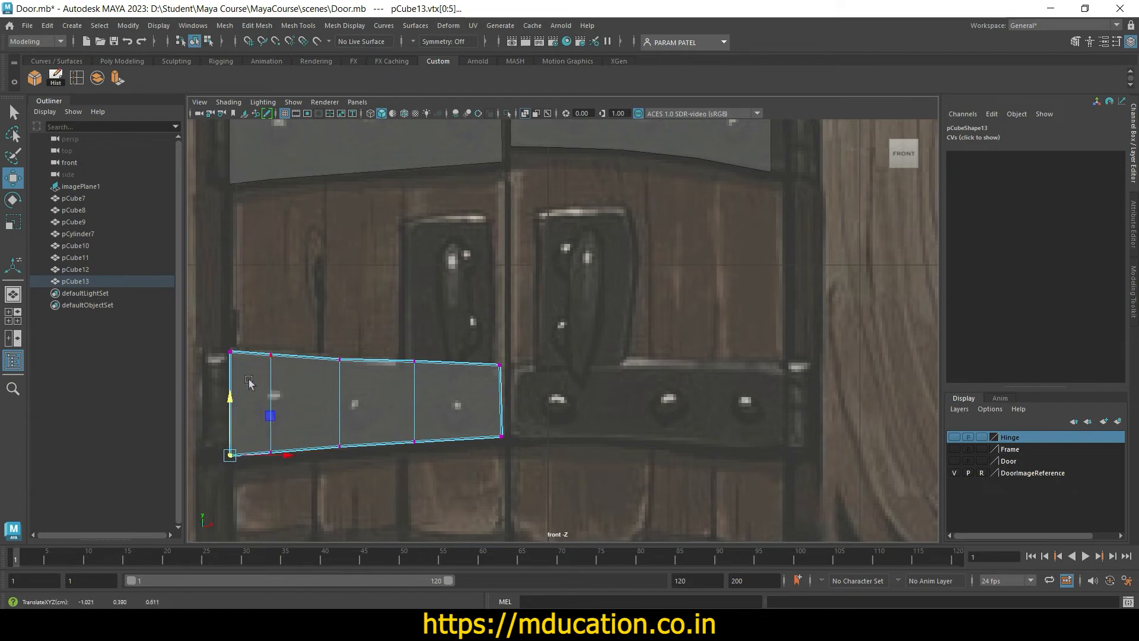
Step: Fine-tune the bottom left strap's upper vertices from the hinge end inward to smooth the top edge, and save the scene
left_click(250, 331)
left_click_drag(208, 317, 252, 383)
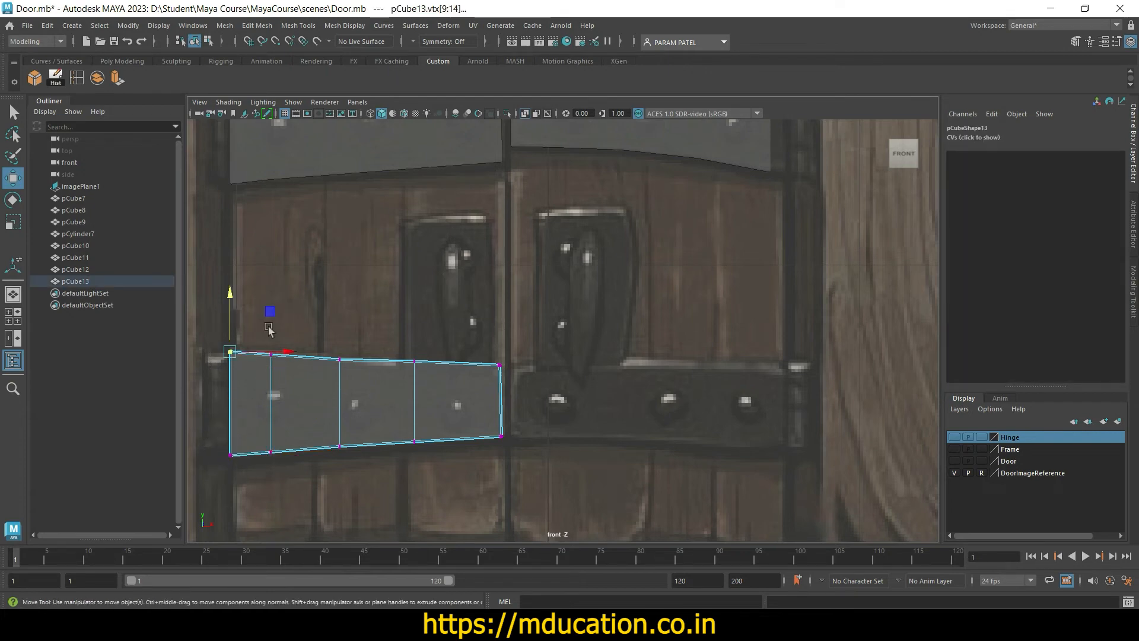
left_click_drag(233, 295, 238, 297)
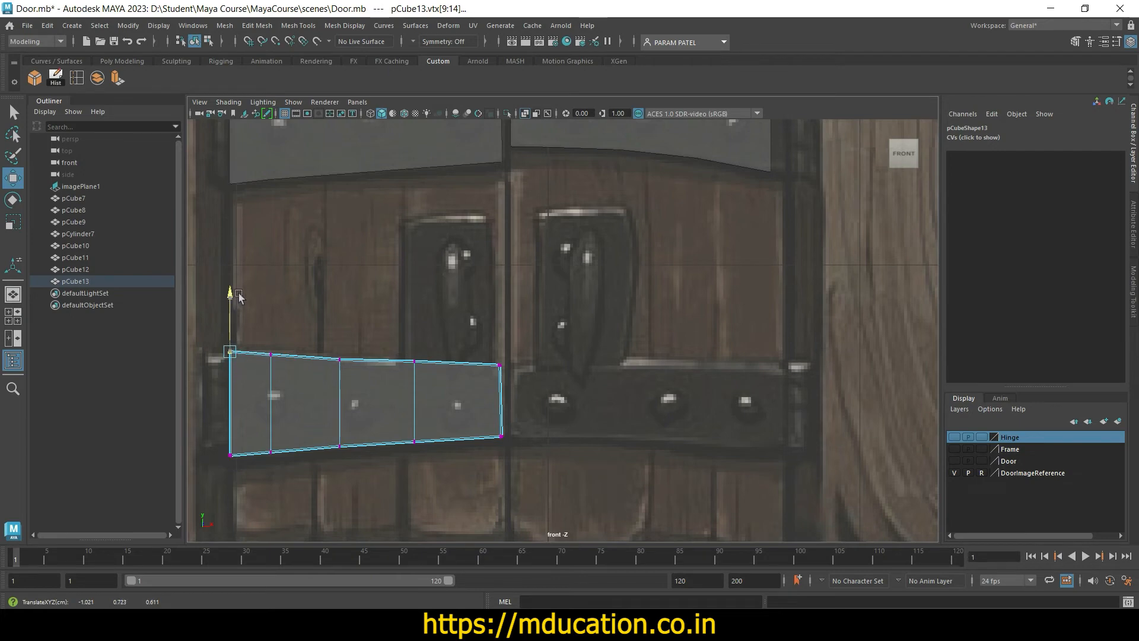
left_click(307, 349)
left_click_drag(277, 355, 277, 356)
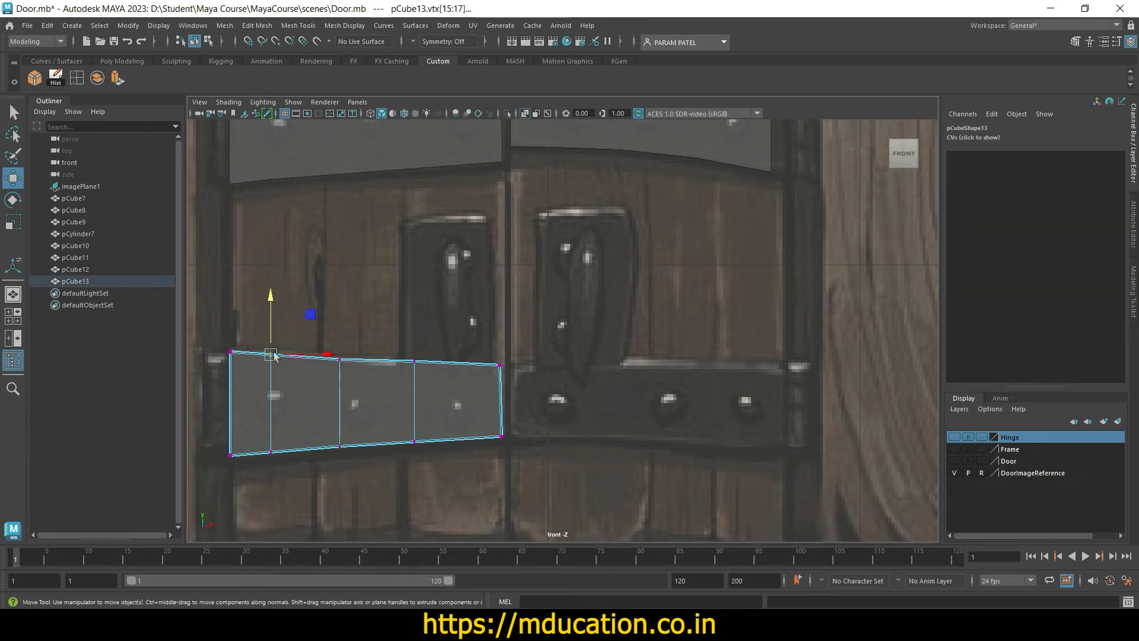
mouse_move(349, 350)
left_mouse_down()
mouse_move(333, 375)
mouse_move(341, 335)
left_mouse_up()
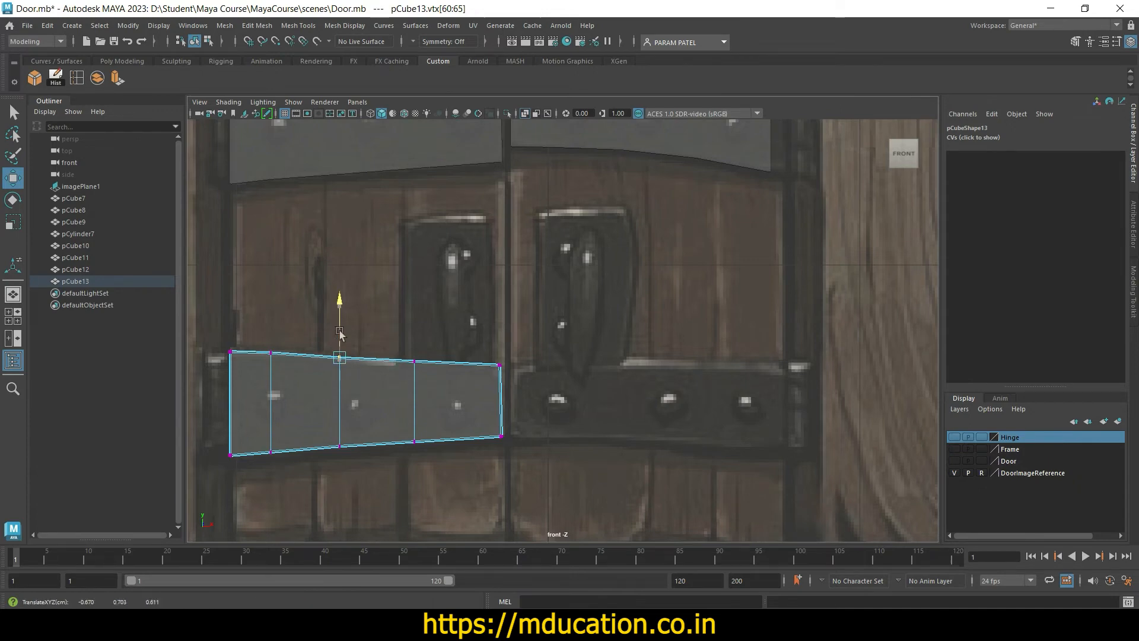
left_click(367, 480)
key("ctrl+s")
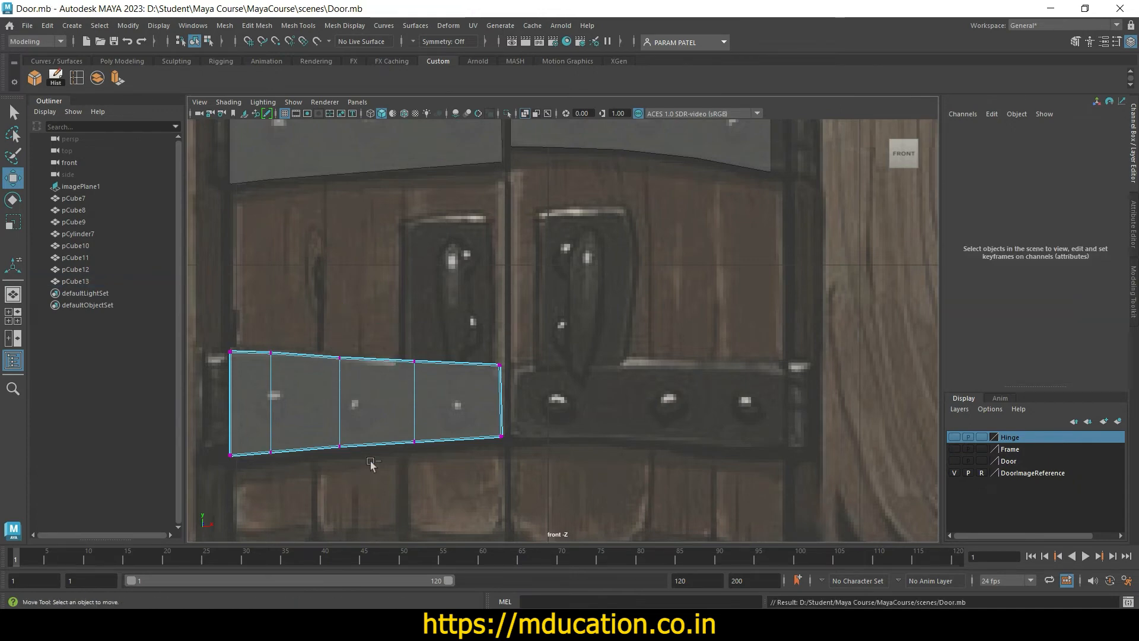
Step: Duplicate the bottom left strap and move the copy to X 0.344, over the right door's bottom strap in the reference
left_click(387, 407)
right_click_drag(385, 272, 432, 264)
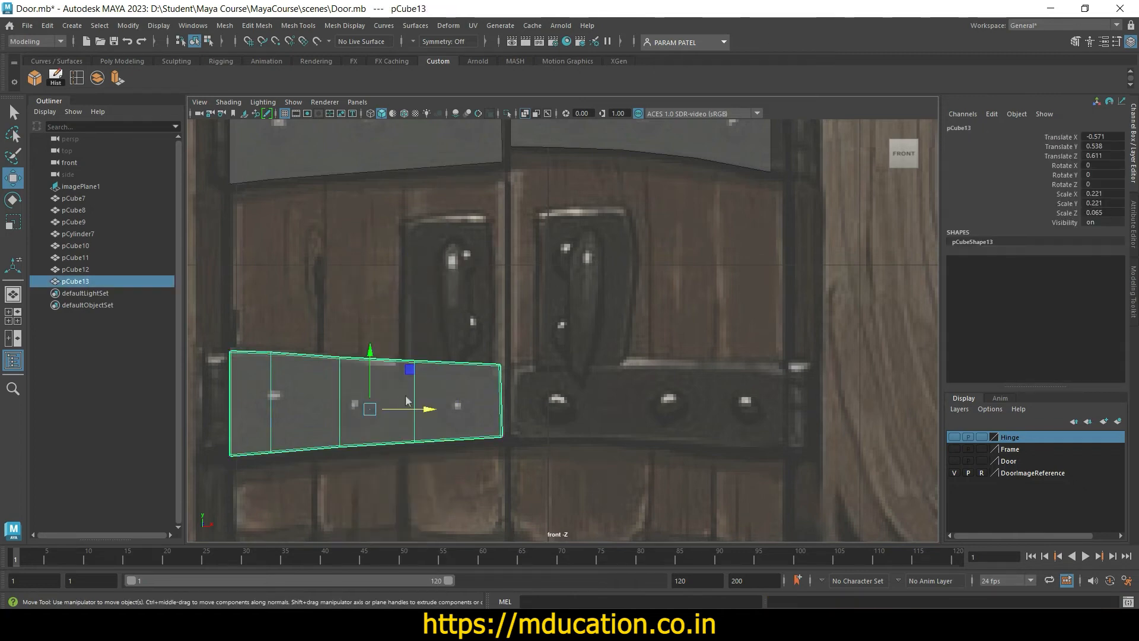
key("ctrl+d")
left_click_drag(428, 418, 714, 425)
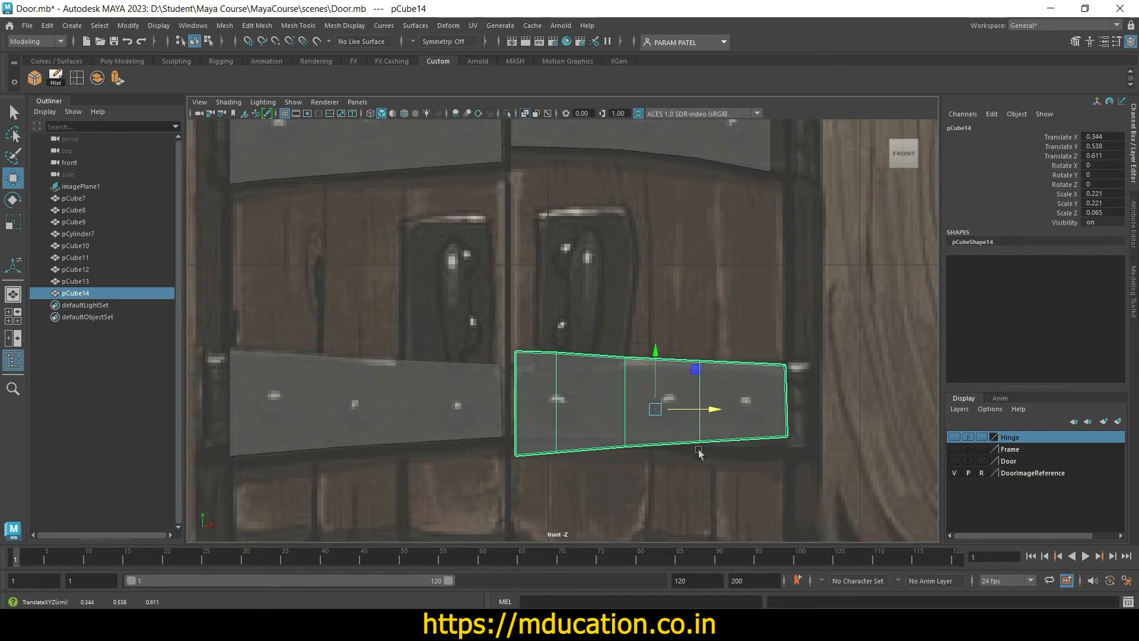
Step: Lower the right strap's two upper vertex groups nearest the door centre to the reference's top outline
right_click_drag(610, 288, 558, 284)
left_click_drag(500, 354, 537, 365)
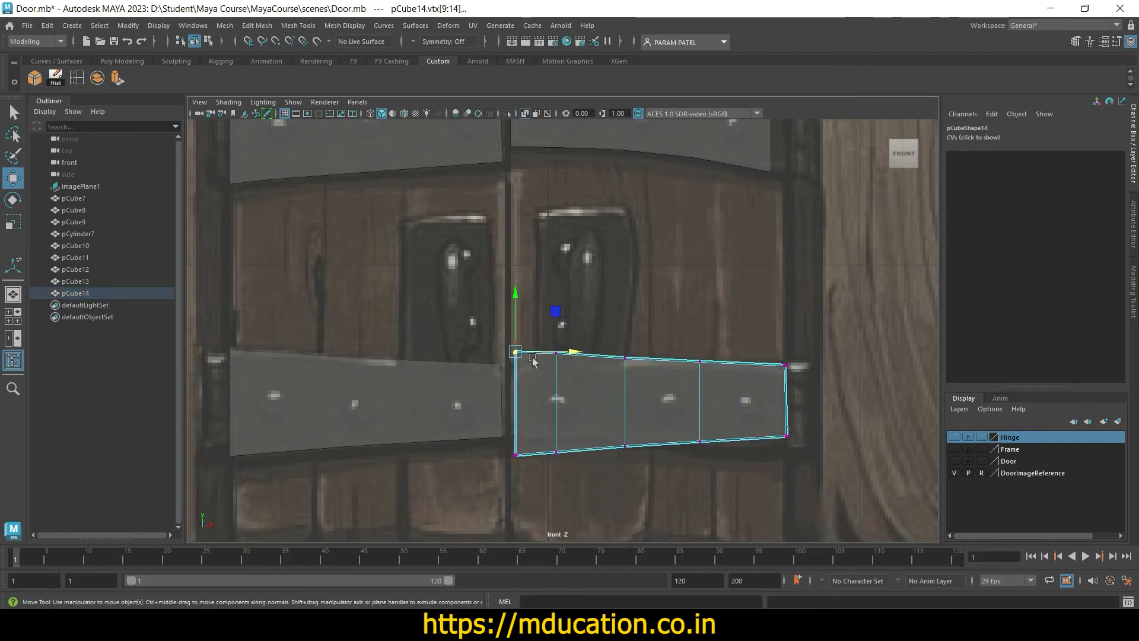
left_click_drag(521, 321, 581, 362)
left_click(541, 324)
mouse_move(556, 283)
left_mouse_down()
mouse_move(556, 308)
mouse_move(557, 295)
left_mouse_up()
left_click(679, 341)
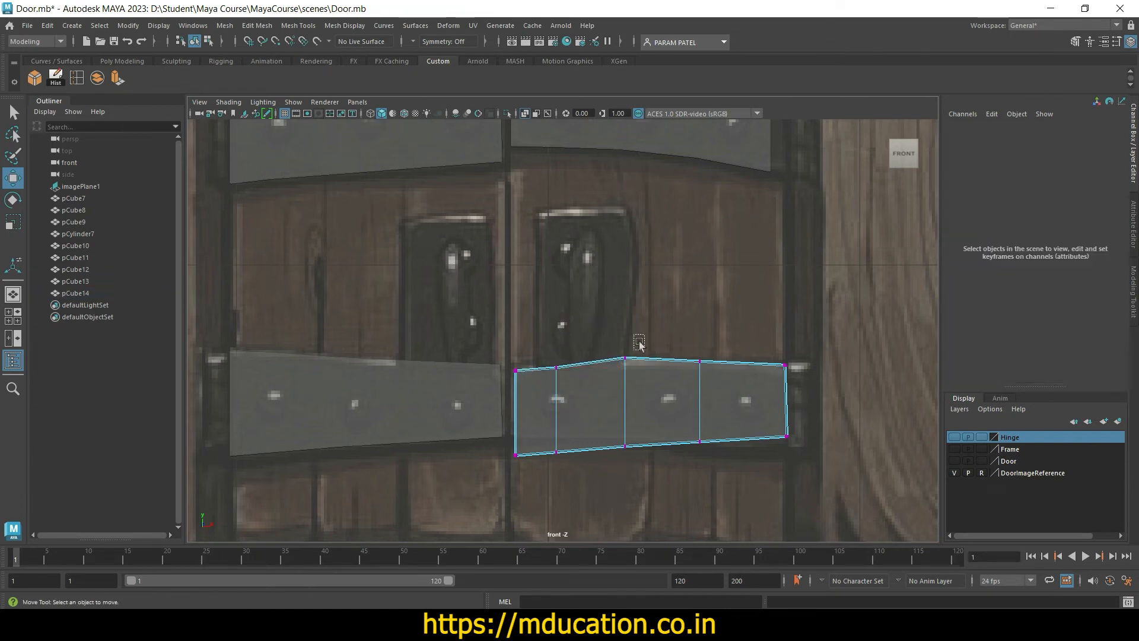
Step: Lower the right strap's middle upper vertices slightly and raise those at the hinge end to follow the reference's top edge
left_click_drag(638, 338, 617, 371)
mouse_move(626, 314)
left_mouse_down()
mouse_move(626, 350)
mouse_move(625, 317)
left_mouse_up()
left_click(723, 326)
left_click_drag(730, 332, 795, 374)
mouse_move(789, 327)
left_mouse_down()
mouse_move(788, 415)
mouse_move(791, 318)
left_mouse_up()
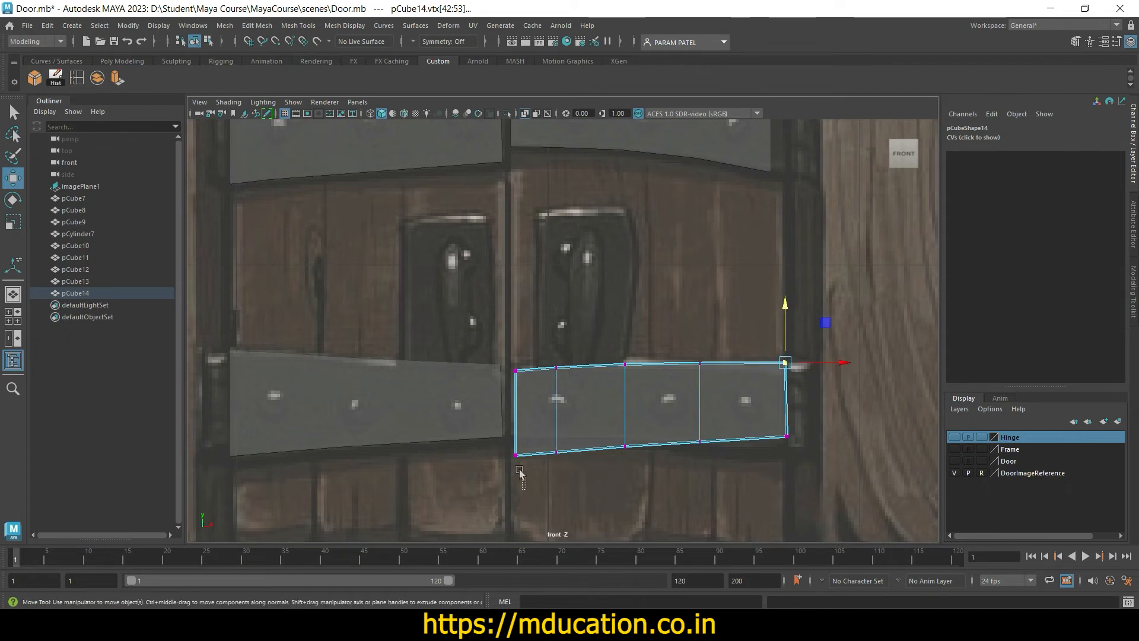
Step: Raise the right strap's bottom vertices from the door centre to the middle to about Y 0.45 along the reference
left_click_drag(530, 497, 530, 385)
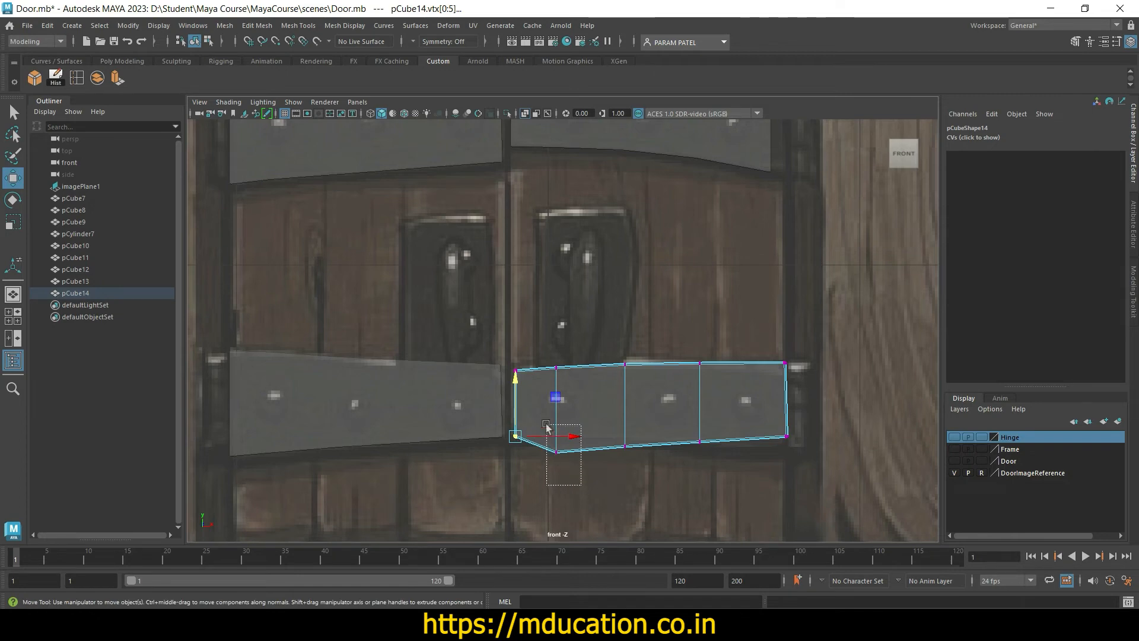
left_click_drag(578, 486, 562, 388)
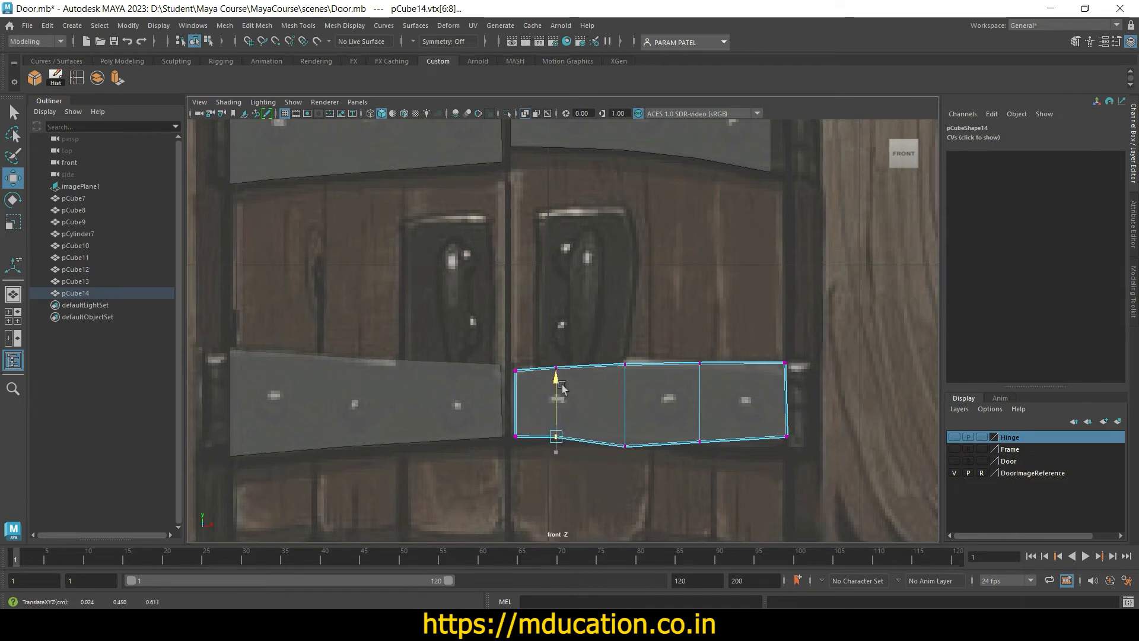
left_click_drag(639, 471, 619, 450)
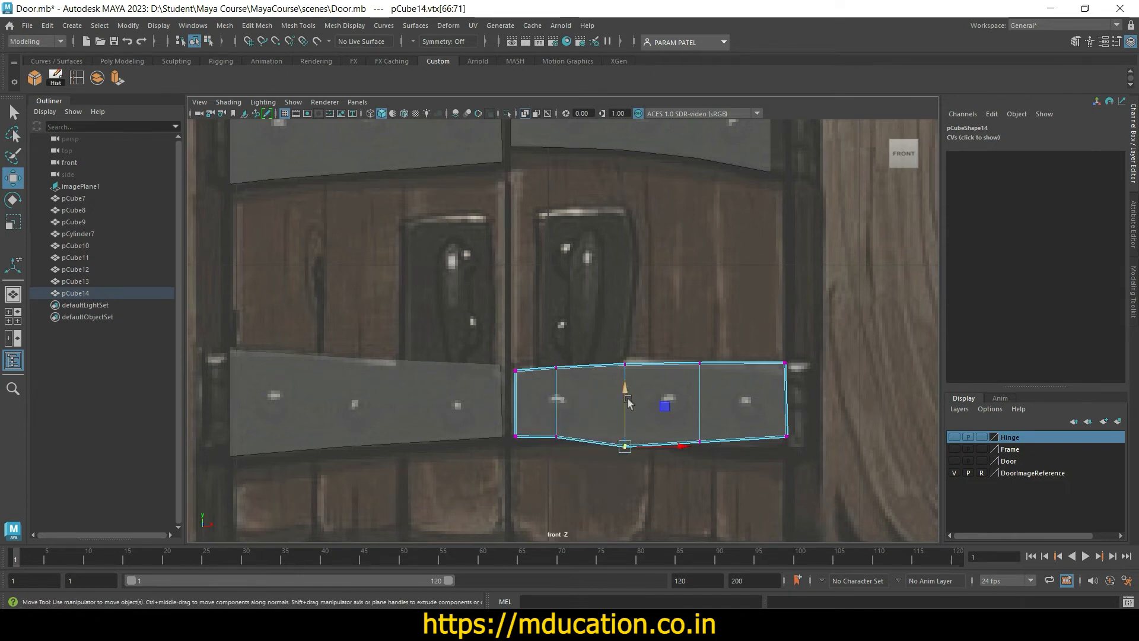
mouse_move(628, 403)
left_mouse_down()
mouse_move(628, 359)
mouse_move(628, 393)
left_mouse_up()
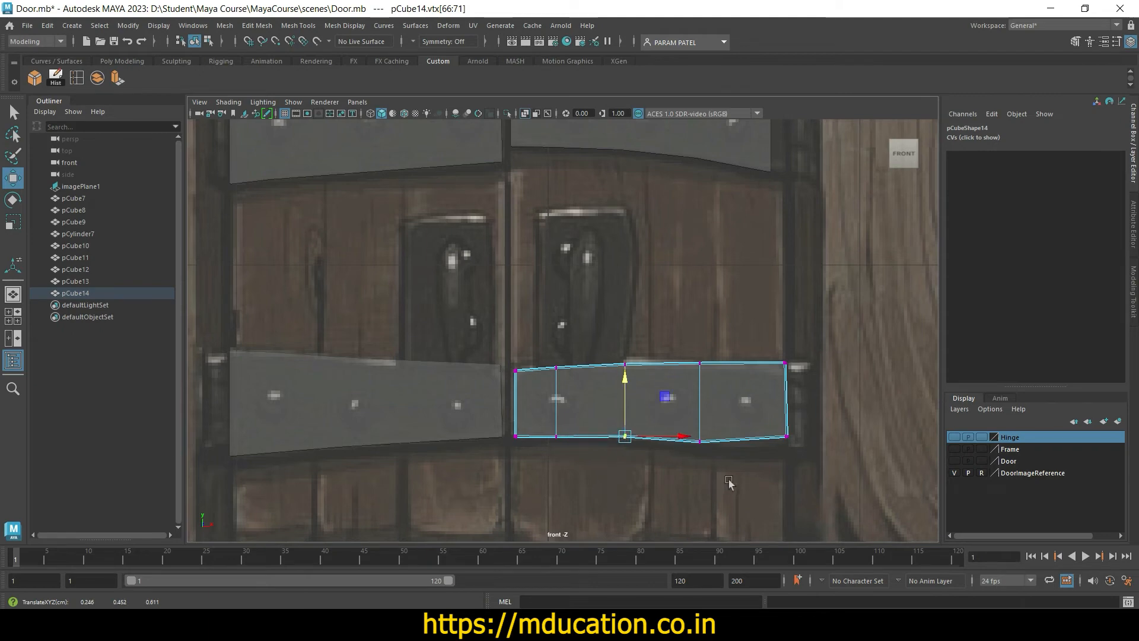
Step: Slope the right strap's bottom edge down toward the hinge by moving its last two lower vertex groups to about Y 0.444 and 0.422
left_click_drag(729, 483, 706, 390)
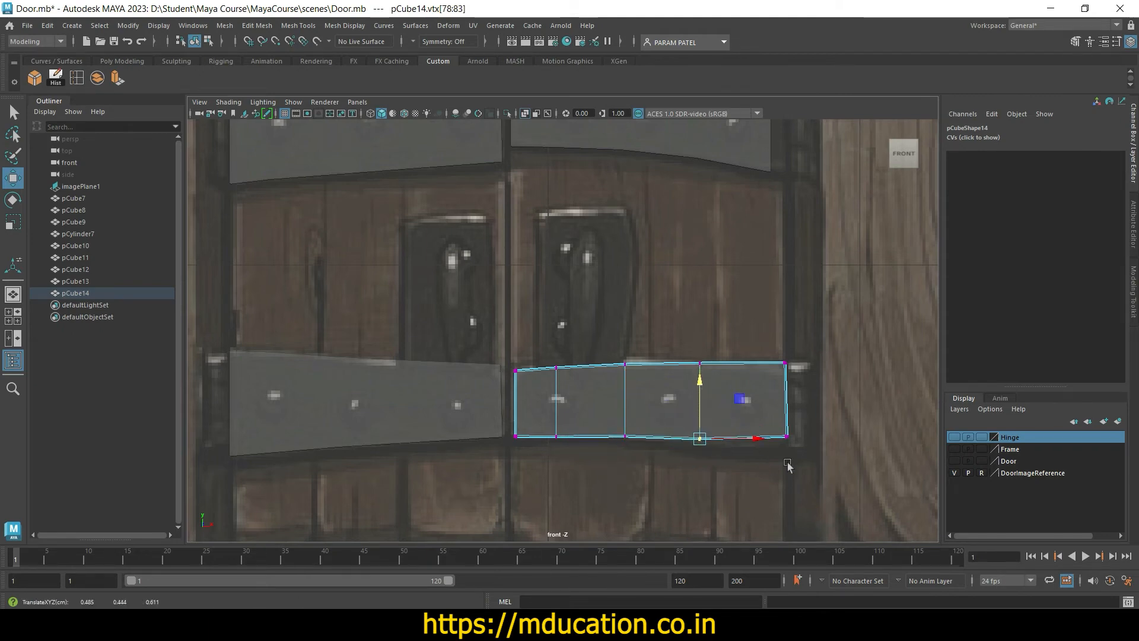
left_click_drag(788, 466, 788, 396)
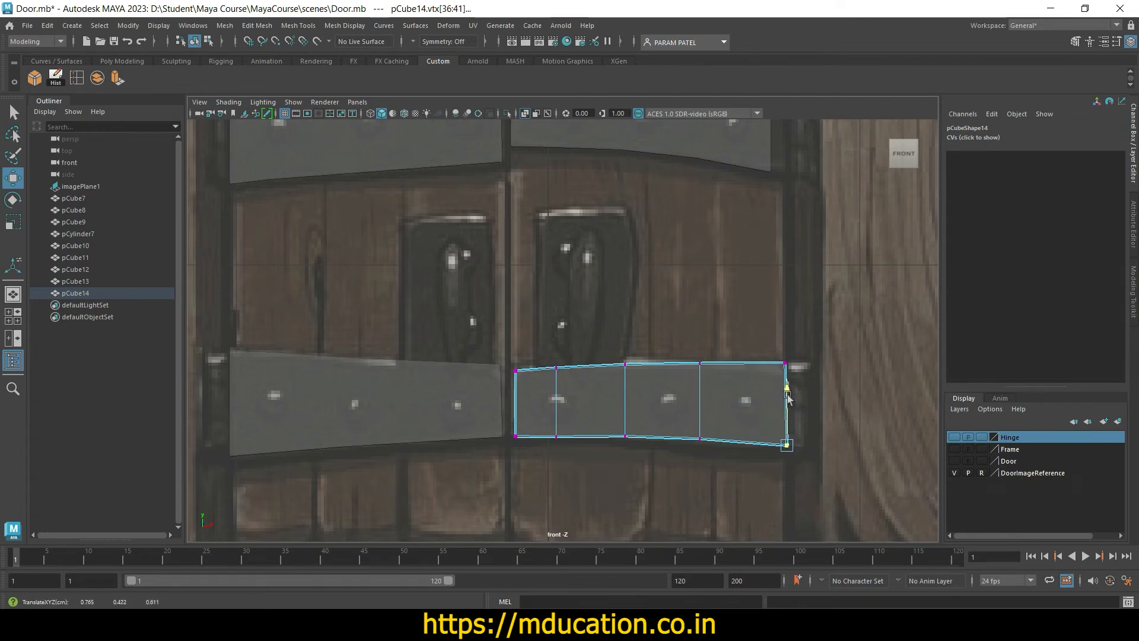
left_click_drag(712, 472, 691, 421)
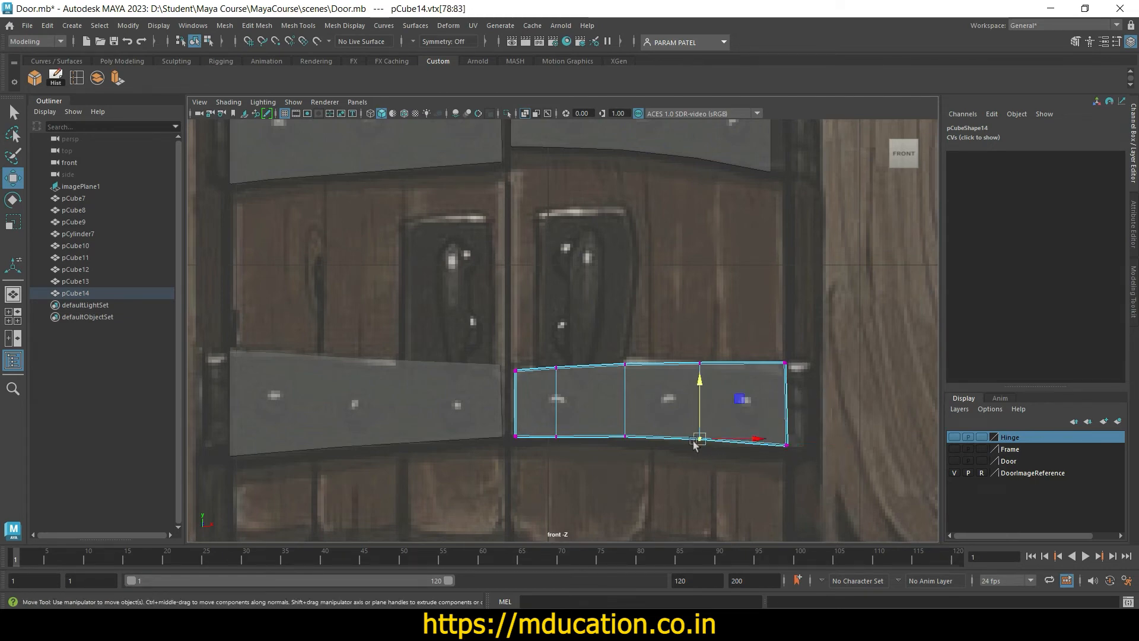
left_click(667, 479)
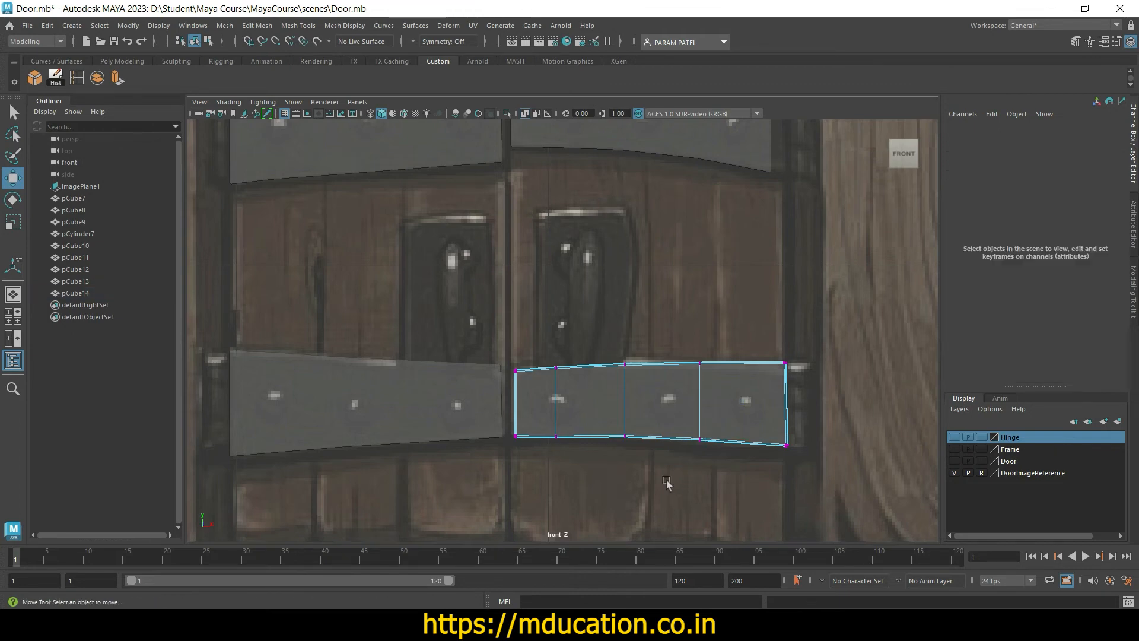
Step: Save the door scene with the reshaped bottom straps
scroll(694, 492, "down", 10)
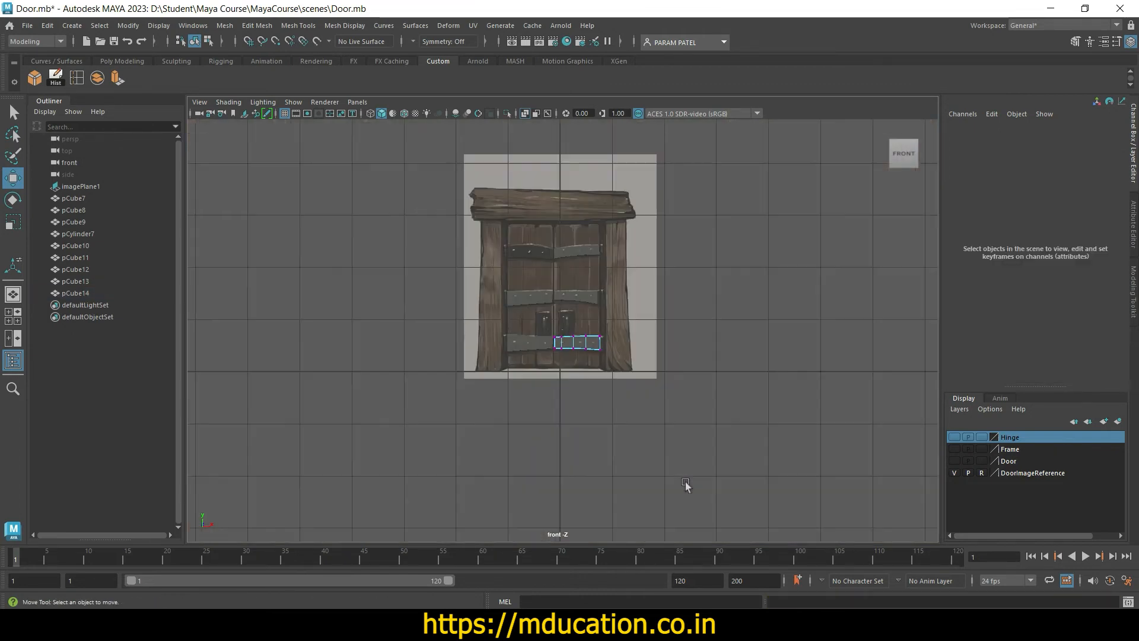
key("ctrl+s")
Step: Check which parts pCube12, pCube7, pCube8 and pCube9 are by selecting each in turn
scroll(613, 344, "up", 5)
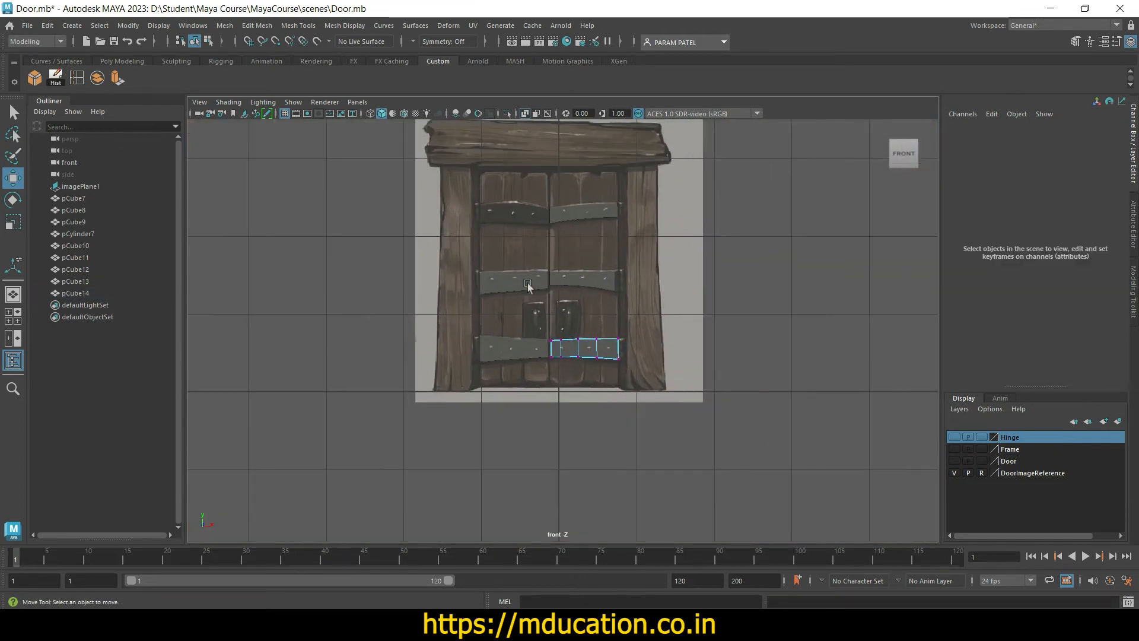
middle_click_drag(788, 313, 782, 410, "alt")
left_click(468, 352)
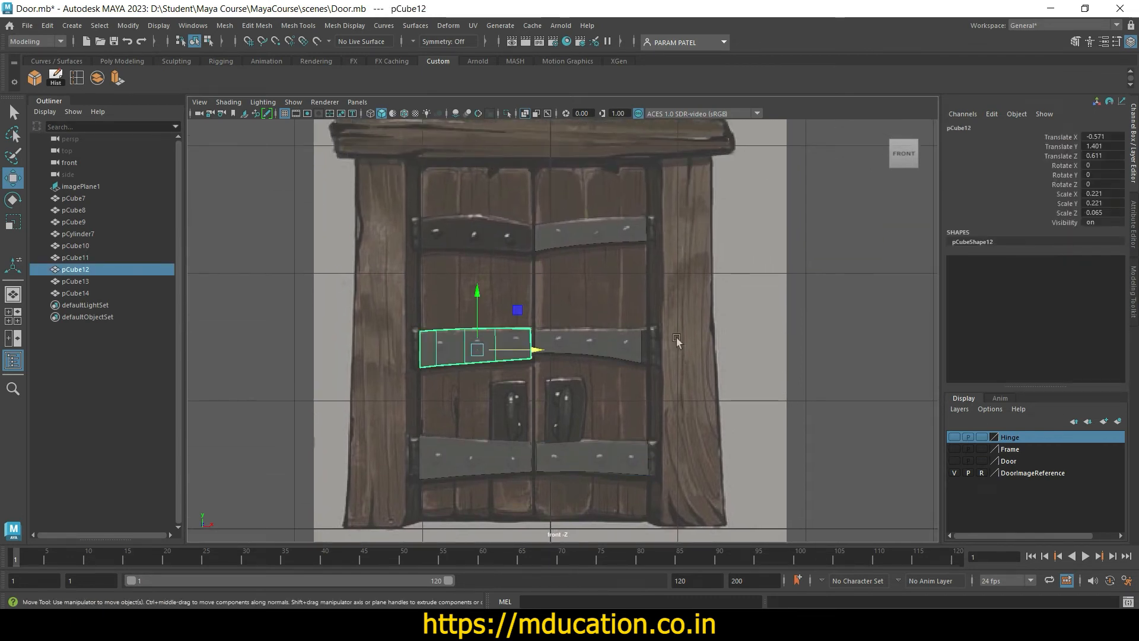
left_click(74, 199)
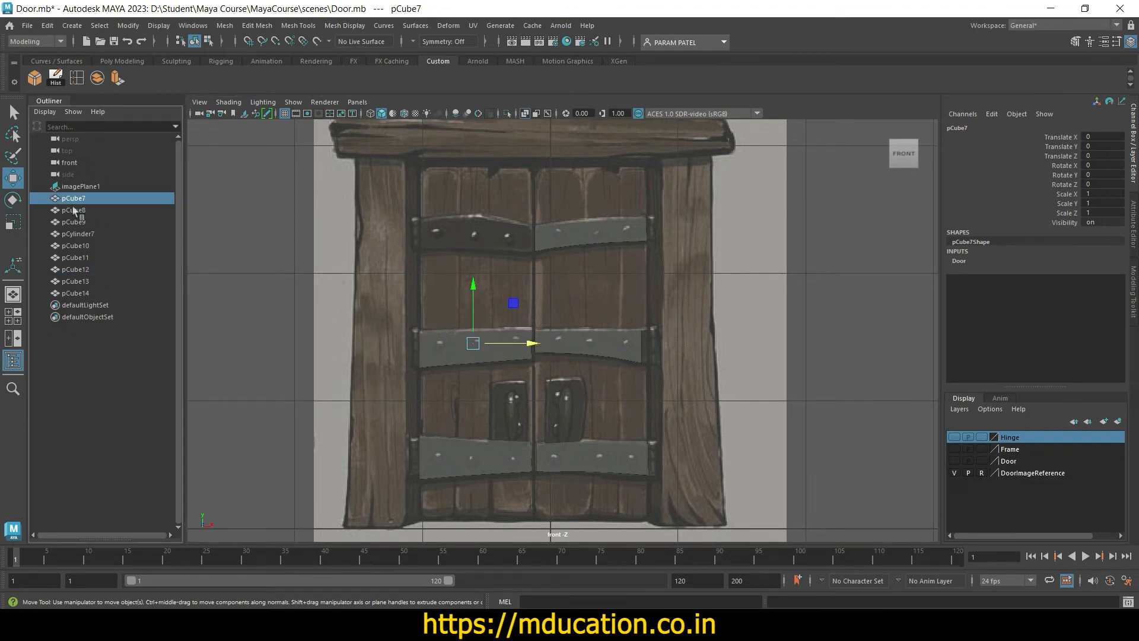
left_click(76, 211)
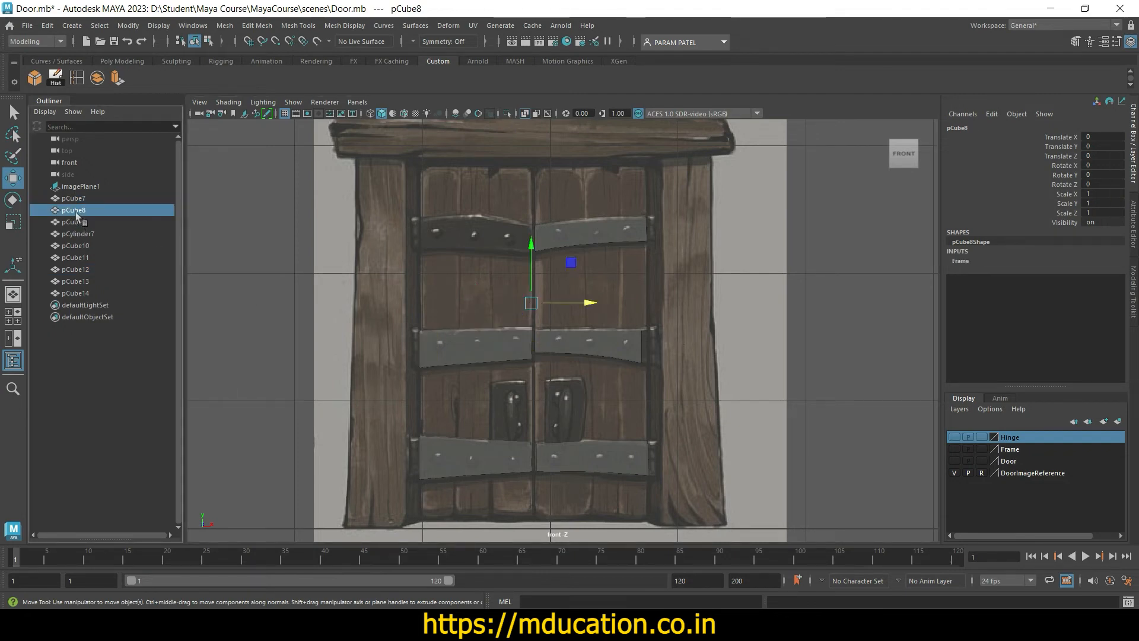
left_click(75, 223)
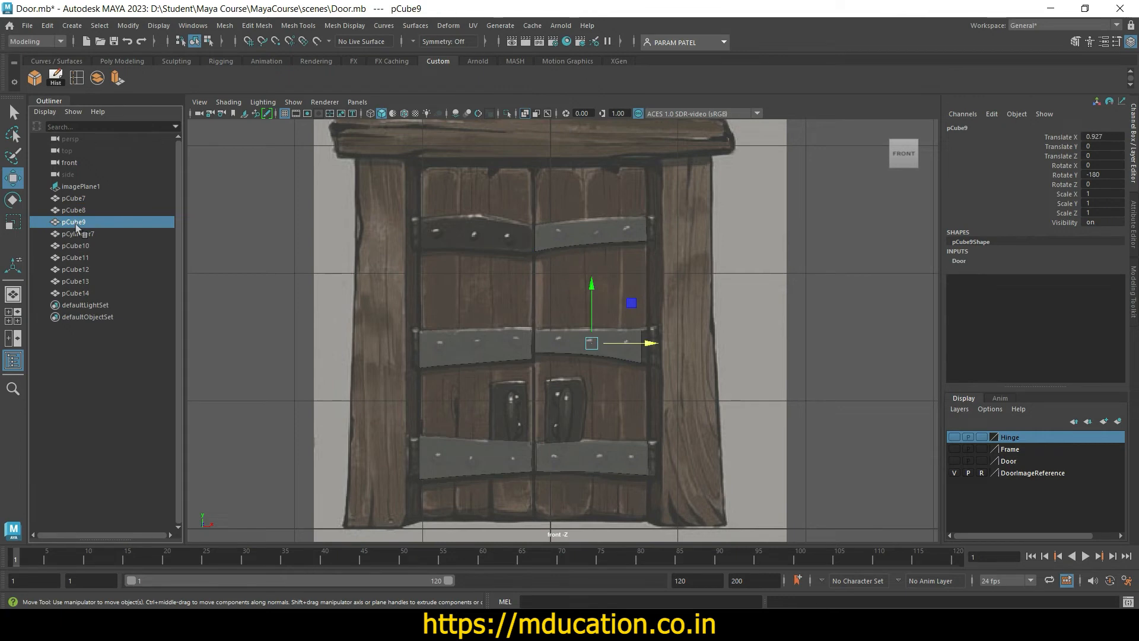
left_click(74, 211)
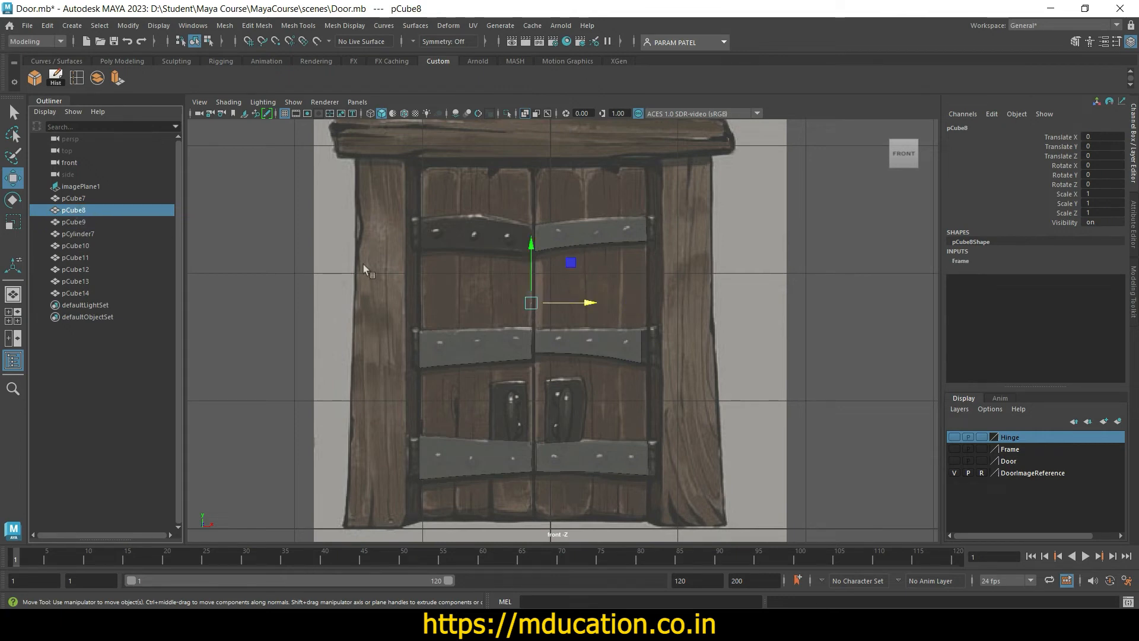
left_click(522, 246)
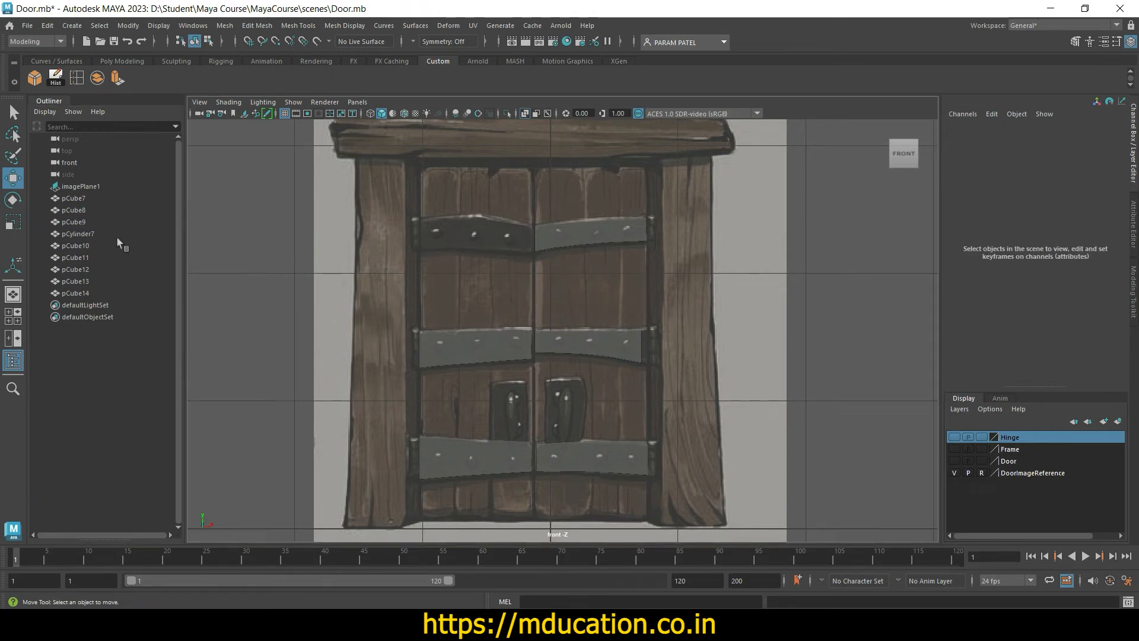
Step: Try moving pCube7 about 2.62 units along X and undo the move
left_click(74, 198)
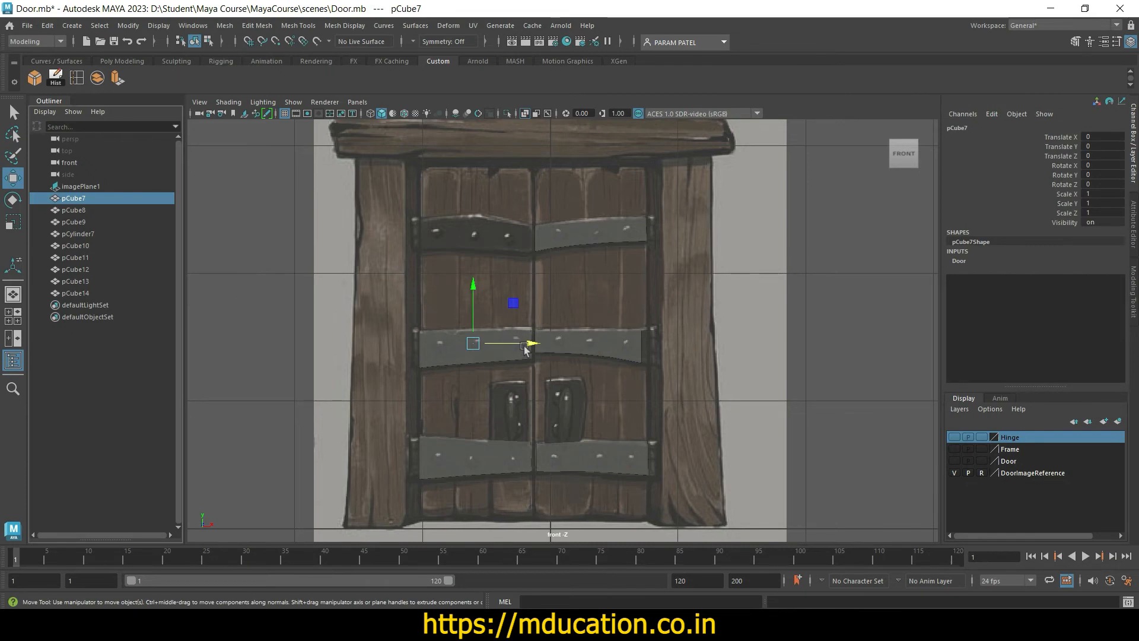
left_click_drag(525, 349, 860, 357)
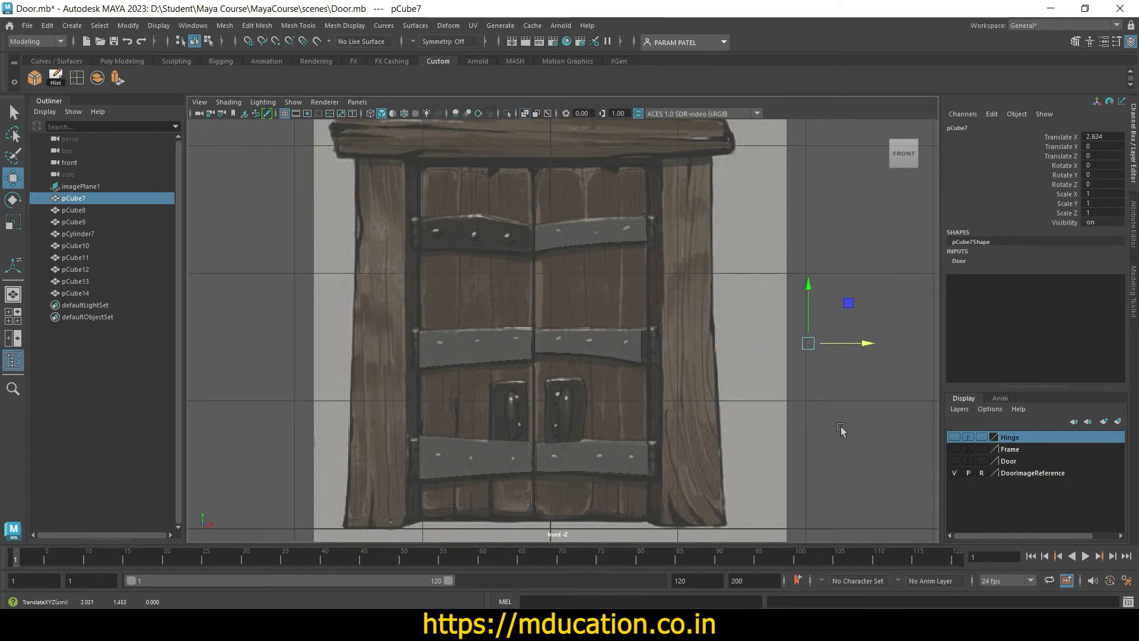
key("ctrl+z")
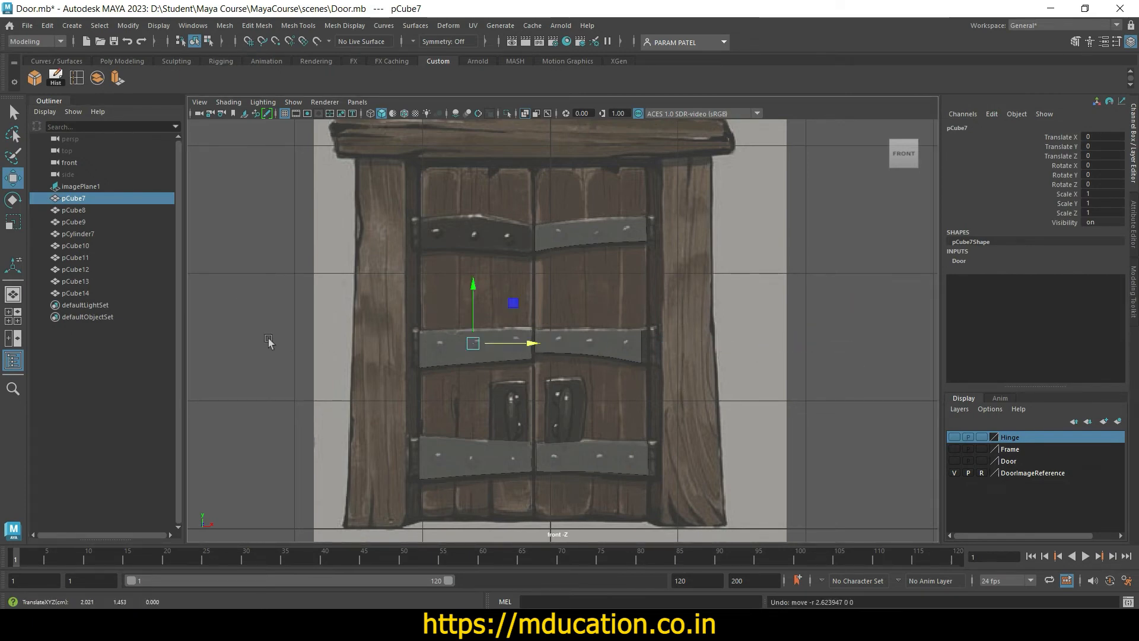
Step: Examine the straps in the perspective view and check pCube7 against them
key("space")
key("space")
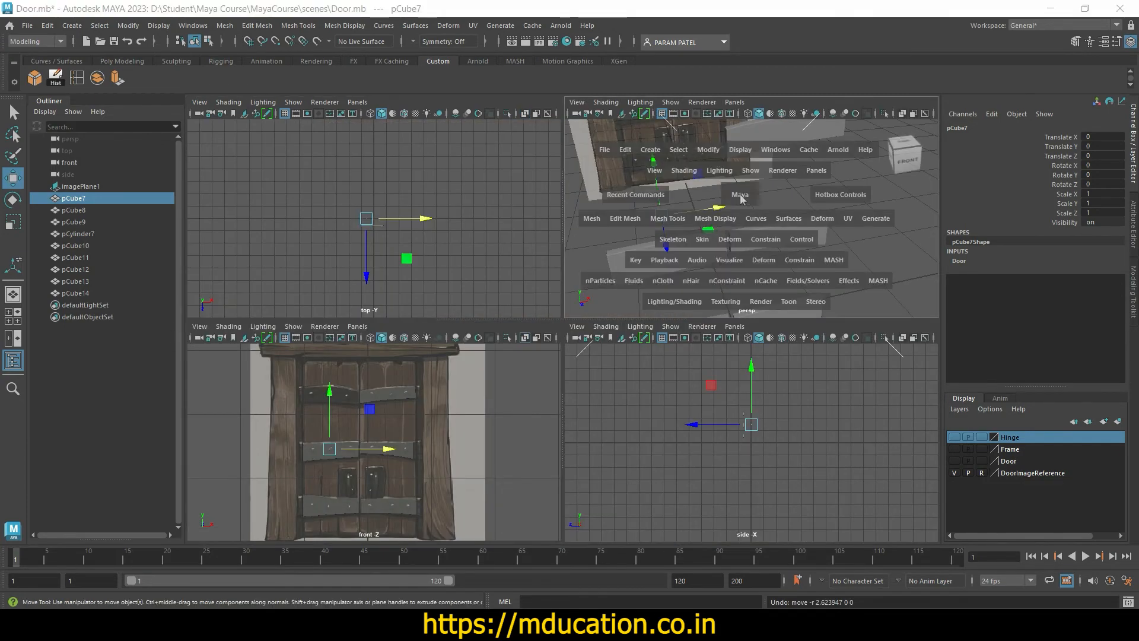
key("space")
left_click_drag(732, 394, 470, 378, "alt")
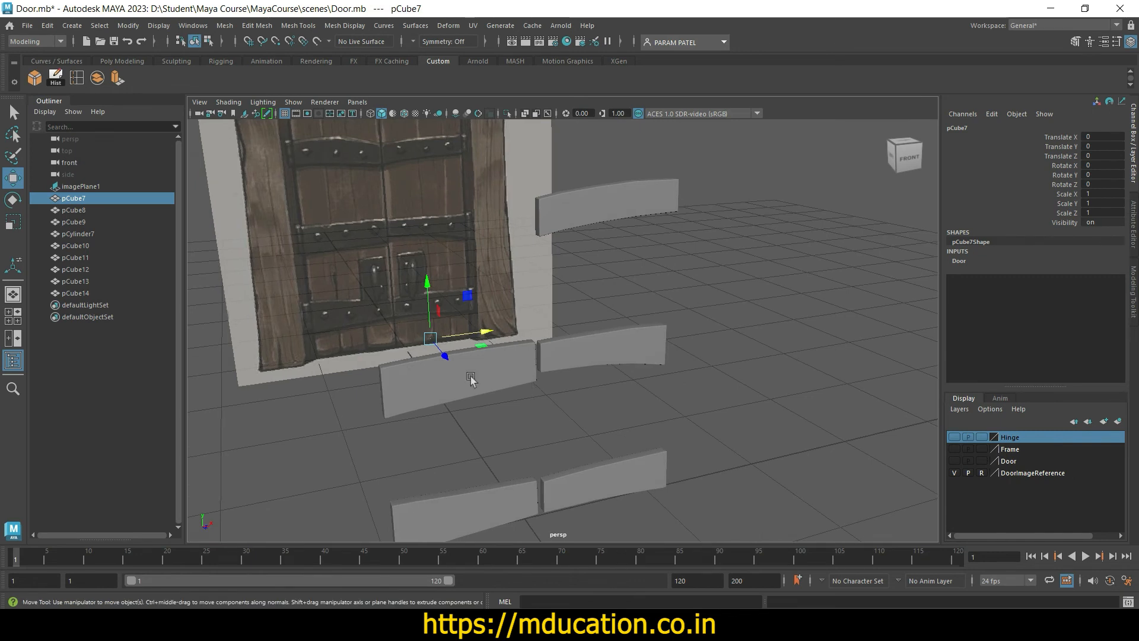
left_click(471, 379)
left_click(71, 198)
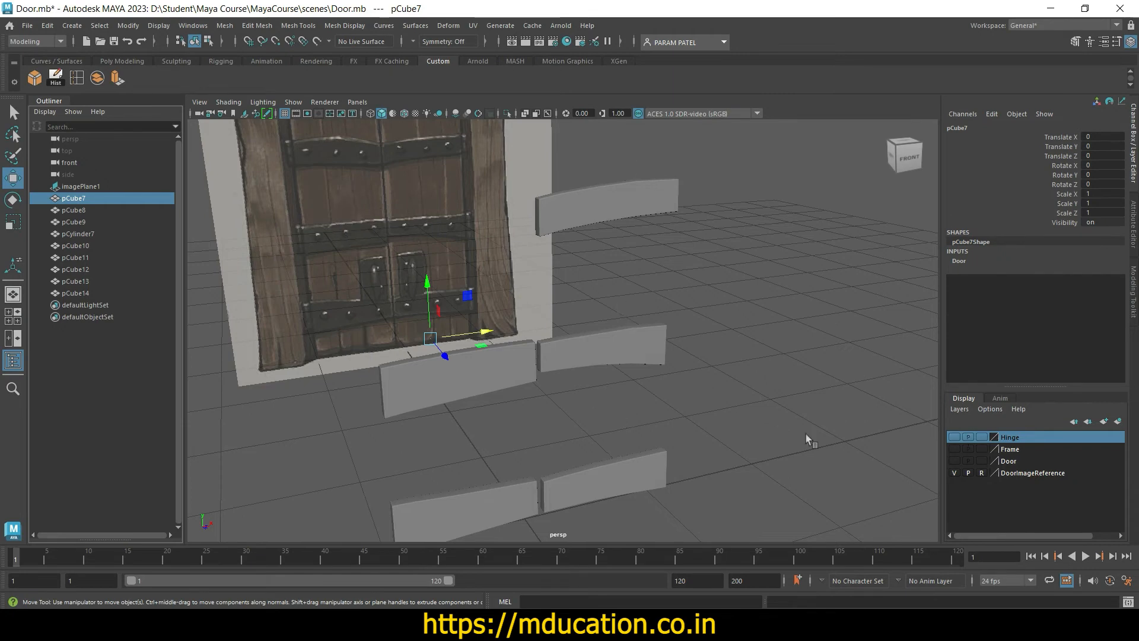
Step: Duplicate the left door's middle strap in the front view and raise the copy to about Y 2.275 over the upper strap
key("space")
key("space")
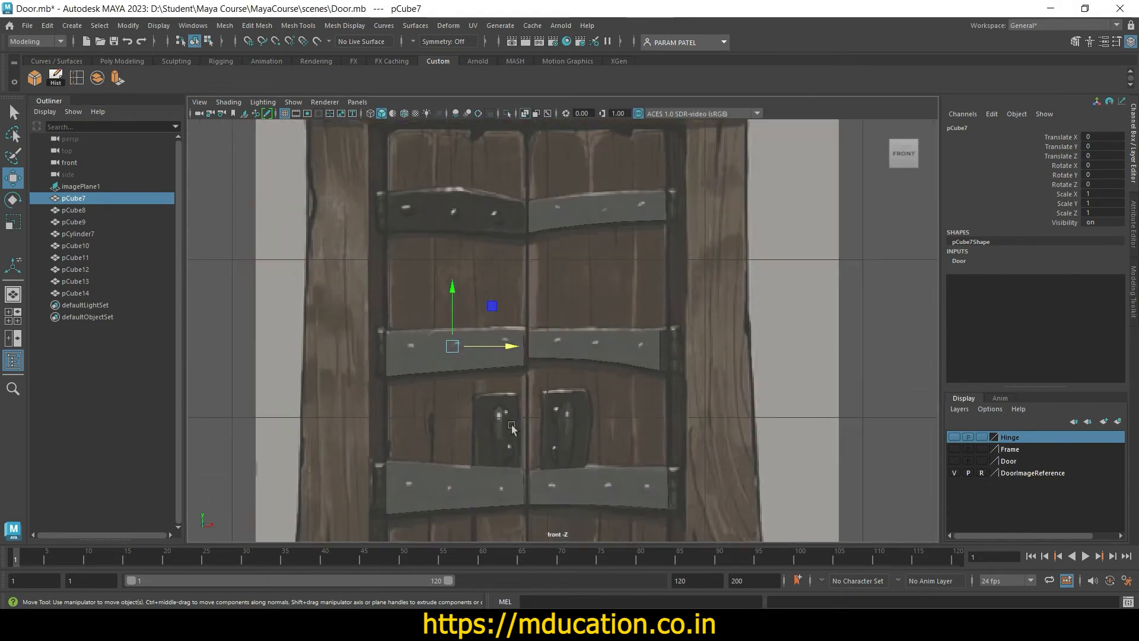
scroll(510, 425, "up", 3)
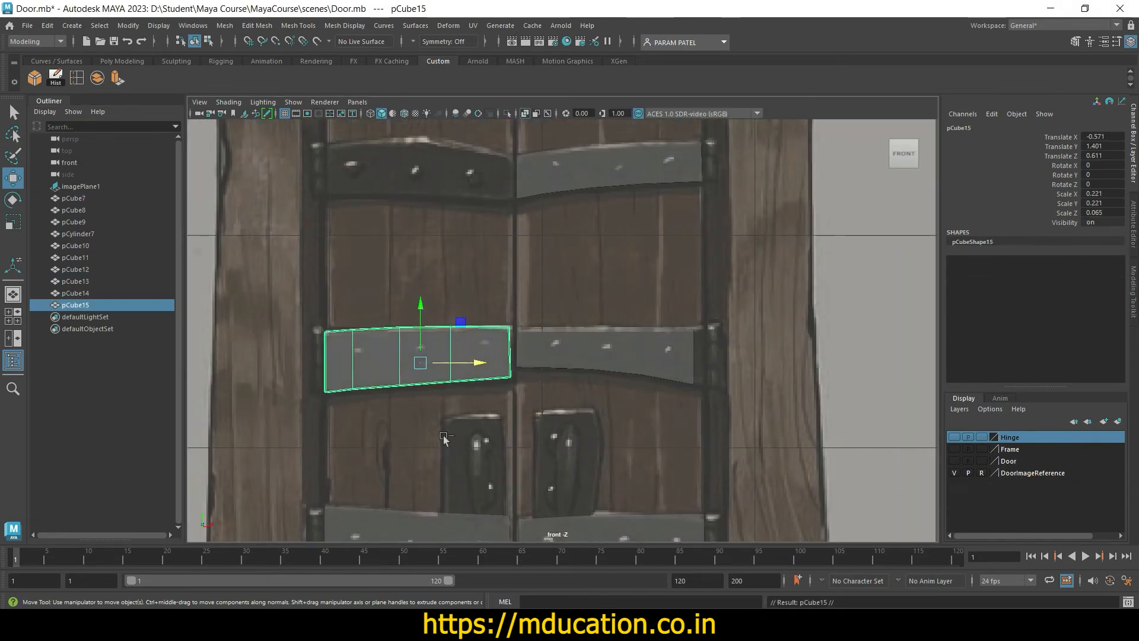
left_click_drag(422, 306, 422, 120)
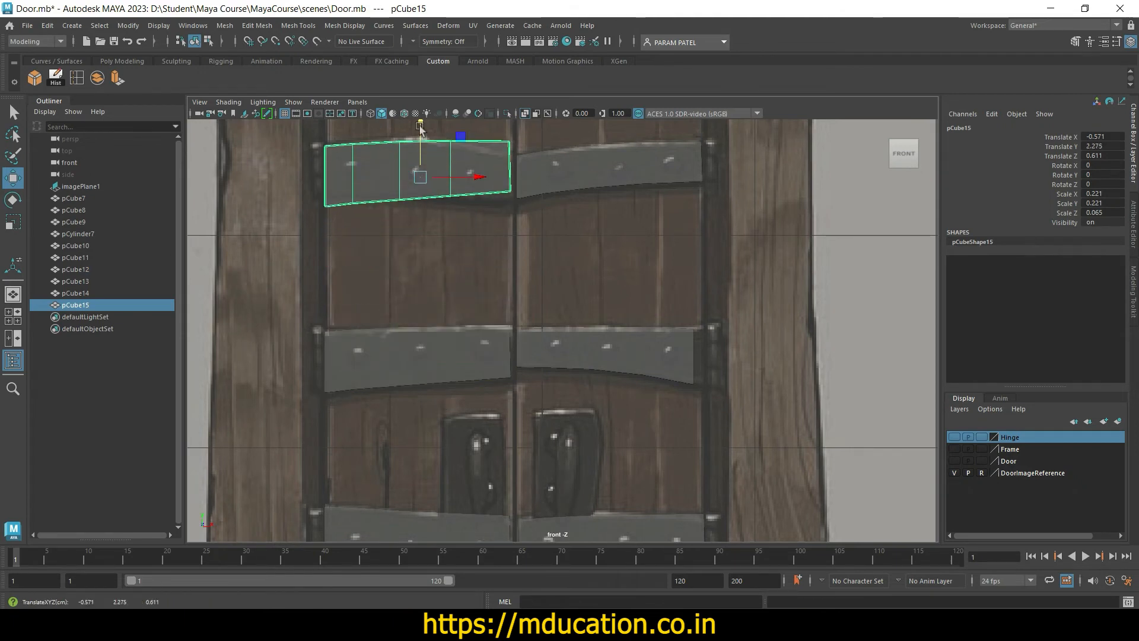
Step: Lower all vertices at the new upper-left strap's door-centre end to meet the reference's top outline
scroll(454, 222, "up", 2)
middle_click_drag(454, 222, 559, 448, "alt")
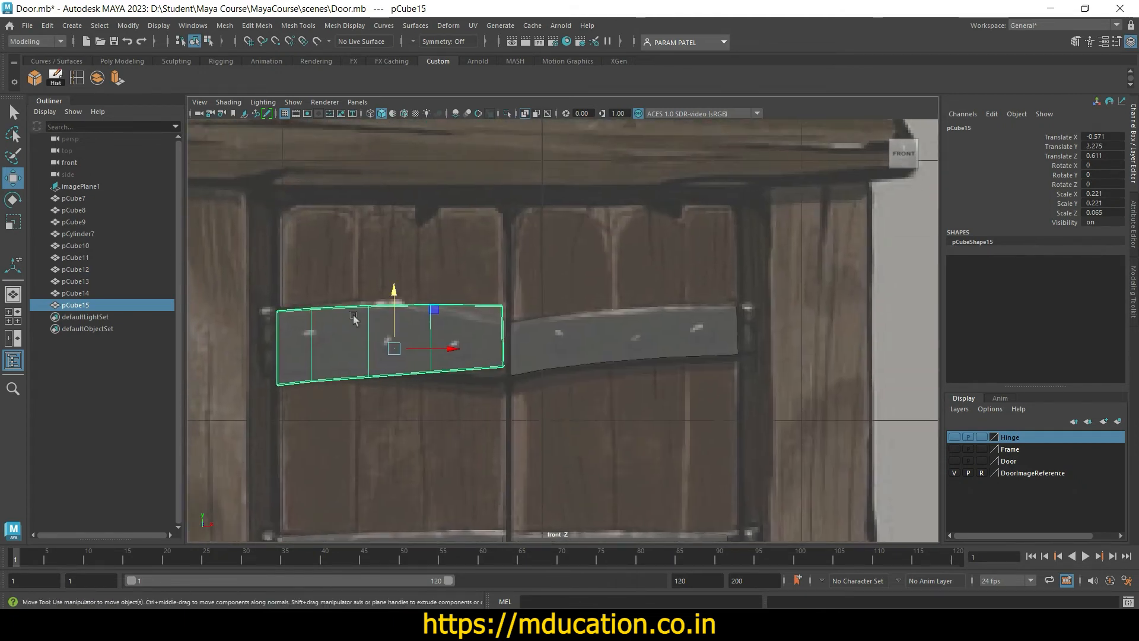
right_click_drag(353, 319, 309, 283)
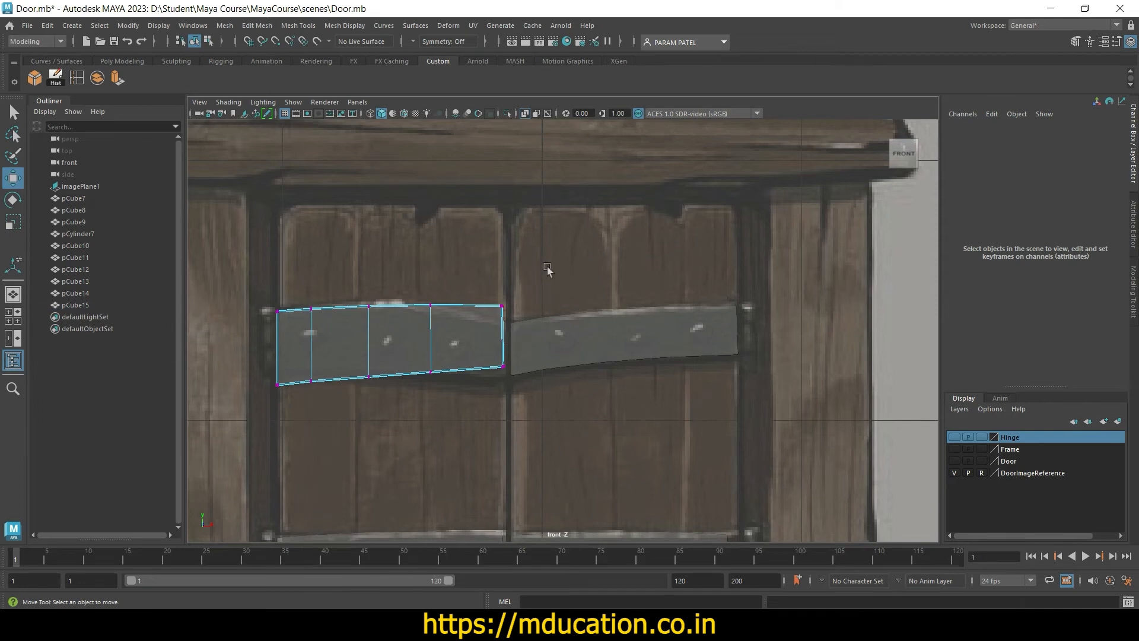
left_click_drag(547, 270, 483, 407)
left_click_drag(501, 278, 502, 295)
Step: Curve the upper-left strap's top edge by moving its three inner vertex groups to about Y 2.437, 2.454 and 2.443
mouse_move(438, 314)
left_mouse_down()
mouse_move(426, 298)
mouse_move(426, 326)
left_mouse_up()
left_click(436, 270)
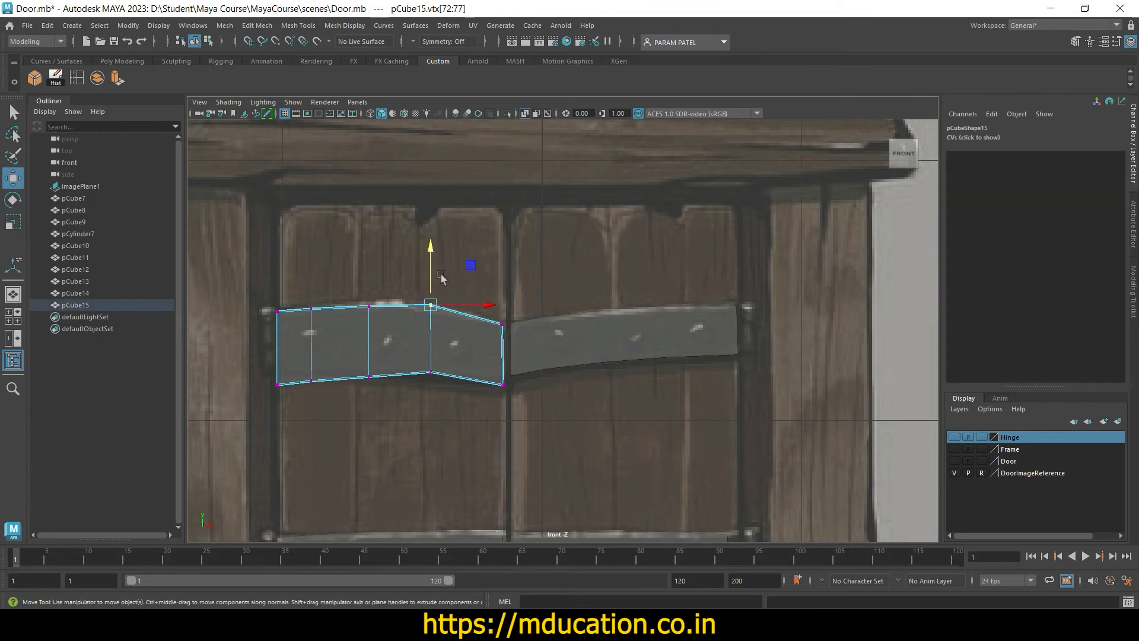
left_click_drag(433, 262, 433, 255)
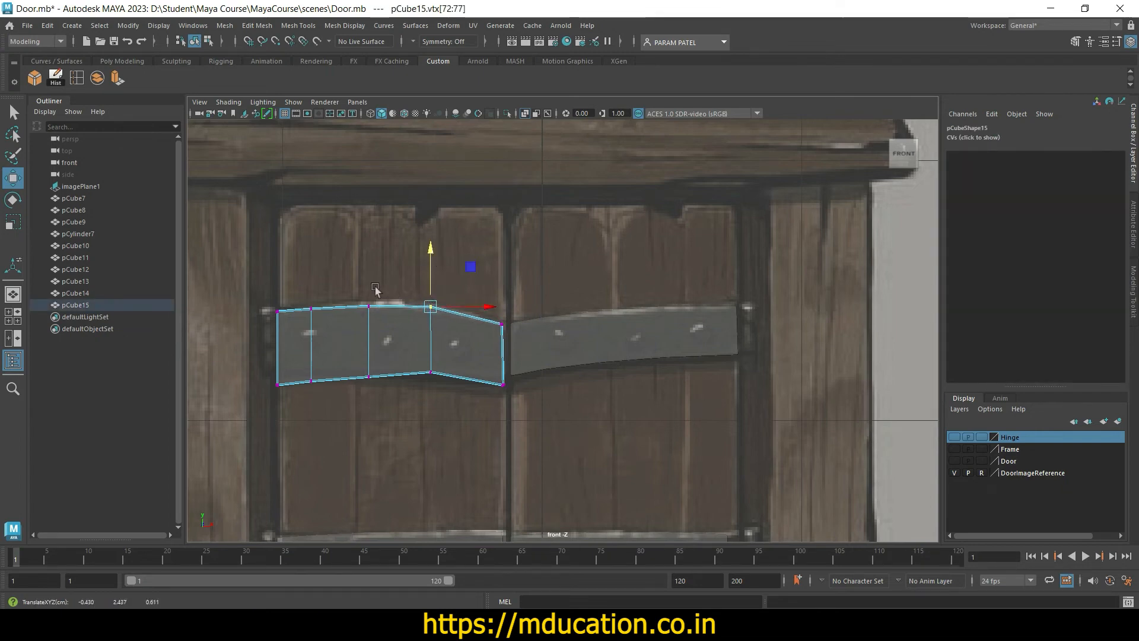
left_click_drag(352, 280, 391, 343)
left_click_drag(372, 255, 371, 252)
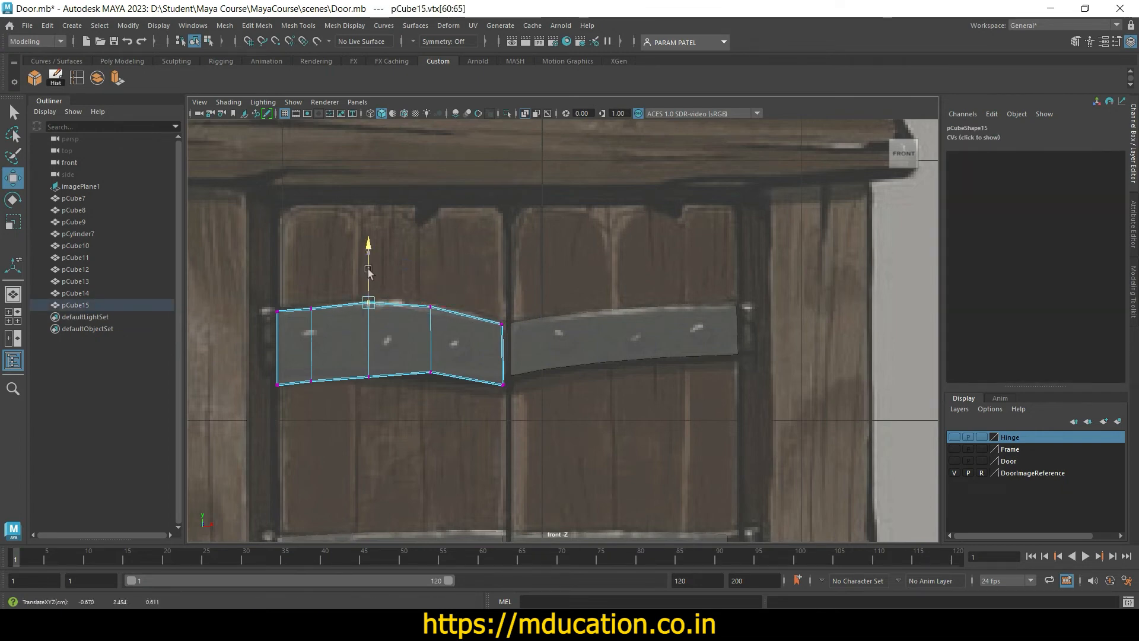
mouse_move(292, 285)
left_mouse_down()
mouse_move(322, 316)
mouse_move(308, 286)
left_mouse_up()
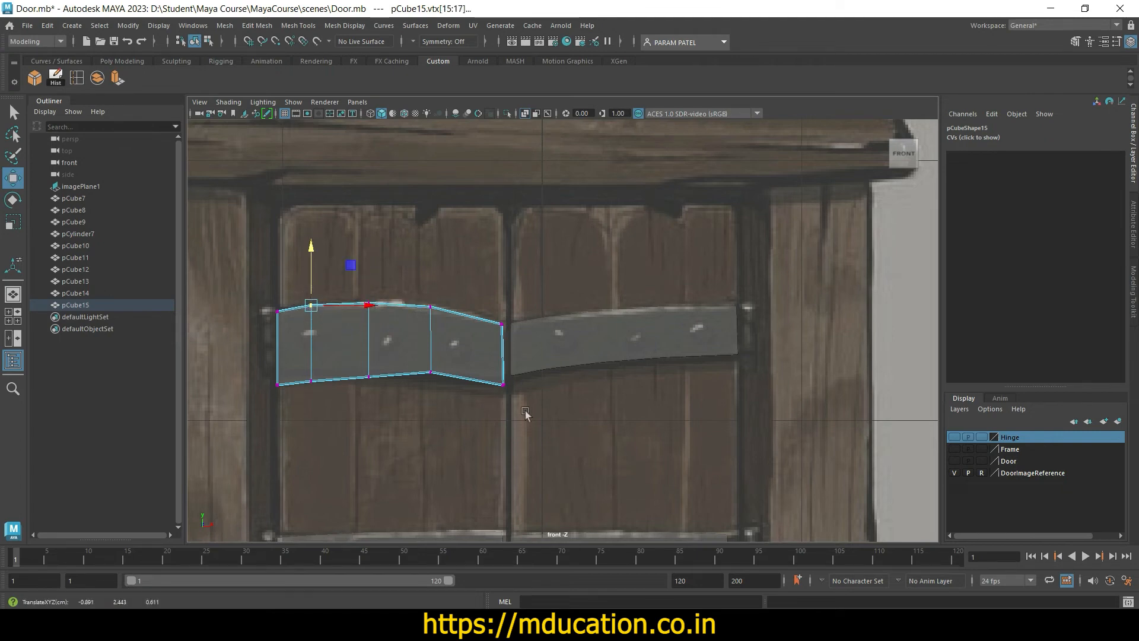
Step: Raise the upper-left strap's bottom vertices along the reference's lower edge, placing the hinge end at about Y 2.195
left_click_drag(525, 414, 469, 319)
mouse_move(506, 333)
left_mouse_down()
mouse_move(504, 285)
mouse_move(514, 325)
left_mouse_up()
left_click_drag(442, 396, 418, 361)
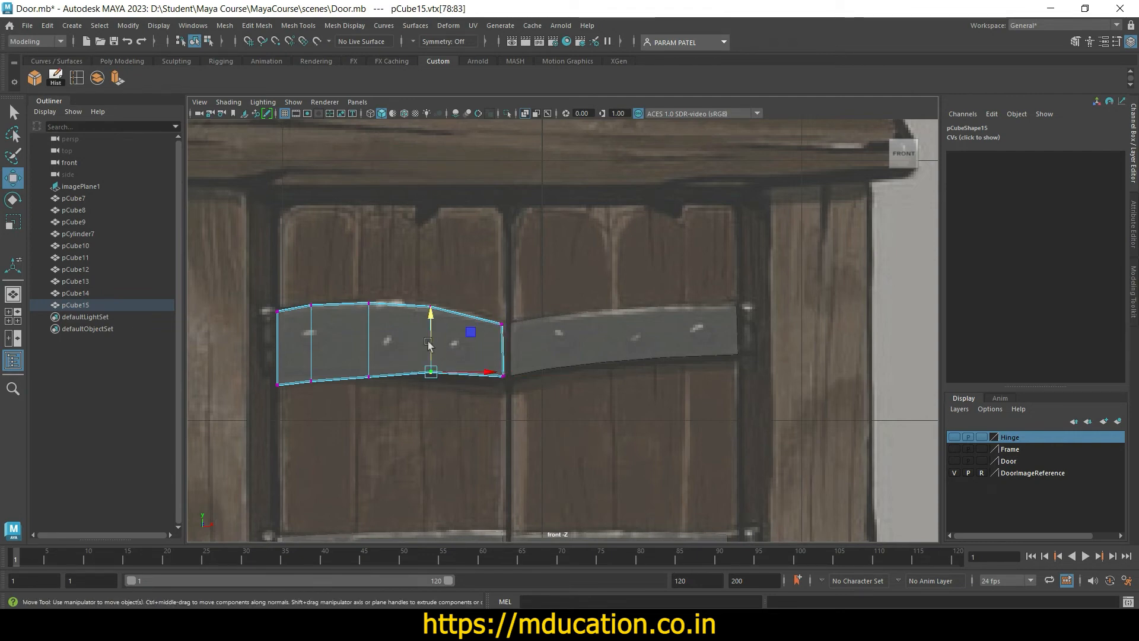
left_click_drag(400, 409, 370, 324)
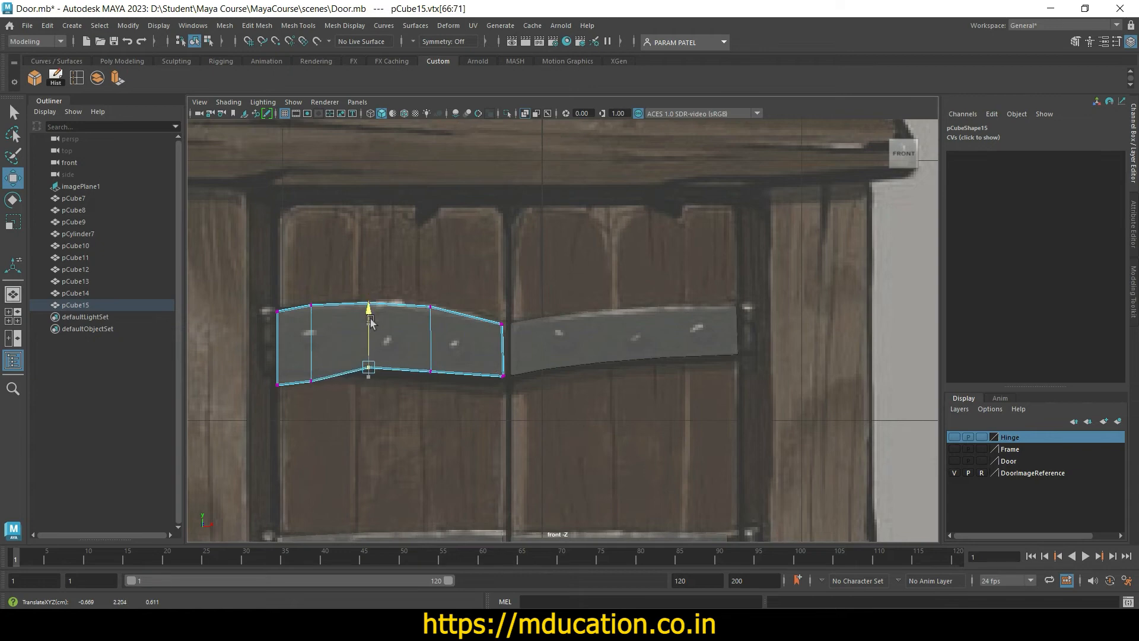
left_click_drag(341, 409, 313, 327)
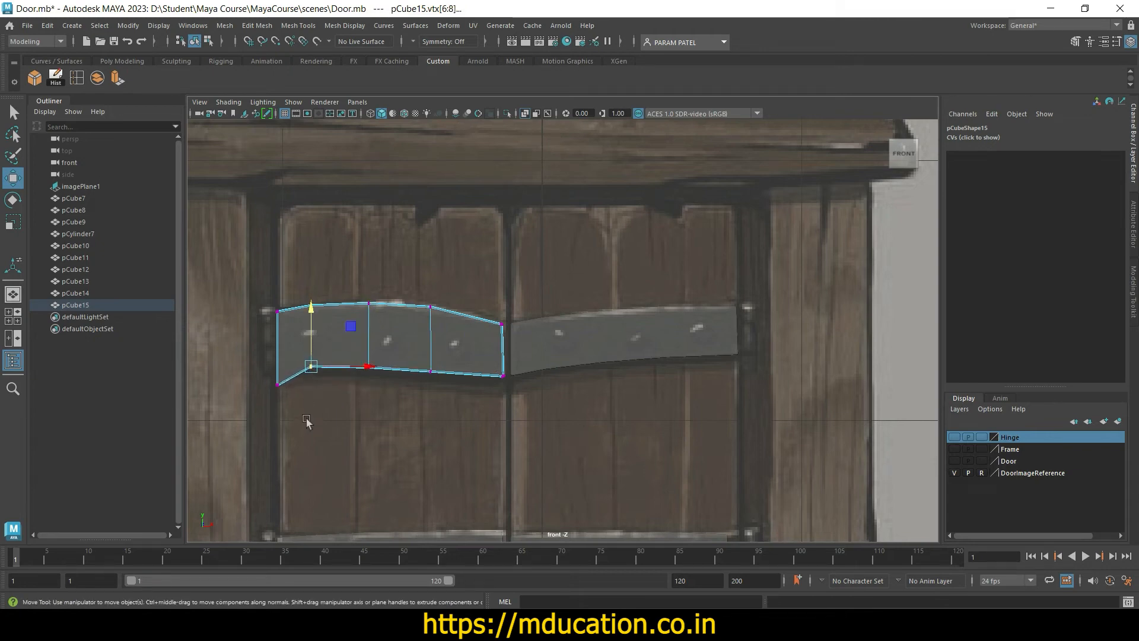
left_click_drag(310, 423, 281, 330)
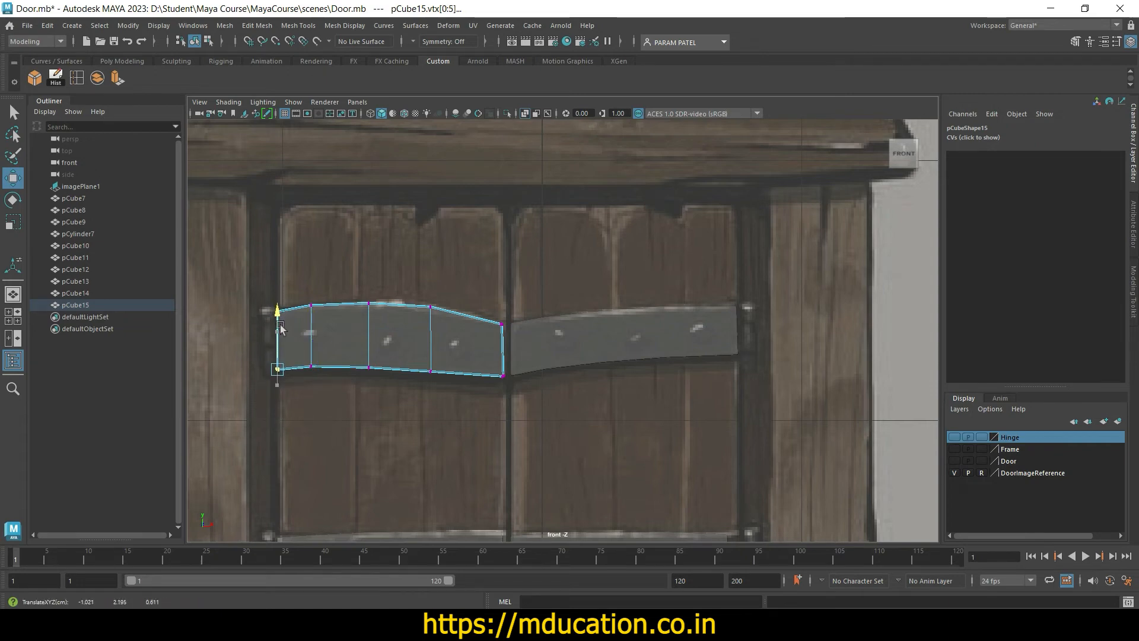
Step: Raise the upper-left strap's top hinge-end vertices slightly to match the reference and save the scene
left_click(396, 428)
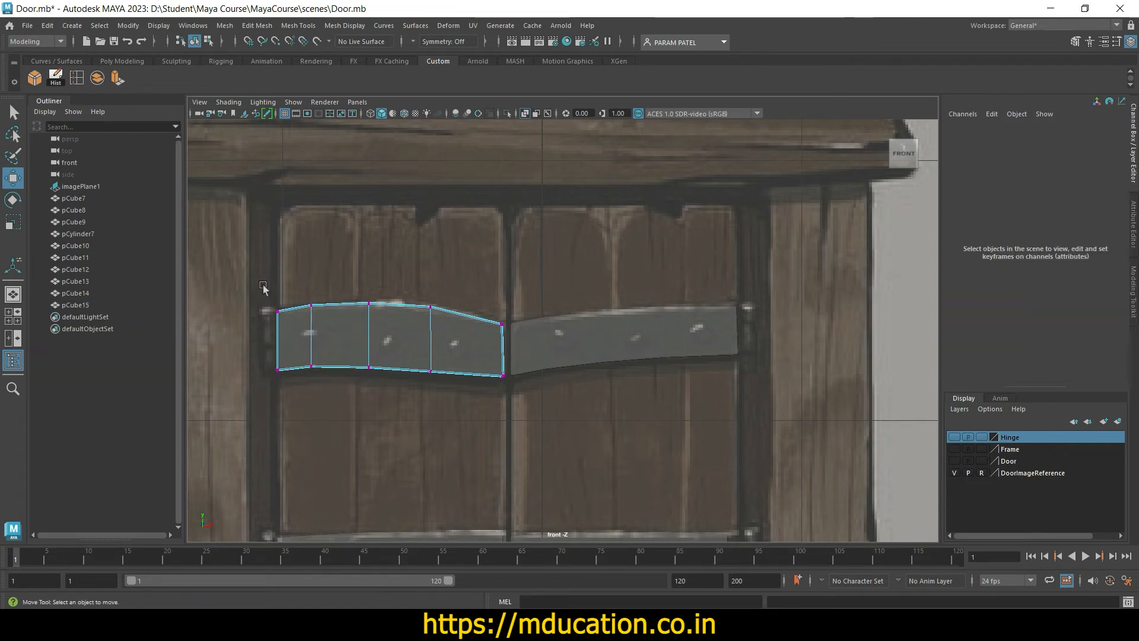
left_click_drag(263, 289, 289, 319)
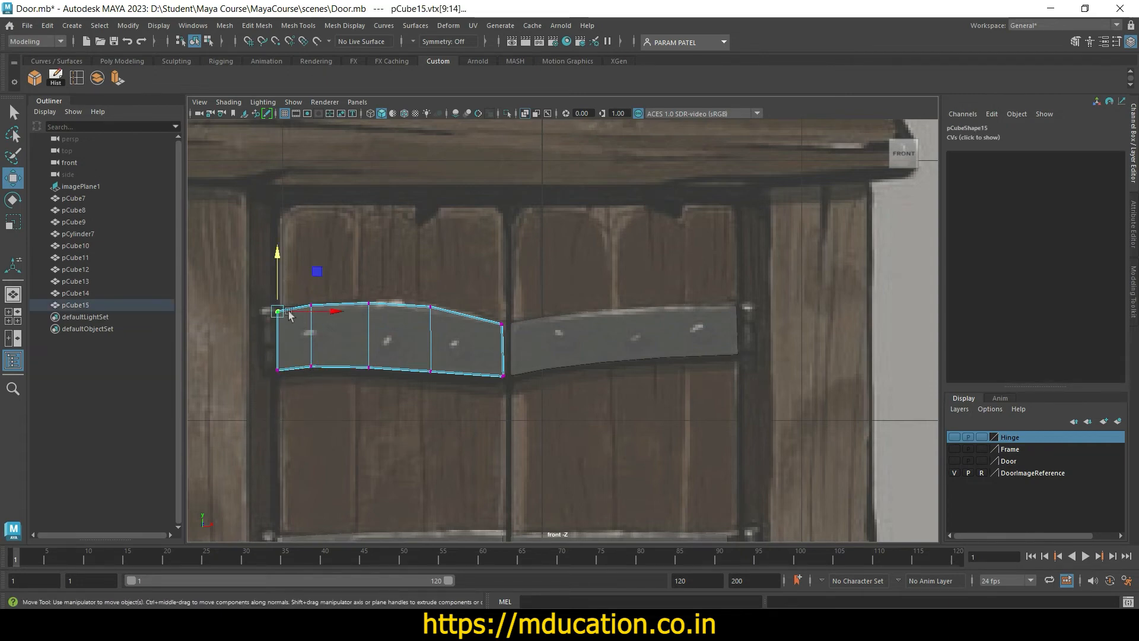
left_click(423, 270)
key("ctrl+s")
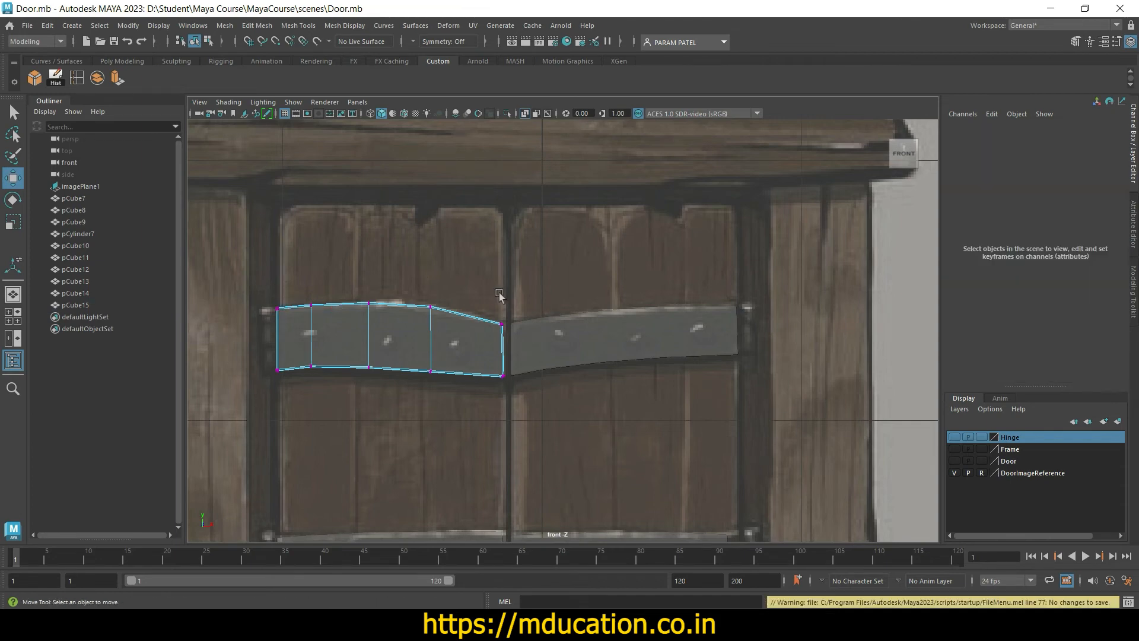
Step: Combine all six metal straps on both doors into a single mesh
key("space")
key("space")
left_click_drag(736, 372, 732, 368, "alt")
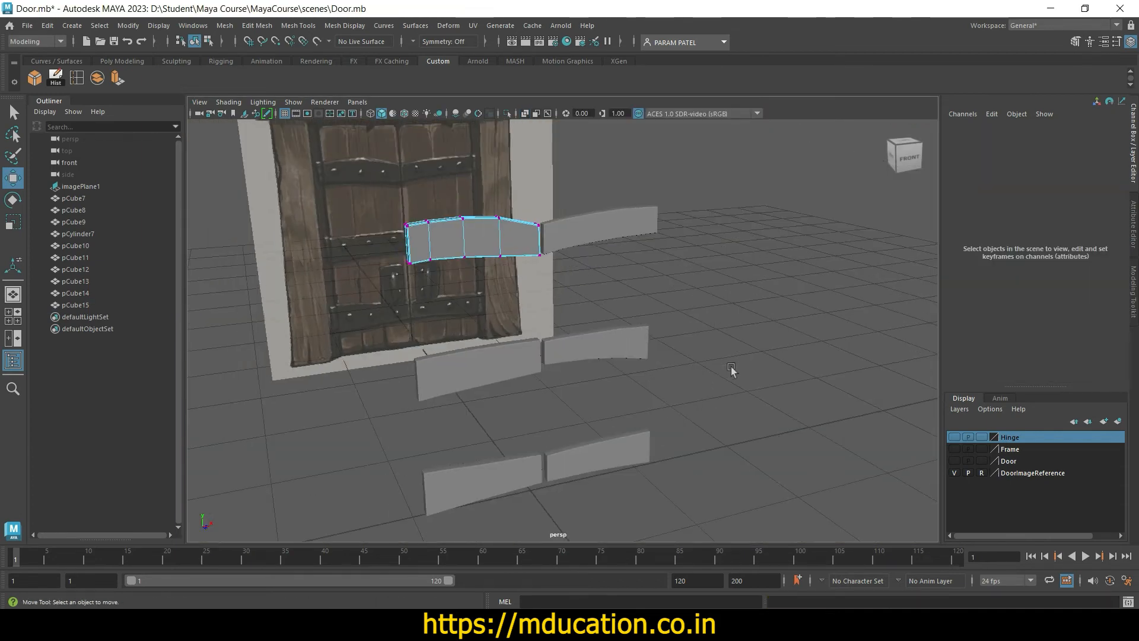
right_click_drag(516, 243, 555, 224)
left_click(513, 254)
left_click(585, 240, "shift")
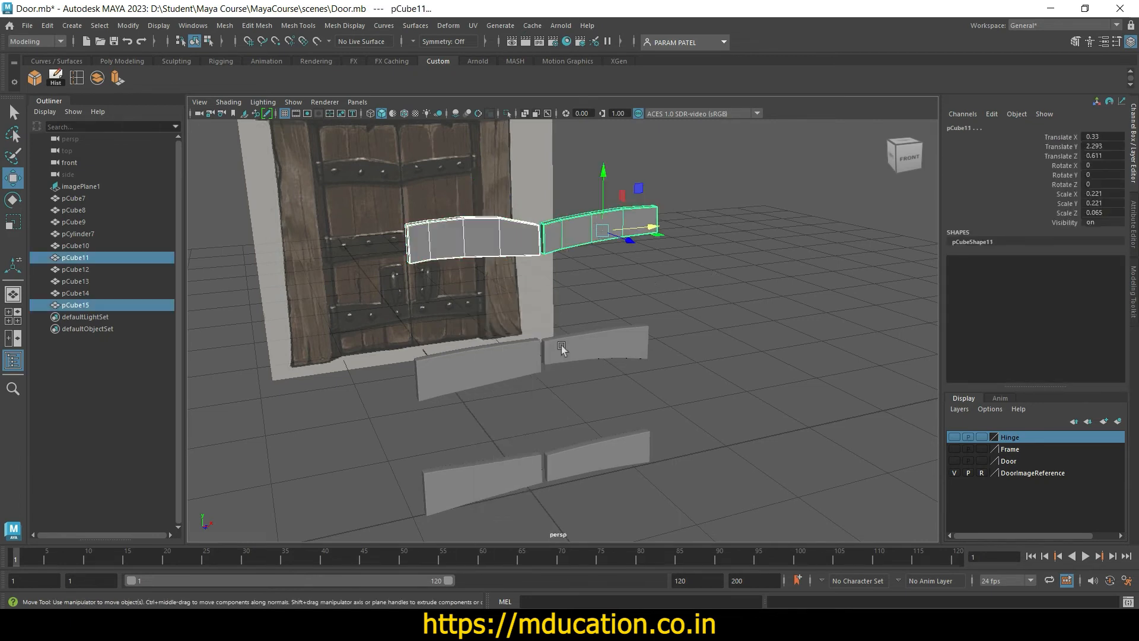
left_click(481, 365, "shift")
left_click(588, 354, "shift")
left_click(479, 490, "shift")
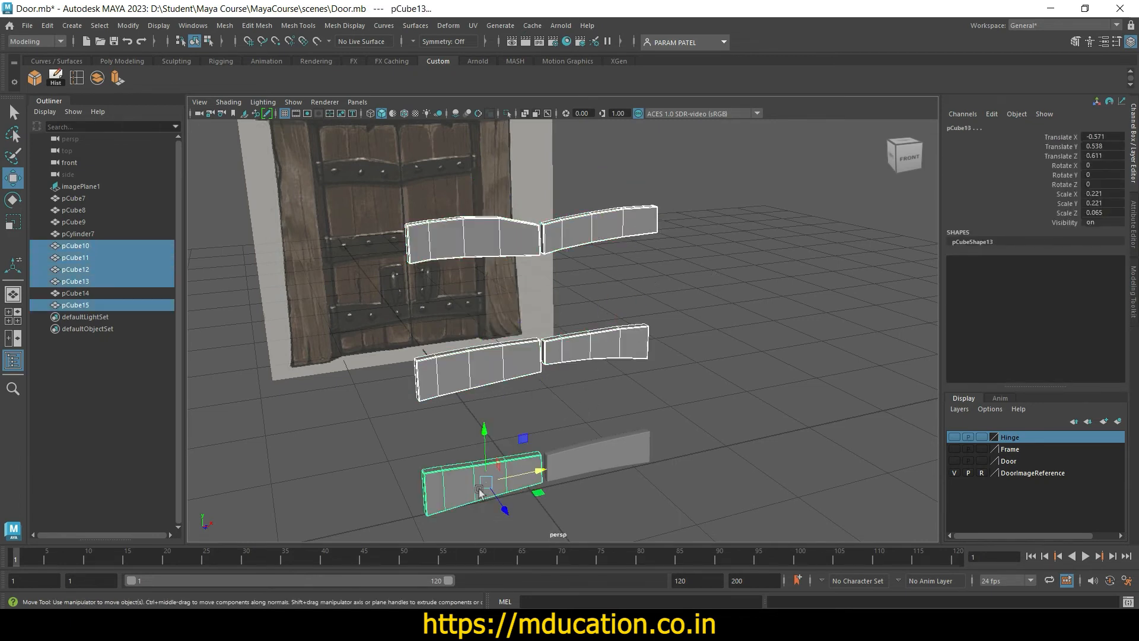
left_click(587, 465, "shift")
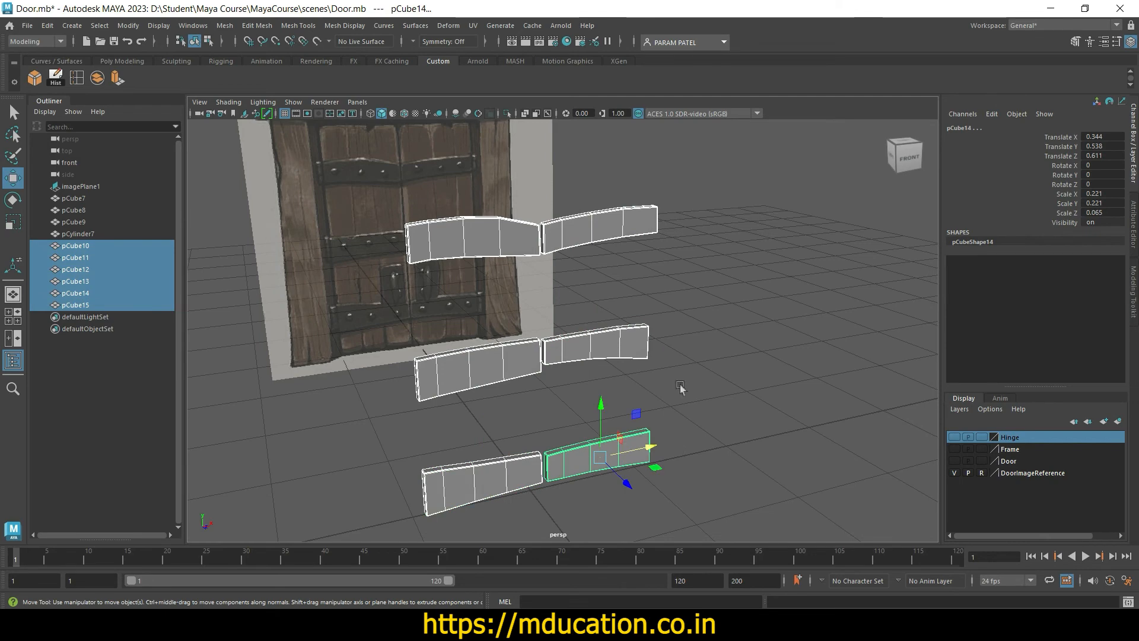
left_click(118, 80)
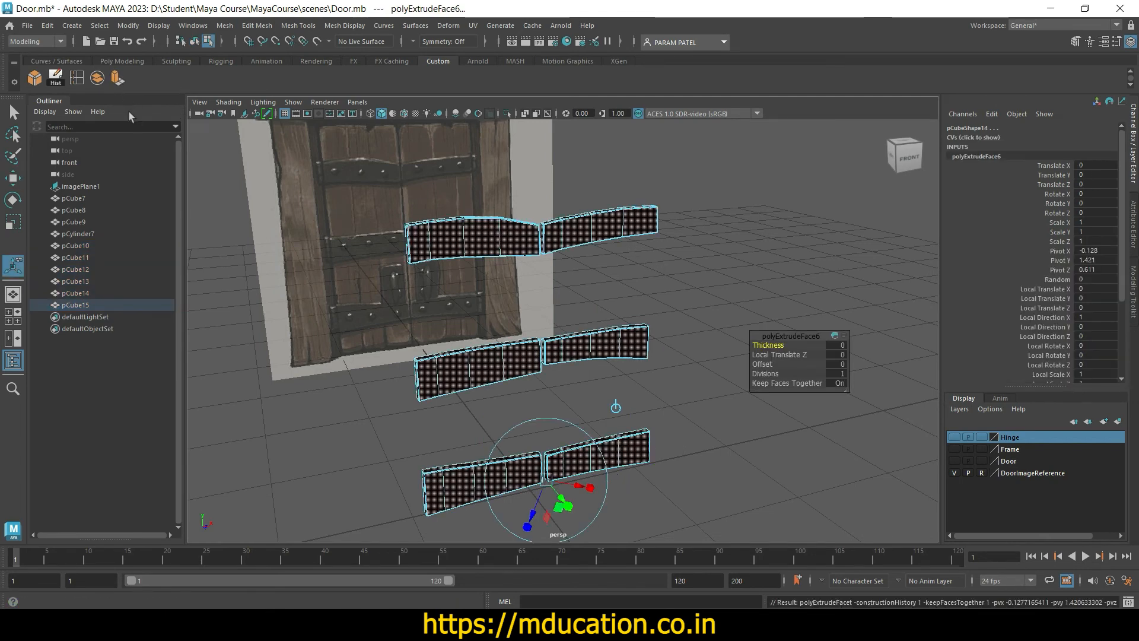
key("ctrl+z")
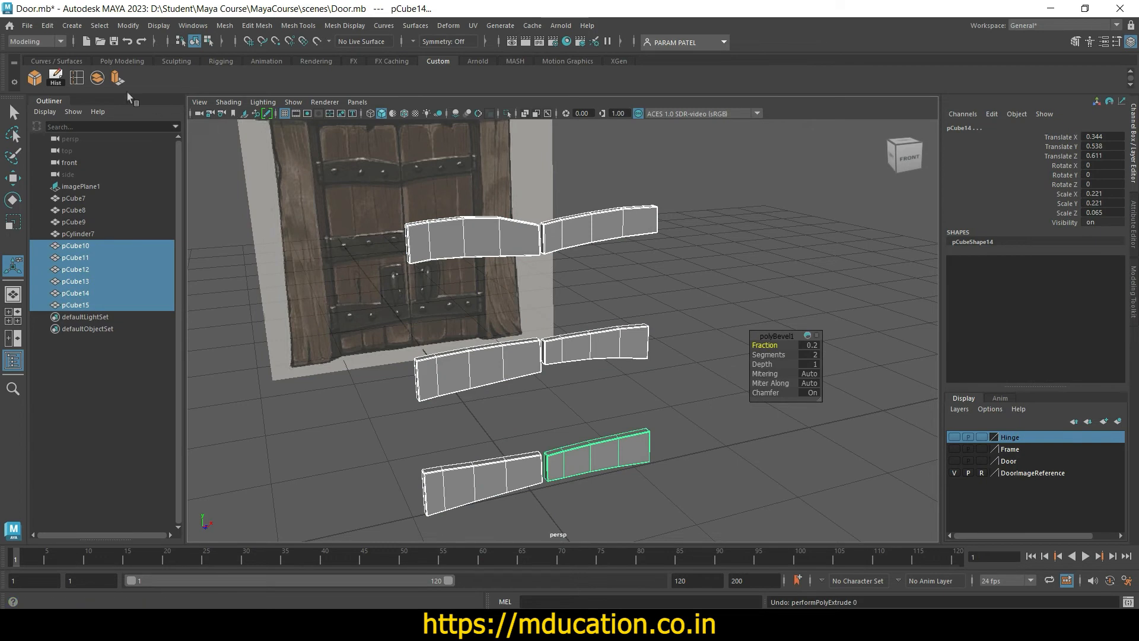
left_click(97, 78)
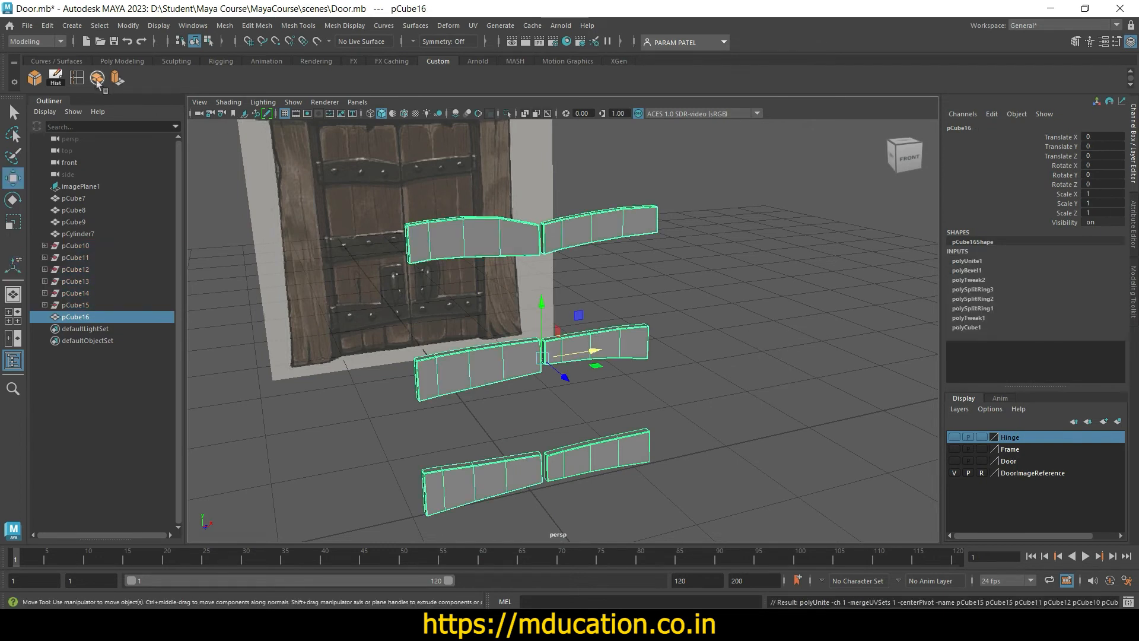
Step: Delete the combined strap mesh's construction history and save the scene
left_click(56, 77)
left_click(674, 300)
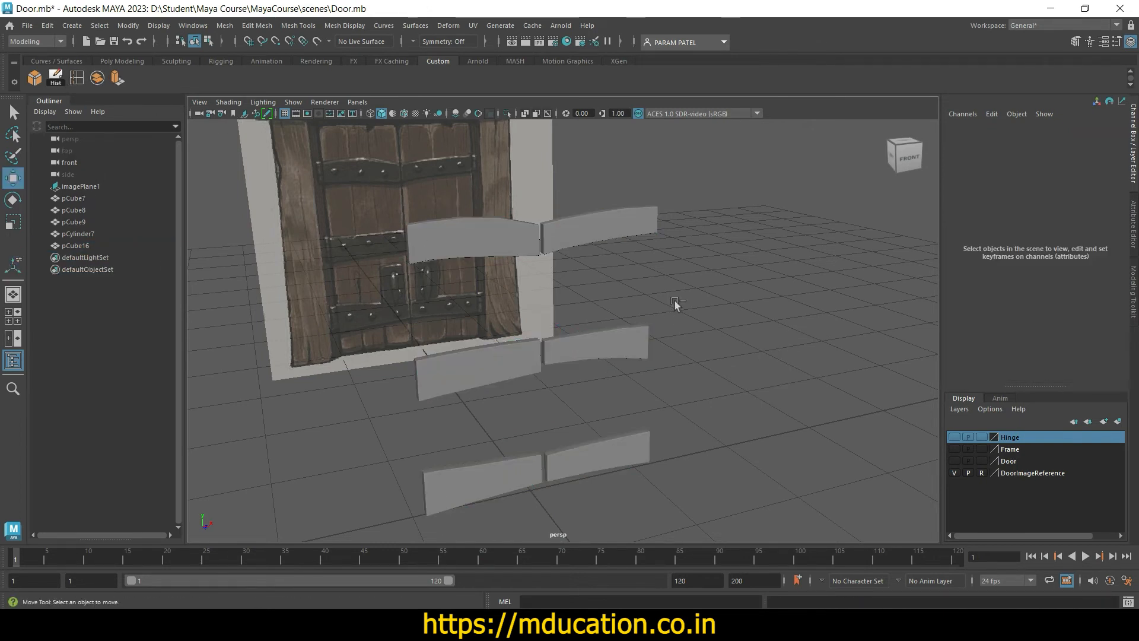
key("ctrl+s")
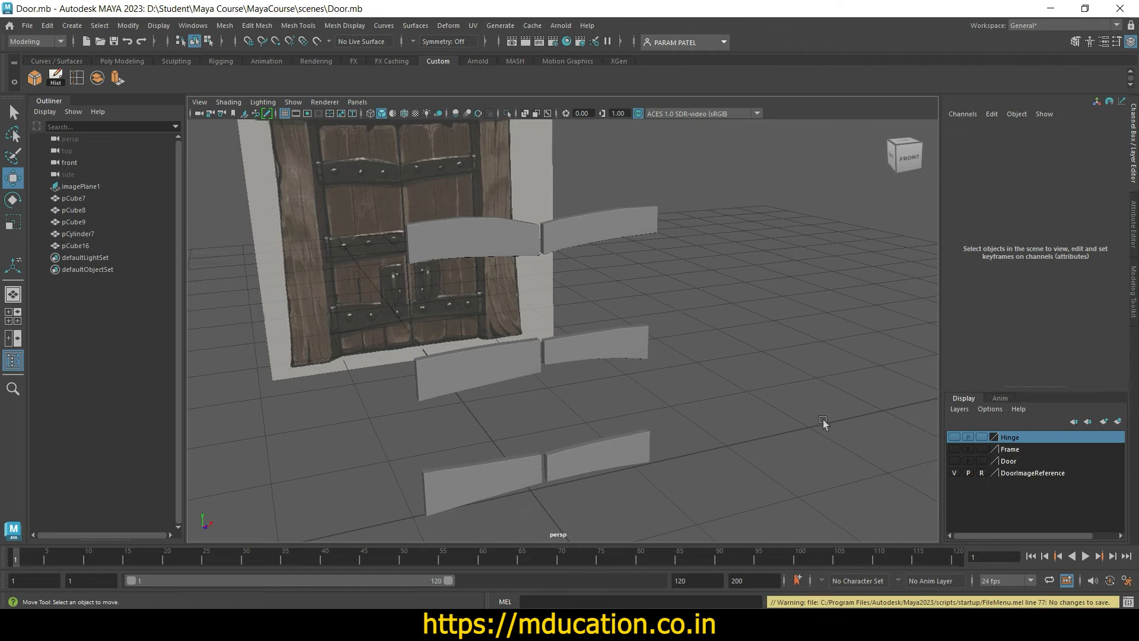
Step: Show the Hinge, Frame and Door display layers alongside the metal straps
left_click(953, 437)
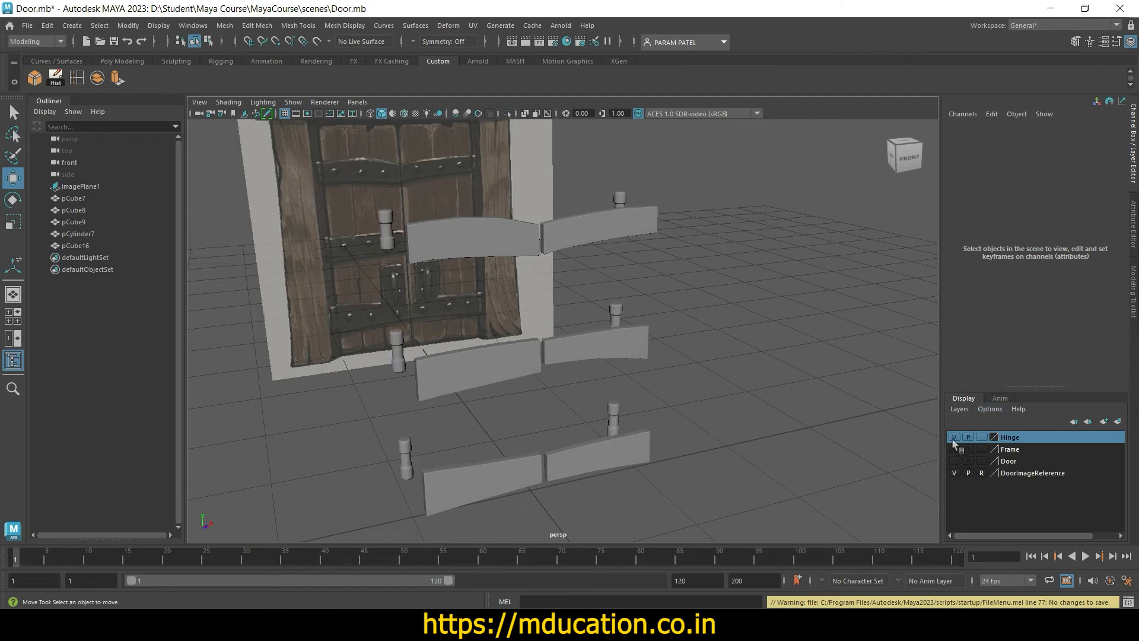
left_click(954, 450)
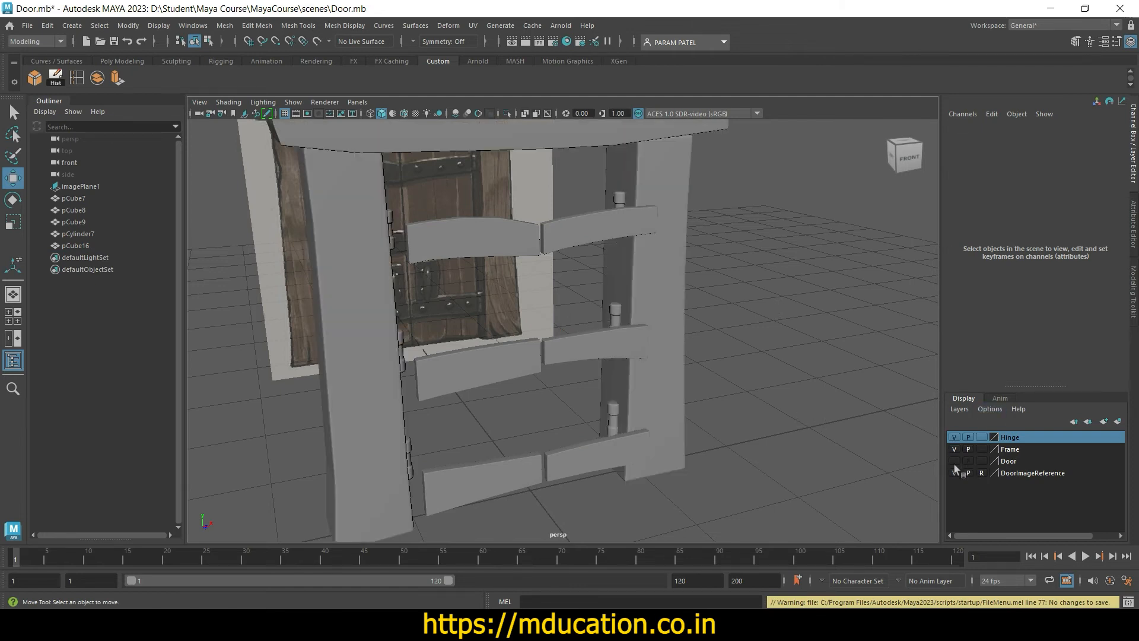
left_click(955, 461)
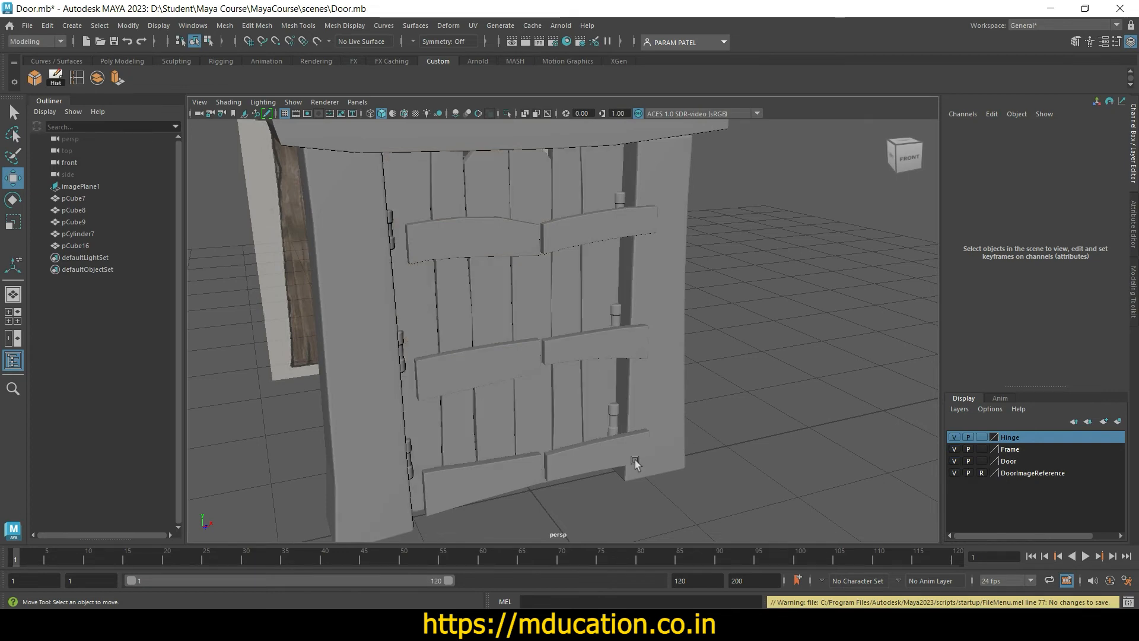
Step: Move the combined metal straps back along Z to about -0.564 so they sit against the door planks
left_click_drag(635, 463, 690, 419, "alt")
left_click(551, 395)
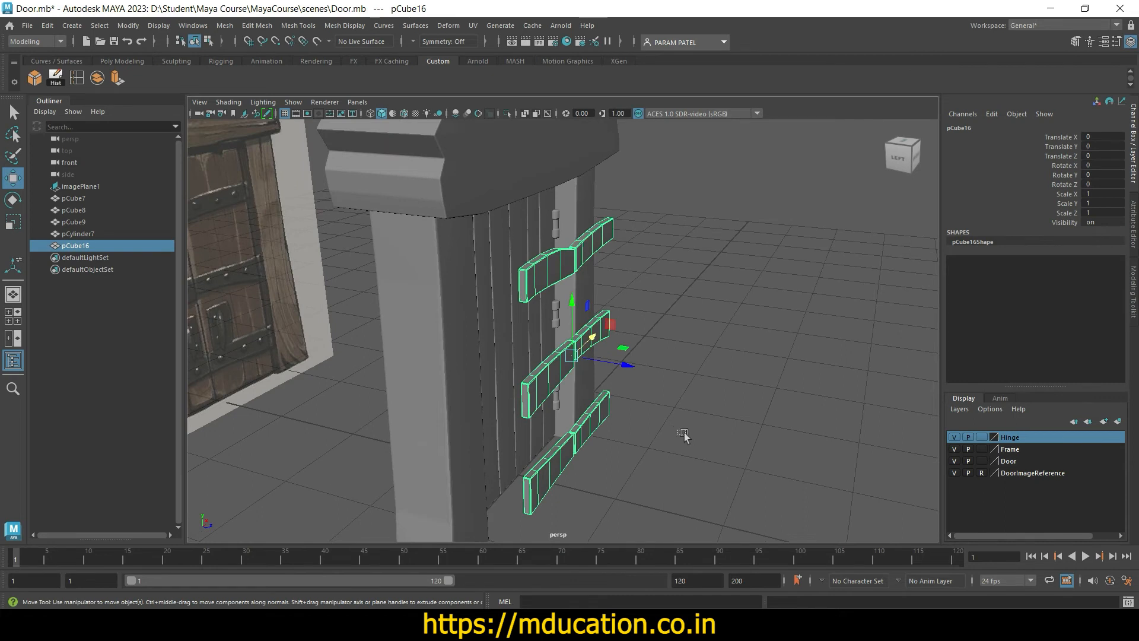
left_click(683, 436)
left_click(542, 371)
left_click_drag(623, 363, 563, 363)
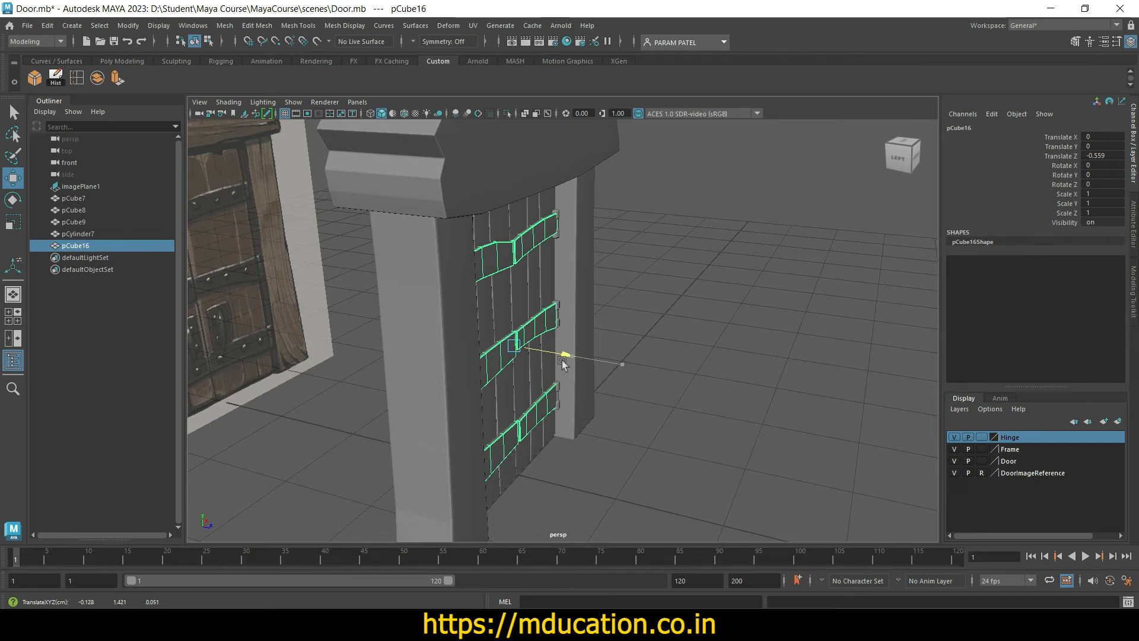
left_click(658, 415)
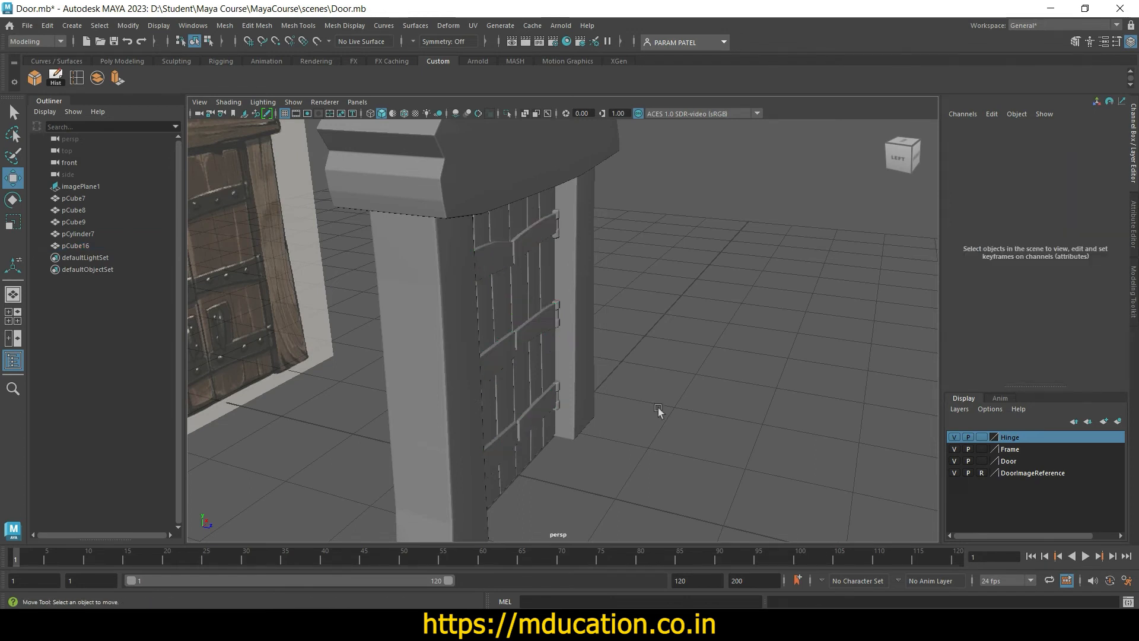
Step: Check the straps' fit against the door planks and hinges, and save the scene
left_click_drag(659, 415, 664, 445, "alt")
right_click_drag(664, 445, 745, 437, "alt")
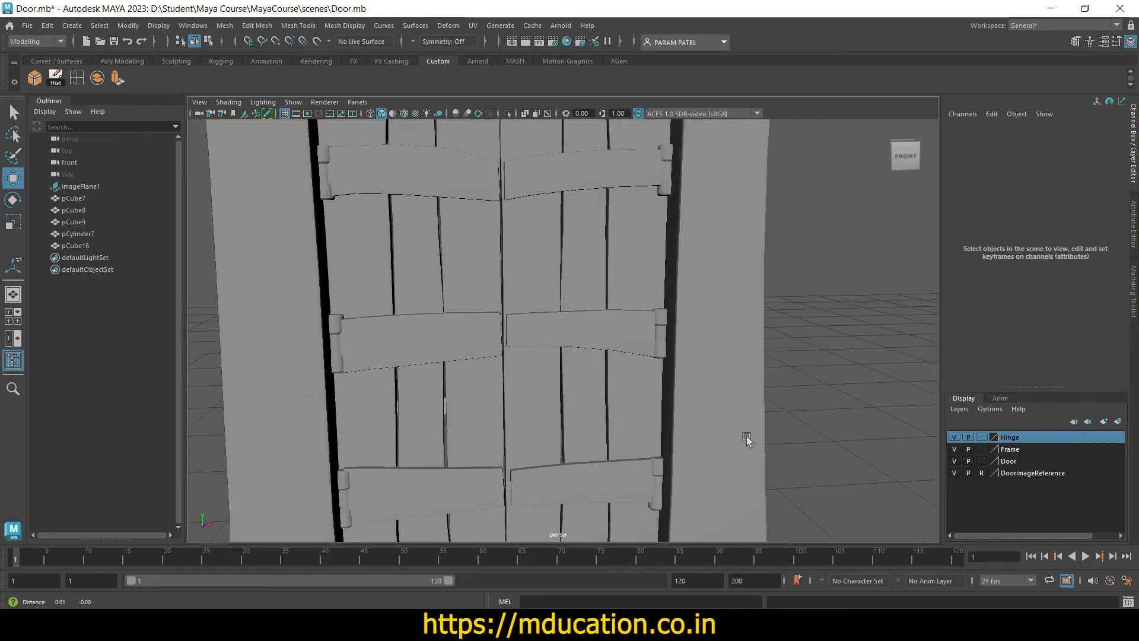
middle_click_drag(745, 437, 649, 415, "alt")
scroll(658, 412, "down", 3)
mouse_move(670, 411)
left_mouse_down("alt")
mouse_move(633, 412)
mouse_move(682, 438)
mouse_move(666, 447)
mouse_move(613, 421)
mouse_move(681, 433)
mouse_move(650, 406)
left_mouse_up("alt")
scroll(665, 410, "down", 2)
key("ctrl+s")
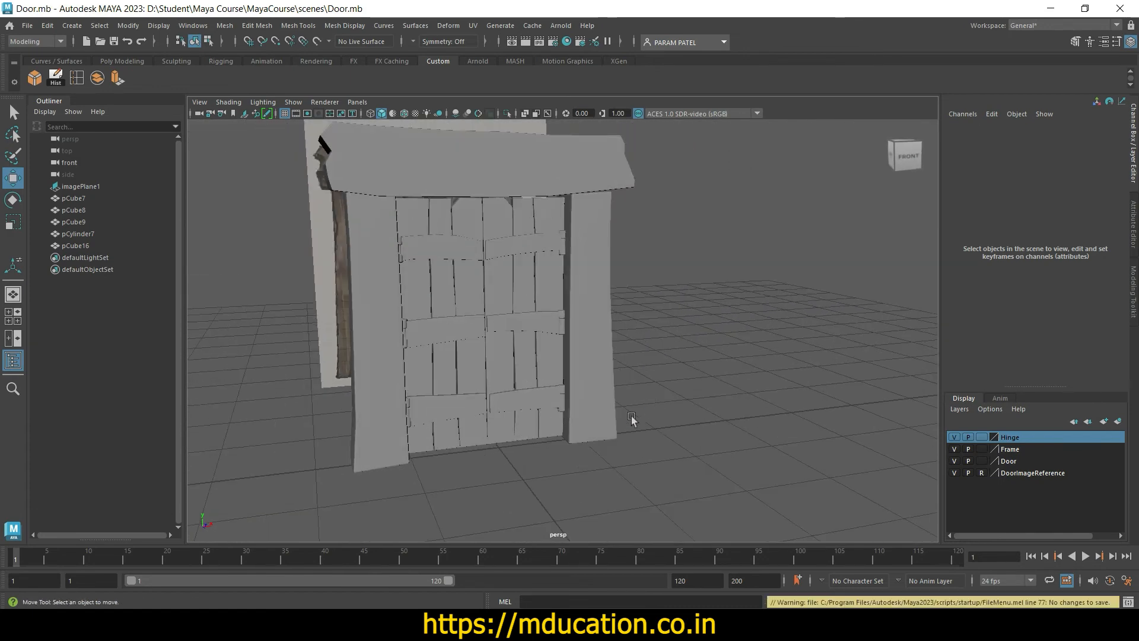
Step: Compare the straps with the rivets in the reference image in the front view, and save the scene again
key("space")
key("space")
scroll(626, 376, "up", 3)
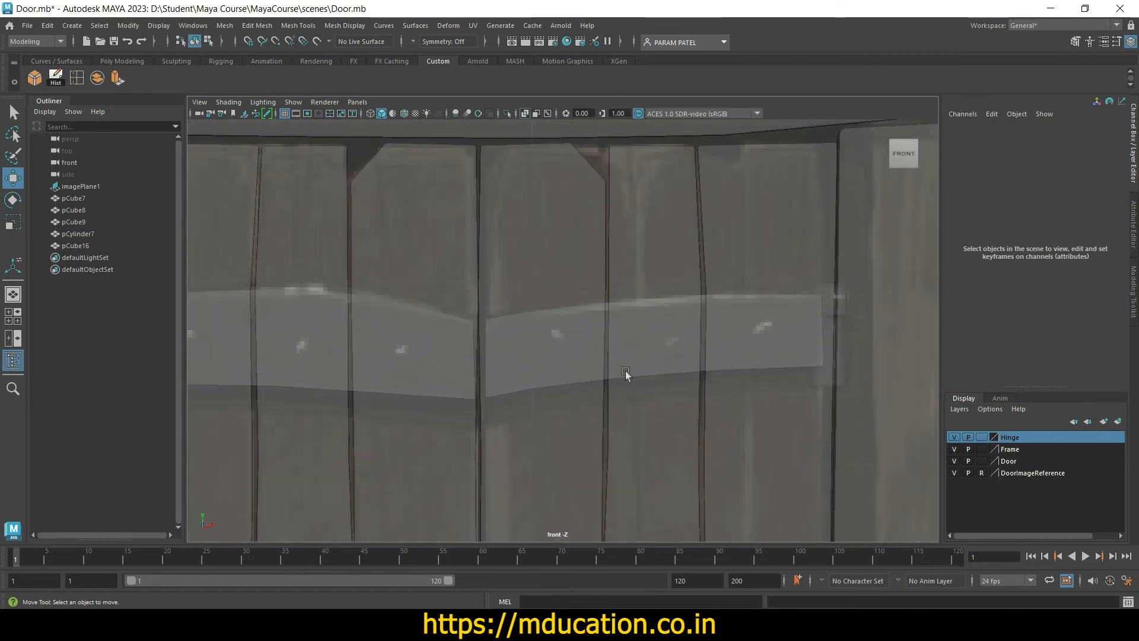
scroll(526, 356, "down", 6)
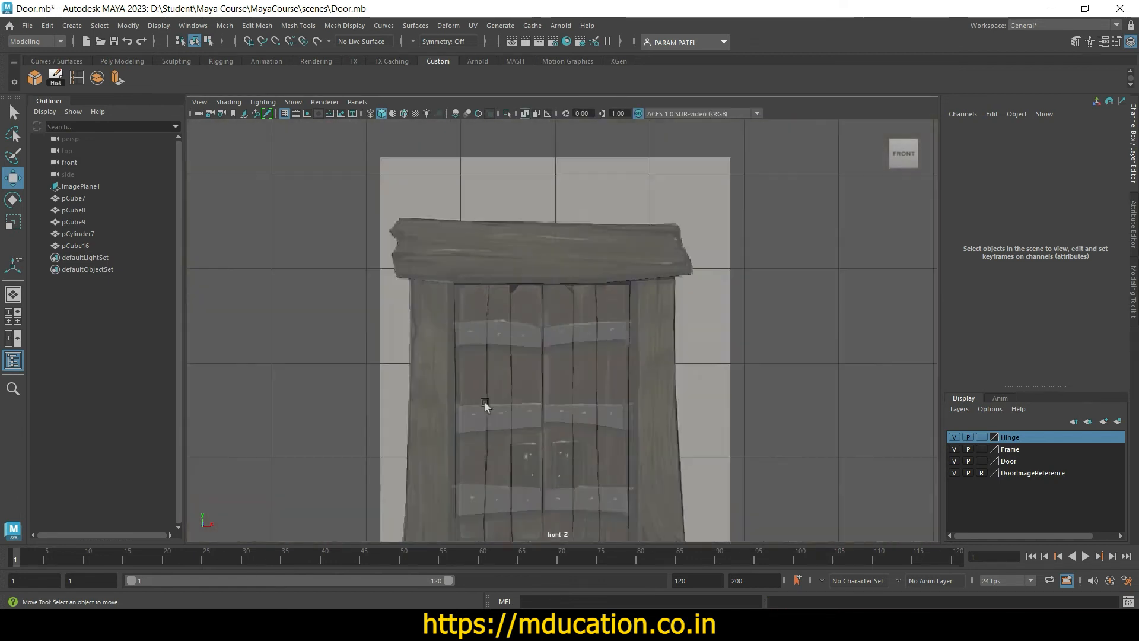
scroll(537, 362, "up", 2)
scroll(461, 336, "up", 2)
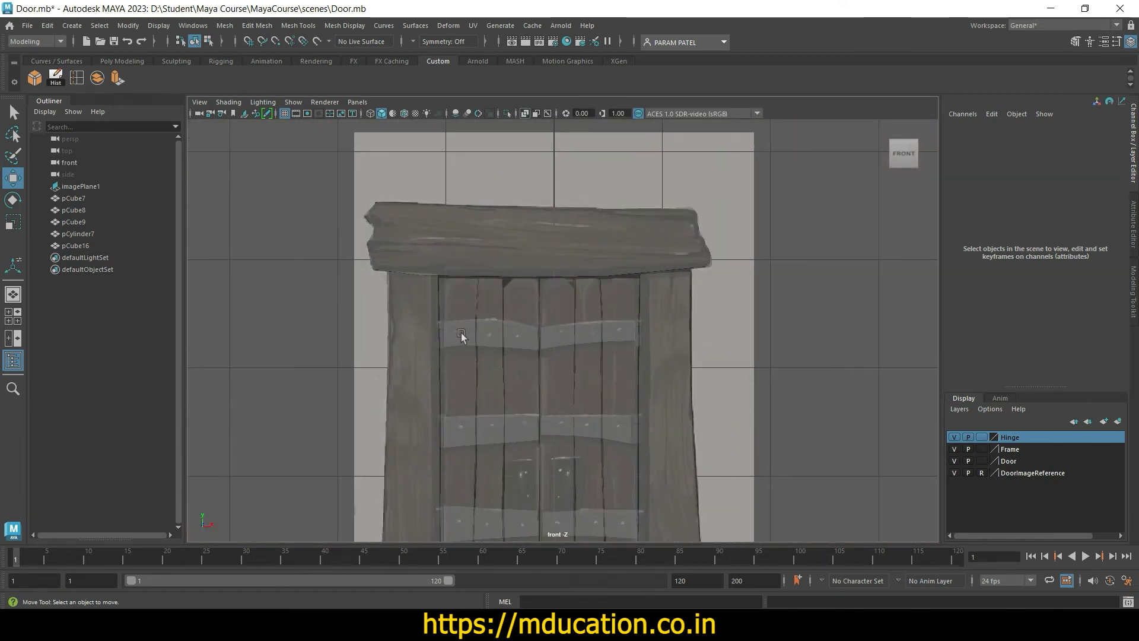
key("ctrl+s")
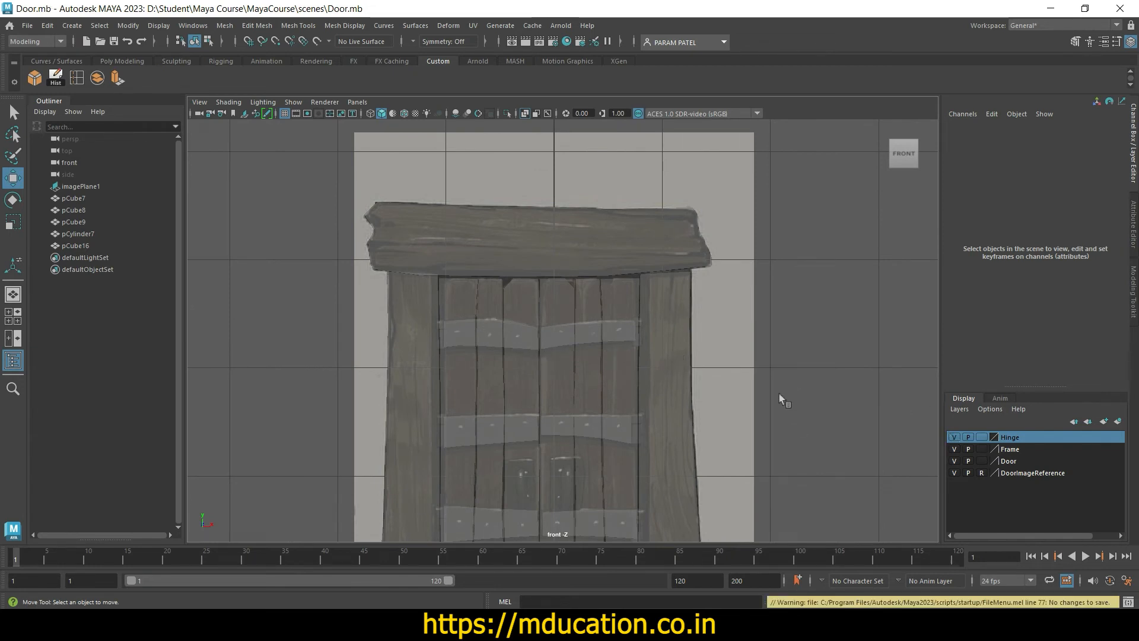
key("ctrl+s")
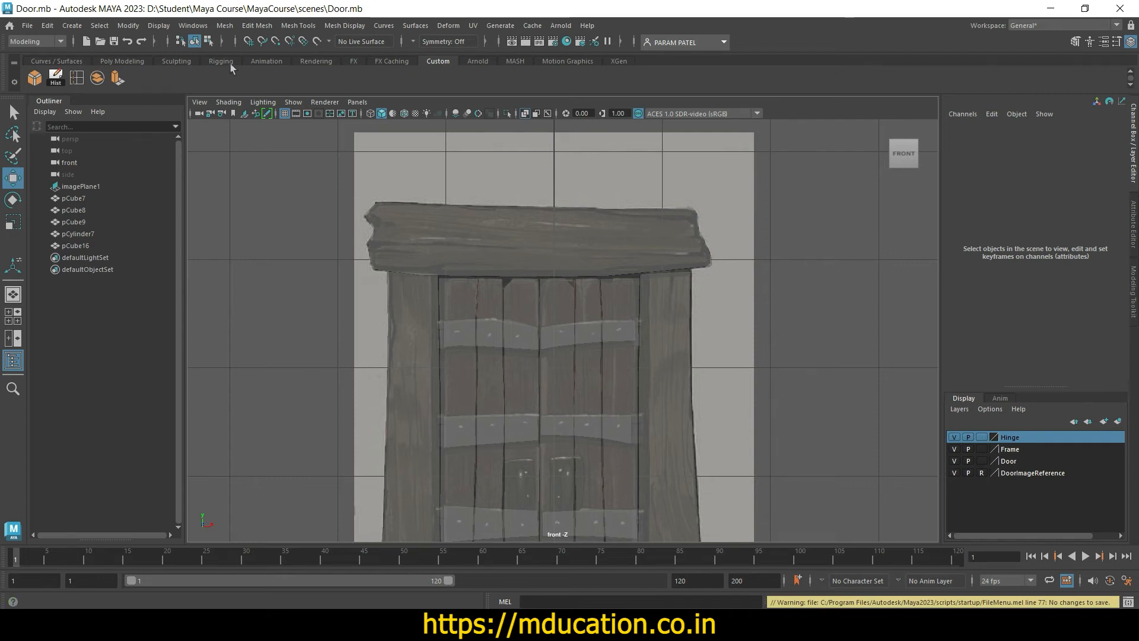
Step: Create a polygon sphere and move it over the middle right strap near the hinge, at about X 0.599, Y 1.452
left_click(140, 61)
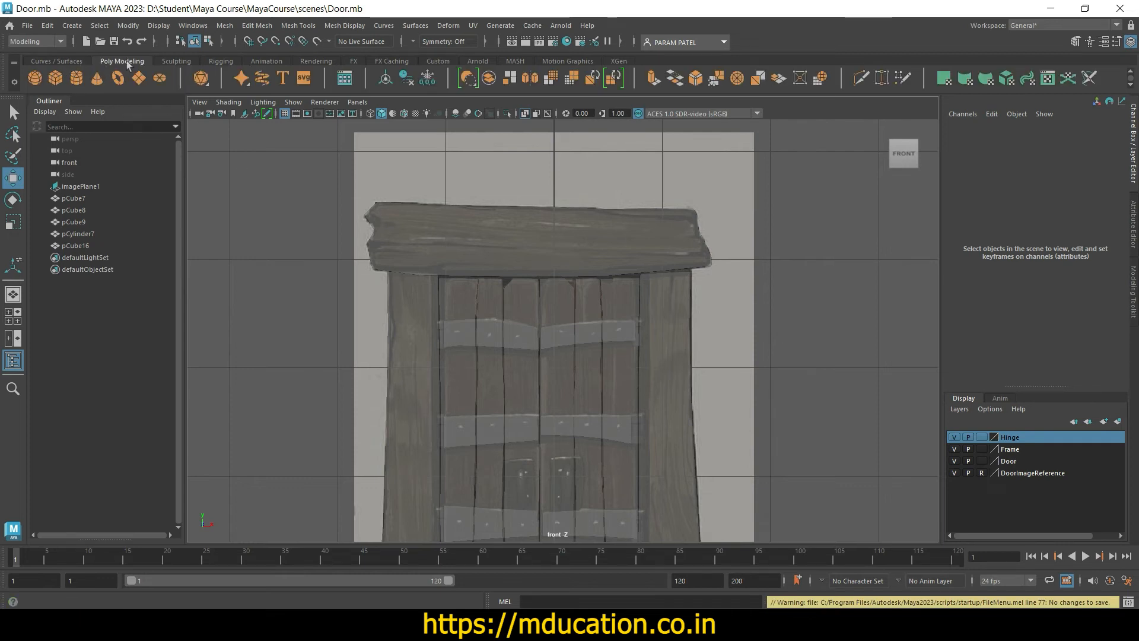
left_click(33, 79)
scroll(745, 407, "down", 5)
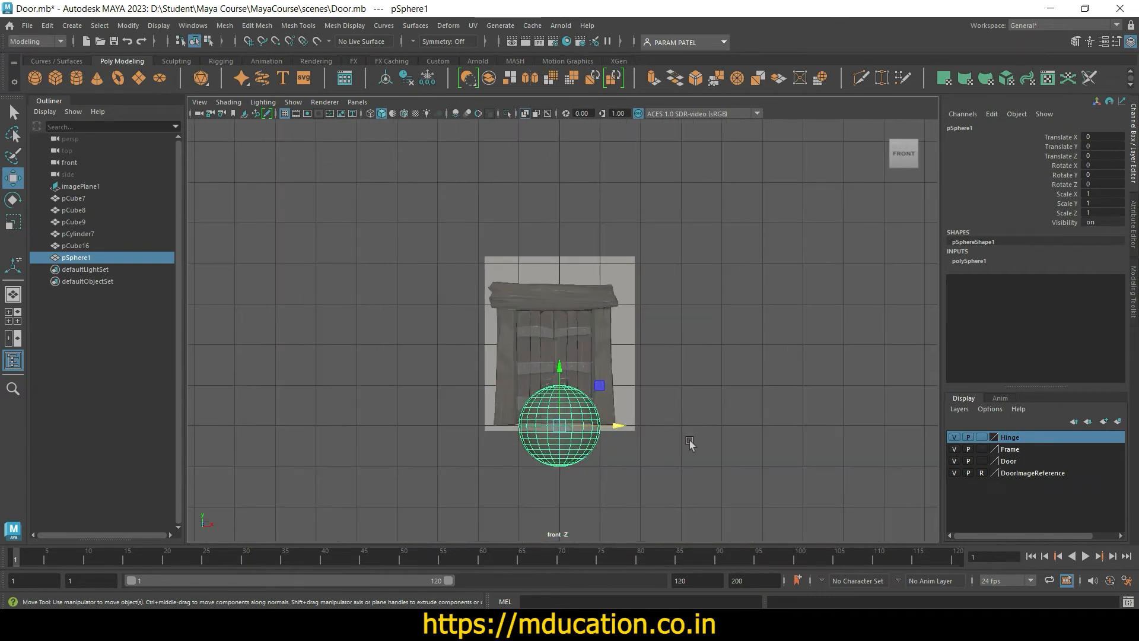
scroll(654, 372, "up", 5)
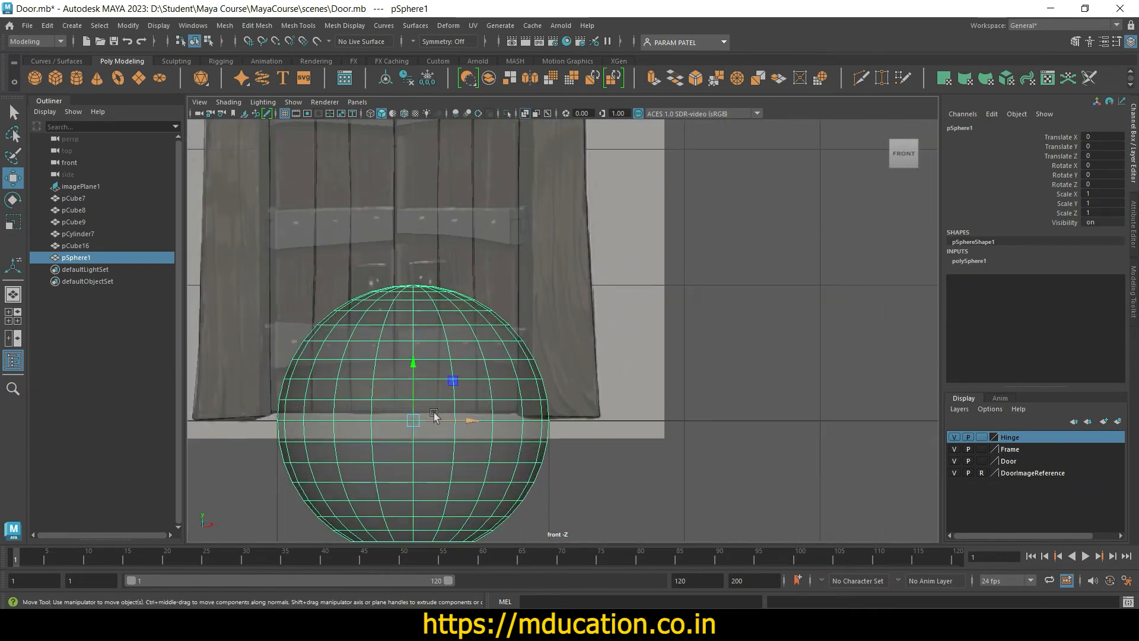
left_click_drag(414, 369, 414, 221)
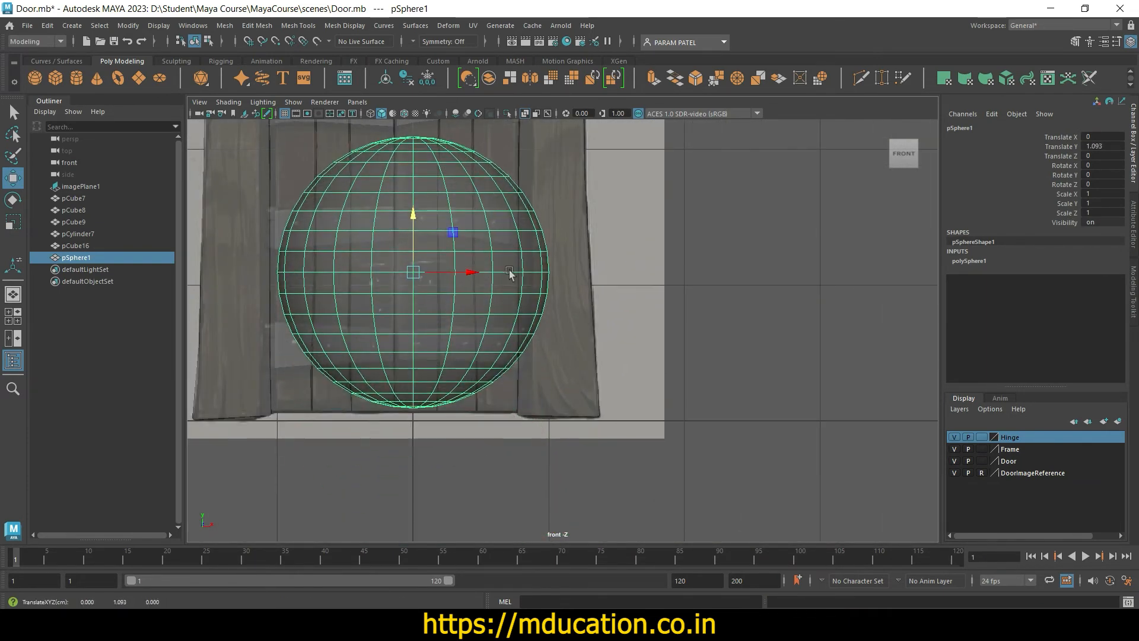
left_click_drag(514, 273, 559, 272)
left_click_drag(496, 217, 496, 168)
Step: Scale the sphere down uniformly to about 0.029 to match the size of a rivet on the strap
key("r")
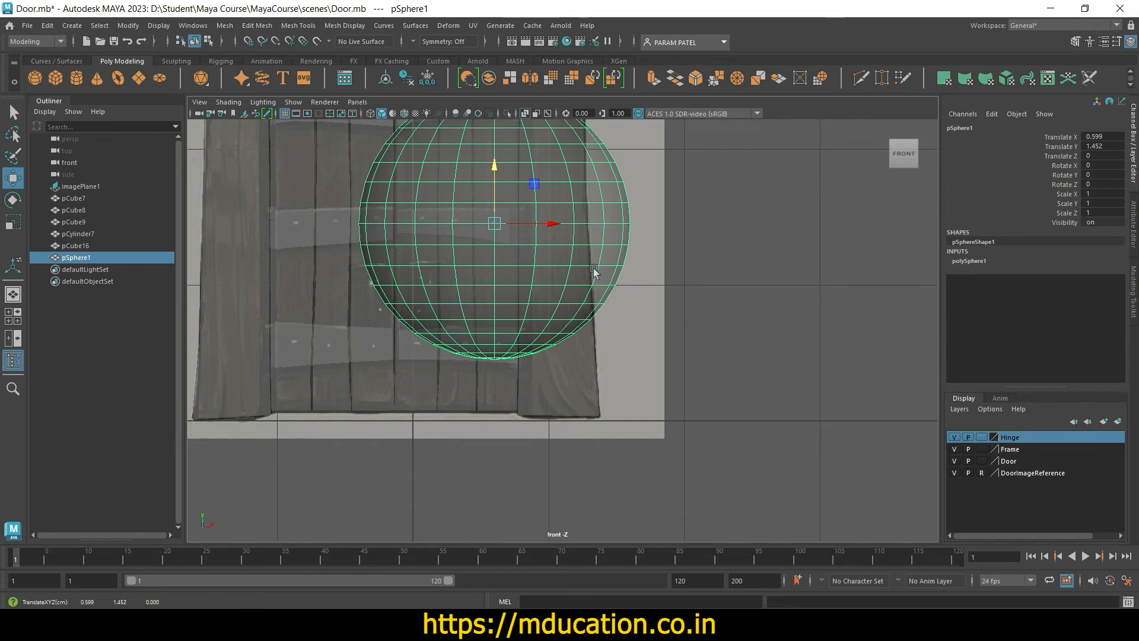
left_click_drag(495, 224, 290, 306)
scroll(407, 325, "up", 4)
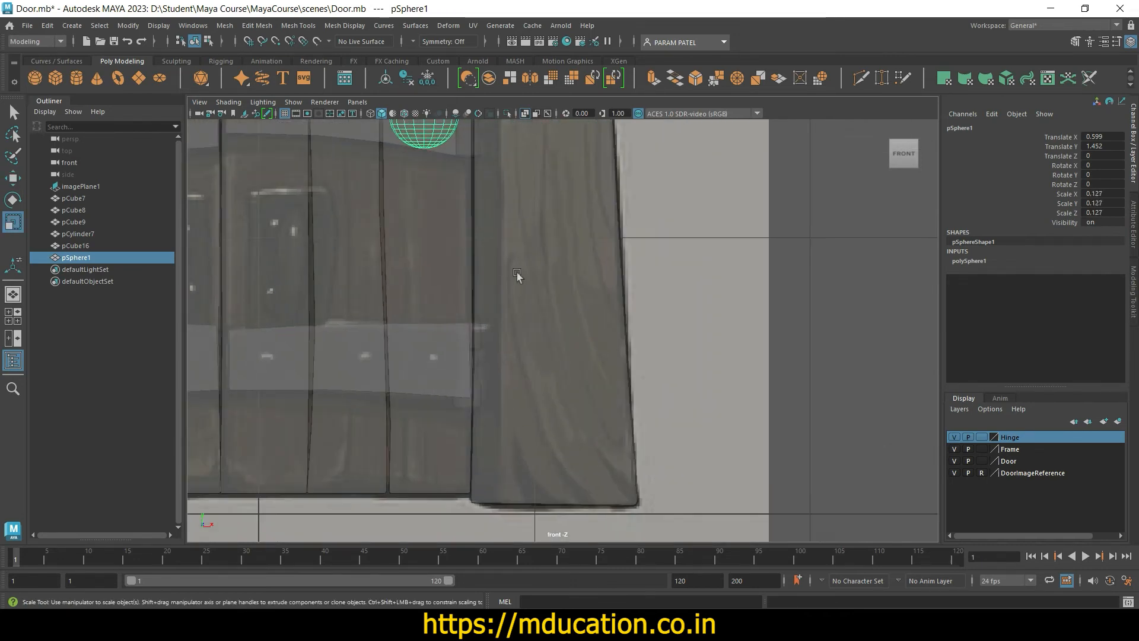
middle_click_drag(517, 275, 600, 517, "alt")
scroll(544, 455, "up", 4)
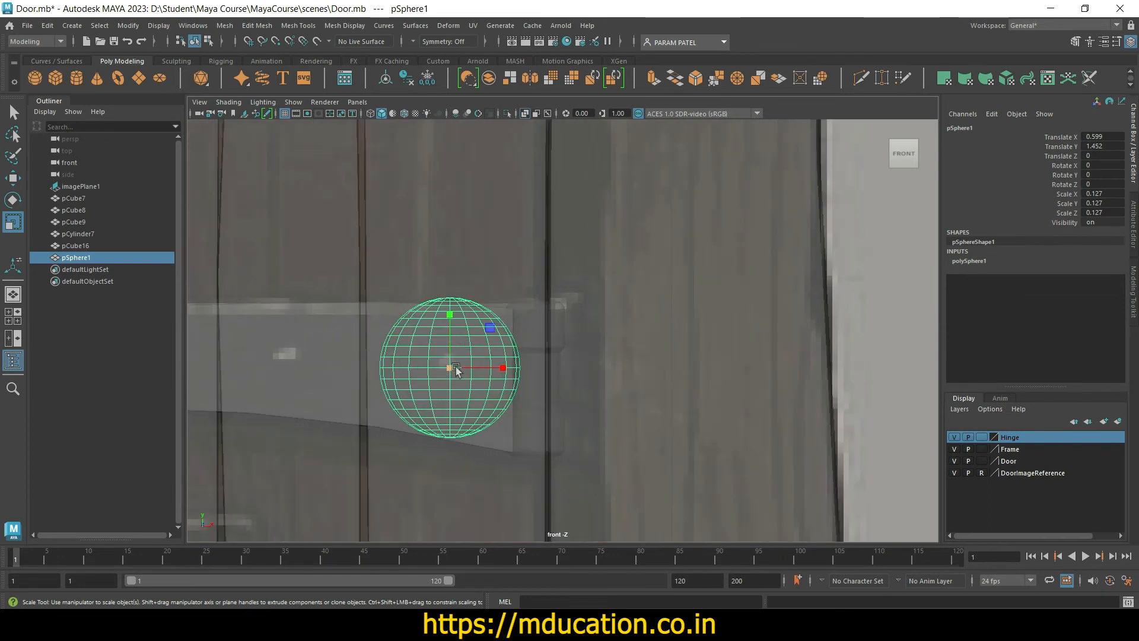
left_click_drag(455, 369, 357, 422)
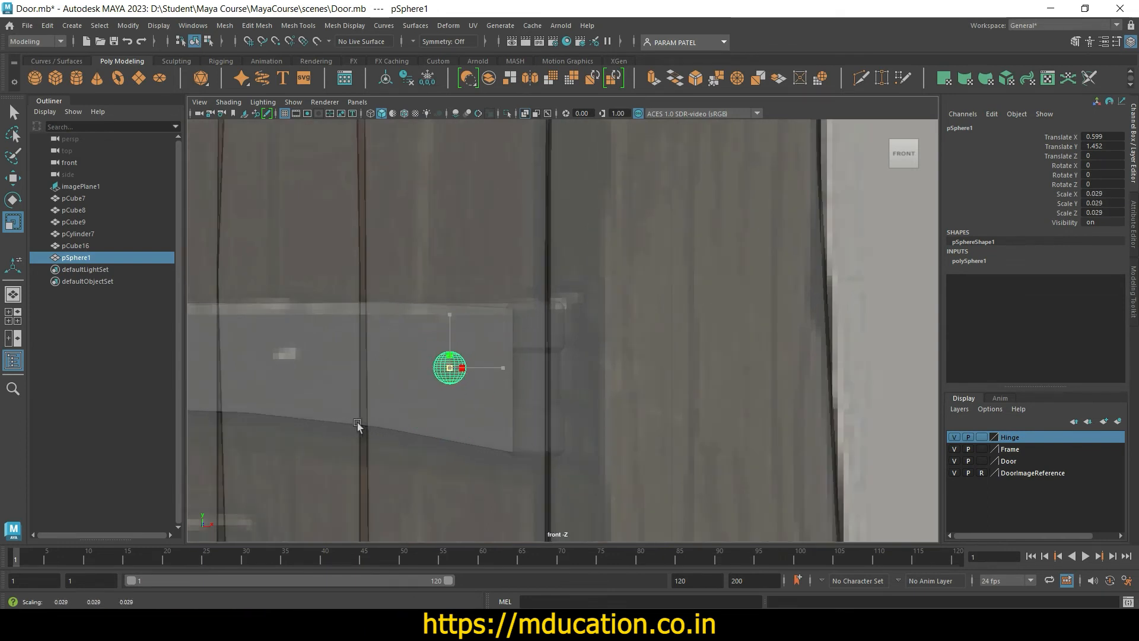
scroll(443, 457, "up", 2)
left_click_drag(440, 450, 470, 460, "alt")
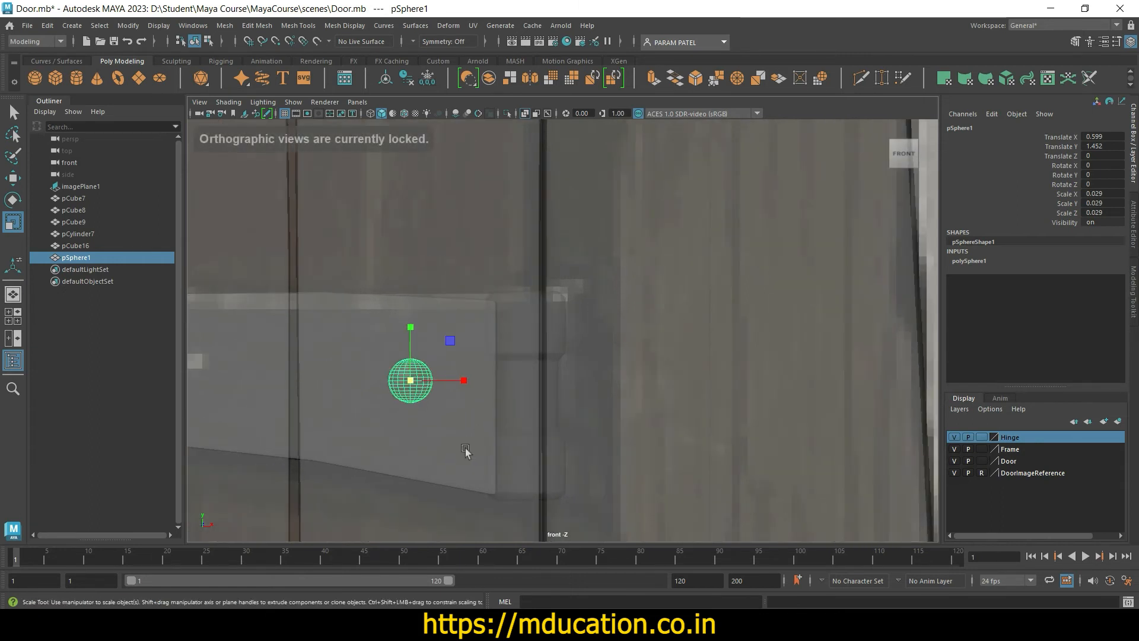
Step: Reselect the rivet sphere and set its X rotation to 90 degrees so its pole faces forward
left_click(465, 450)
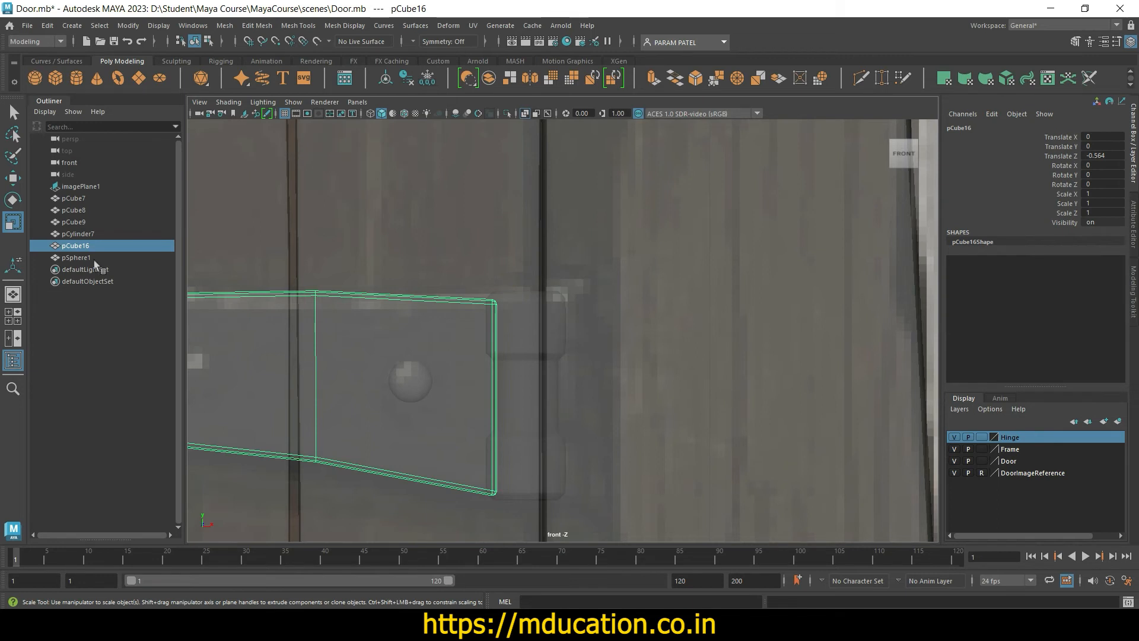
left_click(89, 234)
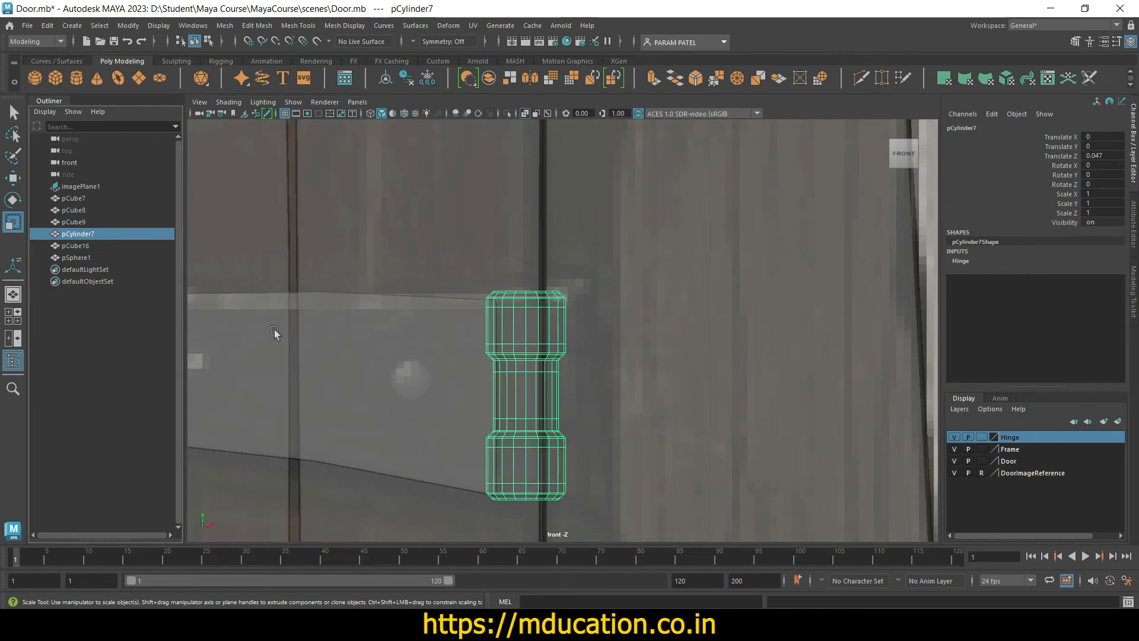
left_click(77, 257)
scroll(430, 389, "up", 2)
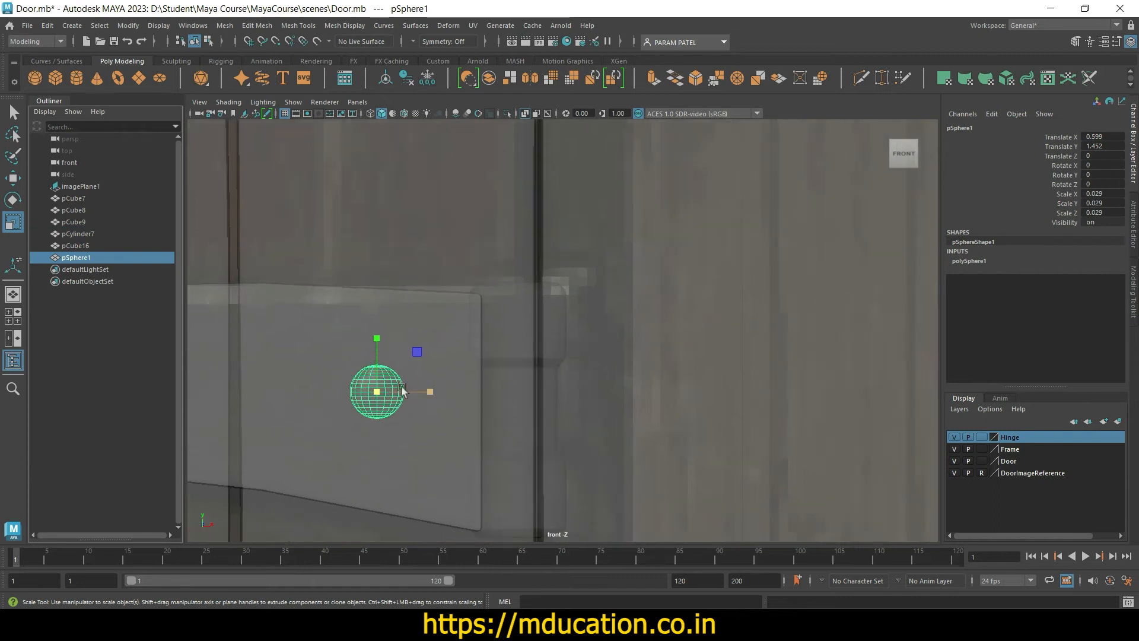
key("e")
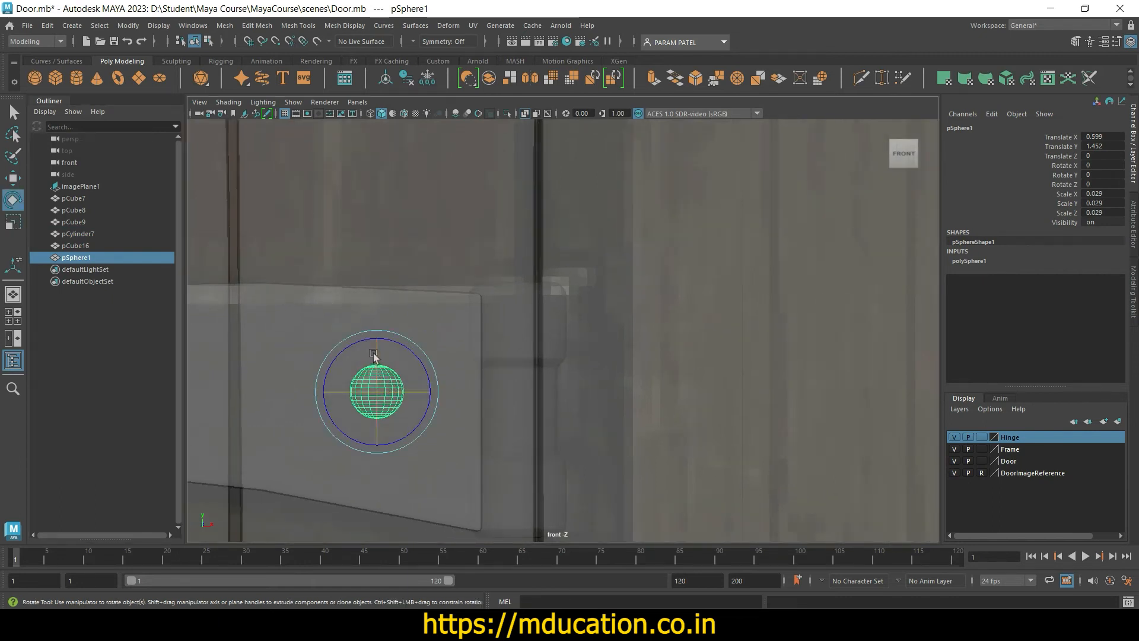
left_click_drag(373, 354, 372, 407)
left_click(1109, 167)
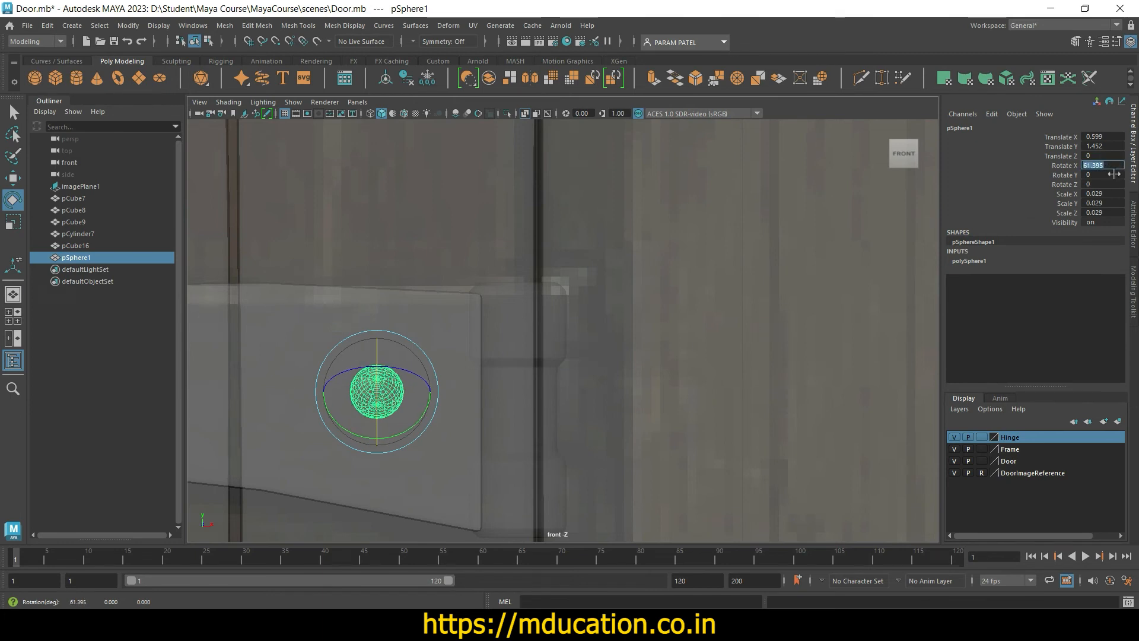
type("90")
key("Return")
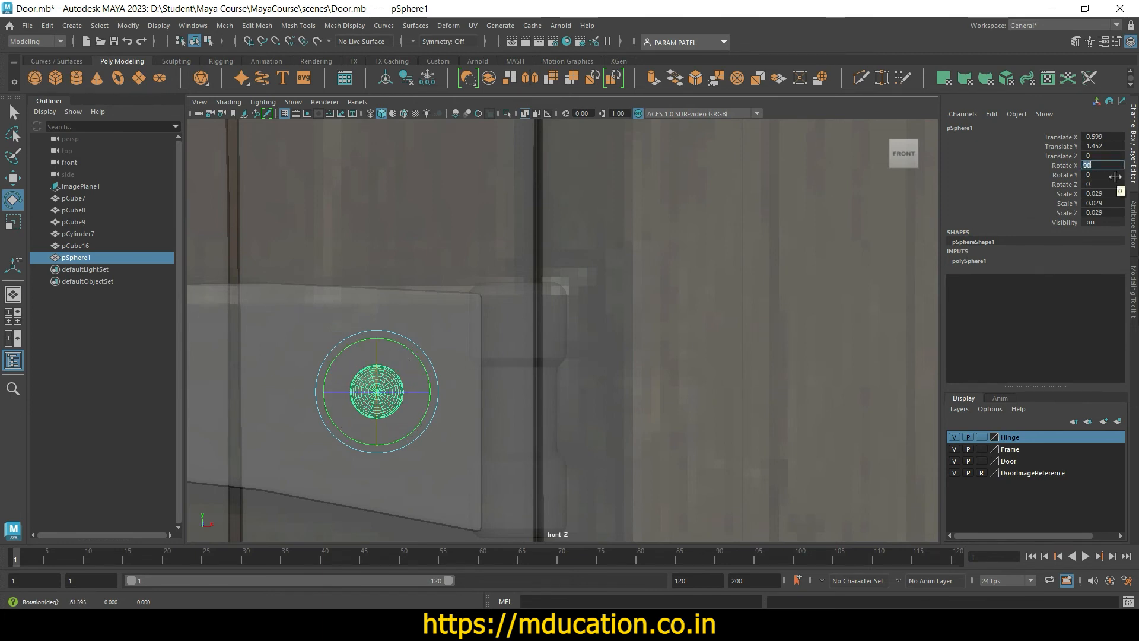
Step: Move the rivet sphere forward along Z to about 0.067 in the perspective view so it sits on the strap's face
left_click(451, 403)
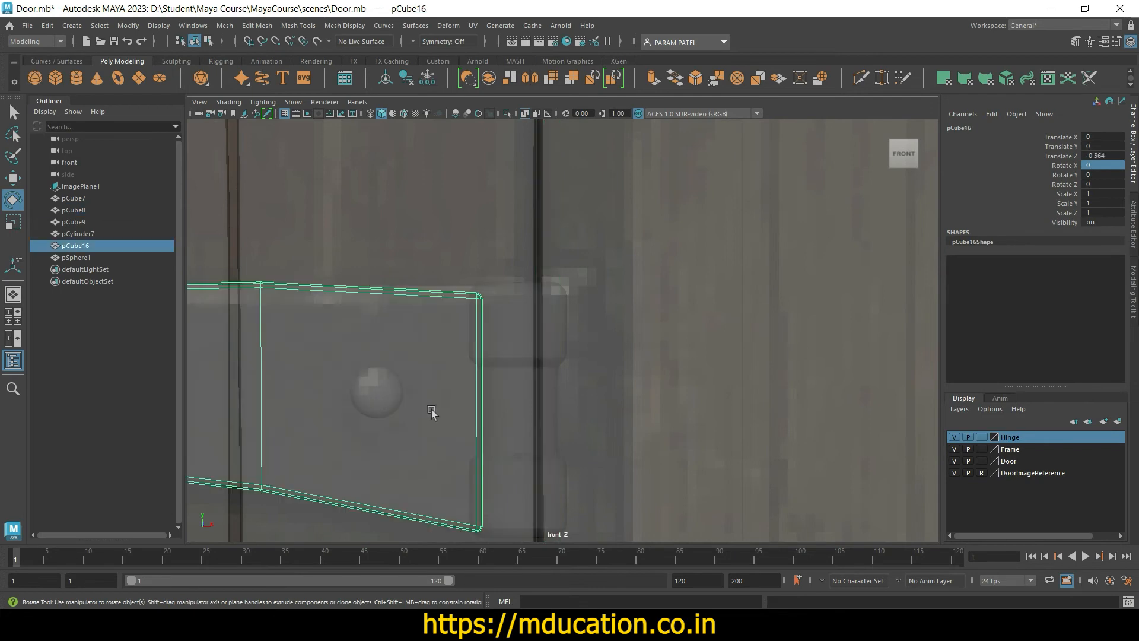
left_click(81, 261)
key("f")
key("space")
key("space")
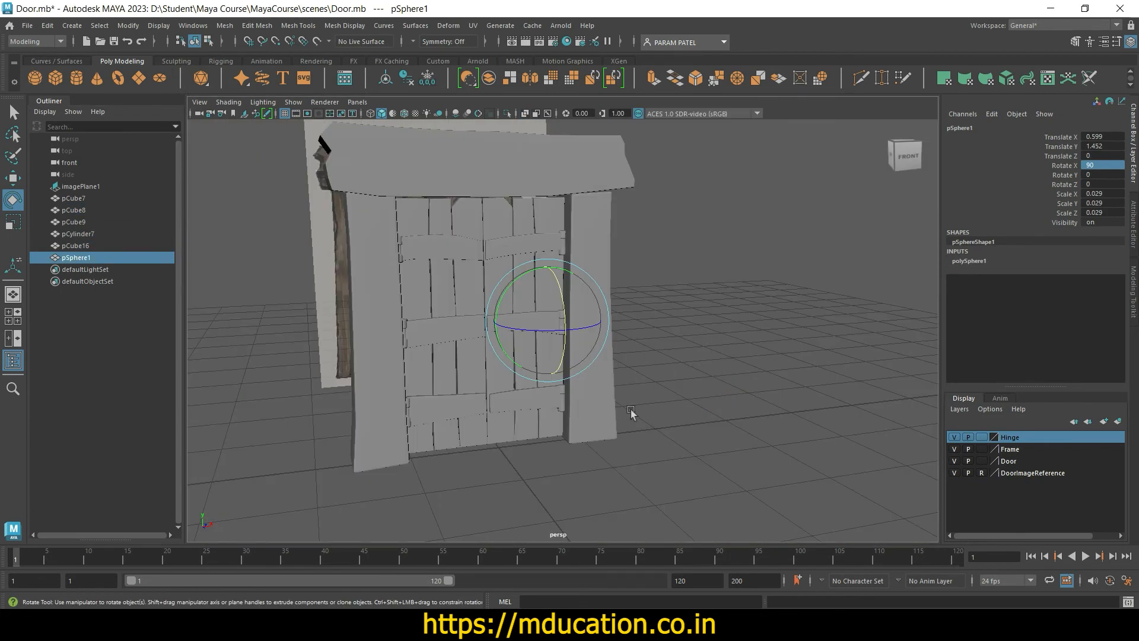
left_click_drag(615, 427, 702, 432, "alt")
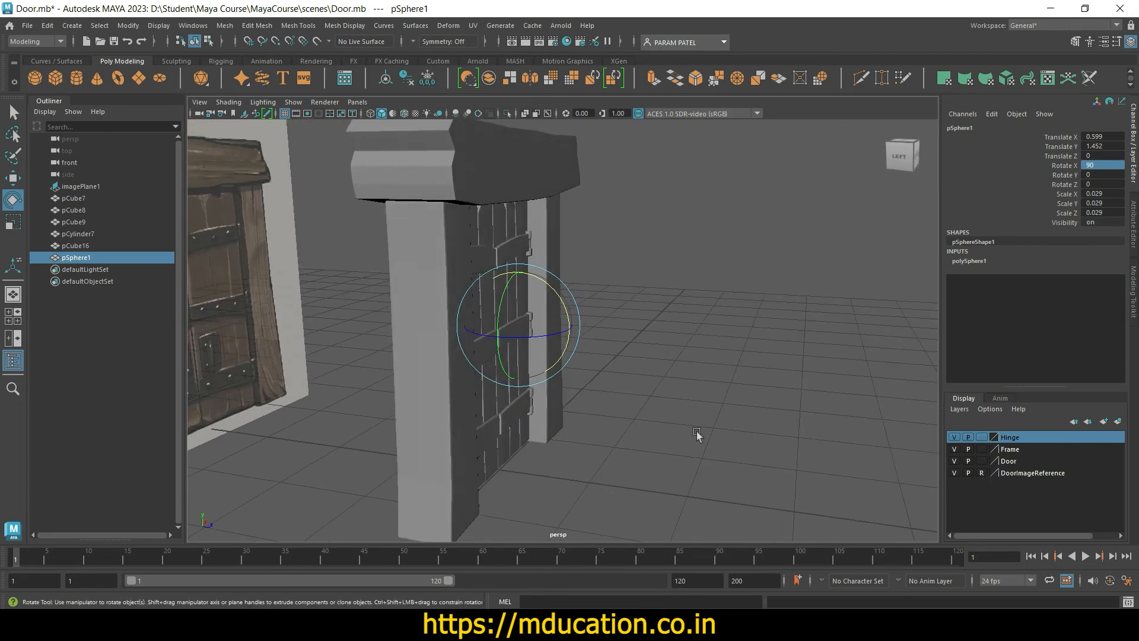
key("w")
left_click_drag(572, 331, 502, 400)
scroll(580, 330, "up", 5)
right_click_drag(501, 399, 605, 384, "alt")
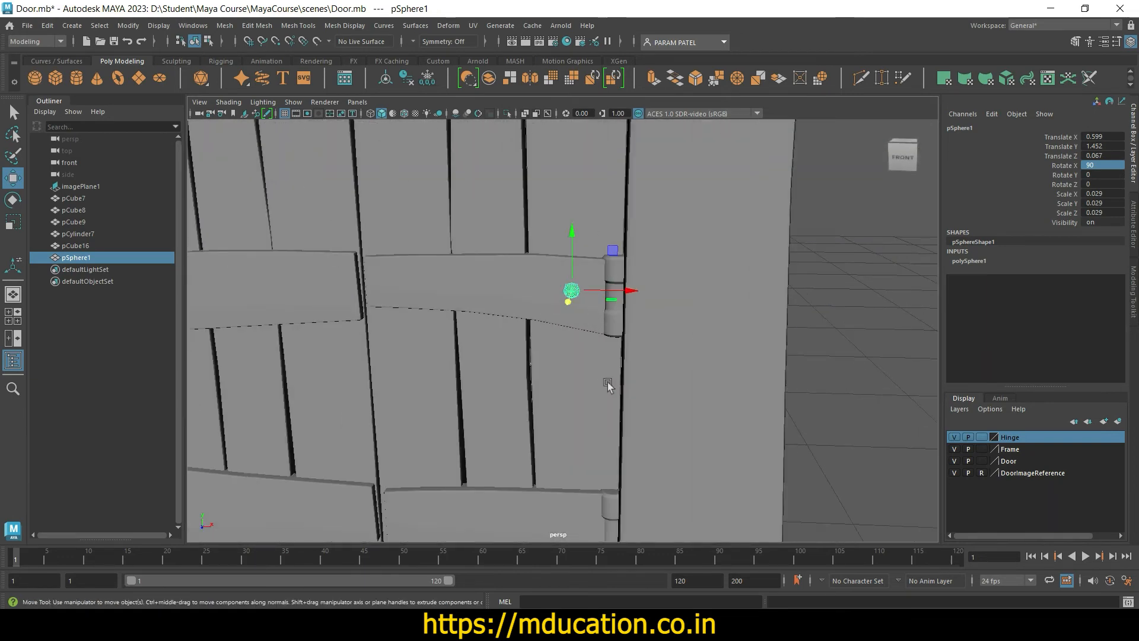
Step: Enlarge the rivet sphere uniformly to a scale of about 0.042 and check it against the strap
key("r")
left_click_drag(574, 290, 581, 296)
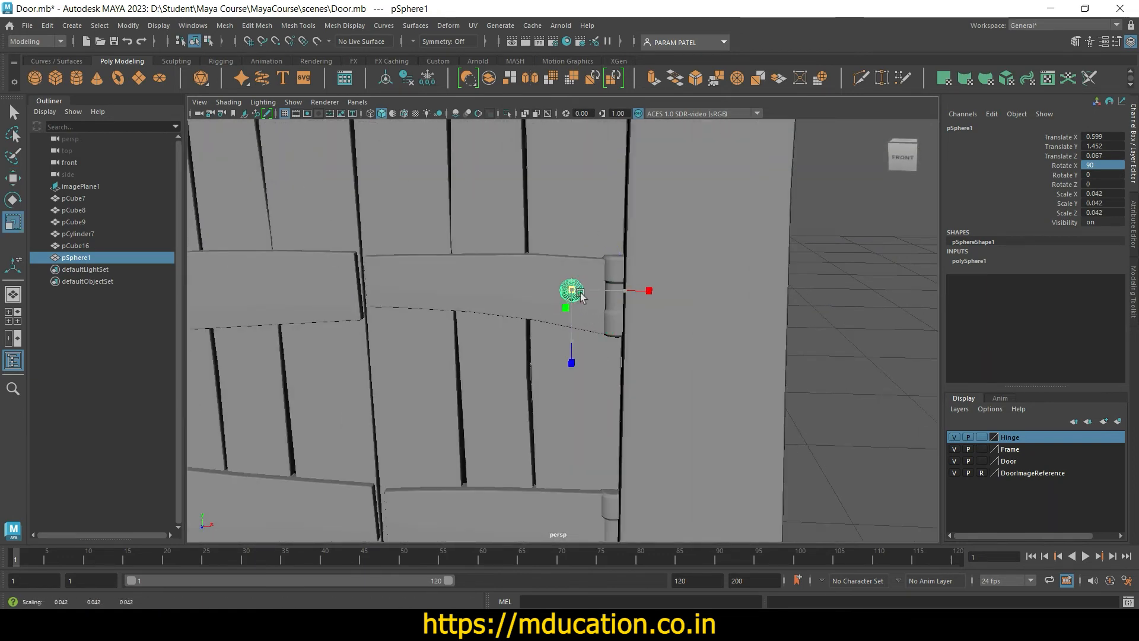
left_click_drag(593, 407, 648, 415, "alt")
left_click(649, 413)
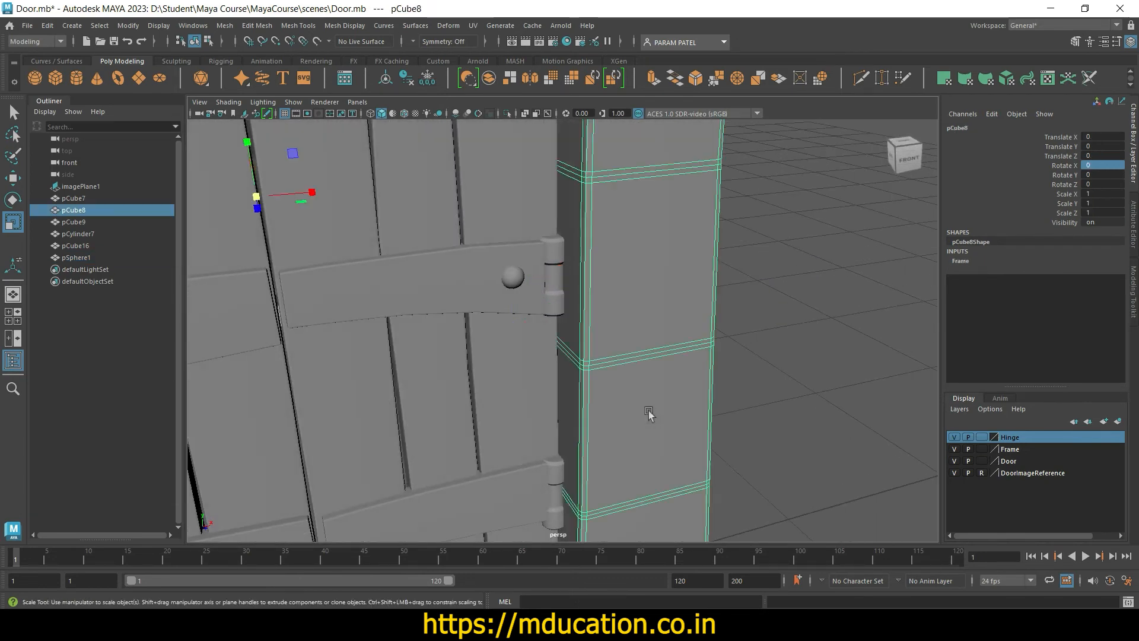
left_click_drag(706, 436, 742, 420, "alt")
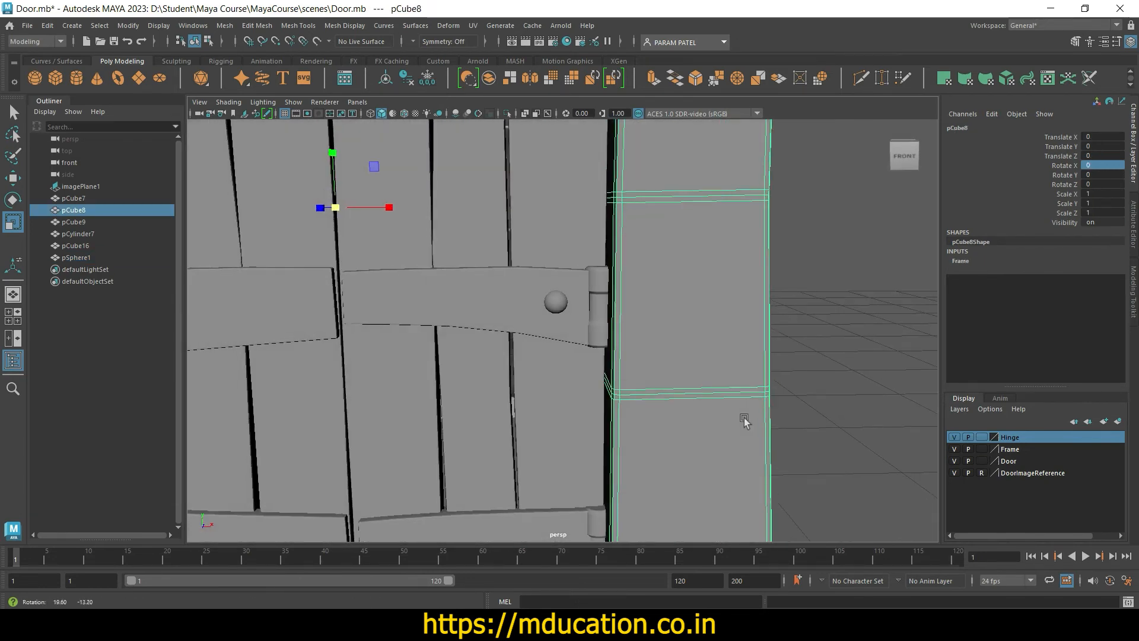
Step: Set the rivet sphere's axis and height subdivisions both to 10
left_click(558, 304)
scroll(572, 382, "up", 8)
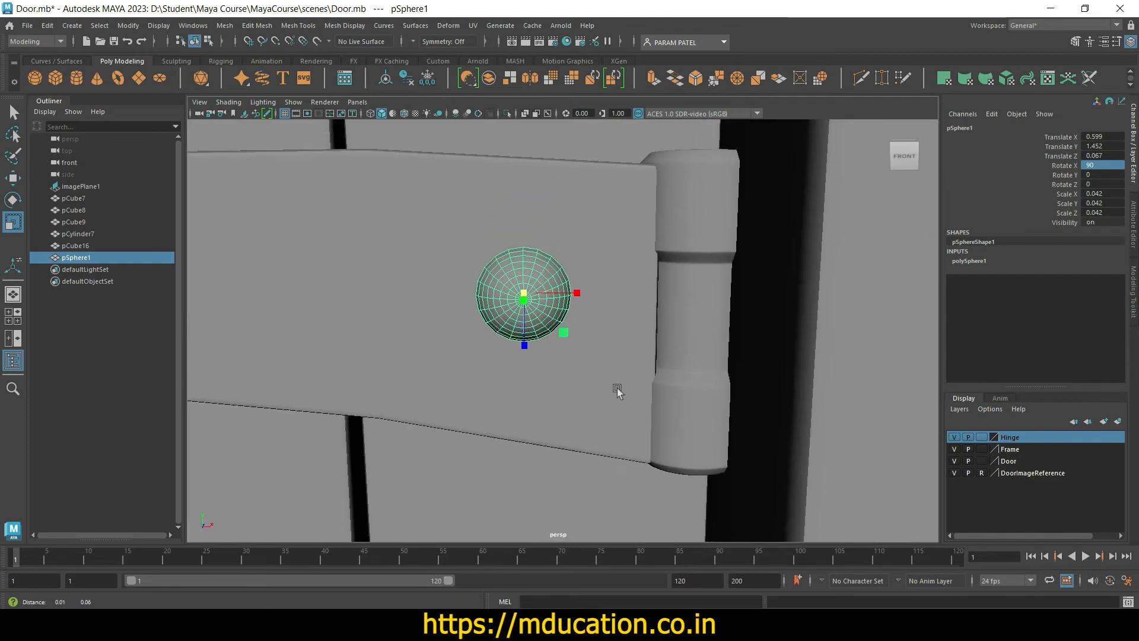
scroll(618, 392, "up", 5)
left_click(579, 285)
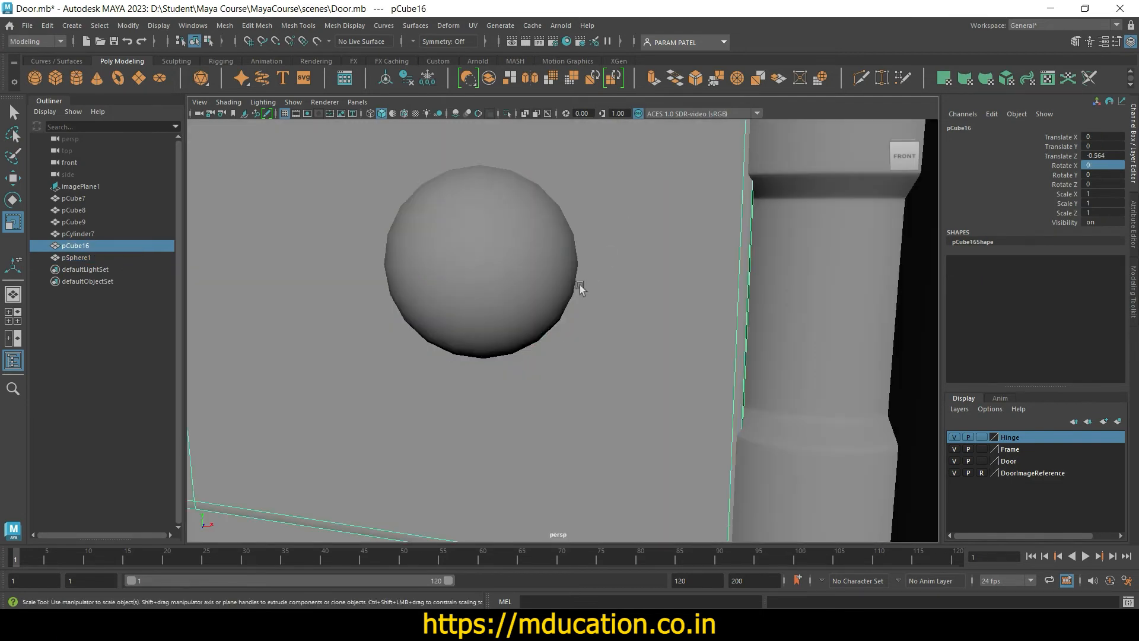
left_click(507, 271)
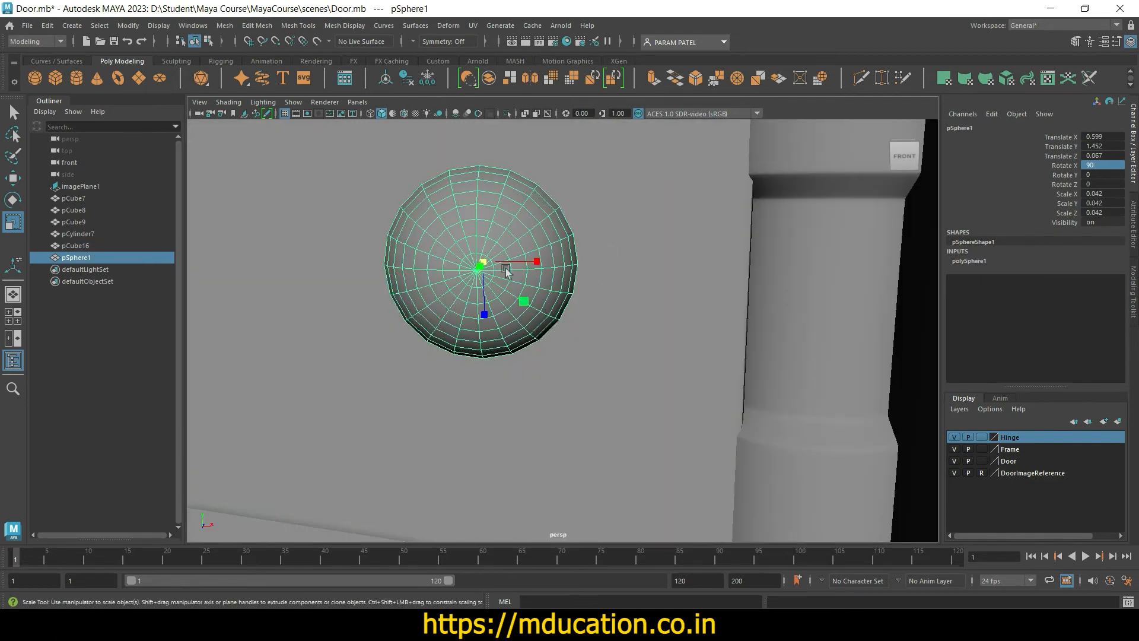
left_click(970, 261)
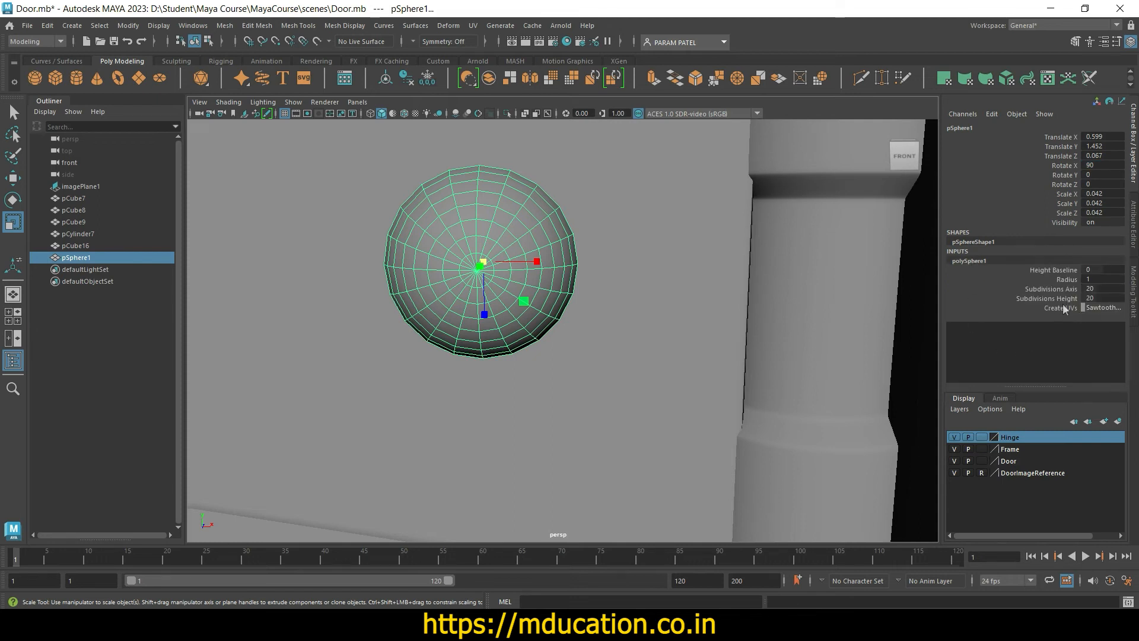
double_click(1107, 290)
type("10")
key("Return")
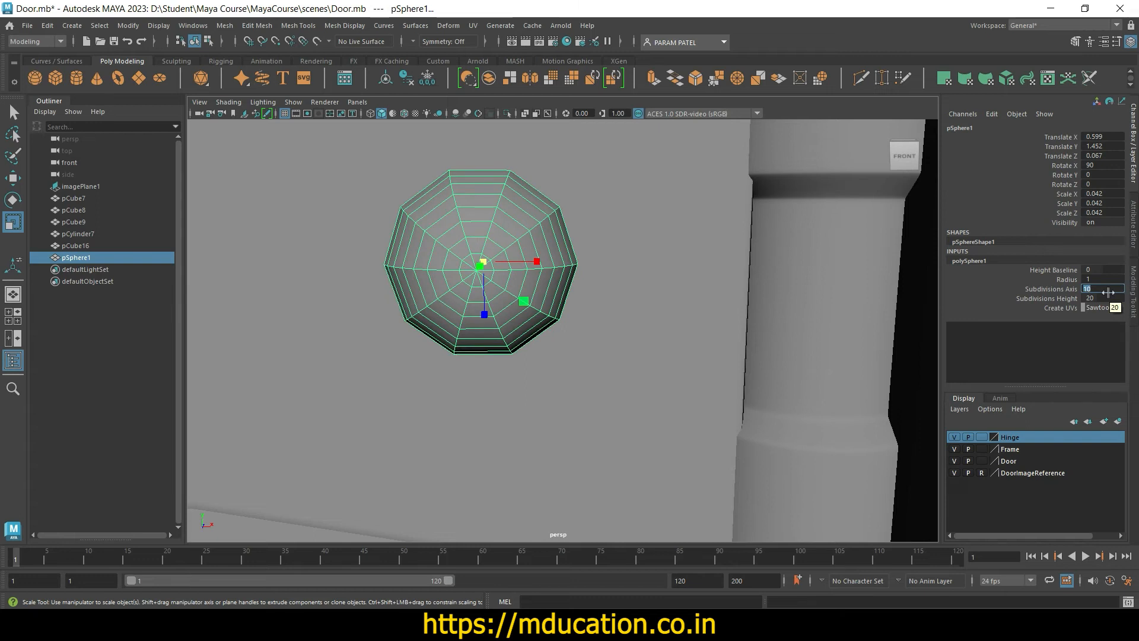
double_click(1092, 298)
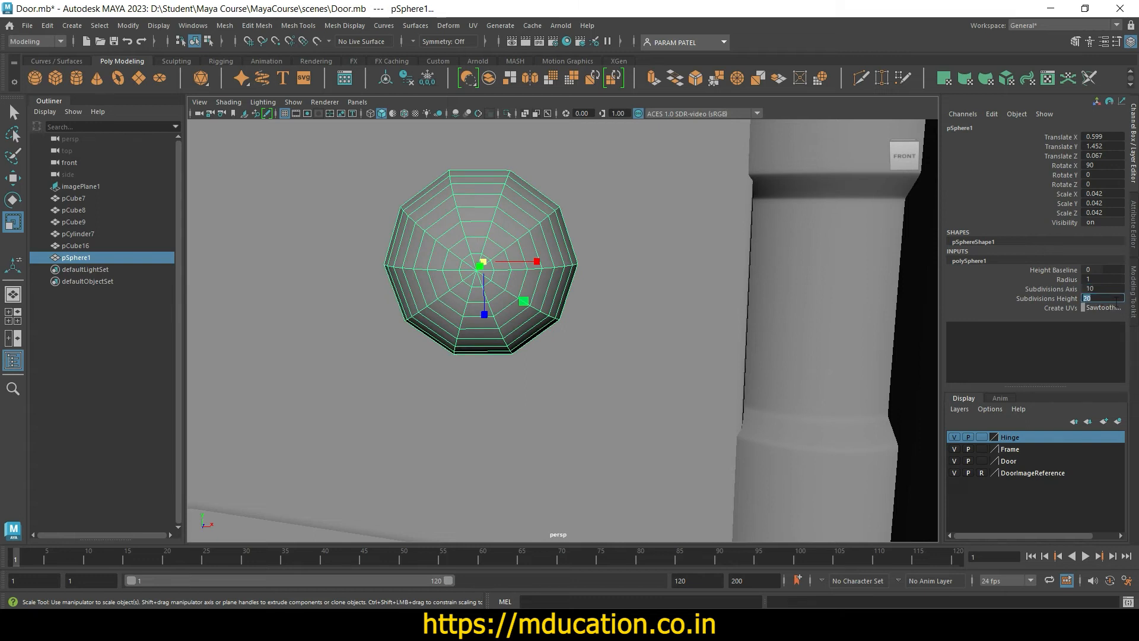
key("Return")
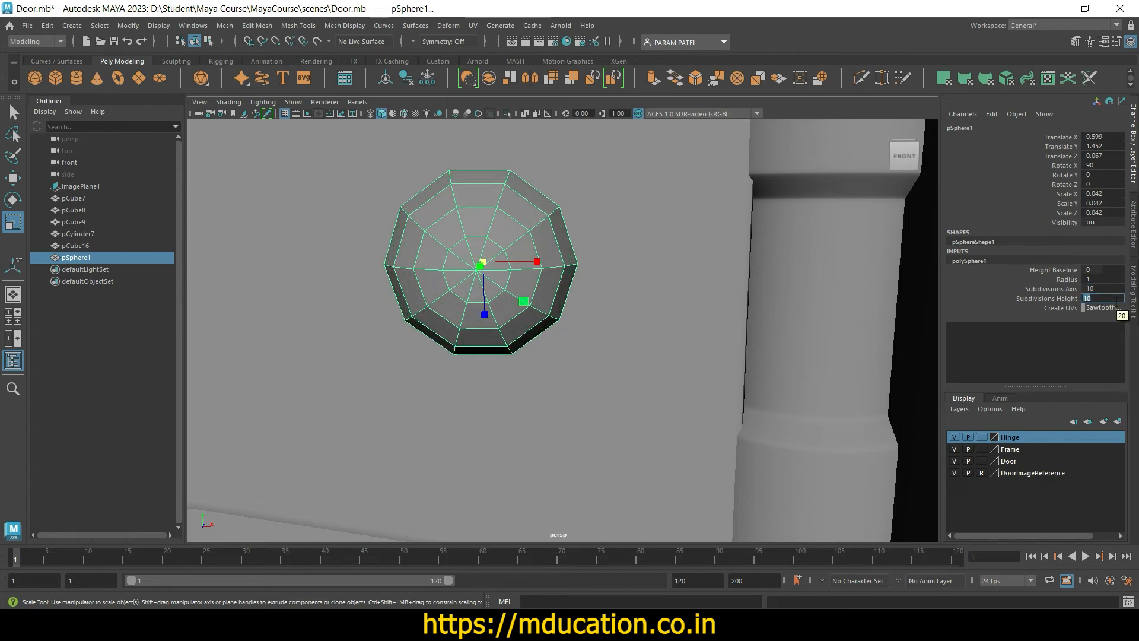
left_click(796, 339)
key("f")
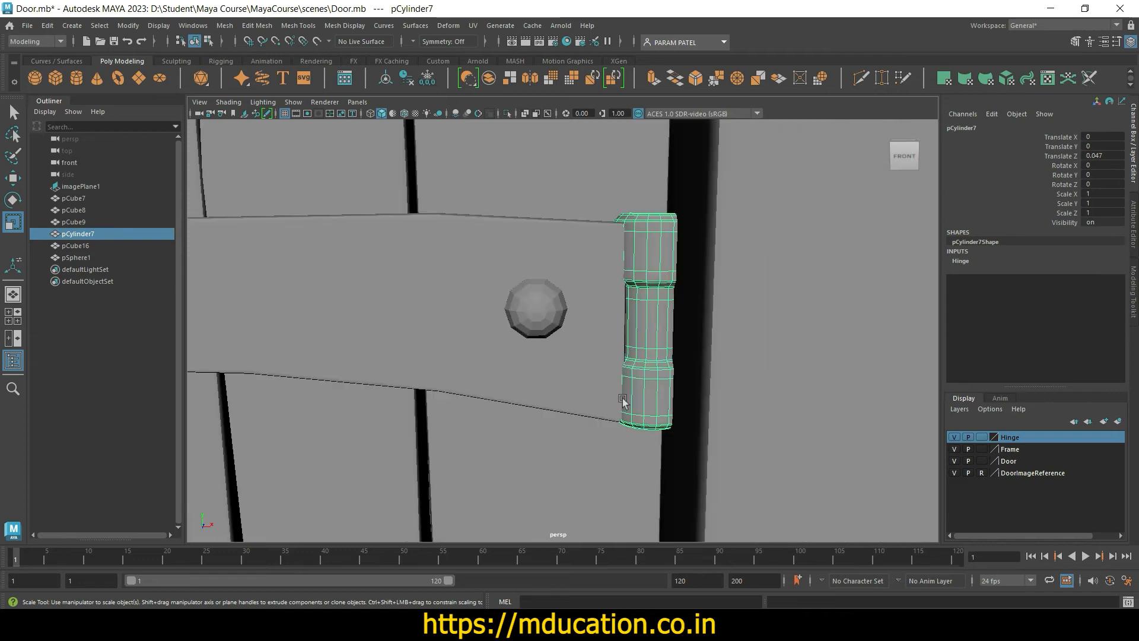
mouse_move(611, 417)
left_mouse_down("alt")
mouse_move(678, 404)
mouse_move(695, 415)
mouse_move(611, 422)
left_mouse_up("alt")
Step: In the front view, duplicate the rivet twice along the right middle strap, at about X 0.304, Y 1.465 and X 0.061, Y 1.476
key("space")
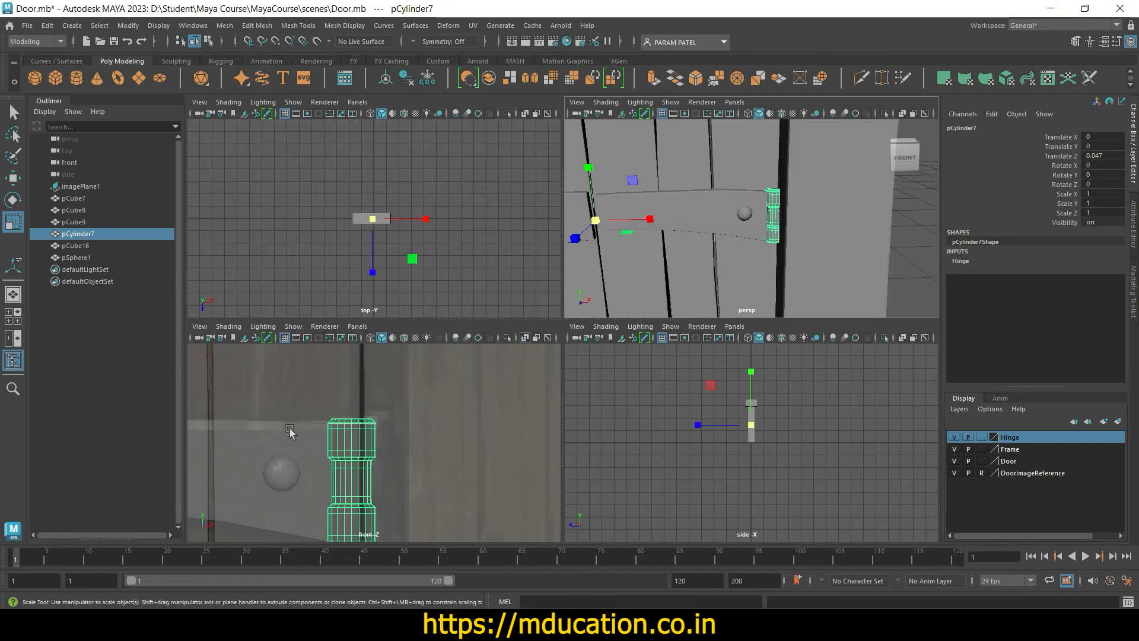
key("space")
scroll(551, 413, "down", 5)
scroll(551, 412, "up", 4)
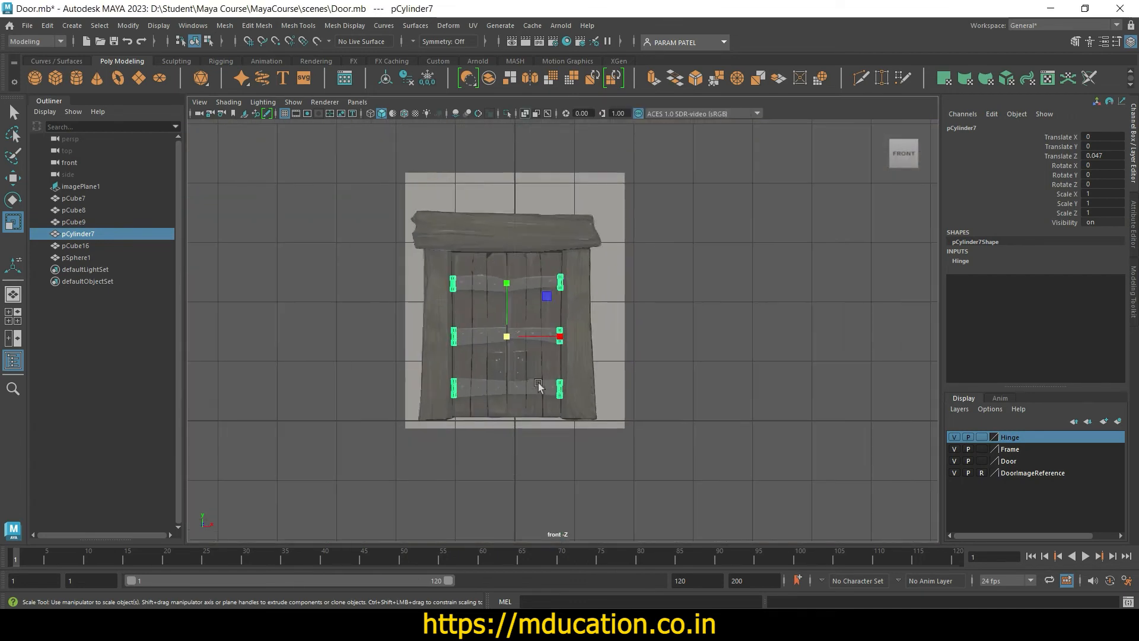
scroll(550, 412, "up", 5)
left_click(509, 351)
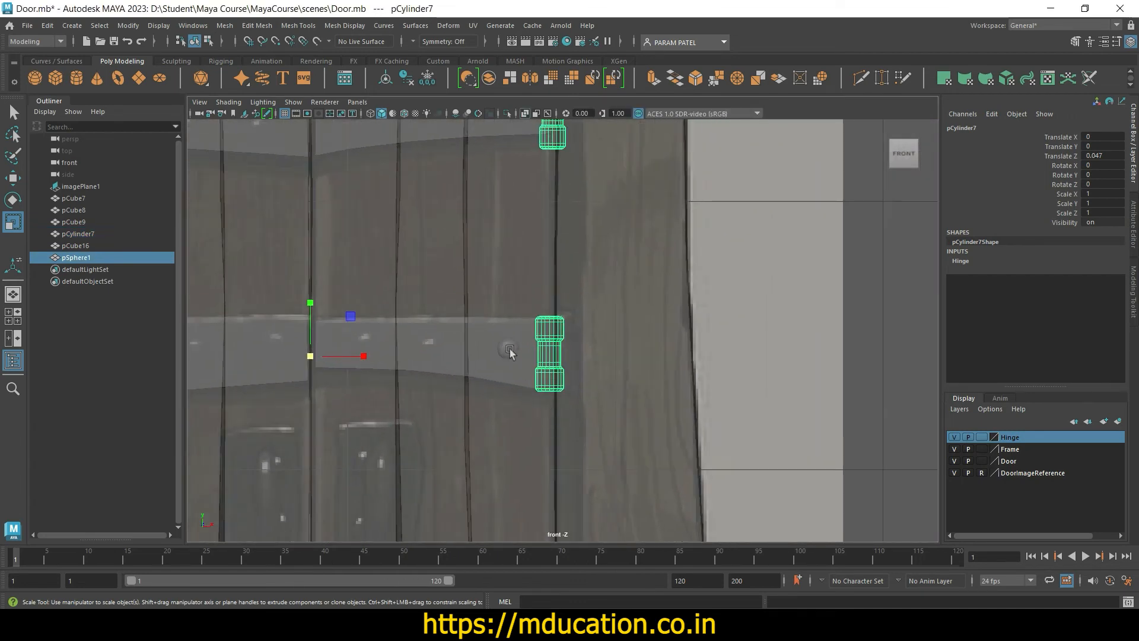
key("ctrl+d")
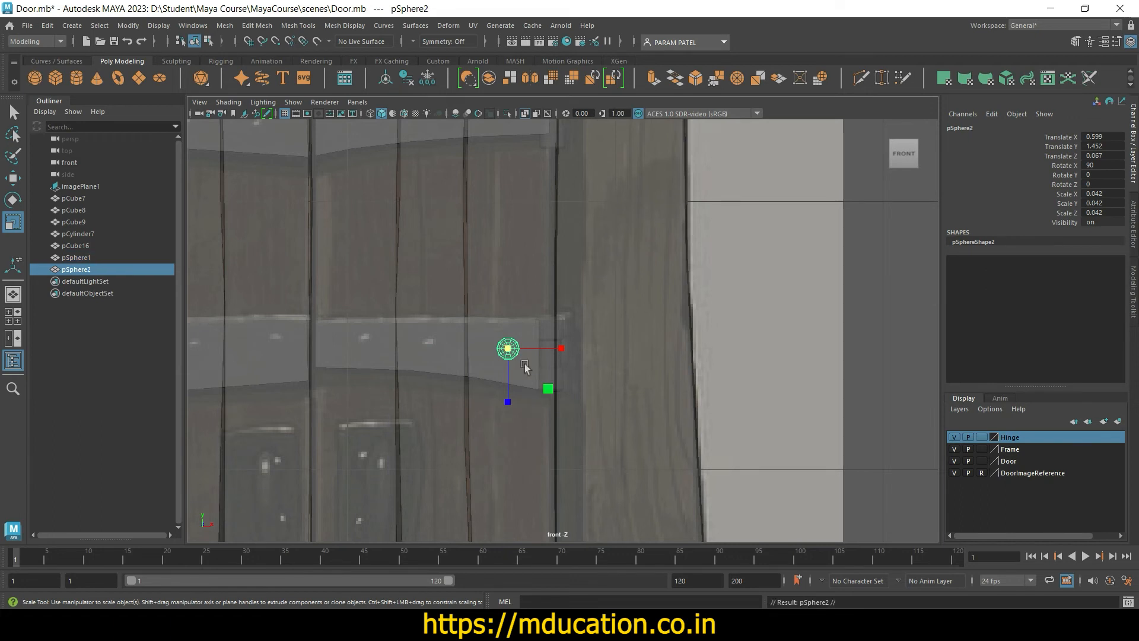
key("w")
left_click_drag(513, 350, 367, 351)
key("ctrl+d")
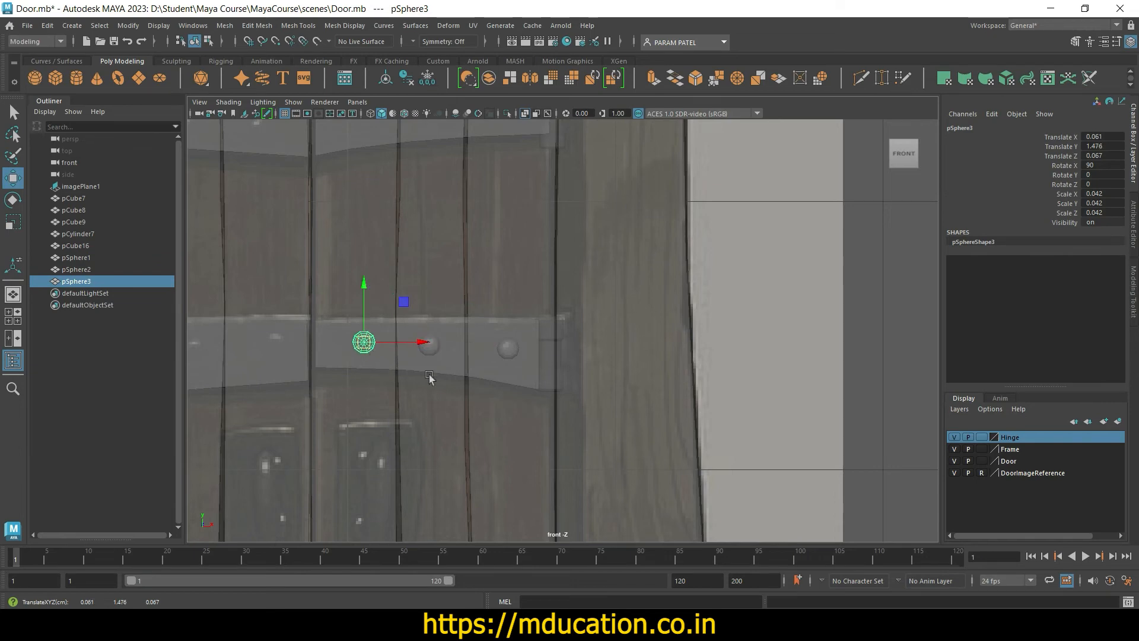
Step: Duplicate the rivet onto the three marks of the right lower strap and the innermost mark of the left lower strap
scroll(509, 377, "down", 8)
scroll(523, 392, "up", 8)
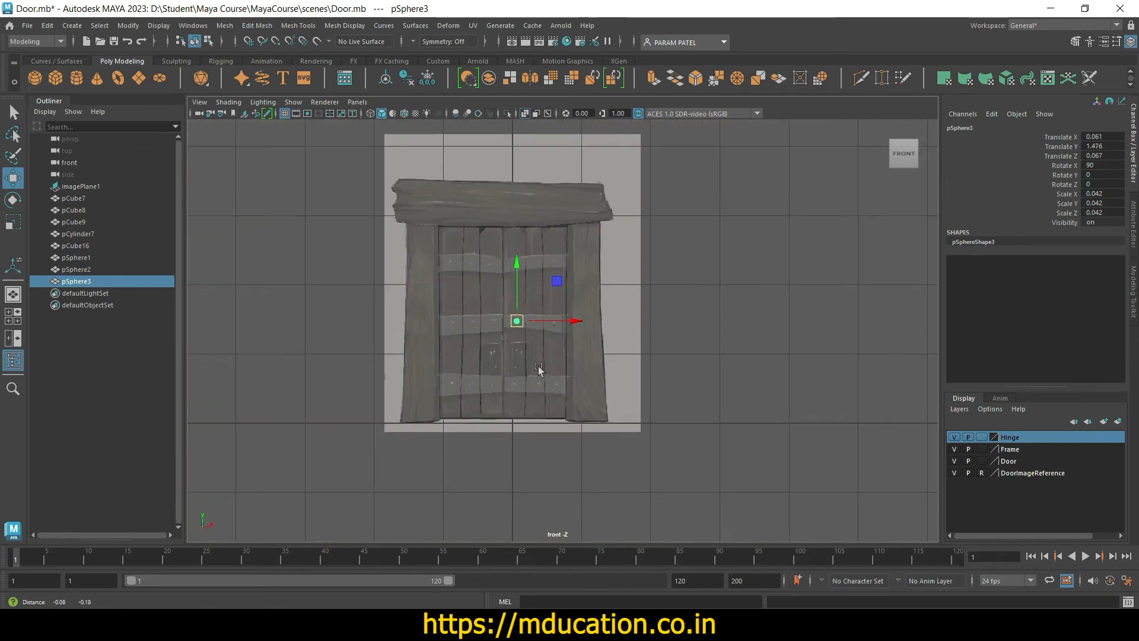
key("ctrl+d")
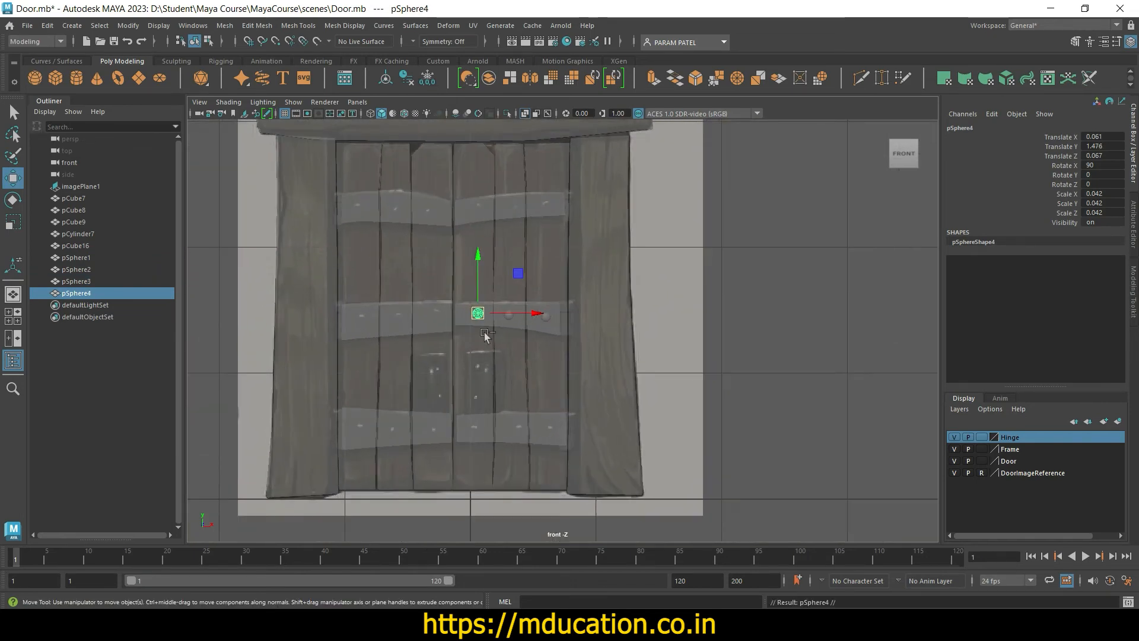
left_click_drag(477, 314, 436, 435)
key("ctrl+d")
key("ctrl+d")
key("ctrl+d")
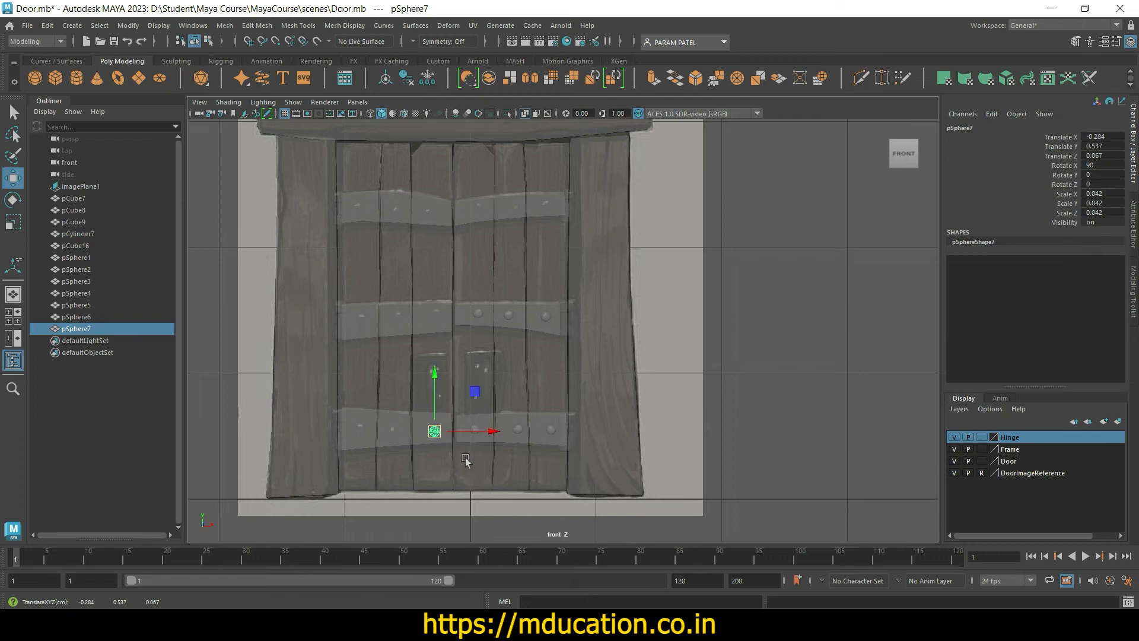
Step: Place rivet copies on the remaining left lower strap marks, the three left middle strap marks and the outermost left upper strap mark
key("ctrl+d")
left_click_drag(406, 437, 358, 208, "shift")
key("ctrl+d")
key("ctrl+d")
key("ctrl+d")
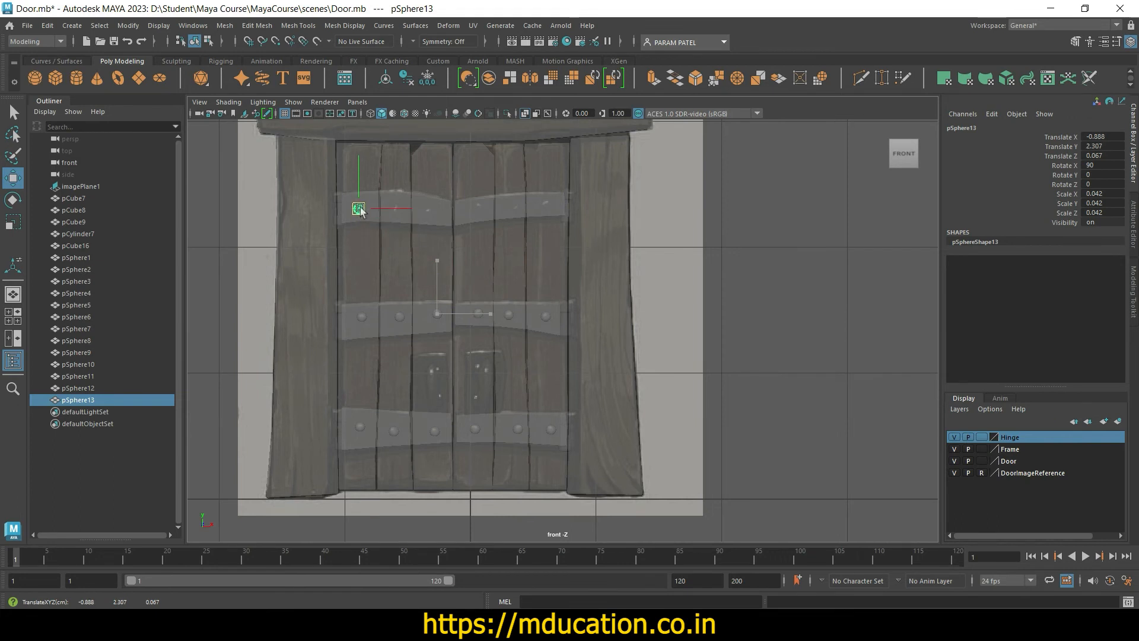
Step: Duplicate the rivet onto the remaining upper strap marks, placing the outermost right copy at about X 0.618, Y 2.349
key("ctrl+d")
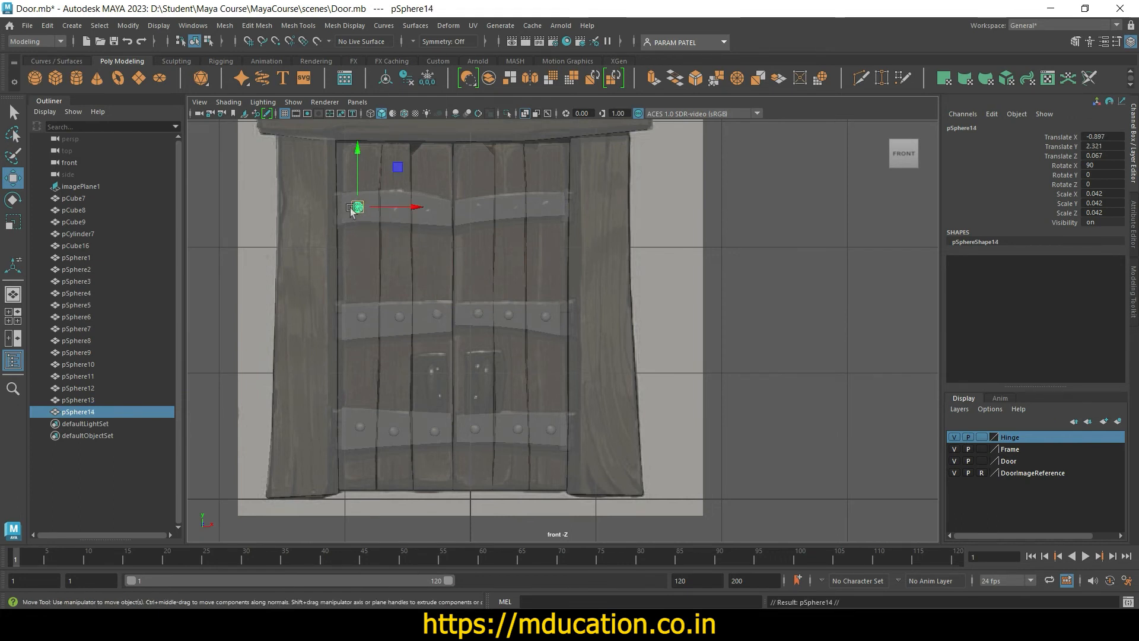
left_click_drag(353, 209, 548, 203)
key("ctrl+d")
key("ctrl+d")
key("ctrl+d")
key("ctrl+d")
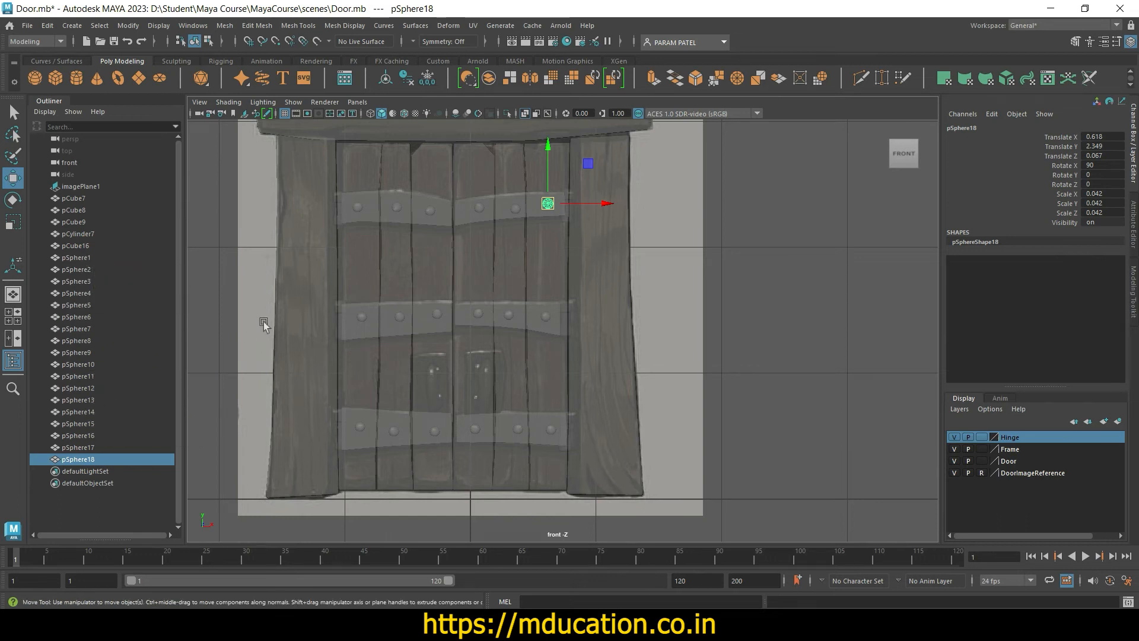
Step: Combine all 18 rivet spheres, pSphere1 through pSphere18, into a single mesh and delete its construction history
left_click(360, 210)
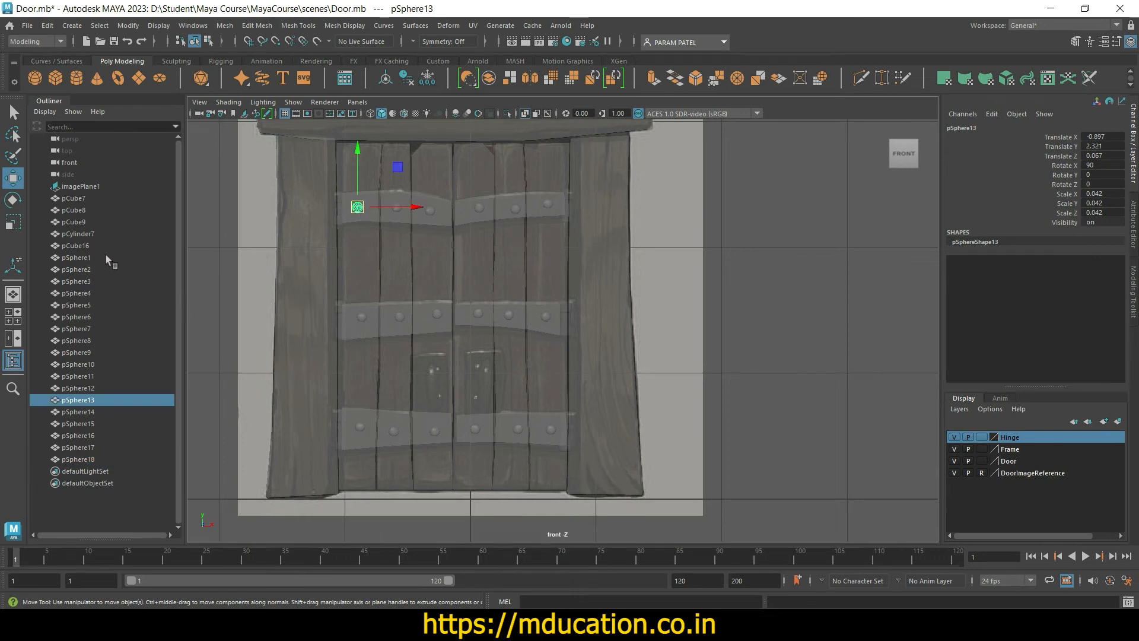
left_click(77, 245)
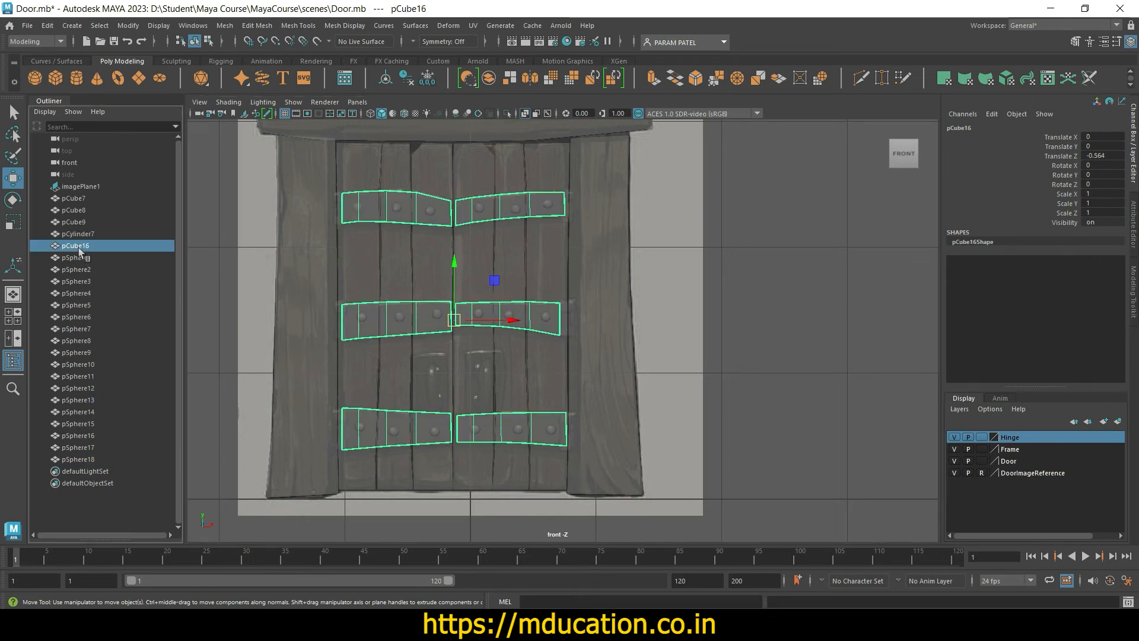
left_click(77, 258)
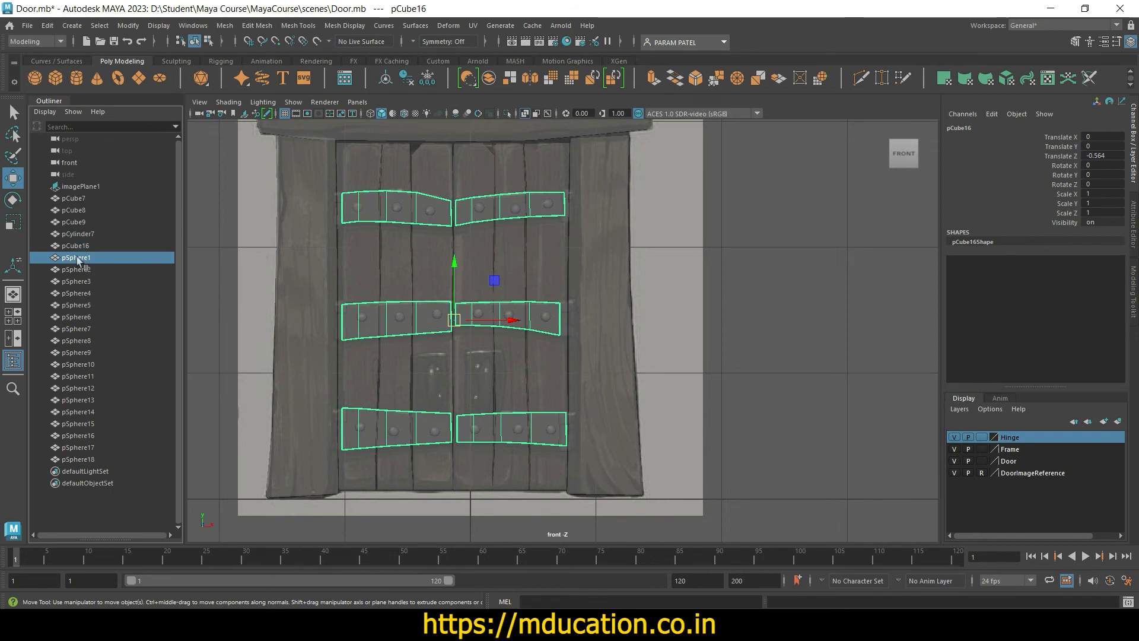
left_click(79, 269, "ctrl")
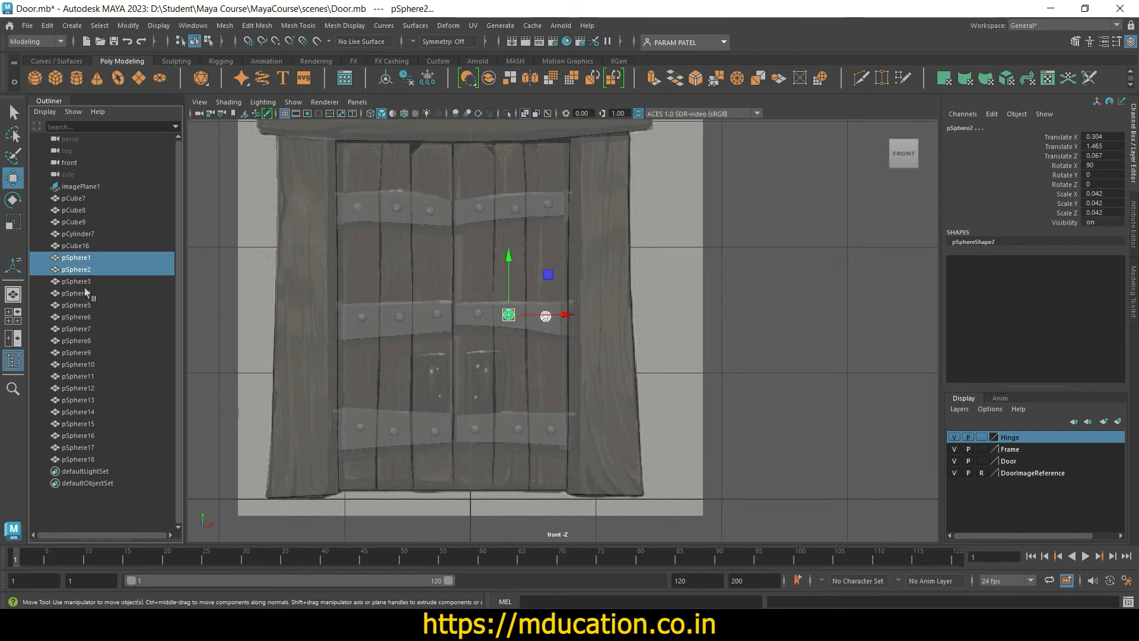
left_click(84, 282, "ctrl")
left_click(86, 293, "ctrl")
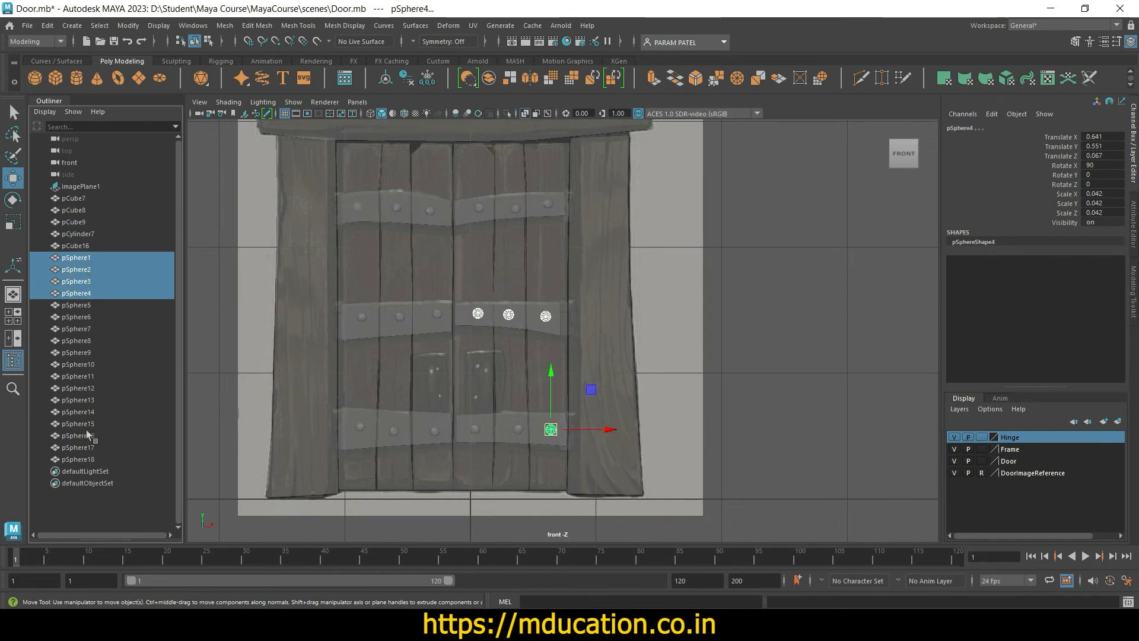
left_click(78, 459, "shift")
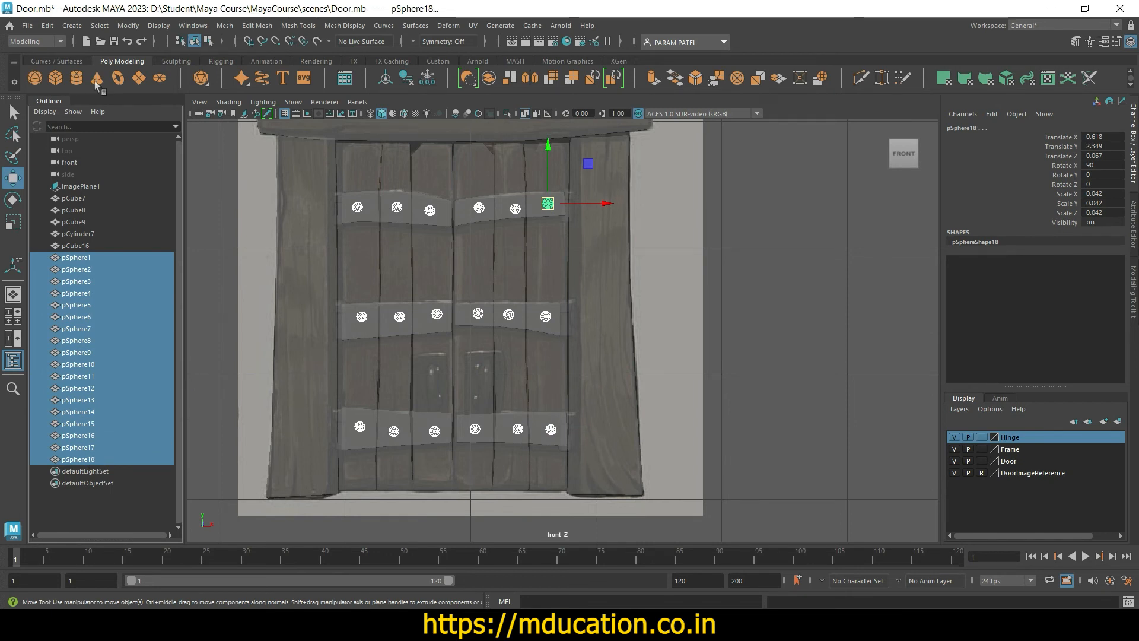
left_click(431, 63)
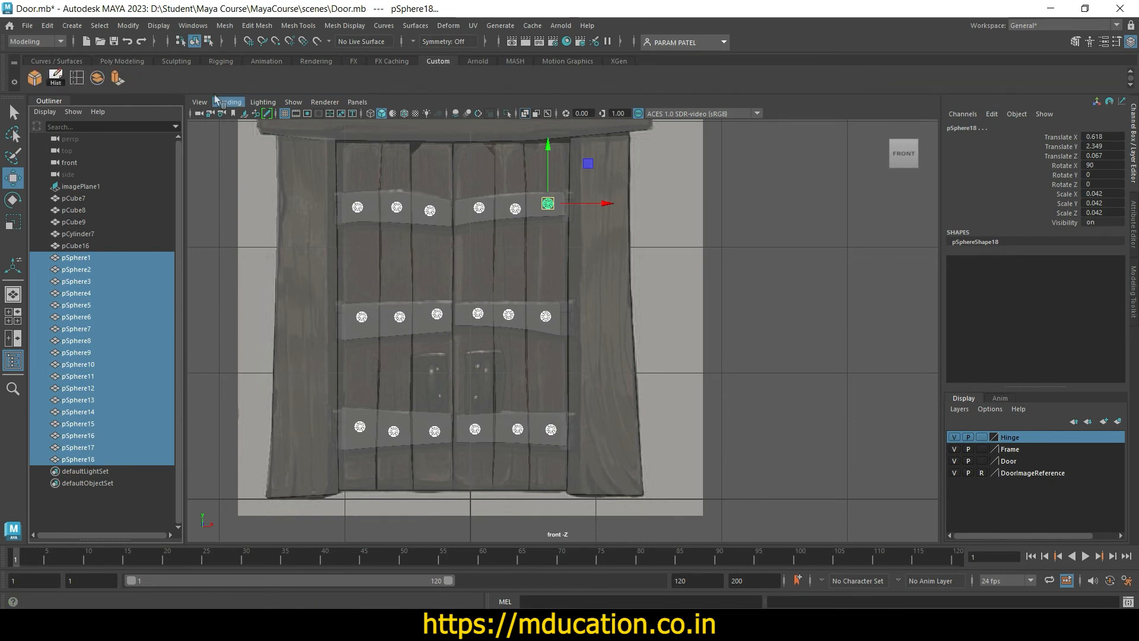
left_click(97, 78)
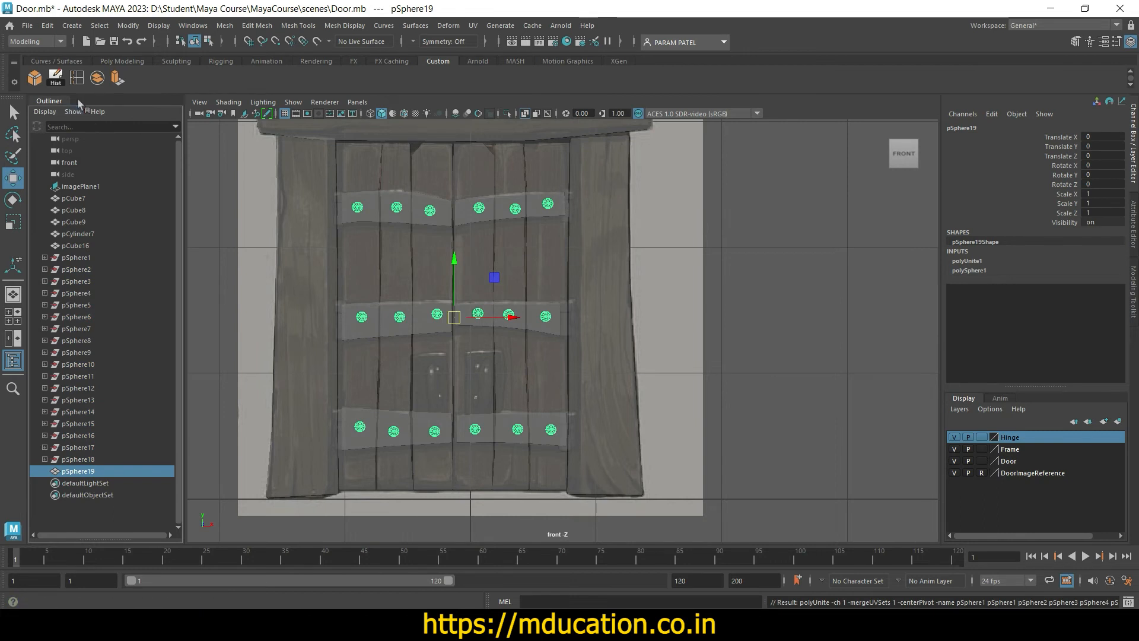
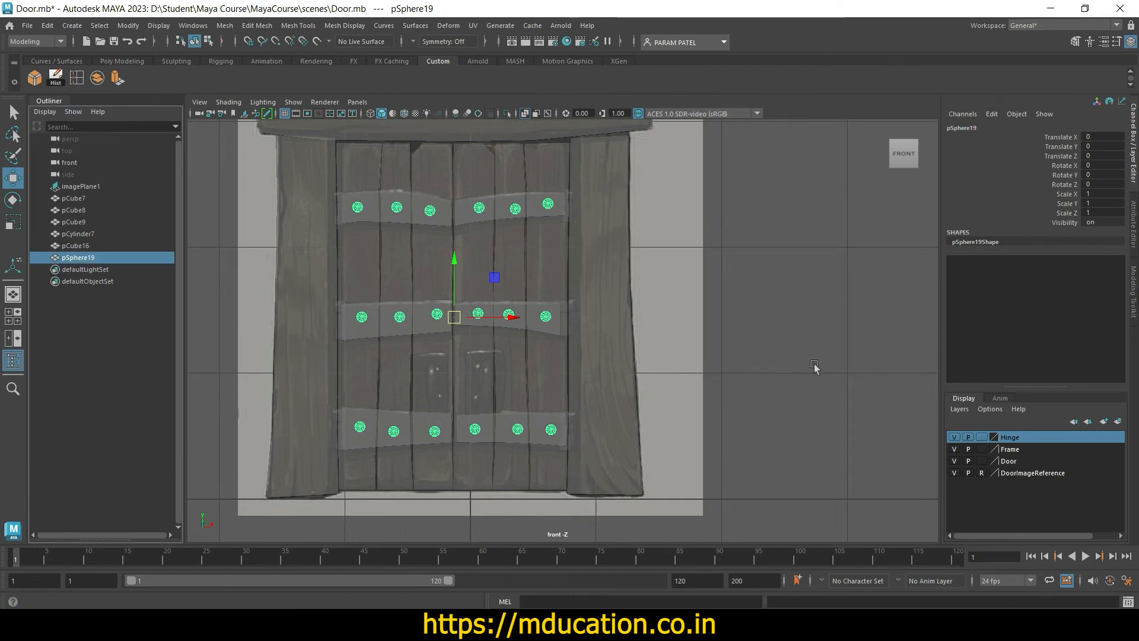
Step: Save the scene and check the riveted straps across the whole door in the perspective view
key("ctrl+s")
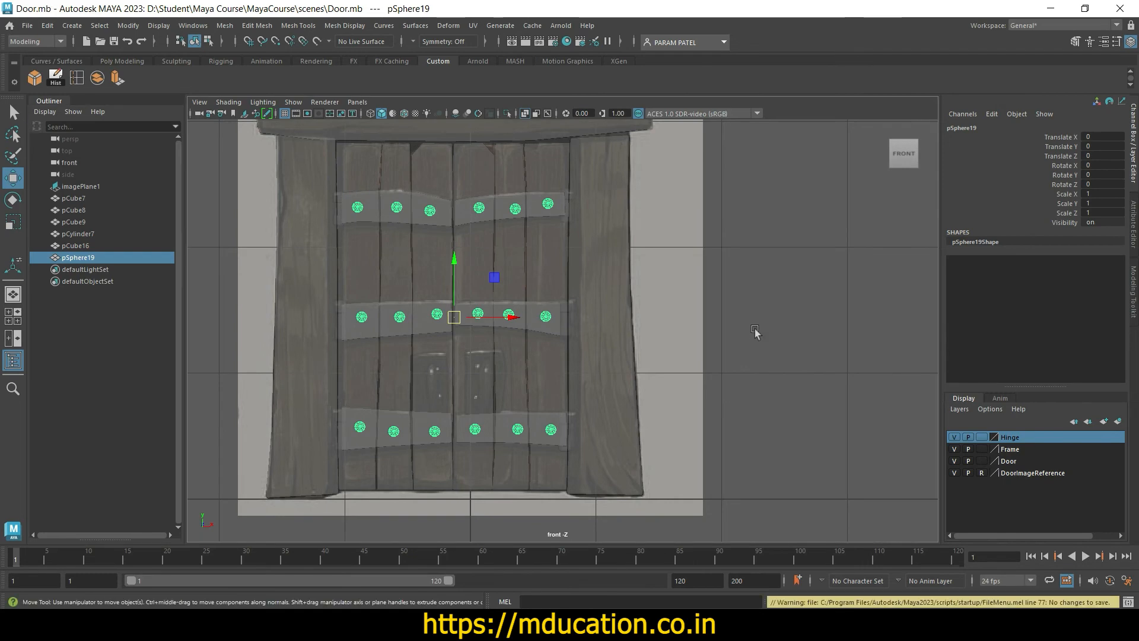
left_click(755, 331)
key("space")
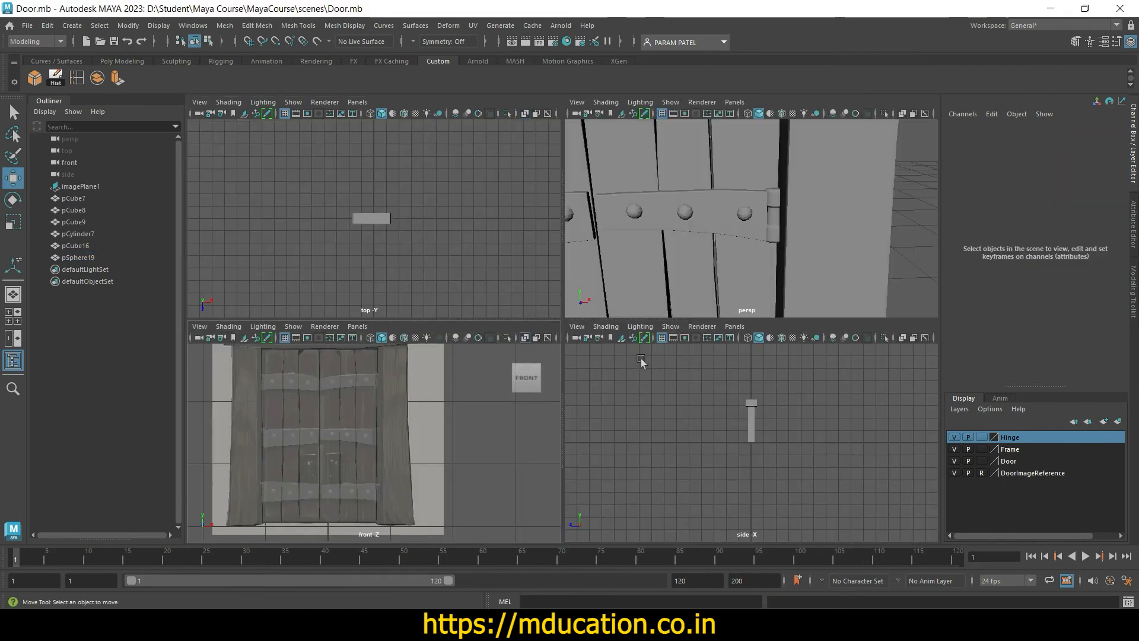
key("space")
scroll(546, 363, "down", 10)
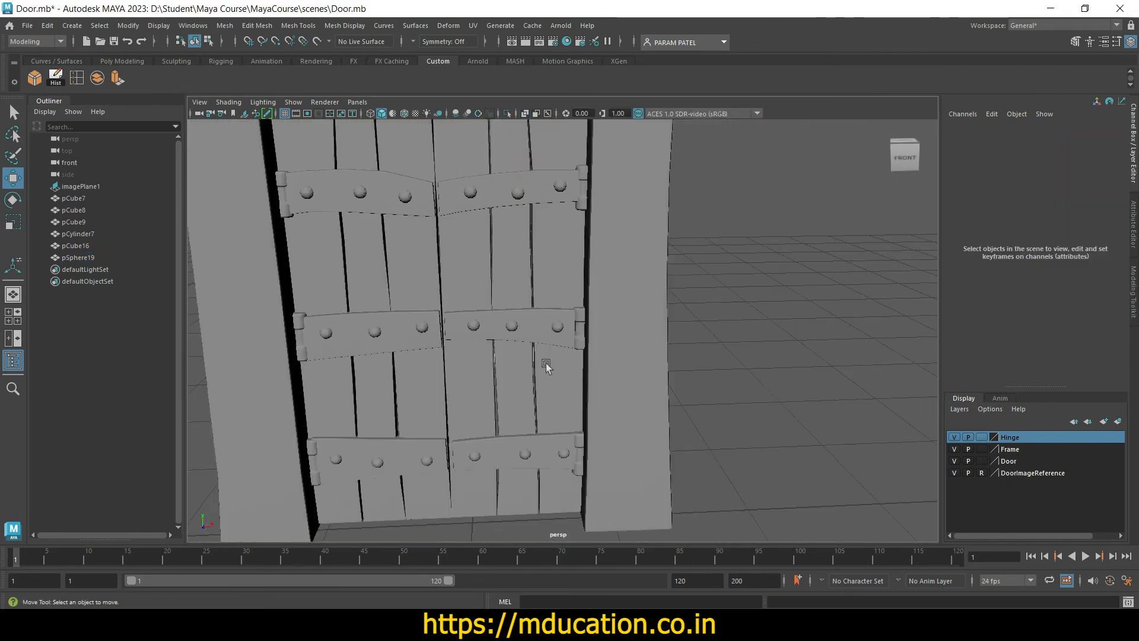
left_click_drag(593, 403, 605, 460, "alt")
scroll(638, 476, "up", 6)
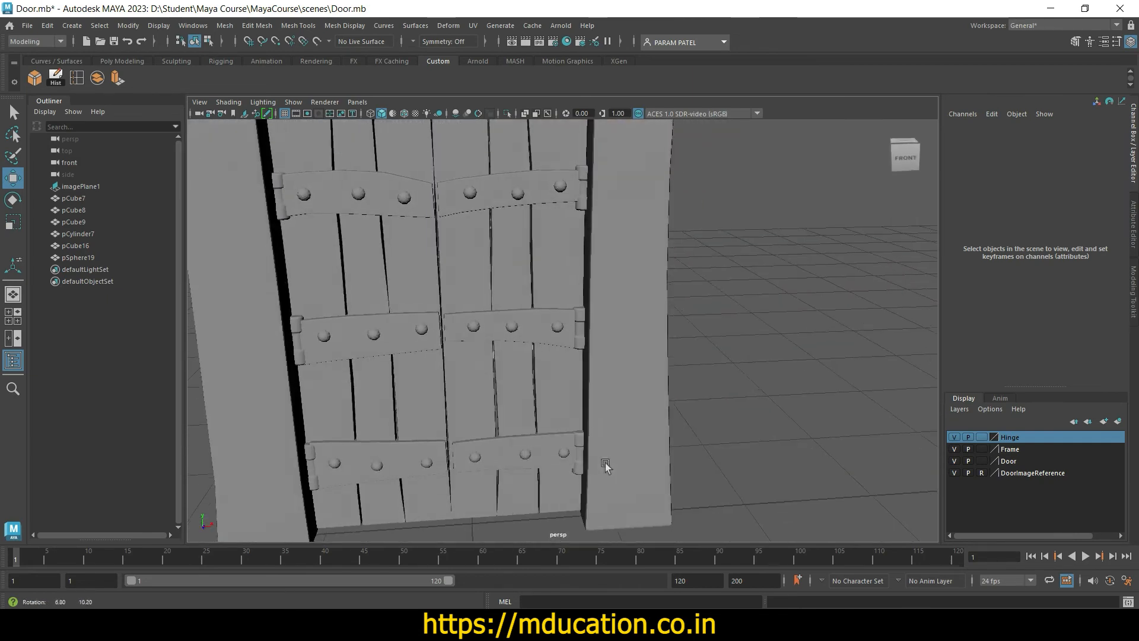
scroll(605, 461, "down", 5)
key("ctrl+s")
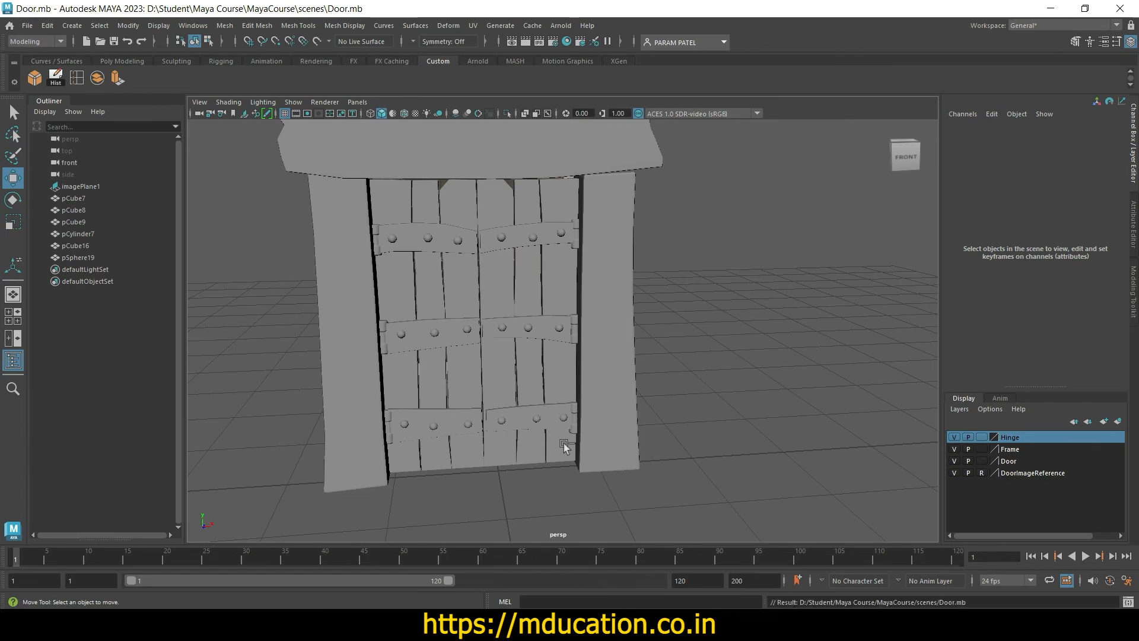
Step: Hide the Hinge, Frame, Door and DoorImageReference layers to isolate the riveted metal straps in the perspective view
key("space")
key("space")
scroll(395, 458, "up", 5)
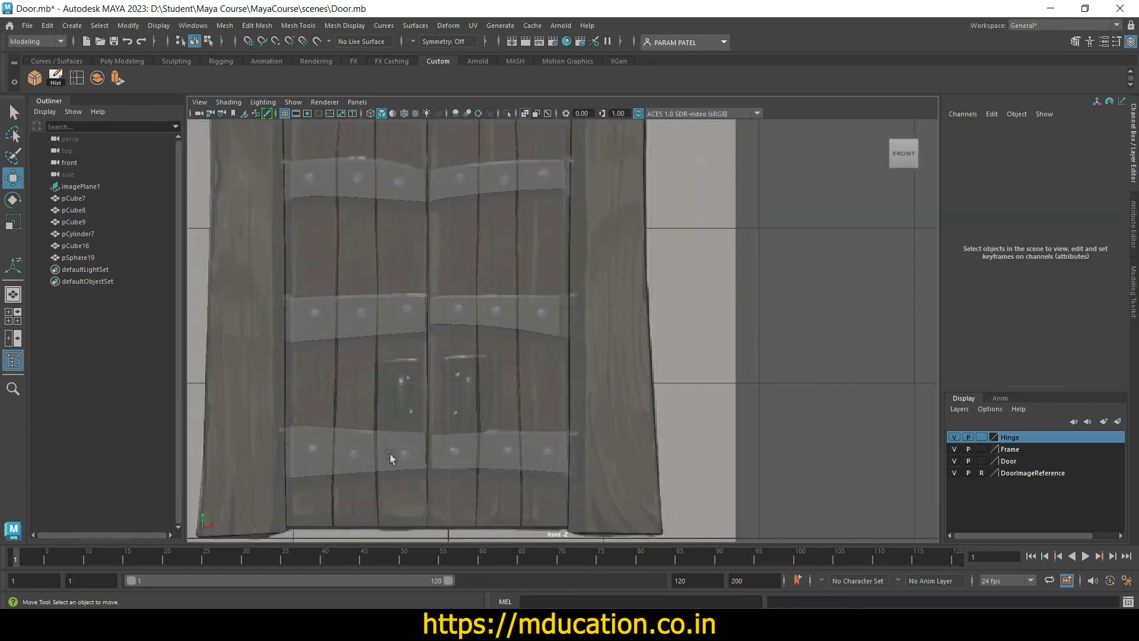
scroll(557, 356, "down", 5)
scroll(535, 385, "up", 6)
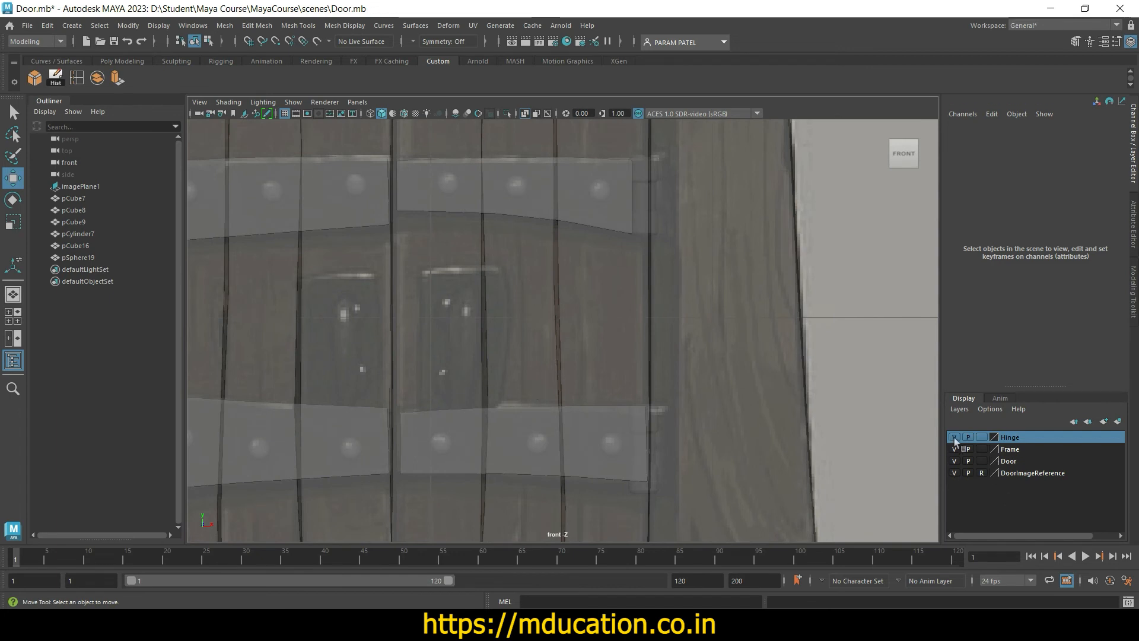
left_click_drag(955, 441, 954, 473)
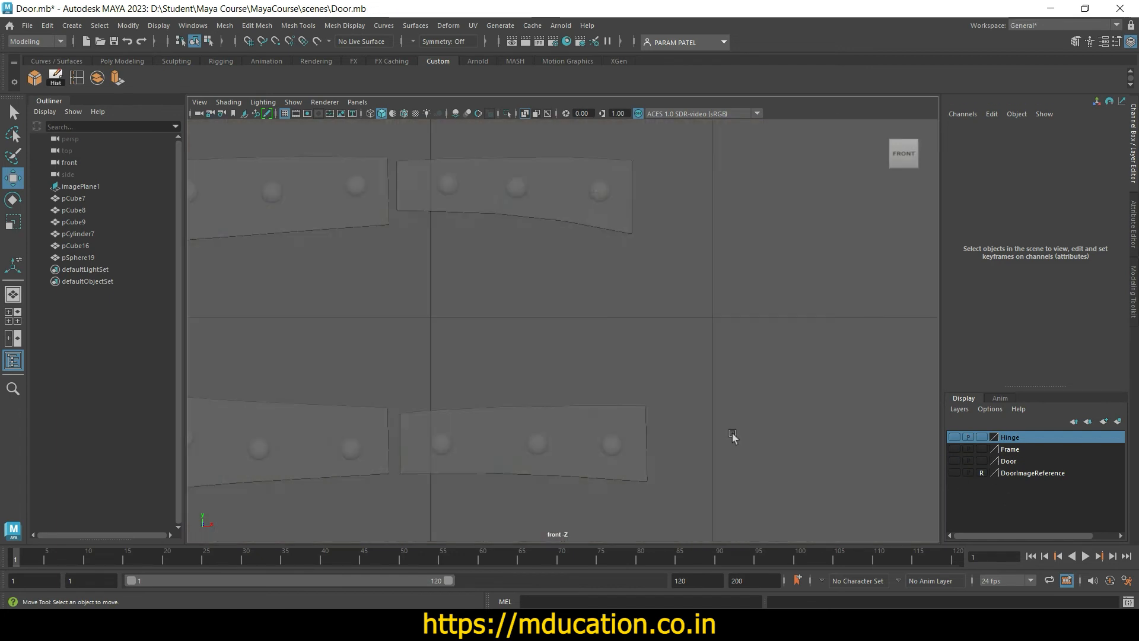
scroll(733, 437, "down", 5)
left_click_drag(633, 420, 680, 442, "alt")
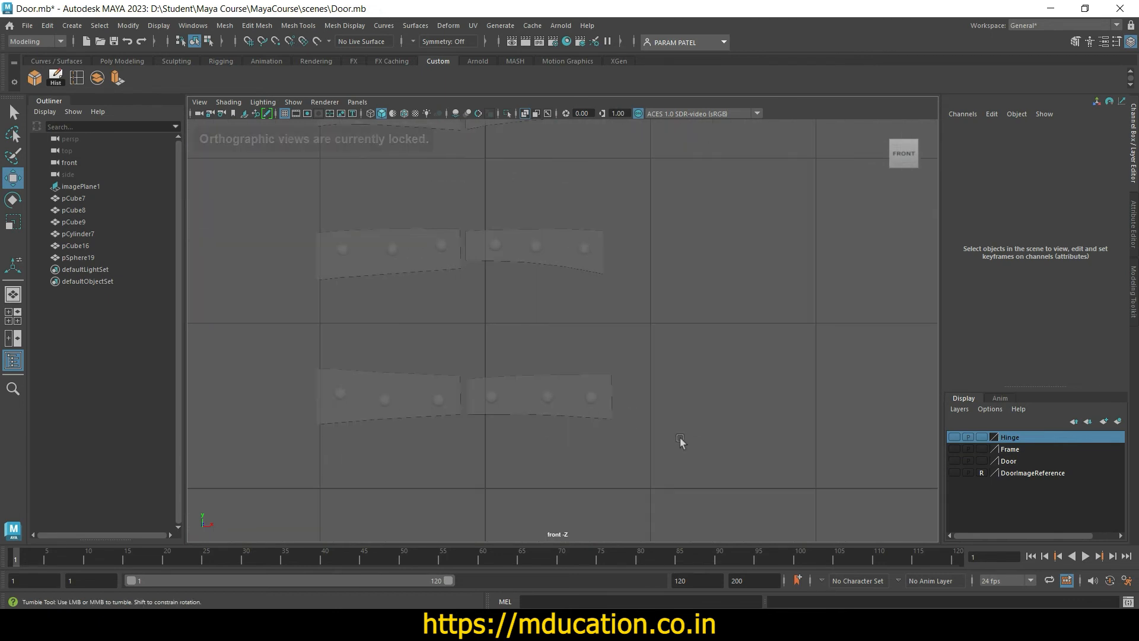
key("space")
key("space")
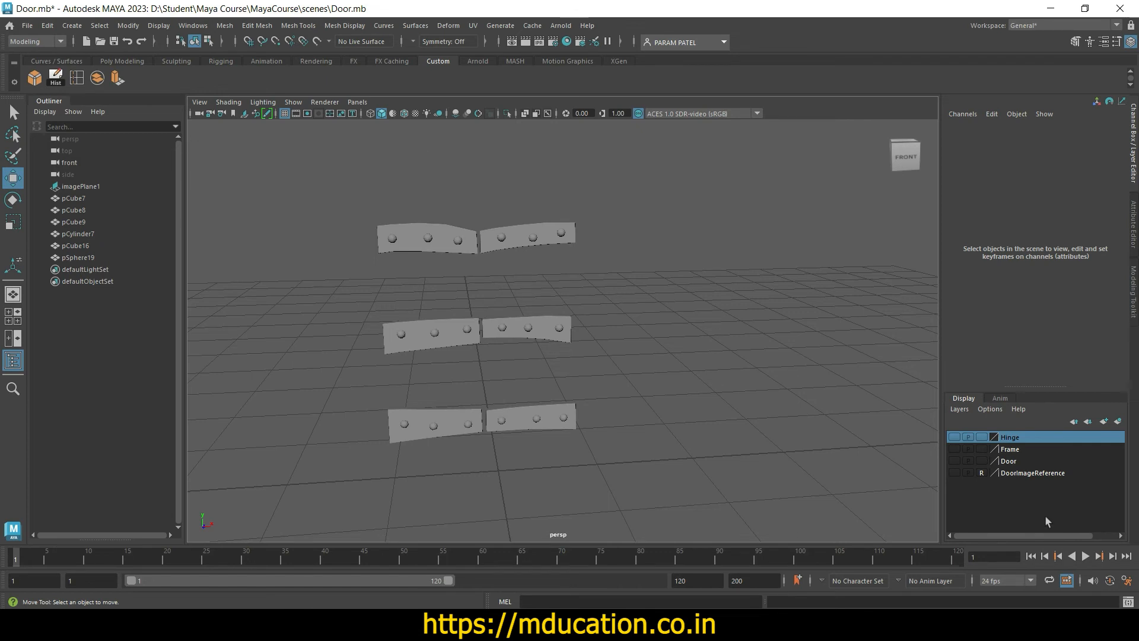
Step: Create a new empty display layer and name it Door_Part2
left_click(1103, 421)
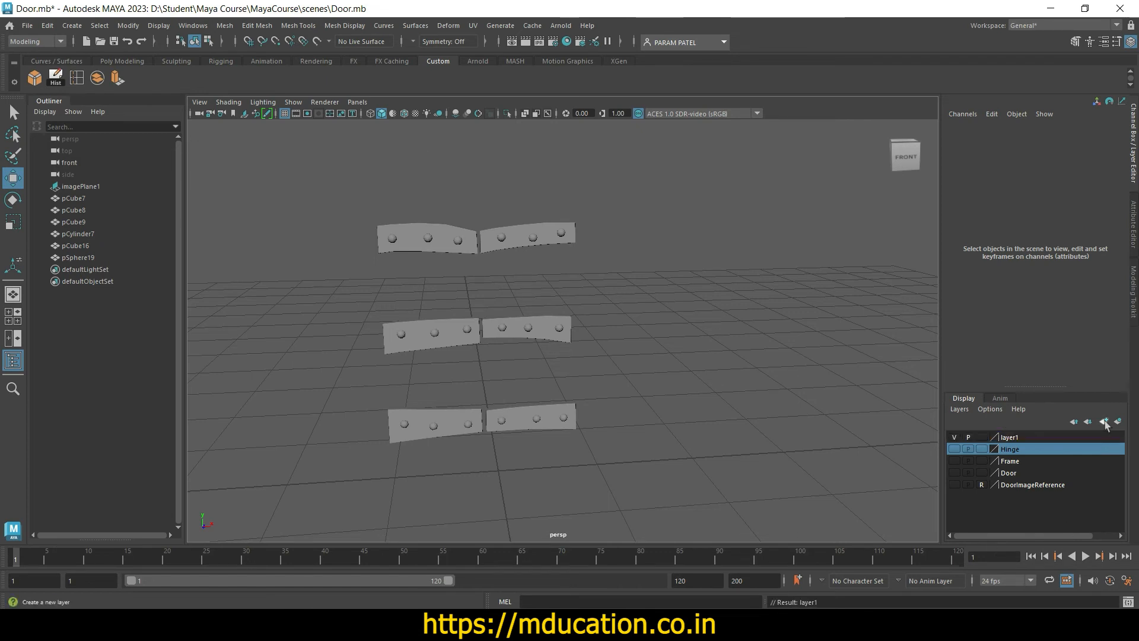
double_click(1016, 437)
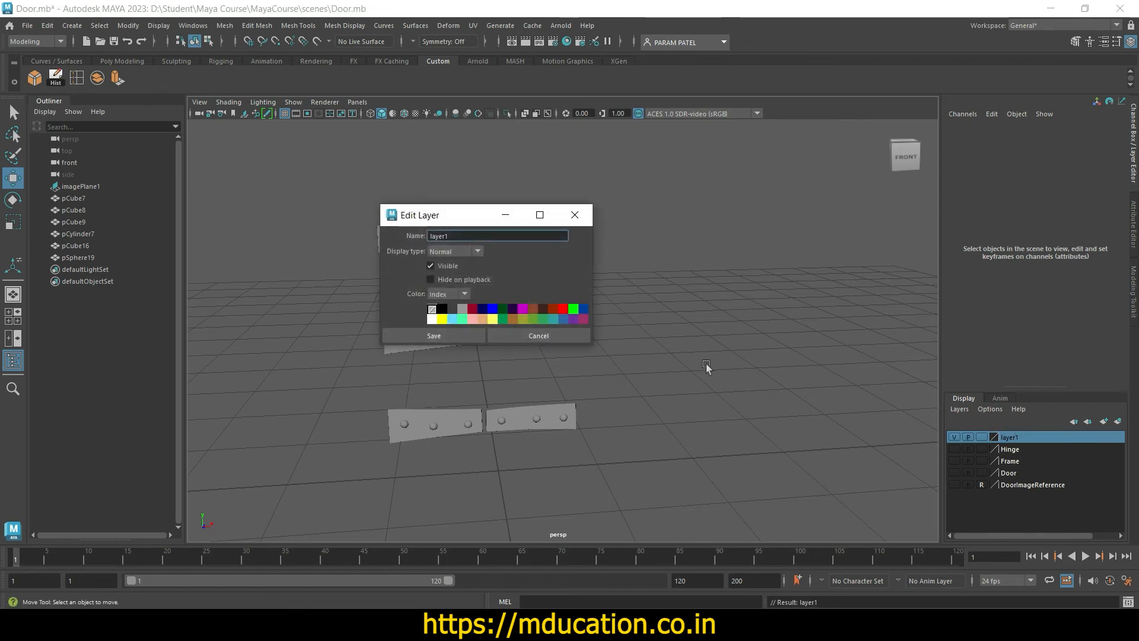
key("BackSpace")
key("BackSpace")
key("BackSpace")
key("BackSpace")
key("BackSpace")
key("BackSpace")
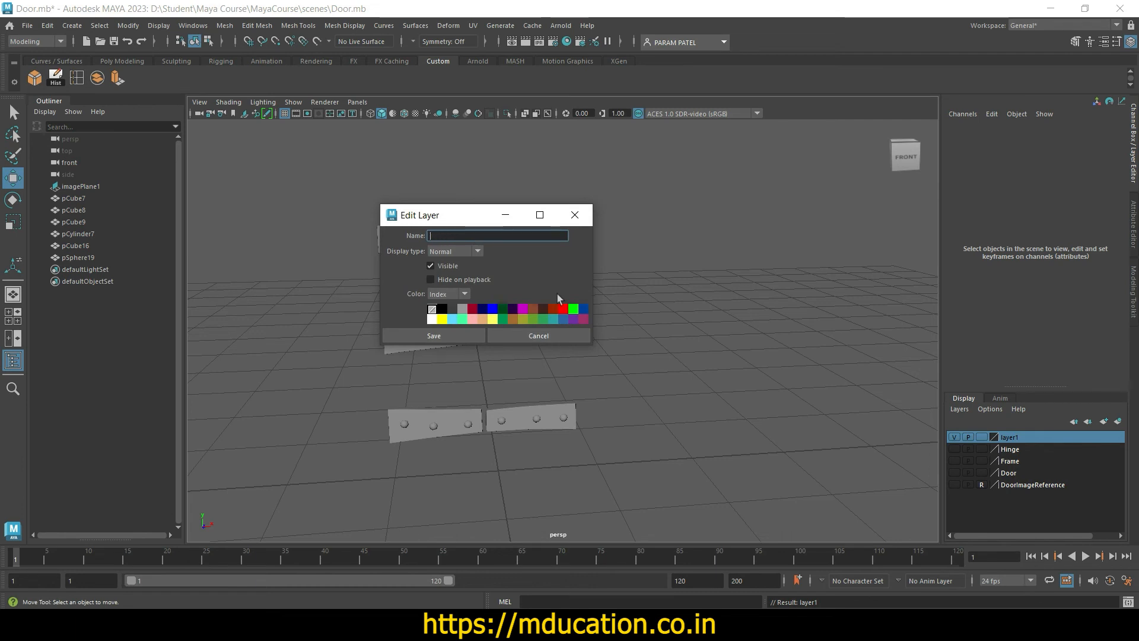
type("Door Par")
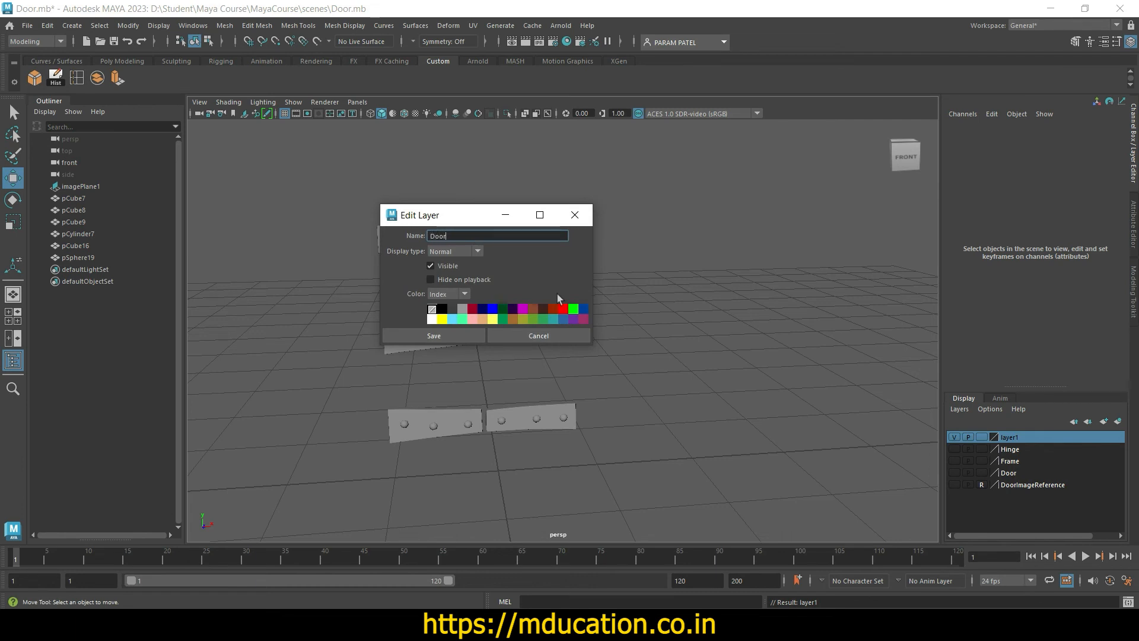
key("BackSpace")
key("BackSpace")
key("BackSpace")
key("BackSpace")
type("_Part2")
key("Tab")
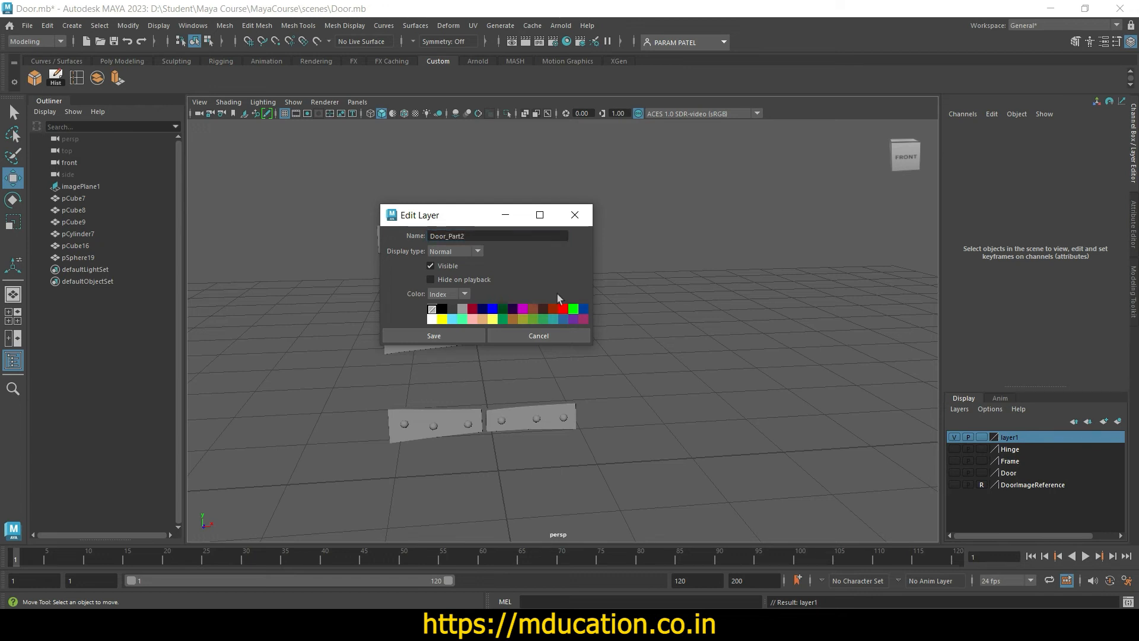
left_click(447, 336)
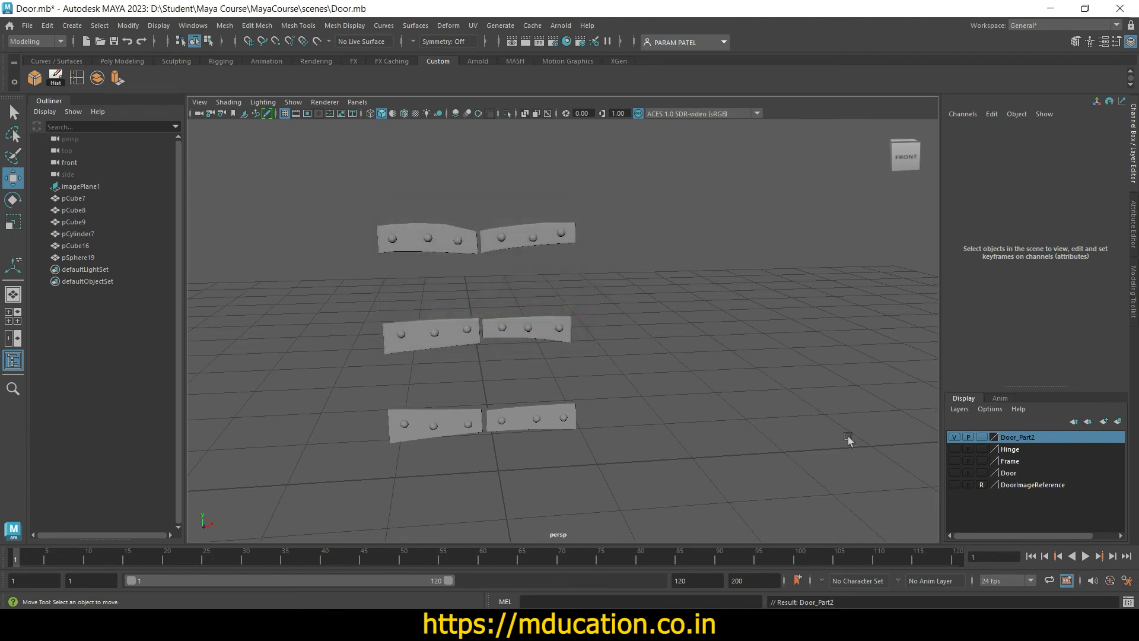
Step: Add the metal straps and rivets to the Door_Part2 layer, then hide that layer and clear the selection
left_click_drag(346, 185, 617, 476)
right_click(1015, 439)
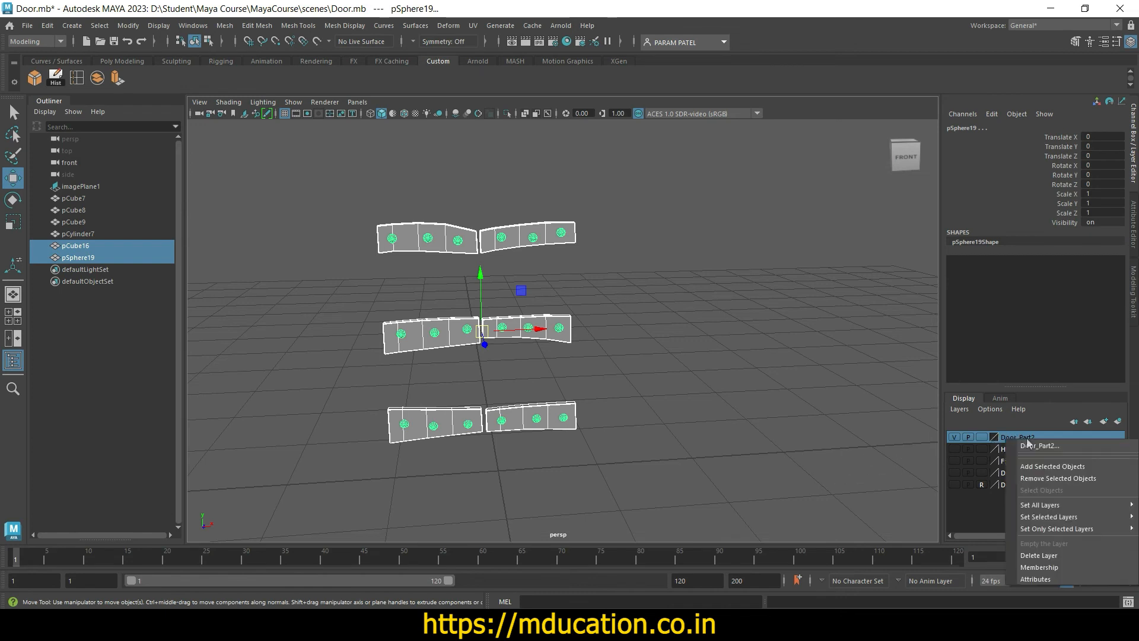
left_click(1059, 465)
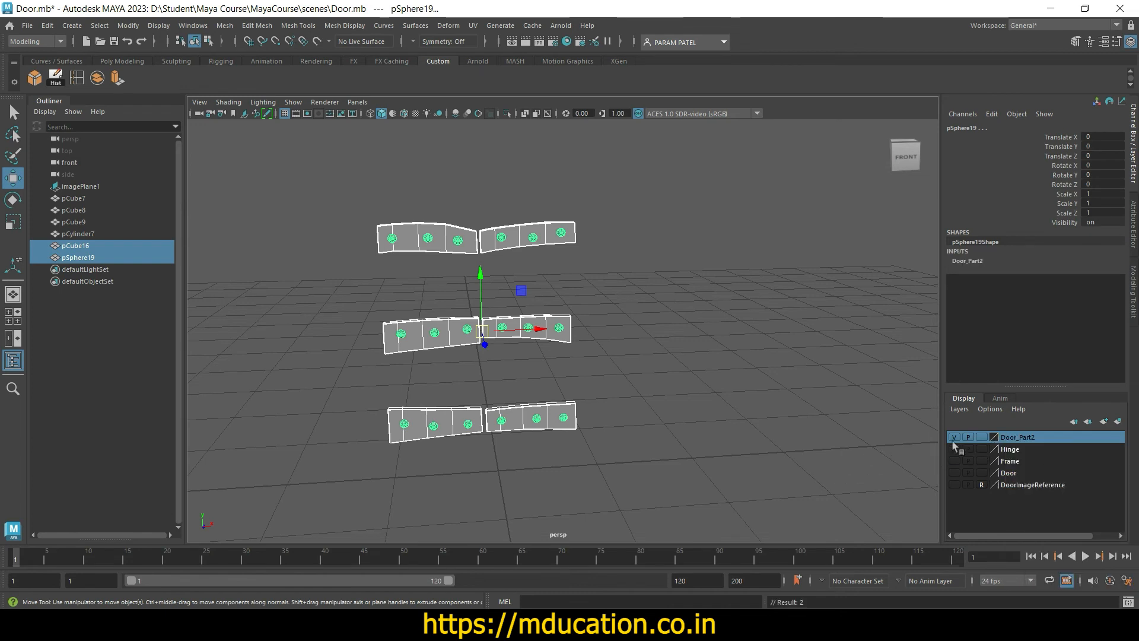
left_click(954, 437)
left_click(551, 426)
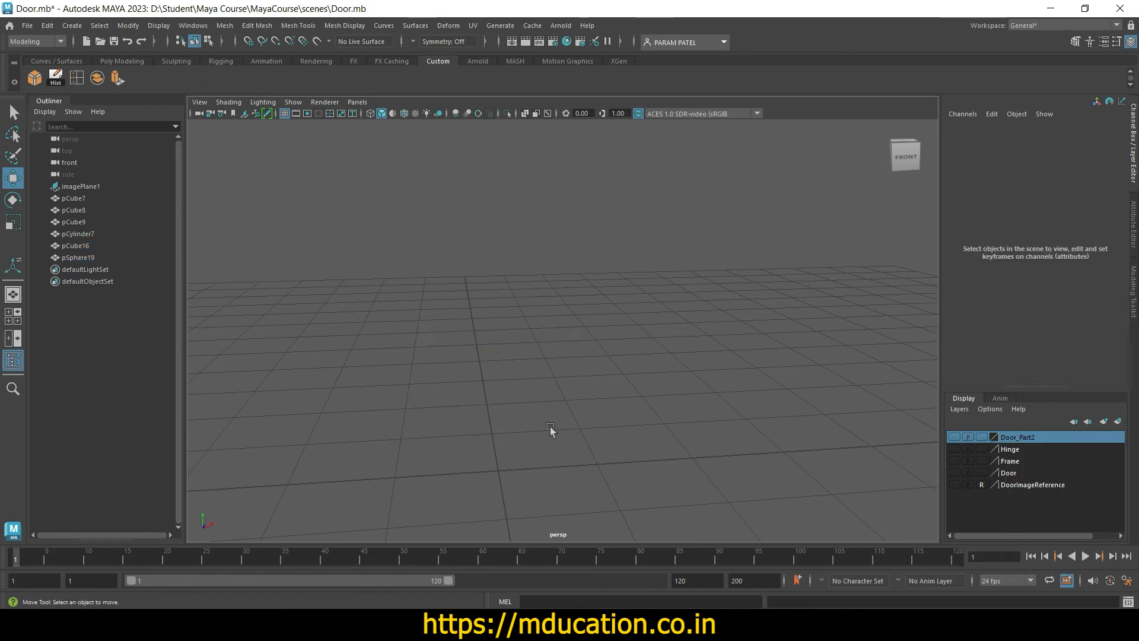
Step: Look for the reference image in the front view and select imagePlane1
key("space")
key("space")
scroll(398, 431, "up", 5)
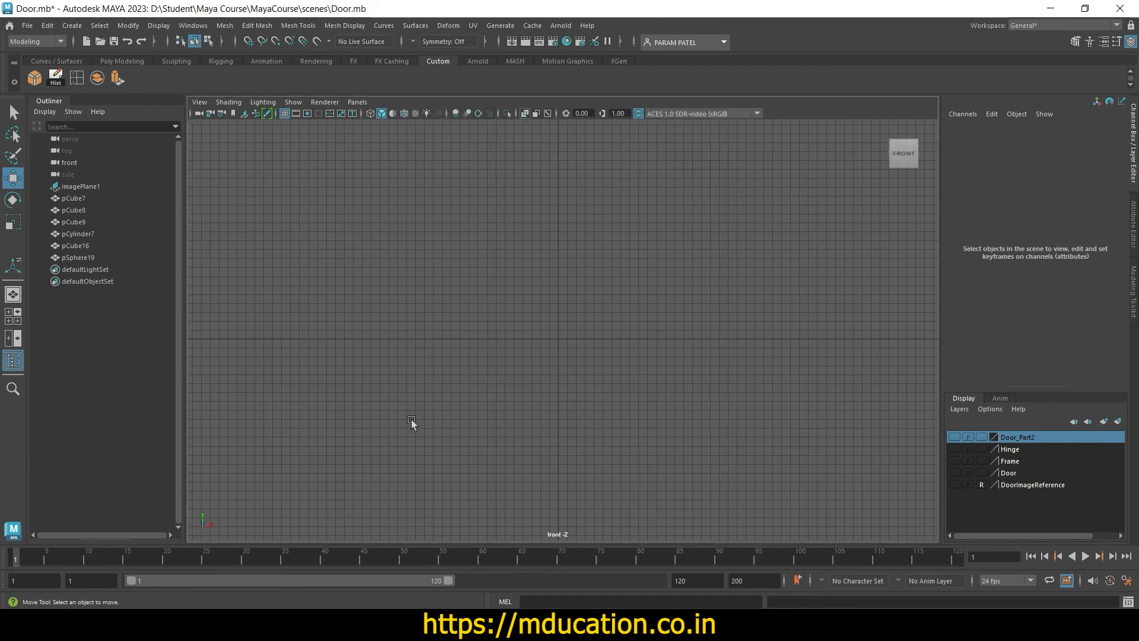
left_click(81, 186)
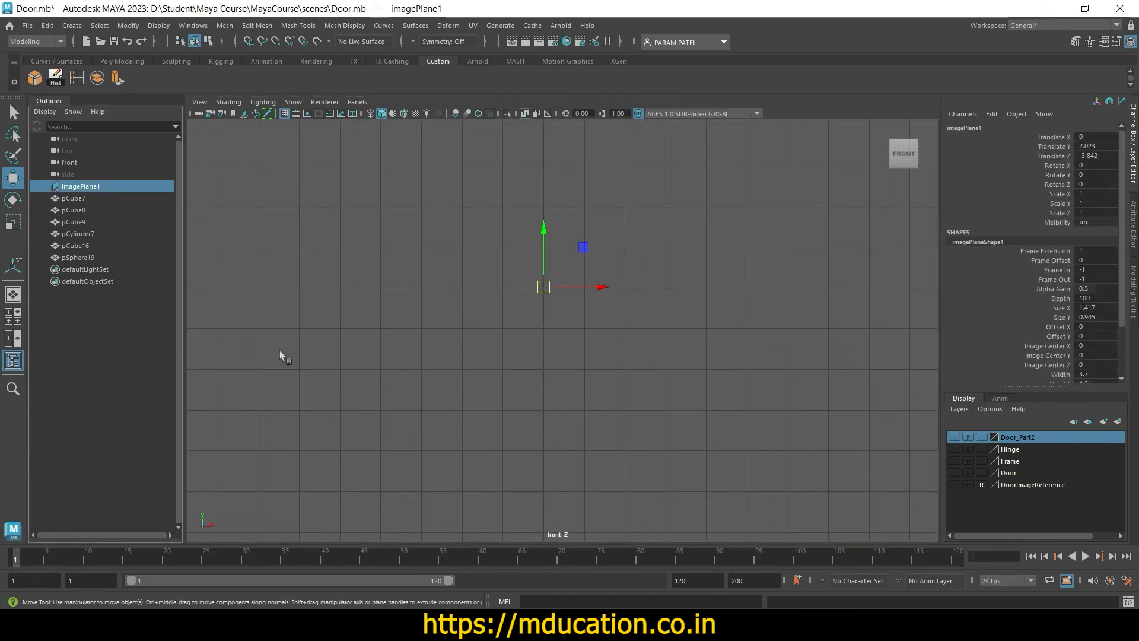
key("space")
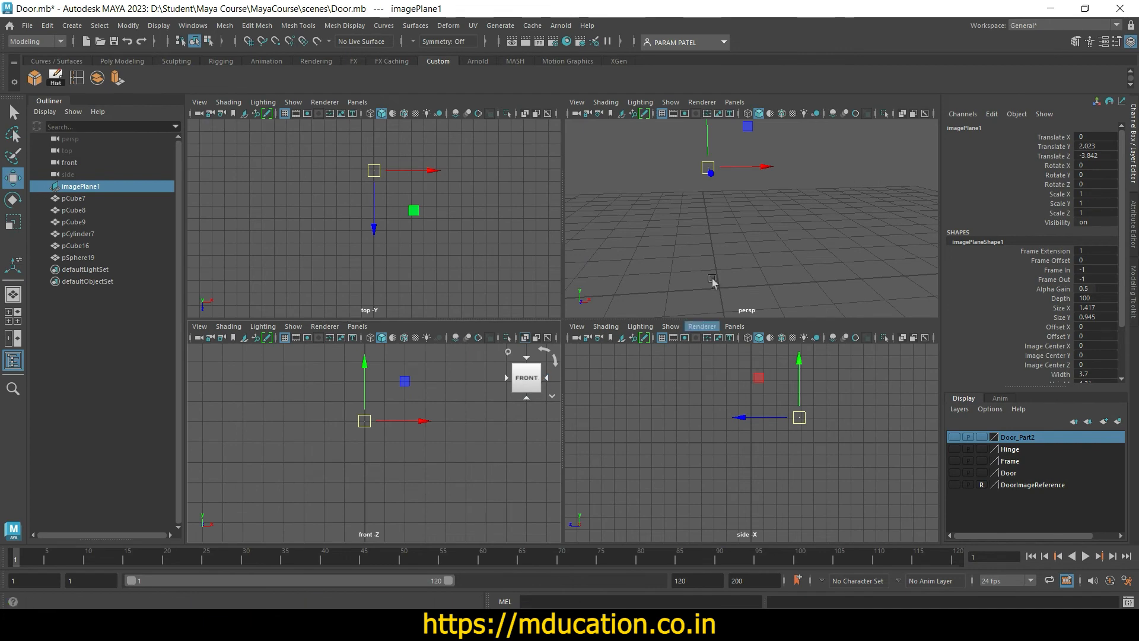
Step: Show the Door_Part2, Hinge, Frame, Door and DoorImageReference layers and check the door against the reference image
left_click(954, 437)
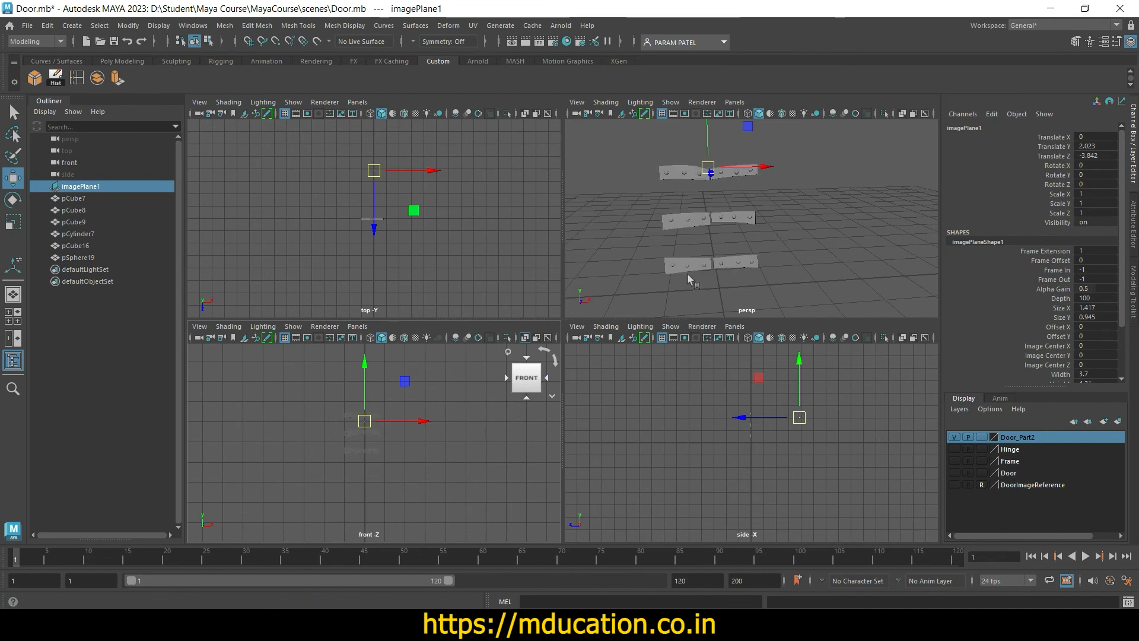
key("space")
left_click_drag(568, 321, 643, 328, "alt")
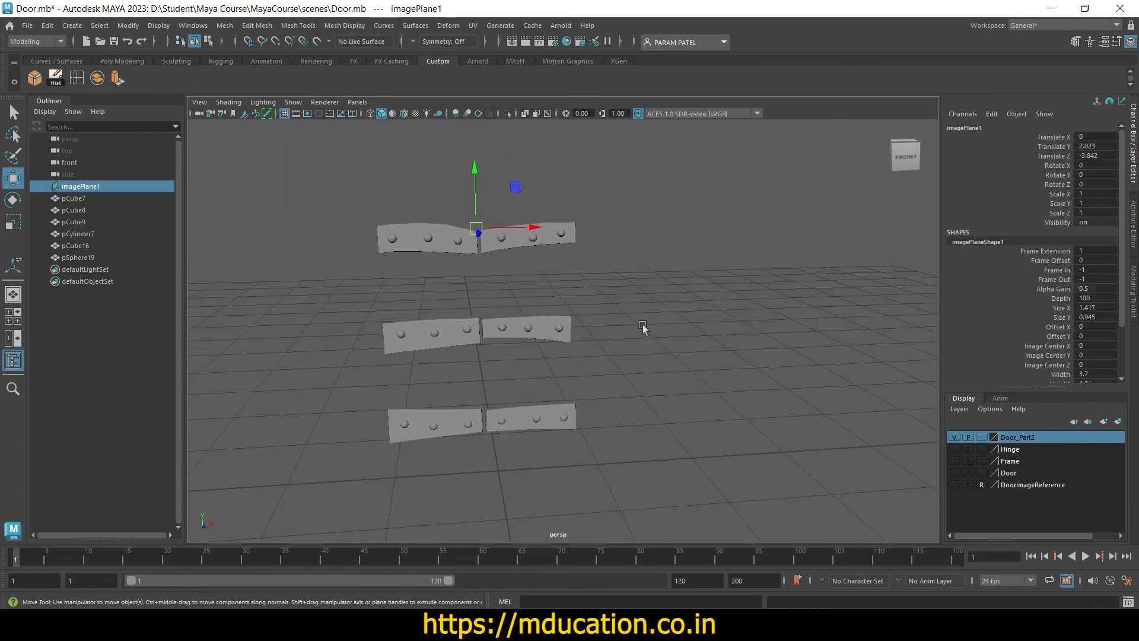
left_click(954, 449)
left_click(954, 461)
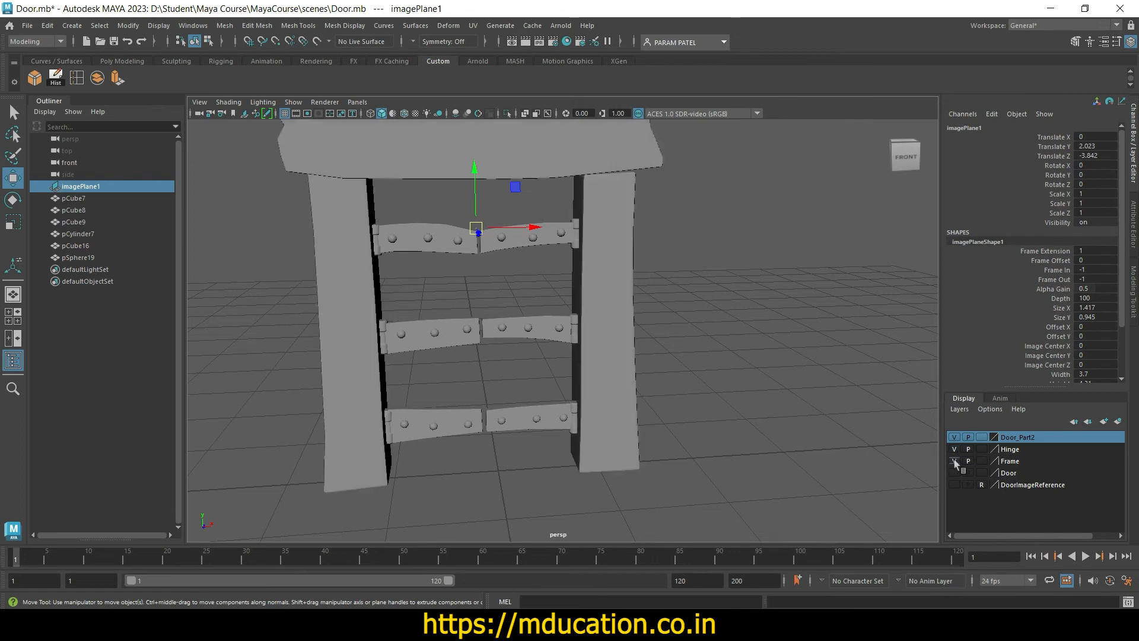
left_click(954, 473)
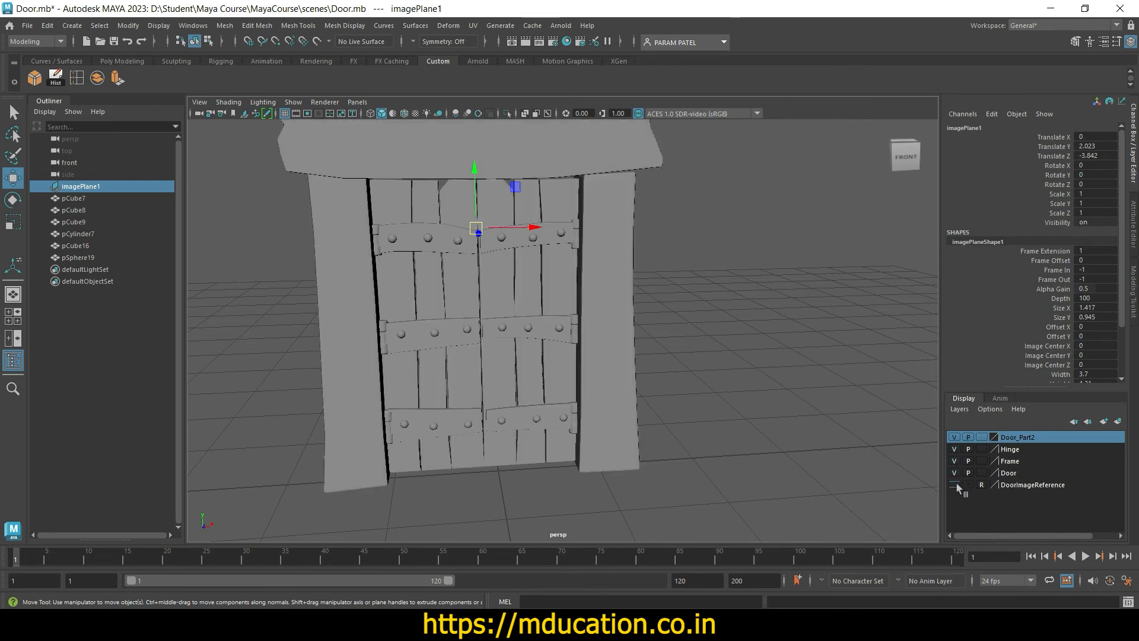
left_click(955, 484)
scroll(593, 431, "down", 3)
left_click_drag(547, 440, 575, 478, "alt")
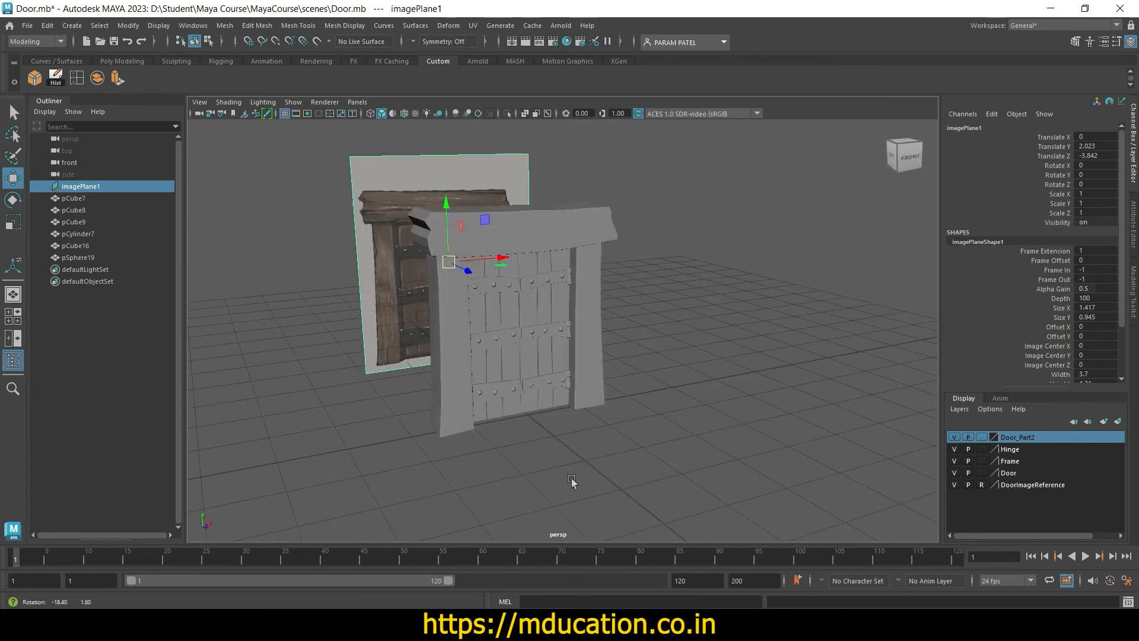
Step: Hide the Hinge, Door_Part2, Frame and Door layers and display only the reference image in the front view
left_click(954, 449)
left_click(954, 437)
left_click(954, 461)
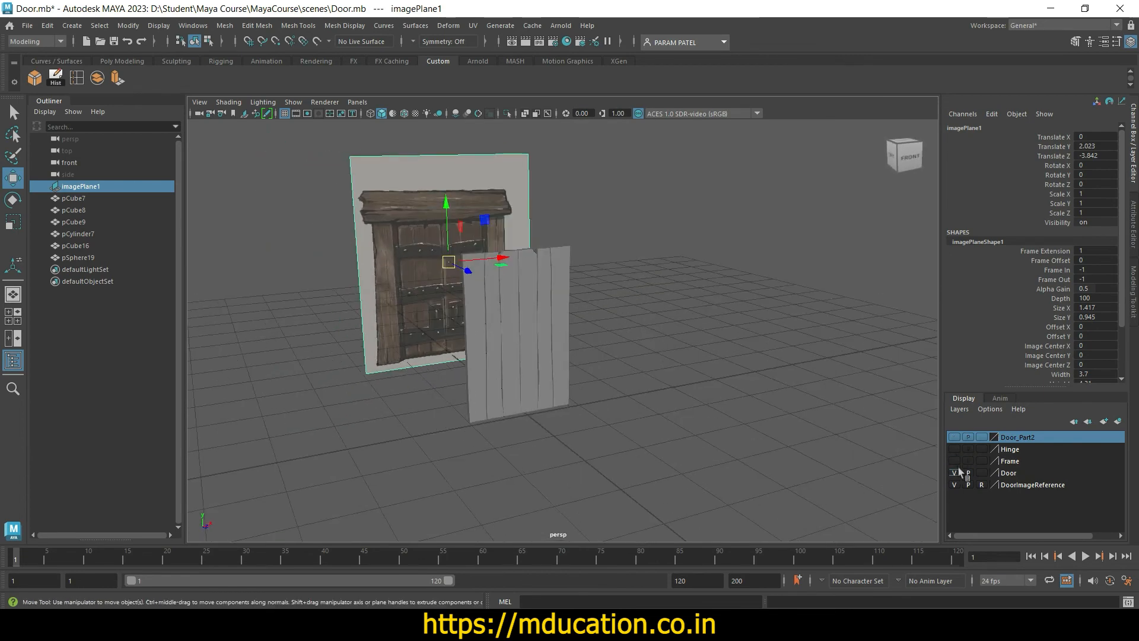
left_click(954, 473)
key("space")
key("space")
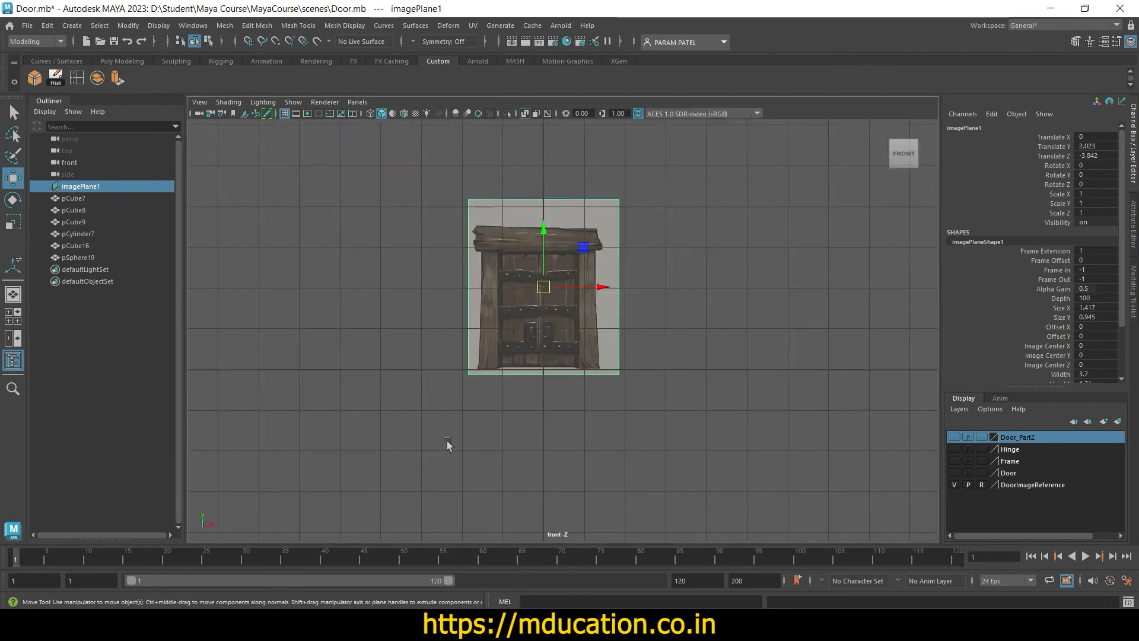
Step: Create a polygon cube as the base for the right handle plate
scroll(531, 413, "up", 11)
middle_click_drag(541, 385, 559, 342, "alt")
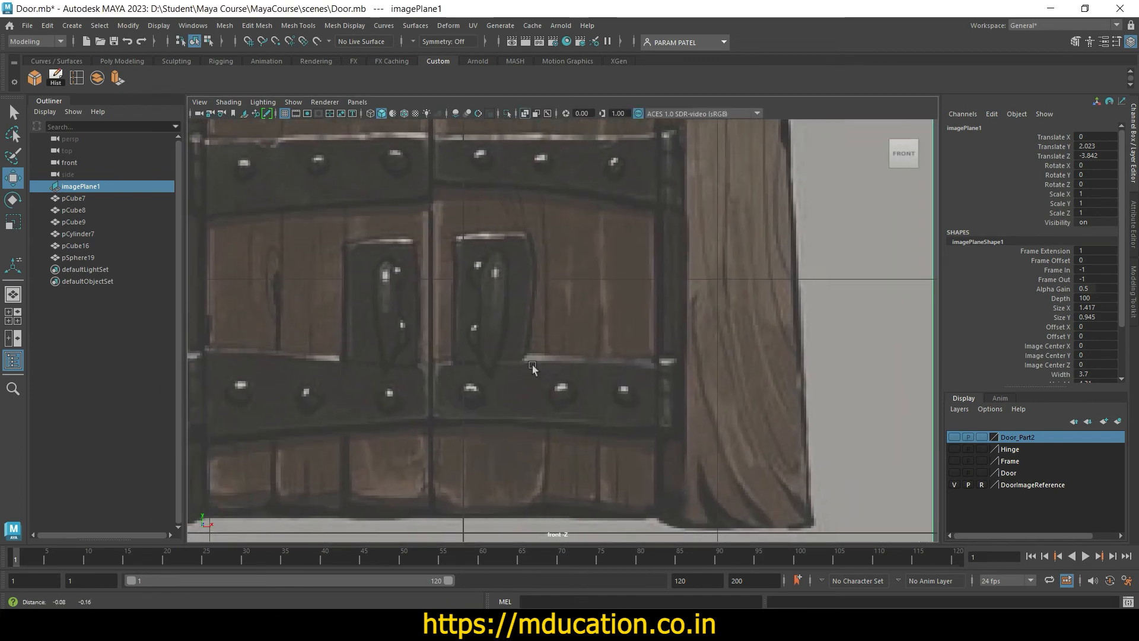
scroll(532, 368, "up", 4)
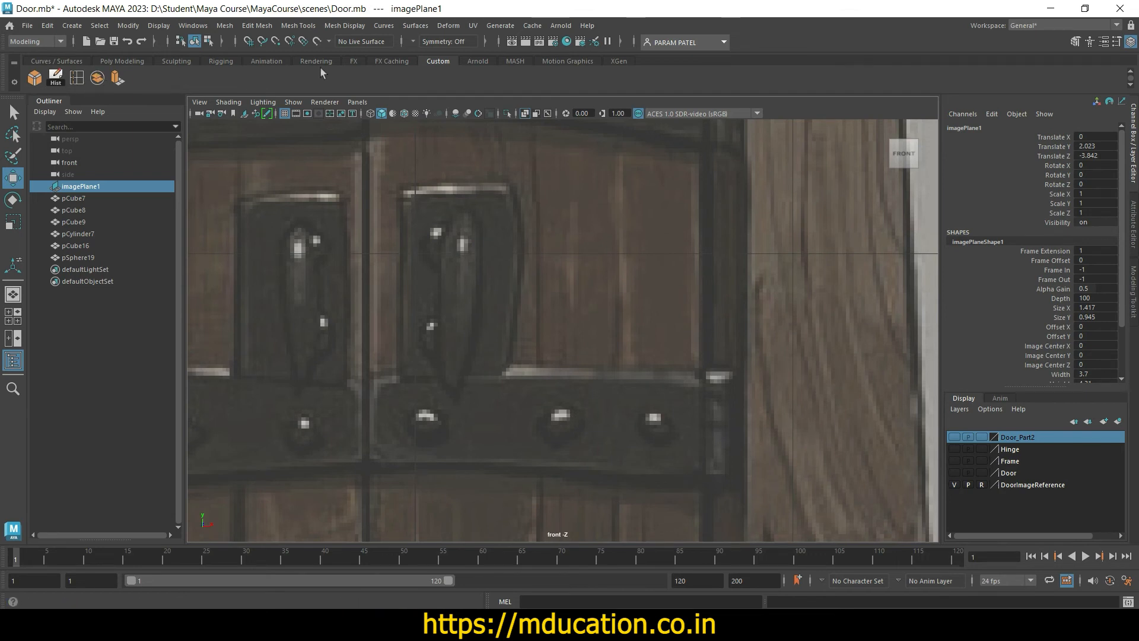
left_click(121, 61)
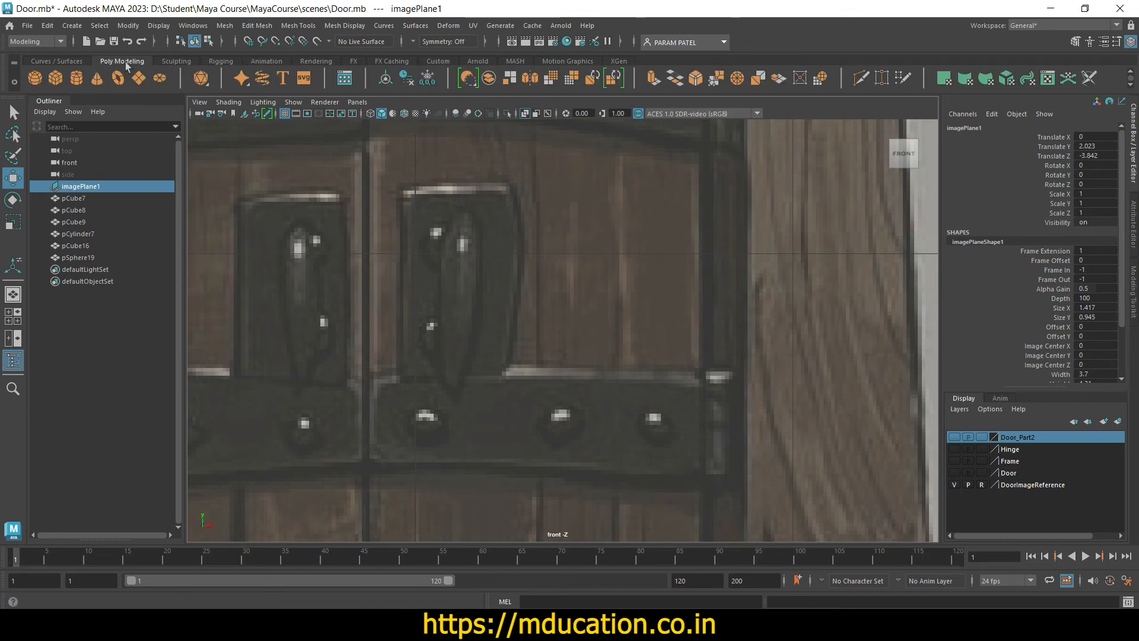
left_click(56, 78)
scroll(378, 307, "down", 10)
scroll(521, 414, "up", 6)
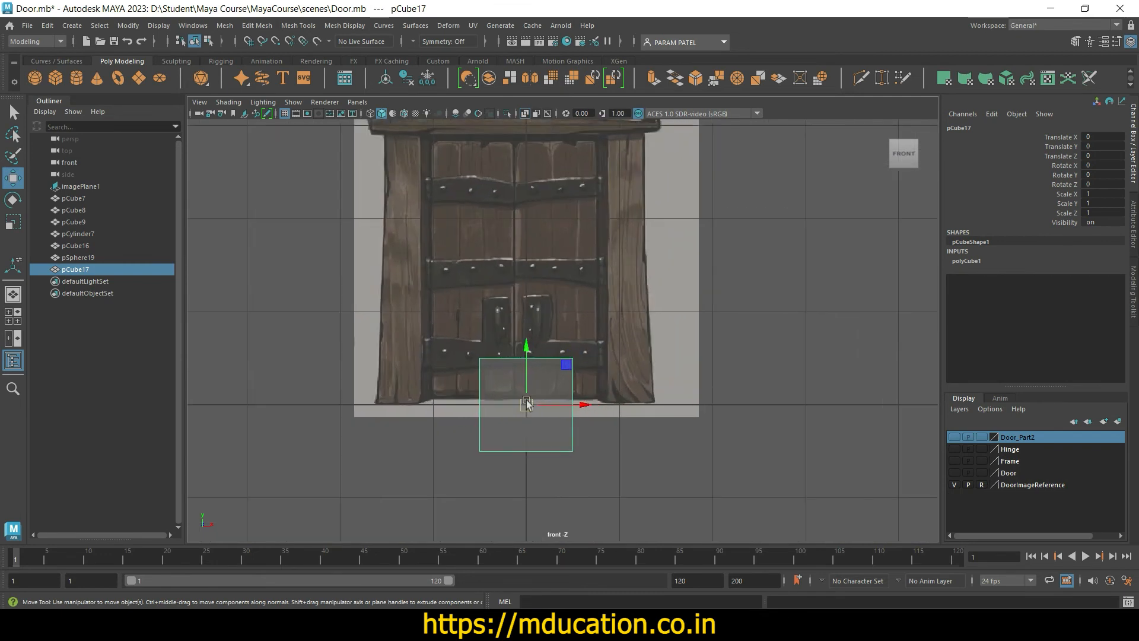
Step: Move the cube over the right handle plate to about X 0.118, Y 0.922 and scale it uniformly to 0.31
left_click_drag(516, 383, 516, 270)
scroll(553, 380, "up", 5)
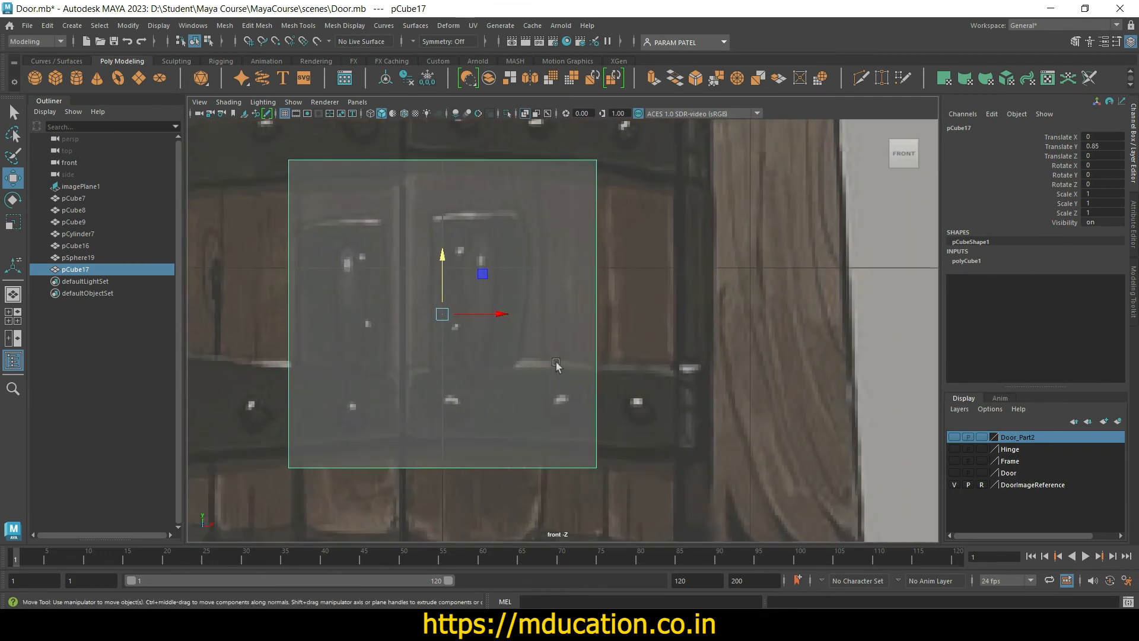
left_click_drag(490, 338, 532, 338)
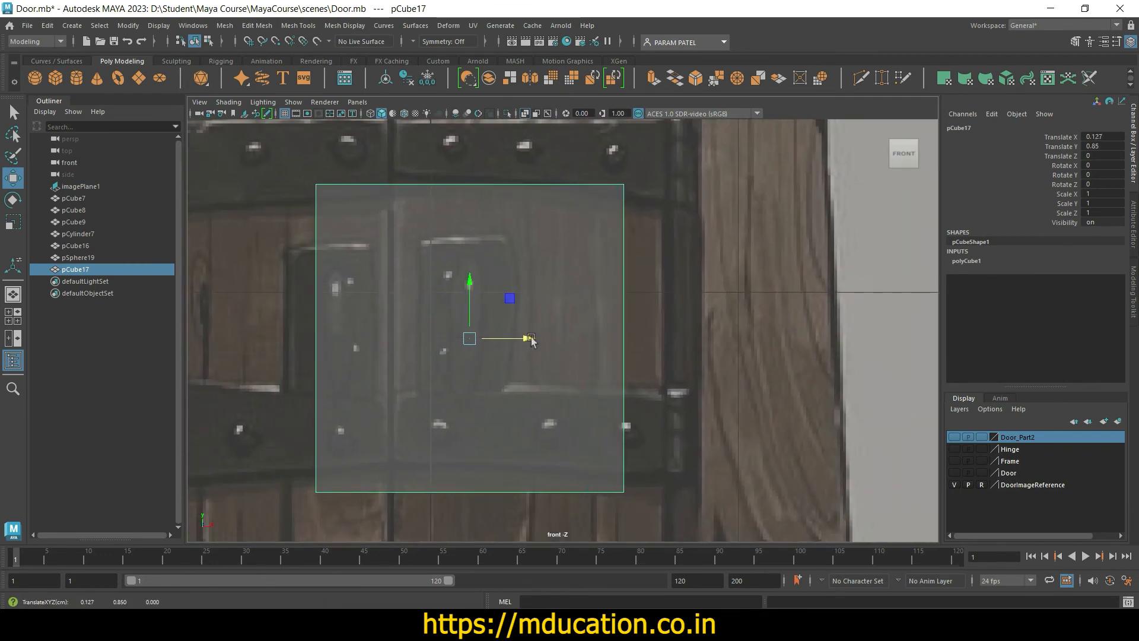
left_click_drag(468, 286, 468, 264)
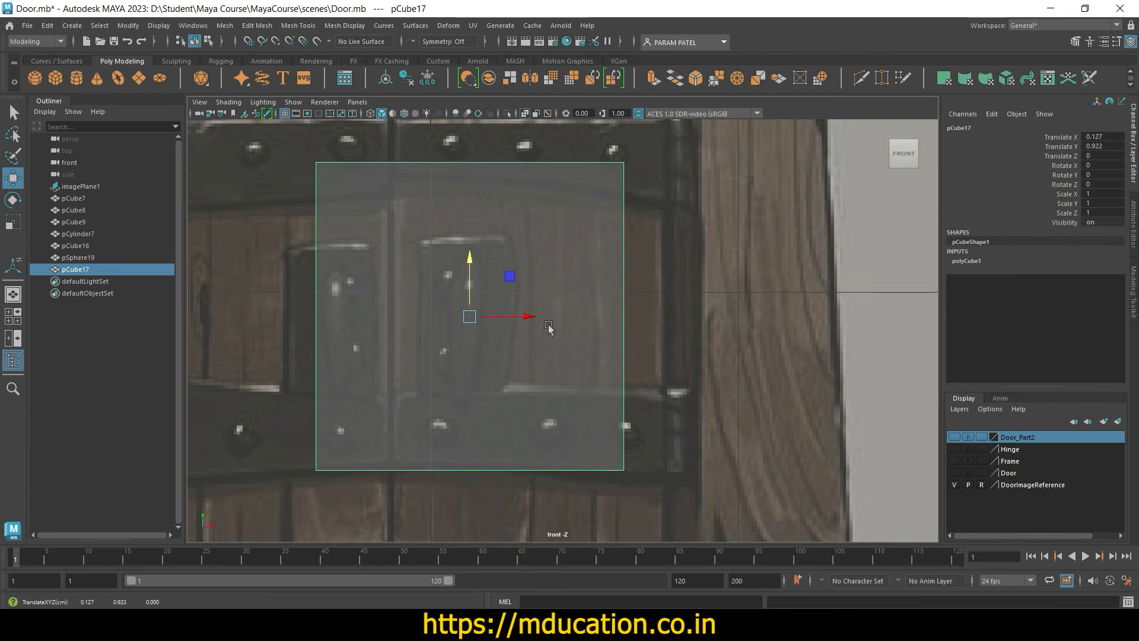
left_click_drag(530, 320, 283, 362)
key("r")
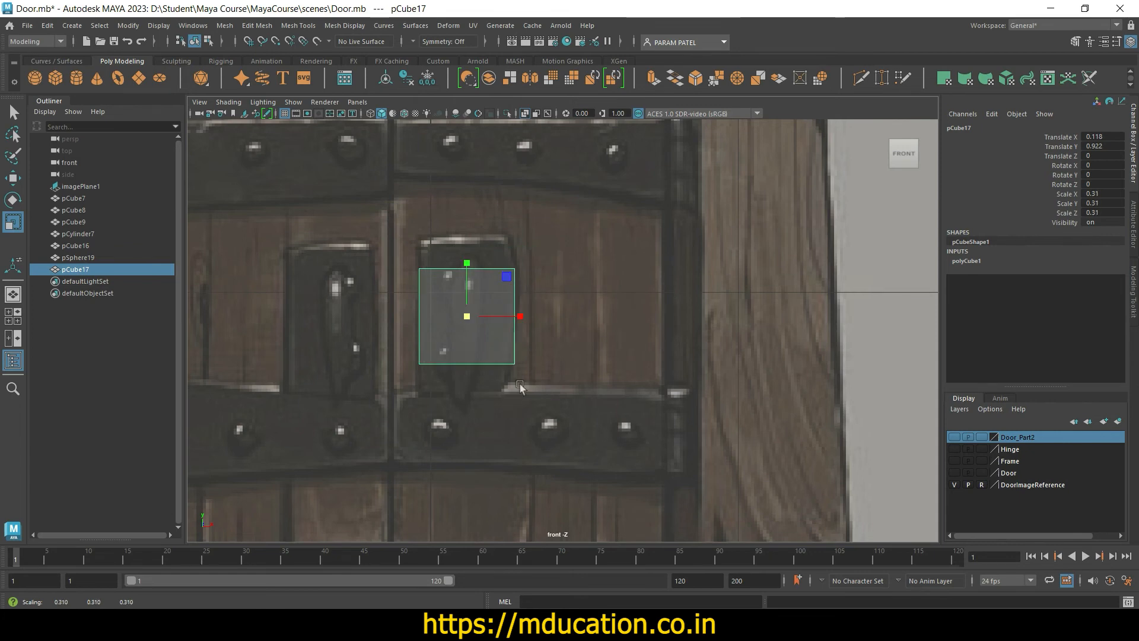
Step: Move the cube's top vertices up and bottom vertices down to match the height of the right handle plate in the reference
right_click_drag(469, 291, 427, 271)
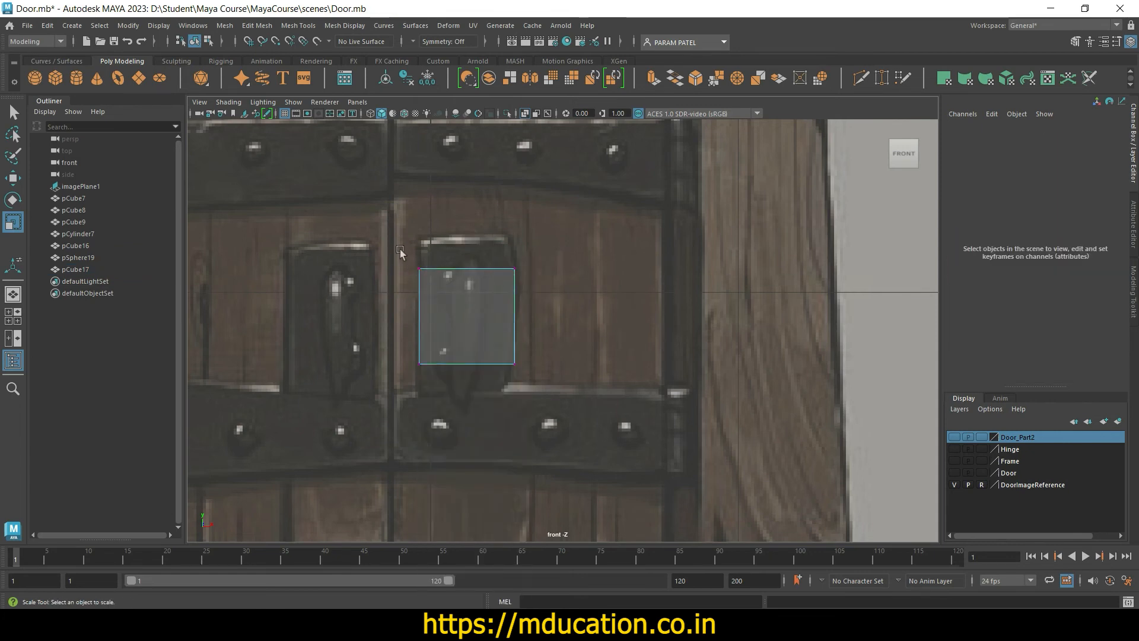
left_click_drag(401, 249, 543, 300)
key("w")
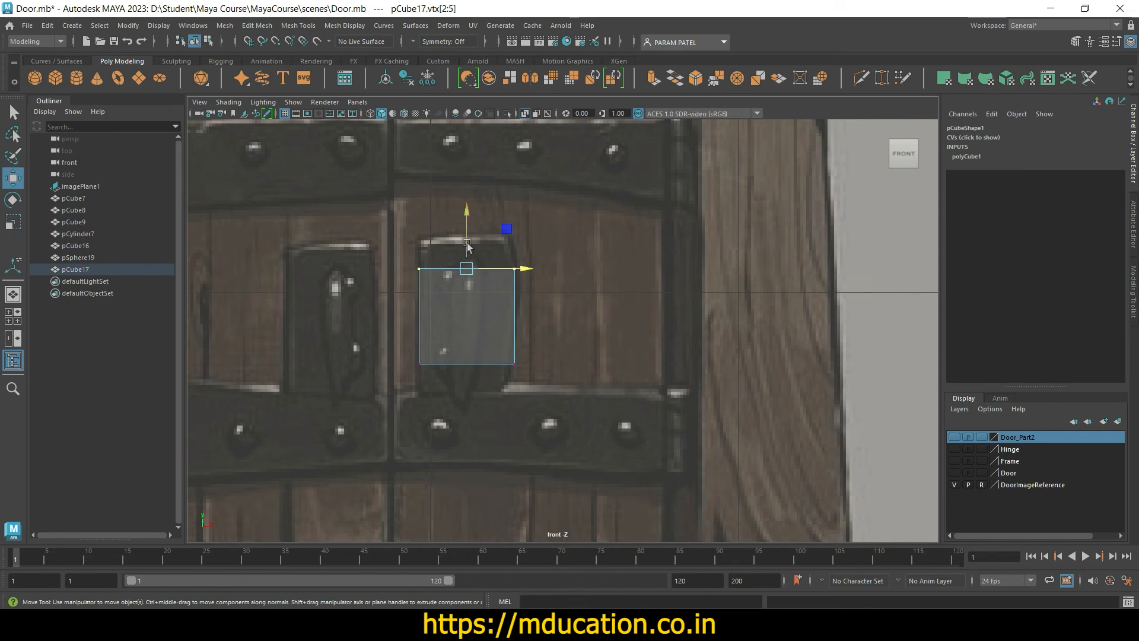
left_click_drag(467, 249, 467, 218)
left_click_drag(401, 349, 540, 418)
left_click_drag(467, 309, 467, 346)
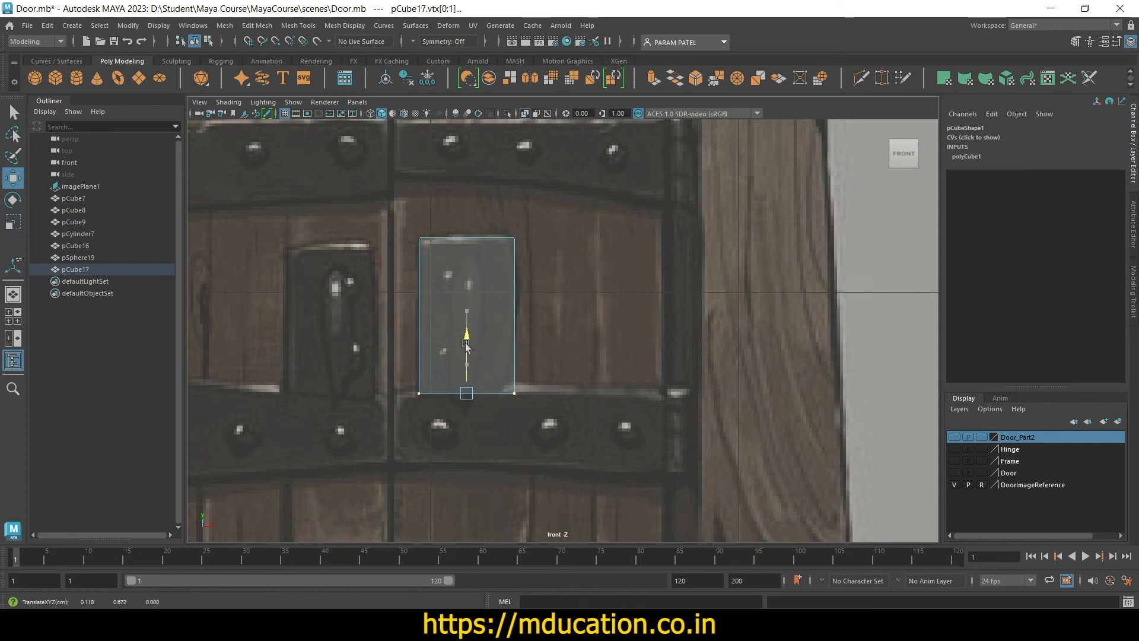
Step: Insert two horizontal edge loops across the handle plate cube, about a third from its top and bottom edges
left_click(551, 321)
left_click(482, 295)
right_click_drag(480, 252, 409, 252)
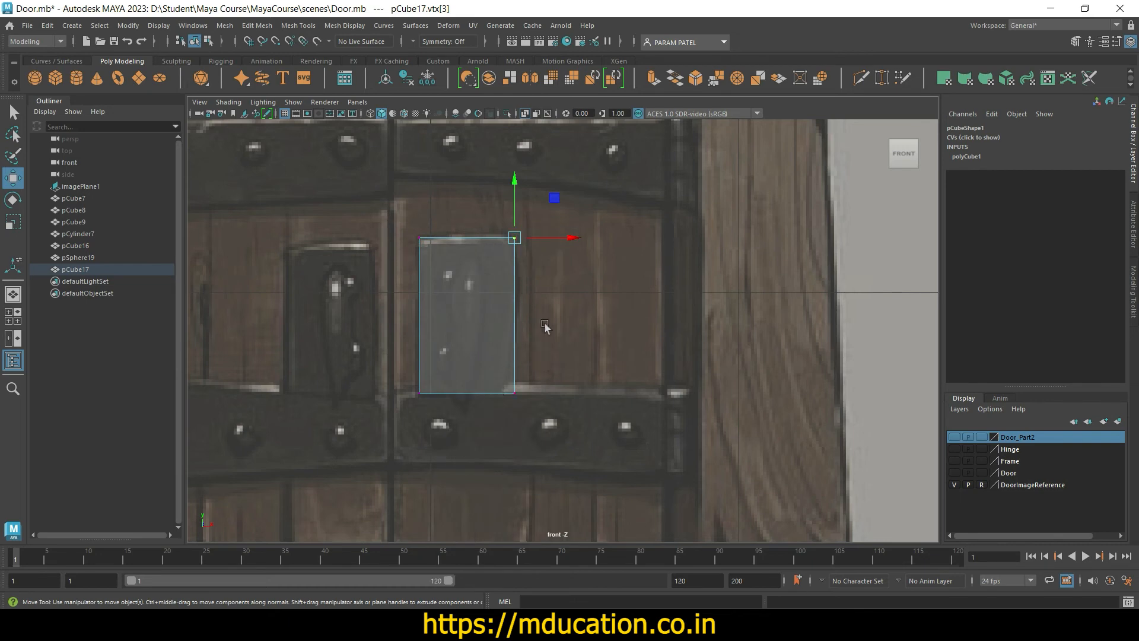
right_click_drag(509, 278, 564, 254)
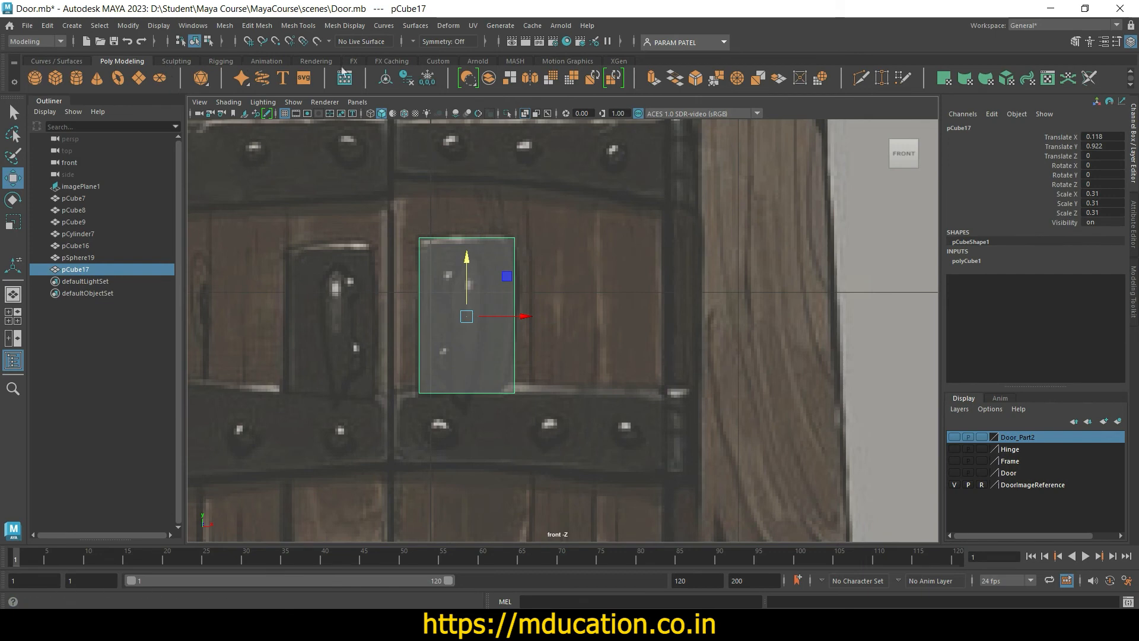
left_click(438, 62)
double_click(77, 78)
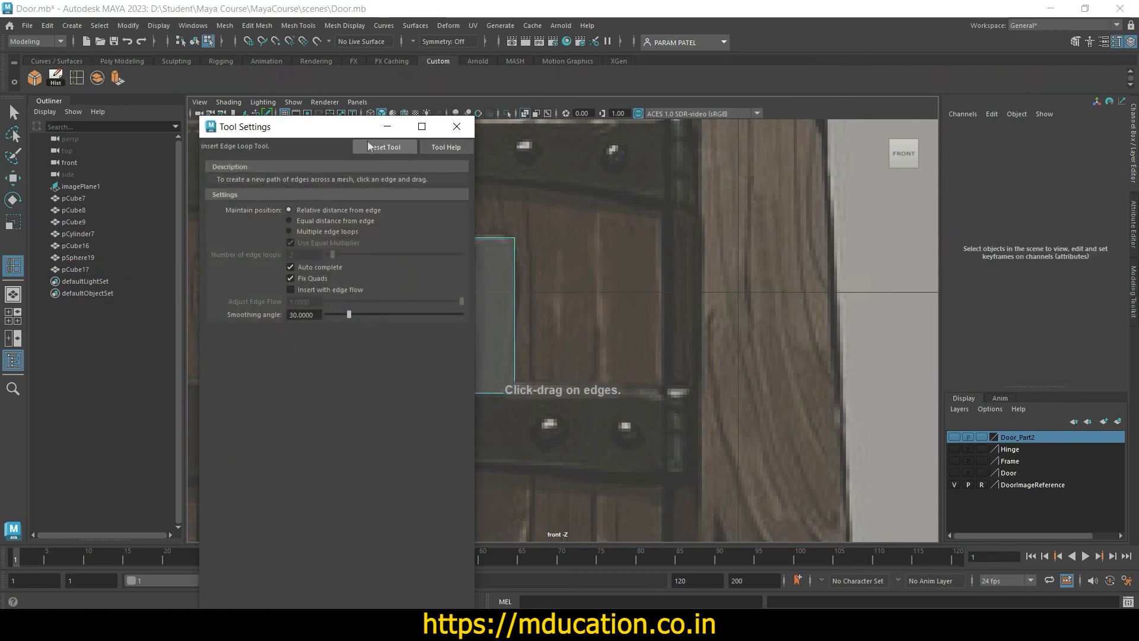
left_click(457, 127)
left_click_drag(515, 289, 515, 281)
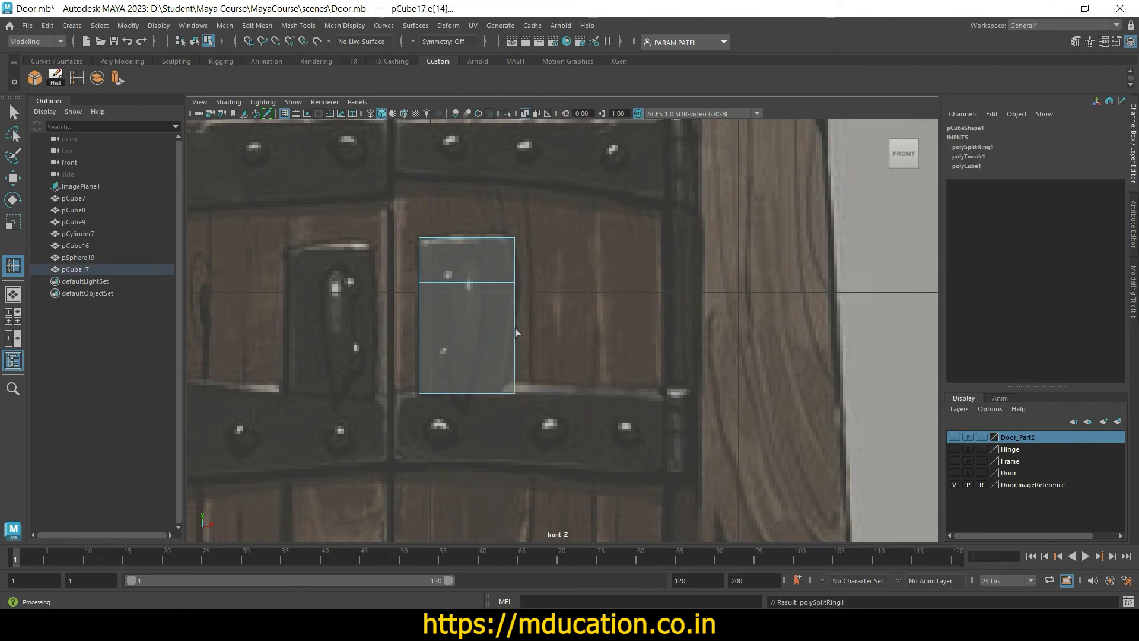
left_click_drag(515, 346, 516, 348)
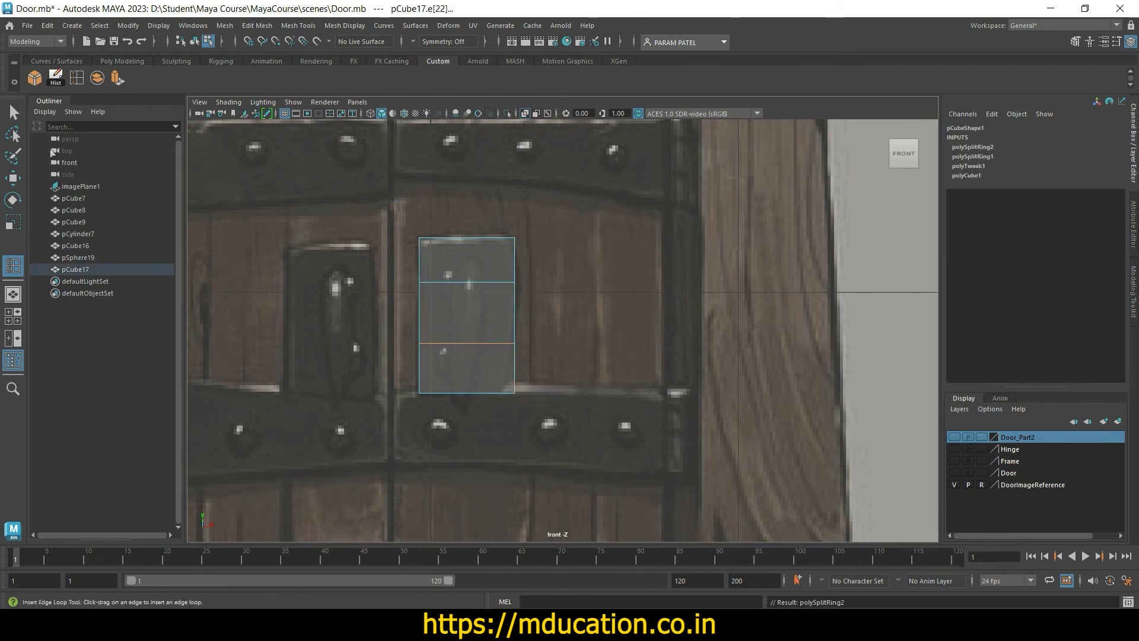
key("q")
Step: Shape the plate's right side by moving its top, lower-loop and bottom vertices inward to form a tapered outline
right_click_drag(468, 279, 530, 255)
right_click(486, 247)
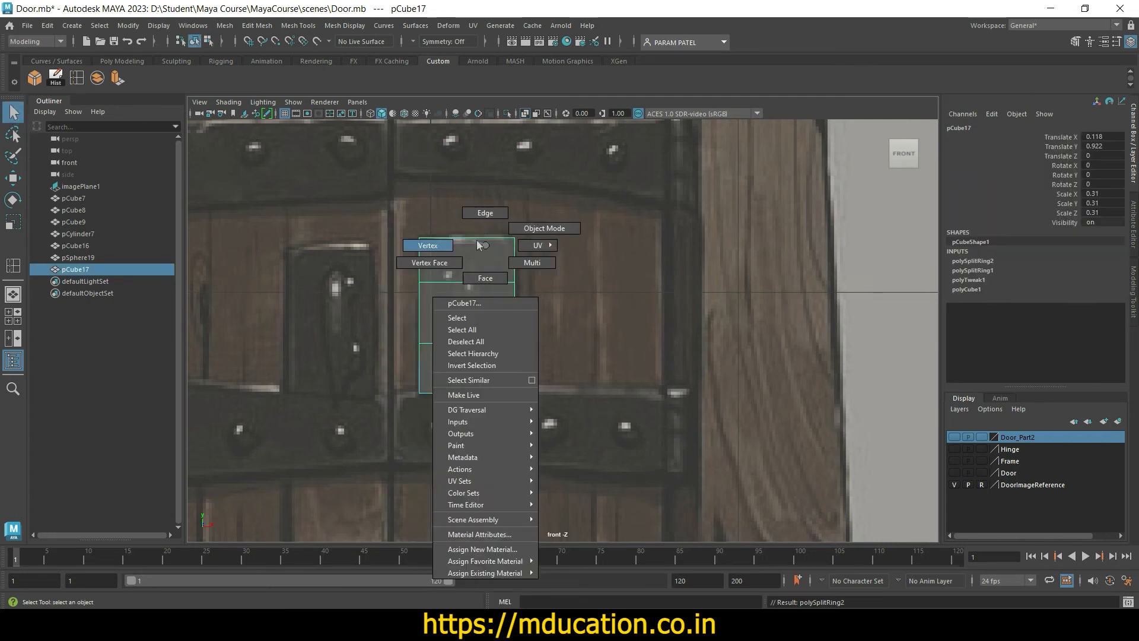
left_click(433, 245)
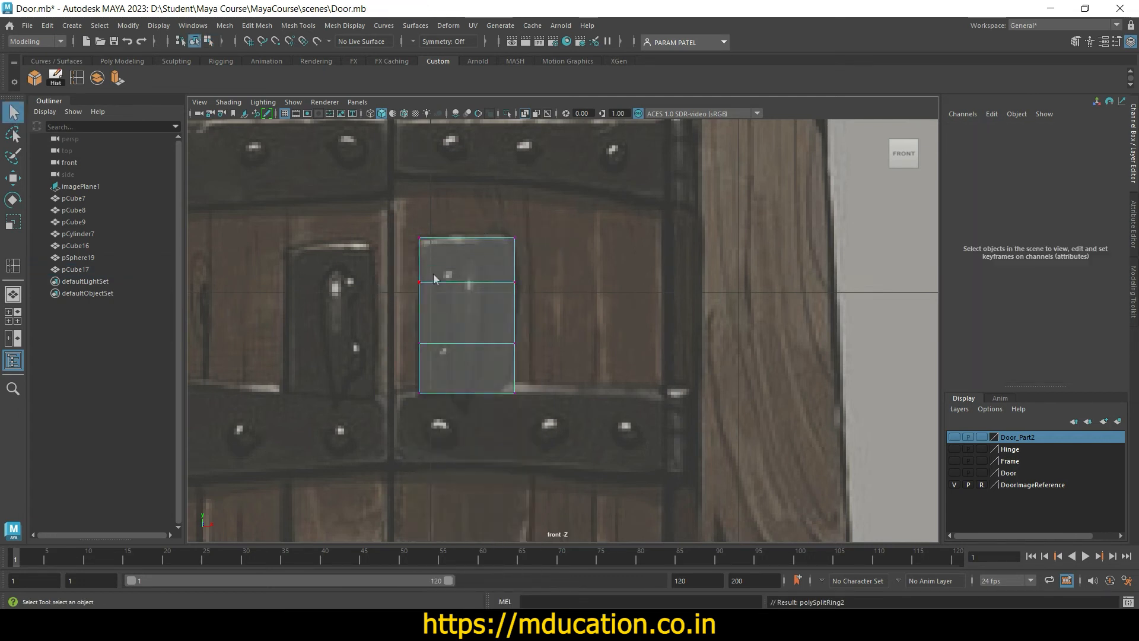
key("w")
mouse_move(564, 240)
left_mouse_down()
mouse_move(543, 240)
mouse_move(557, 238)
left_mouse_up()
left_click(514, 282)
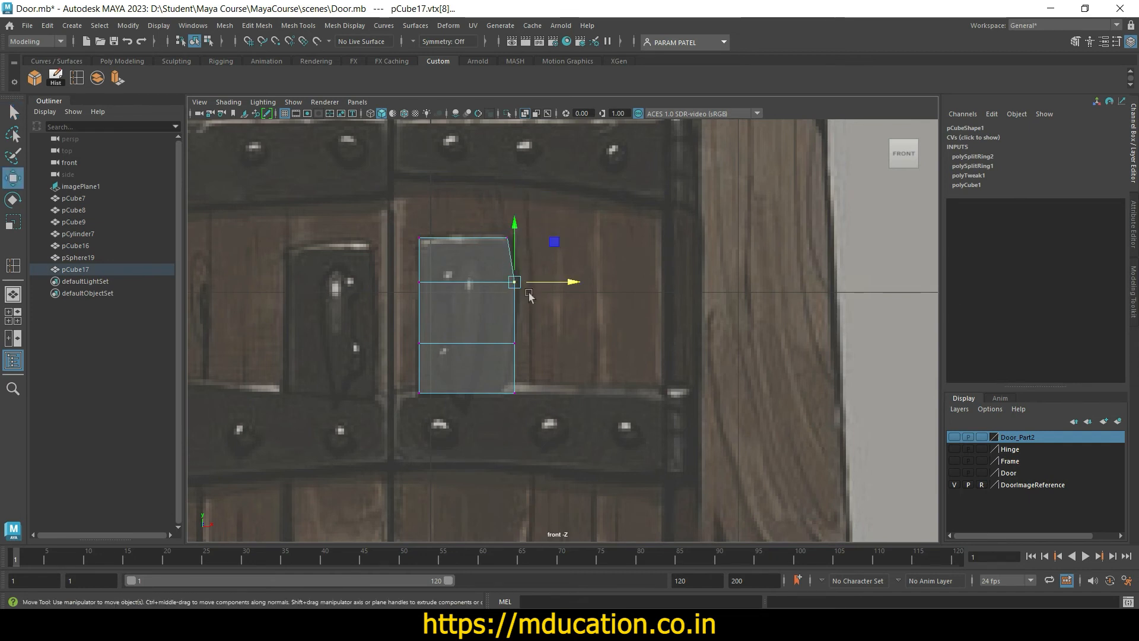
mouse_move(555, 282)
left_mouse_down()
mouse_move(541, 283)
mouse_move(556, 287)
left_mouse_up()
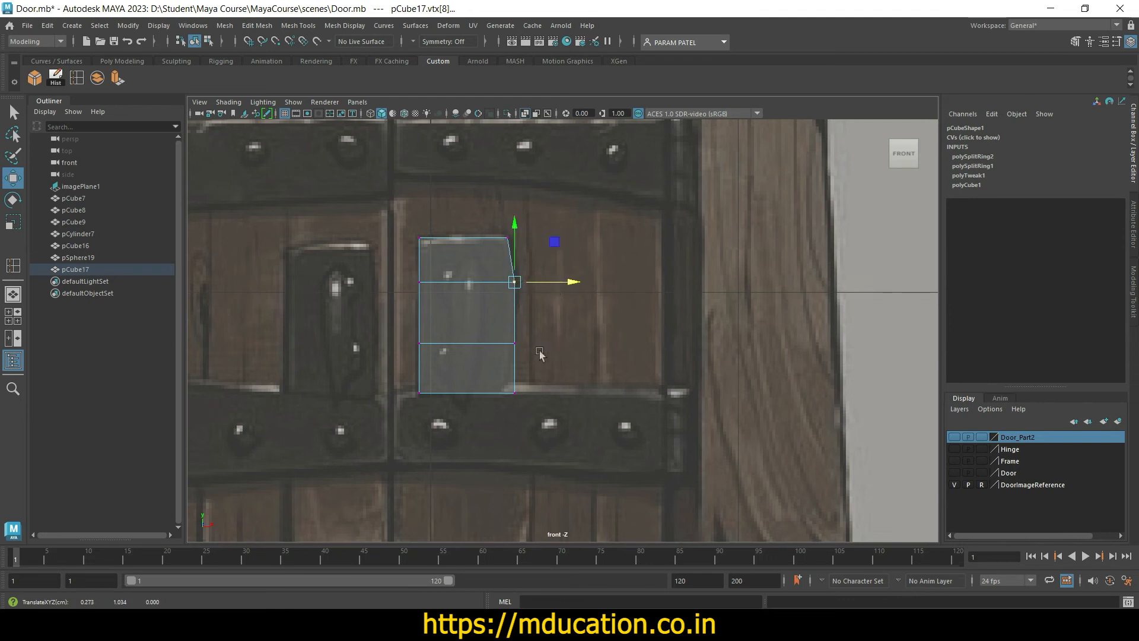
left_click(515, 342)
mouse_move(552, 344)
left_mouse_down()
mouse_move(538, 345)
mouse_move(555, 346)
left_mouse_up()
left_click(545, 409)
mouse_move(566, 393)
left_mouse_down()
mouse_move(542, 394)
mouse_move(556, 394)
left_mouse_up()
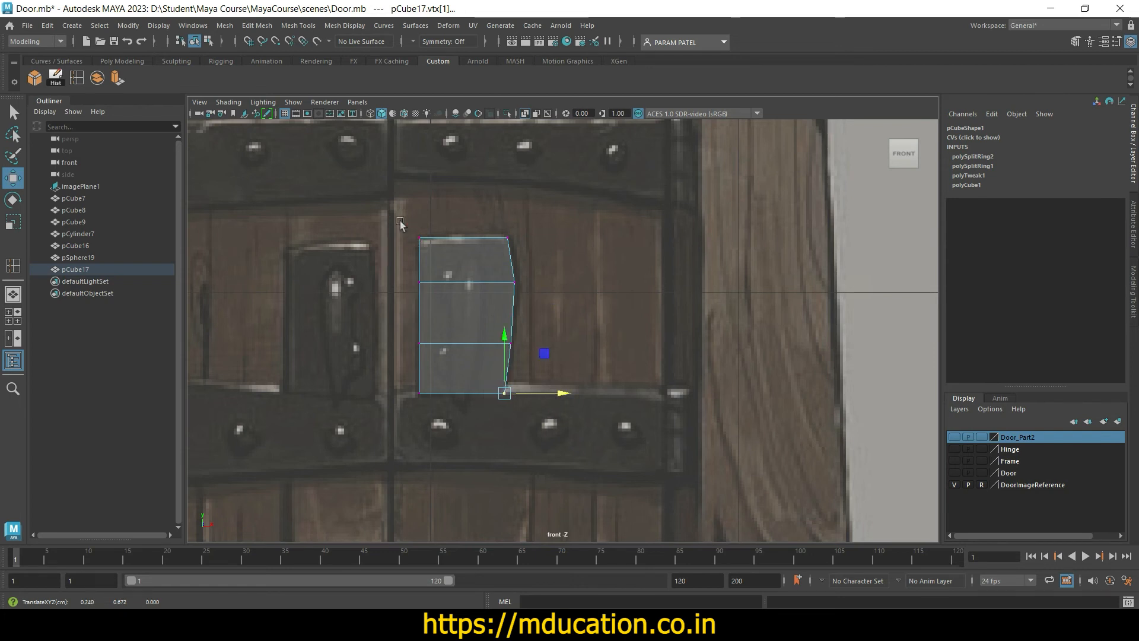
Step: Shape the plate's left side by bowing the two edge-loop vertices outward and moving the bottom vertices slightly inward
left_click_drag(394, 275, 458, 284)
left_click_drag(396, 331, 457, 347)
left_click_drag(399, 381, 474, 399)
left_click(504, 331)
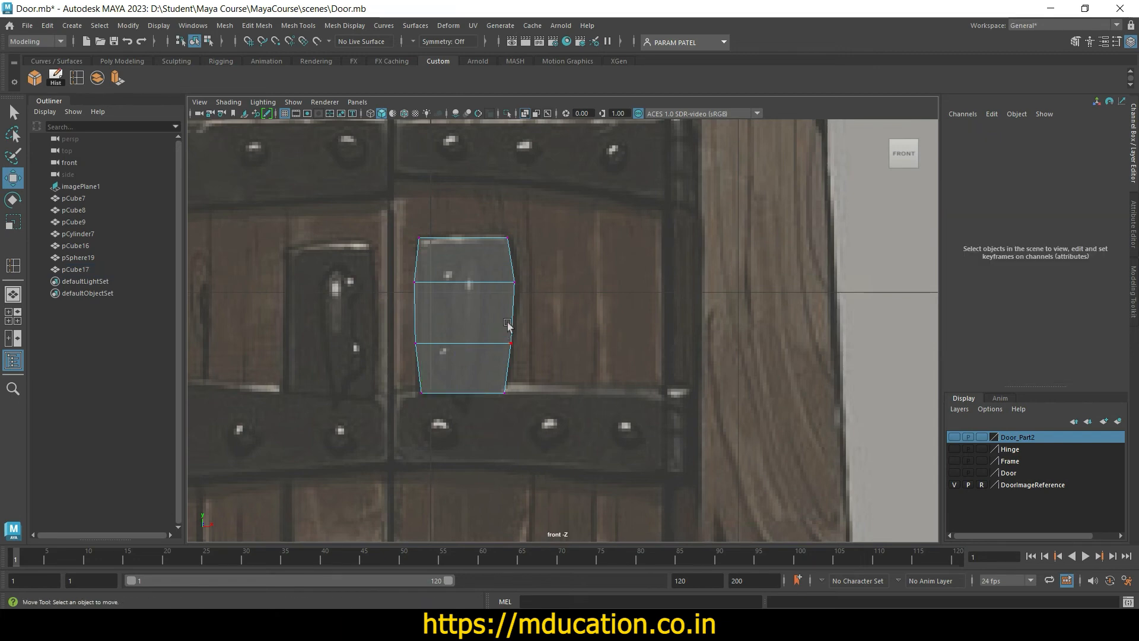
Step: Flatten the handle plate in the perspective view by scaling it along Z to about 0.063
key("space")
key("space")
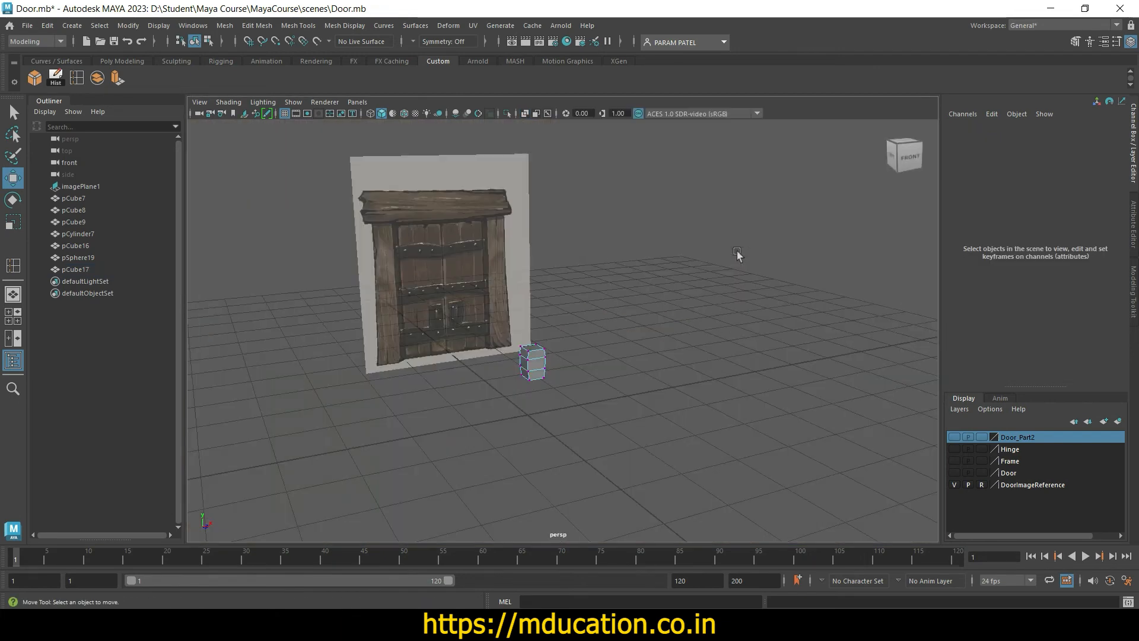
left_click_drag(478, 459, 550, 461, "alt")
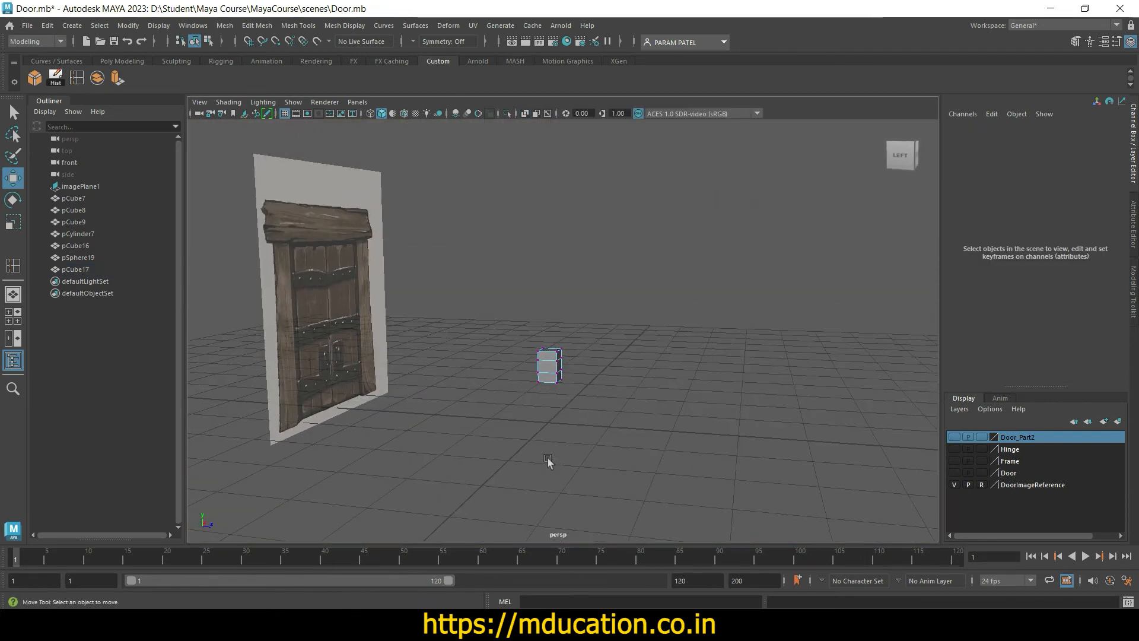
scroll(554, 457, "up", 5)
key("r")
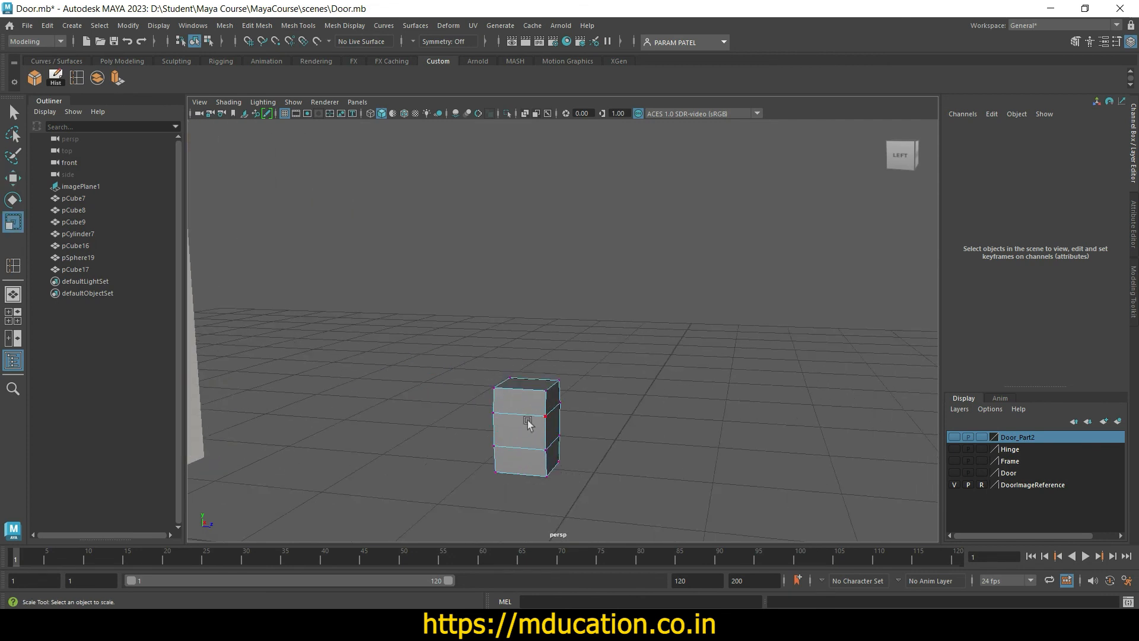
right_click_drag(522, 422, 570, 253)
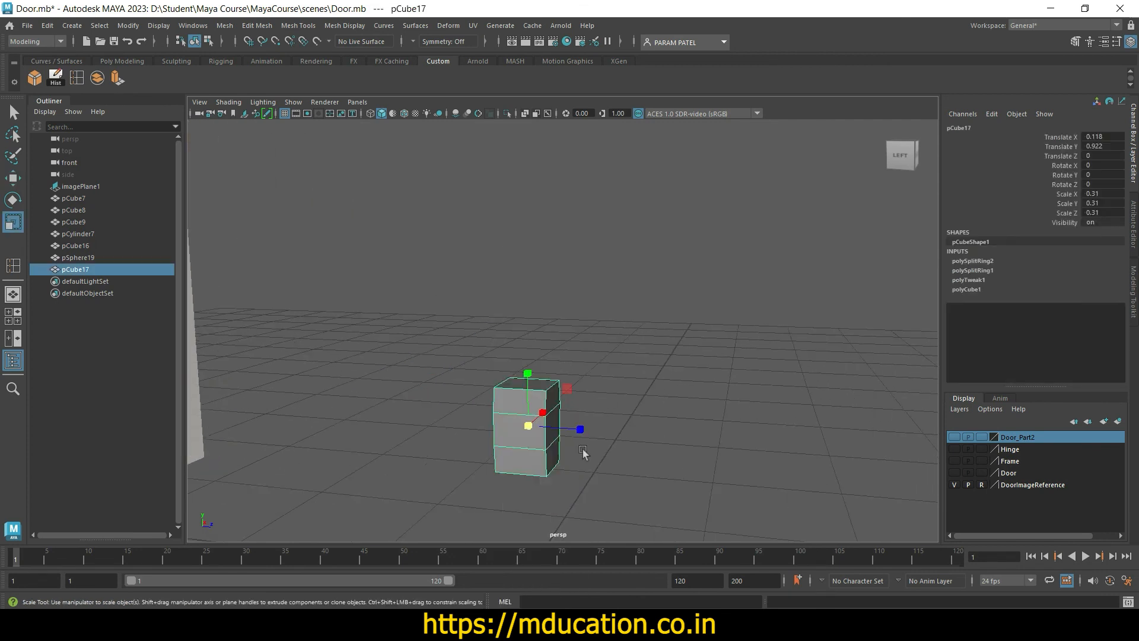
left_click_drag(569, 433, 533, 432)
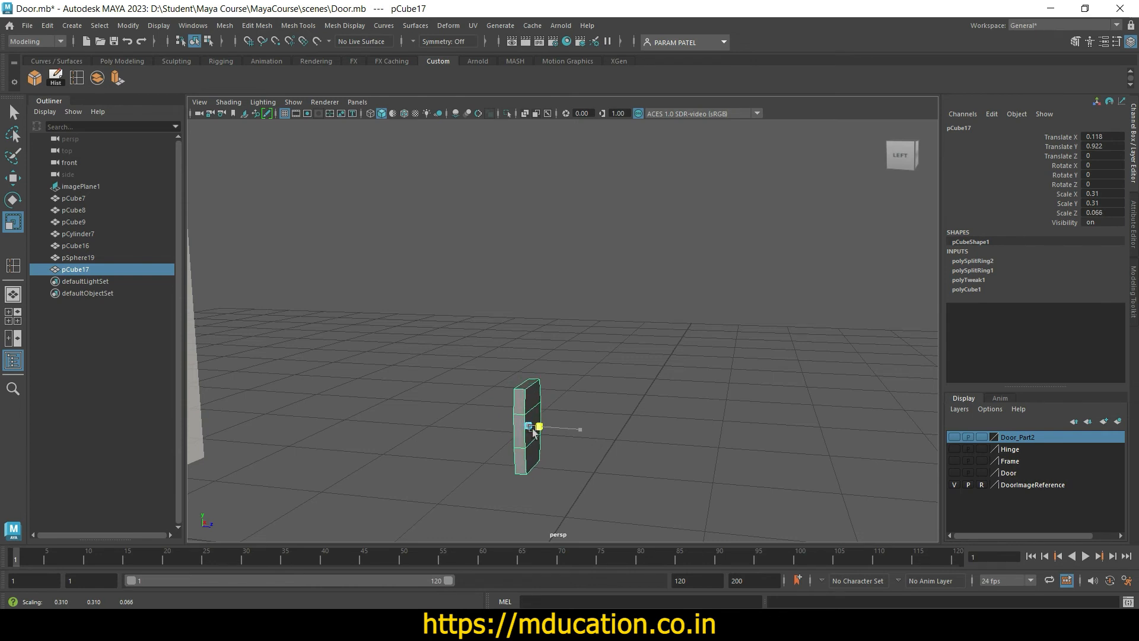
left_click(585, 489)
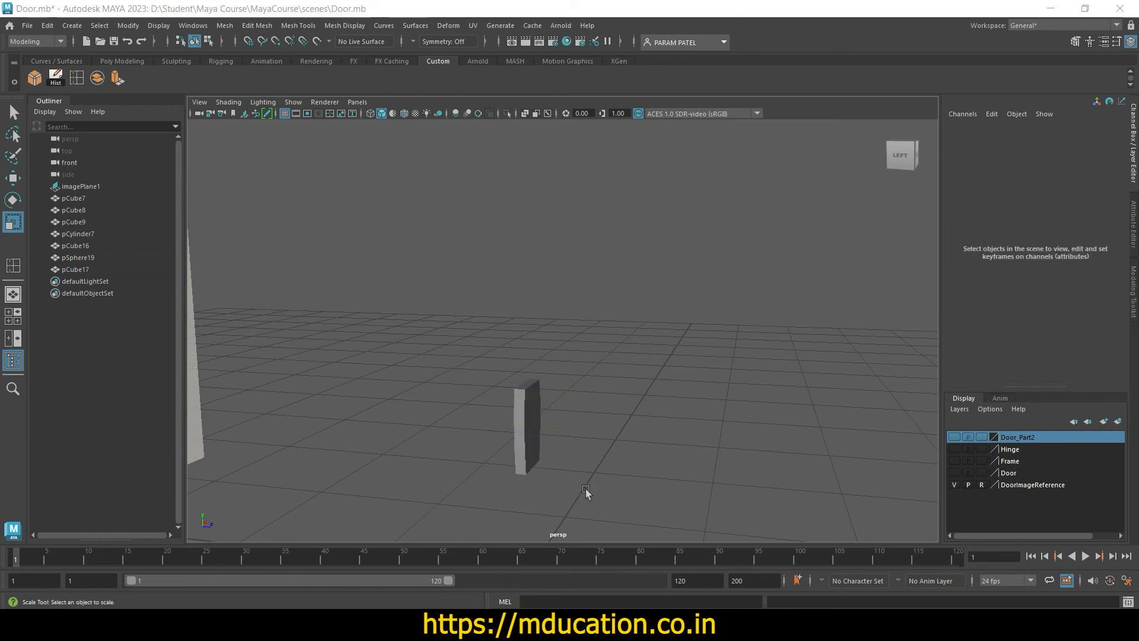
Step: Examine the flattened plate's thickness and shape from several angles, briefly previewing it smoothed
key("space")
key("space")
scroll(623, 419, "up", 3)
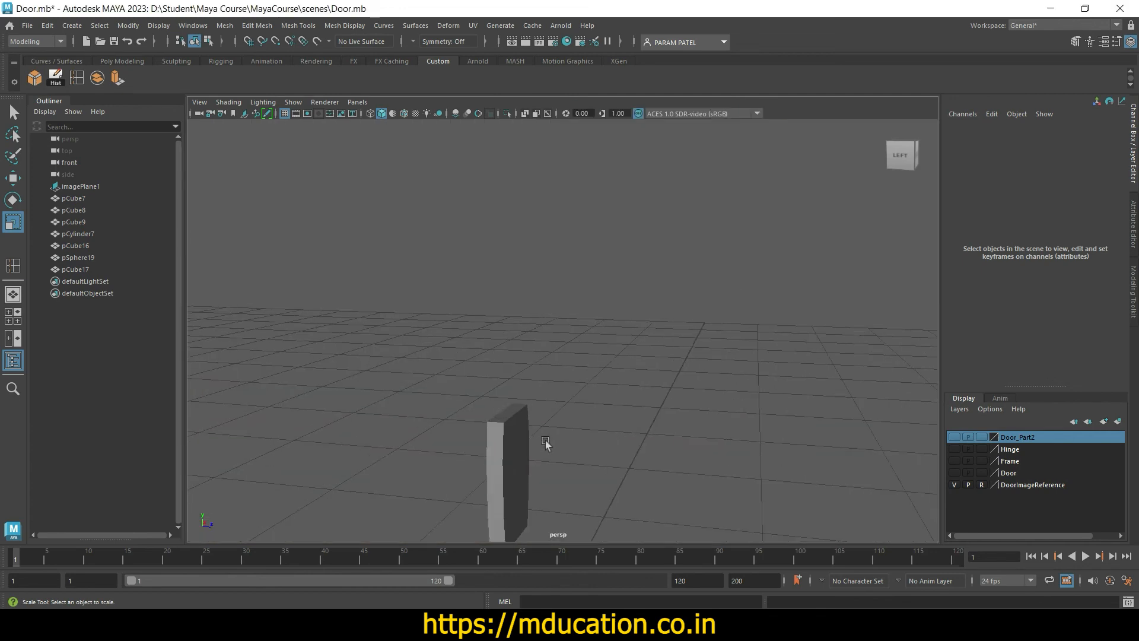
middle_click_drag(582, 438, 596, 313, "alt")
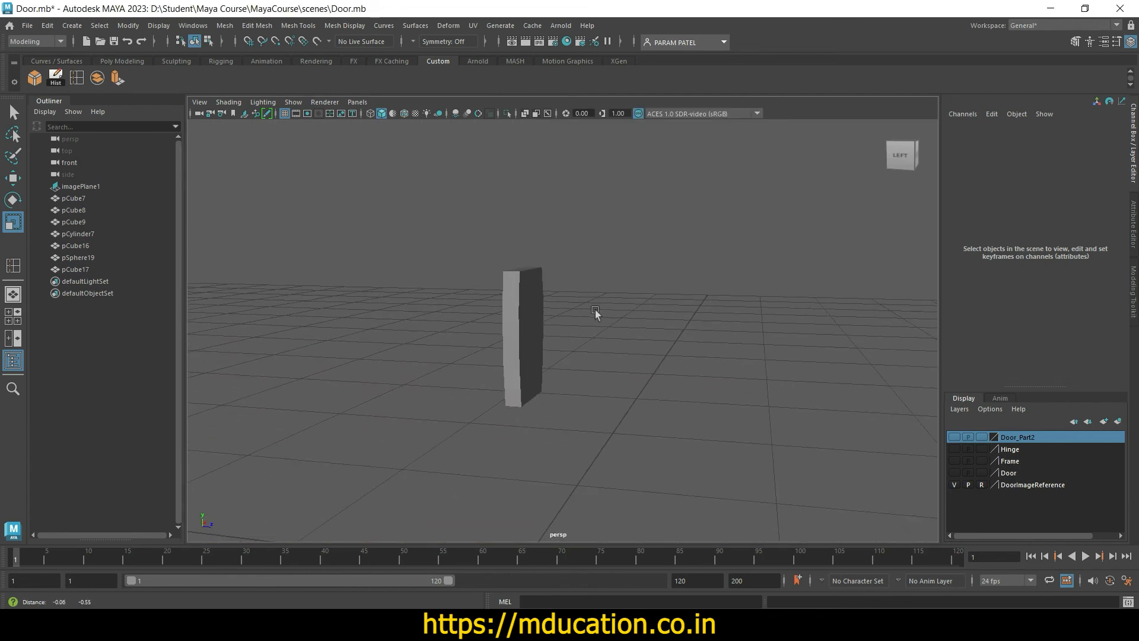
left_click(513, 356)
left_click_drag(543, 403, 564, 453, "alt")
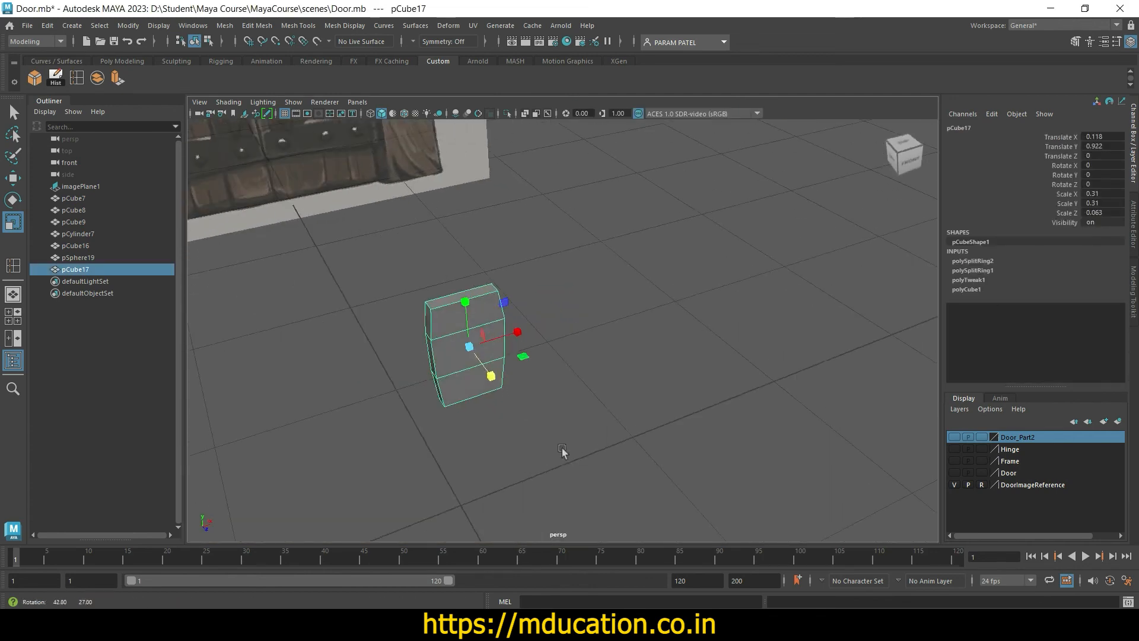
scroll(501, 413, "up", 2)
key("3")
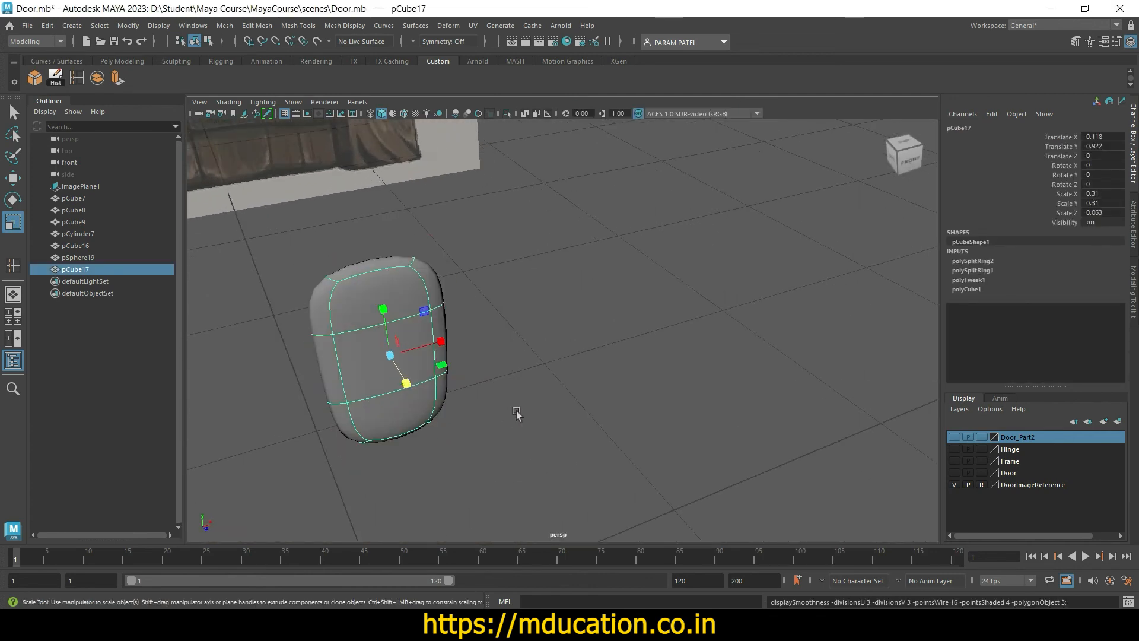
key("1")
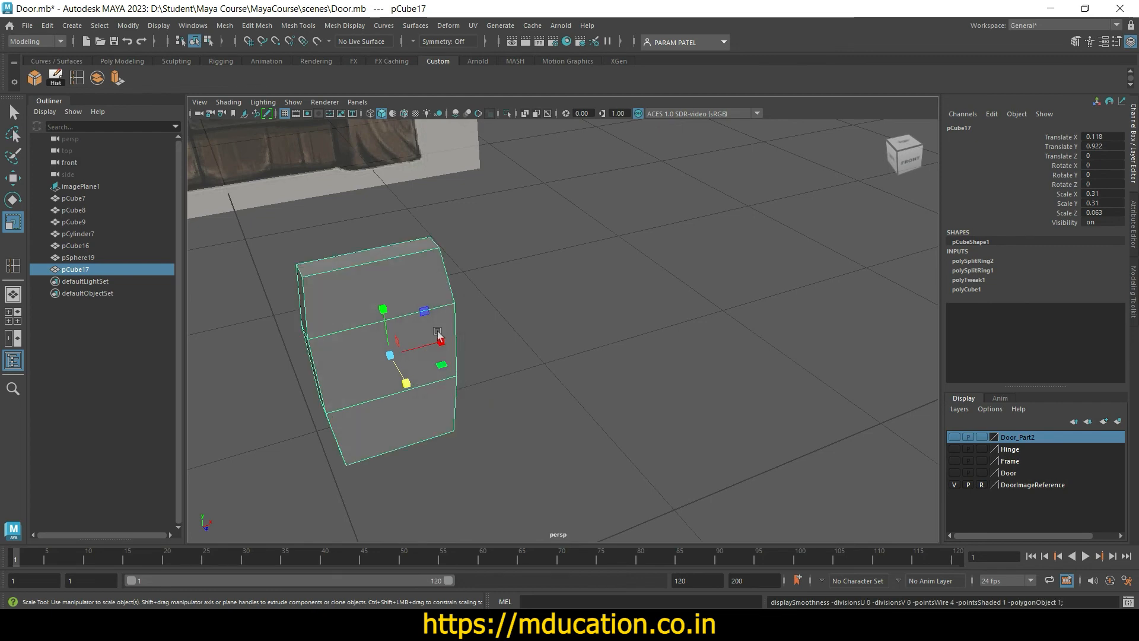
left_click_drag(516, 411, 564, 426, "alt")
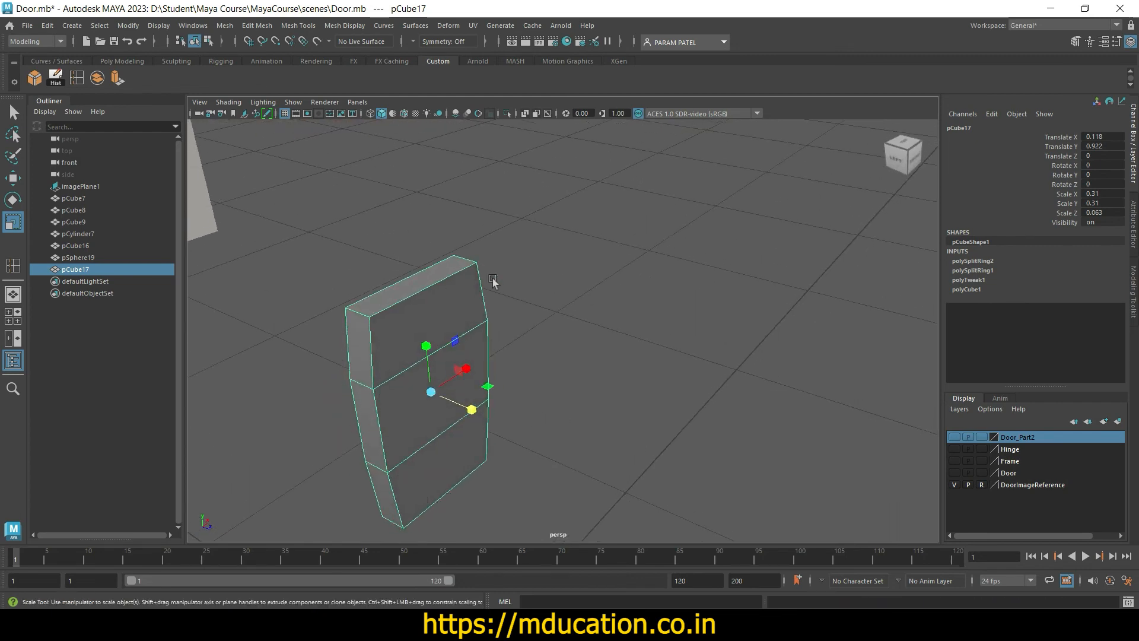
left_click_drag(493, 283, 521, 434, "alt")
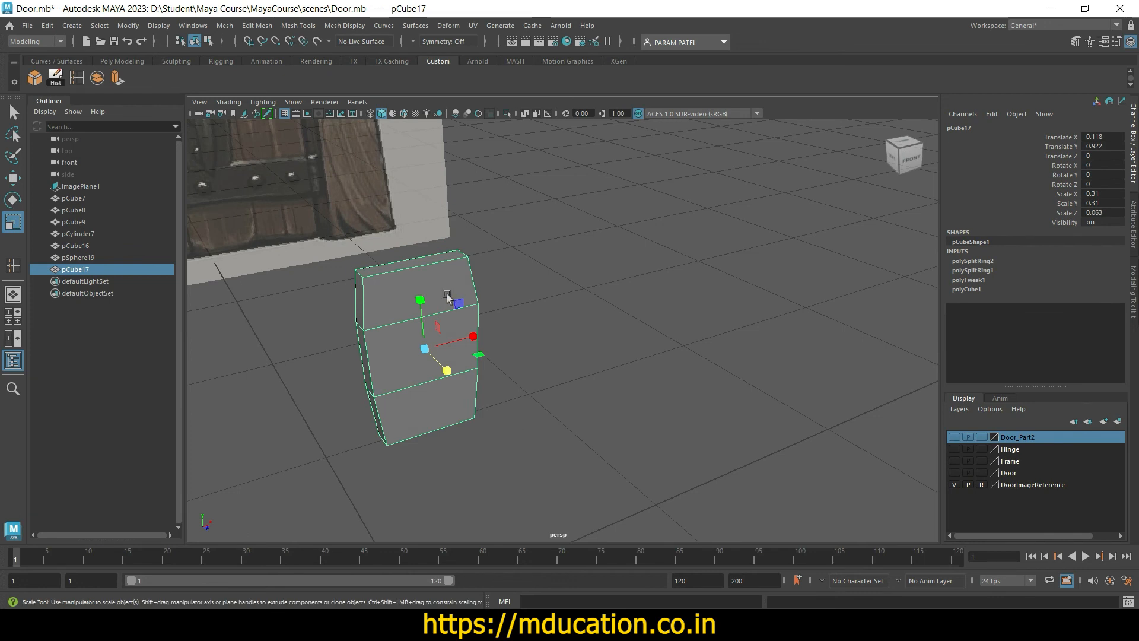
Step: Bevel the handle plate's edges with a fraction of 0.2 and 2 segments
key("ctrl+b")
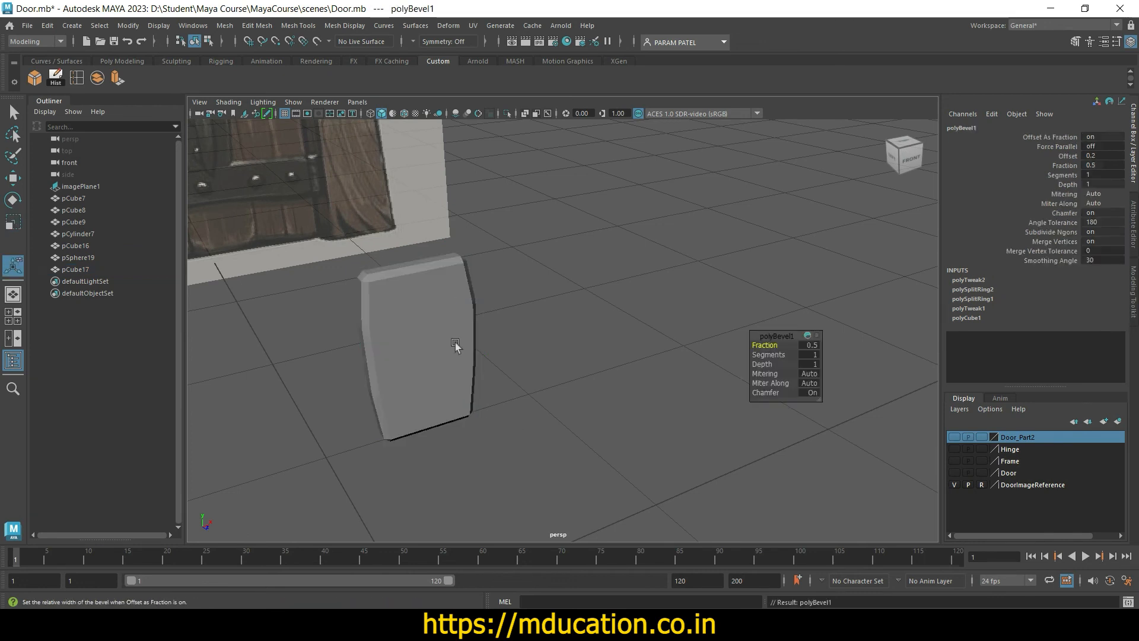
left_click(811, 344)
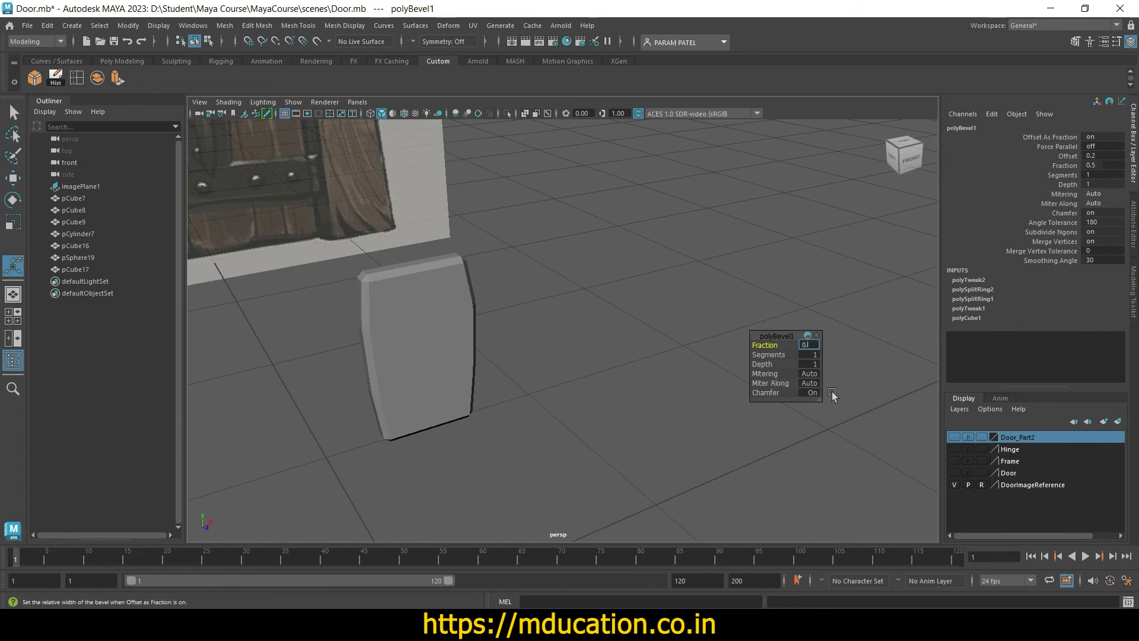
type("0.2")
key("Tab")
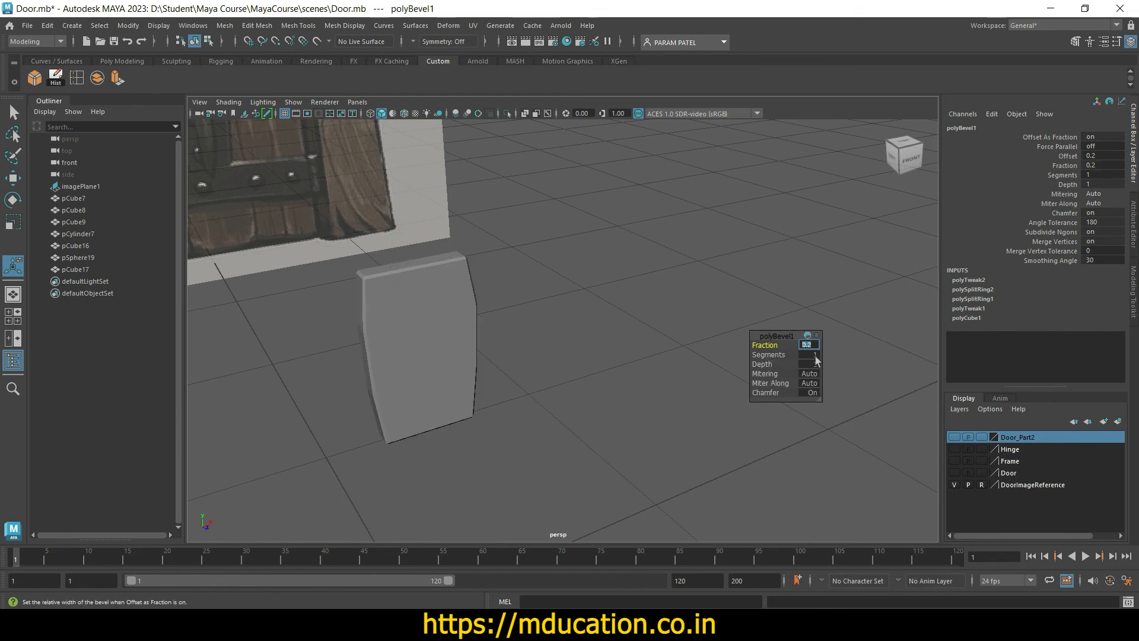
key("Return")
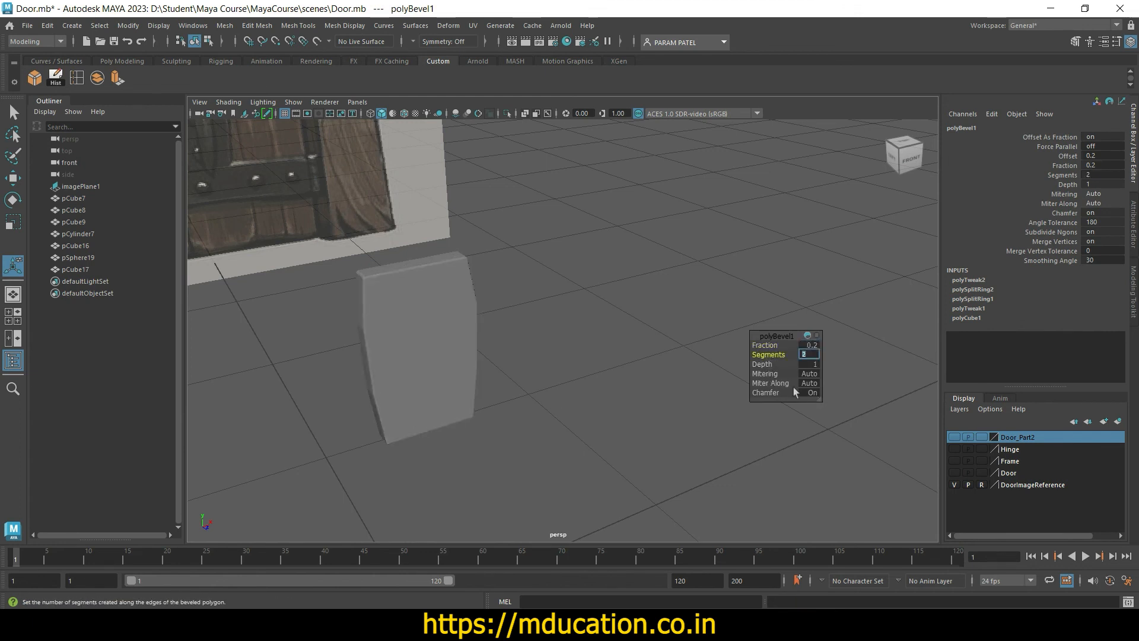
left_click(623, 380)
Step: Check the beveled plate in smooth preview against the door reference and return to the unsmoothed display
left_click(458, 362)
left_click_drag(578, 377, 551, 387, "alt")
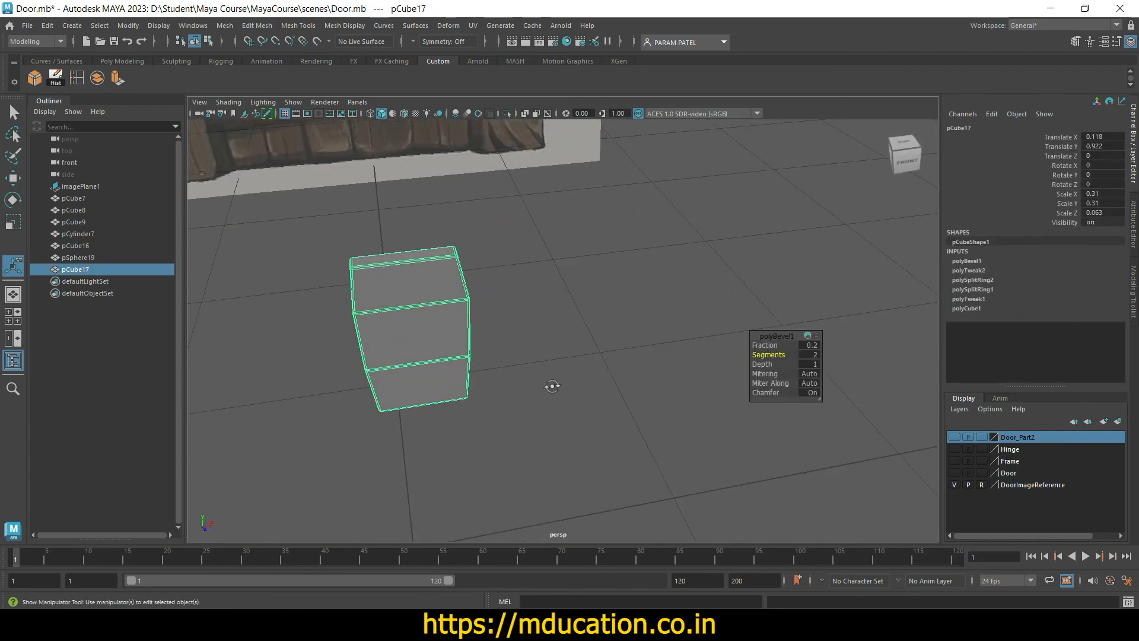
key("3")
left_click(546, 440)
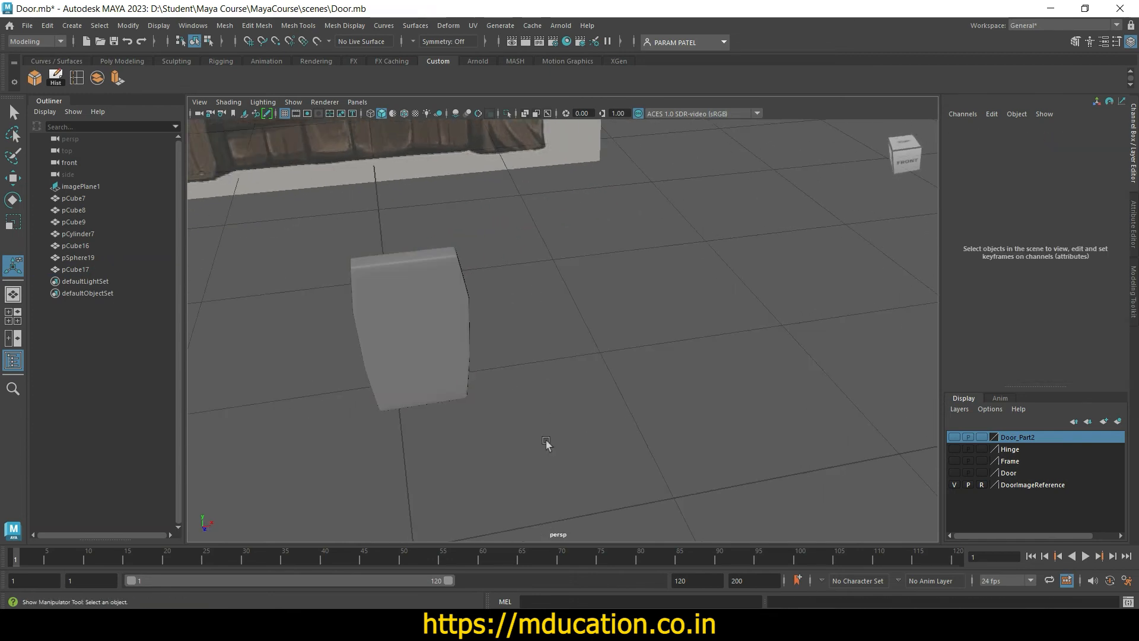
left_click_drag(546, 440, 514, 417, "alt")
left_click(419, 350)
key("1")
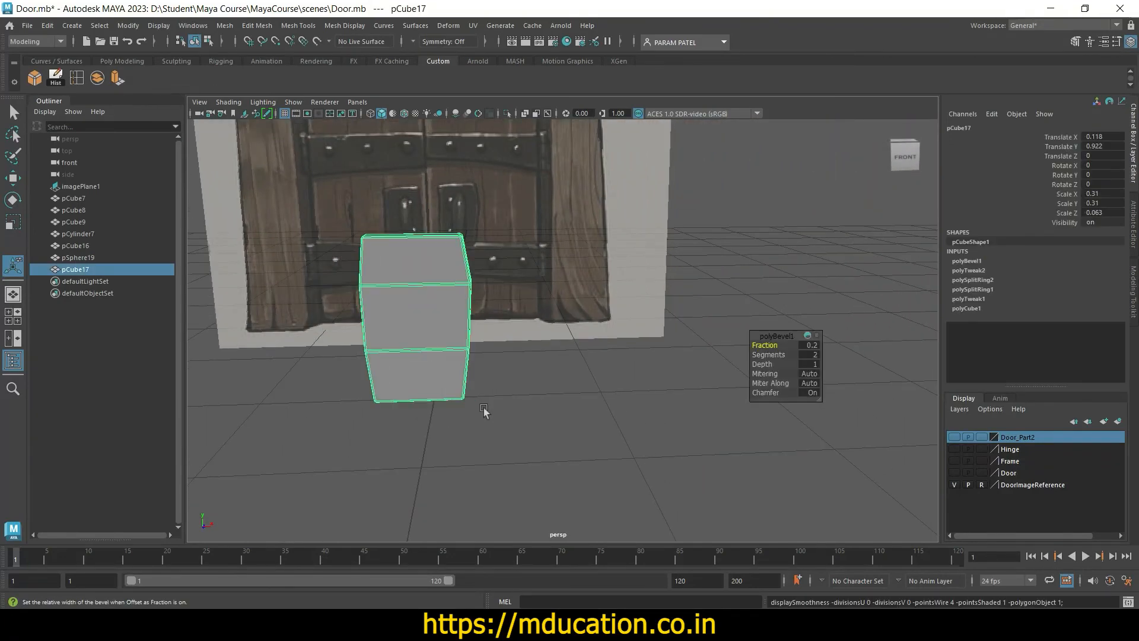
Step: Duplicate the handle plate in the front view and move the copy over the left handle plate to about X -0.329
key("space")
key("space")
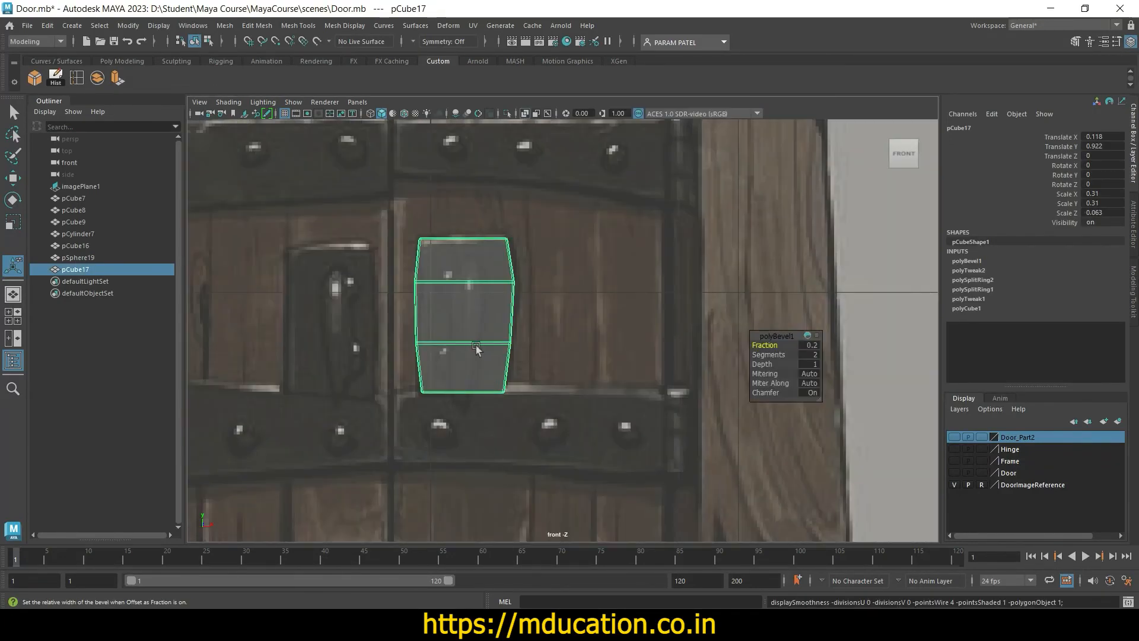
key("ctrl+d")
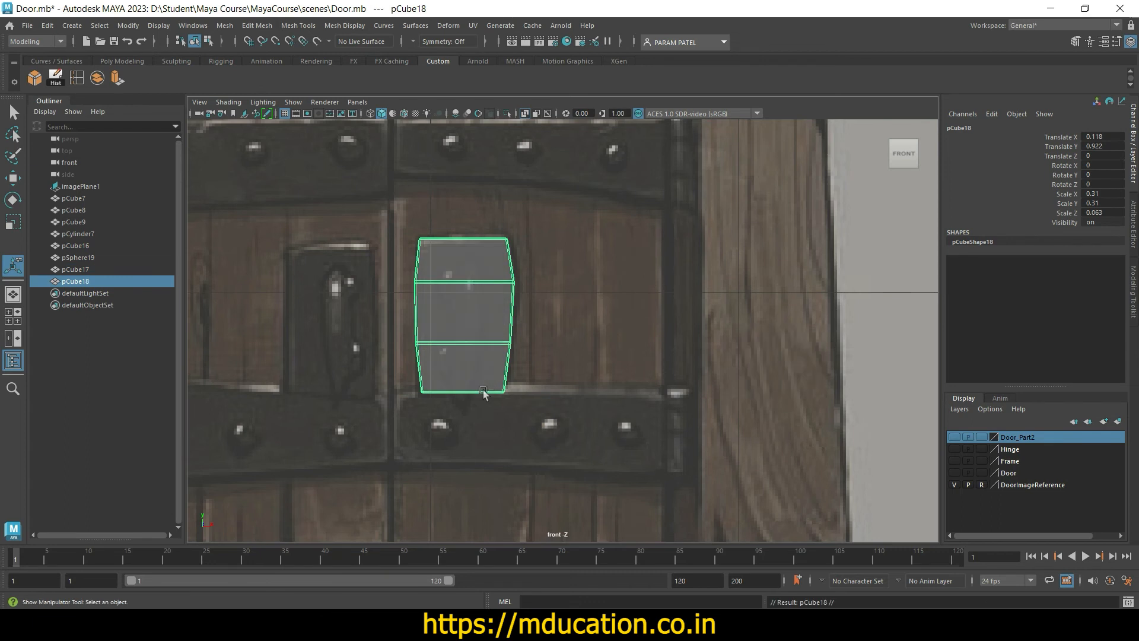
key("w")
left_click_drag(521, 331, 385, 333)
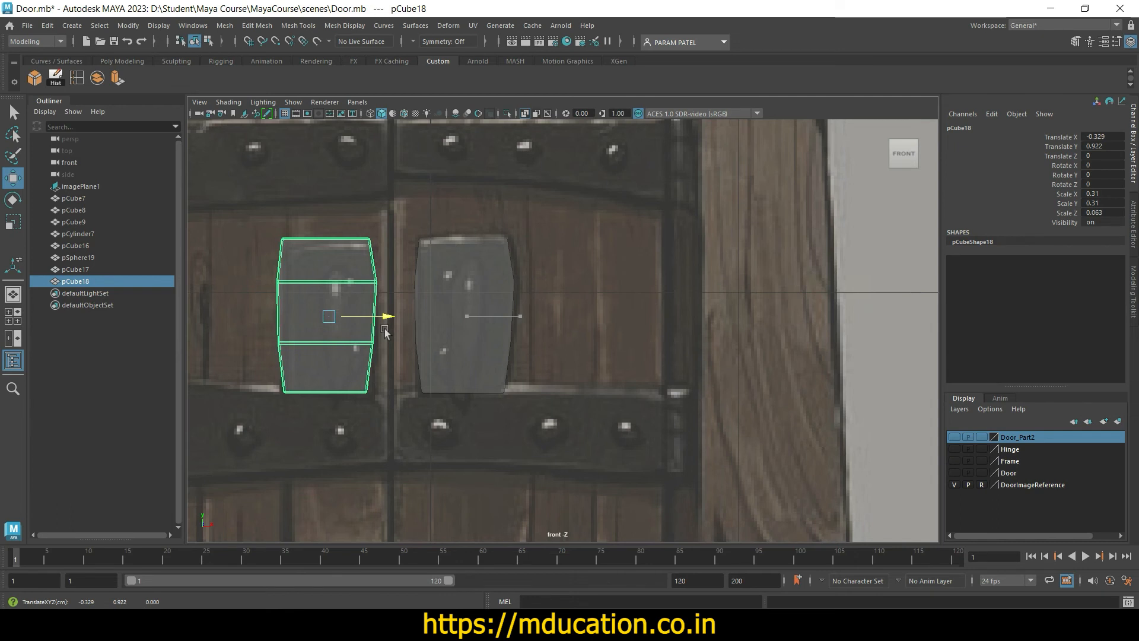
key("e")
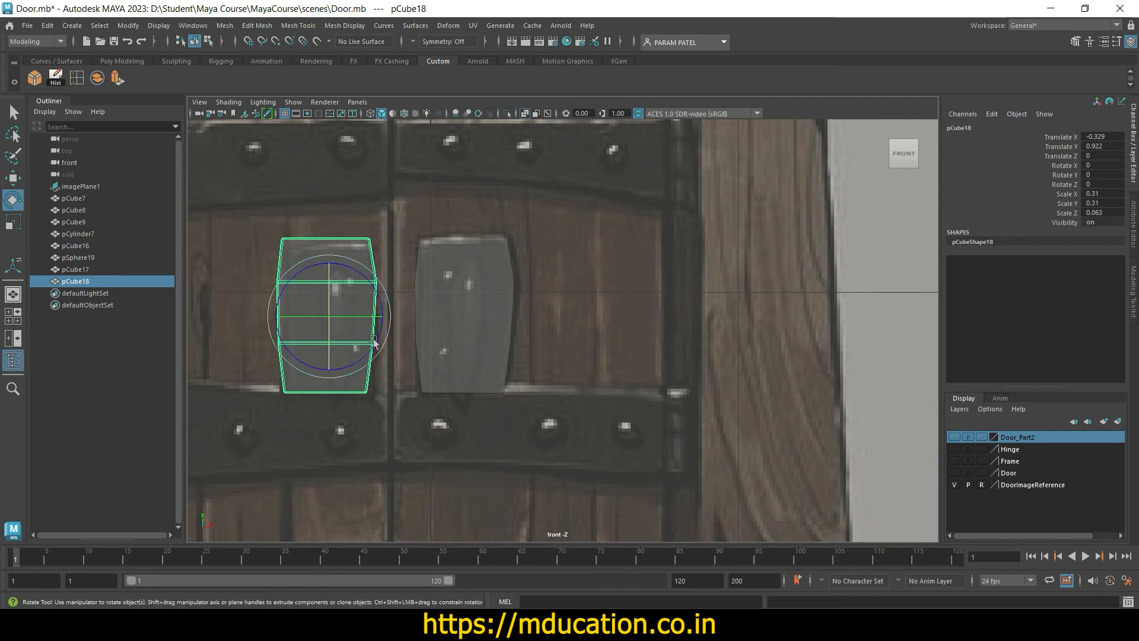
Step: Rotate the copied handle plate to -180 degrees in Y so it mirrors the original, and save the scene
left_click_drag(369, 316, 468, 326)
left_click(1107, 175)
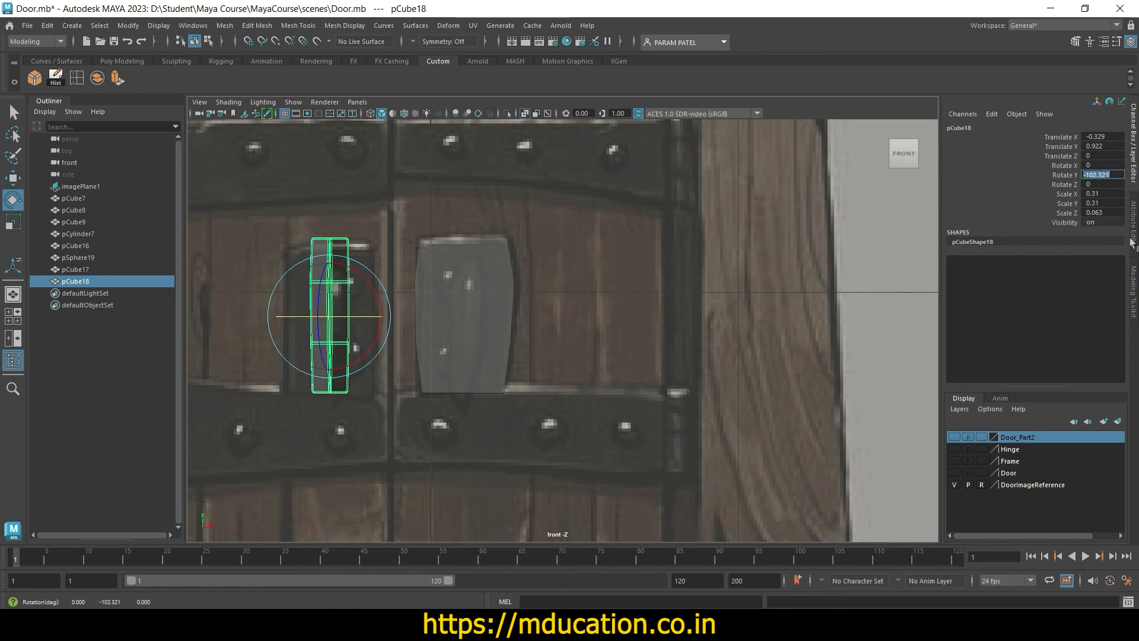
key("Return")
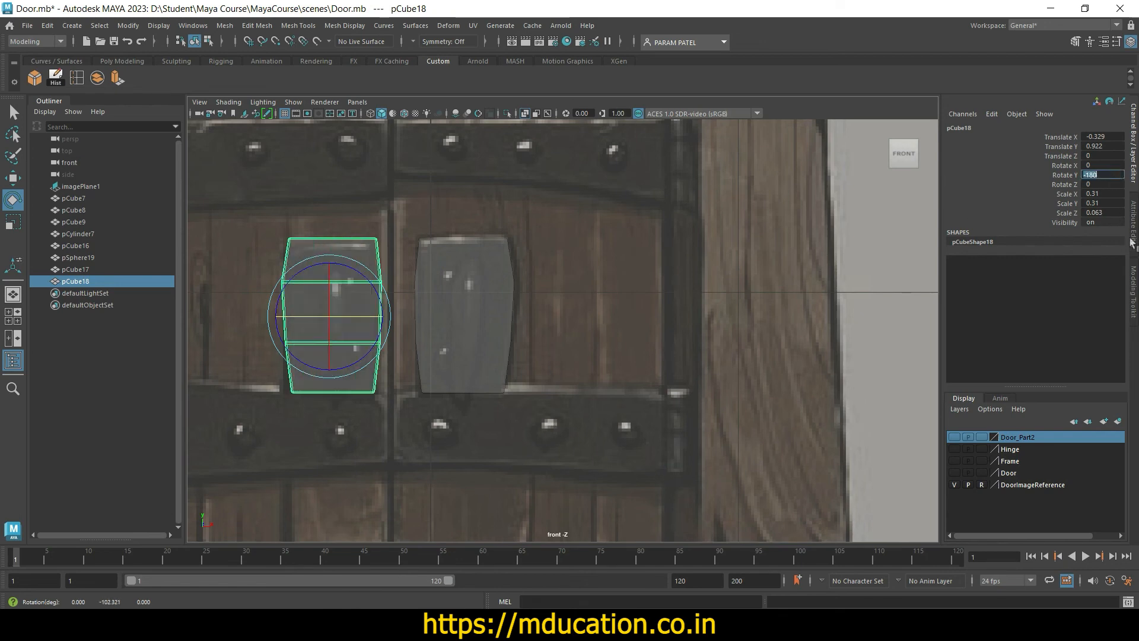
left_click(600, 321)
key("ctrl+s")
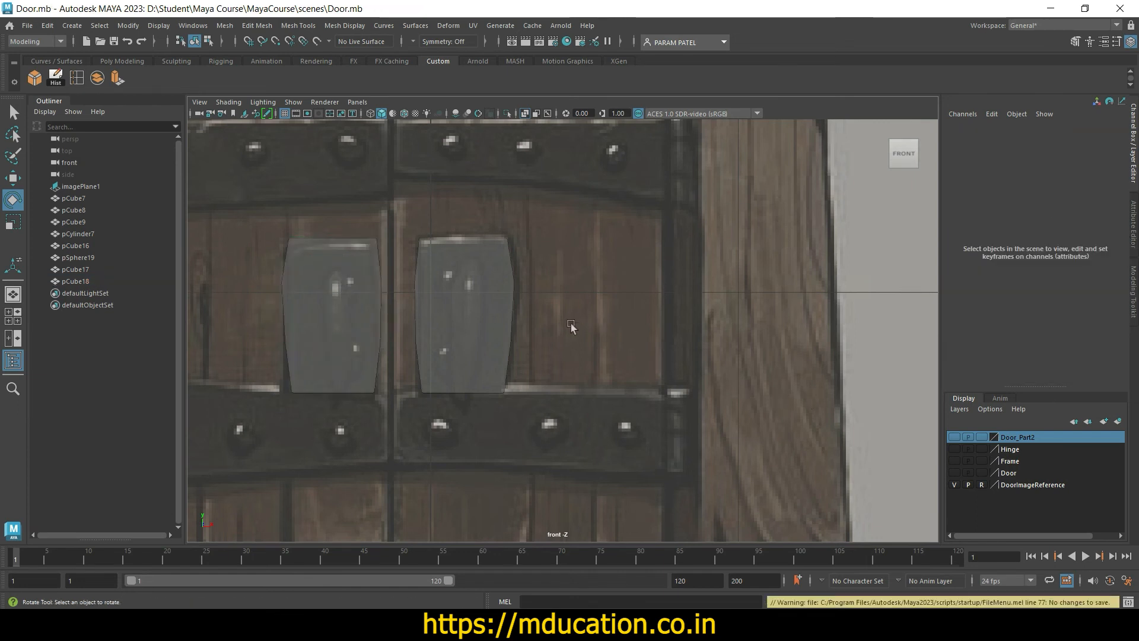
Step: Select both handle plates and create a new display layer named Handle
left_click(485, 331)
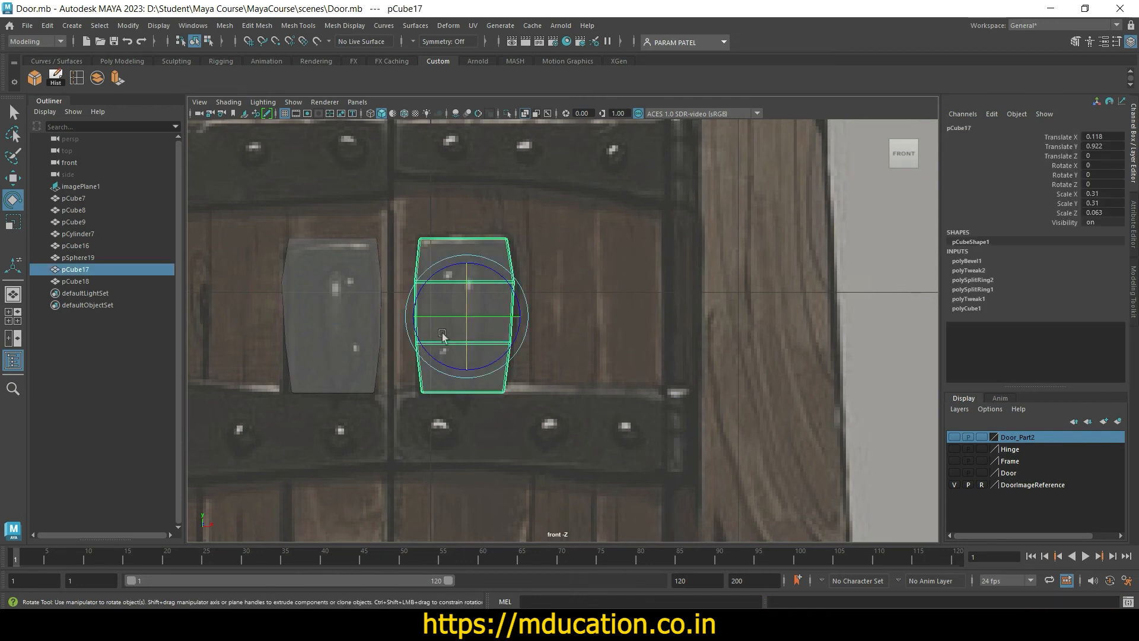
left_click(344, 327, "shift")
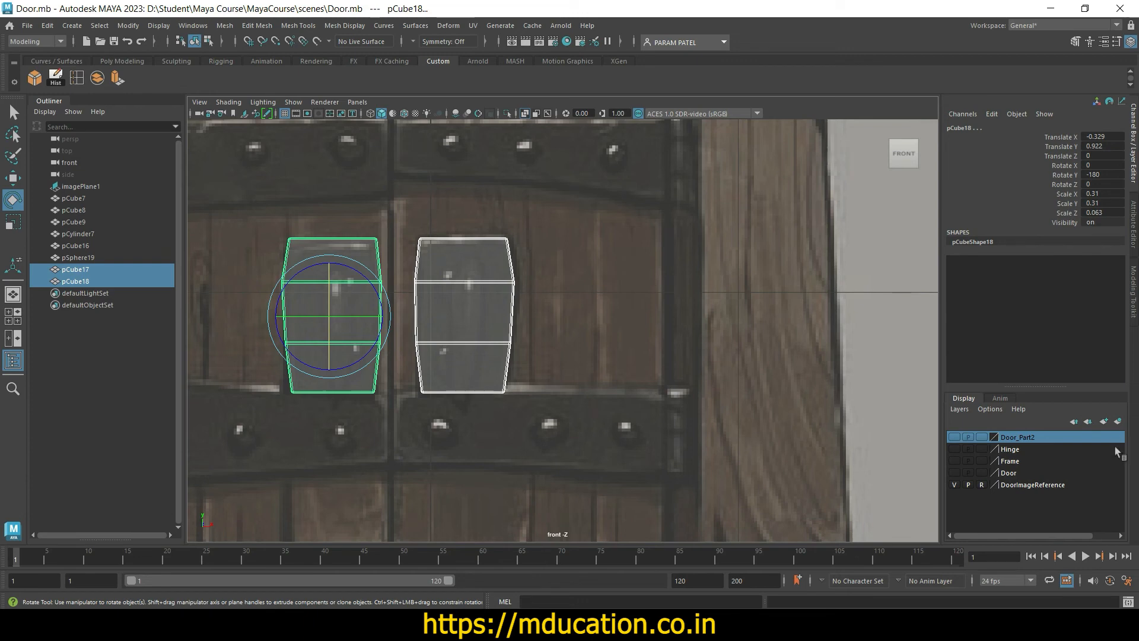
left_click(1104, 421)
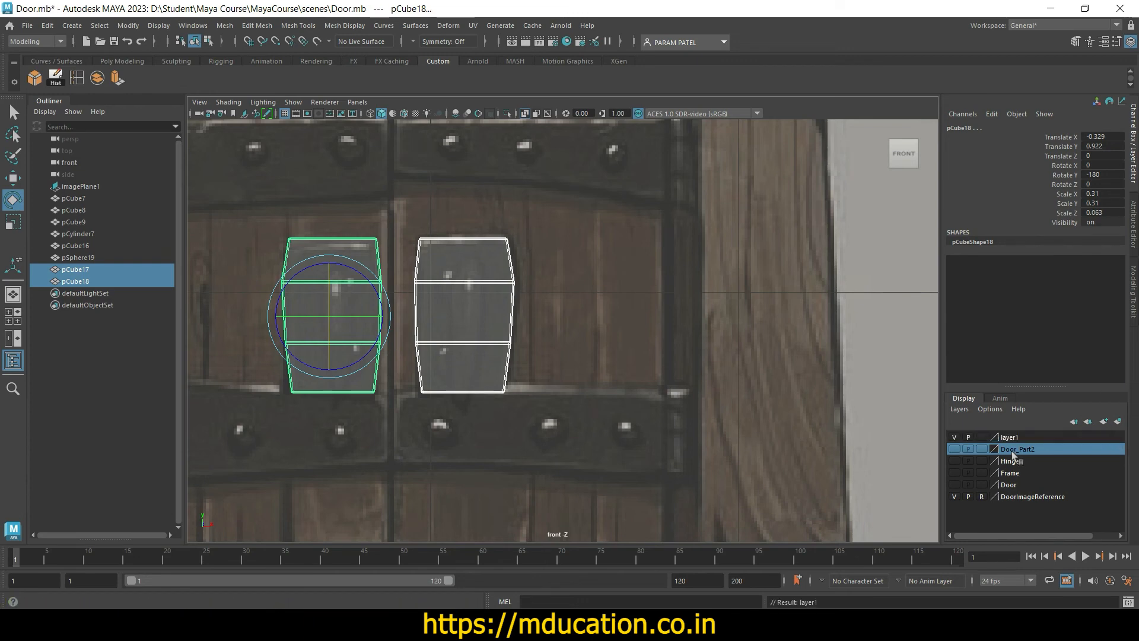
double_click(1008, 437)
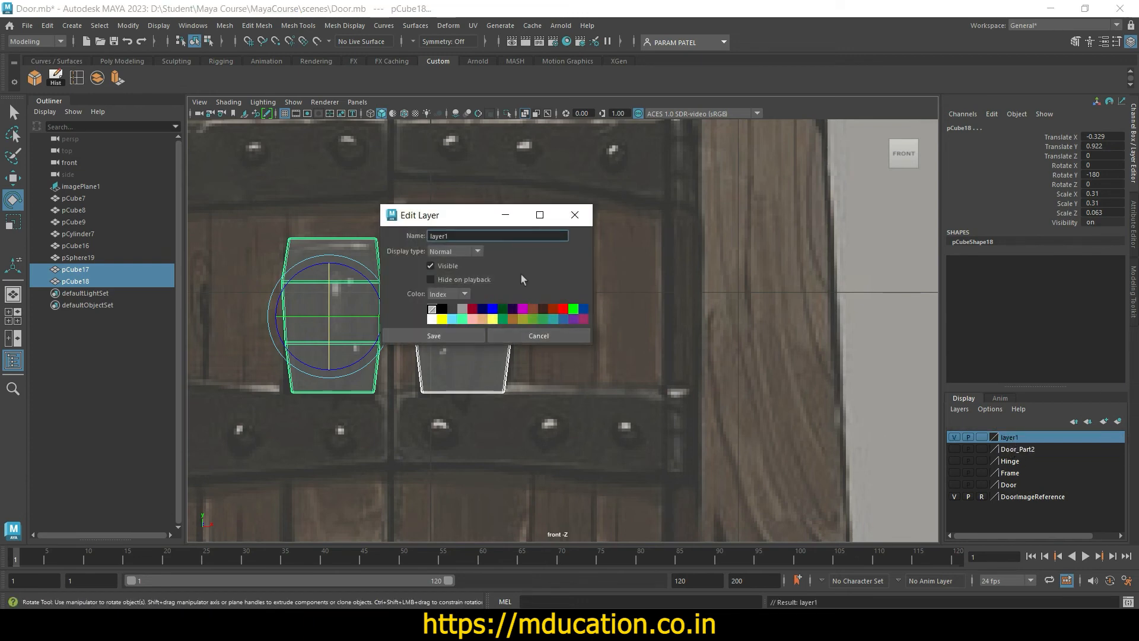
key("BackSpace")
key("BackSpace")
key("BackSpace")
key("BackSpace")
key("BackSpace")
key("BackSpace")
type("Handle")
key("Return")
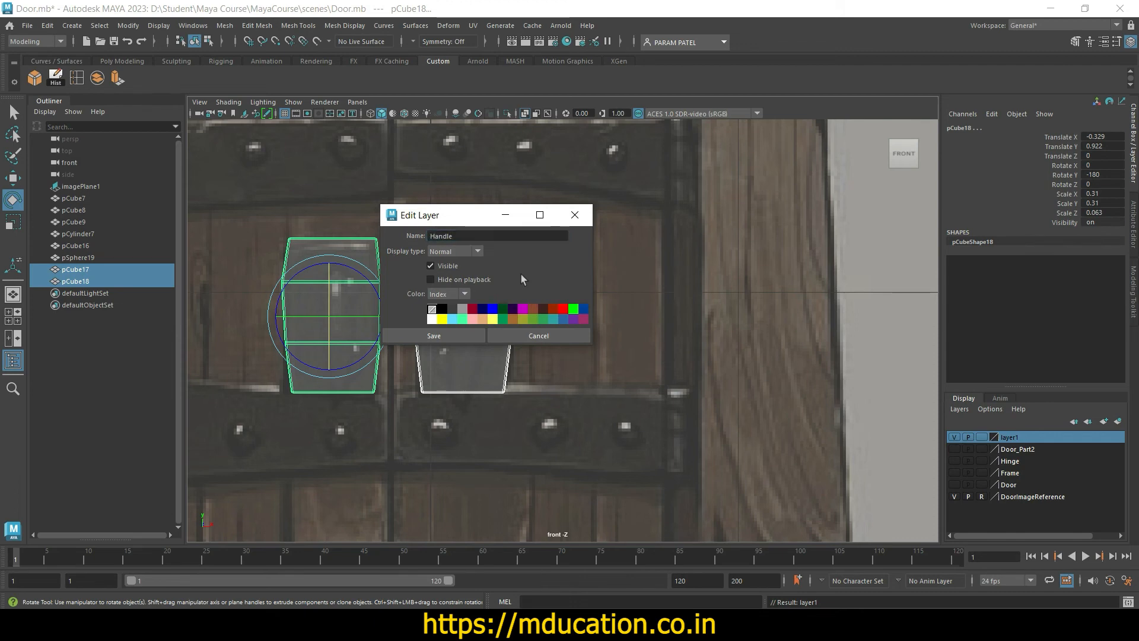
left_click(451, 334)
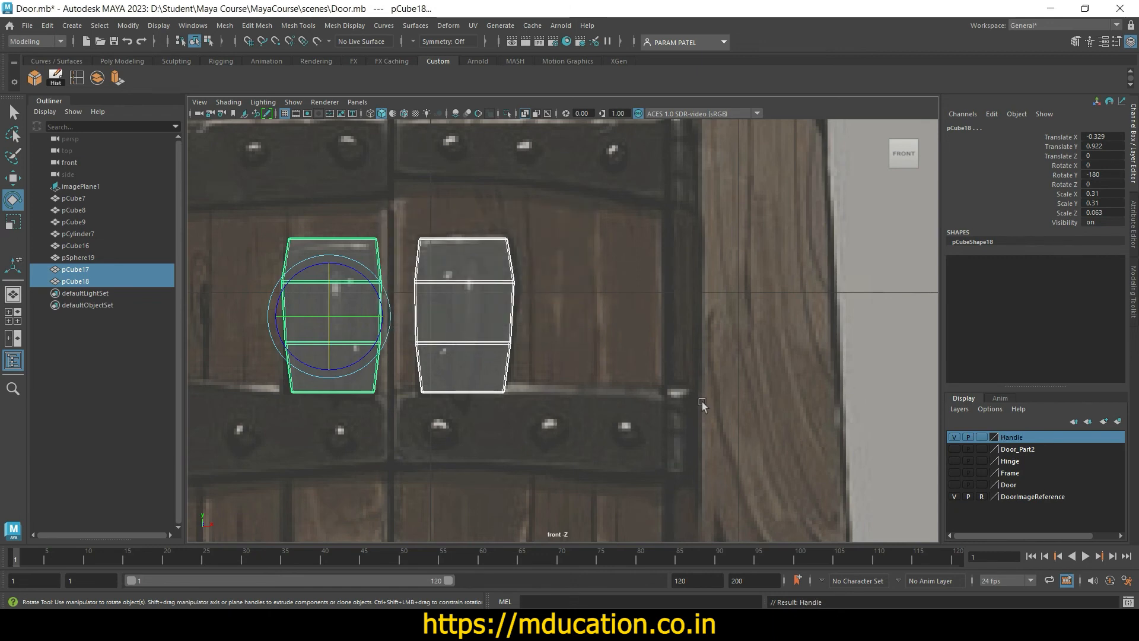
Step: Add the two selected plates to the Handle layer, hide that layer, and save the scene
right_click(1047, 436)
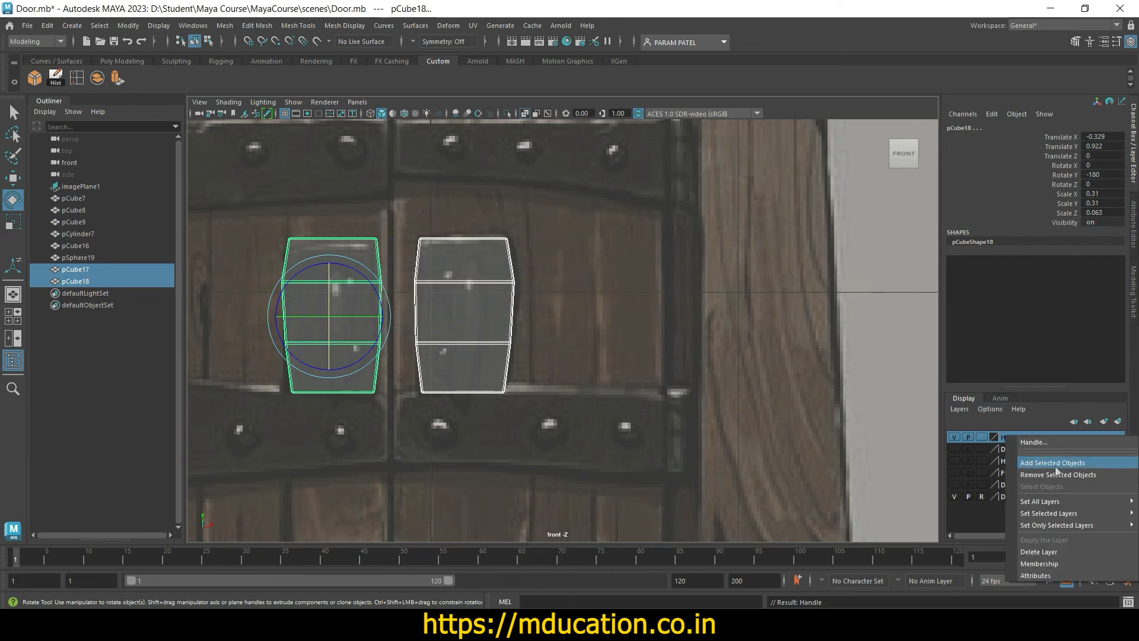
left_click(1055, 464)
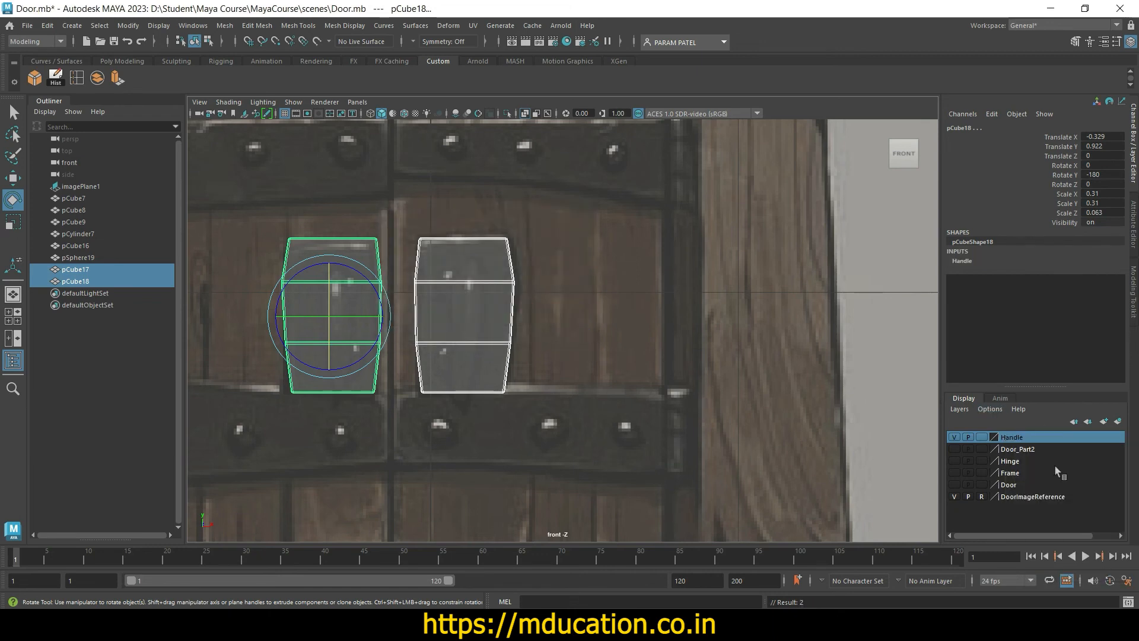
left_click(954, 438)
left_click(765, 328)
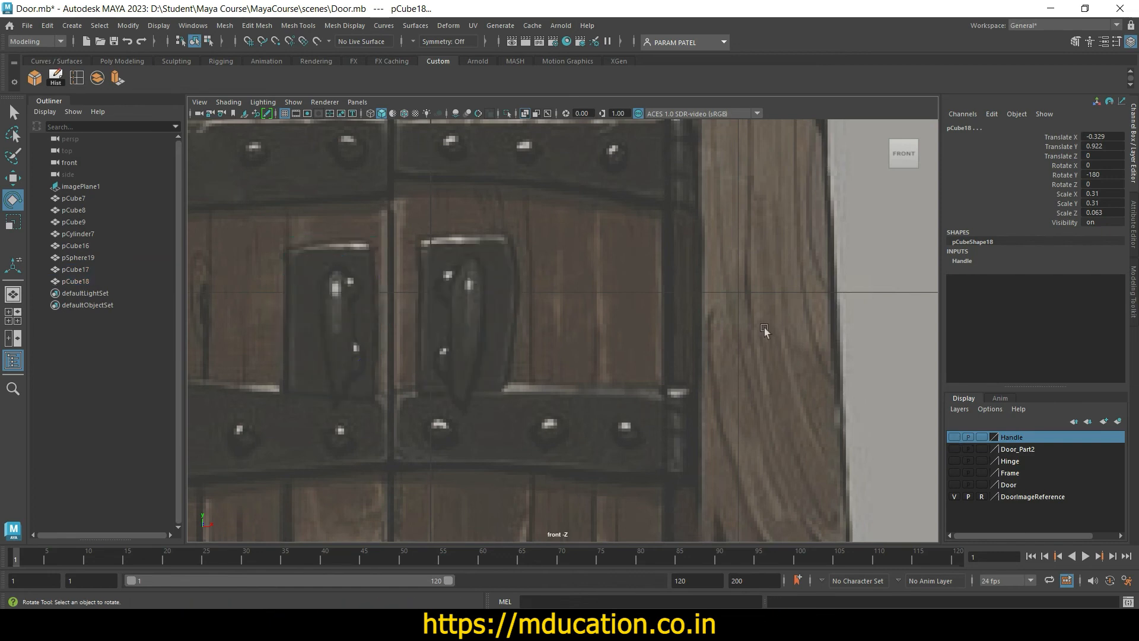
key("ctrl+s")
Step: Create a polygon cylinder in the front view and raise it to about Y 0.74
scroll(655, 373, "up", 1)
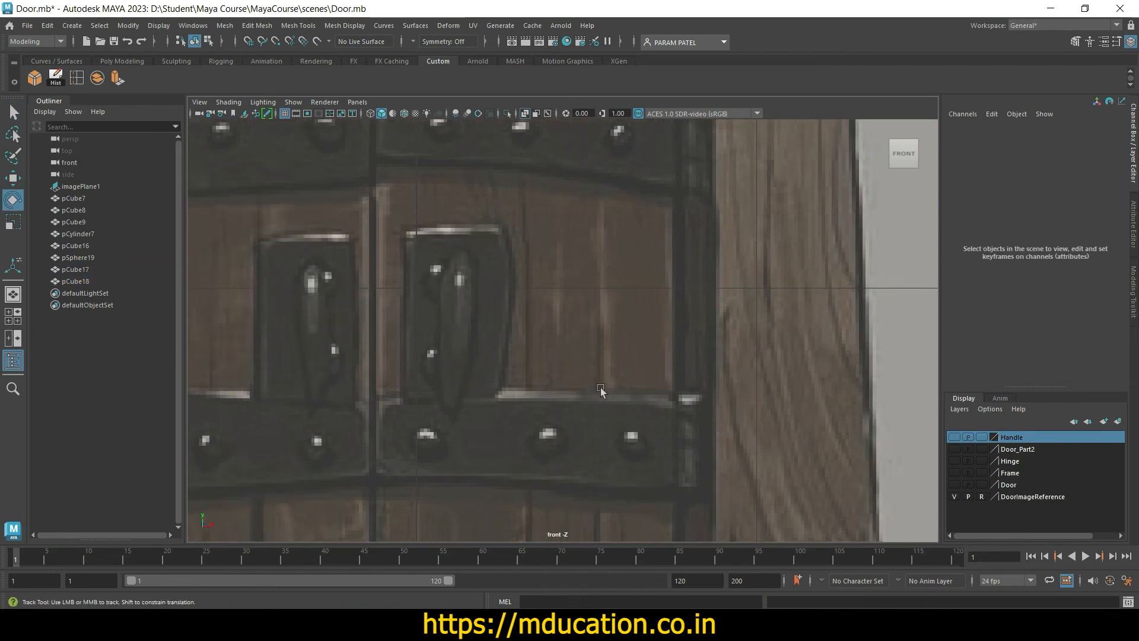
scroll(601, 387, "up", 1)
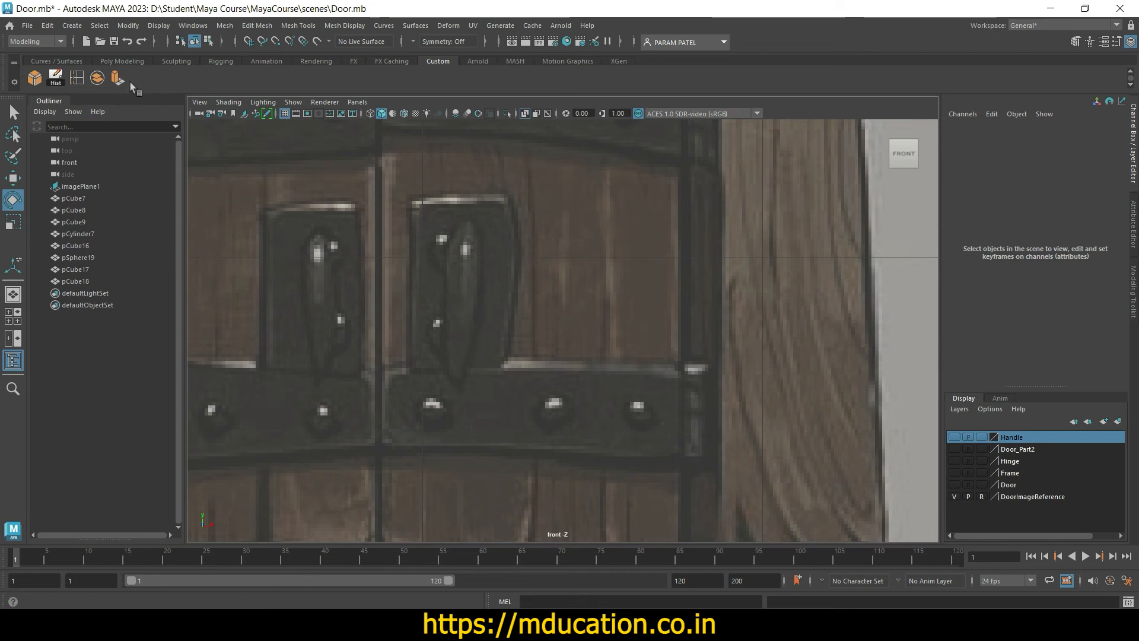
left_click(122, 61)
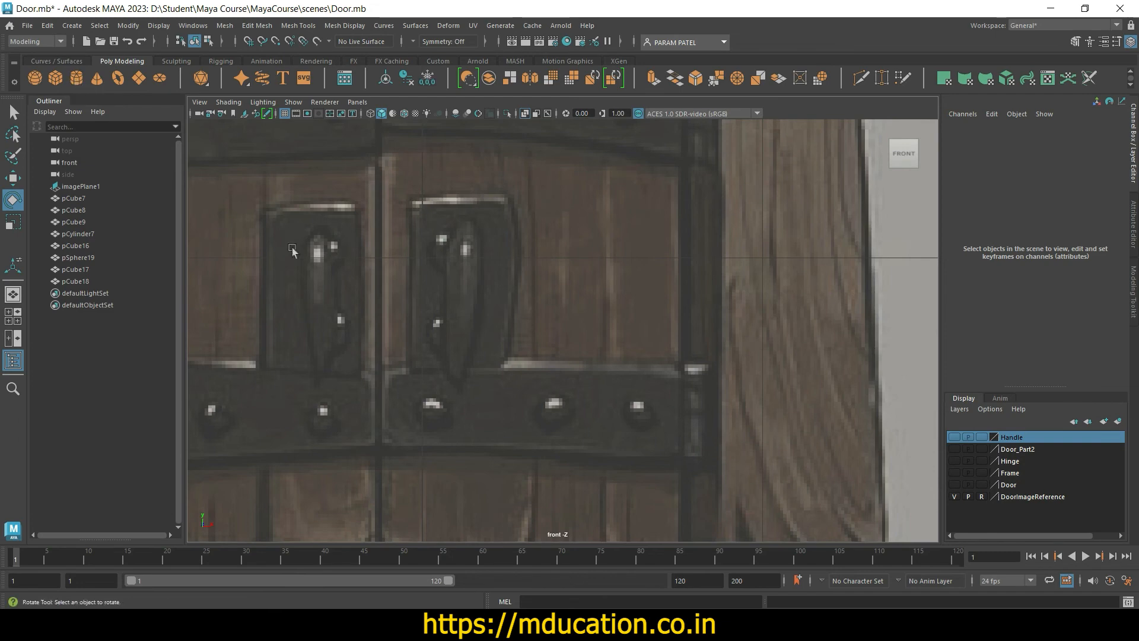
left_click(76, 78)
scroll(565, 433, "down", 10)
scroll(566, 432, "up", 3)
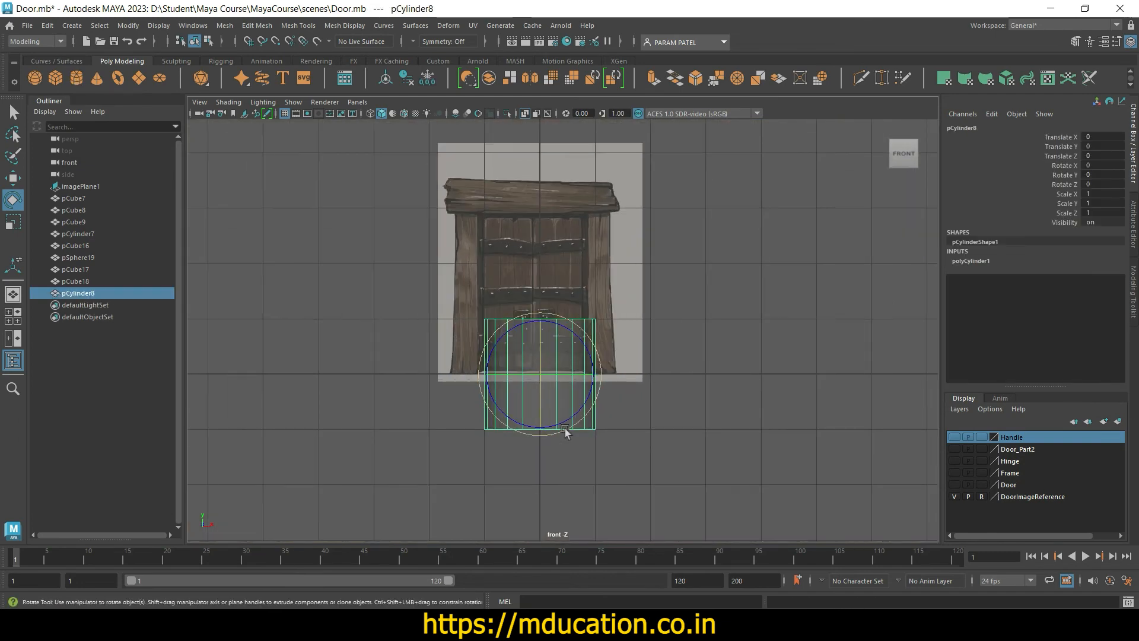
key("w")
left_click_drag(539, 324, 539, 271)
scroll(551, 334, "up", 5)
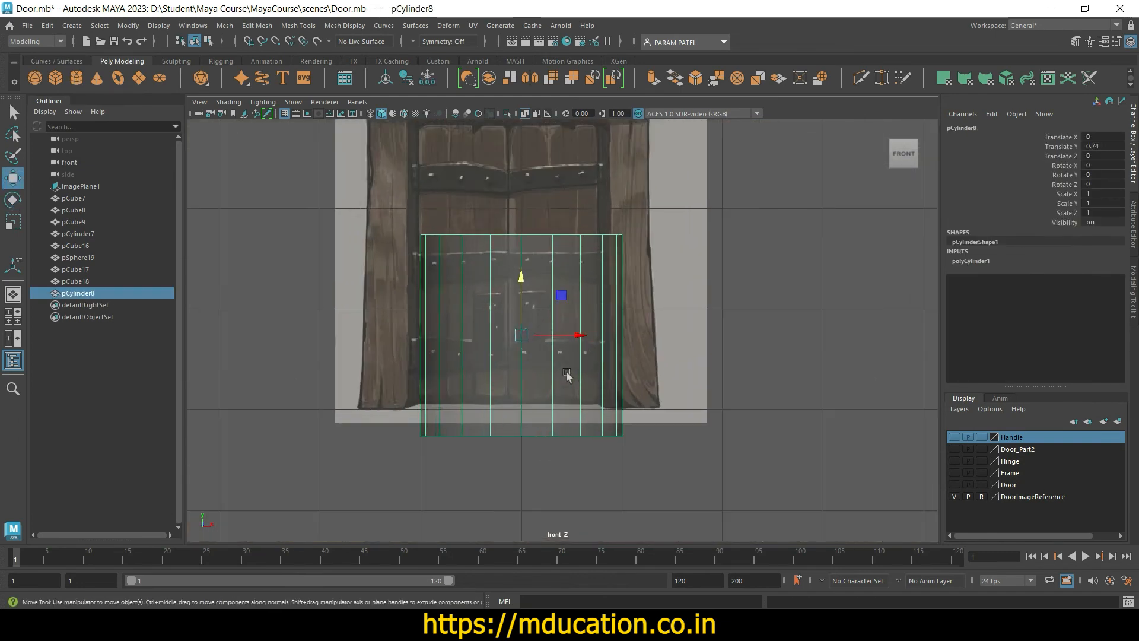
Step: Position the cylinder over the reference's right door handle at about X 0.105, Y 0.877
scroll(528, 382, "up", 3)
left_click_drag(457, 350, 496, 350)
left_click_drag(437, 297, 439, 242)
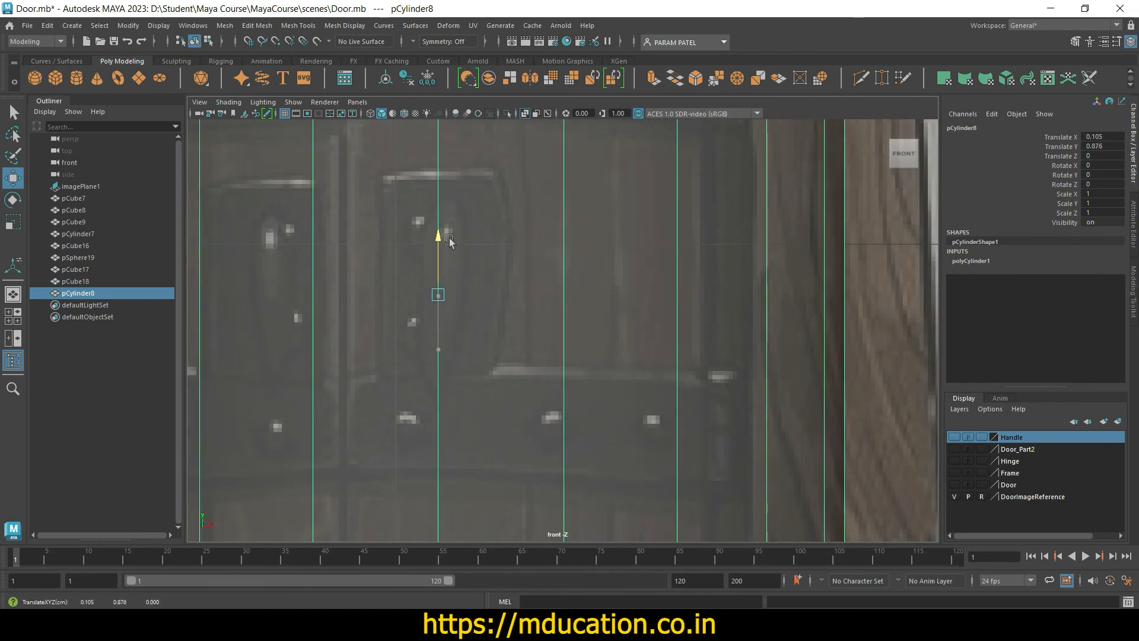
key("ctrl+z")
scroll(462, 293, "down", 15)
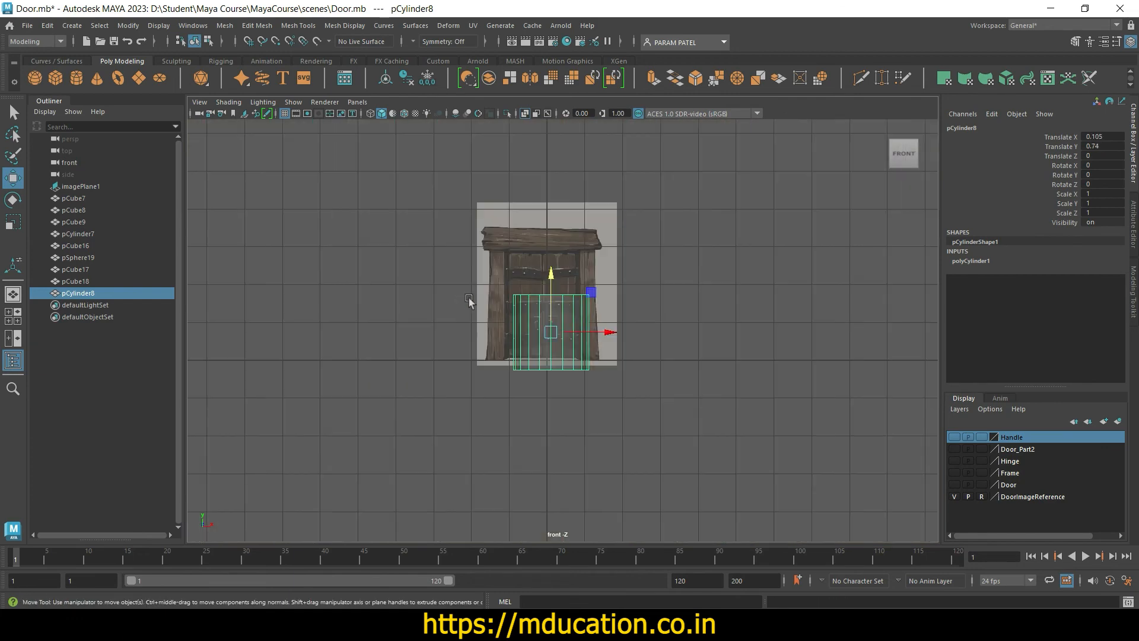
left_click_drag(551, 302, 552, 285)
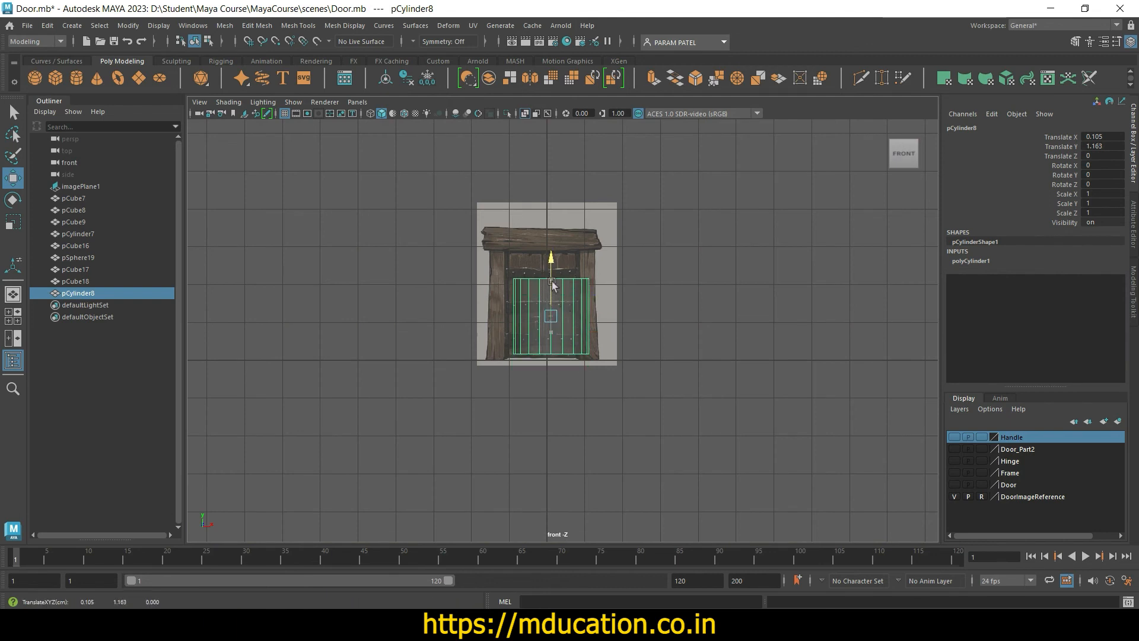
scroll(503, 279, "up", 10)
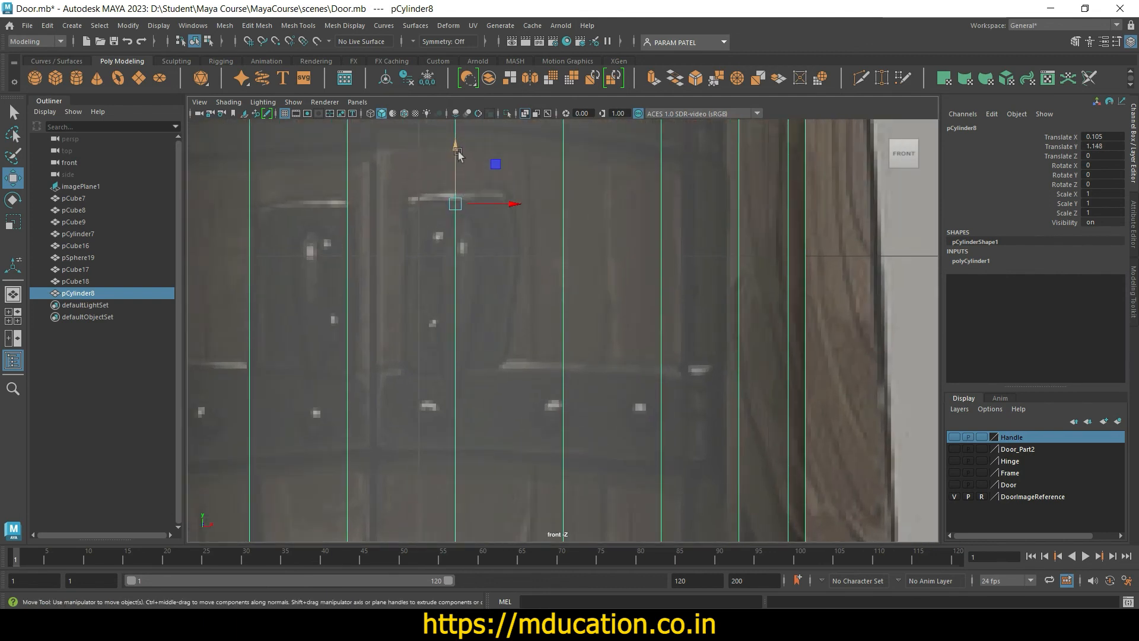
left_click_drag(458, 151, 470, 241)
Step: Scale the cylinder down uniformly to about 0.052 to approach the handle's width
key("r")
left_click_drag(485, 301, 125, 528)
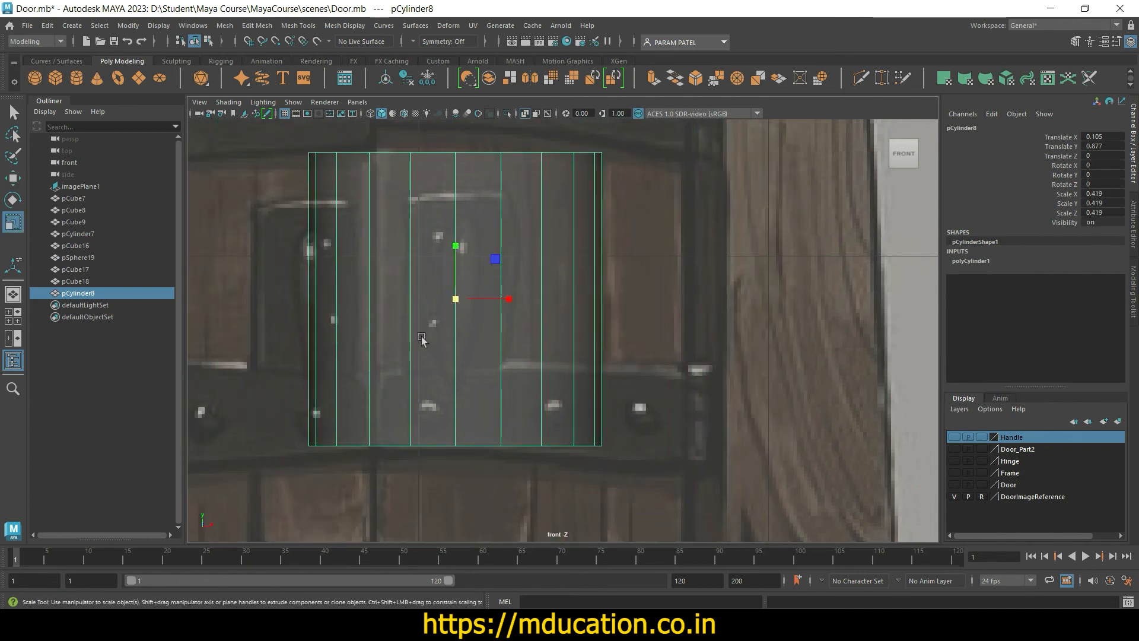
left_click_drag(457, 300, 235, 419)
right_click_drag(255, 409, 444, 357, "alt")
Step: Adjust the cylinder over the reference handle to about X 0.114 with a uniform scale of about 0.043
key("w")
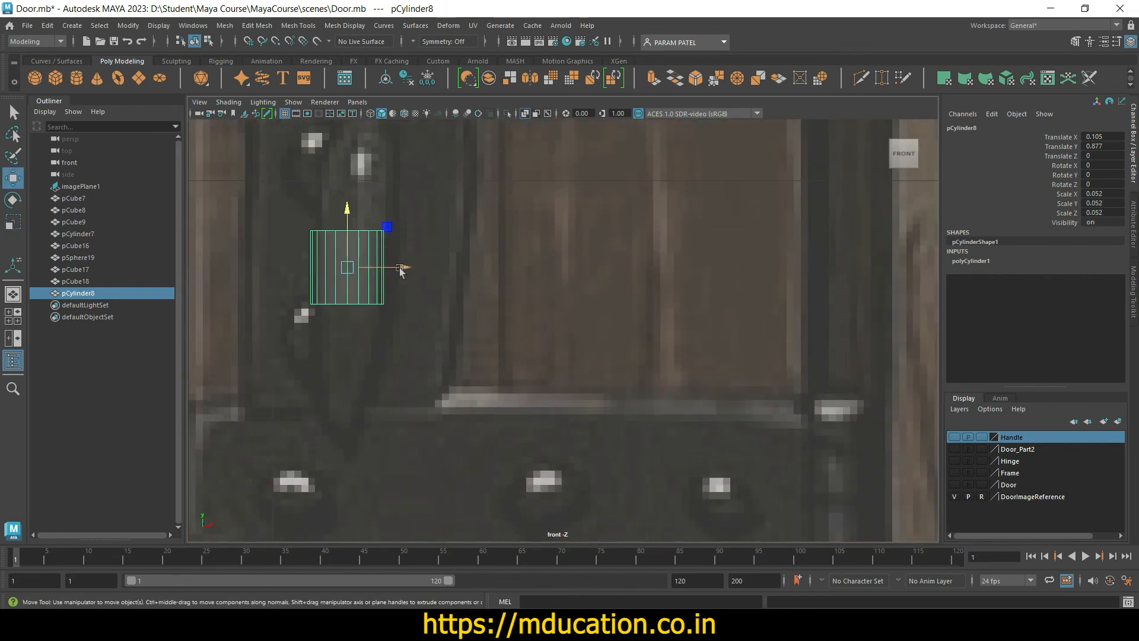
mouse_move(402, 268)
left_mouse_down()
mouse_move(411, 269)
mouse_move(341, 272)
mouse_move(405, 267)
left_mouse_up()
key("r")
key("w")
scroll(435, 318, "up", 3)
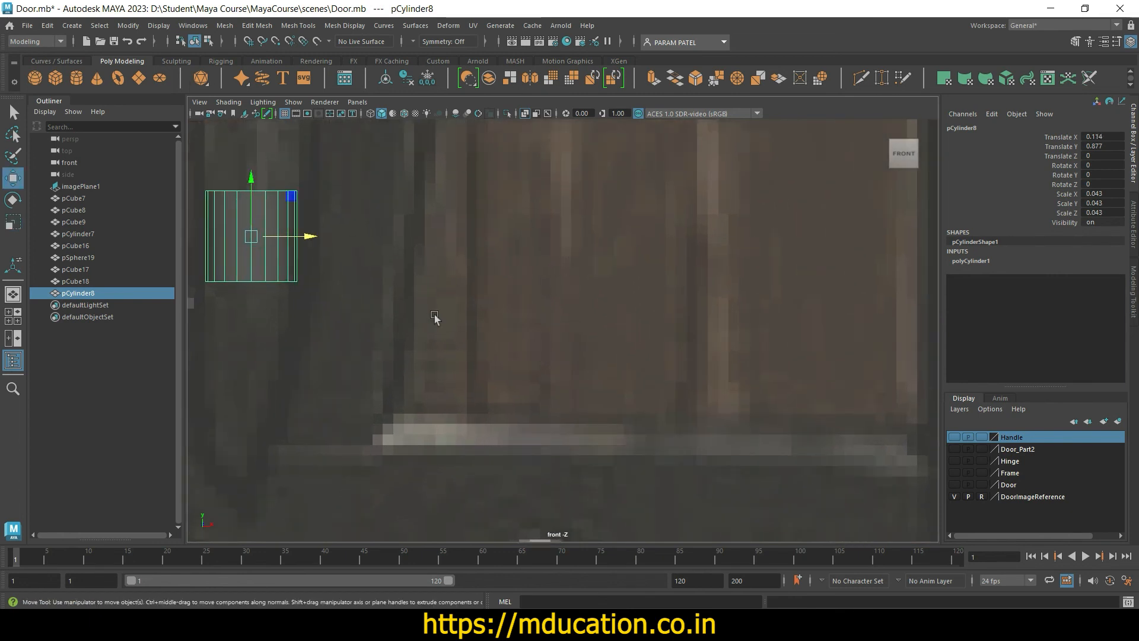
middle_click_drag(434, 319, 581, 482, "alt")
scroll(457, 420, "up", 4)
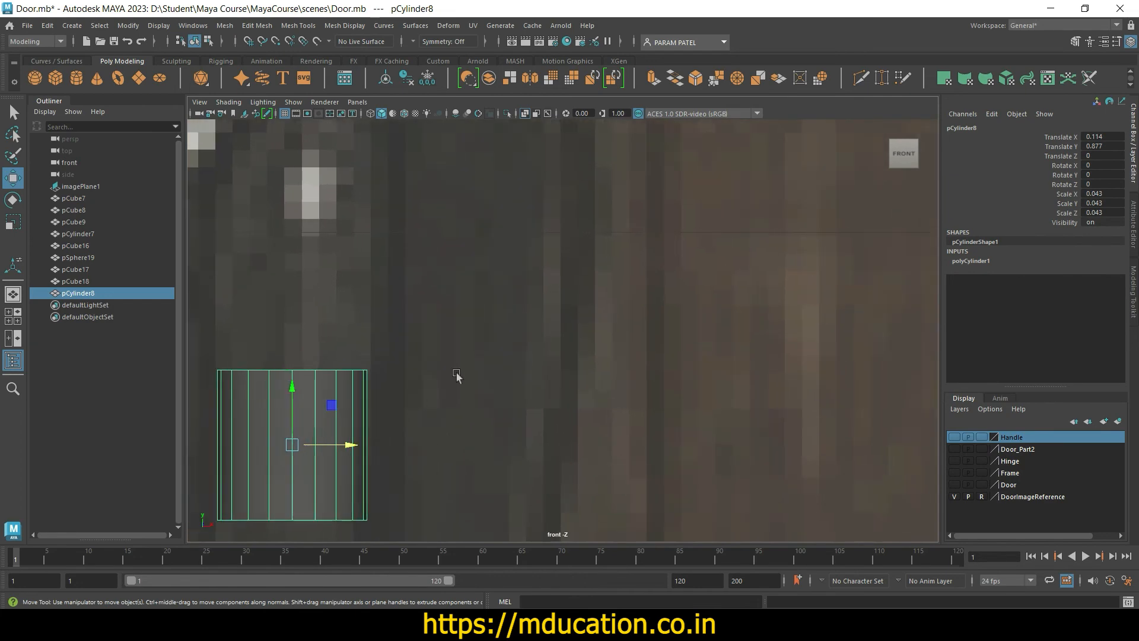
Step: Turn on Round Cap for the handle cylinder in the perspective view
key("space")
key("space")
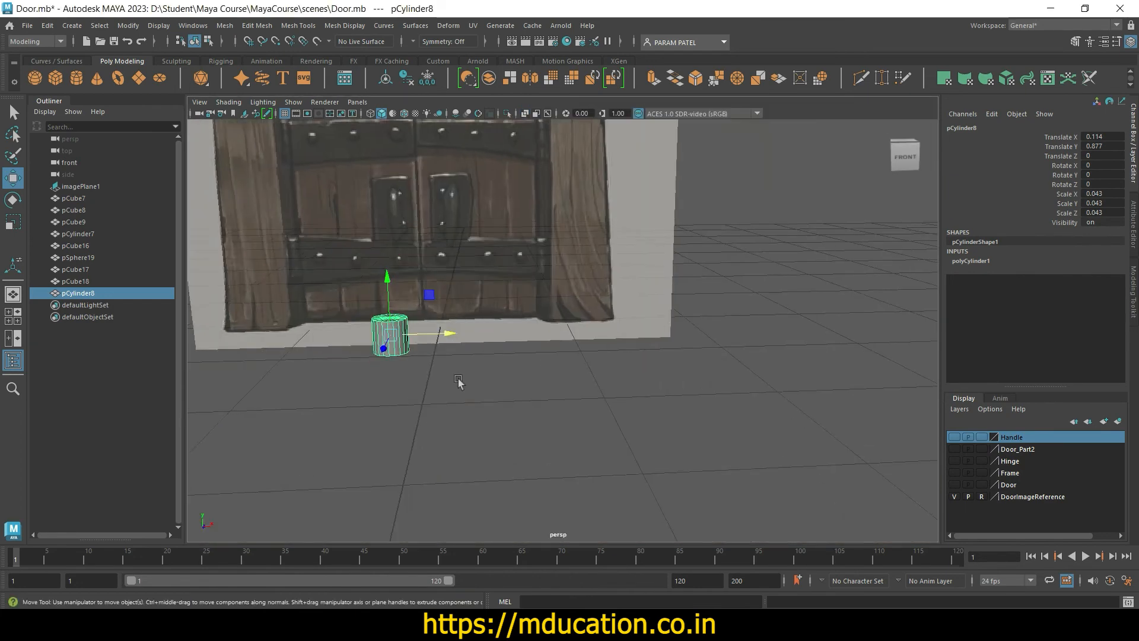
left_click_drag(458, 381, 529, 371, "alt")
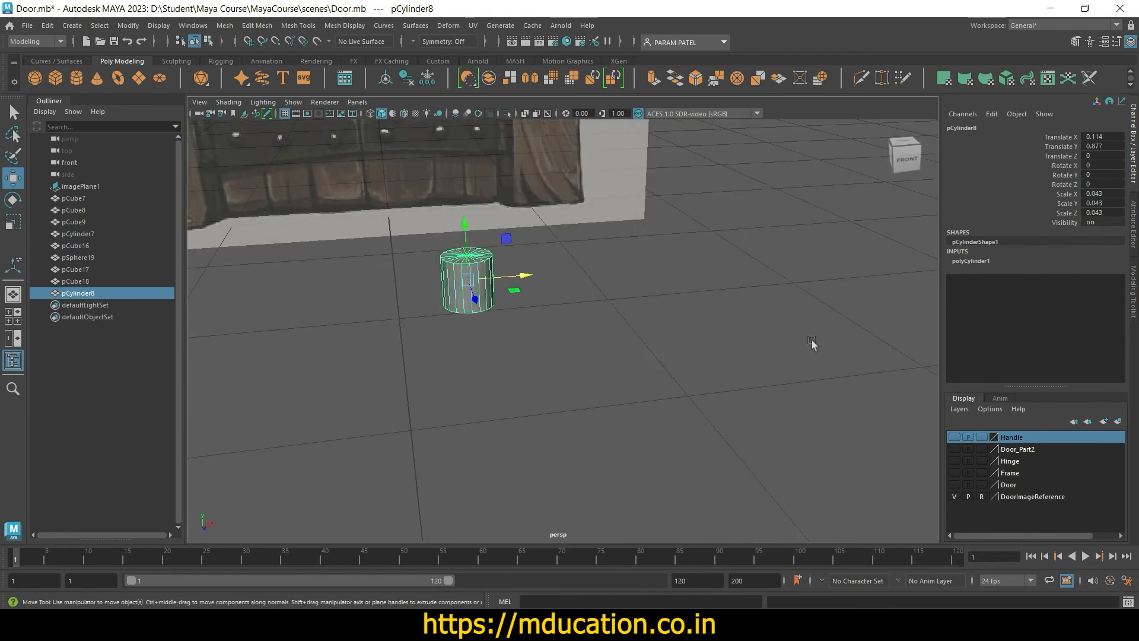
left_click(972, 262)
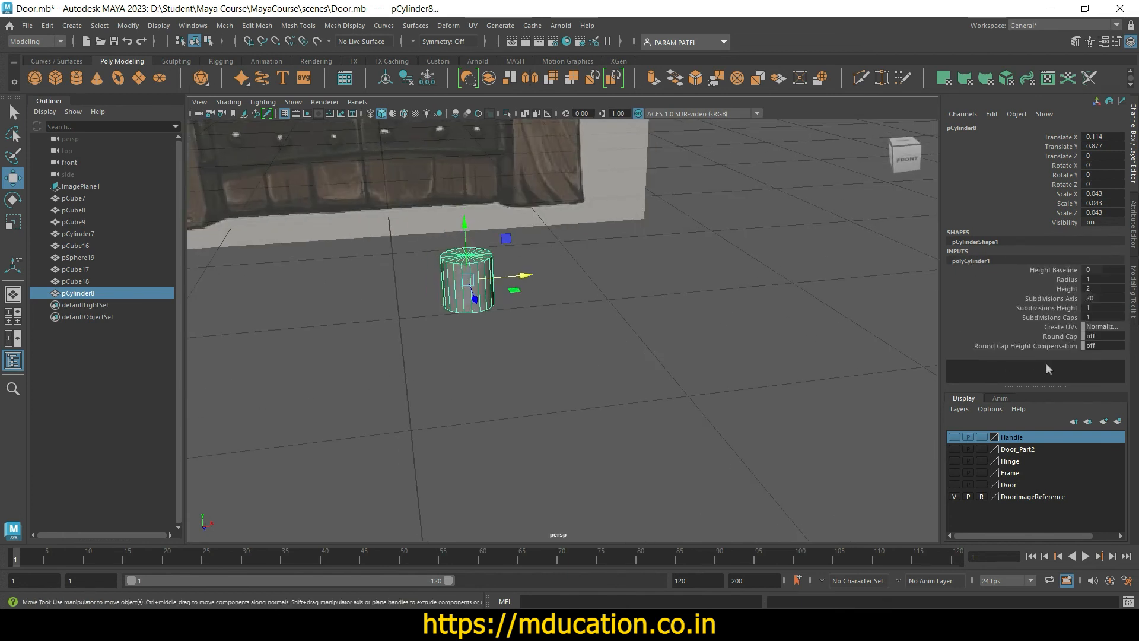
left_click(1060, 336)
left_click(1111, 337)
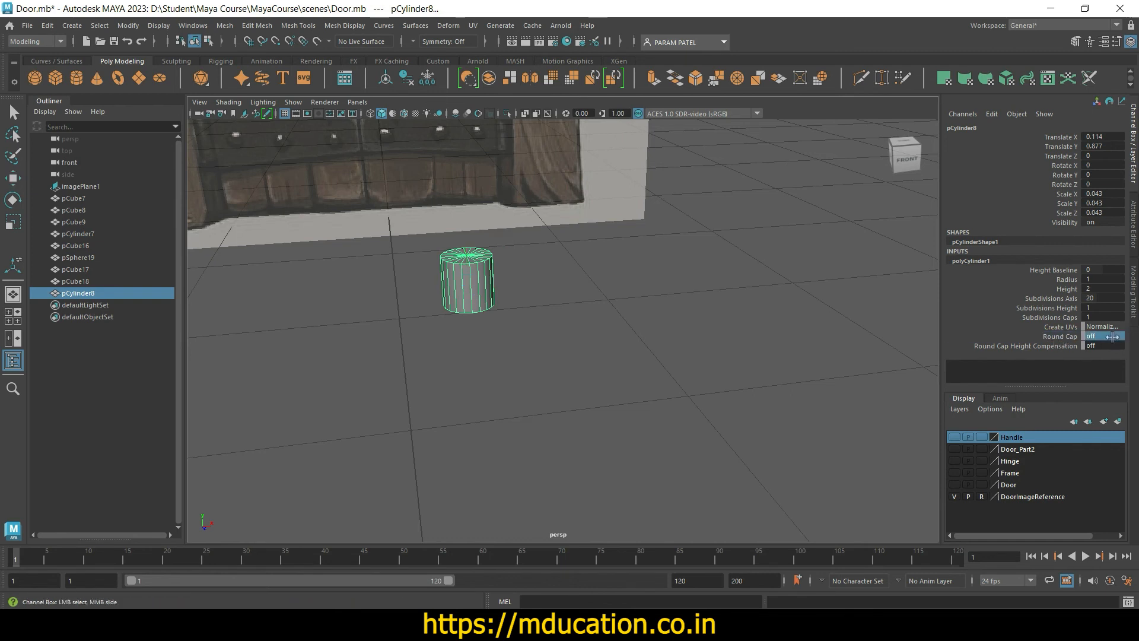
key("Return")
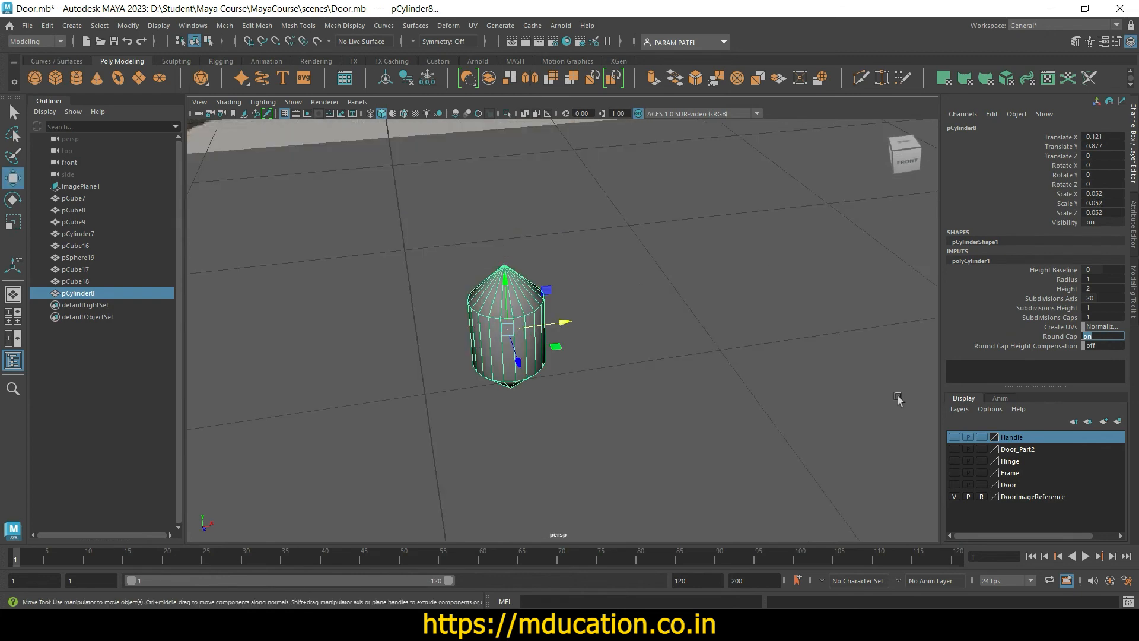
Step: Set the handle cylinder's Subdivisions Caps to 6 to round its ends
left_click_drag(715, 437, 650, 416, "alt")
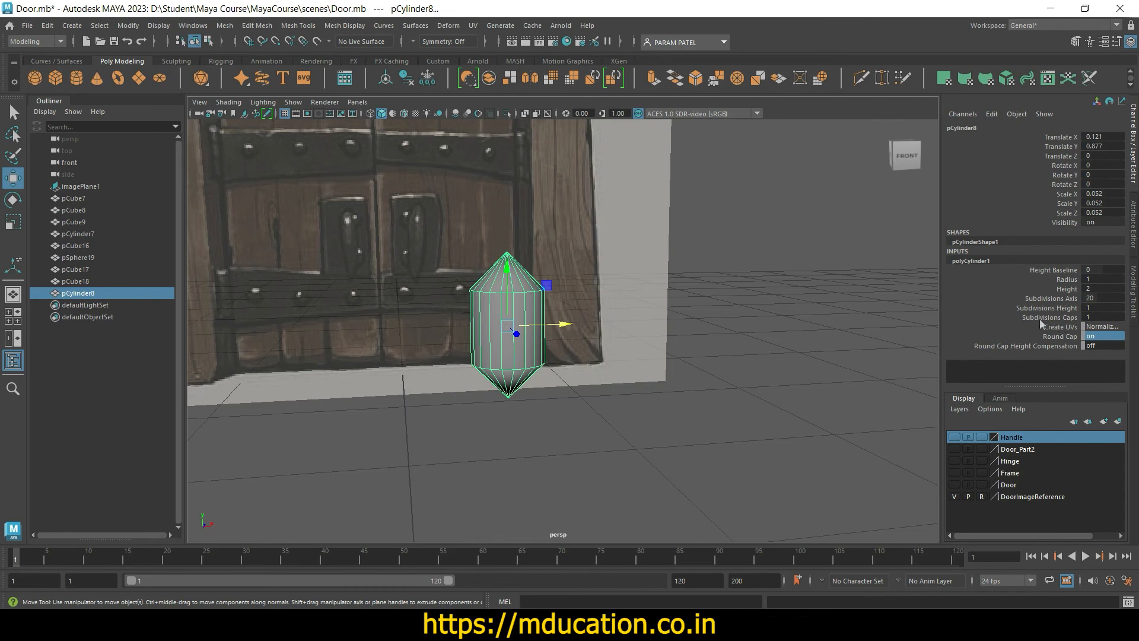
left_click(1059, 318)
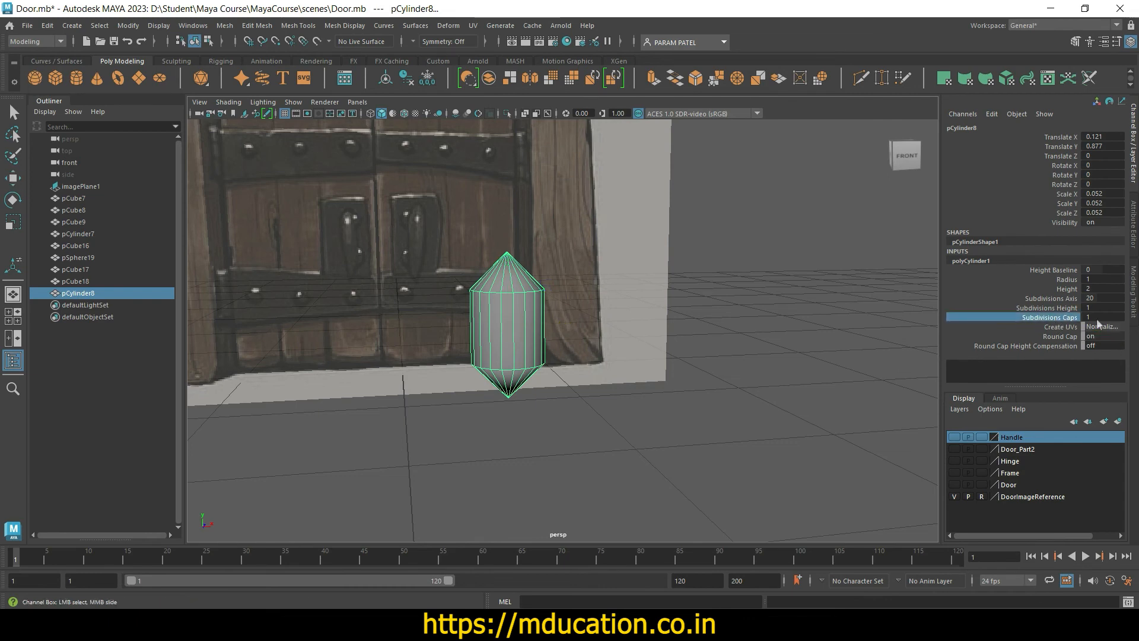
middle_click_drag(840, 325, 868, 329)
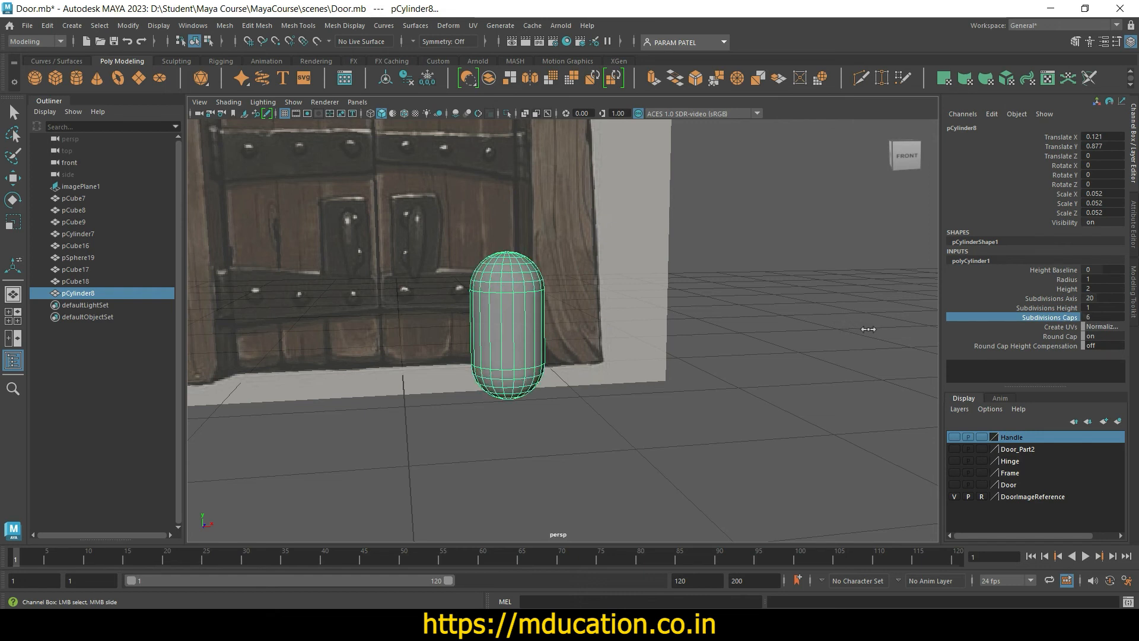
left_click(715, 344)
Step: In the front view, lower the cylinder's bottom cap vertices to about Y 0.667 to lengthen the handle
key("w")
key("space")
key("space")
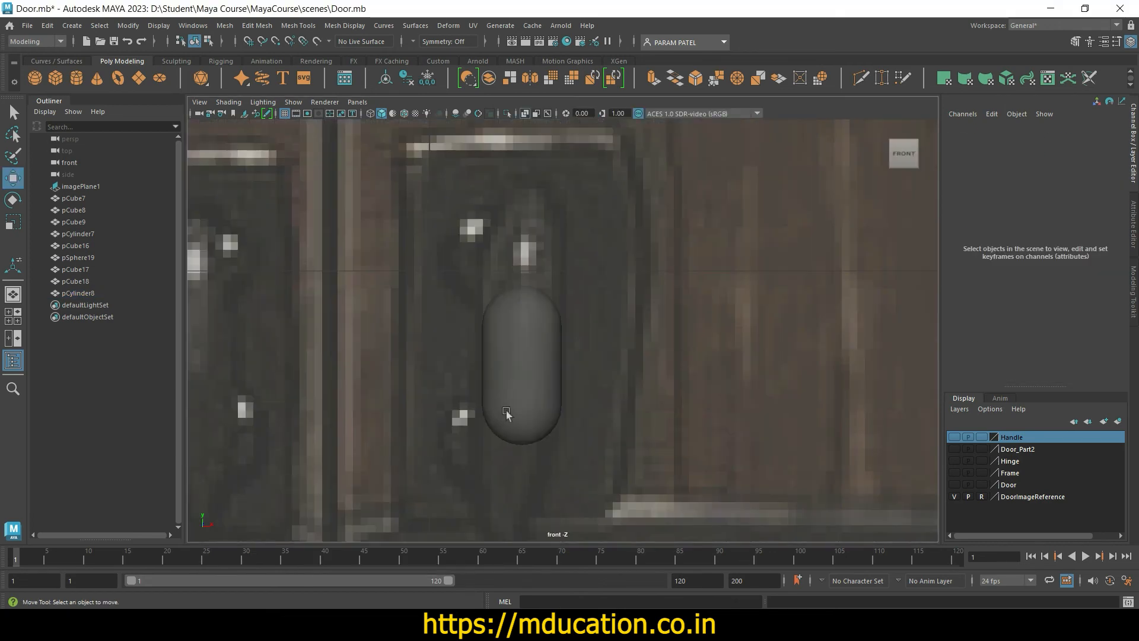
scroll(582, 389, "up", 3)
middle_click_drag(582, 390, 636, 285, "alt")
scroll(552, 274, "up", 3)
left_click(553, 274)
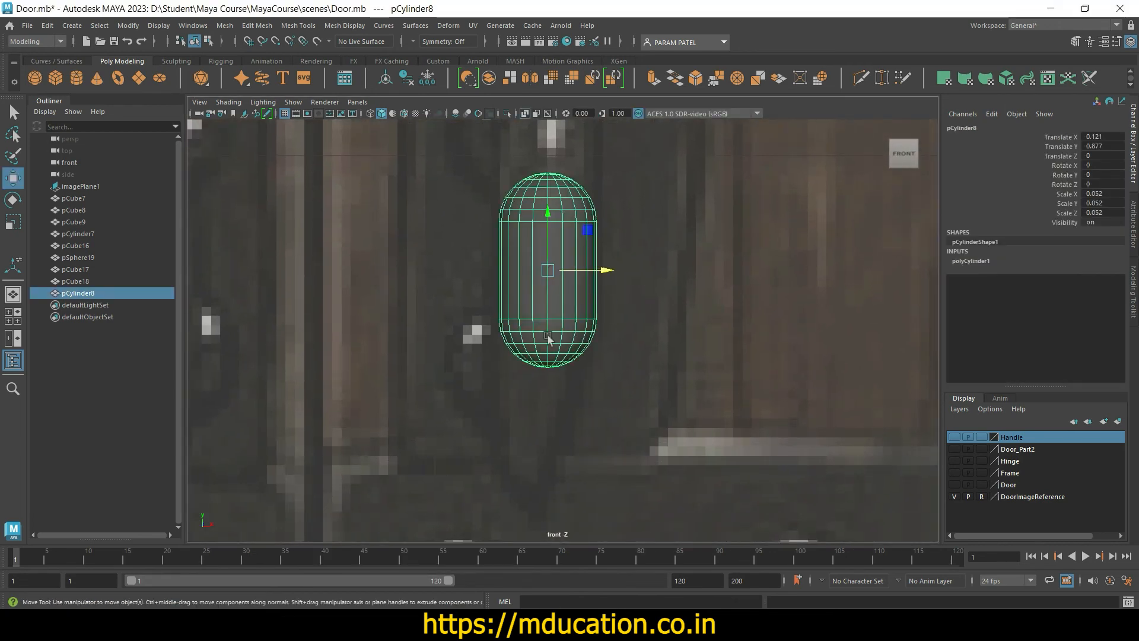
key("a")
scroll(593, 385, "up", 5)
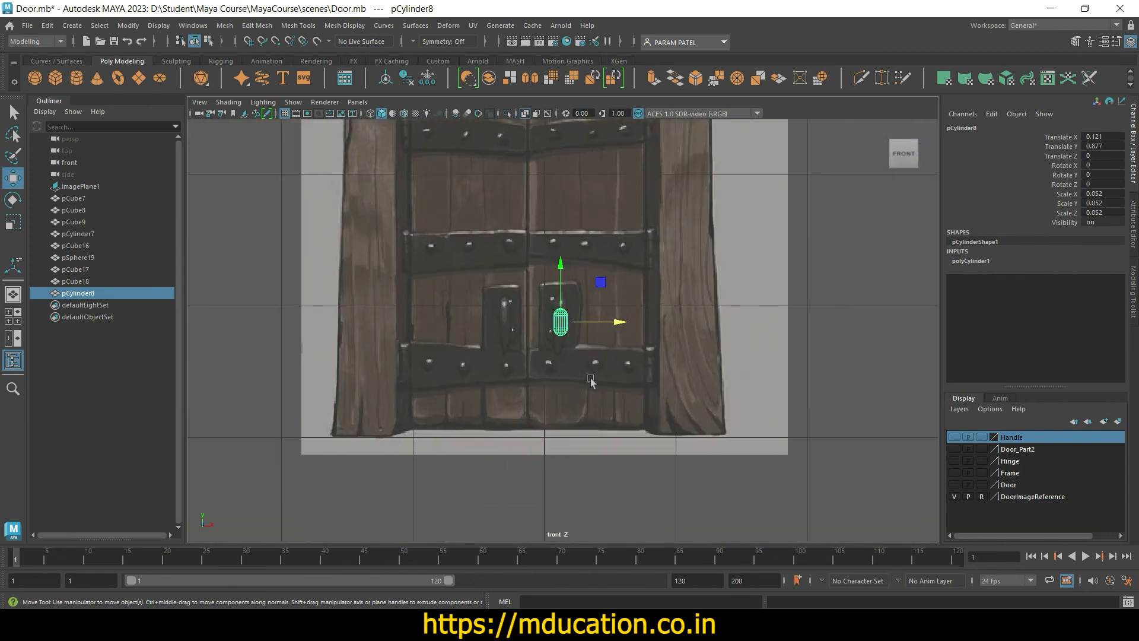
right_click_drag(555, 323, 498, 271)
scroll(586, 400, "up", 2)
scroll(586, 400, "up", 5)
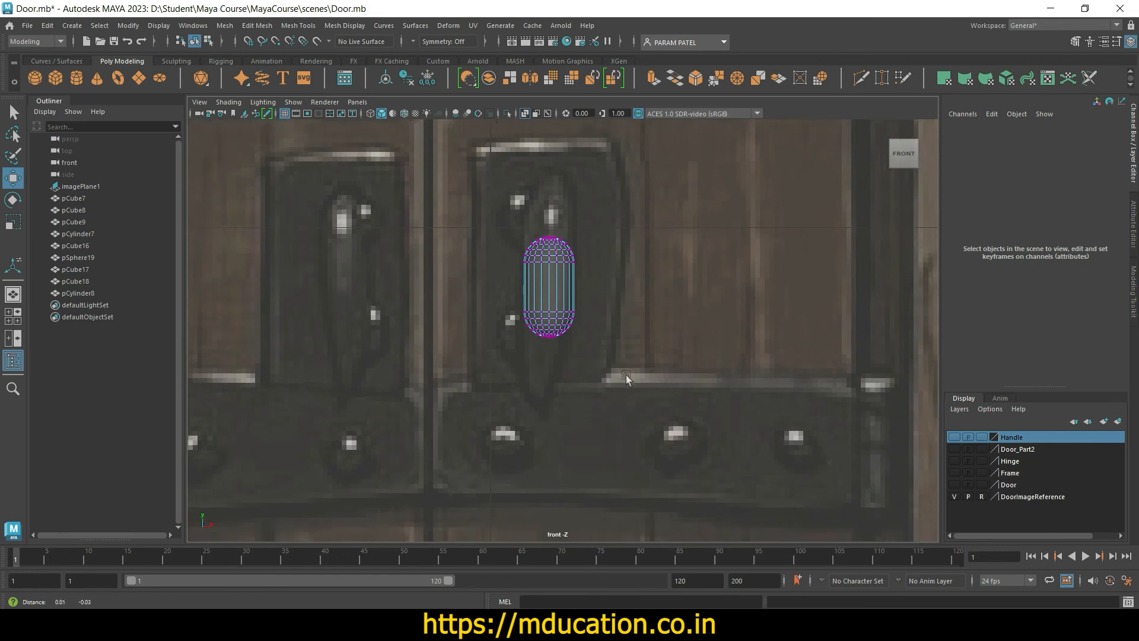
left_click_drag(404, 229, 615, 389)
left_click_drag(522, 243, 514, 343)
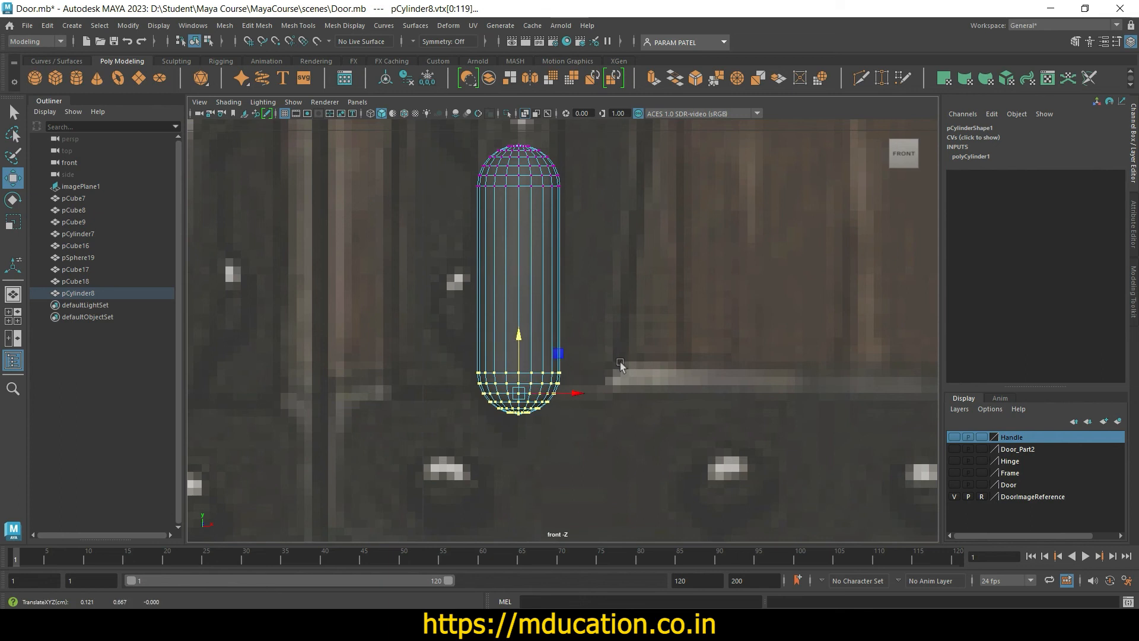
Step: Scale the bottom cap vertices down uniformly to taper the handle, and return to object mode
key("r")
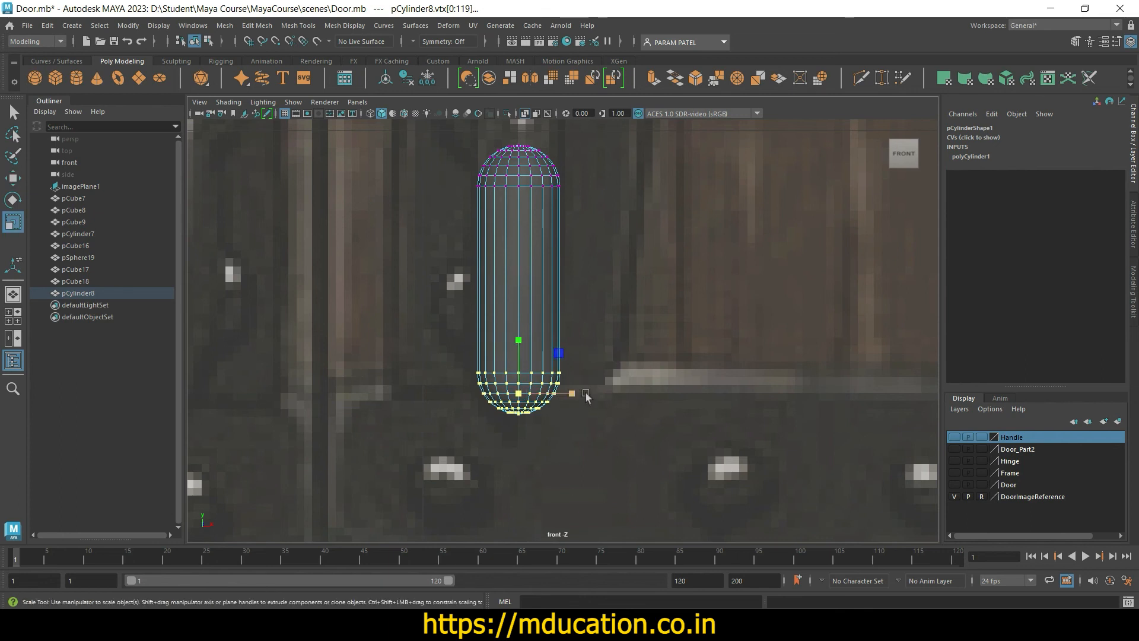
left_click_drag(587, 396, 509, 412)
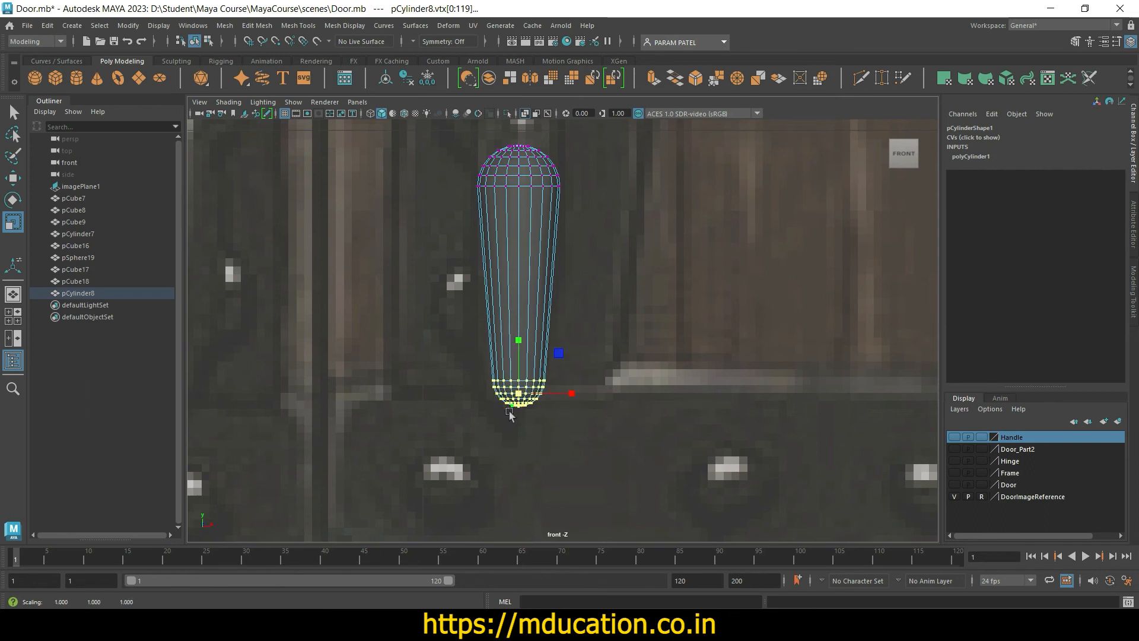
left_click(601, 446)
right_click_drag(524, 325, 570, 255)
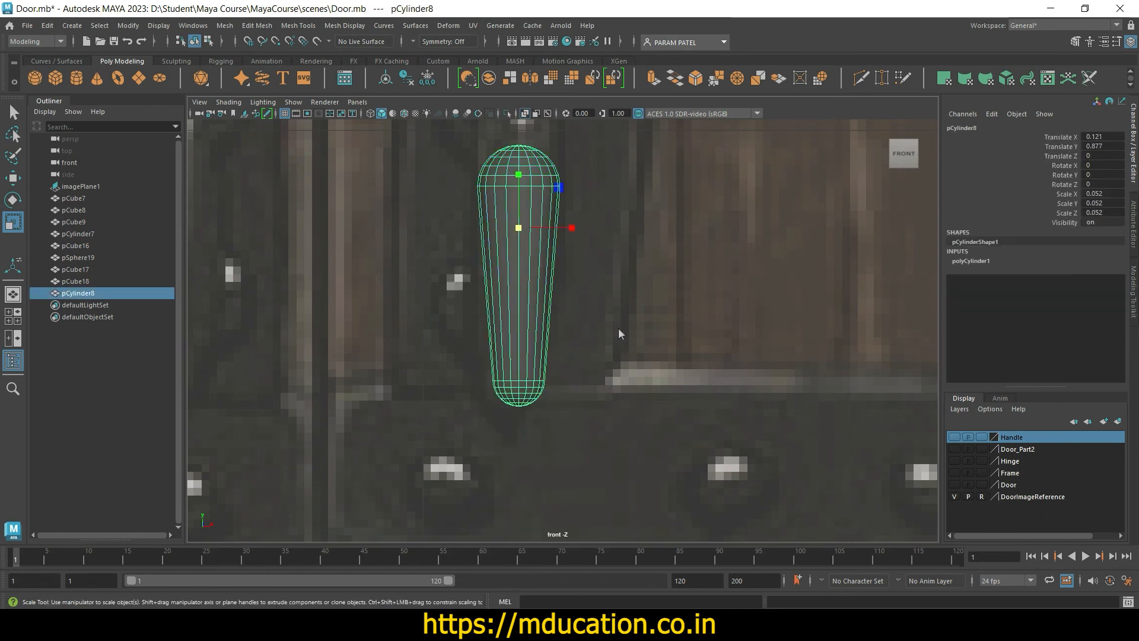
Step: Raise the handle's top cap vertices to about Y 1.066 to match the top of the reference handle
left_click(618, 356)
scroll(582, 380, "up", 3)
scroll(605, 374, "down", 3)
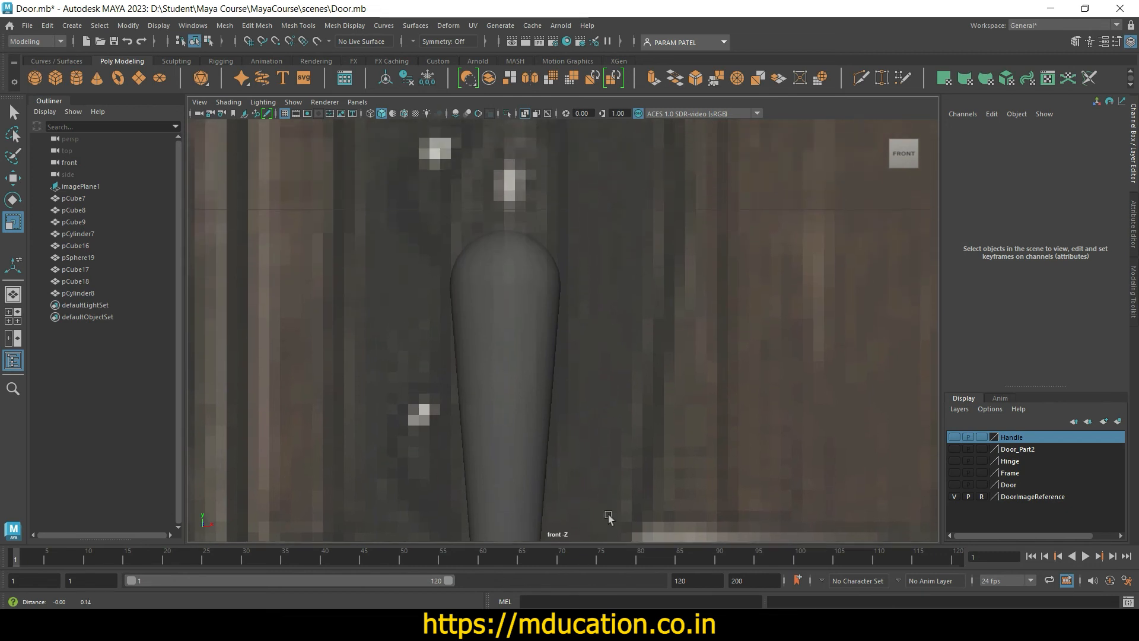
scroll(605, 517, "up", 3)
middle_click_drag(596, 512, 594, 426, "alt")
left_click(507, 415)
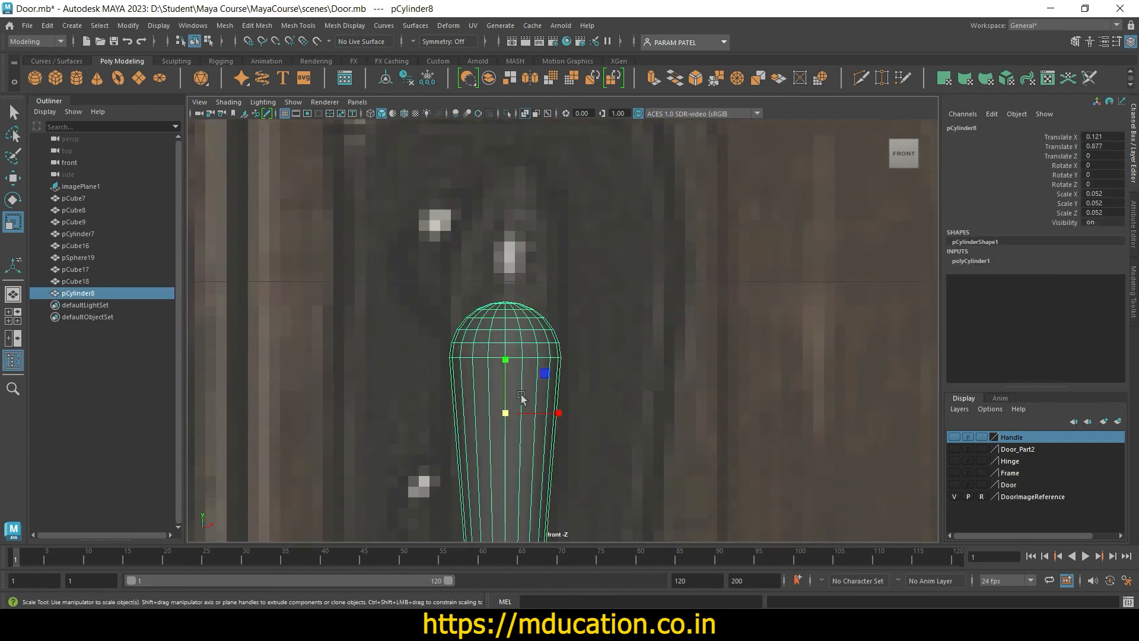
right_click_drag(519, 272, 465, 278)
left_click_drag(415, 265, 611, 391)
key("w")
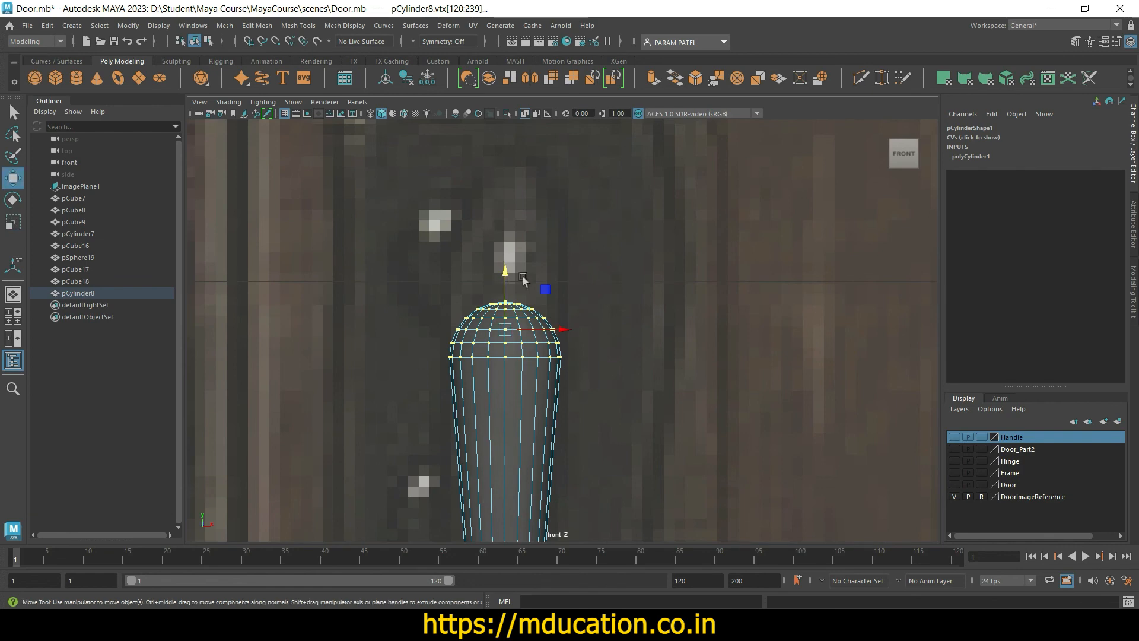
scroll(523, 279, "down", 8)
scroll(552, 284, "up", 2)
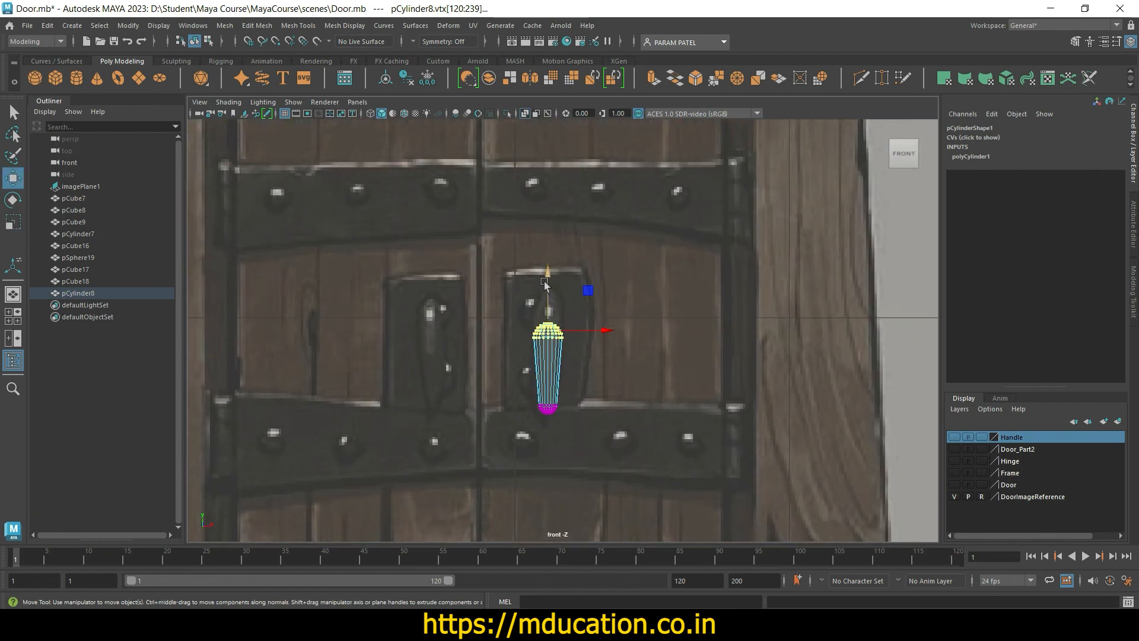
left_click_drag(544, 281, 547, 256)
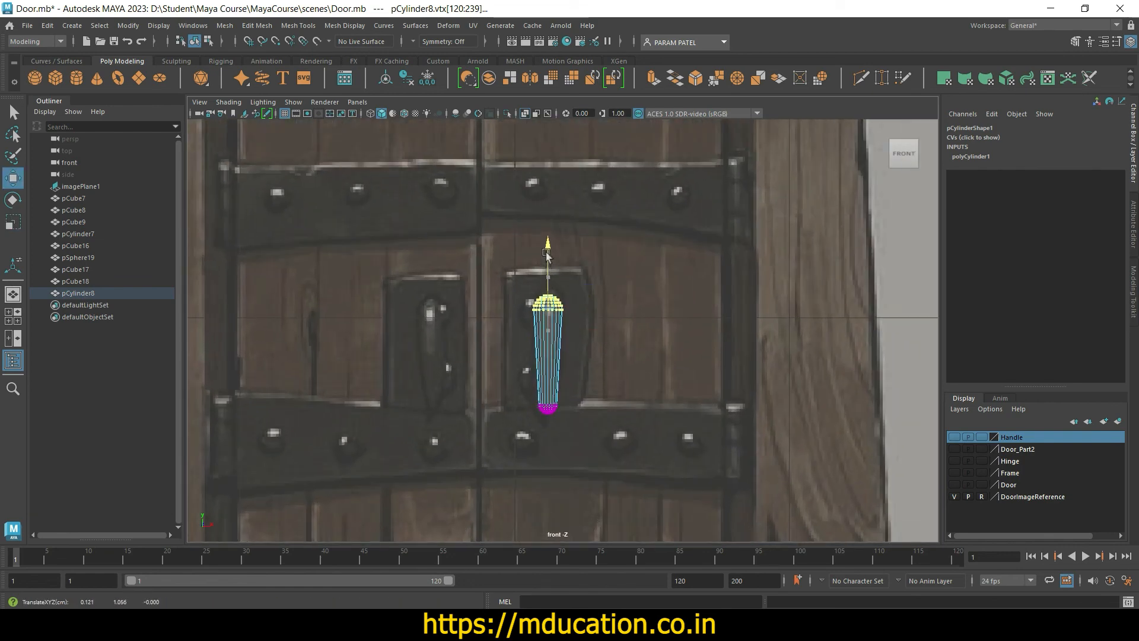
left_click(587, 396)
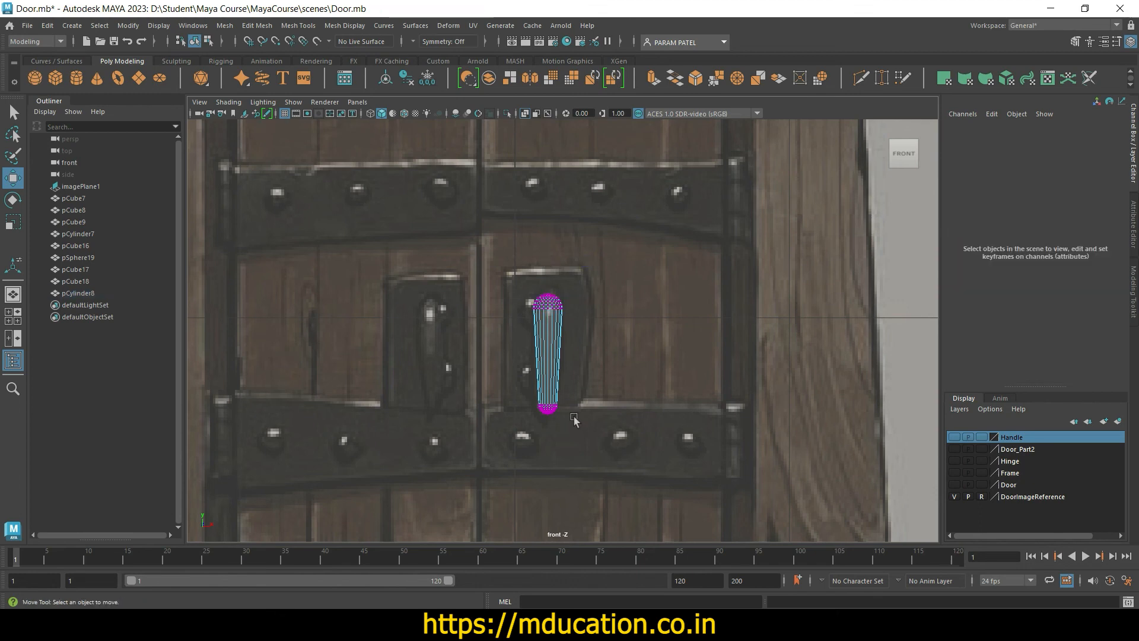
Step: Move the uppermost vertex ring of the bottom cap up the shaft and scale it slightly narrower
scroll(572, 420, "up", 3)
scroll(571, 420, "up", 8)
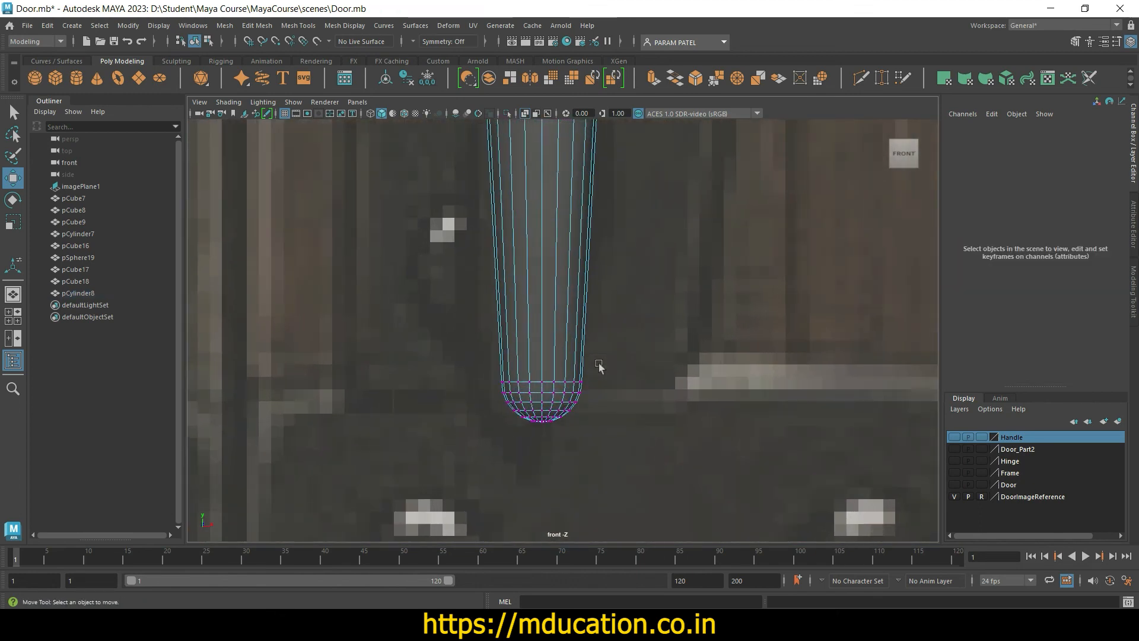
right_click_drag(530, 394, 478, 272)
left_click_drag(432, 350, 616, 405)
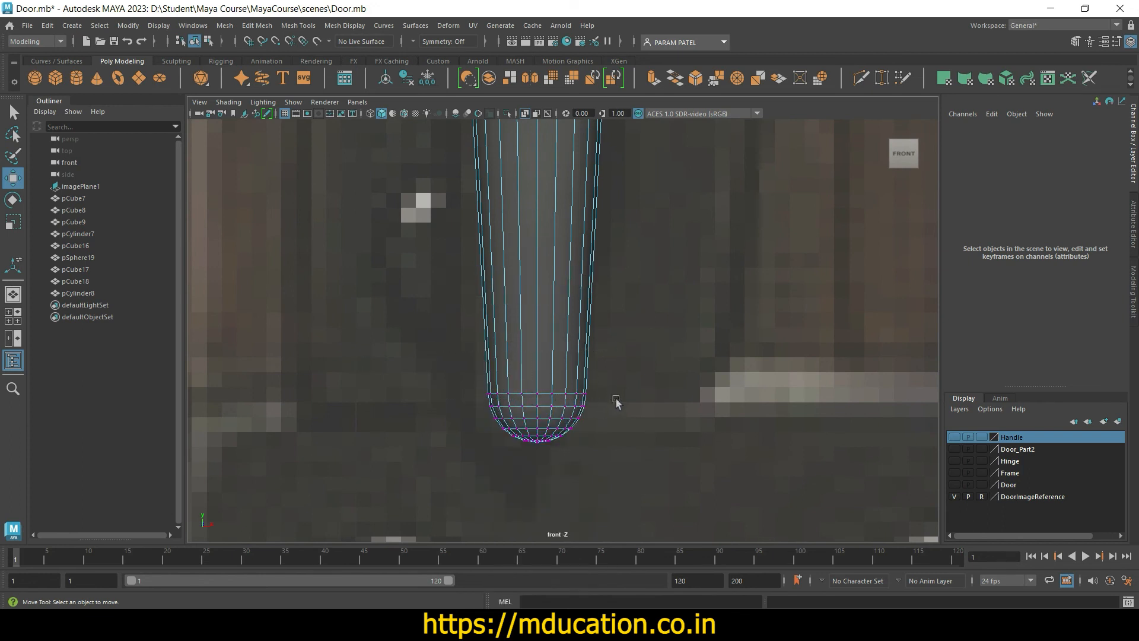
left_click_drag(539, 337, 536, 268)
key("r")
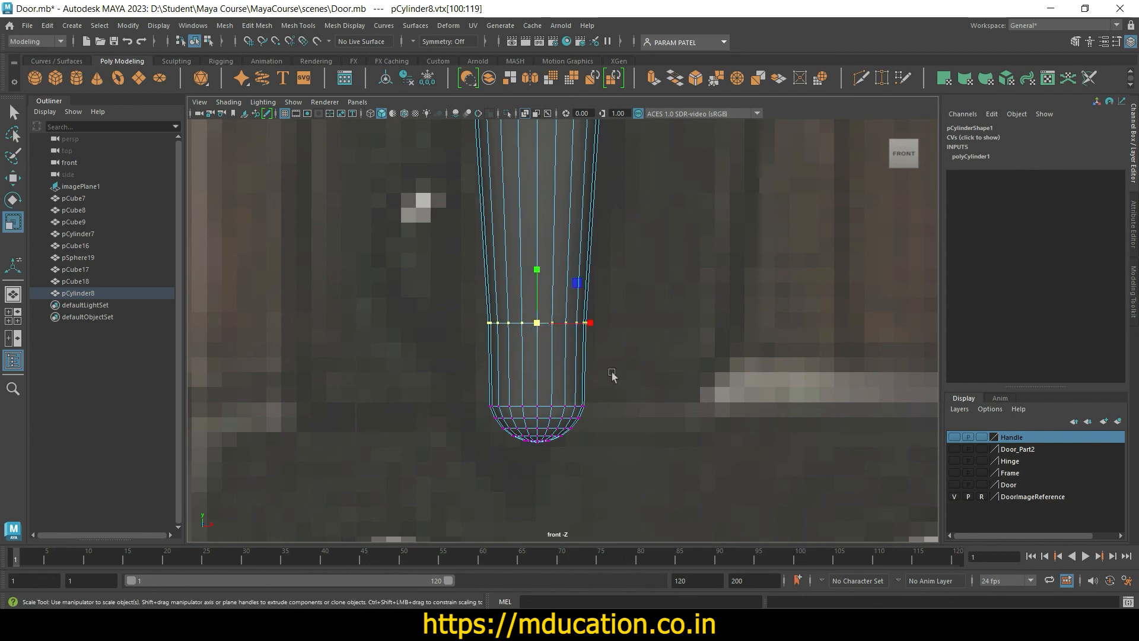
left_click_drag(538, 322, 534, 326)
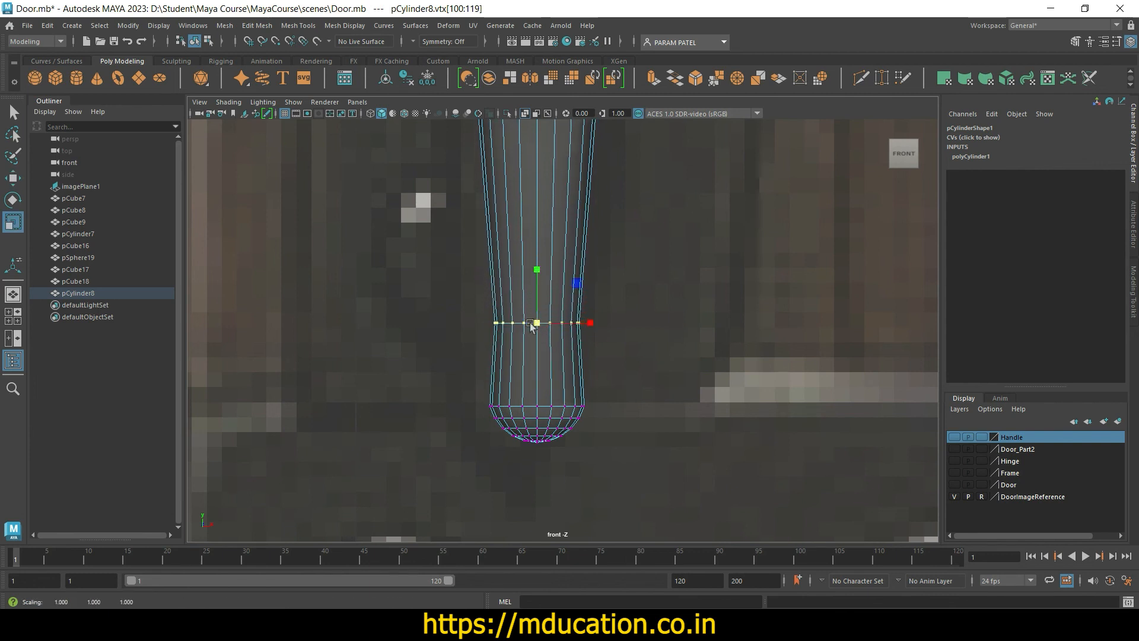
Step: Raise the next vertex ring of the bottom cap and scale it in to about 0.795 to form a neck
left_click_drag(472, 382, 609, 415)
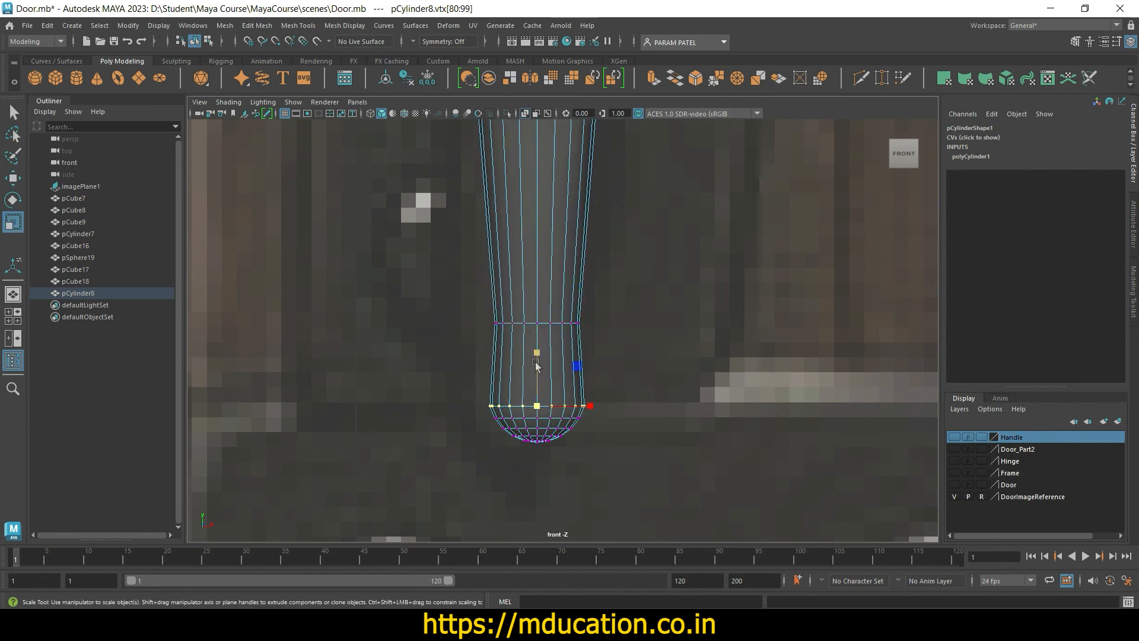
key("w")
left_click_drag(537, 356, 537, 330)
key("r")
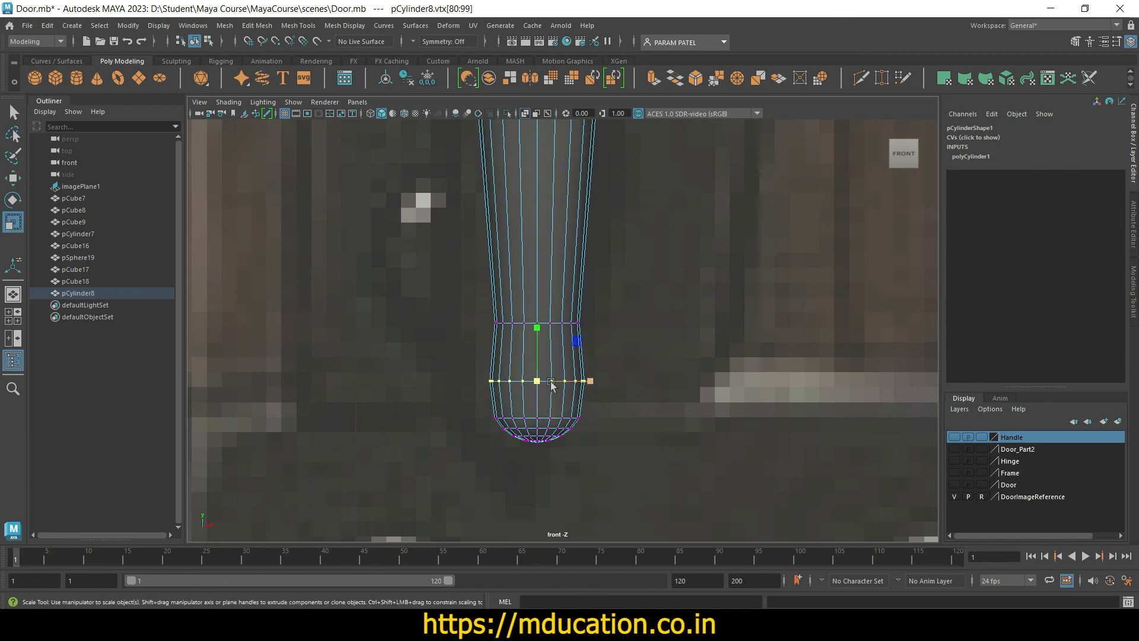
left_click_drag(551, 382, 529, 387)
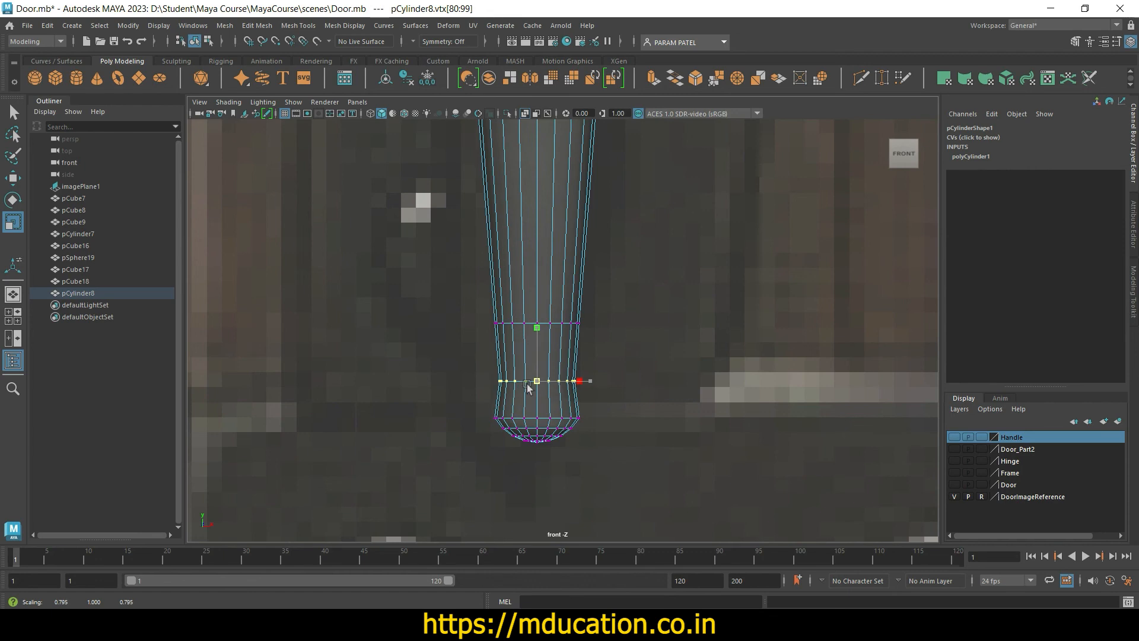
Step: Save the scene and return the handle to object mode to inspect its shape in the perspective view
left_click(653, 389)
scroll(646, 398, "down", 10)
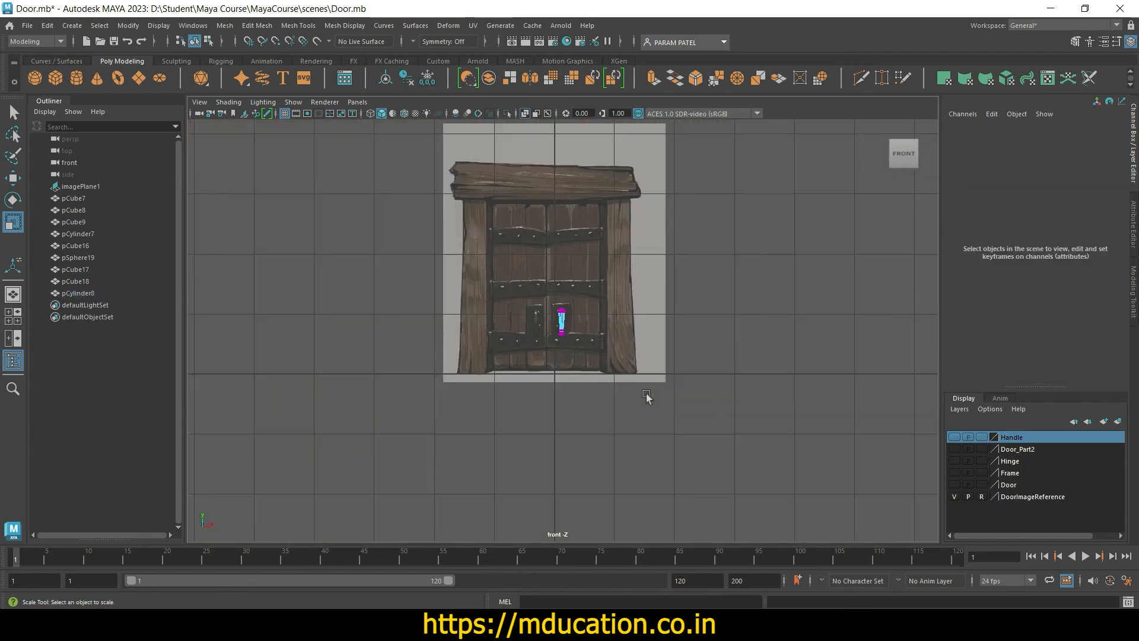
key("space")
key("space")
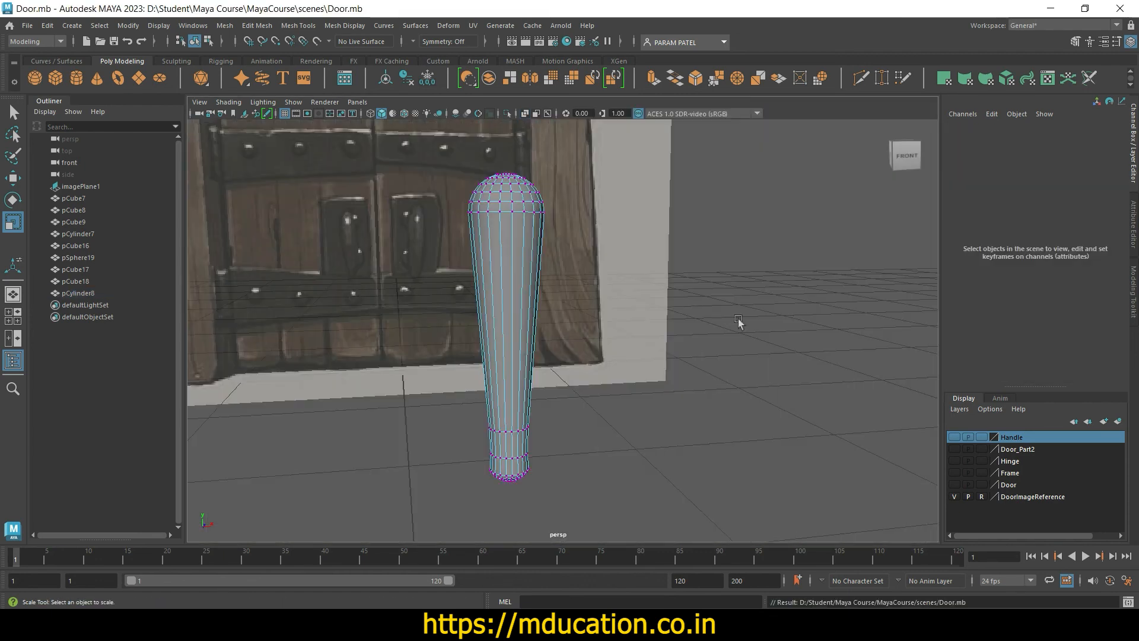
right_click_drag(512, 275, 565, 255)
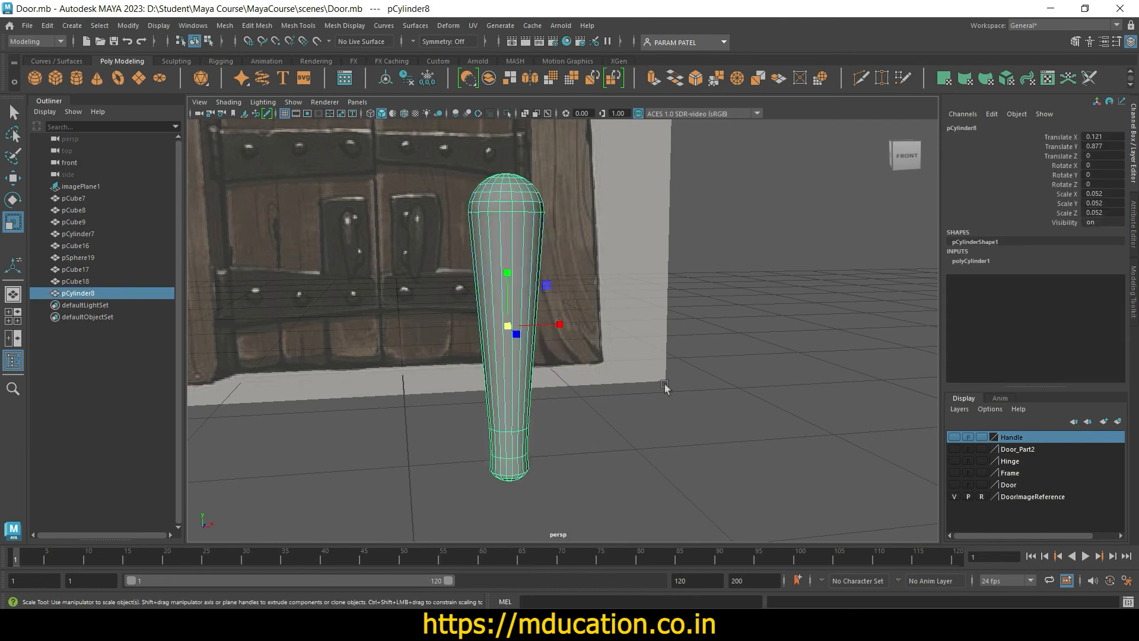
left_click(657, 435)
mouse_move(621, 443)
left_mouse_down("alt")
mouse_move(667, 415)
mouse_move(661, 407)
mouse_move(637, 437)
left_mouse_up("alt")
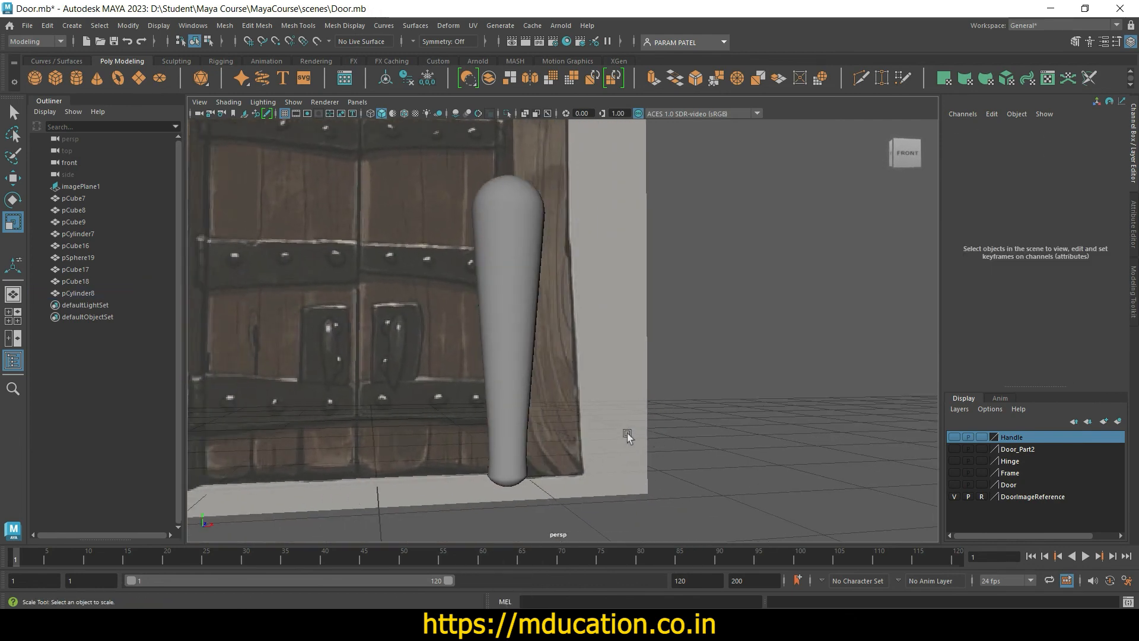
Step: In the front view, rotate the handle to about -5.253 degrees in Z to follow the reference tilt
key("space")
key("space")
scroll(574, 399, "up", 10)
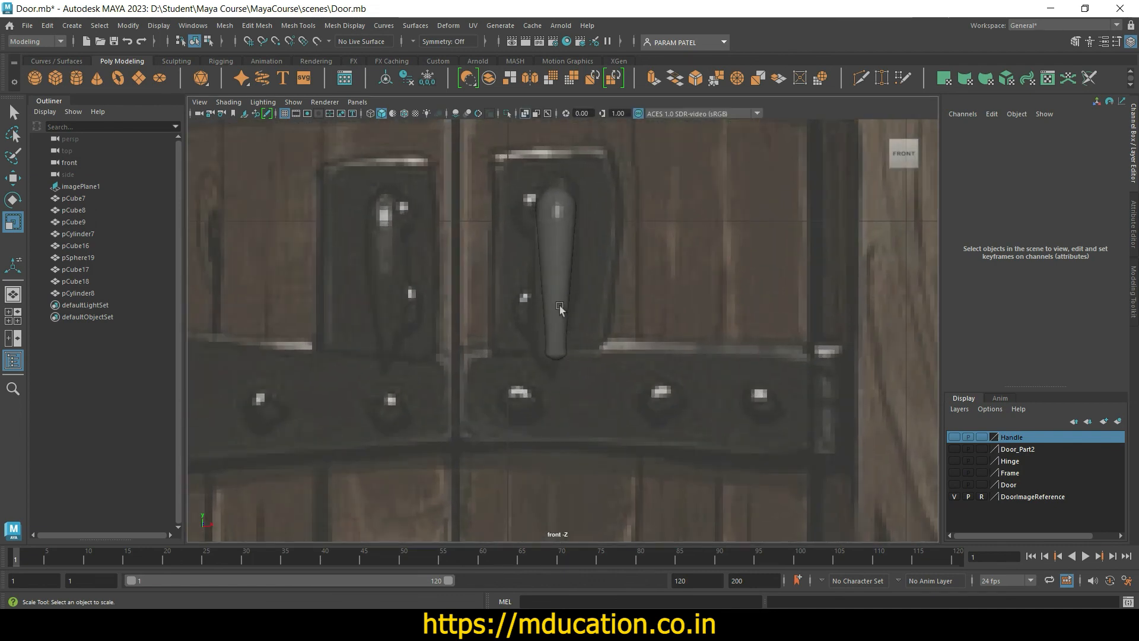
left_click(560, 309)
scroll(567, 327, "up", 2)
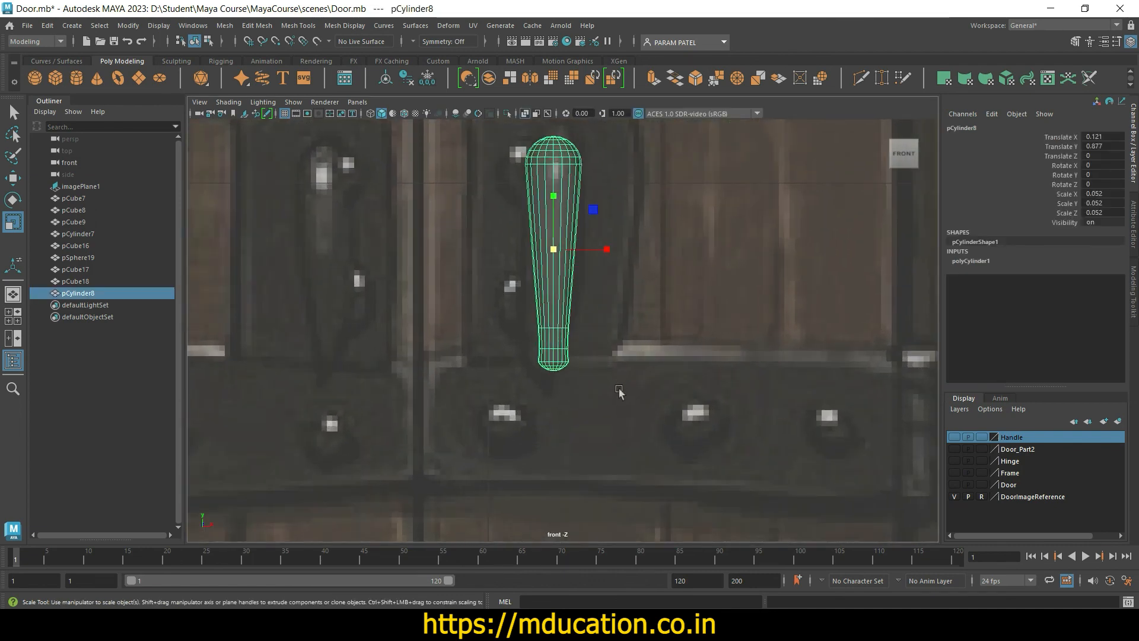
key("e")
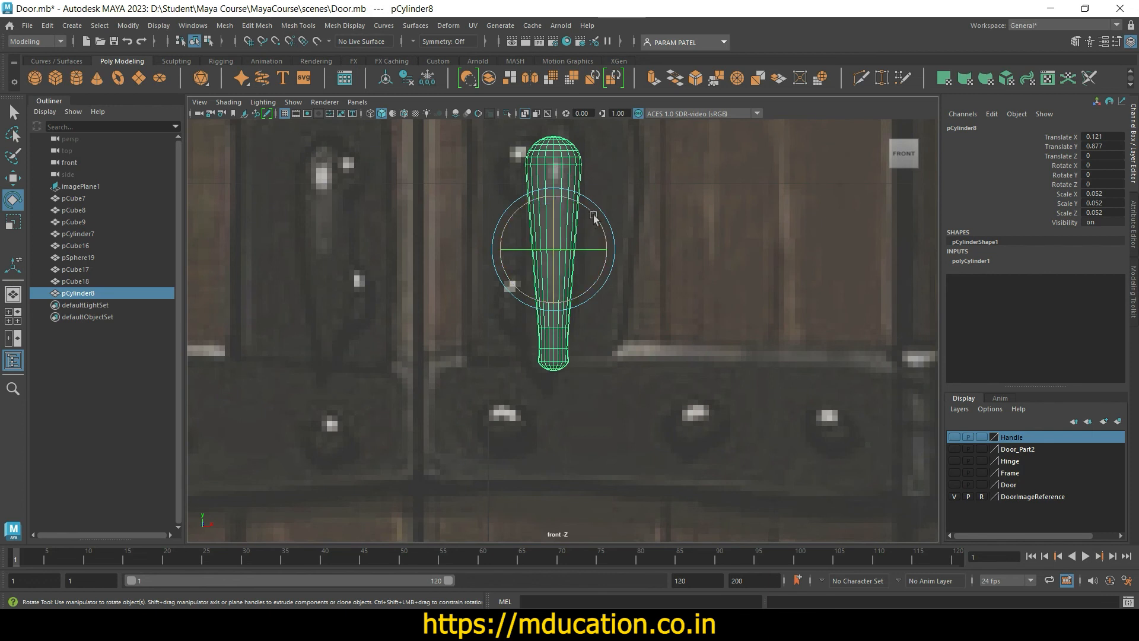
left_click_drag(594, 216, 600, 223)
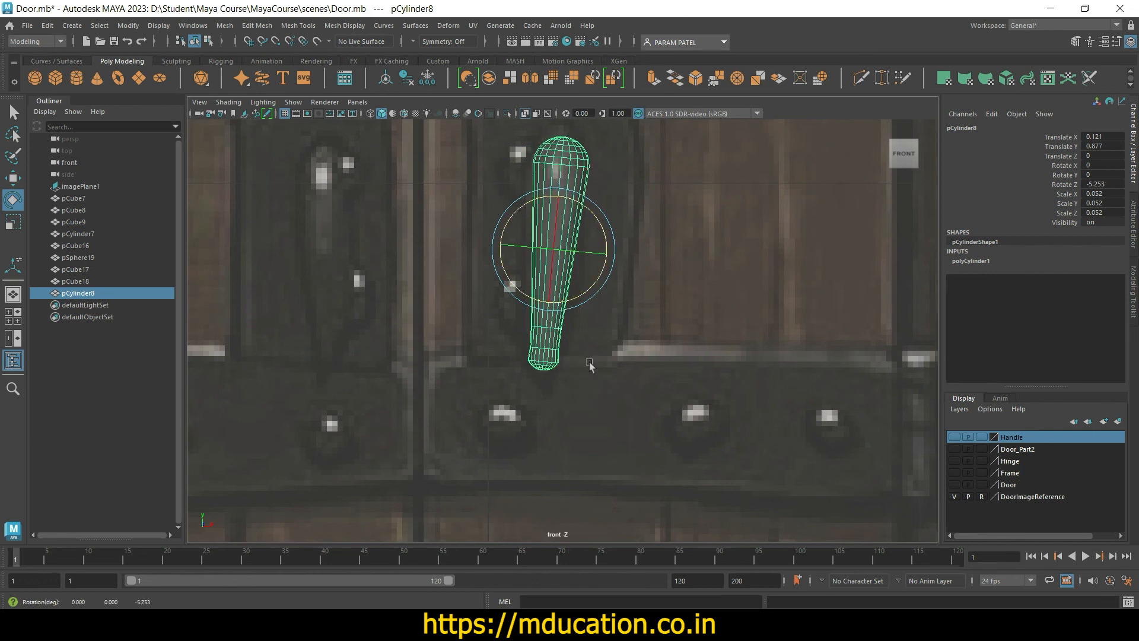
Step: Scale the handle up uniformly to about 0.054 and save the scene
key("r")
left_click_drag(552, 256, 557, 259)
left_click(611, 360)
key("ctrl+s")
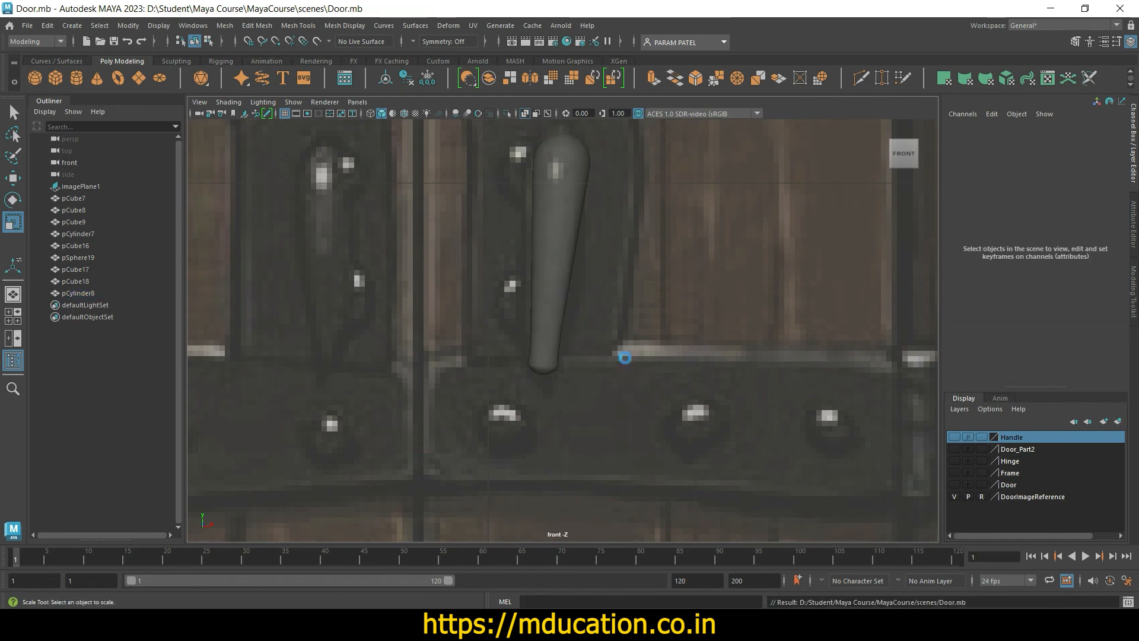
Step: Duplicate the handle onto the left door's plate at about X -0.305 with Rotate Z about 5.045, and save the scene
left_click(553, 230)
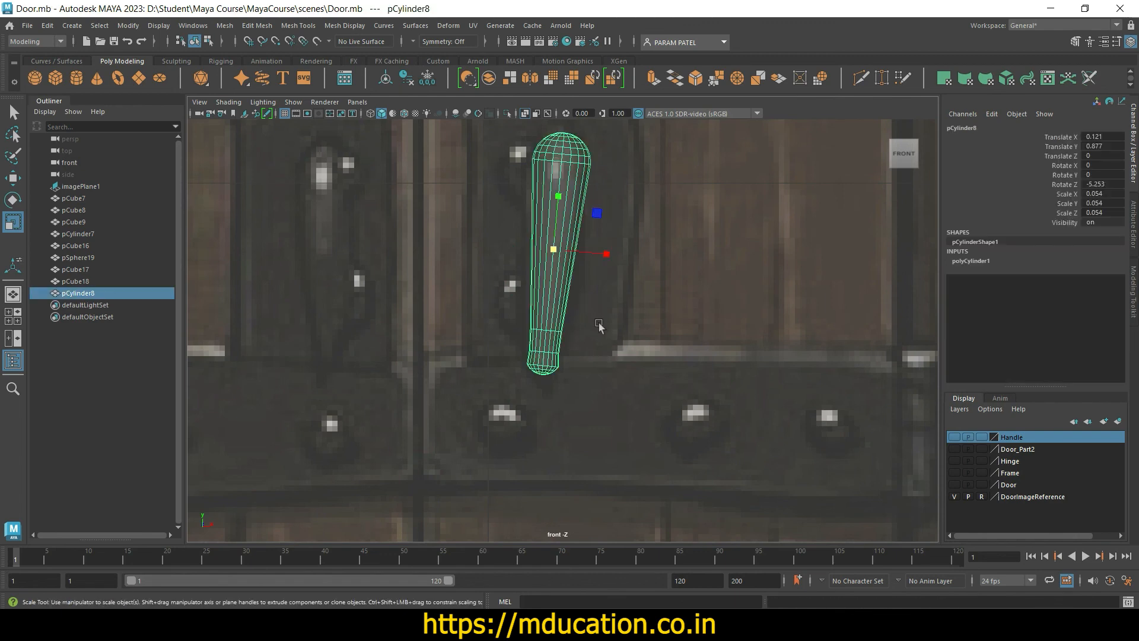
key("ctrl+d")
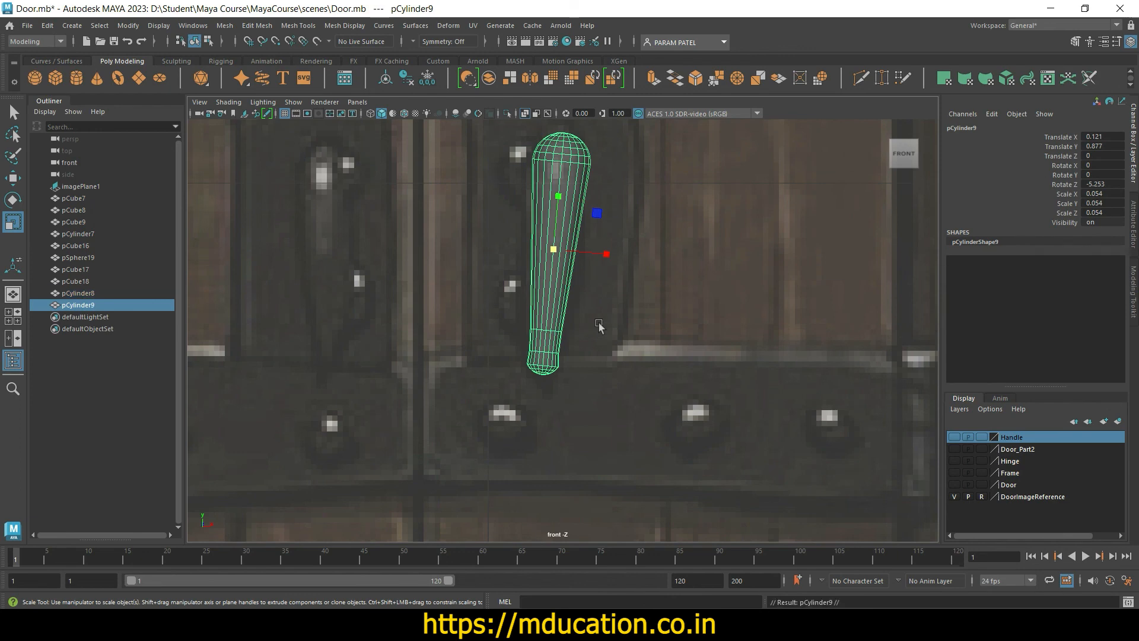
key("w")
left_click_drag(612, 248, 368, 220)
key("e")
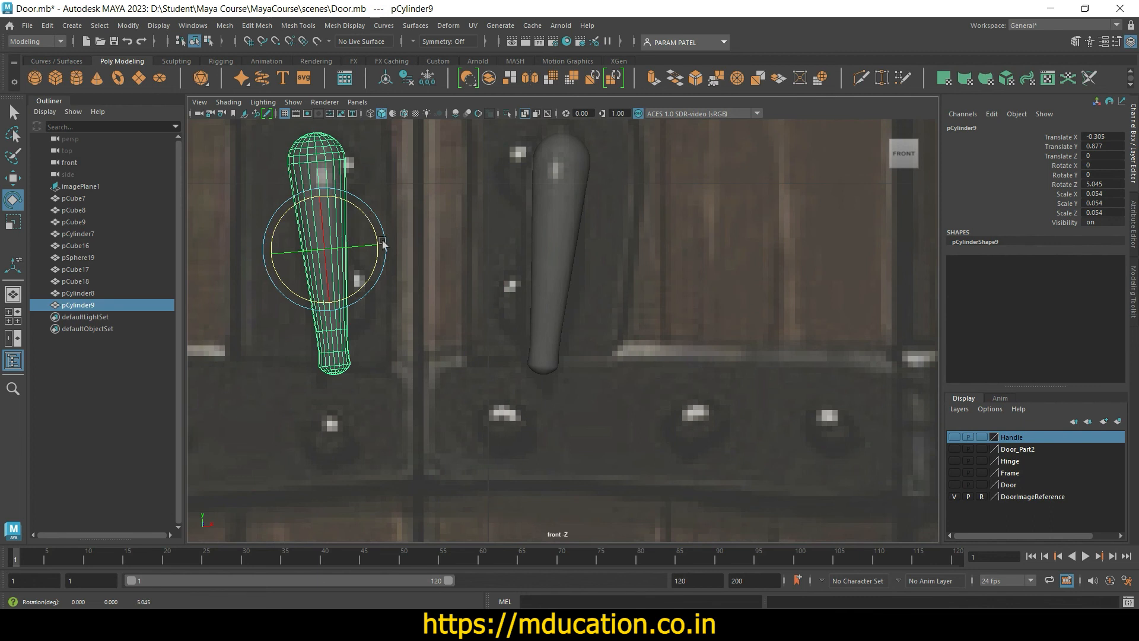
key("ctrl+s")
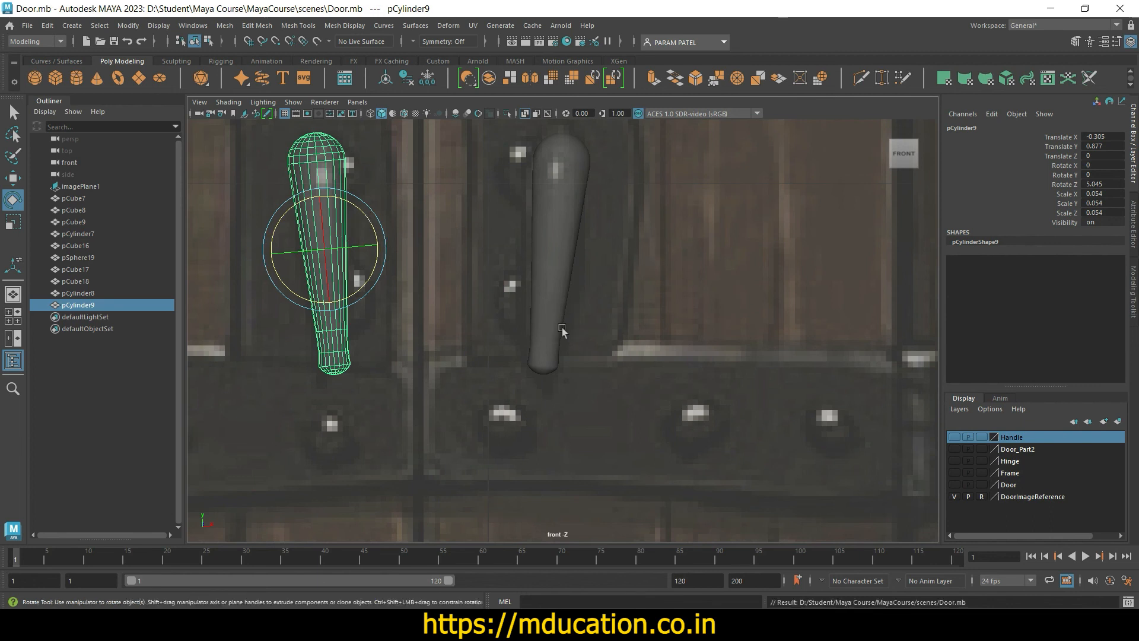
key("ctrl+s")
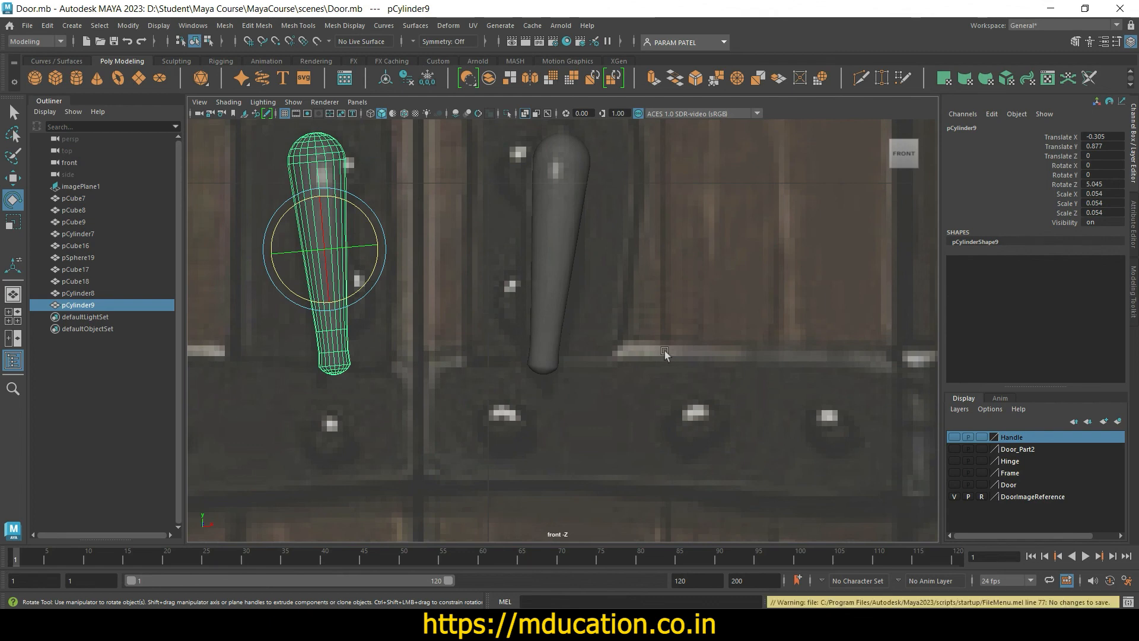
Step: In the perspective view, make the Door_Part2, Hinge, Frame and Door layers visible around the handles
key("space")
key("space")
left_click(613, 396)
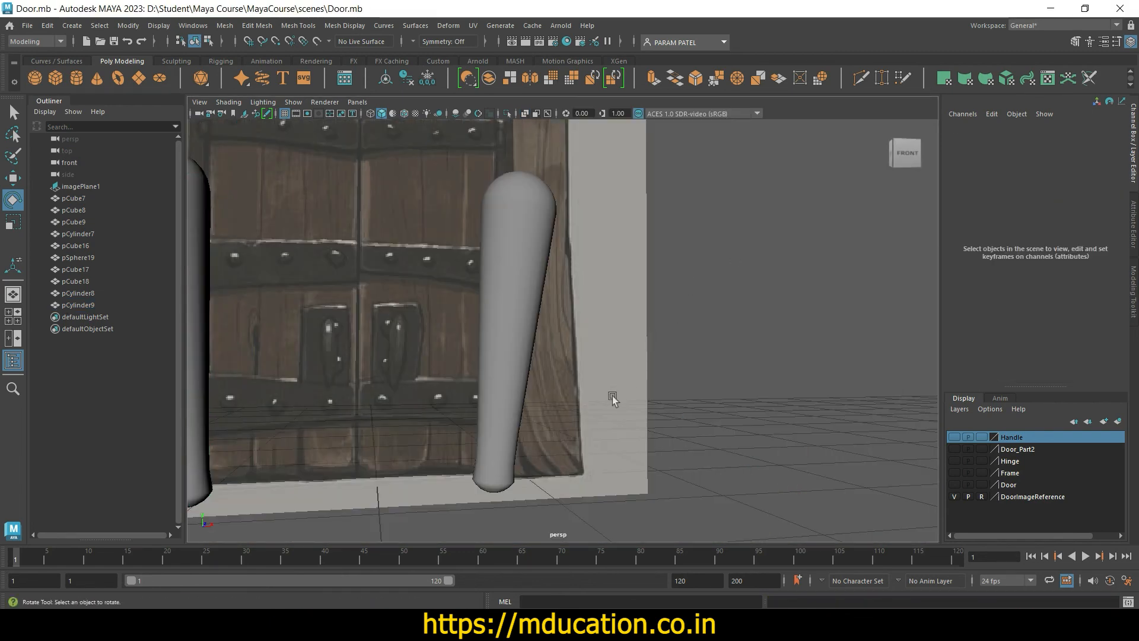
left_click_drag(612, 396, 686, 399, "alt")
scroll(596, 425, "down", 5)
scroll(565, 403, "up", 3)
left_click_drag(565, 403, 799, 386, "alt")
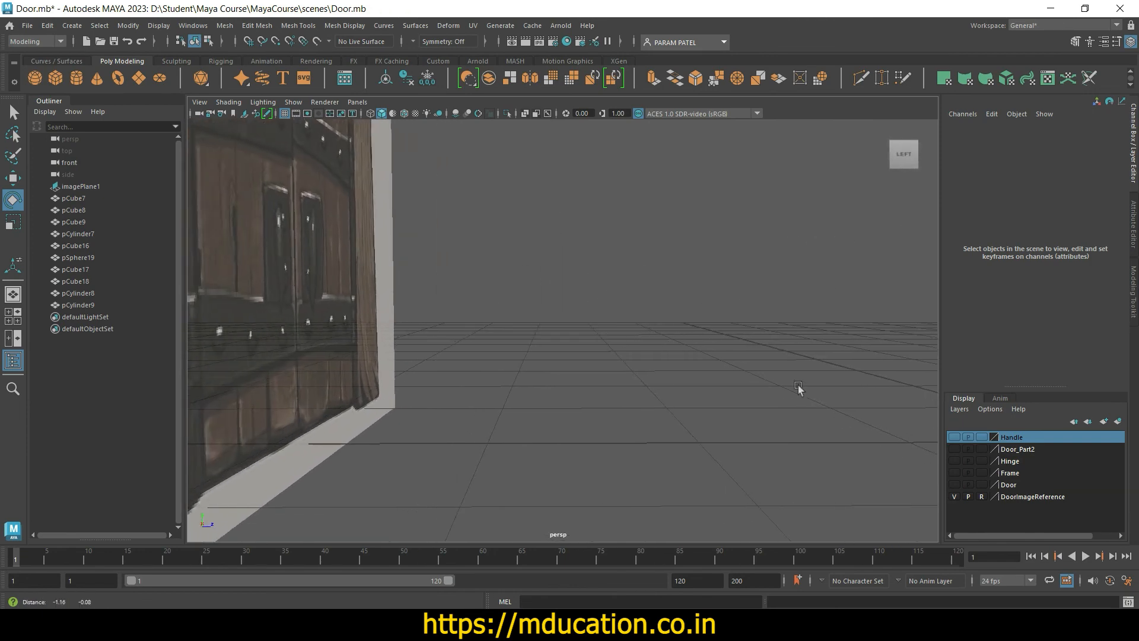
left_click_drag(514, 384, 557, 406, "alt")
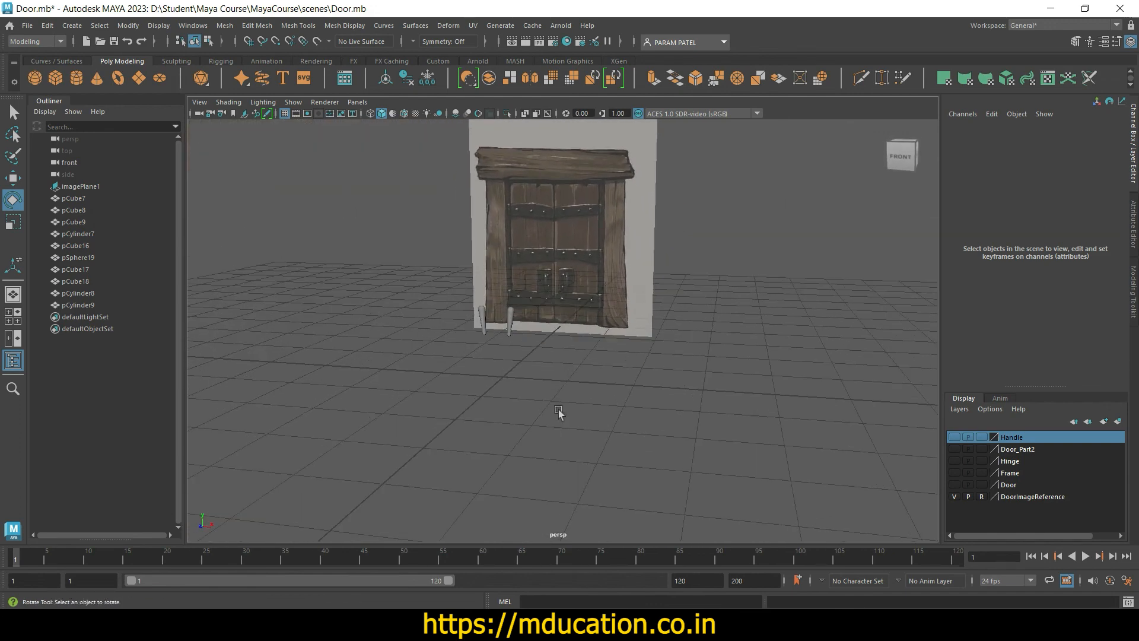
scroll(567, 415, "up", 3)
left_click(954, 449)
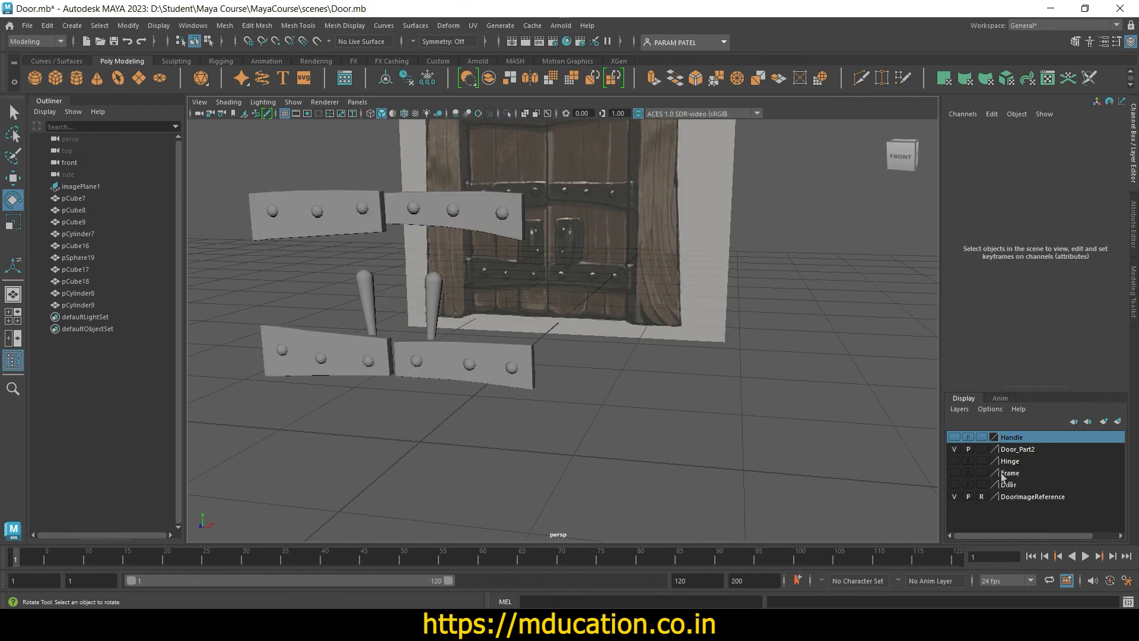
left_click(954, 461)
left_click(954, 473)
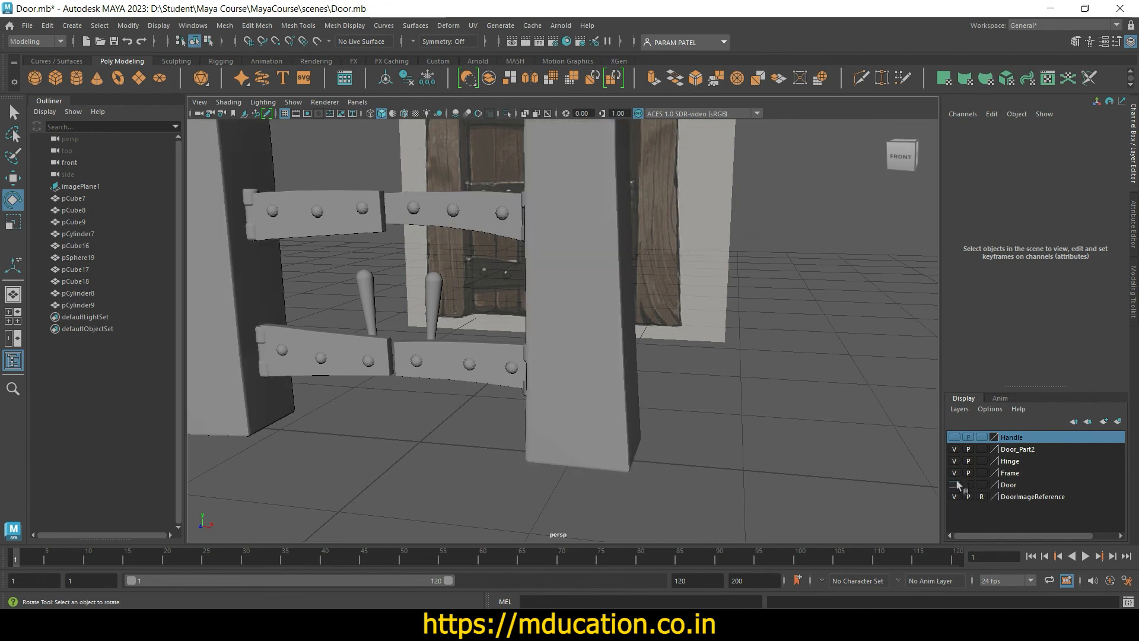
left_click(954, 485)
left_click_drag(682, 486, 779, 494, "alt")
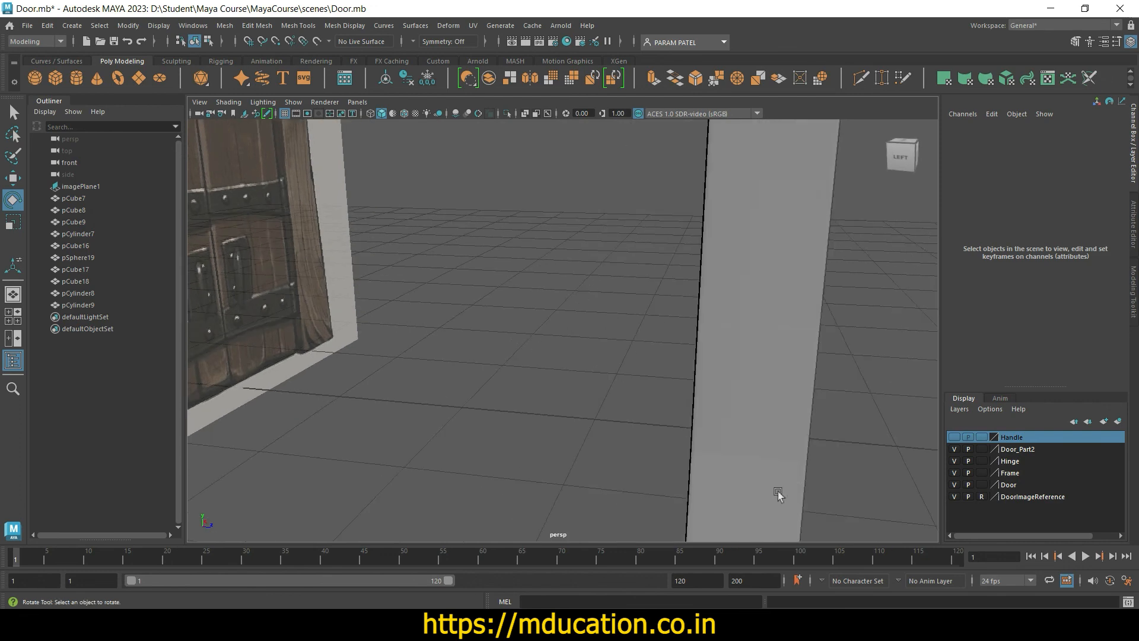
Step: Make the Handle layer visible and move both tapered handles out in front of the door, to about Translate Z 0.596
left_click(77, 293)
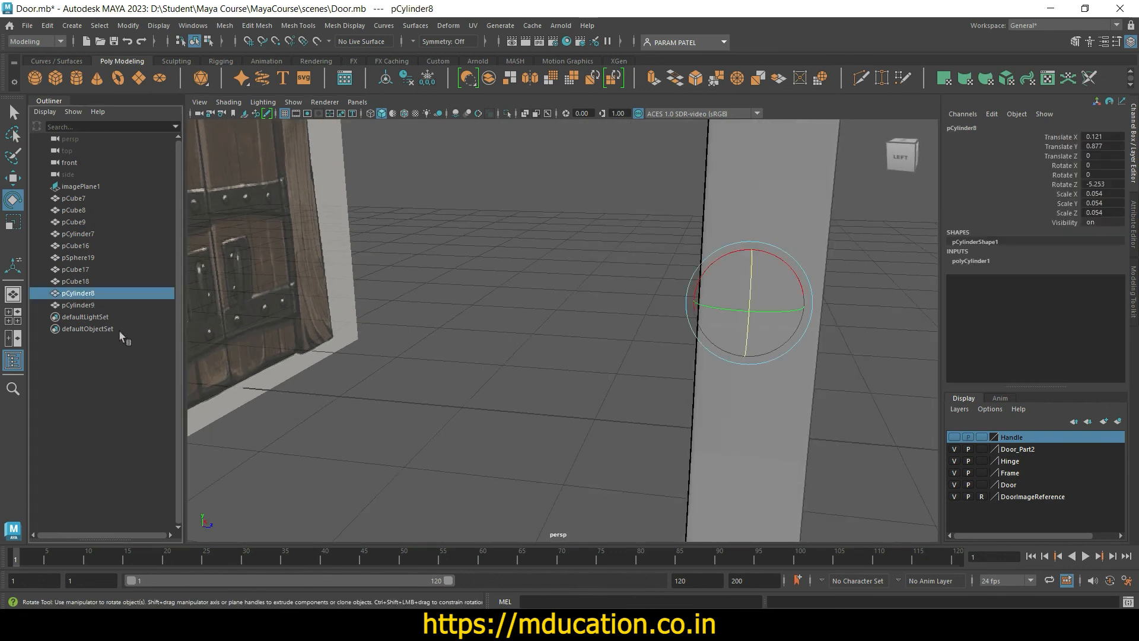
left_click(78, 305, "shift")
left_click_drag(706, 447, 600, 438, "alt")
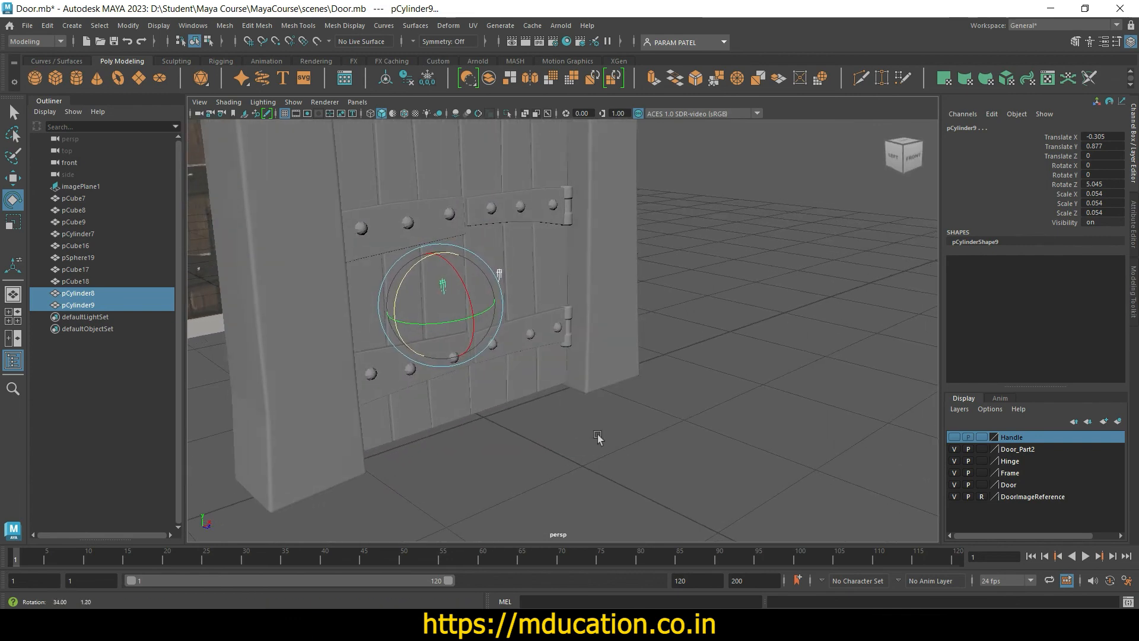
left_click(954, 437)
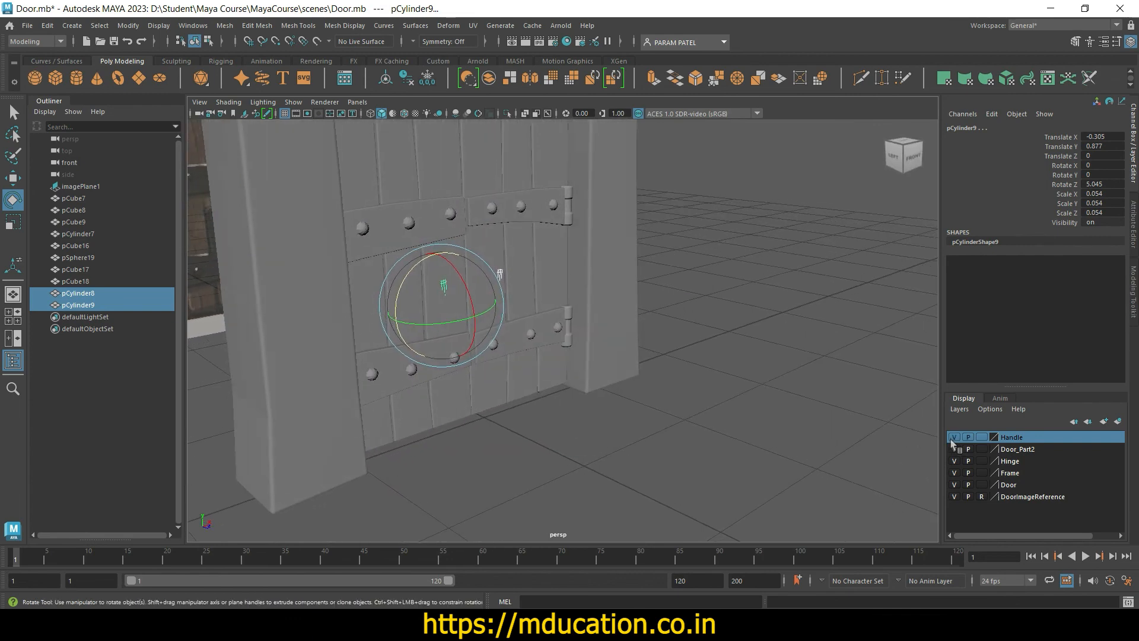
mouse_move(609, 446)
left_mouse_down("alt")
mouse_move(752, 451)
mouse_move(625, 449)
left_mouse_up("alt")
key("w")
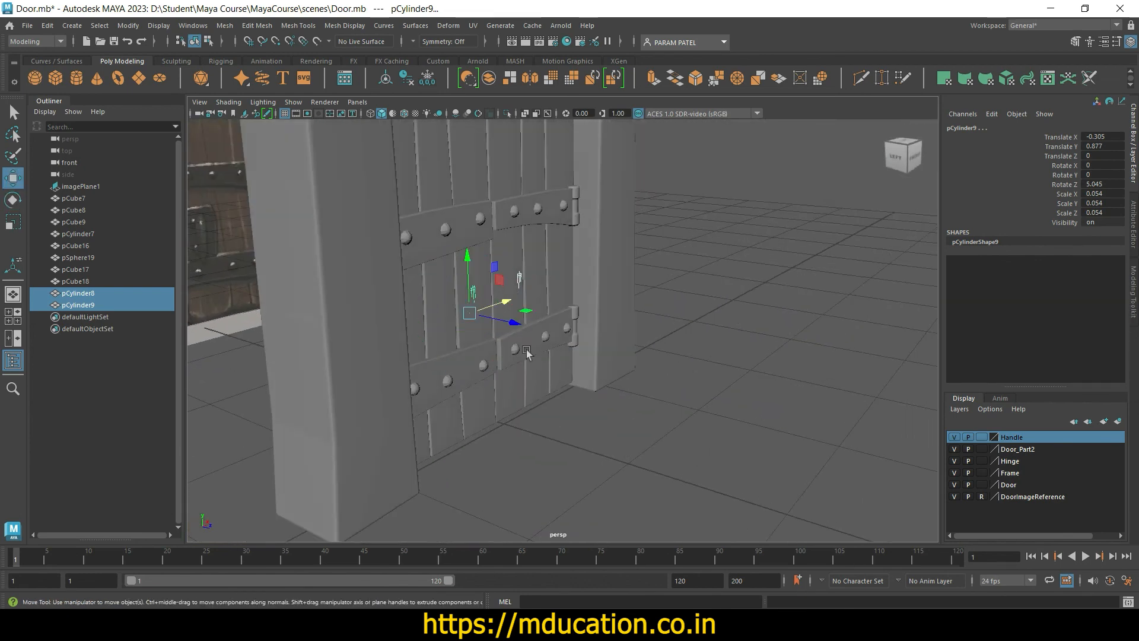
middle_click_drag(527, 352, 611, 362)
left_click(657, 447)
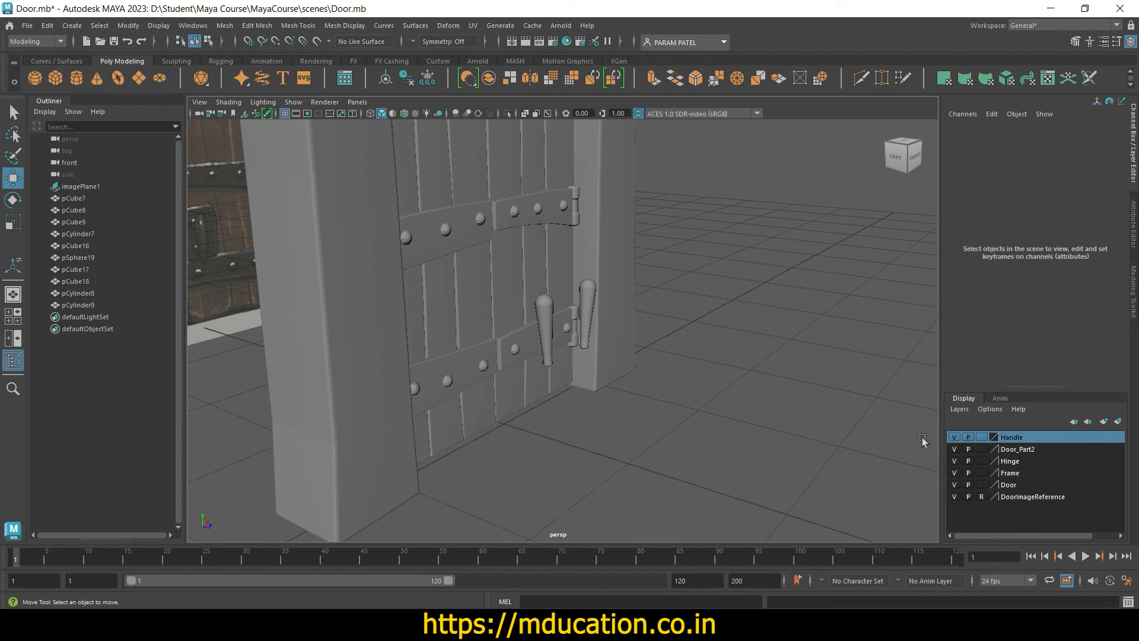
Step: Move both handle plates forward together so they sit on the front face of the door
left_click(74, 306)
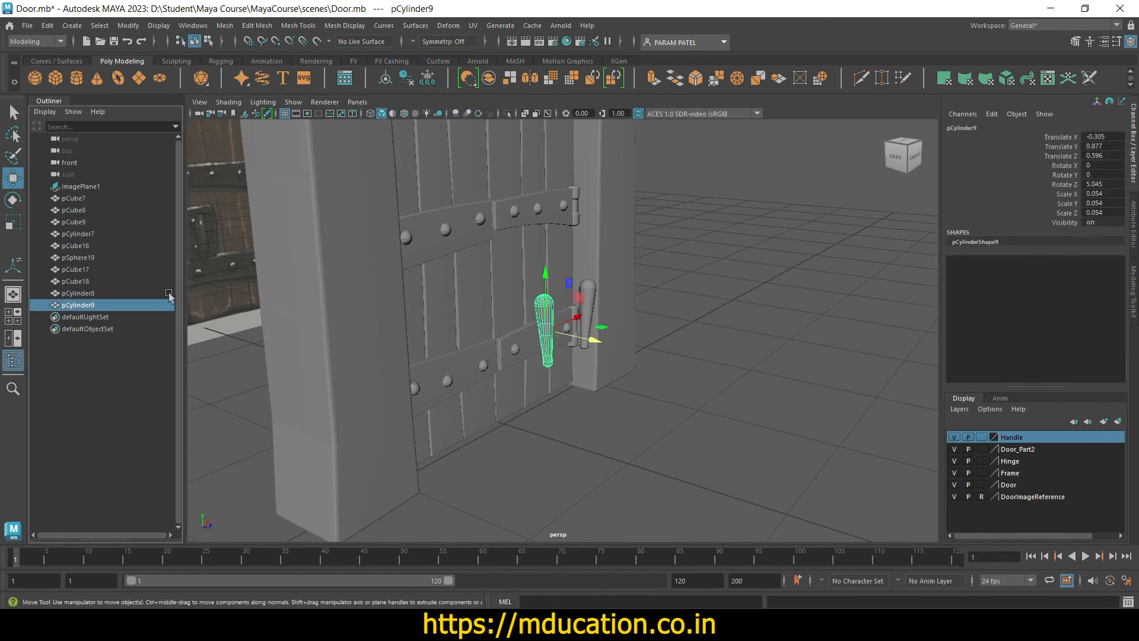
left_click(72, 281)
mouse_move(501, 336)
middle_mouse_down()
mouse_move(528, 324)
mouse_move(508, 328)
middle_mouse_up()
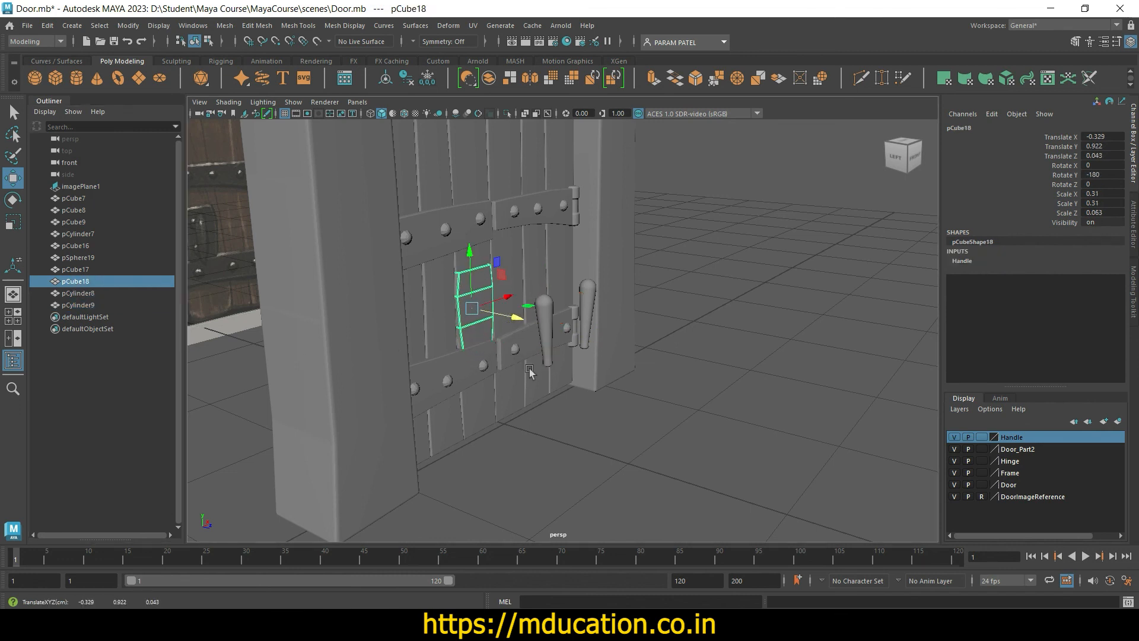
key("ctrl+z")
left_click(75, 269, "ctrl")
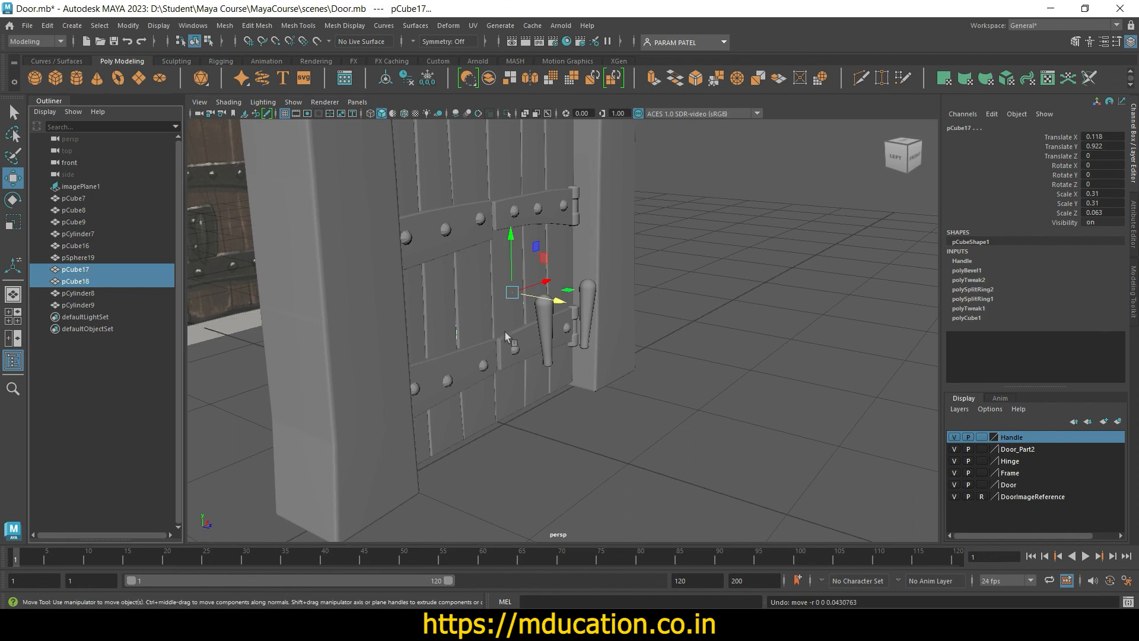
left_click_drag(565, 306, 552, 450)
left_click(507, 443)
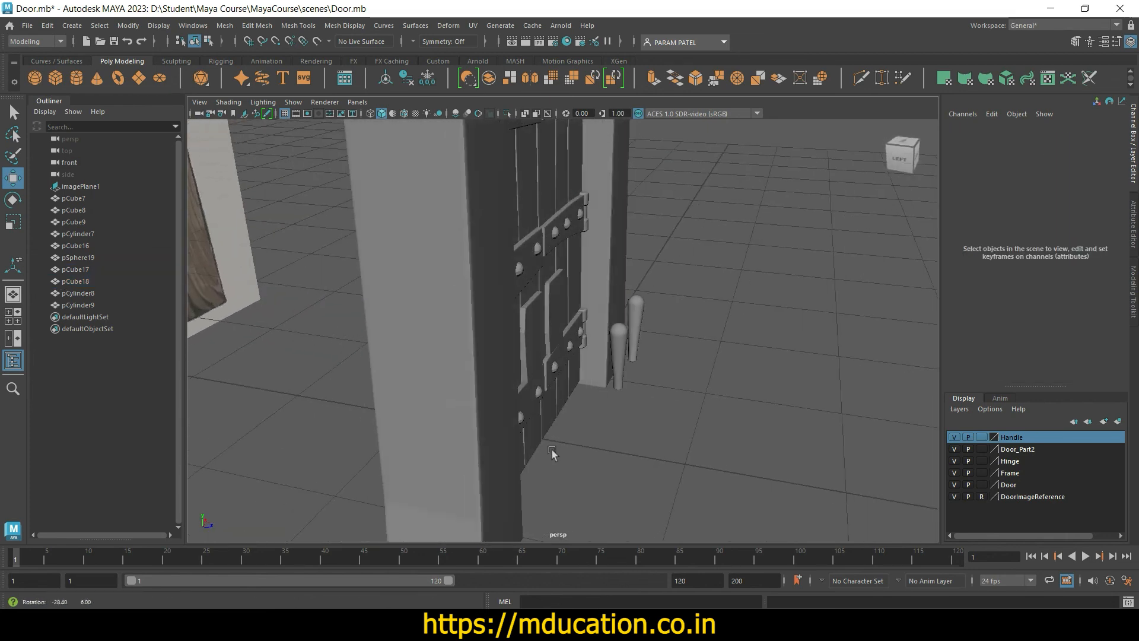
Step: Move both handles back close to their plates, at about Translate Z 0.216, and save the scene
left_click(633, 323)
left_click(620, 357, "shift")
left_click_drag(674, 355, 607, 354)
left_click(656, 461)
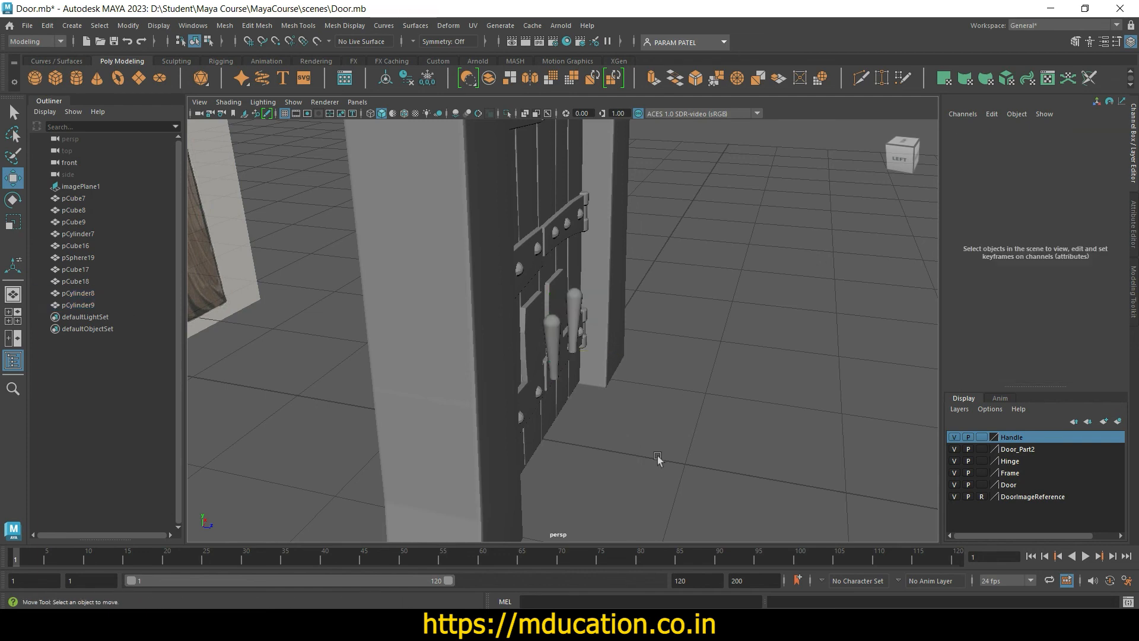
mouse_move(656, 461)
left_mouse_down("alt")
mouse_move(473, 442)
mouse_move(661, 462)
left_mouse_up("alt")
left_click(568, 367)
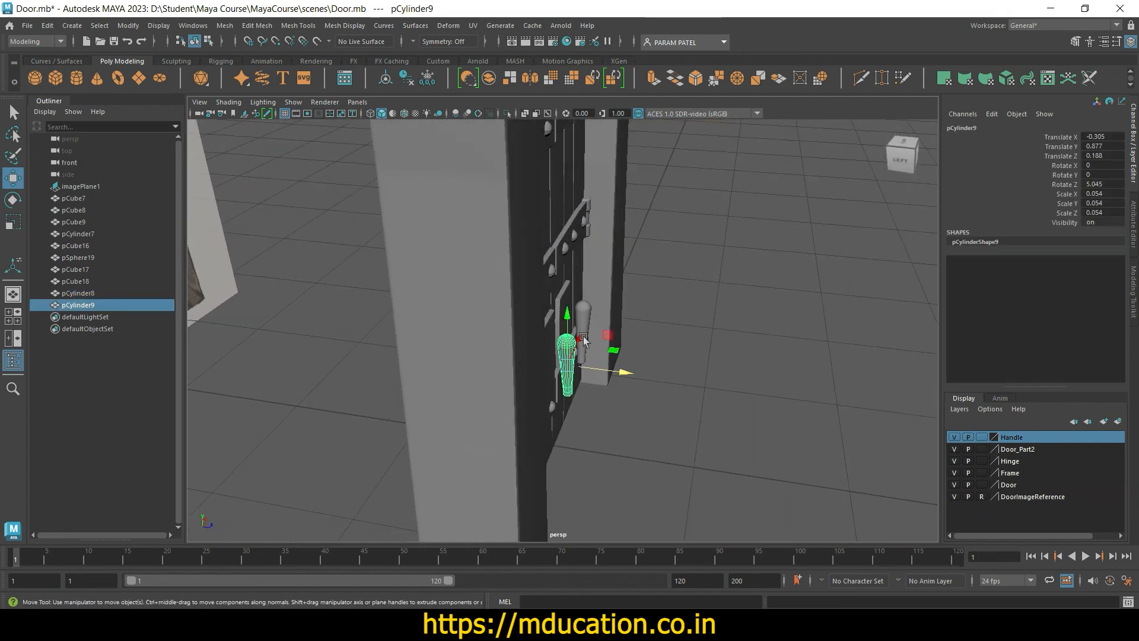
left_click(583, 317, "shift")
left_click_drag(645, 345, 649, 342)
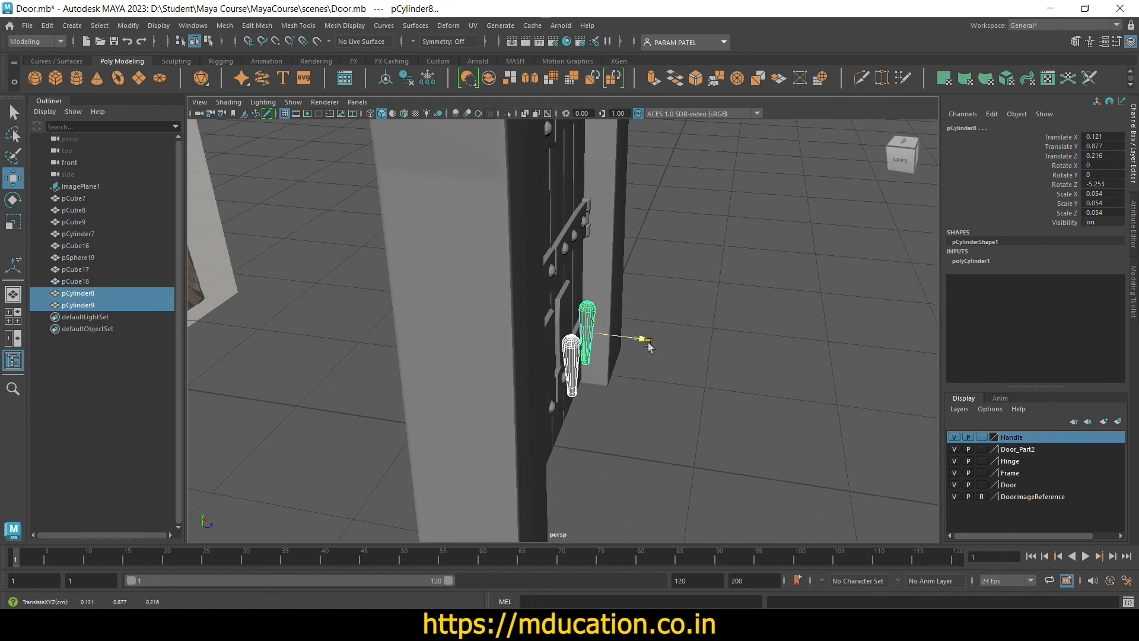
left_click(641, 398)
left_click_drag(644, 427, 564, 423, "alt")
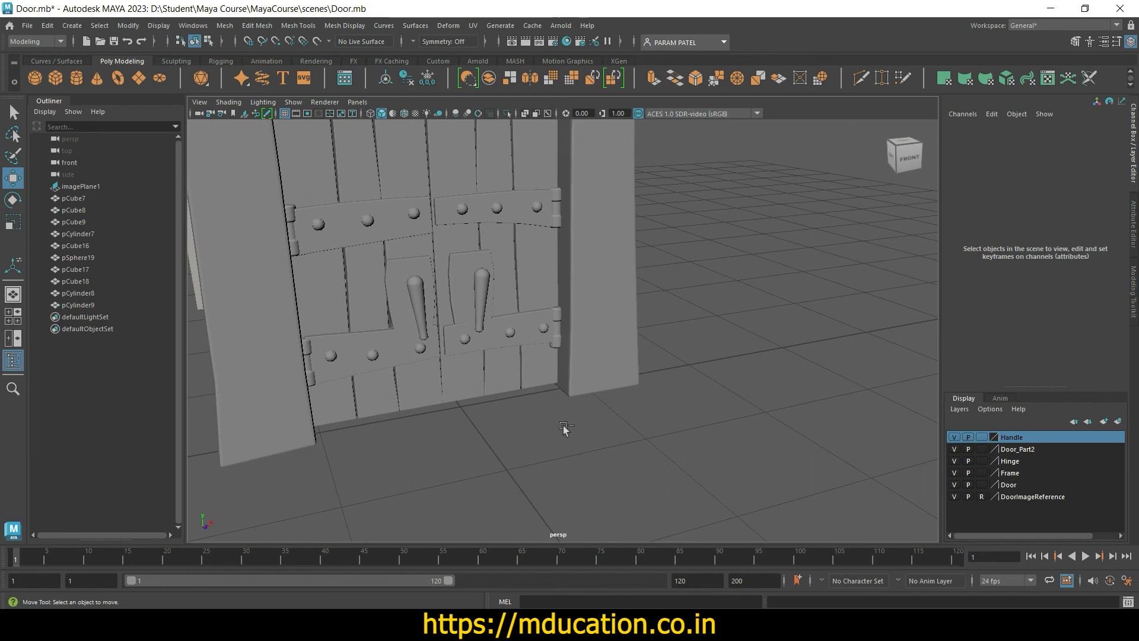
key("ctrl+s")
Step: Create a polygon cylinder at the origin and scale it uniformly to about 0.305
left_click(472, 382)
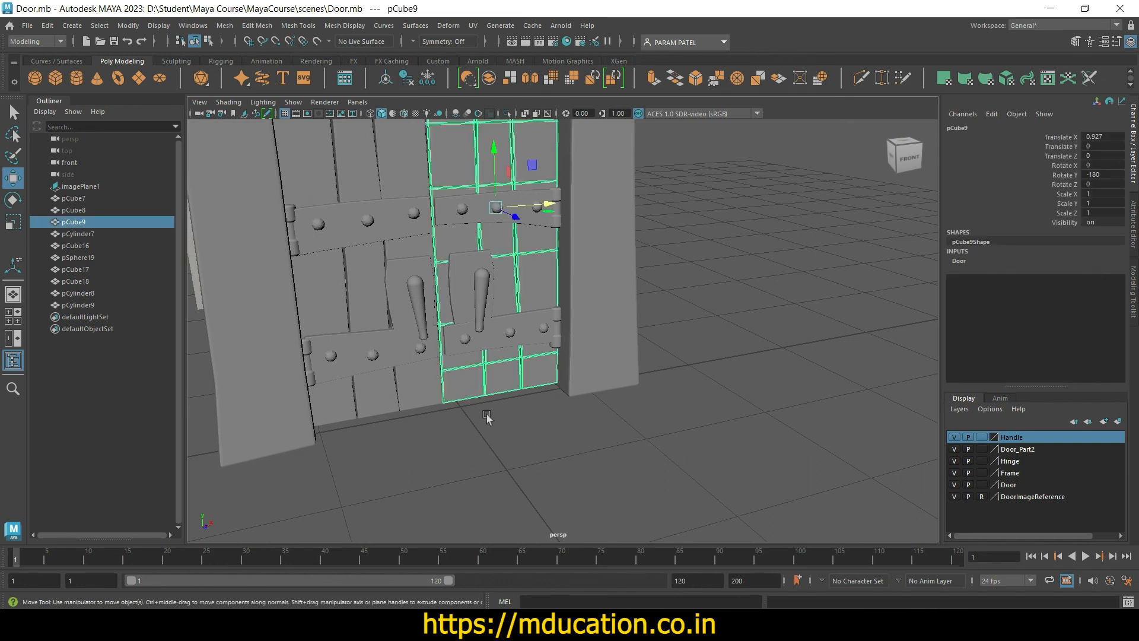
left_click(510, 434)
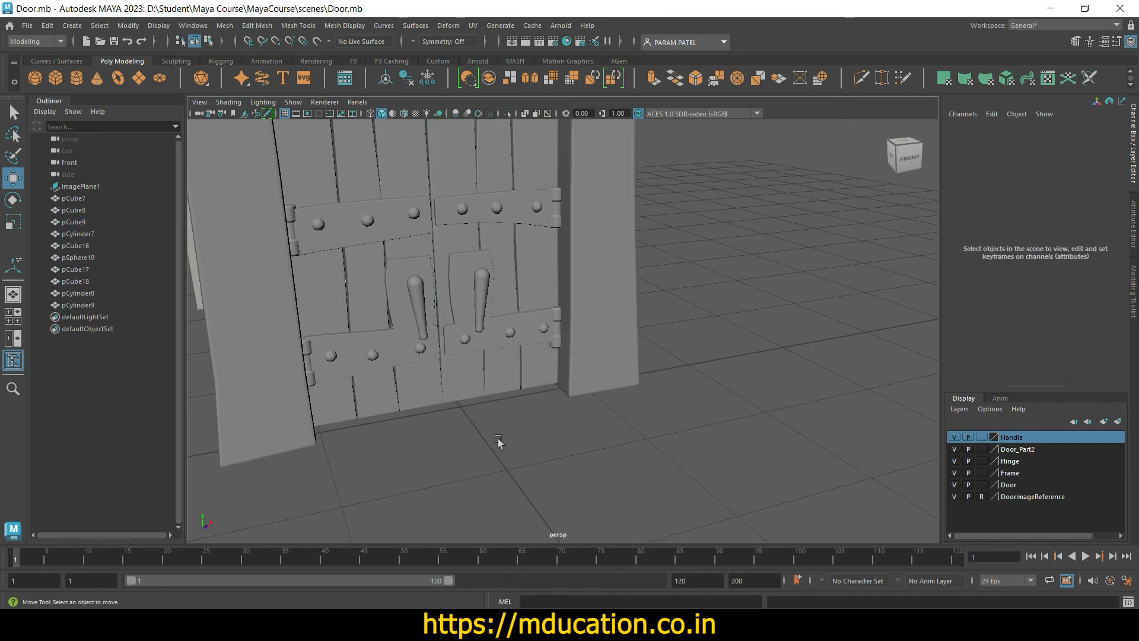
left_click(77, 78)
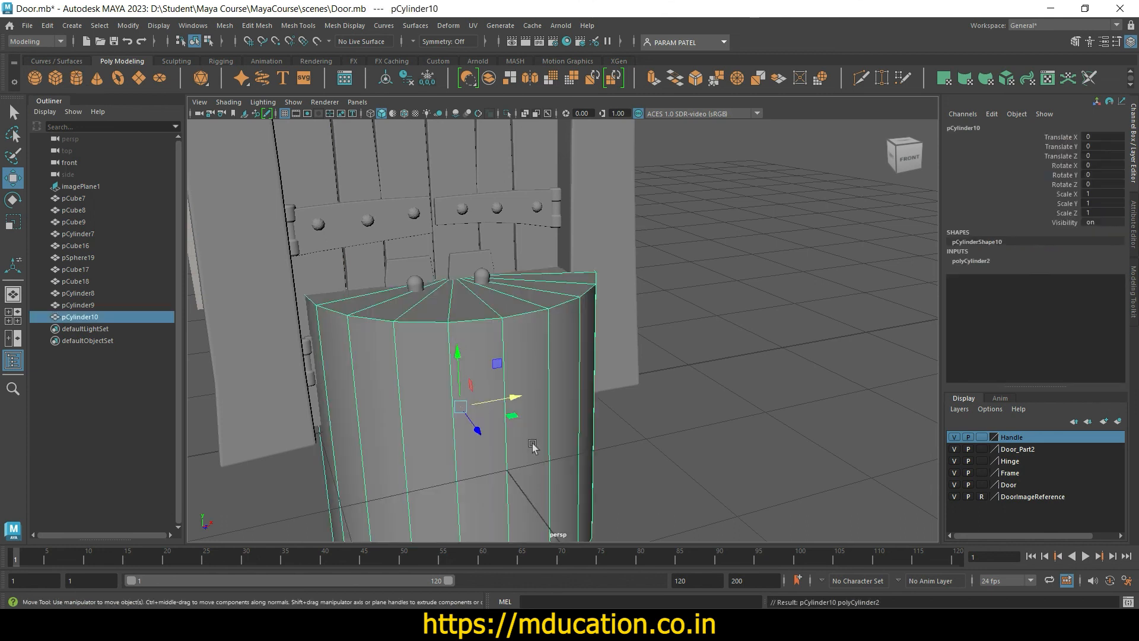
key("r")
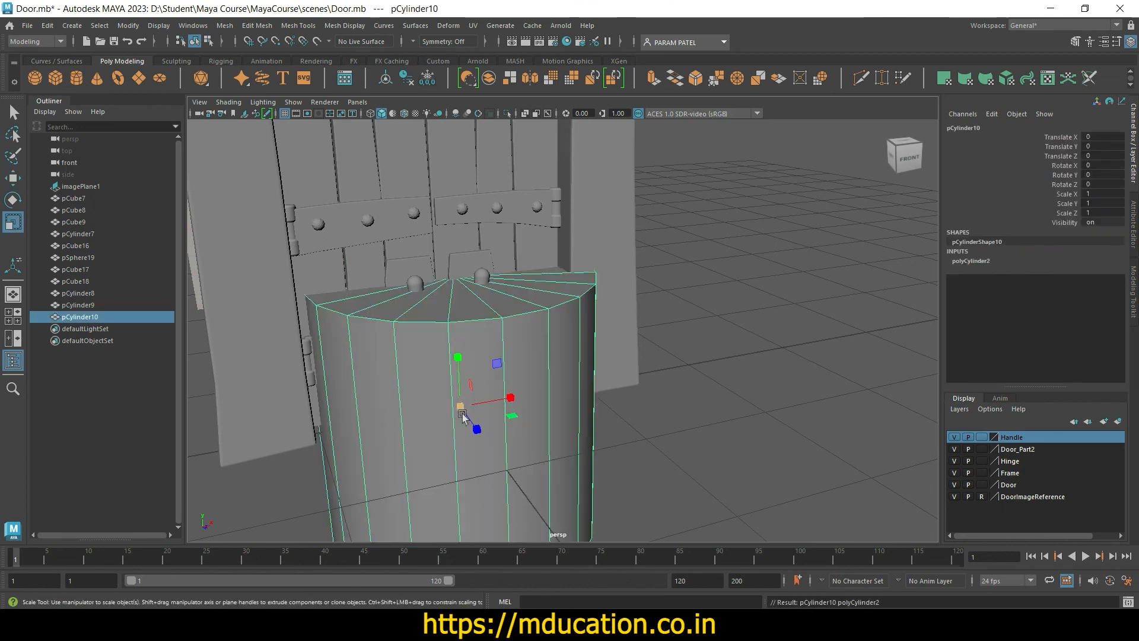
left_click_drag(461, 407, 302, 472)
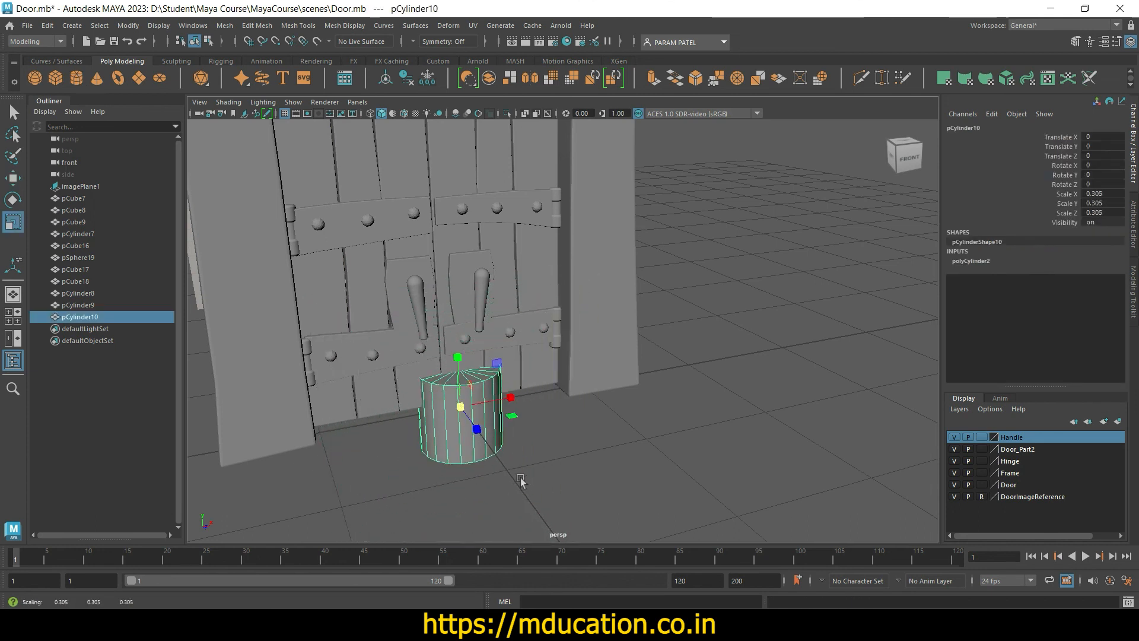
Step: Set the new cylinder's Rotate X to 90 so its axis points out from the door
key("e")
mouse_move(490, 426)
left_mouse_down()
mouse_move(475, 422)
mouse_move(475, 434)
left_mouse_up()
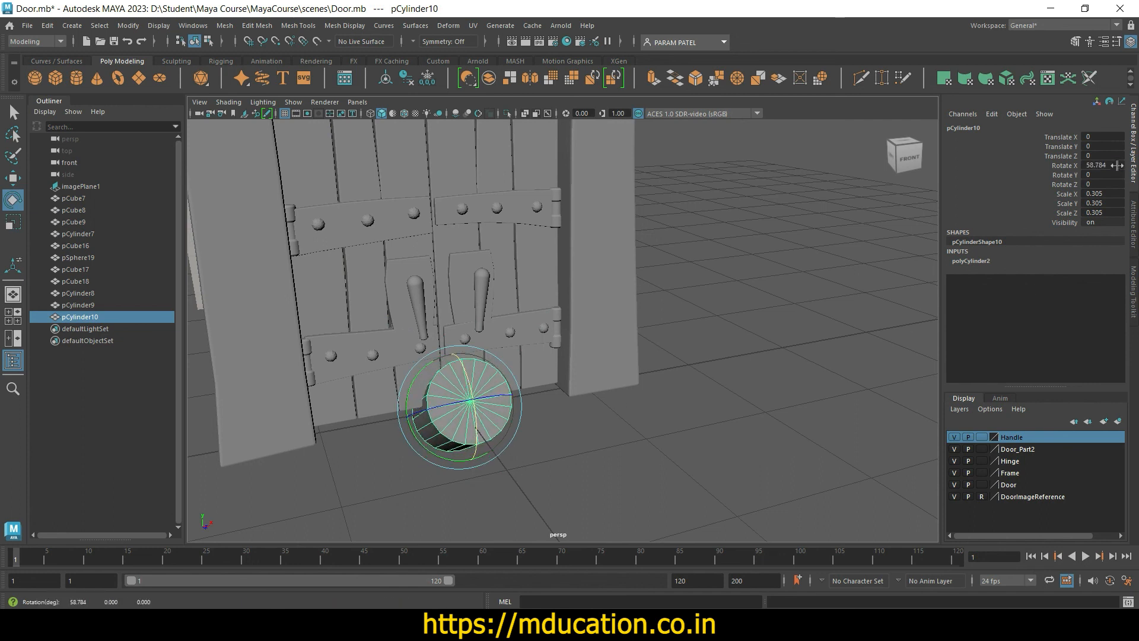
key("Return")
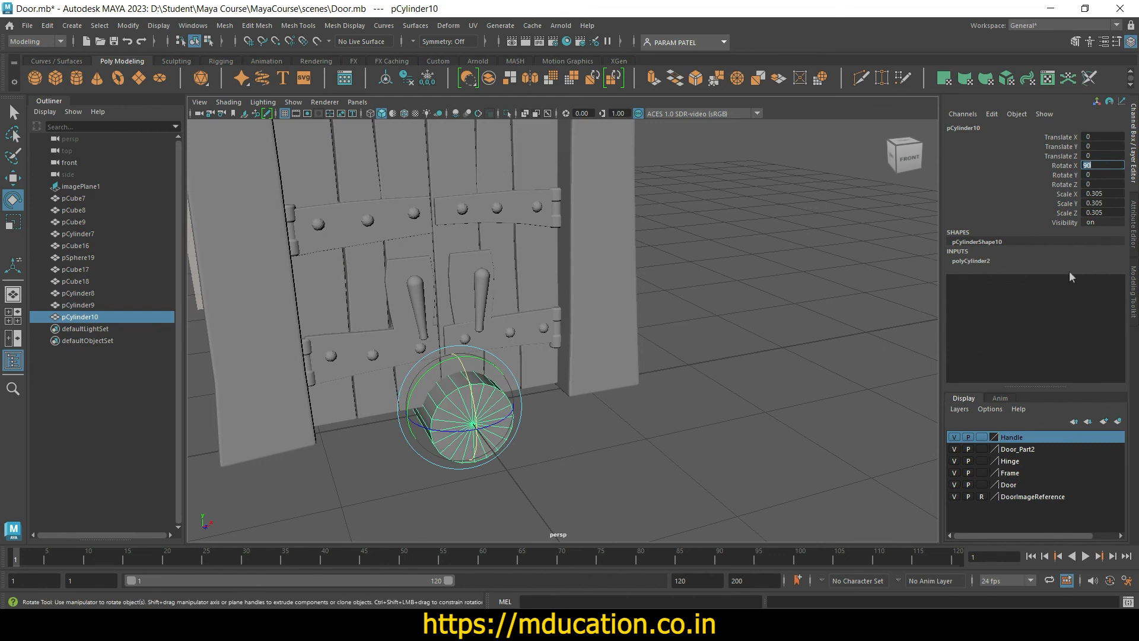
Step: Turn on Round Cap for the new cylinder and increase its cap subdivisions
left_click(971, 261)
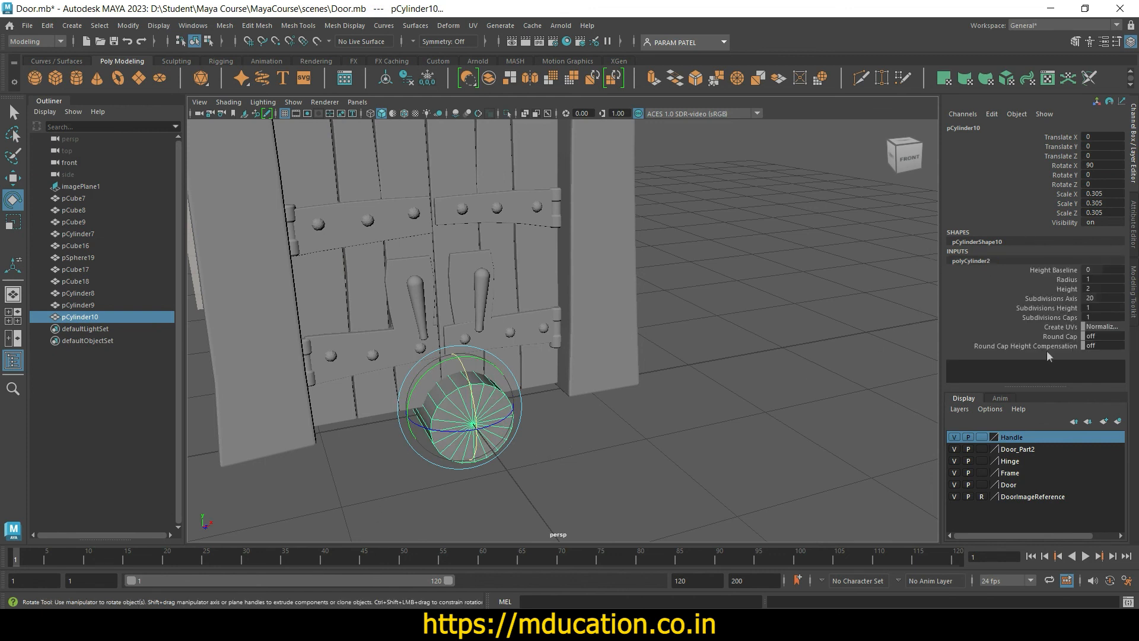
double_click(1105, 336)
type("1")
key("Return")
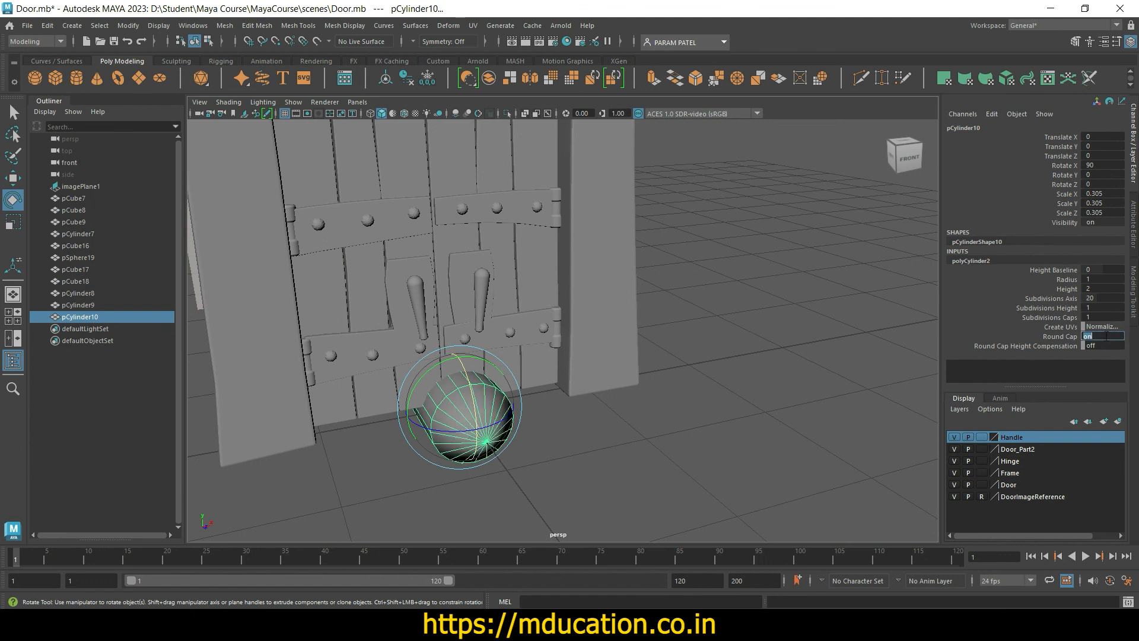
left_click(1050, 317)
middle_click_drag(833, 369, 852, 366)
left_click(612, 465)
left_click_drag(613, 465, 410, 492, "alt")
Step: Scale the round-capped cylinder to about 0.06 and move it up near the right door's handle, at about X 0.194, Y 0.917
key("e")
left_click(559, 451)
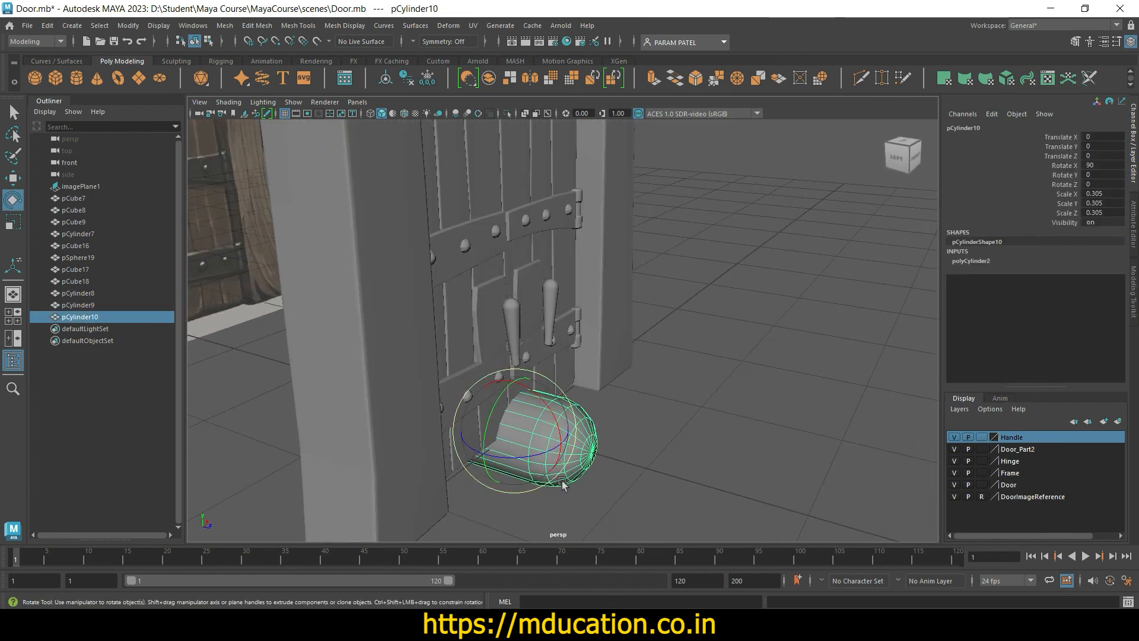
key("r")
left_click_drag(517, 438, 474, 440)
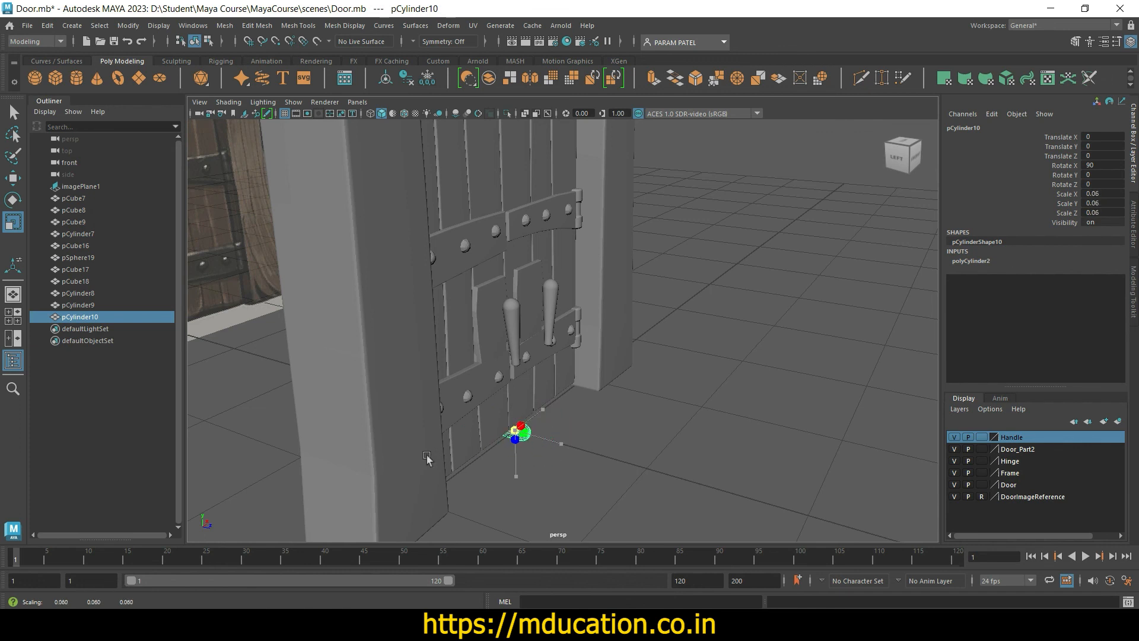
key("w")
left_click_drag(503, 392, 536, 302)
Step: In the side view with X-ray shading on, move the cylinder between handle and plate, at about Y 0.802 and Z 0.142
key("space")
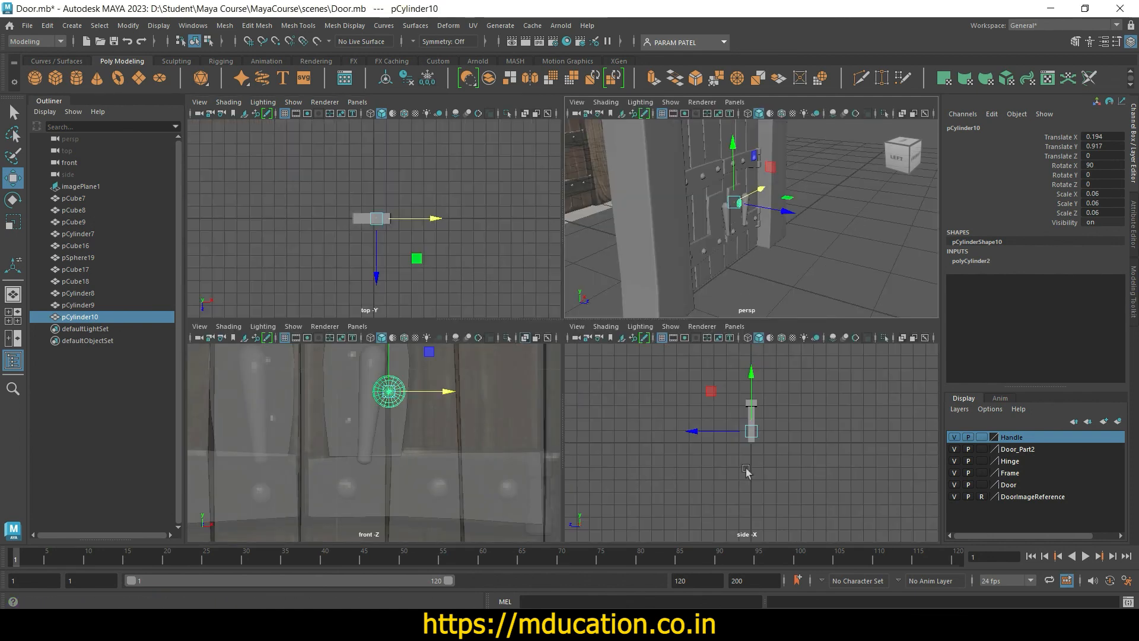
key("space")
scroll(653, 431, "up", 2)
scroll(596, 423, "up", 2)
middle_click_drag(595, 420, 658, 537, "alt")
left_click(525, 113)
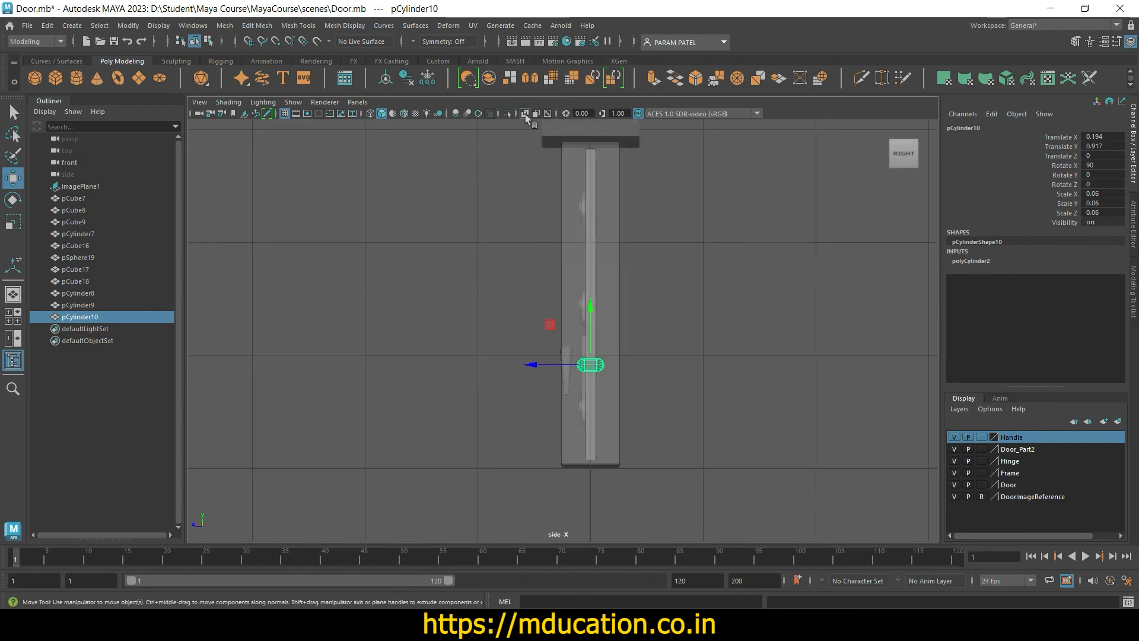
left_click_drag(539, 365, 521, 366)
scroll(526, 400, "up", 4)
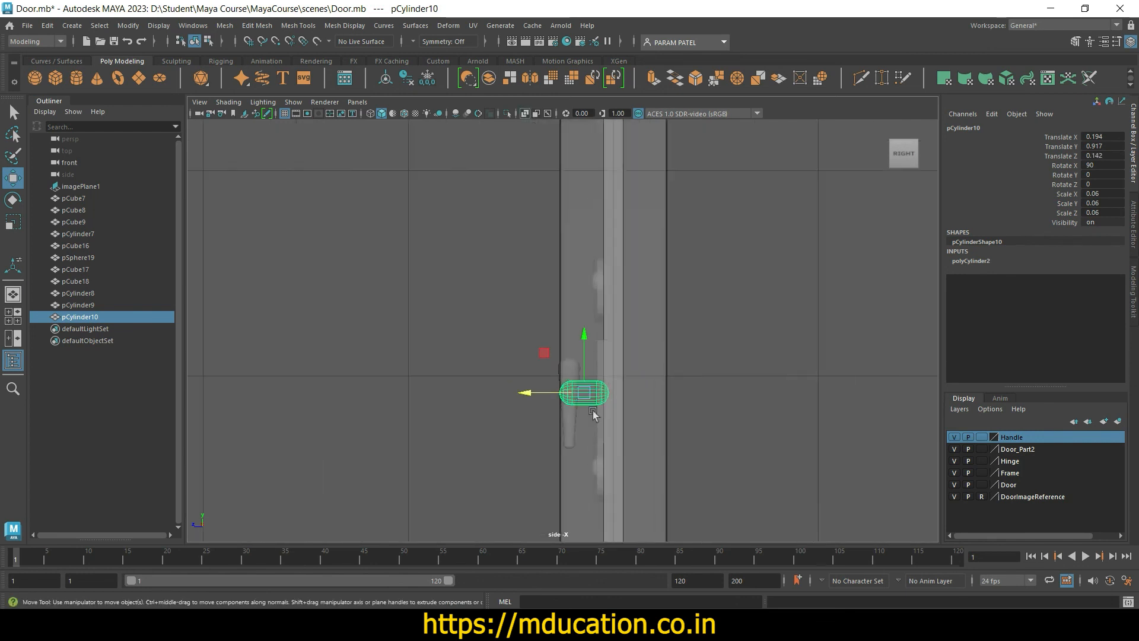
middle_click_drag(636, 465, 606, 359, "alt")
scroll(646, 407, "up", 2)
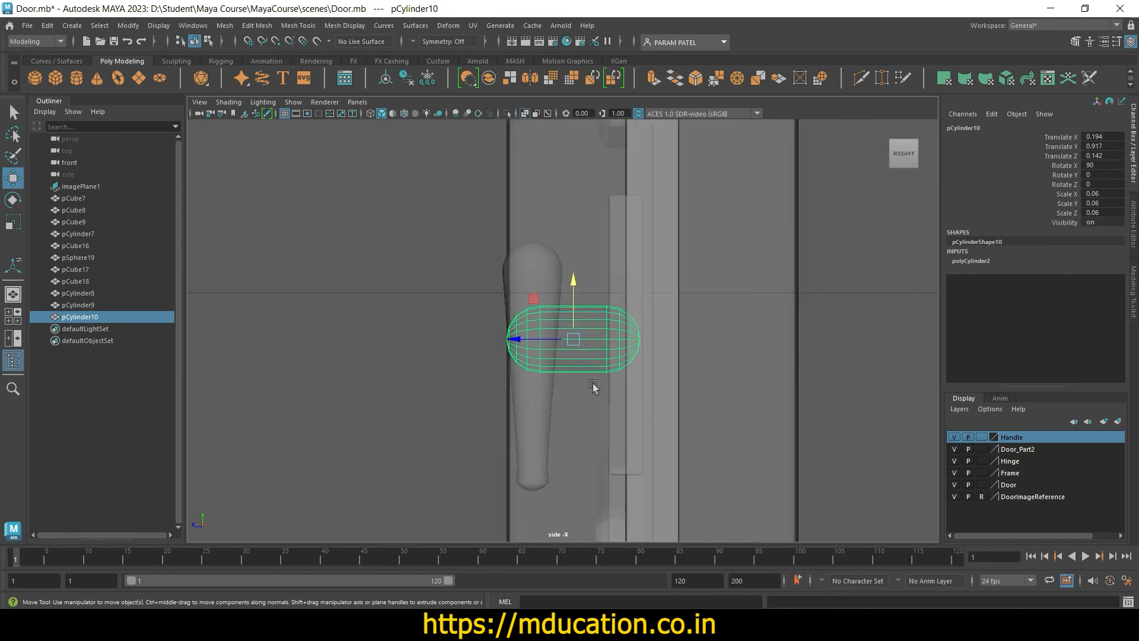
left_click_drag(562, 300, 573, 347)
Step: Scale the round-capped cylinder down uniformly to about 0.044
key("r")
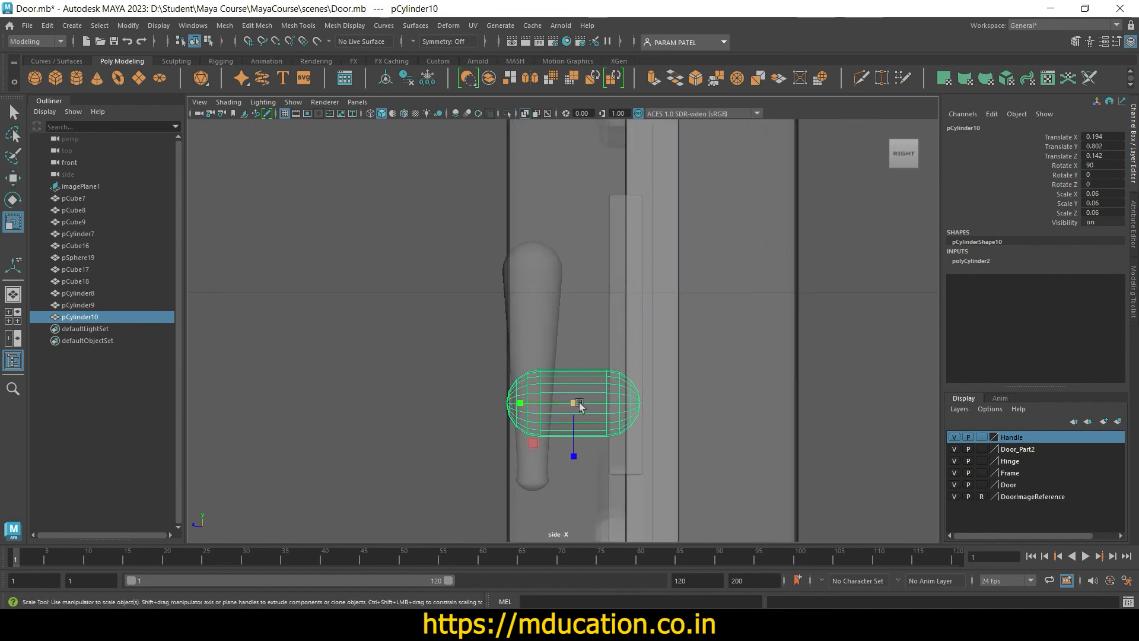
left_click_drag(574, 404, 533, 444)
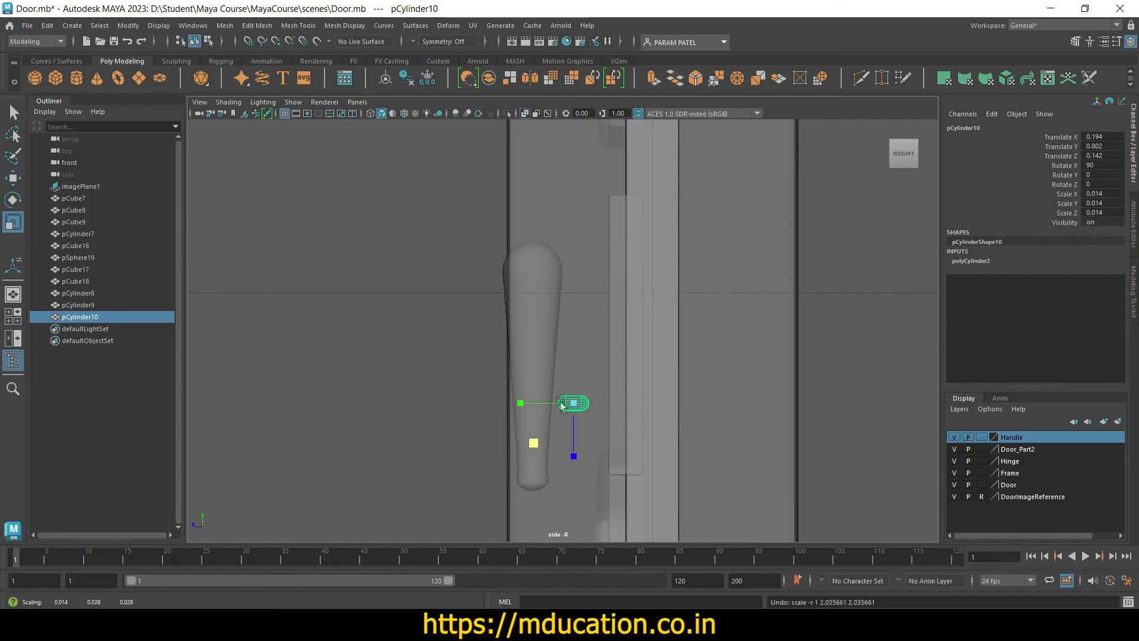
left_click_drag(573, 406, 617, 415)
key("space")
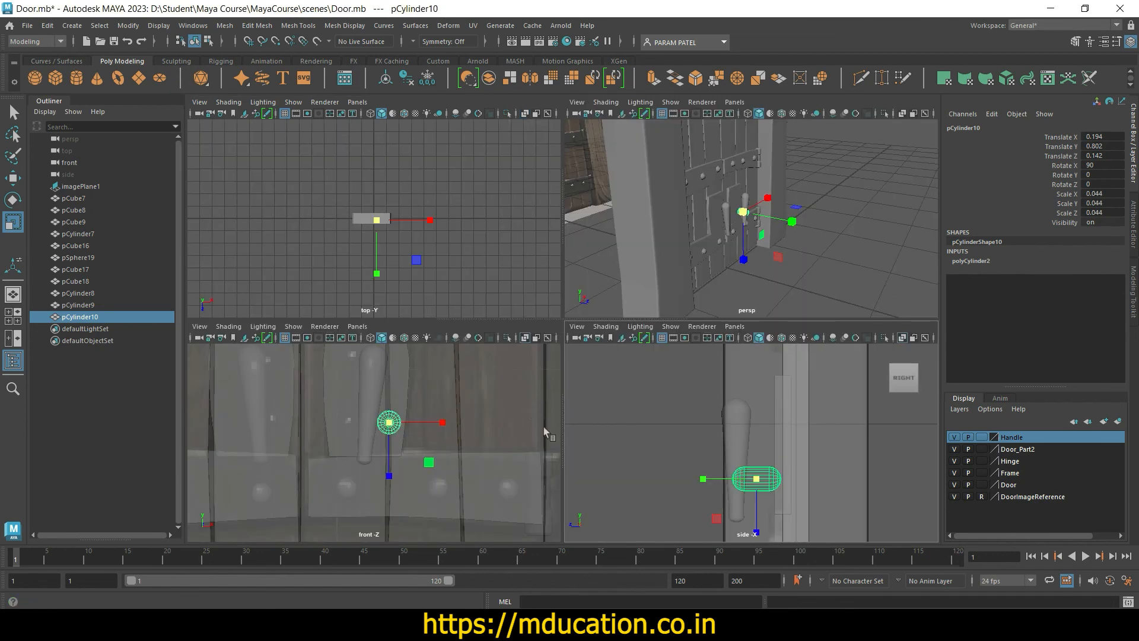
key("space")
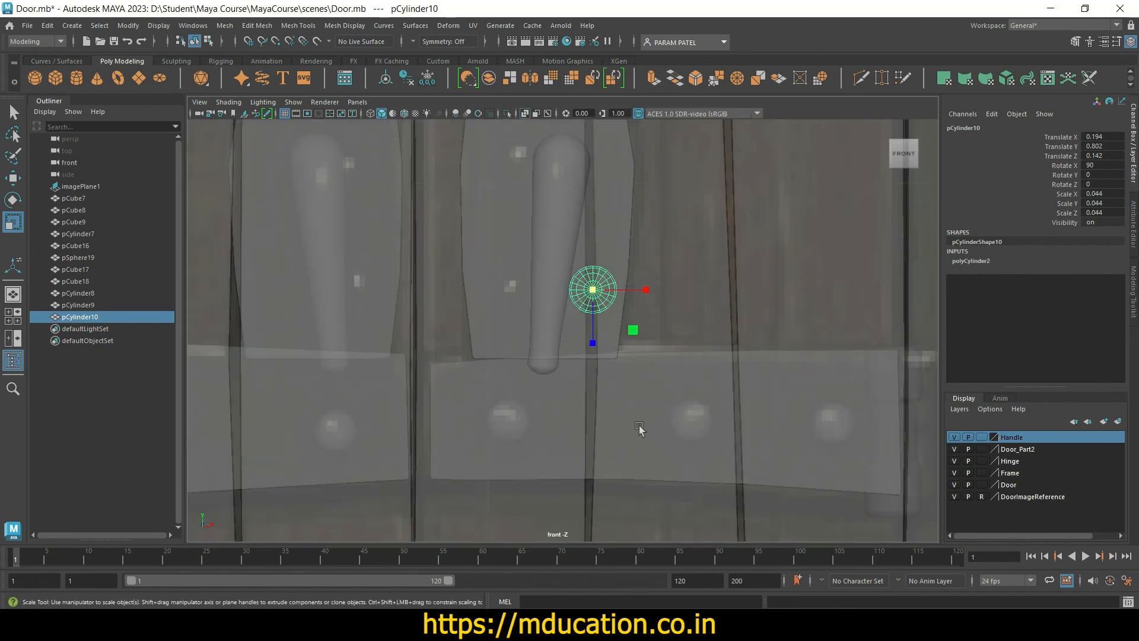
left_click_drag(549, 452, 569, 451, "alt")
key("space")
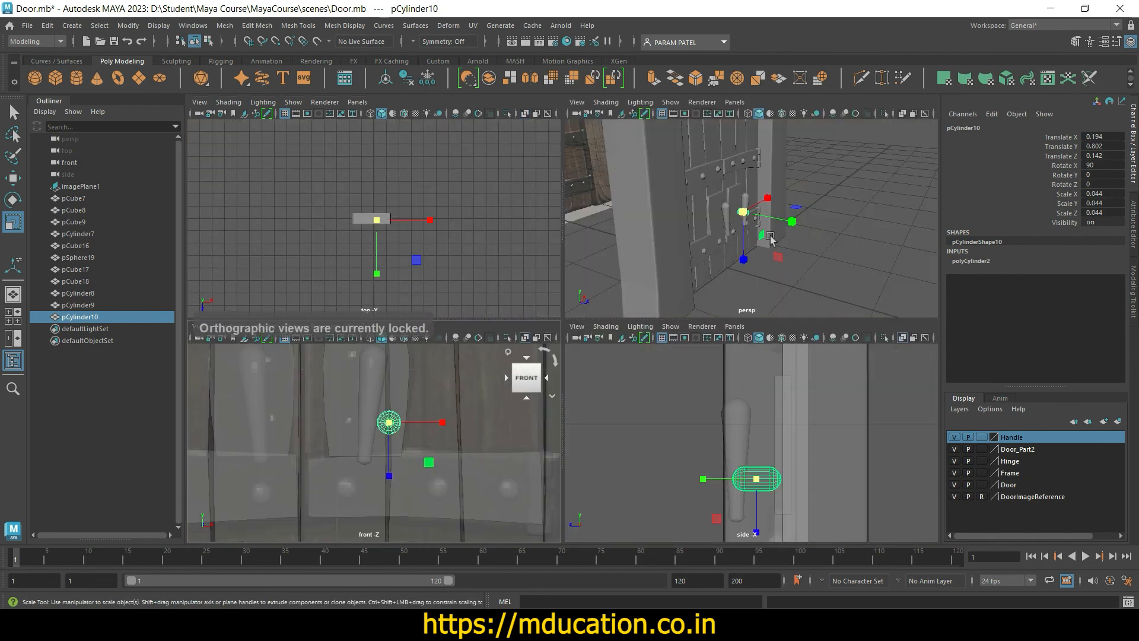
key("space")
scroll(657, 349, "up", 8)
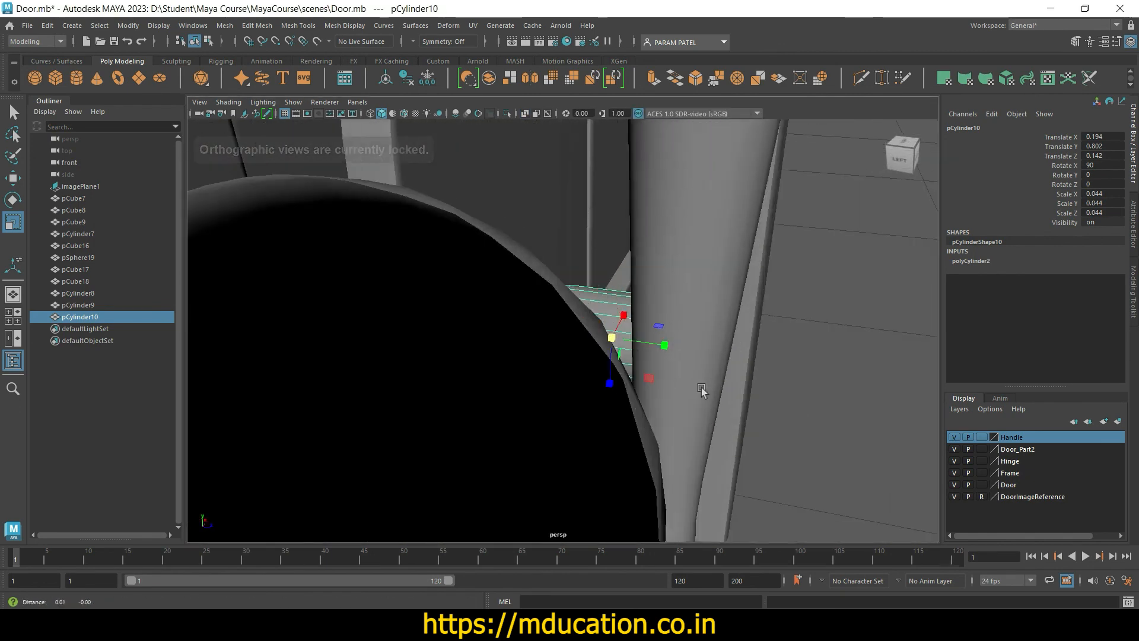
scroll(669, 372, "down", 3)
left_click_drag(669, 372, 593, 409, "alt")
Step: In the front view, move the cylinder behind the right door's handle at about X 0.116 and scale it uniformly to about 0.027
key("space")
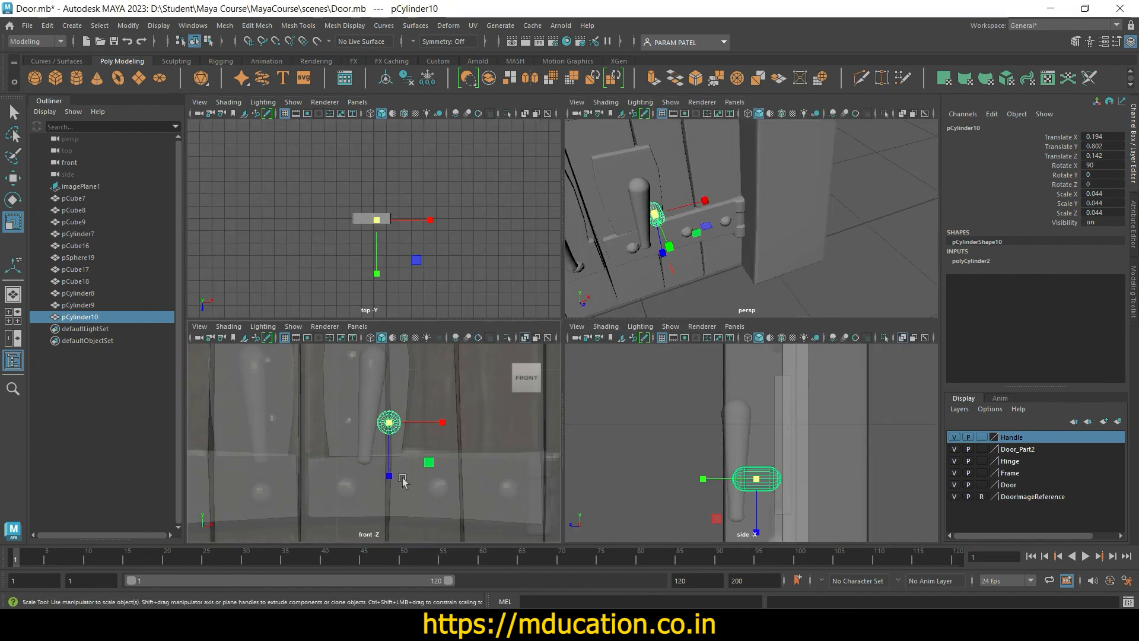
key("space")
key("w")
left_click_drag(648, 290, 608, 294)
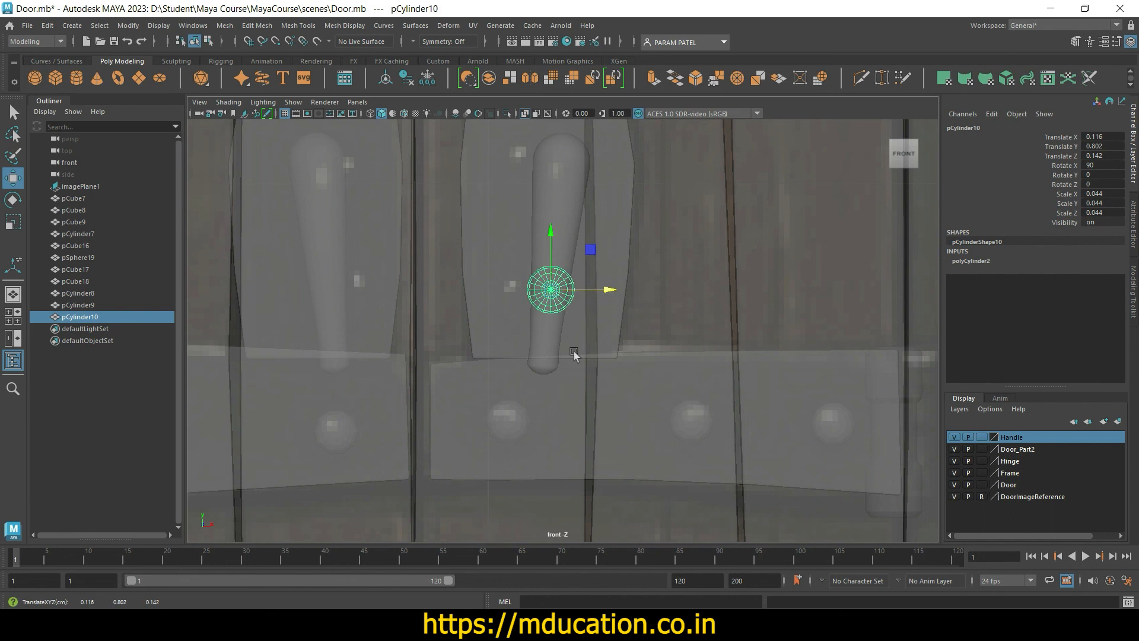
key("r")
left_click_drag(550, 316, 527, 290)
left_click_drag(545, 441, 587, 461, "alt")
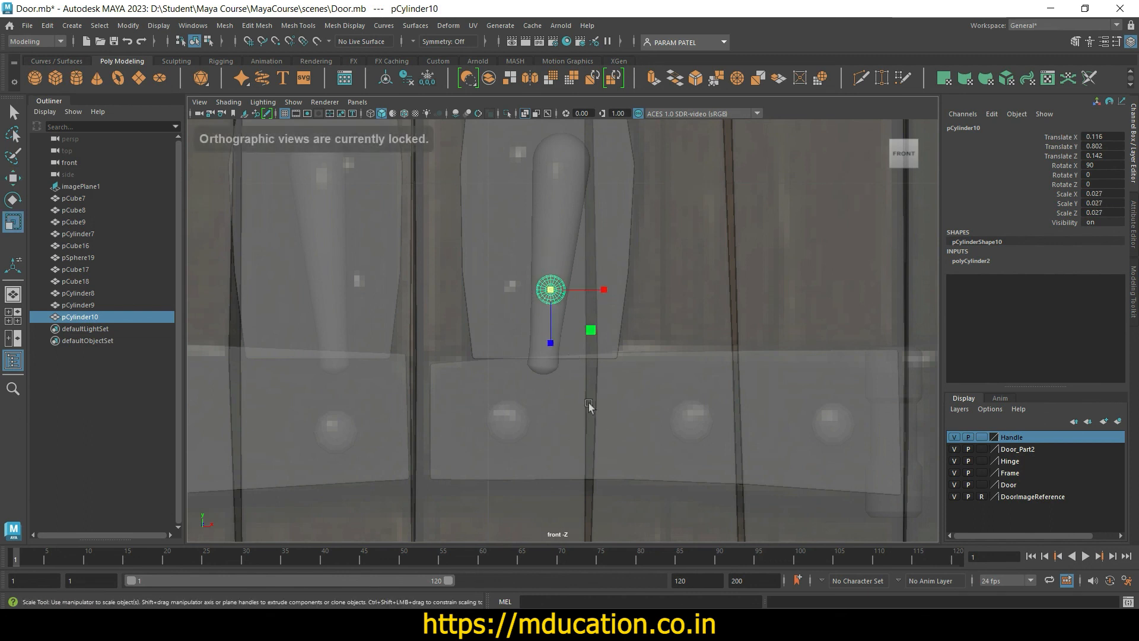
Step: Rotate the cylinder to about -5 in Rotate Y to follow the handle's tilt, and shift it to about X 0.111
key("e")
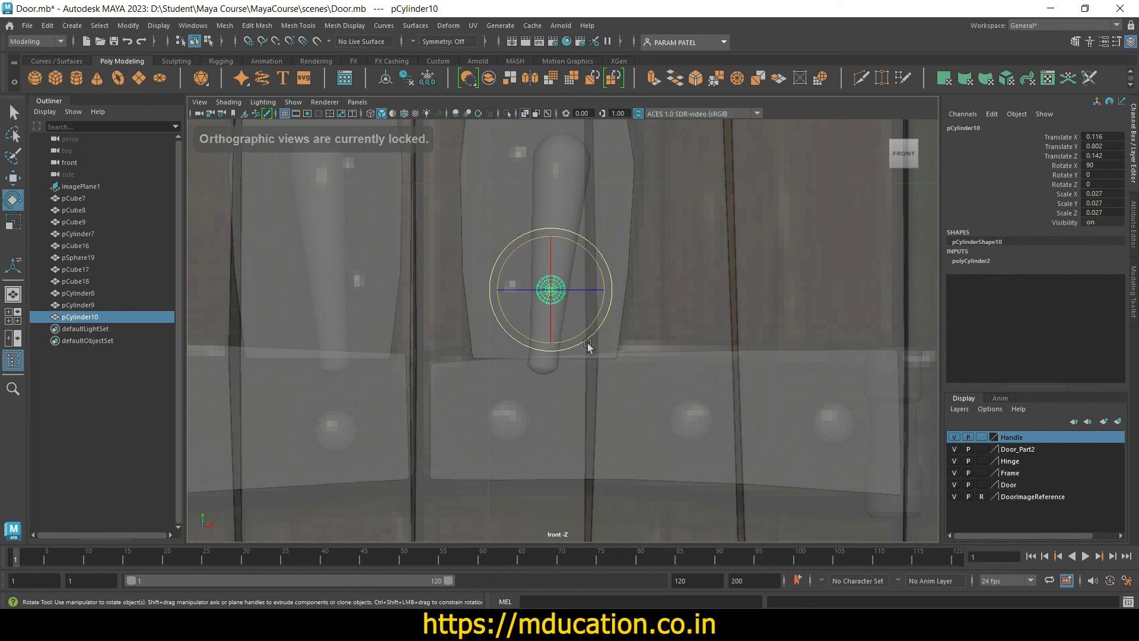
left_click_drag(583, 288, 597, 290)
key("w")
key("space")
key("space")
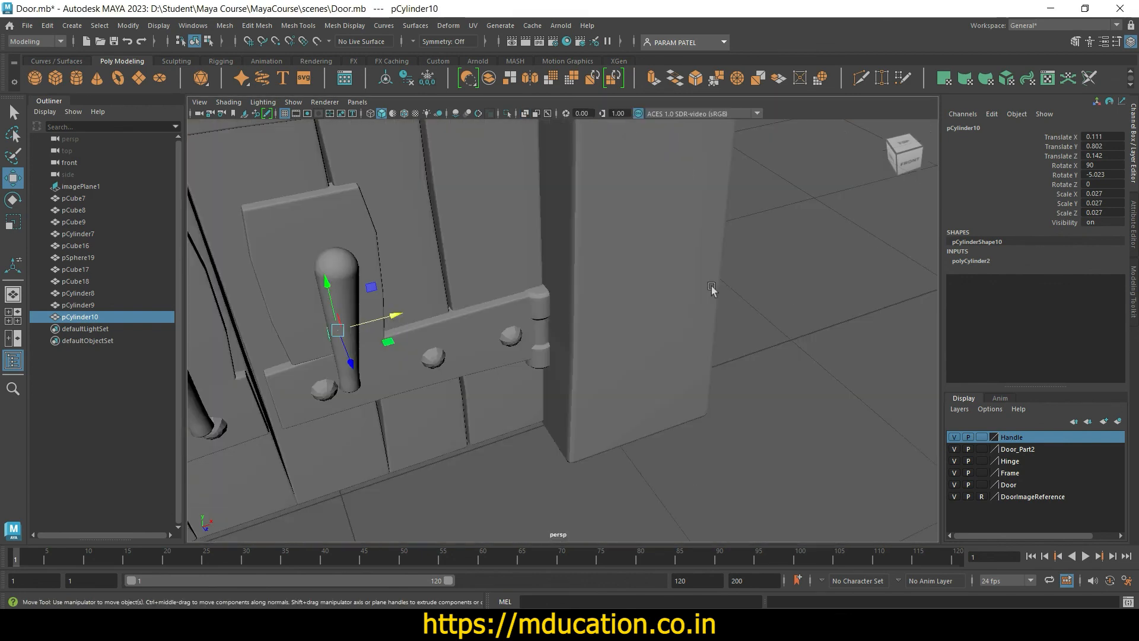
Step: Stretch the cylinder along its length to about 0.04 in Scale Y so it bridges the plate and handle
left_click_drag(608, 432, 685, 424, "alt")
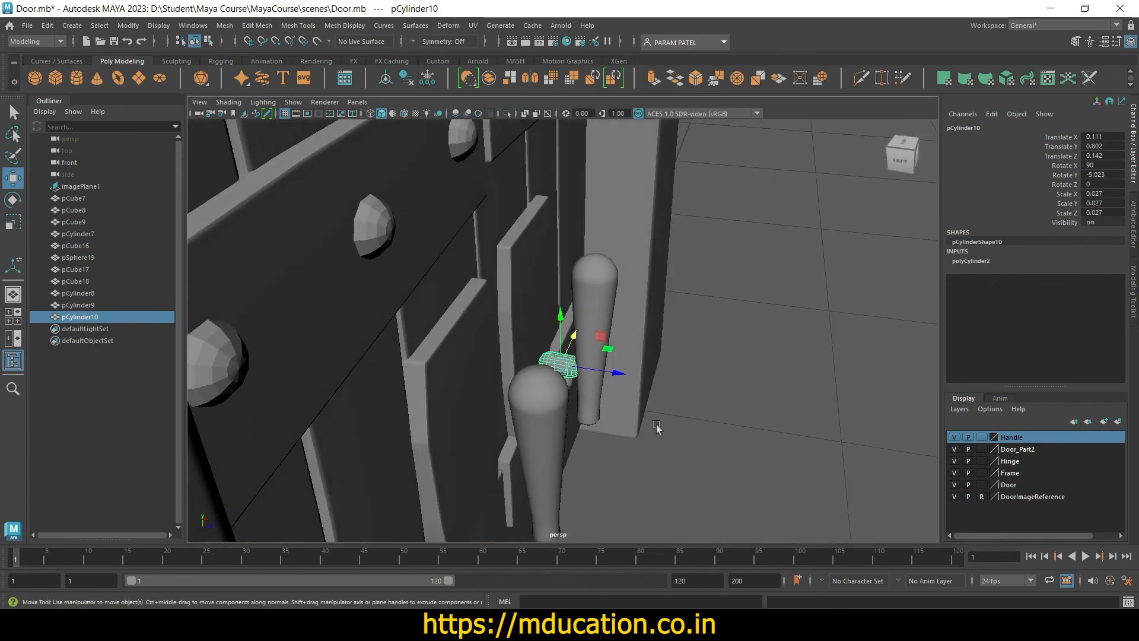
scroll(657, 425, "up", 5)
key("r")
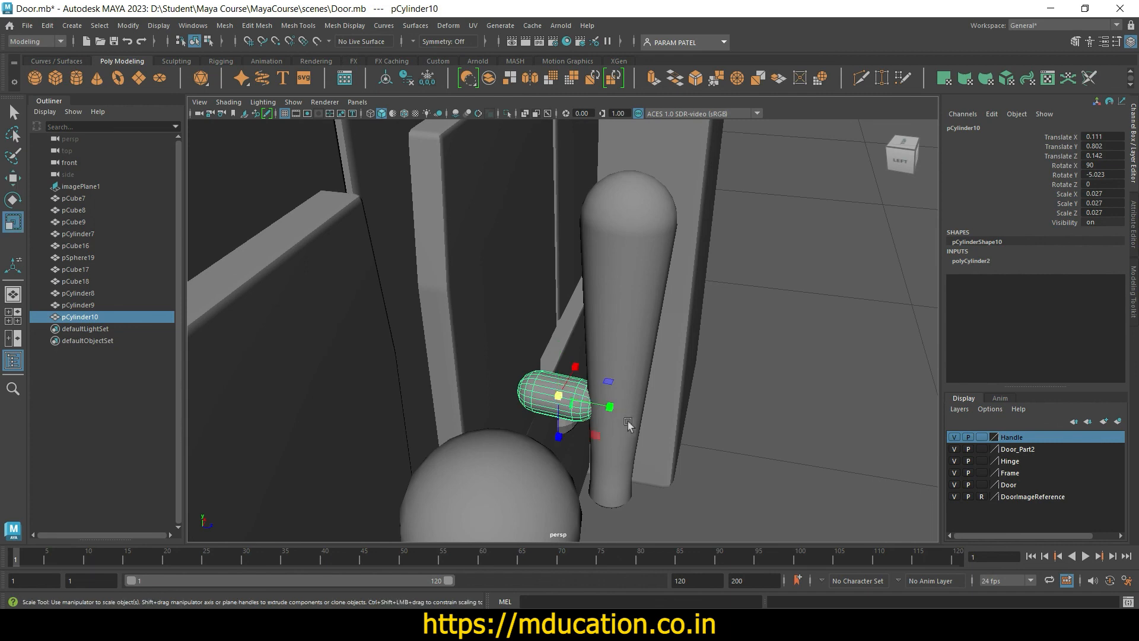
left_click_drag(613, 410, 589, 452)
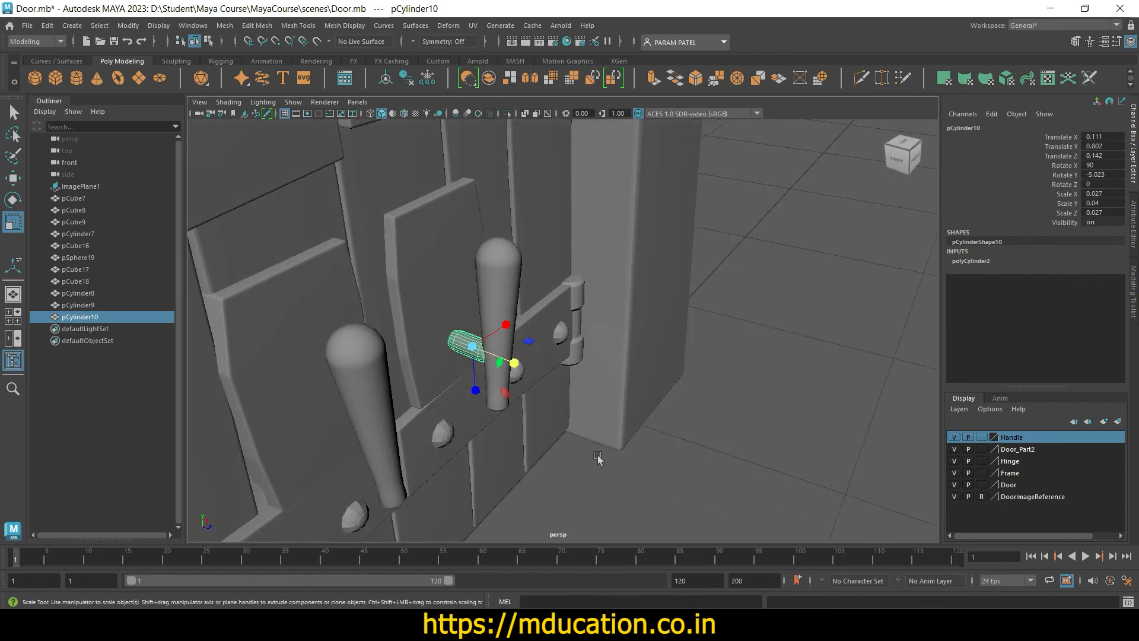
Step: Duplicate the connector and place the copy behind the upper part of the right door's handle, at about X 0.129, Y 0.989
key("ctrl+d")
key("w")
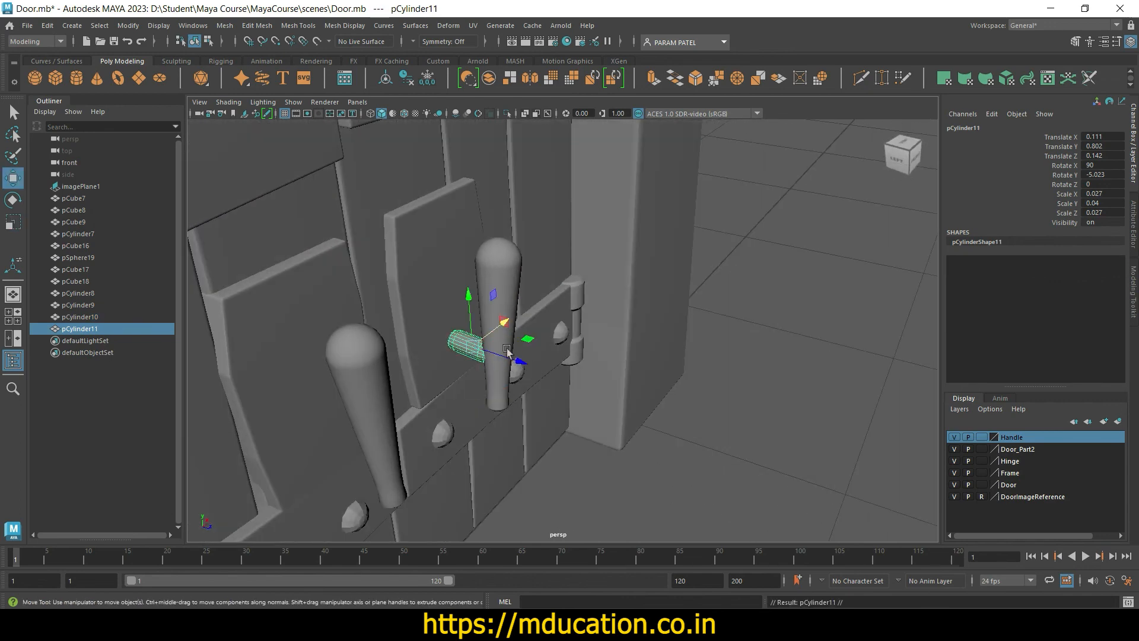
left_click_drag(469, 306, 469, 236)
key("space")
key("space")
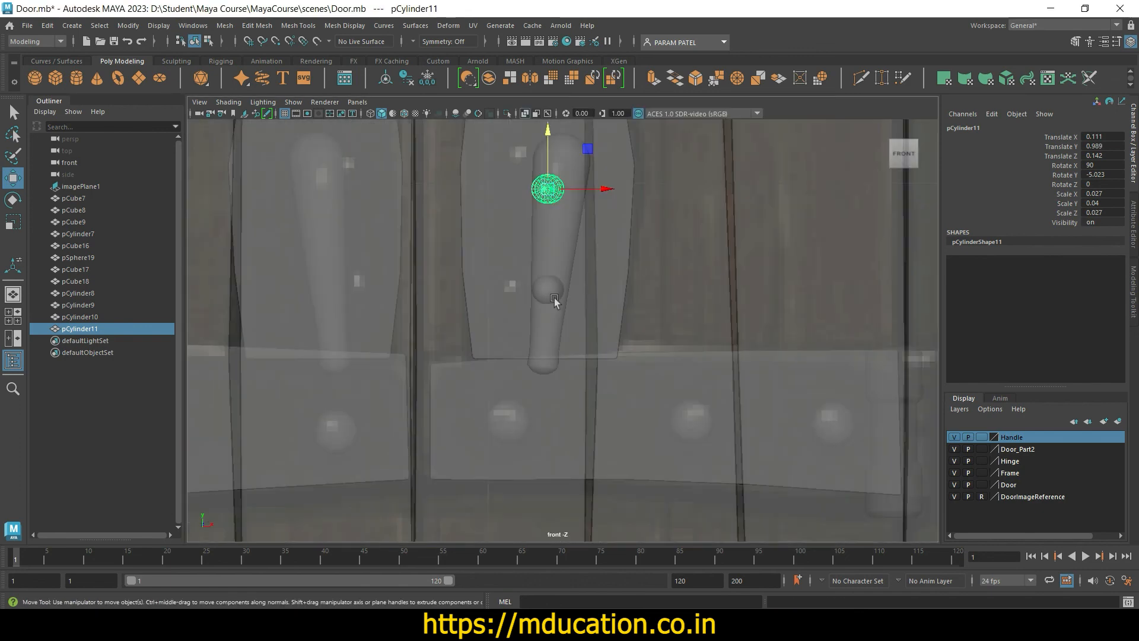
middle_click_drag(554, 297, 534, 351, "alt")
left_click_drag(582, 246, 592, 249)
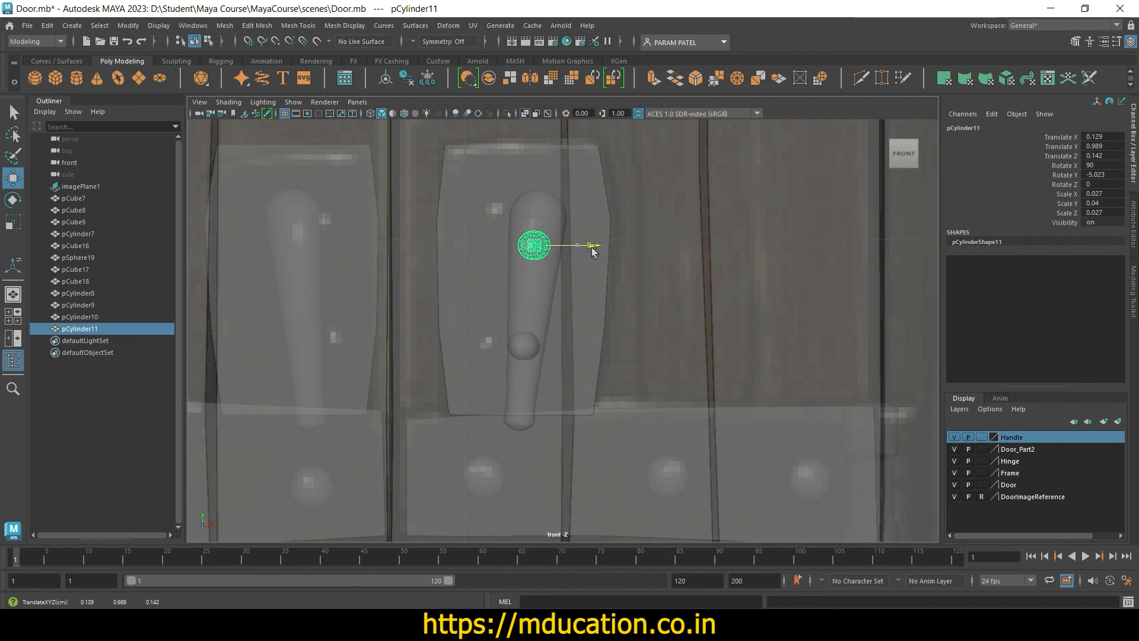
left_click(539, 382)
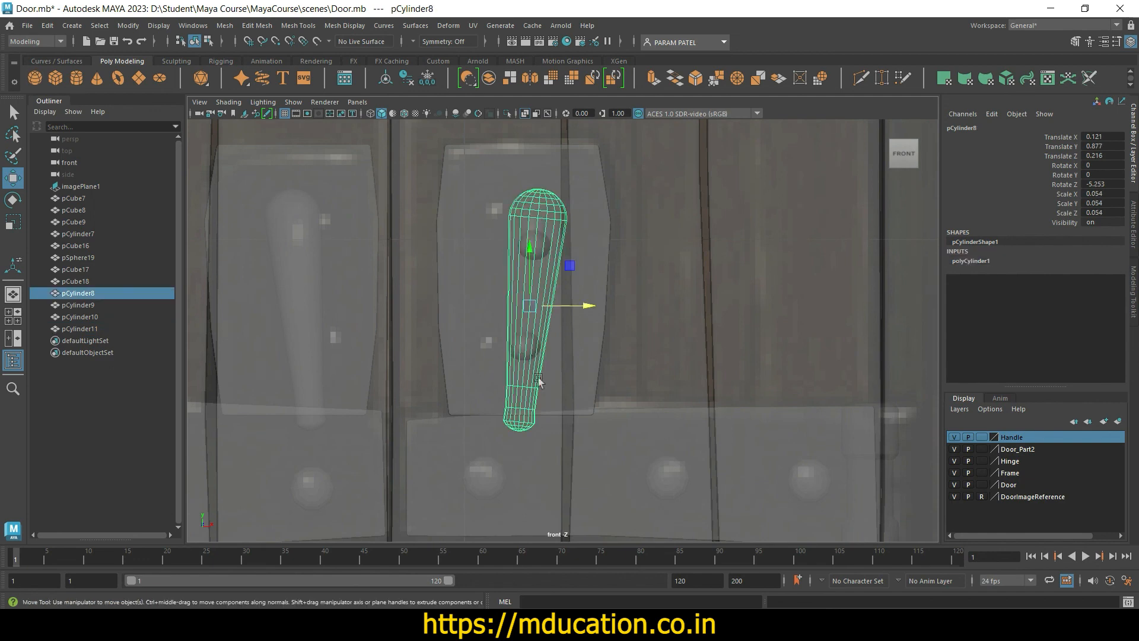
left_click(653, 347)
Step: Duplicate both connectors together and move the copies along X to the left door's handle, with the lower one at about X -0.293
key("space")
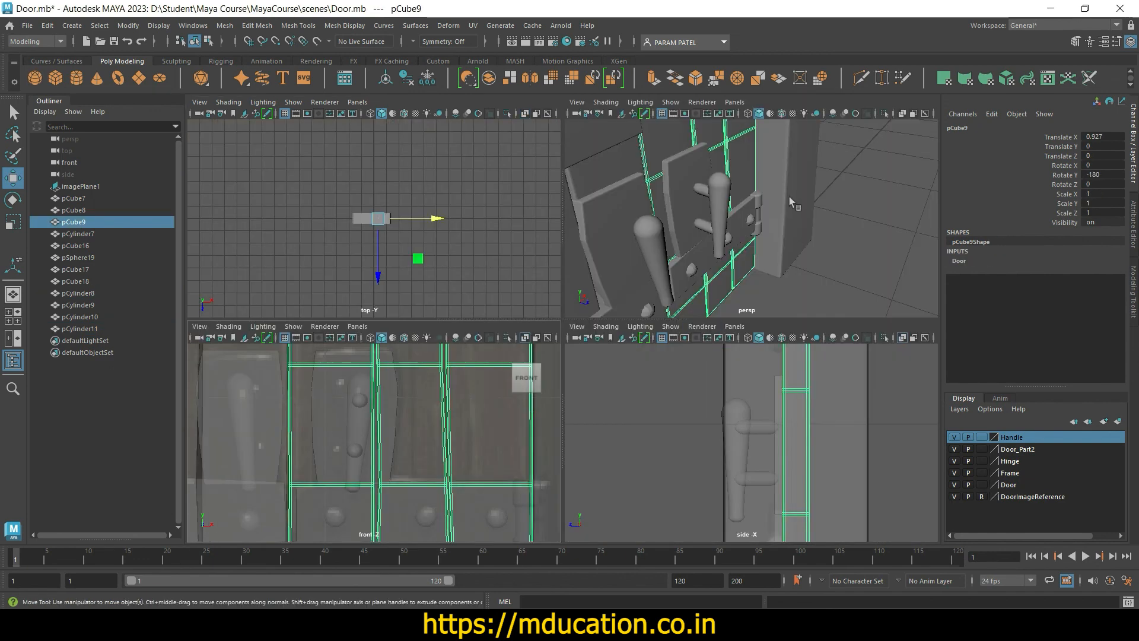
key("space")
left_click(471, 271)
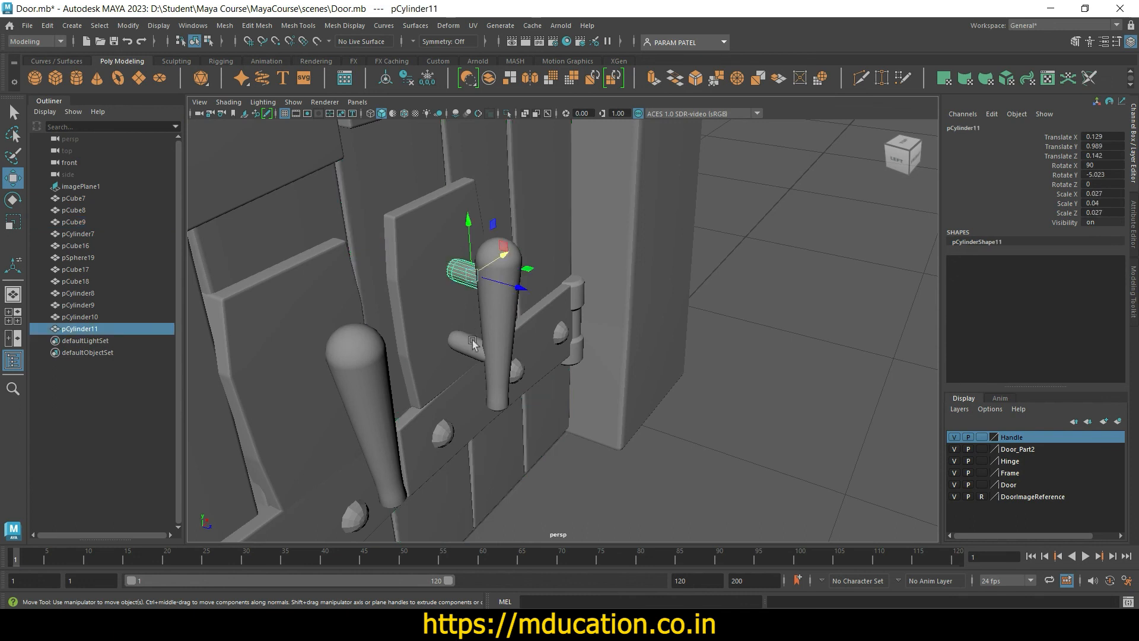
left_click(473, 349, "shift")
key("ctrl+d")
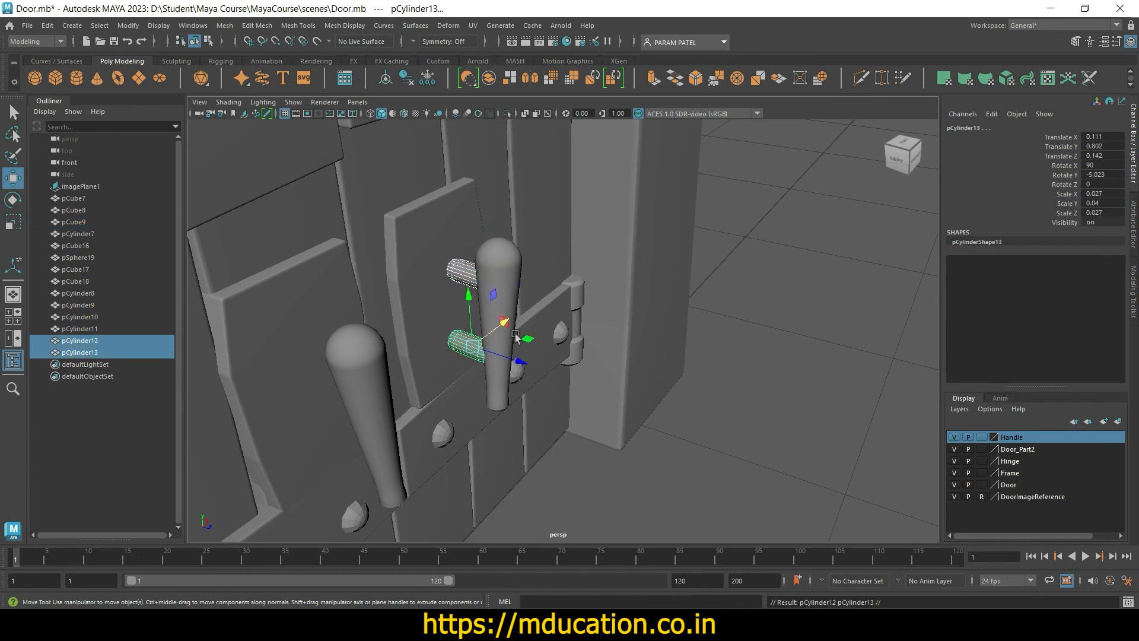
left_click_drag(503, 323, 382, 398)
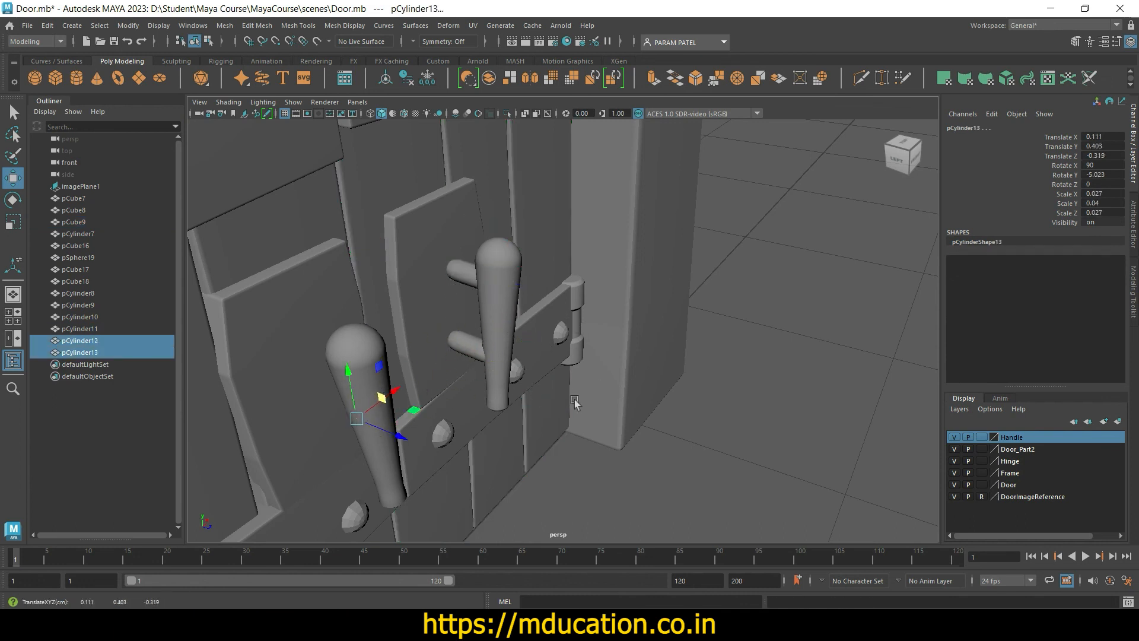
key("ctrl+z")
left_click_drag(496, 329, 383, 407)
key("space")
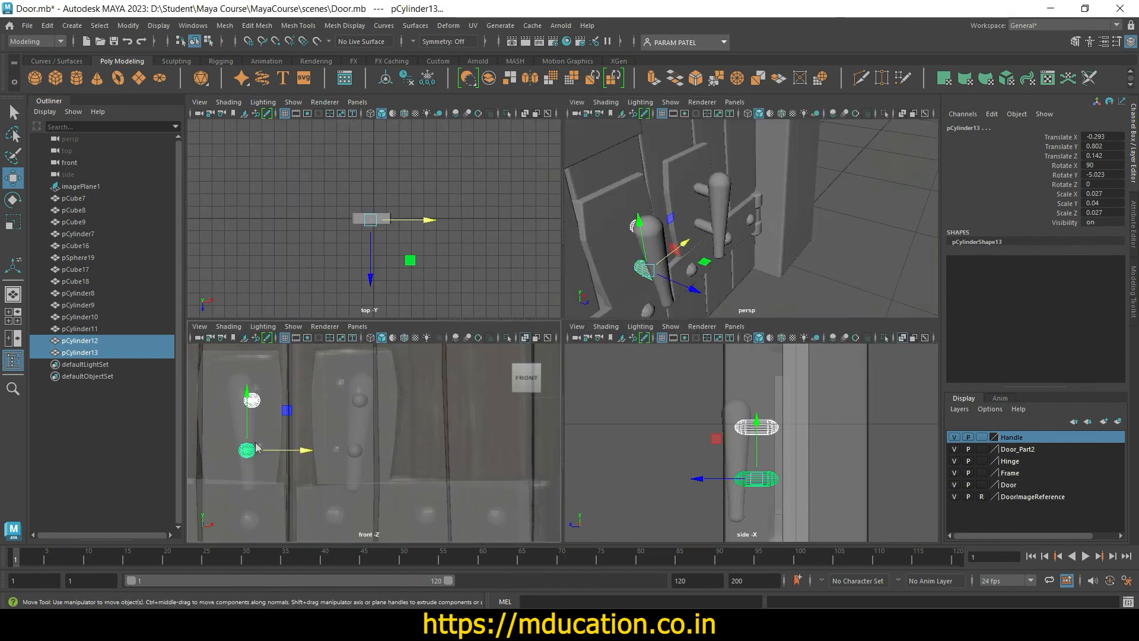
key("space")
middle_click_drag(520, 390, 675, 437, "alt")
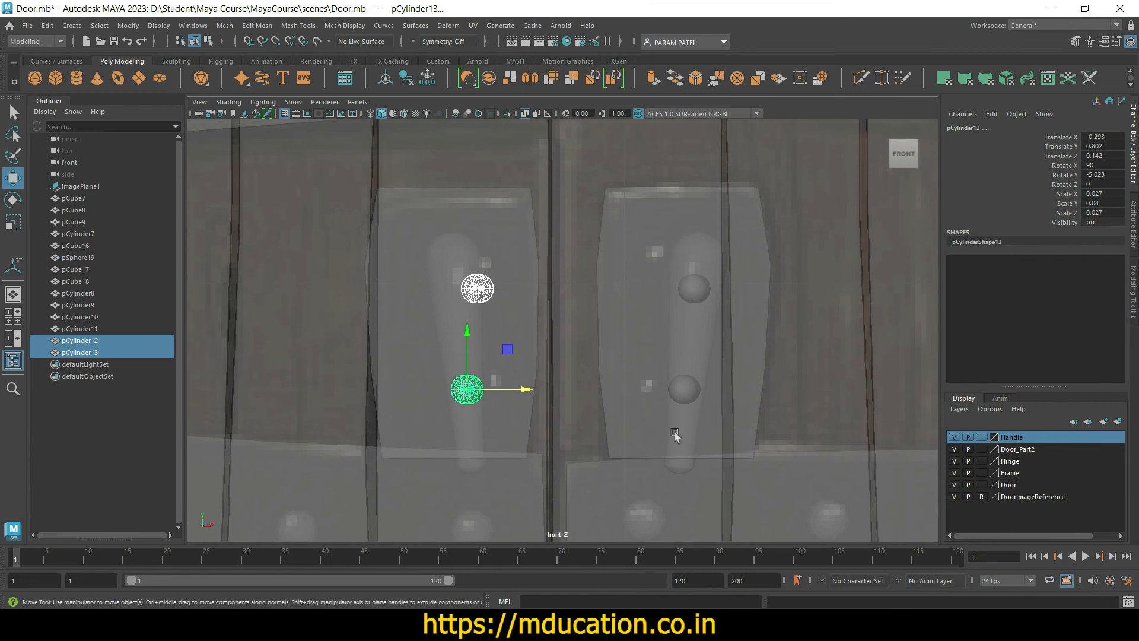
Step: Move the left handle's upper connector to about X -0.312 and rotate it to about 5.5 in Rotate Y
left_click(577, 305)
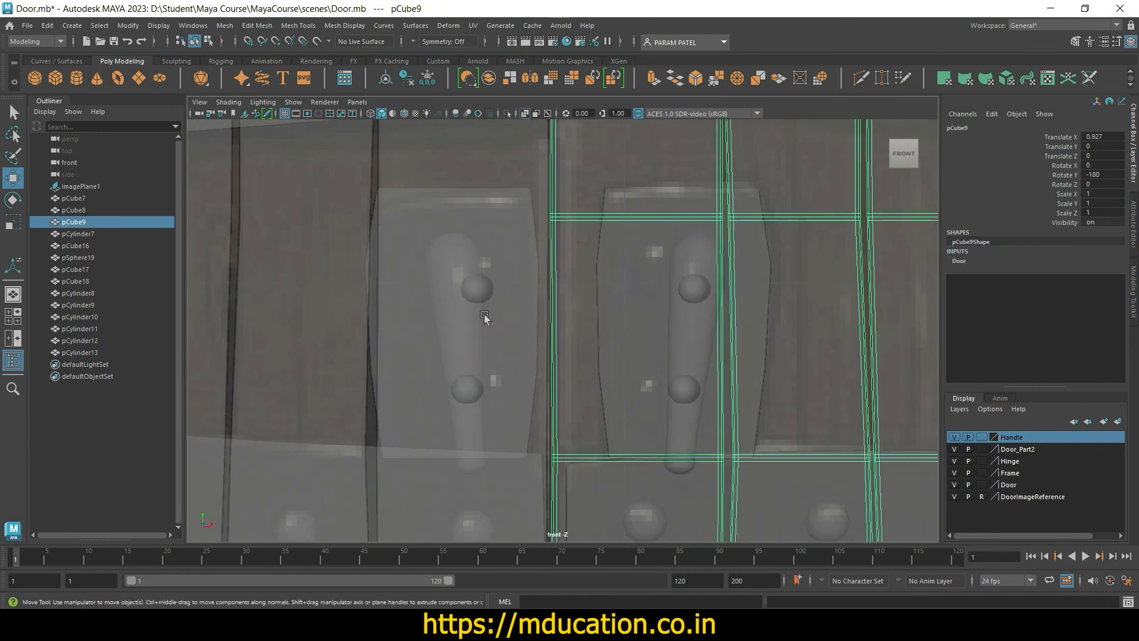
left_click(479, 318)
left_click(76, 340)
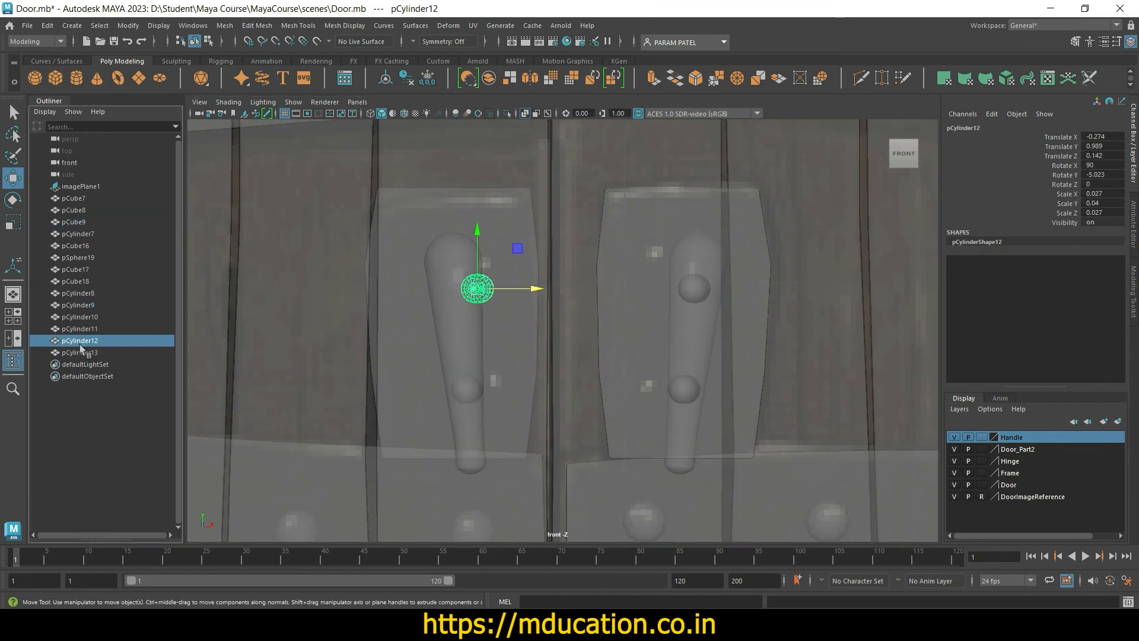
left_click_drag(528, 289, 473, 297)
key("e")
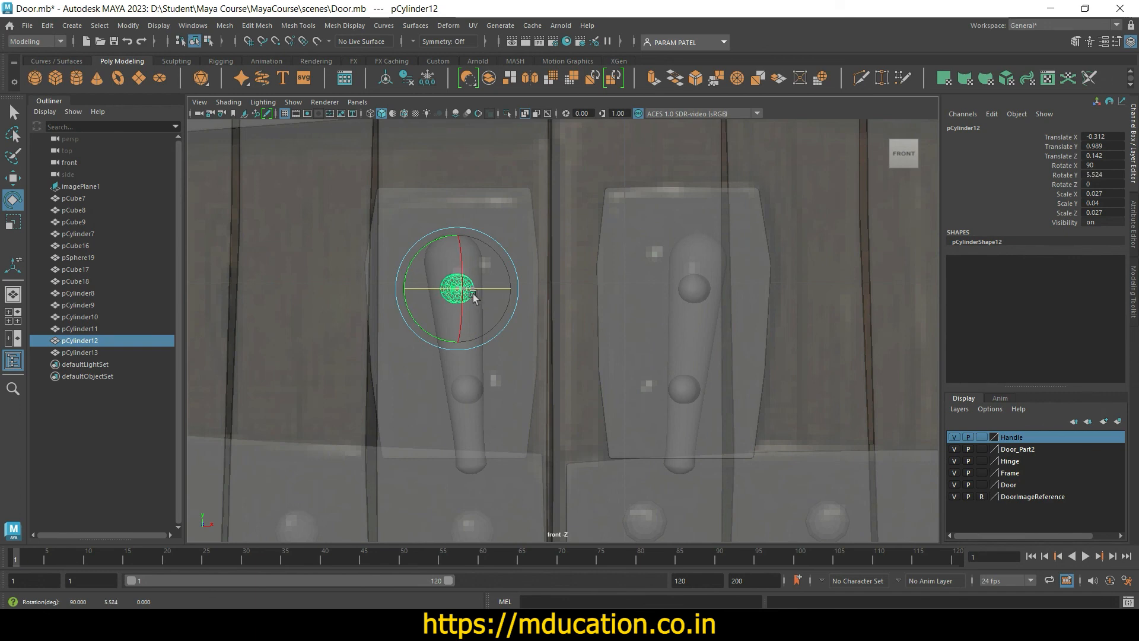
Step: Rotate the left handle's lower connector to about 6.1 in Rotate Y and nudge it to about X -0.294
left_click(80, 353)
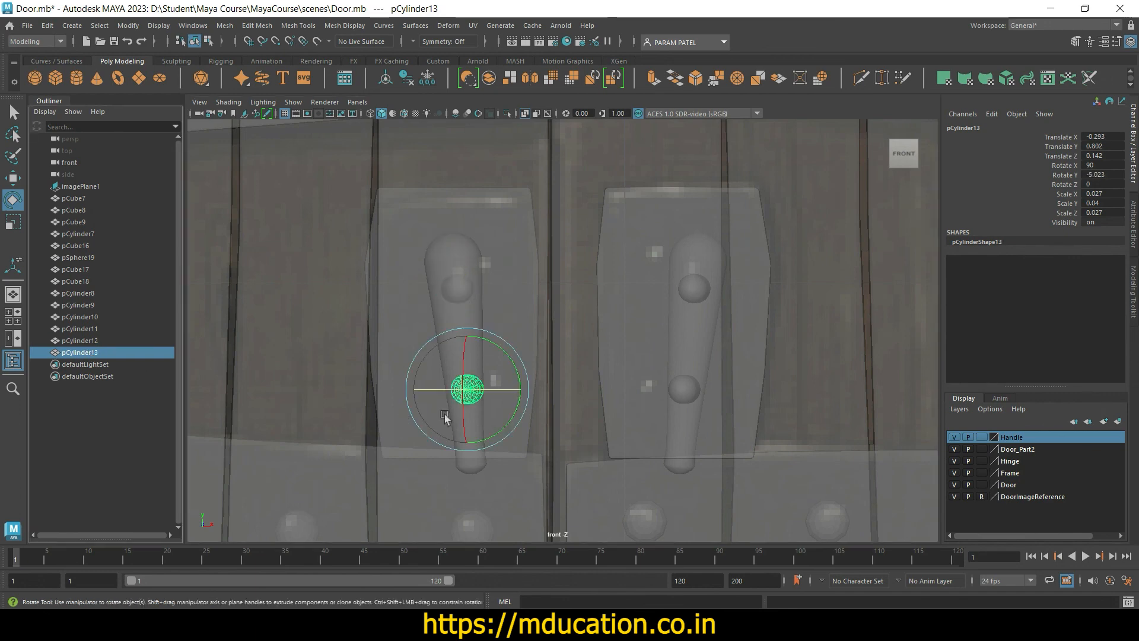
left_click_drag(482, 397, 524, 389)
key("w")
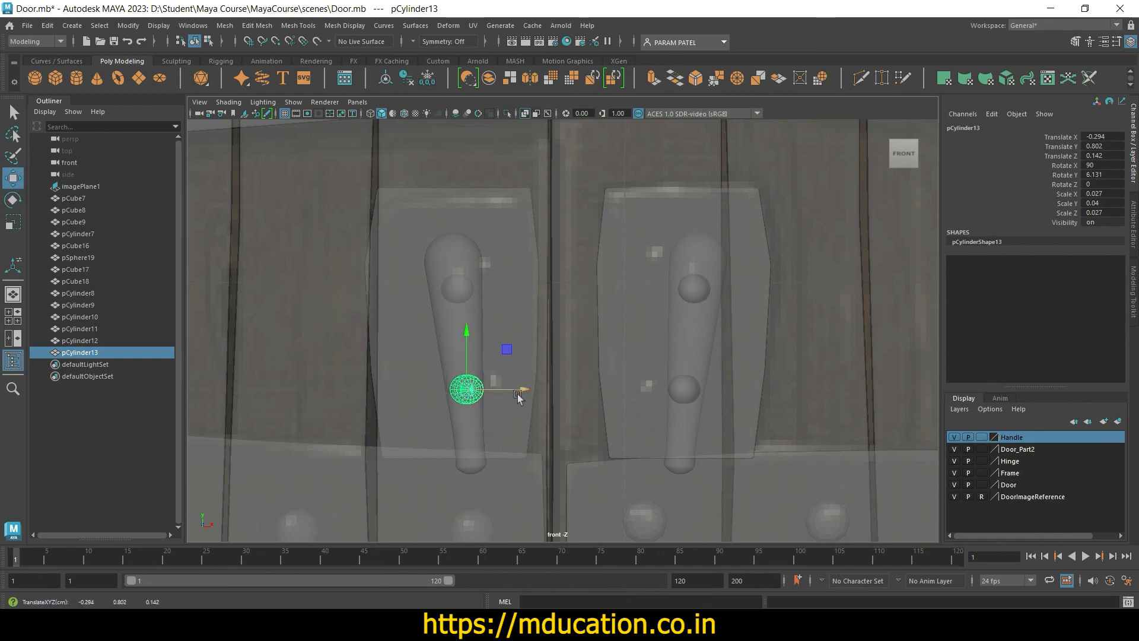
Step: Save the scene and clear the selection in the perspective view
left_click(809, 348)
key("ctrl+s")
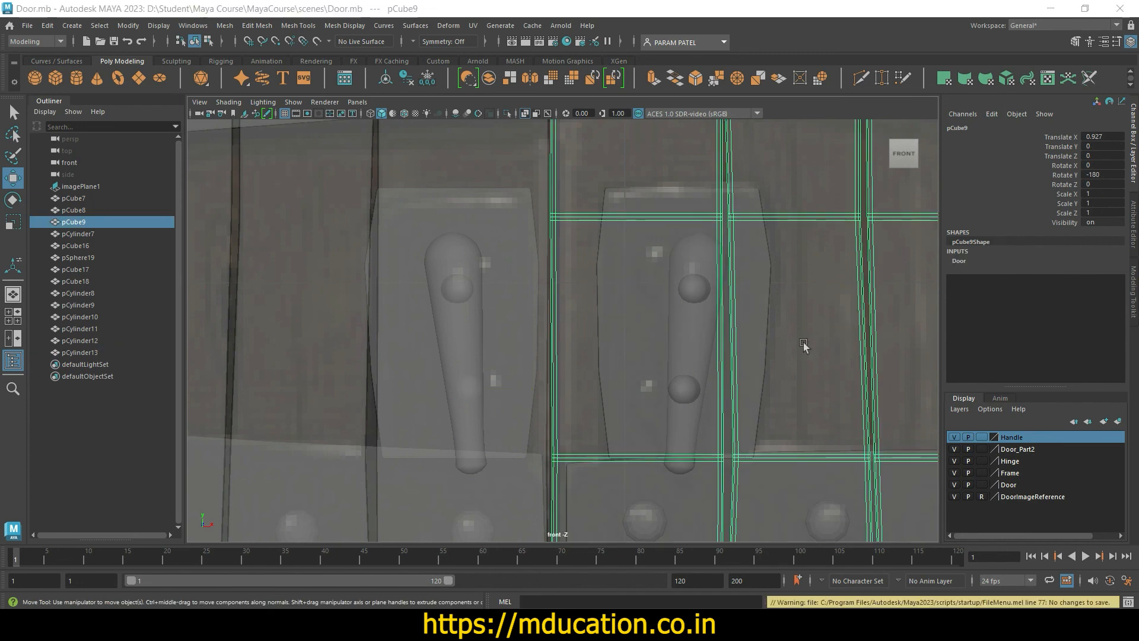
key("space")
key("space")
left_click_drag(712, 237, 513, 442, "alt")
left_click(656, 387)
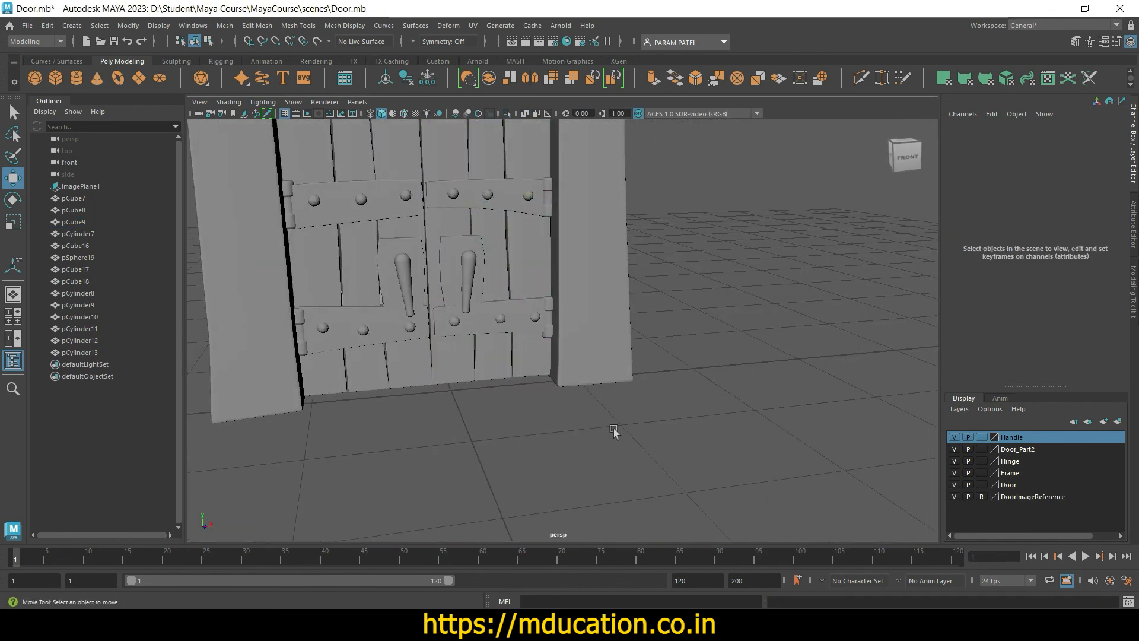
Step: Select the left handle plate and hide the Door_Part2, Hinge, Frame, DoorImageReference and Door layers, leaving only the handles
left_click_drag(603, 430, 545, 436, "alt")
scroll(547, 436, "up", 3)
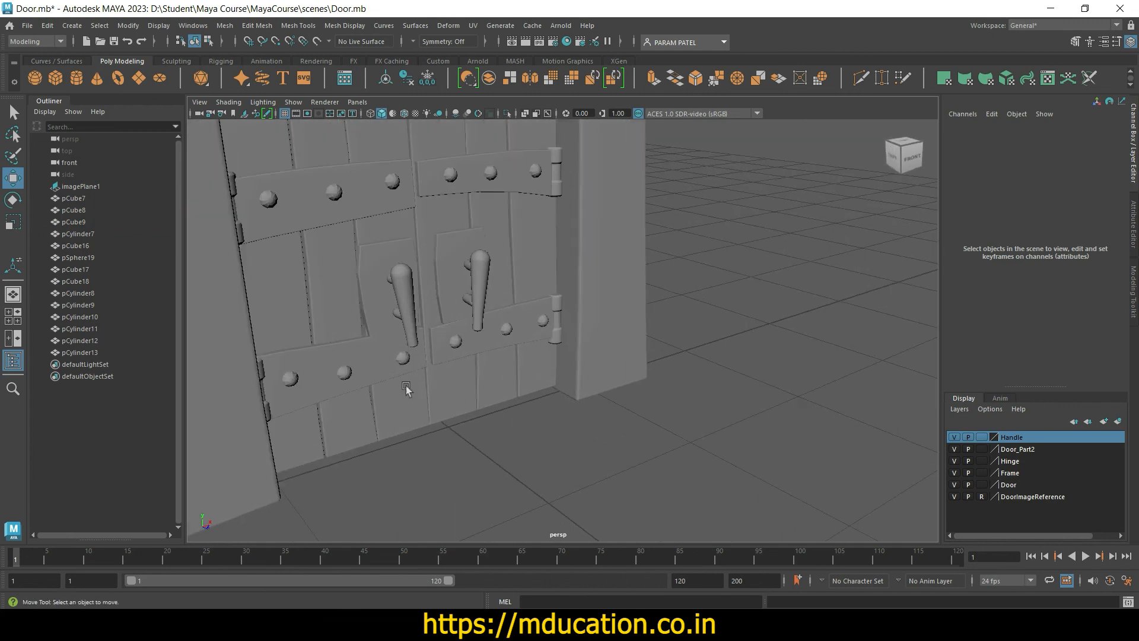
left_click(373, 263)
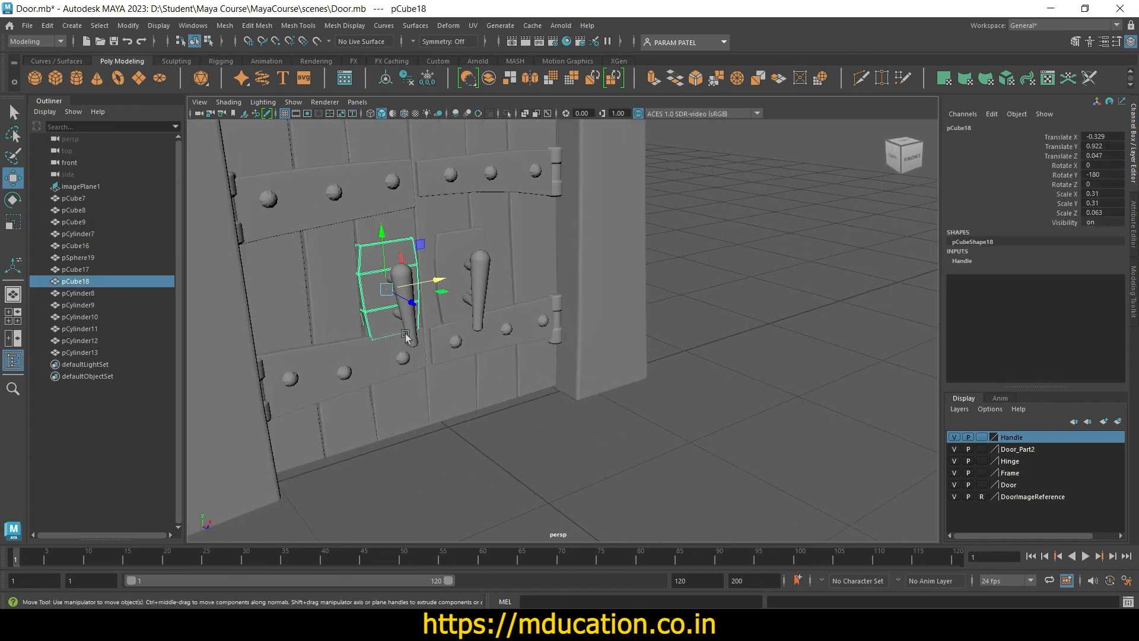
left_click(954, 449)
left_click(954, 461)
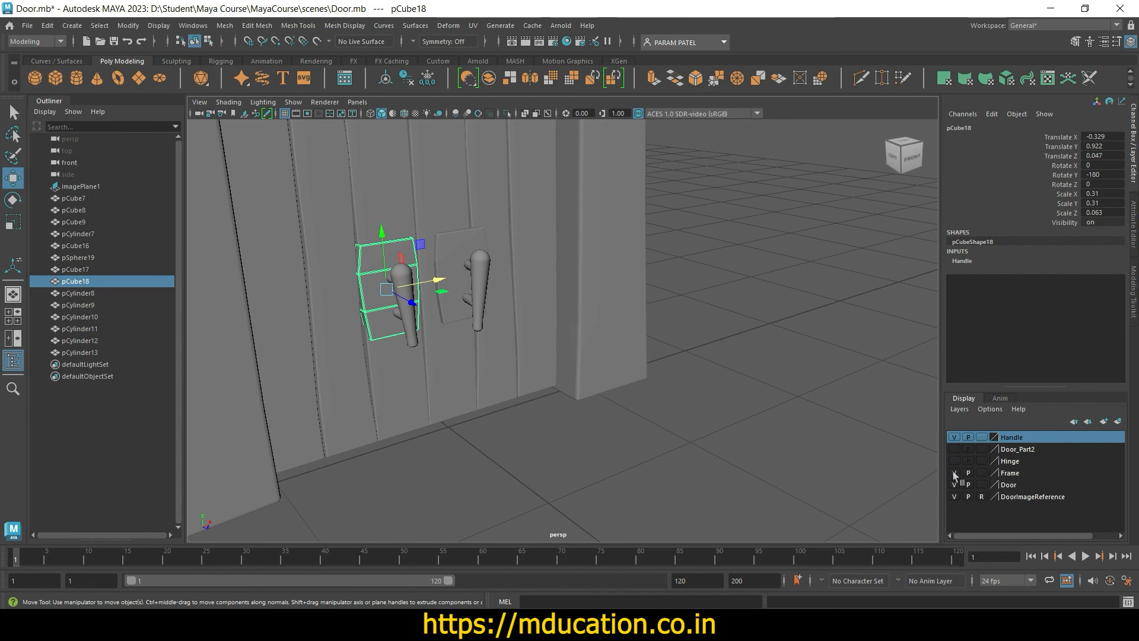
left_click(954, 473)
left_click(954, 496)
left_click(954, 485)
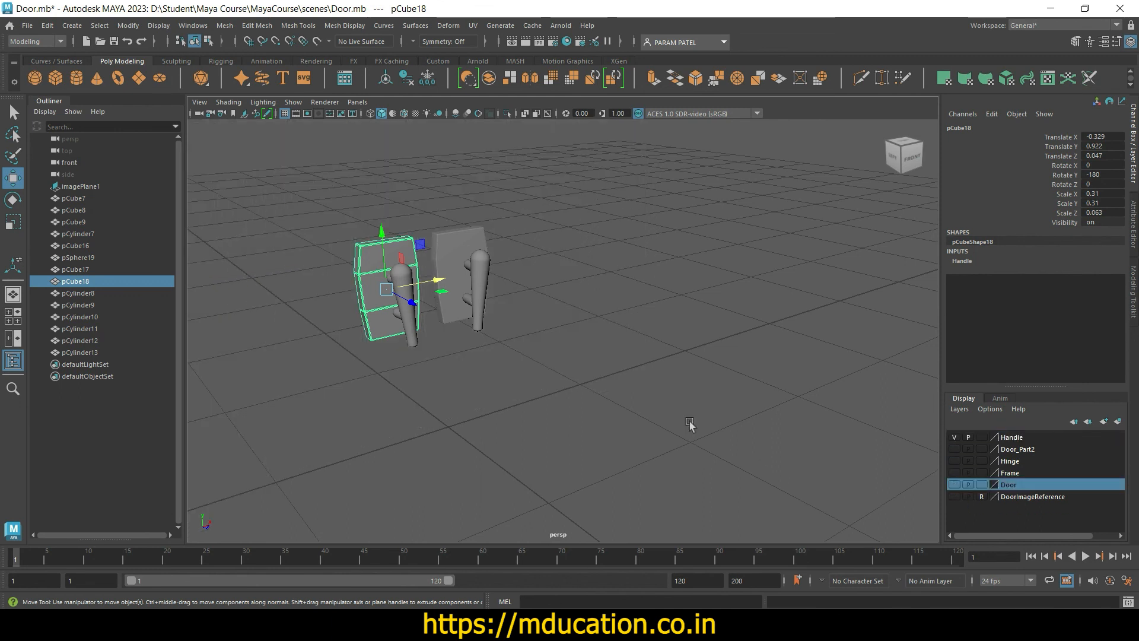
Step: Add all the plates, grips and connectors of both handles to the Handle layer and check it by toggling the layer's visibility
left_click(528, 350)
left_click_drag(324, 204, 554, 392)
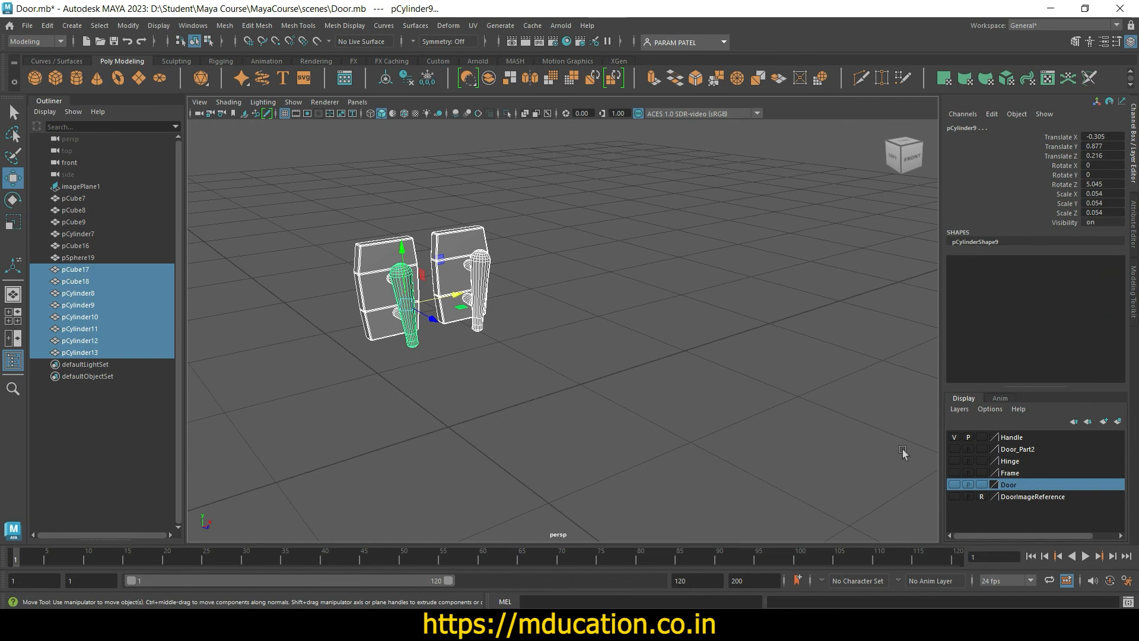
left_click(1013, 438)
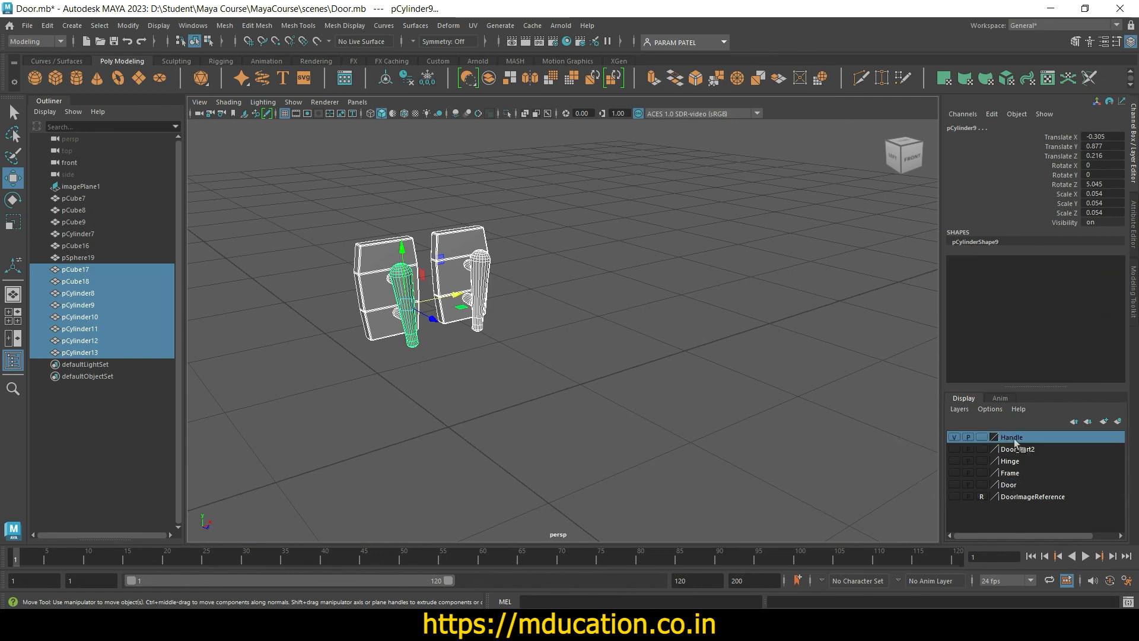
right_click(1013, 438)
left_click(1037, 474)
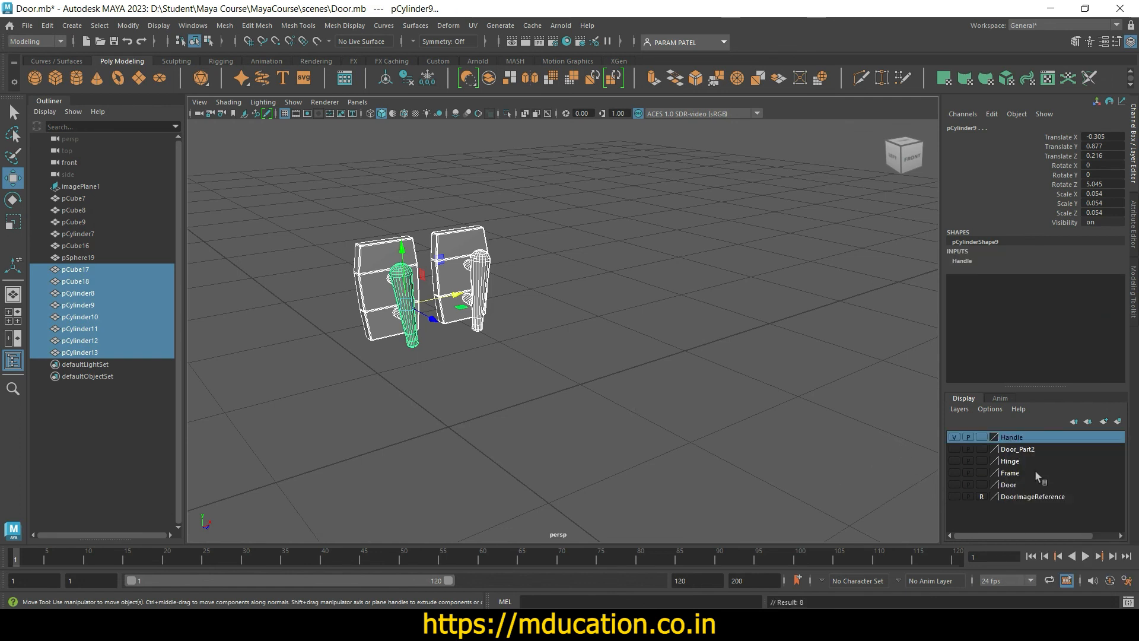
left_click(954, 438)
left_click(954, 437)
left_click(571, 433)
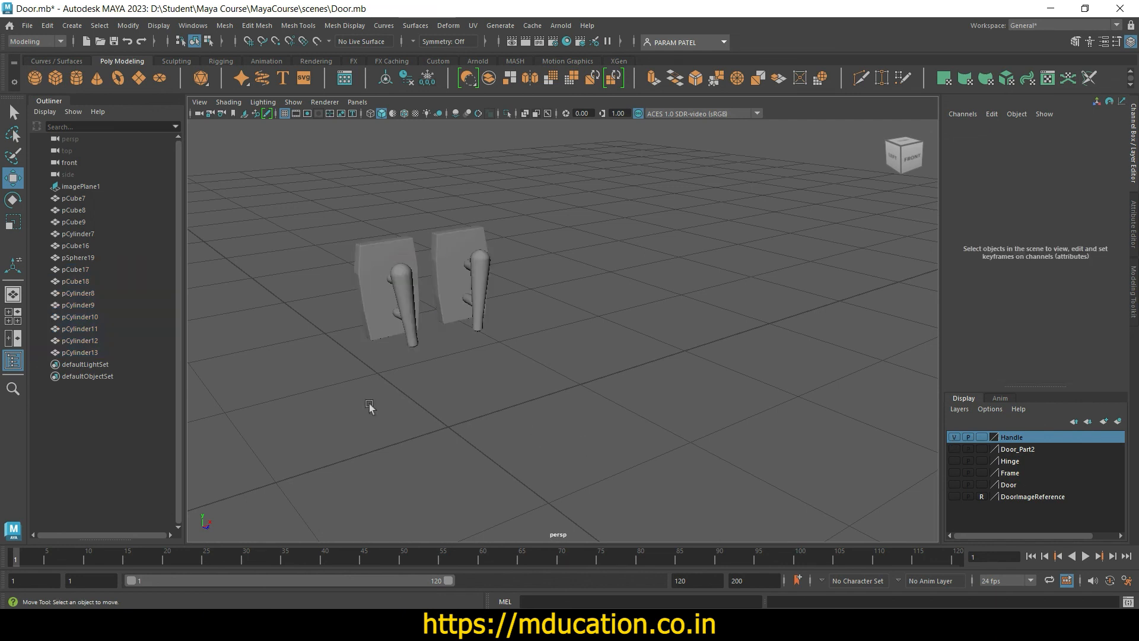
Step: Combine all parts of both handles into a single mesh, delete its construction history and save the scene
left_click_drag(302, 181, 517, 413)
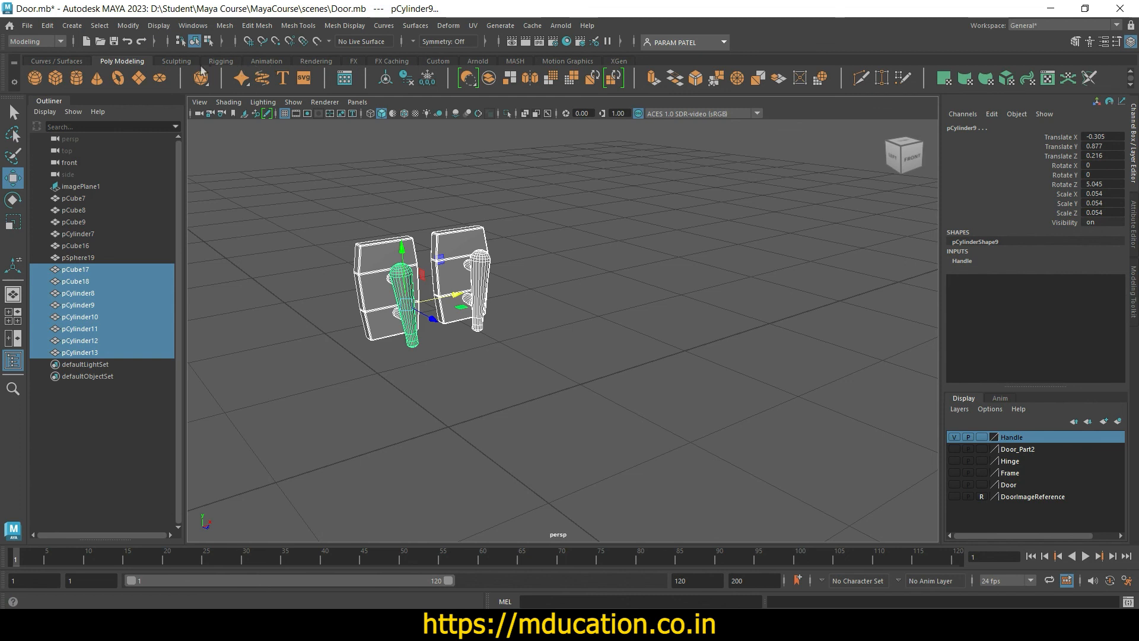
left_click(438, 62)
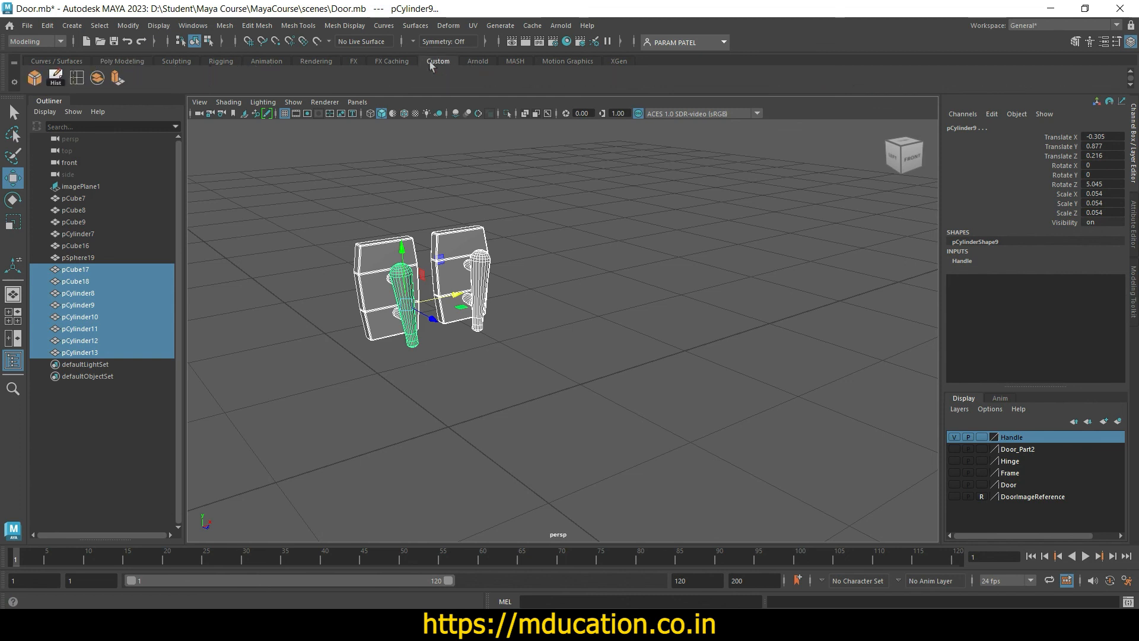
left_click(97, 77)
left_click(55, 76)
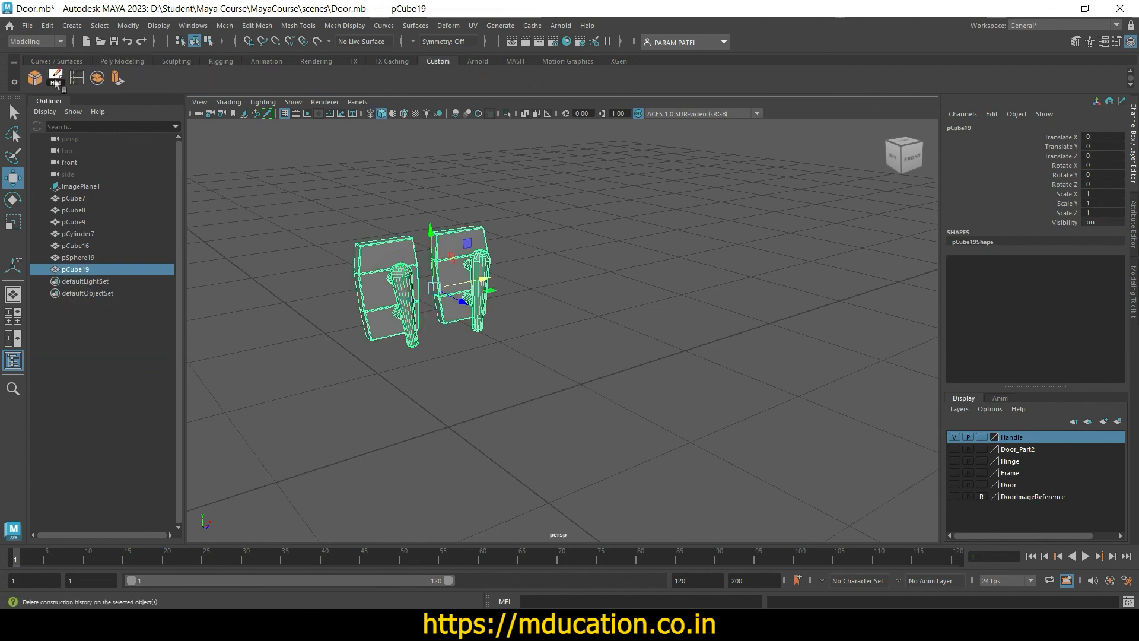
left_click(316, 368)
key("ctrl+s")
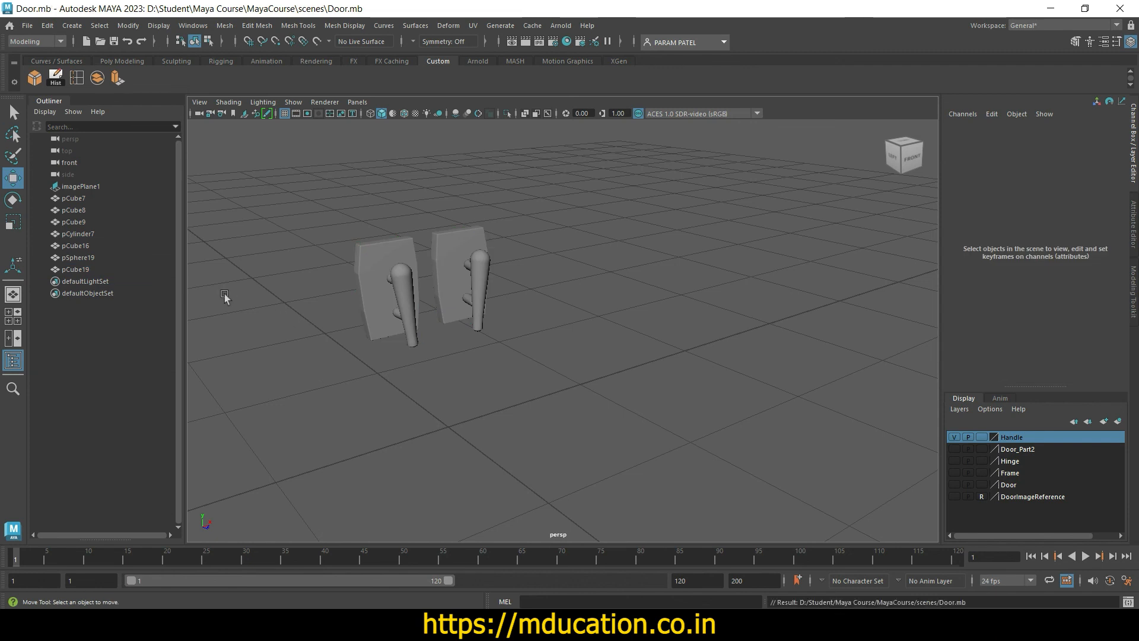
Step: Show the Door_Part2, Hinge, Frame and Door layers again, keeping the DoorImageReference layer hidden
left_click(87, 201)
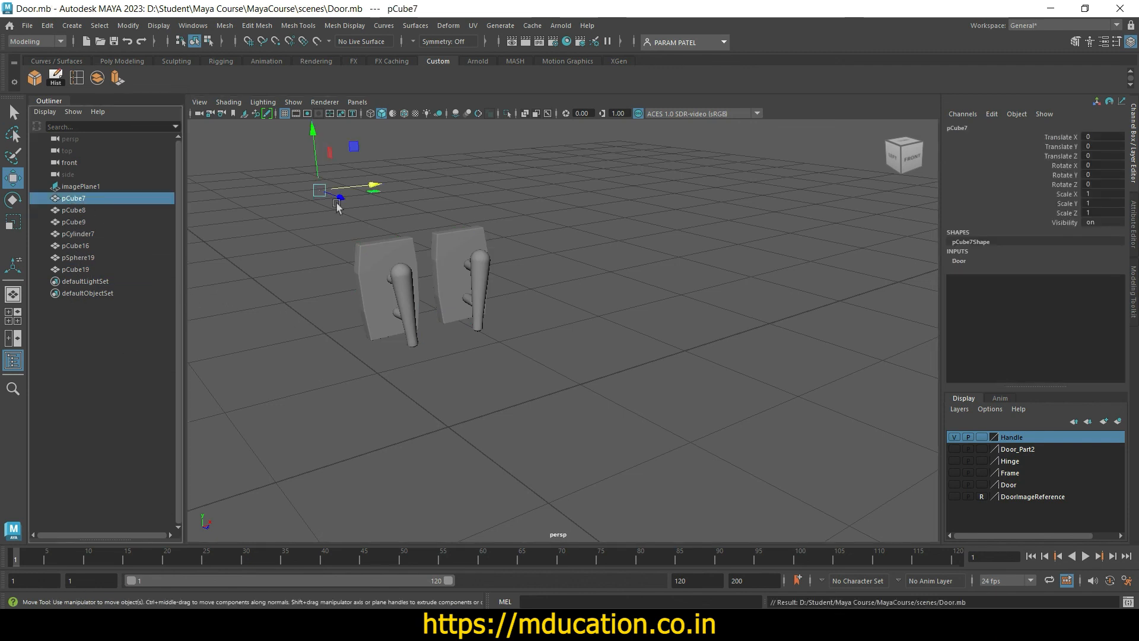
left_click(954, 449)
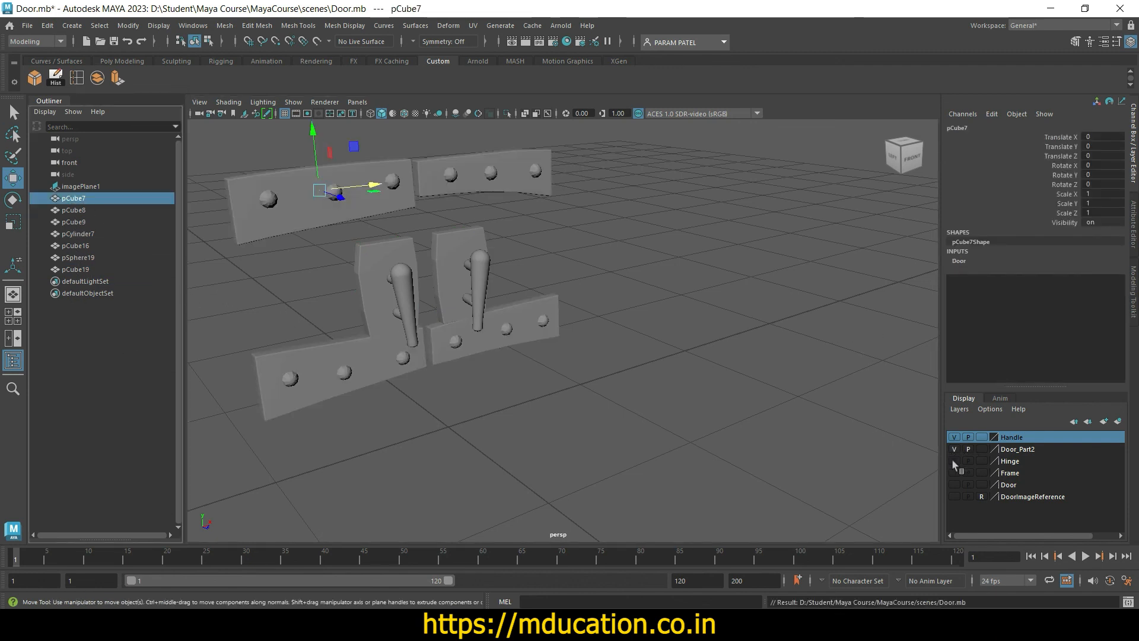
left_click(954, 461)
left_click(954, 473)
left_click(955, 485)
left_click(954, 496)
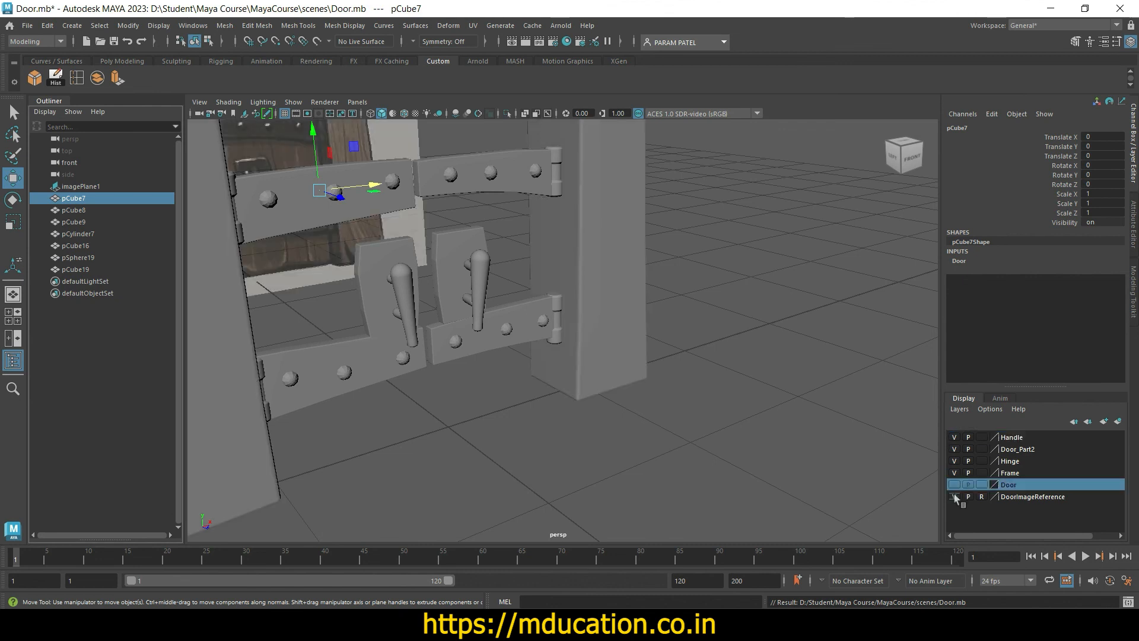
left_click(954, 497)
left_click(954, 485)
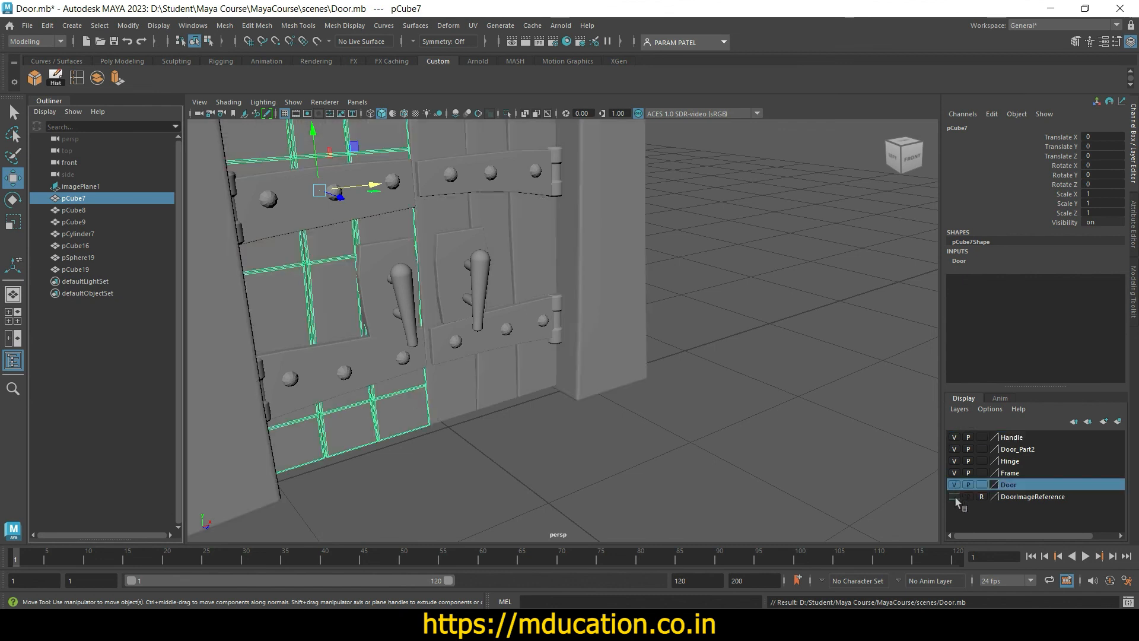
Step: Clear the selection and examine the complete door with its frame, hinges, straps and handles from several distances and angles
left_click(735, 386)
scroll(735, 386, "down", 2)
scroll(697, 382, "down", 5)
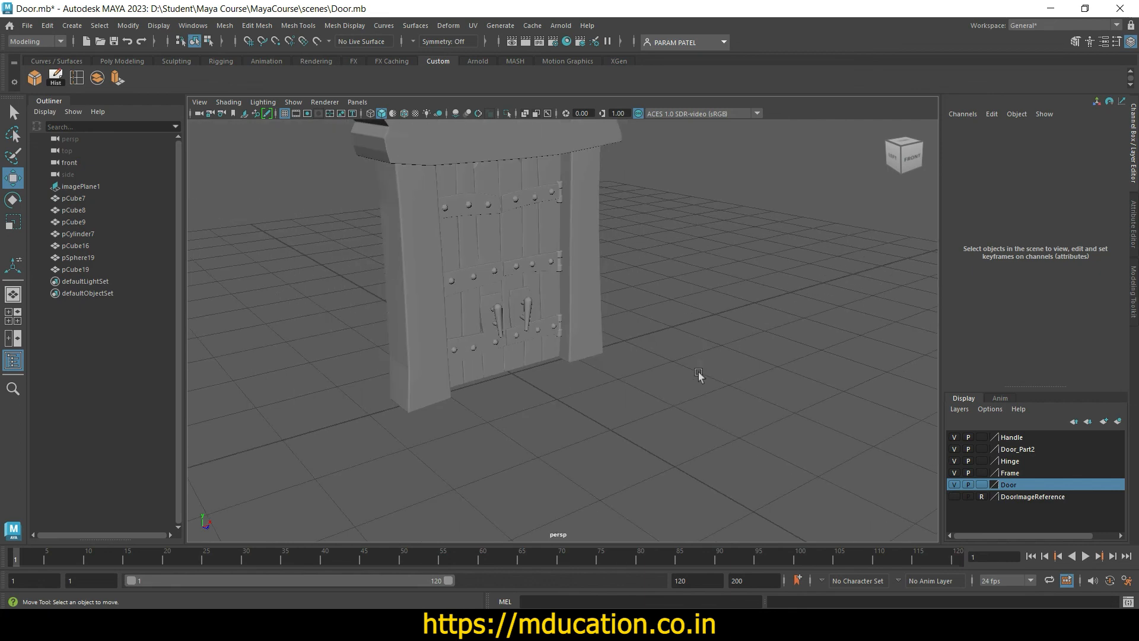
left_click_drag(699, 374, 675, 373, "alt")
scroll(667, 356, "down", 3)
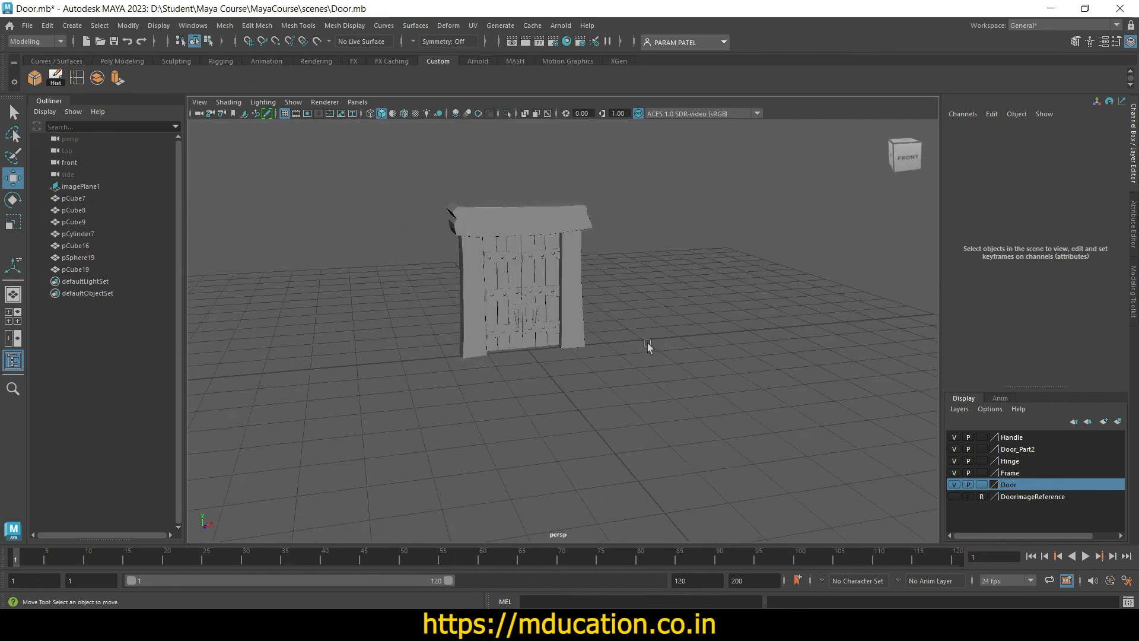
scroll(537, 365, "up", 5)
scroll(622, 369, "up", 2)
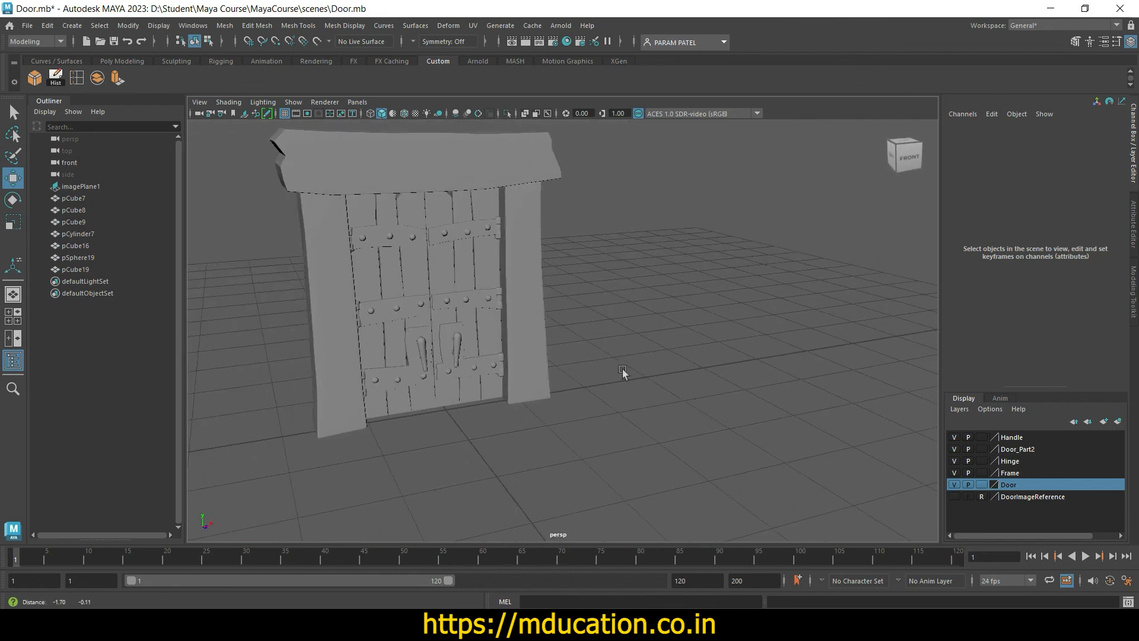
scroll(622, 369, "up", 2)
left_click_drag(641, 377, 732, 403, "alt")
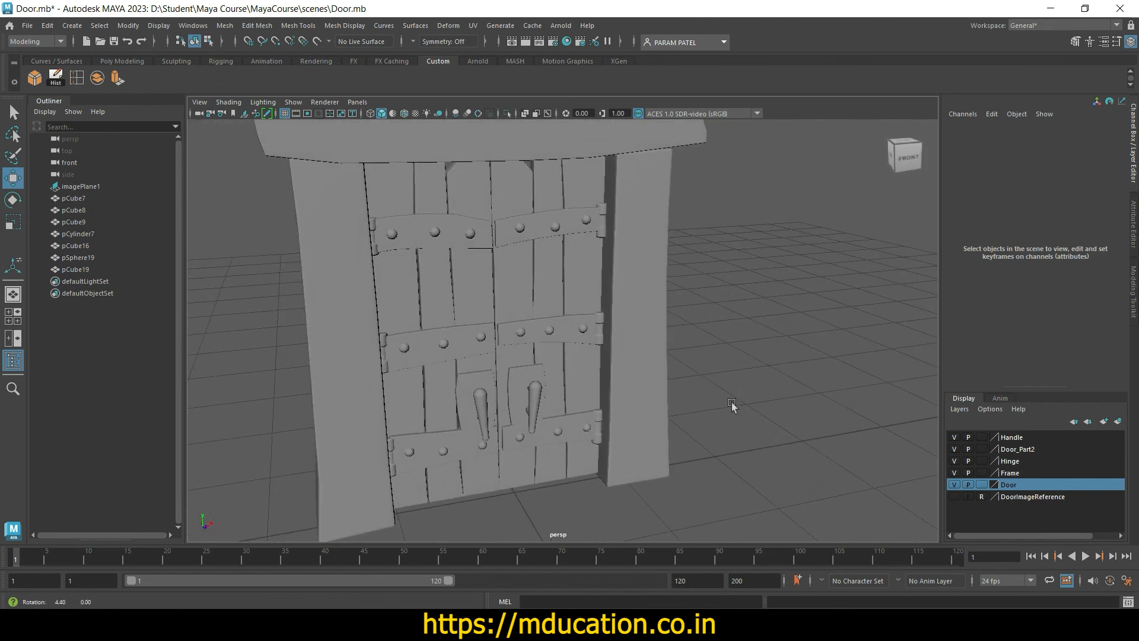
scroll(734, 403, "down", 2)
scroll(736, 388, "down", 3)
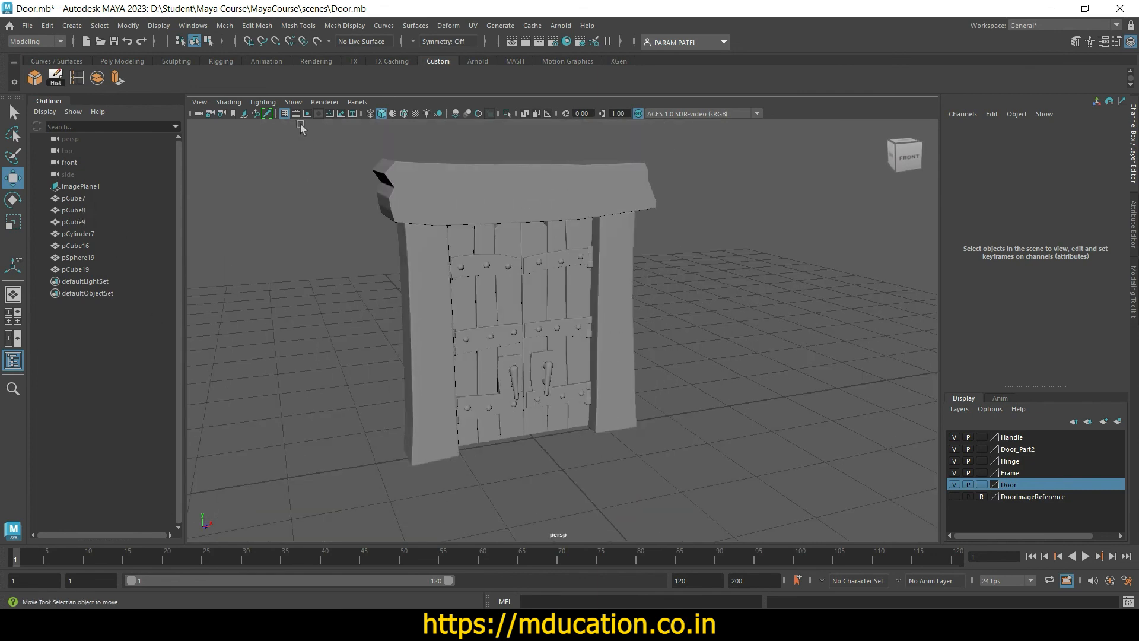
Step: Group all the door, frame, hinge and handle meshes, name the group Door Group and clear the selection
left_click_drag(300, 124, 670, 518)
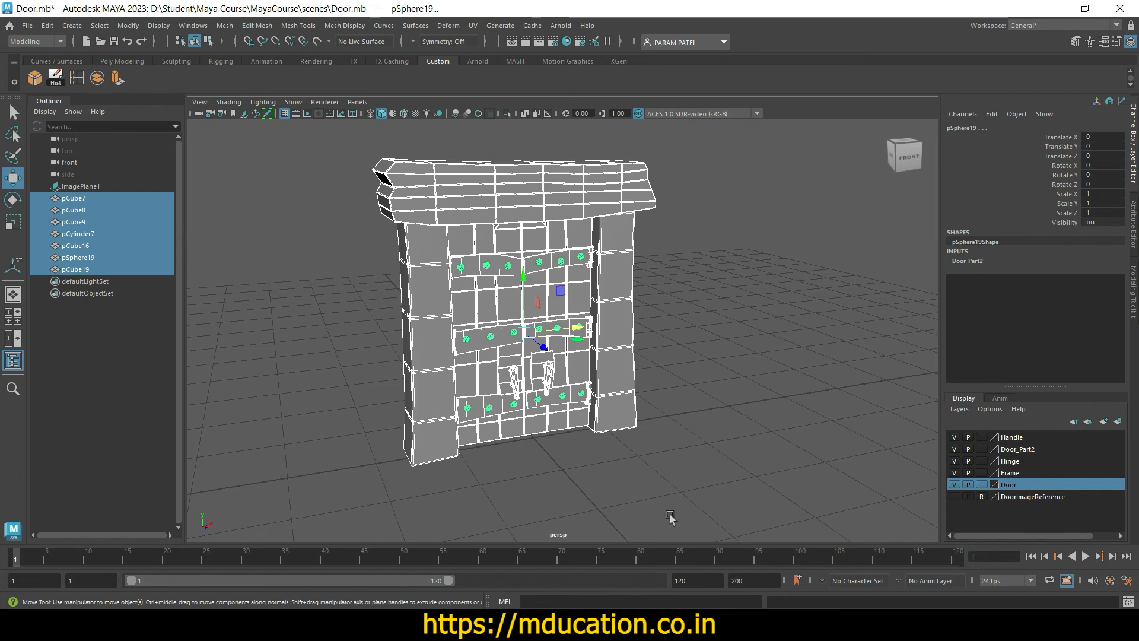
key("ctrl+g")
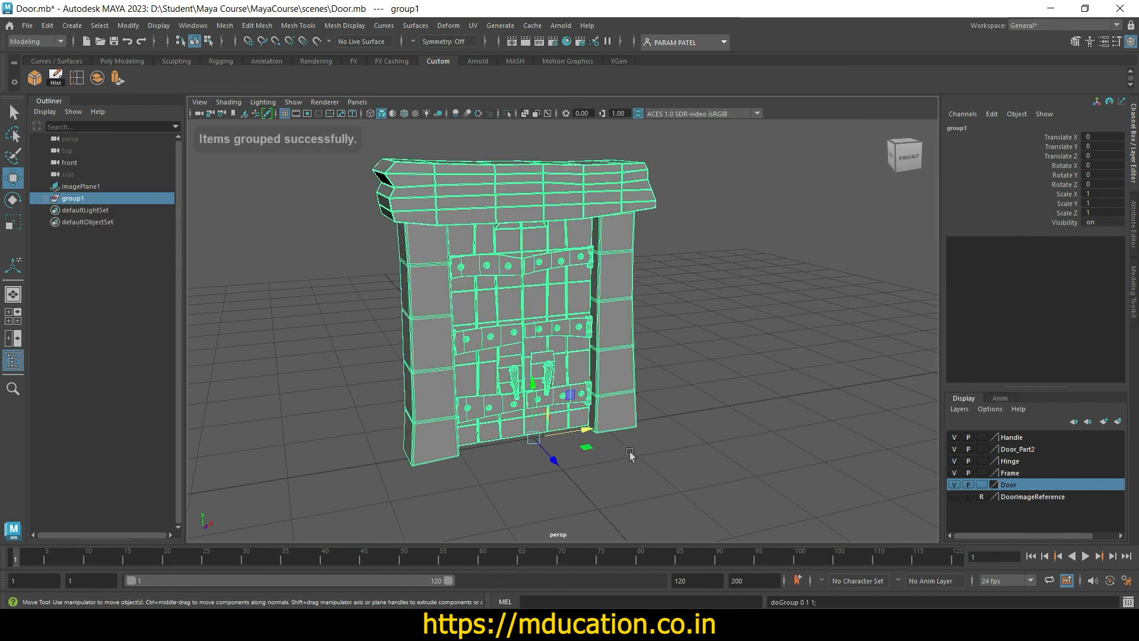
double_click(75, 198)
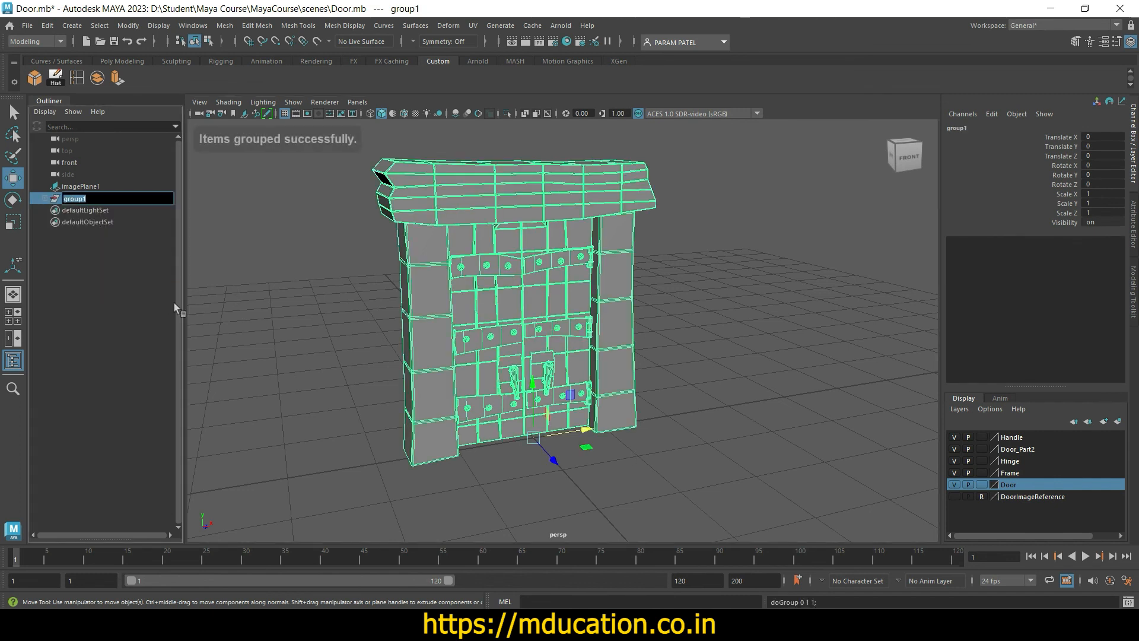
type("Door Group")
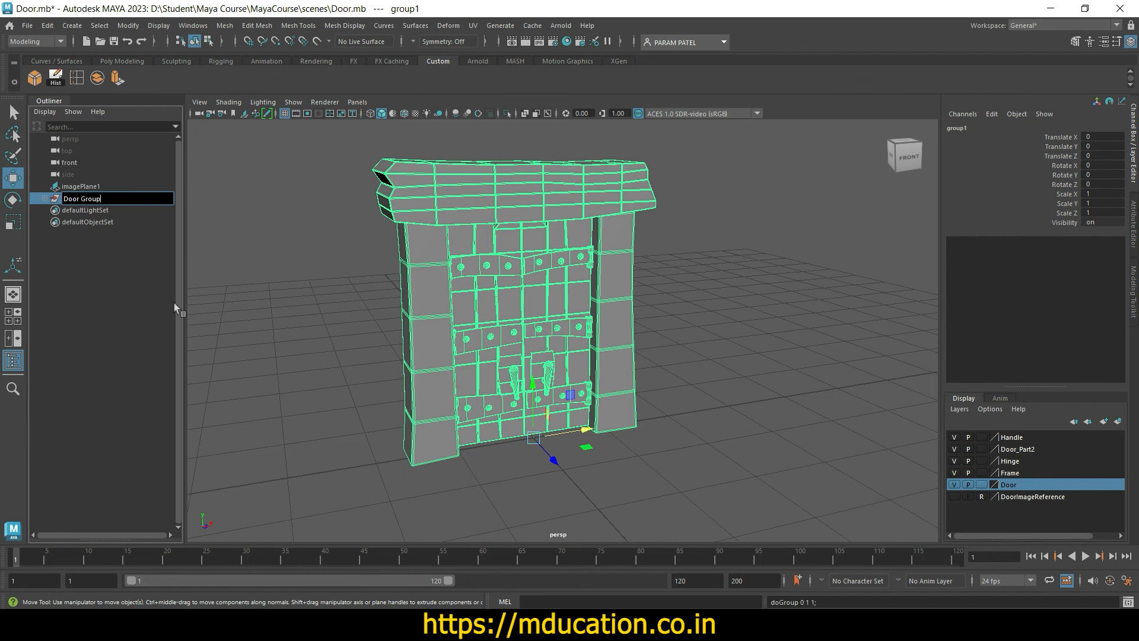
key("Return")
left_click(702, 346)
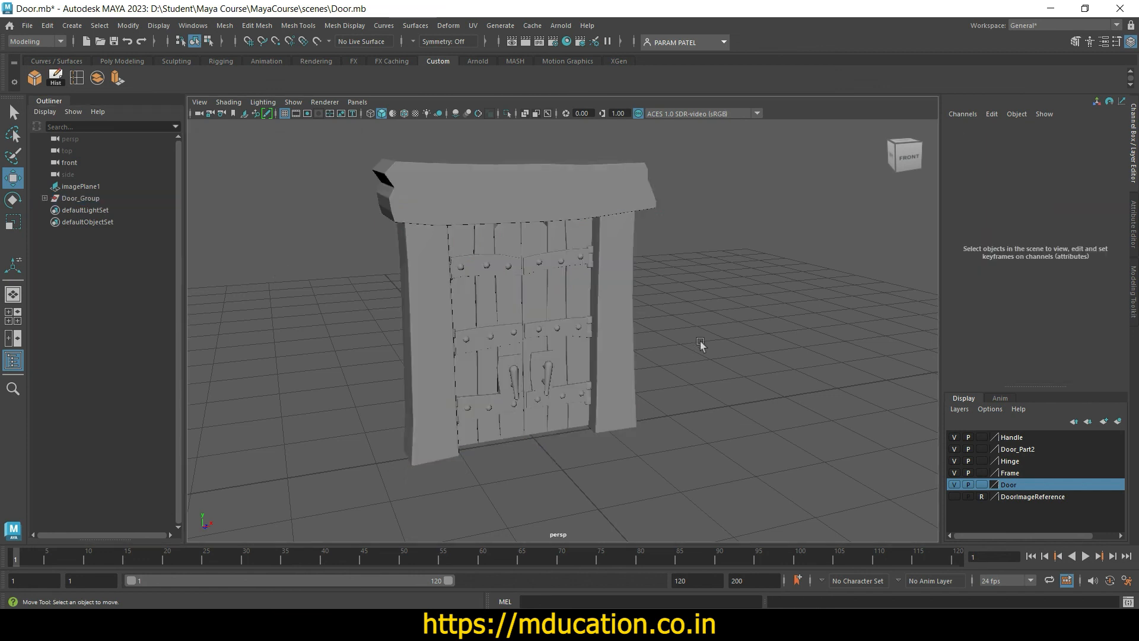
Step: Duplicate the whole Door_Group and move the copy along X to about 4.22, beside the original door
left_click(528, 345)
left_click(84, 203)
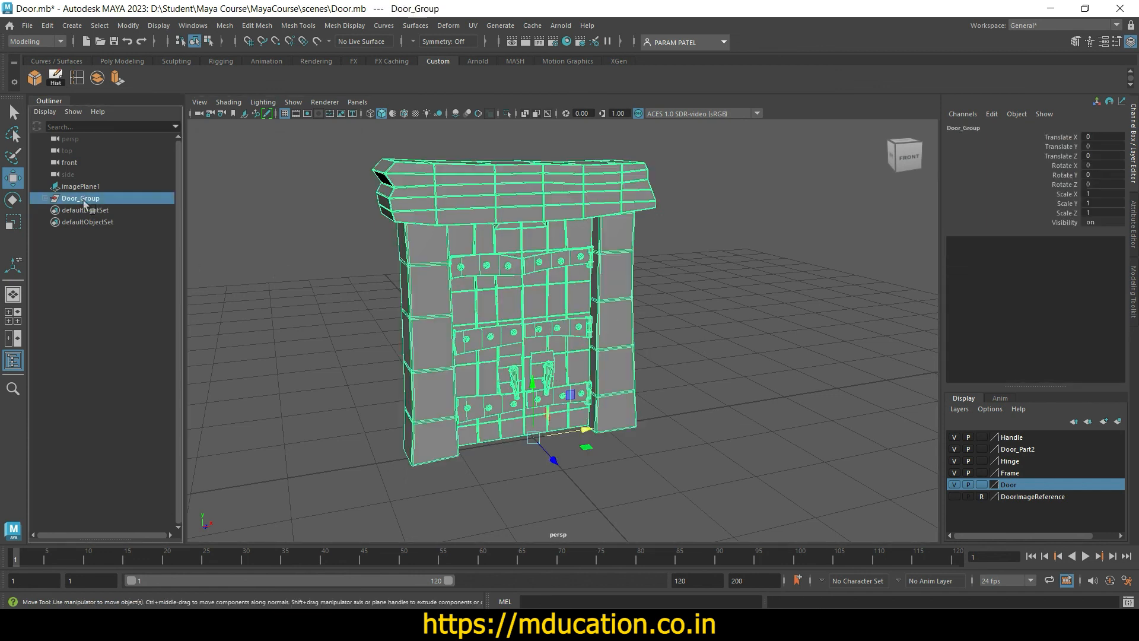
scroll(718, 394, "down", 4)
middle_click_drag(718, 403, 533, 426, "alt")
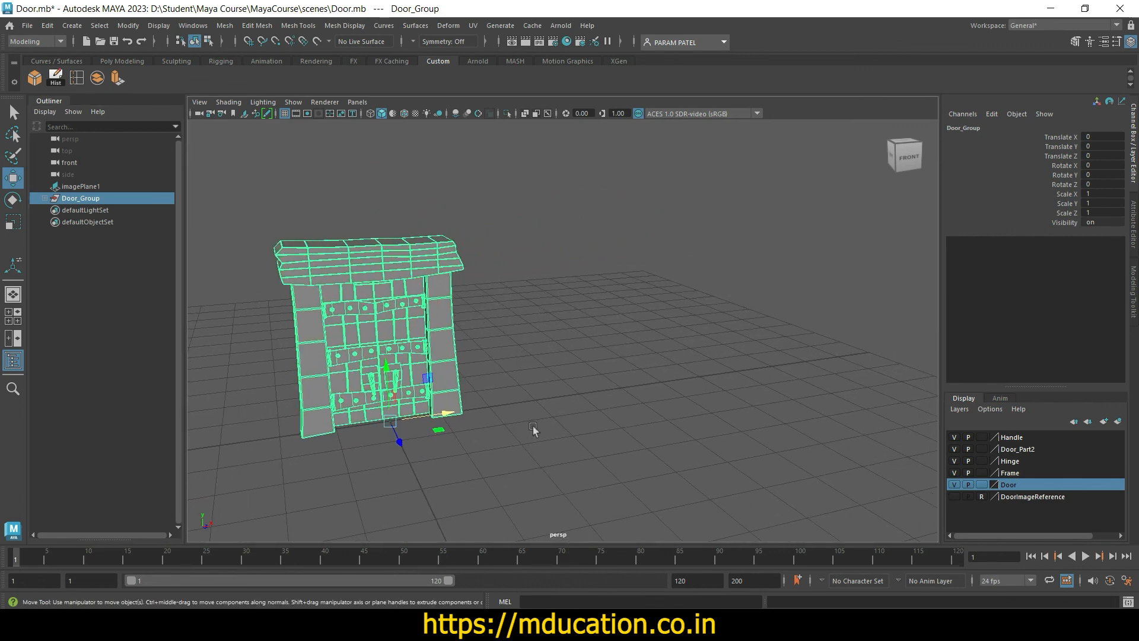
key("ctrl+d")
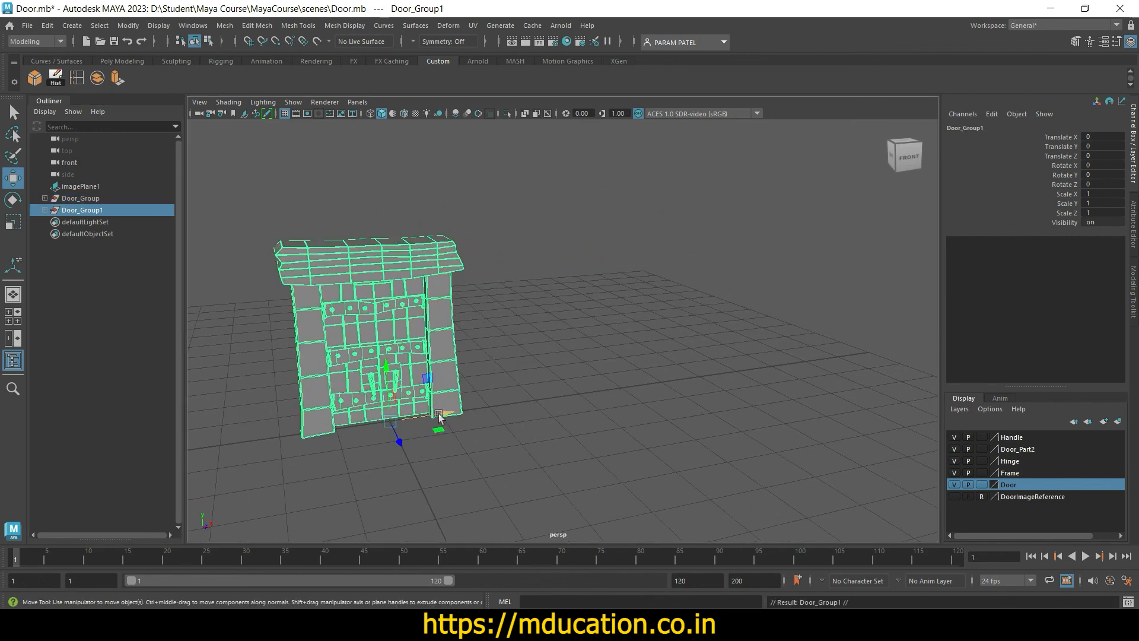
left_click_drag(437, 418, 652, 410)
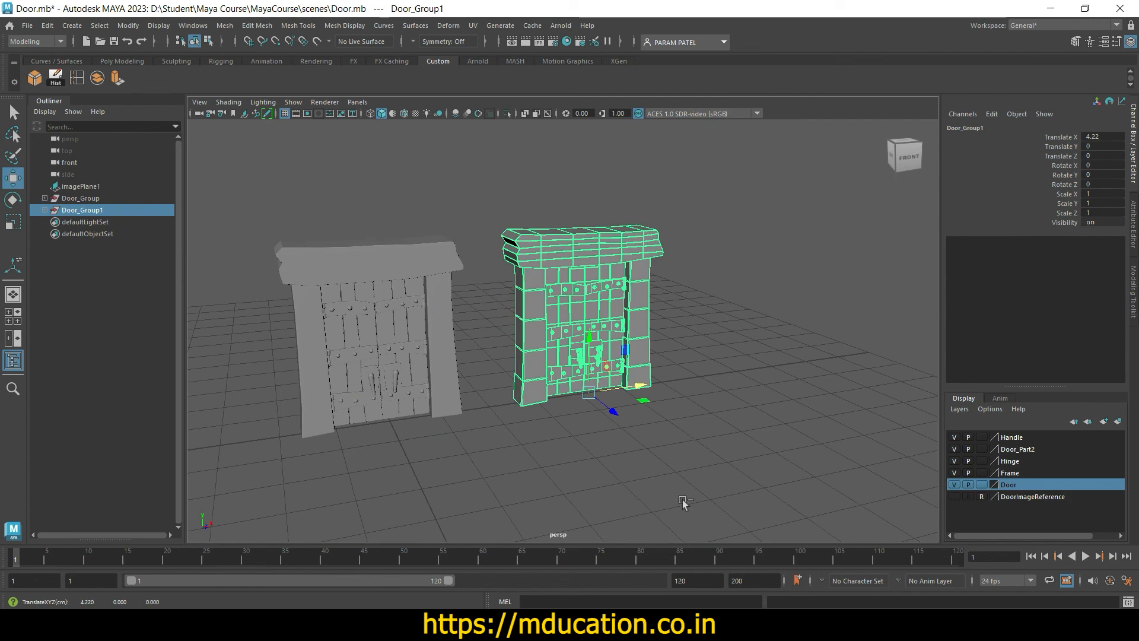
Step: Duplicate the second door group, place the copy farther along X as a third door in the row, and clear the selection
key("ctrl+d")
left_click_drag(653, 384, 671, 482)
left_click(475, 472)
Step: Hide the Outliner to enlarge the perspective view and present the row of three doors at an angle
scroll(475, 472, "up", 5)
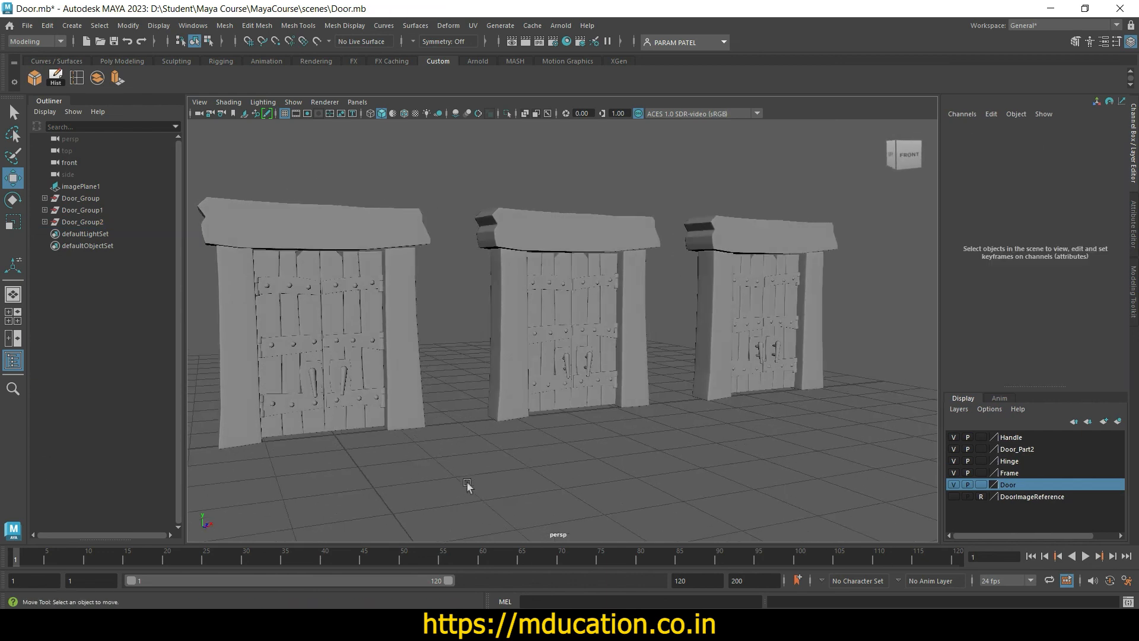
middle_click_drag(468, 482, 528, 472, "alt")
left_click(13, 360)
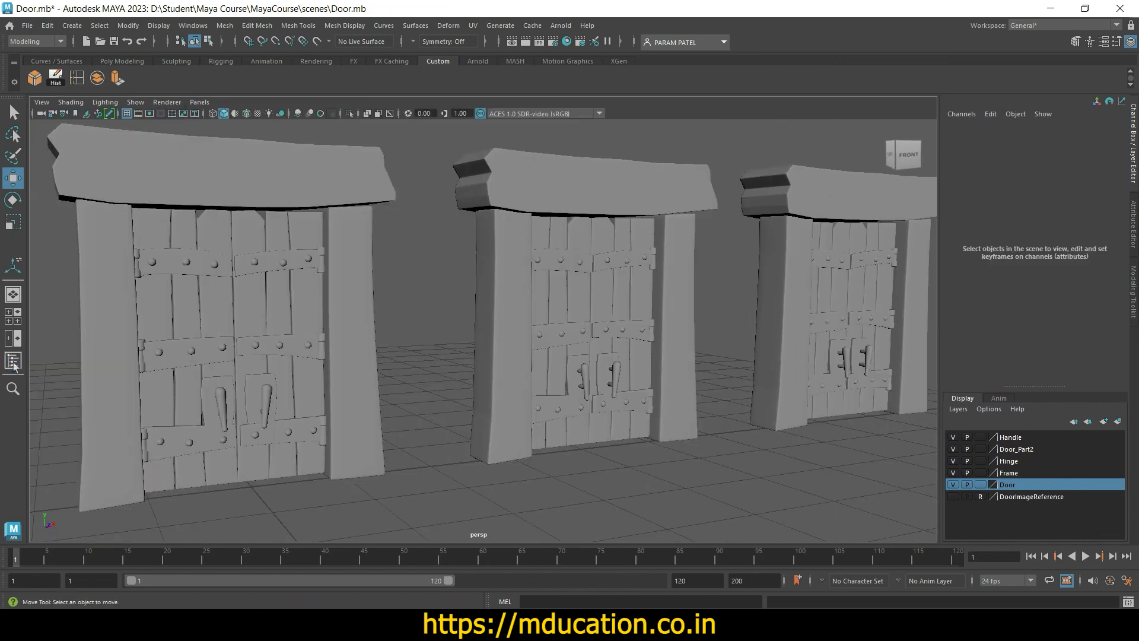
mouse_move(480, 458)
left_mouse_down("alt")
mouse_move(514, 462)
mouse_move(483, 471)
mouse_move(531, 470)
mouse_move(461, 475)
mouse_move(470, 472)
left_mouse_up("alt")
left_click_drag(564, 471, 542, 473, "alt")
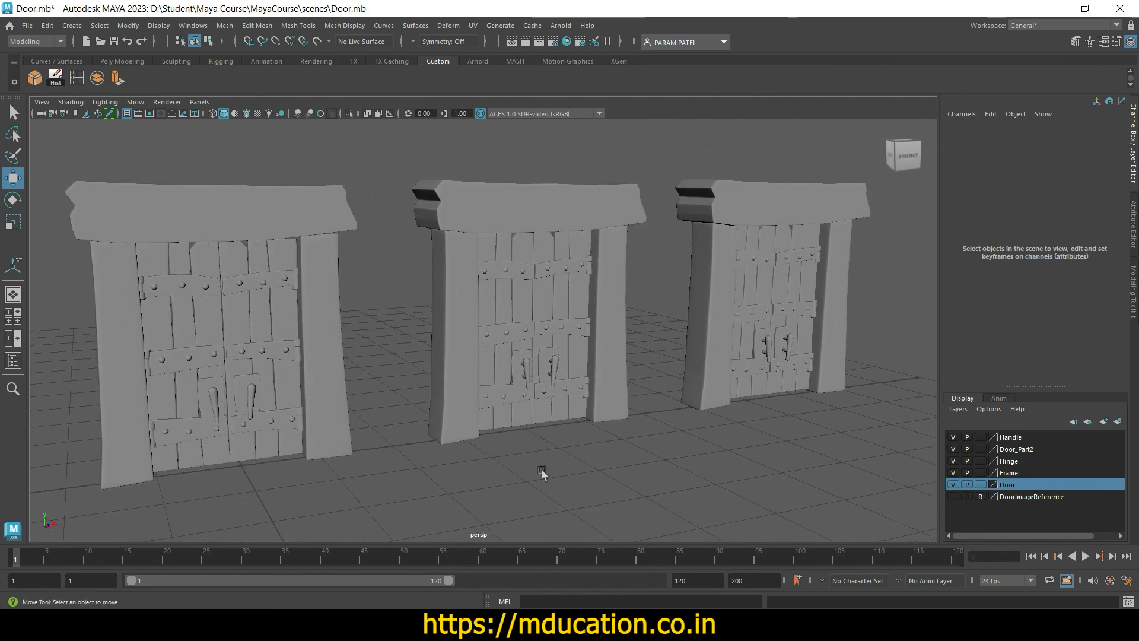